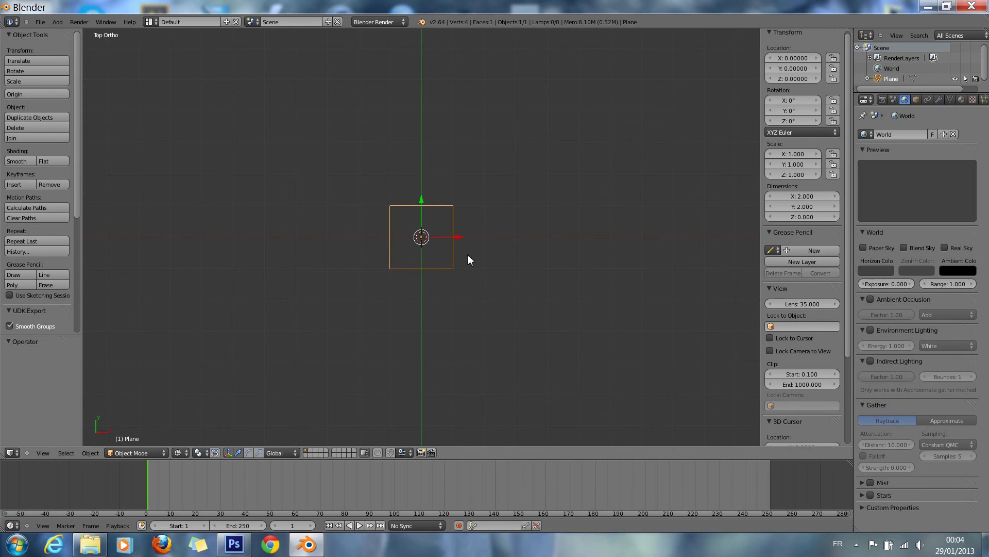
# Step: Delete the existing plane from the scene
pyautogui.press('a')
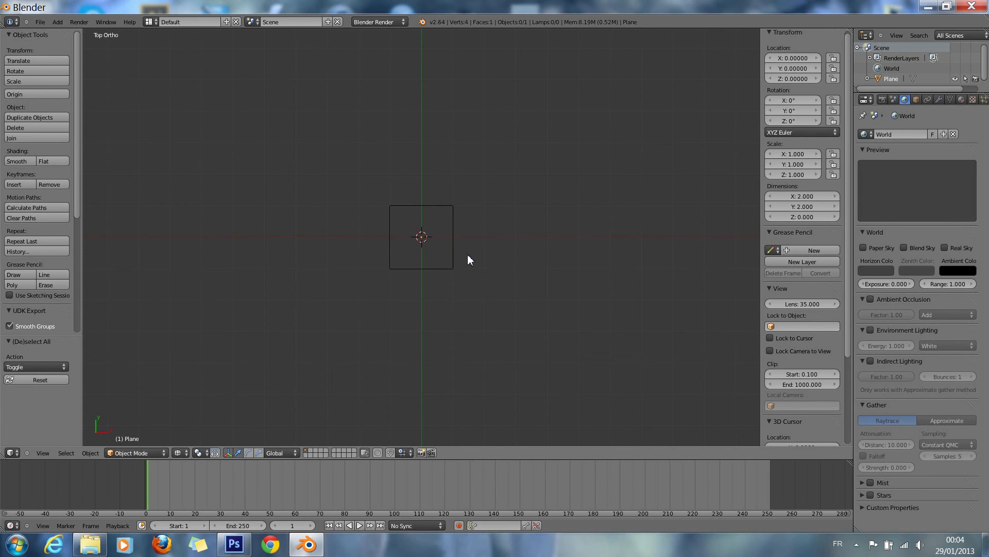
pyautogui.press('a')
pyautogui.press('x')
pyautogui.click(468, 255)
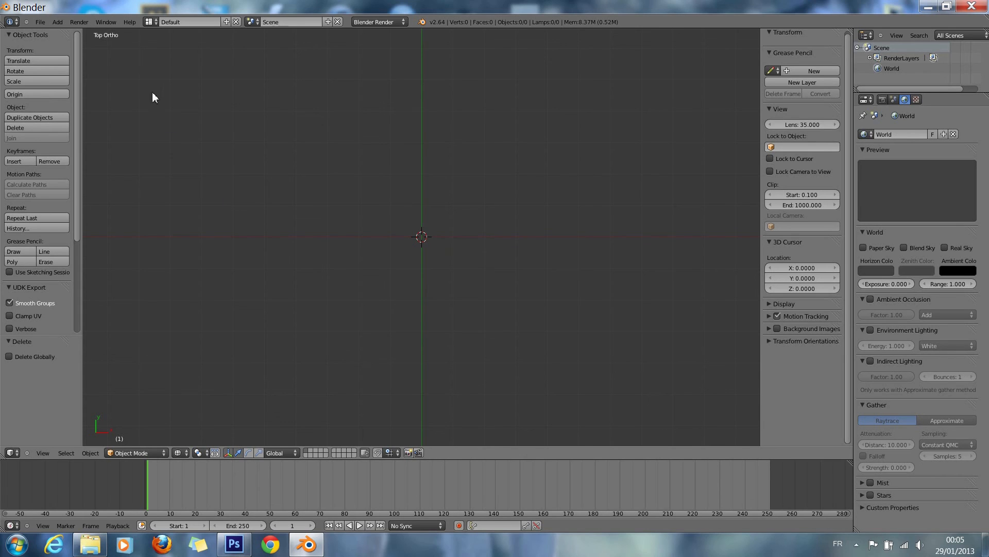
# Step: Reset the 3D cursor to the scene centre and add a cube mesh there
pyautogui.click(199, 100)
pyautogui.scroll(3, 285, 199)
pyautogui.scroll(-3, 421, 219)
pyautogui.hotkey('shift', 'c')
pyautogui.click(55, 22)
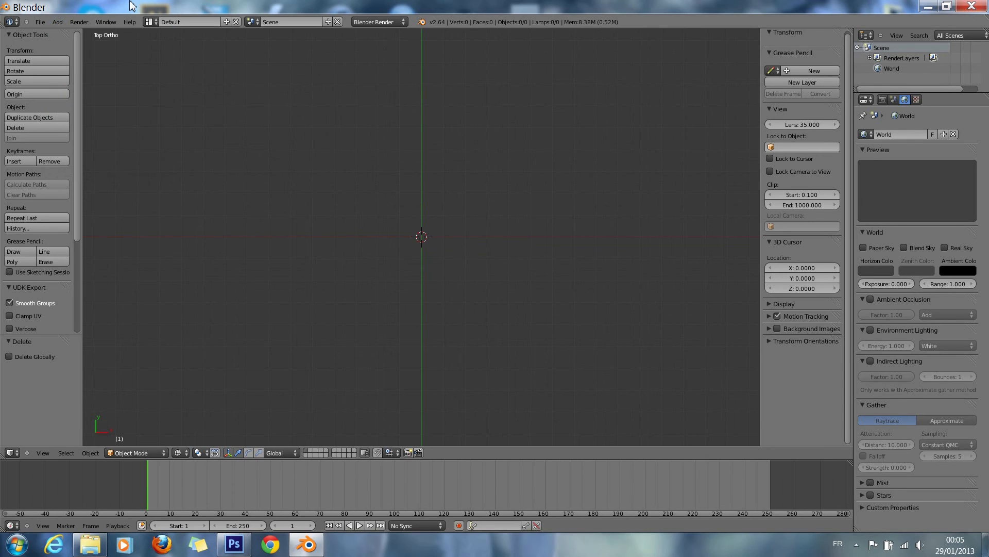
pyautogui.hotkey('shift', 'a')
pyautogui.moveTo(413, 222)
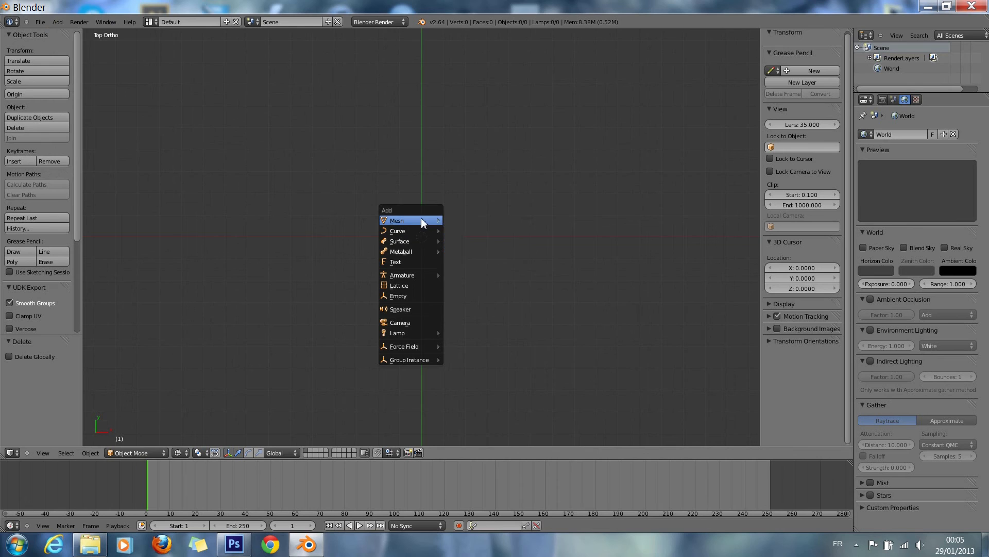
pyautogui.click(472, 228)
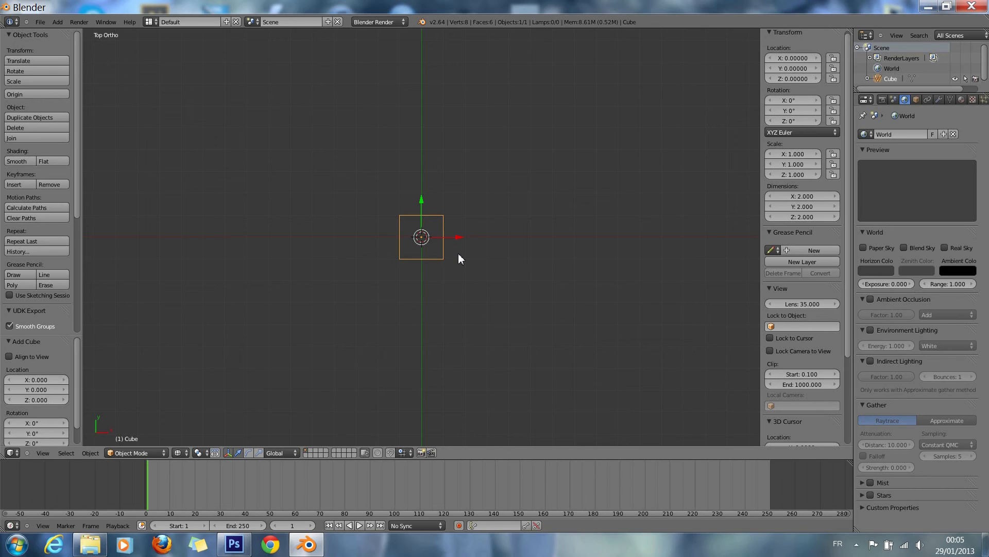
# Step: Compare the cube in perspective and orthographic projection from the top, right and front views
pyautogui.press('KP_5')
pyautogui.scroll(5, 460, 259)
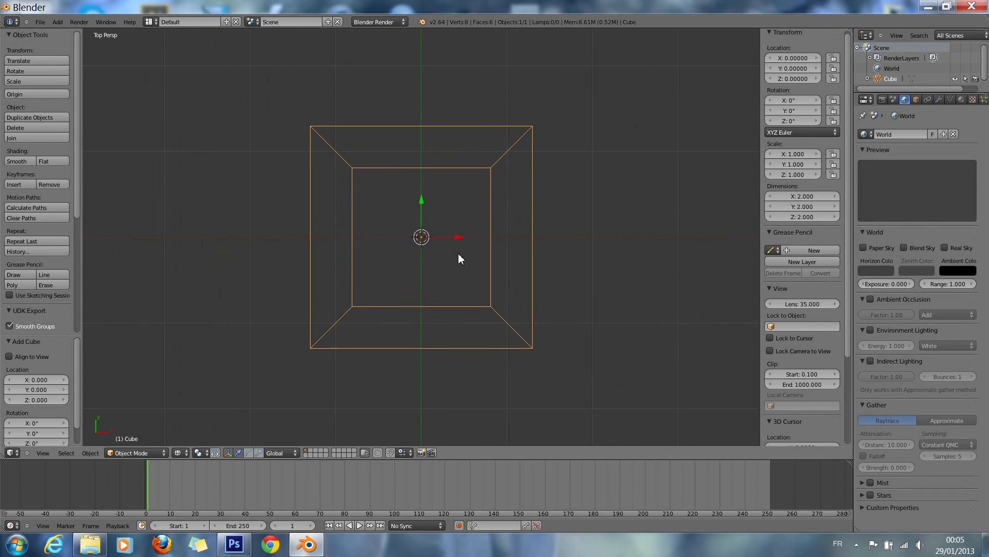
pyautogui.press('KP_5')
pyautogui.press('KP_5')
pyautogui.press('KP_5')
pyautogui.press('KP_5')
pyautogui.press('KP_2')
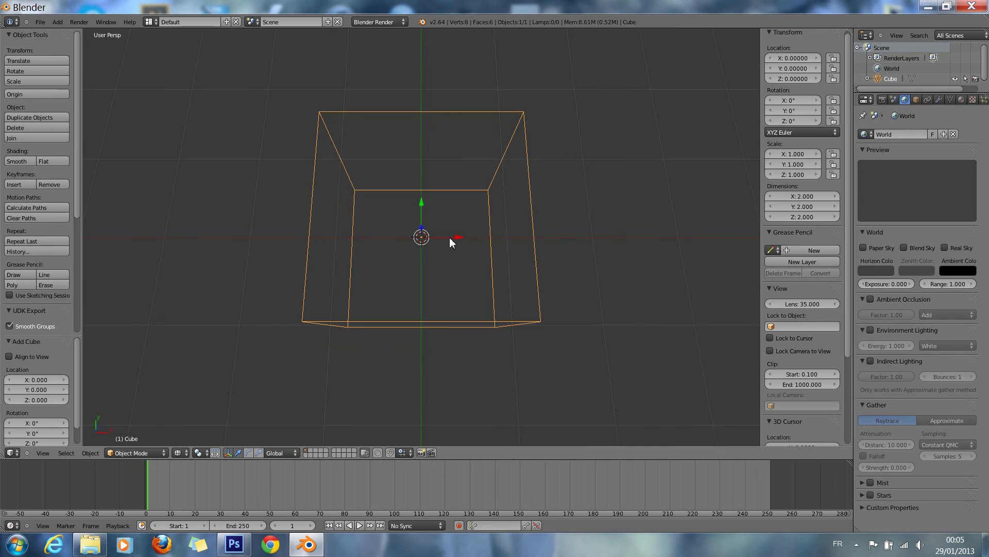
pyautogui.press('KP_7')
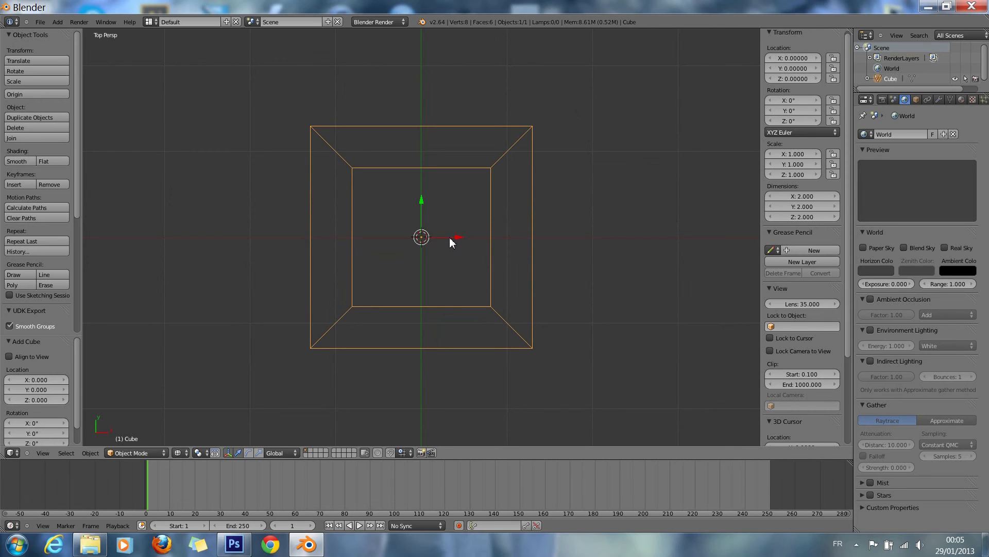
pyautogui.press('KP_3')
pyautogui.press('KP_5')
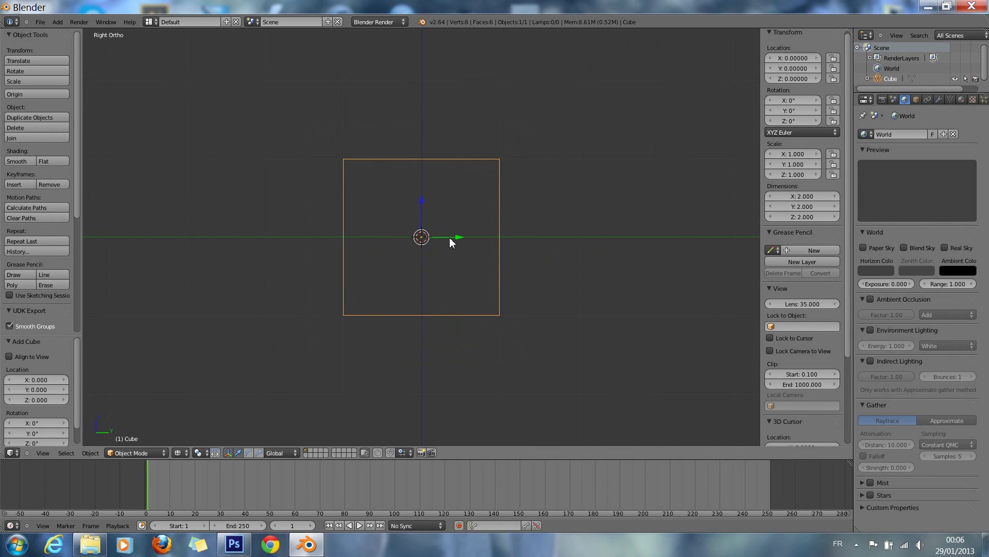
pyautogui.press('KP_1')
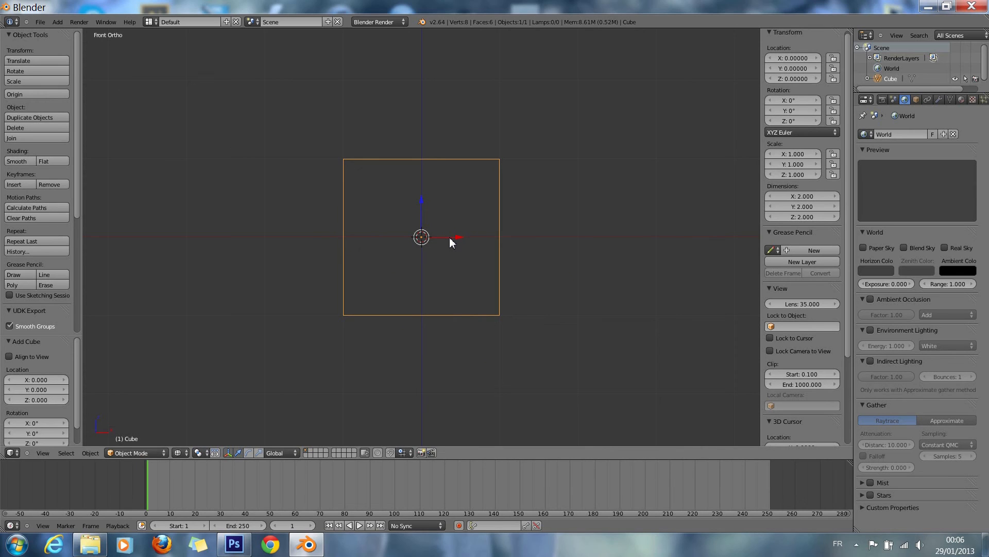
# Step: Orbit the view stepwise around the cube in perspective to inspect it from several angles
pyautogui.press('KP_6')
pyautogui.press('KP_8')
pyautogui.press('KP_8')
pyautogui.press('KP_4')
pyautogui.press('KP_4')
pyautogui.press('KP_4')
pyautogui.press('KP_4')
pyautogui.press('KP_4')
pyautogui.press('KP_4')
pyautogui.press('KP_5')
pyautogui.press('KP_4')
pyautogui.press('KP_4')
pyautogui.press('KP_8')
pyautogui.press('KP_8')
pyautogui.press('KP_8')
pyautogui.press('KP_8')
pyautogui.press('KP_2')
pyautogui.press('KP_2')
pyautogui.press('KP_2')
pyautogui.press('KP_6')
pyautogui.press('KP_6')
pyautogui.press('KP_2')
pyautogui.press('KP_2')
pyautogui.press('KP_2')
pyautogui.press('KP_6')
pyautogui.press('KP_6')
pyautogui.press('KP_6')
pyautogui.press('KP_8')
pyautogui.press('KP_8')
pyautogui.press('KP_8')
pyautogui.press('KP_4')
pyautogui.press('KP_4')
pyautogui.press('KP_4')
pyautogui.press('KP_4')
pyautogui.press('KP_4')
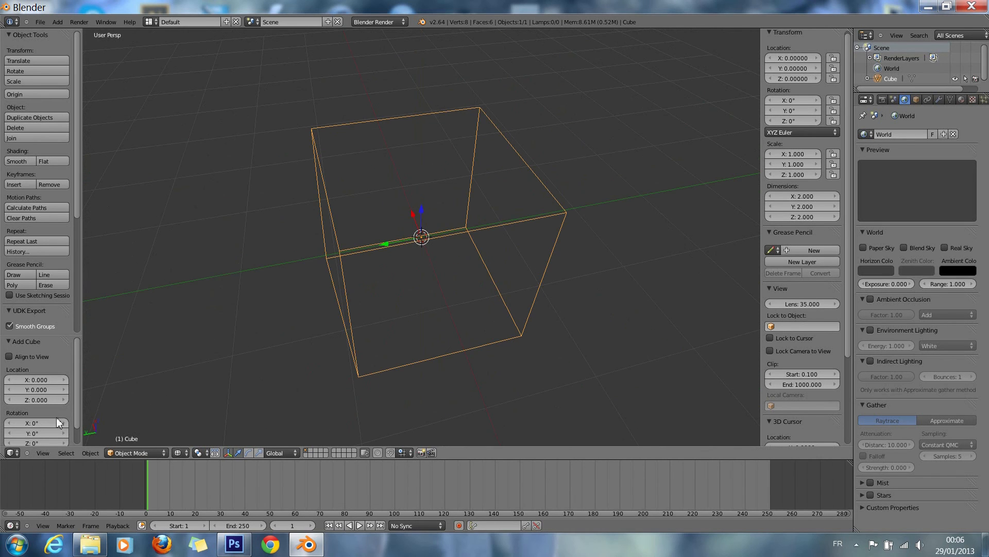
# Step: Look around the scene by panning the viewport horizontally and vertically and zooming in and out
pyautogui.click(47, 451)
pyautogui.moveTo(92, 347)
pyautogui.scroll(-4, 314, 333)
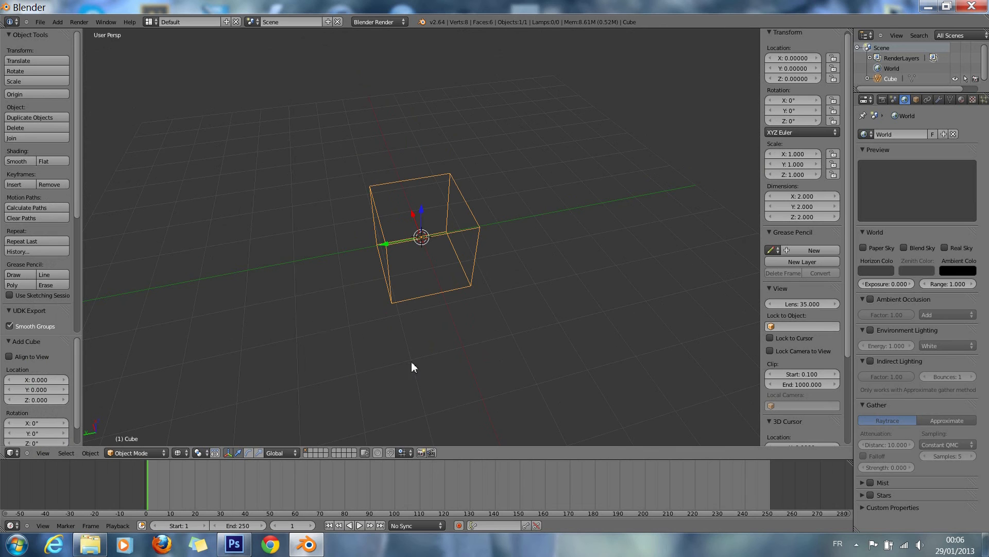
pyautogui.keyDown('ctrl'); pyautogui.scroll(-12, 402, 299); pyautogui.keyUp('ctrl')
pyautogui.keyDown('ctrl'); pyautogui.scroll(20, 404, 292); pyautogui.keyUp('ctrl')
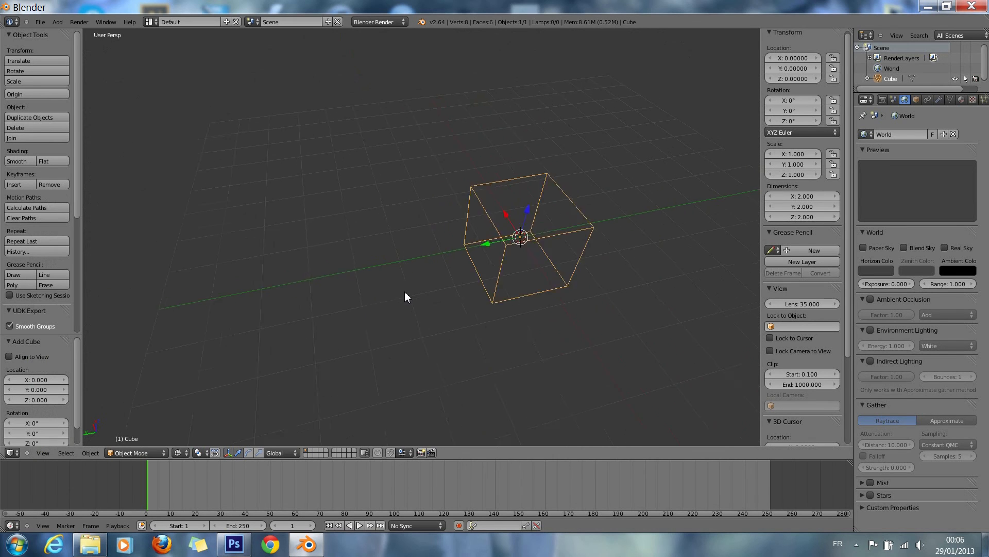
pyautogui.keyDown('ctrl'); pyautogui.scroll(-10, 405, 298); pyautogui.keyUp('ctrl')
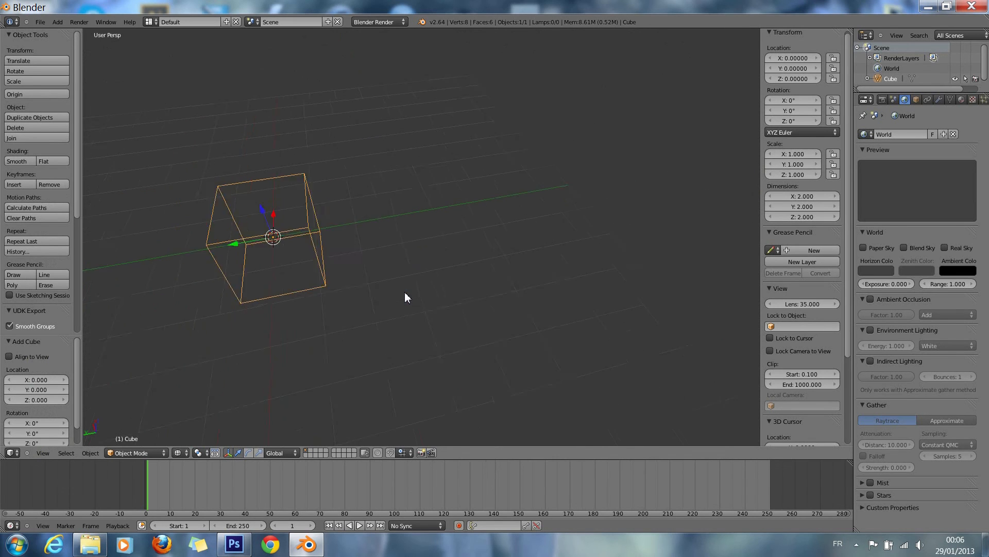
pyautogui.keyDown('ctrl'); pyautogui.scroll(2, 405, 293); pyautogui.keyUp('ctrl')
pyautogui.keyDown('shift'); pyautogui.scroll(-7, 405, 293); pyautogui.keyUp('shift')
pyautogui.keyDown('shift'); pyautogui.scroll(15, 405, 293); pyautogui.keyUp('shift')
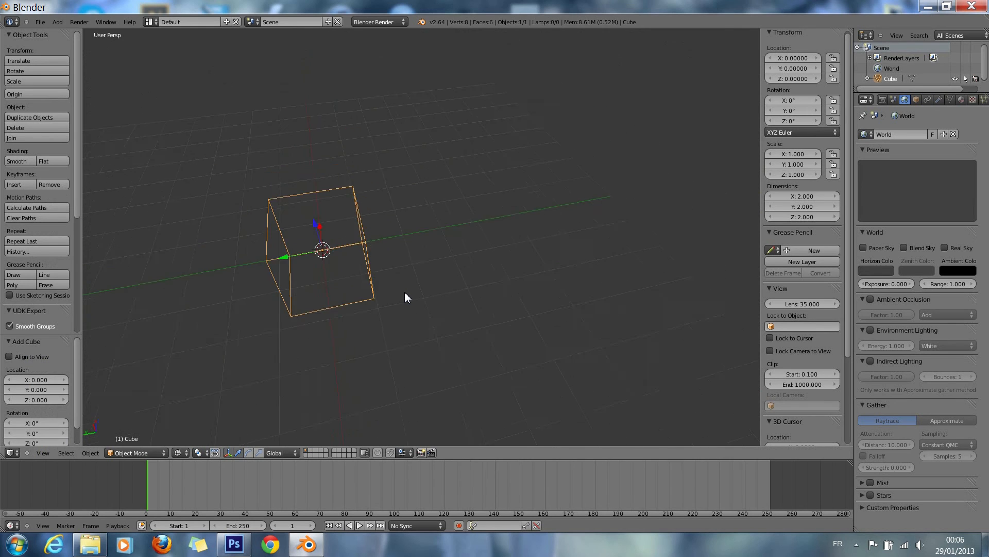
pyautogui.keyDown('shift'); pyautogui.scroll(-9, 405, 293); pyautogui.keyUp('shift')
pyautogui.keyDown('shift'); pyautogui.scroll(7, 405, 293); pyautogui.keyUp('shift')
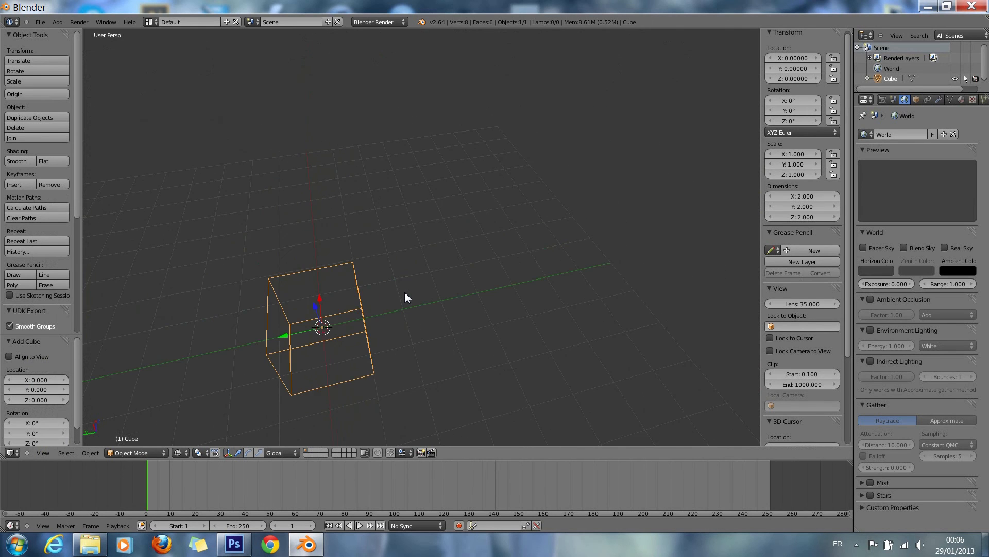
pyautogui.keyDown('shift'); pyautogui.scroll(-13, 404, 291); pyautogui.keyUp('shift')
pyautogui.keyDown('shift'); pyautogui.scroll(2, 404, 290); pyautogui.keyUp('shift')
pyautogui.keyDown('shift'); pyautogui.scroll(-5, 405, 288); pyautogui.keyUp('shift')
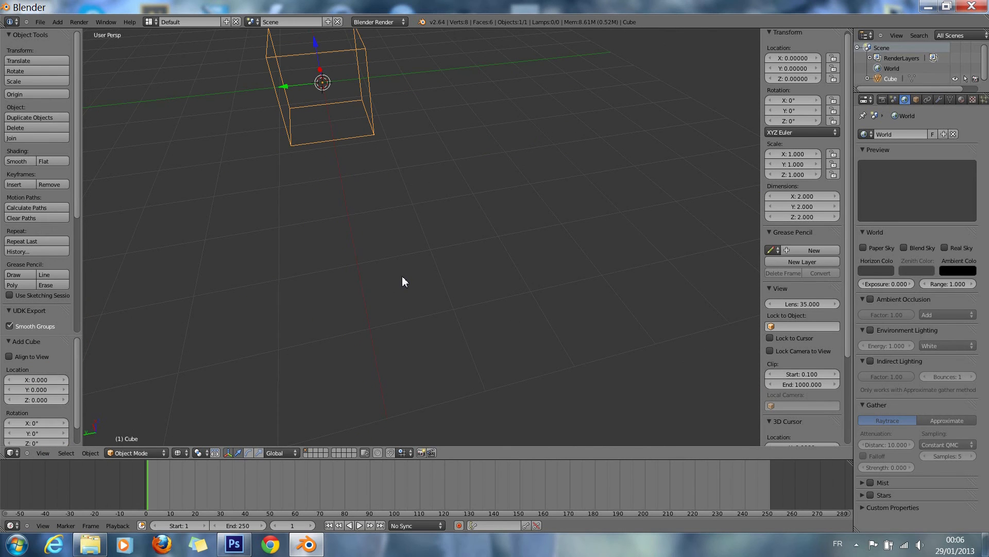
pyautogui.keyDown('alt'); pyautogui.keyDown('shift'); pyautogui.scroll(5, 402, 281); pyautogui.keyUp('shift'); pyautogui.keyUp('alt')
pyautogui.keyDown('ctrl'); pyautogui.scroll(10, 403, 281); pyautogui.keyUp('ctrl')
pyautogui.keyDown('ctrl'); pyautogui.scroll(-13, 402, 281); pyautogui.keyUp('ctrl')
pyautogui.keyDown('ctrl'); pyautogui.scroll(-15, 402, 281); pyautogui.keyUp('ctrl')
pyautogui.keyDown('shift'); pyautogui.scroll(5, 403, 281); pyautogui.keyUp('shift')
pyautogui.keyDown('shift'); pyautogui.scroll(-20, 402, 281); pyautogui.keyUp('shift')
pyautogui.keyDown('shift'); pyautogui.scroll(20, 402, 280); pyautogui.keyUp('shift')
pyautogui.keyDown('shift'); pyautogui.scroll(-10, 402, 281); pyautogui.keyUp('shift')
pyautogui.keyDown('shift'); pyautogui.scroll(2, 402, 281); pyautogui.keyUp('shift')
pyautogui.scroll(4, 403, 278)
pyautogui.scroll(-7, 402, 277)
pyautogui.keyDown('ctrl'); pyautogui.scroll(-6, 402, 277); pyautogui.keyUp('ctrl')
pyautogui.keyDown('ctrl'); pyautogui.scroll(-5, 403, 281); pyautogui.keyUp('ctrl')
pyautogui.keyDown('shift'); pyautogui.scroll(15, 403, 280); pyautogui.keyUp('shift')
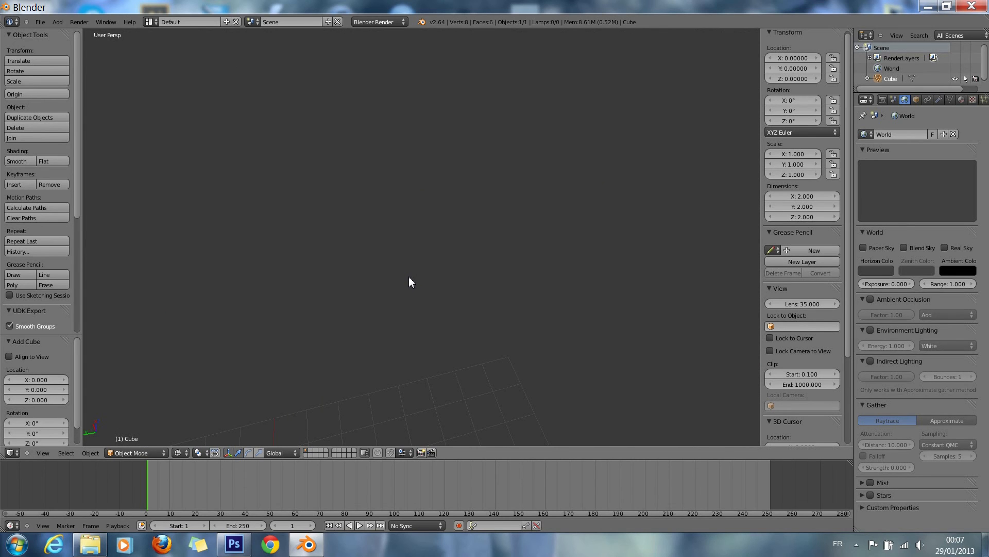
# Step: Frame the whole scene to bring the cube back to the centre of the view
pyautogui.press('Home')
pyautogui.scroll(-6, 505, 312)
pyautogui.scroll(3, 506, 315)
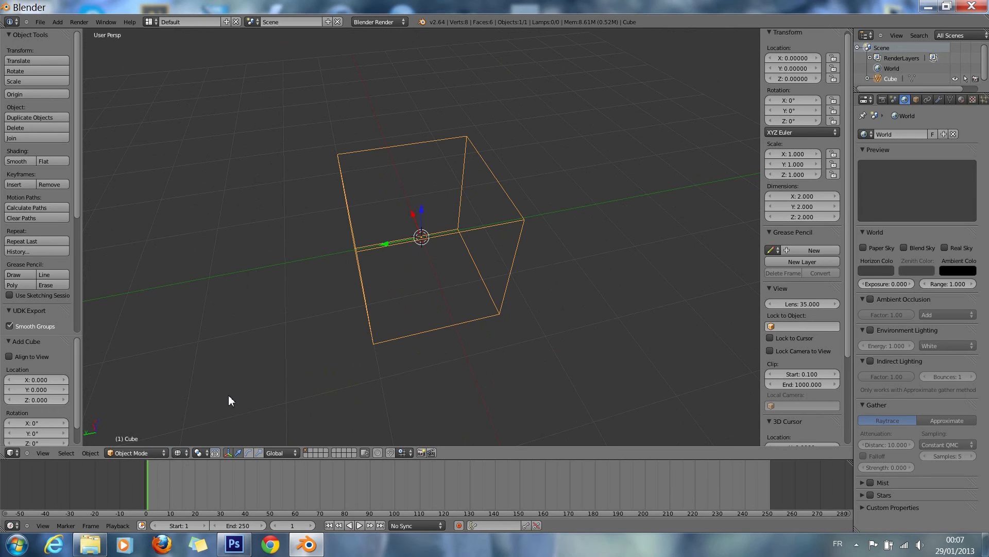
# Step: Try to move one corner vertex of the cube's upper face in Edit Mode
pyautogui.click(146, 453)
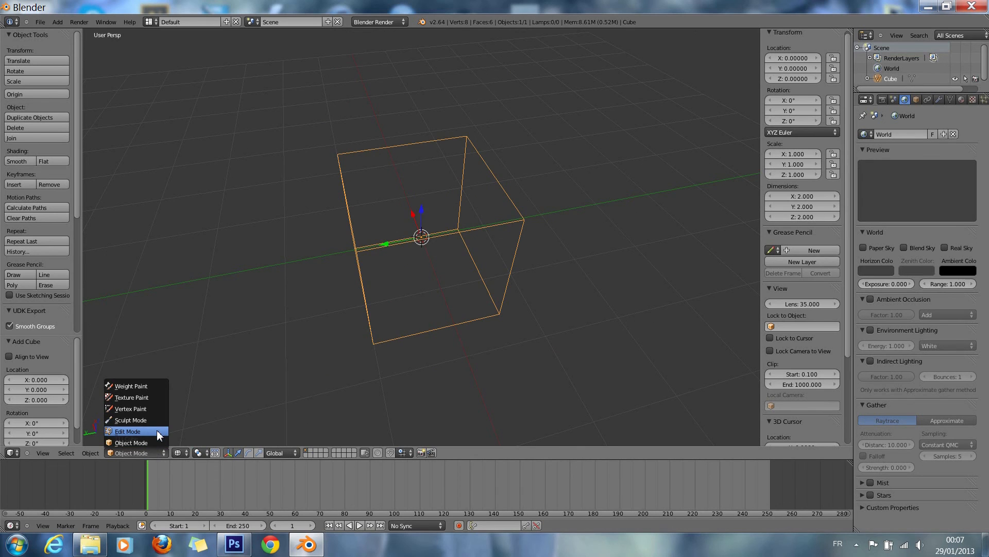
pyautogui.click(158, 435)
pyautogui.rightClick(360, 254)
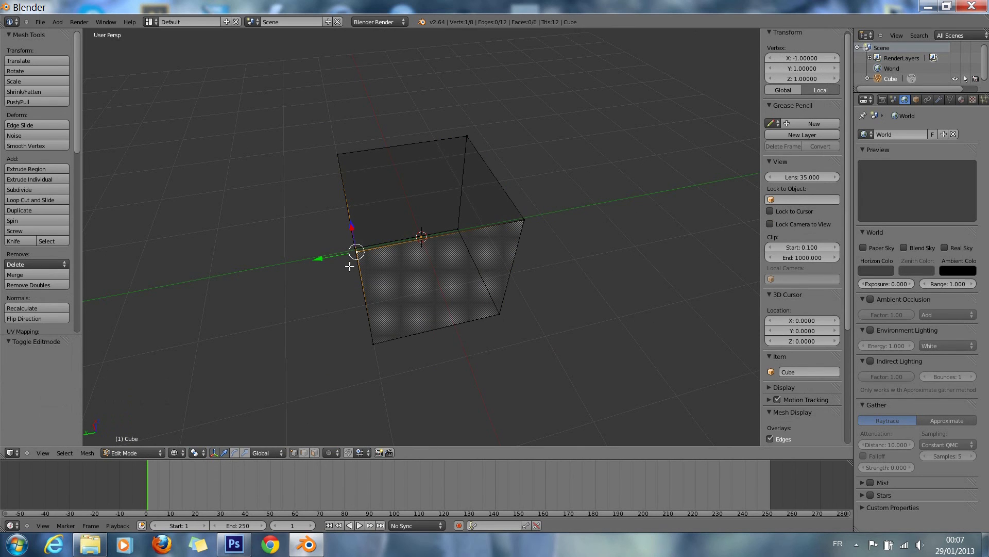
pyautogui.press('g')
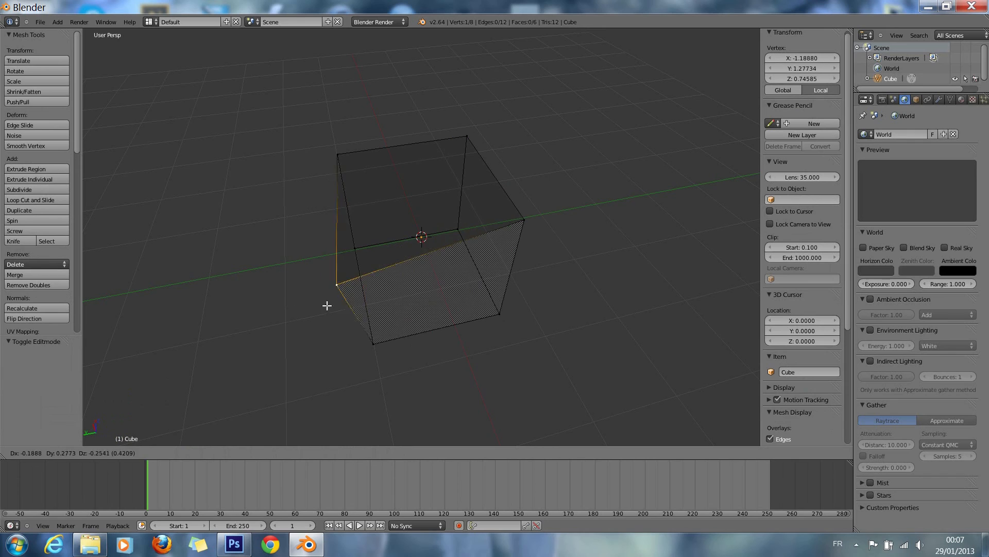
pyautogui.press('Escape')
# Step: Switch the cube to Sculpt Mode and display it with solid shading
pyautogui.click(135, 450)
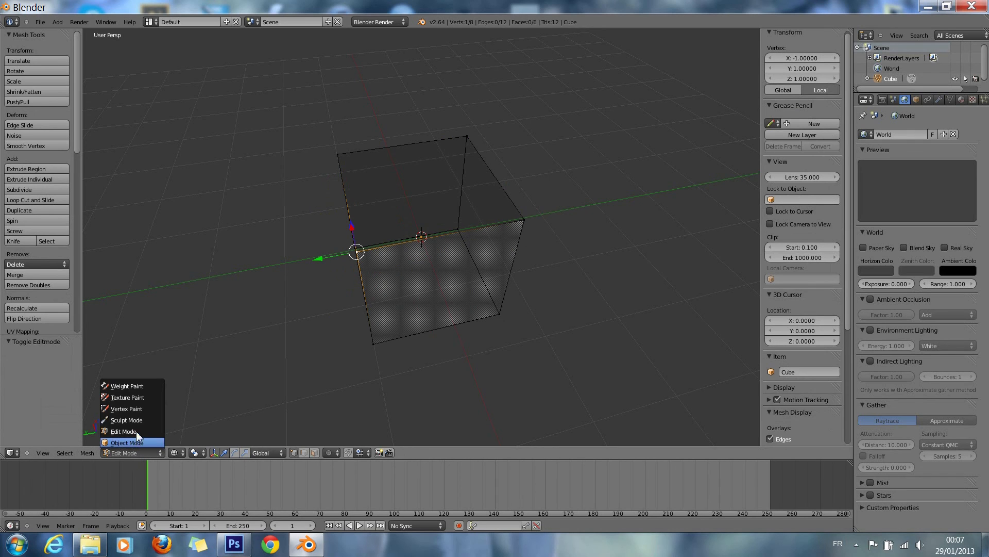
pyautogui.click(140, 419)
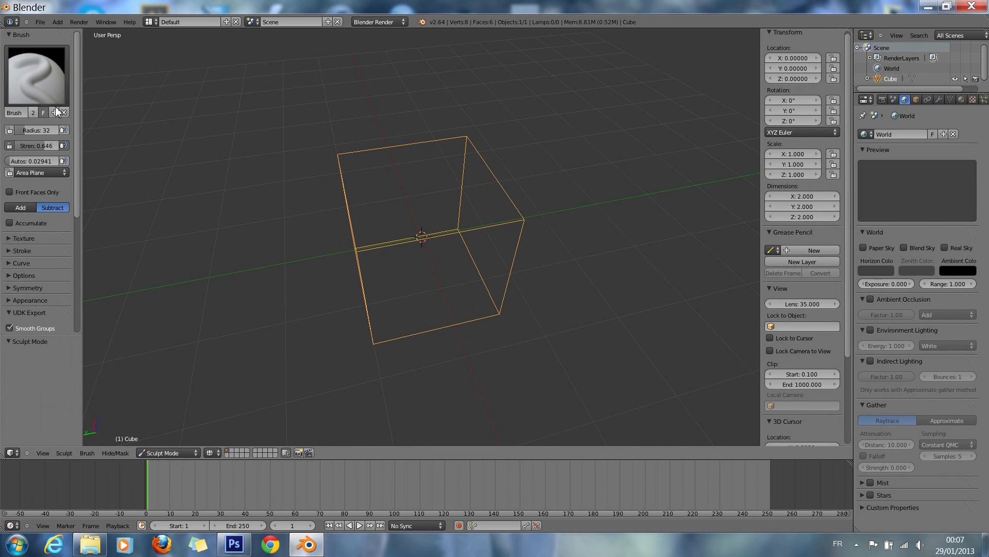
pyautogui.press('z')
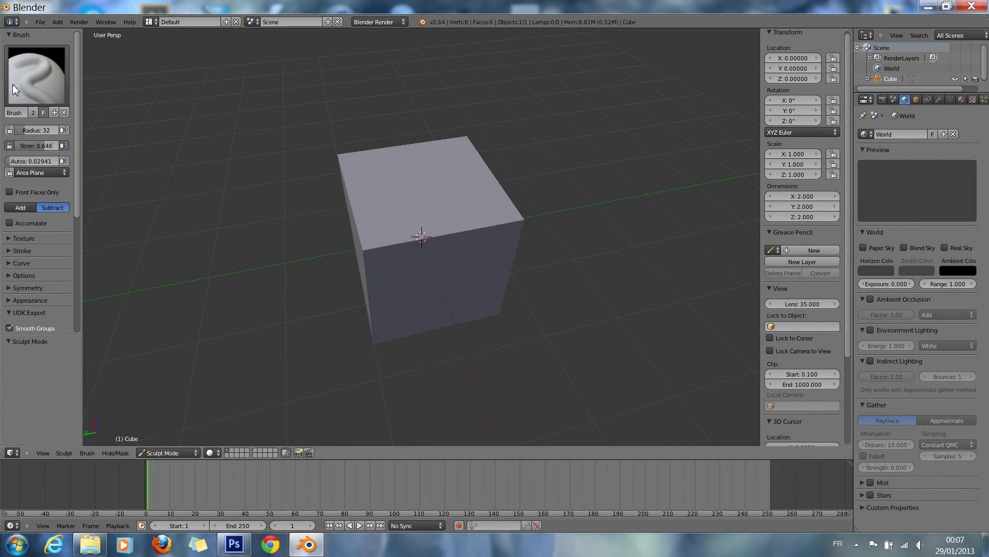
# Step: Try pulling the cube's near upper corner with the Snake Hook brush, and undo the stroke
pyautogui.click(46, 77)
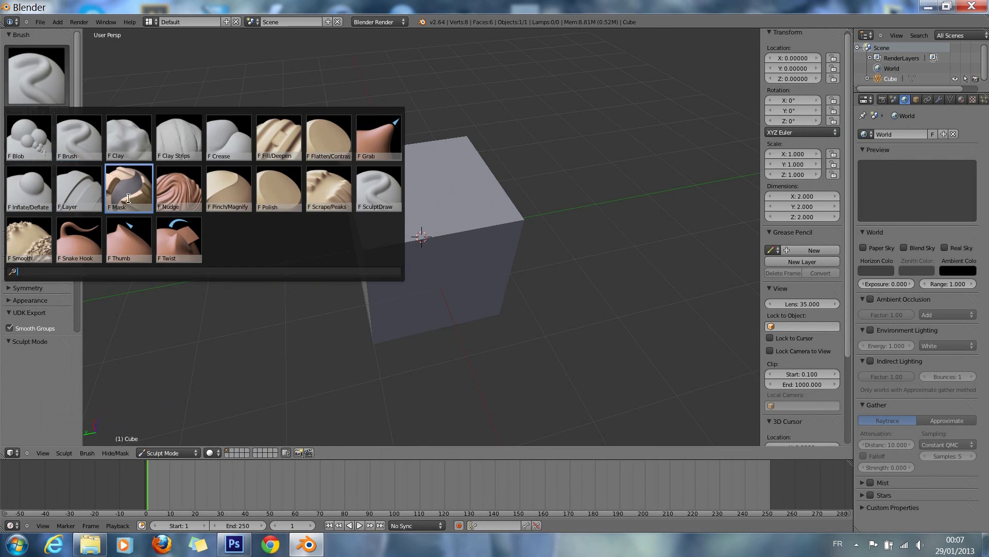
pyautogui.click(30, 192)
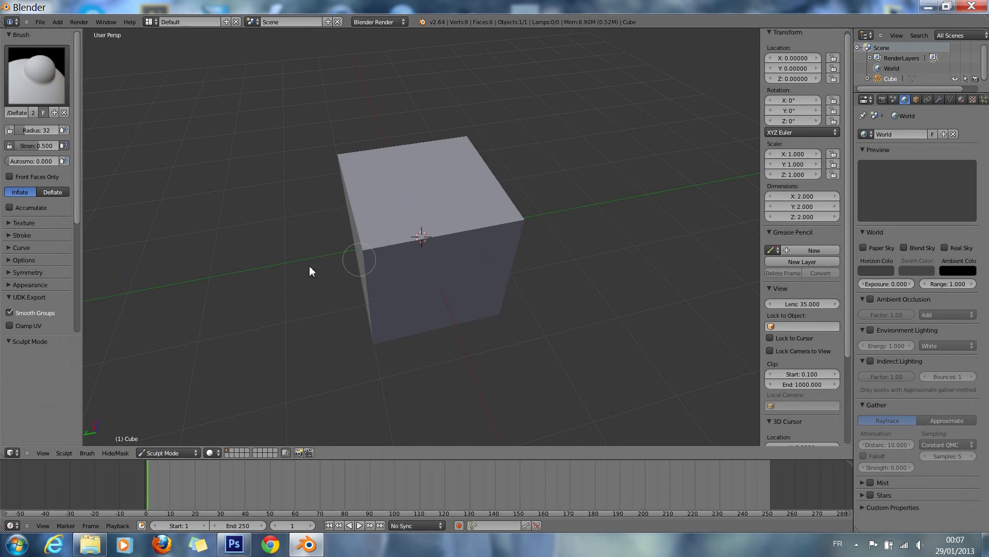
pyautogui.click(20, 92)
pyautogui.click(80, 242)
pyautogui.moveTo(369, 249)
pyautogui.mouseDown()
pyautogui.moveTo(155, 289)
pyautogui.moveTo(306, 227)
pyautogui.mouseUp()
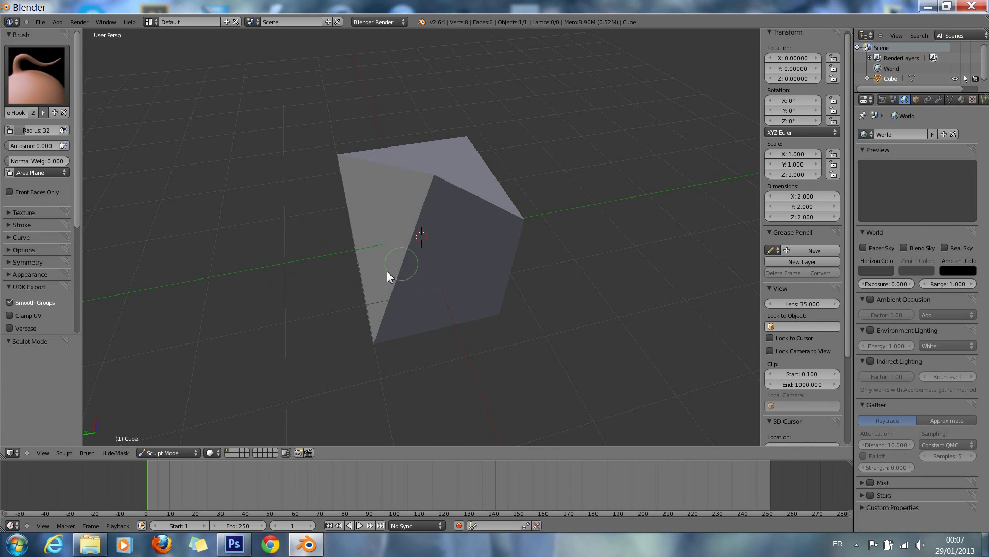
pyautogui.hotkey('ctrl', 'z')
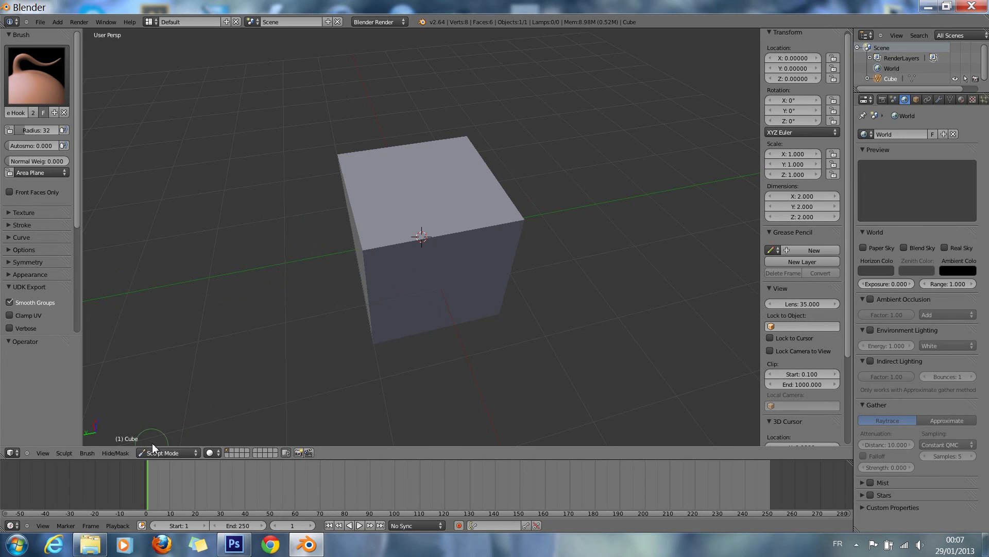
# Step: Return the cube to Object Mode
pyautogui.click(187, 454)
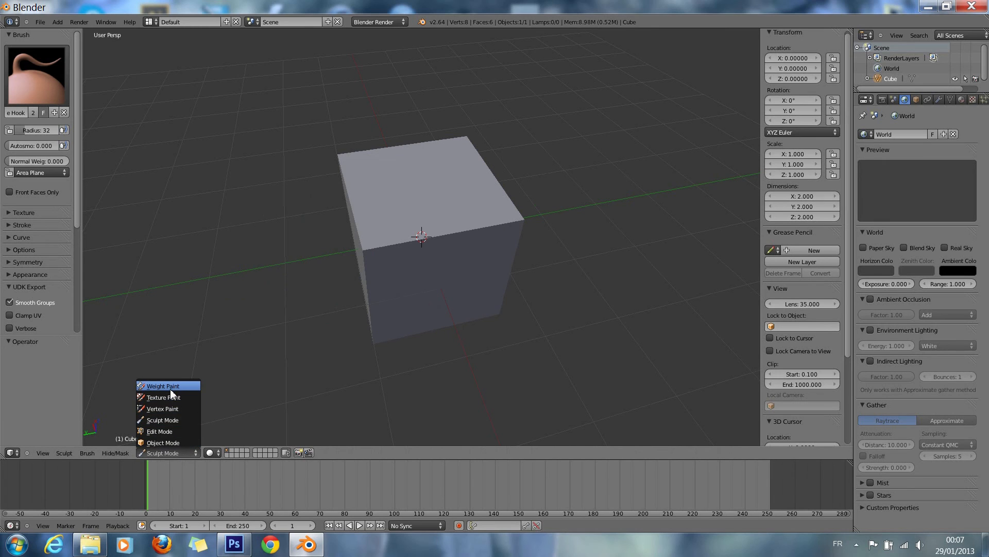
pyautogui.click(178, 441)
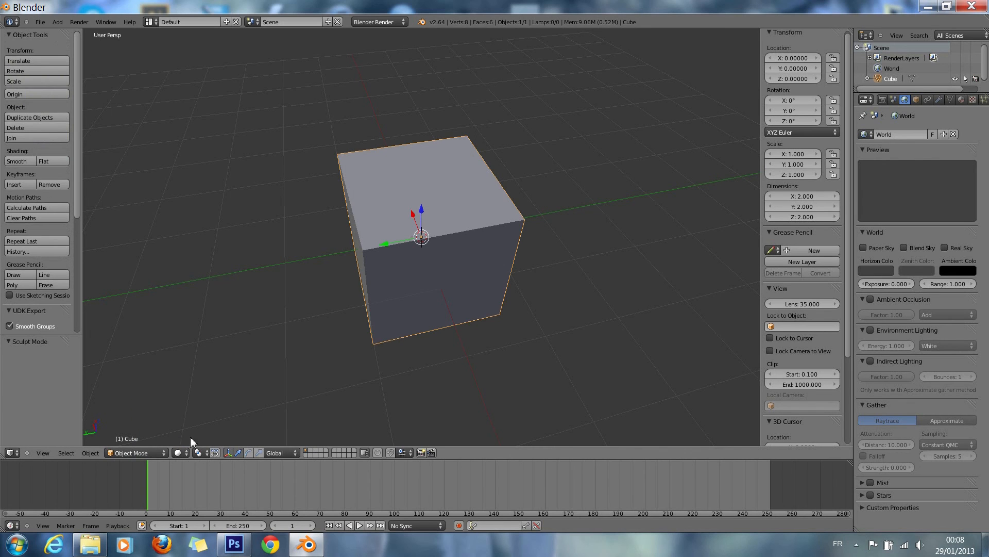
pyautogui.scroll(-5, 401, 275)
pyautogui.scroll(5, 402, 278)
pyautogui.scroll(1, 358, 401)
pyautogui.scroll(-2, 360, 396)
pyautogui.scroll(4, 360, 396)
pyautogui.scroll(-4, 359, 396)
pyautogui.scroll(3, 358, 391)
pyautogui.scroll(-3, 354, 395)
pyautogui.scroll(-1, 343, 392)
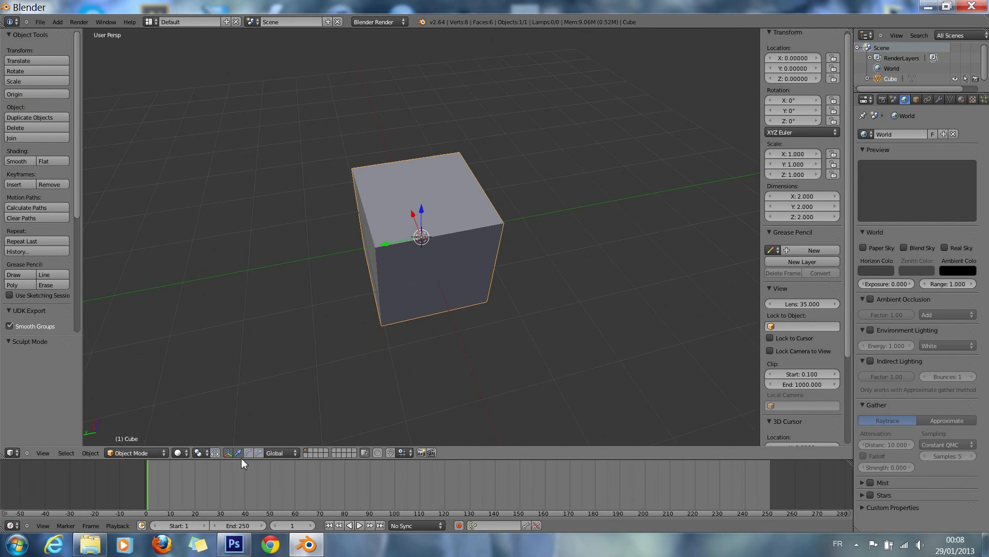
pyautogui.scroll(3, 277, 419)
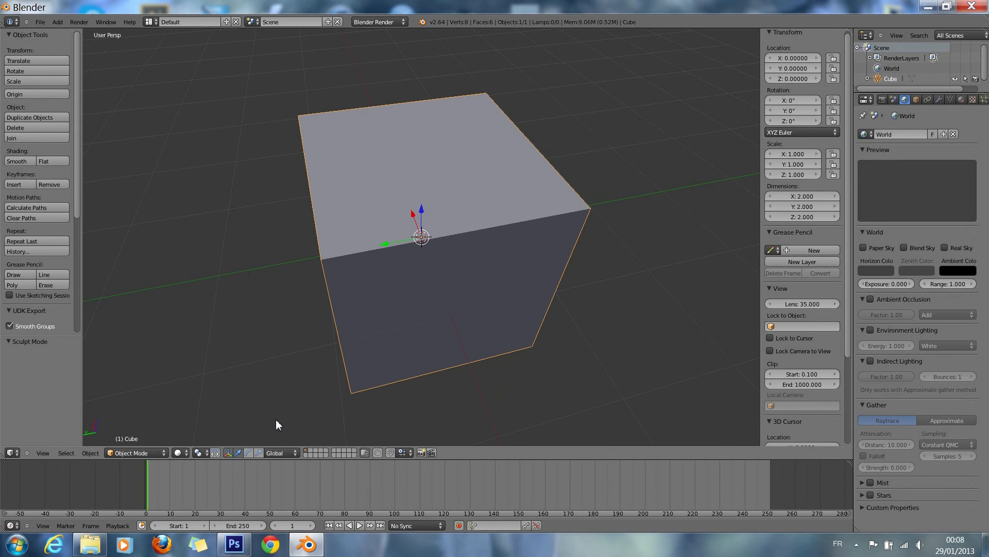
# Step: Try moving the cube, clear its location, and cycle through the rotate and scale manipulators back to translate
pyautogui.moveTo(400, 237); pyautogui.dragTo(434, 225)
pyautogui.hotkey('alt', 'g')
pyautogui.click(248, 455)
pyautogui.click(258, 455)
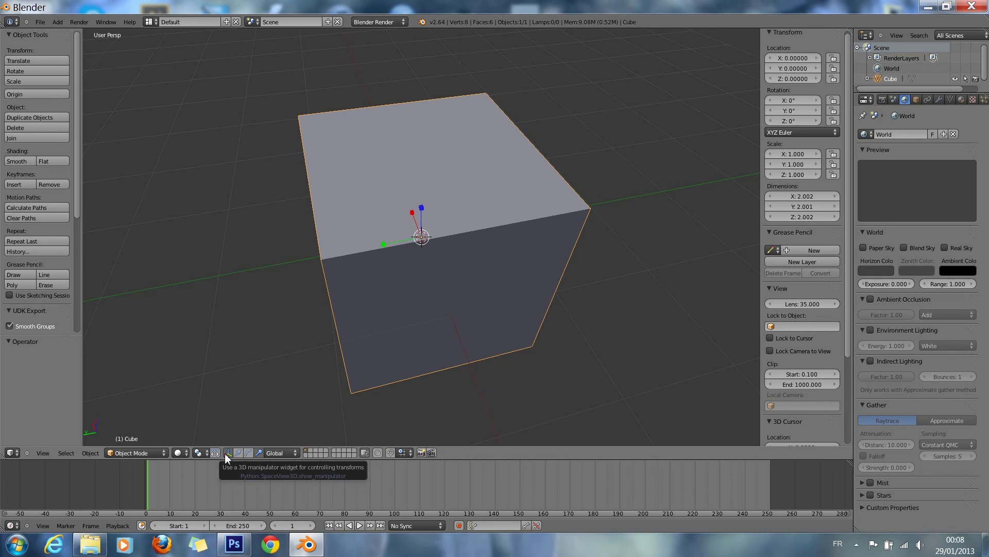
pyautogui.click(238, 454)
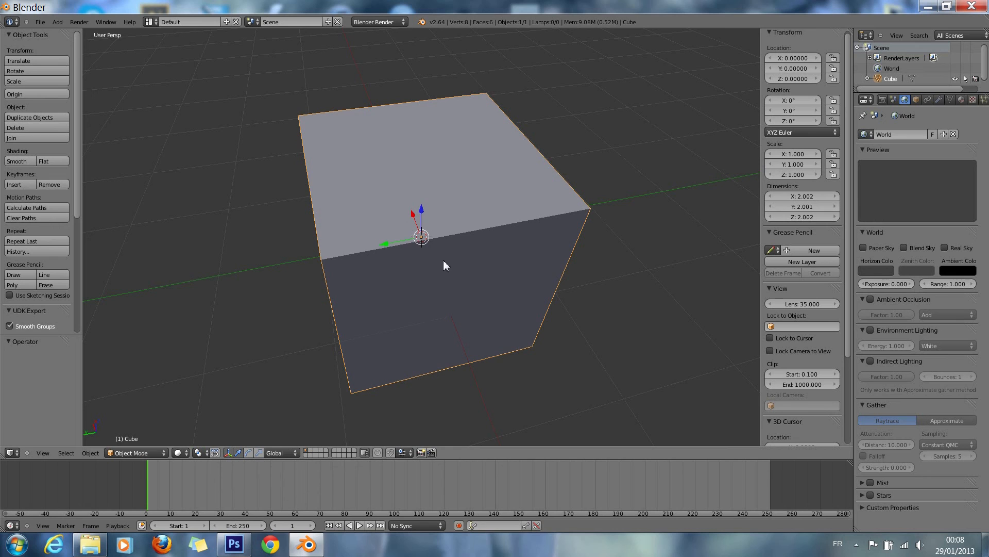
# Step: Try scaling, rotating and moving the cube freely, cancelling each transform
pyautogui.press('s')
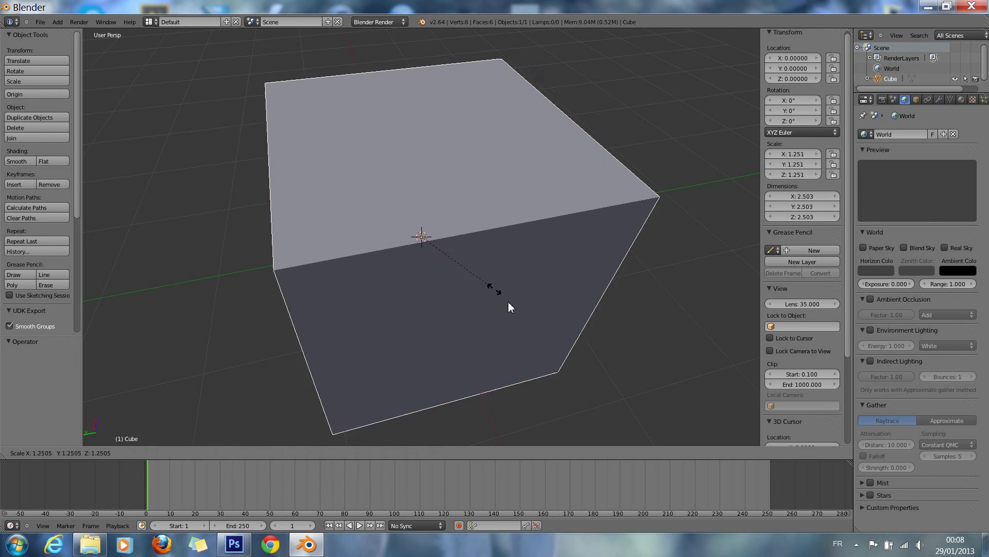
pyautogui.press('Escape')
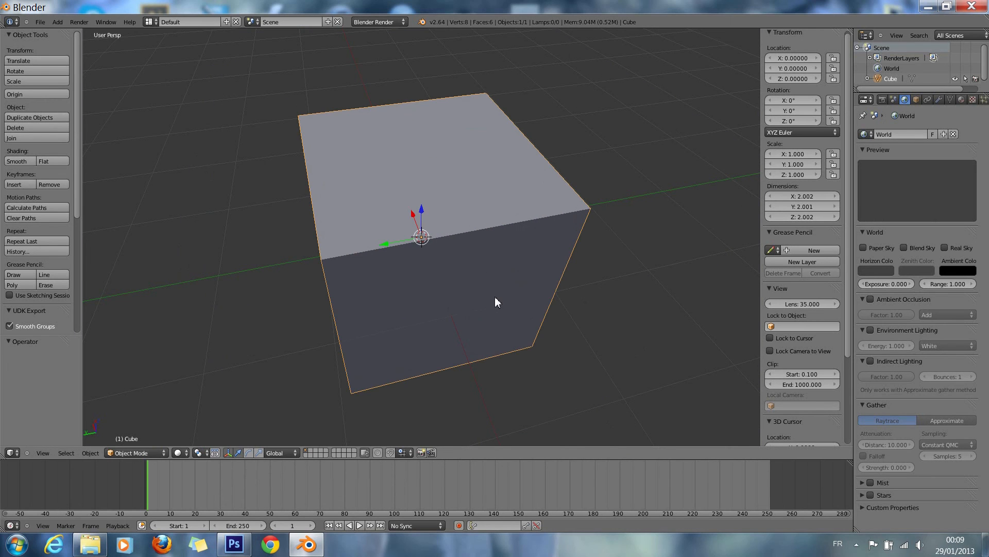
pyautogui.press('r')
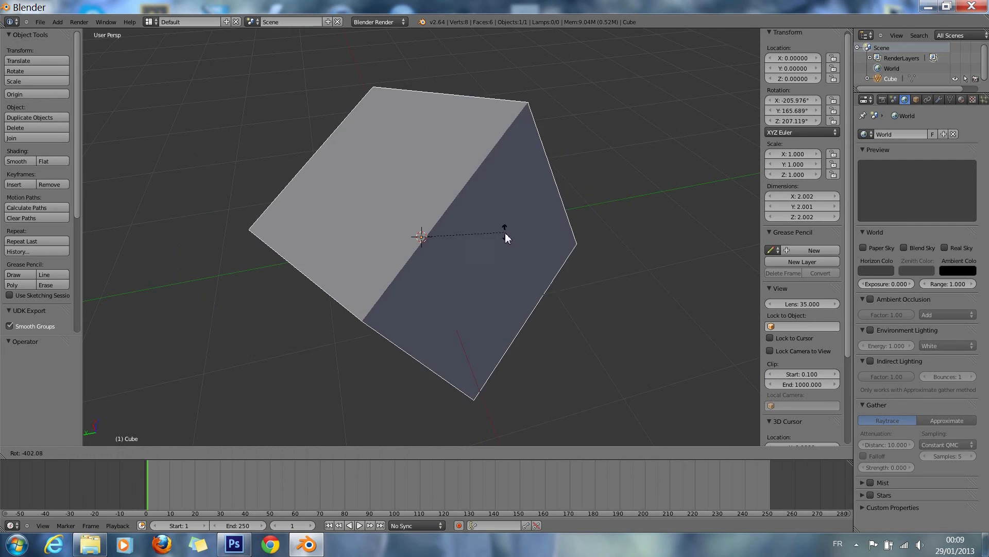
pyautogui.press('Escape')
pyautogui.press('g')
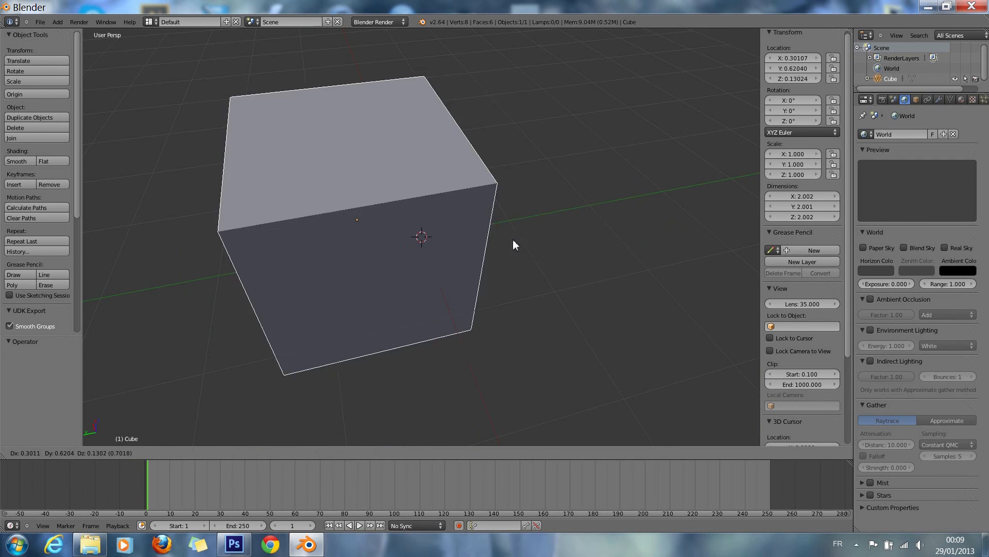
pyautogui.press('Escape')
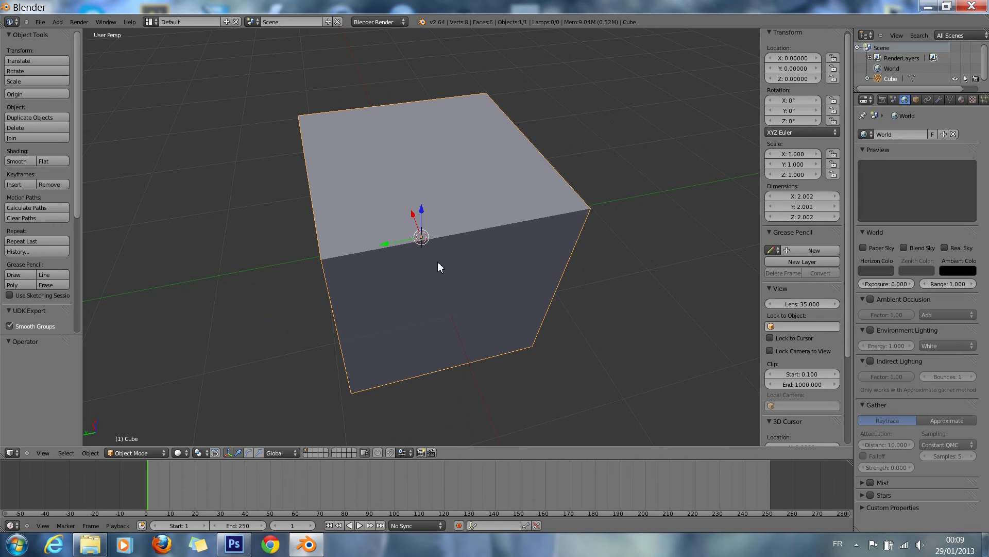
# Step: Try scaling the cube along global Y, local X and Z, and cancel the scaling
pyautogui.scroll(-4, 432, 258)
pyautogui.scroll(3, 432, 258)
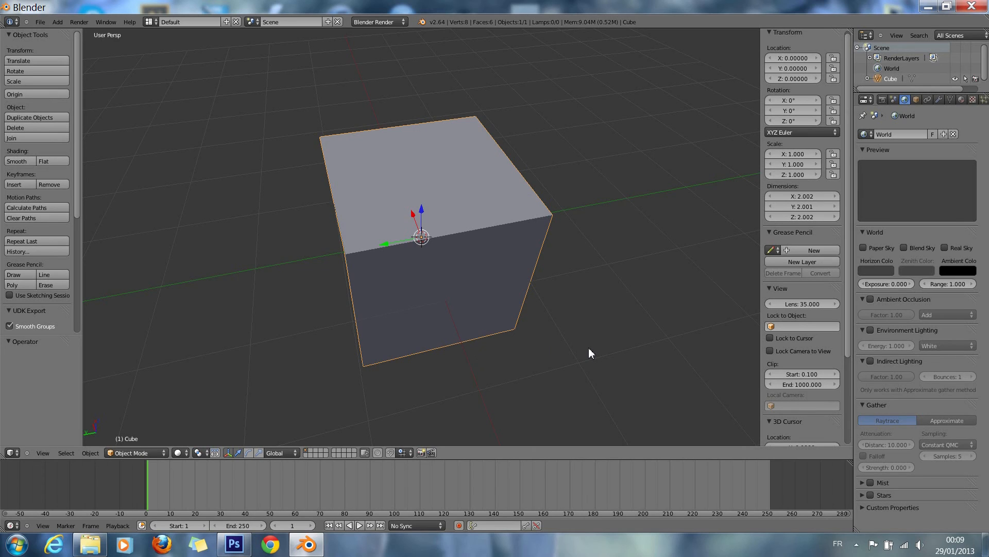
pyautogui.press('s')
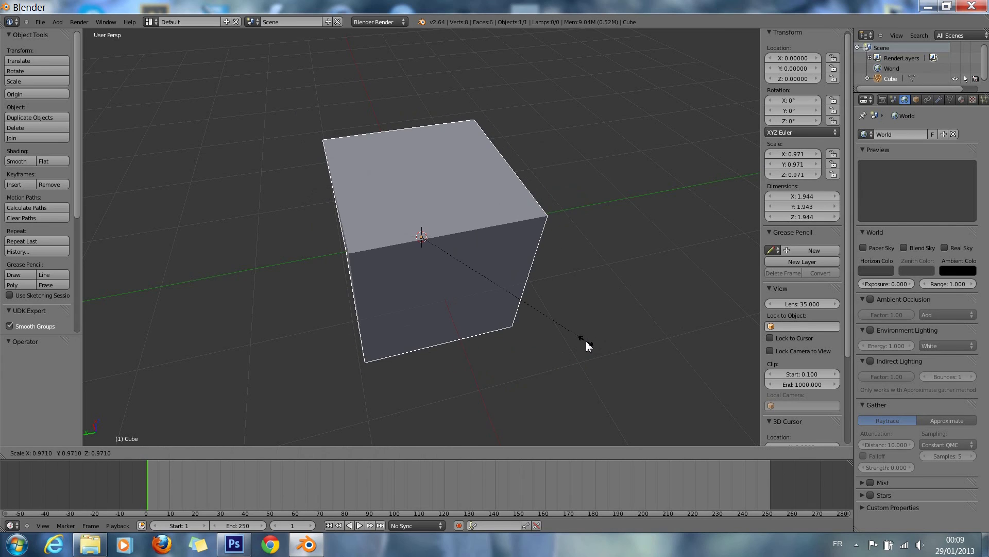
pyautogui.press('y')
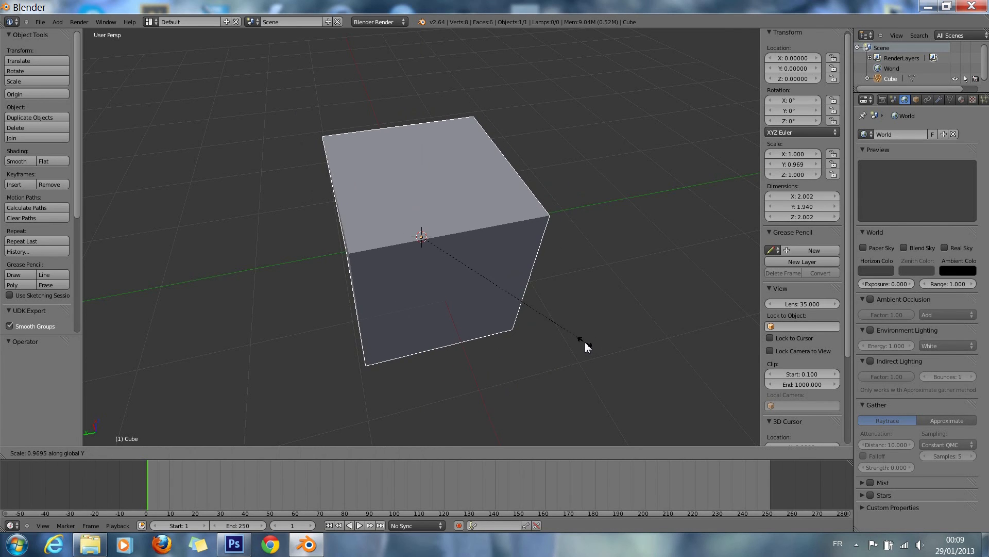
pyautogui.press('x')
pyautogui.press('x')
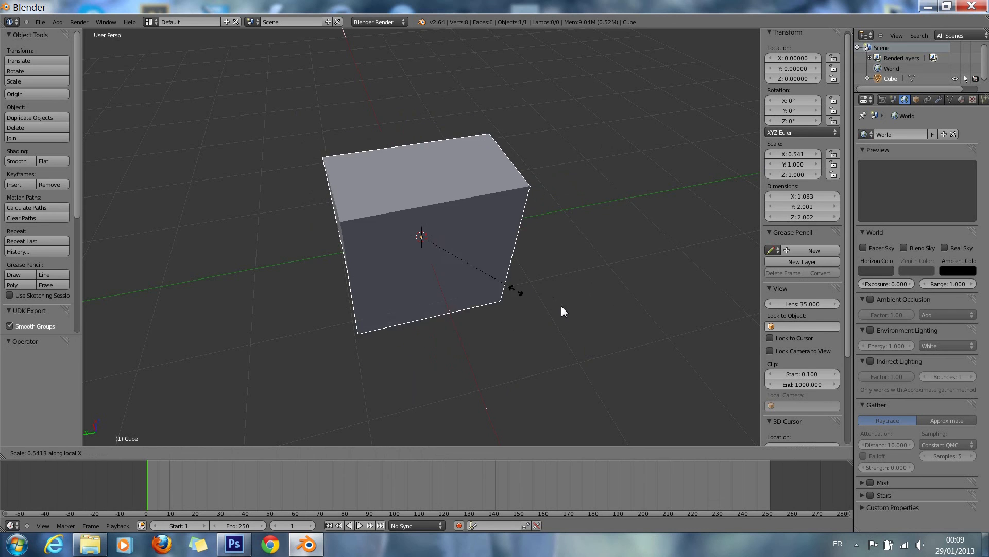
pyautogui.press('z')
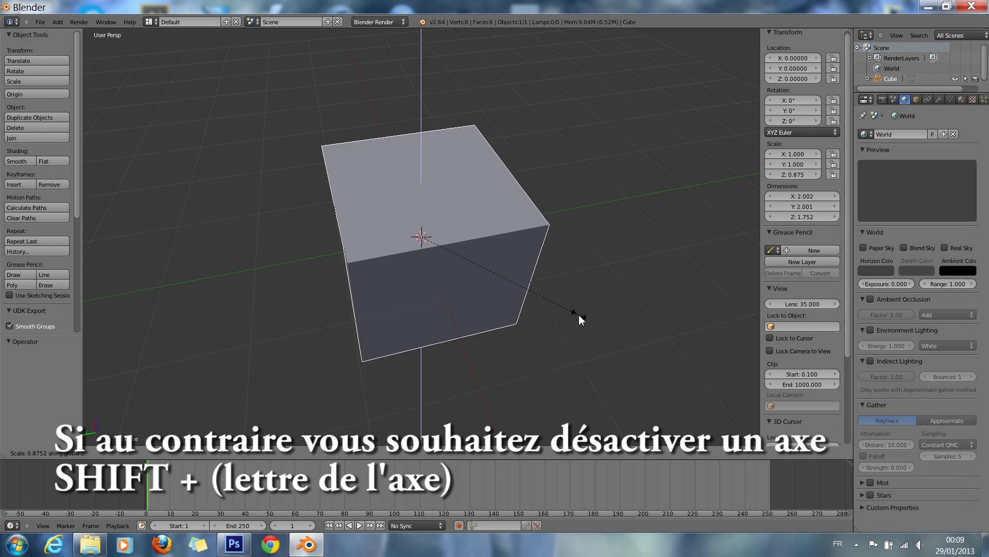
pyautogui.press('Escape')
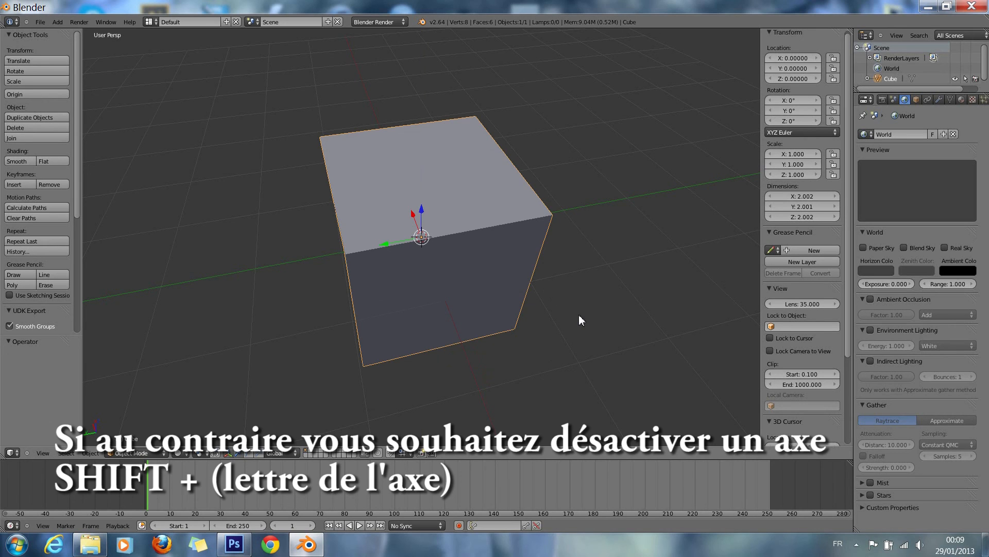
pyautogui.click(271, 455)
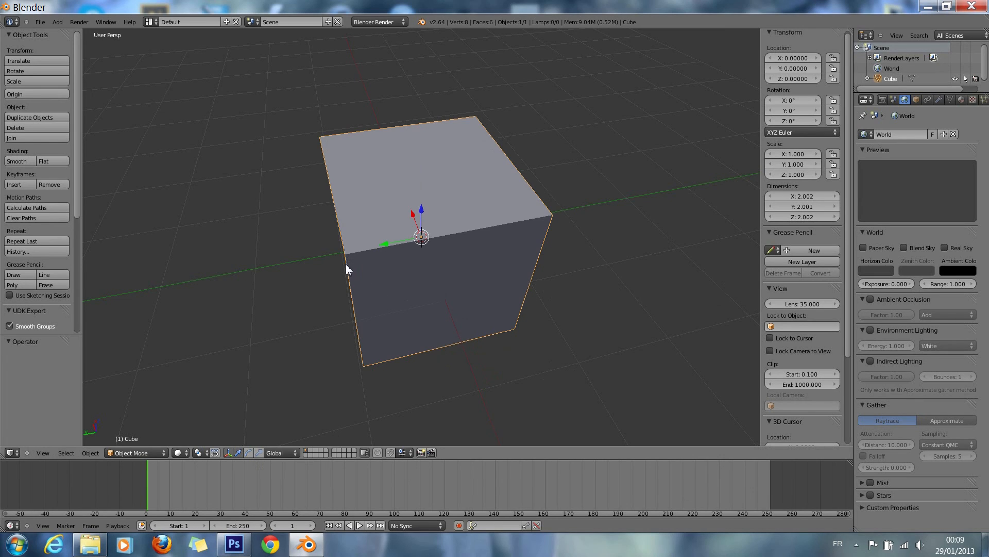
pyautogui.click(286, 453)
pyautogui.click(289, 452)
# Step: Widen the properties sidebar, and toggle both the sidebar and the tool shelf off and back on
pyautogui.moveTo(762, 297); pyautogui.dragTo(713, 285)
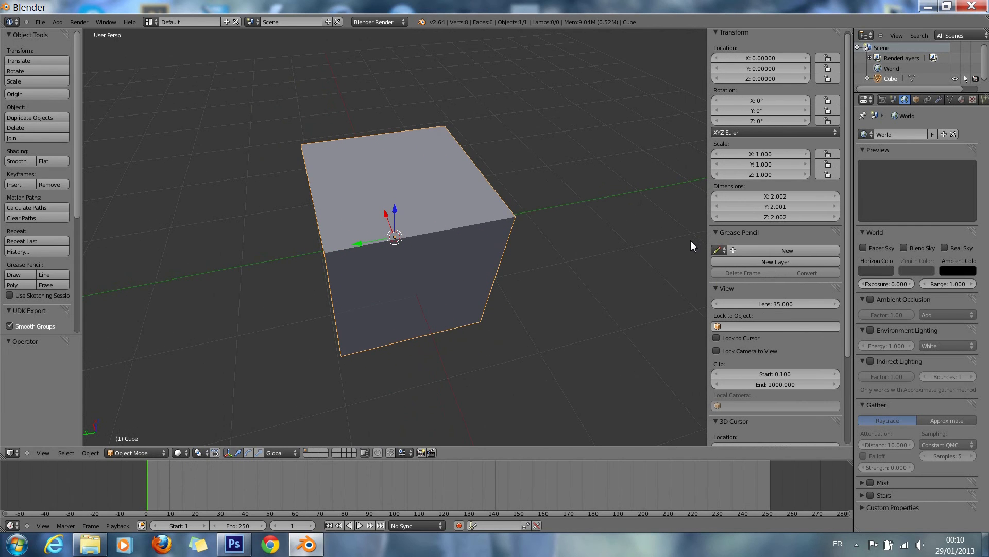
pyautogui.press('n')
pyautogui.press('n')
pyautogui.press('t')
pyautogui.press('t')
pyautogui.press('t')
pyautogui.press('t')
# Step: Rename the cube object as placard
pyautogui.scroll(1, 742, 123)
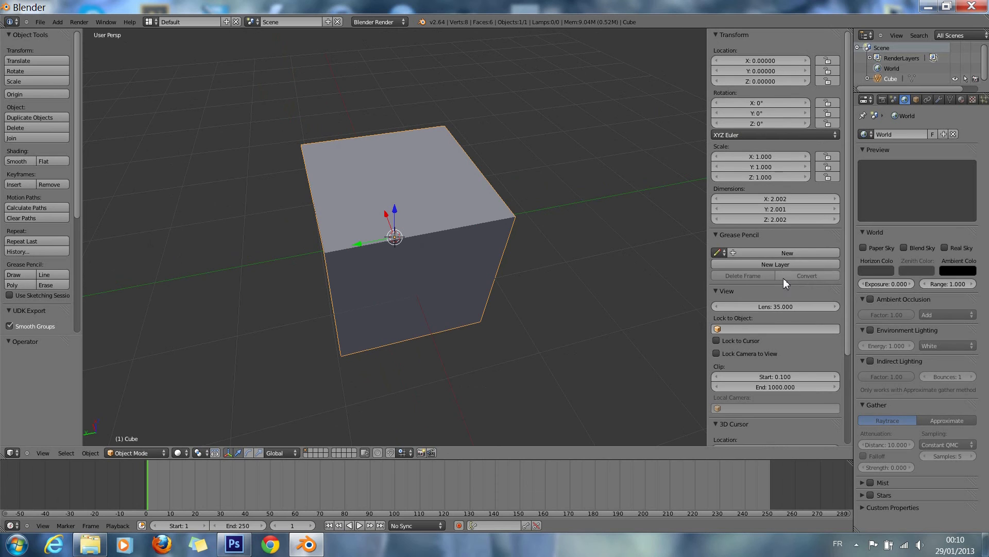
pyautogui.scroll(-5, 783, 273)
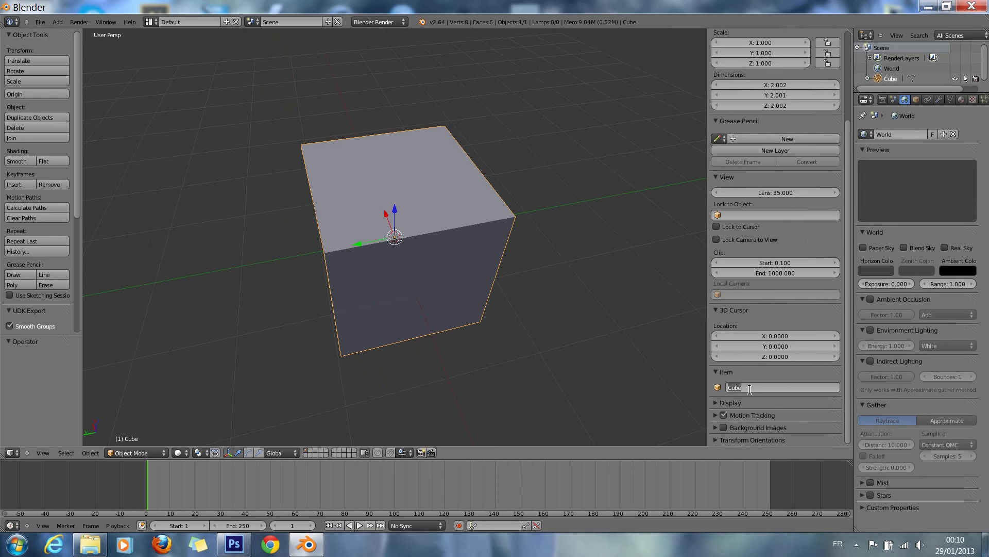
pyautogui.write('placard')
pyautogui.press('Return')
# Step: Expand the Display, Motion Tracking and Background Images settings of the 3D view
pyautogui.click(721, 402)
pyautogui.scroll(-5, 716, 405)
pyautogui.click(716, 415)
pyautogui.scroll(-3, 716, 414)
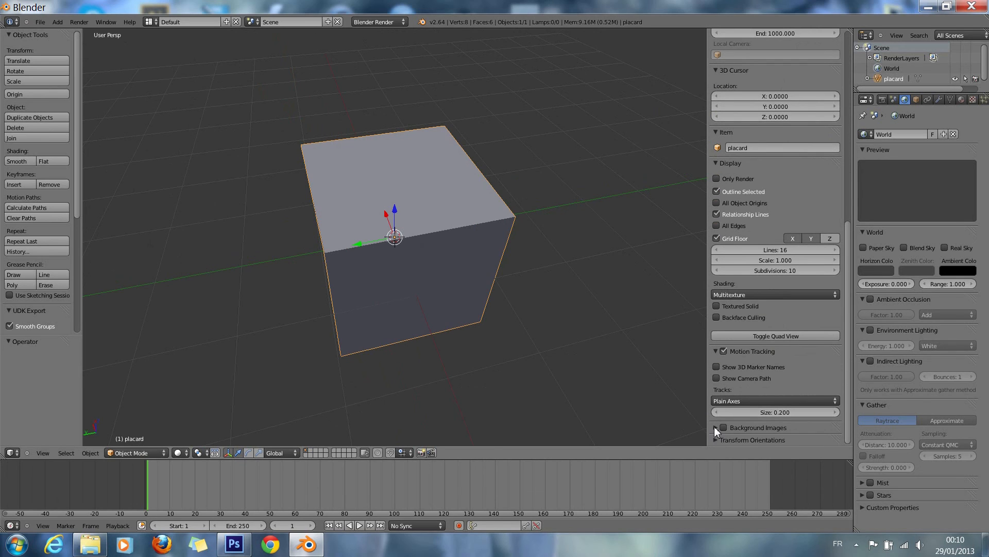
pyautogui.click(715, 426)
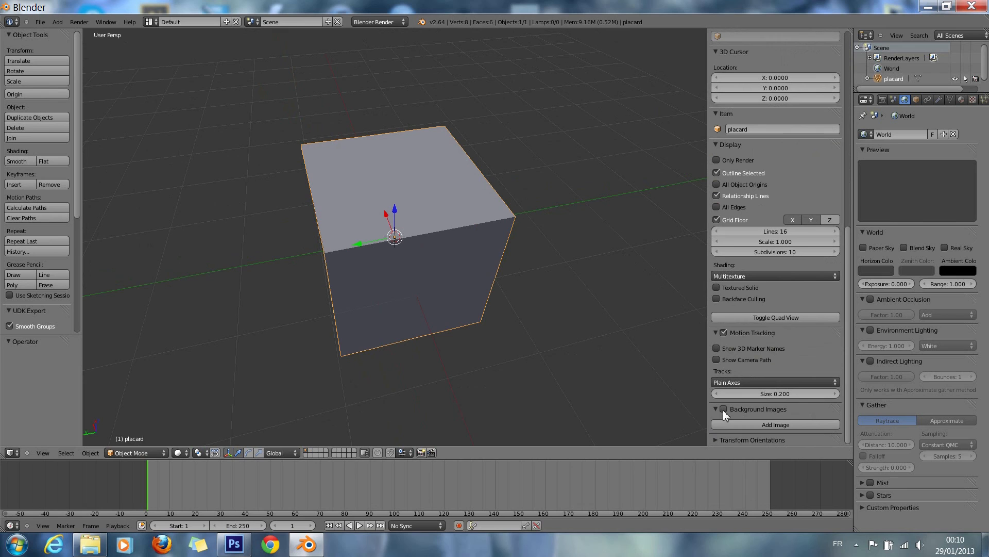
# Step: Try enabling background images and adding an image slot without loading a file, and undo both by removing the slot and disabling the option
pyautogui.click(722, 410)
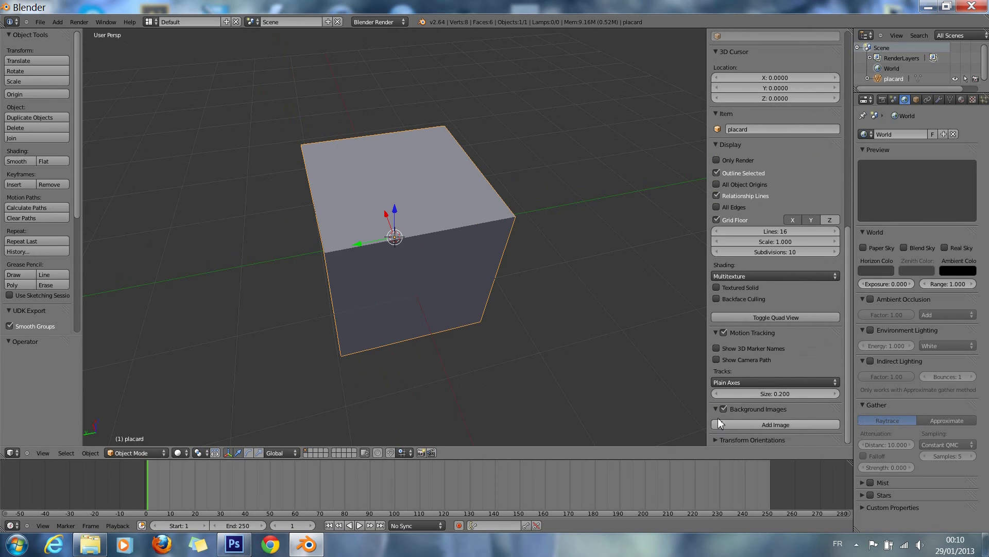
pyautogui.click(728, 424)
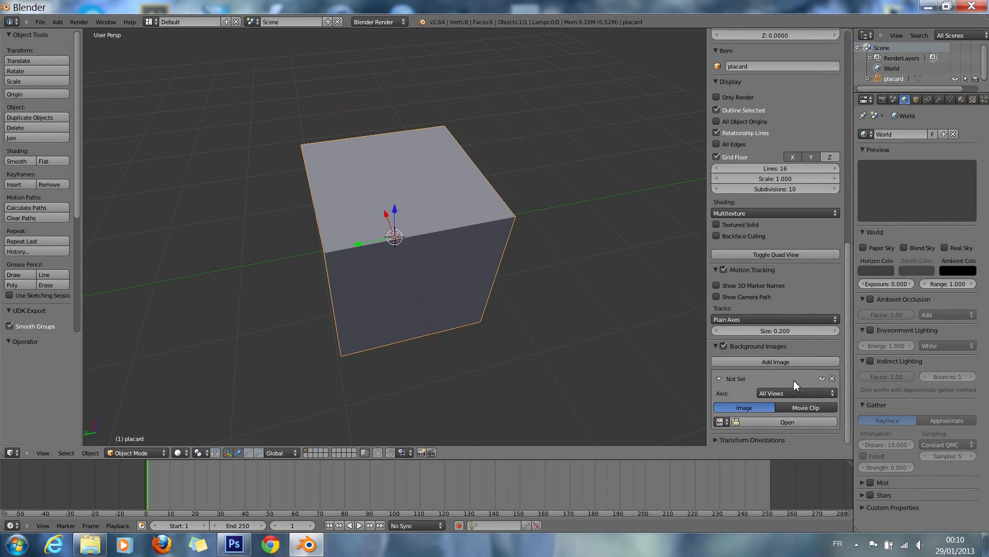
pyautogui.click(772, 422)
pyautogui.press('Escape')
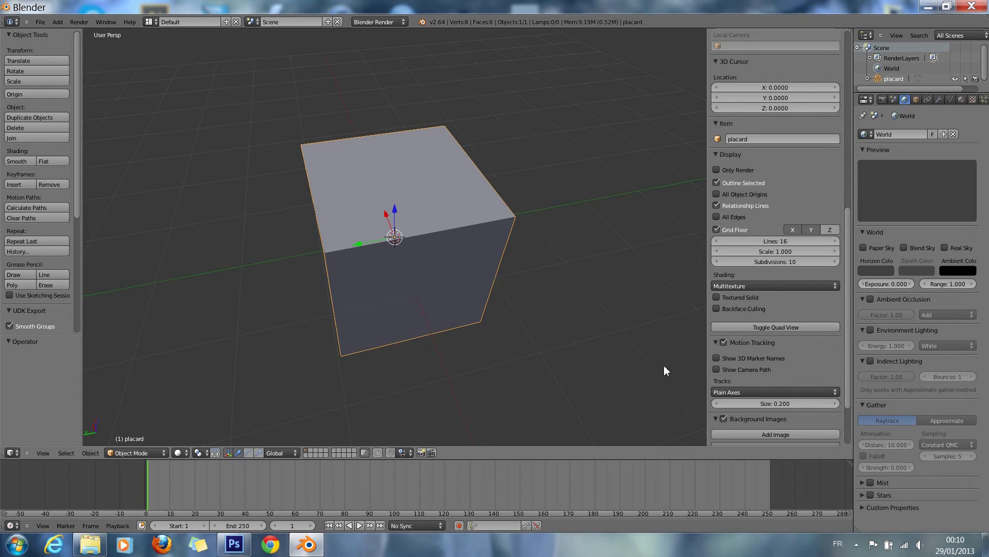
pyautogui.scroll(-1, 796, 435)
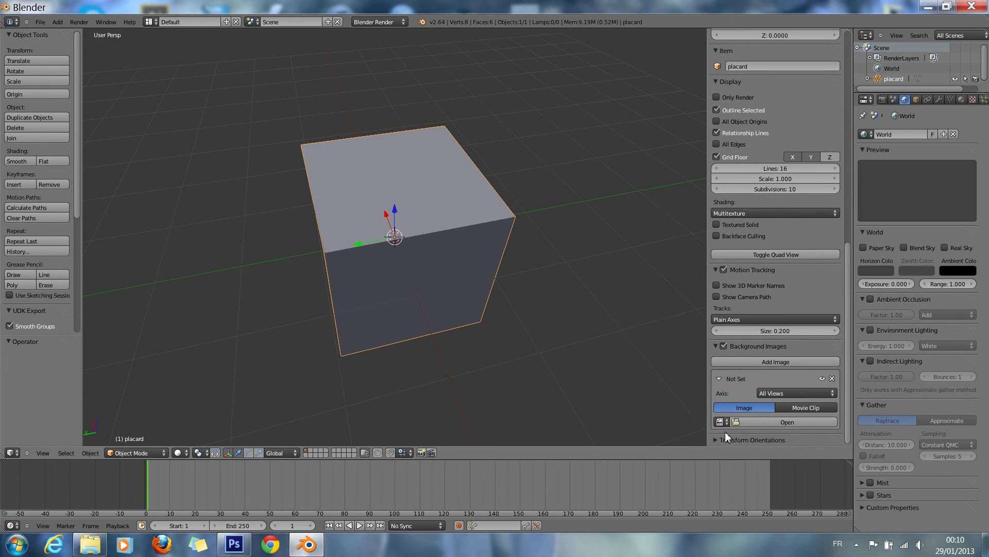
pyautogui.click(833, 378)
pyautogui.click(724, 346)
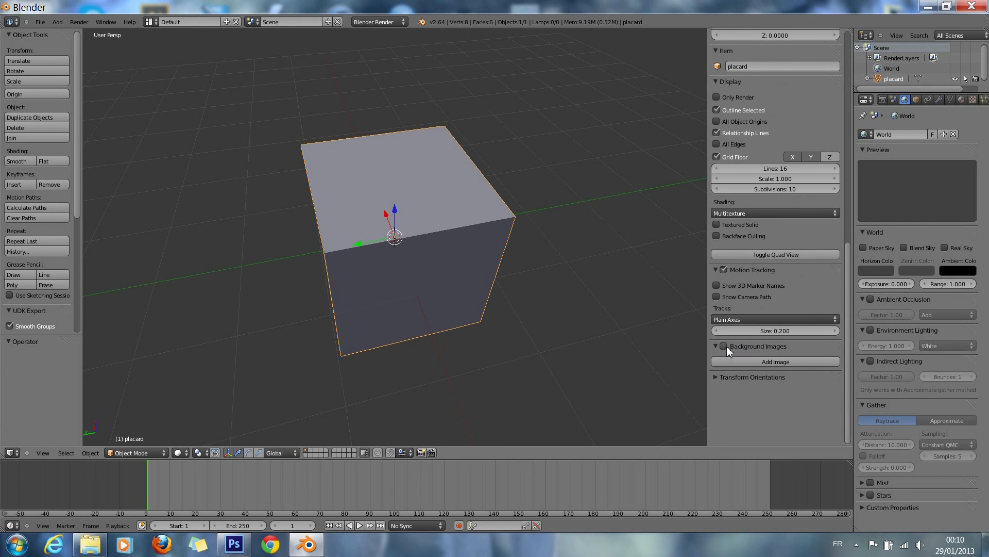
# Step: Switch the placard object to Edit Mode
pyautogui.scroll(20, 731, 345)
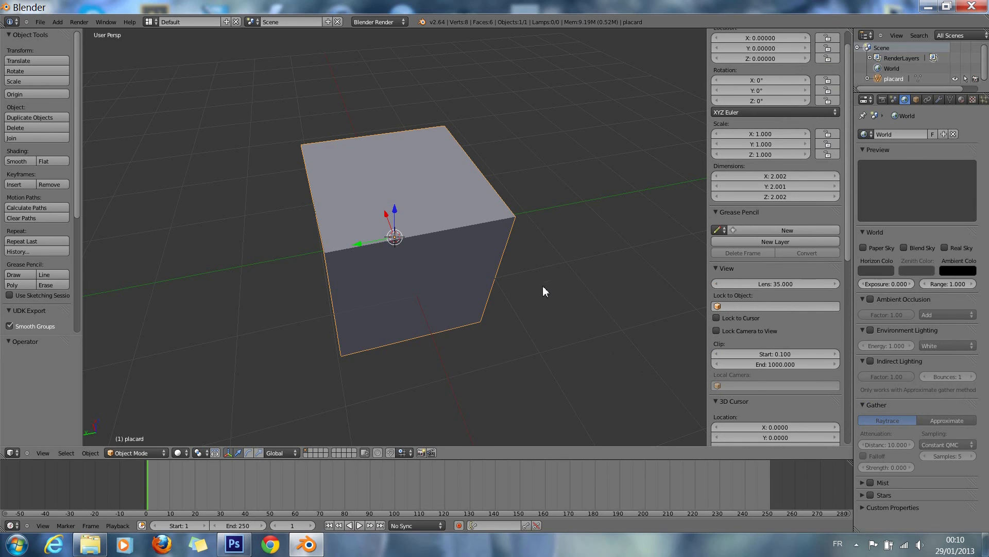
pyautogui.scroll(2, 750, 296)
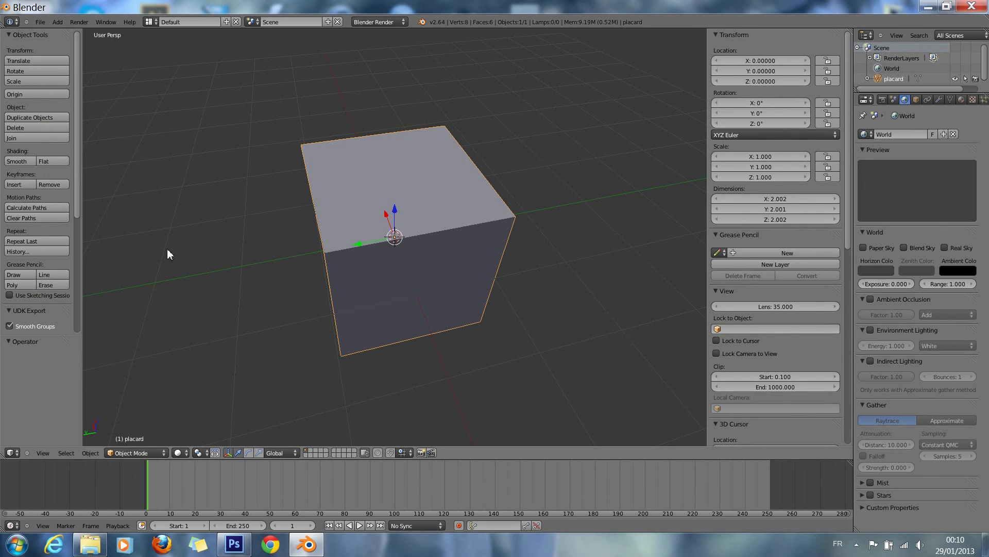
pyautogui.click(123, 453)
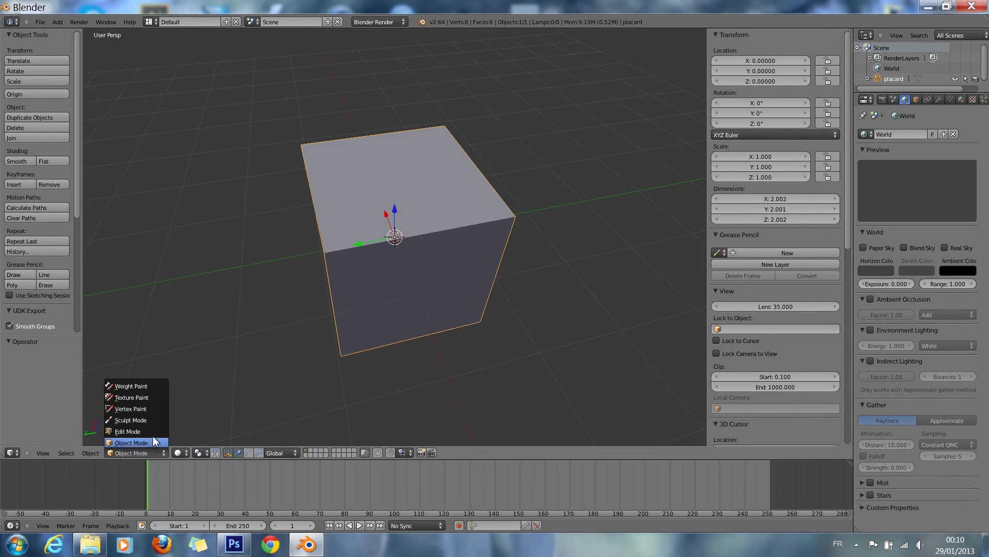
pyautogui.click(130, 431)
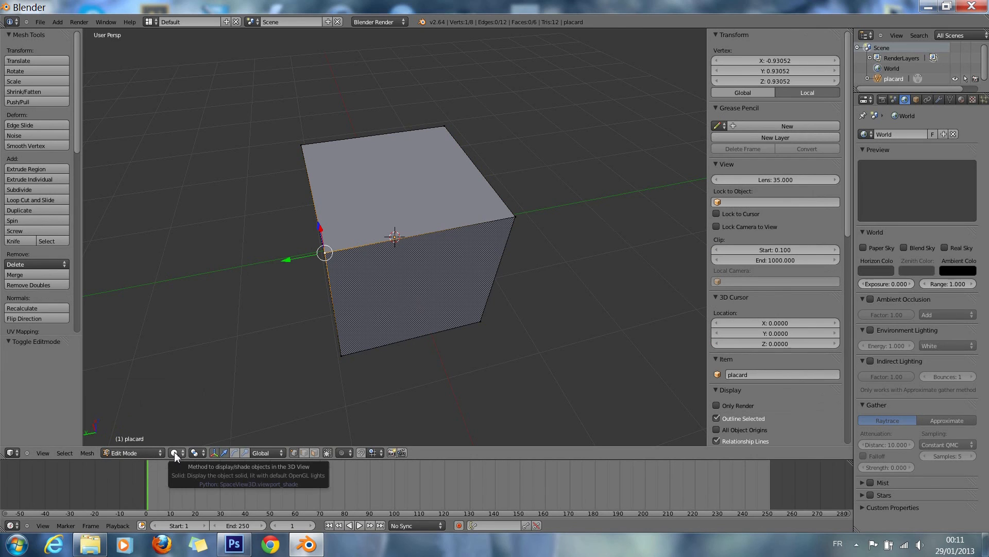
# Step: Switch the viewport shading to Wireframe and back to Solid
pyautogui.click(174, 451)
pyautogui.click(208, 438)
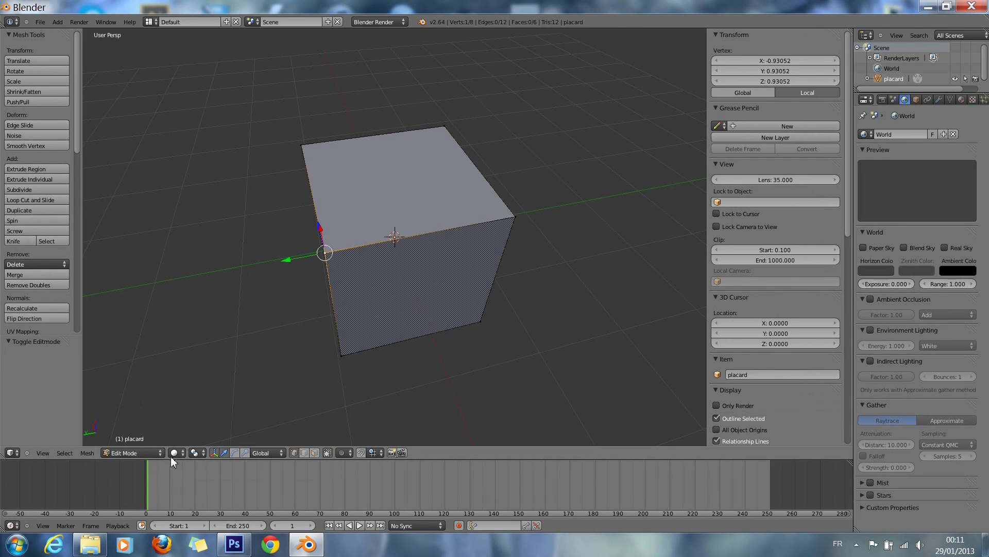
pyautogui.click(186, 451)
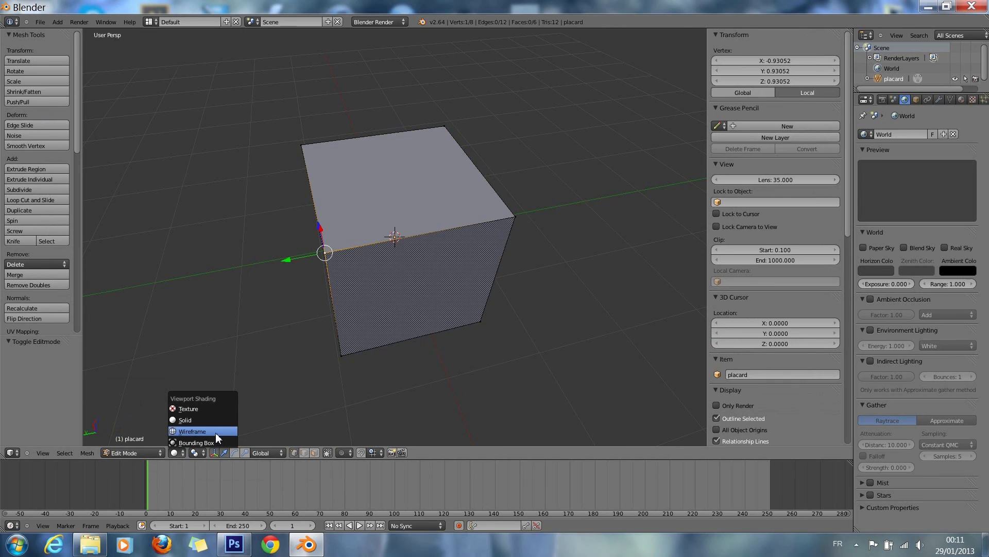
pyautogui.click(216, 434)
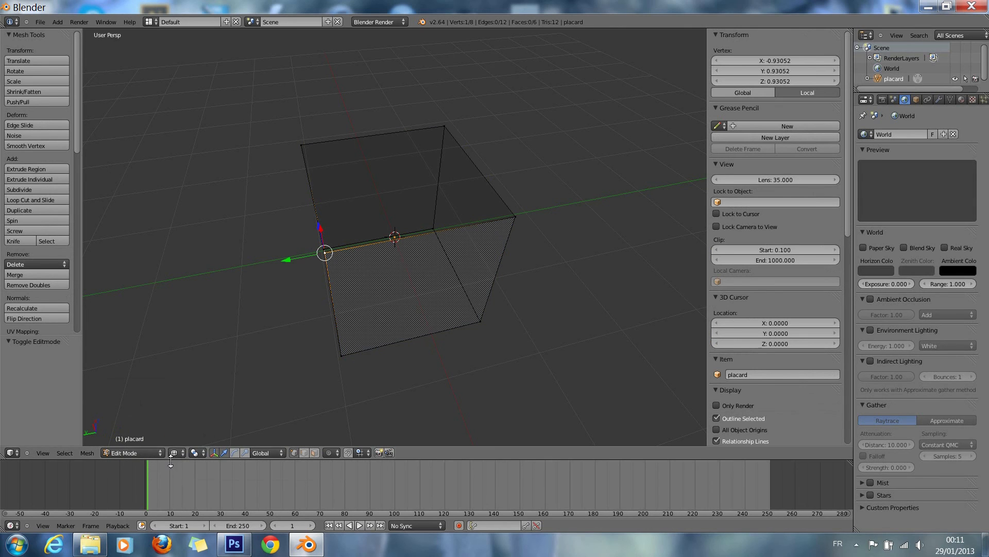
pyautogui.click(181, 454)
pyautogui.click(178, 457)
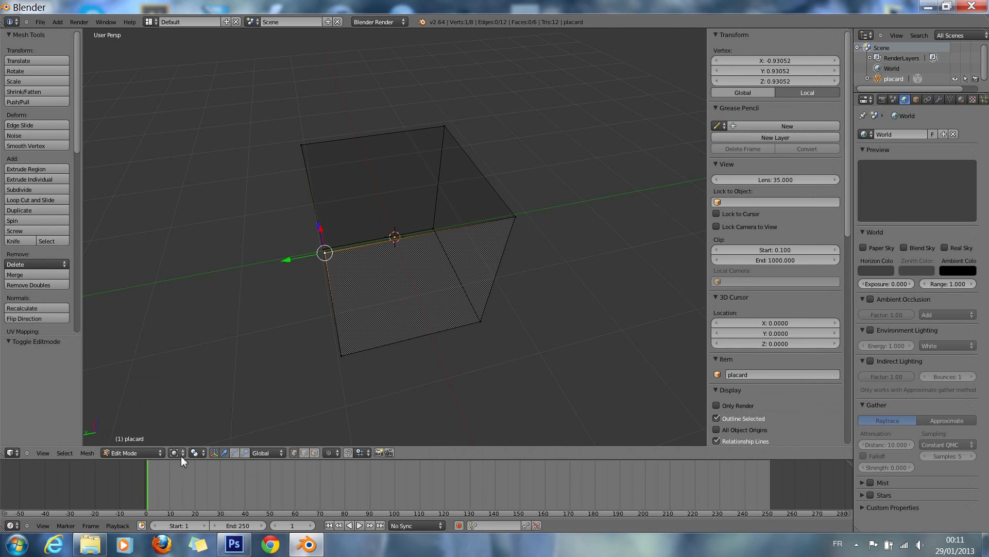
pyautogui.click(181, 453)
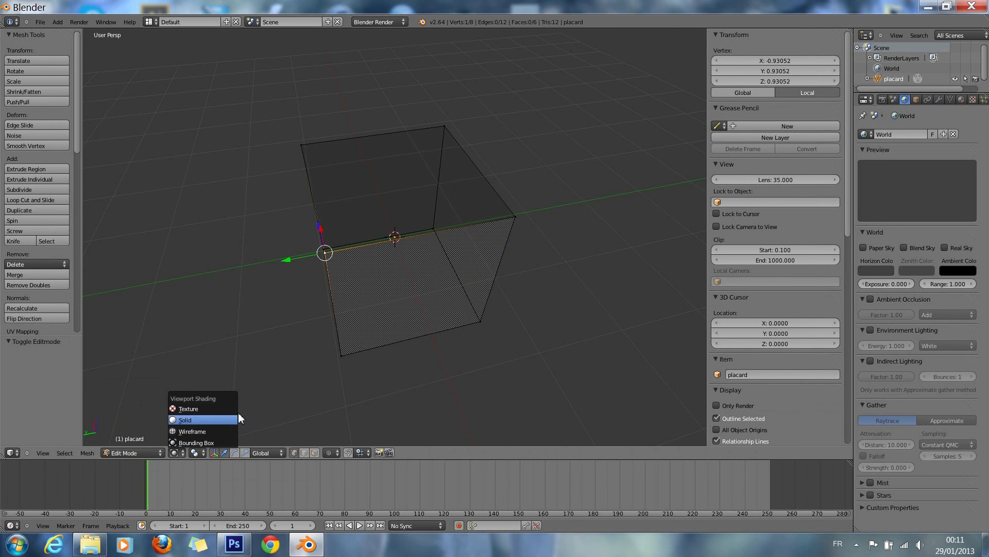
pyautogui.click(232, 424)
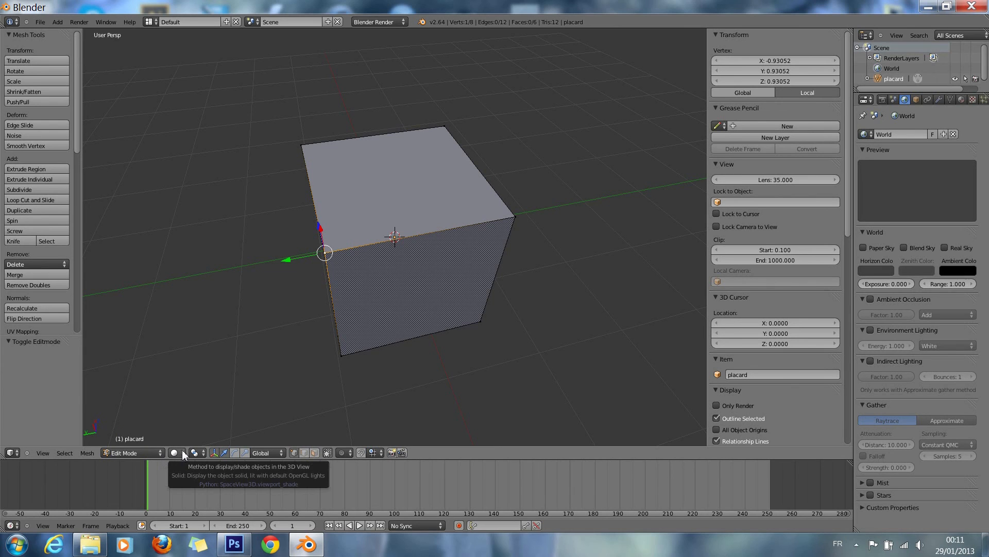
# Step: Preview the cube with Texture shading, and set the viewport shading to Wireframe
pyautogui.click(182, 450)
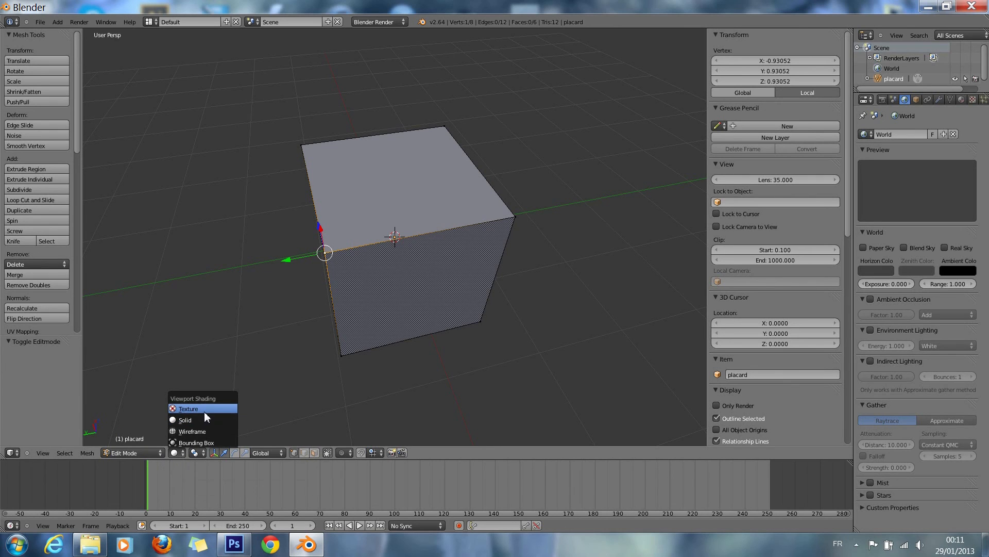
pyautogui.click(205, 411)
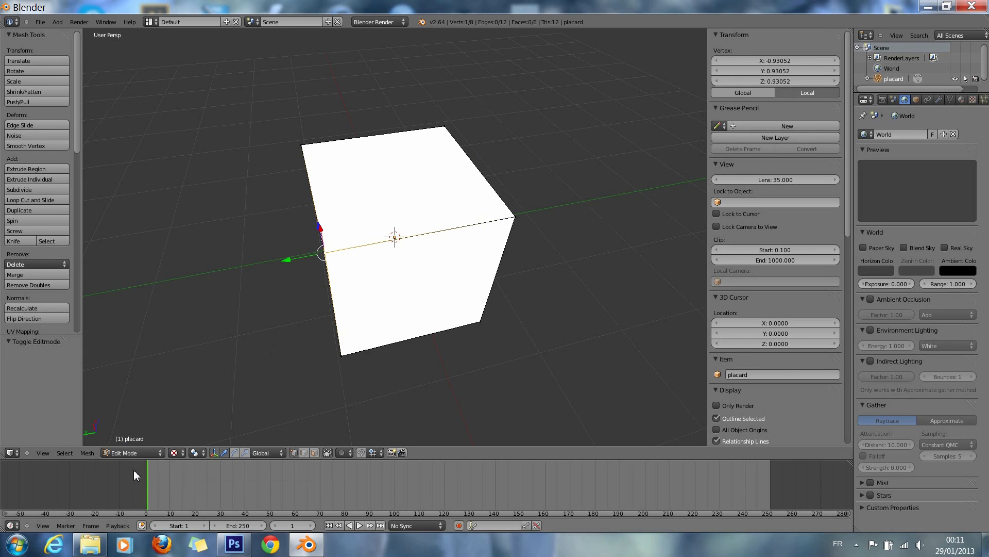
pyautogui.click(177, 453)
pyautogui.click(192, 434)
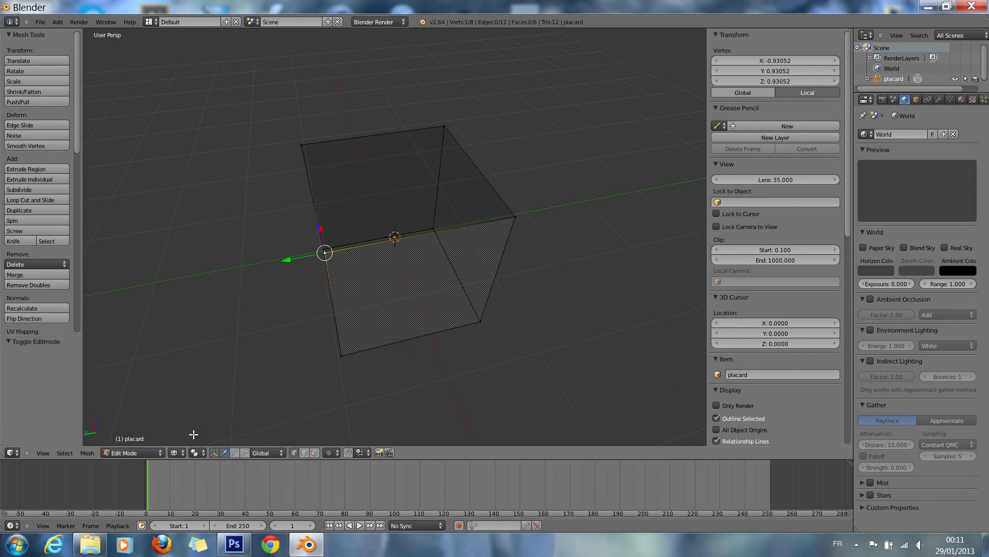
# Step: Show the placard cube in the Front orthographic view
pyautogui.scroll(1, 331, 333)
pyautogui.scroll(-3, 331, 333)
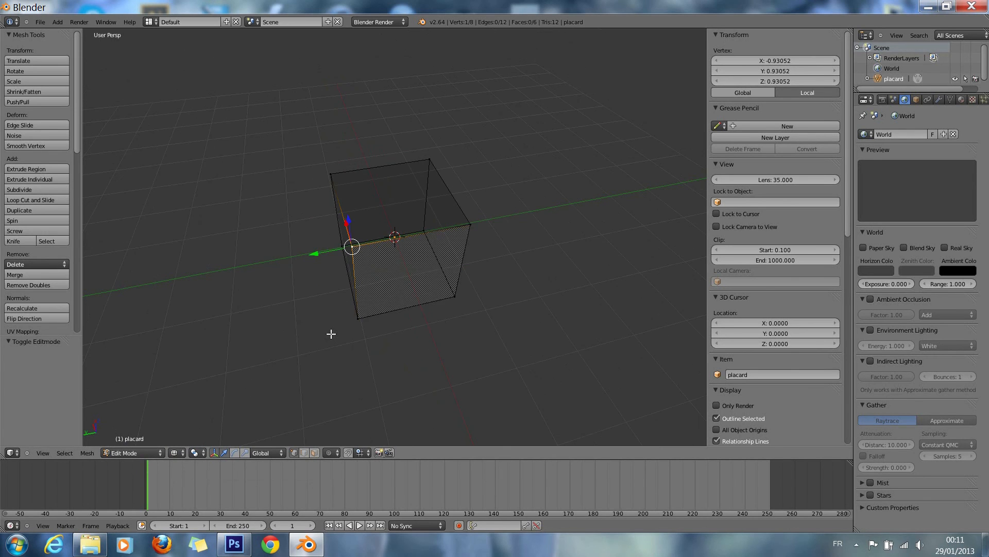
pyautogui.press('KP_1')
pyautogui.press('KP_5')
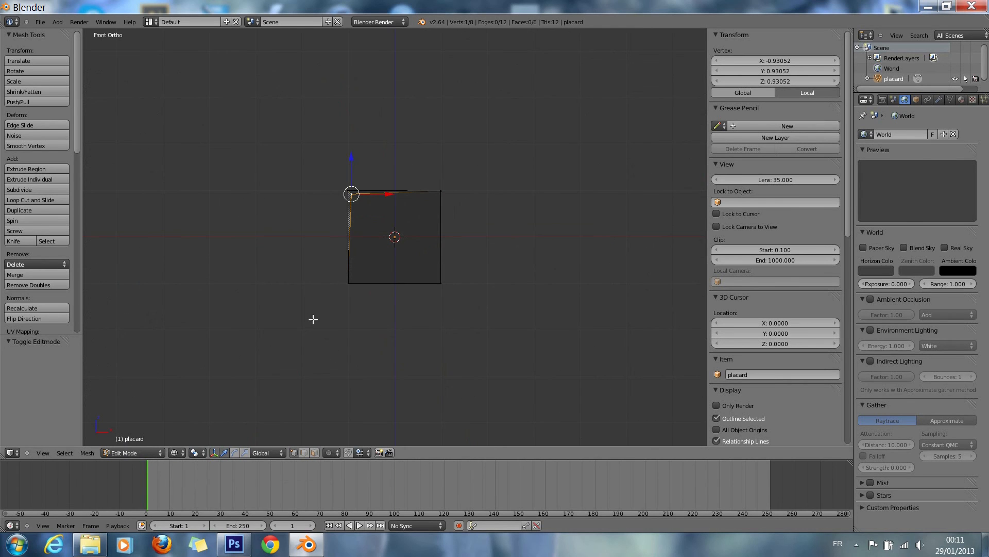
# Step: Split the 3D view into four viewports arranged in a two-by-two grid
pyautogui.rightClick(398, 459)
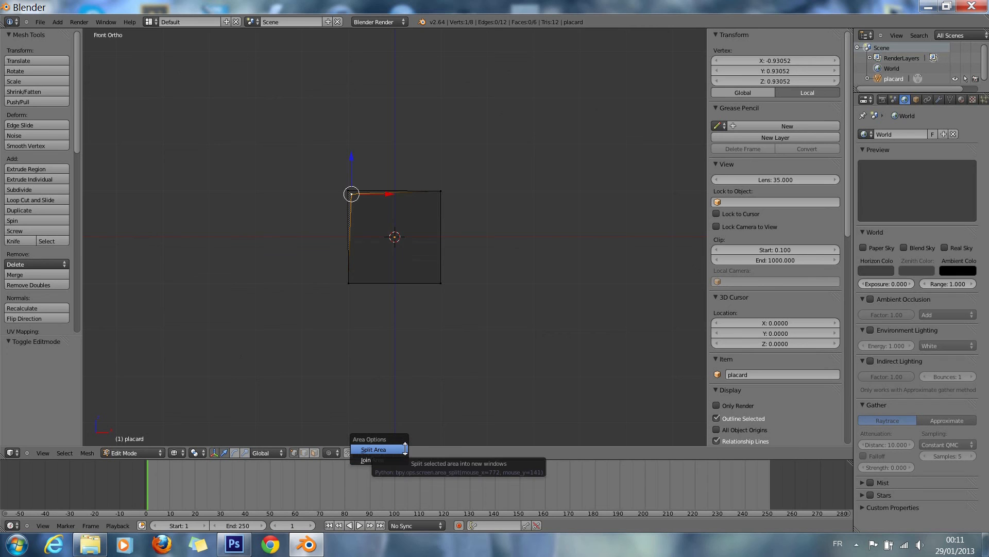
pyautogui.click(405, 448)
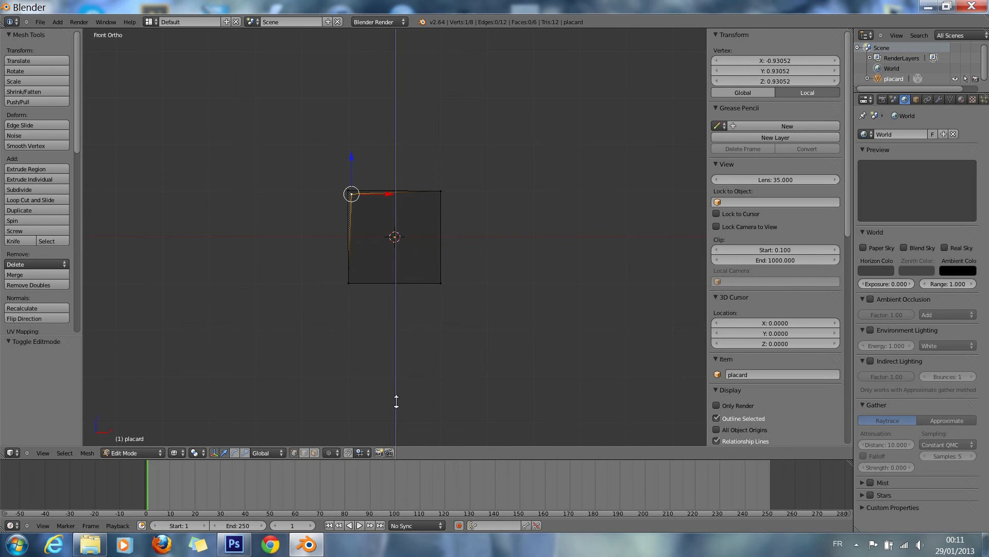
pyautogui.click(396, 402)
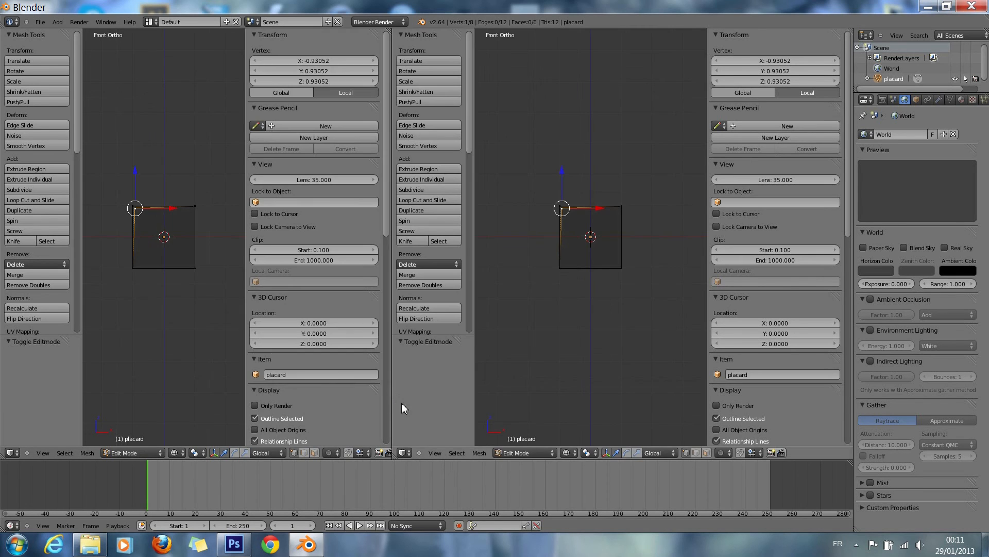
pyautogui.rightClick(390, 244)
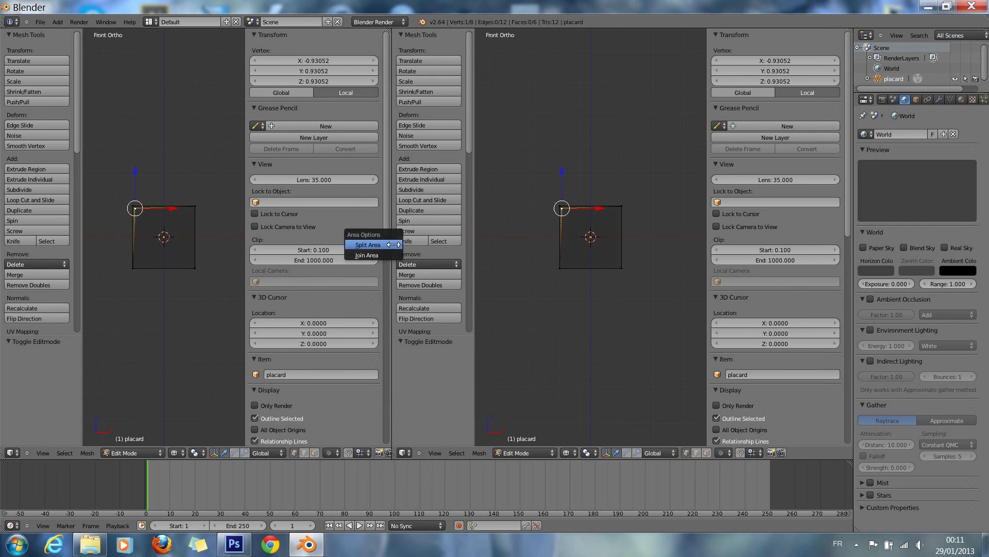
pyautogui.click(368, 244)
pyautogui.click(394, 241)
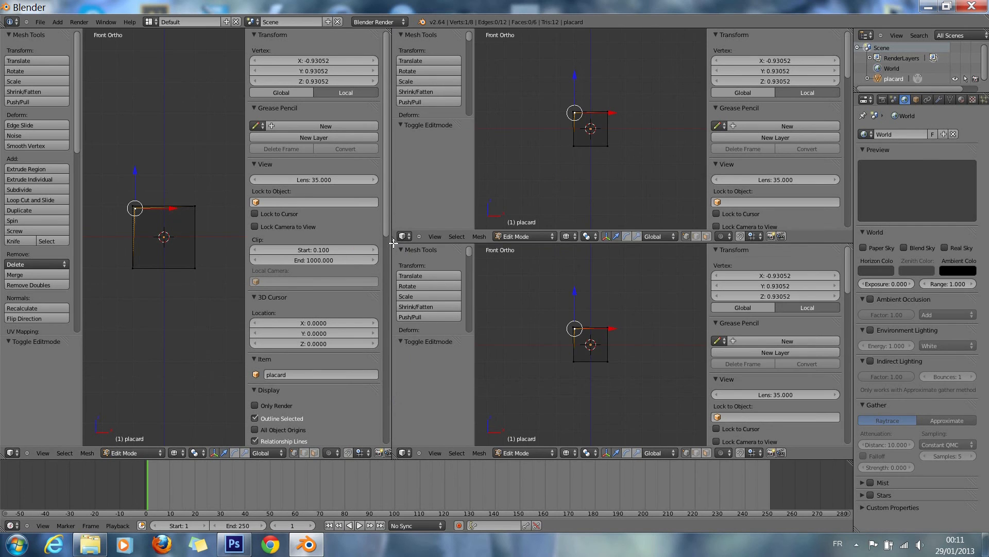
pyautogui.rightClick(393, 243)
pyautogui.click(367, 244)
pyautogui.click(375, 239)
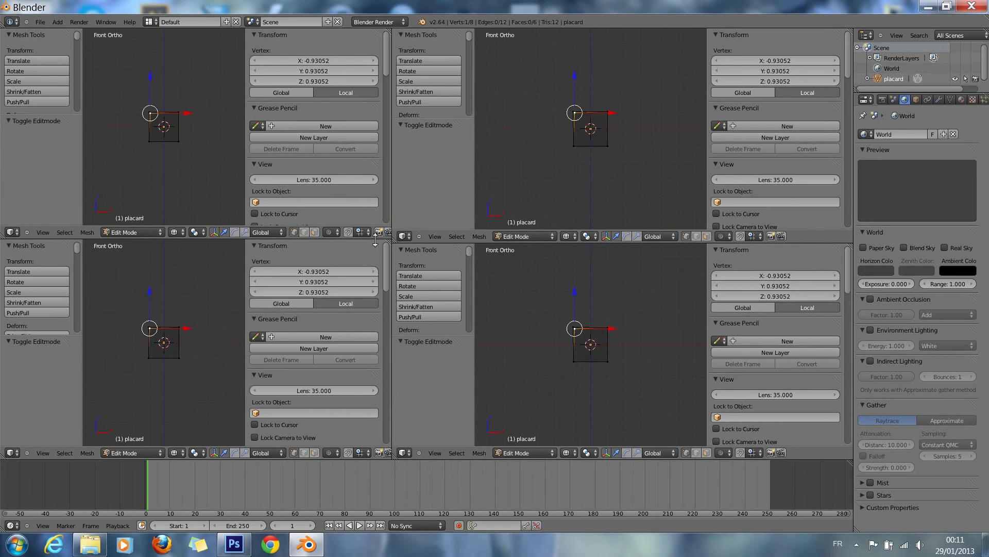
# Step: Hide the tool shelf and properties sidebar in the lower-right viewport and set it to the Top perspective view
pyautogui.press('t')
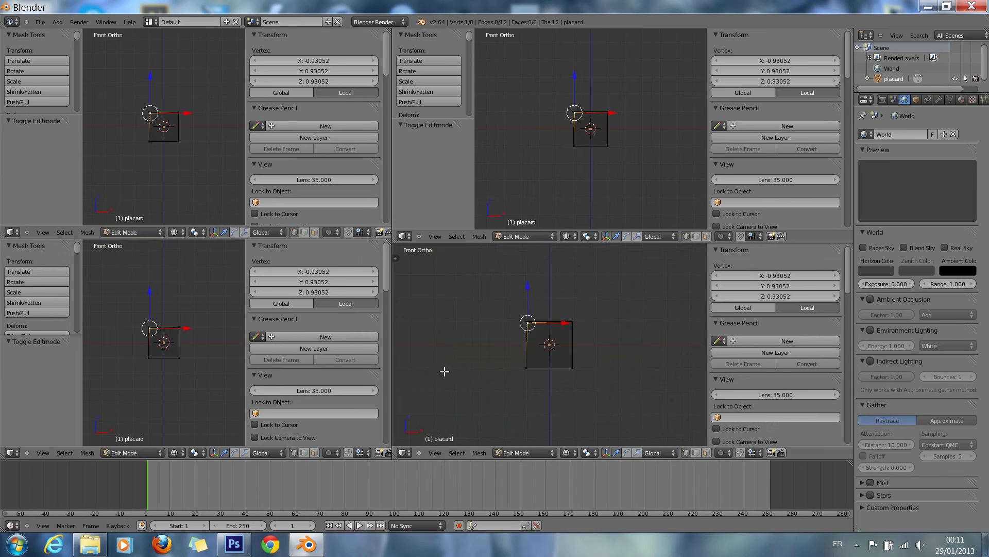
pyautogui.press('n')
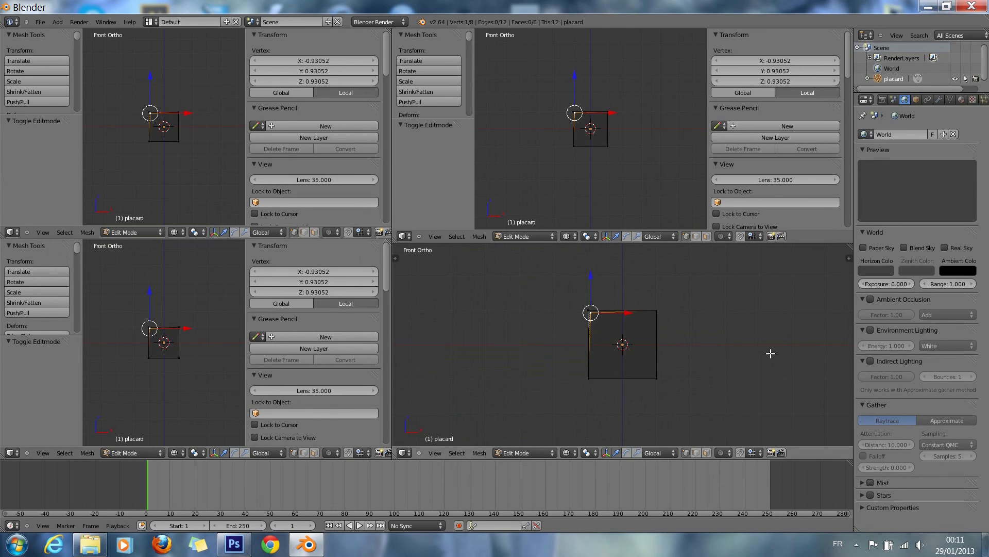
pyautogui.press('KP_8')
pyautogui.press('KP_8')
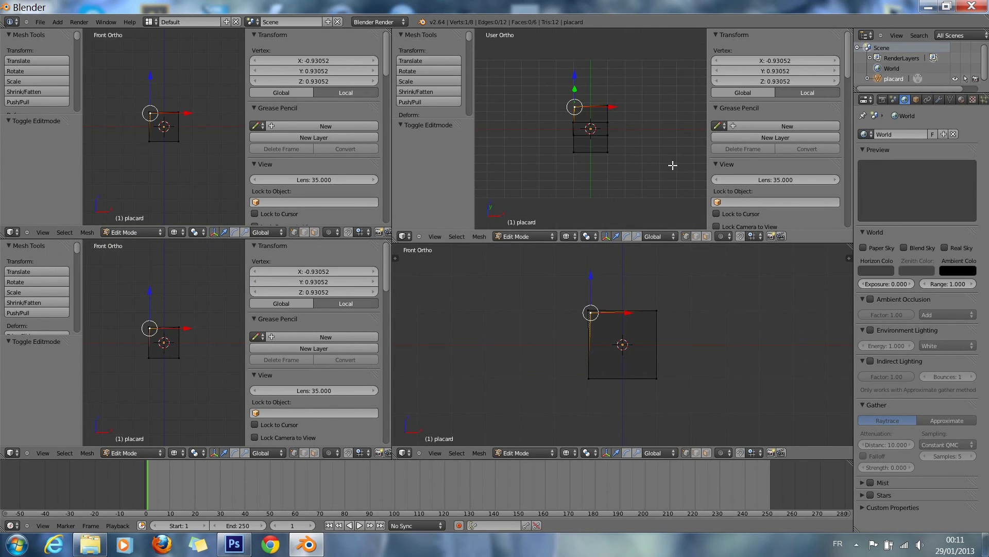
pyautogui.press('KP_8')
pyautogui.press('KP_8')
pyautogui.press('KP_6')
pyautogui.press('KP_5')
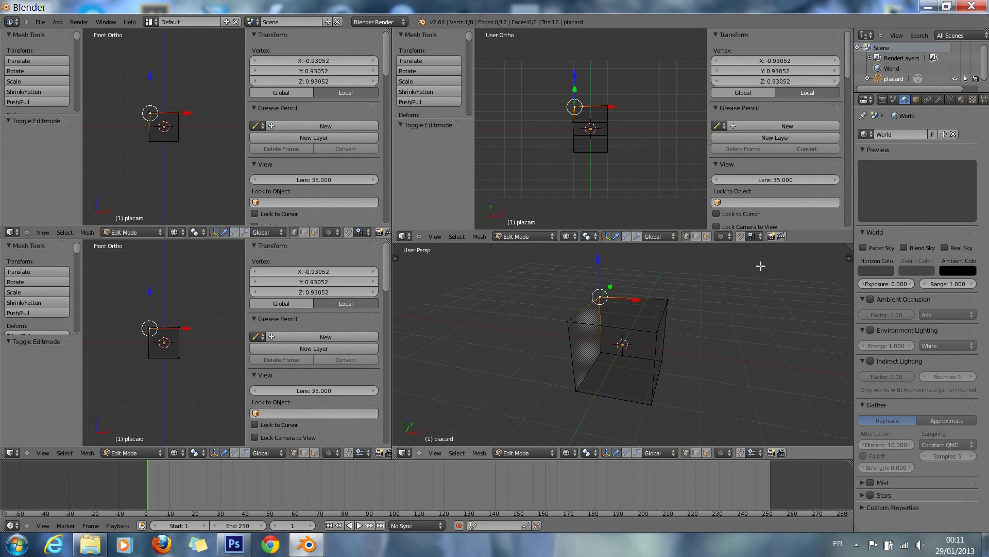
pyautogui.scroll(-4, 739, 292)
pyautogui.press('KP_7')
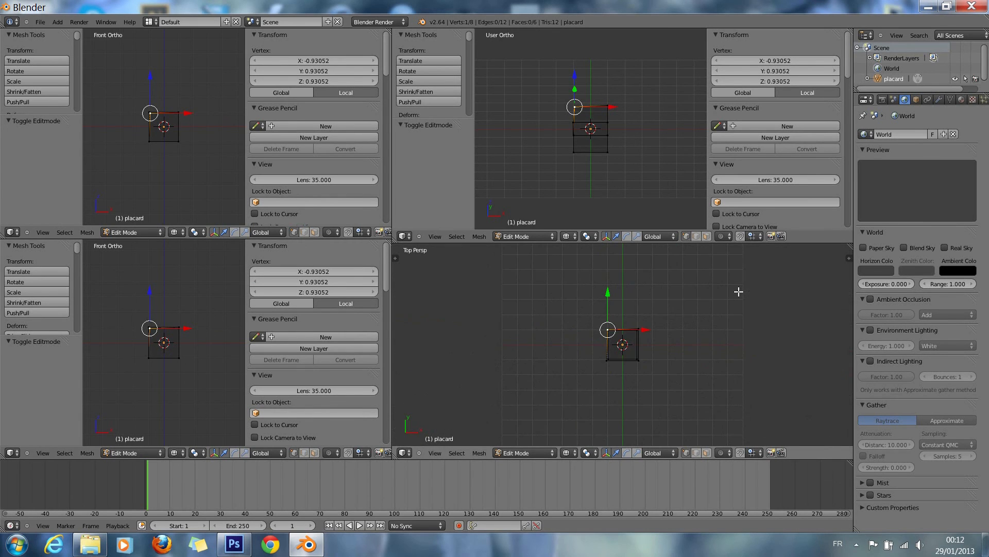
pyautogui.scroll(2, 699, 340)
# Step: Delete the placard object in Object Mode and add a camera to the empty scene
pyautogui.press('Tab')
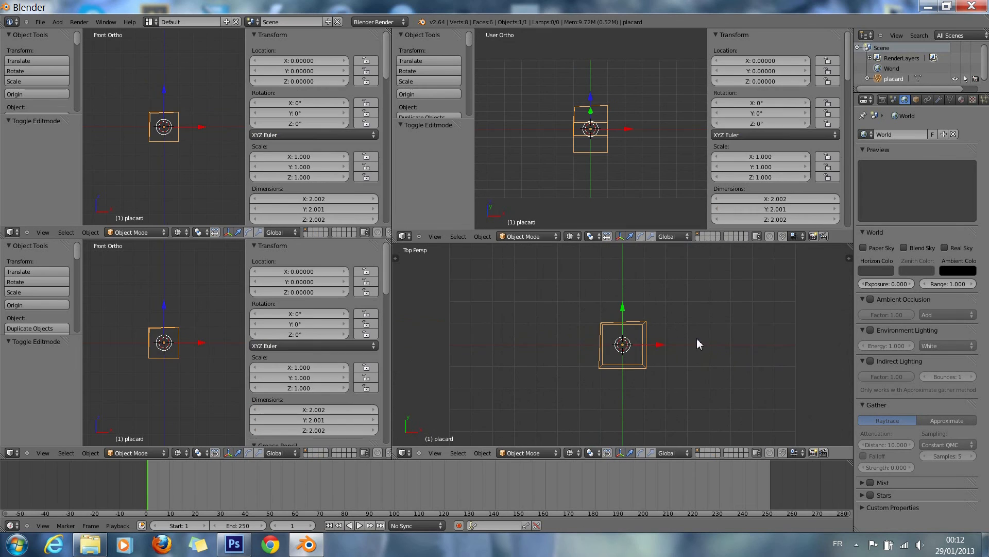
pyautogui.press('x')
pyautogui.click(657, 359)
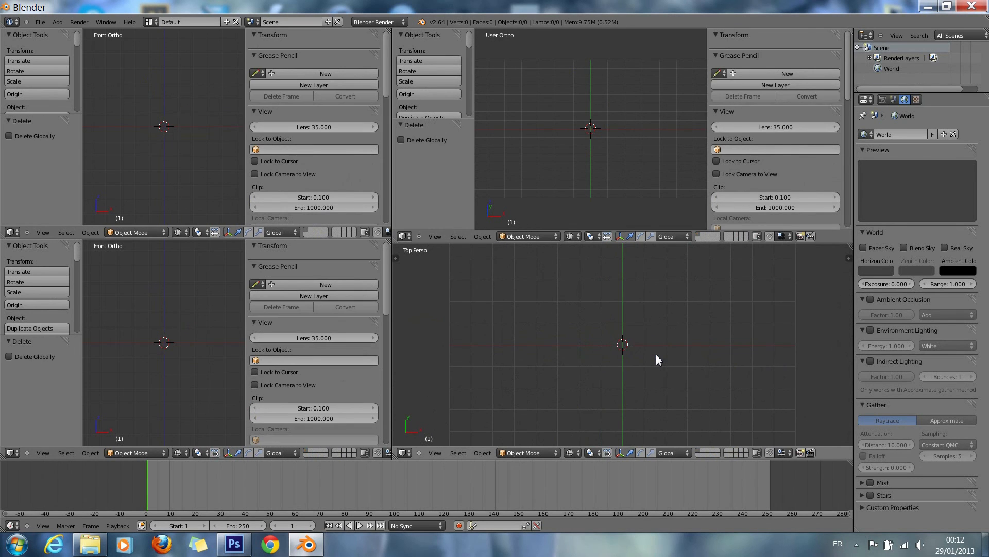
pyautogui.hotkey('shift', 'a')
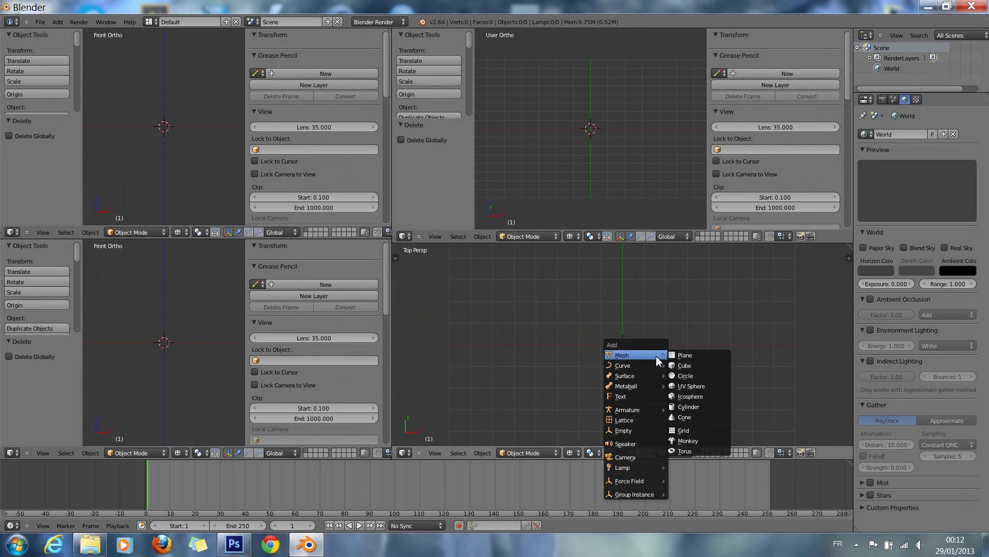
pyautogui.click(661, 452)
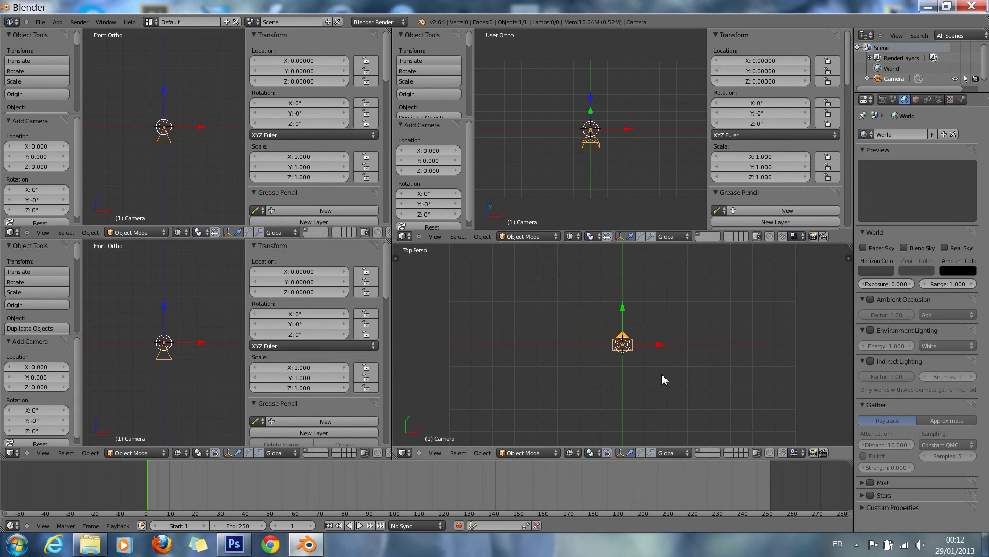
# Step: Set the upper-right viewport to the Right view and hide its tool shelf and properties sidebar
pyautogui.press('KP_3')
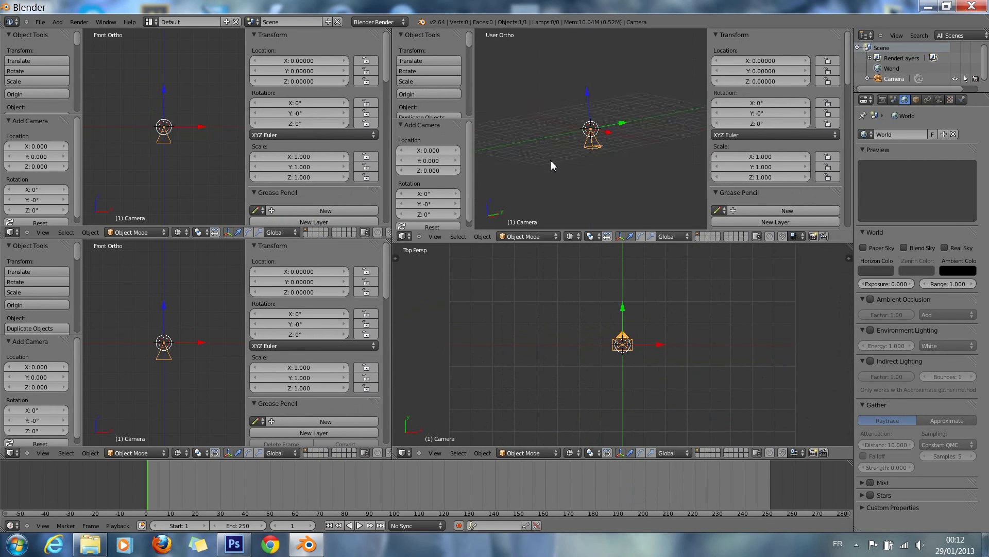
pyautogui.press('t')
pyautogui.press('n')
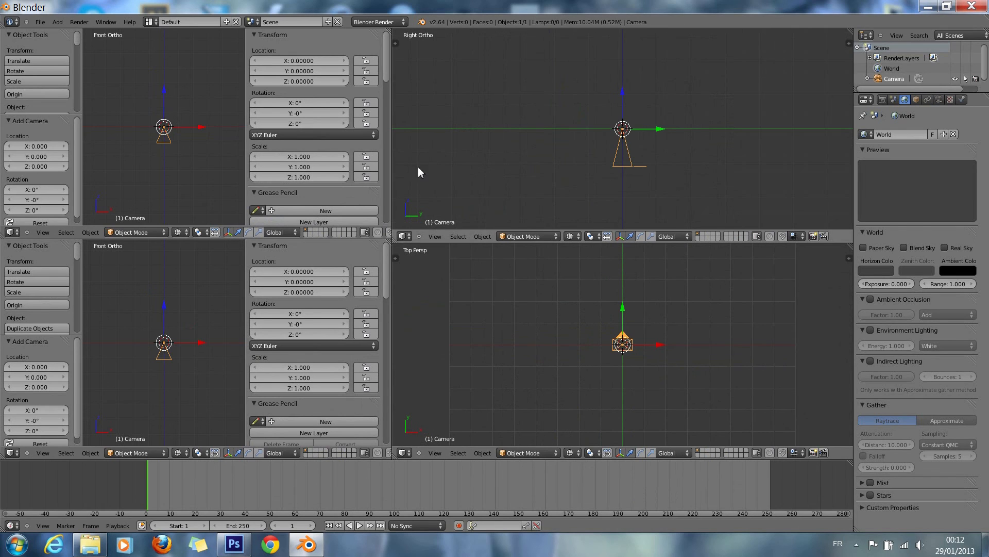
# Step: Hide the tool shelf and sidebar in both left-hand viewports and widen these two viewports
pyautogui.press('t')
pyautogui.press('n')
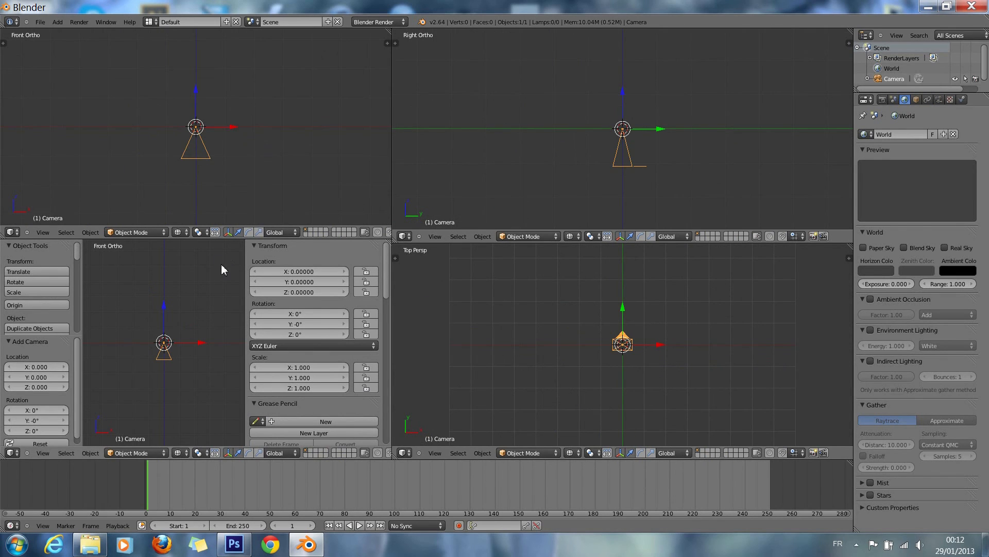
pyautogui.press('t')
pyautogui.press('space')
pyautogui.press('Escape')
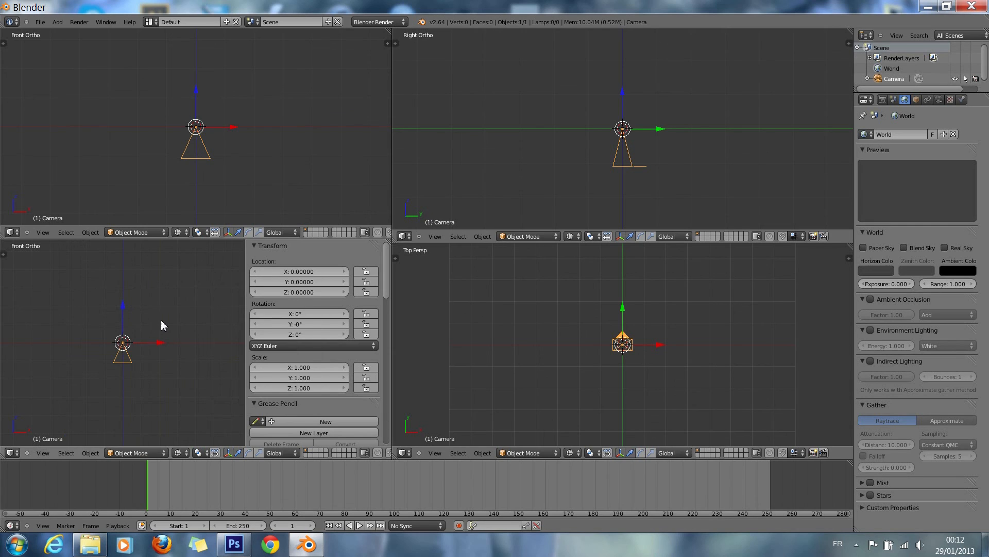
pyautogui.press('n')
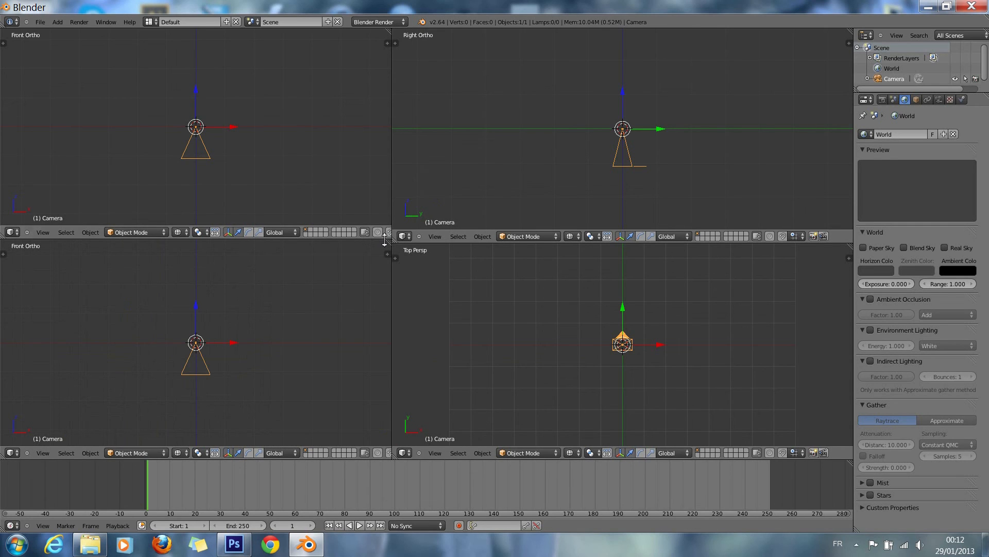
pyautogui.moveTo(393, 208); pyautogui.dragTo(431, 214)
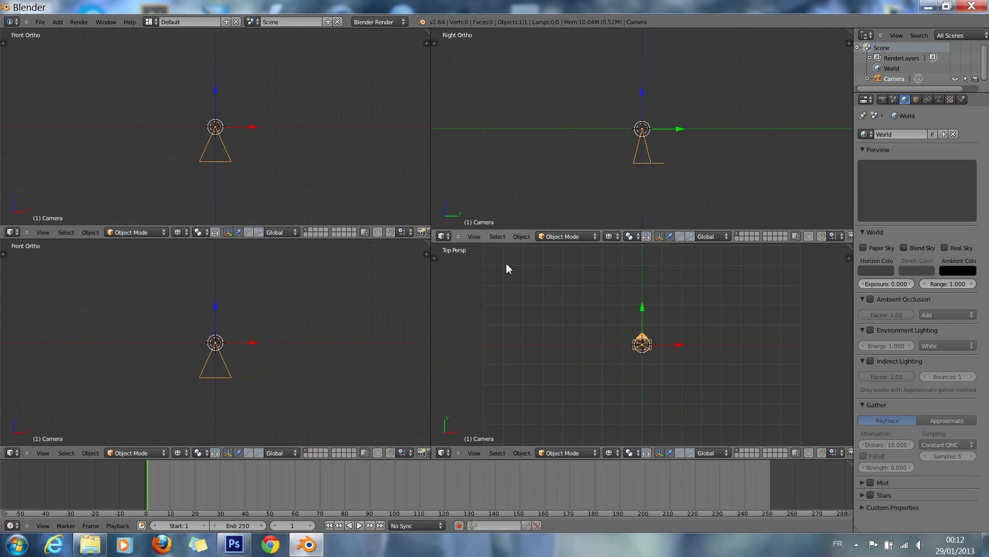
# Step: Set the upper-left viewport to the Top view and switch the lower-left viewport to Front perspective
pyautogui.press('KP_7')
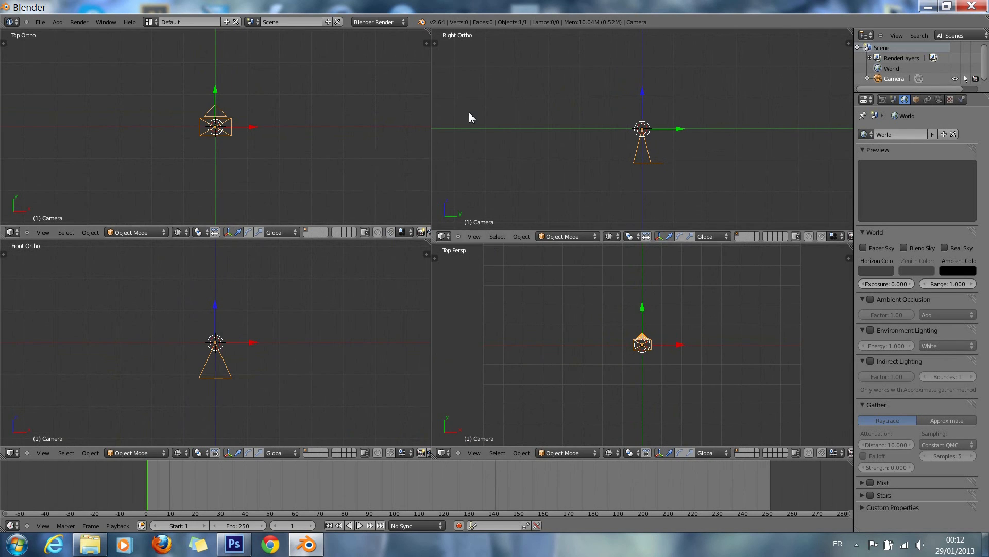
pyautogui.click(508, 120)
pyautogui.click(404, 265)
pyautogui.press('KP_5')
pyautogui.press('KP_5')
pyautogui.press('KP_3')
pyautogui.click(368, 288)
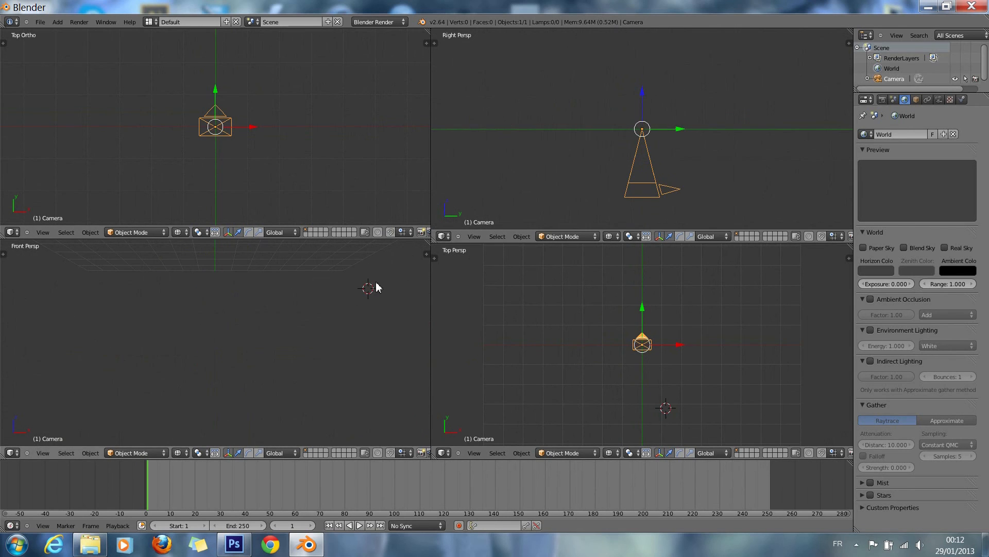
# Step: Frame the camera in the lower-left viewport and return the Right view to orthographic projection
pyautogui.scroll(4, 427, 182)
pyautogui.click(376, 324)
pyautogui.press('KP_Decimal')
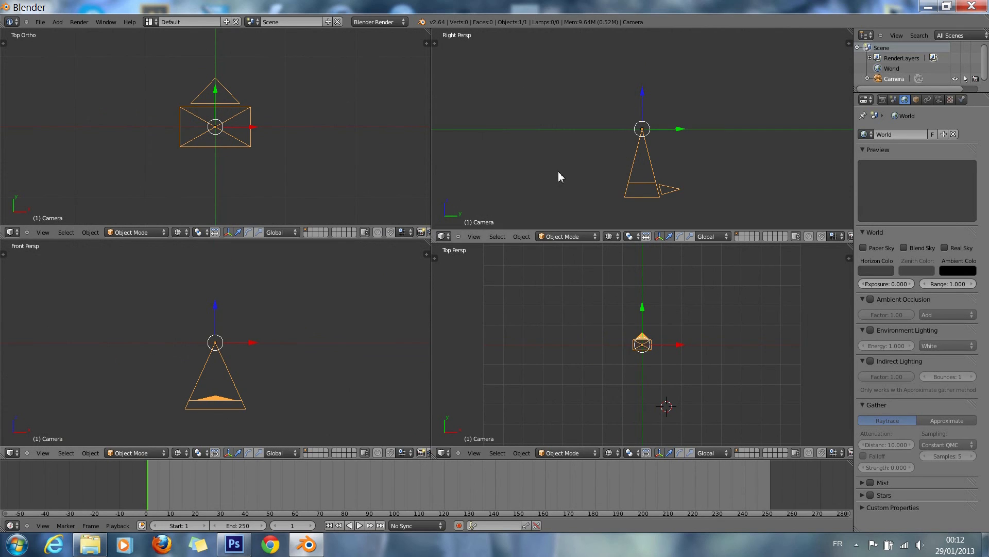
pyautogui.press('KP_5')
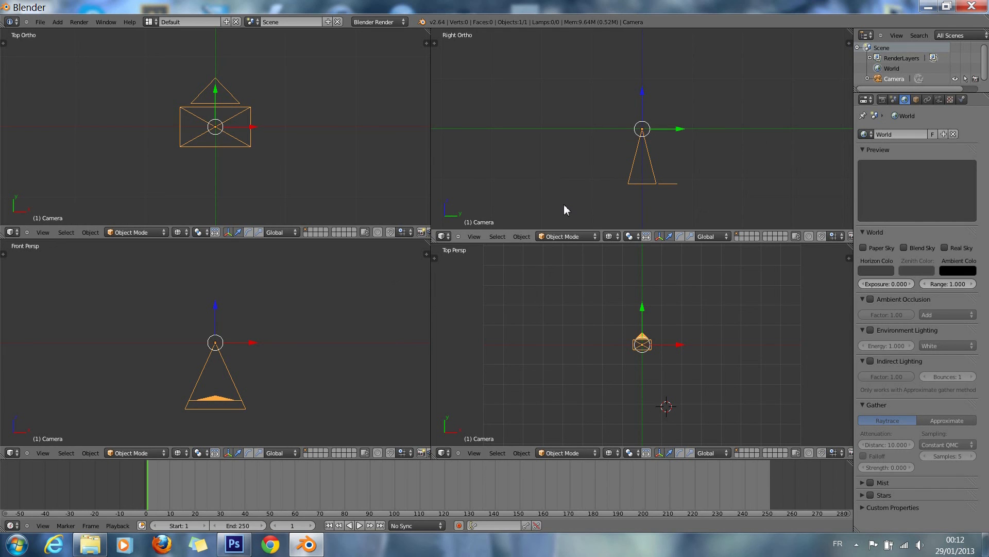
# Step: Rotate the camera about -55° in the Right view and move it up and back, away from the origin
pyautogui.press('r')
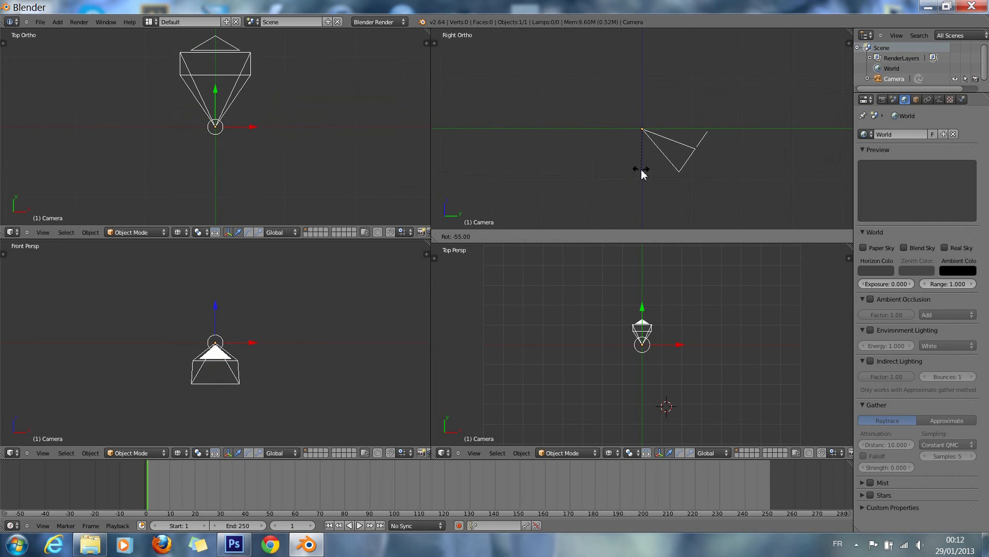
pyautogui.click(648, 175)
pyautogui.scroll(-5, 681, 196)
pyautogui.press('g')
pyautogui.click(527, 131)
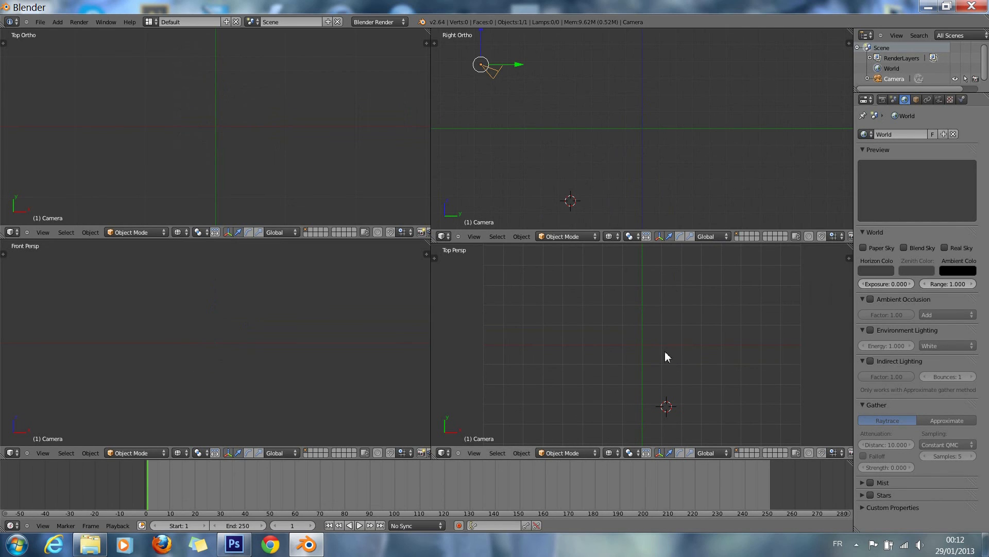
# Step: Reset the 3D cursor to the origin and set the lower-right viewport's pivot point to Active Element
pyautogui.hotkey('shift', 'c')
pyautogui.scroll(1, 664, 314)
pyautogui.scroll(2, 663, 315)
pyautogui.click(629, 452)
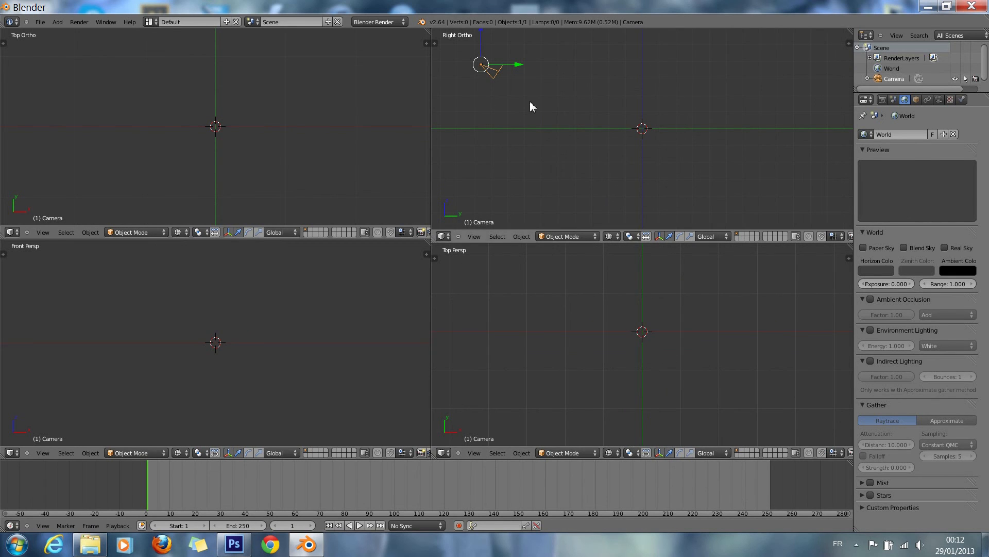
pyautogui.click(629, 452)
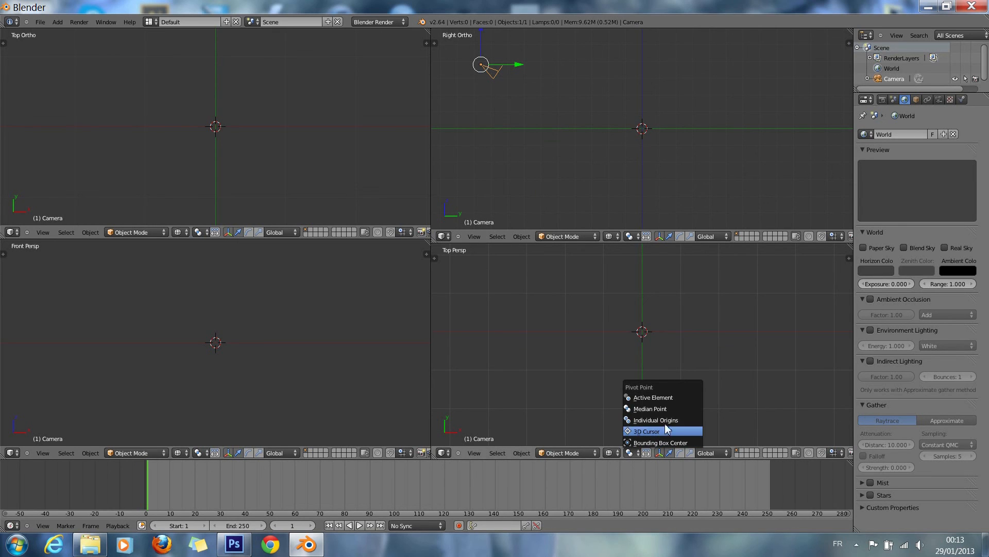
pyautogui.click(667, 396)
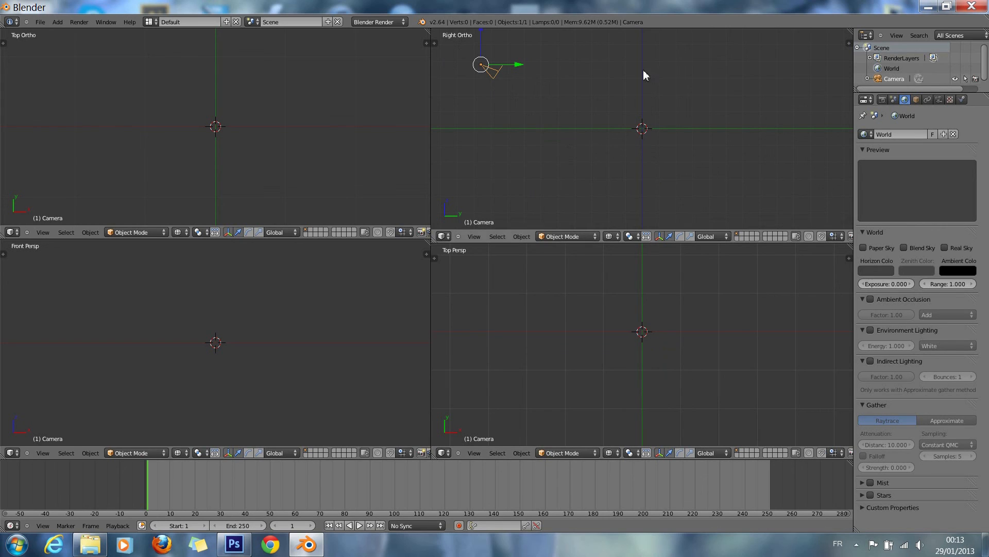
# Step: Add a cube mesh at the 3D cursor
pyautogui.hotkey('shift', 'a')
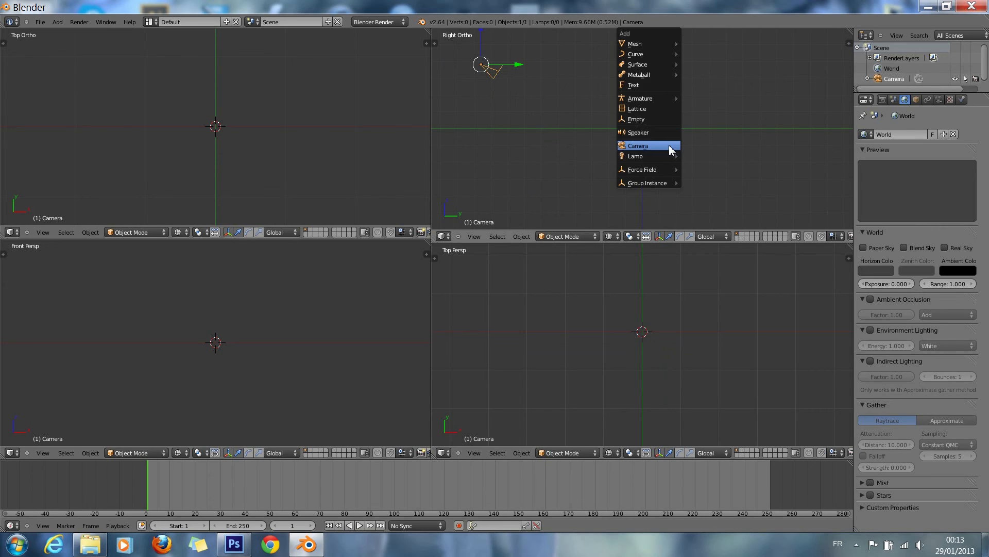
pyautogui.moveTo(659, 43)
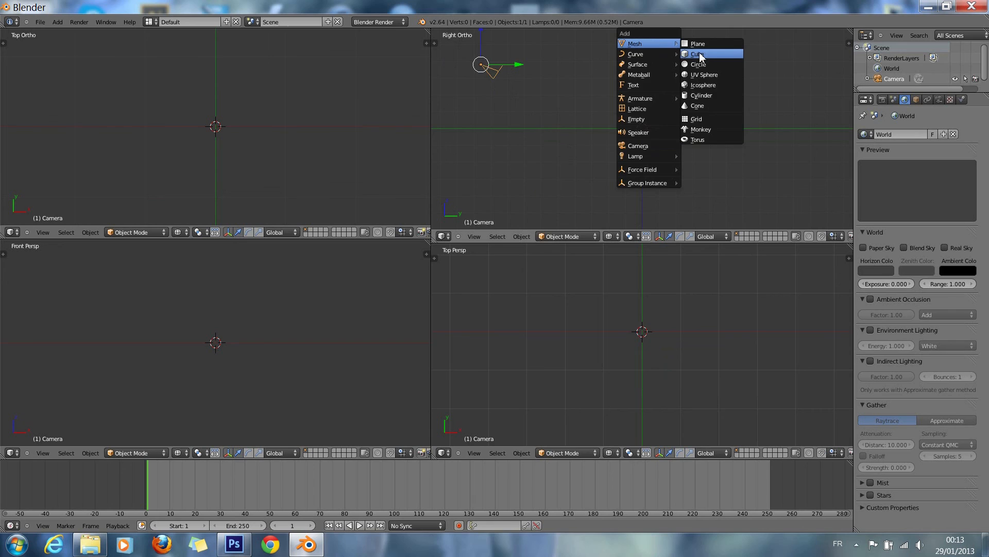
pyautogui.click(695, 53)
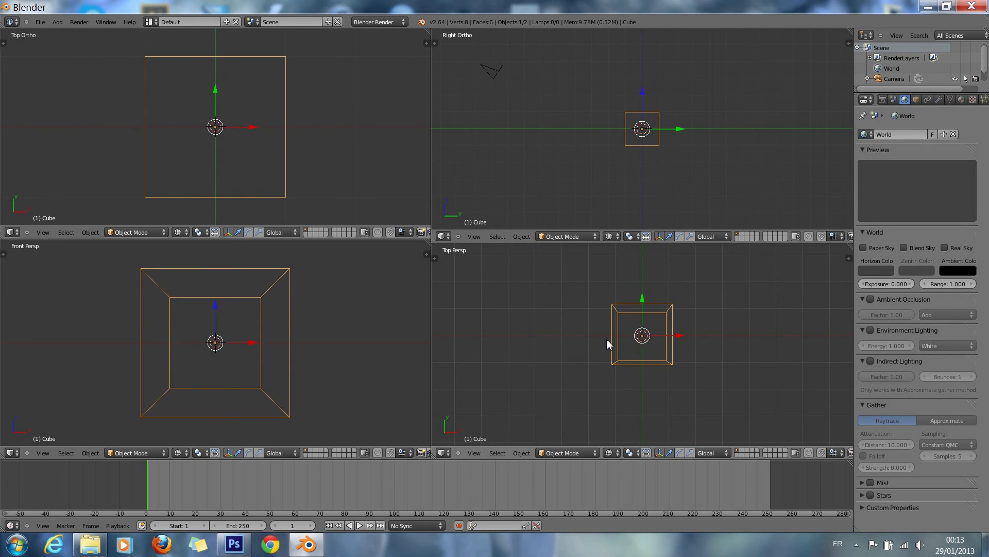
# Step: Switch both lower viewports to orthographic projection and enter Edit Mode on the cube with all its vertices selected
pyautogui.press('KP_5')
pyautogui.press('KP_5')
pyautogui.press('Tab')
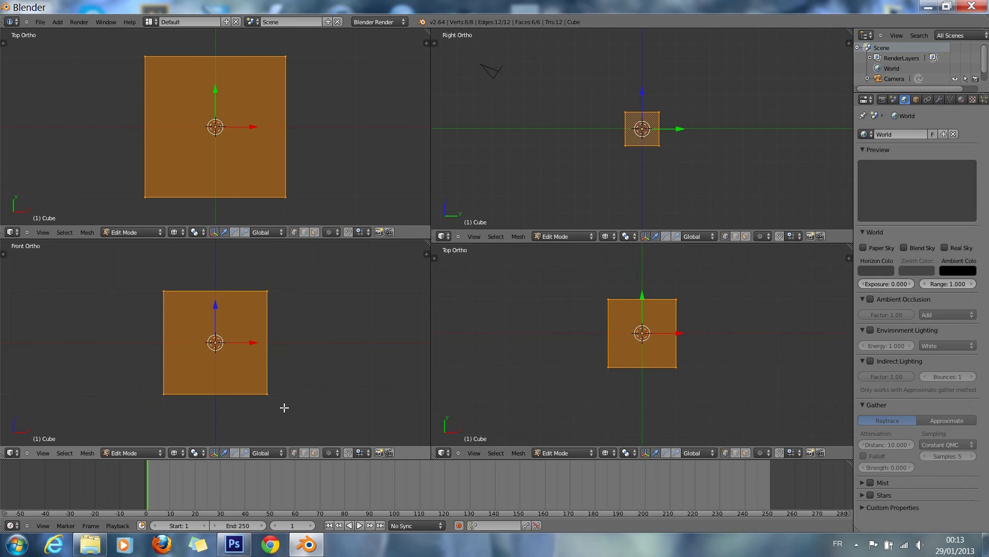
pyautogui.press('Tab')
pyautogui.scroll(2, 205, 343)
pyautogui.press('a')
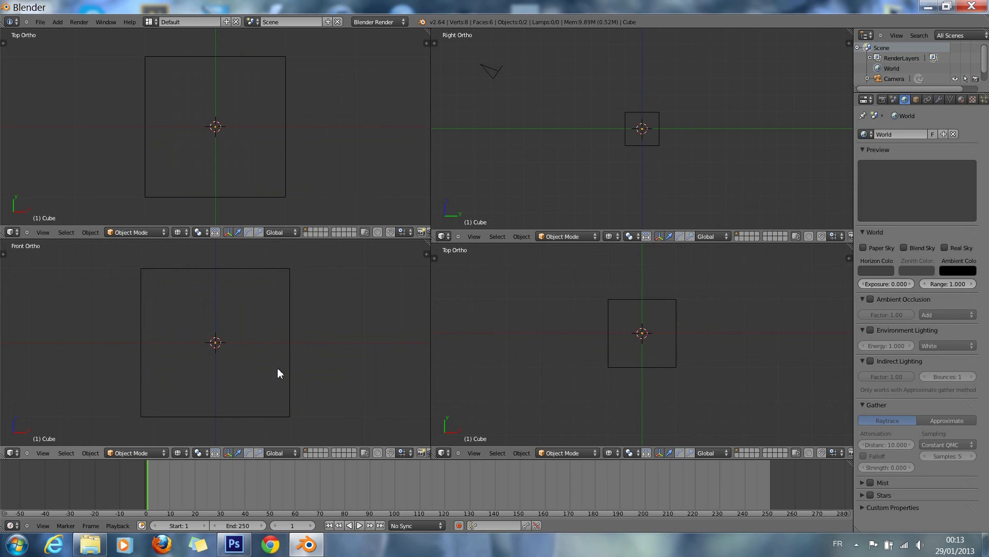
pyautogui.rightClick(287, 382)
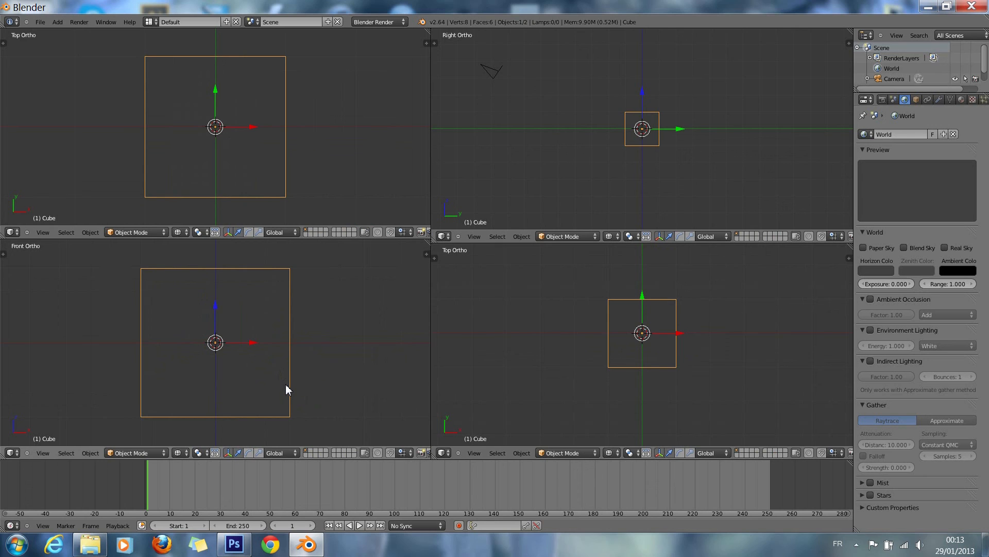
pyautogui.press('Tab')
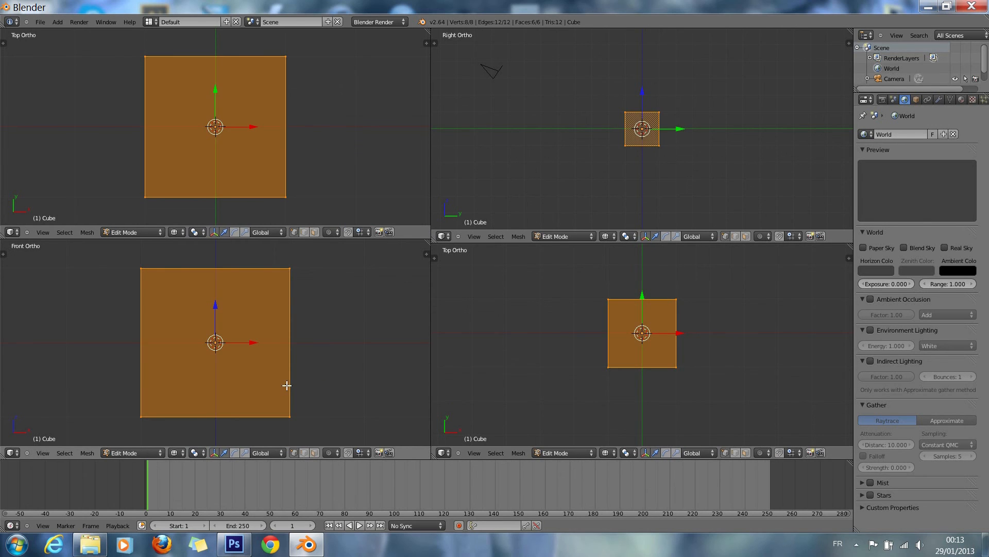
# Step: Move the whole cube mesh up along Z until its base rests on the origin
pyautogui.press('g')
pyautogui.press('z')
pyautogui.click(283, 311)
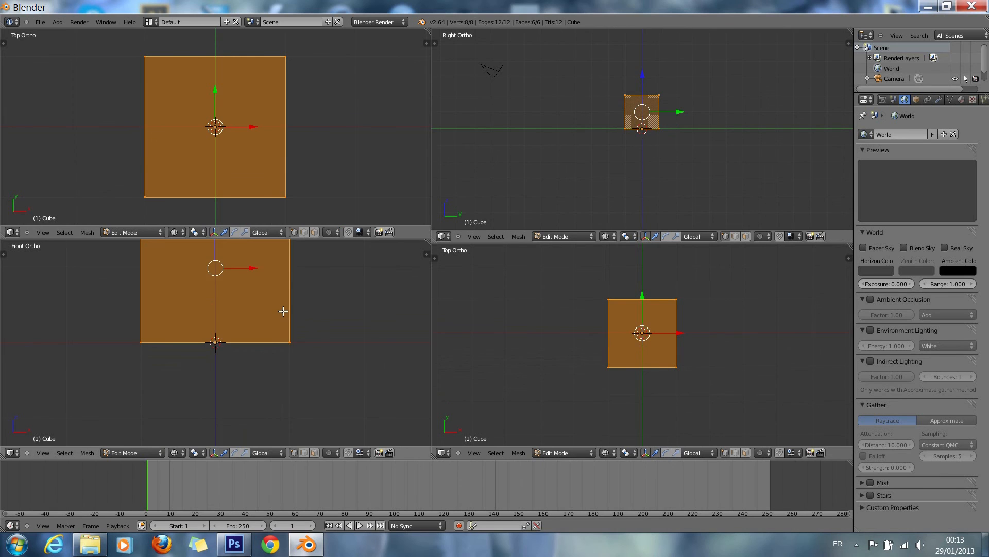
pyautogui.scroll(-4, 280, 318)
pyautogui.keyDown('ctrl'); pyautogui.scroll(-9, 280, 318); pyautogui.keyUp('ctrl')
pyautogui.scroll(1, 280, 318)
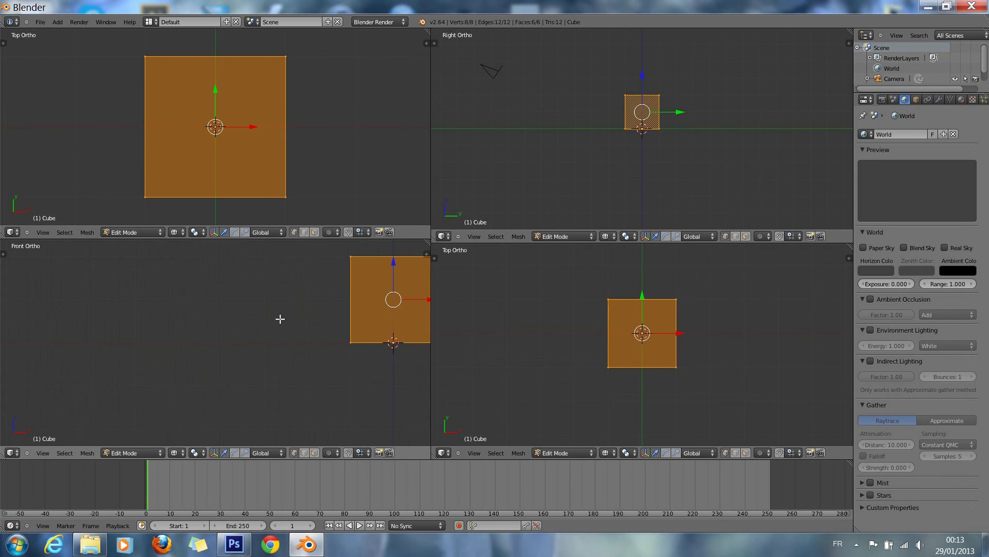
pyautogui.keyDown('ctrl'); pyautogui.scroll(6, 294, 322); pyautogui.keyUp('ctrl')
pyautogui.press('g')
pyautogui.press('z')
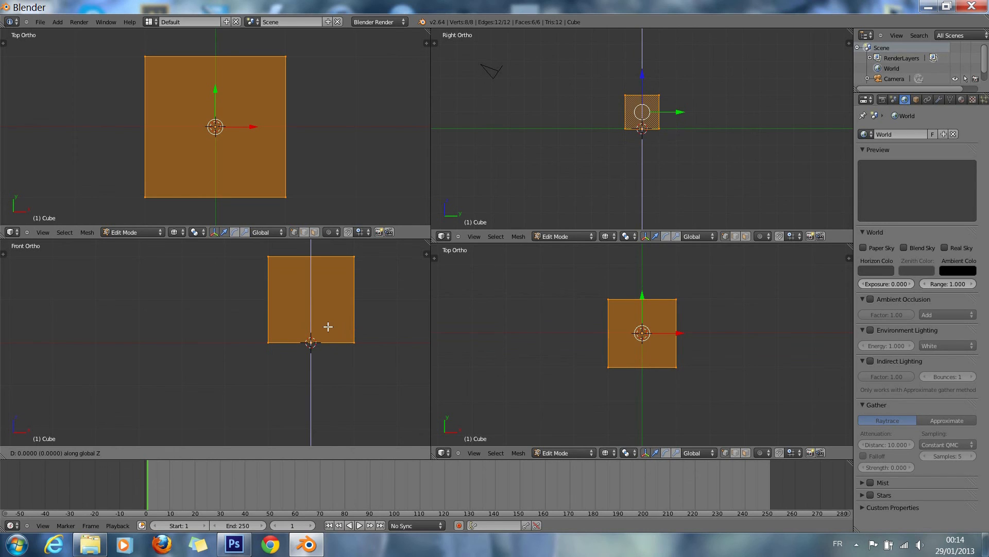
pyautogui.click(329, 326)
pyautogui.press('Home')
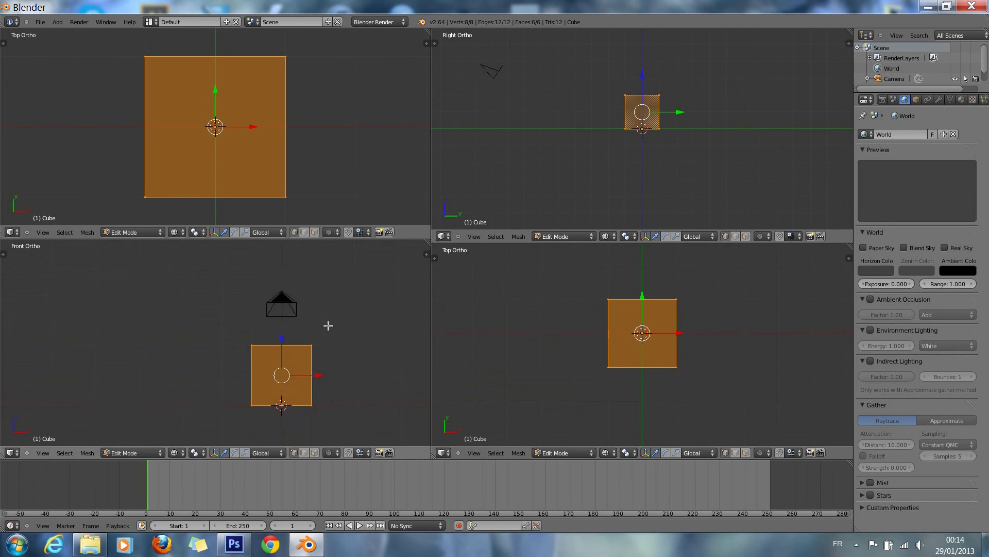
# Step: Clear the mesh selection and box-select the cube's four top vertices in the Front view
pyautogui.scroll(-1, 328, 326)
pyautogui.press('a')
pyautogui.press('b')
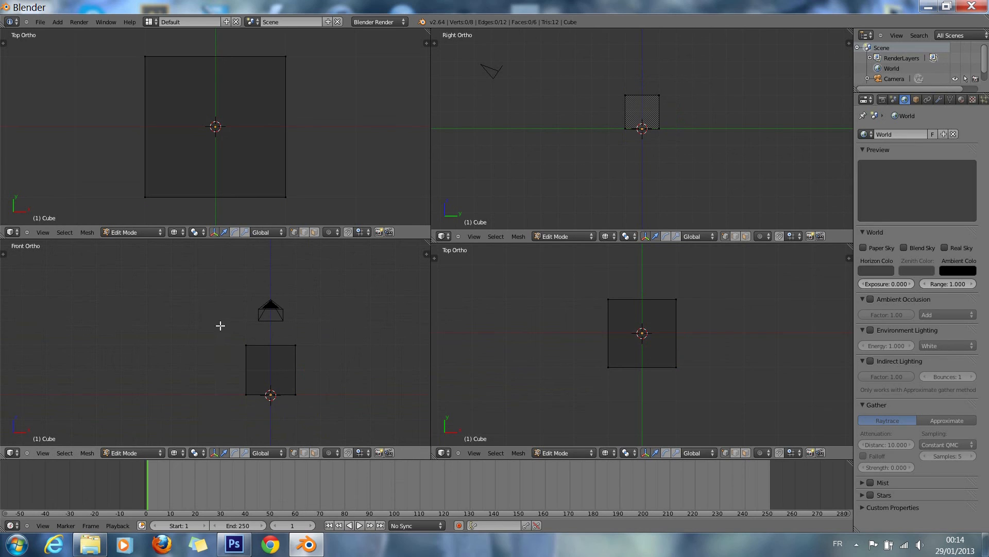
pyautogui.moveTo(219, 322); pyautogui.dragTo(317, 358)
pyautogui.press('b')
pyautogui.moveTo(207, 270)
pyautogui.mouseDown()
pyautogui.moveTo(323, 342)
pyautogui.moveTo(320, 358)
pyautogui.moveTo(269, 345)
pyautogui.mouseUp()
# Step: Try circle selection on the cube's top edge in the Front view with an enlarged brush radius
pyautogui.press('a')
pyautogui.press('c')
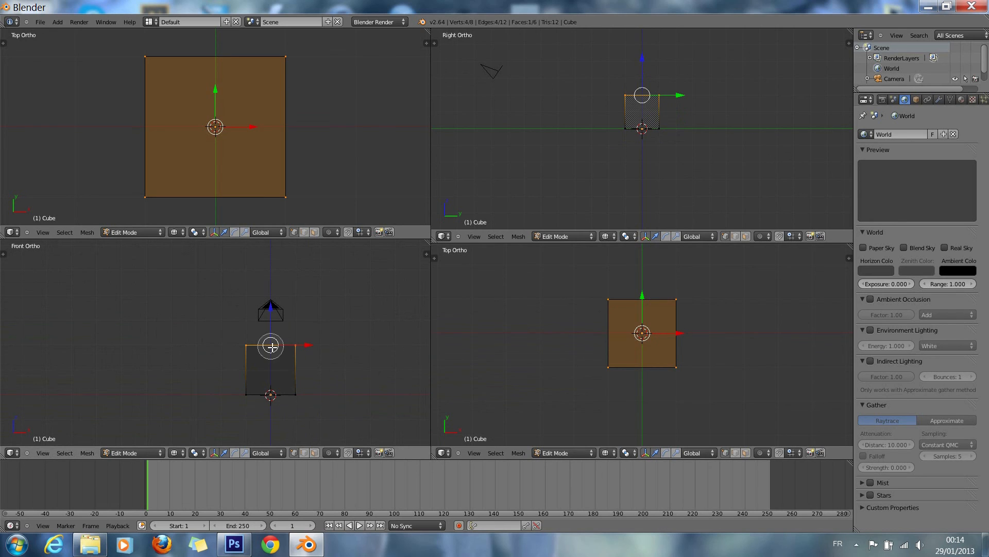
pyautogui.scroll(3, 278, 342)
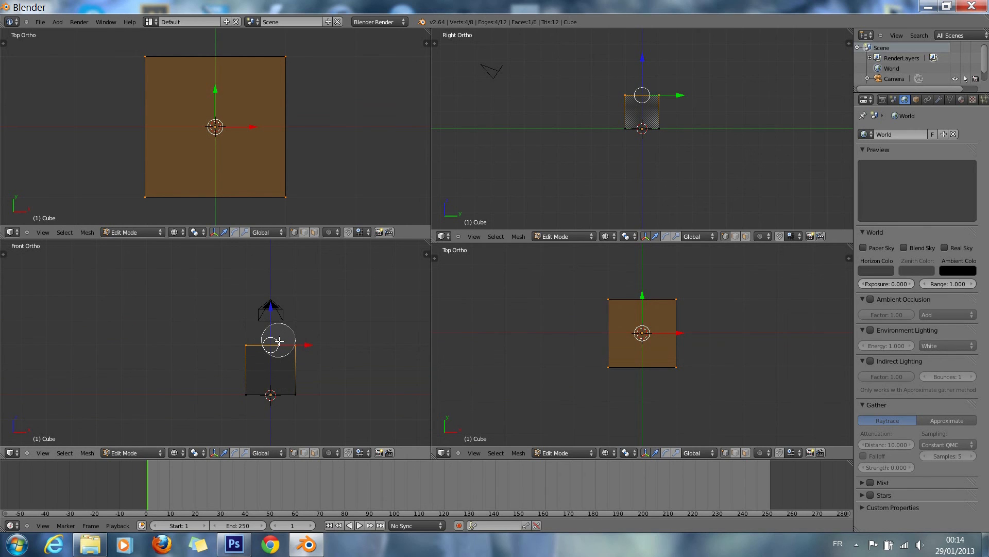
pyautogui.rightClick(278, 338)
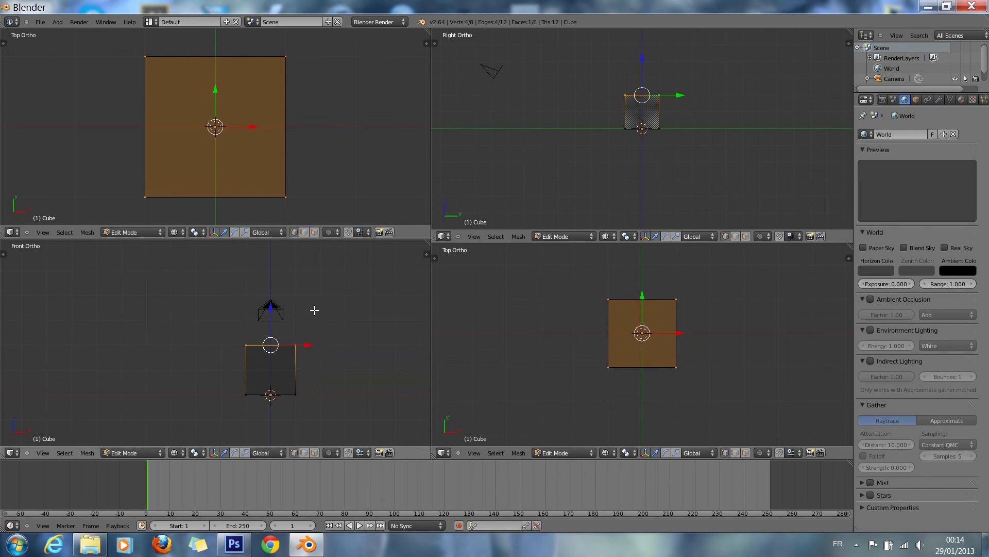
# Step: Box-deselect the right-hand pair of top vertices in the Front view and box-select them again
pyautogui.press('b')
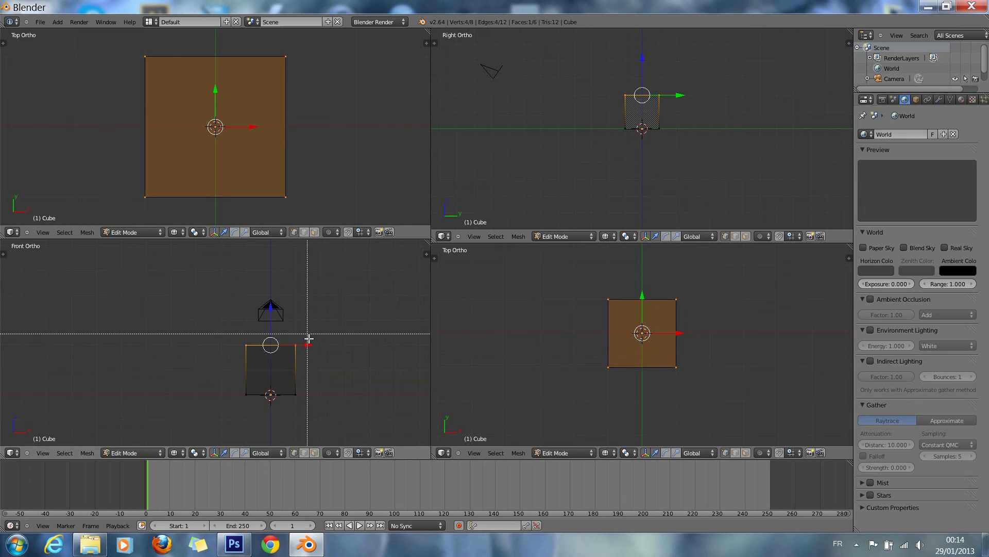
pyautogui.moveTo(310, 336); pyautogui.dragTo(279, 367)
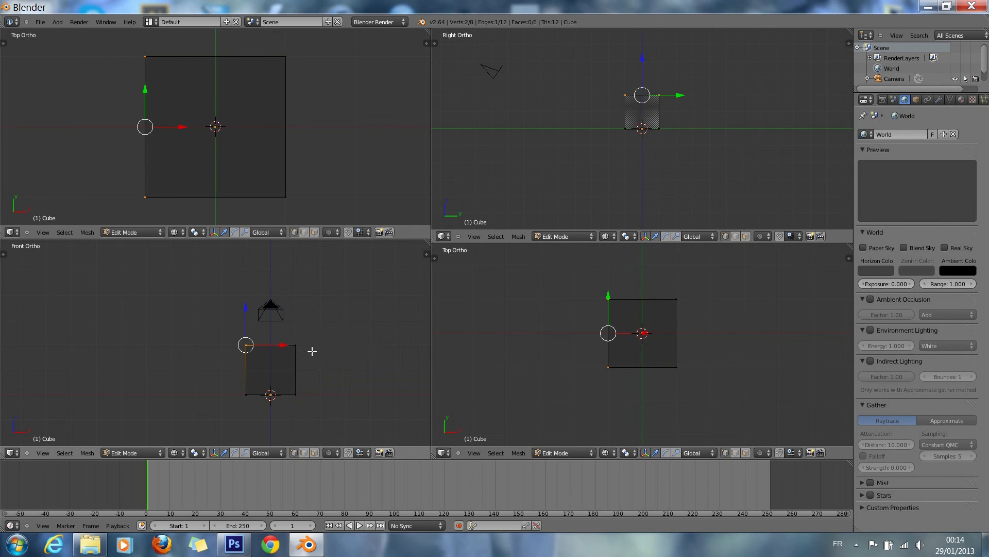
pyautogui.press('b')
pyautogui.moveTo(311, 334); pyautogui.dragTo(287, 368)
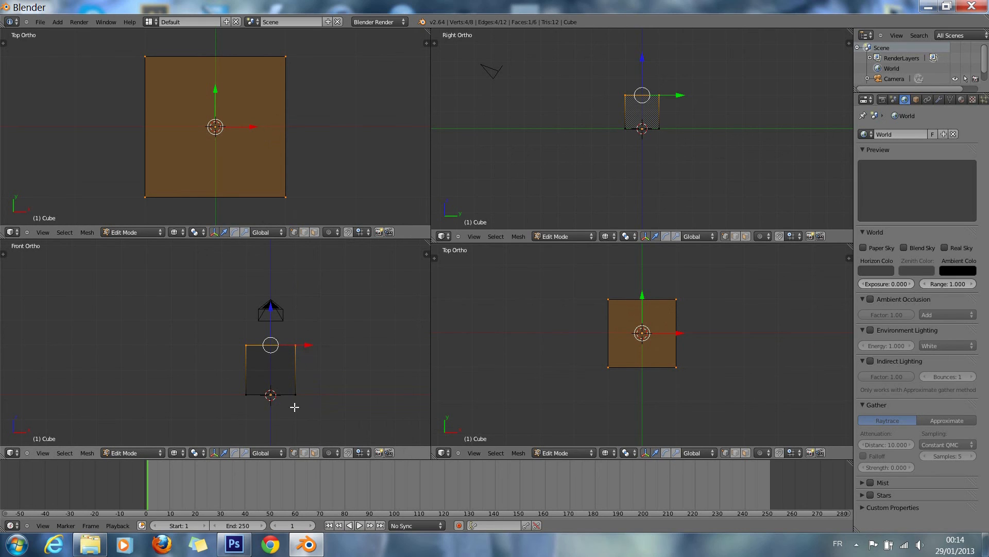
# Step: Try solid shading in the Front viewport and set its viewport shading back to Wireframe
pyautogui.press('z')
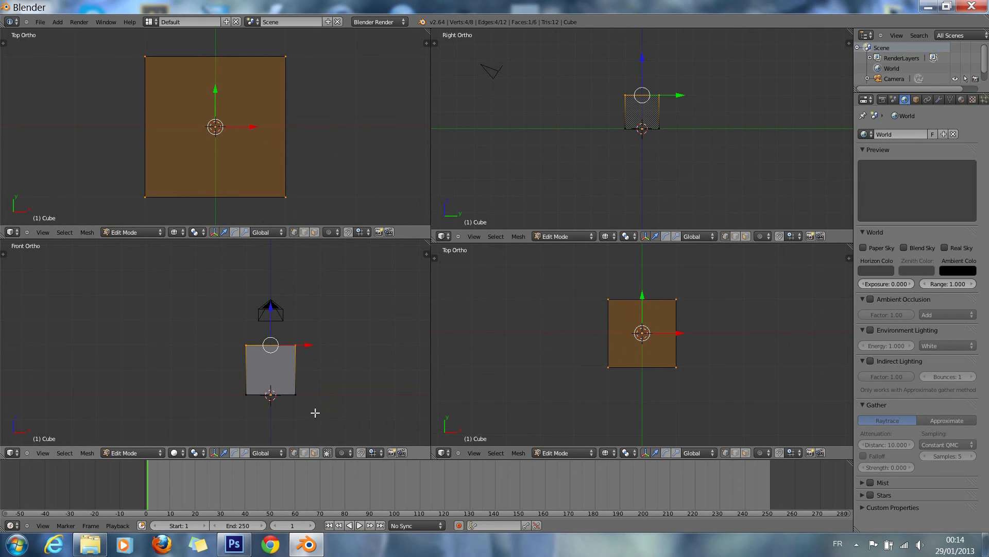
pyautogui.click(180, 454)
pyautogui.click(176, 452)
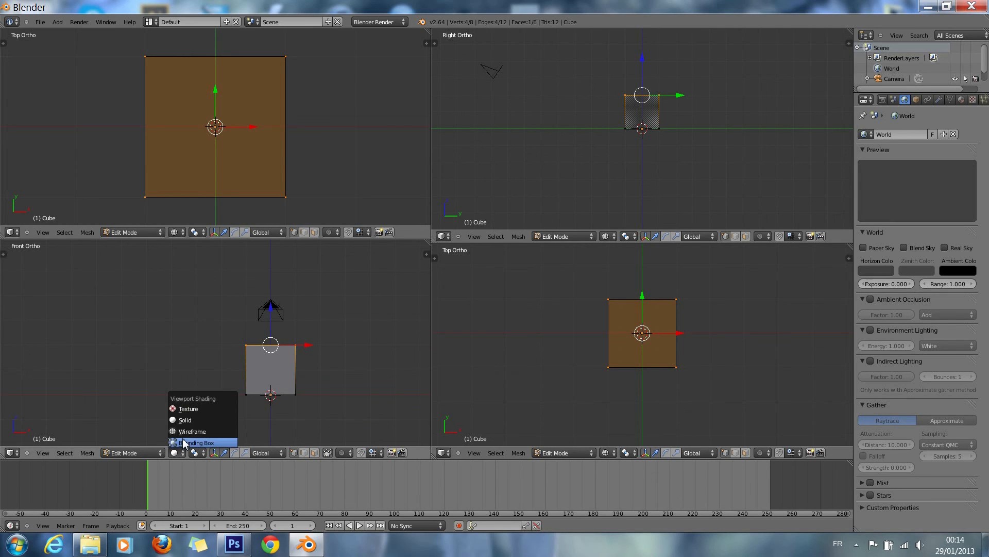
pyautogui.click(192, 431)
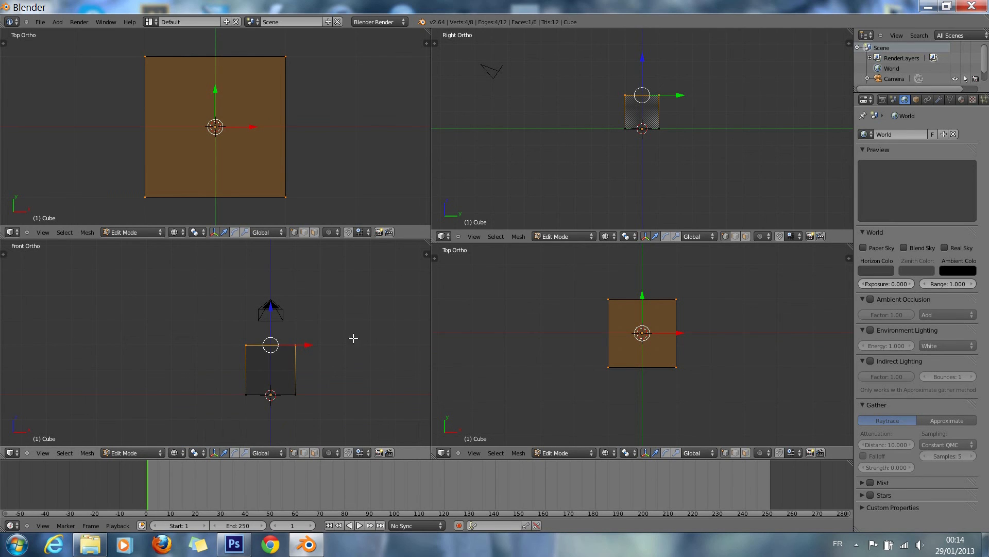
# Step: Raise the four top vertices along Z until the box is twice as tall
pyautogui.scroll(-1, 294, 335)
pyautogui.press('g')
pyautogui.press('z')
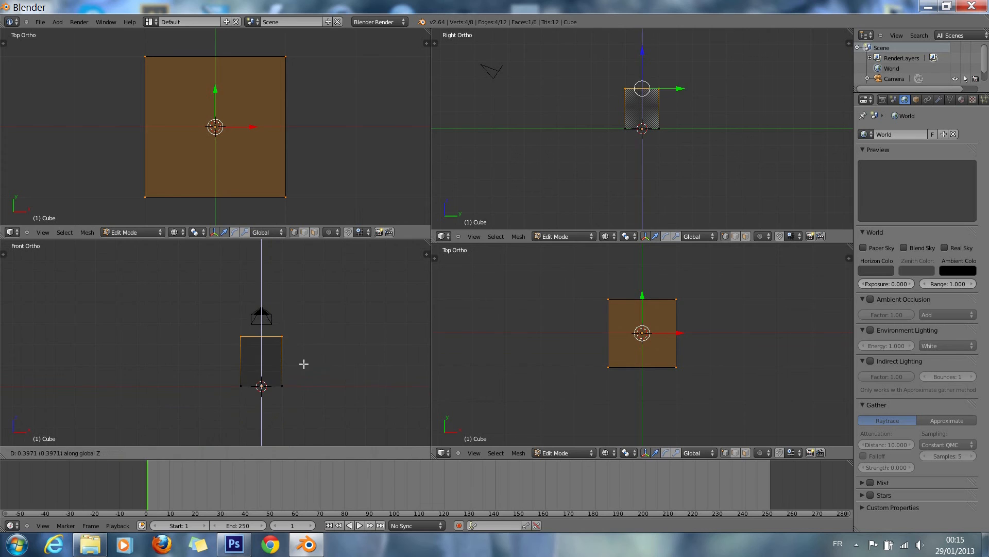
pyautogui.click(300, 328)
pyautogui.scroll(2, 302, 323)
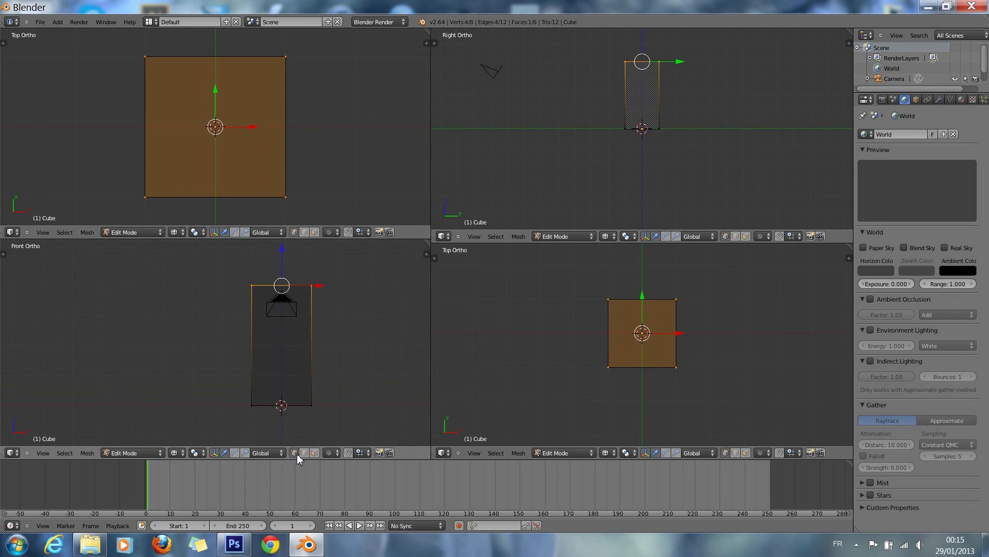
# Step: Clear the vertex selection and switch the mesh to face select mode
pyautogui.rightClick(319, 286)
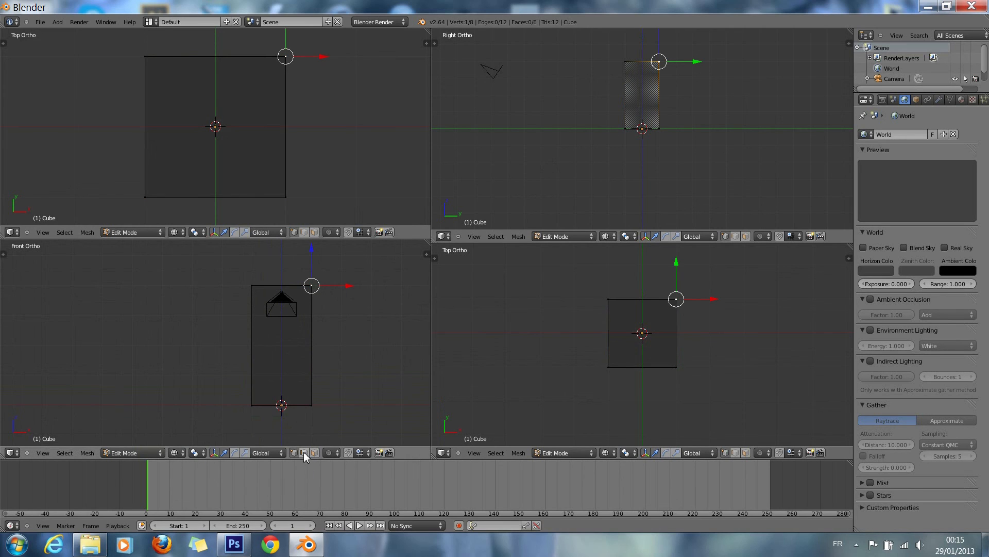
pyautogui.press('a')
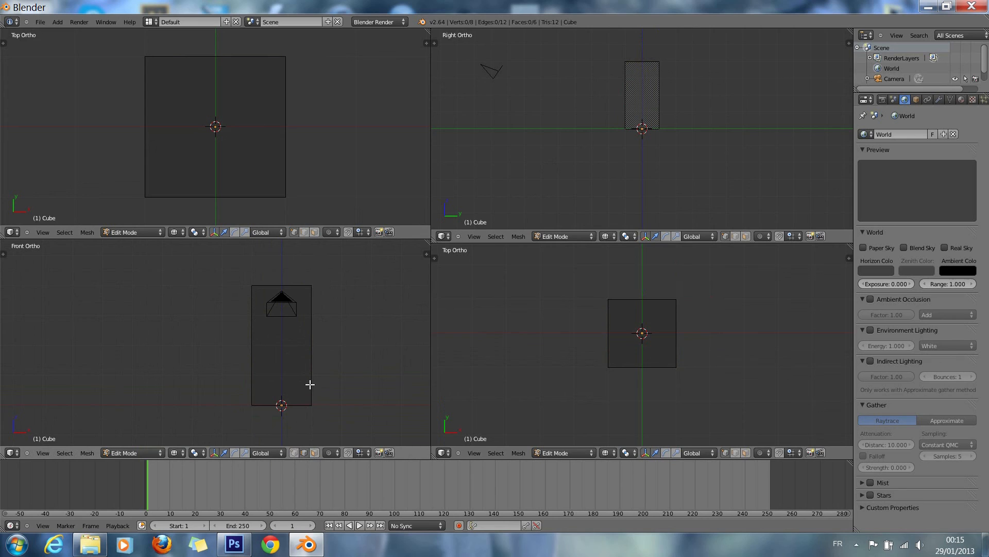
pyautogui.click(315, 451)
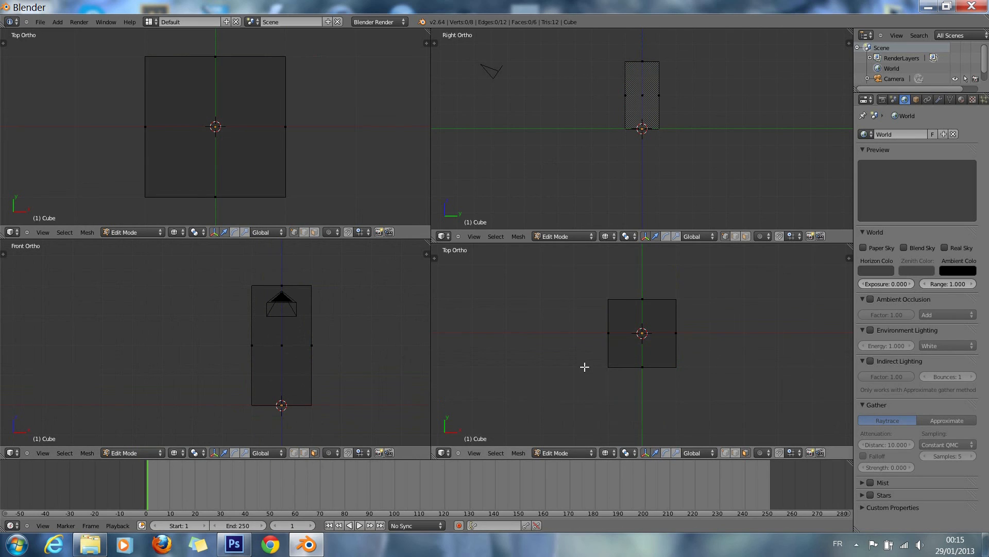
# Step: Show the box in the lower-right viewport in perspective with solid shading, seen from a low angled viewpoint
pyautogui.moveTo(588, 366); pyautogui.dragTo(589, 366, button='middle')
pyautogui.press('KP_5')
pyautogui.press('KP_2')
pyautogui.press('KP_2')
pyautogui.press('KP_2')
pyautogui.press('KP_2')
pyautogui.press('z')
pyautogui.press('KP_2')
pyautogui.press('KP_2')
pyautogui.press('KP_2')
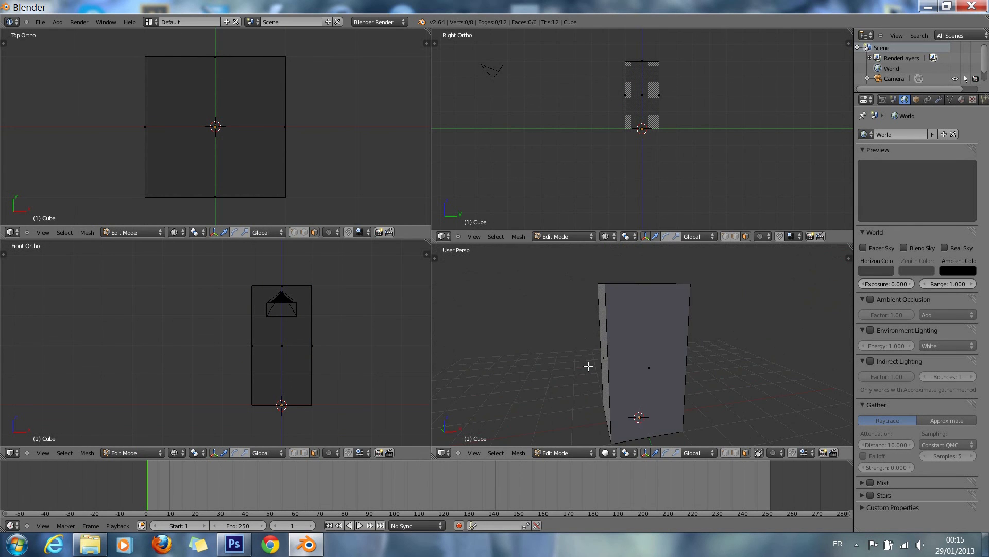
pyautogui.press('KP_4')
pyautogui.press('KP_8')
pyautogui.press('KP_2')
pyautogui.press('z')
pyautogui.press('z')
pyautogui.press('z')
pyautogui.press('z')
pyautogui.press('z')
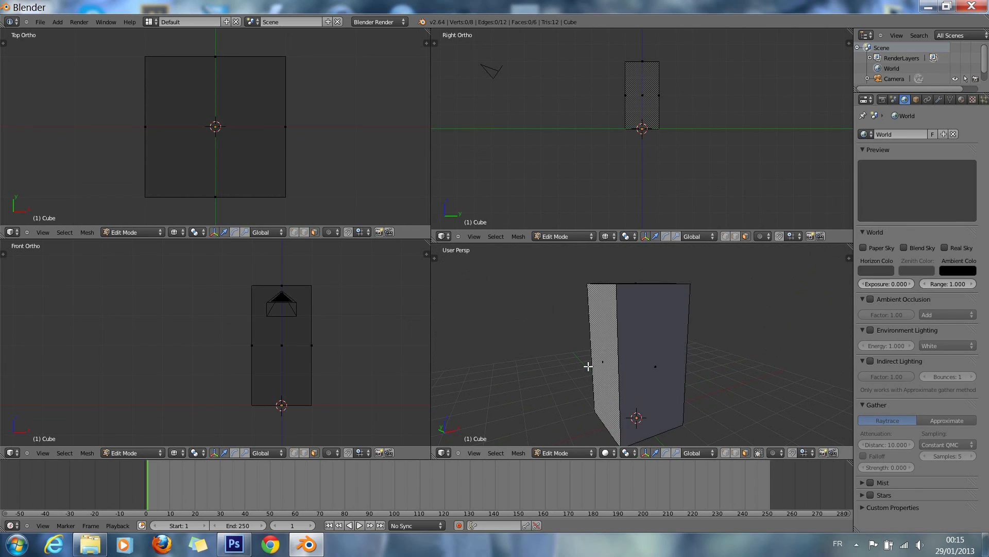
pyautogui.press('z')
pyautogui.press('Tab')
pyautogui.press('Tab')
pyautogui.press('Tab')
pyautogui.press('Tab')
pyautogui.press('Tab')
pyautogui.press('Tab')
# Step: Select the box's front face and extrude it in place with no offset
pyautogui.rightClick(657, 363)
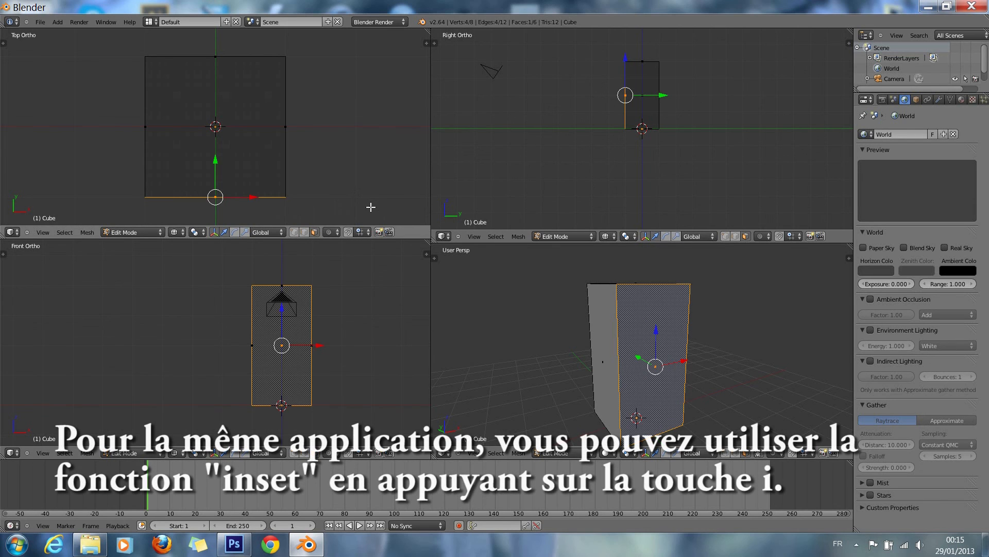
pyautogui.press('e')
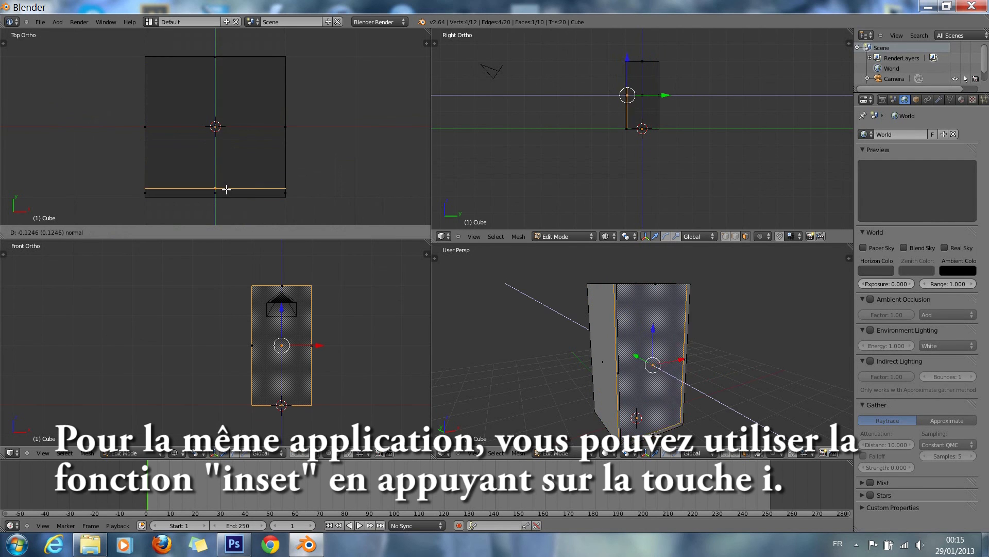
pyautogui.click(229, 189)
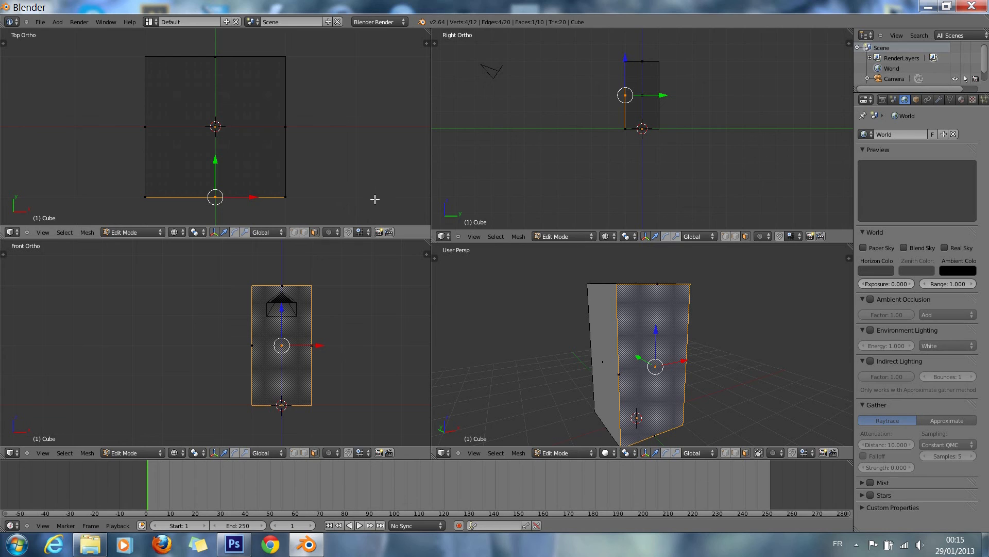
pyautogui.press('s')
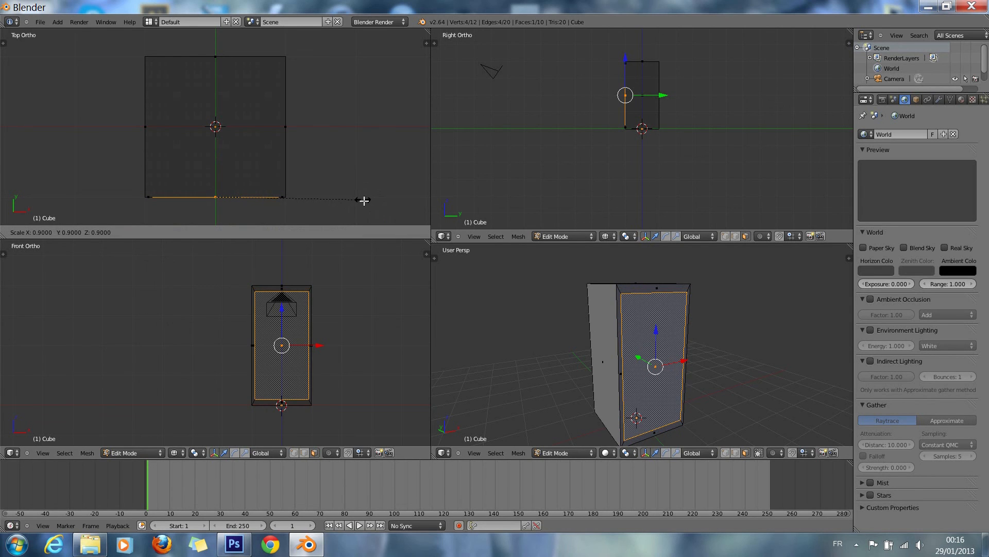
pyautogui.click(394, 266)
pyautogui.press('s')
pyautogui.rightClick(387, 308)
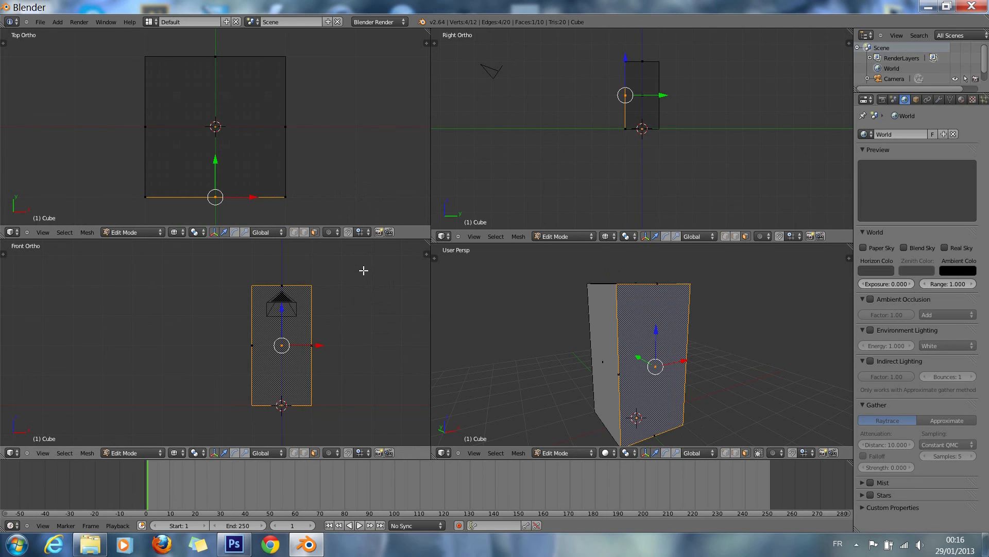
# Step: Maximize the Front view, scale the extruded face down slightly, and stretch it along Z to leave an even border
pyautogui.hotkey('ctrl', 'Up')
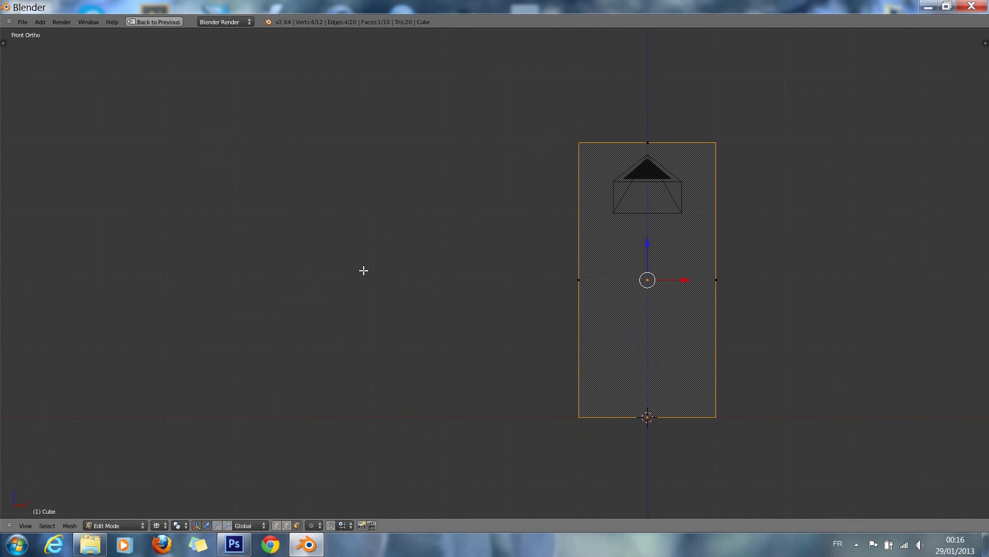
pyautogui.hotkey('ctrl', 'Up')
pyautogui.hotkey('ctrl', 'Up')
pyautogui.press('s')
pyautogui.click(827, 289)
pyautogui.press('s')
pyautogui.press('z')
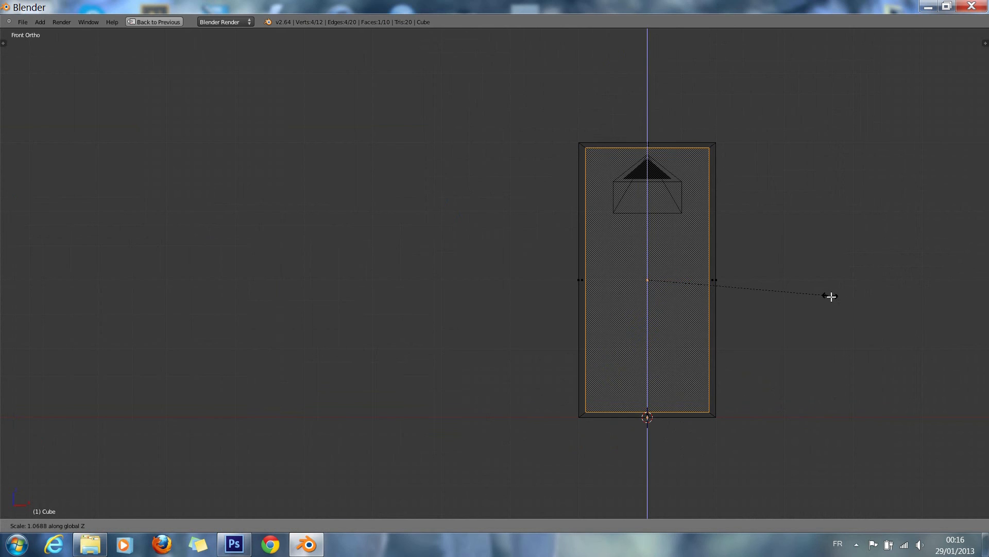
pyautogui.click(826, 294)
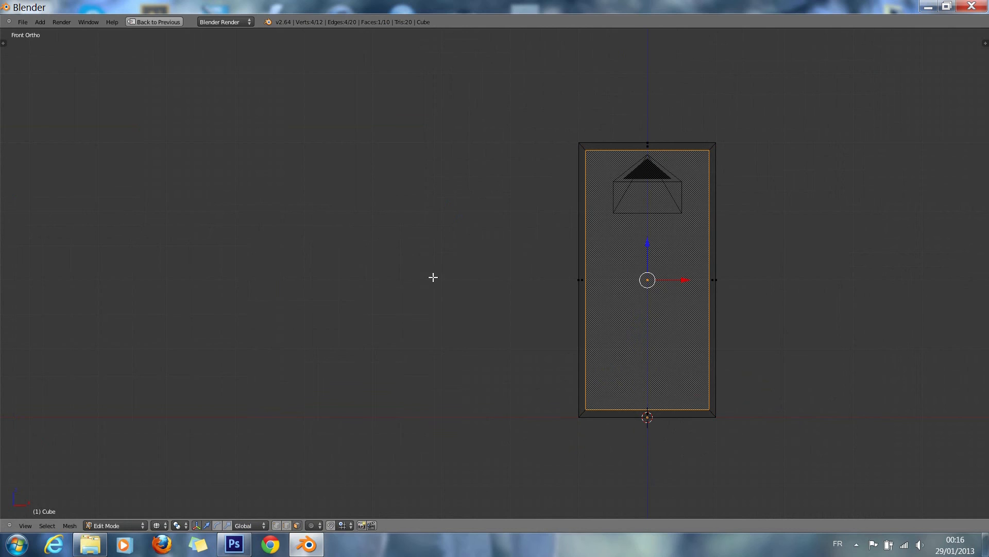
# Step: Restore the four-viewport layout and extrude the inset front face inward, stopping just short of the box's back wall
pyautogui.hotkey('ctrl', 'Up')
pyautogui.moveTo(640, 357)
pyautogui.mouseDown()
pyautogui.moveTo(621, 344)
pyautogui.moveTo(639, 357)
pyautogui.mouseUp()
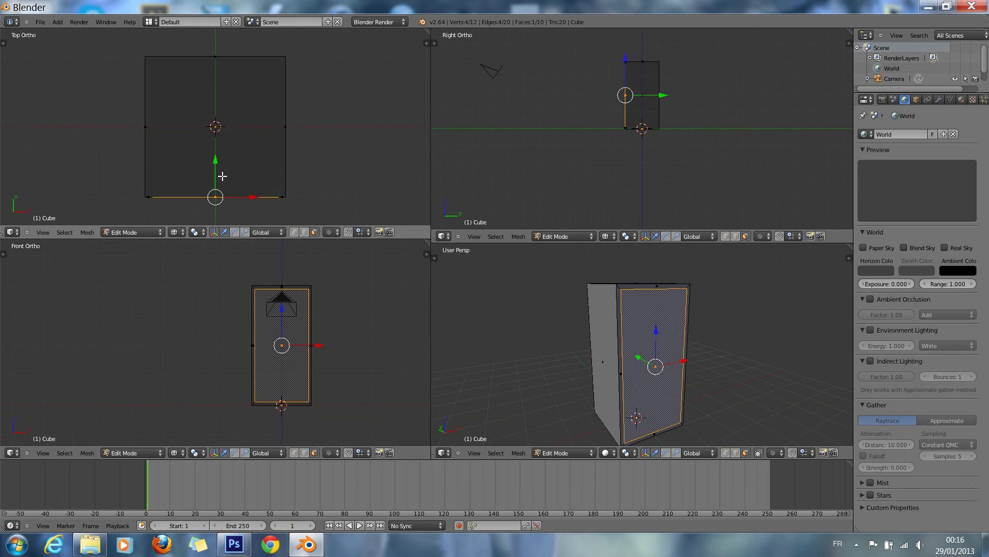
pyautogui.press('e')
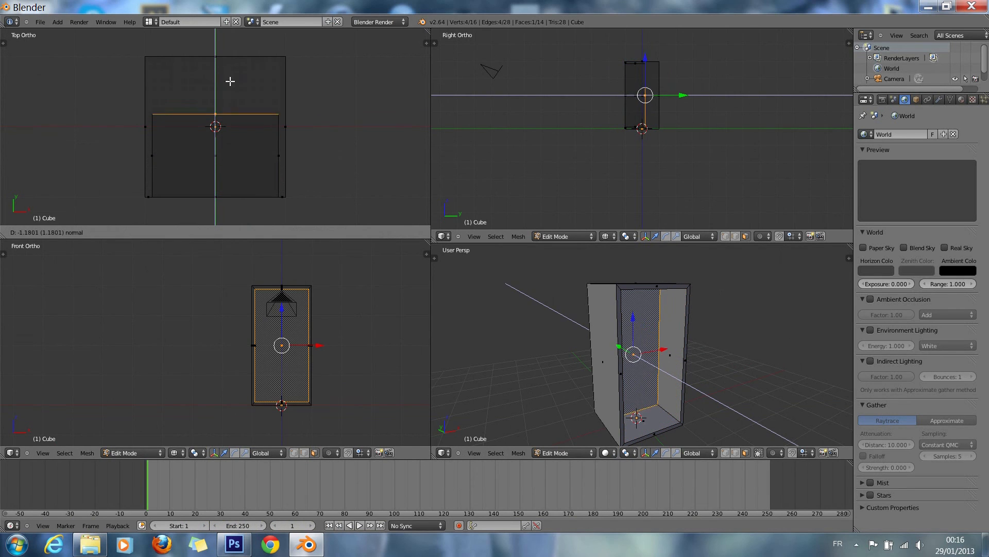
pyautogui.click(241, 40)
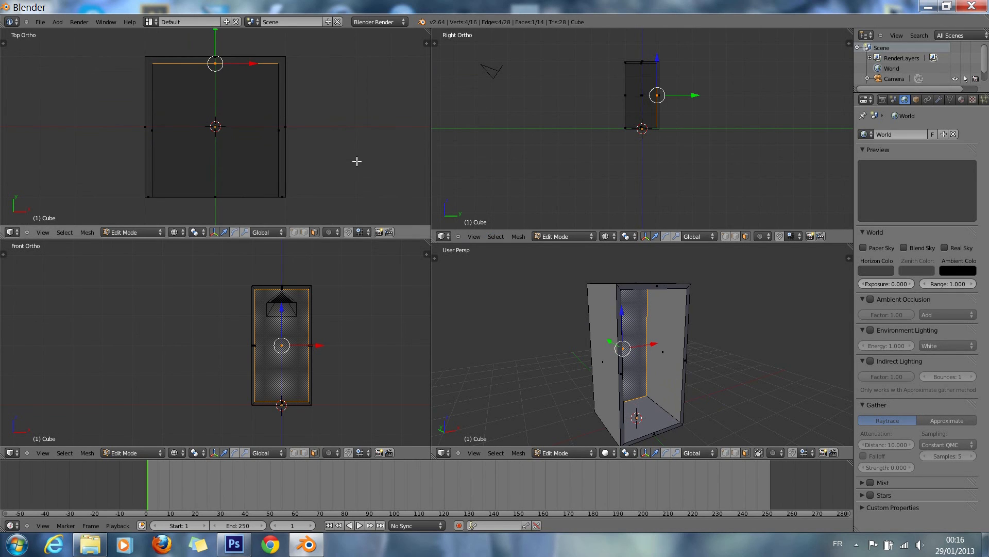
pyautogui.scroll(-3, 341, 308)
pyautogui.scroll(4, 340, 308)
pyautogui.scroll(-2, 340, 308)
pyautogui.scroll(1, 341, 307)
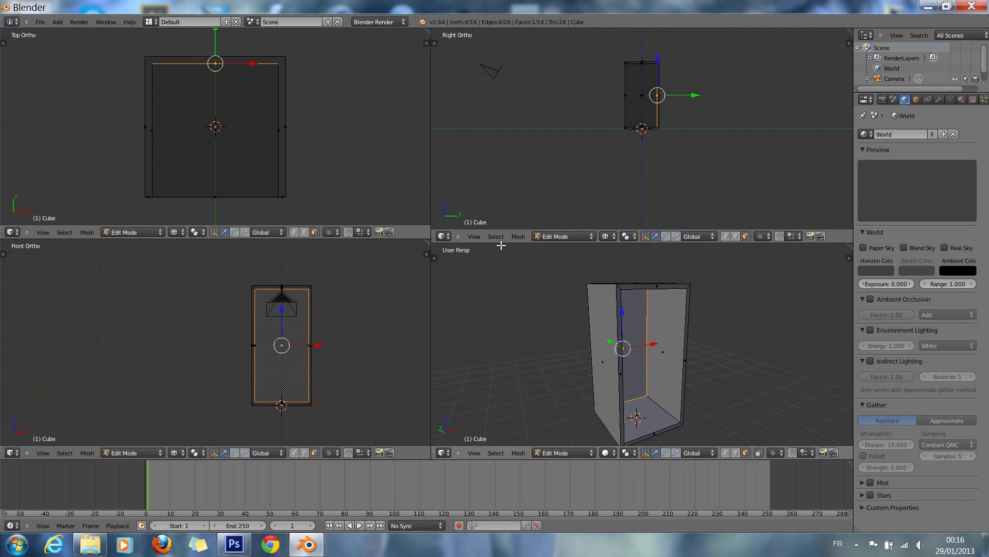
pyautogui.rightClick(518, 243)
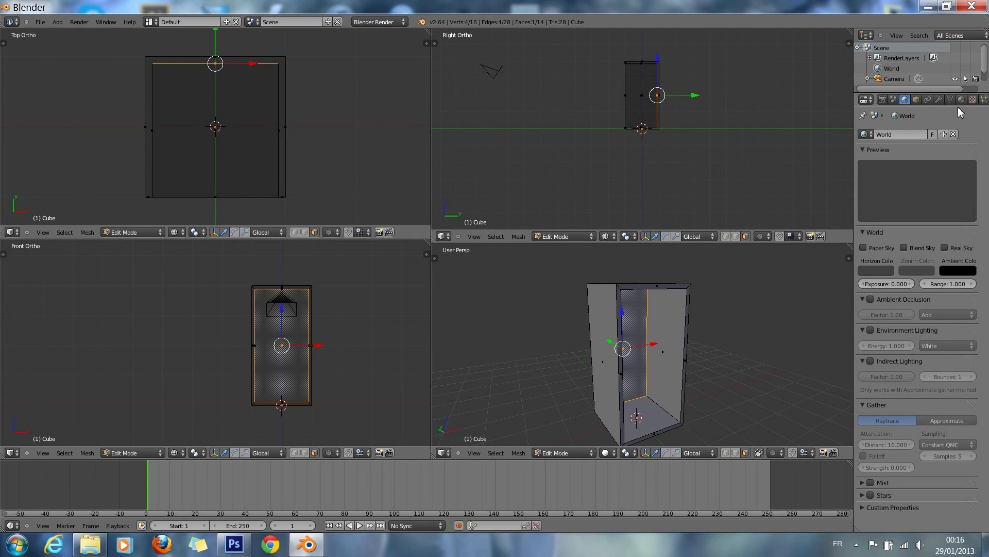
# Step: Show the material properties in a widened side area and add a new material to the box
pyautogui.click(961, 100)
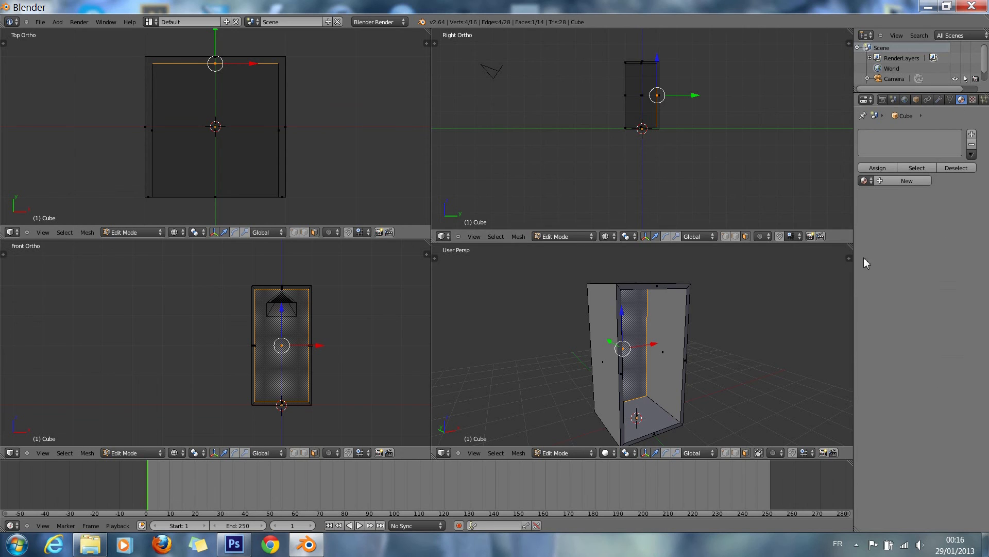
pyautogui.press('n')
pyautogui.press('n')
pyautogui.moveTo(855, 204); pyautogui.dragTo(755, 227)
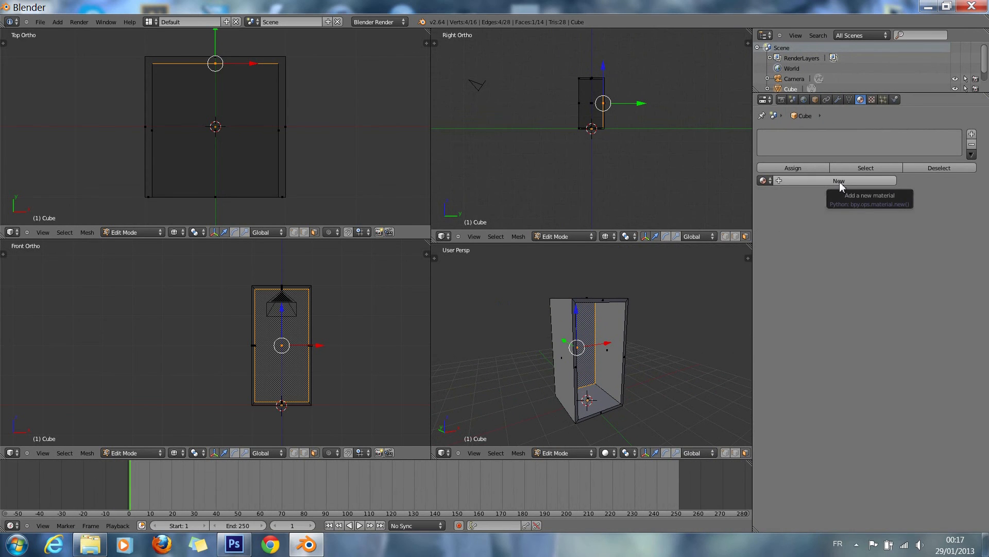
pyautogui.click(839, 180)
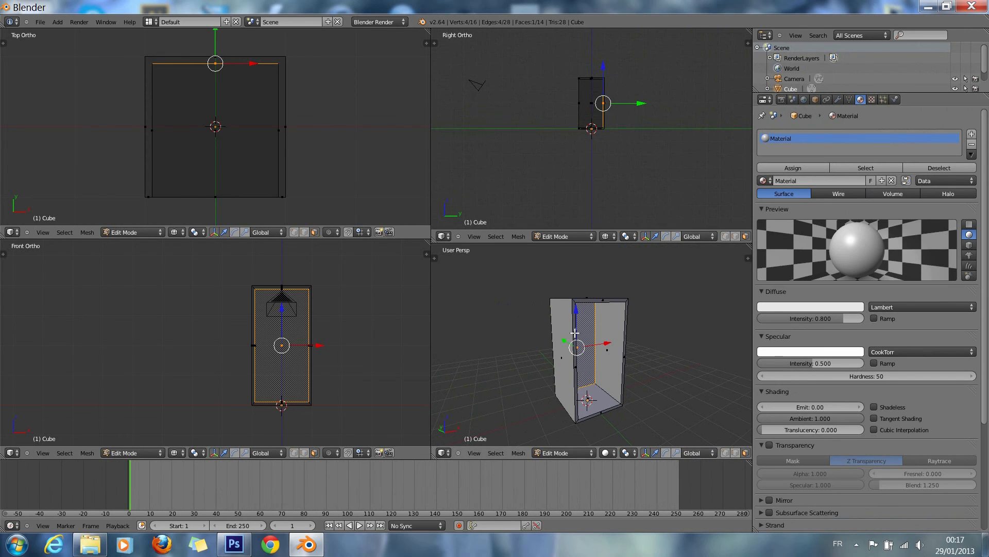
# Step: Examine the hollow box's walls and interior up close in the perspective viewport
pyautogui.press('KP_0')
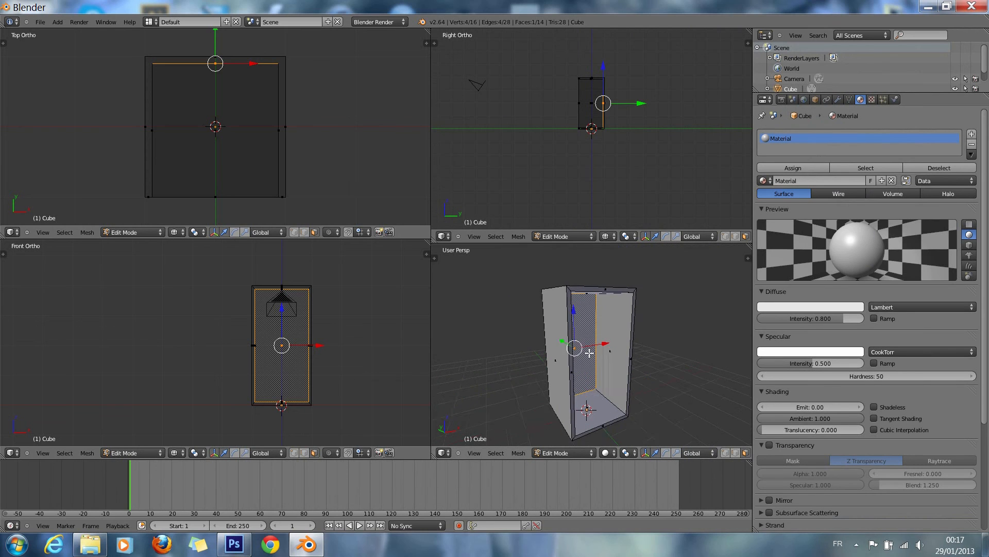
pyautogui.press('KP_0')
pyautogui.moveTo(594, 341); pyautogui.dragTo(562, 337, button='middle')
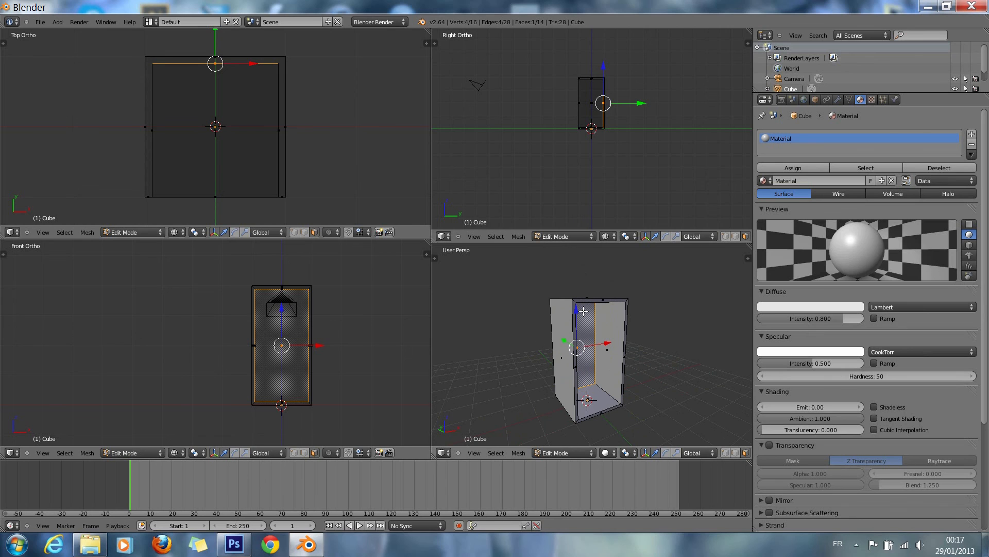
pyautogui.scroll(5, 579, 359)
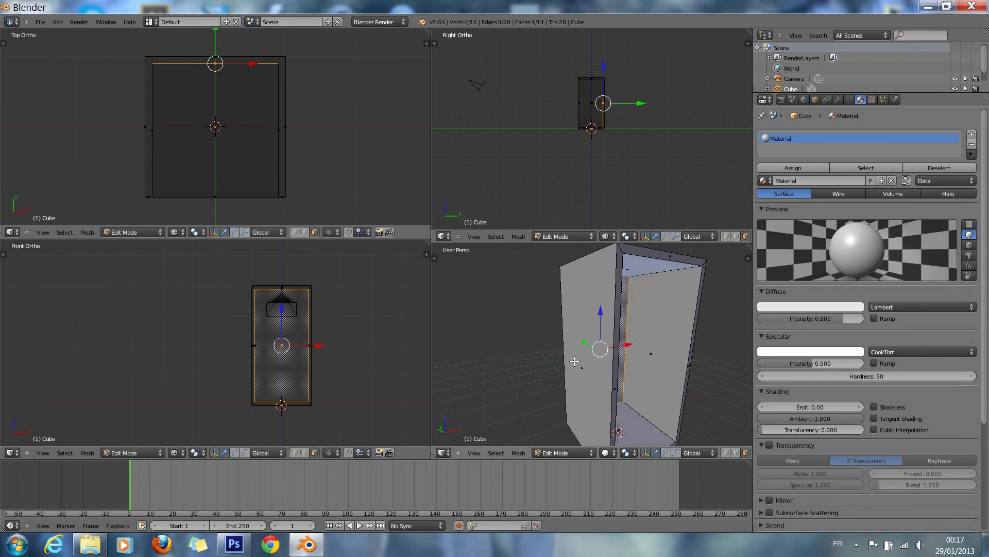
pyautogui.press('c')
pyautogui.press('Escape')
pyautogui.scroll(2, 575, 360)
pyautogui.scroll(-4, 574, 361)
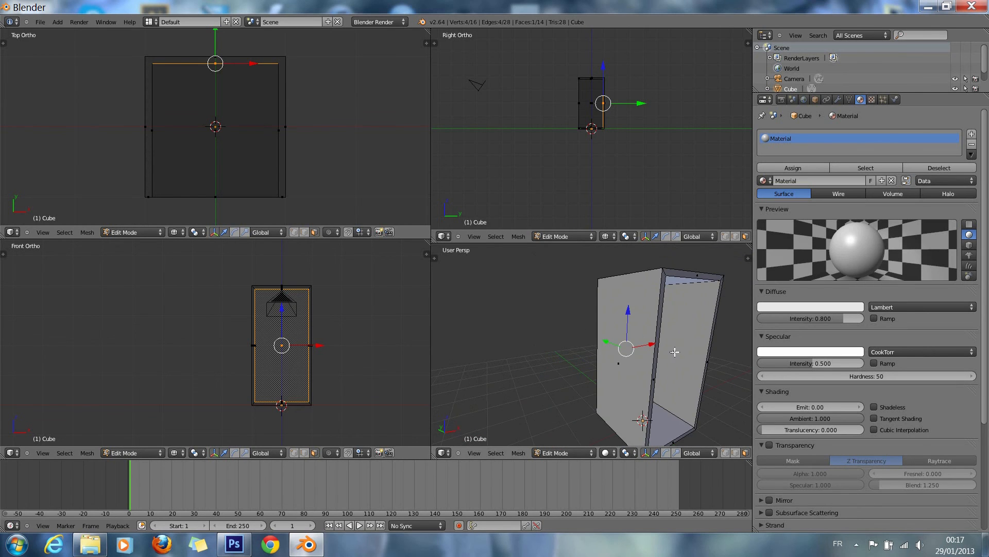
pyautogui.scroll(2, 577, 357)
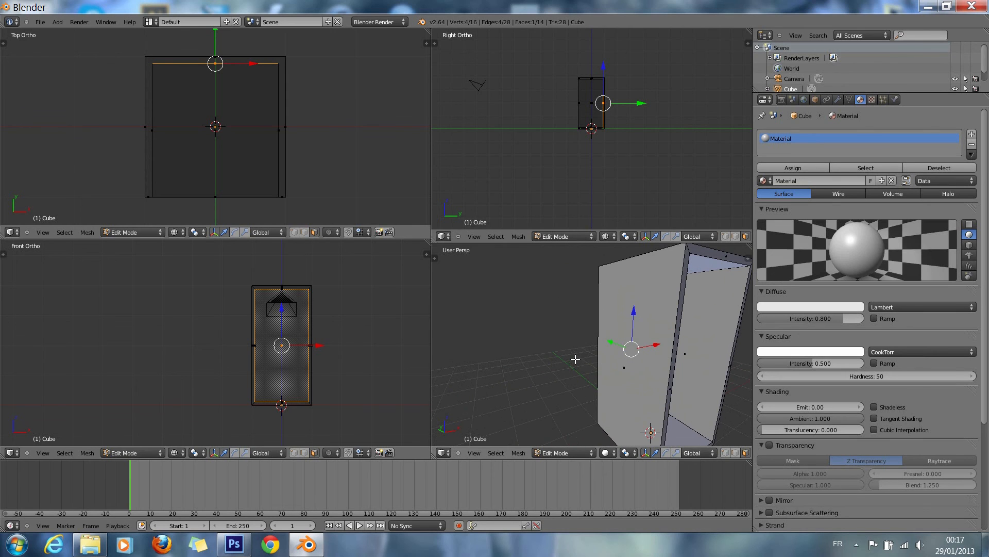
pyautogui.scroll(2, 580, 357)
pyautogui.scroll(-4, 580, 358)
pyautogui.scroll(2, 581, 358)
pyautogui.scroll(-3, 581, 359)
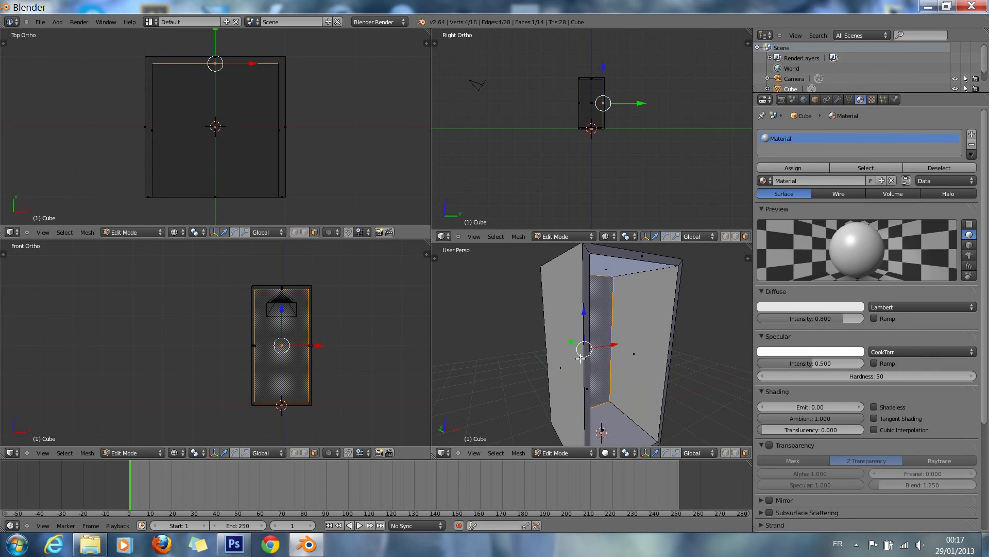
# Step: Try a single horizontal loop cut around the box's walls and undo it
pyautogui.scroll(2, 581, 358)
pyautogui.hotkey('ctrl', 'r')
pyautogui.scroll(-1, 585, 322)
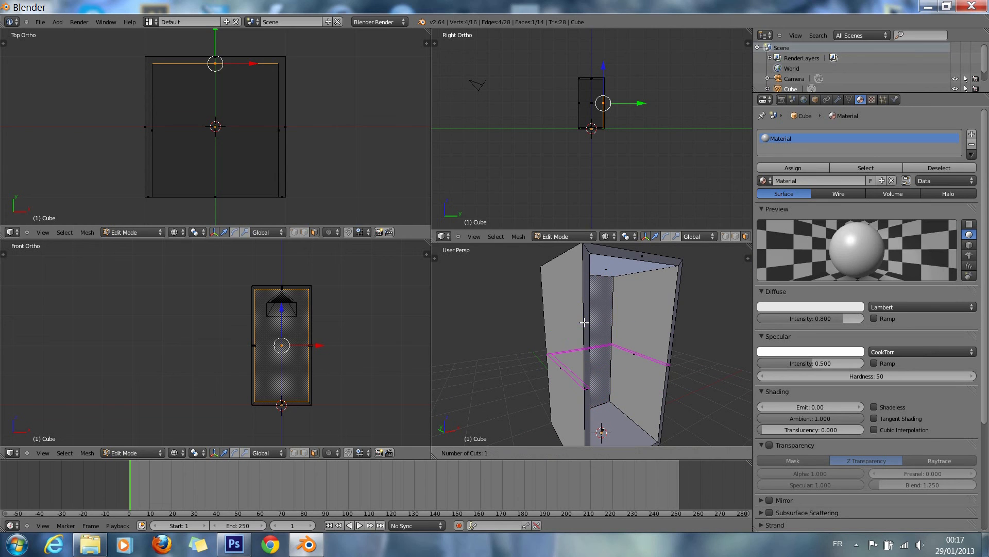
pyautogui.click(583, 387)
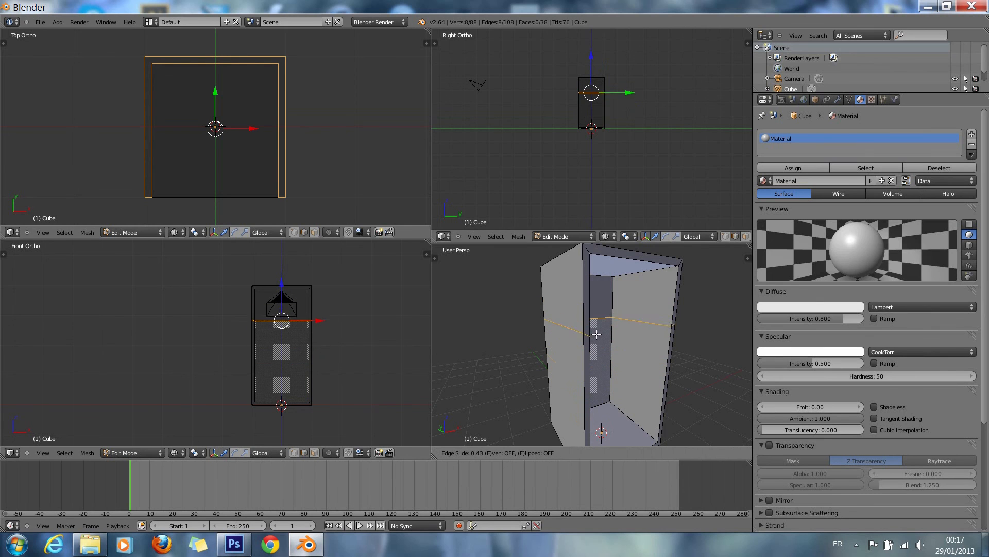
pyautogui.rightClick(596, 335)
pyautogui.hotkey('ctrl', 'z')
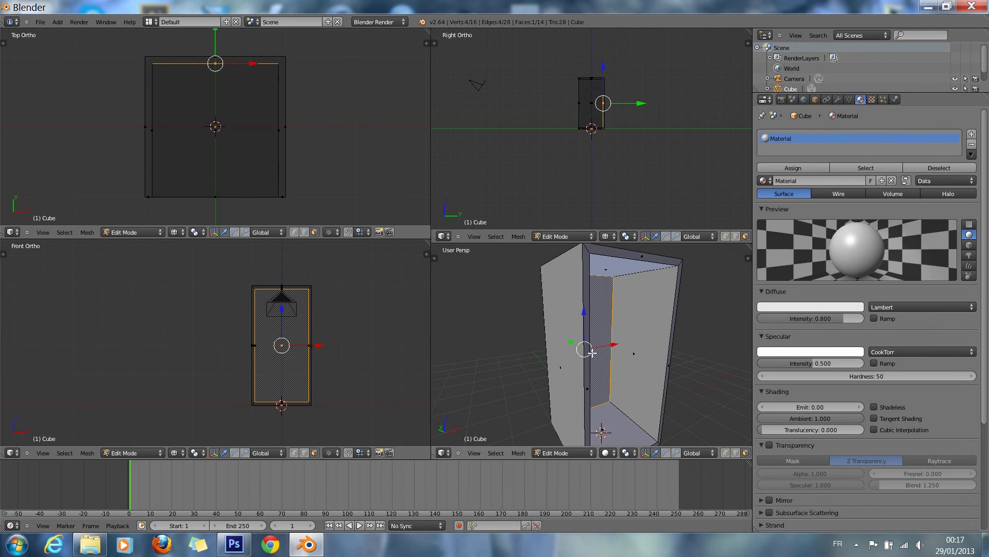
# Step: Add four evenly spaced horizontal loop cuts around the box's walls without sliding them
pyautogui.hotkey('ctrl', 'r')
pyautogui.scroll(3, 585, 354)
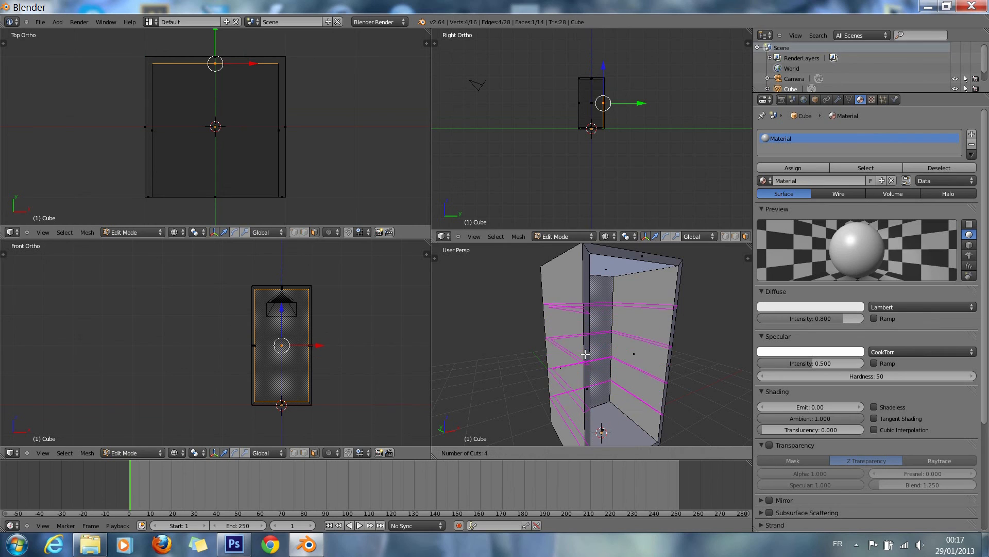
pyautogui.click(585, 354)
pyautogui.rightClick(571, 415)
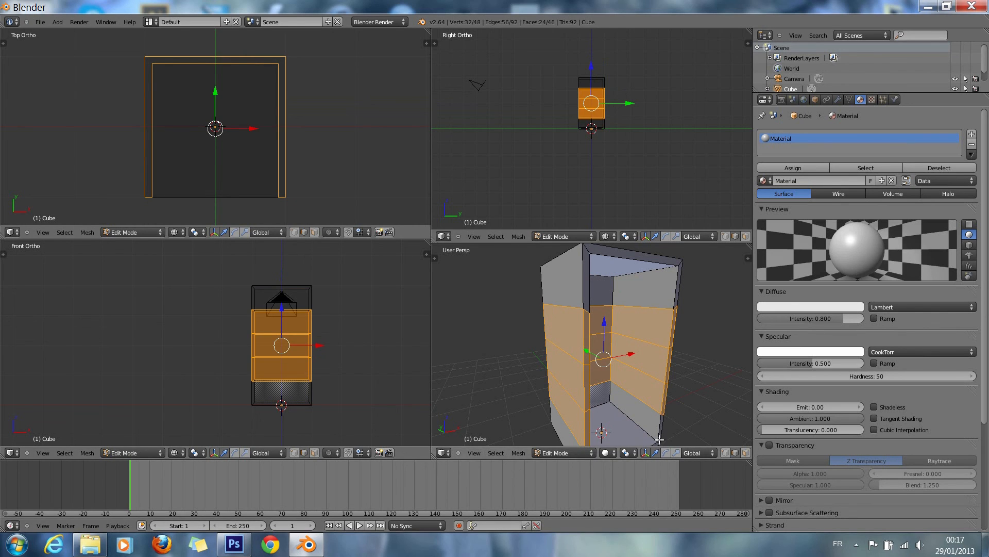
# Step: Select the second and fourth of the five horizontal bands through the whole box, using a maximized orthographic front wireframe view
pyautogui.hotkey('ctrl', 'Up')
pyautogui.scroll(-2, 616, 495)
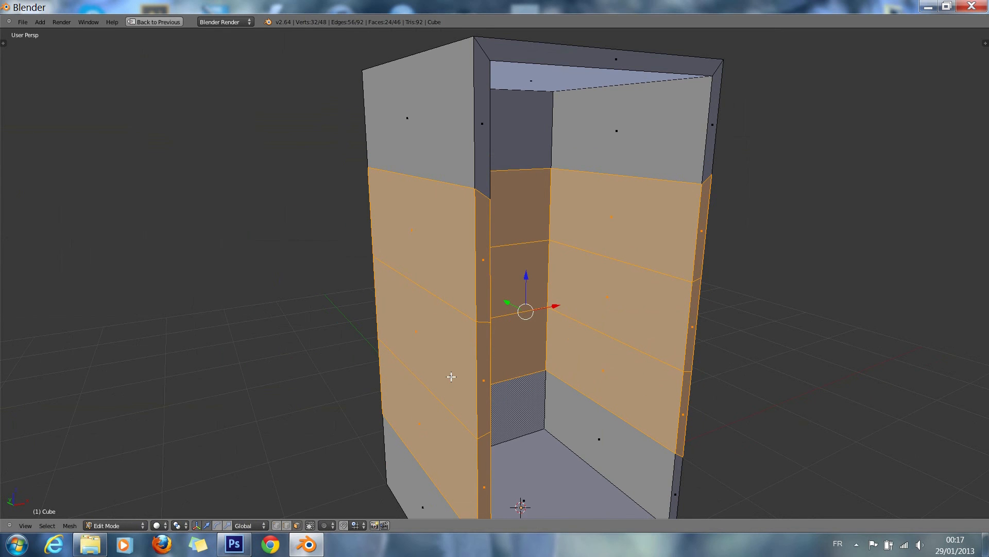
pyautogui.press('KP_1')
pyautogui.press('z')
pyautogui.press('KP_5')
pyautogui.press('a')
pyautogui.press('b')
pyautogui.moveTo(404, 214); pyautogui.dragTo(706, 257)
pyautogui.scroll(-3, 593, 320)
pyautogui.press('b')
pyautogui.moveTo(432, 344); pyautogui.dragTo(609, 364)
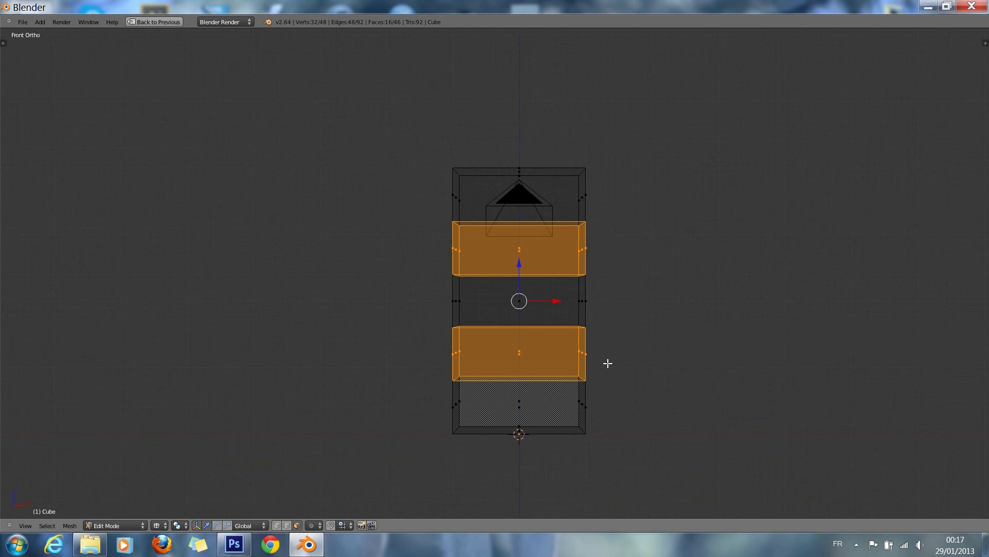
# Step: Restore the four-viewport layout and show the box with solid shading from a raised angled viewpoint in the lower-right view
pyautogui.hotkey('ctrl', 'Up')
pyautogui.press('KP_Decimal')
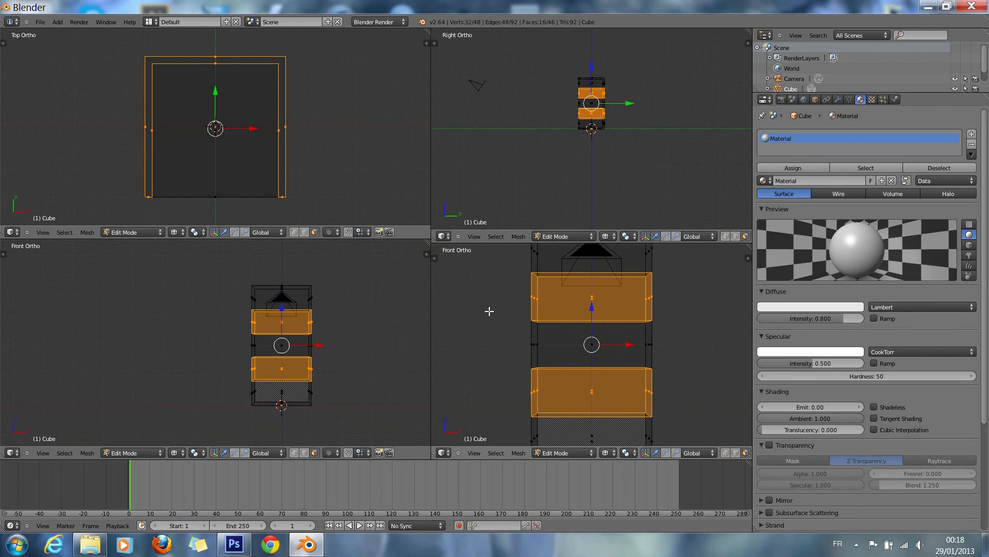
pyautogui.press('KP_8')
pyautogui.press('KP_8')
pyautogui.press('KP_4')
pyautogui.press('KP_4')
pyautogui.press('KP_4')
pyautogui.press('KP_2')
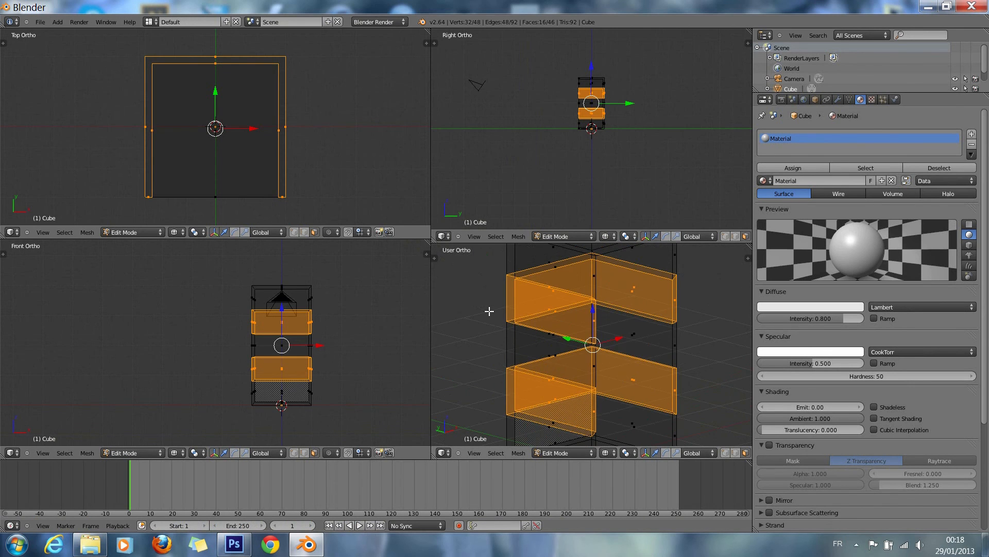
pyautogui.press('z')
pyautogui.scroll(-2, 526, 344)
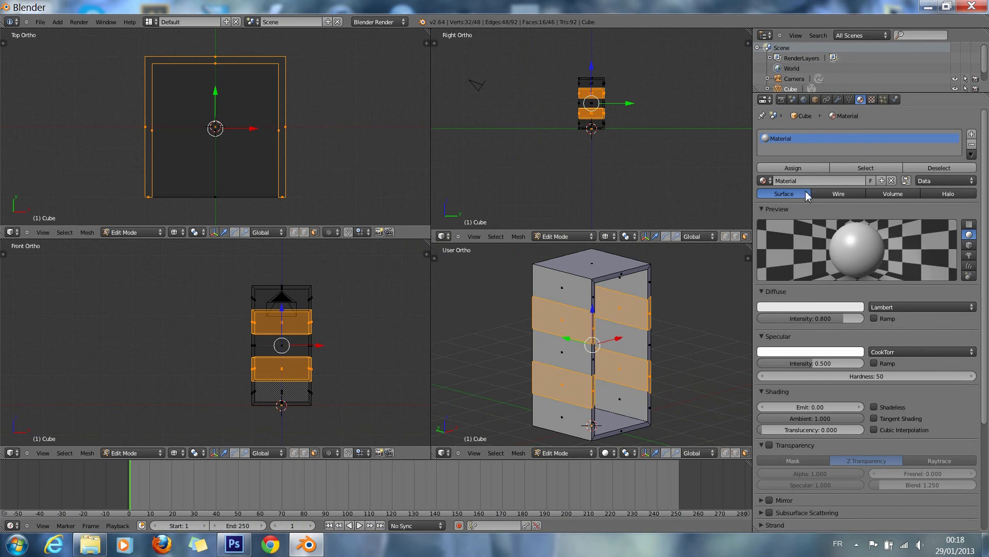
# Step: Create a second material with a light red diffuse colour and 0 specular intensity, and assign it to the selected bands
pyautogui.click(971, 134)
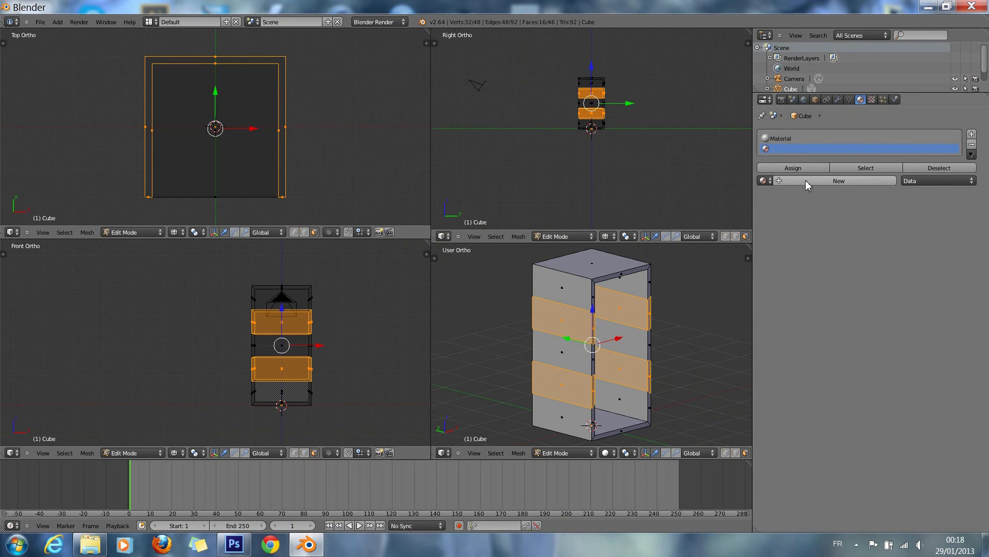
pyautogui.click(806, 181)
pyautogui.click(811, 306)
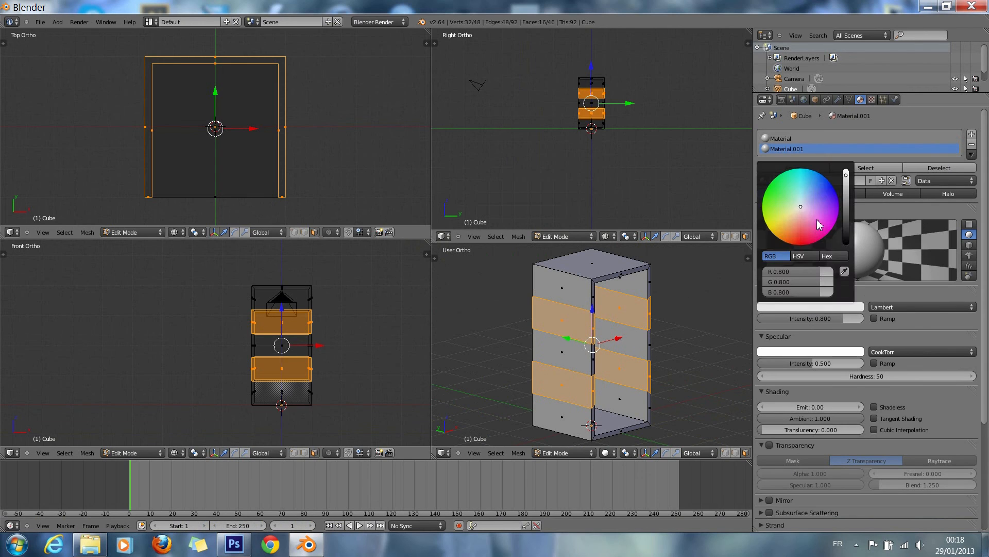
pyautogui.click(805, 232)
pyautogui.moveTo(805, 225); pyautogui.dragTo(799, 235)
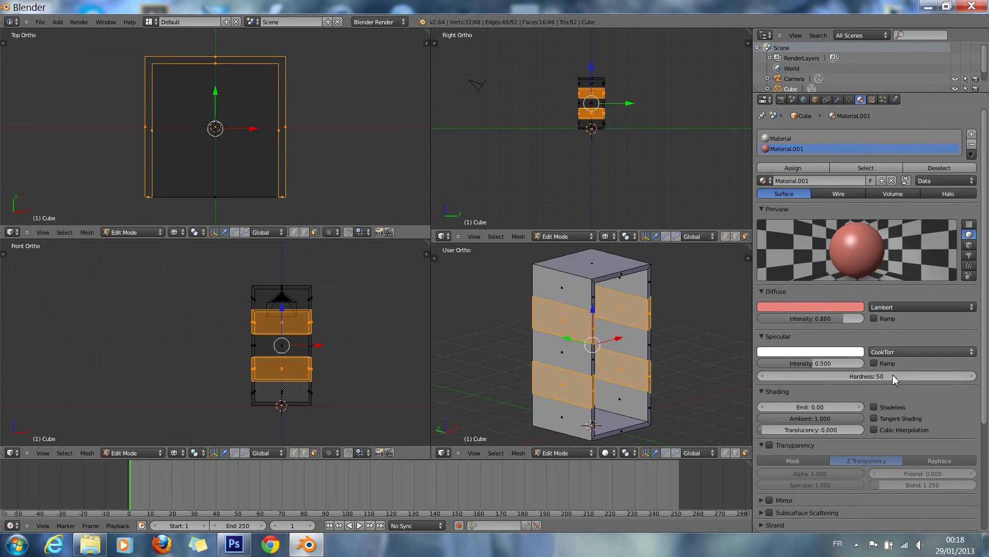
pyautogui.moveTo(835, 362); pyautogui.dragTo(523, 338)
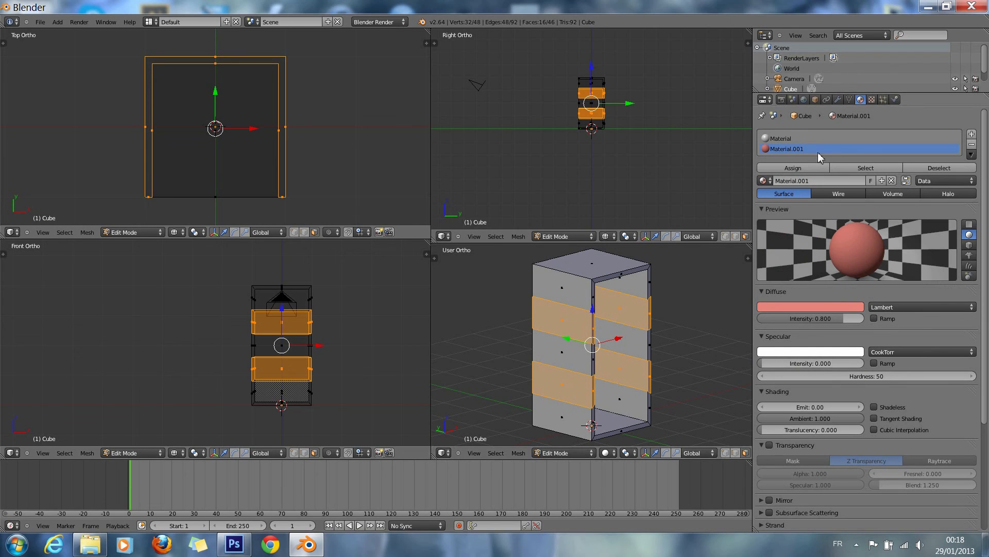
pyautogui.click(796, 169)
# Step: Rename the red material rouge and the original grey material le_reste
pyautogui.click(800, 182)
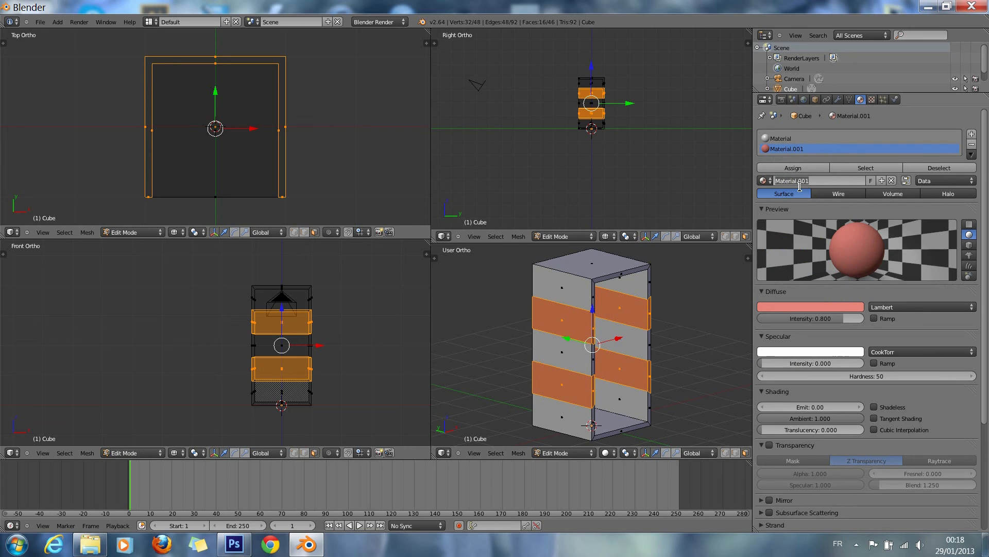
pyautogui.write('rouge')
pyautogui.press('Return')
pyautogui.click(797, 137)
pyautogui.doubleClick(809, 182)
pyautogui.press('BackSpace')
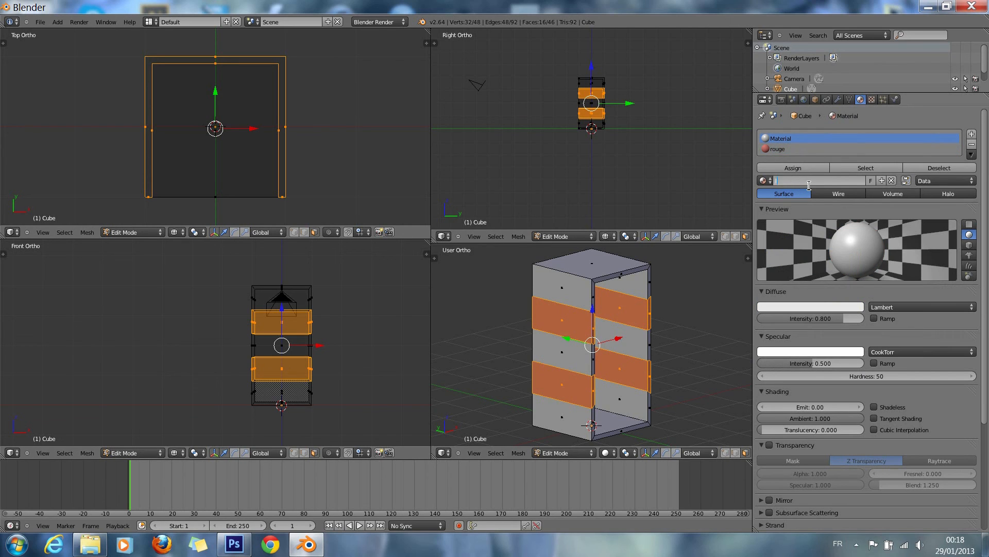
pyautogui.write('le_reste')
pyautogui.press('Return')
# Step: Clear the selection and select all faces that use the rouge material
pyautogui.click(804, 149)
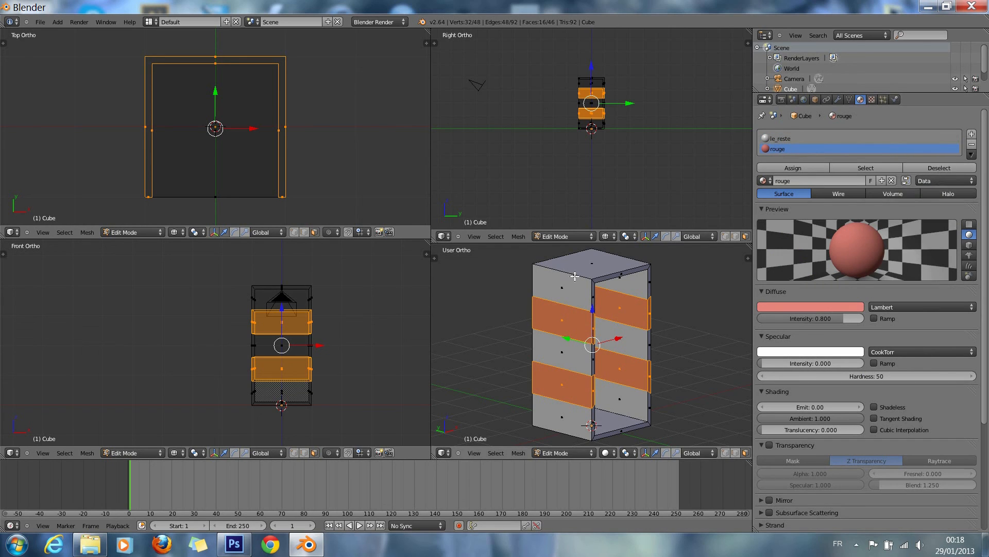
pyautogui.press('a')
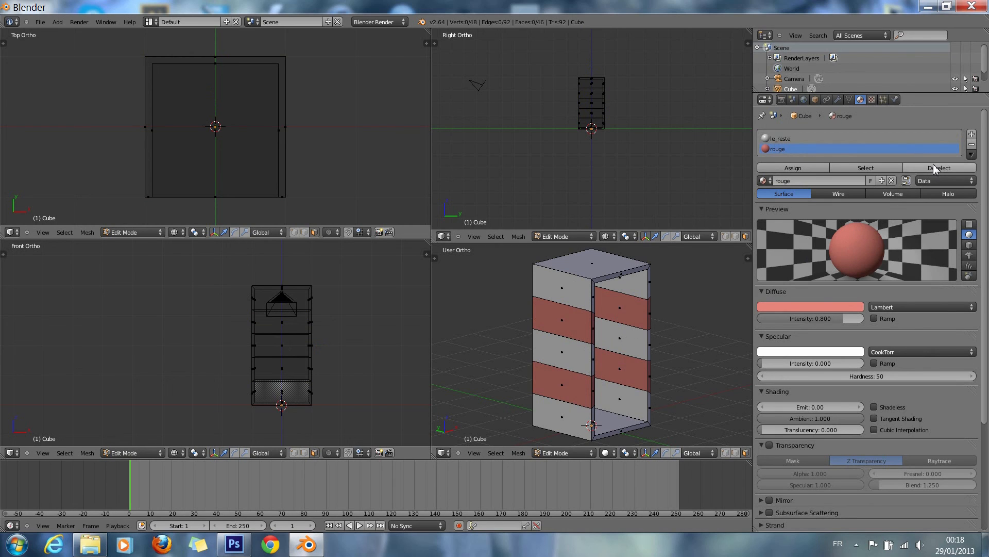
pyautogui.click(879, 166)
pyautogui.scroll(-1, 647, 363)
pyautogui.scroll(2, 648, 364)
pyautogui.scroll(2, 665, 357)
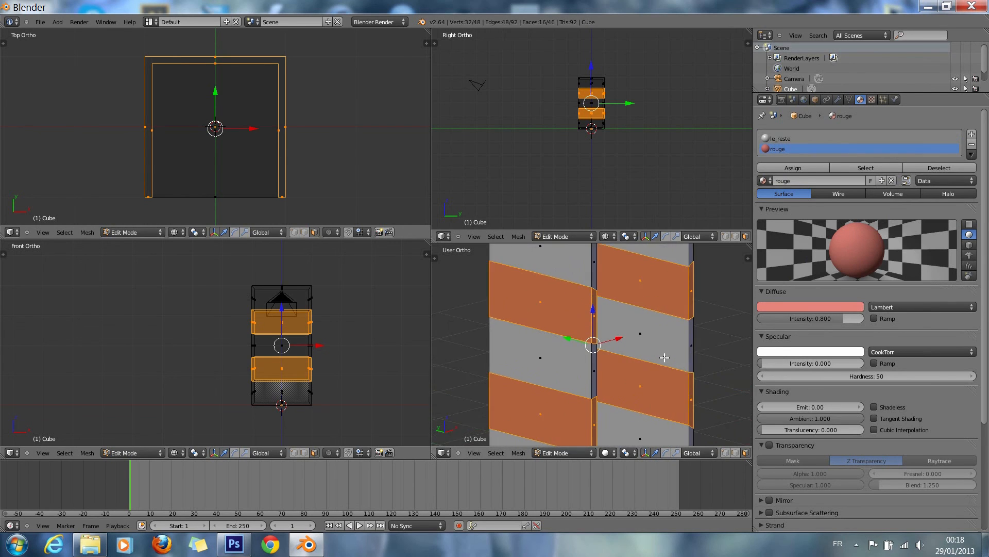
pyautogui.scroll(-4, 664, 357)
pyautogui.scroll(2, 665, 358)
pyautogui.scroll(-2, 664, 357)
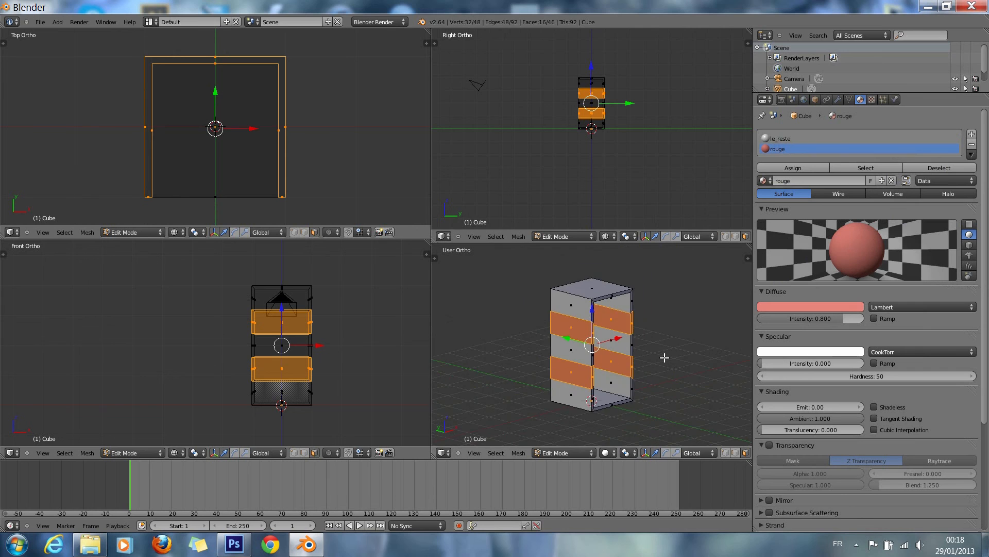
pyautogui.scroll(5, 665, 358)
pyautogui.scroll(-4, 666, 356)
pyautogui.scroll(1, 666, 356)
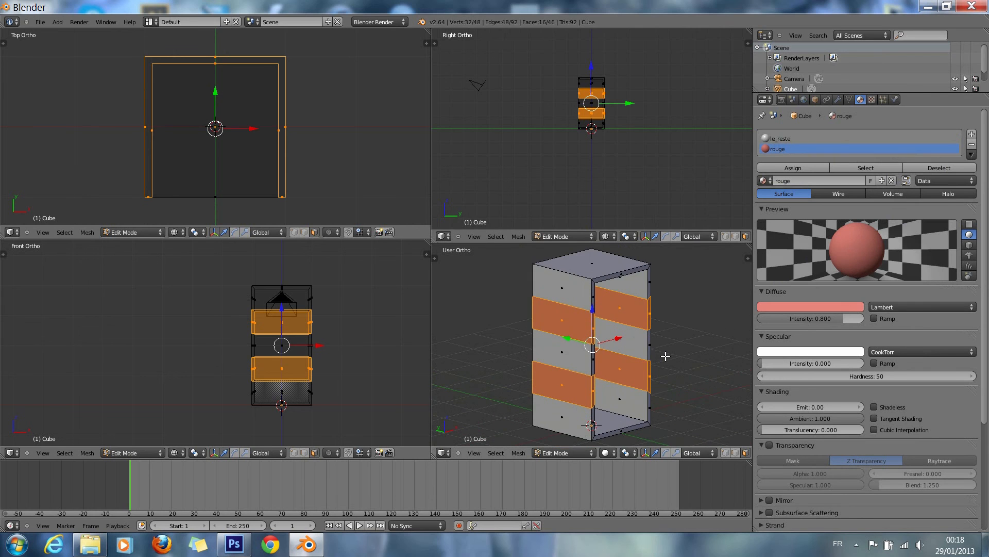
# Step: Deselect all faces of the box, return to Object Mode and show the striped box from a raised angle
pyautogui.press('KP_7')
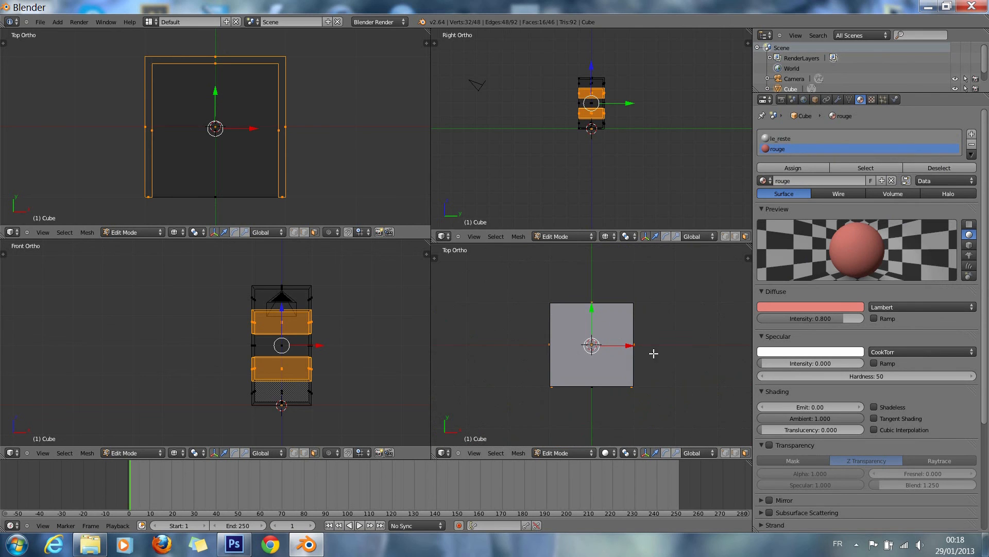
pyautogui.scroll(-4, 646, 323)
pyautogui.scroll(3, 645, 323)
pyautogui.press('a')
pyautogui.scroll(1, 623, 340)
pyautogui.scroll(-1, 623, 340)
pyautogui.press('z')
pyautogui.moveTo(610, 335)
pyautogui.mouseDown(button='middle')
pyautogui.moveTo(597, 368)
pyautogui.moveTo(611, 338)
pyautogui.mouseUp(button='middle')
pyautogui.press('Tab')
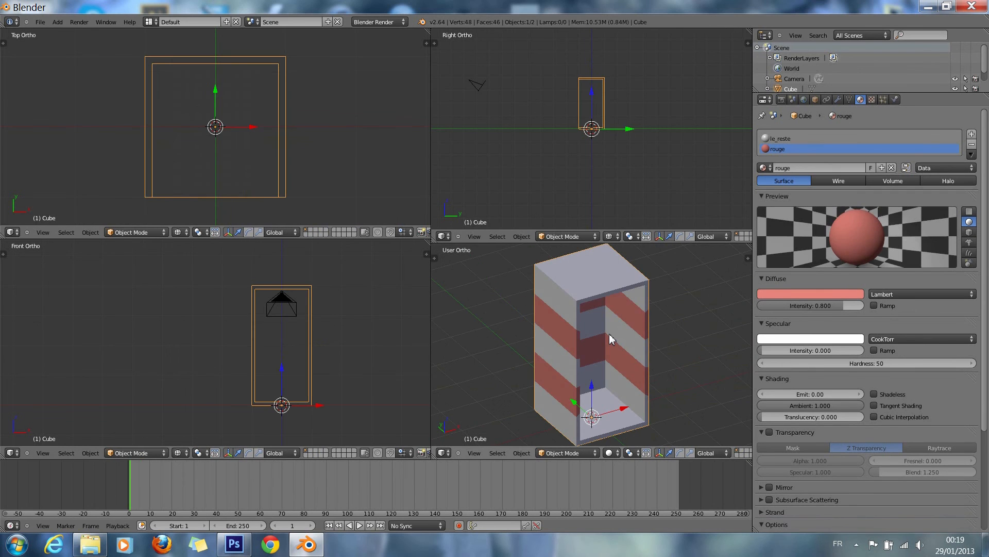
# Step: Switch the shaded view to the camera's view and select the camera
pyautogui.press('KP_2')
pyautogui.press('KP_4')
pyautogui.press('KP_6')
pyautogui.press('KP_6')
pyautogui.press('KP_6')
pyautogui.press('KP_6')
pyautogui.press('KP_6')
pyautogui.press('KP_6')
pyautogui.press('KP_0')
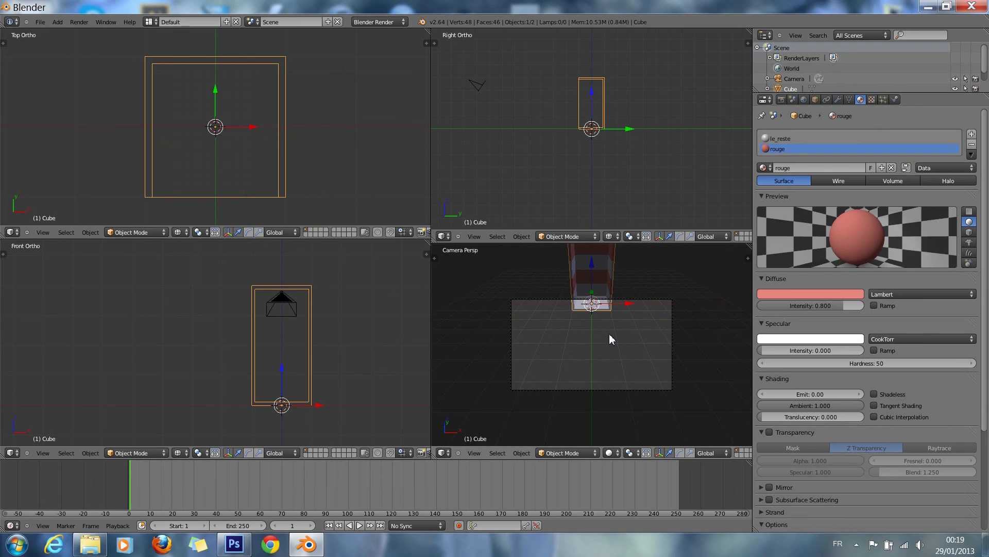
pyautogui.rightClick(659, 302)
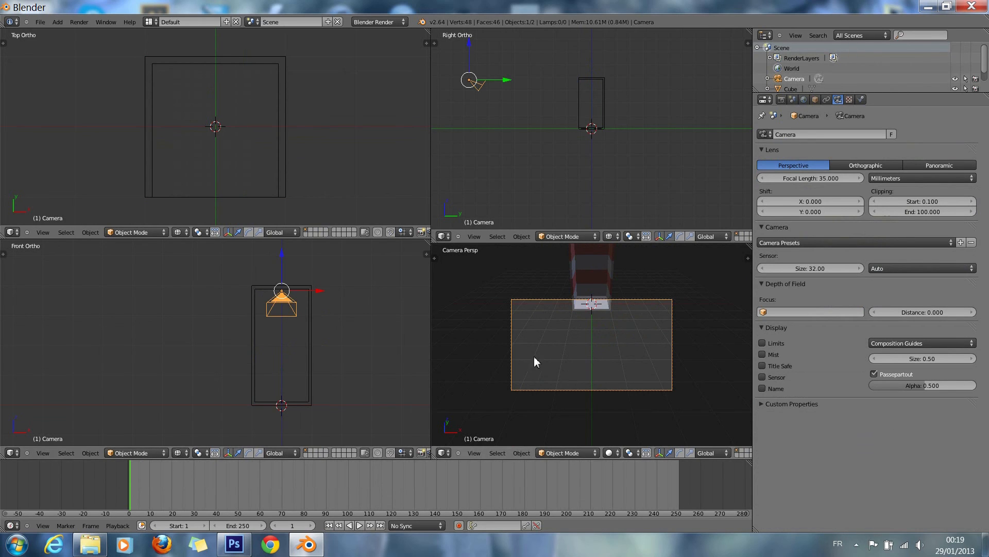
# Step: Move the camera about 5.5 units toward negative X and 5.7 units up in the front view
pyautogui.scroll(-8, 314, 338)
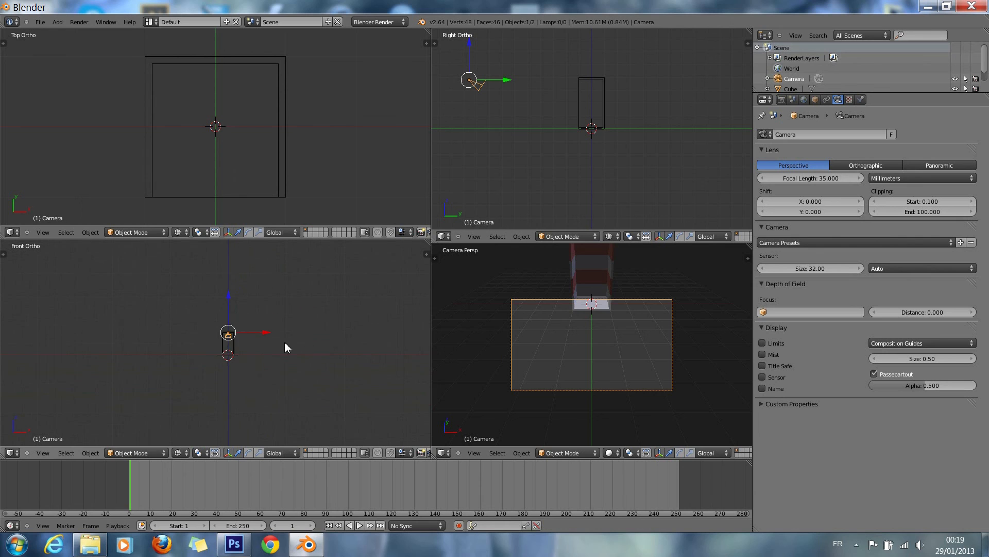
pyautogui.press('g')
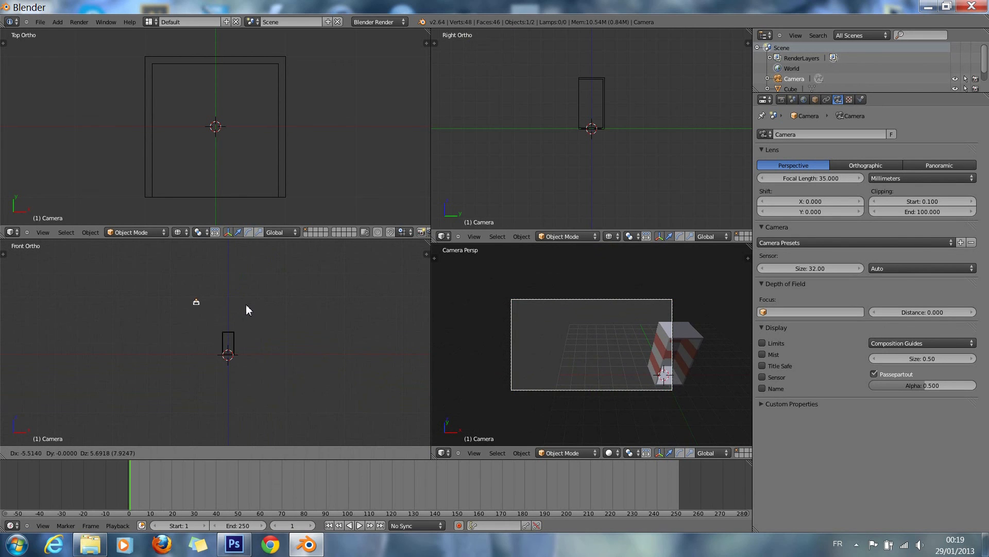
pyautogui.click(245, 304)
# Step: Aim the camera in fly mode so that the whole box is centred in its frame
pyautogui.hotkey('shift', 'f')
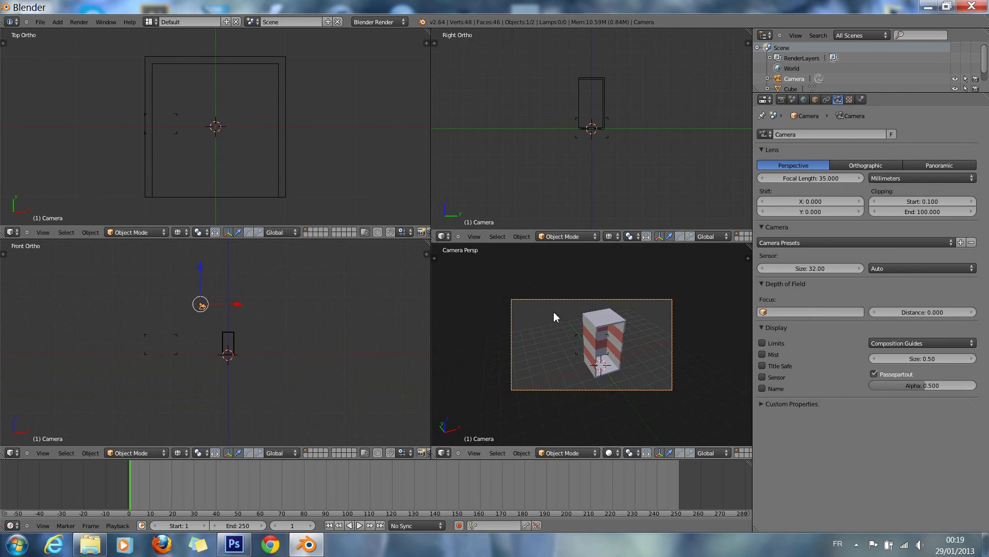
pyautogui.click(648, 341)
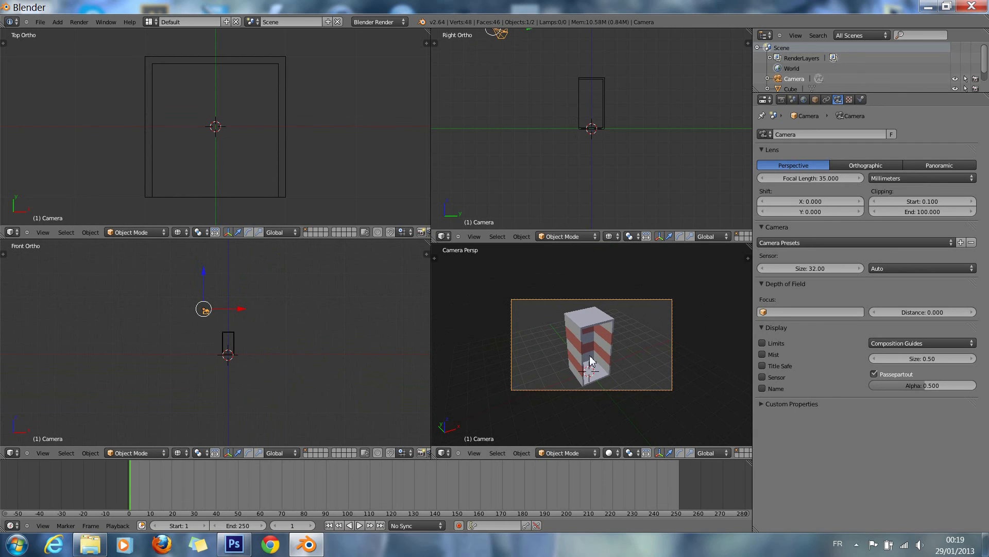
pyautogui.scroll(3, 590, 356)
pyautogui.scroll(1, 594, 348)
pyautogui.scroll(-1, 594, 348)
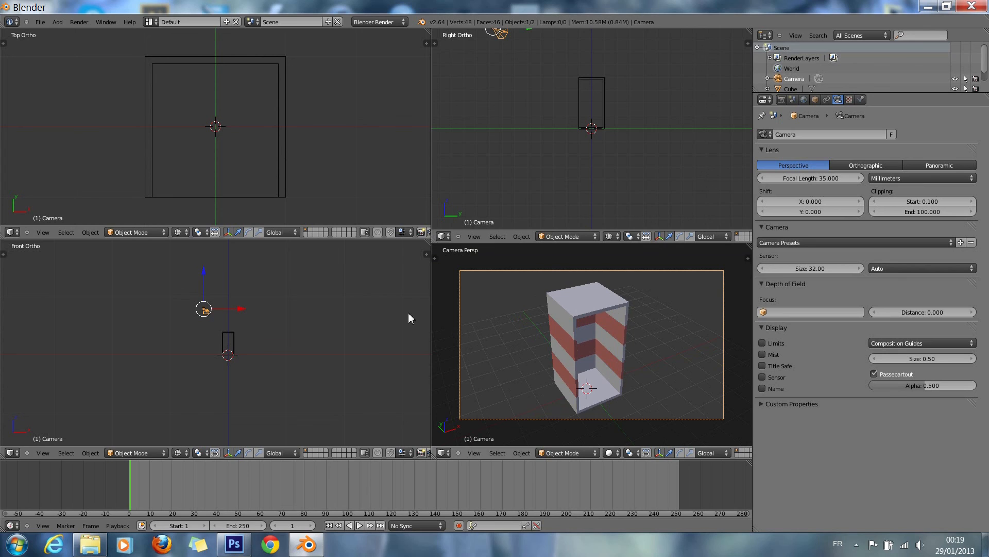
# Step: Add a plane beneath the box in top view and scale it up into a wide ground surface
pyautogui.press('KP_7')
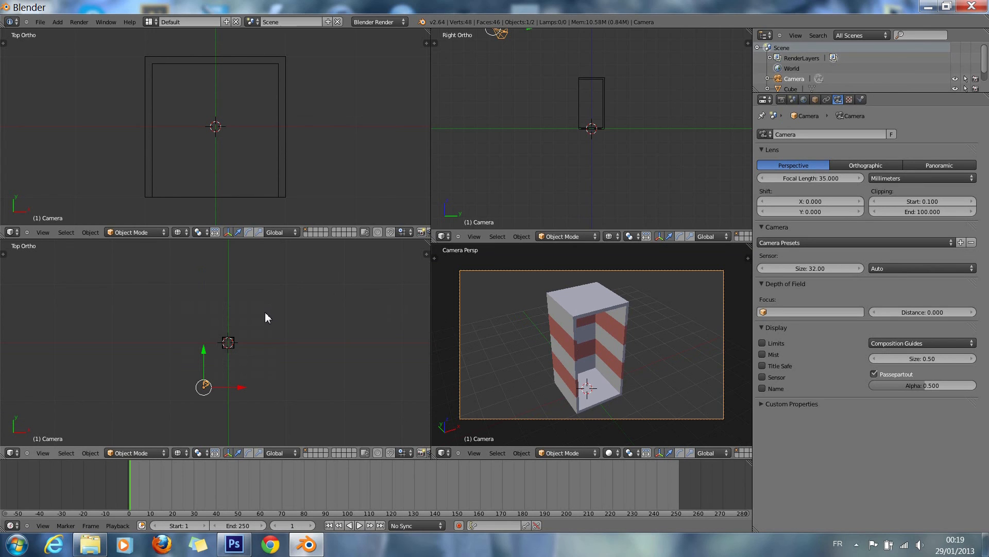
pyautogui.press('a')
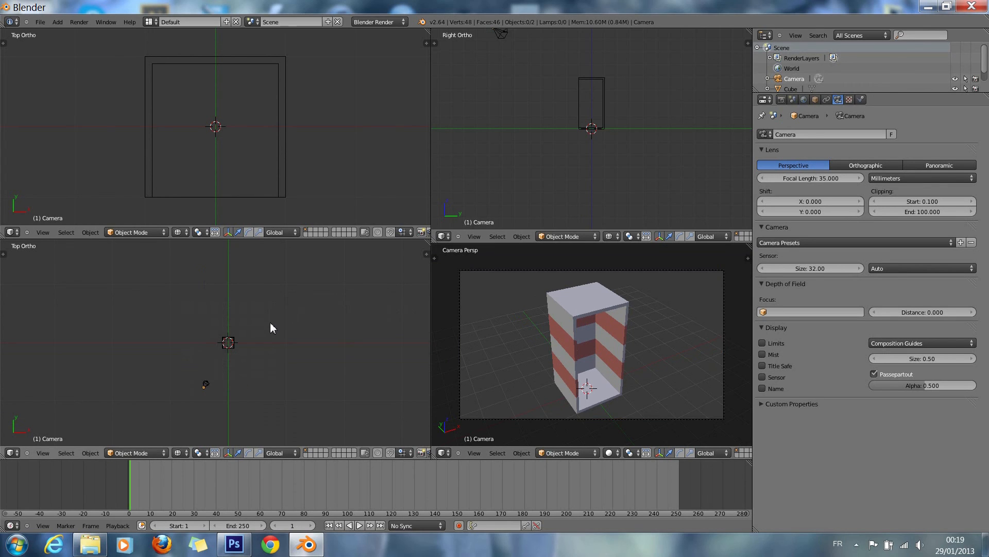
pyautogui.hotkey('shift', 'a')
pyautogui.moveTo(271, 324)
pyautogui.click(317, 324)
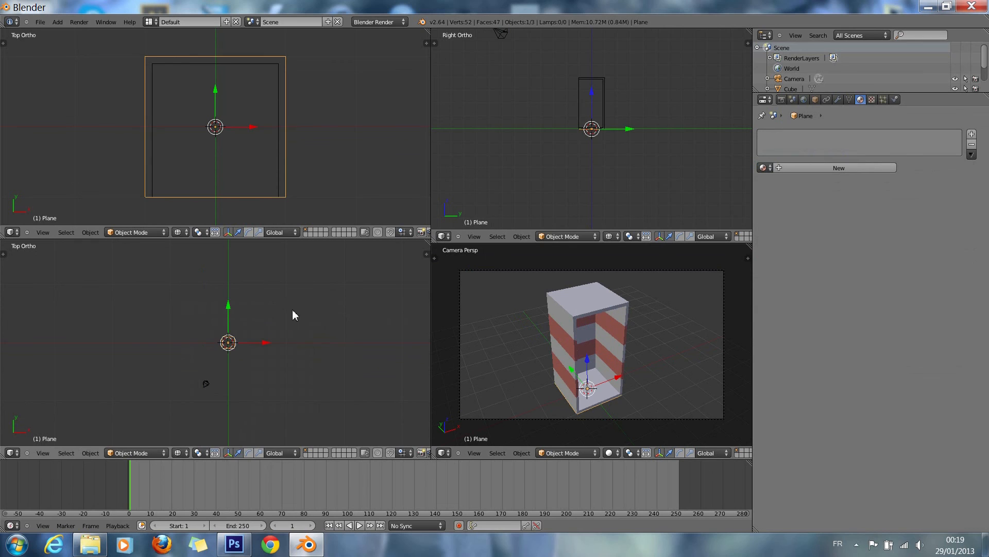
pyautogui.press('s')
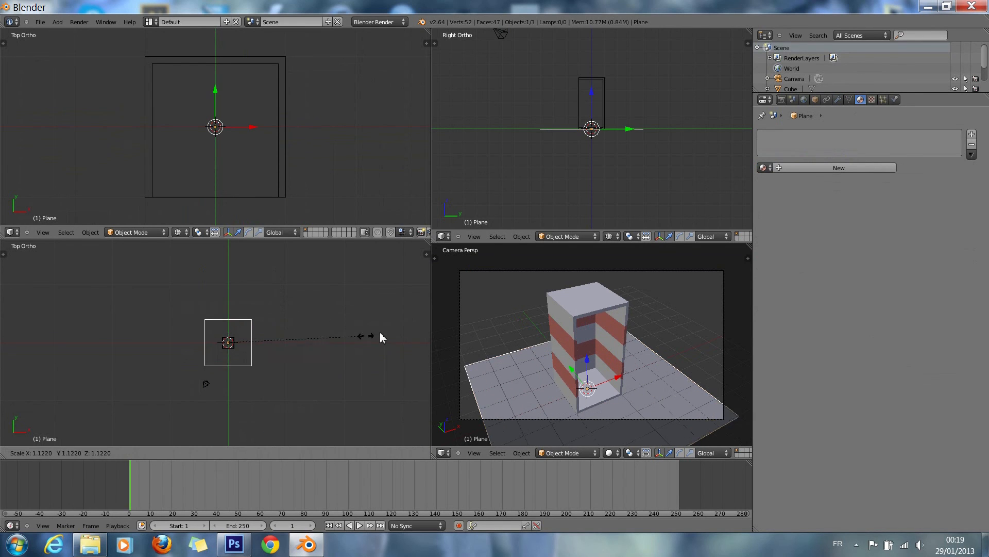
pyautogui.click(477, 317)
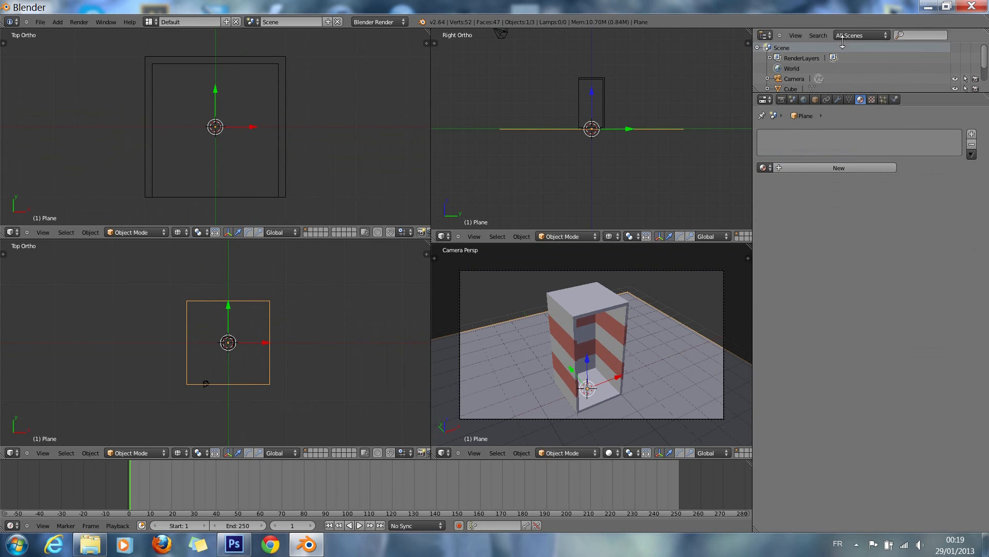
# Step: Render the still image from the camera, examine it and close the render
pyautogui.click(781, 100)
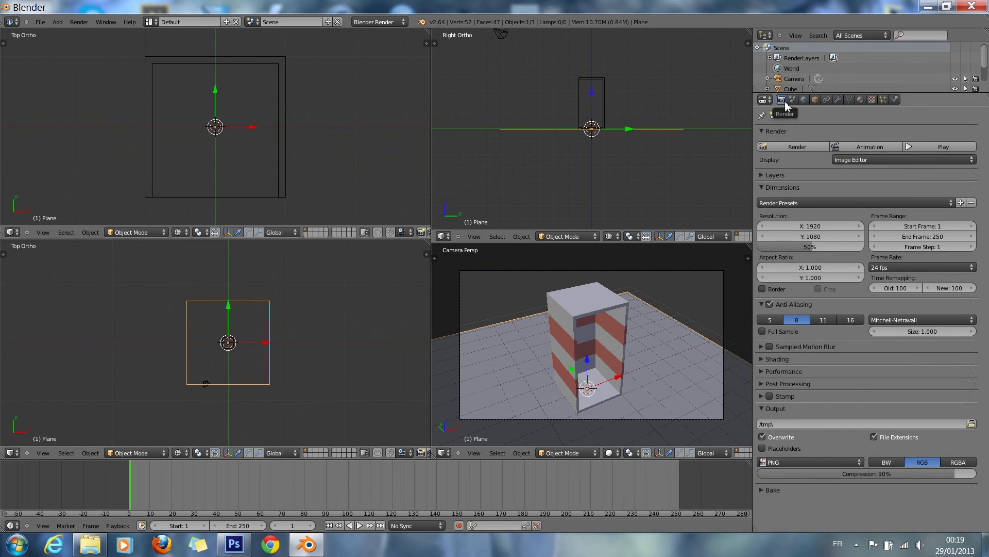
pyautogui.click(786, 146)
pyautogui.scroll(3, 361, 330)
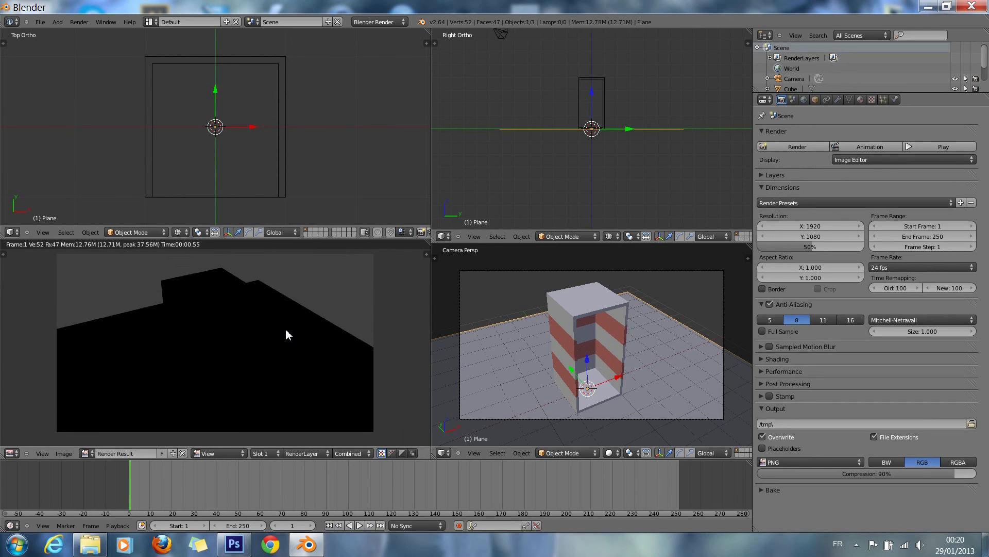
pyautogui.press('Escape')
# Step: Add a Sun lamp to the scene
pyautogui.scroll(-3, 286, 334)
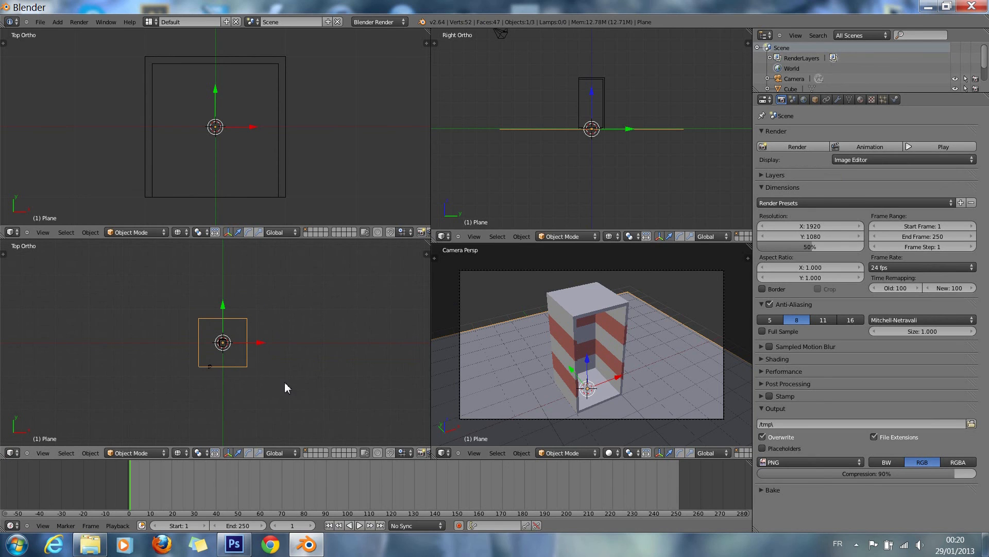
pyautogui.keyDown('ctrl'); pyautogui.scroll(-6, 251, 377); pyautogui.keyUp('ctrl')
pyautogui.keyDown('ctrl'); pyautogui.scroll(4, 252, 377); pyautogui.keyUp('ctrl')
pyautogui.scroll(2, 252, 376)
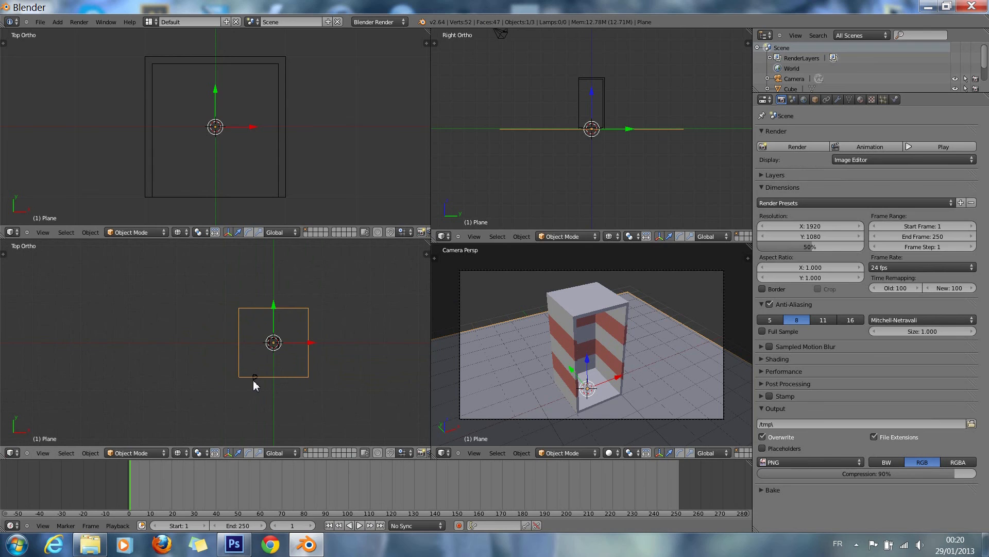
pyautogui.hotkey('shift', 'a')
pyautogui.moveTo(255, 384)
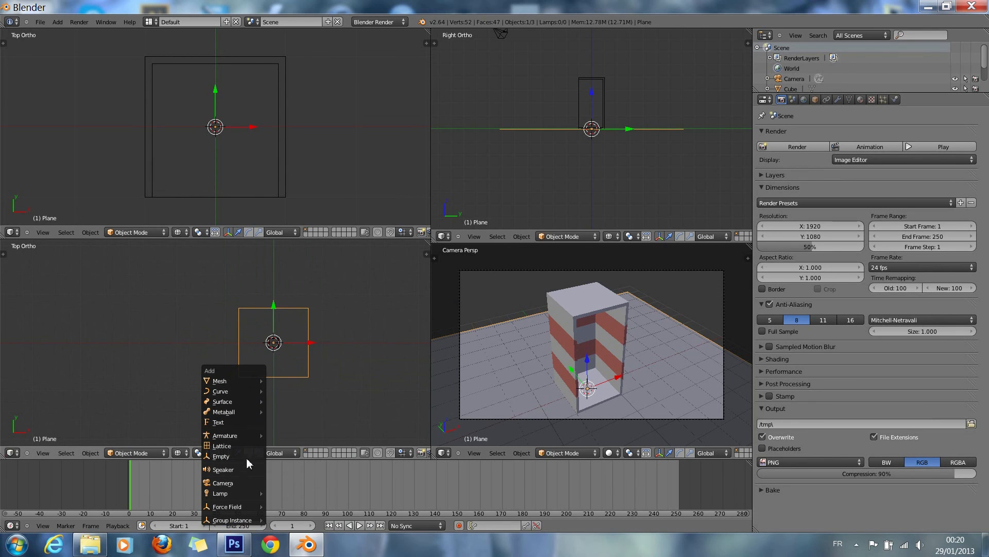
pyautogui.moveTo(250, 494)
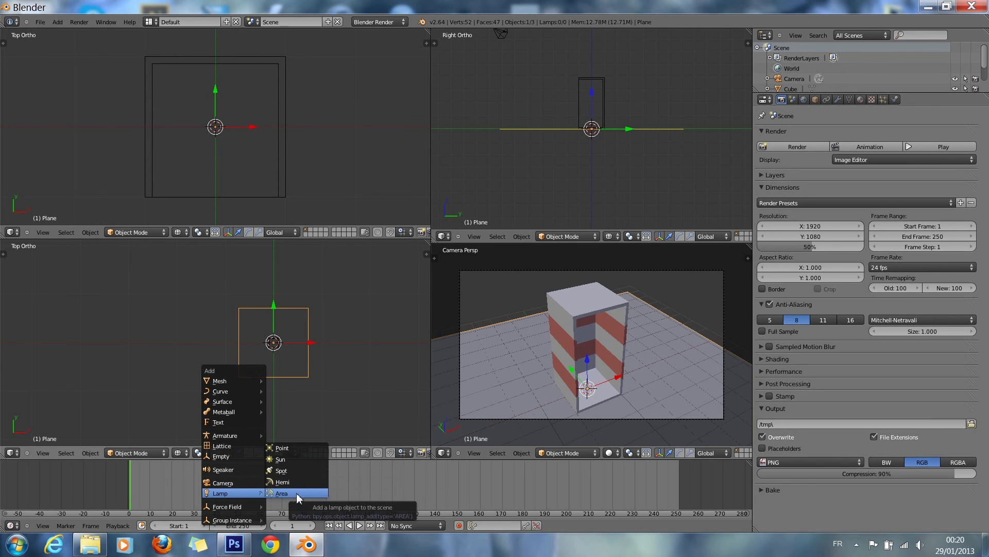
pyautogui.click(296, 459)
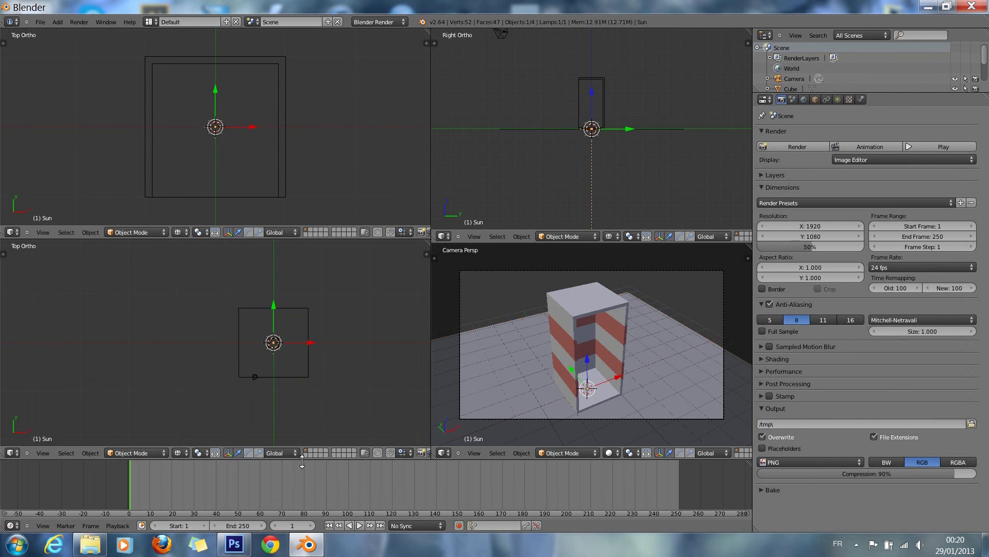
# Step: Move the sun lamp in front of and to the negative X side of the box, and raise it above the ground
pyautogui.press('g')
pyautogui.click(292, 358)
pyautogui.press('KP_1')
pyautogui.press('g')
pyautogui.click(296, 386)
# Step: Aim the sun at the box by rotating it about 41° in front view and again in top view, and test-render
pyautogui.press('r')
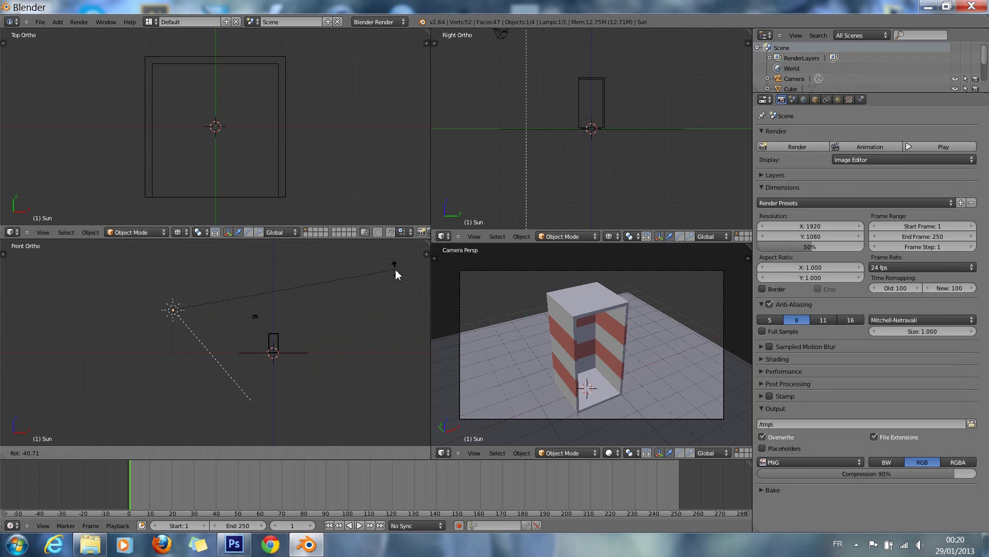
pyautogui.click(396, 273)
pyautogui.press('KP_7')
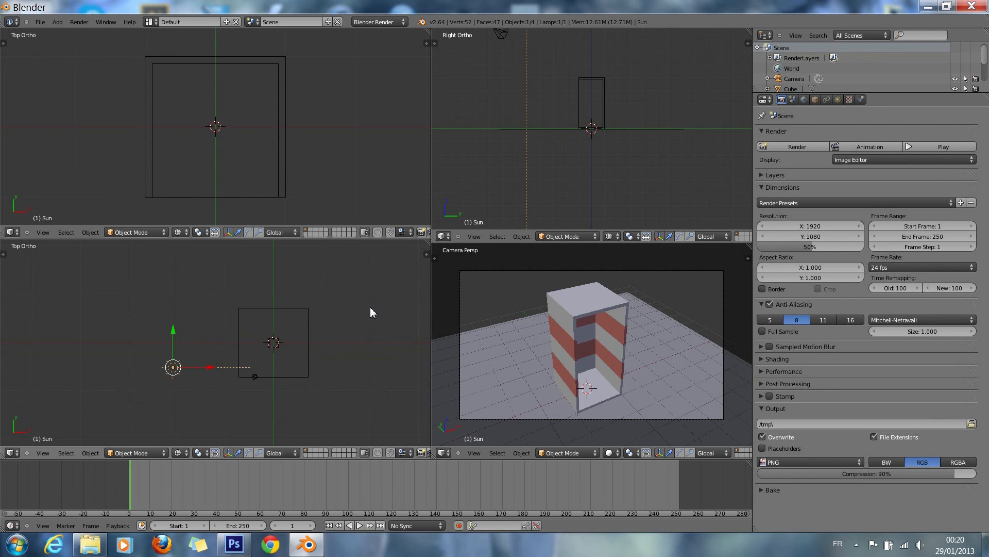
pyautogui.press('r')
pyautogui.click(351, 227)
pyautogui.press('F12')
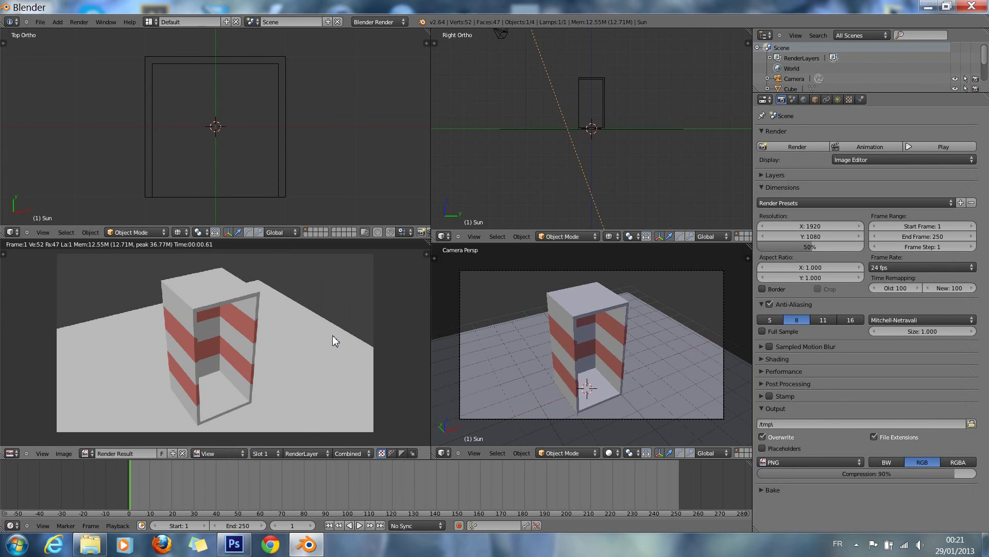
pyautogui.press('Escape')
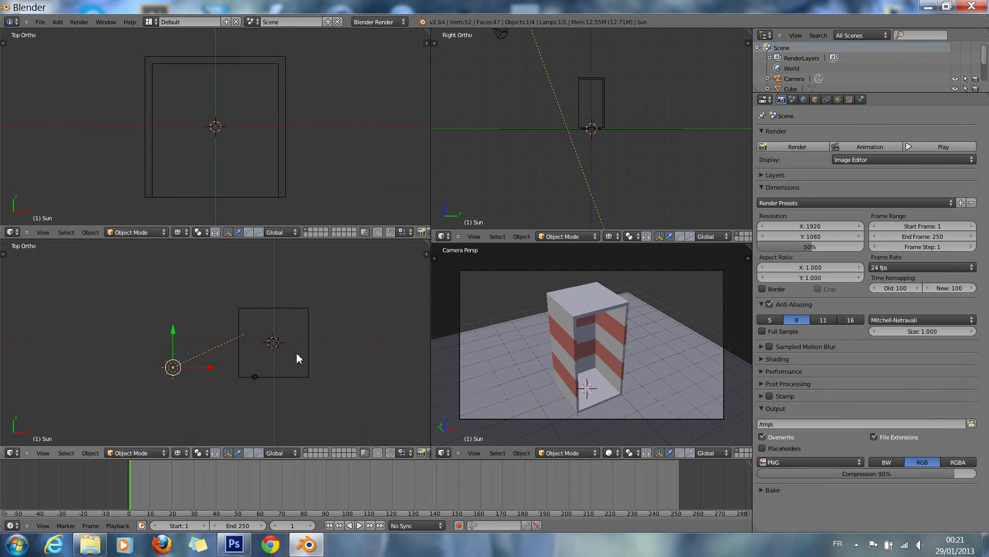
# Step: Turn on Ray Shadow for the sun lamp and render the scene to check the shadows
pyautogui.click(836, 101)
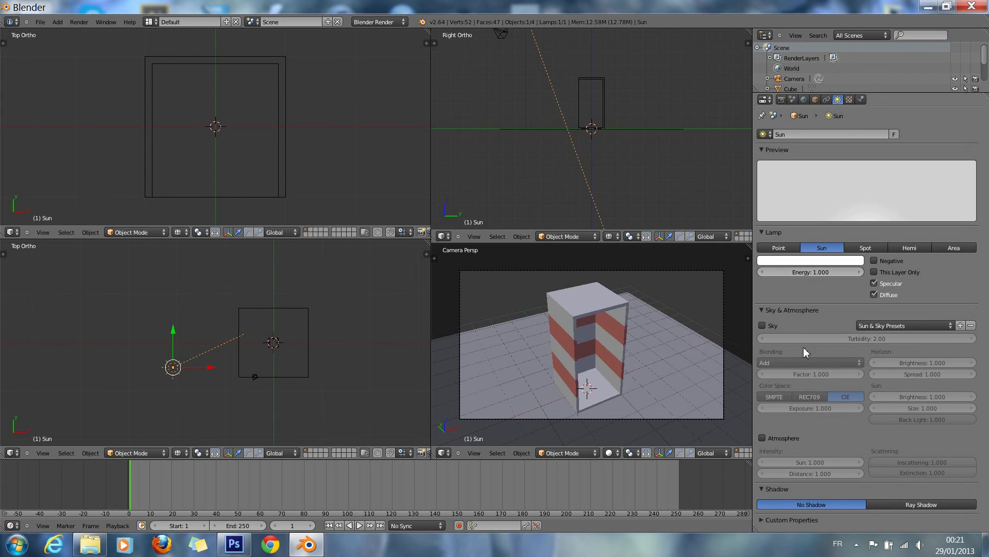
pyautogui.click(904, 504)
pyautogui.scroll(-3, 897, 468)
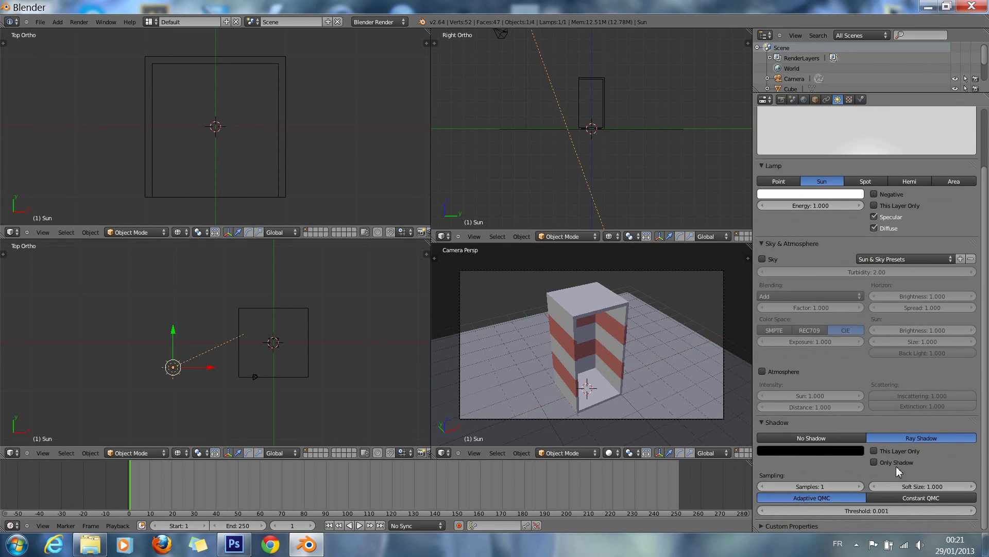
pyautogui.press('F12')
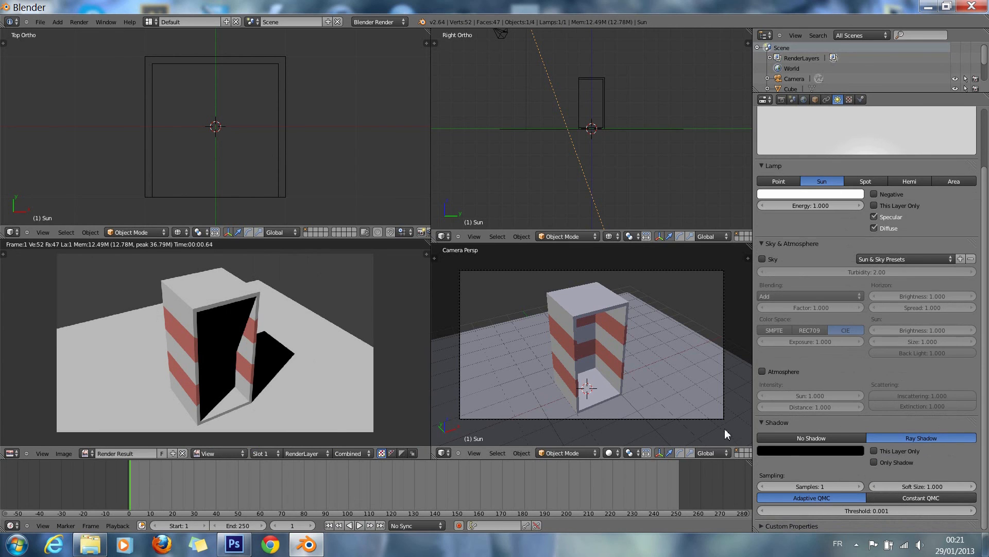
pyautogui.press('Escape')
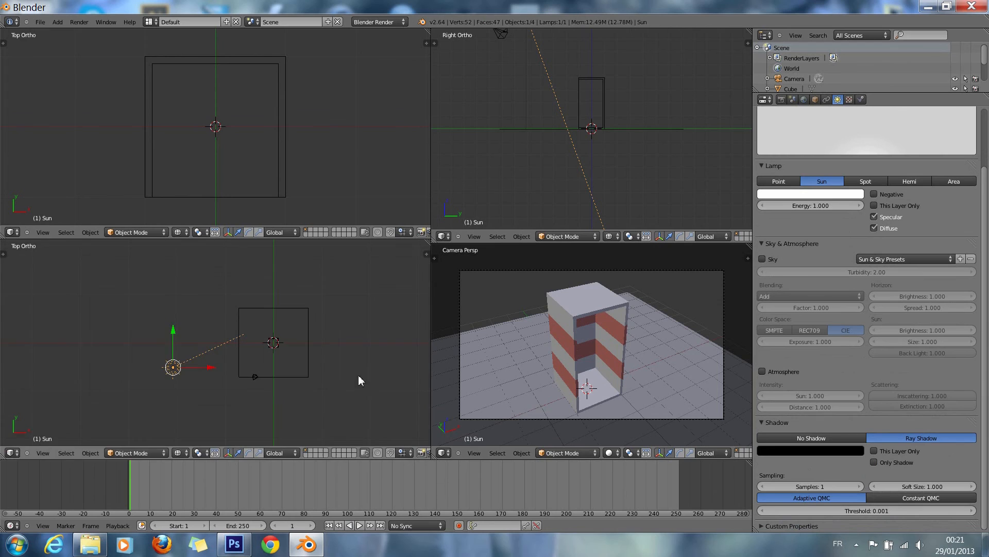
# Step: Set the sun's shadow samples to 7 and render the scene to check the shadow edges
pyautogui.click(858, 486)
pyautogui.click(858, 487)
pyautogui.click(858, 486)
pyautogui.click(859, 487)
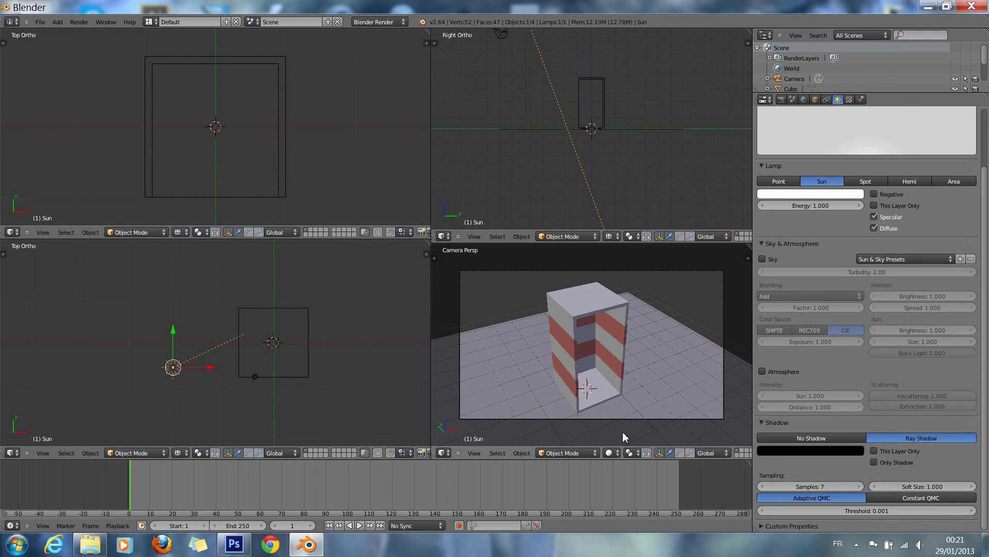
pyautogui.press('F12')
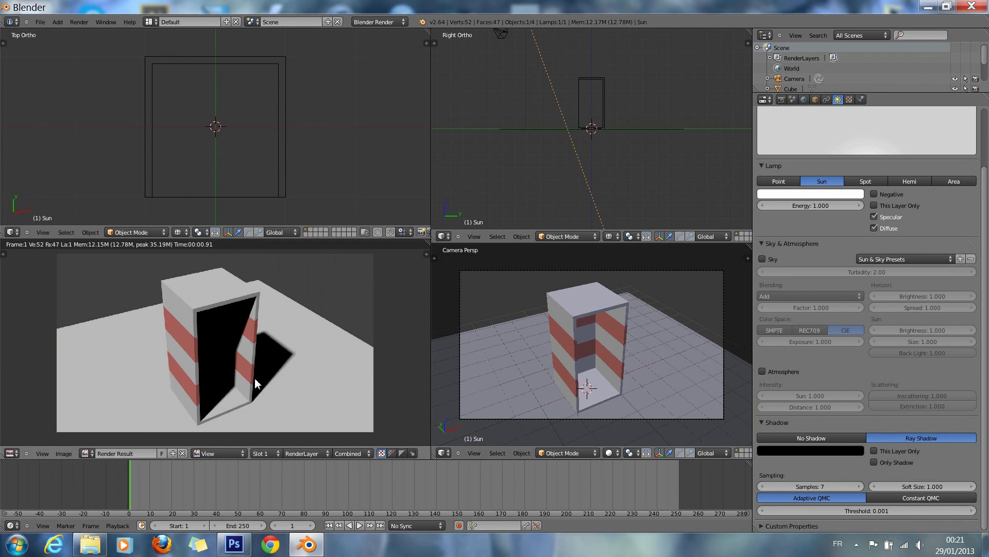
pyautogui.press('Escape')
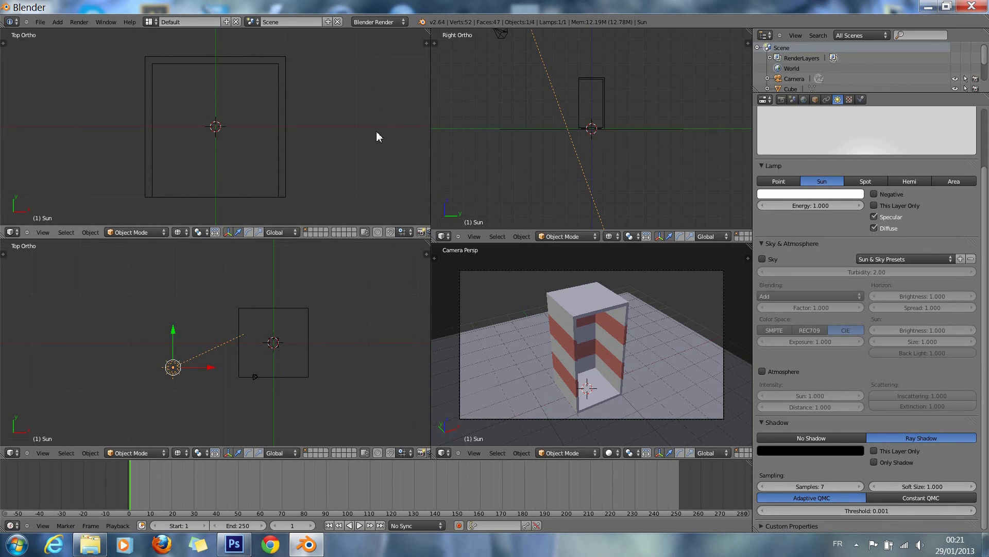
# Step: Look through the available render engines, keep Blender Render and show the World settings
pyautogui.click(390, 23)
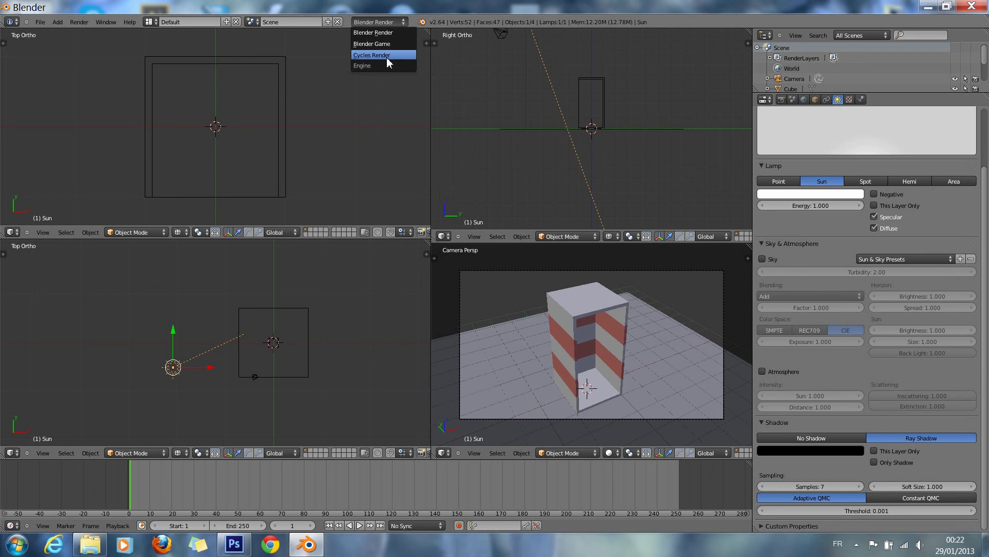
pyautogui.click(391, 33)
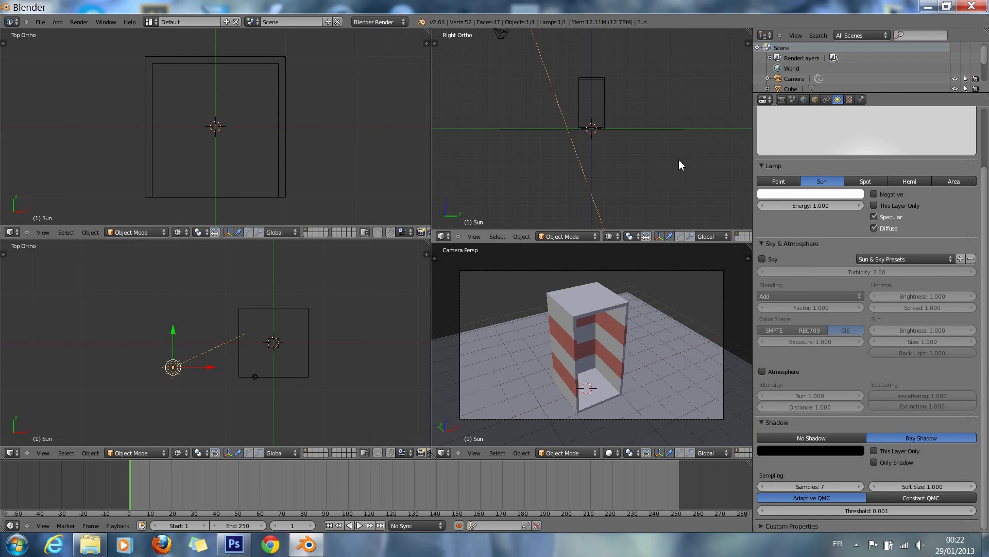
pyautogui.click(804, 98)
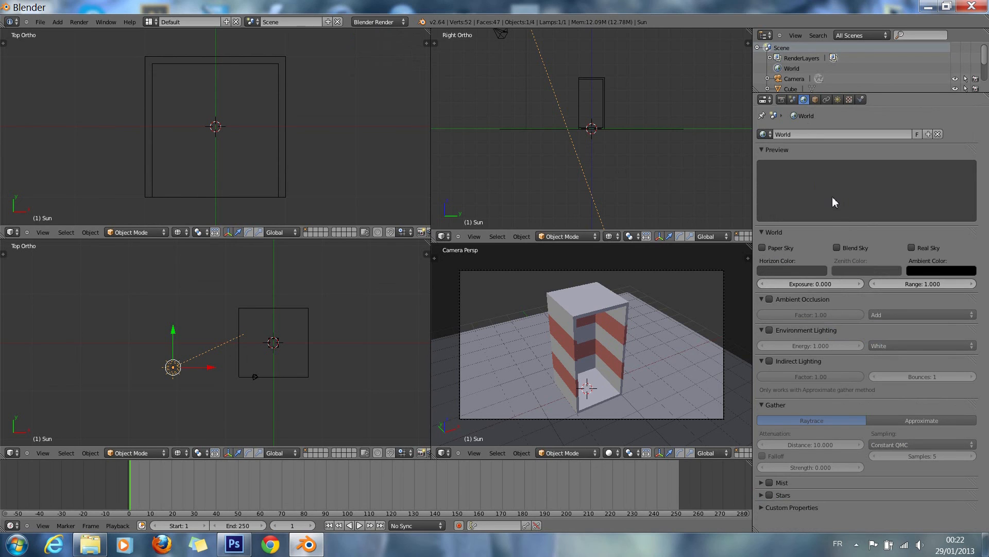
# Step: Set the world's horizon color to a medium blue
pyautogui.click(803, 271)
pyautogui.click(823, 274)
pyautogui.click(809, 143)
pyautogui.click(808, 138)
pyautogui.scroll(8, 820, 150)
pyautogui.click(816, 143)
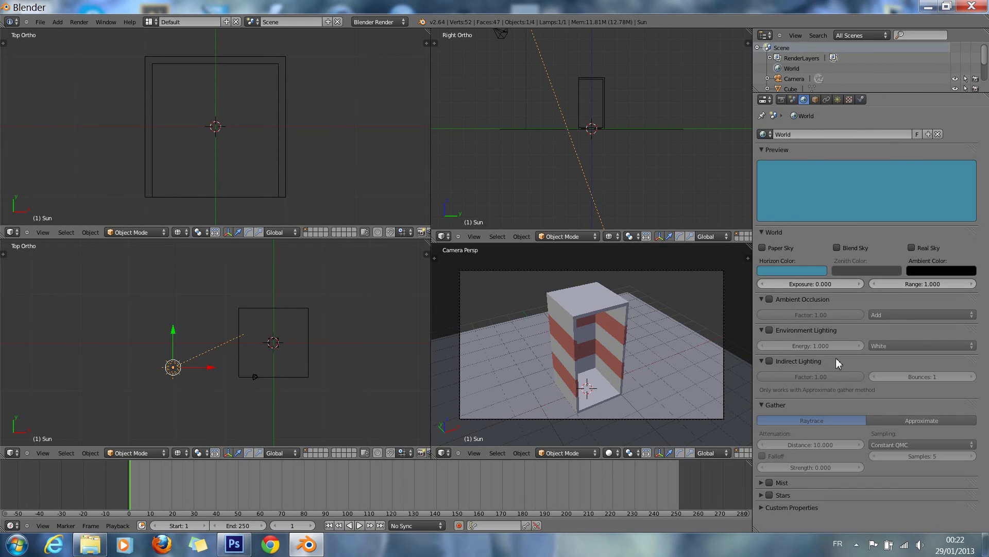
# Step: Turn on Ambient Occlusion for the world with 12 gather samples and render the scene
pyautogui.click(769, 298)
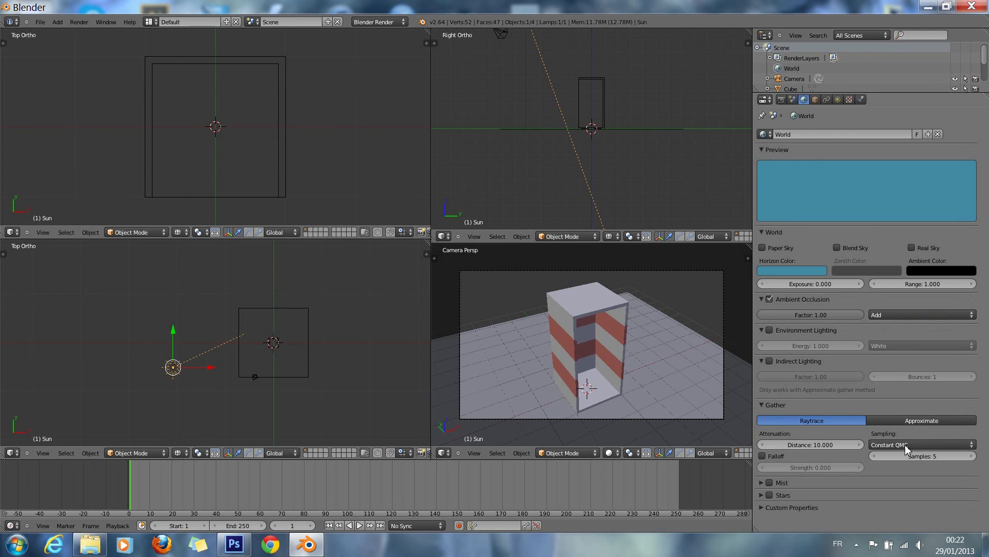
pyautogui.click(973, 457)
pyautogui.click(974, 456)
pyautogui.click(974, 457)
pyautogui.click(974, 457)
pyautogui.click(974, 457)
pyautogui.click(974, 457)
pyautogui.click(974, 457)
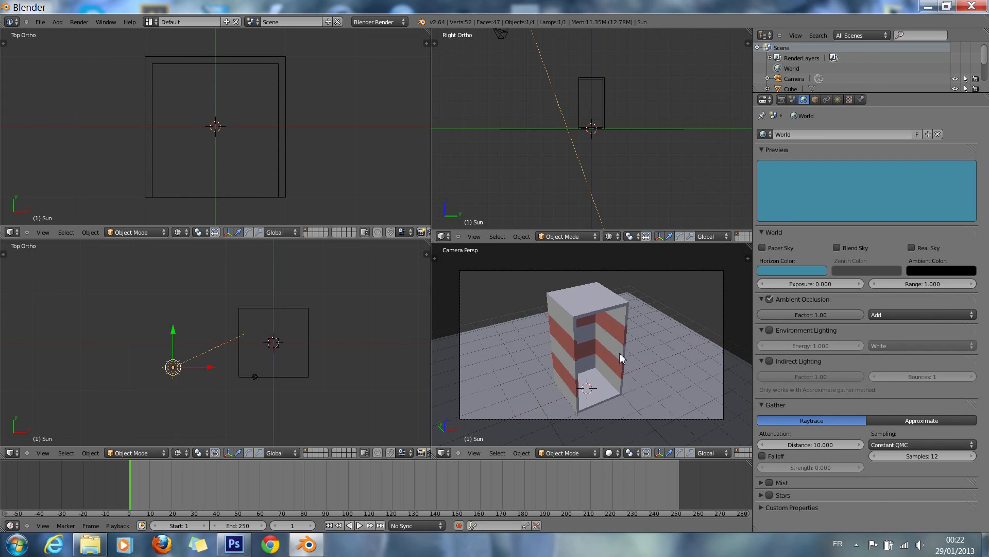
pyautogui.press('F12')
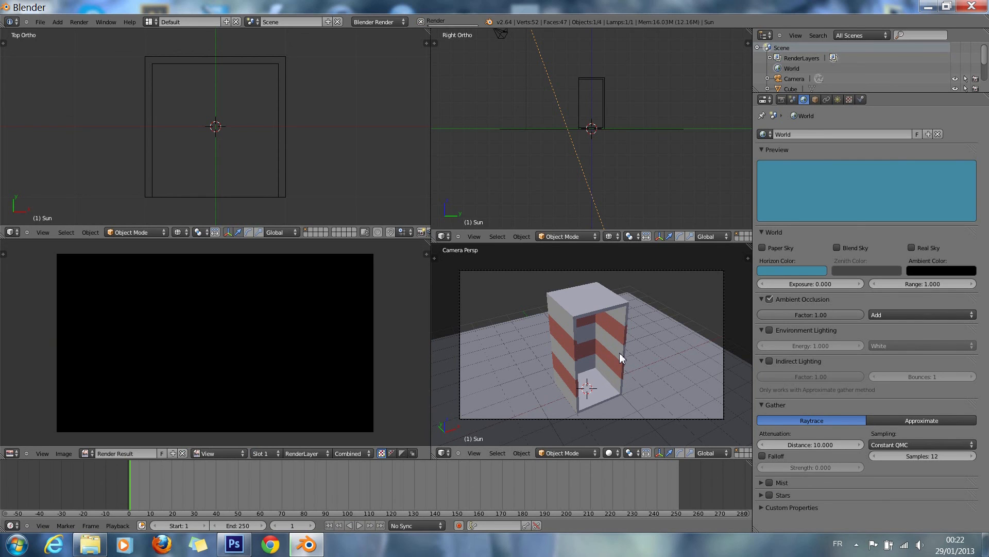
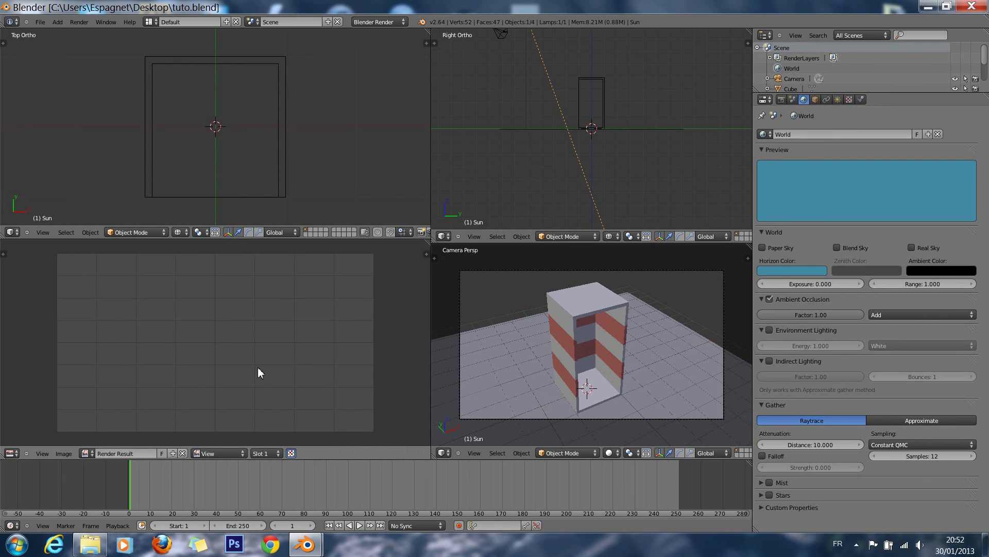
# Step: Switch the render result area back to a 3D view and show the box's lower part close up from the front
pyautogui.hotkey('shift', 'F5')
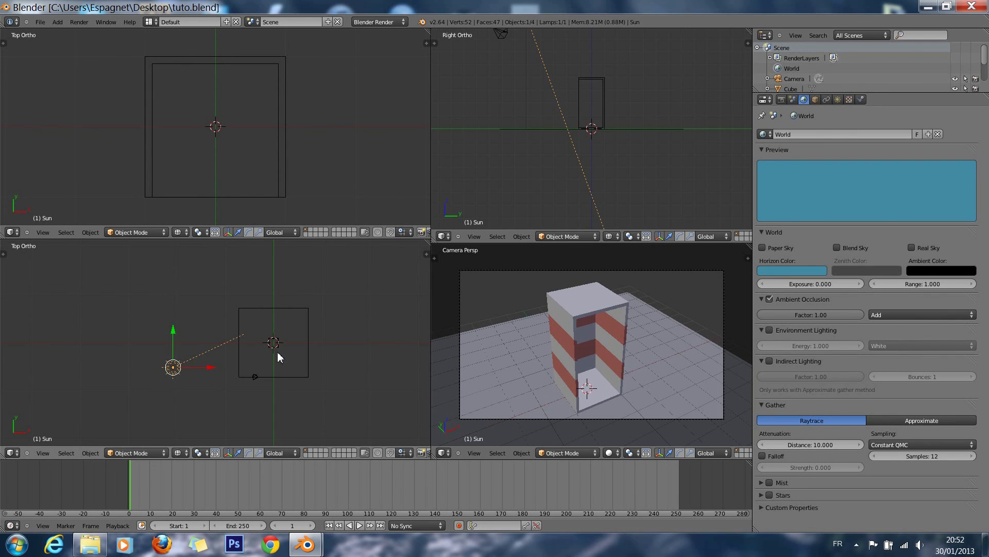
pyautogui.press('KP_1')
pyautogui.scroll(5, 279, 356)
pyautogui.keyDown('ctrl'); pyautogui.scroll(-6, 280, 351); pyautogui.keyUp('ctrl')
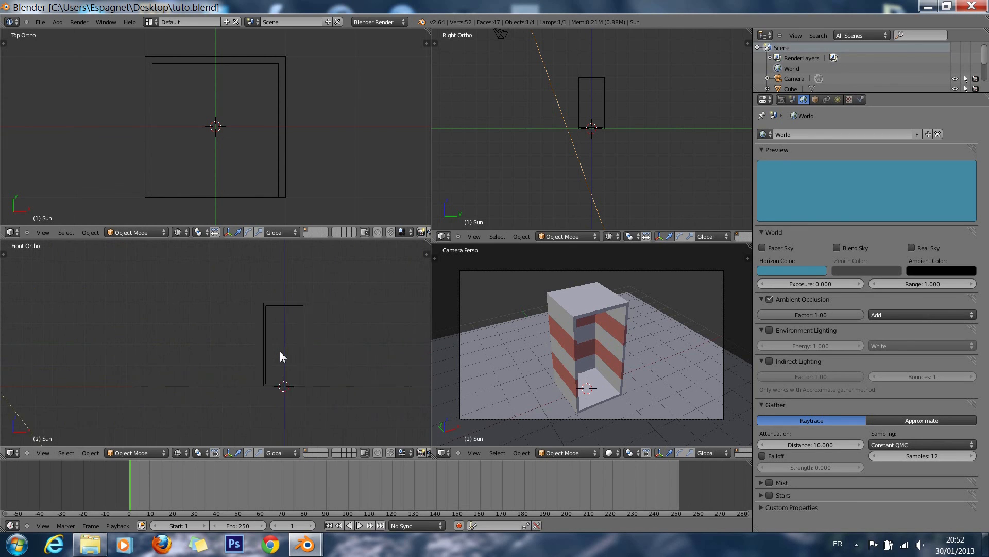
pyautogui.scroll(1, 280, 354)
pyautogui.keyDown('ctrl'); pyautogui.scroll(-3, 278, 349); pyautogui.keyUp('ctrl')
pyautogui.keyDown('ctrl'); pyautogui.scroll(6, 277, 349); pyautogui.keyUp('ctrl')
pyautogui.keyDown('ctrl'); pyautogui.scroll(-1, 277, 348); pyautogui.keyUp('ctrl')
pyautogui.keyDown('shift'); pyautogui.scroll(2, 278, 349); pyautogui.keyUp('shift')
pyautogui.keyDown('shift'); pyautogui.scroll(-4, 279, 348); pyautogui.keyUp('shift')
pyautogui.keyDown('shift'); pyautogui.scroll(1, 278, 348); pyautogui.keyUp('shift')
pyautogui.scroll(3, 278, 348)
pyautogui.keyDown('ctrl'); pyautogui.scroll(-3, 278, 344); pyautogui.keyUp('ctrl')
pyautogui.keyDown('ctrl'); pyautogui.scroll(-3, 277, 343); pyautogui.keyUp('ctrl')
pyautogui.scroll(1, 277, 349)
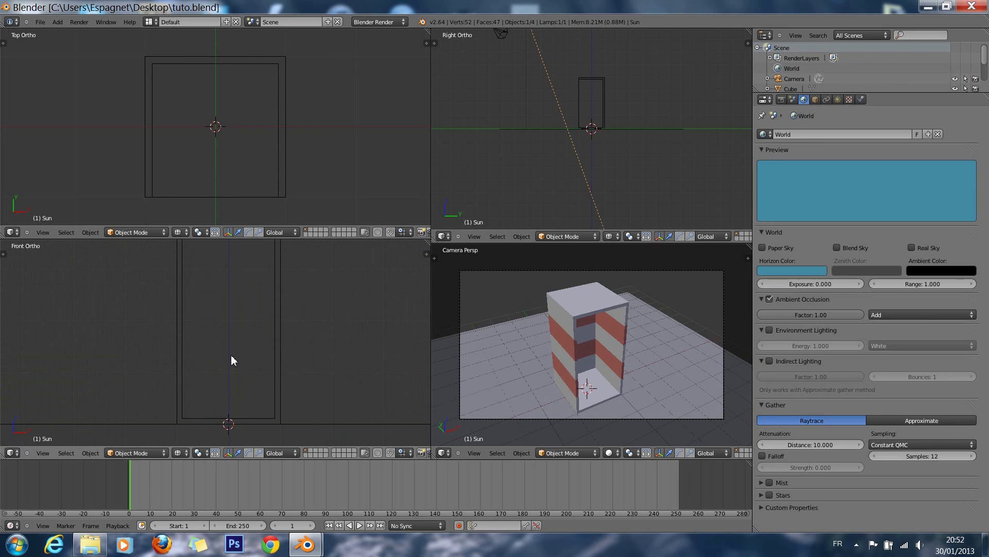
pyautogui.scroll(3, 231, 355)
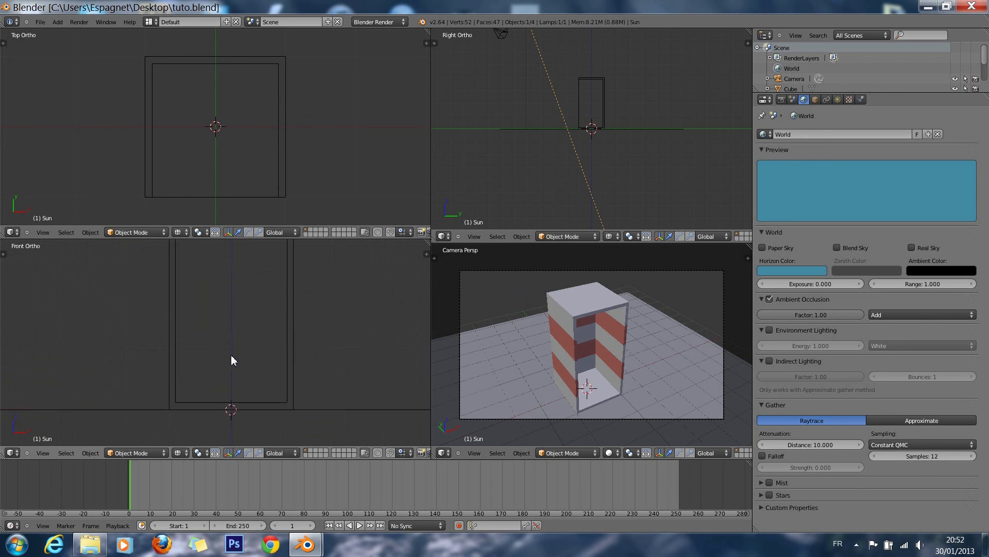
pyautogui.scroll(-2, 231, 354)
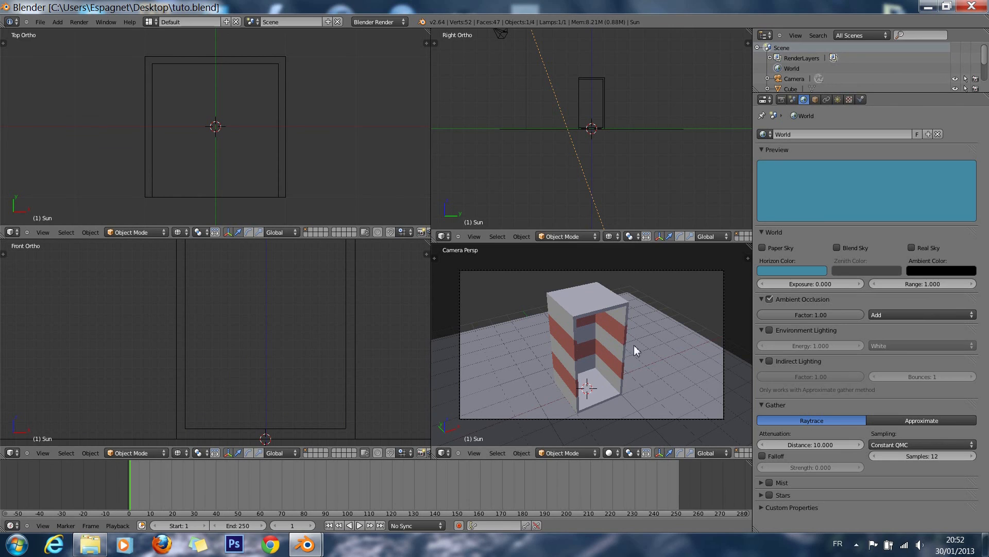
pyautogui.keyDown('shift'); pyautogui.scroll(-3, 236, 362); pyautogui.keyUp('shift')
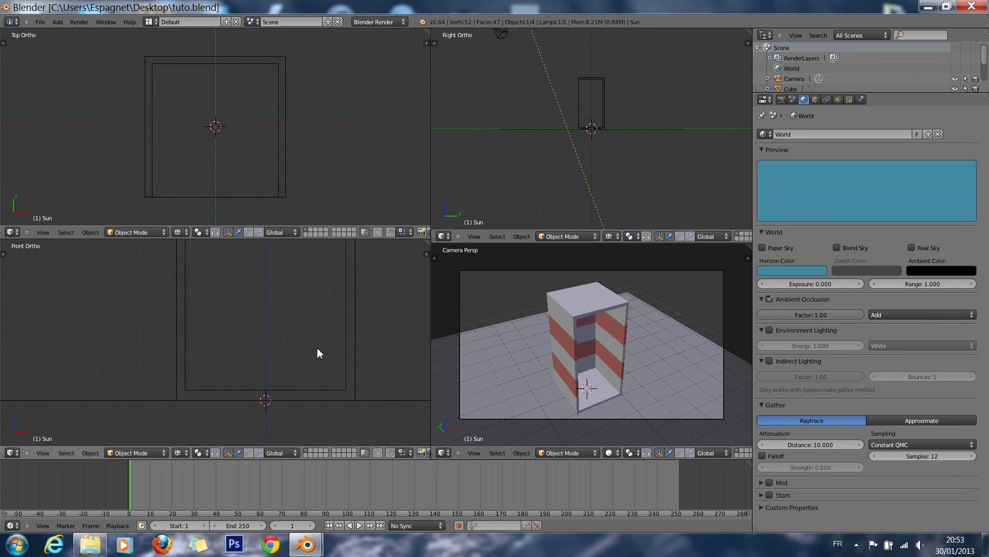
# Step: Put the striped box into Edit Mode and add a new cube to its mesh at the box's base
pyautogui.rightClick(344, 353)
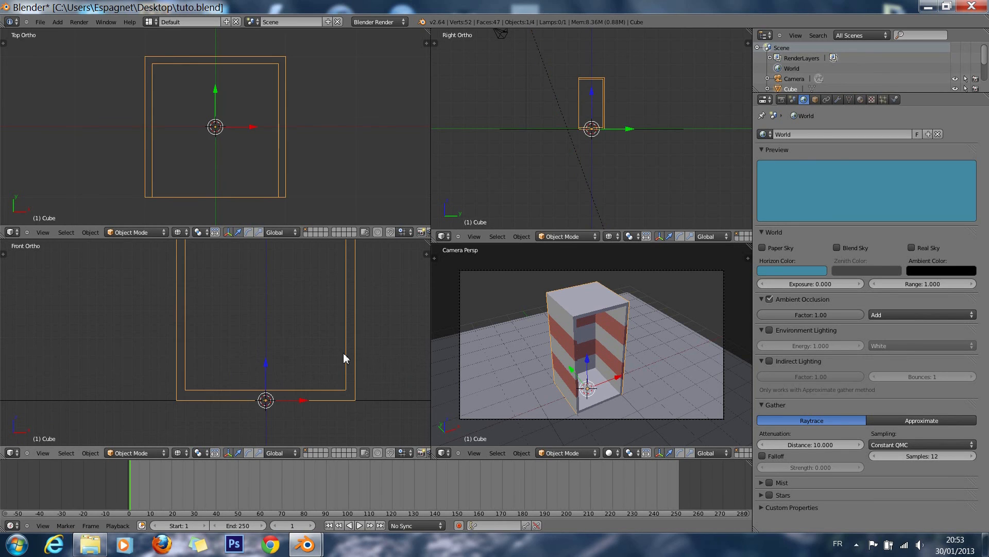
pyautogui.press('Tab')
pyautogui.keyDown('shift'); pyautogui.scroll(3, 324, 381); pyautogui.keyUp('shift')
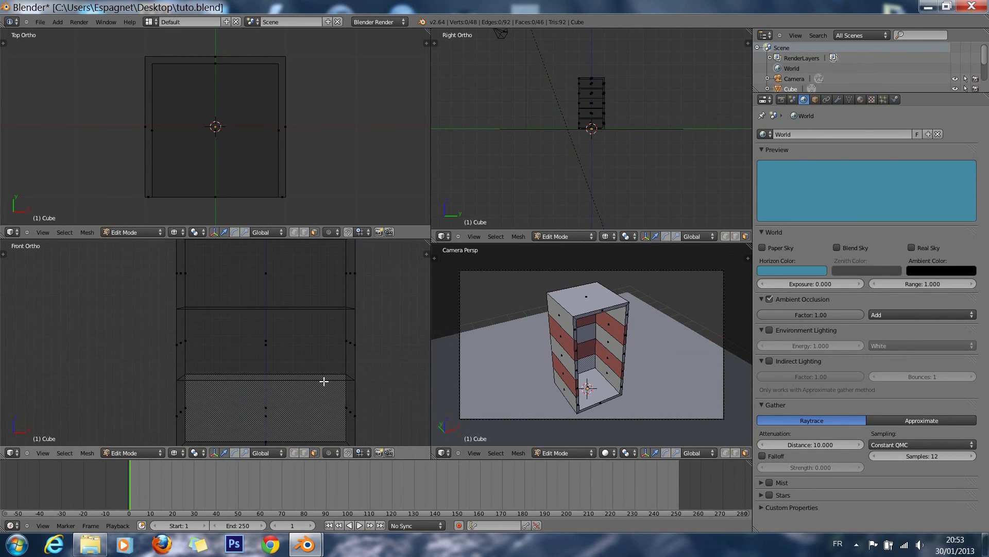
pyautogui.hotkey('shift', 'a')
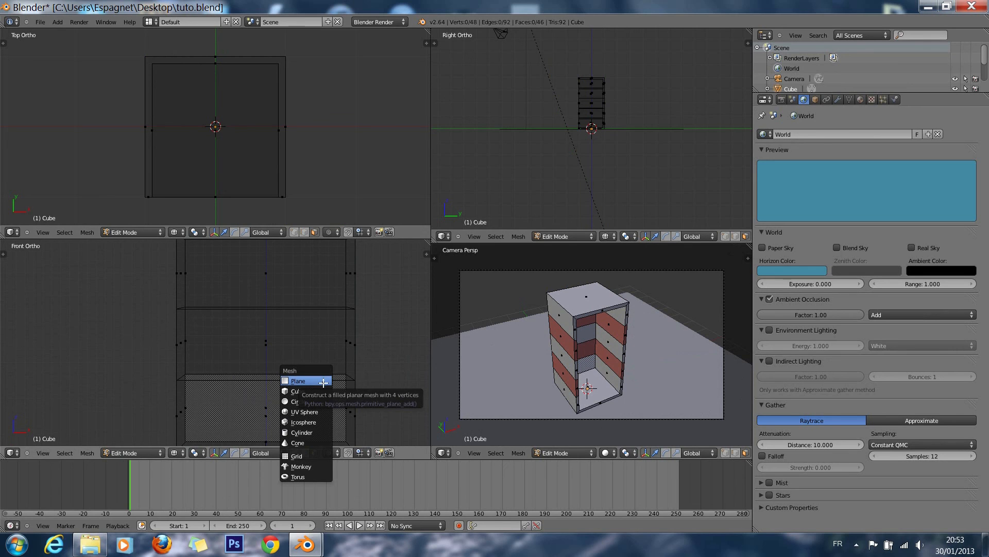
pyautogui.click(318, 392)
pyautogui.scroll(-1, 320, 394)
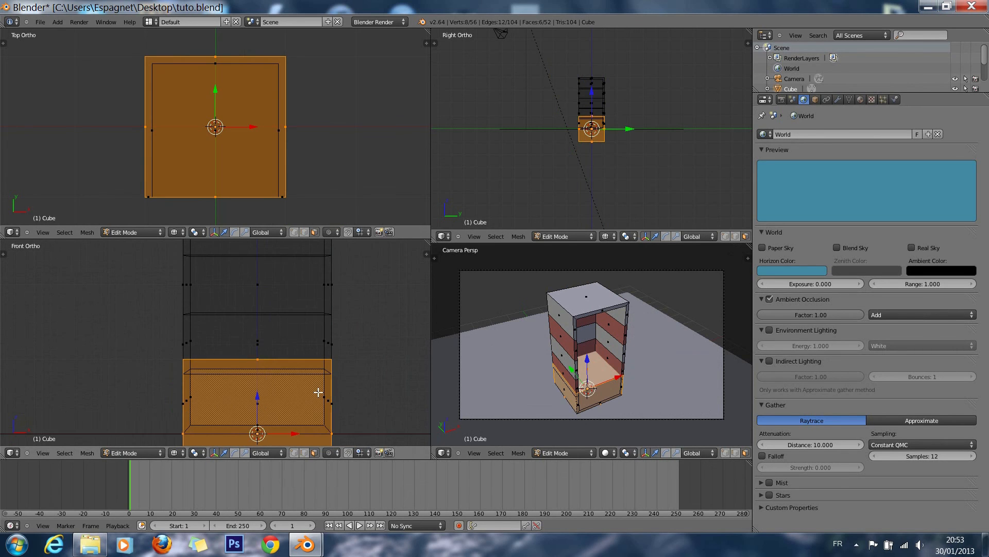
pyautogui.keyDown('shift'); pyautogui.scroll(-4, 320, 394); pyautogui.keyUp('shift')
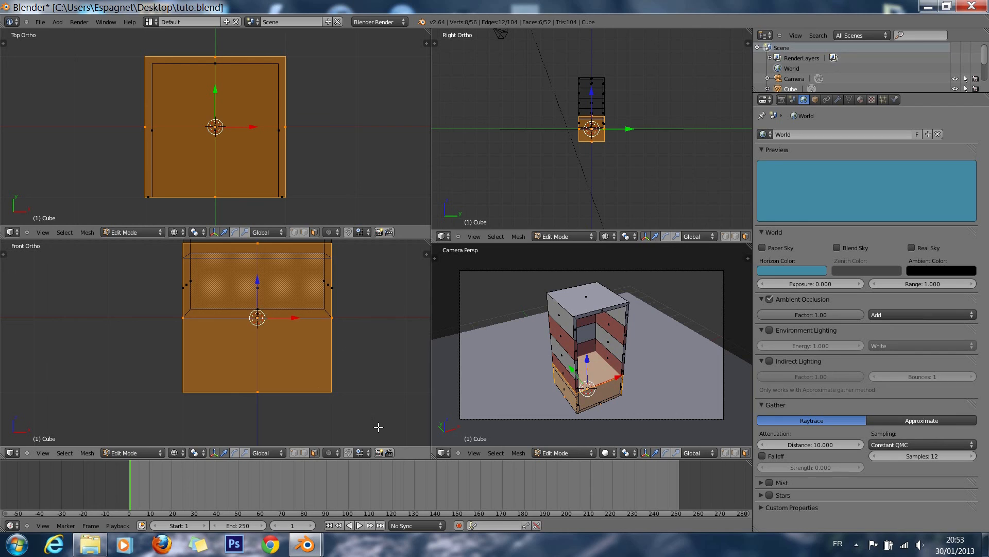
# Step: Flatten the new cube along Z into a thin slab about one tenth of its height
pyautogui.press('s')
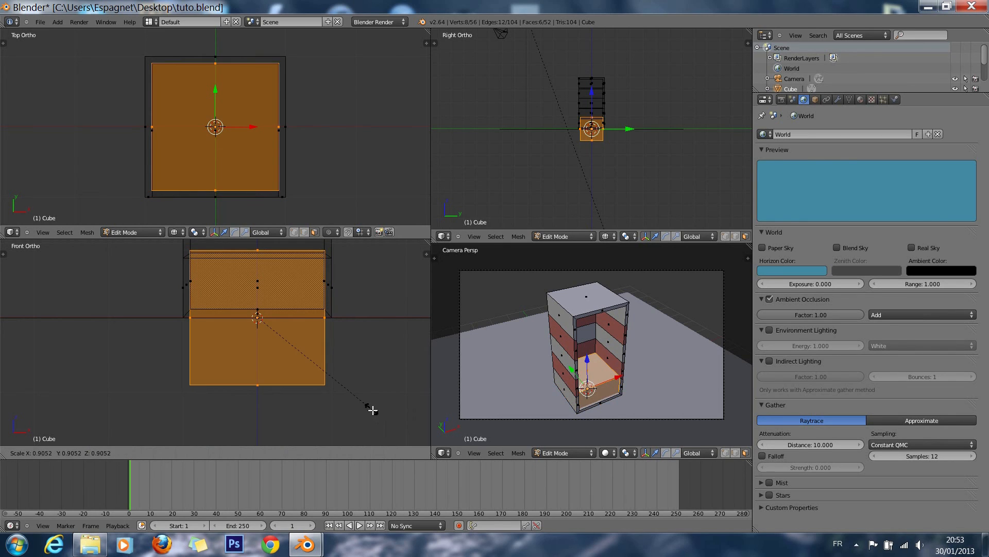
pyautogui.press('z')
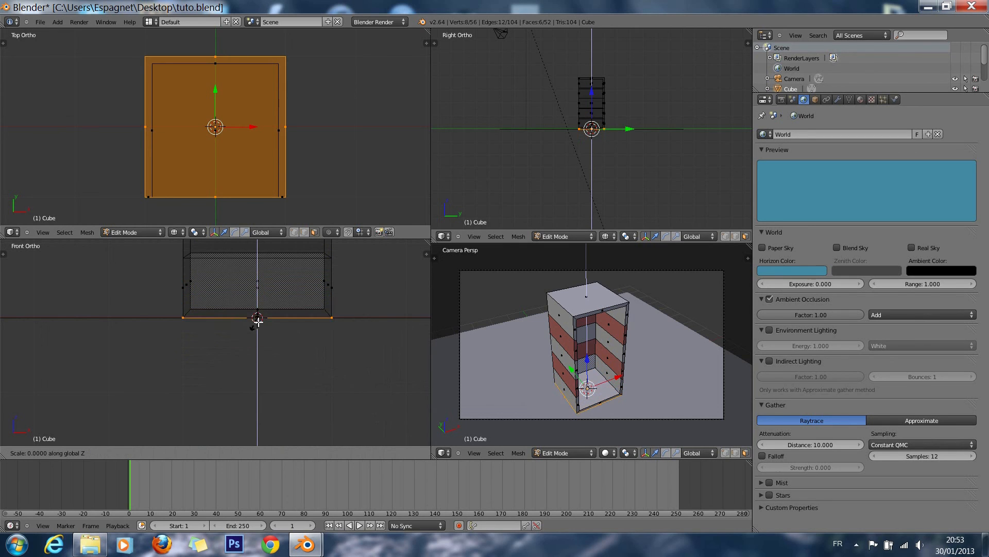
pyautogui.click(263, 336)
pyautogui.scroll(2, 275, 342)
pyautogui.scroll(5, 281, 344)
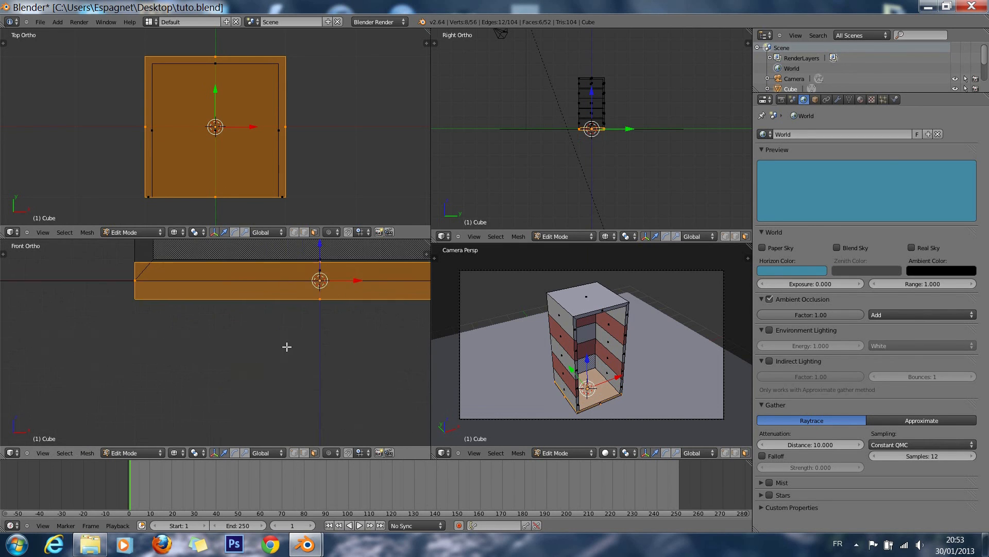
pyautogui.keyDown('shift'); pyautogui.scroll(2, 333, 342); pyautogui.keyUp('shift')
pyautogui.keyDown('ctrl'); pyautogui.scroll(7, 339, 352); pyautogui.keyUp('ctrl')
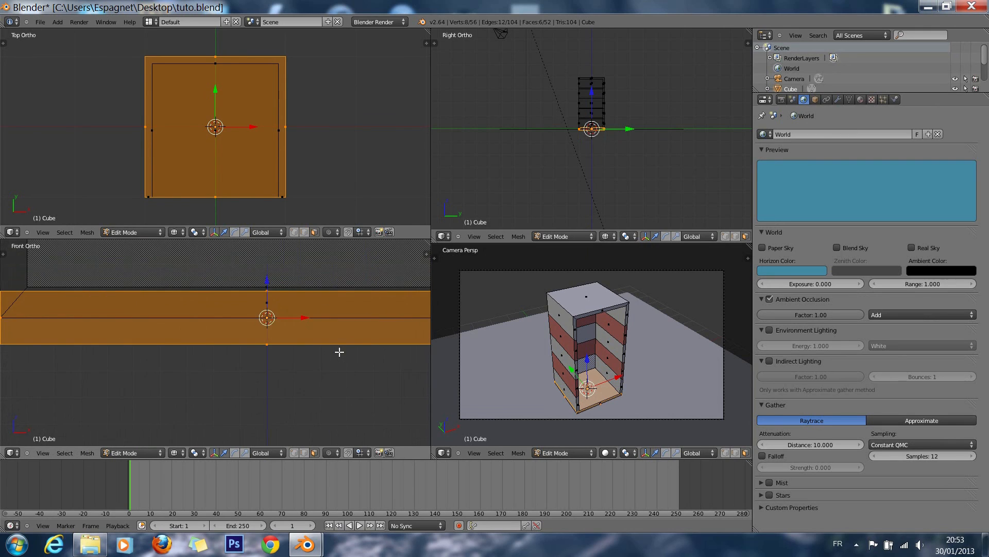
pyautogui.keyDown('ctrl'); pyautogui.scroll(-4, 339, 351); pyautogui.keyUp('ctrl')
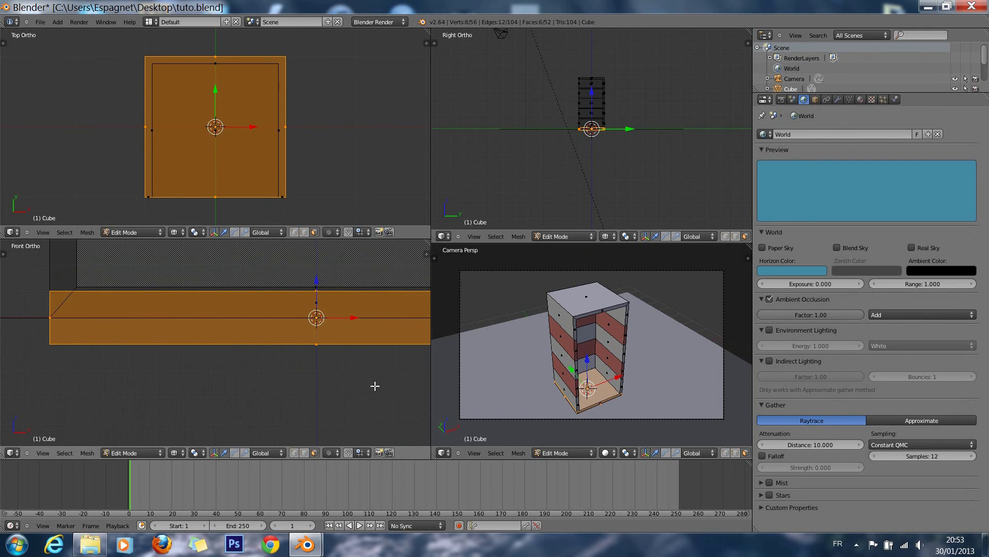
# Step: Move the slab up 0.1 along Z so its underside sits level with the bottom of the box
pyautogui.press('g')
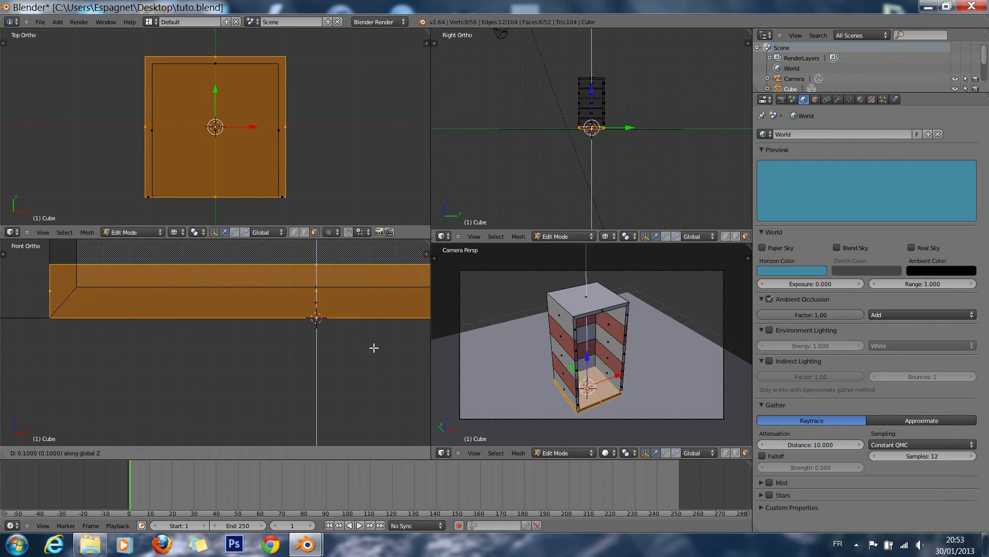
pyautogui.click(376, 336)
pyautogui.scroll(1, 374, 348)
pyautogui.press('s')
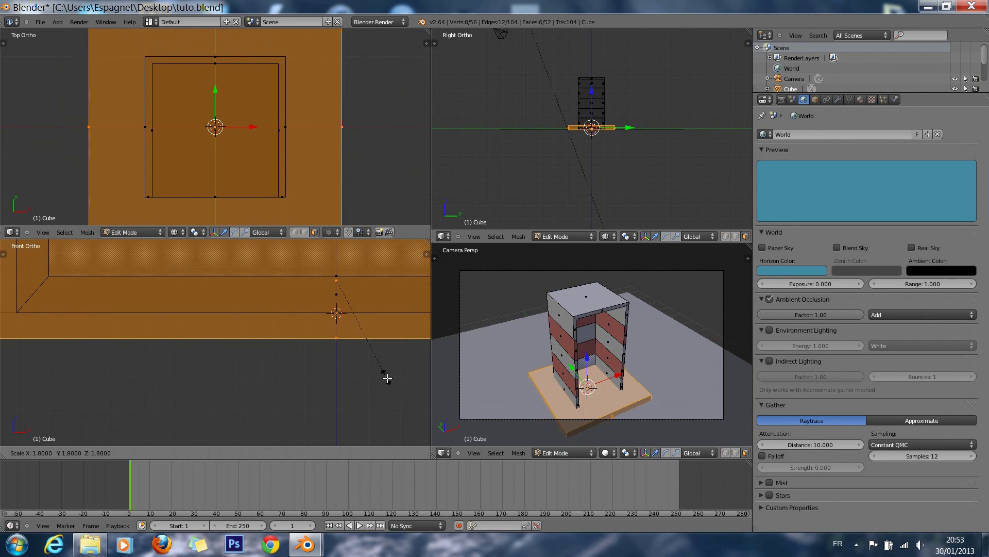
pyautogui.rightClick(394, 387)
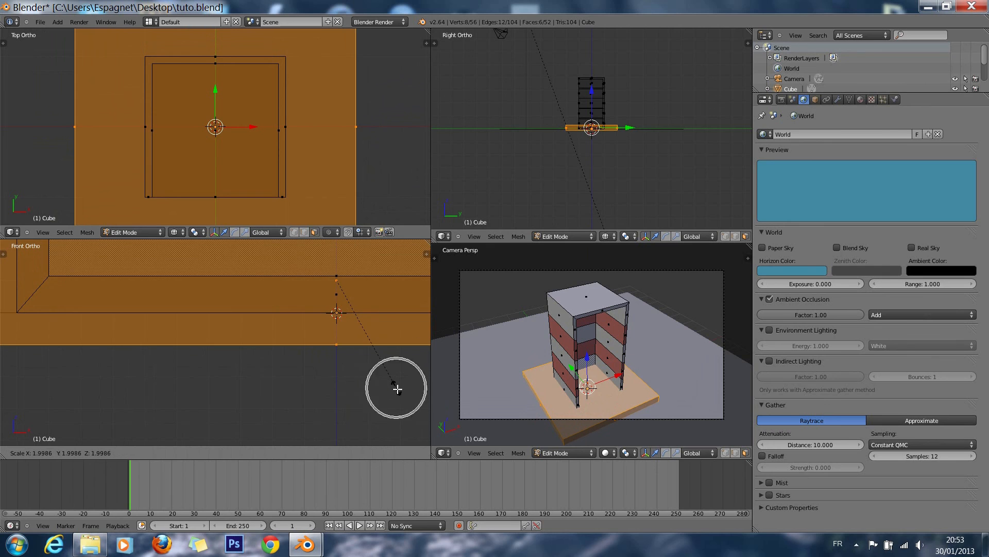
pyautogui.scroll(-3, 393, 387)
pyautogui.press('s')
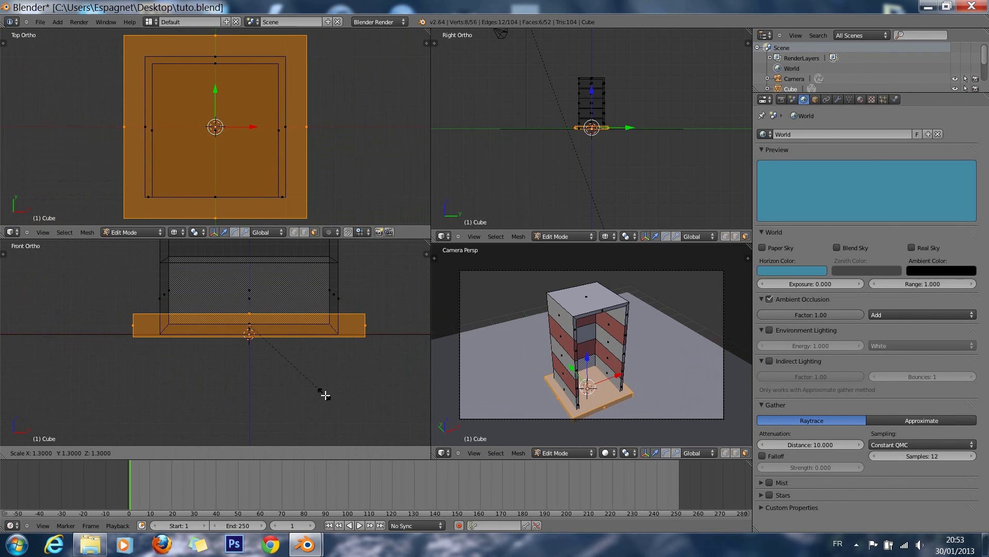
pyautogui.click(183, 368)
# Step: Scale the slab to 0.4 along Z to make it thinner
pyautogui.scroll(6, 247, 373)
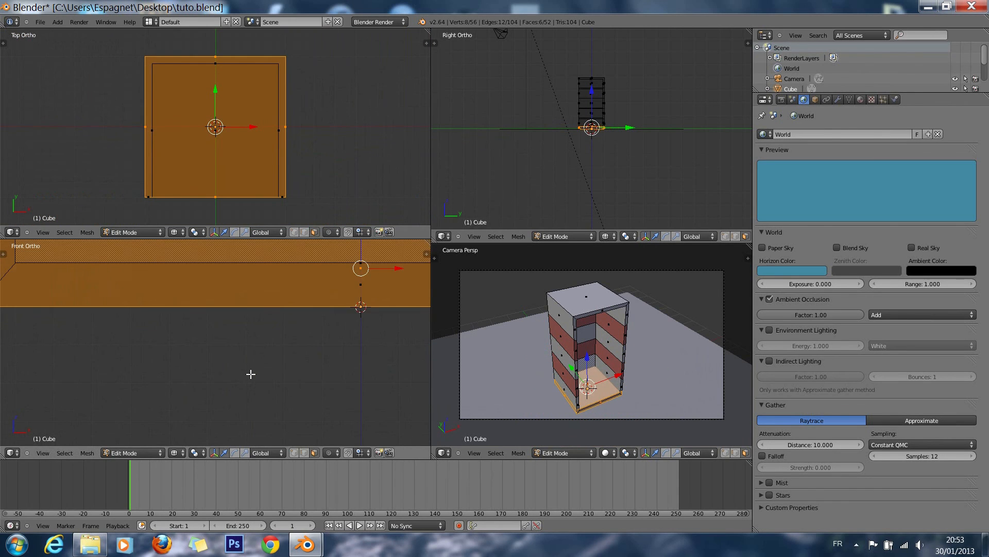
pyautogui.keyDown('ctrl'); pyautogui.scroll(10, 330, 359); pyautogui.keyUp('ctrl')
pyautogui.keyDown('shift'); pyautogui.scroll(3, 330, 358); pyautogui.keyUp('shift')
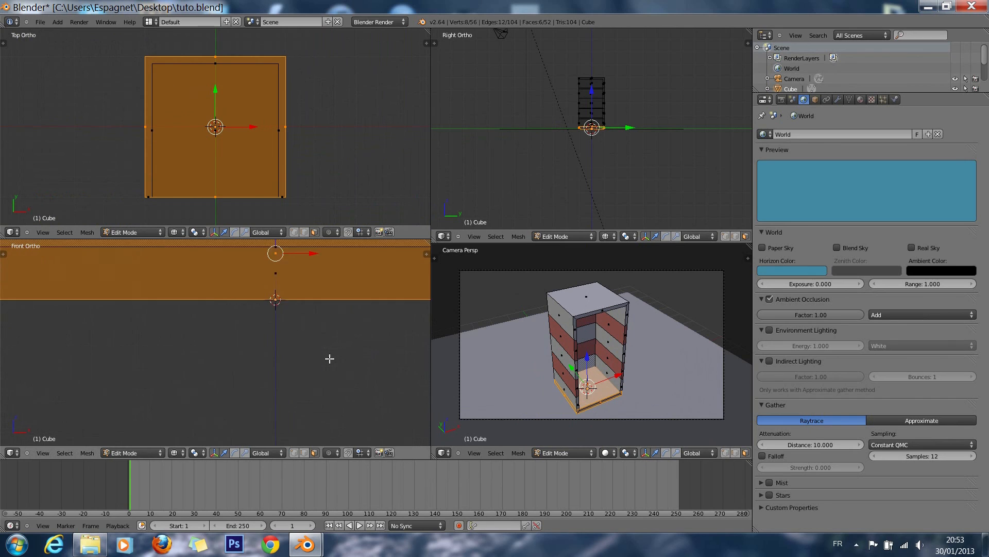
pyautogui.scroll(-4, 329, 358)
pyautogui.keyDown('shift'); pyautogui.scroll(2, 287, 373); pyautogui.keyUp('shift')
pyautogui.scroll(5, 287, 373)
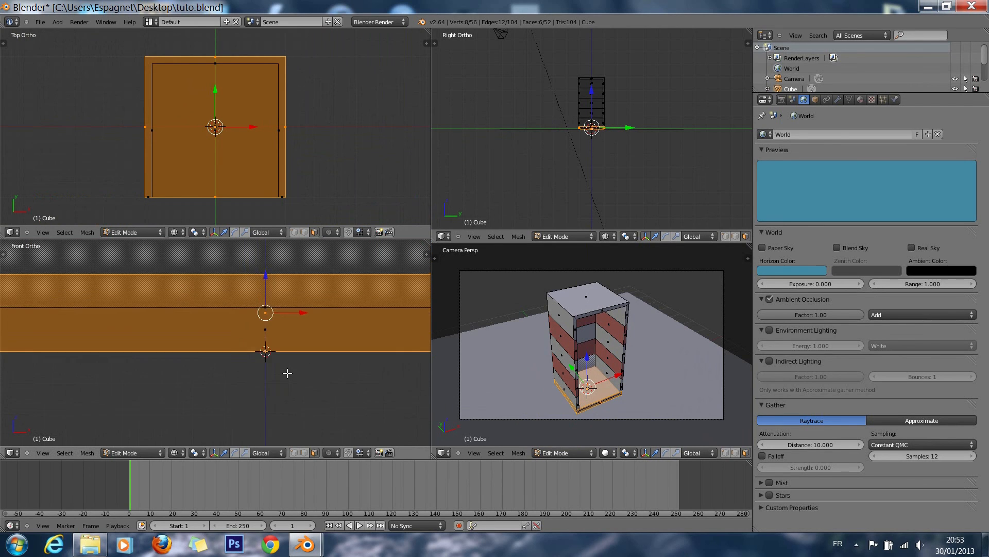
pyautogui.press('s')
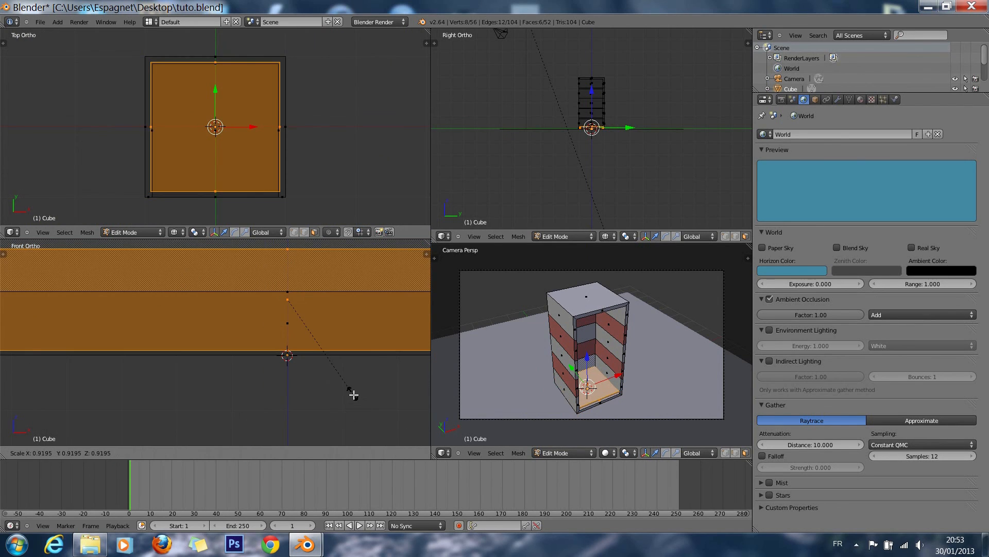
pyautogui.press('z')
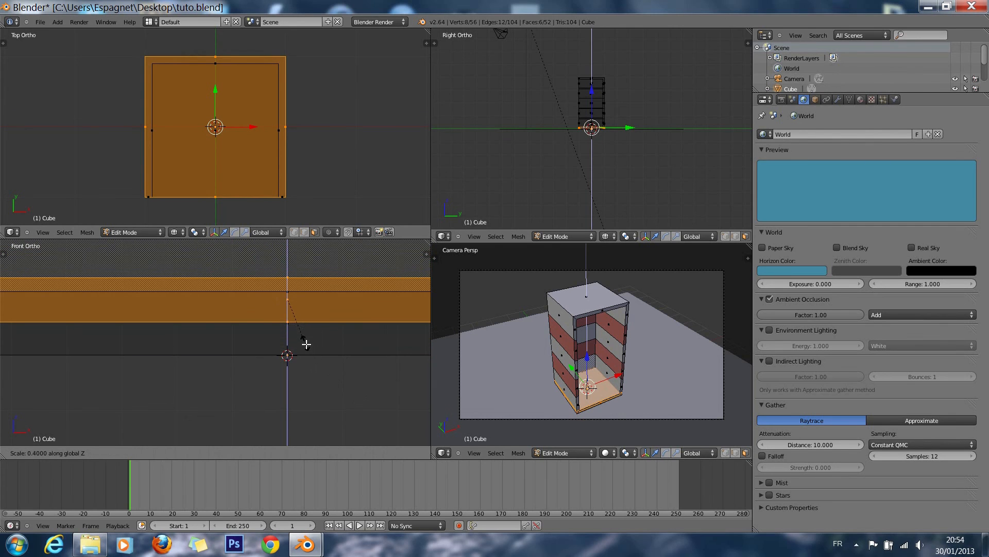
pyautogui.click(306, 344)
pyautogui.scroll(-5, 307, 344)
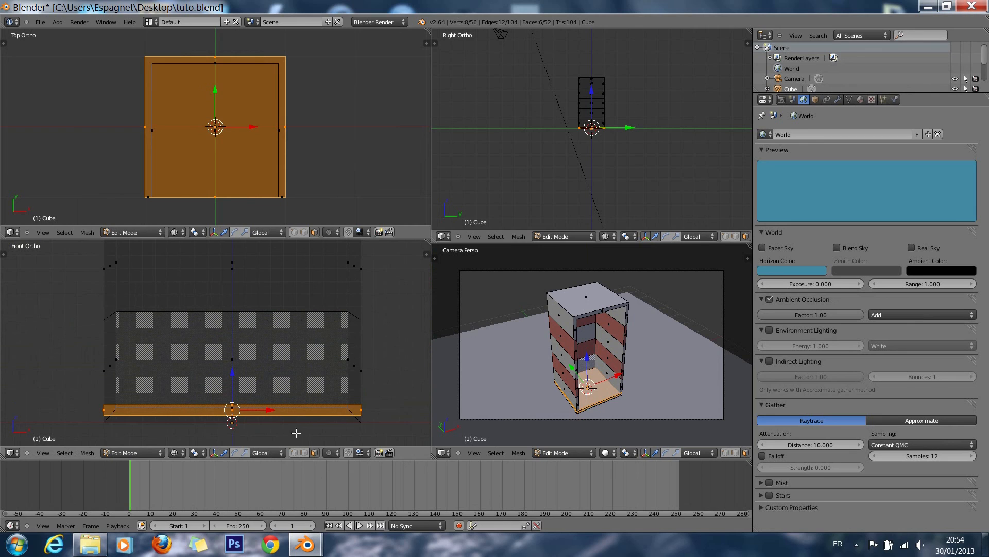
# Step: Scale the slab to 0.9 along X and 0.9 along Y so it fits between the box's inner walls
pyautogui.scroll(2, 300, 150)
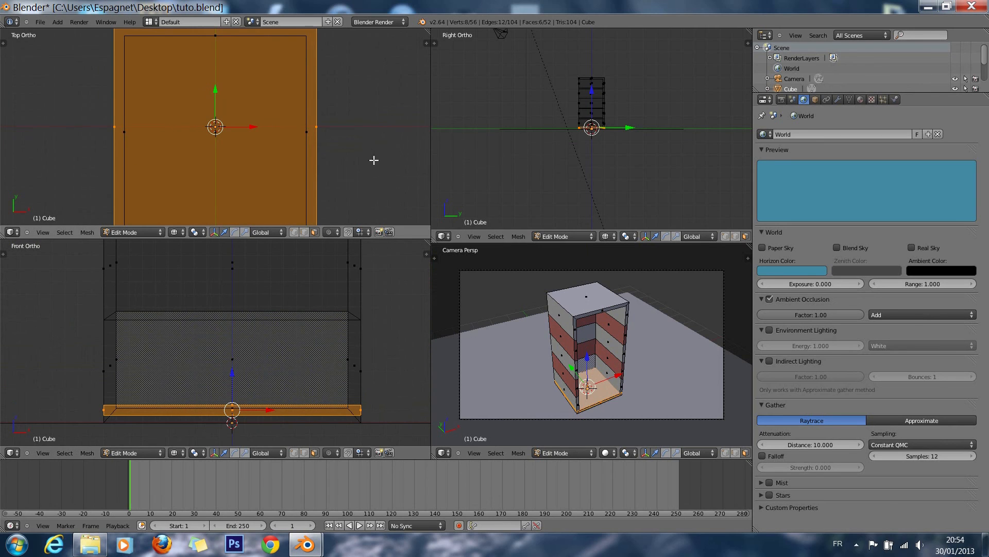
pyautogui.press('s')
pyautogui.press('x')
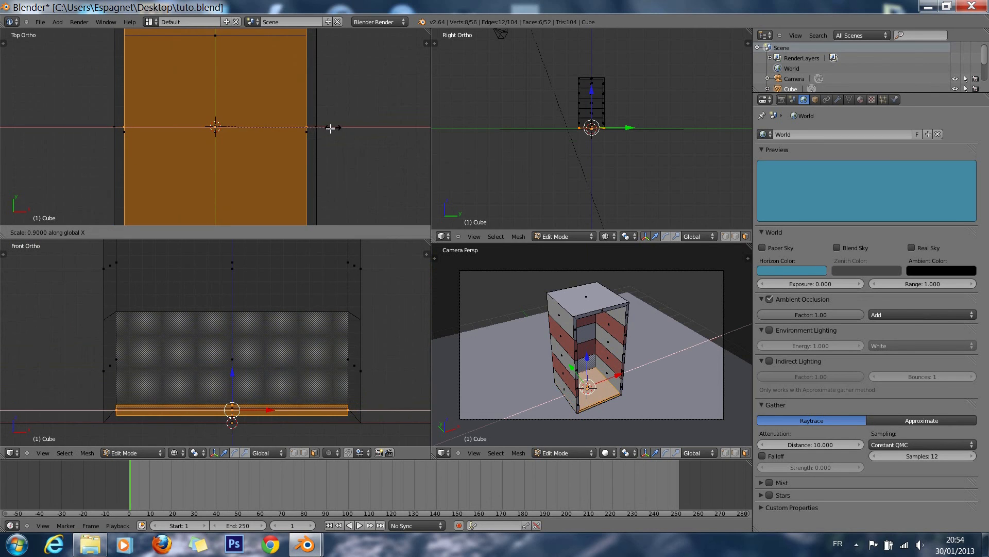
pyautogui.press('Escape')
pyautogui.scroll(-2, 376, 177)
pyautogui.press('s')
pyautogui.press('y')
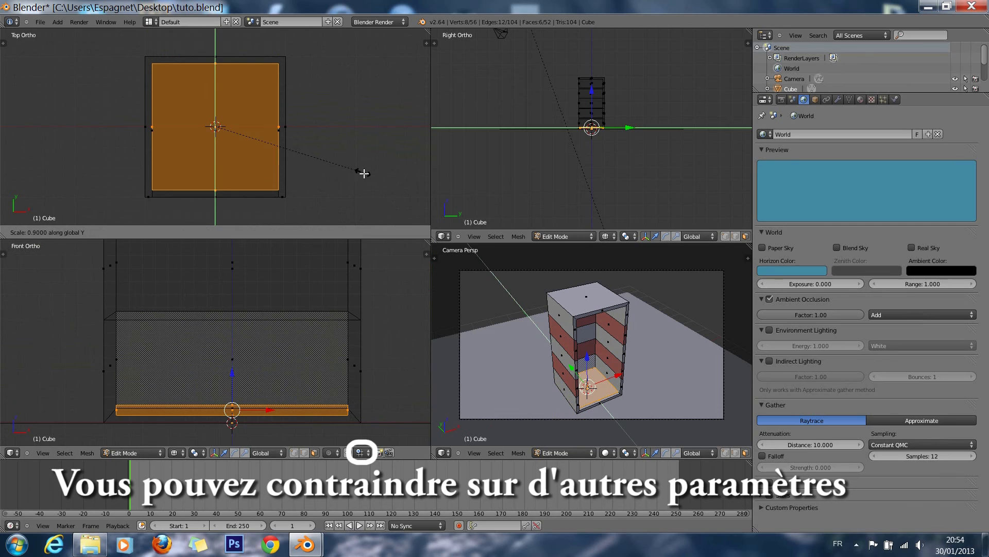
pyautogui.click(365, 173)
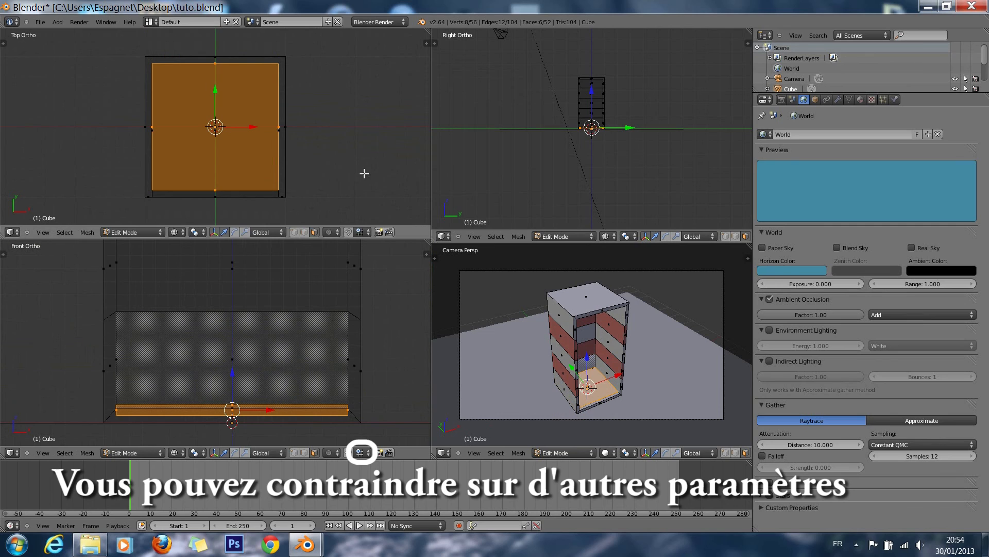
# Step: Move the slab's front face outward along Y until it is flush with the front of the box
pyautogui.rightClick(217, 192)
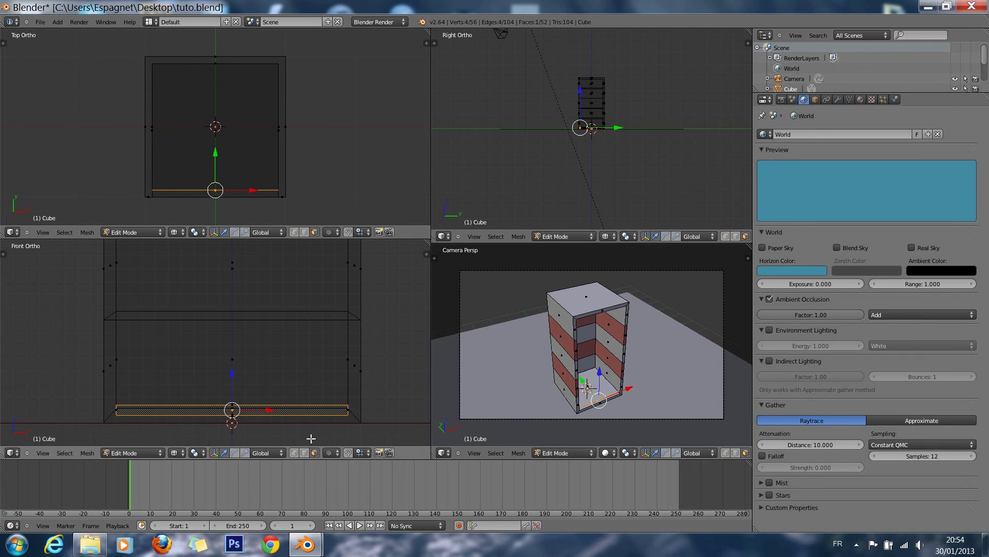
pyautogui.moveTo(215, 159); pyautogui.dragTo(223, 167)
pyautogui.click(226, 163)
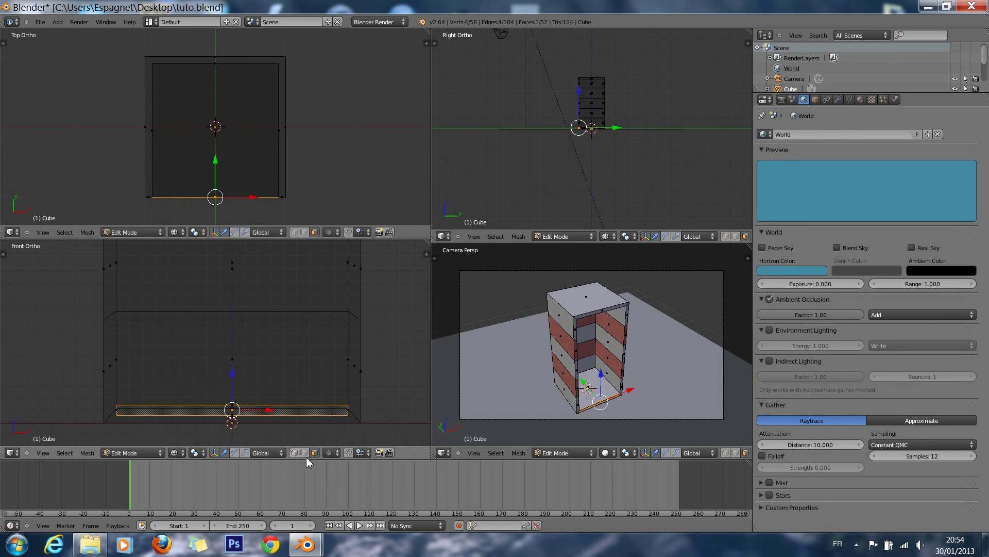
pyautogui.scroll(1, 247, 193)
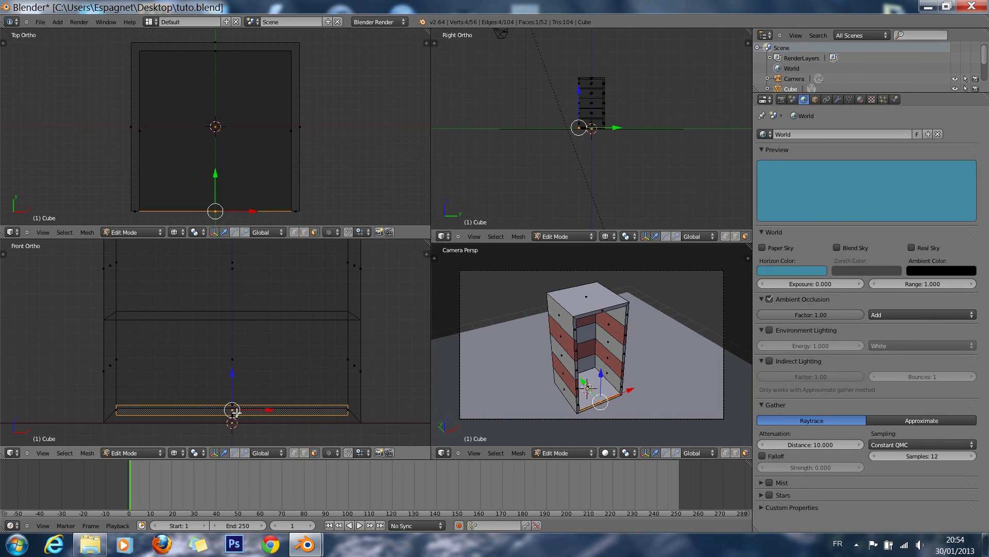
# Step: Select the whole slab and raise it along Z inside the box to a height of about 1.0
pyautogui.press('l')
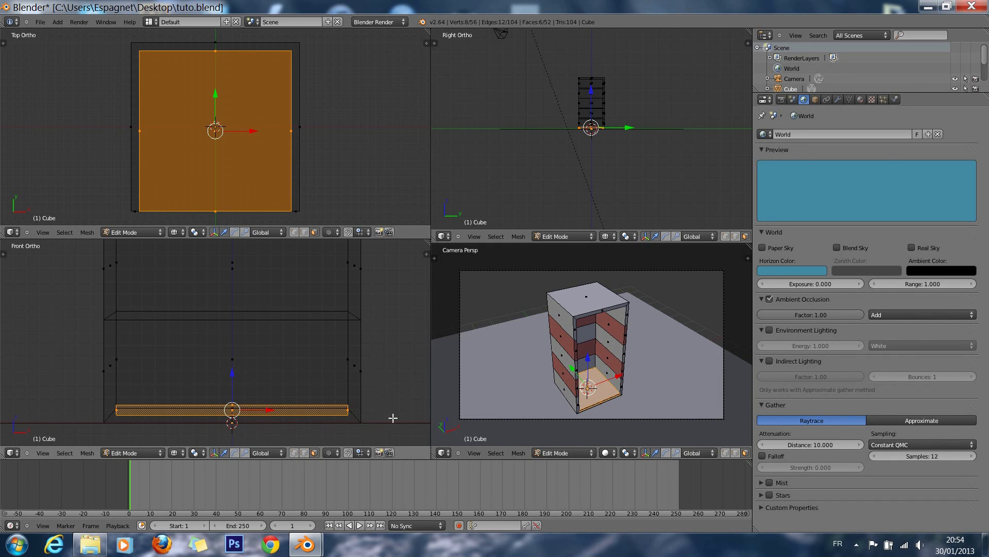
pyautogui.press('g')
pyautogui.press('z')
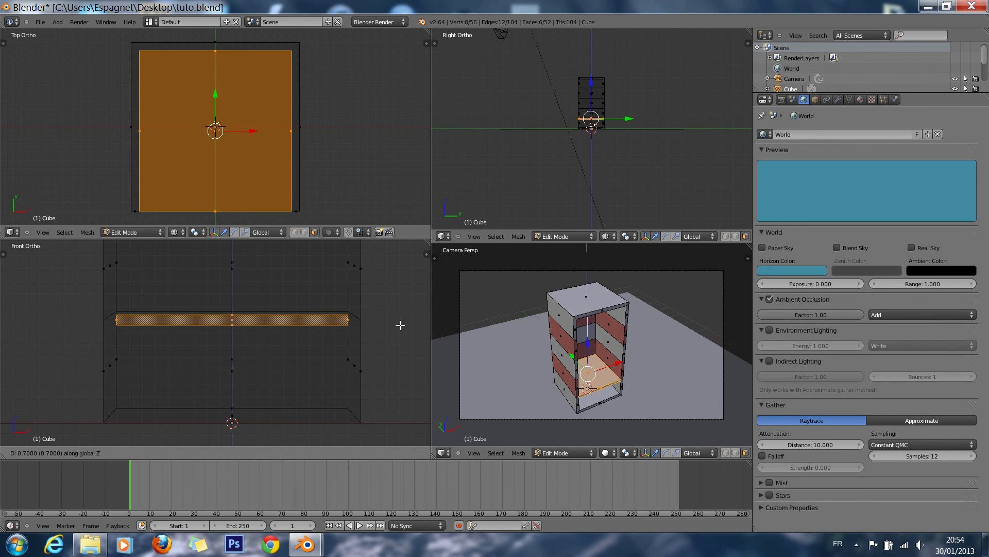
pyautogui.click(407, 298)
# Step: Examine how the raised slab sits inside the box in the front and camera views
pyautogui.scroll(-2, 348, 351)
pyautogui.keyDown('shift'); pyautogui.scroll(9, 330, 350); pyautogui.keyUp('shift')
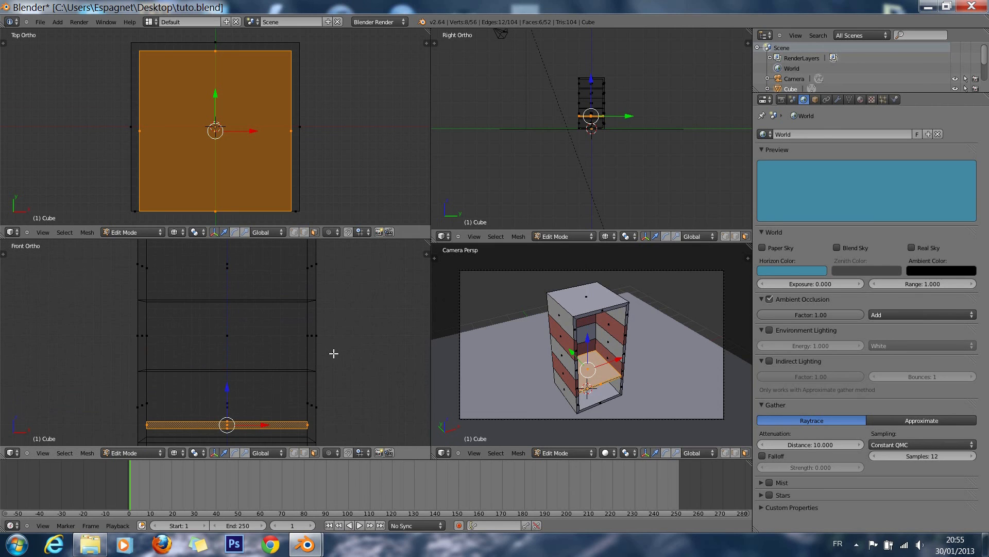
pyautogui.scroll(-6, 334, 353)
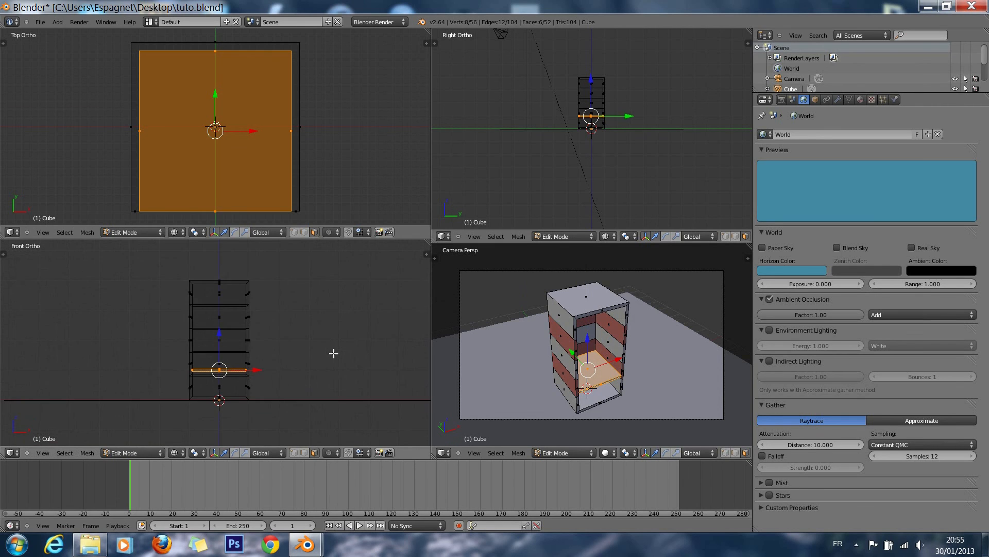
pyautogui.keyDown('ctrl'); pyautogui.scroll(-3, 334, 353); pyautogui.keyUp('ctrl')
pyautogui.keyDown('ctrl'); pyautogui.scroll(4, 333, 353); pyautogui.keyUp('ctrl')
pyautogui.keyDown('shift'); pyautogui.scroll(-5, 313, 374); pyautogui.keyUp('shift')
pyautogui.scroll(5, 246, 333)
pyautogui.keyDown('shift'); pyautogui.scroll(5, 245, 333); pyautogui.keyUp('shift')
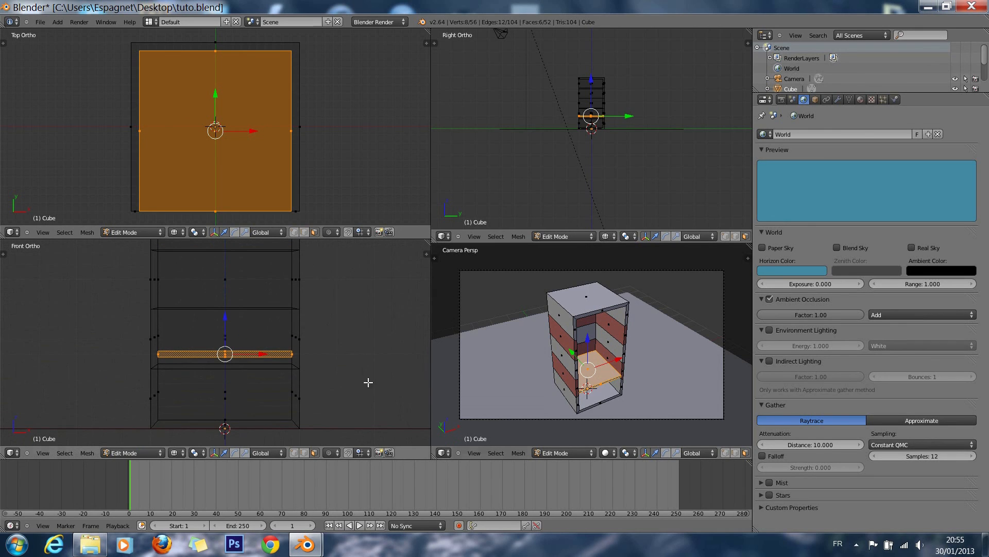
pyautogui.scroll(5, 620, 384)
pyautogui.scroll(-3, 610, 331)
pyautogui.scroll(4, 603, 345)
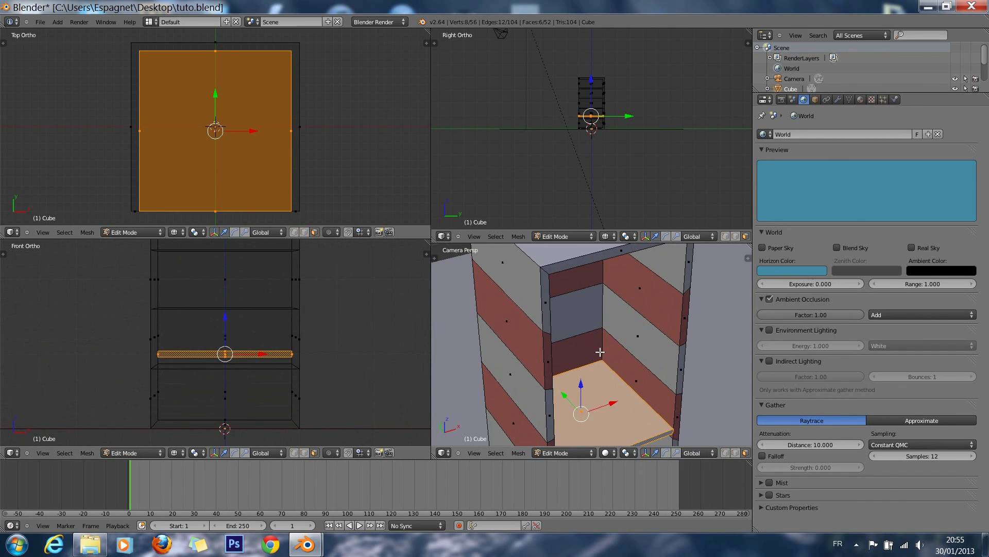
pyautogui.scroll(-4, 600, 352)
pyautogui.scroll(4, 601, 352)
pyautogui.scroll(-4, 600, 352)
pyautogui.scroll(4, 600, 352)
pyautogui.scroll(-4, 601, 352)
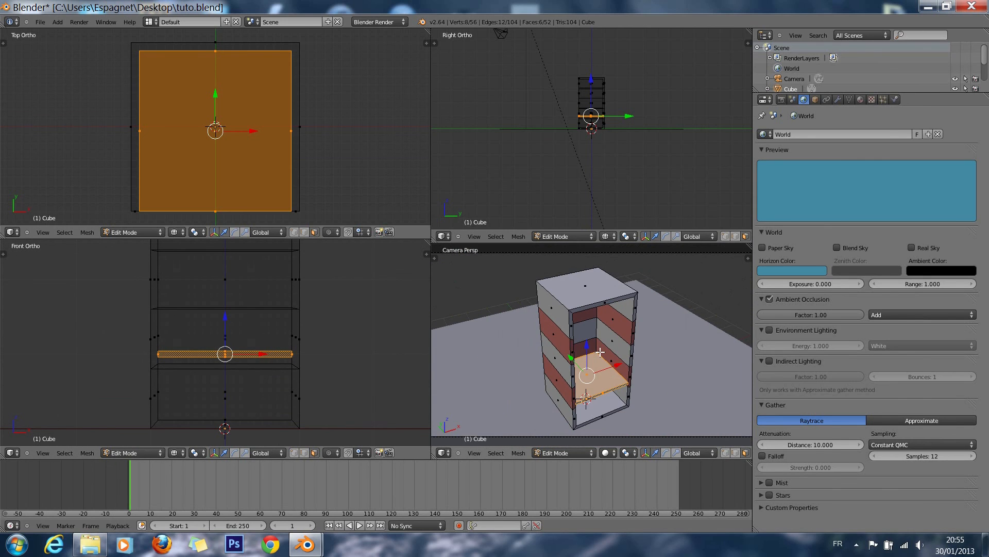
pyautogui.scroll(4, 600, 352)
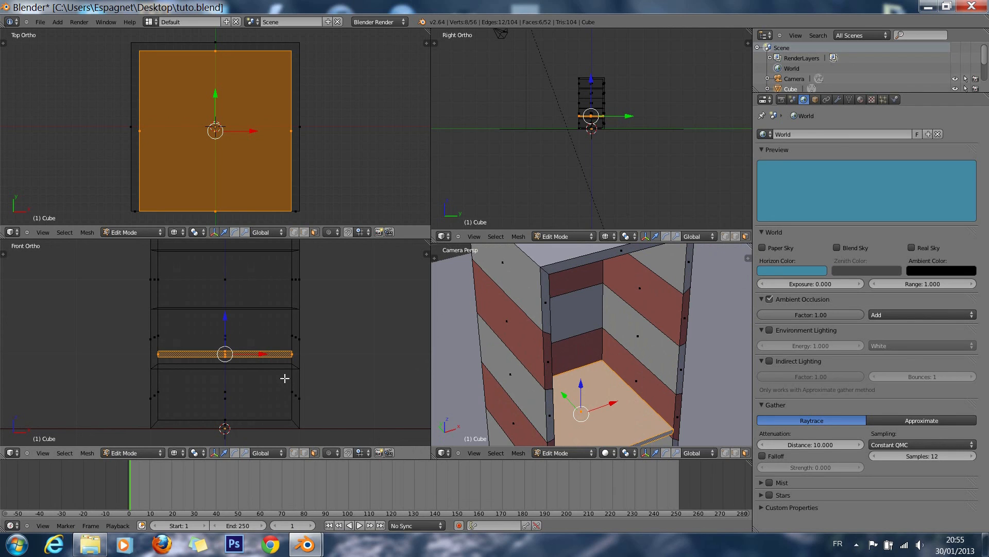
# Step: Separate the selected slab from the box into its own mesh object and enter Edit Mode on it
pyautogui.press('p')
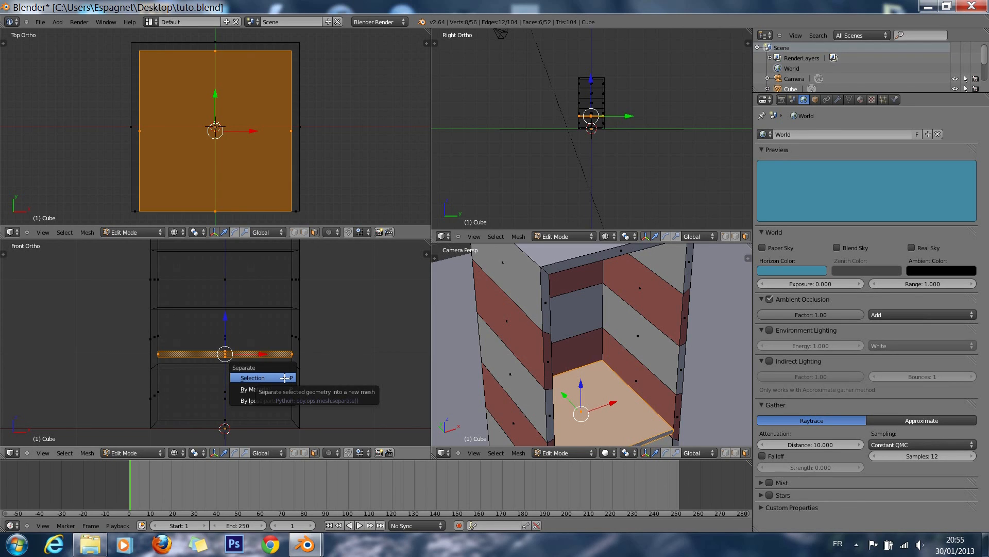
pyautogui.click(285, 378)
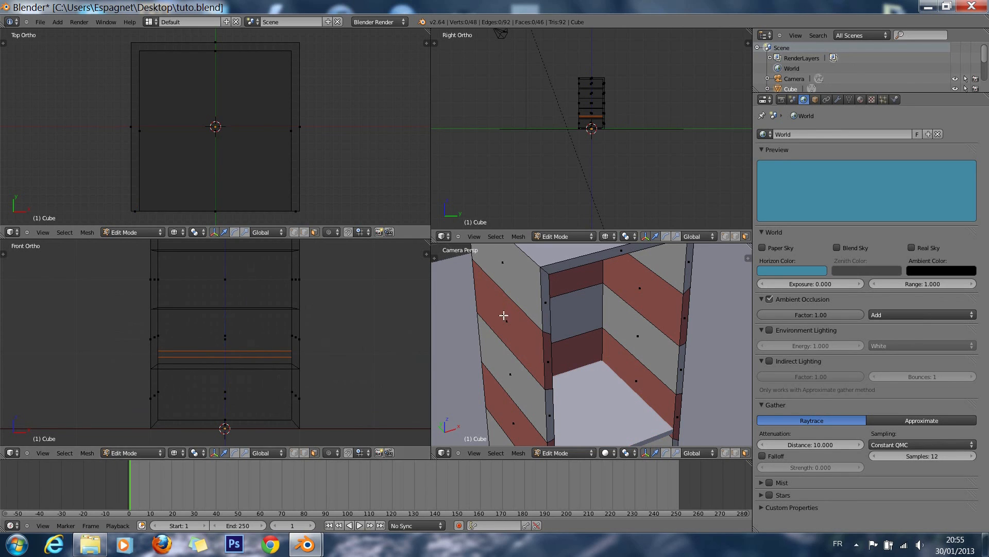
pyautogui.scroll(-4, 544, 310)
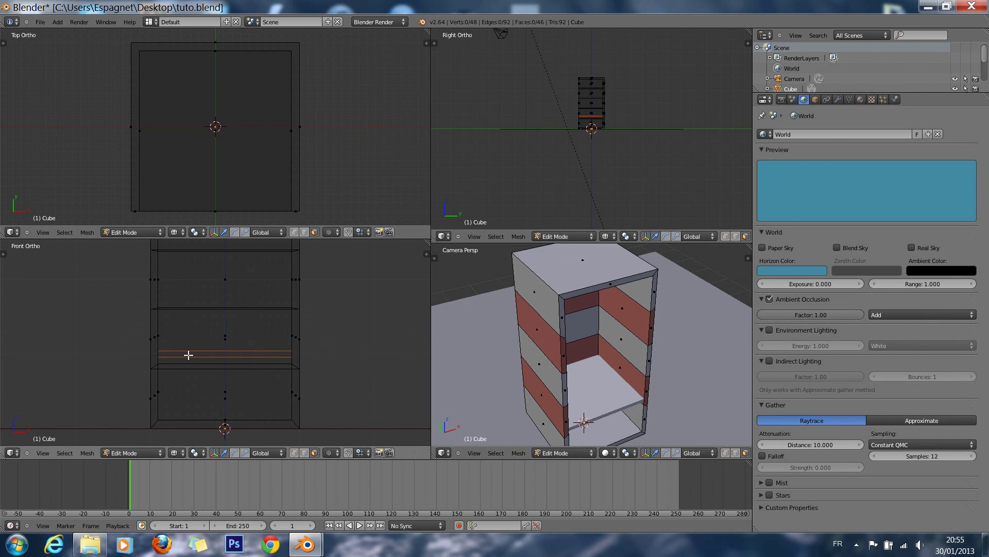
pyautogui.press('Tab')
pyautogui.rightClick(239, 354)
pyautogui.press('Tab')
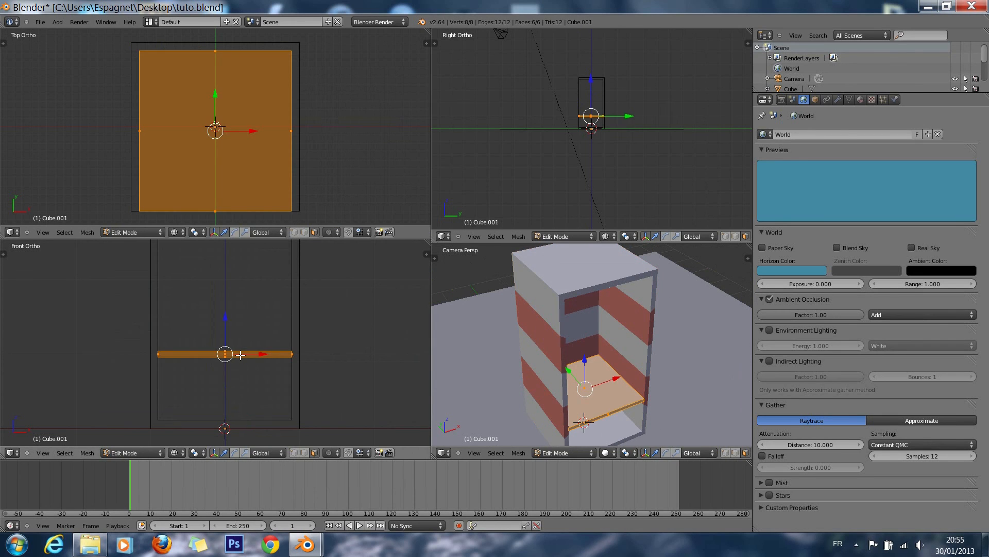
pyautogui.scroll(3, 241, 354)
pyautogui.scroll(-3, 241, 355)
pyautogui.keyDown('shift'); pyautogui.scroll(3, 241, 355); pyautogui.keyUp('shift')
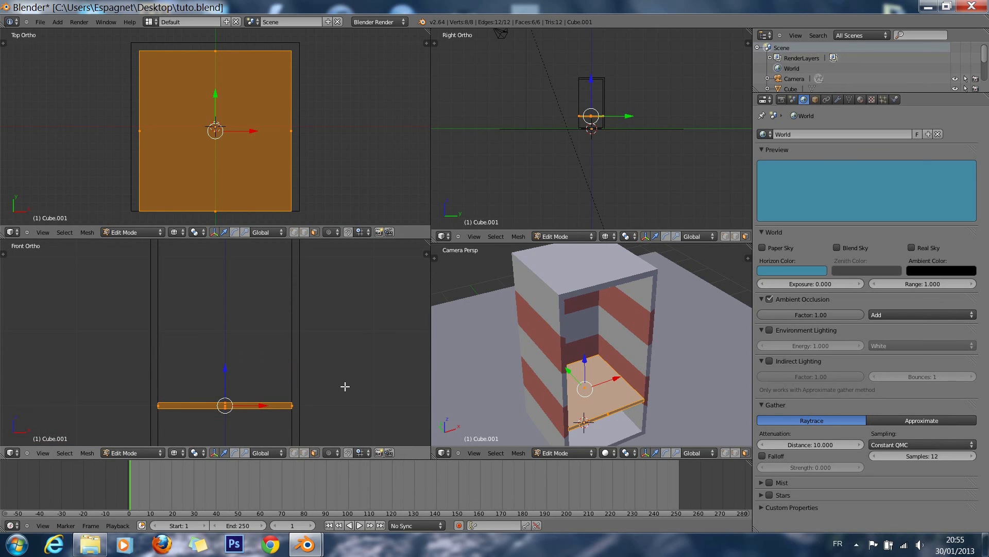
# Step: Rename the separated slab object "etagere"
pyautogui.press('n')
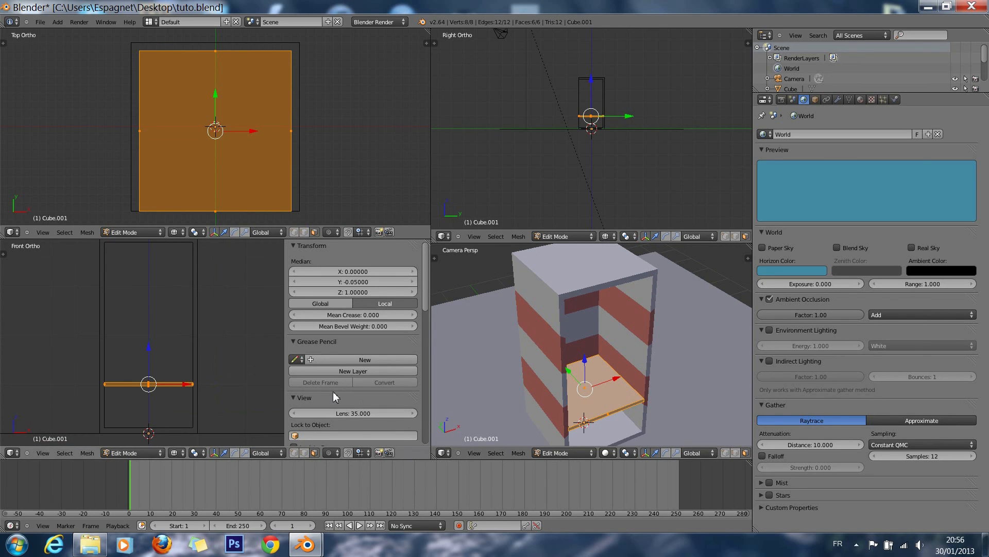
pyautogui.scroll(-7, 336, 396)
pyautogui.scroll(-5, 334, 396)
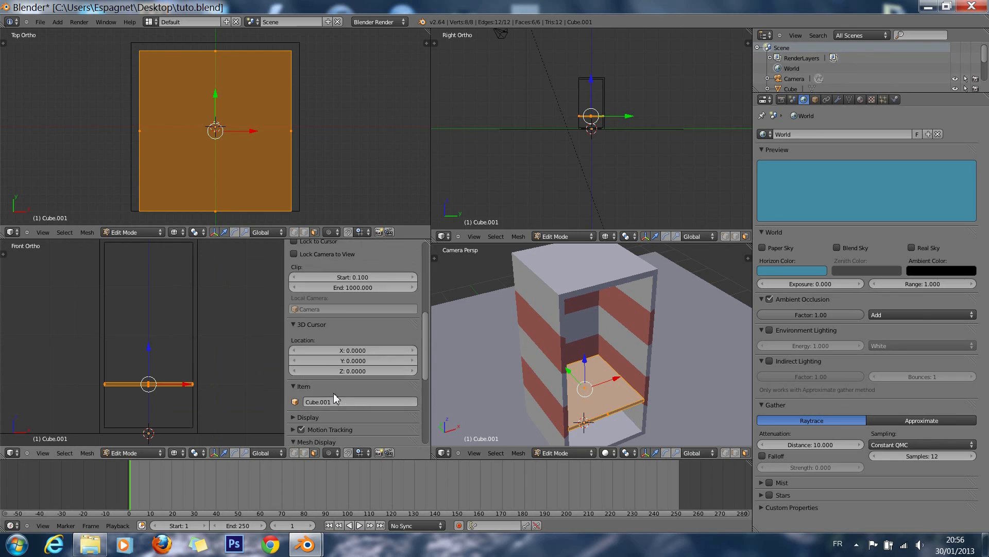
pyautogui.click(358, 361)
pyautogui.write('etagere')
pyautogui.press('Return')
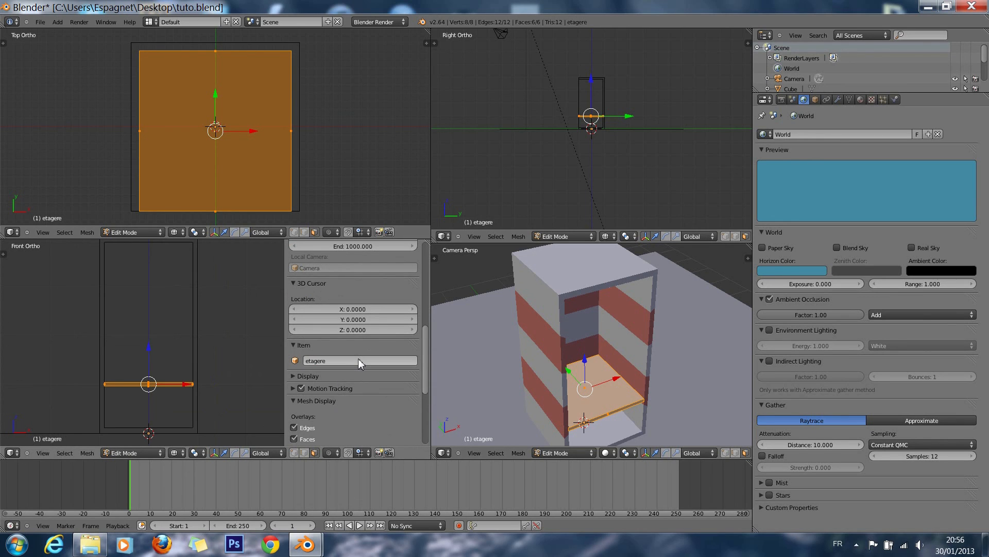
pyautogui.press('n')
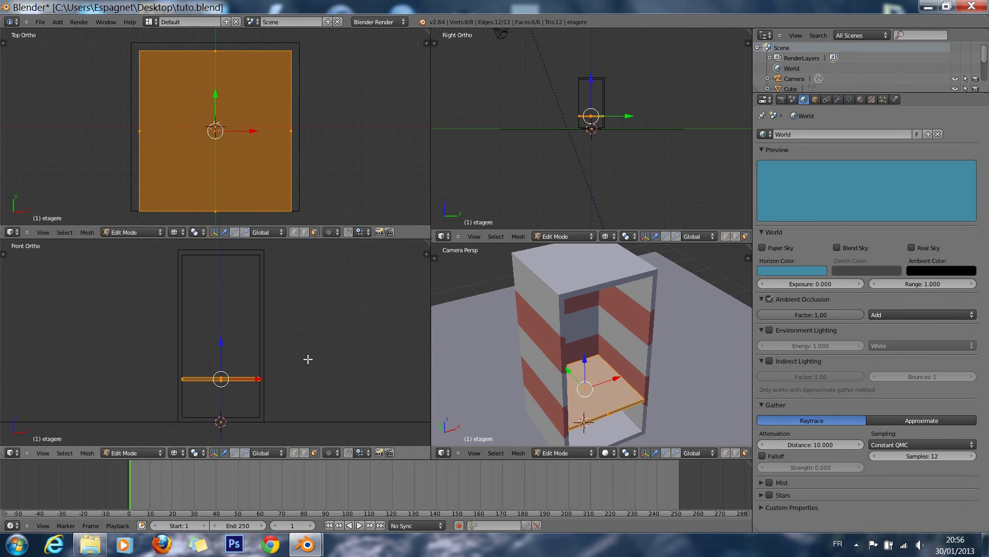
# Step: Duplicate the shelf twice straight up along Z, spacing each copy about 1 unit above the previous one
pyautogui.hotkey('shift', 'd')
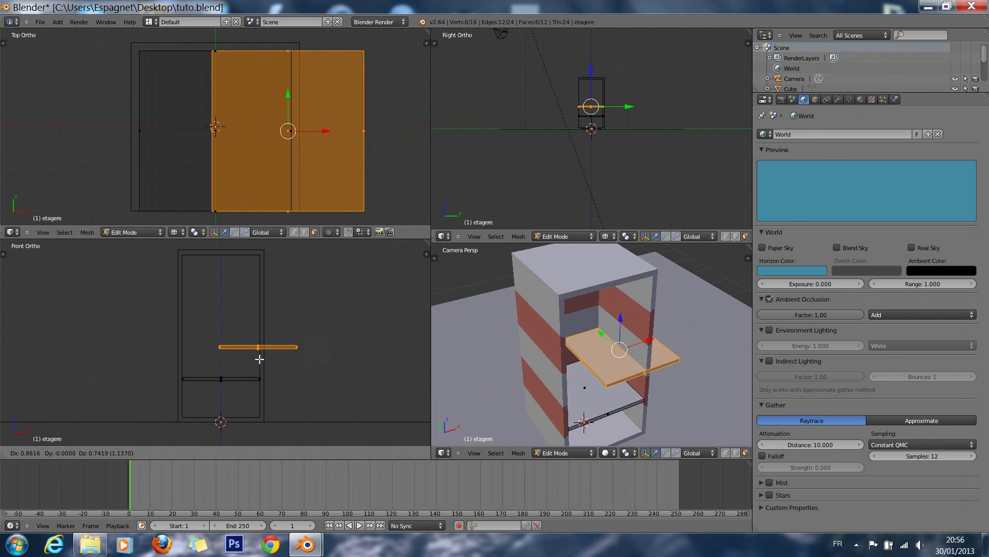
pyautogui.press('z')
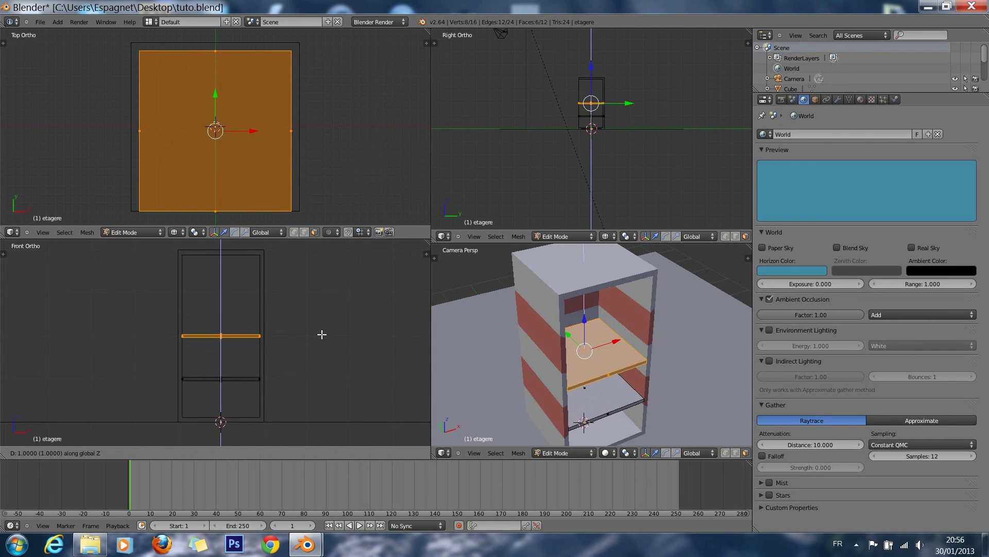
pyautogui.click(321, 335)
pyautogui.hotkey('shift', 'd')
pyautogui.press('z')
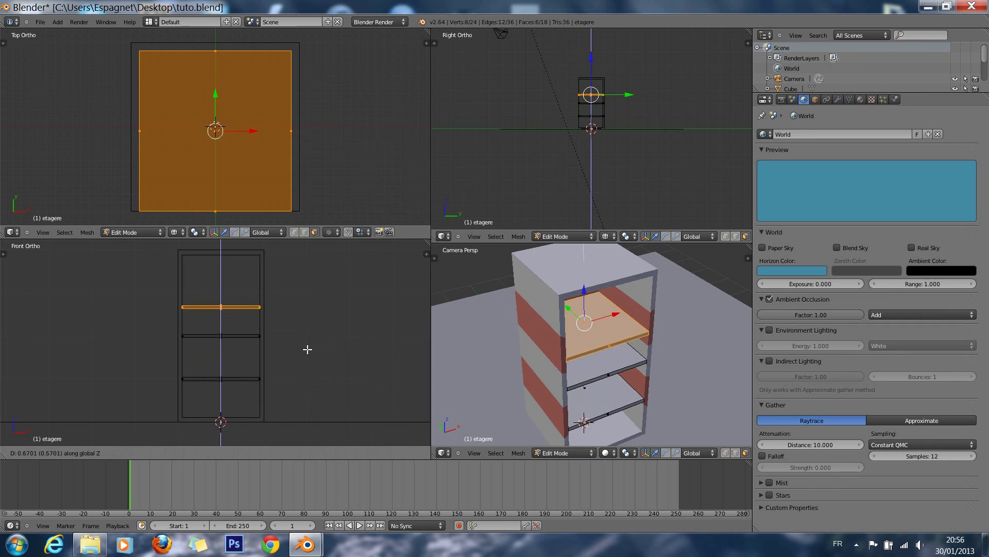
pyautogui.click(289, 337)
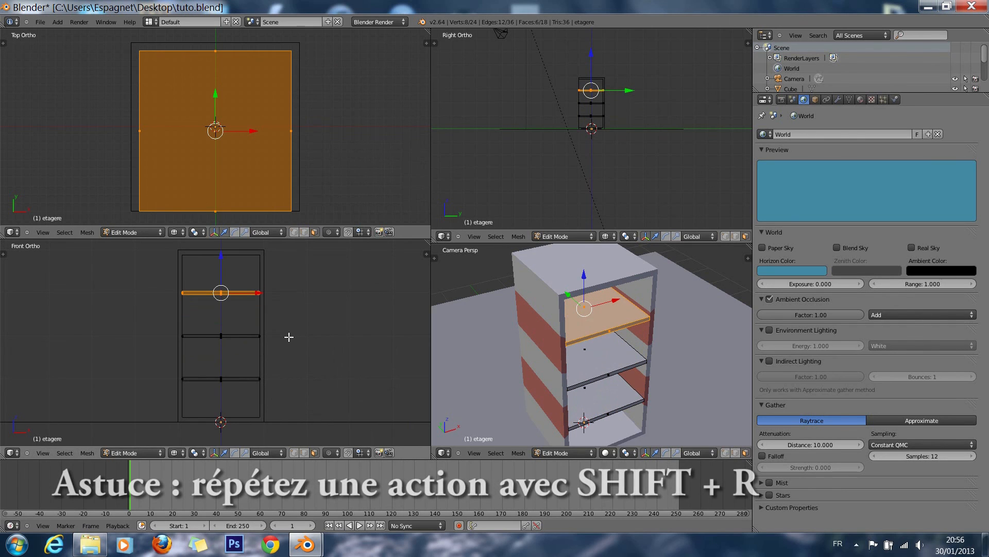
# Step: Inspect the compartment between the box's bottom and the lowest shelf in the front view
pyautogui.scroll(2, 256, 340)
pyautogui.scroll(-3, 256, 340)
pyautogui.keyDown('shift'); pyautogui.scroll(-3, 201, 389); pyautogui.keyUp('shift')
pyautogui.scroll(5, 217, 393)
pyautogui.keyDown('shift'); pyautogui.scroll(-1, 219, 396); pyautogui.keyUp('shift')
pyautogui.scroll(5, 219, 396)
pyautogui.keyDown('ctrl'); pyautogui.scroll(2, 217, 394); pyautogui.keyUp('ctrl')
pyautogui.press('Tab')
pyautogui.press('Tab')
pyautogui.scroll(4, 261, 394)
pyautogui.scroll(-5, 261, 392)
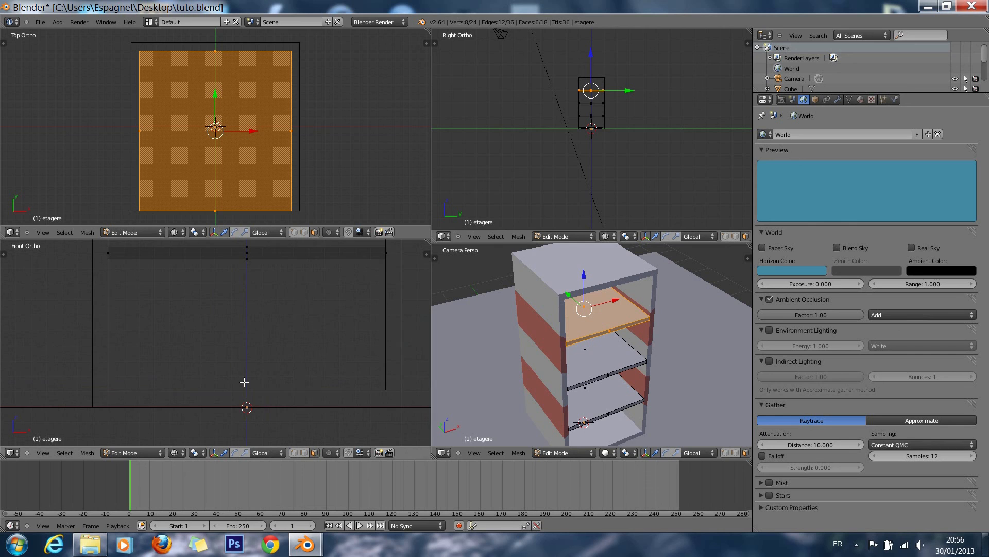
# Step: Change the front view to a top view, deselect the shelf geometry and add a cylinder mesh at the 3D cursor
pyautogui.press('KP_7')
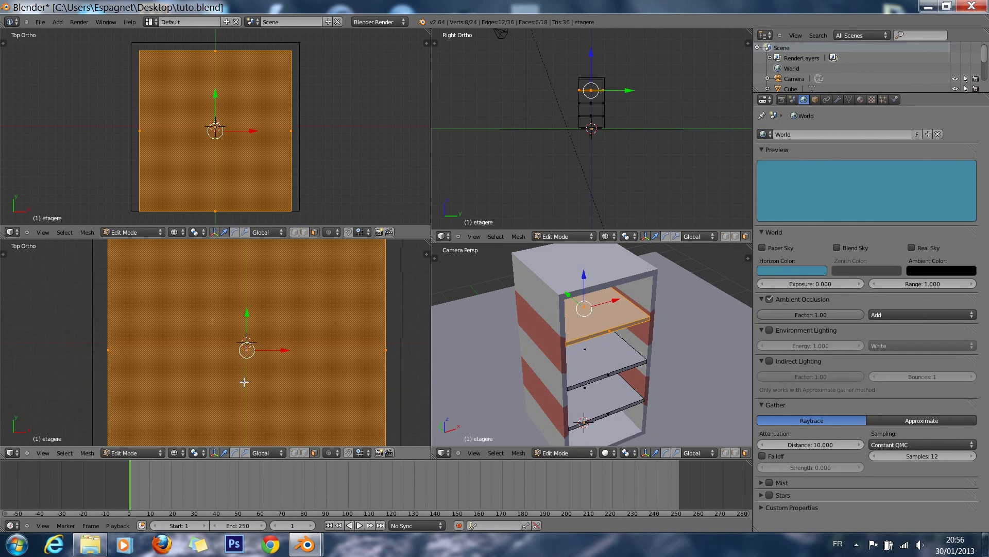
pyautogui.press('a')
pyautogui.scroll(-4, 245, 382)
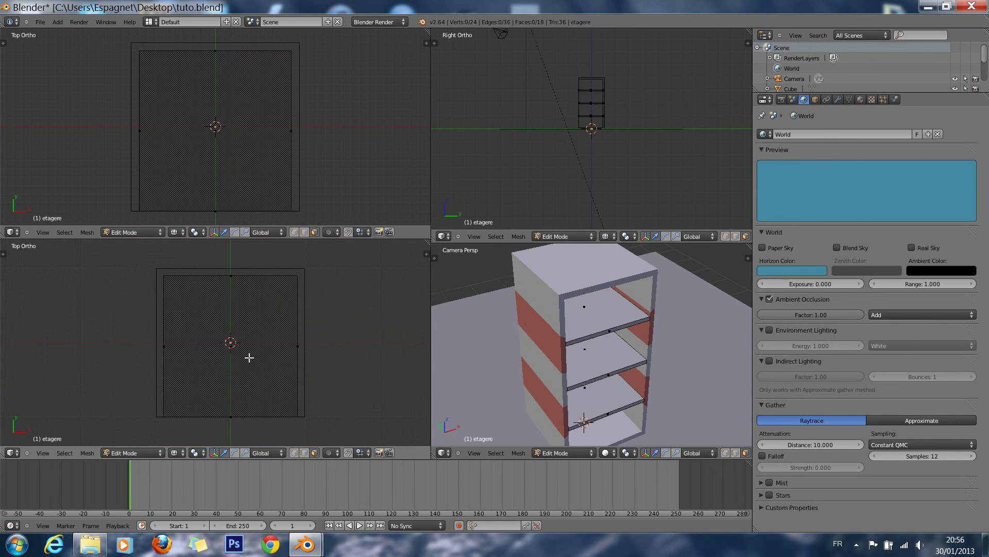
pyautogui.hotkey('shift', 'a')
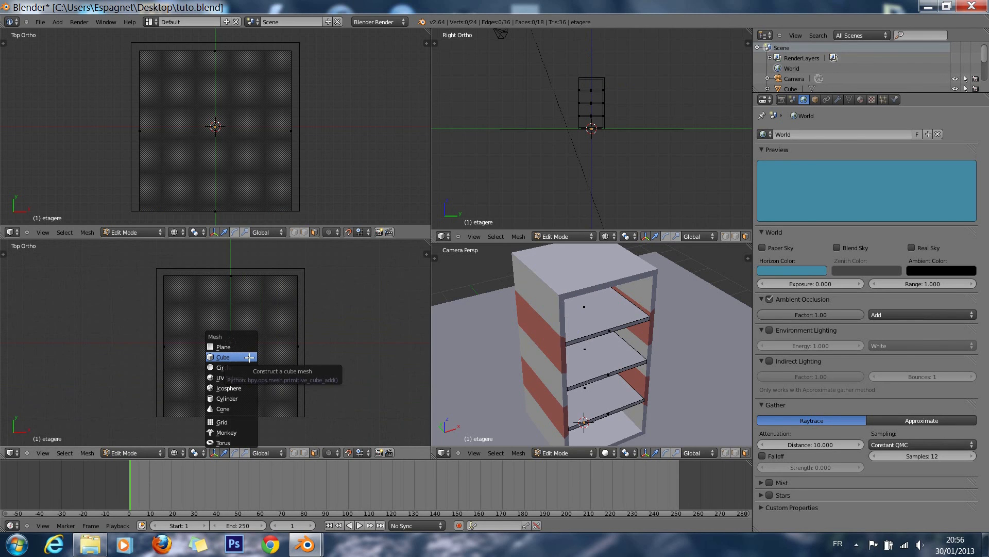
pyautogui.click(247, 395)
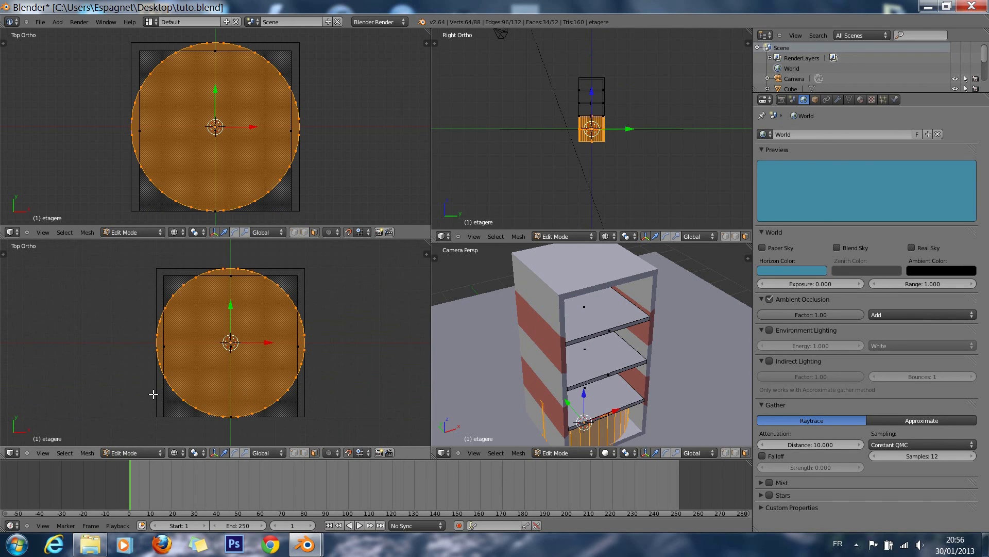
# Step: Reduce the new cylinder's vertex count to 12
pyautogui.press('t')
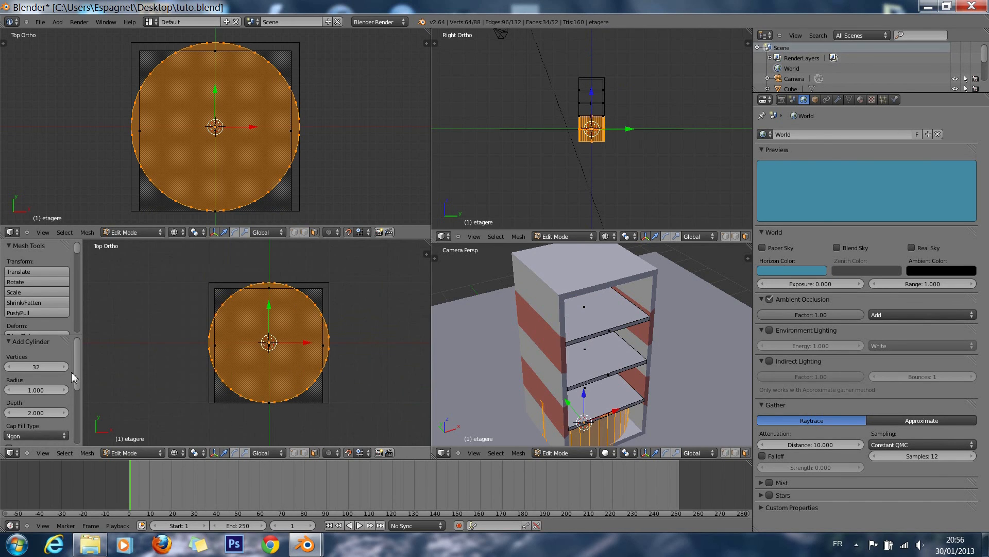
pyautogui.scroll(-2, 51, 375)
pyautogui.scroll(2, 52, 375)
pyautogui.click(11, 367)
pyautogui.click(11, 367)
pyautogui.click(11, 367)
pyautogui.click(11, 367)
pyautogui.click(11, 367)
pyautogui.click(11, 366)
pyautogui.click(11, 367)
pyautogui.click(11, 367)
pyautogui.click(11, 367)
pyautogui.click(11, 367)
pyautogui.click(12, 367)
pyautogui.click(38, 370)
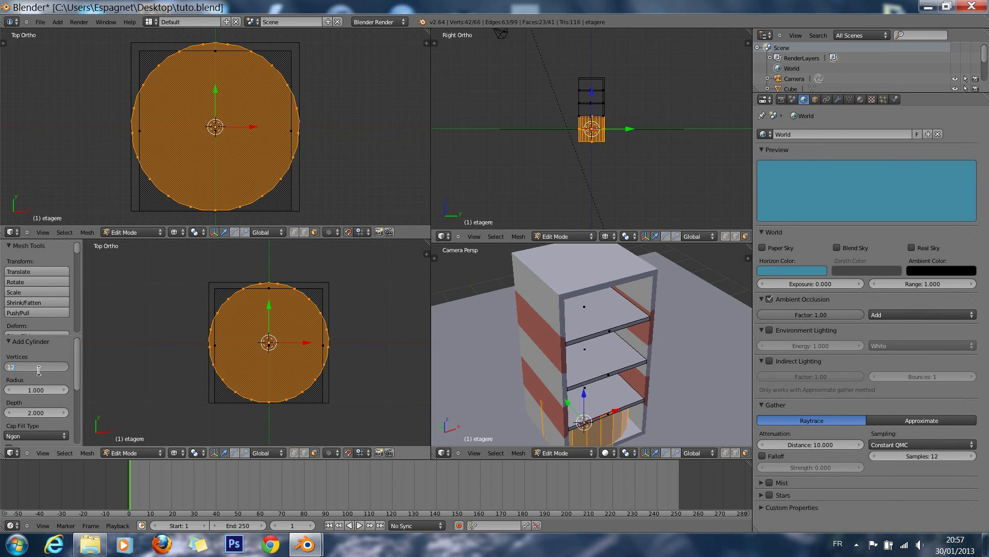
pyautogui.press('Return')
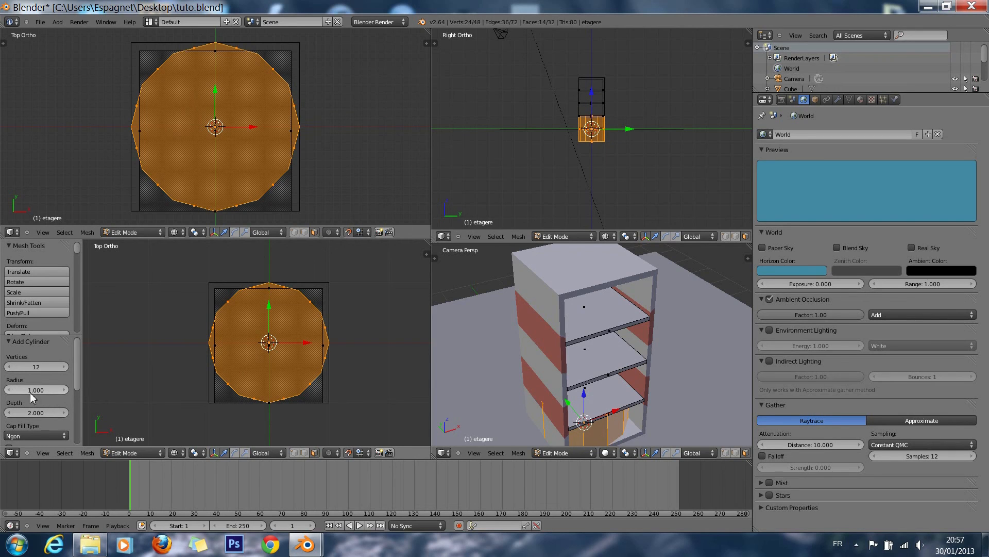
# Step: Set the new cylinder's cap fill type to Triangle Fan and scale the cylinder down uniformly to about 0.122
pyautogui.click(60, 436)
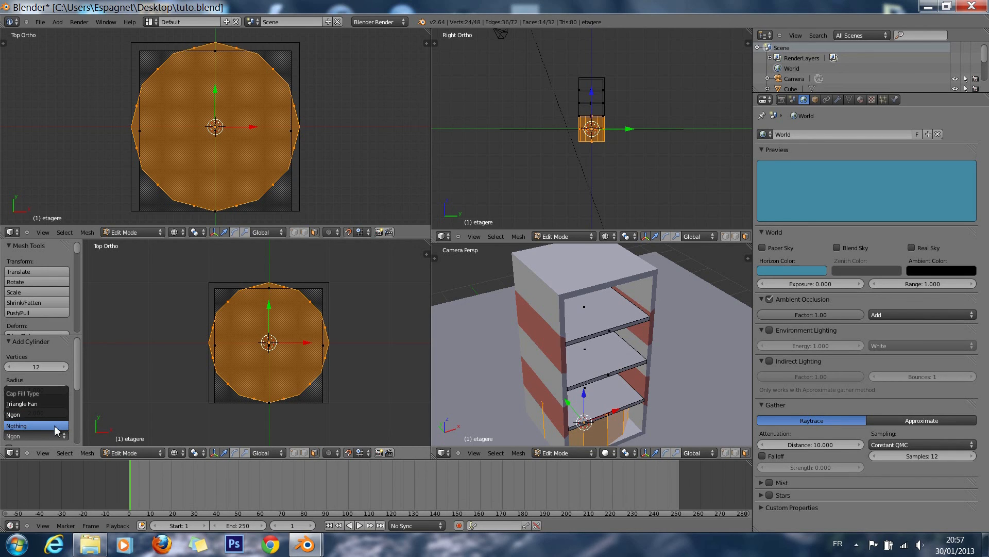
pyautogui.click(57, 427)
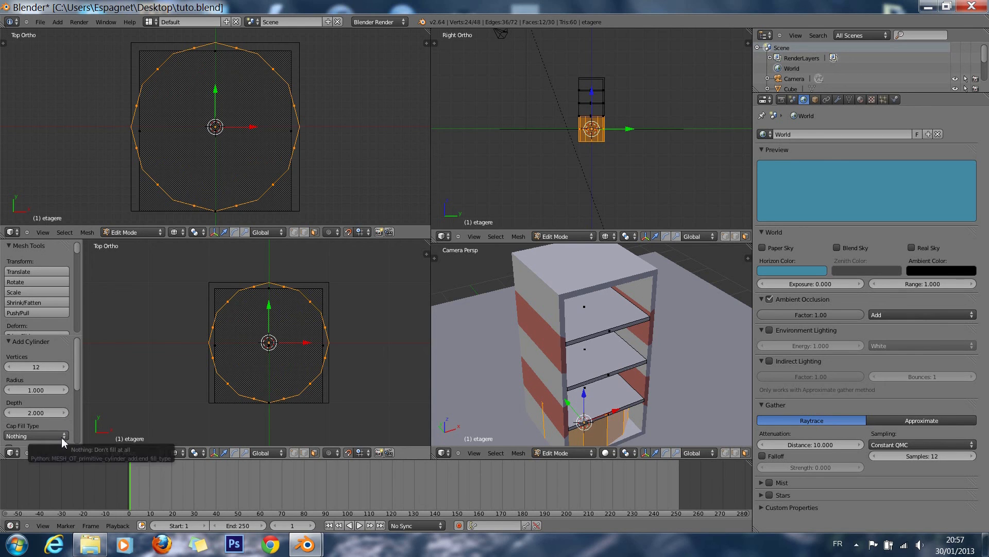
pyautogui.click(61, 437)
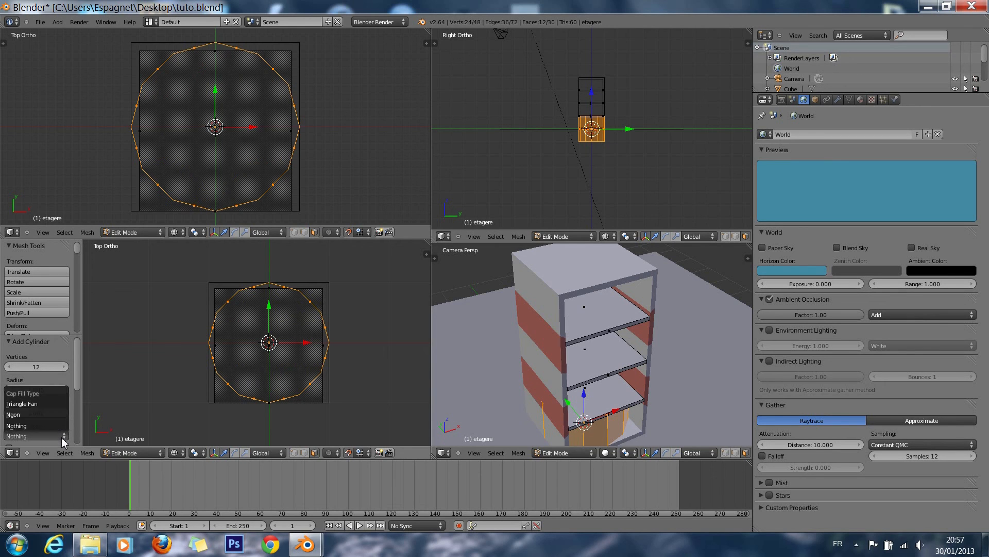
pyautogui.click(43, 407)
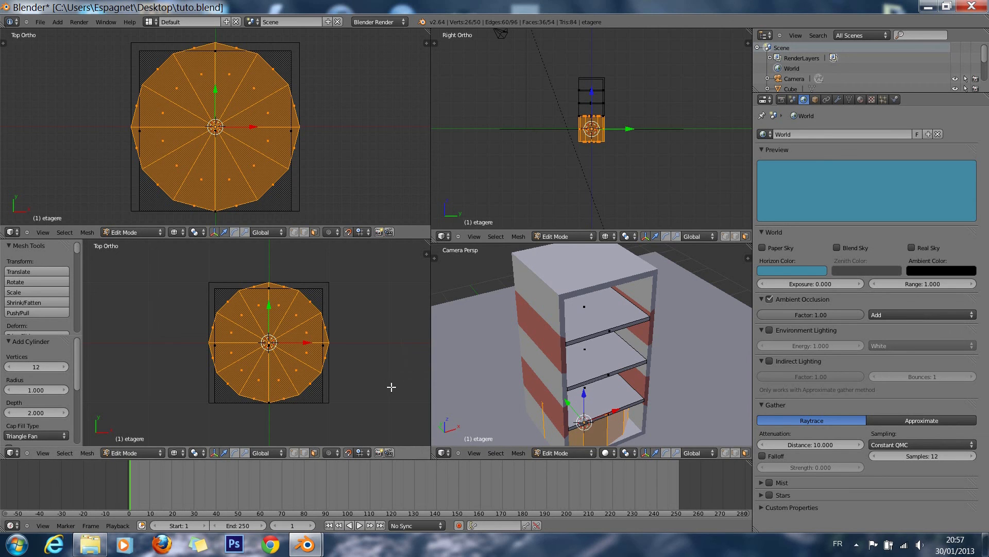
pyautogui.press('s')
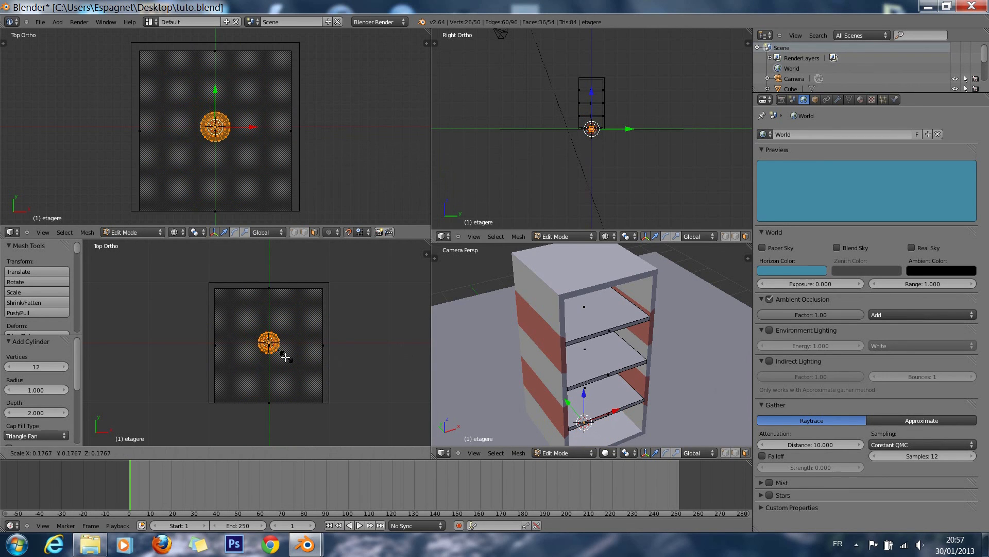
pyautogui.click(281, 354)
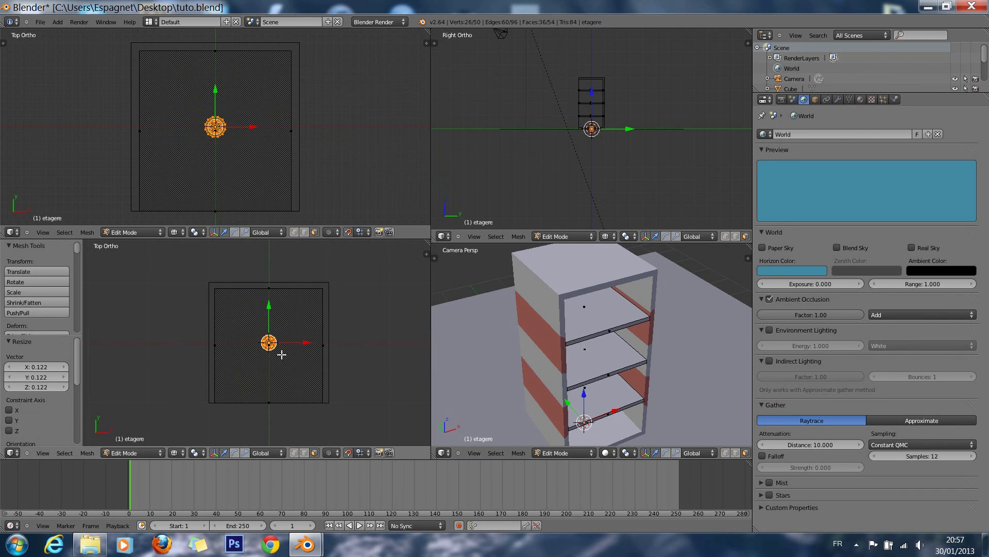
# Step: Try rotating the small cylinder by 90° in the right view at different zoom levels, with free and snapped angles
pyautogui.scroll(10, 536, 141)
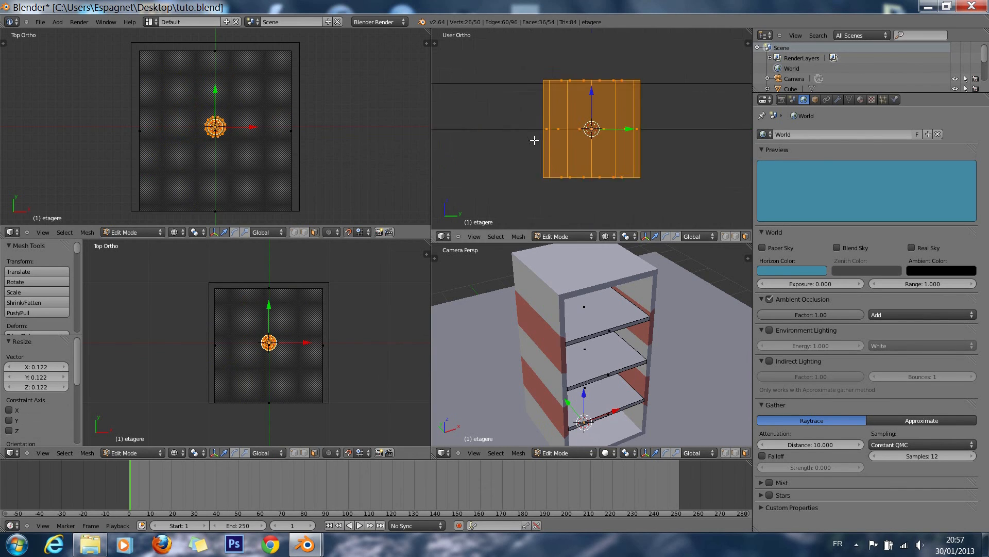
pyautogui.press('r')
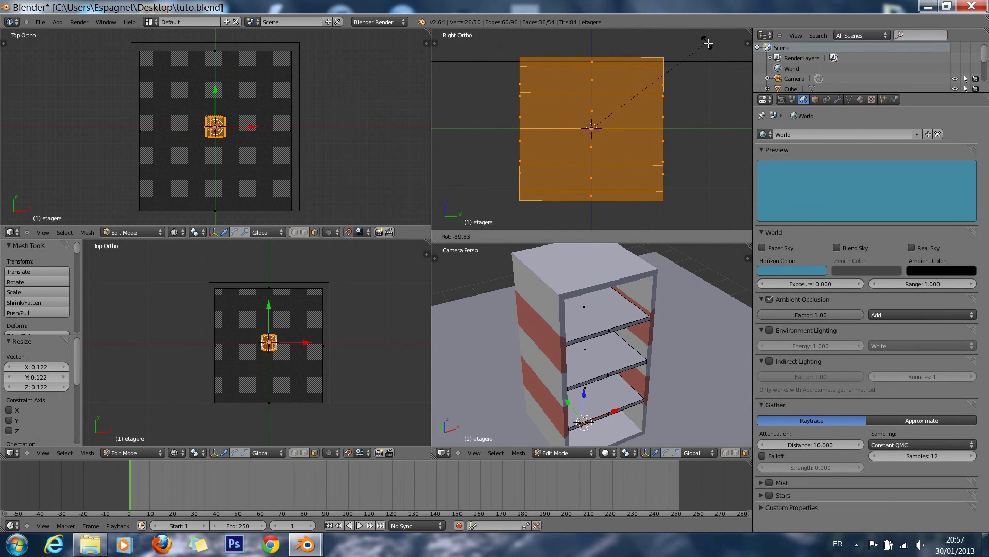
pyautogui.click(708, 44)
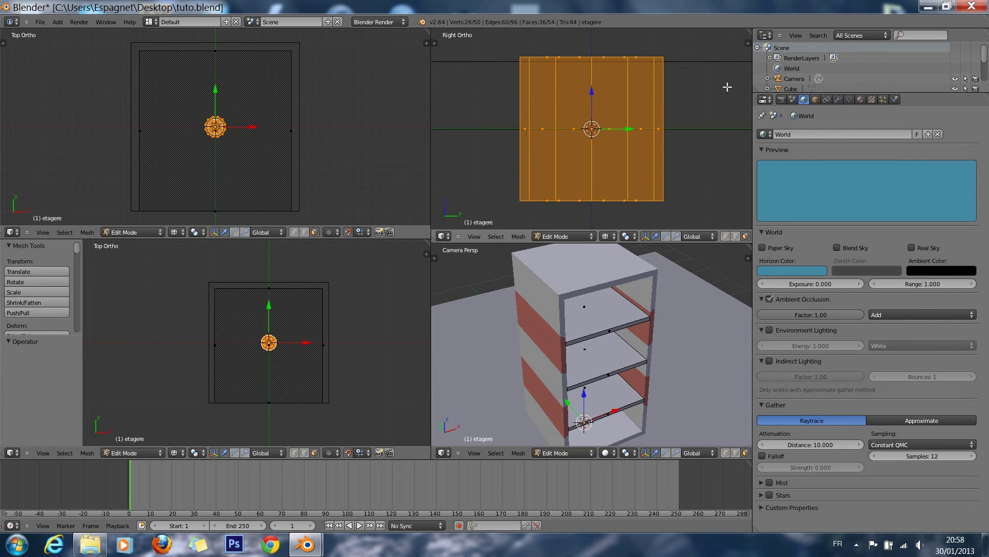
pyautogui.press('r')
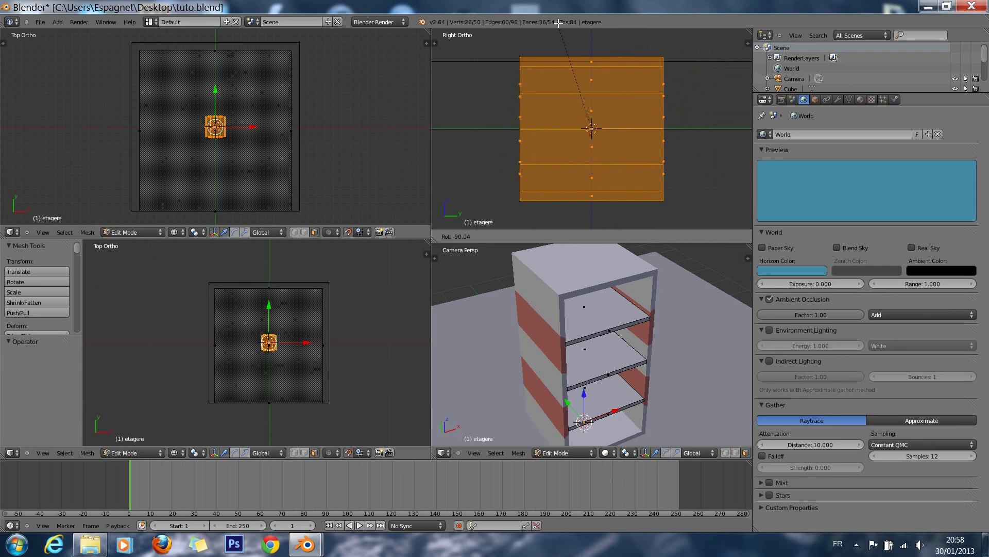
pyautogui.rightClick(559, 24)
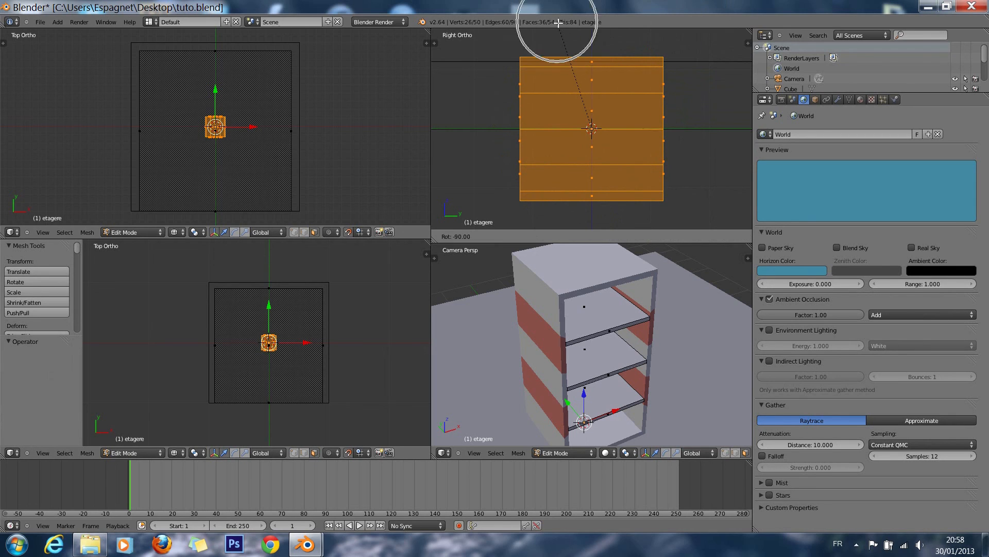
pyautogui.press('r')
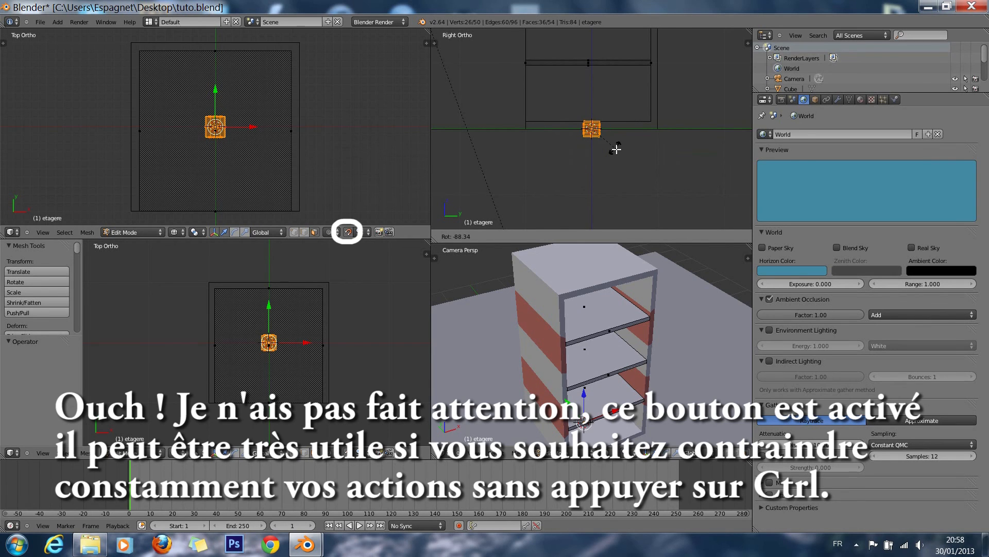
pyautogui.click(617, 149)
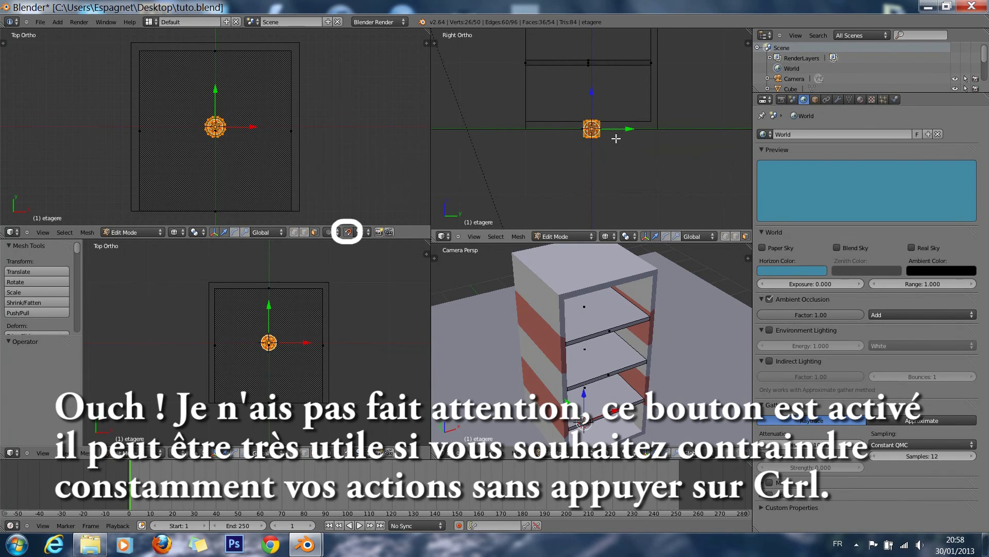
pyautogui.press('r')
pyautogui.rightClick(620, 116)
pyautogui.press('r')
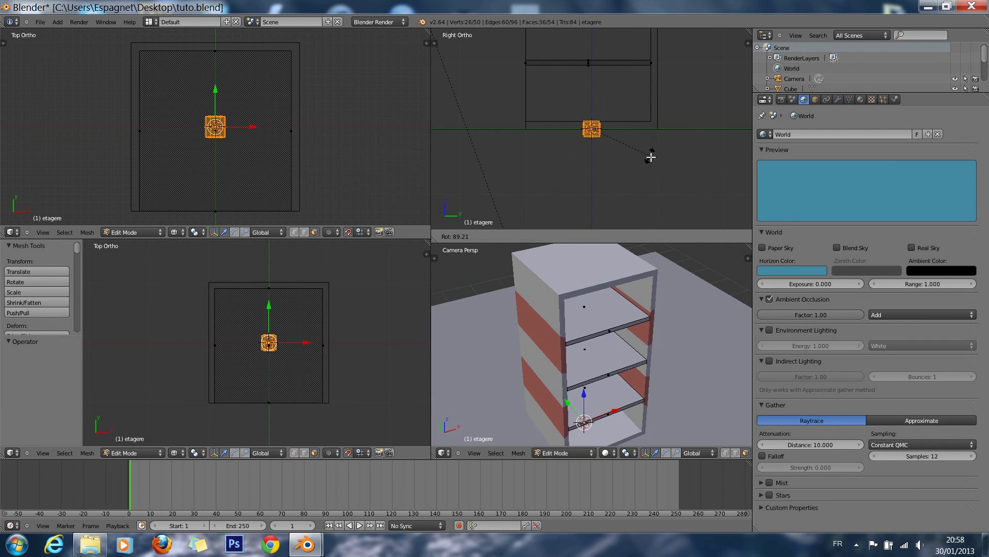
pyautogui.click(649, 157)
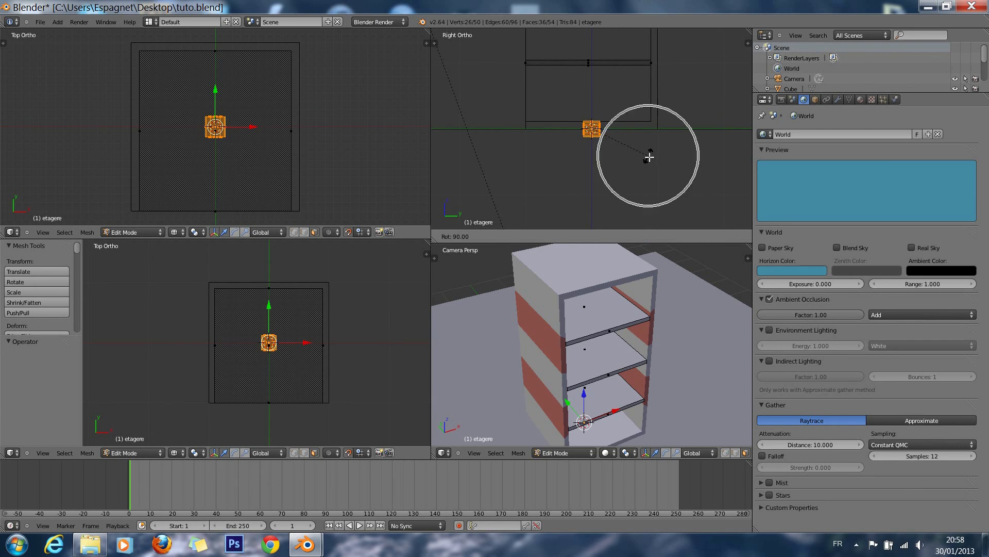
pyautogui.scroll(5, 644, 150)
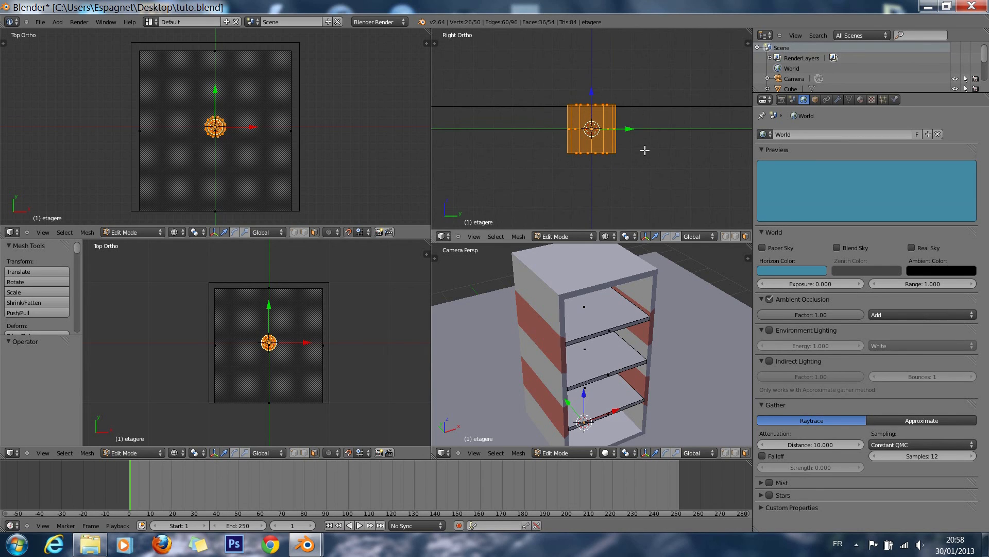
pyautogui.scroll(5, 644, 149)
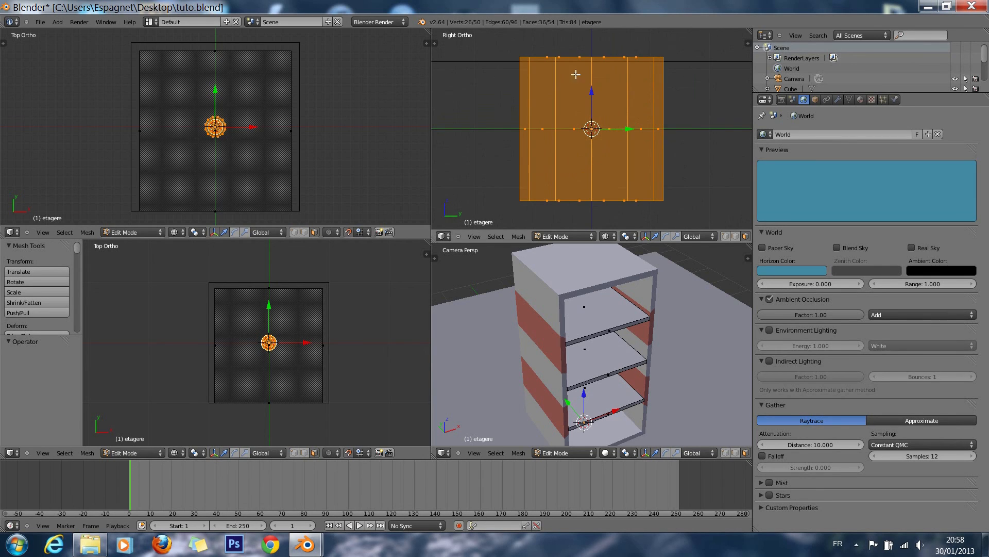
pyautogui.press('r')
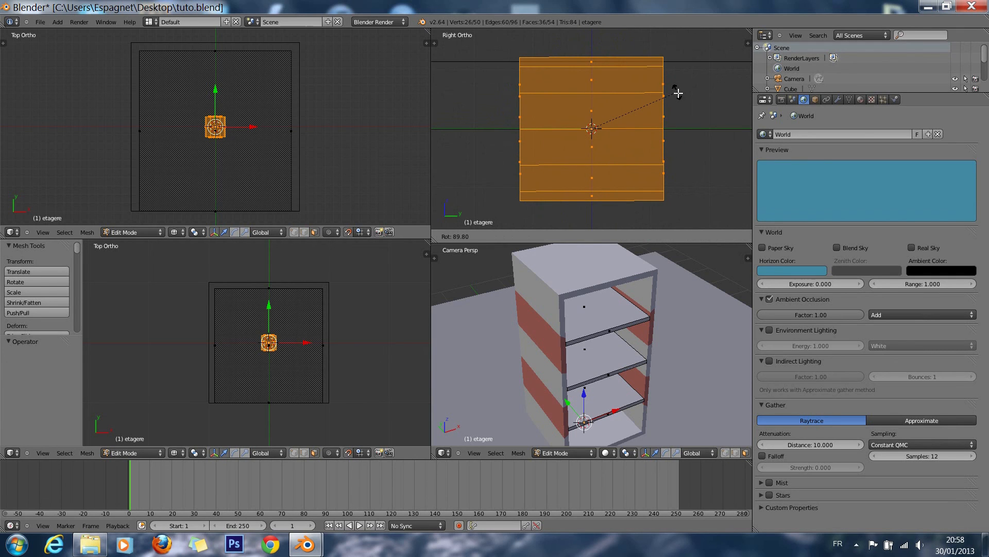
pyautogui.click(664, 101)
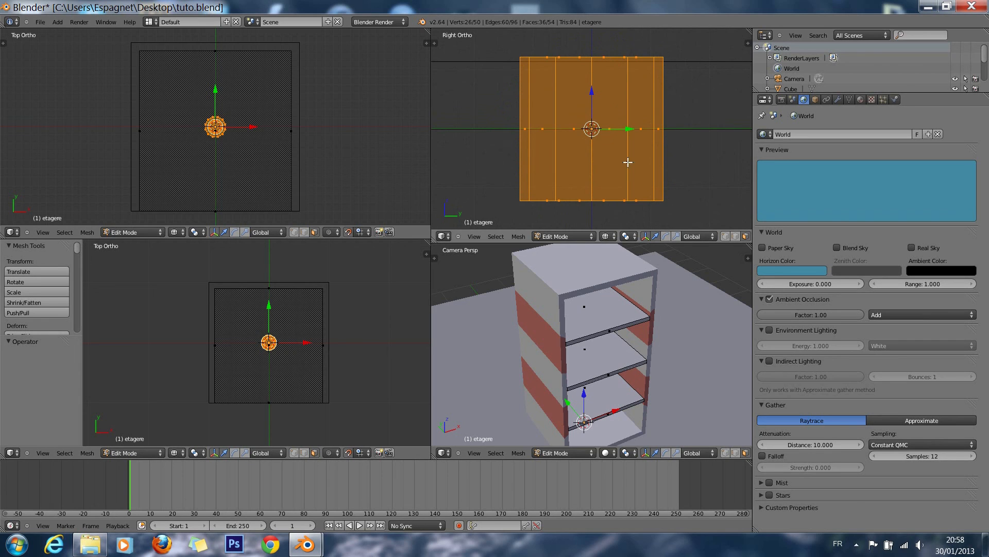
# Step: Set the pivot point to Median Point and rotate the cylinder by about 90° in the right view to lay it horizontally
pyautogui.click(625, 236)
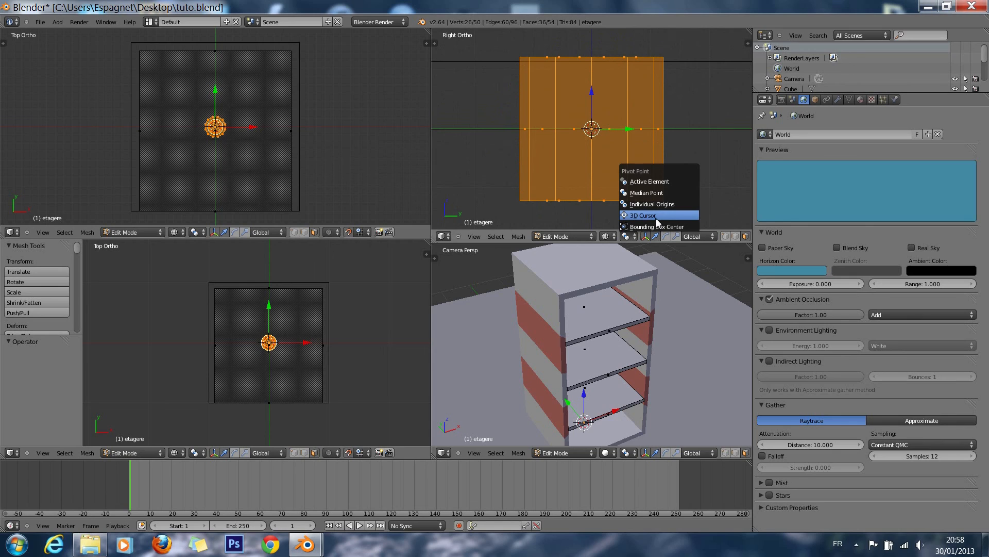
pyautogui.click(662, 193)
pyautogui.press('r')
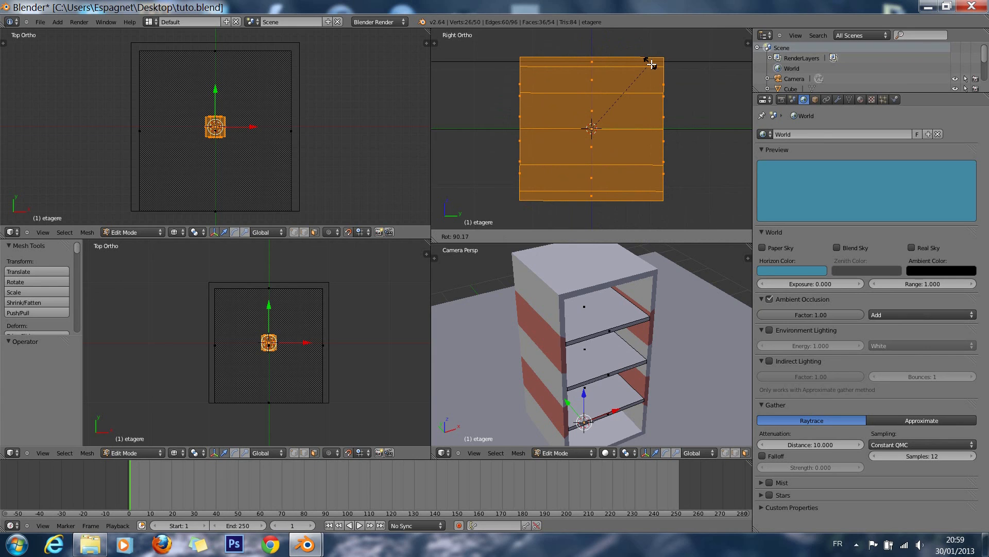
pyautogui.click(651, 64)
# Step: Move the cylinder by -1 in Y and 1 in Z, then by 0.1 in Y and -0.1 in Z, under the lowest shelf's front edge
pyautogui.scroll(-10, 644, 79)
pyautogui.scroll(-3, 642, 85)
pyautogui.press('g')
pyautogui.click(600, 118)
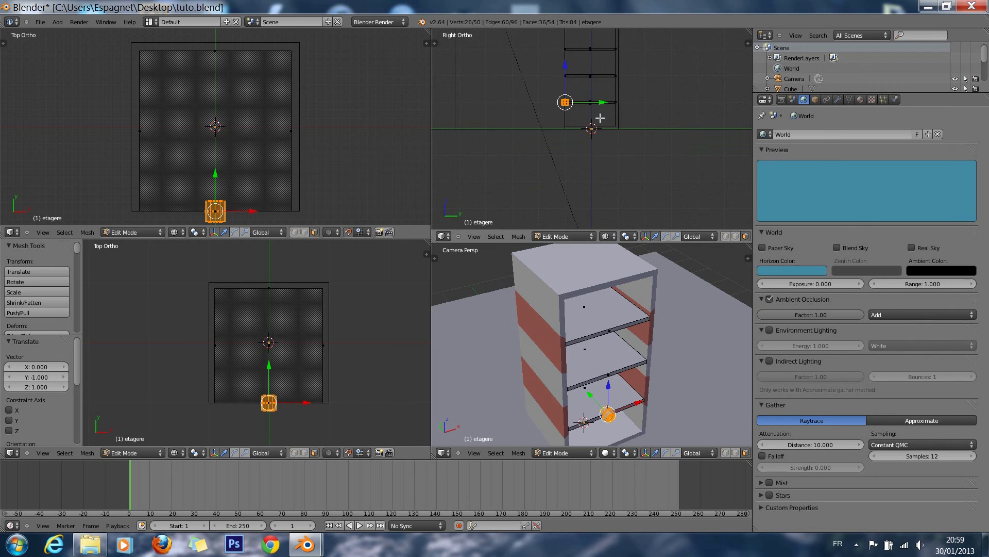
pyautogui.press('KP_Decimal')
pyautogui.scroll(-6, 622, 171)
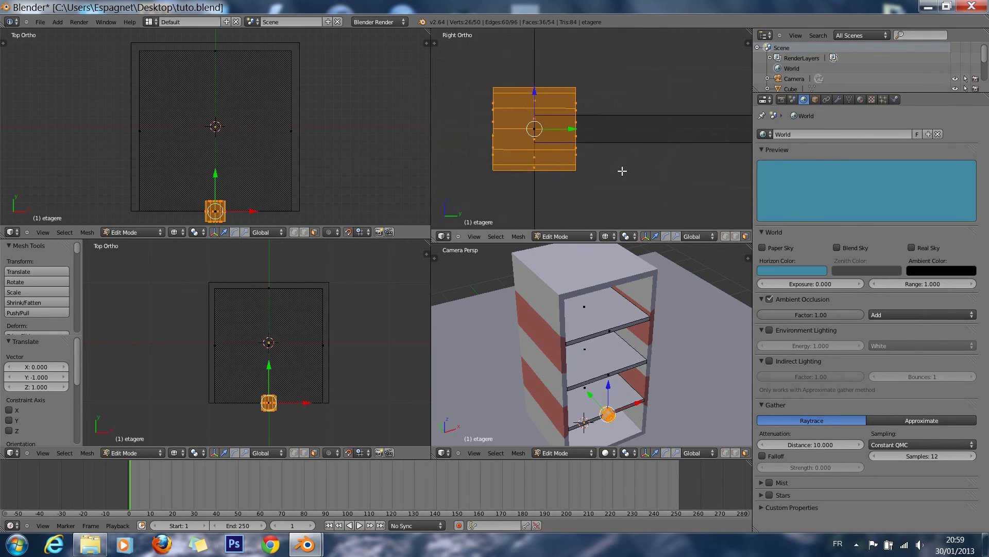
pyautogui.press('g')
pyautogui.click(627, 168)
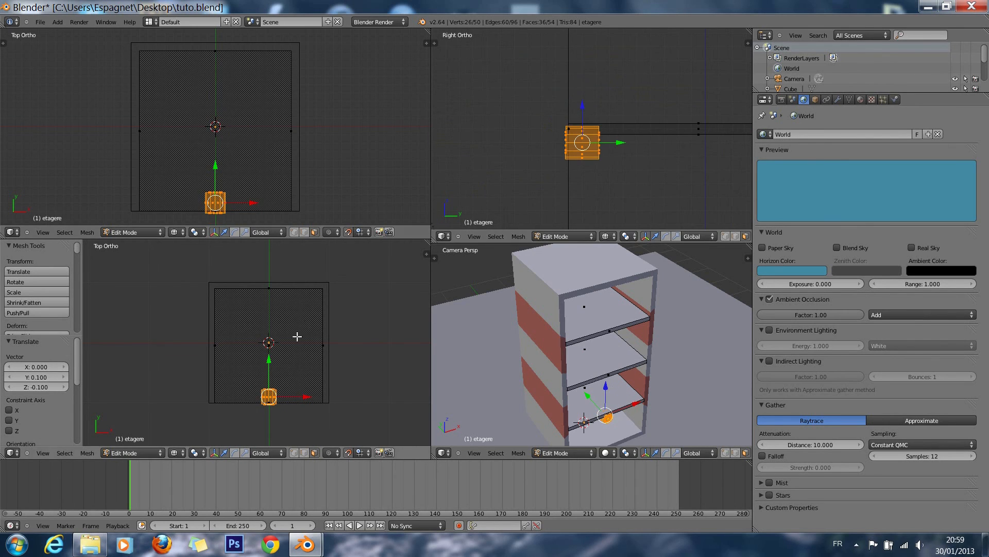
# Step: In a front view, move the cylinder about -0.73 in X and -0.10 in Z, close to the box's side wall
pyautogui.press('KP_1')
pyautogui.scroll(5, 249, 311)
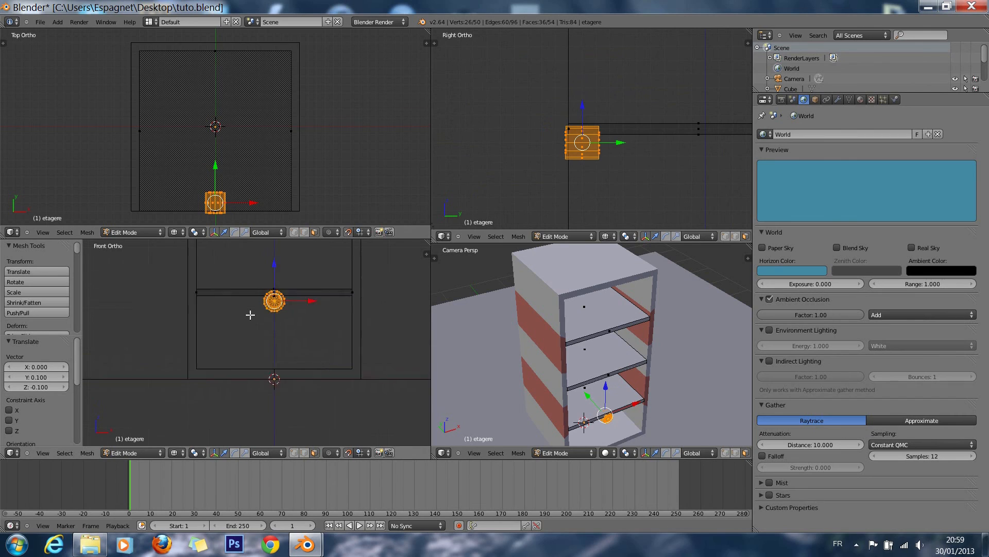
pyautogui.keyDown('ctrl'); pyautogui.hscroll(1, 249, 311); pyautogui.keyUp('ctrl')
pyautogui.keyDown('ctrl'); pyautogui.hscroll(-4, 249, 311); pyautogui.keyUp('ctrl')
pyautogui.scroll(1, 290, 293)
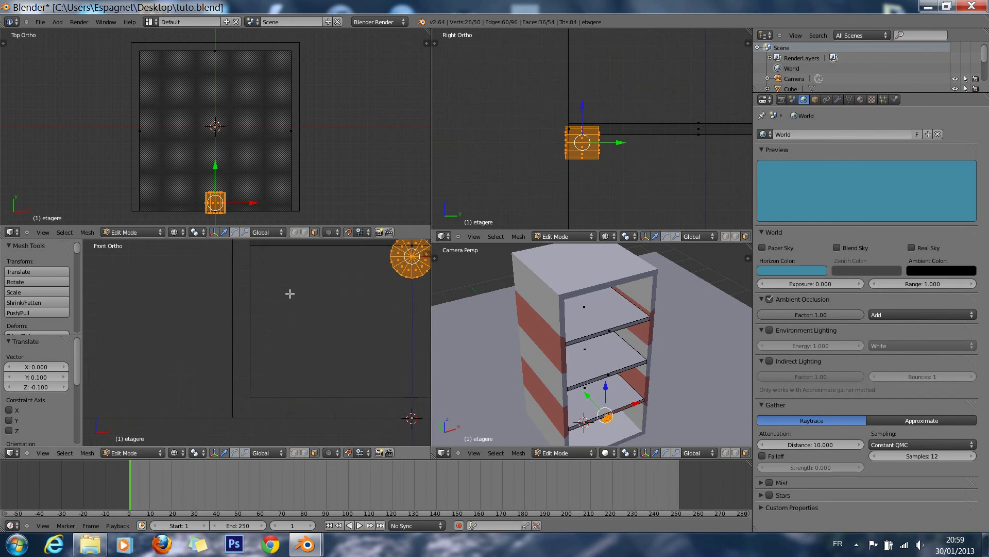
pyautogui.press('g')
pyautogui.click(159, 296)
pyautogui.press('r')
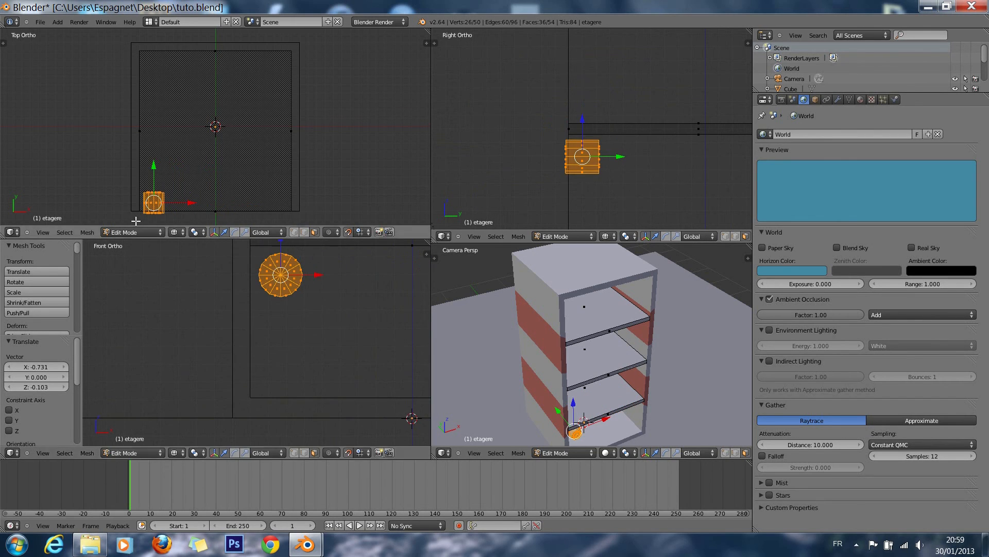
pyautogui.click(199, 217)
pyautogui.press('g')
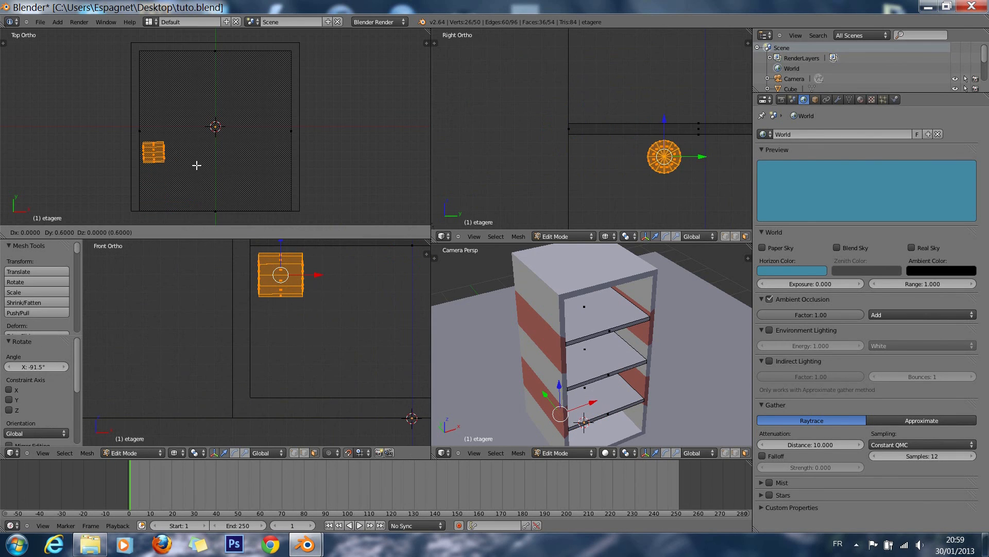
pyautogui.click(195, 165)
pyautogui.hotkey('ctrl', 'z')
pyautogui.hotkey('ctrl', 'z')
# Step: Rotate the cylinder about -89.4° in the top view and move it by -0.1 in X and 0.5 in Y into the side wall
pyautogui.press('r')
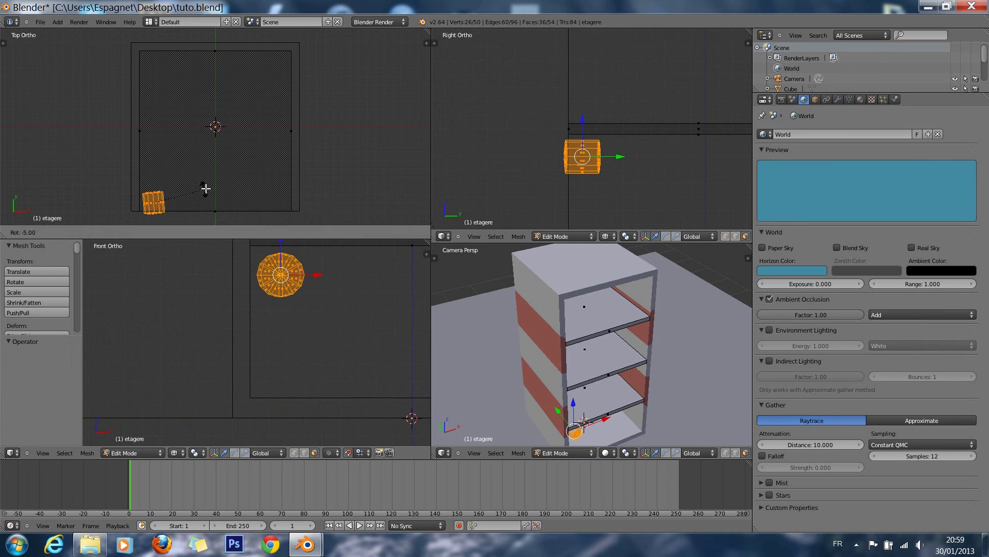
pyautogui.click(143, 122)
pyautogui.press('g')
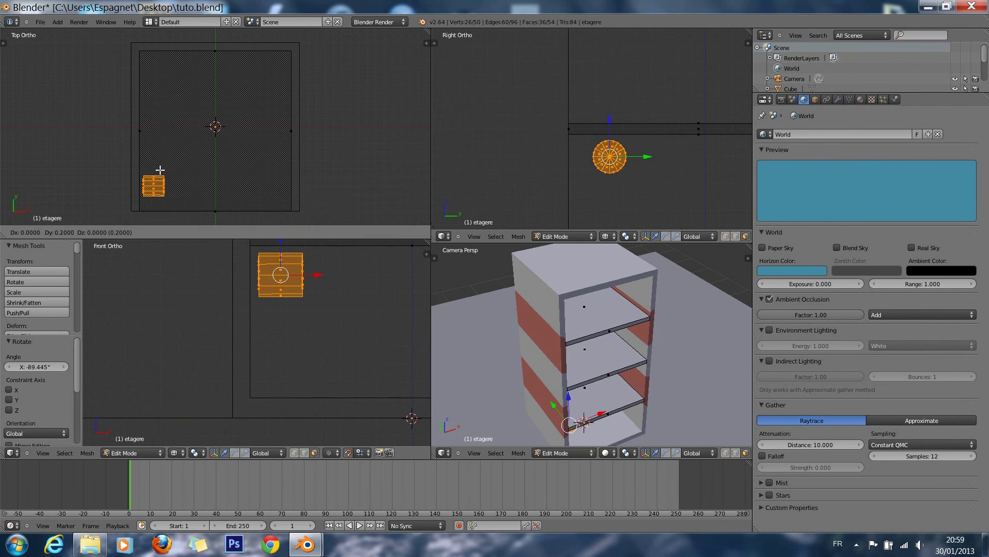
pyautogui.press('Return')
# Step: Scale the cylinder down in the front view and move it by -0.01 in X and 0.11 in Z, into the corner under the shelf
pyautogui.scroll(4, 261, 303)
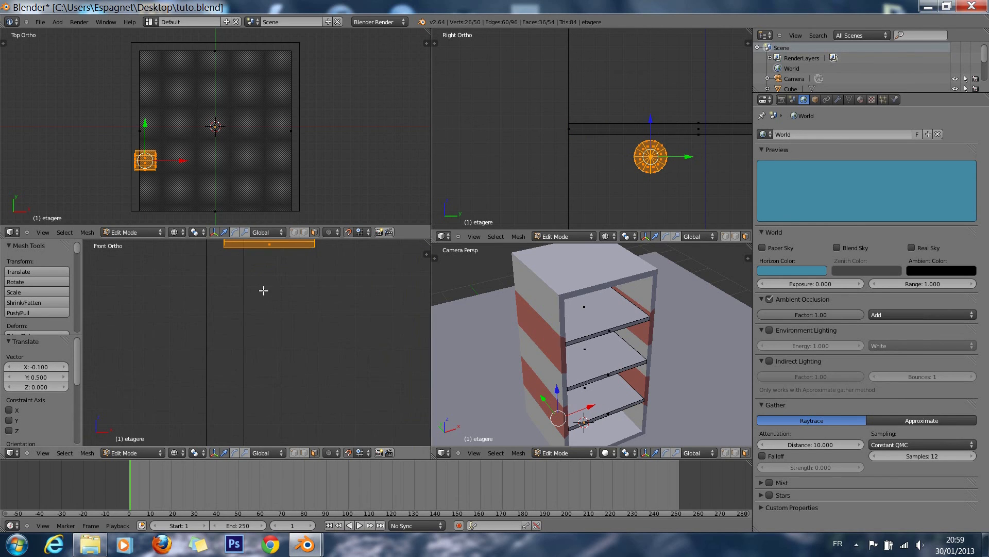
pyautogui.keyDown('shift'); pyautogui.scroll(5, 260, 302); pyautogui.keyUp('shift')
pyautogui.press('s')
pyautogui.click(303, 360)
pyautogui.press('g')
pyautogui.click(302, 330)
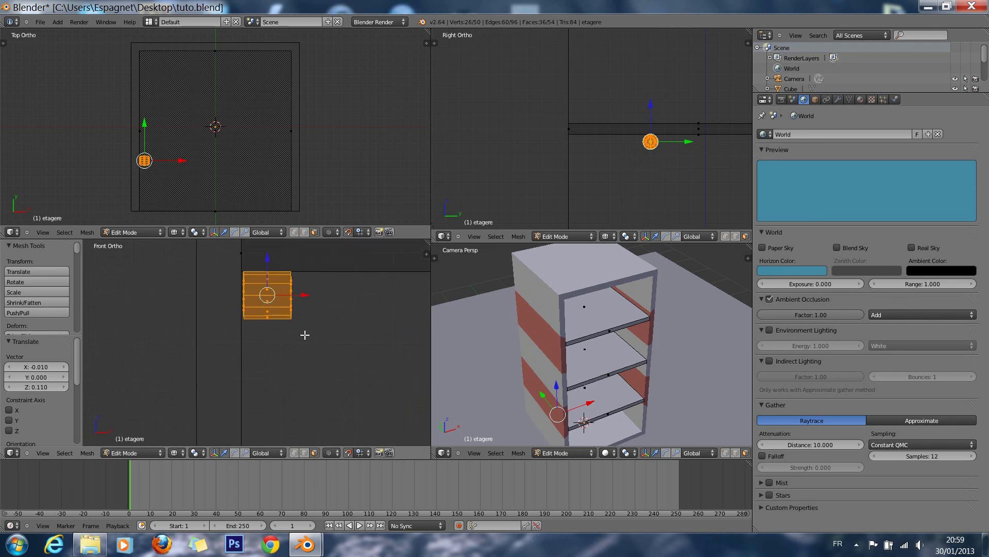
# Step: Extrude the cylinder's free end by 0.02 in X, scale the new end to 0.8 and move it 0.01 in Z
pyautogui.scroll(6, 316, 327)
pyautogui.keyDown('shift'); pyautogui.scroll(3, 316, 328); pyautogui.keyUp('shift')
pyautogui.keyDown('shift'); pyautogui.scroll(3, 315, 328); pyautogui.keyUp('shift')
pyautogui.scroll(-3, 320, 327)
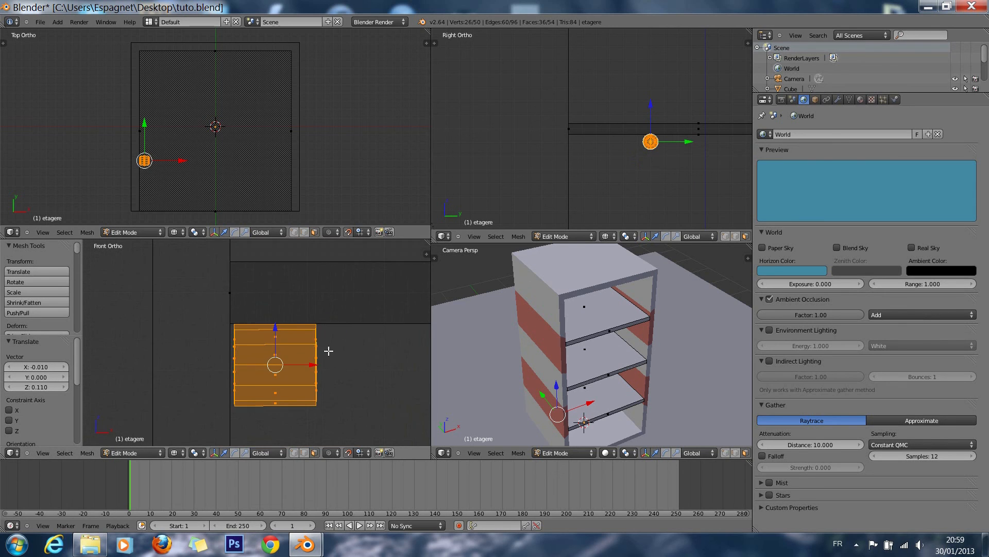
pyautogui.press('a')
pyautogui.moveTo(303, 397); pyautogui.dragTo(304, 410)
pyautogui.keyDown('ctrl'); pyautogui.scroll(-5, 316, 406); pyautogui.keyUp('ctrl')
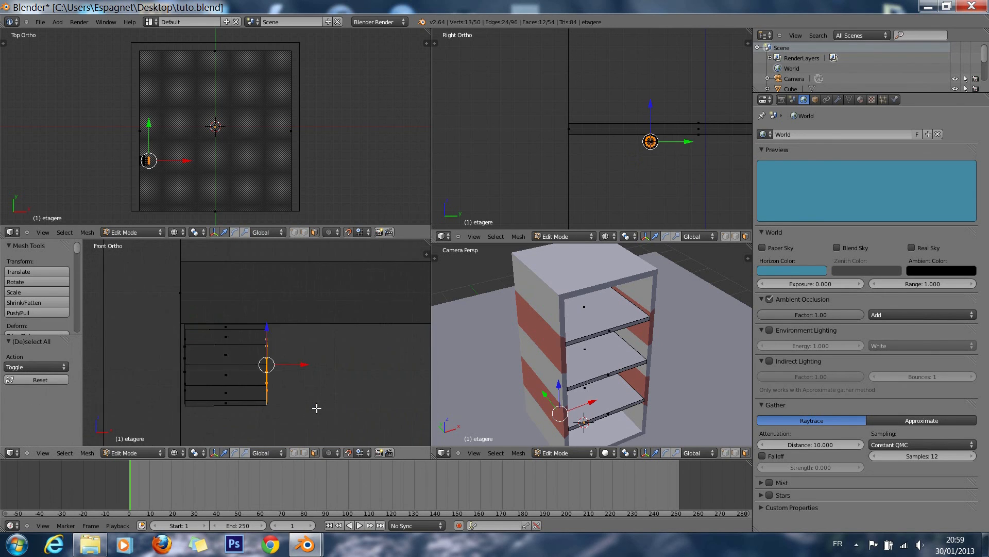
pyautogui.press('e')
pyautogui.click(333, 409)
pyautogui.press('s')
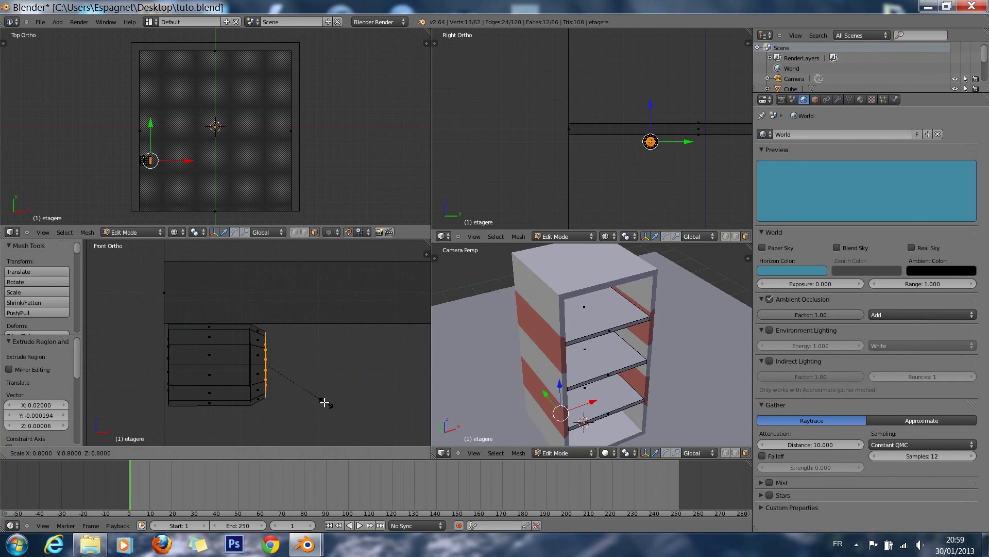
pyautogui.click(326, 405)
pyautogui.press('g')
pyautogui.click(327, 410)
# Step: Extrude the support's narrowed end further out from the side wall and scale the new end down
pyautogui.press('e')
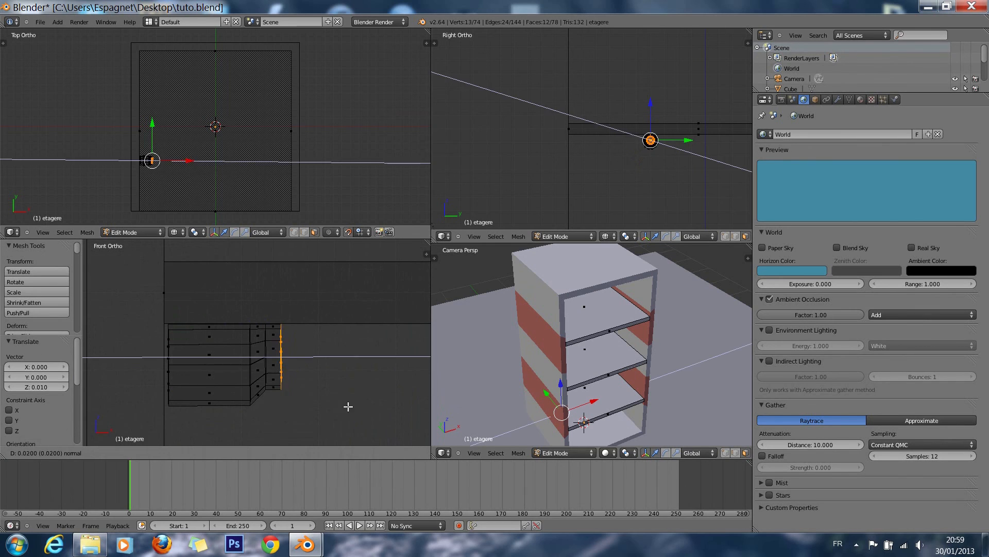
pyautogui.click(336, 404)
pyautogui.press('s')
pyautogui.click(326, 399)
# Step: Extrude the support's tip another 0.01 in X and scale it to 0.8 to finish the taper
pyautogui.press('e')
pyautogui.click(334, 393)
pyautogui.press('s')
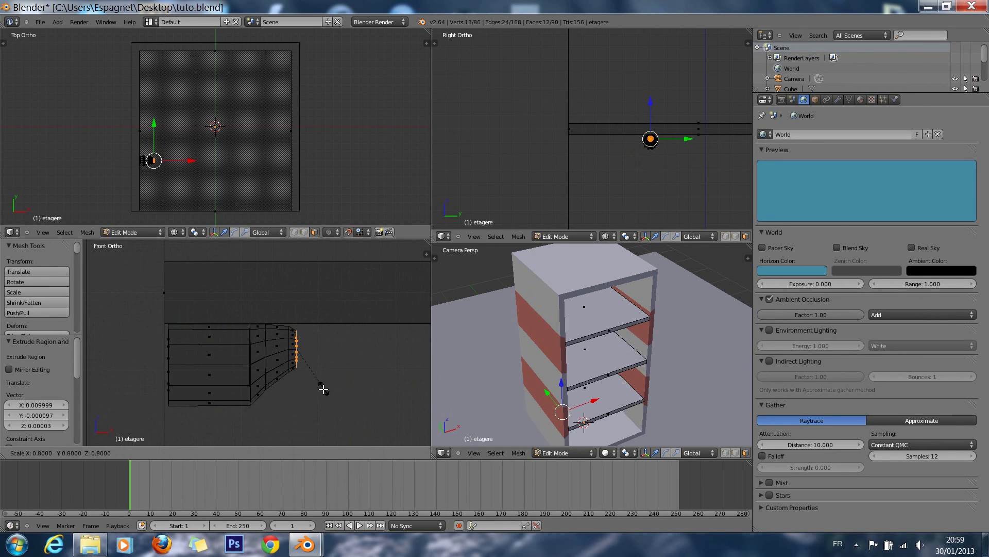
pyautogui.click(337, 384)
pyautogui.press('g')
pyautogui.press('z')
pyautogui.click(320, 385)
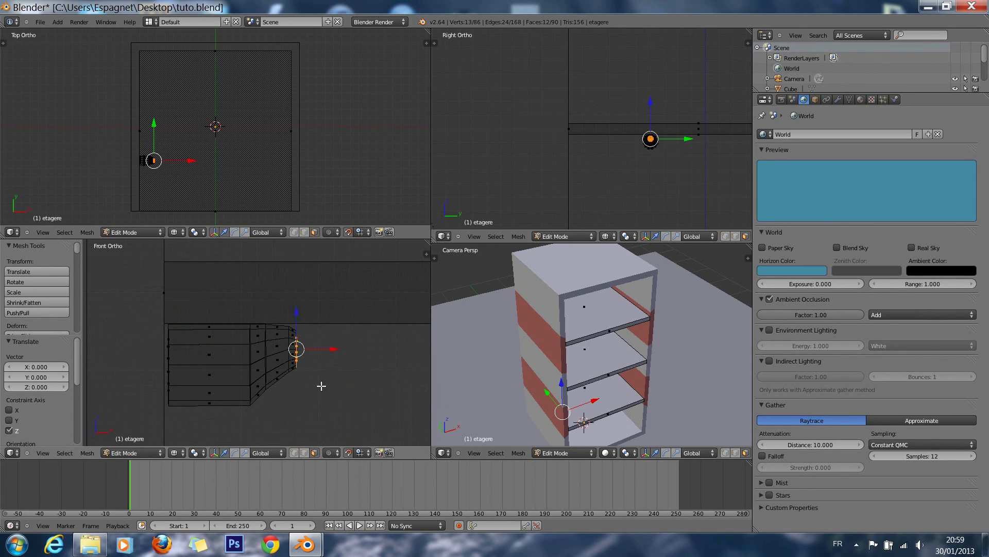
# Step: Select only the uppermost vertices along the full length of the support in the wireframe front view
pyautogui.press('a')
pyautogui.press('b')
pyautogui.moveTo(145, 308); pyautogui.dragTo(323, 329)
pyautogui.moveTo(278, 309); pyautogui.dragTo(320, 333)
pyautogui.press('b')
pyautogui.rightClick(268, 323)
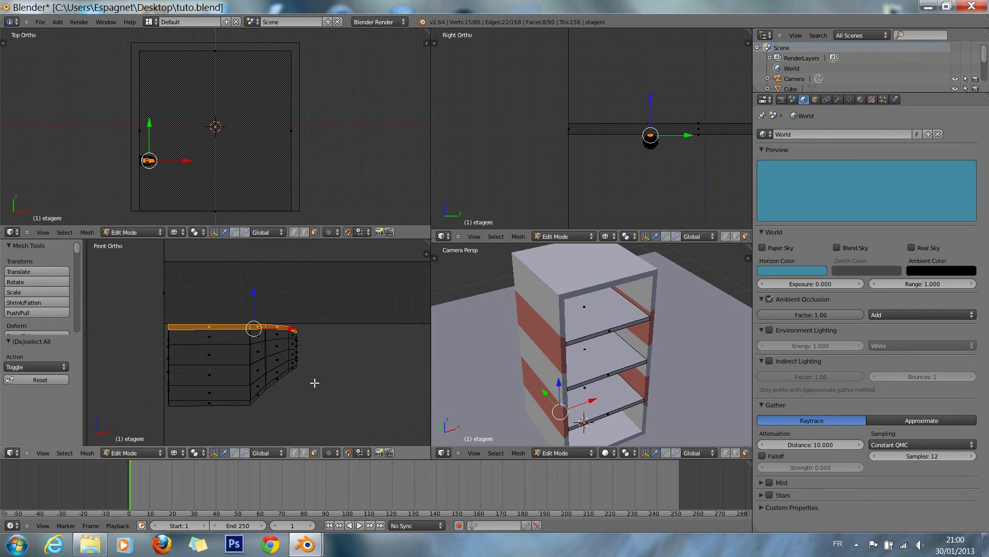
pyautogui.press('s')
pyautogui.press('z')
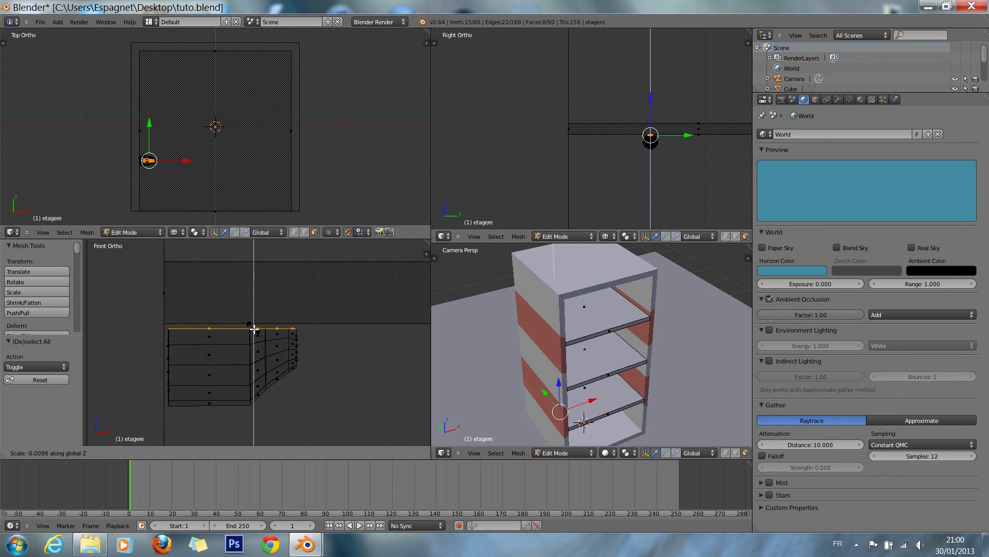
pyautogui.keyDown('ctrl'); pyautogui.click(254, 328); pyautogui.keyUp('ctrl')
pyautogui.press('s')
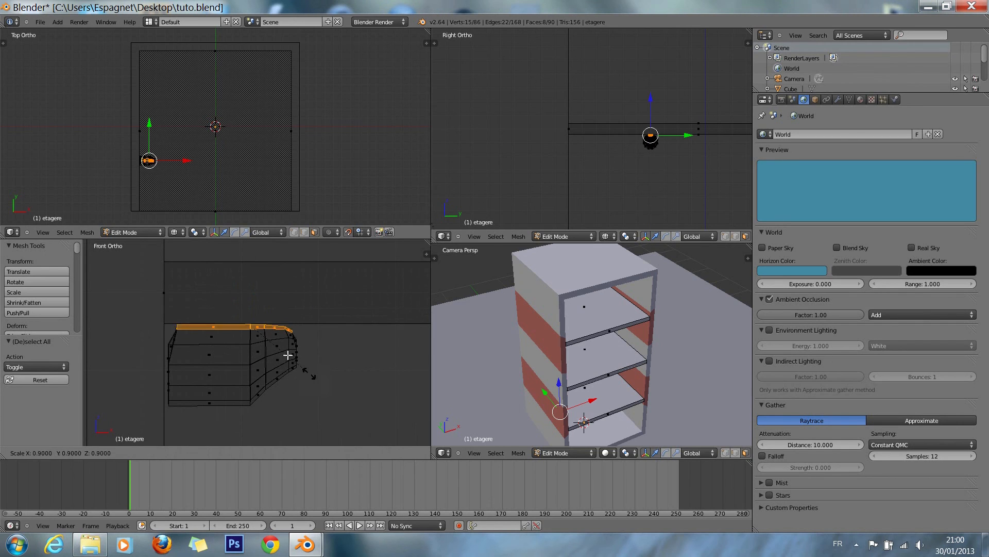
pyautogui.press('Escape')
pyautogui.press('z')
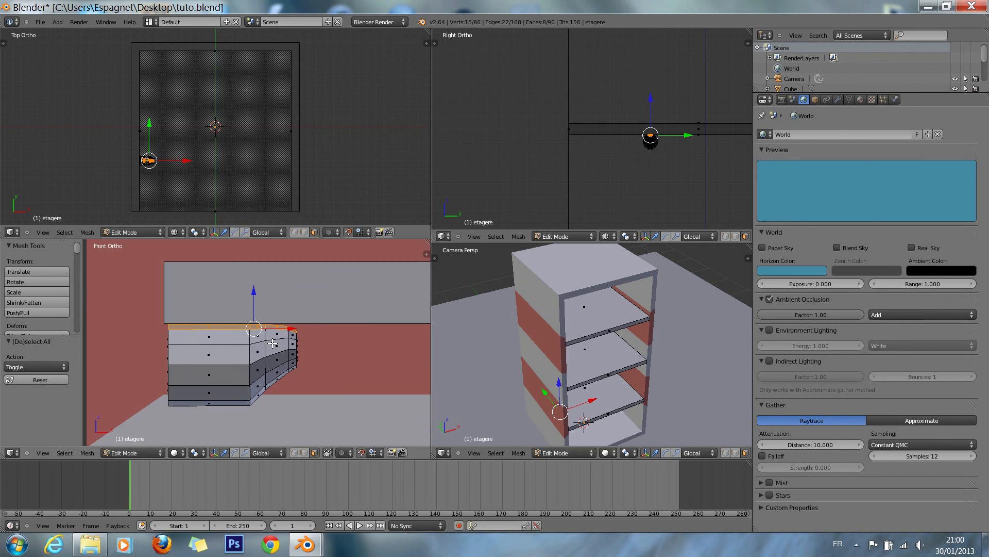
pyautogui.press('z')
# Step: Flatten the support's upper side by scaling its selected vertices to about 0 in Z, and clear the selection
pyautogui.press('s')
pyautogui.press('z')
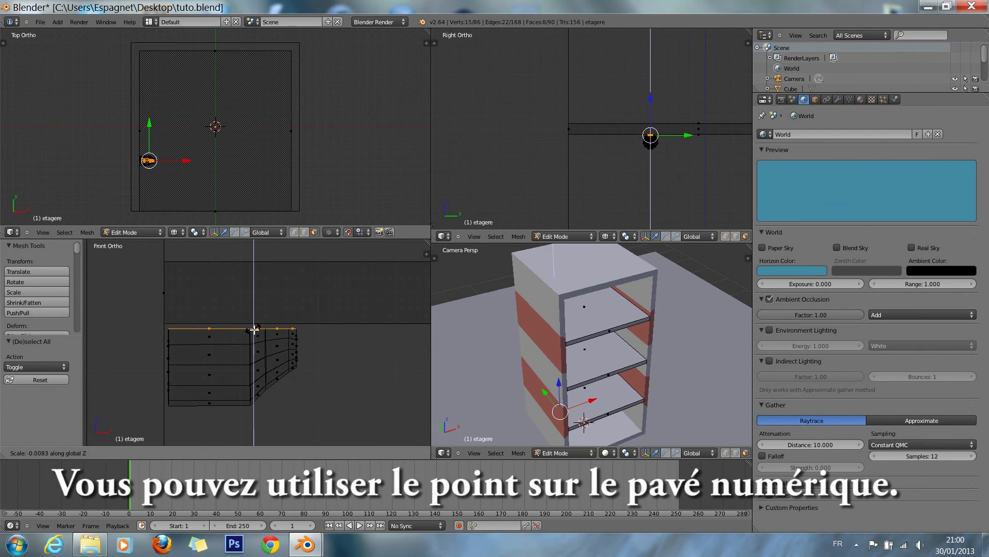
pyautogui.click(254, 329)
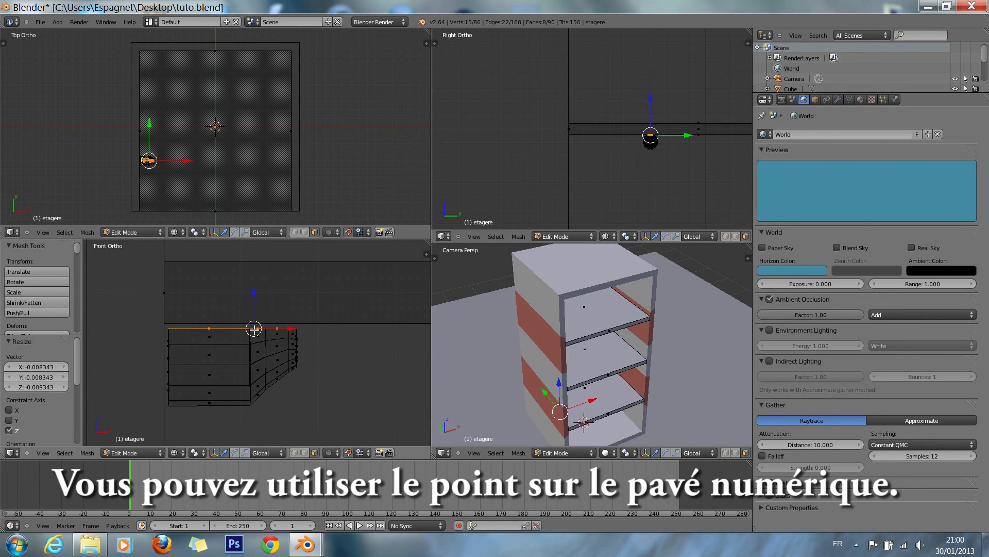
pyautogui.press('a')
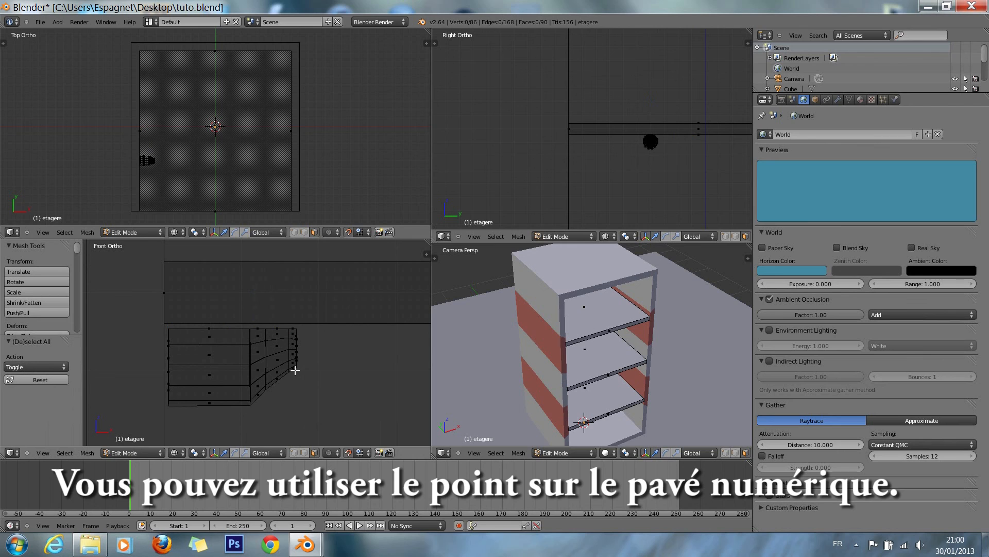
# Step: Select the whole support and move it by -0.01 in X and 0.01 in Z, then by -0.409 in Y
pyautogui.press('l')
pyautogui.press('g')
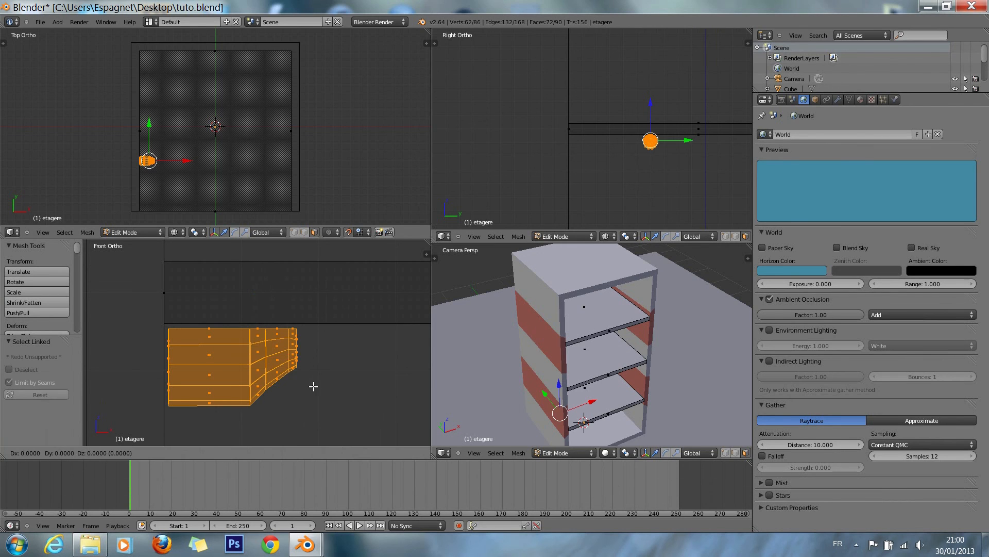
pyautogui.click(309, 377)
pyautogui.scroll(-1, 310, 378)
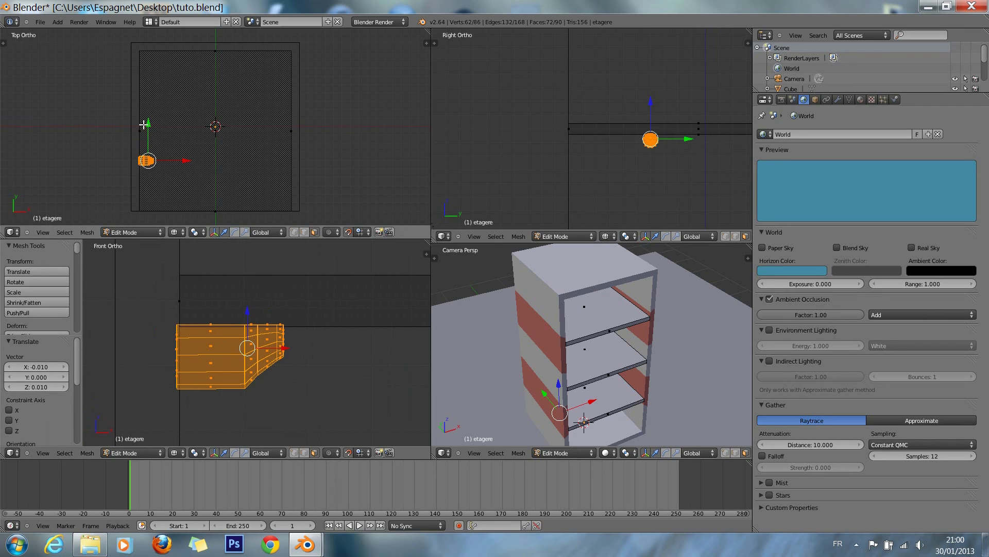
pyautogui.press('g')
pyautogui.press('y')
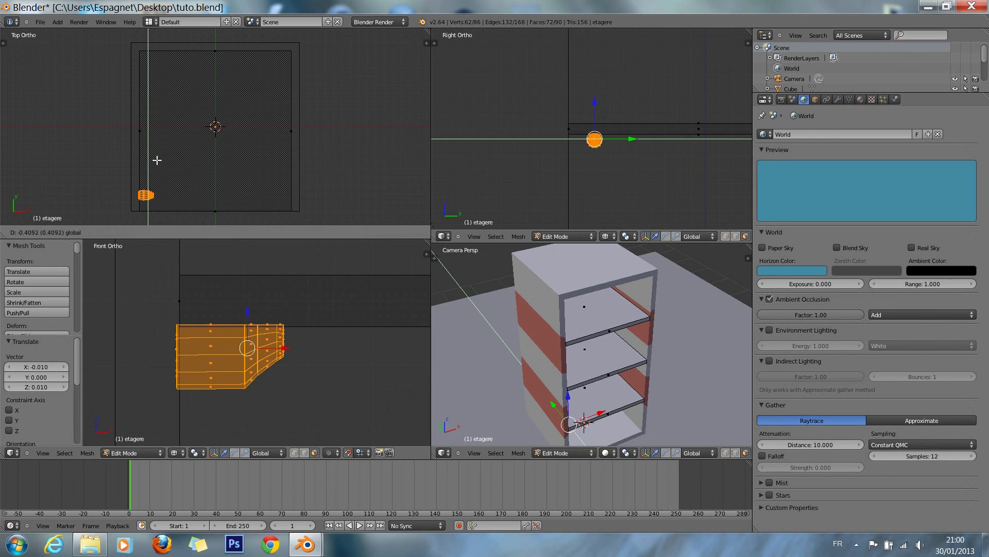
pyautogui.click(157, 161)
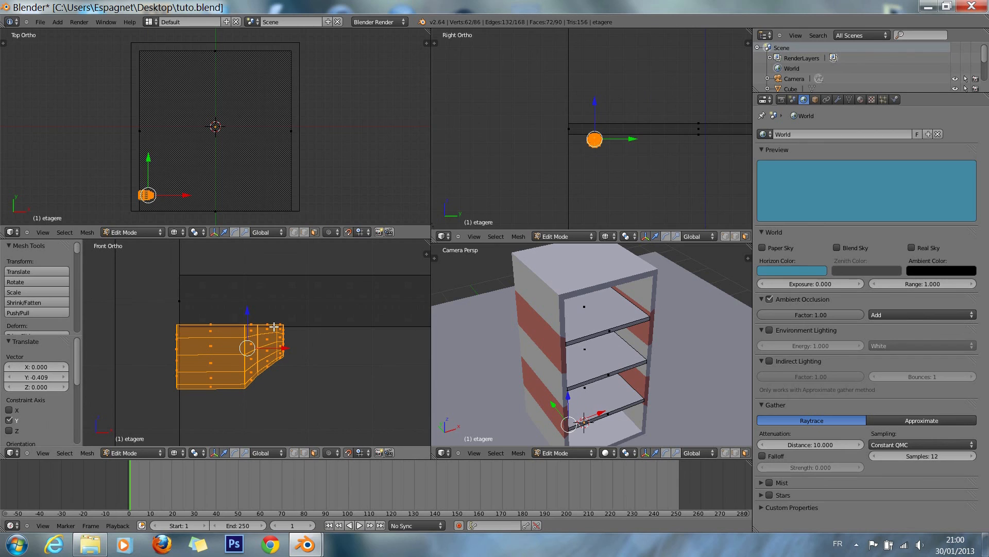
# Step: Add a third material slot to the etagere object and create a new material in it
pyautogui.click(860, 100)
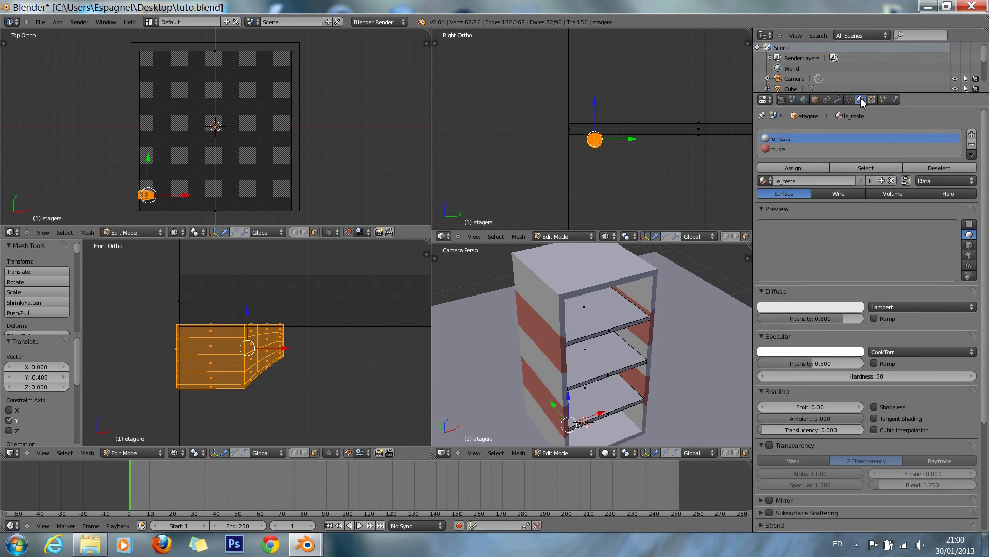
pyautogui.click(971, 133)
pyautogui.click(800, 189)
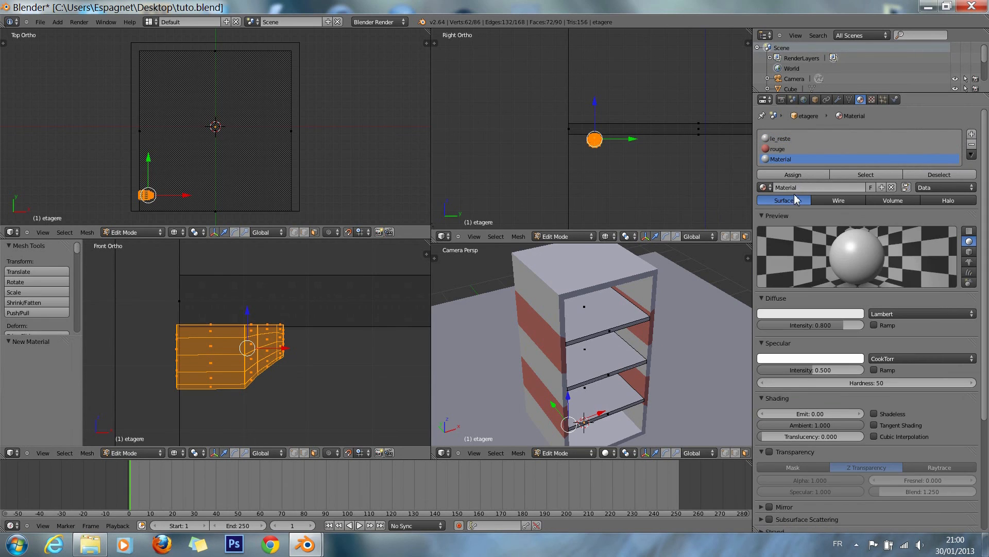
# Step: Name the new material doré and set its diffuse colour to gold (R 0.800, G 0.565, B 0.147)
pyautogui.write('doré')
pyautogui.press('Return')
pyautogui.click(838, 312)
pyautogui.moveTo(786, 225); pyautogui.dragTo(782, 233)
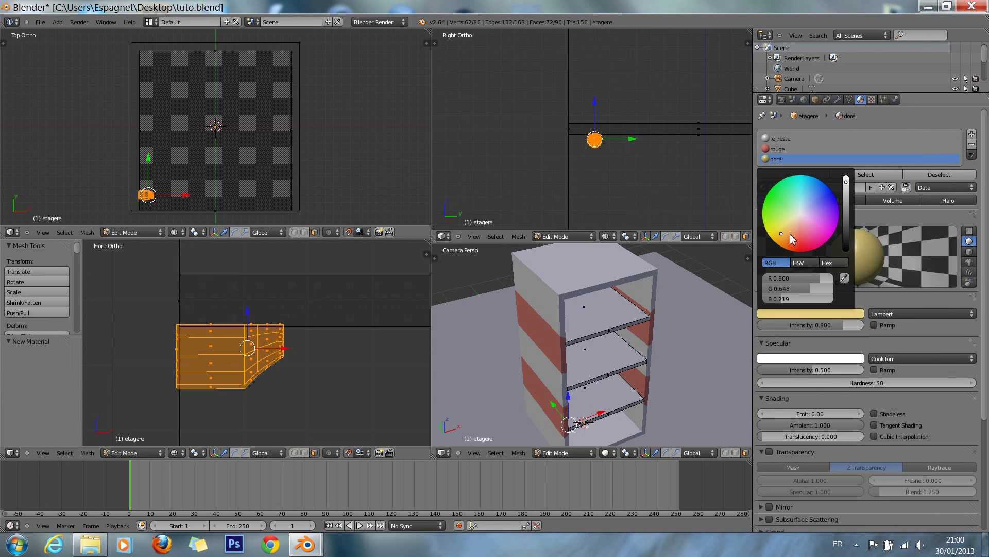
pyautogui.click(782, 238)
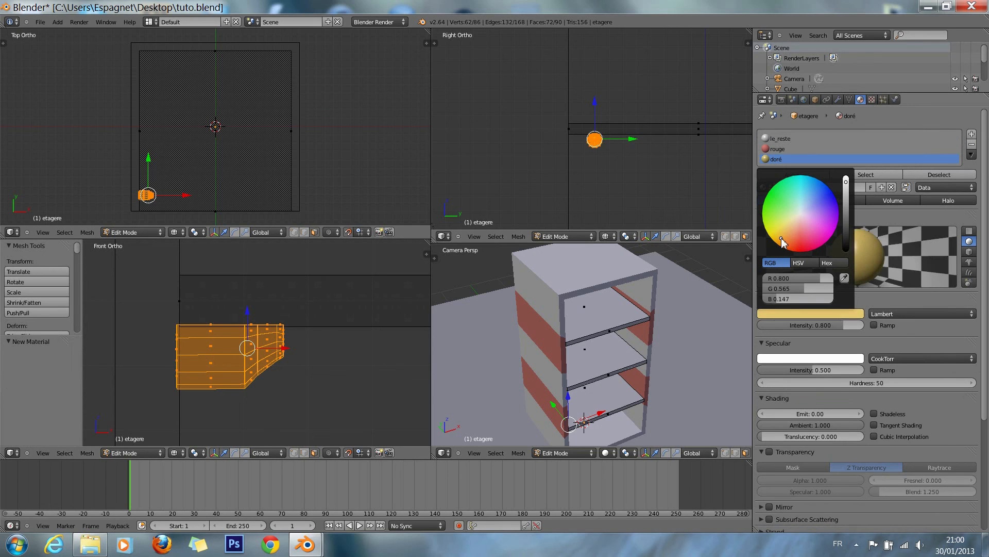
# Step: Give the doré material's specular colour the same gold as its diffuse colour
pyautogui.click(814, 356)
pyautogui.click(784, 277)
pyautogui.click(781, 278)
pyautogui.click(846, 227)
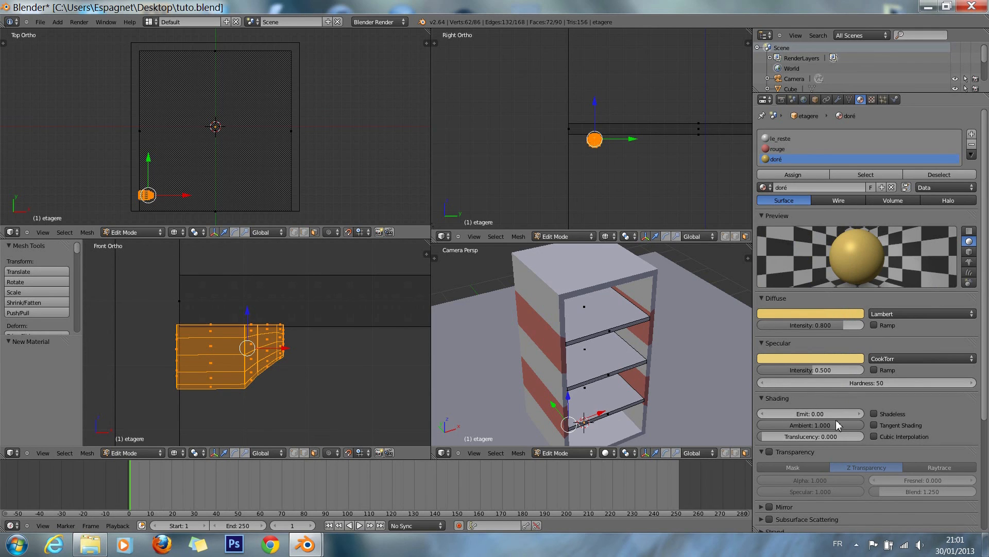
# Step: Set the doré material's specular intensity to 0.637 and its hardness to 45
pyautogui.moveTo(864, 387)
pyautogui.mouseDown()
pyautogui.moveTo(844, 386)
pyautogui.moveTo(860, 382)
pyautogui.moveTo(843, 370)
pyautogui.moveTo(854, 389)
pyautogui.mouseUp()
pyautogui.click(869, 385)
pyautogui.write('48')
pyautogui.click(880, 407)
# Step: Enable mirror reflection on the doré material with a reflectivity of 0.157
pyautogui.scroll(-5, 907, 420)
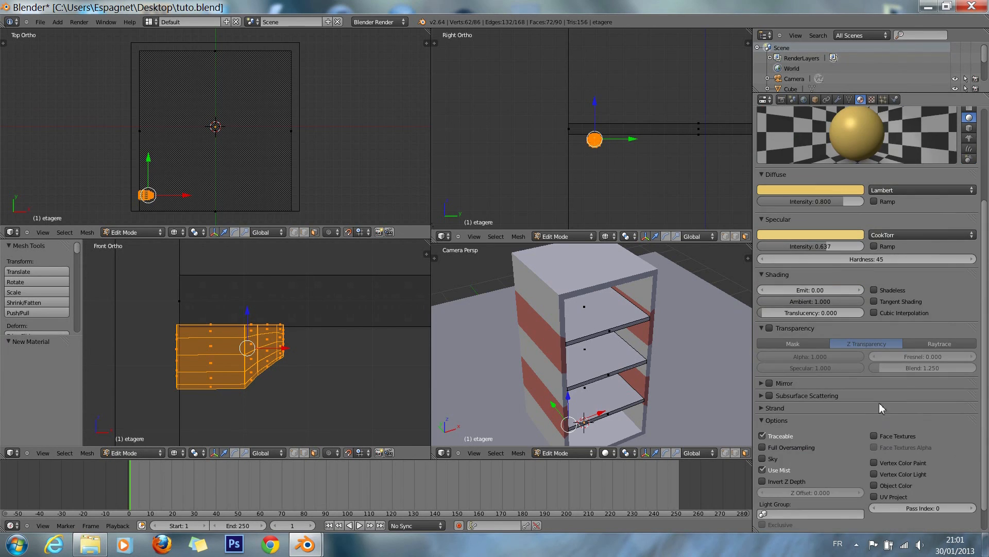
pyautogui.click(763, 384)
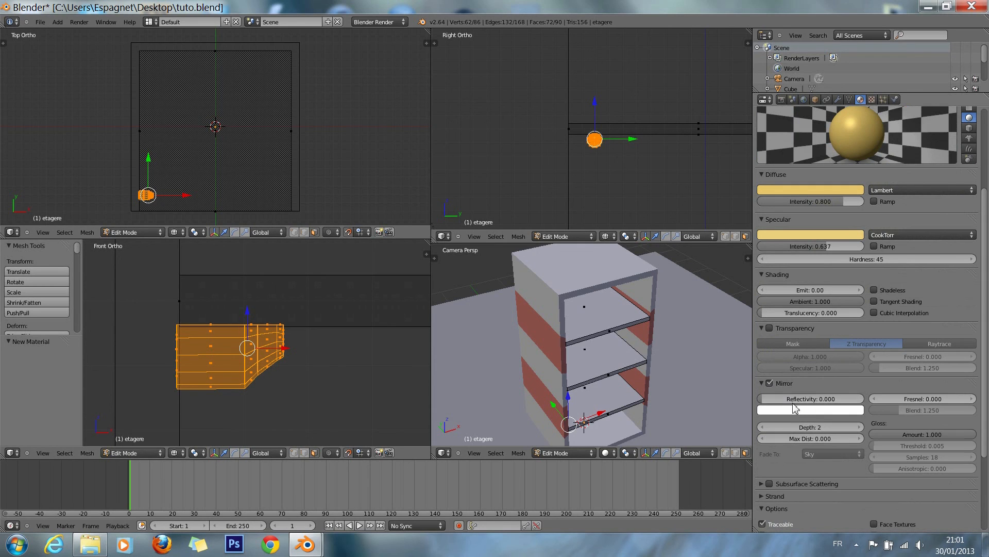
pyautogui.moveTo(803, 402); pyautogui.dragTo(805, 402)
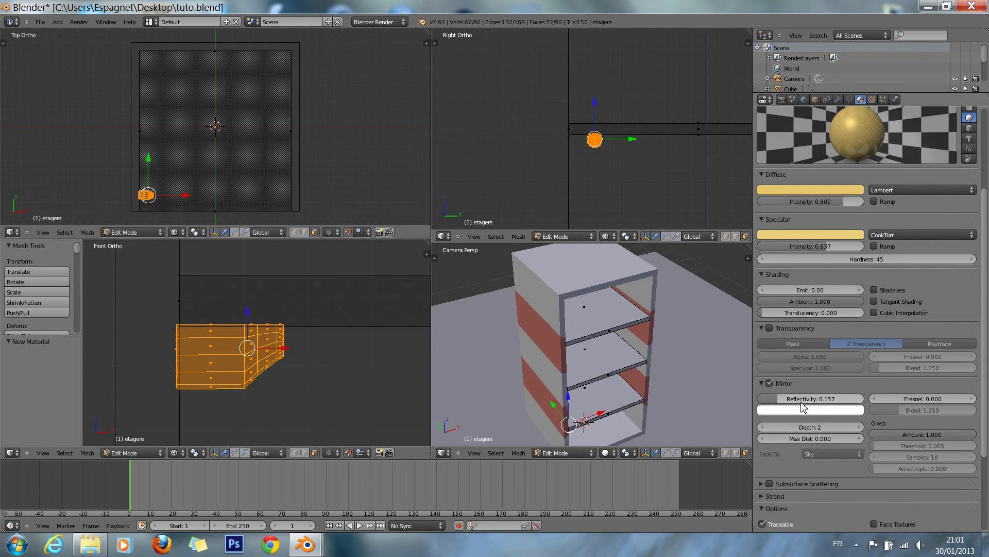
pyautogui.click(761, 384)
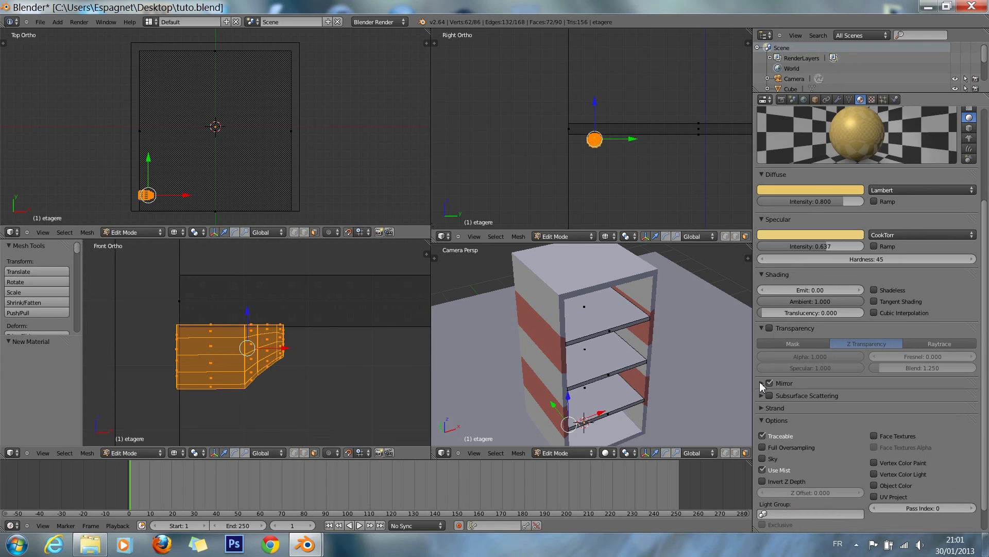
pyautogui.click(763, 383)
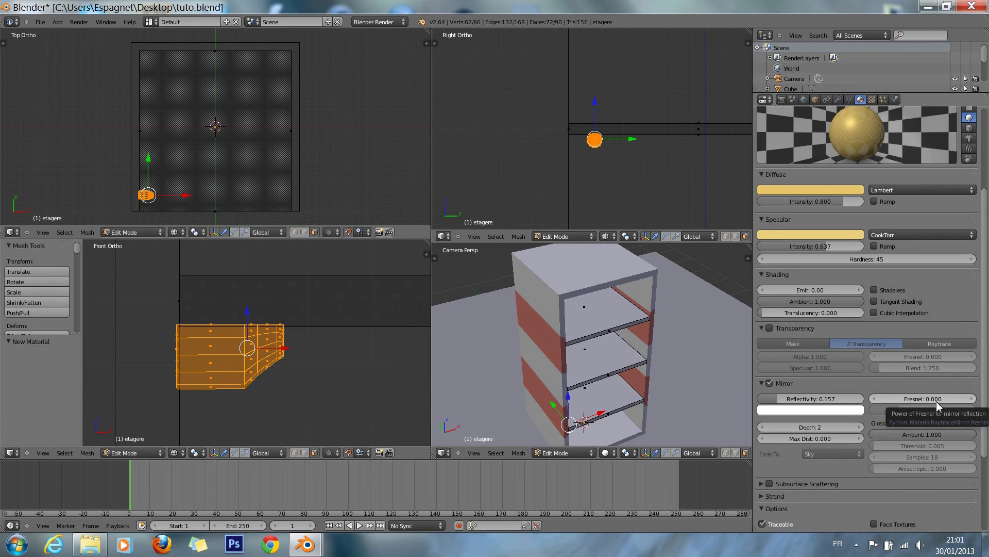
# Step: Assign the doré material to the selected shelf-support peg
pyautogui.scroll(2, 819, 344)
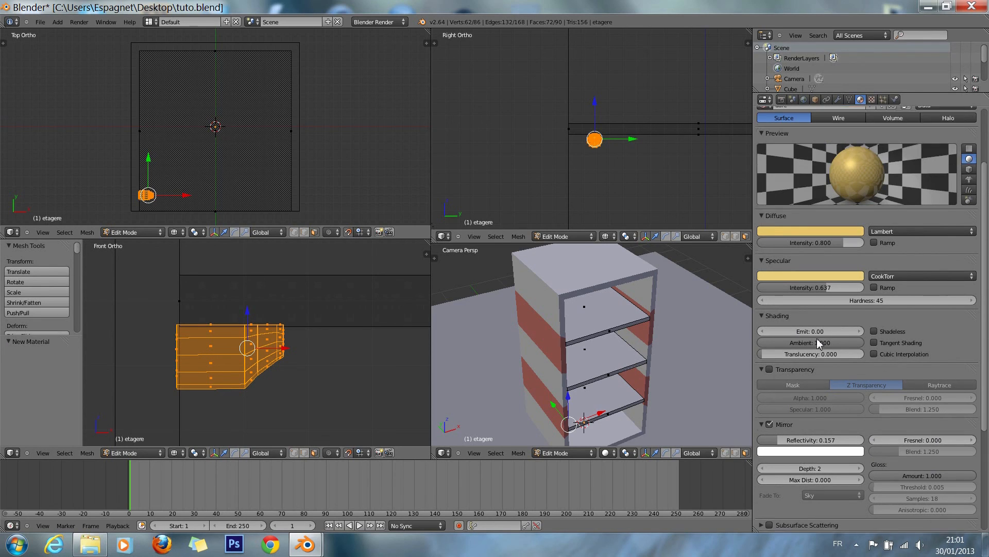
pyautogui.scroll(4, 819, 344)
pyautogui.scroll(-4, 817, 339)
pyautogui.scroll(4, 817, 339)
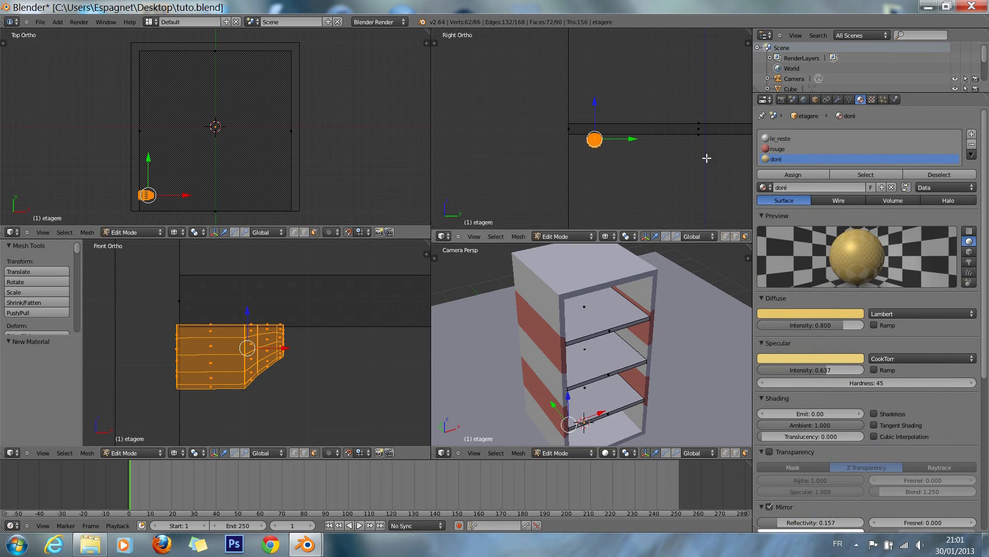
pyautogui.click(793, 174)
# Step: Duplicate the front-left peg and place the copy about 1.495 units along Y at the back-left corner
pyautogui.scroll(-1, 249, 184)
pyautogui.hotkey('shift', 'd')
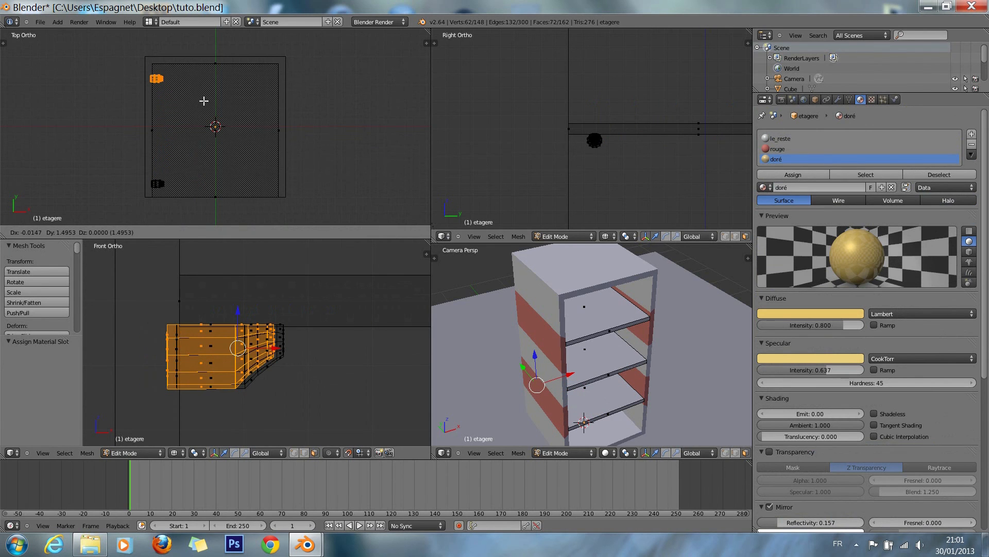
pyautogui.hotkey('ctrl', 'o')
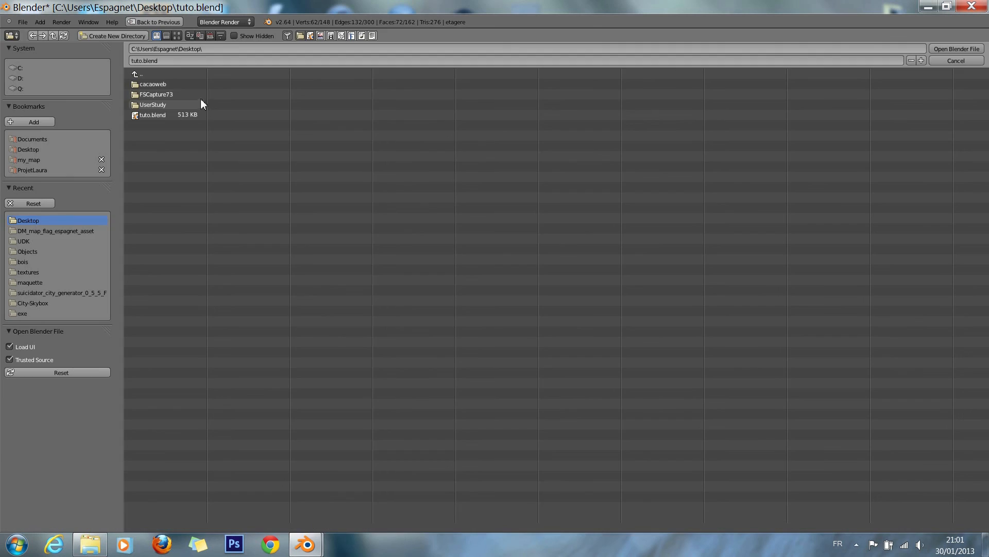
pyautogui.press('Escape')
pyautogui.moveTo(160, 35); pyautogui.dragTo(151, 49)
# Step: Duplicate the back-left peg and move the copy 1.459 units along X towards the opposite side panel
pyautogui.hotkey('shift', 'd')
pyautogui.click(175, 83)
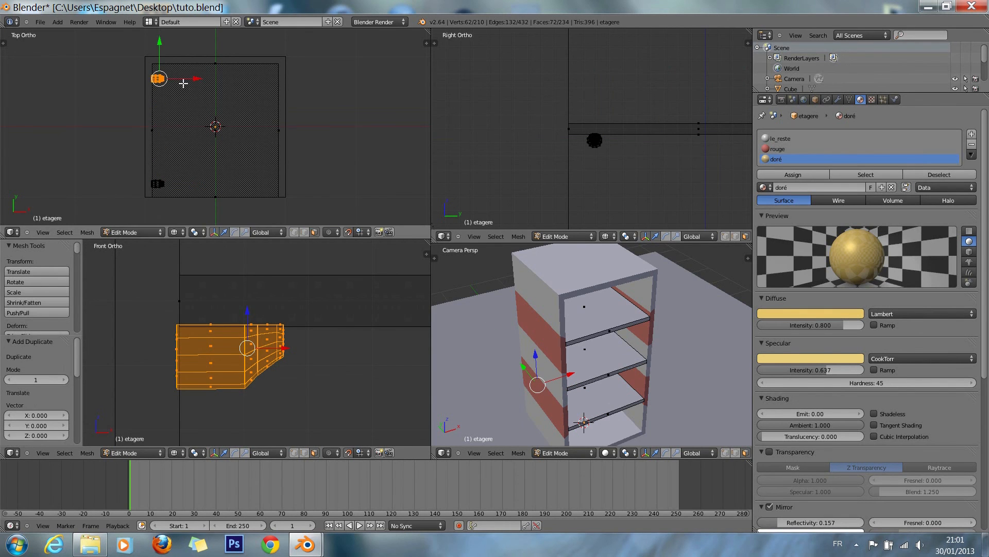
pyautogui.press('g')
pyautogui.press('x')
pyautogui.click(296, 85)
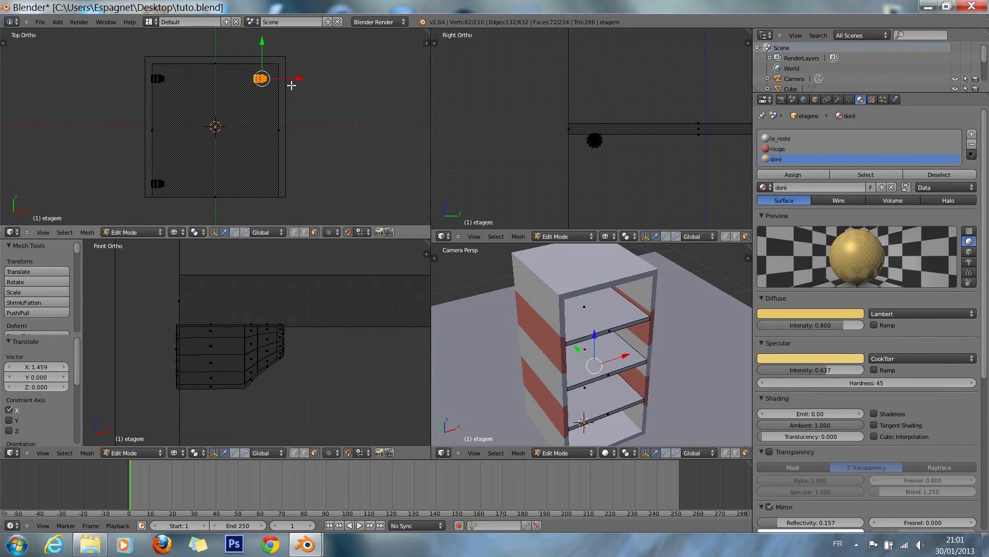
# Step: Mirror the back-right peg along the global X axis so its wide end faces the side panel
pyautogui.press('KP_Decimal')
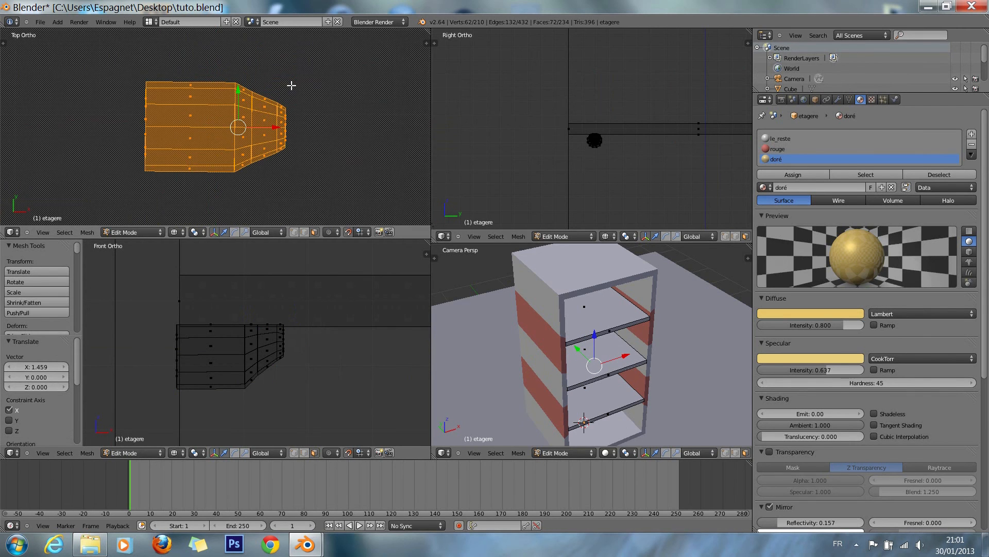
pyautogui.hotkey('ctrl', 'm')
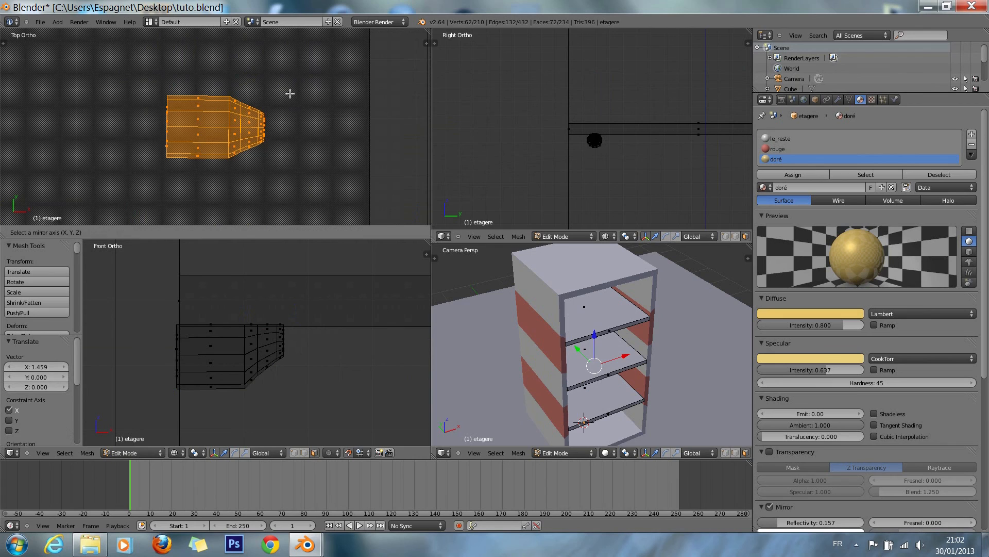
pyautogui.press('x')
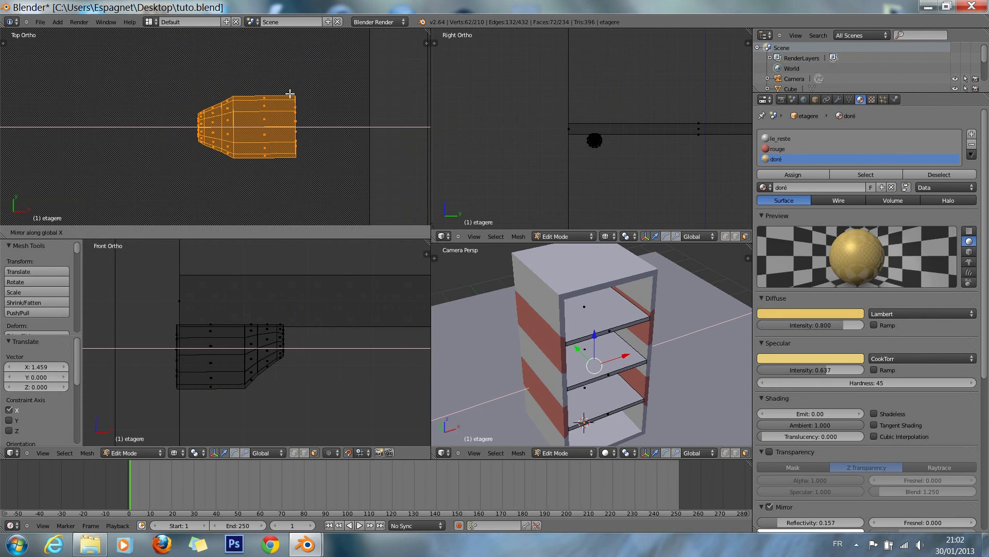
pyautogui.press('z')
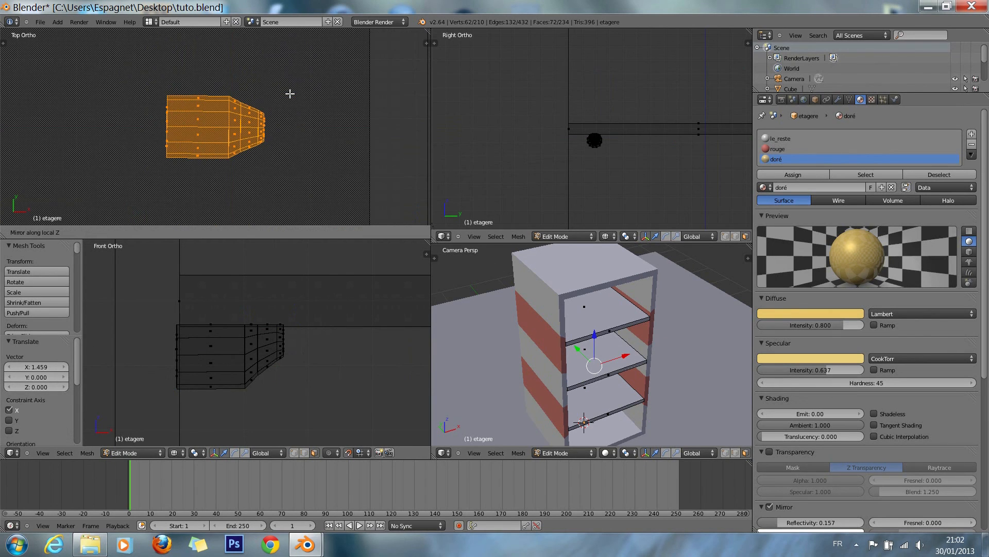
pyautogui.press('x')
pyautogui.press('x')
pyautogui.press('x')
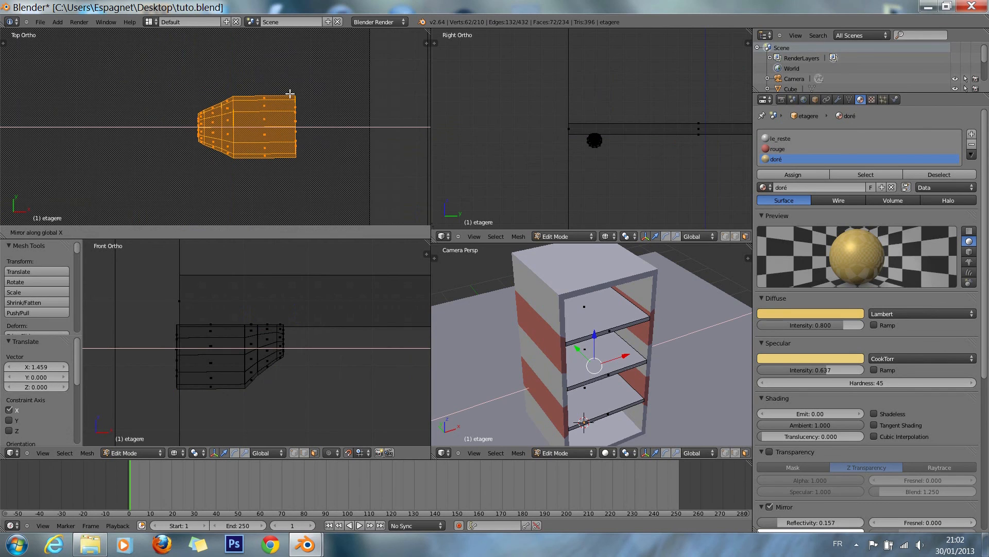
pyautogui.press('Return')
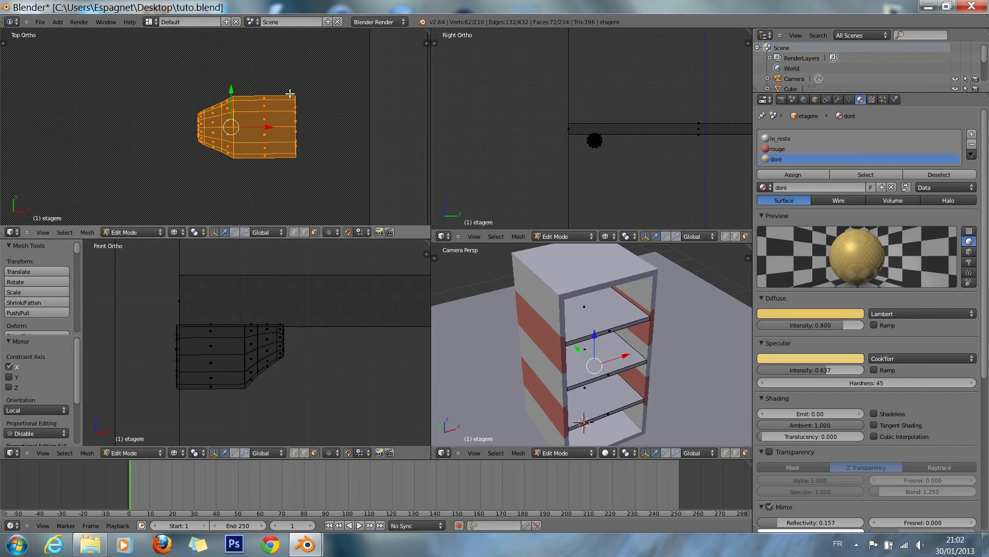
# Step: Move the mirrored peg about 0.13 units along X until it touches the side panel
pyautogui.press('g')
pyautogui.press('x')
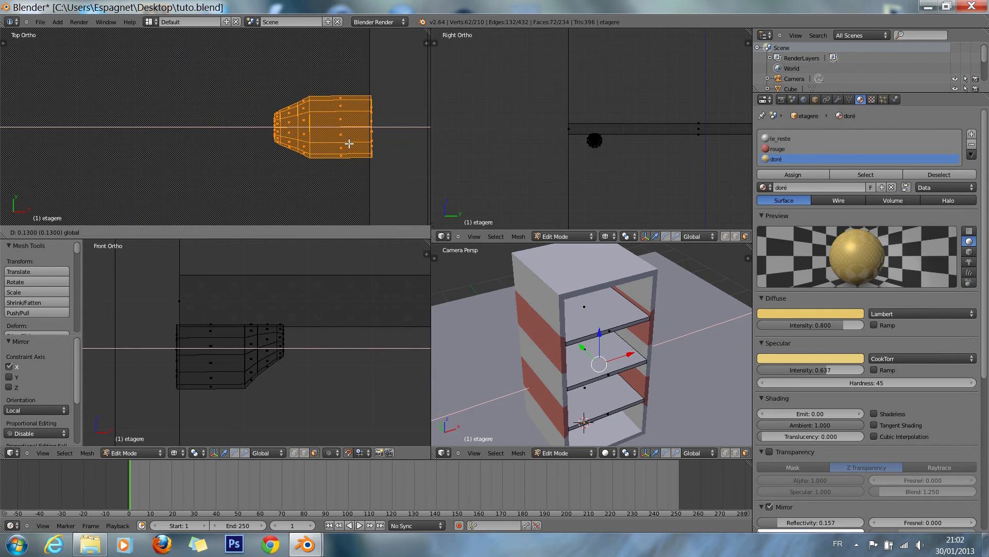
pyautogui.click(346, 141)
# Step: Duplicate the back-right peg and move the copy -1.495 units along Y to the front-right corner
pyautogui.scroll(-8, 338, 132)
pyautogui.hotkey('shift', 'd')
pyautogui.rightClick(255, 120)
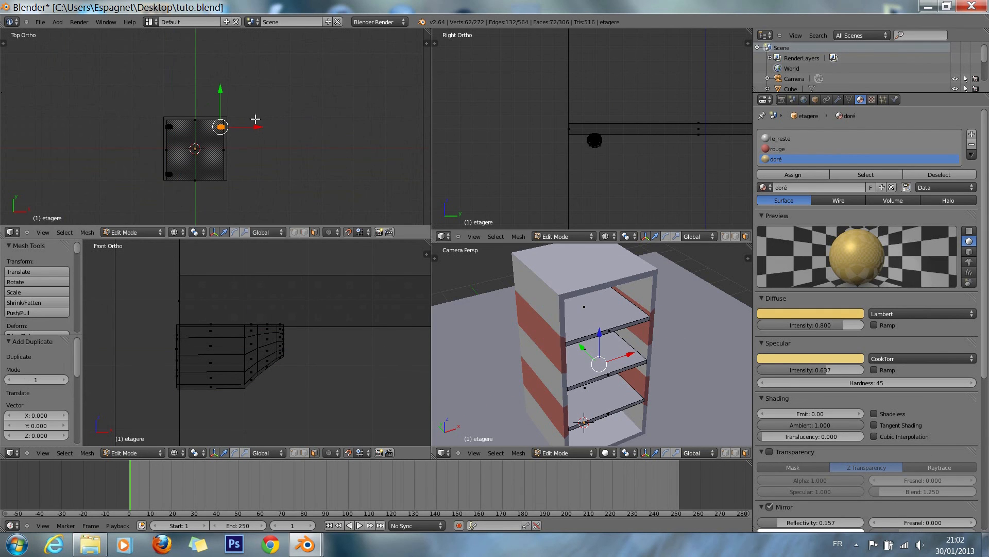
pyautogui.press('g')
pyautogui.press('y')
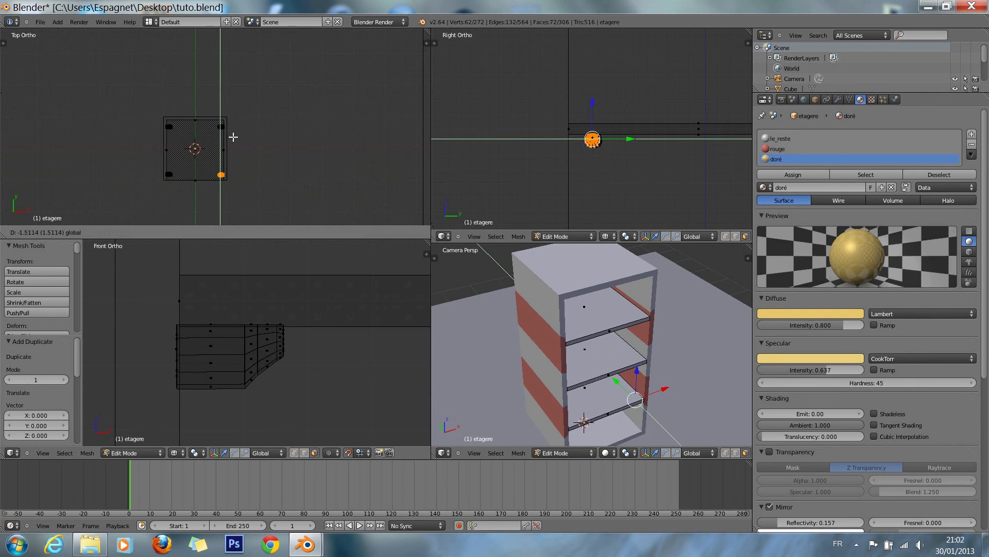
pyautogui.click(235, 136)
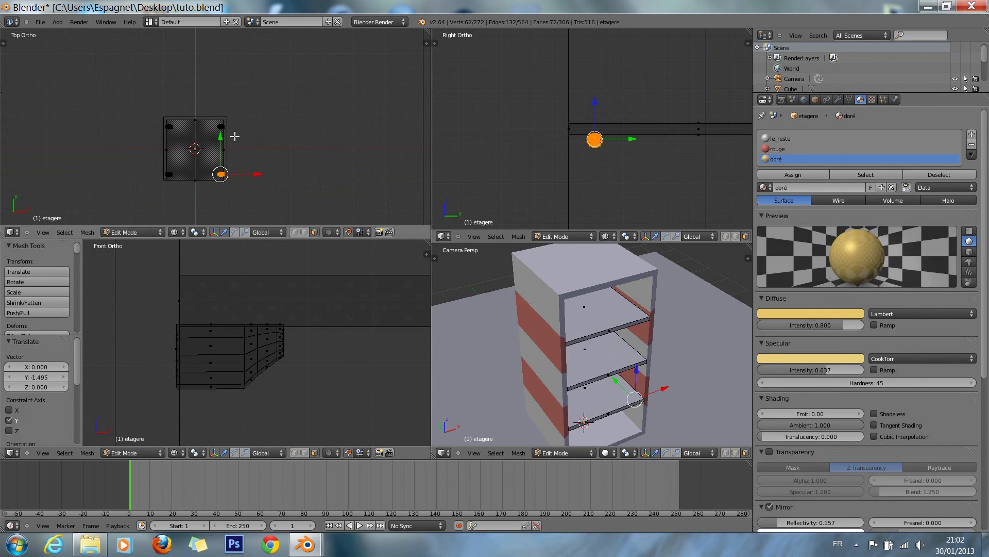
# Step: Select all four linked peg meshes under the lowest shelf, using an angled view to reach each one
pyautogui.scroll(-7, 289, 196)
pyautogui.scroll(-10, 335, 309)
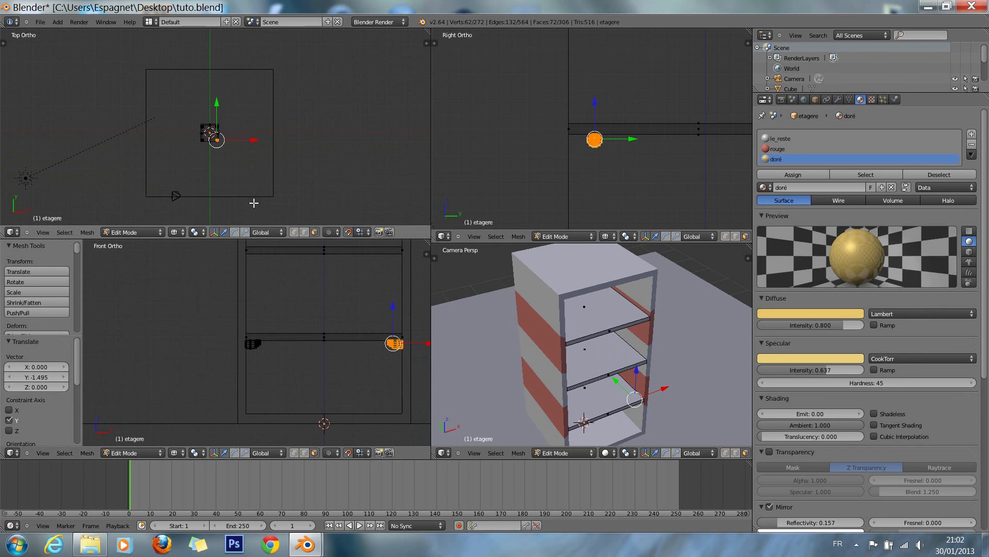
pyautogui.press('Tab')
pyautogui.press('Tab')
pyautogui.scroll(2, 331, 355)
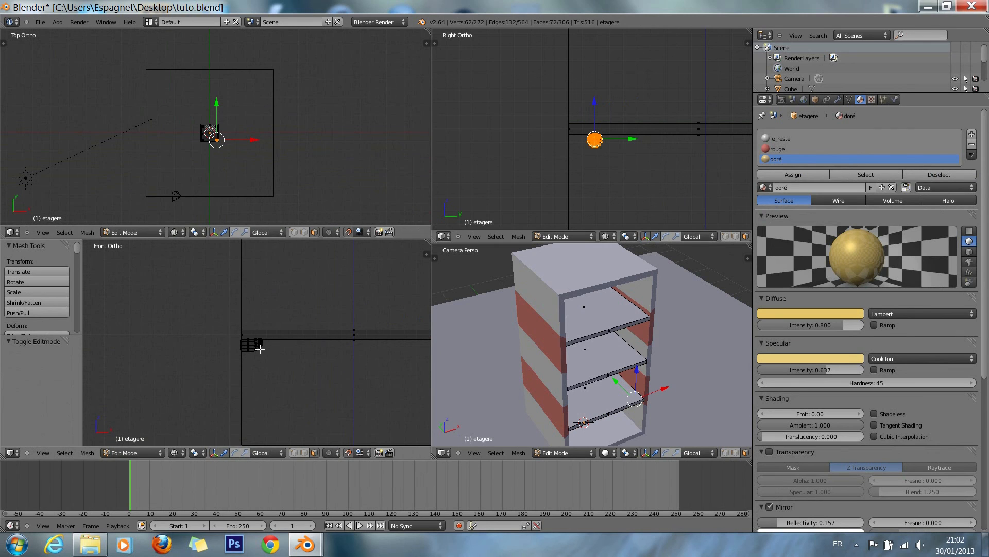
pyautogui.press('l')
pyautogui.scroll(-2, 556, 177)
pyautogui.scroll(-1, 308, 183)
pyautogui.scroll(13, 308, 183)
pyautogui.press('KP_2')
pyautogui.press('KP_2')
pyautogui.press('KP_2')
pyautogui.press('KP_2')
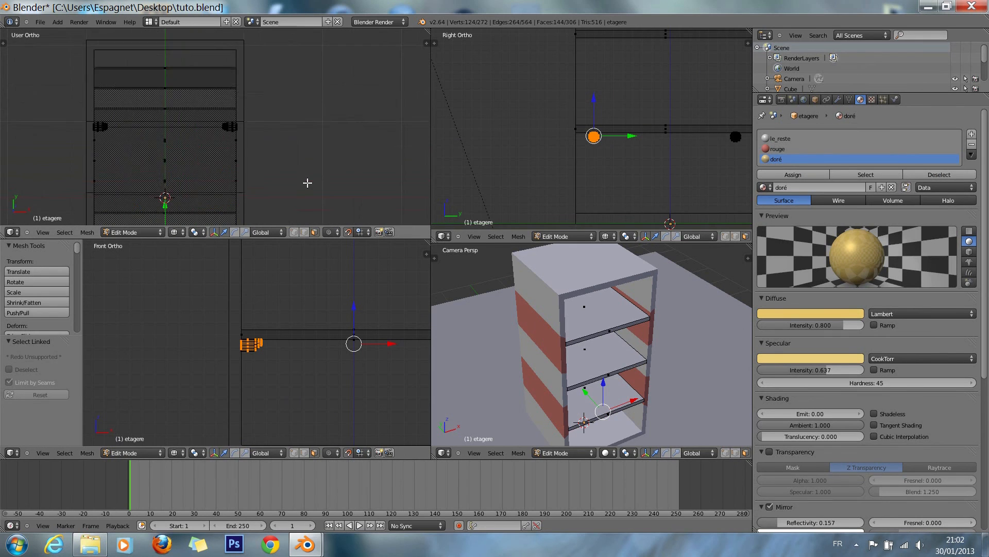
pyautogui.press('KP_4')
pyautogui.press('KP_4')
pyautogui.press('l')
pyautogui.press('l')
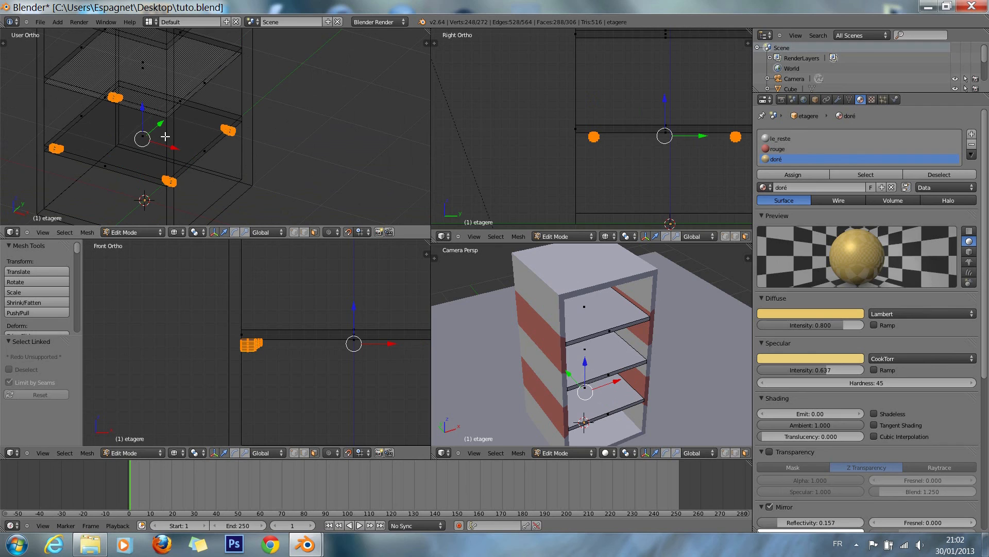
# Step: Duplicate the four pegs and raise the copies 0.974 units along Z to just under the second shelf
pyautogui.press('KP_Decimal')
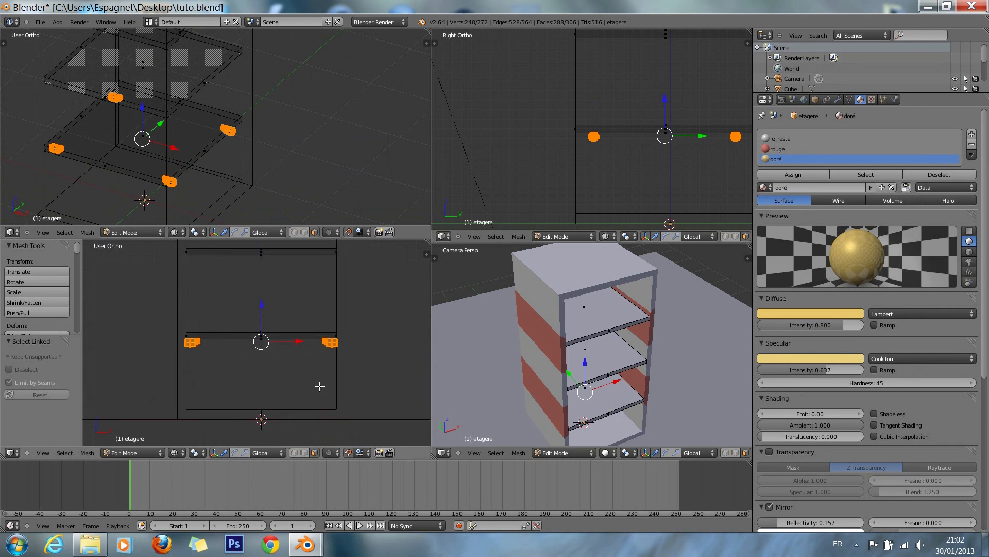
pyautogui.scroll(-5, 257, 351)
pyautogui.hotkey('shift', 'd')
pyautogui.press('z')
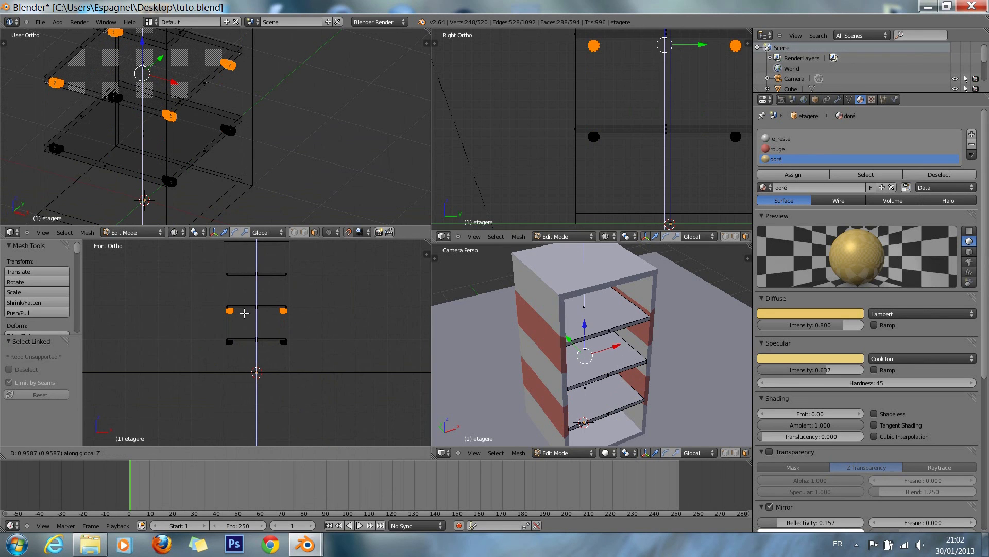
pyautogui.click(247, 315)
pyautogui.hotkey('shift', 'd')
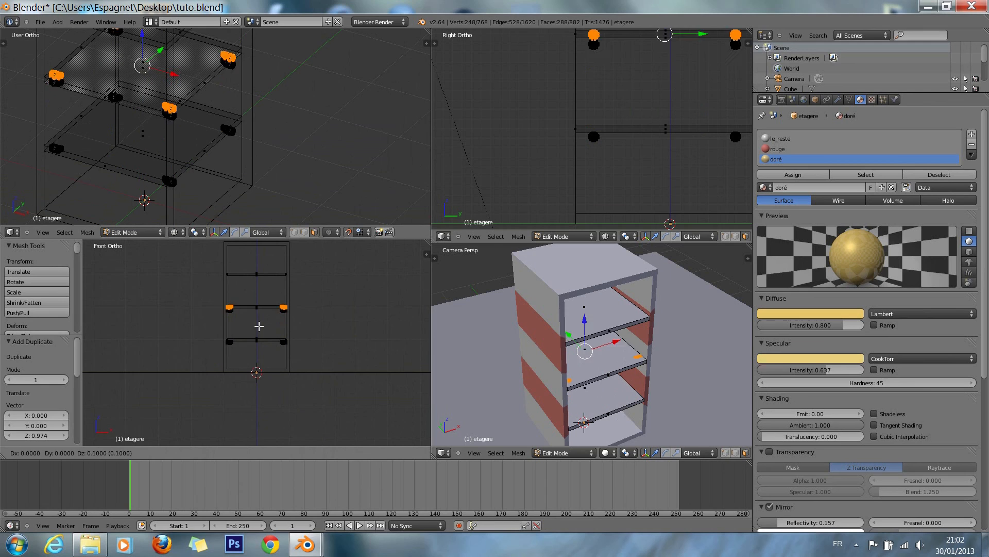
pyautogui.click(259, 326)
pyautogui.scroll(8, 266, 330)
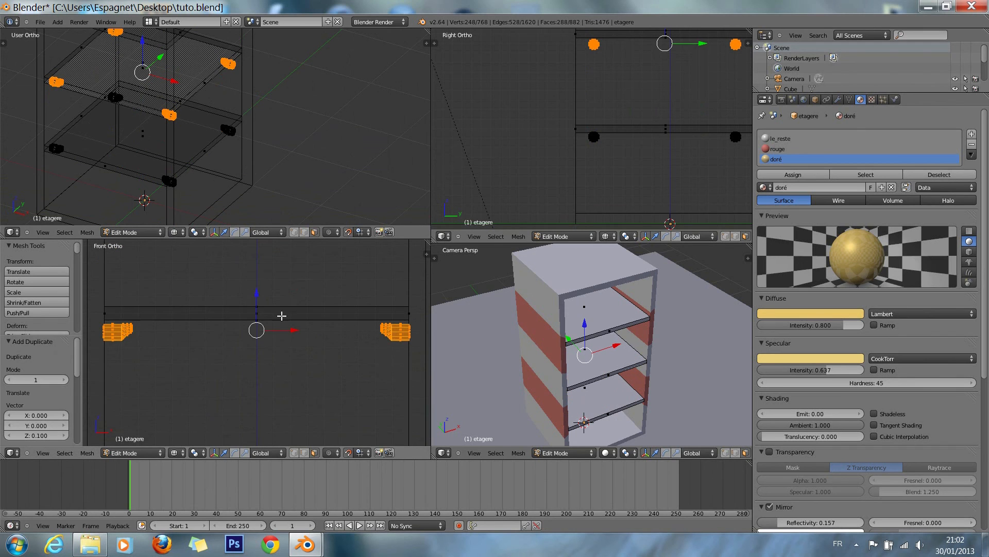
pyautogui.hotkey('ctrl', 'z')
pyautogui.press('g')
pyautogui.press('z')
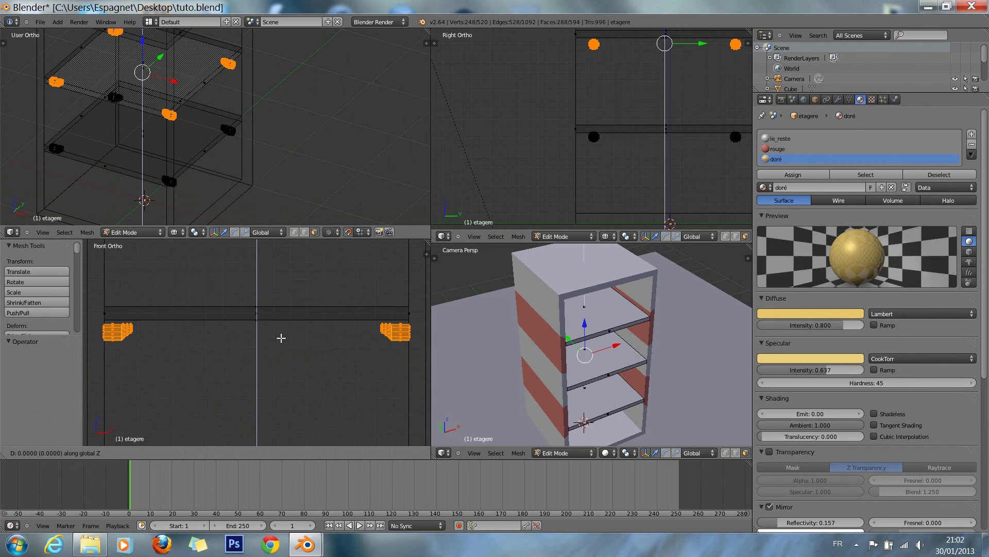
pyautogui.click(279, 334)
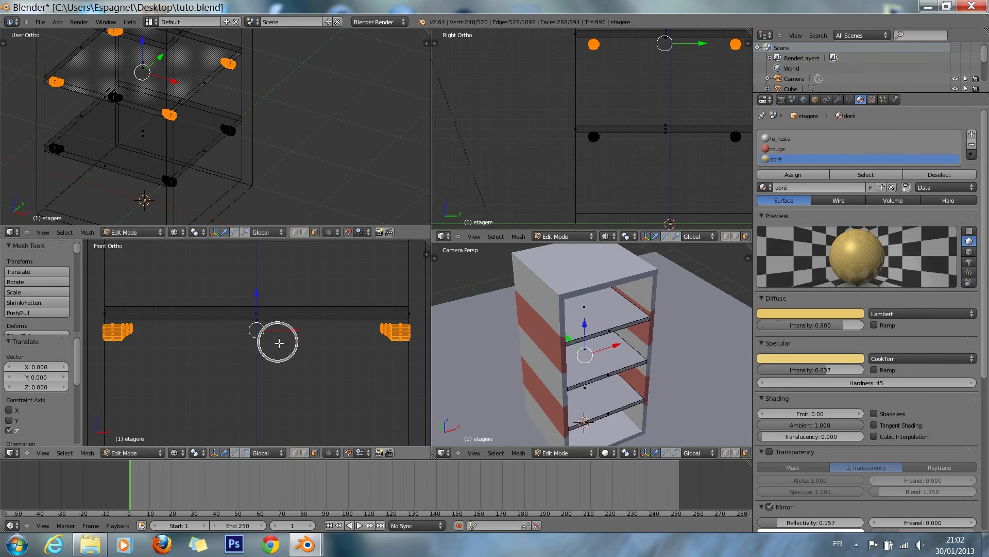
pyautogui.press('g')
pyautogui.rightClick(273, 330)
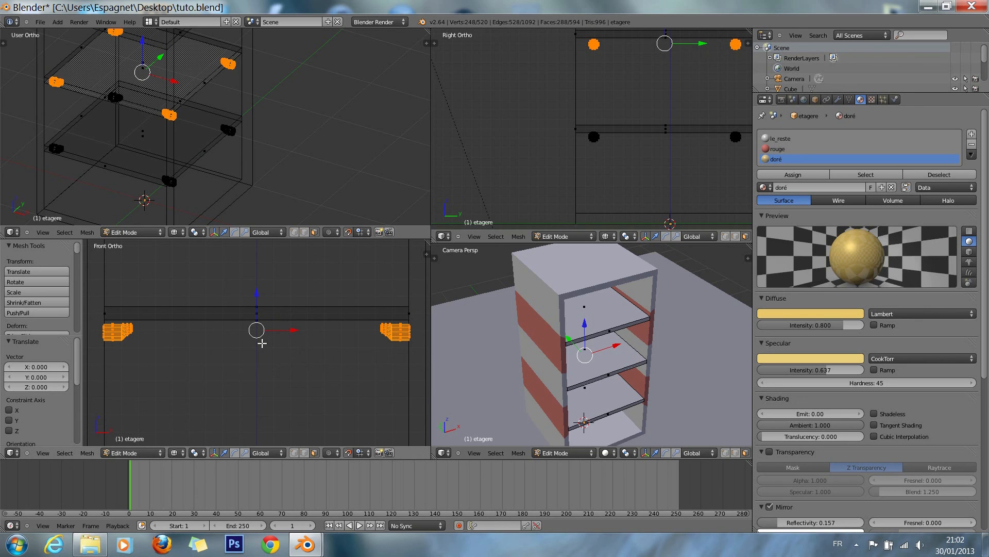
# Step: Raise the four selected pegs 0.02 units along Z to bring them closer to the underside of the second shelf
pyautogui.write('gz')
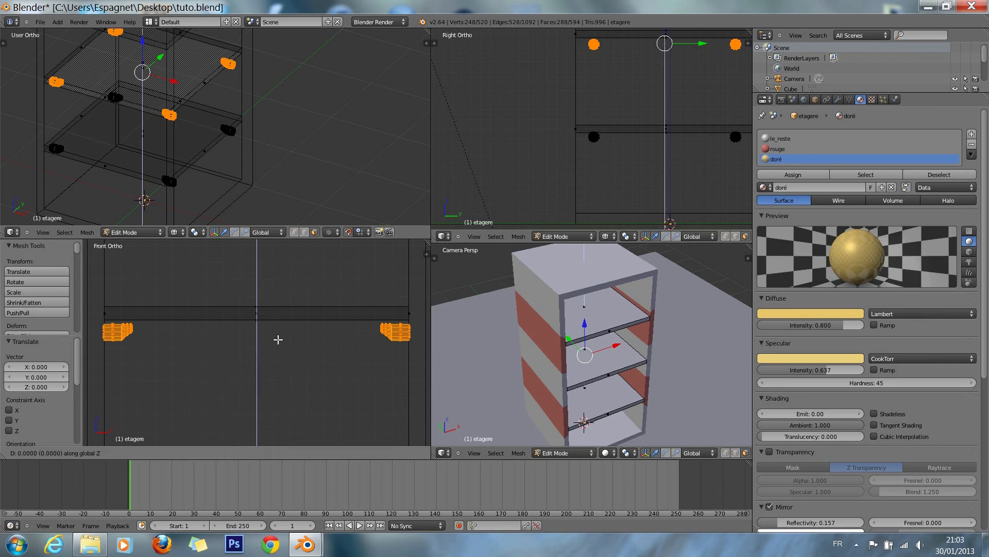
pyautogui.write('0.1')
pyautogui.press('Return')
pyautogui.scroll(-3, 257, 336)
pyautogui.scroll(4, 256, 336)
pyautogui.keyDown('ctrl'); pyautogui.scroll(-5, 275, 354); pyautogui.keyUp('ctrl')
pyautogui.scroll(7, 281, 363)
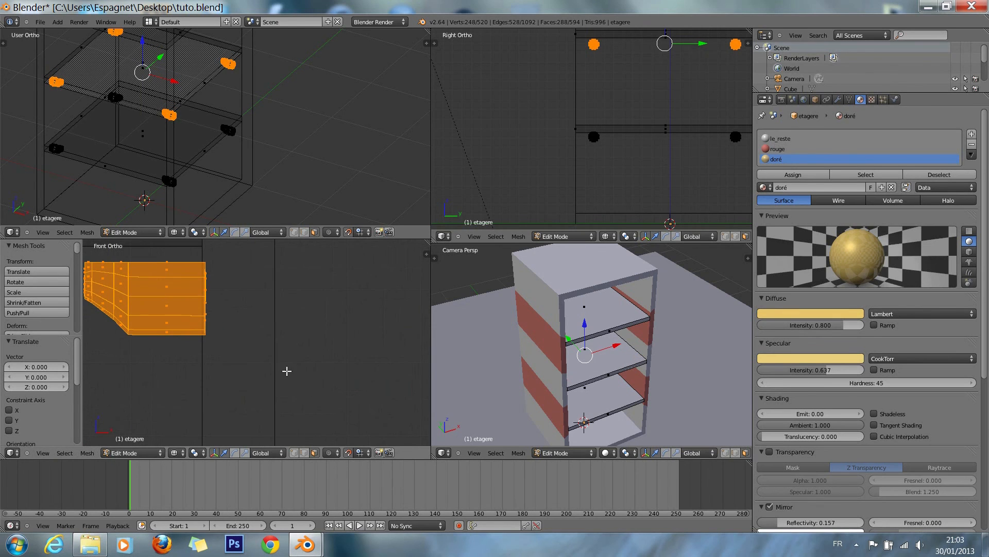
pyautogui.write('gz0.02')
pyautogui.press('Return')
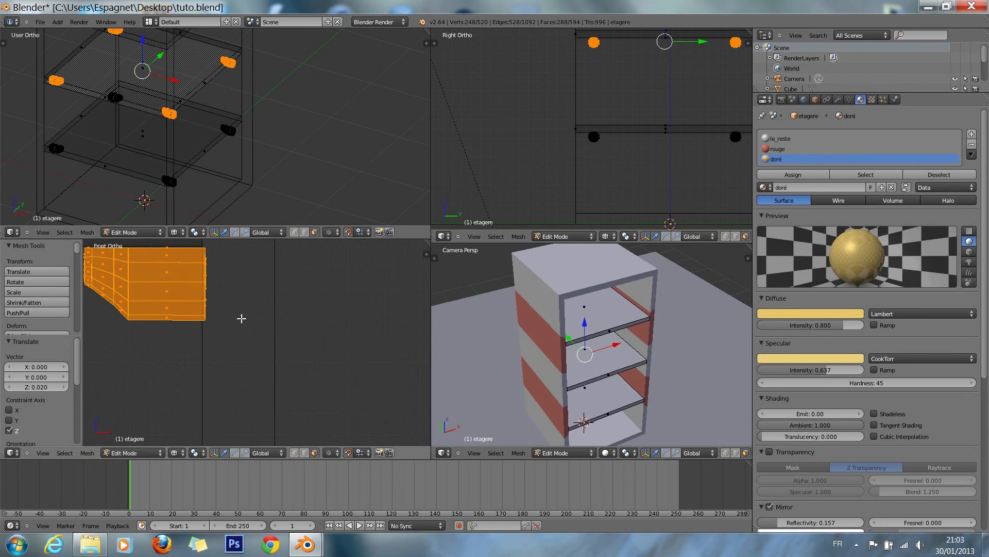
# Step: Duplicate the four second-shelf pegs and raise the copies 1 unit along Z to just under the third shelf
pyautogui.scroll(-10, 241, 318)
pyautogui.keyDown('ctrl'); pyautogui.scroll(-11, 241, 319); pyautogui.keyUp('ctrl')
pyautogui.scroll(-4, 252, 329)
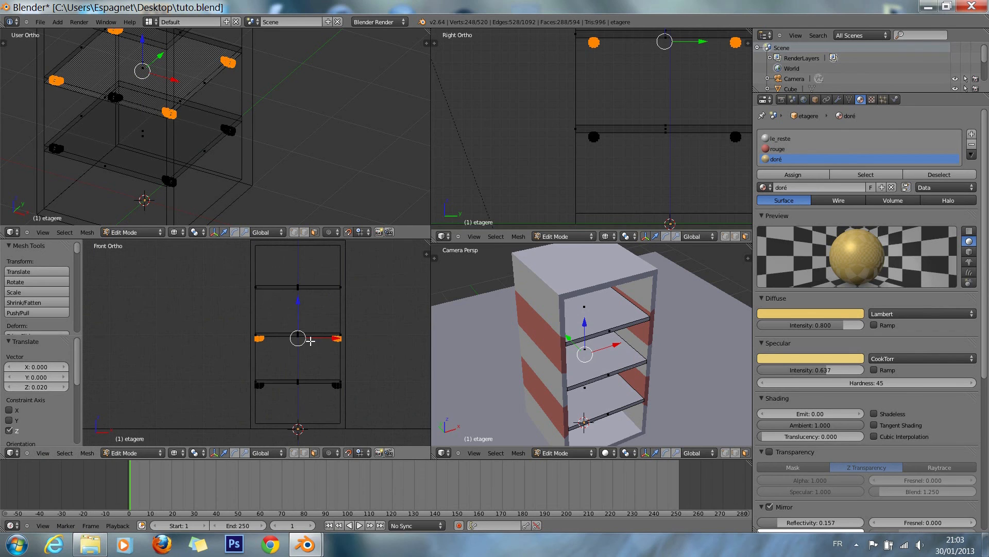
pyautogui.hotkey('shift', 'd')
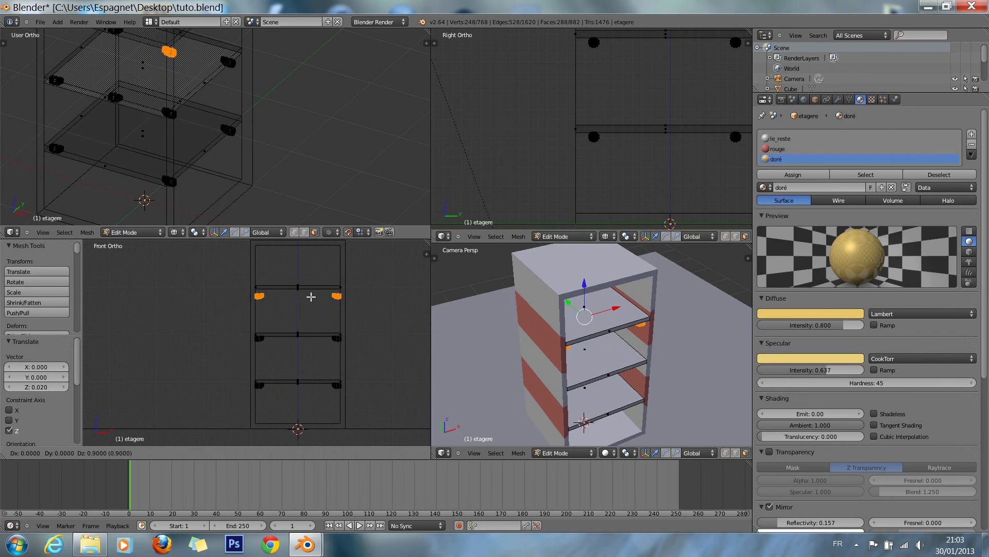
pyautogui.press('Return')
pyautogui.scroll(4, 310, 296)
pyautogui.scroll(8, 311, 296)
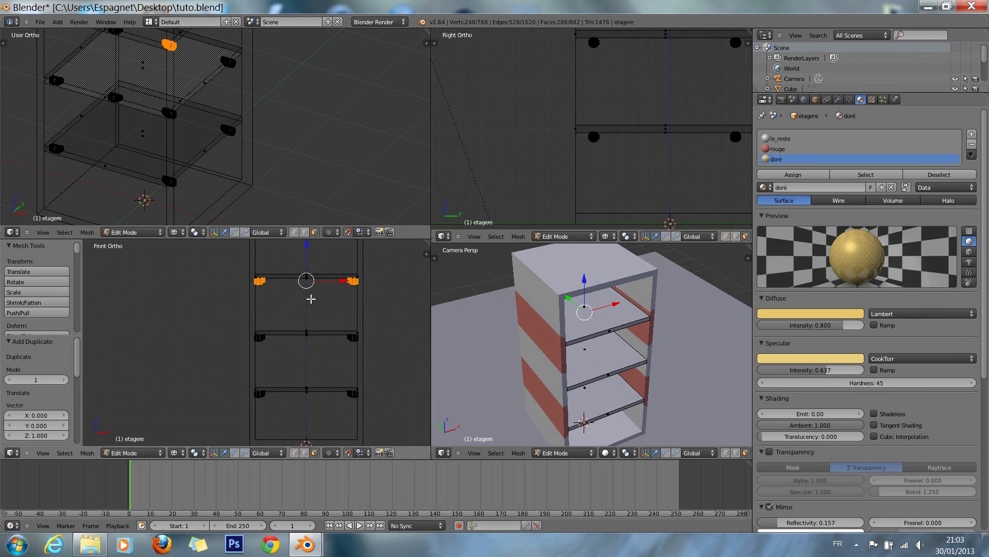
pyautogui.scroll(-8, 309, 312)
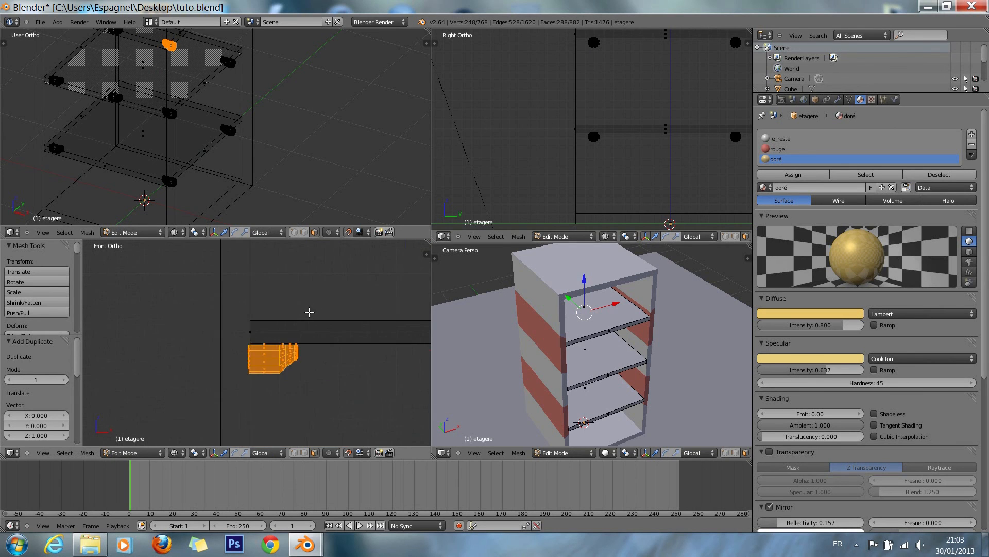
pyautogui.keyDown('shift'); pyautogui.scroll(-4, 309, 327); pyautogui.keyUp('shift')
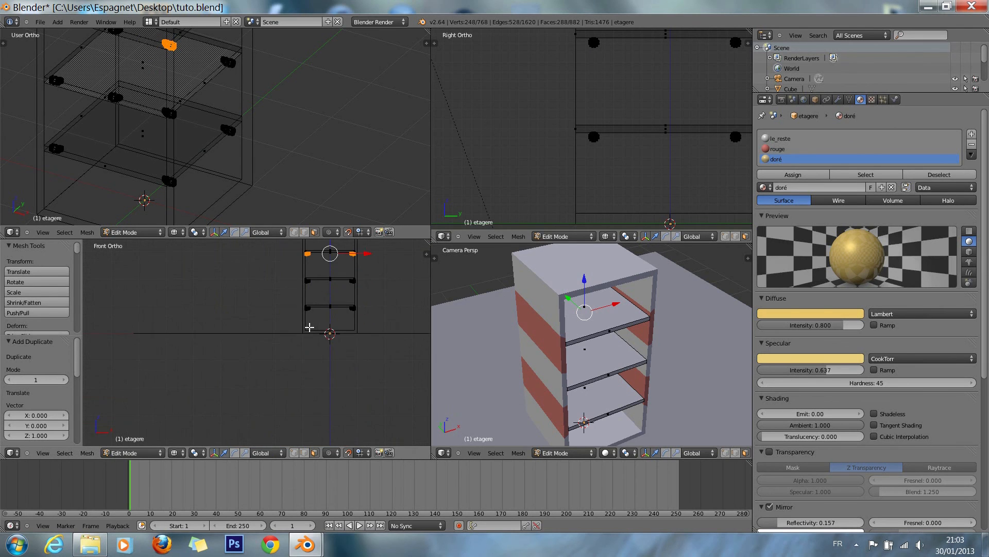
# Step: Leave mesh editing and examine the gold pegs under each shelf in solid shading from the front, sides and below
pyautogui.press('Tab')
pyautogui.press('z')
pyautogui.press('z')
pyautogui.press('z')
pyautogui.press('KP_4')
pyautogui.press('KP_4')
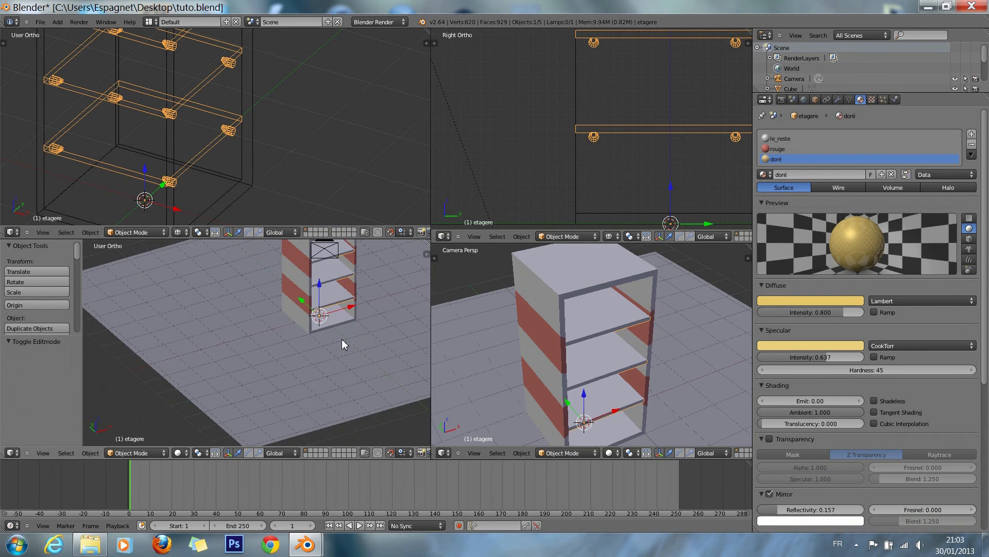
pyautogui.press('KP_2')
pyautogui.scroll(8, 342, 344)
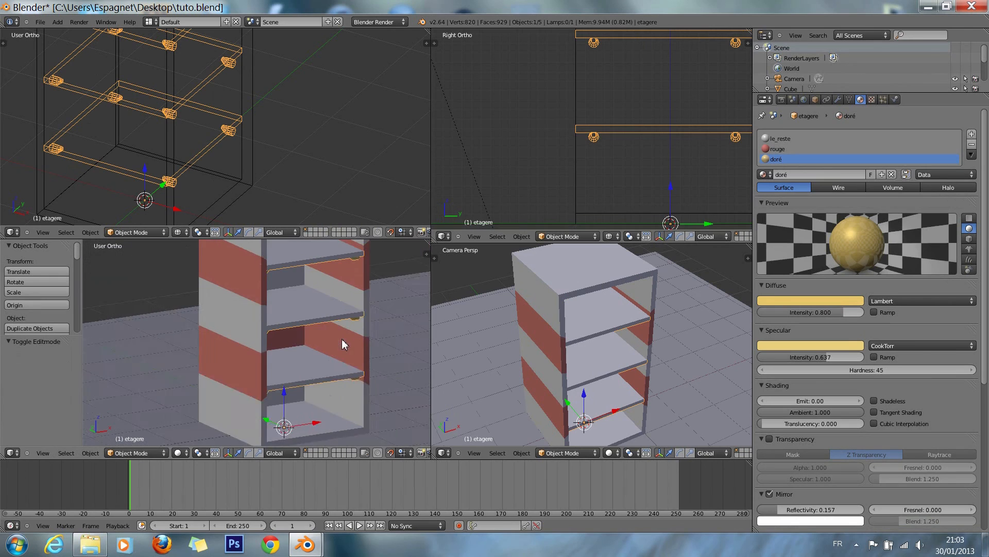
pyautogui.press('KP_6')
pyautogui.press('KP_6')
pyautogui.press('KP_2')
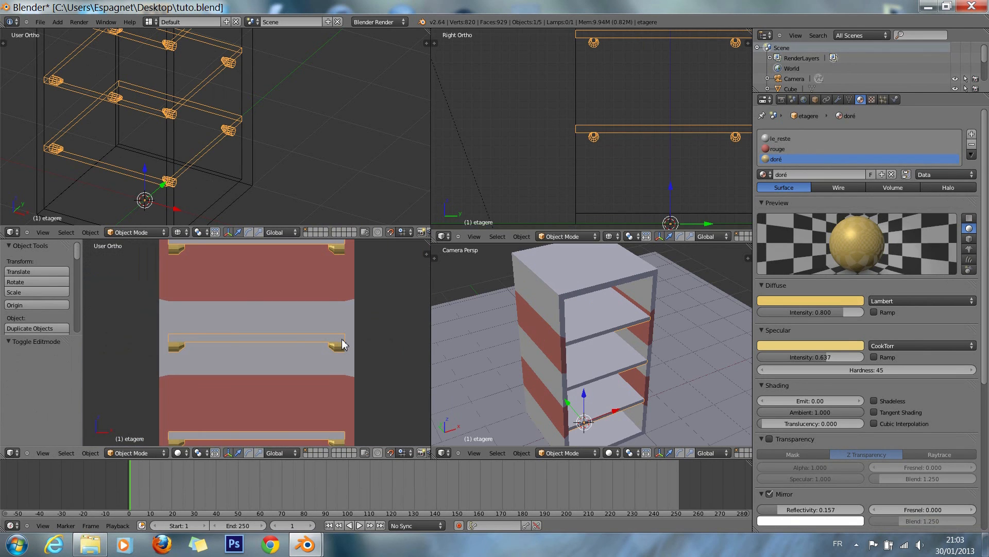
pyautogui.press('KP_4')
pyautogui.press('KP_8')
pyautogui.press('KP_8')
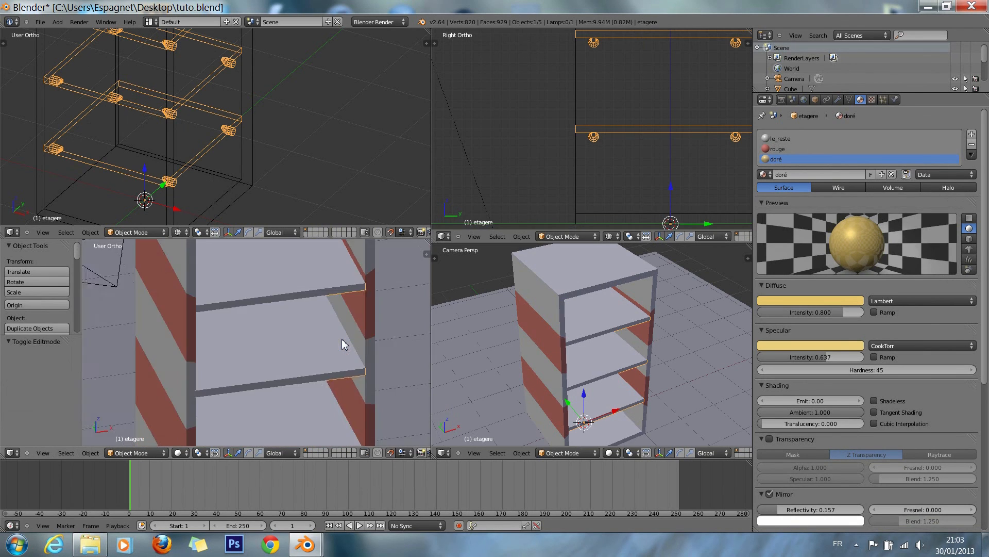
pyautogui.press('KP_8')
pyautogui.press('KP_6')
pyautogui.press('KP_6')
pyautogui.press('KP_6')
pyautogui.press('KP_4')
pyautogui.press('KP_4')
pyautogui.press('KP_4')
pyautogui.press('KP_4')
pyautogui.press('KP_4')
pyautogui.press('KP_4')
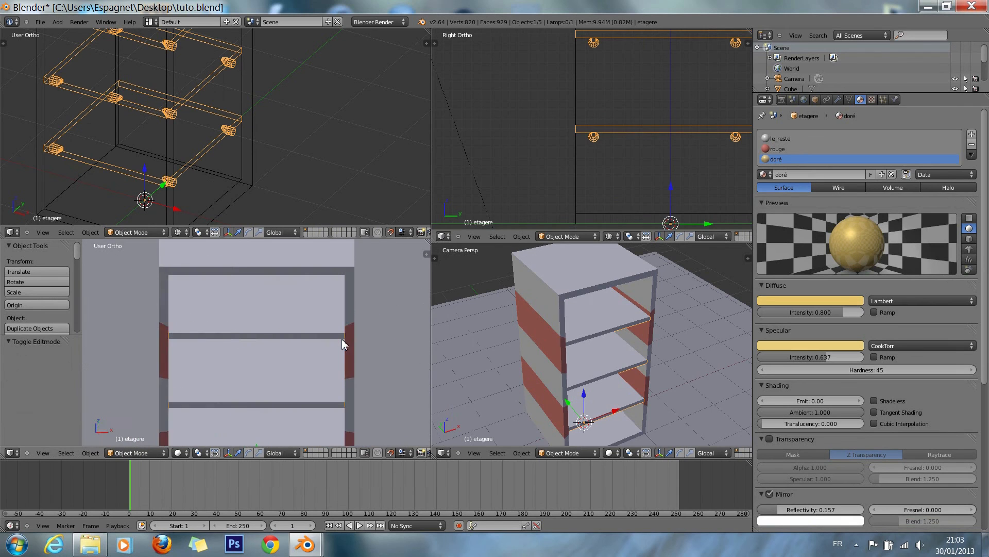
pyautogui.press('KP_2')
pyautogui.press('KP_6')
pyautogui.press('KP_6')
pyautogui.press('KP_6')
pyautogui.press('KP_6')
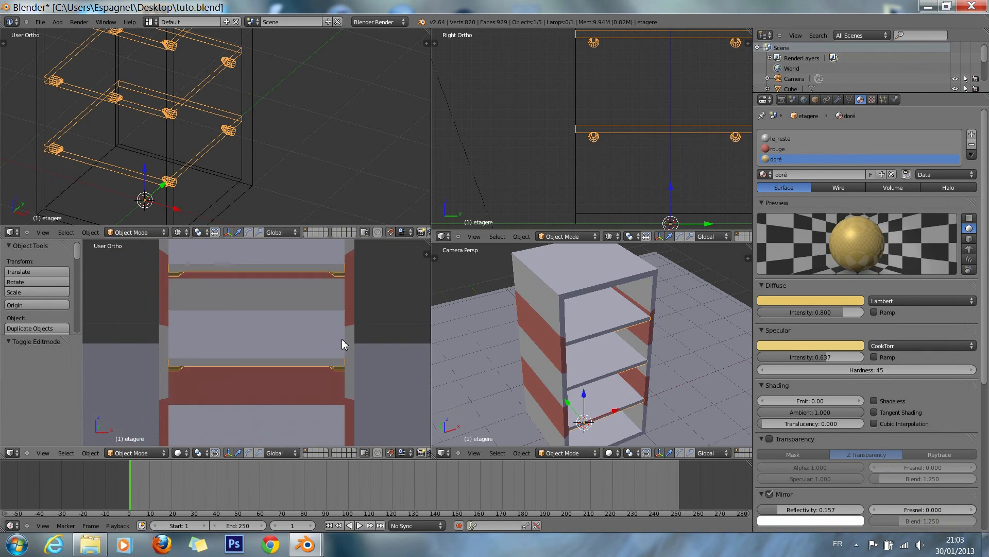
pyautogui.press('KP_6')
# Step: Deselect the bookcase and add a cube mesh at the 3D cursor, working from above in wireframe
pyautogui.press('KP_7')
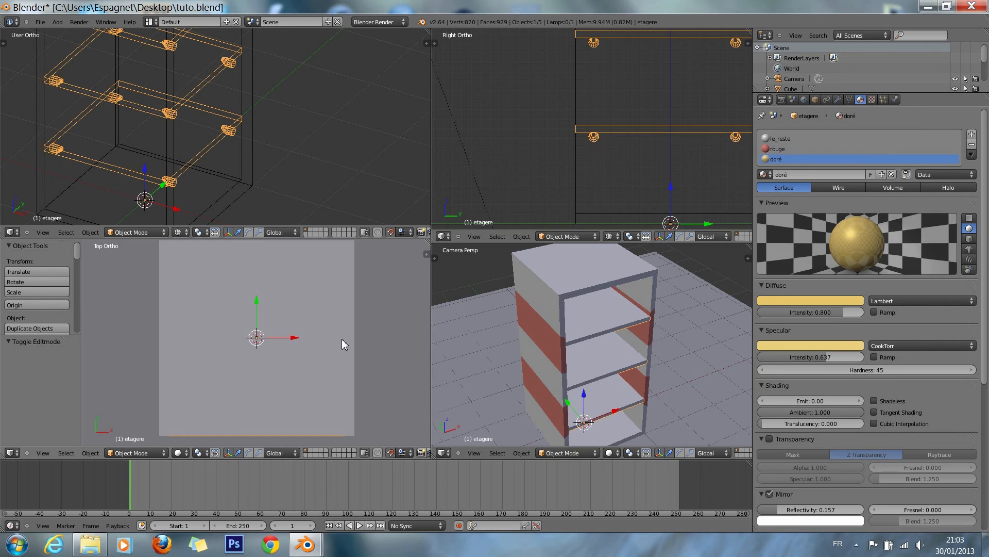
pyautogui.press('Tab')
pyautogui.press('Tab')
pyautogui.scroll(-4, 342, 339)
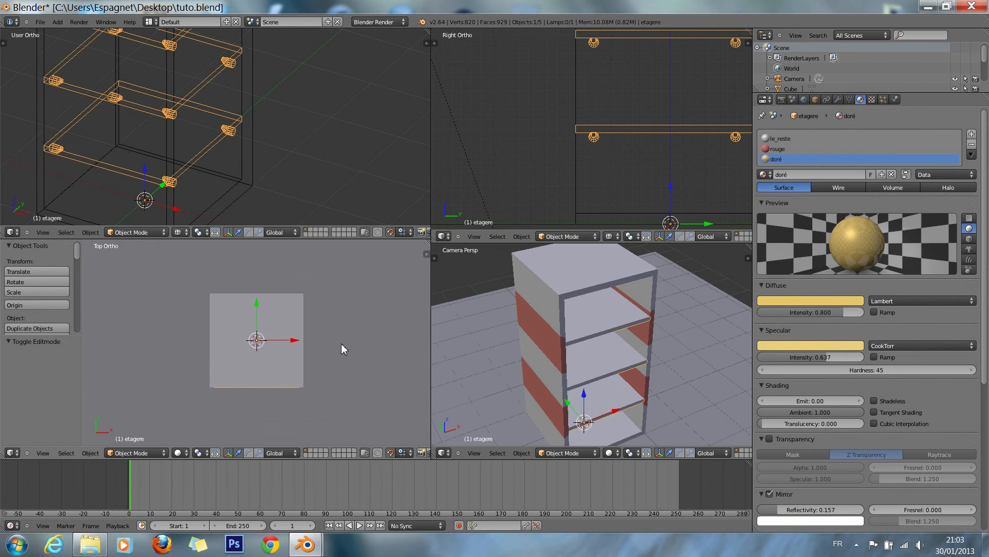
pyautogui.keyDown('ctrl'); pyautogui.scroll(-6, 318, 338); pyautogui.keyUp('ctrl')
pyautogui.keyDown('ctrl'); pyautogui.scroll(6, 317, 338); pyautogui.keyUp('ctrl')
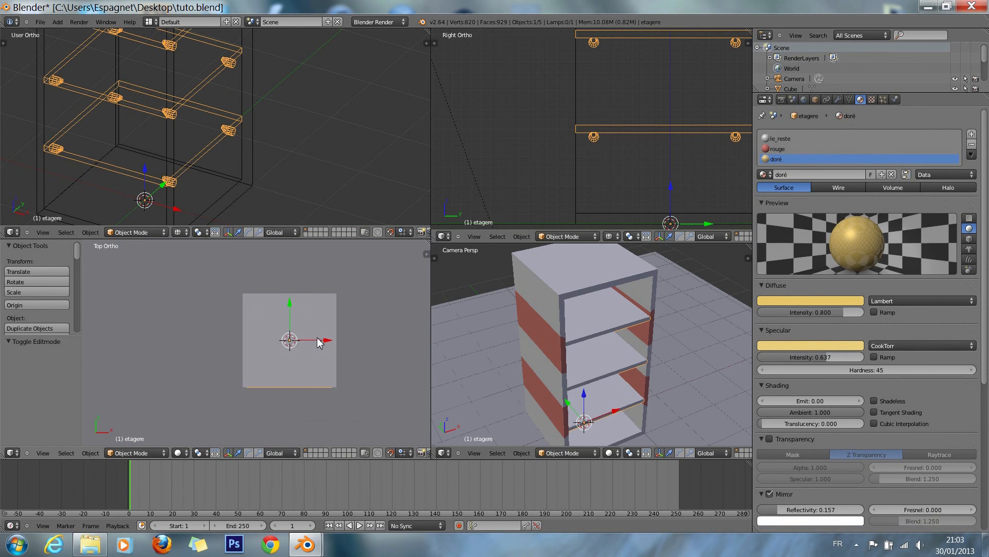
pyautogui.keyDown('ctrl'); pyautogui.scroll(-6, 317, 337); pyautogui.keyUp('ctrl')
pyautogui.keyDown('ctrl'); pyautogui.scroll(4, 317, 338); pyautogui.keyUp('ctrl')
pyautogui.scroll(-1, 317, 337)
pyautogui.keyDown('shift'); pyautogui.scroll(-4, 317, 338); pyautogui.keyUp('shift')
pyautogui.press('a')
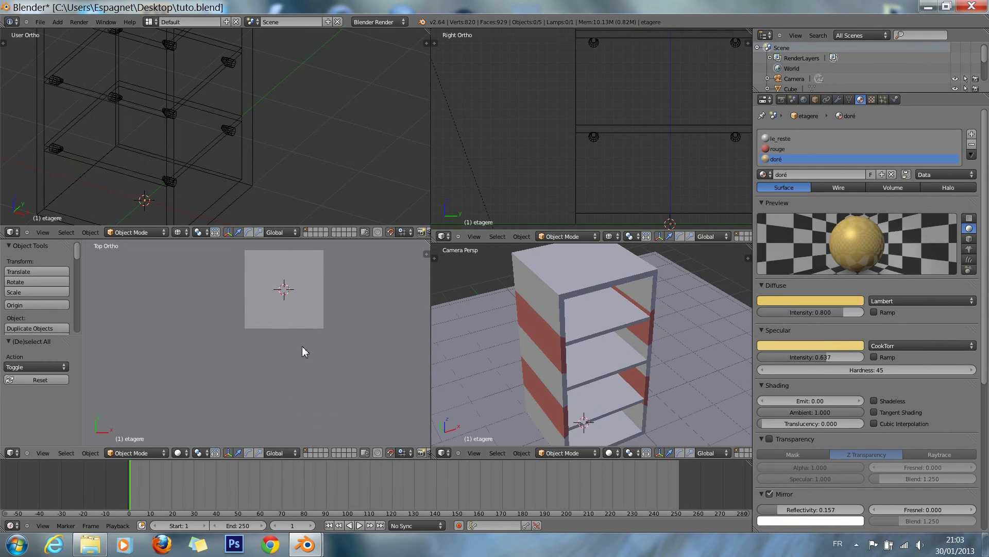
pyautogui.press('z')
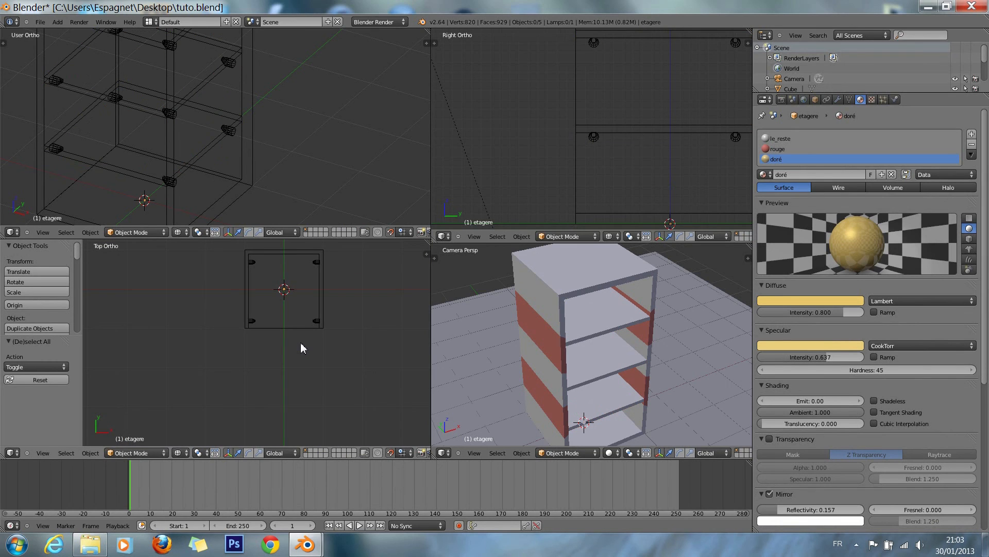
pyautogui.hotkey('shift', 'a')
pyautogui.moveTo(302, 343)
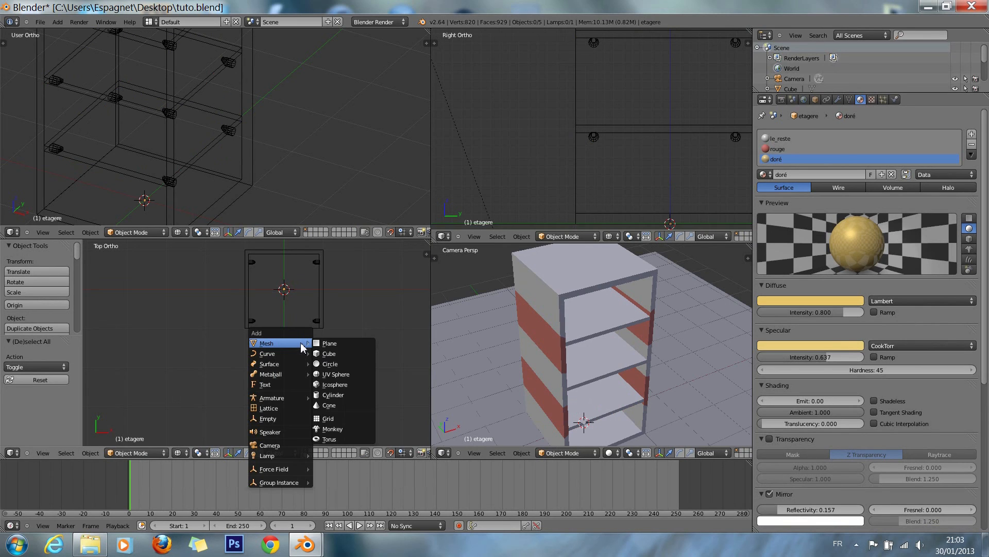
pyautogui.click(346, 359)
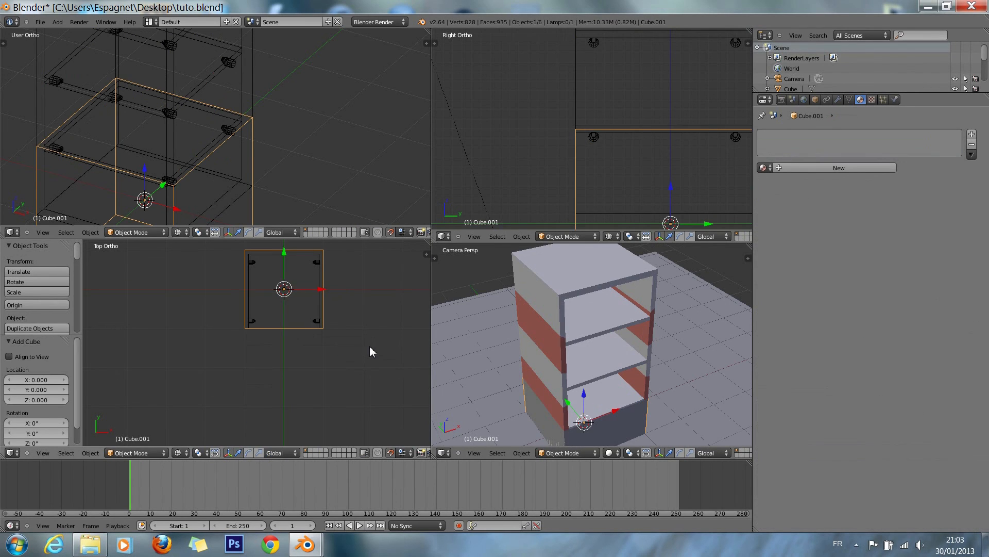
# Step: Move the whole cube mesh 1 unit along X and -1 unit along Y, leaving the object origin at its corner
pyautogui.press('Tab')
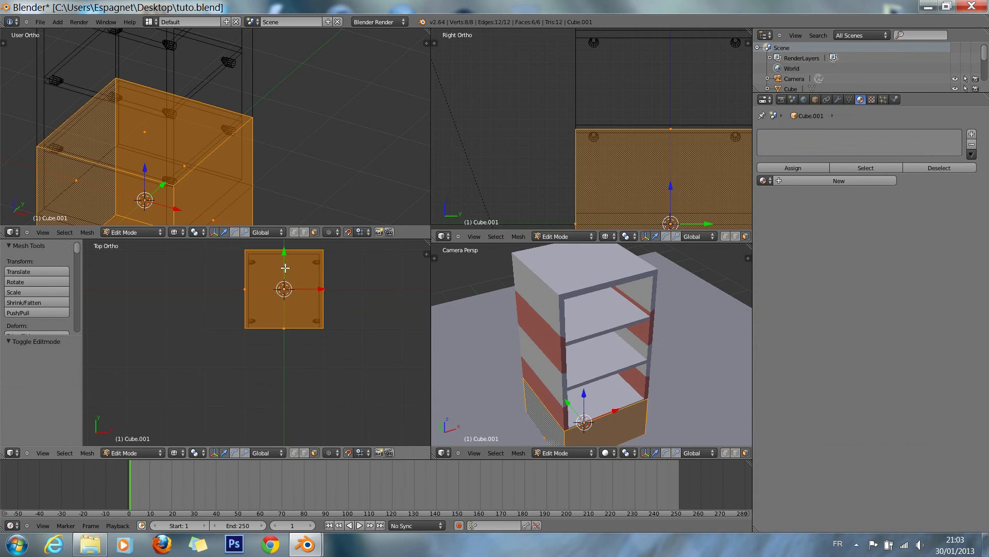
pyautogui.moveTo(284, 261); pyautogui.dragTo(296, 292)
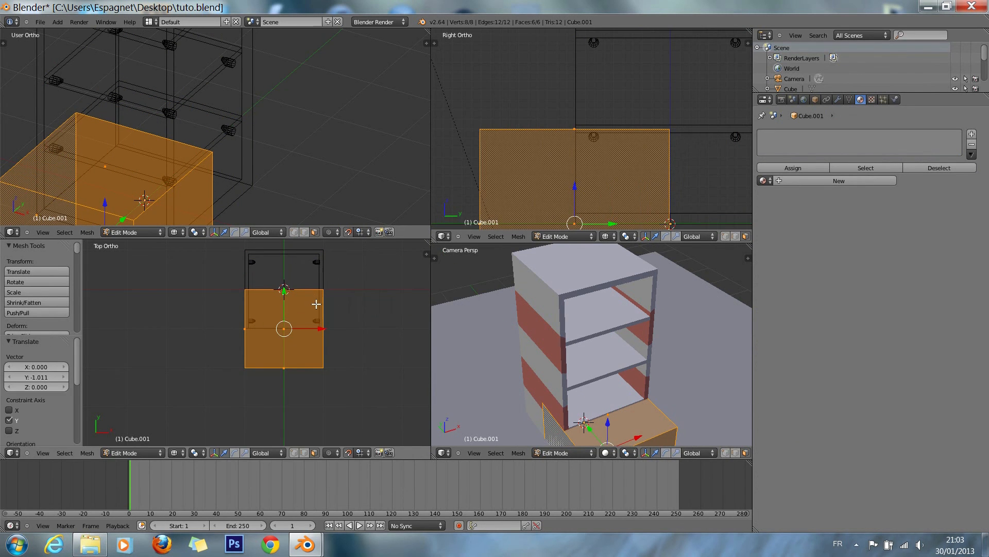
pyautogui.hotkey('ctrl', 'z')
pyautogui.press('g')
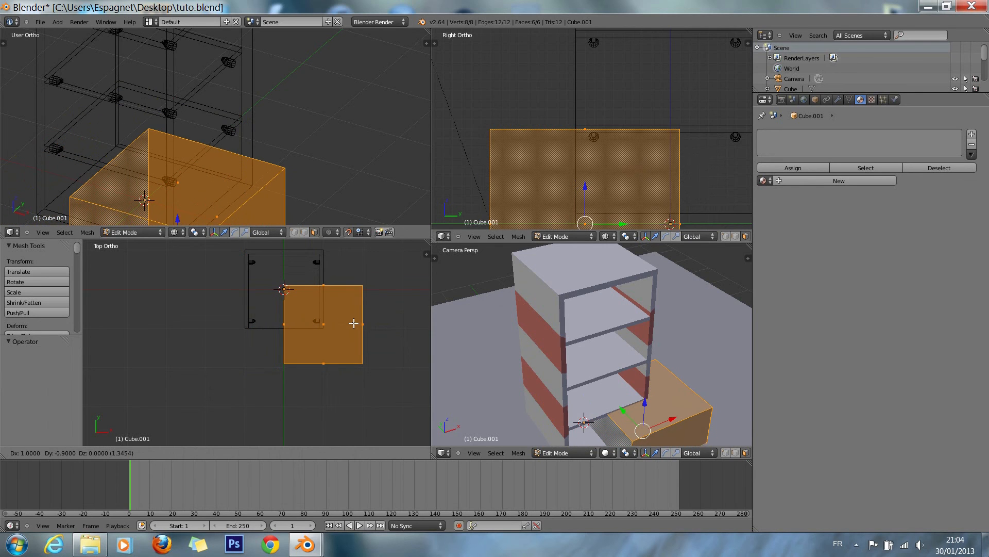
pyautogui.click(353, 324)
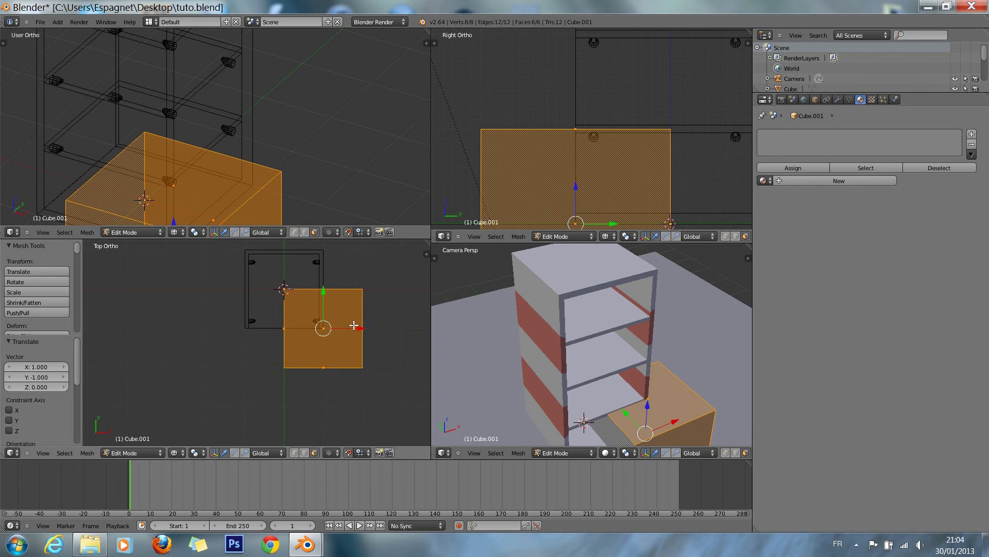
# Step: Move the cube's front face along Y toward the bookcase to flatten the mesh into a thin panel, and leave mesh editing
pyautogui.rightClick(319, 375)
pyautogui.moveTo(325, 337); pyautogui.dragTo(323, 267)
pyautogui.scroll(4, 304, 302)
pyautogui.scroll(-2, 304, 302)
pyautogui.press('Tab')
# Step: Move the panel object -1 unit along Y and -1 unit along X to align it with the bookcase's front
pyautogui.scroll(-3, 311, 281)
pyautogui.press('g')
pyautogui.press('y')
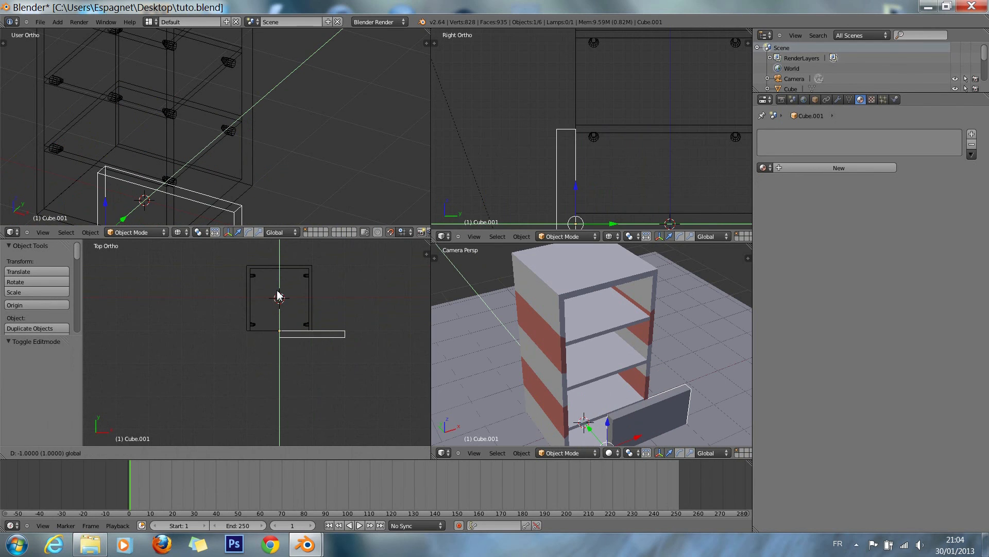
pyautogui.click(278, 297)
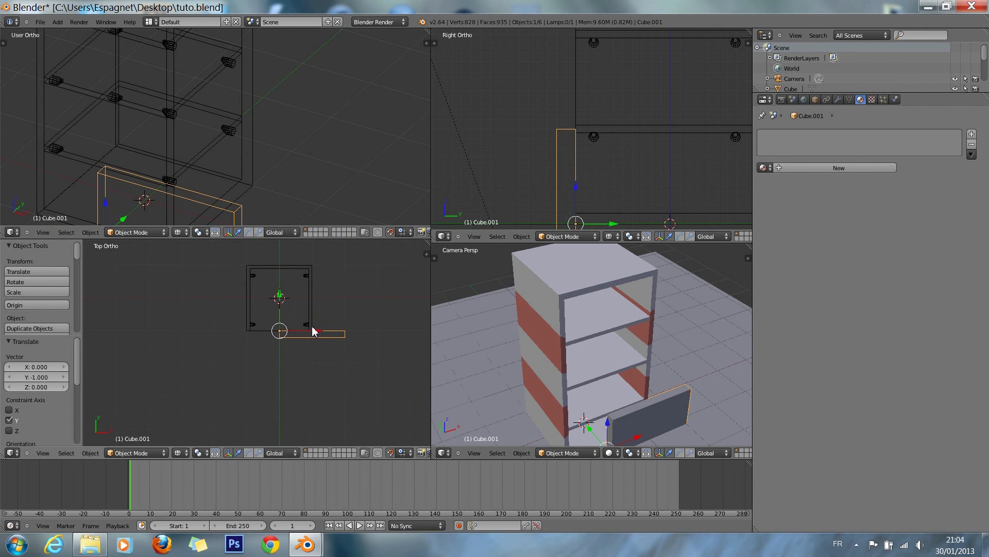
pyautogui.press('g')
pyautogui.press('x')
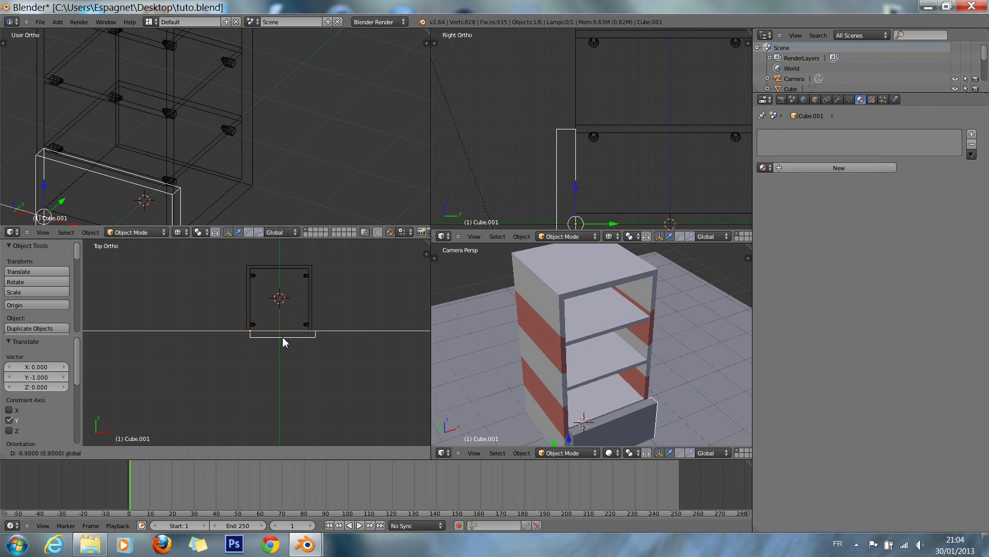
pyautogui.click(278, 342)
pyautogui.scroll(5, 273, 342)
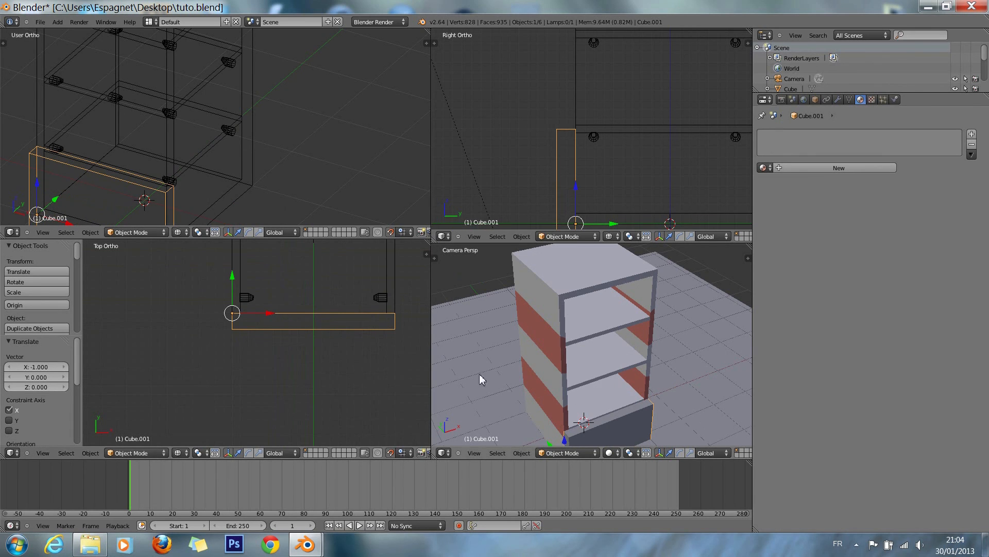
# Step: Raise the panel about 1 unit along Z until its bottom edge is level with the bookcase's base
pyautogui.press('g')
pyautogui.press('z')
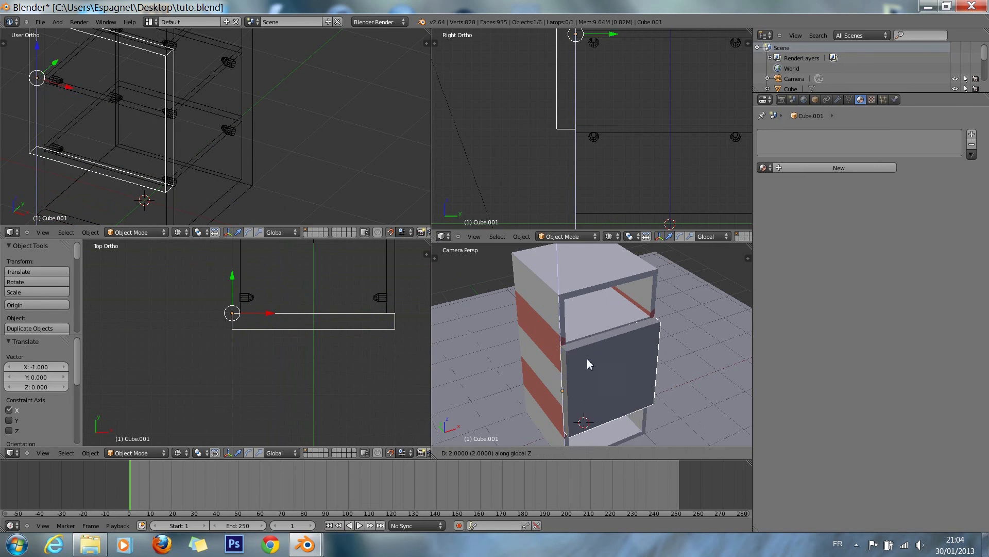
pyautogui.click(590, 389)
# Step: Extend the panel's top face 2 units along Z to cover the full height of the bookcase, and leave mesh editing
pyautogui.press('Tab')
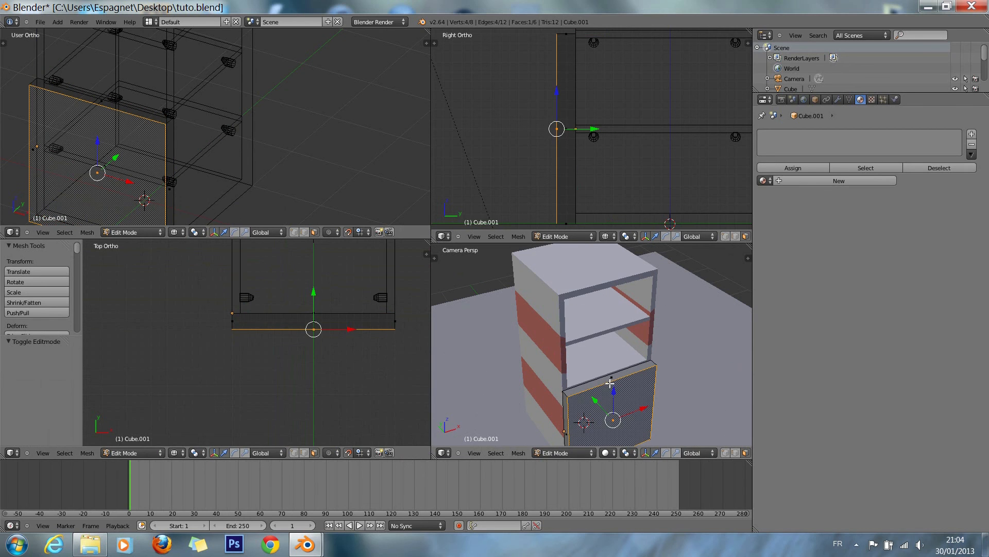
pyautogui.rightClick(610, 381)
pyautogui.press('g')
pyautogui.press('z')
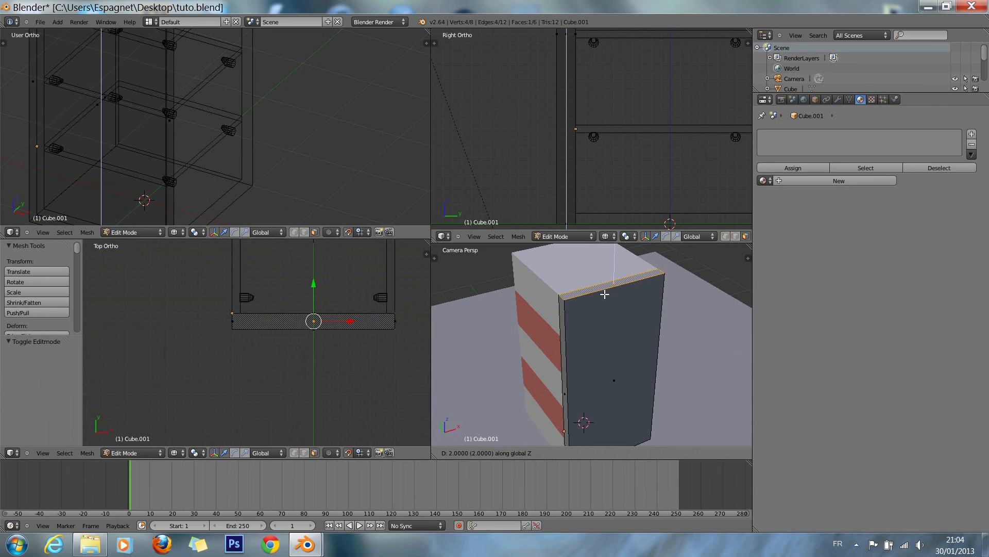
pyautogui.click(605, 297)
pyautogui.press('Tab')
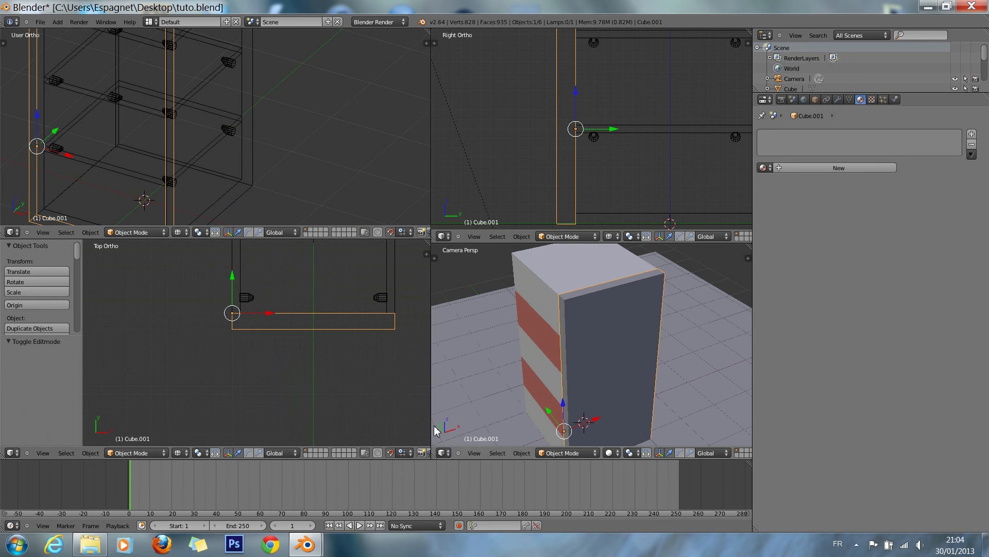
# Step: Widen the top-view viewport and toggle snapping during transforms
pyautogui.moveTo(431, 426); pyautogui.dragTo(495, 426)
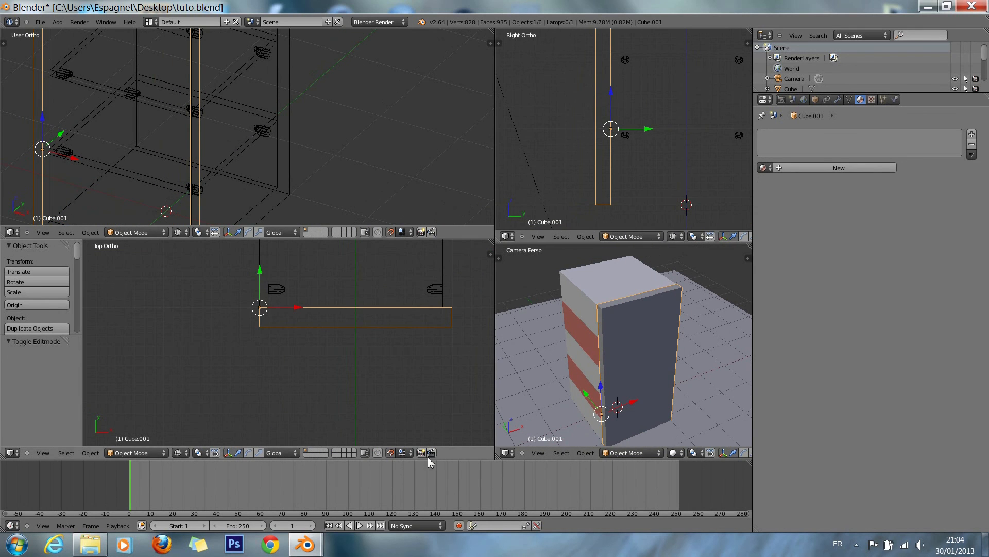
pyautogui.click(390, 453)
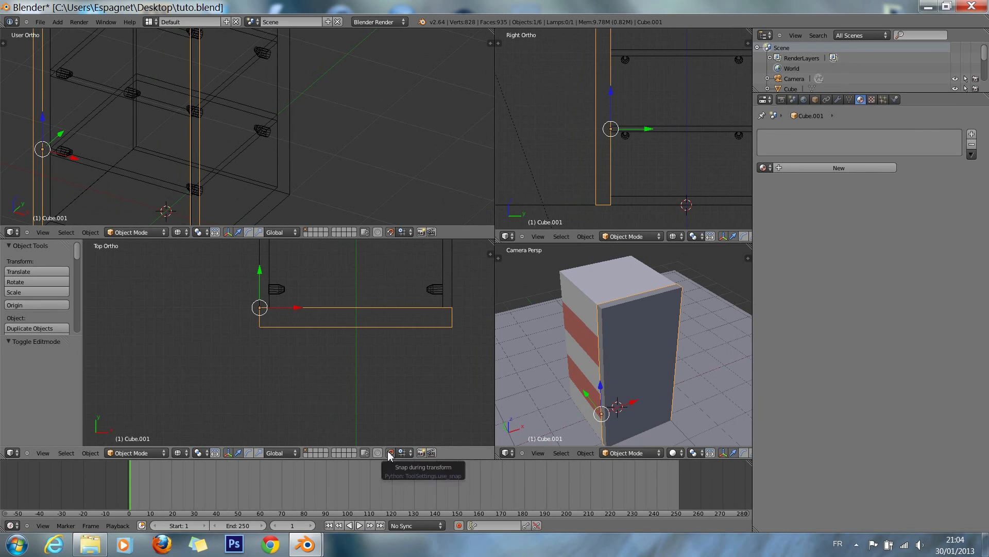
# Step: Review the available snap elements and toggle snapping during transforms off and back on
pyautogui.click(390, 453)
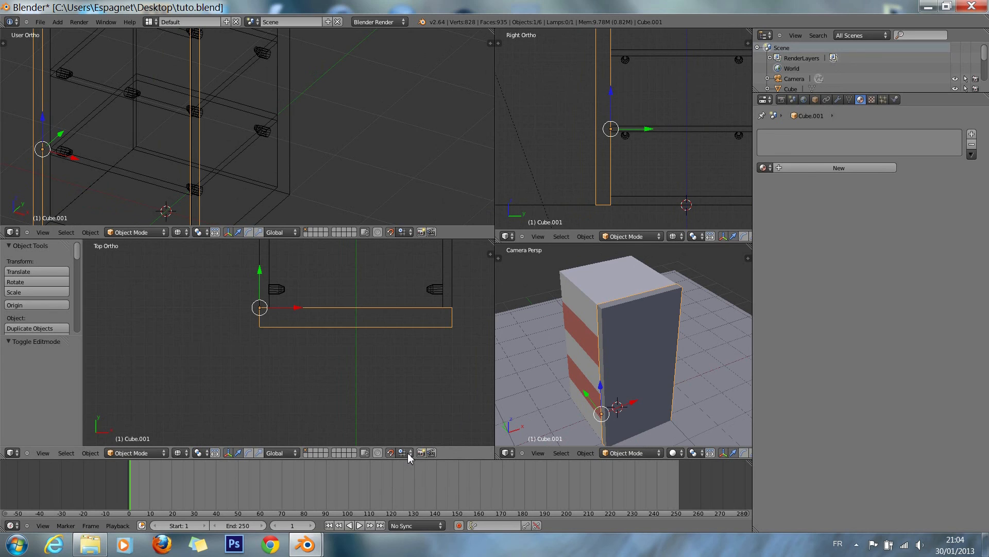
pyautogui.click(407, 453)
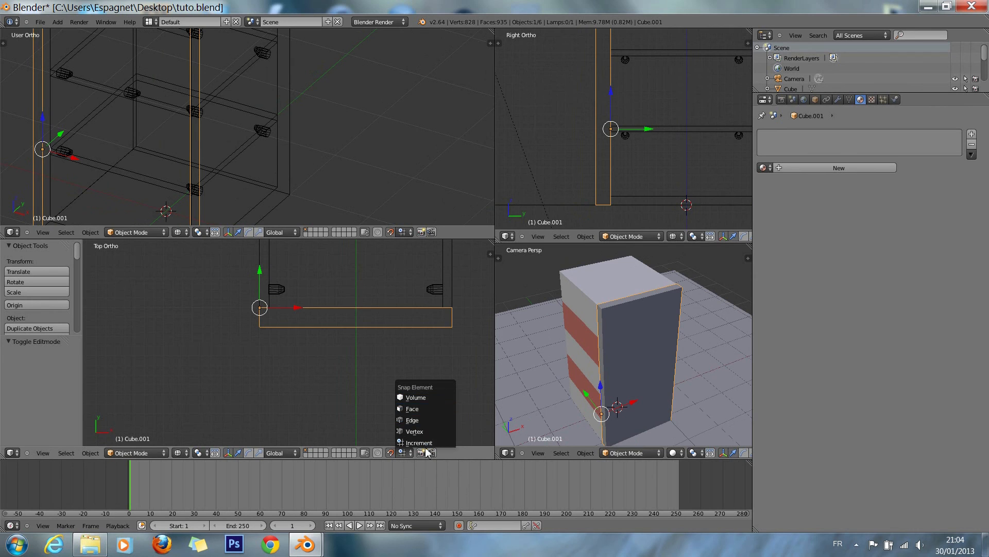
pyautogui.click(388, 453)
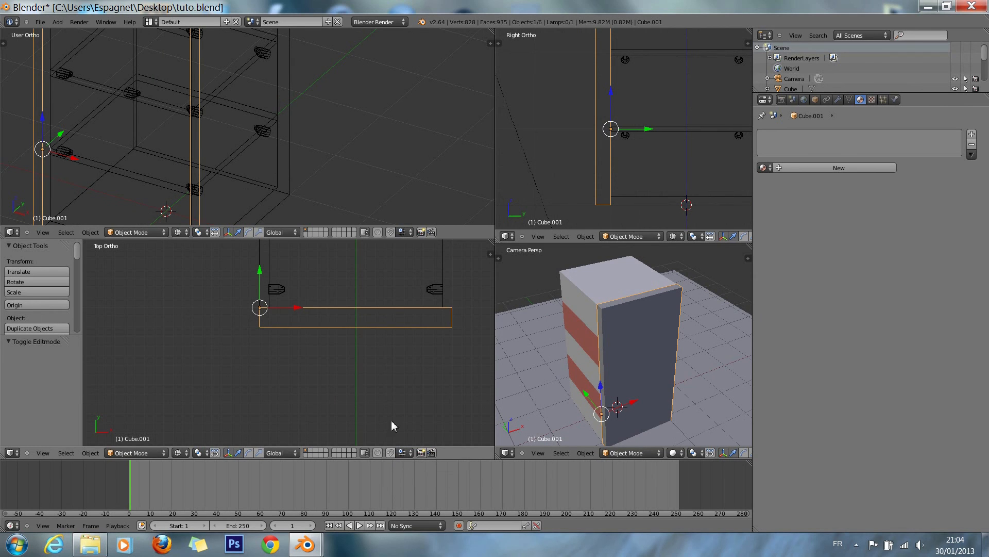
pyautogui.click(391, 454)
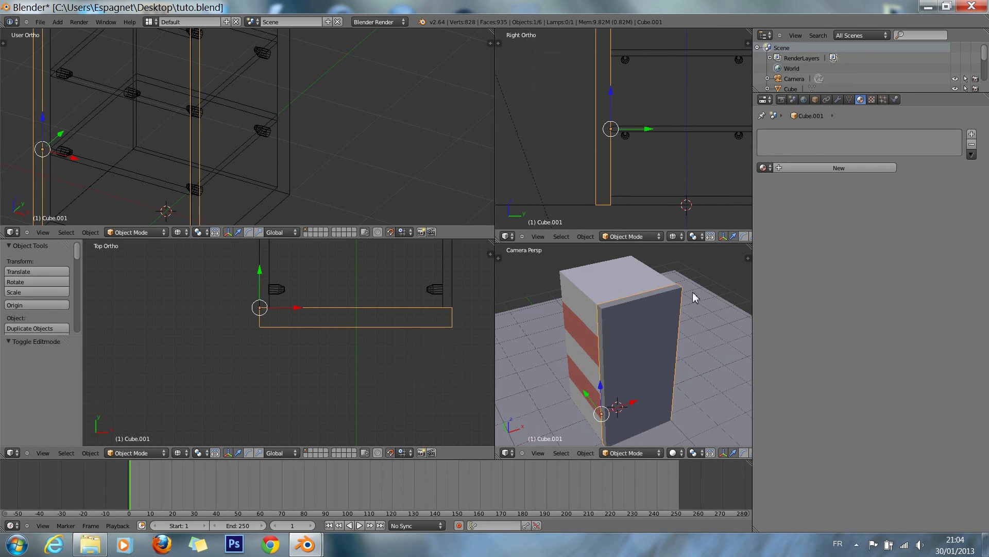
# Step: Try swinging the door panel open by rotating it about the global Z axis around its corner pivot
pyautogui.press('r')
pyautogui.press('z')
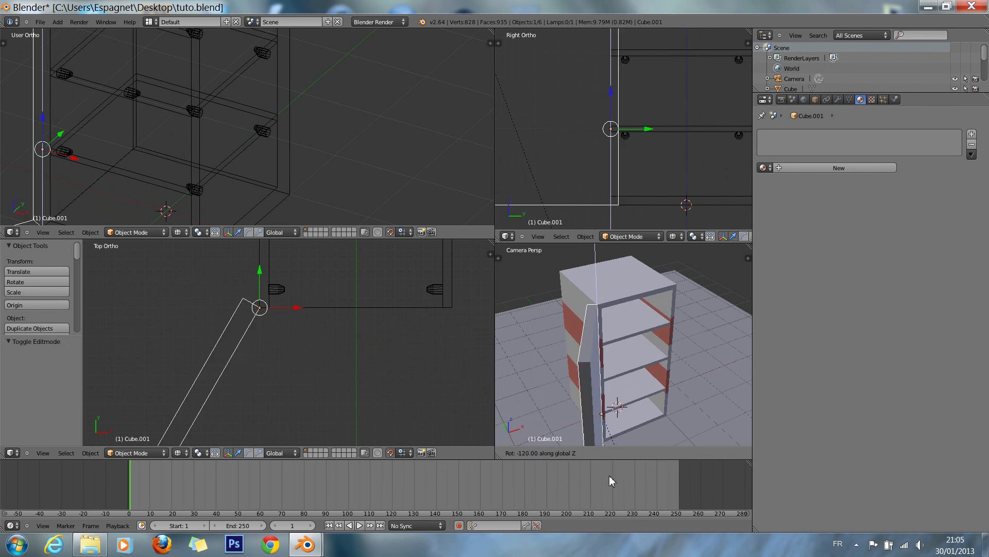
pyautogui.click(661, 401)
# Step: Enter mesh editing on the door panel and change the User Ortho viewport to a top view
pyautogui.scroll(-3, 372, 389)
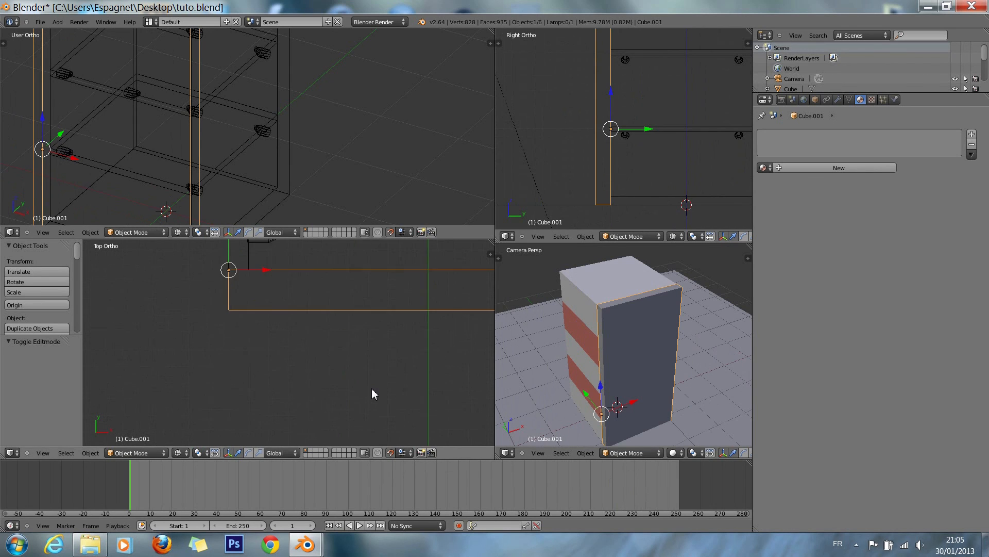
pyautogui.scroll(-3, 373, 394)
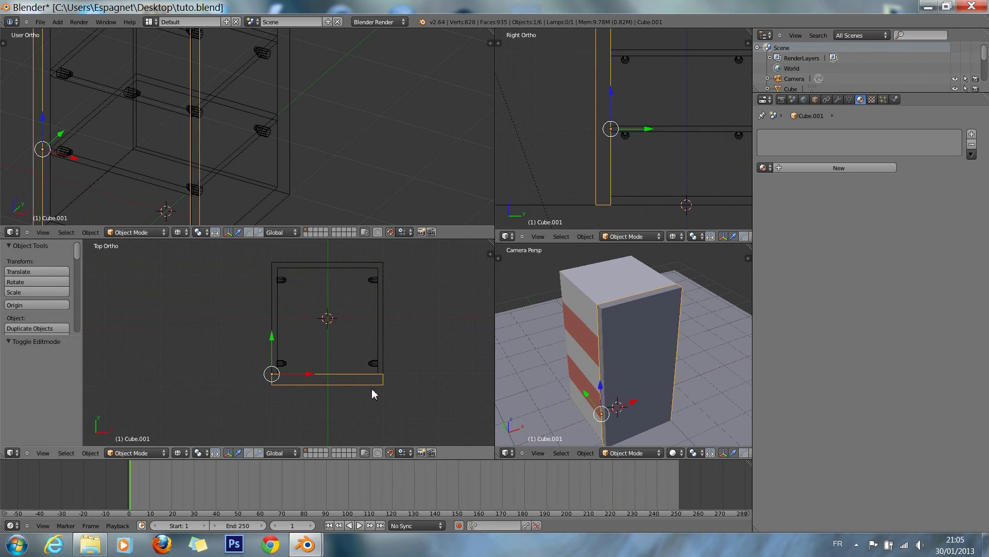
pyautogui.scroll(2, 374, 394)
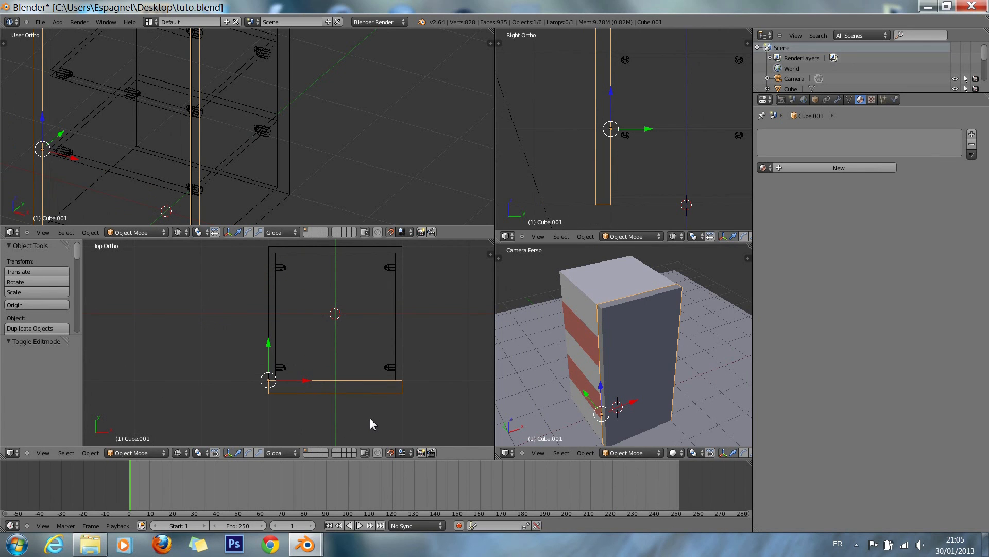
pyautogui.scroll(1, 370, 418)
pyautogui.press('Tab')
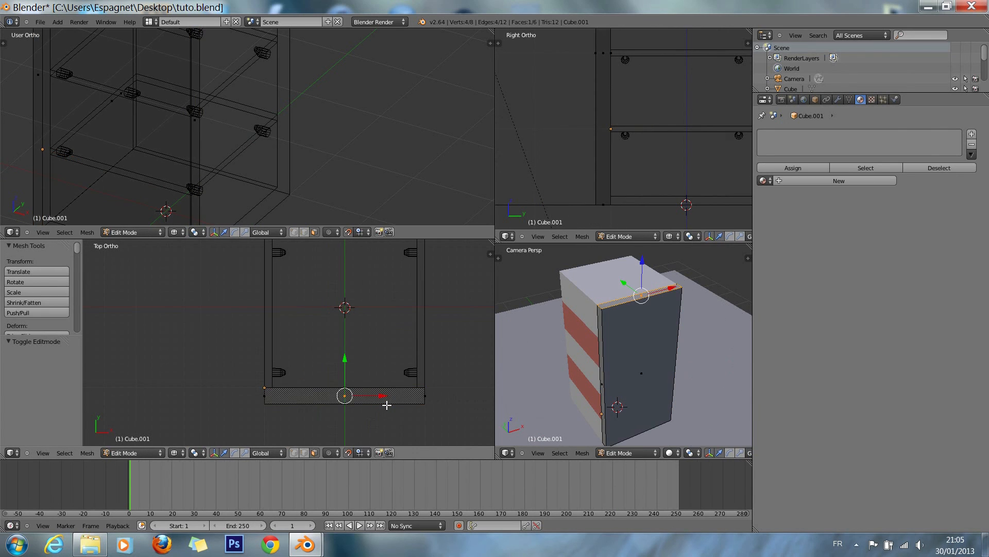
pyautogui.press('KP_2')
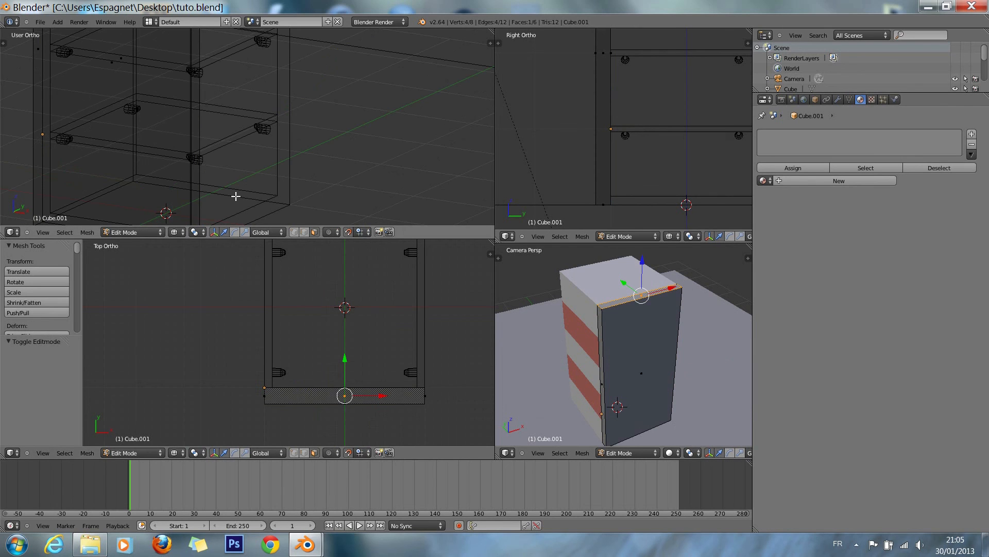
pyautogui.press('KP_3')
pyautogui.press('ctrl+KP_4')
pyautogui.press('ctrl+KP_4')
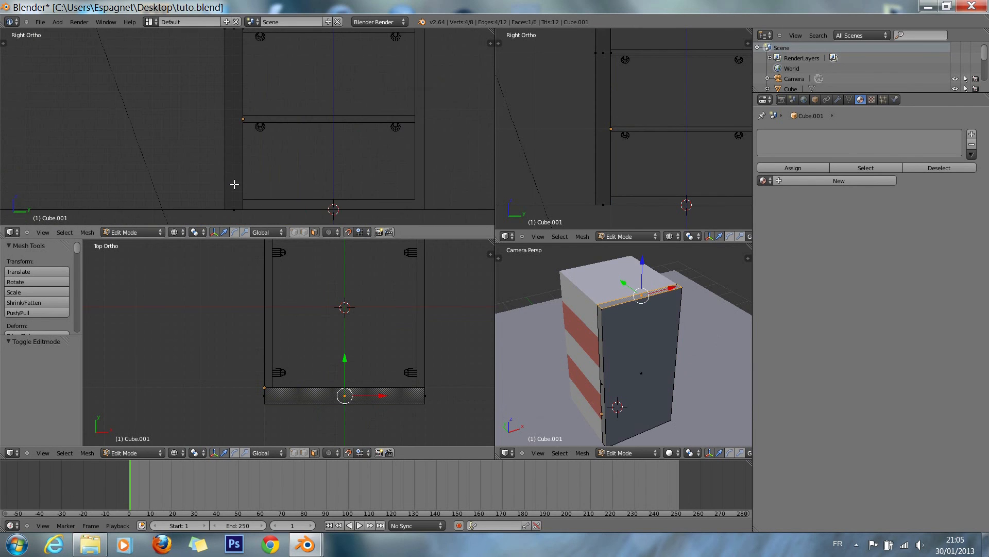
pyautogui.press('KP_7')
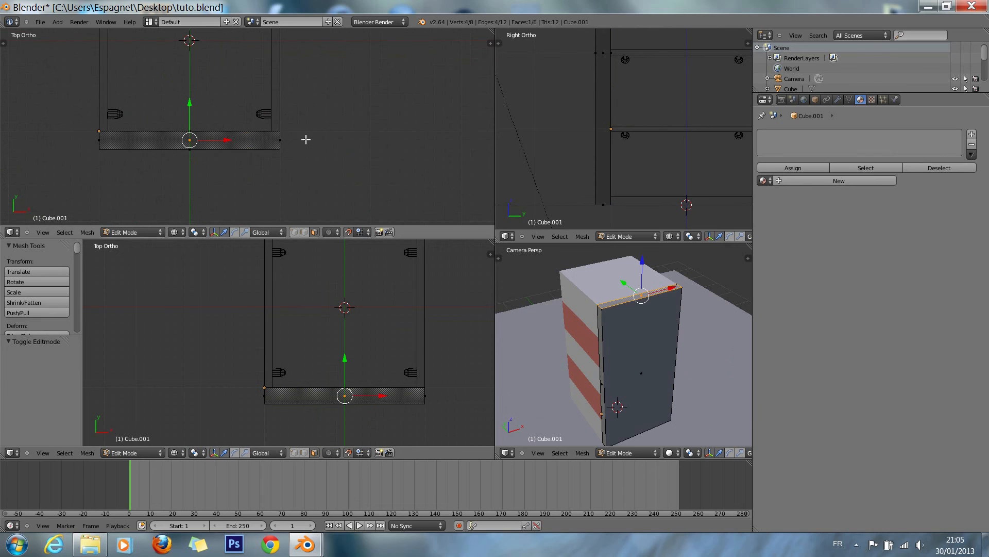
pyautogui.press('KP_1')
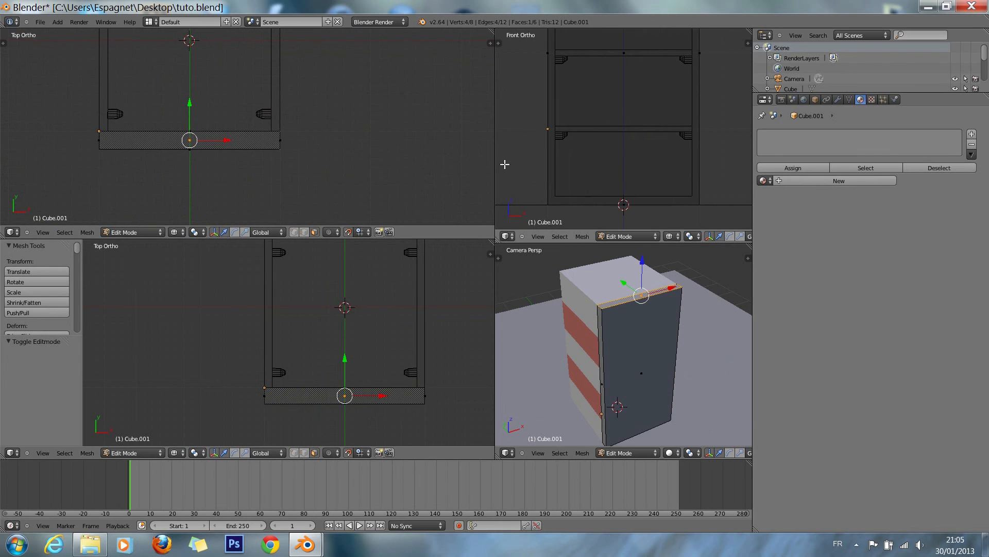
pyautogui.press('KP_3')
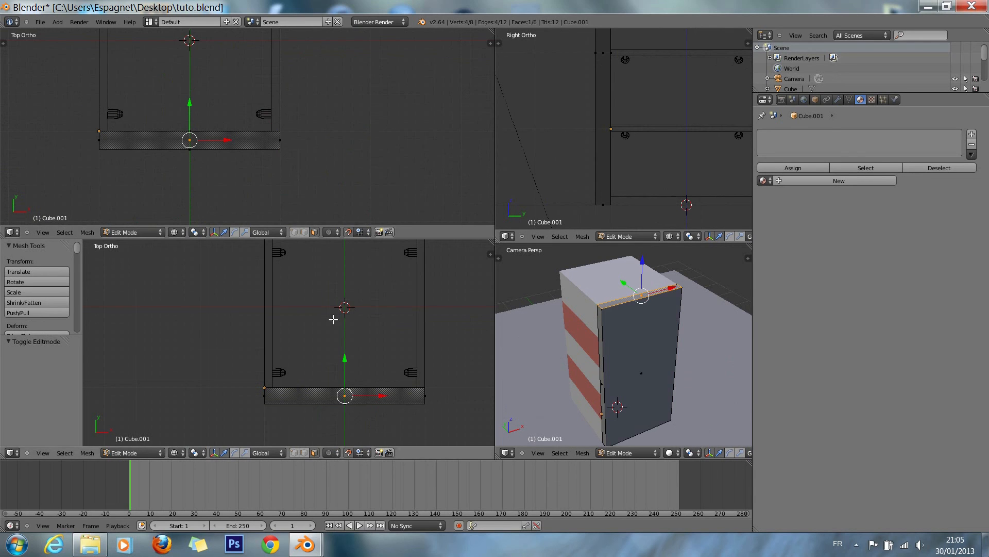
# Step: Deselect the panel's geometry, add a 32-vertex circle of radius 1 at the 3D cursor, and switch to vertex selection
pyautogui.press('KP_1')
pyautogui.scroll(-6, 333, 319)
pyautogui.hotkey('shift', 'c')
pyautogui.press('c')
pyautogui.press('Escape')
pyautogui.scroll(4, 330, 367)
pyautogui.press('KP_1')
pyautogui.scroll(6, 342, 358)
pyautogui.press('c')
pyautogui.press('Escape')
pyautogui.press('a')
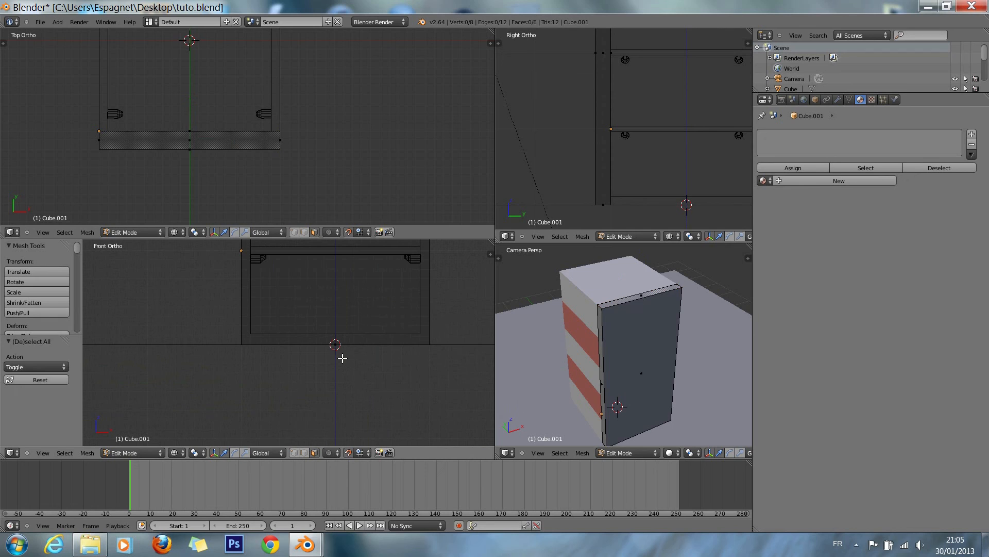
pyautogui.hotkey('shift', 'a')
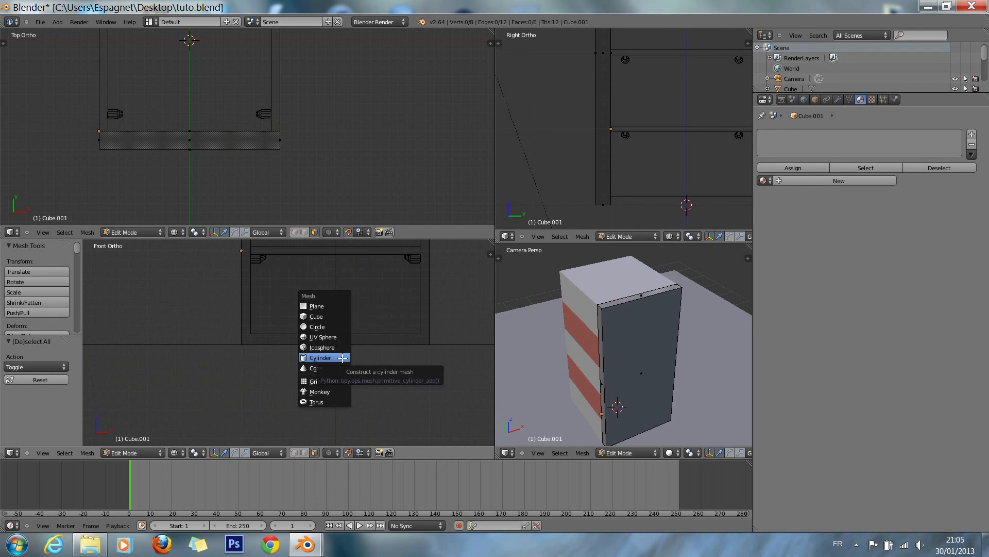
pyautogui.click(342, 328)
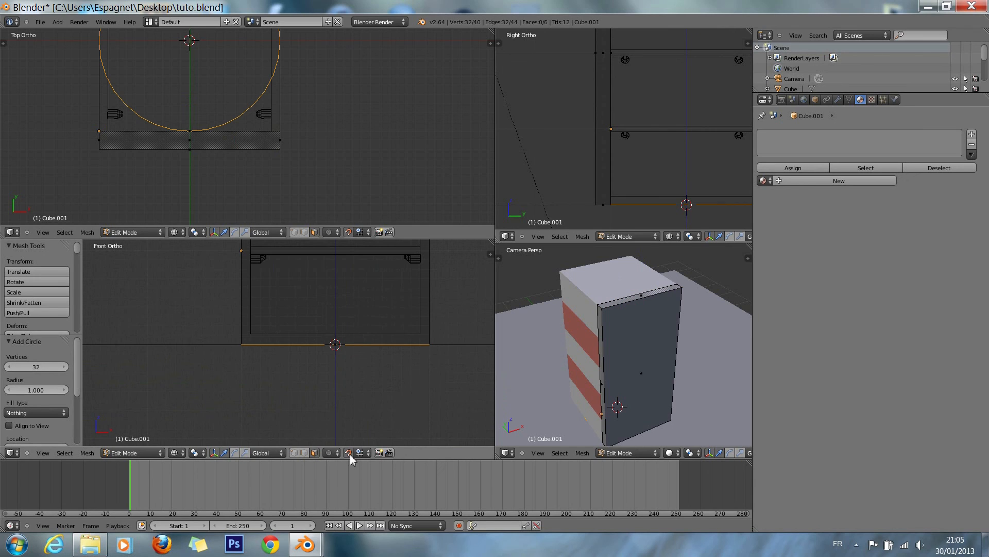
pyautogui.click(293, 454)
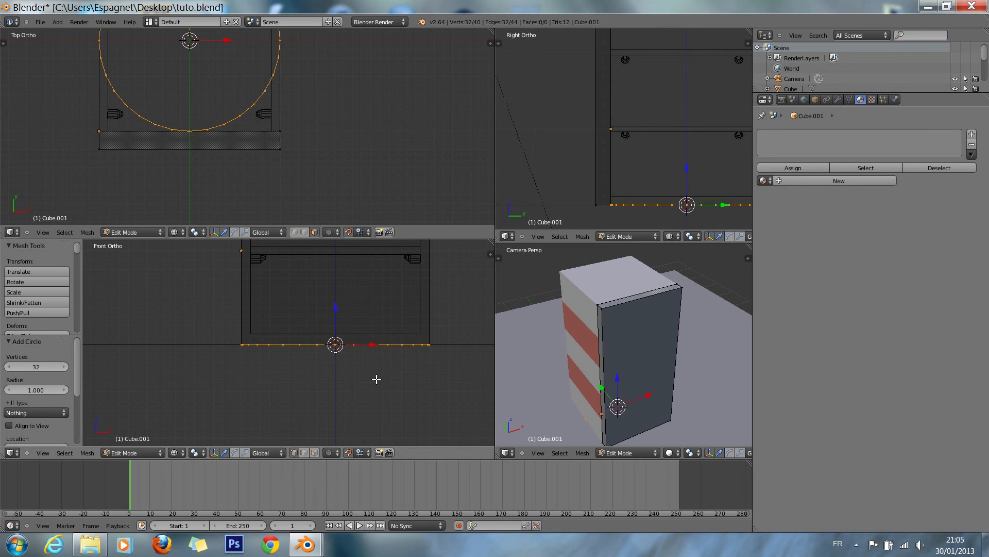
# Step: Rotate the circle 90° about X so it stands upright, and scale it down to 0.2
pyautogui.press('KP_3')
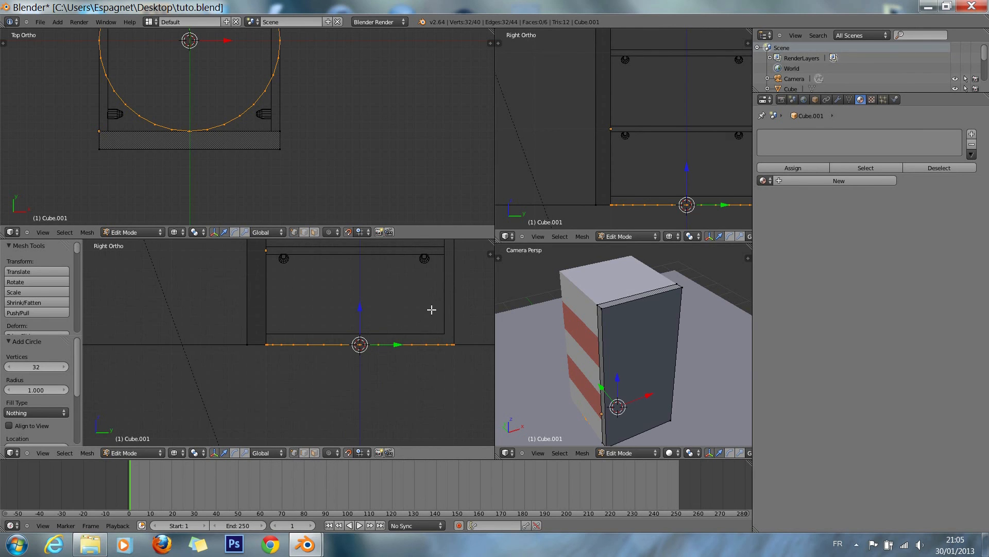
pyautogui.press('r')
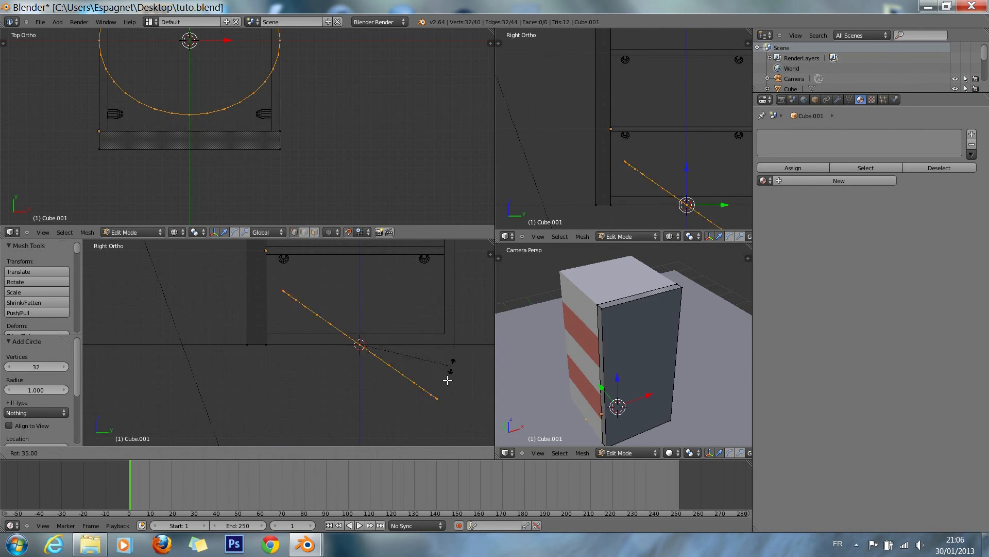
pyautogui.write('90')
pyautogui.press('Return')
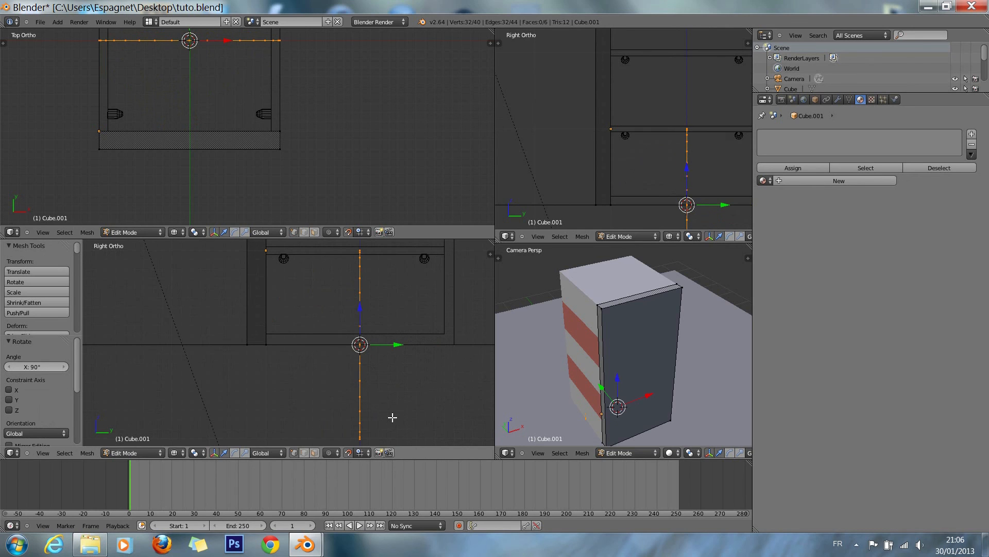
pyautogui.press('s')
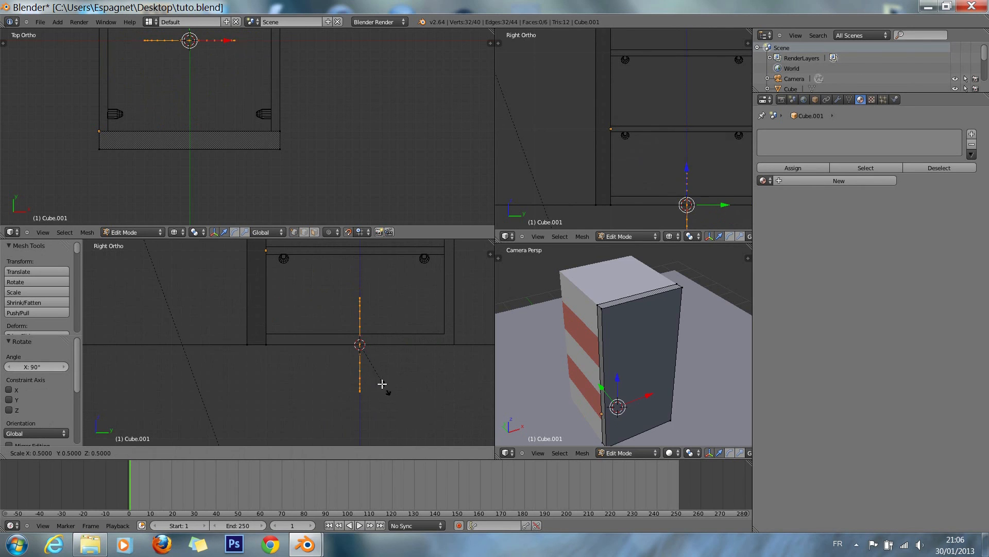
pyautogui.press('Return')
# Step: Move the circle about -1.2 units along Y and 0.7 units along Z, onto the door panel's front face
pyautogui.keyDown('shift'); pyautogui.scroll(5, 390, 374); pyautogui.keyUp('shift')
pyautogui.keyDown('shift'); pyautogui.scroll(1, 392, 375); pyautogui.keyUp('shift')
pyautogui.press('g')
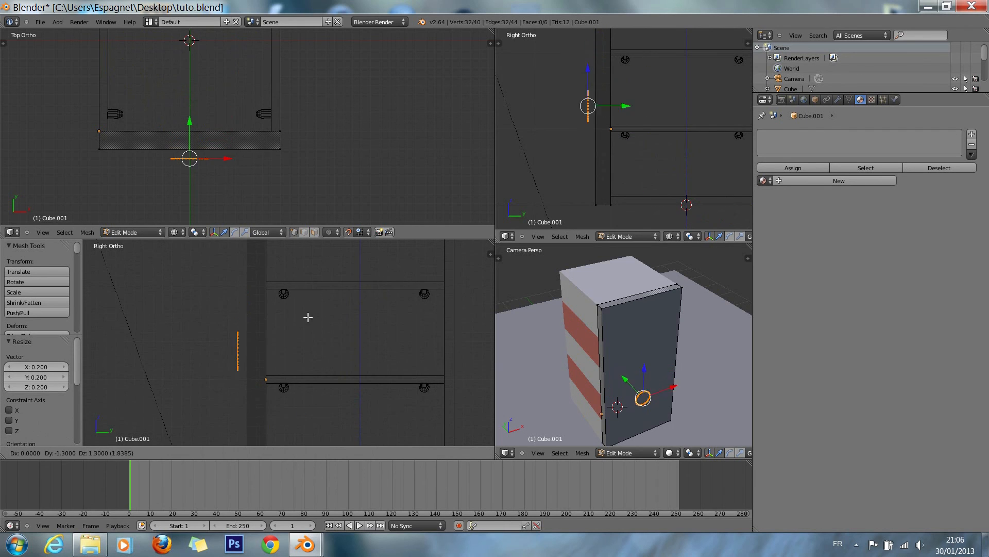
pyautogui.click(309, 349)
pyautogui.scroll(-4, 308, 350)
pyautogui.press('g')
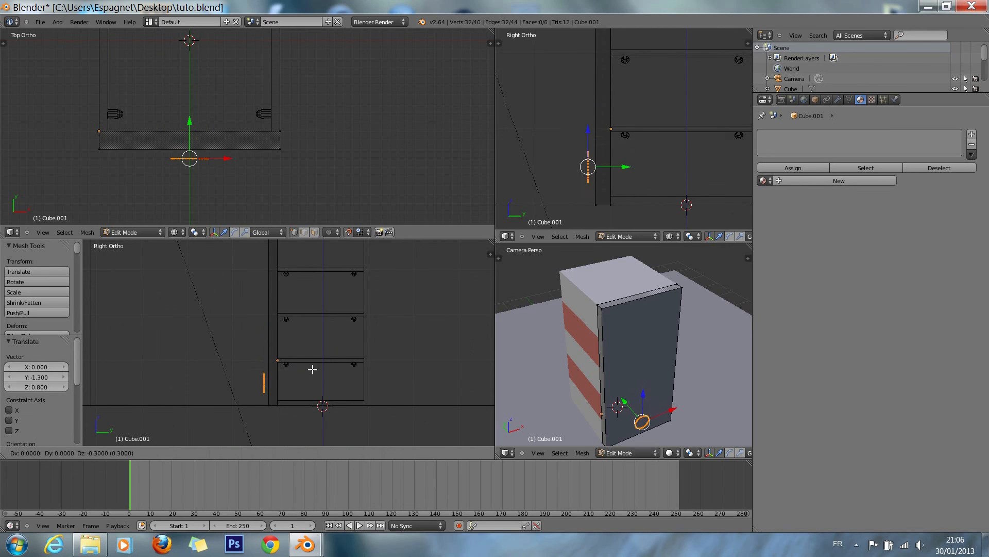
pyautogui.click(310, 355)
pyautogui.press('KP_Decimal')
pyautogui.scroll(-1, 310, 356)
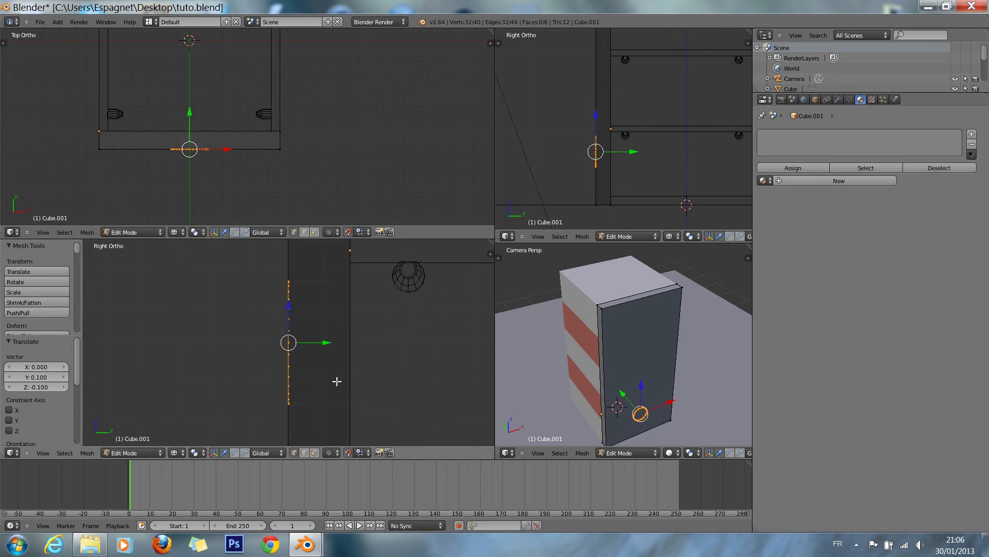
# Step: Extrude the circle -0.1 along Y as the handle's base, then extrude its front ring in place scaled to 0.6
pyautogui.press('e')
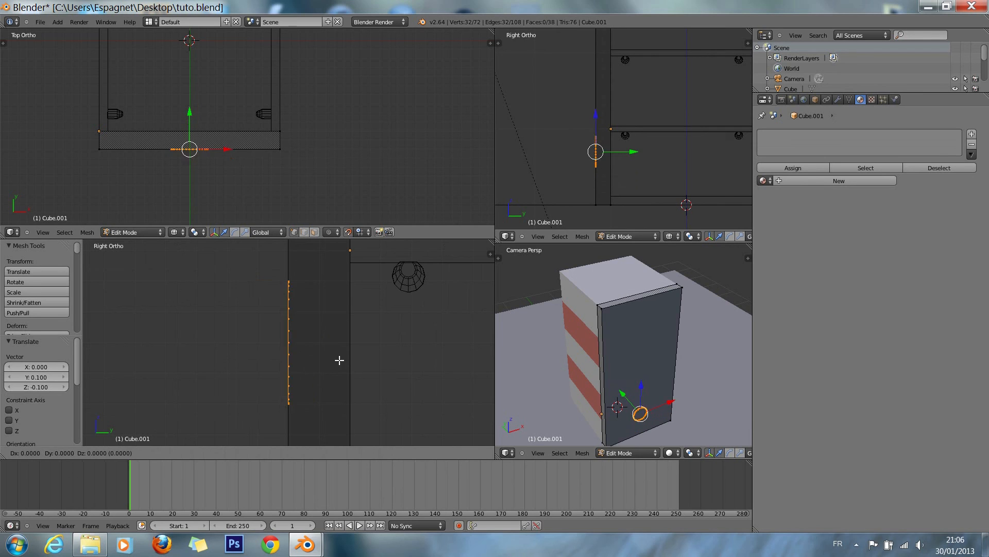
pyautogui.click(328, 359)
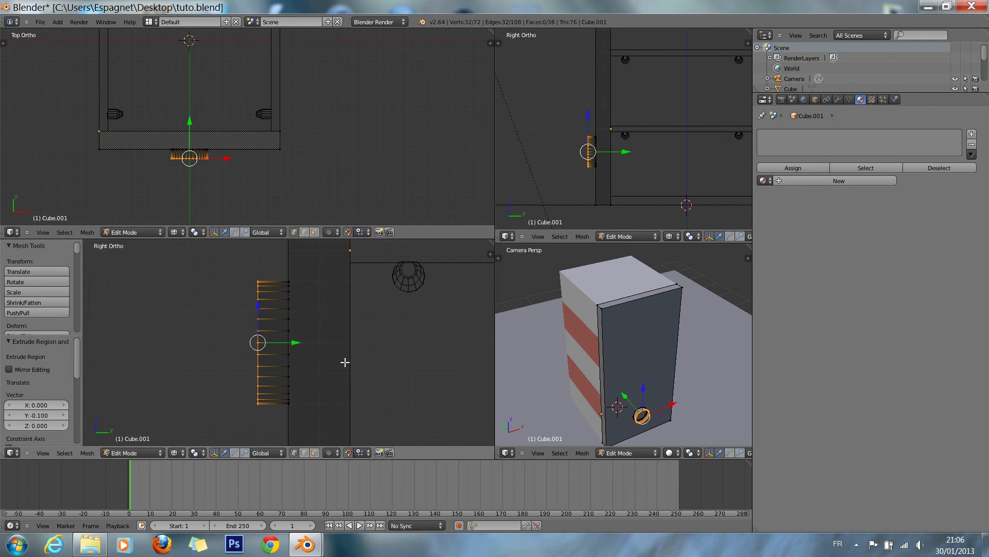
pyautogui.press('e')
pyautogui.click(332, 356)
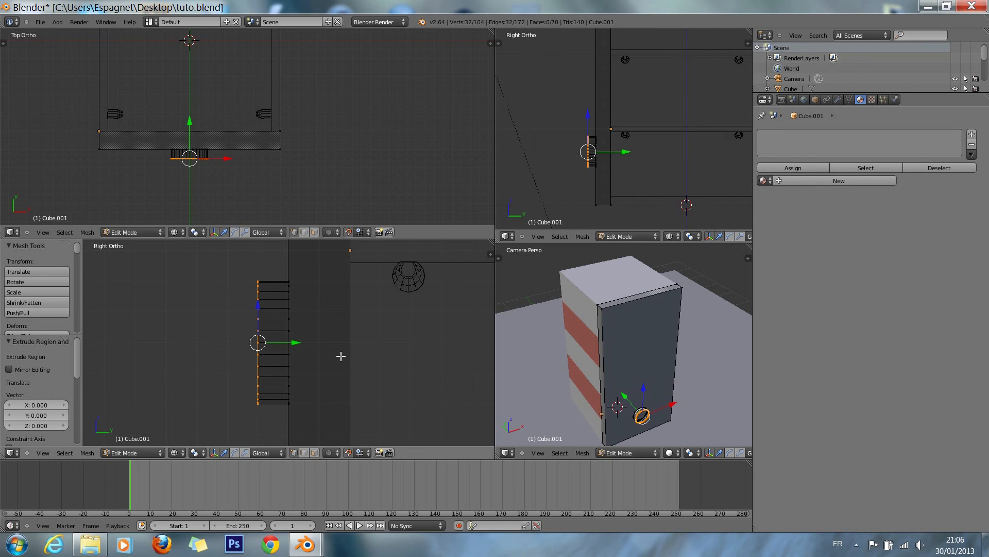
pyautogui.press('s')
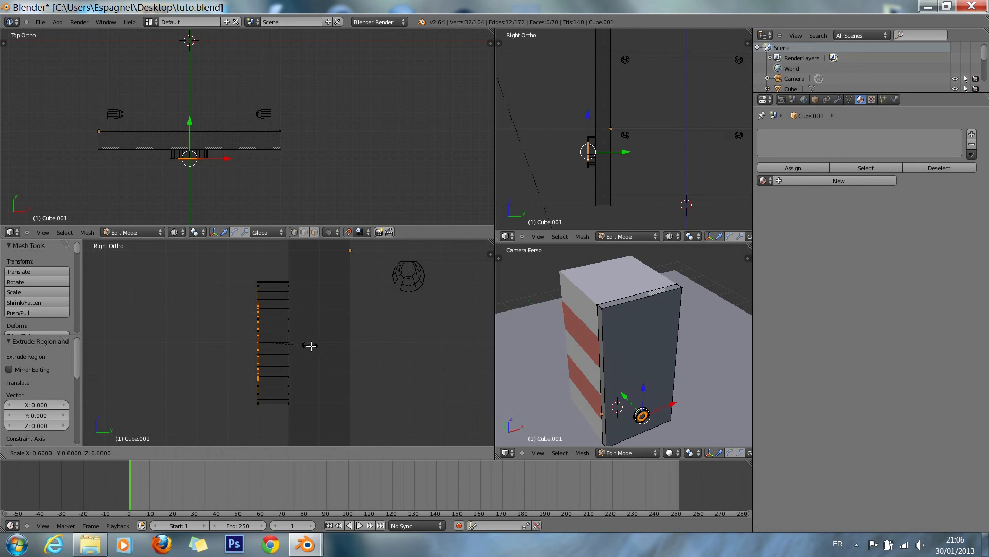
pyautogui.click(310, 346)
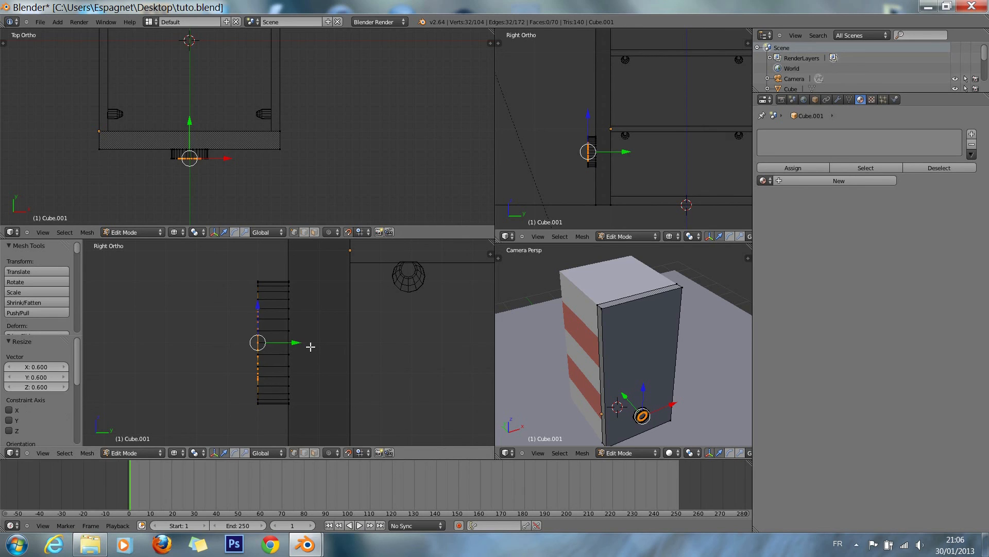
# Step: Extrude the inner ring -0.3 units along Y to form the handle's stem
pyautogui.keyDown('ctrl'); pyautogui.scroll(5, 310, 346); pyautogui.keyUp('ctrl')
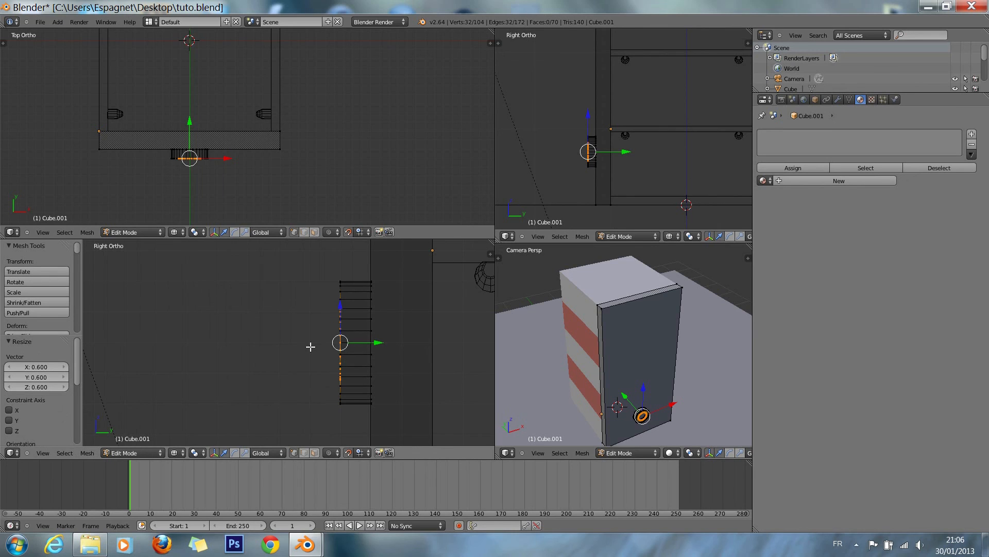
pyautogui.press('e')
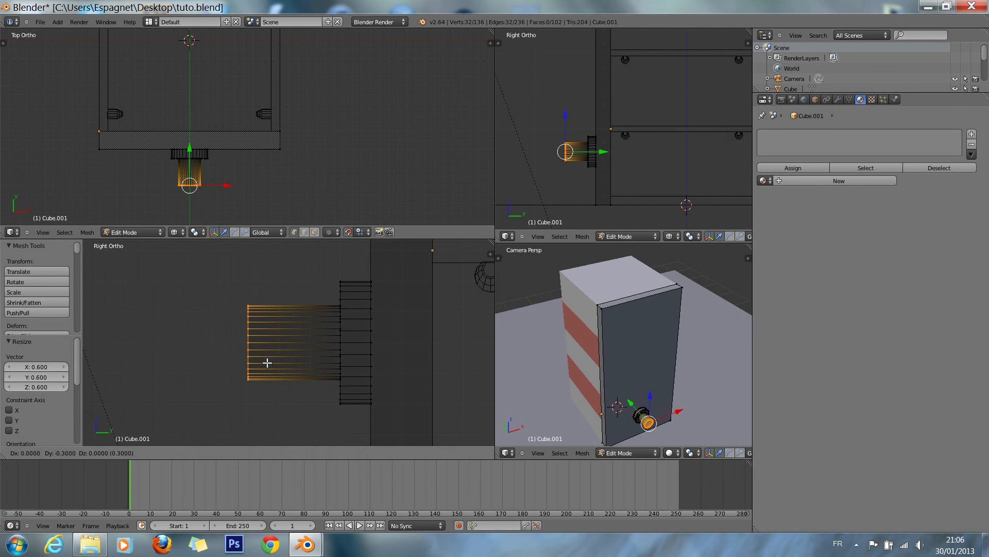
pyautogui.click(266, 363)
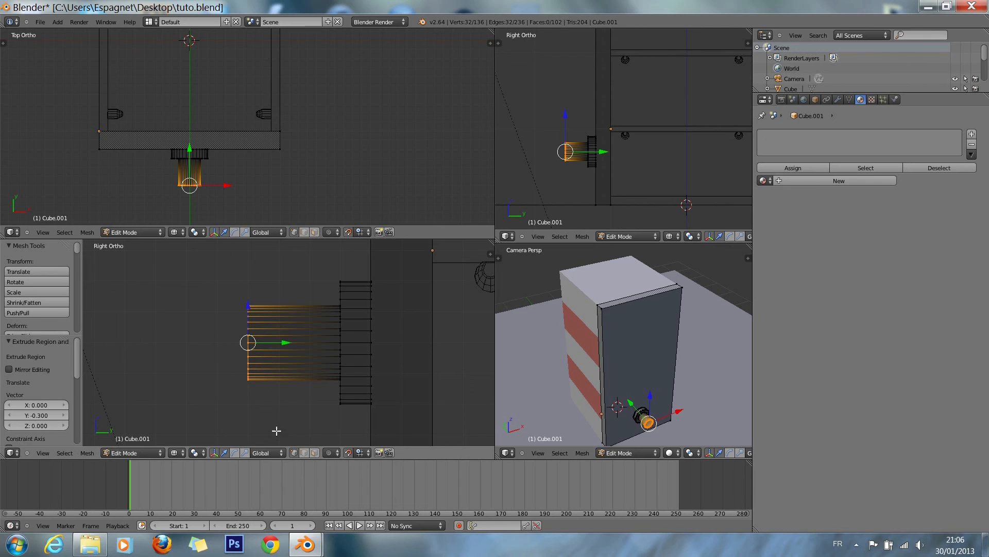
# Step: With snapping off, extrude the stem's end into a new ring tilted about 41° around X and shift it about -0.04 along Y and 0.037 along Z
pyautogui.click(348, 453)
pyautogui.keyDown('ctrl'); pyautogui.scroll(5, 266, 378); pyautogui.keyUp('ctrl')
pyautogui.press('e')
pyautogui.press('Escape')
pyautogui.press('r')
pyautogui.click(315, 407)
pyautogui.press('g')
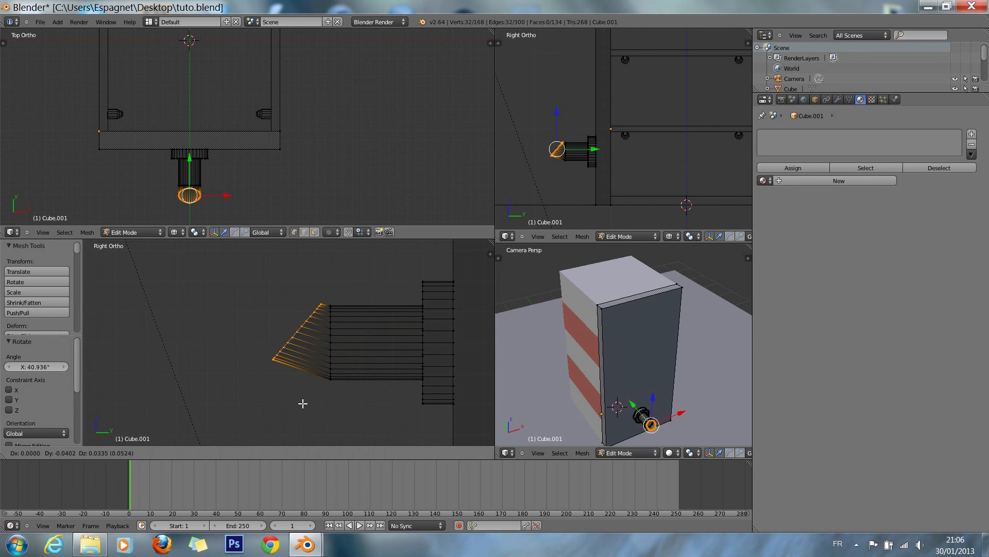
pyautogui.click(303, 403)
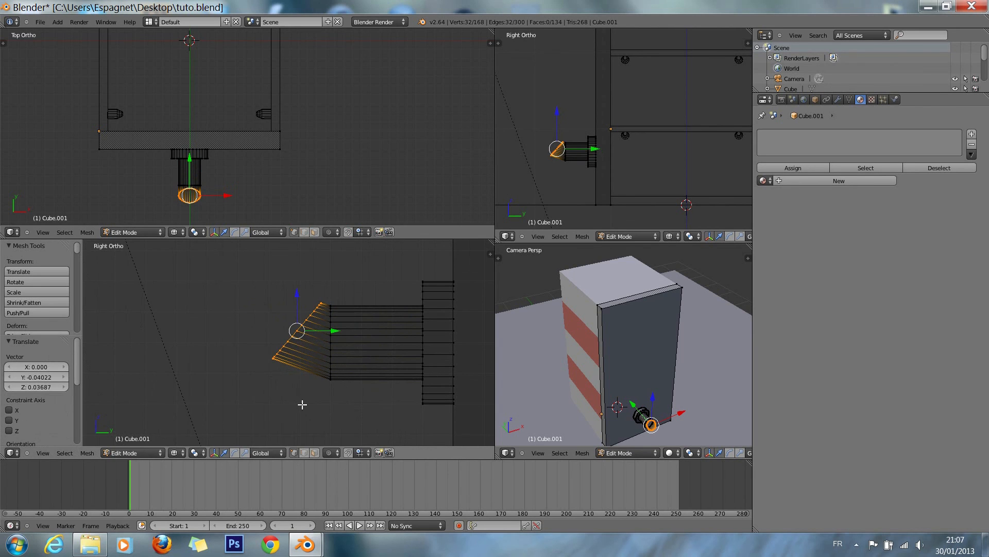
# Step: Undo the stem end ring's tilt and shift, then tilt it about 20.6° around X and nudge it outward and up
pyautogui.hotkey('ctrl', 'z')
pyautogui.hotkey('ctrl', 'z')
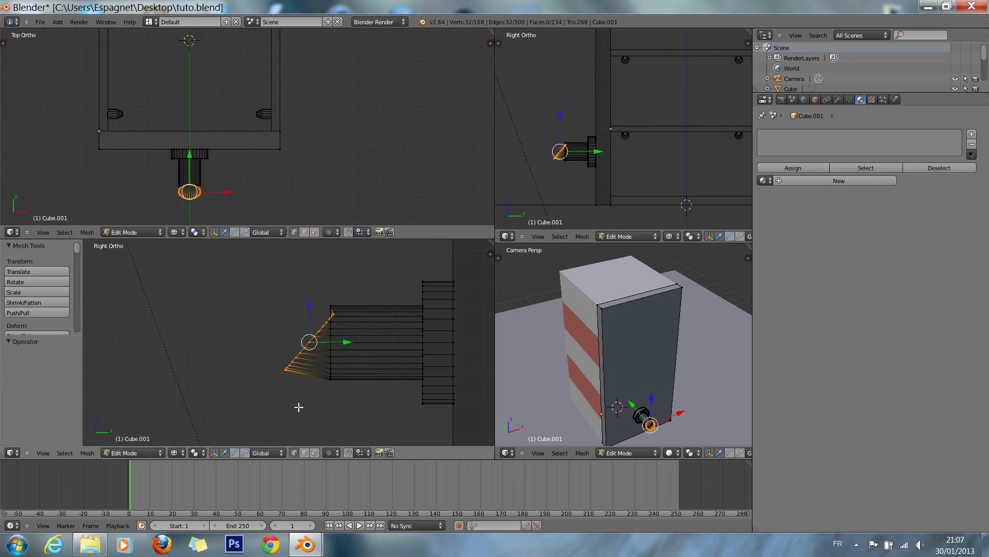
pyautogui.press('g')
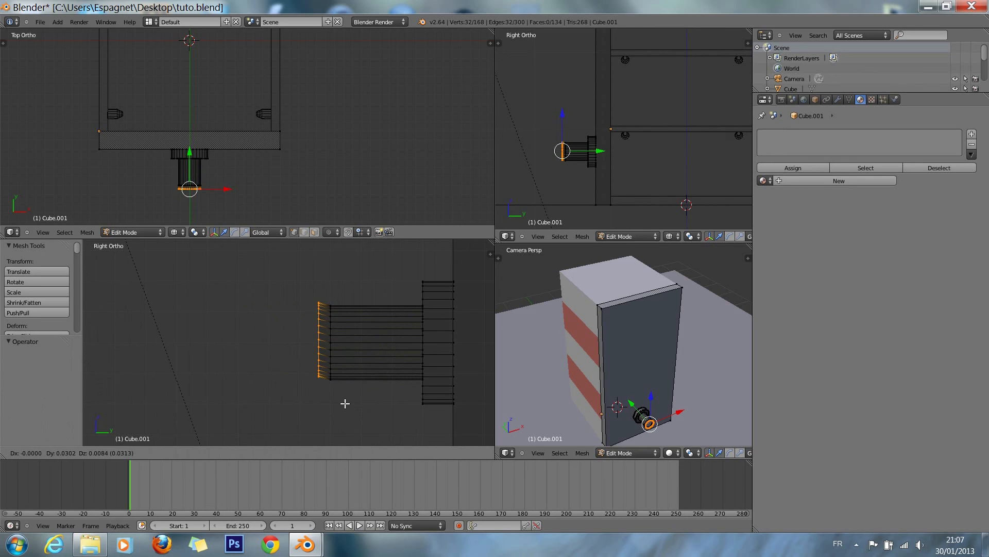
pyautogui.click(345, 404)
pyautogui.press('r')
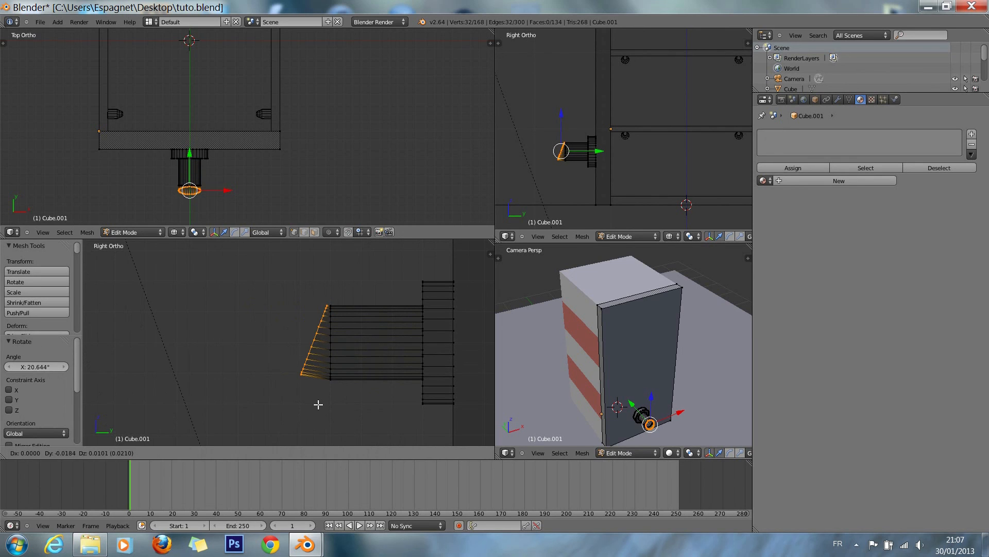
pyautogui.click(317, 402)
# Step: Extrude the tilted ring about -0.034 along Y and 0.027 along Z, then tilt it further around X and adjust its position
pyautogui.press('e')
pyautogui.click(290, 398)
pyautogui.press('r')
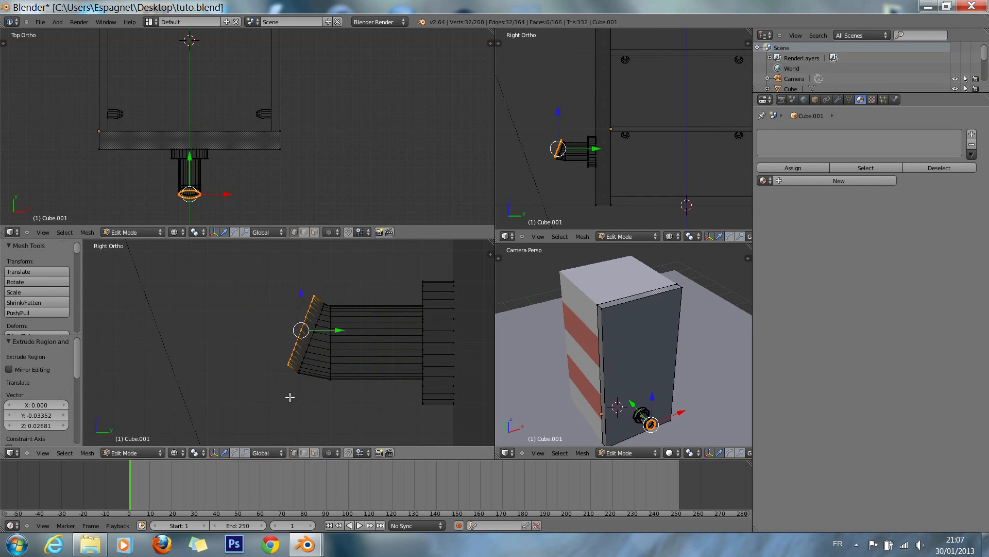
pyautogui.click(287, 400)
pyautogui.press('g')
pyautogui.click(308, 403)
# Step: Extrude the bend about -0.05 along Y and 0.045 along Z, tilt the new ring about 19°, and shift it about 0.005 along Y and 0.017 along Z
pyautogui.press('e')
pyautogui.click(309, 397)
pyautogui.press('r')
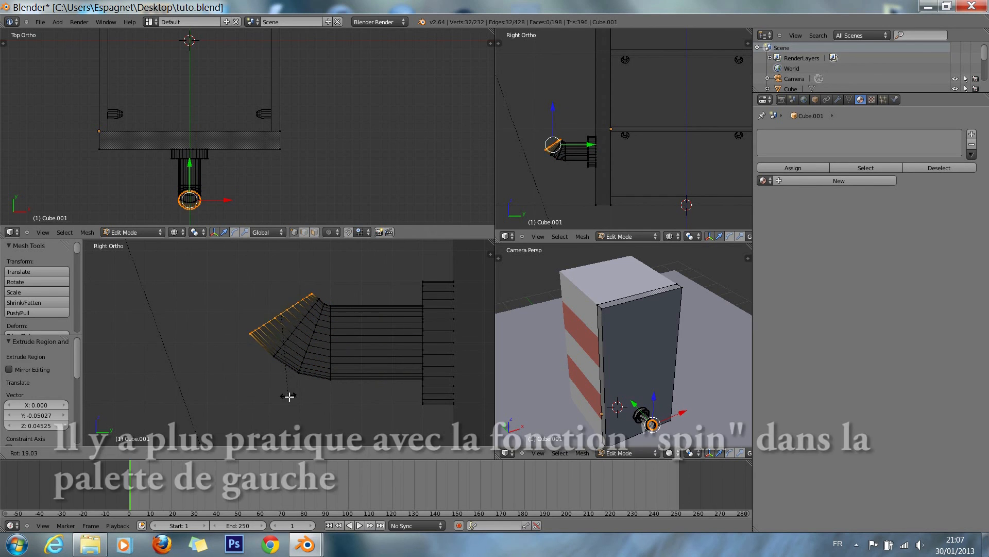
pyautogui.click(285, 395)
pyautogui.press('g')
pyautogui.click(279, 394)
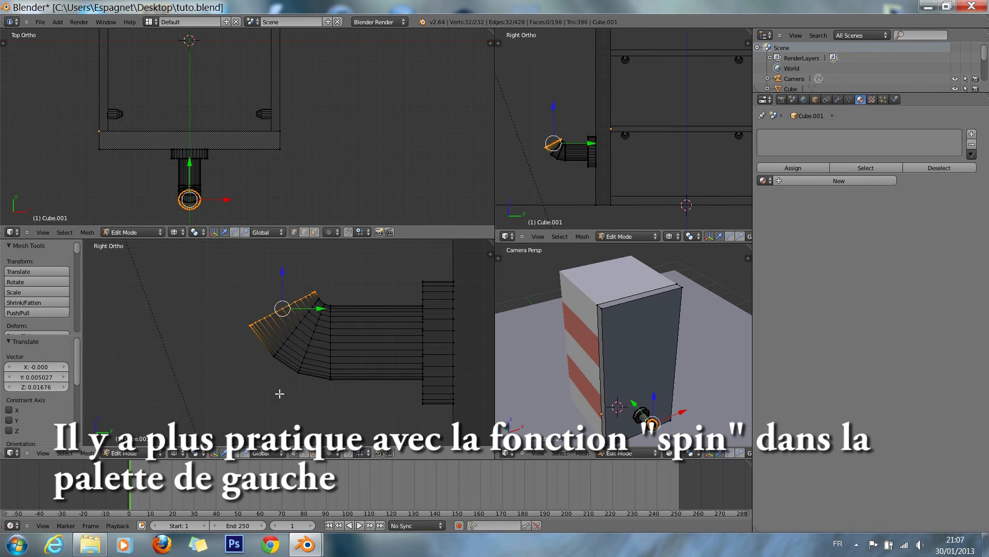
# Step: Extrude another segment of the bend upward, tilt its ring about 20.5° around X, and adjust its position
pyautogui.keyDown('shift'); pyautogui.scroll(2, 280, 394); pyautogui.keyUp('shift')
pyautogui.press('e')
pyautogui.click(299, 394)
pyautogui.press('r')
pyautogui.click(302, 413)
pyautogui.press('g')
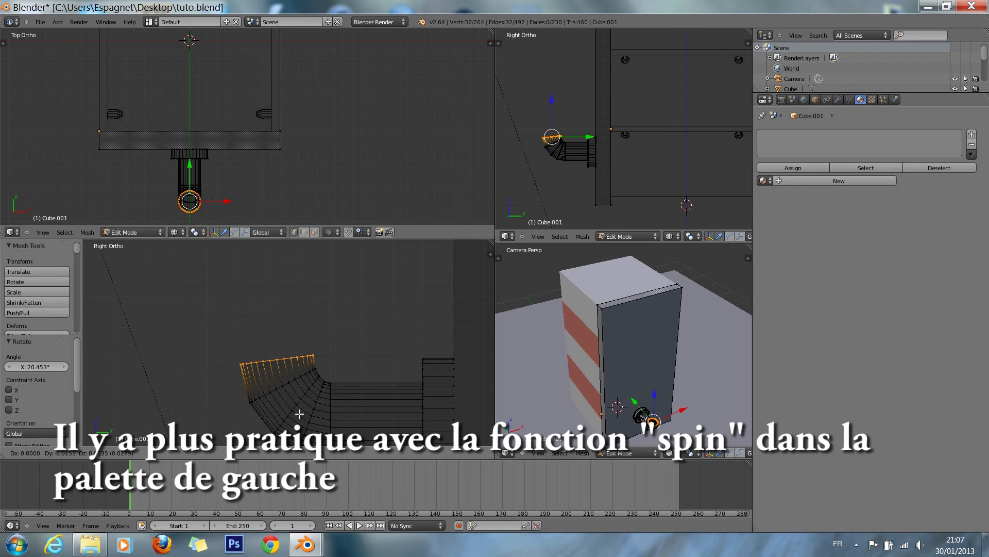
pyautogui.click(301, 413)
# Step: Extrude the bend about -0.005 along Y and 0.072 along Z, then rotate the new ring about 7.4° around X to level it
pyautogui.press('e')
pyautogui.click(302, 393)
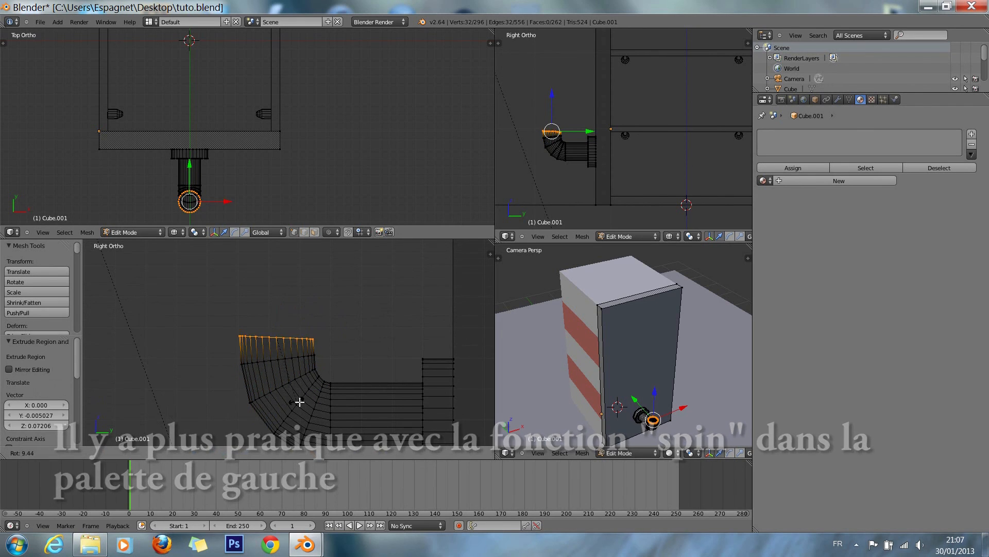
pyautogui.press('r')
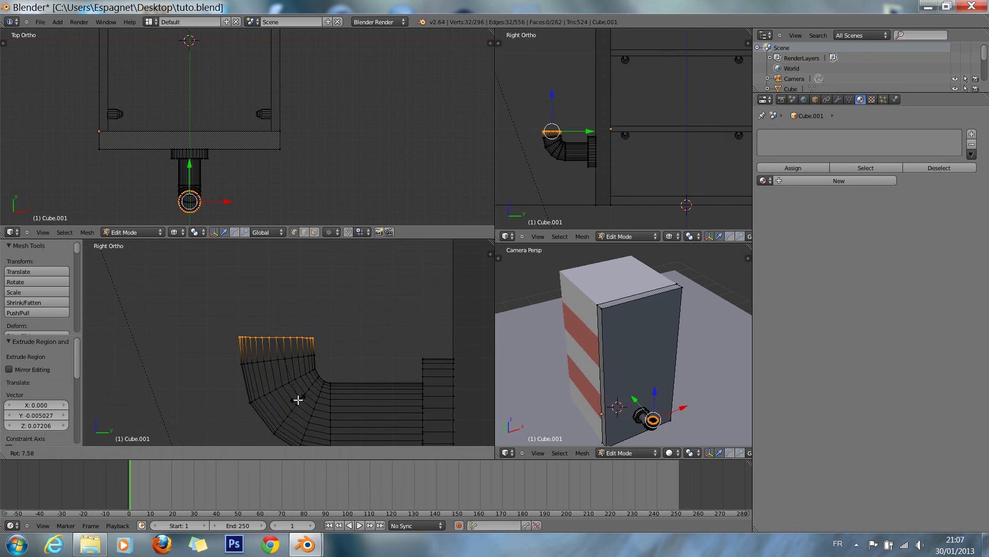
pyautogui.click(299, 399)
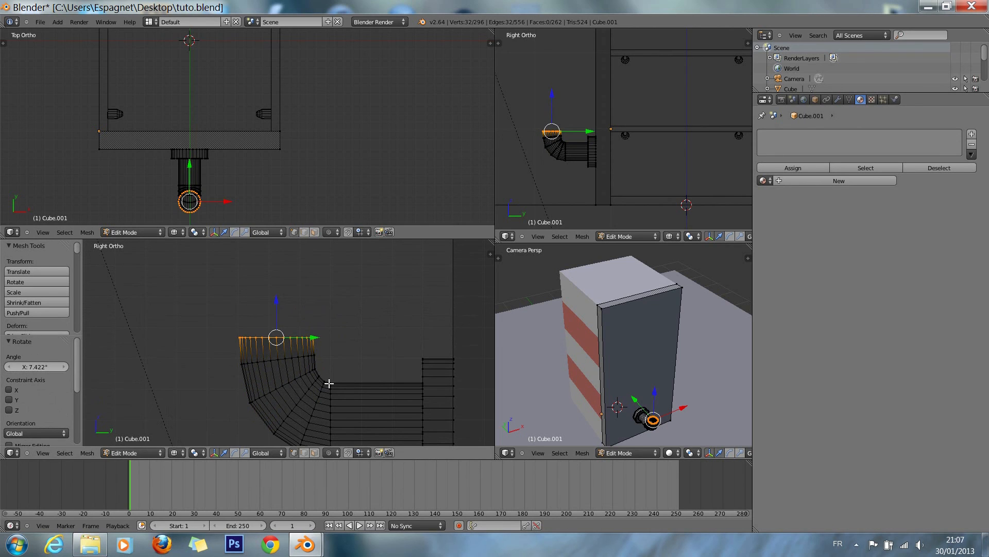
# Step: Extrude the levelled ring about 0.21 units straight up along Z
pyautogui.scroll(-3, 342, 380)
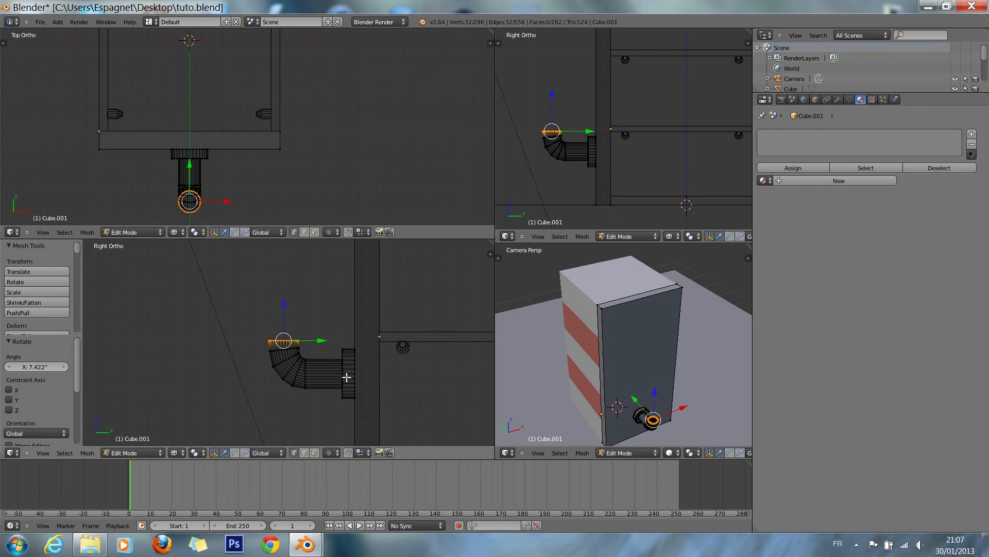
pyautogui.press('e')
pyautogui.press('z')
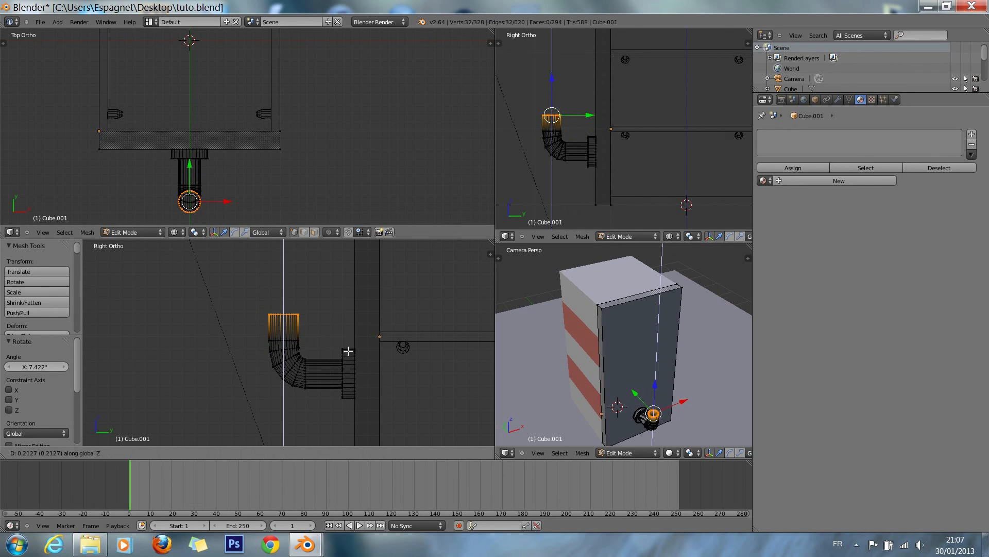
pyautogui.click(348, 351)
# Step: Clear the selection and box-select the pipe's upper end ring
pyautogui.scroll(5, 341, 335)
pyautogui.press('a')
pyautogui.press('b')
pyautogui.moveTo(220, 263); pyautogui.dragTo(342, 287)
pyautogui.scroll(-4, 327, 349)
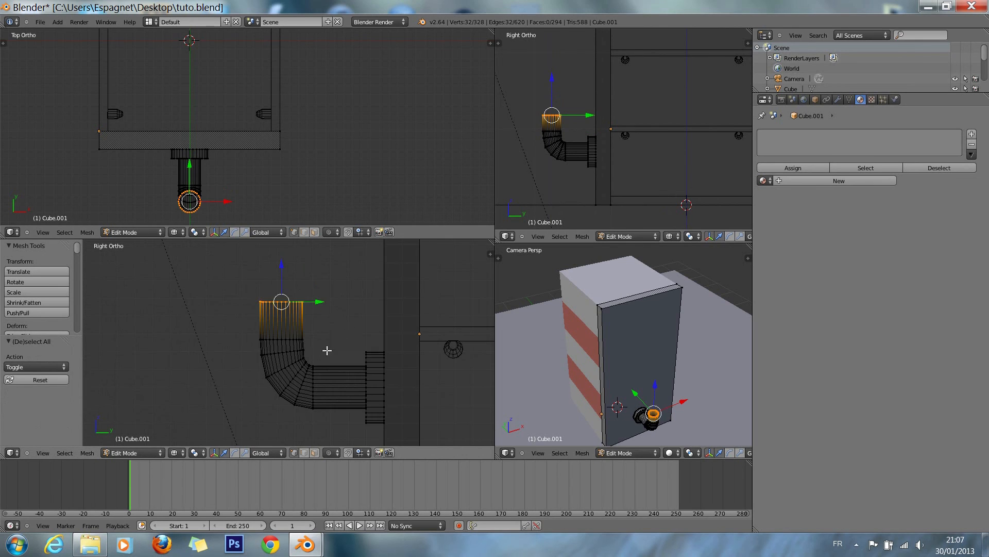
# Step: Select all linked geometry of the bent handle piece and duplicate it in place
pyautogui.press('a')
pyautogui.scroll(-3, 268, 340)
pyautogui.scroll(4, 268, 341)
pyautogui.scroll(-5, 257, 339)
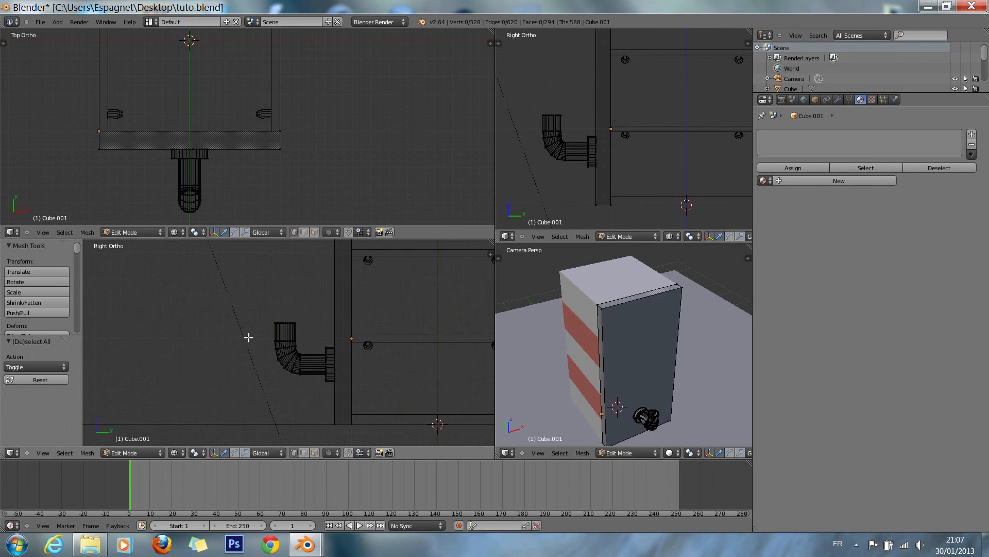
pyautogui.scroll(8, 264, 360)
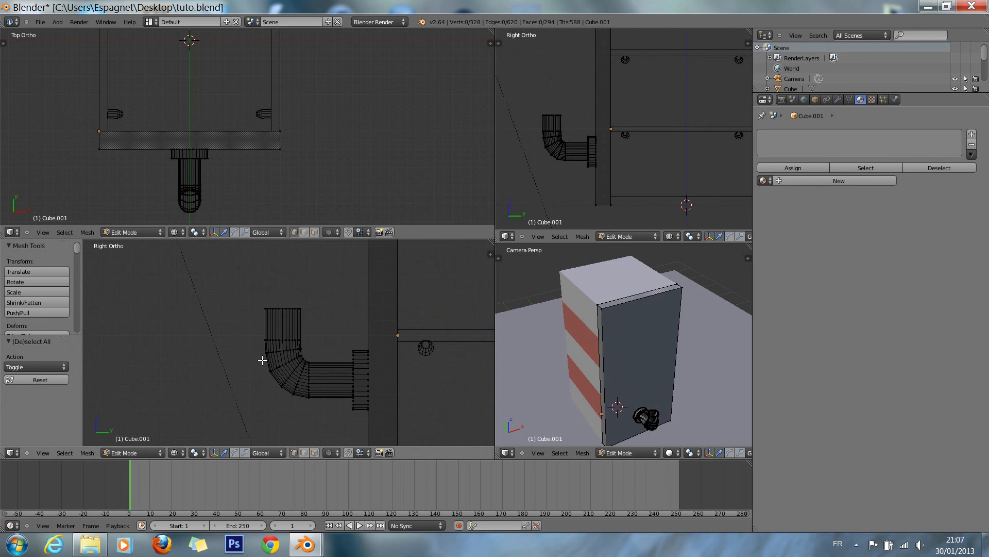
pyautogui.scroll(-4, 263, 360)
pyautogui.press('l')
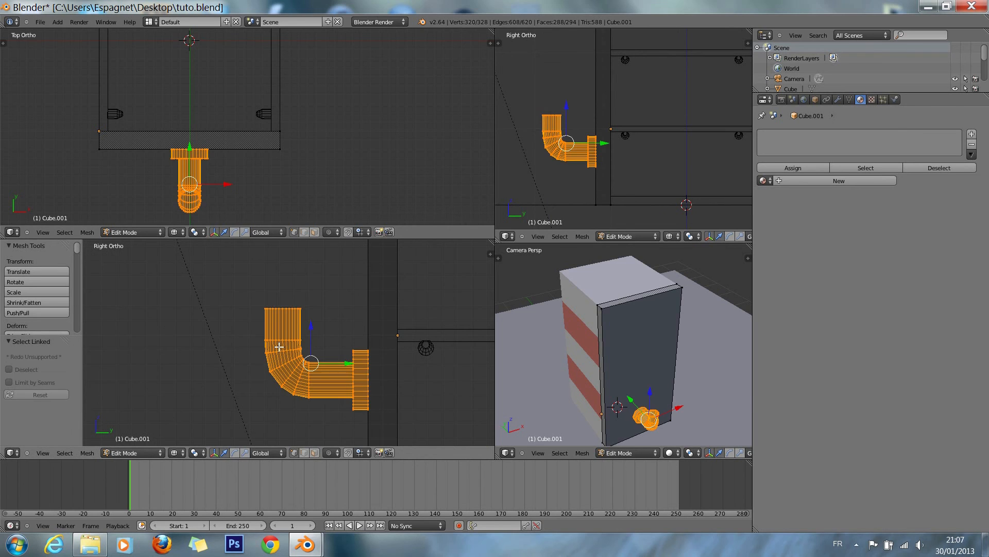
pyautogui.scroll(-7, 278, 347)
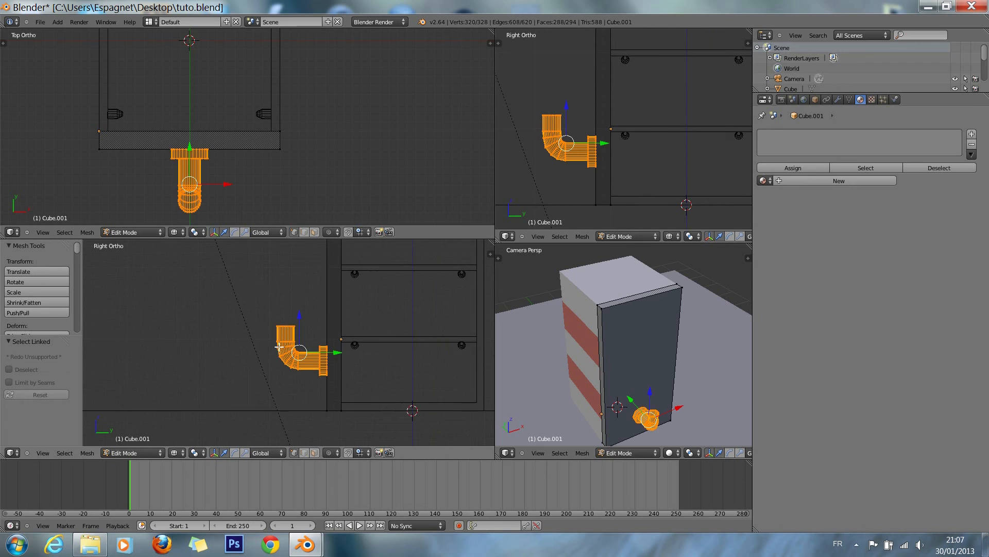
pyautogui.keyDown('ctrl'); pyautogui.scroll(6, 279, 347); pyautogui.keyUp('ctrl')
pyautogui.keyDown('ctrl'); pyautogui.scroll(-4, 279, 346); pyautogui.keyUp('ctrl')
pyautogui.keyDown('ctrl'); pyautogui.scroll(-4, 279, 347); pyautogui.keyUp('ctrl')
pyautogui.keyDown('shift'); pyautogui.scroll(5, 279, 347); pyautogui.keyUp('shift')
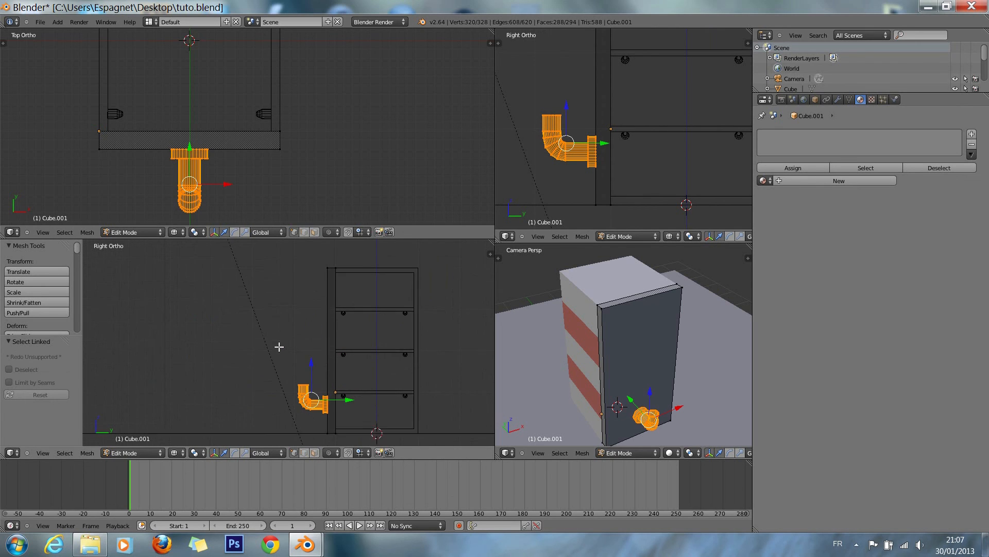
pyautogui.hotkey('shift', 'd')
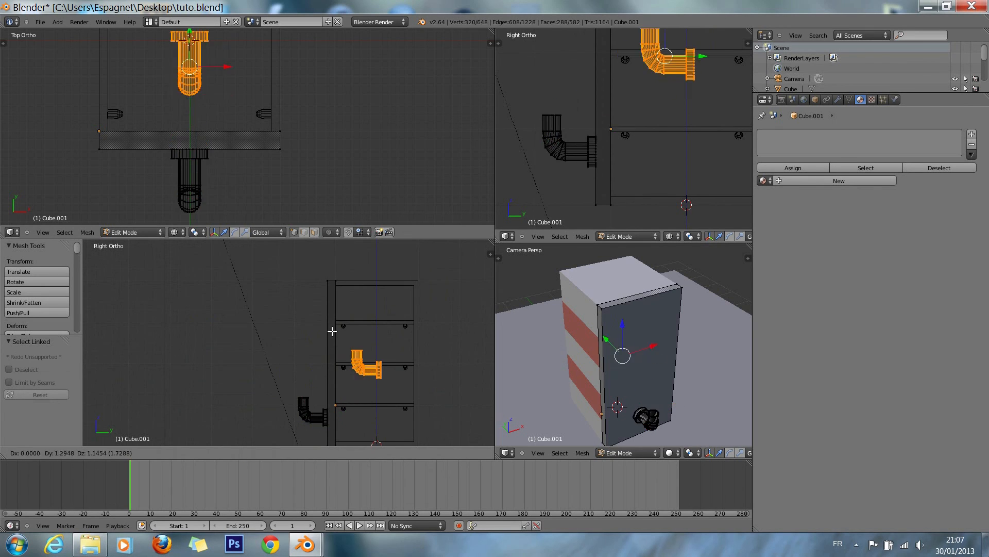
pyautogui.click(262, 372)
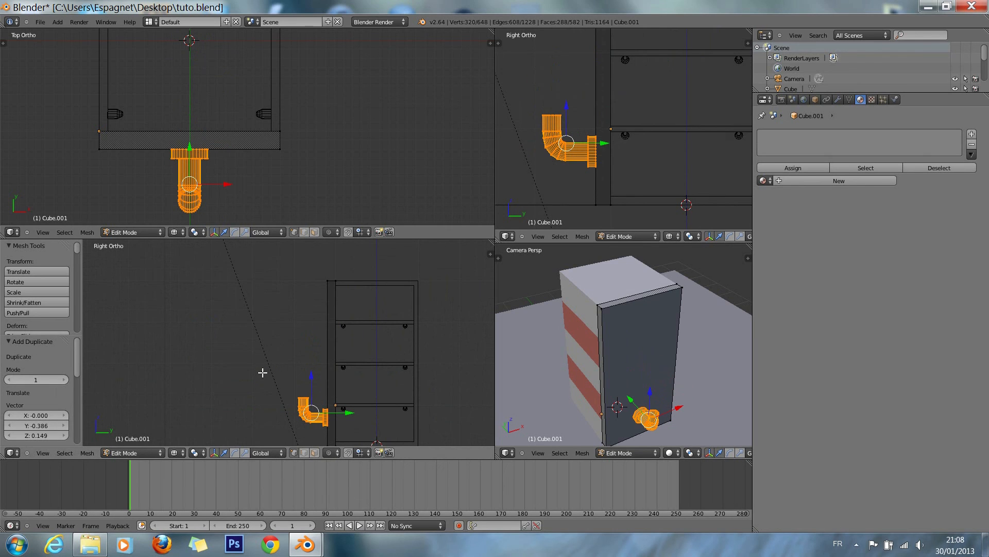
pyautogui.press('g')
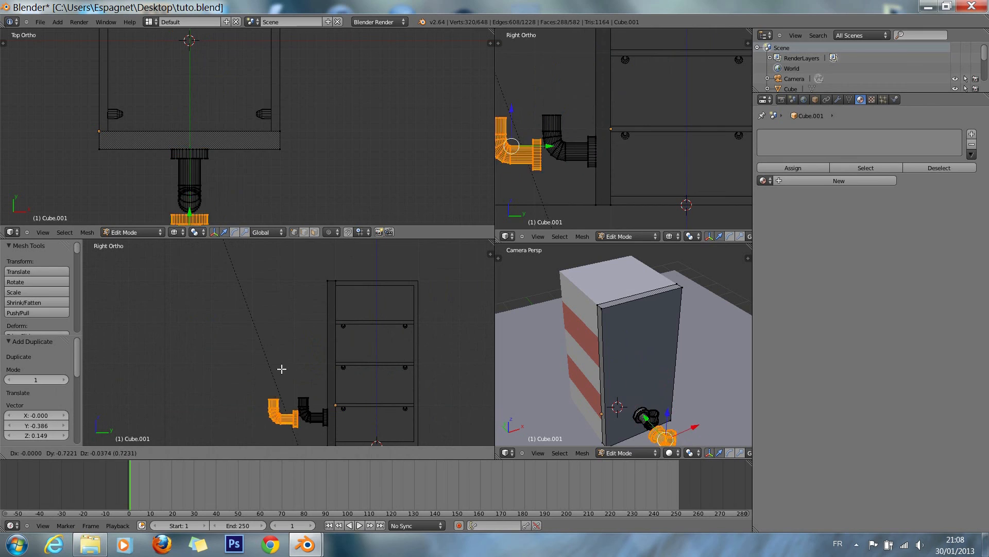
pyautogui.rightClick(273, 373)
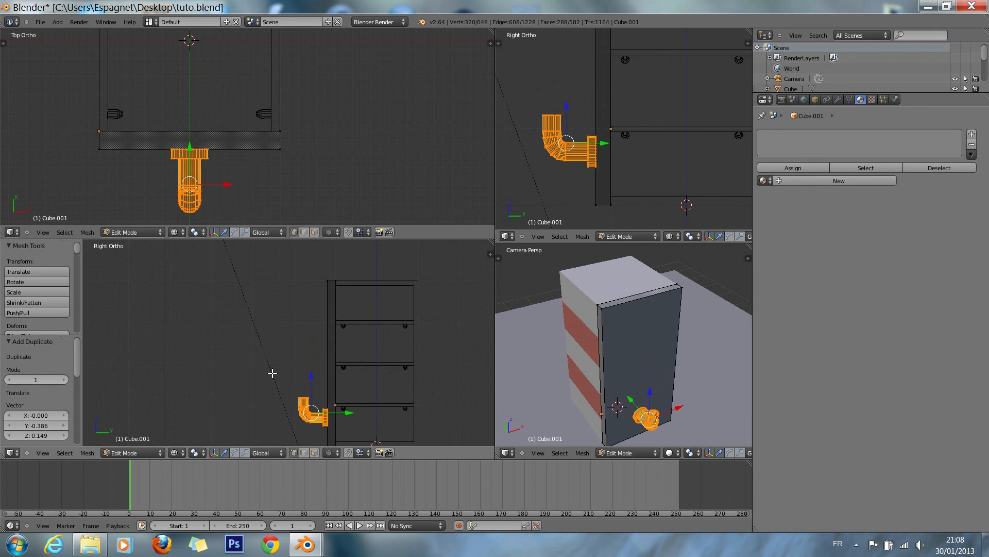
# Step: Mirror the duplicate along local Z and move it 2.565 units up along Z
pyautogui.hotkey('ctrl', 'm')
pyautogui.press('z')
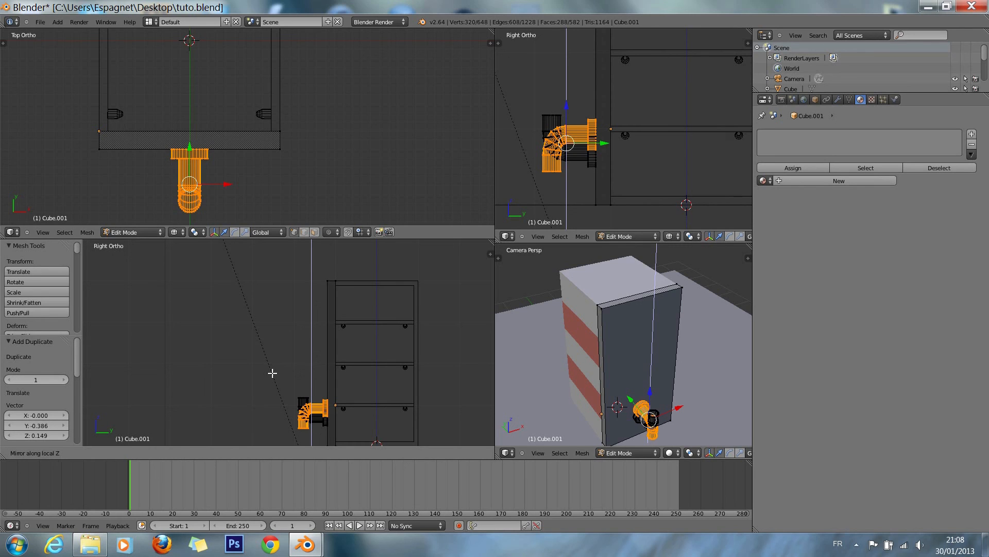
pyautogui.press('Return')
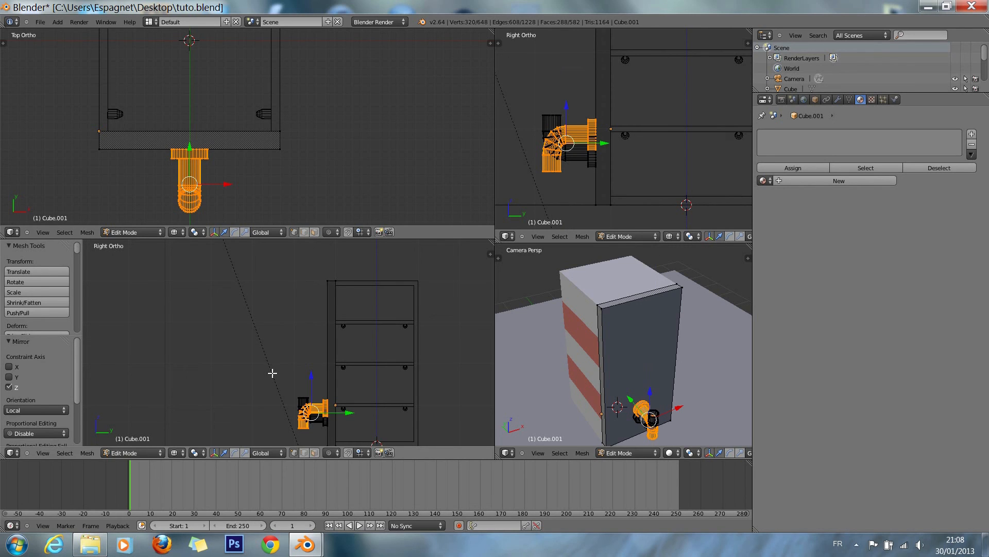
pyautogui.press('g')
pyautogui.press('z')
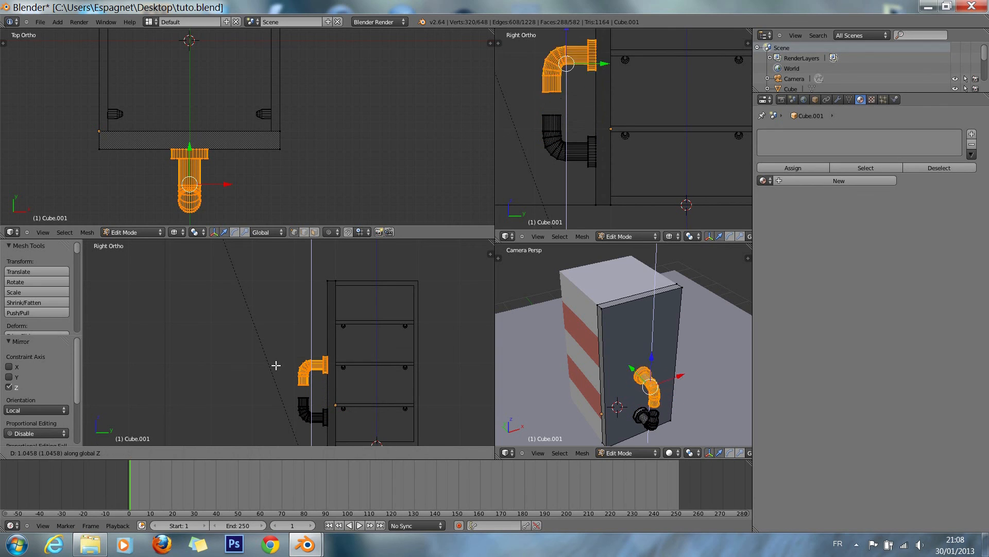
pyautogui.click(279, 318)
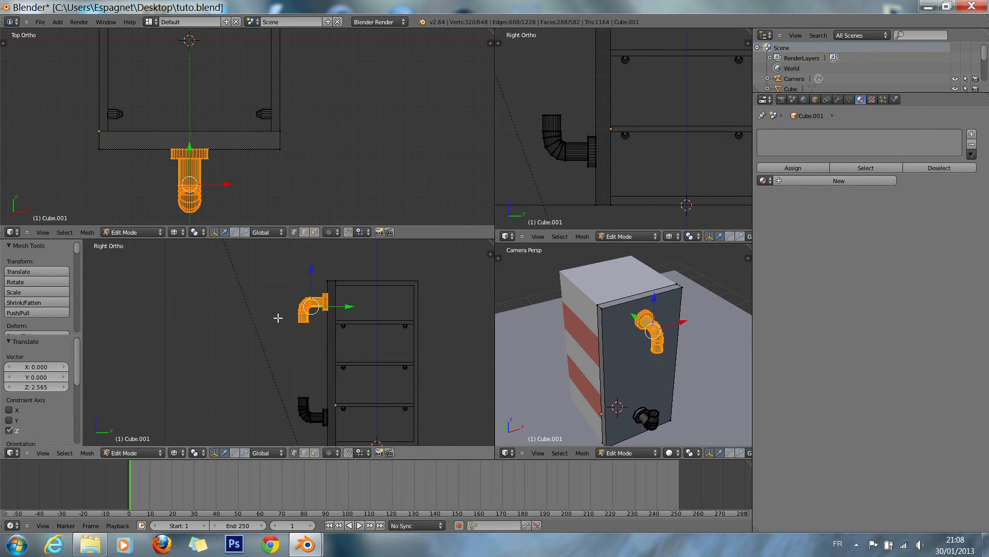
# Step: Clear the selection and box-select the facing end rings of the upper and lower handle pieces
pyautogui.keyDown('shift'); pyautogui.scroll(-2, 272, 344); pyautogui.keyUp('shift')
pyautogui.scroll(2, 273, 345)
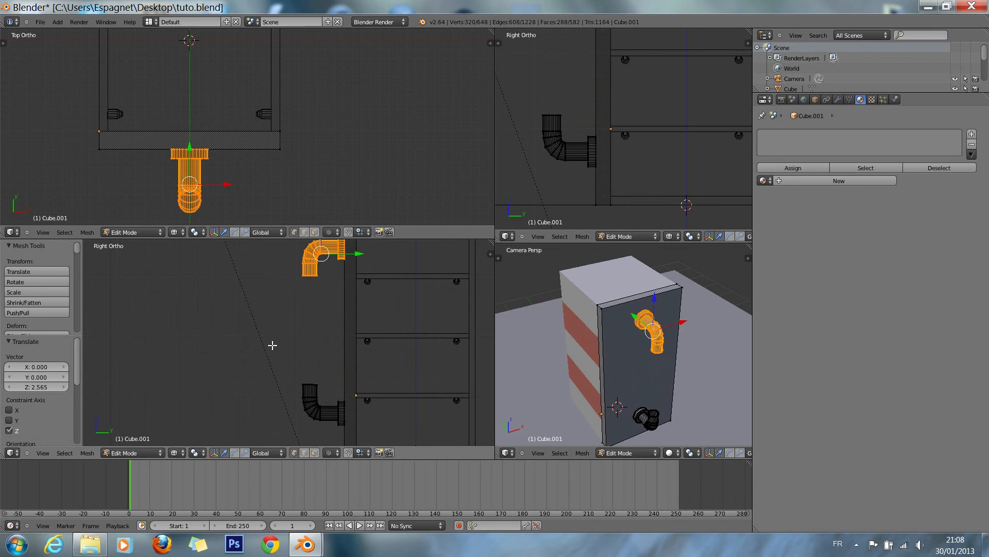
pyautogui.press('a')
pyautogui.keyDown('shift'); pyautogui.scroll(-2, 258, 271); pyautogui.keyUp('shift')
pyautogui.moveTo(256, 273); pyautogui.dragTo(344, 398)
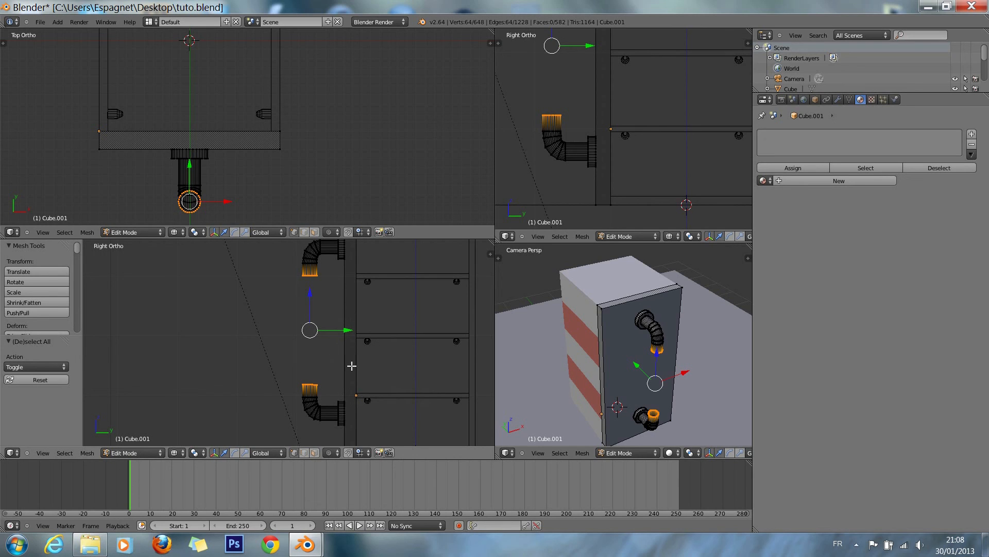
pyautogui.press('s')
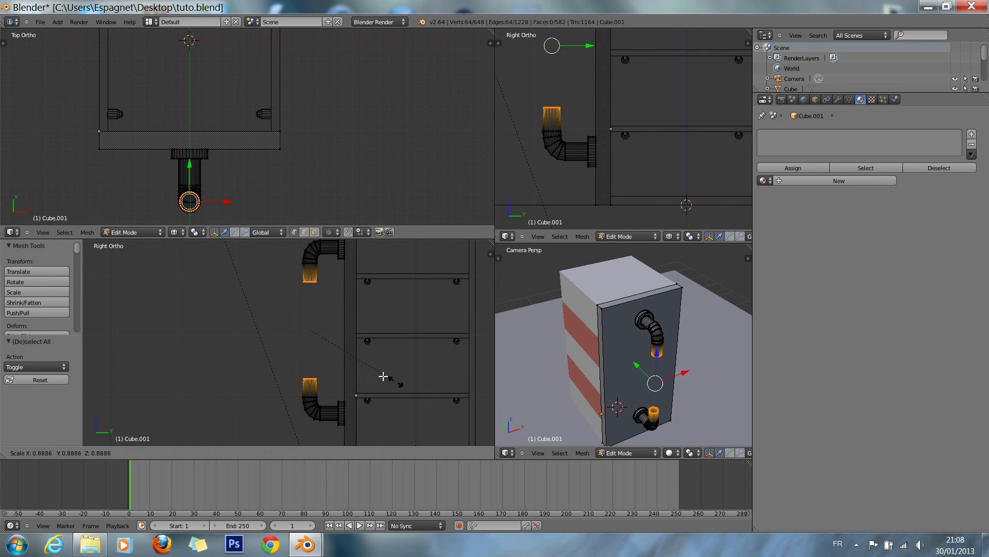
pyautogui.press('z')
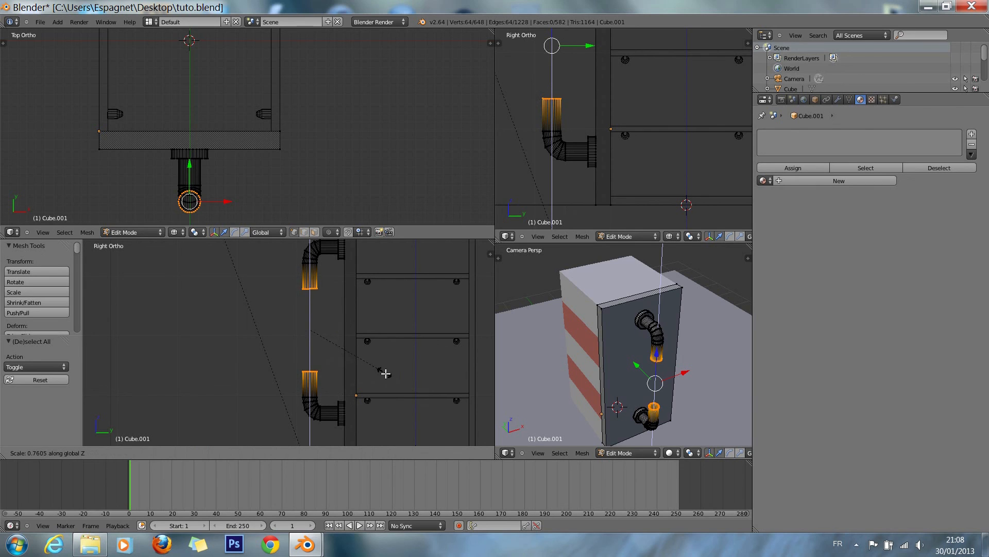
pyautogui.press('z')
pyautogui.press('z')
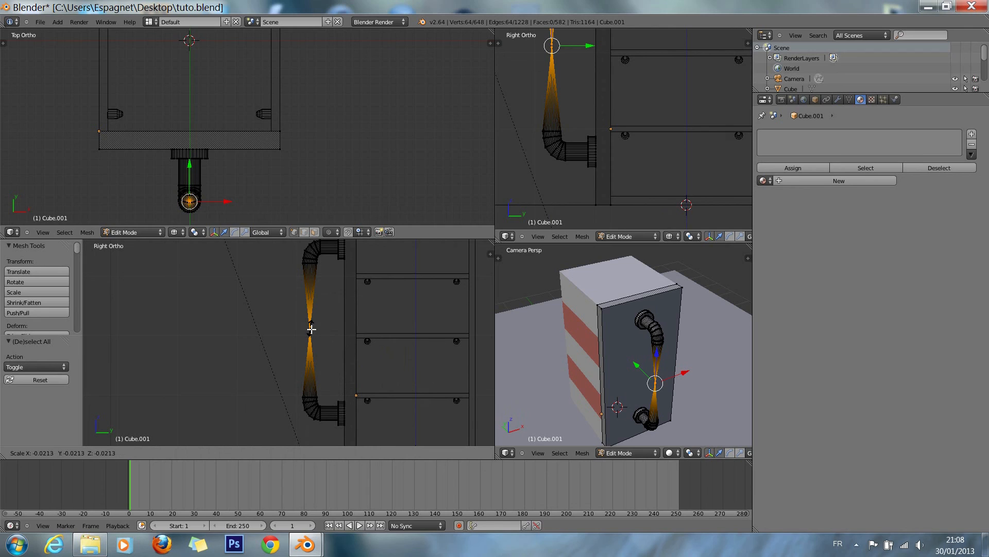
pyautogui.rightClick(311, 330)
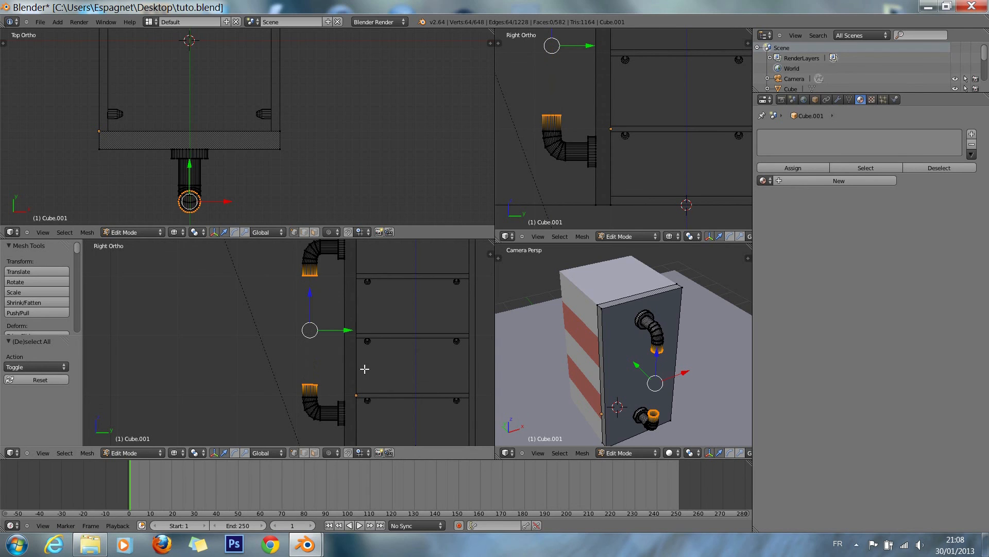
pyautogui.press('x')
# Step: Scale the two facing end rings to 0 along Z so the handle halves meet in the middle
pyautogui.press('s')
pyautogui.press('z')
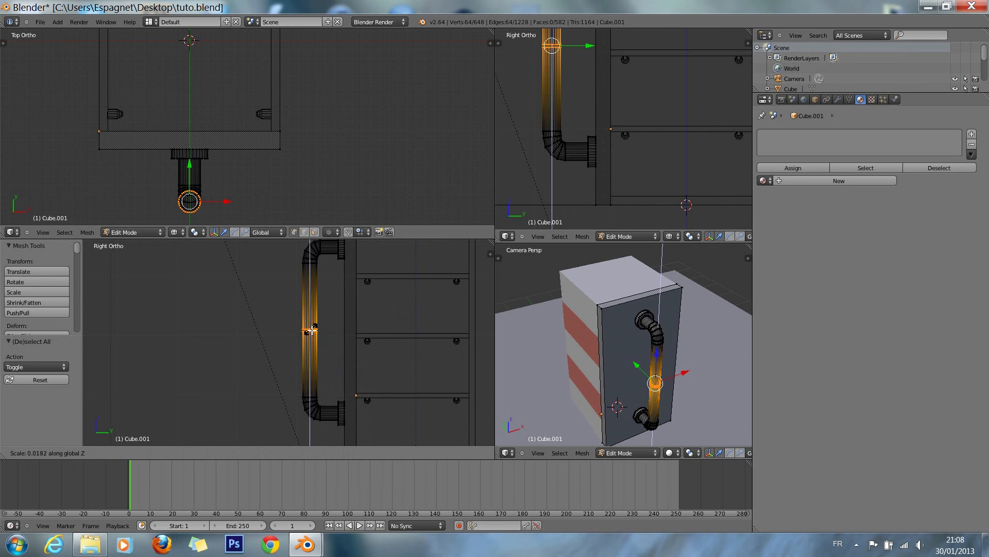
pyautogui.press('0')
pyautogui.press('Return')
pyautogui.scroll(7, 322, 349)
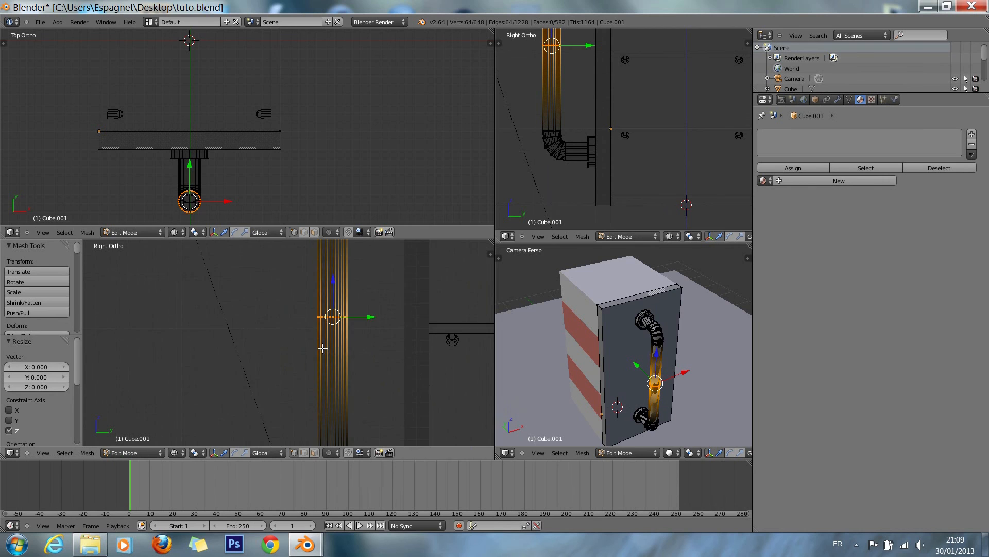
pyautogui.keyDown('shift'); pyautogui.scroll(6, 447, 347); pyautogui.keyUp('shift')
pyautogui.keyDown('ctrl'); pyautogui.scroll(4, 443, 361); pyautogui.keyUp('ctrl')
pyautogui.keyDown('ctrl'); pyautogui.scroll(2, 443, 361); pyautogui.keyUp('ctrl')
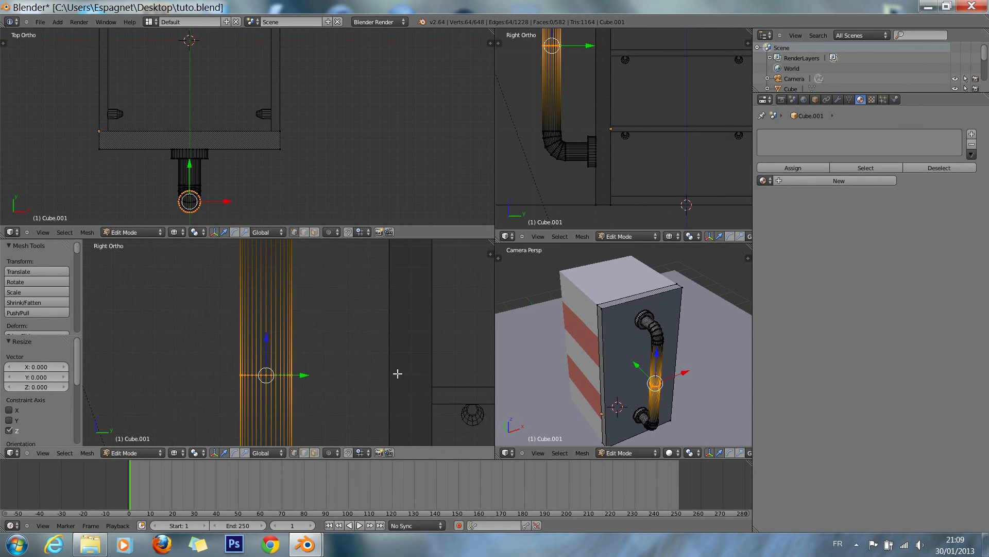
# Step: Leave Edit Mode and examine the joined handle on the door from several angles
pyautogui.scroll(-5, 398, 373)
pyautogui.scroll(2, 336, 377)
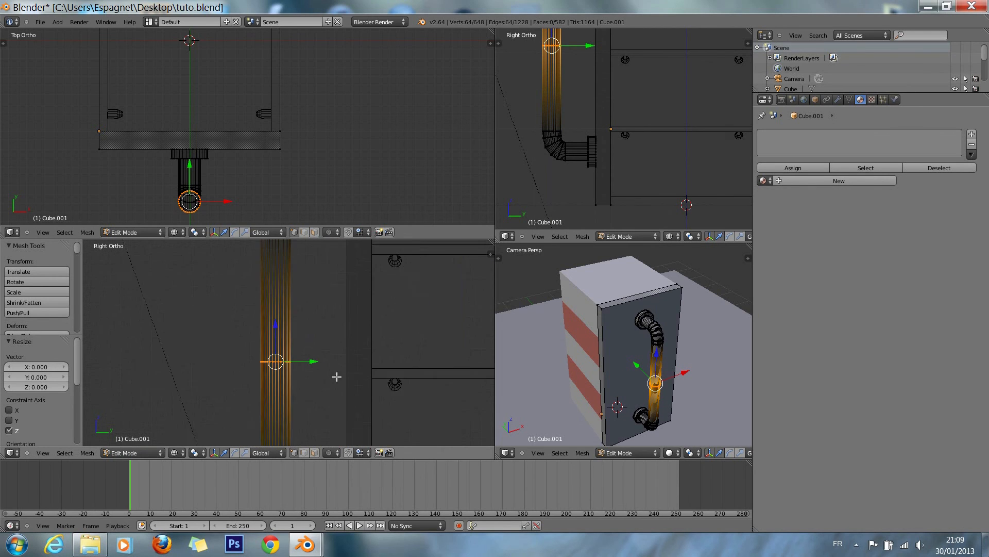
pyautogui.press('Tab')
pyautogui.scroll(3, 534, 396)
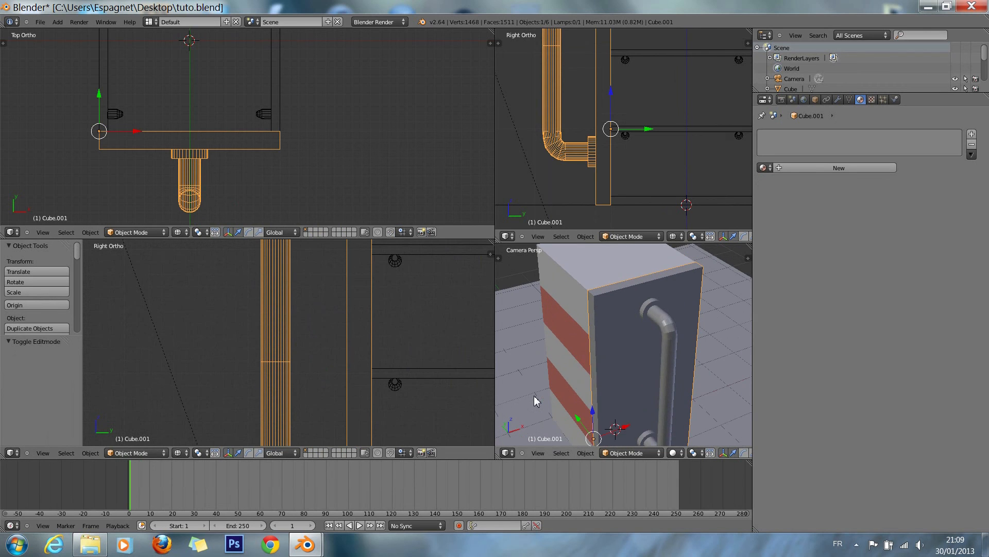
pyautogui.press('KP_0')
pyautogui.scroll(8, 534, 397)
pyautogui.scroll(-1, 534, 397)
pyautogui.scroll(-5, 545, 384)
pyautogui.scroll(2, 546, 384)
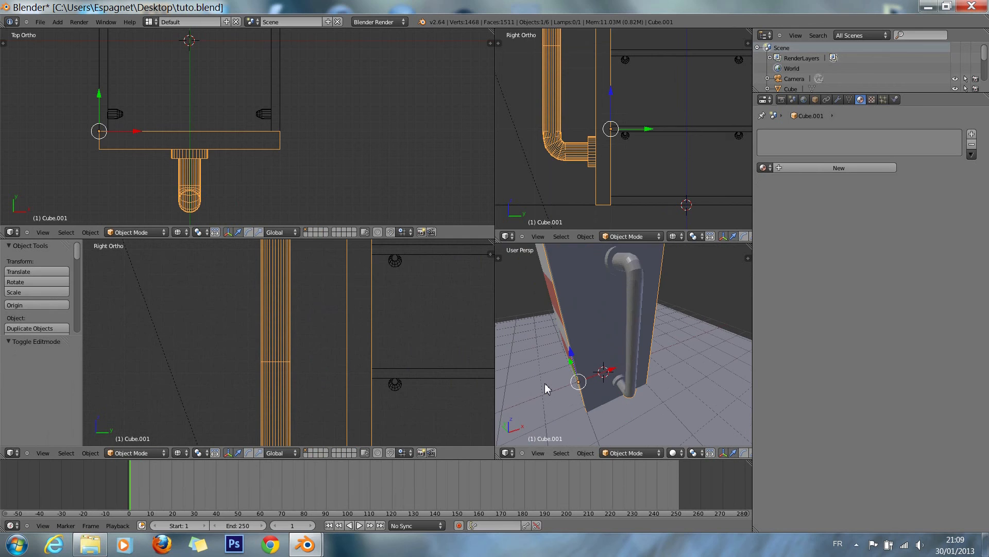
pyautogui.moveTo(546, 382)
pyautogui.mouseDown(button='middle')
pyautogui.moveTo(583, 350)
pyautogui.moveTo(521, 371)
pyautogui.moveTo(510, 360)
pyautogui.moveTo(583, 385)
pyautogui.moveTo(546, 391)
pyautogui.mouseUp(button='middle')
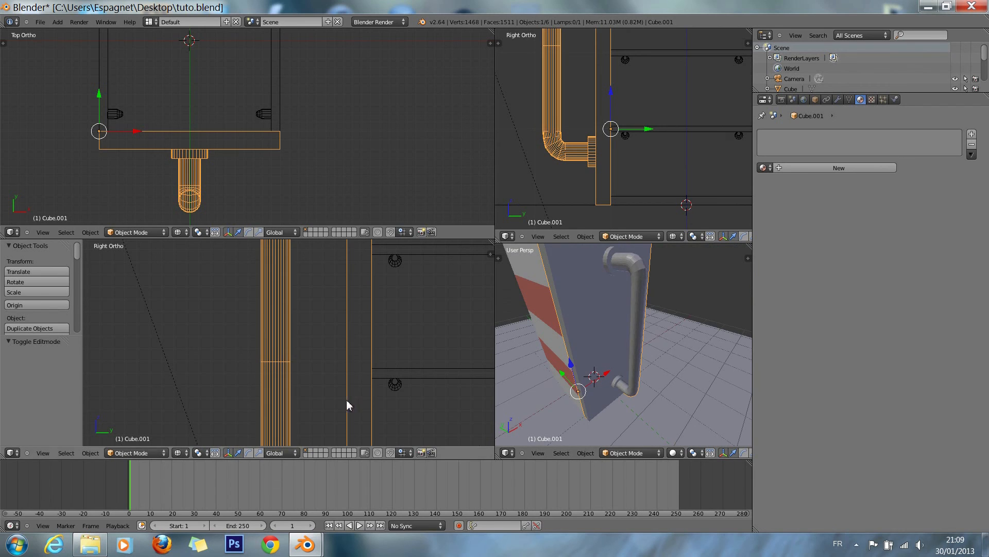
# Step: Select all linked geometry of the handle in Edit Mode, apply Shade Smooth and check it in Object Mode
pyautogui.scroll(-3, 317, 375)
pyautogui.press('Tab')
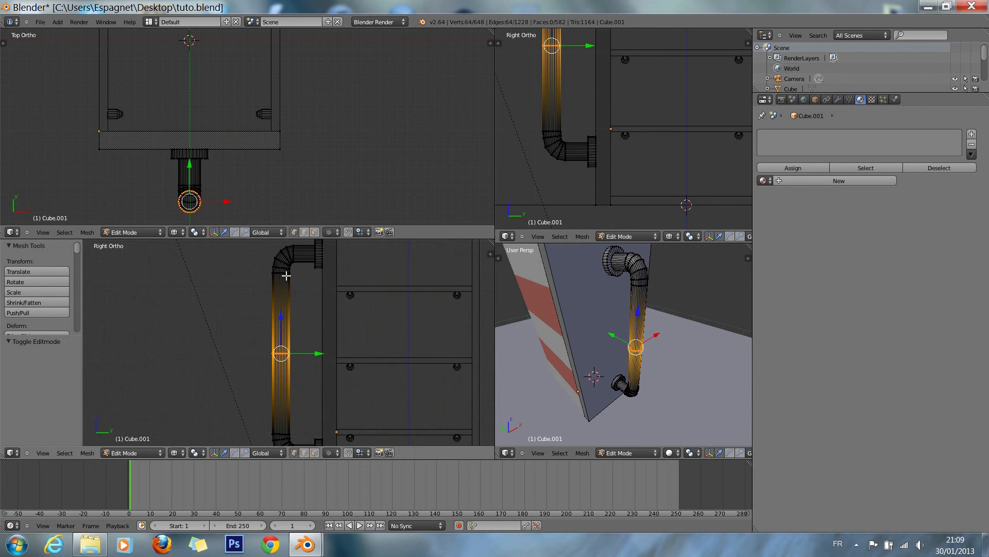
pyautogui.press('l')
pyautogui.scroll(-3, 281, 319)
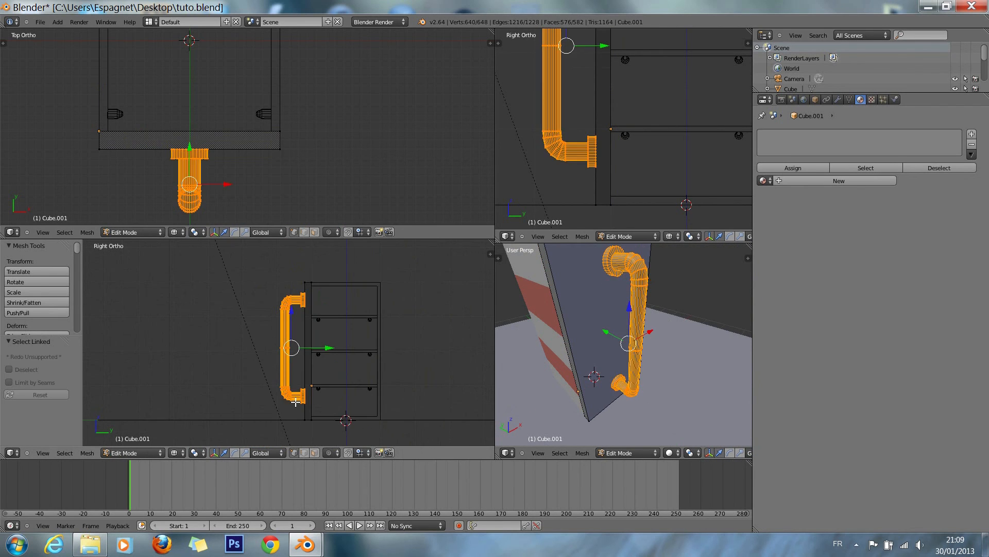
pyautogui.press('w')
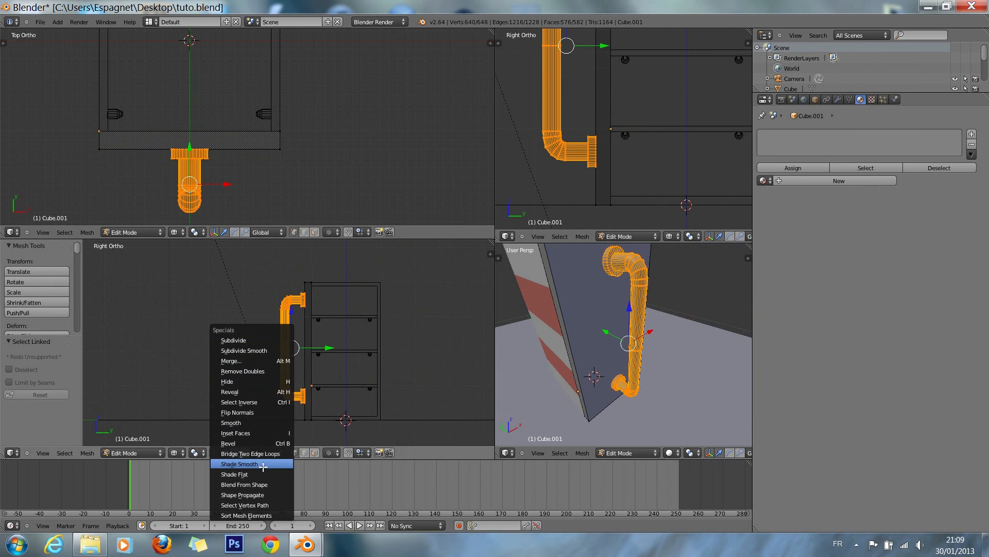
pyautogui.click(264, 464)
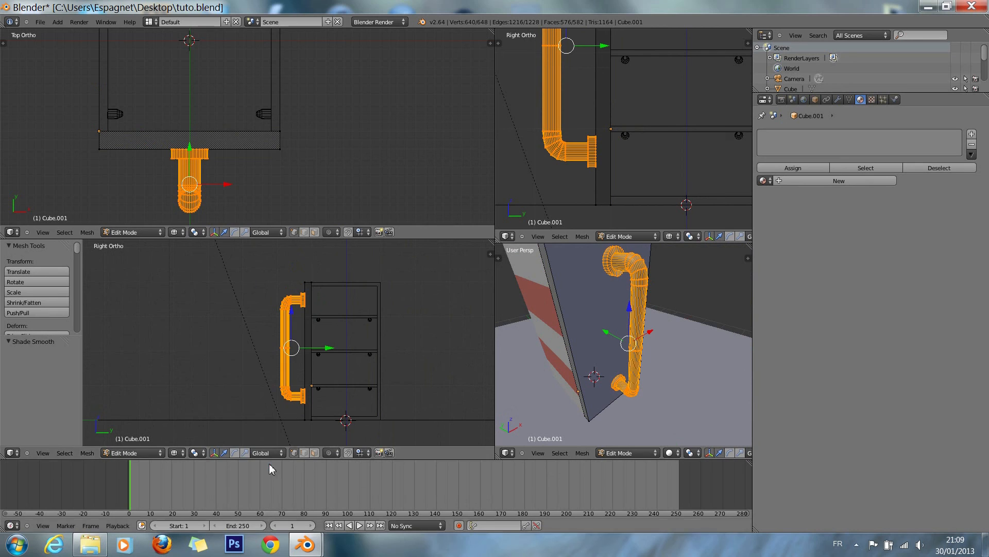
pyautogui.scroll(3, 330, 356)
pyautogui.press('Tab')
pyautogui.moveTo(578, 316)
pyautogui.mouseDown(button='middle')
pyautogui.moveTo(634, 268)
pyautogui.moveTo(585, 298)
pyautogui.mouseUp(button='middle')
pyautogui.press('KP_4')
pyautogui.scroll(3, 585, 298)
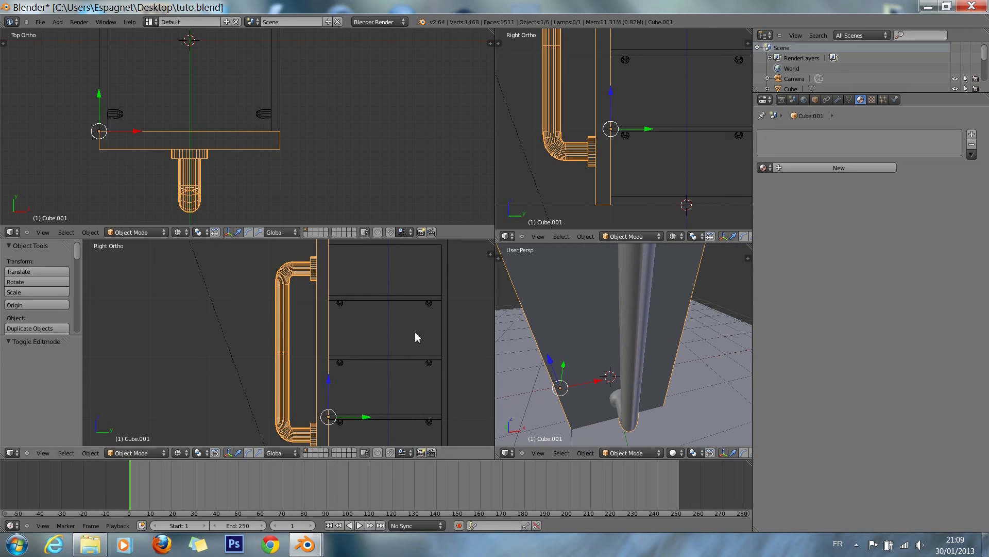
# Step: Remove doubles on the selected handle geometry with a merge distance of 0.0001
pyautogui.scroll(-3, 298, 351)
pyautogui.press('Tab')
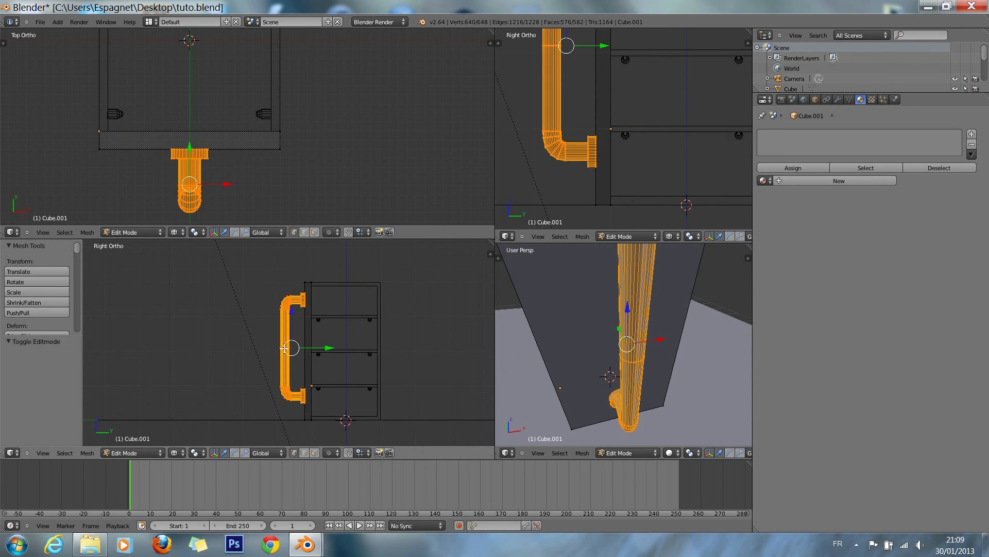
pyautogui.scroll(2, 285, 348)
pyautogui.press('w')
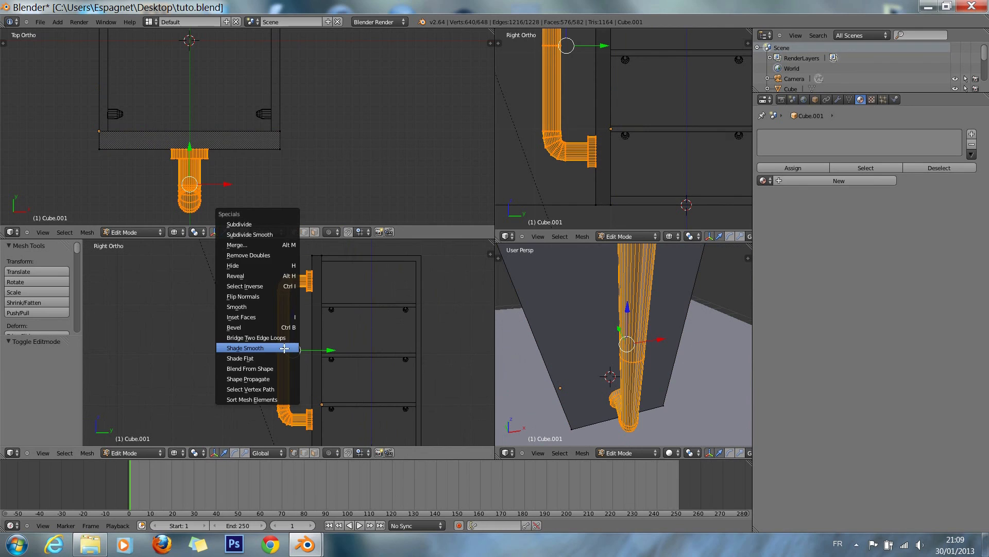
pyautogui.click(278, 255)
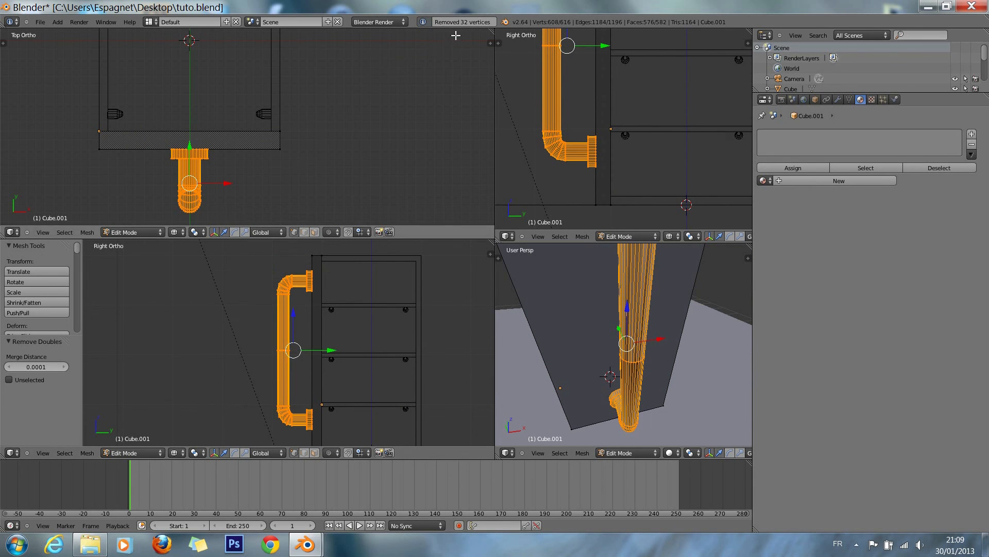
# Step: Deselect all geometry and examine the smooth shading where the two handle halves meet
pyautogui.scroll(5, 275, 300)
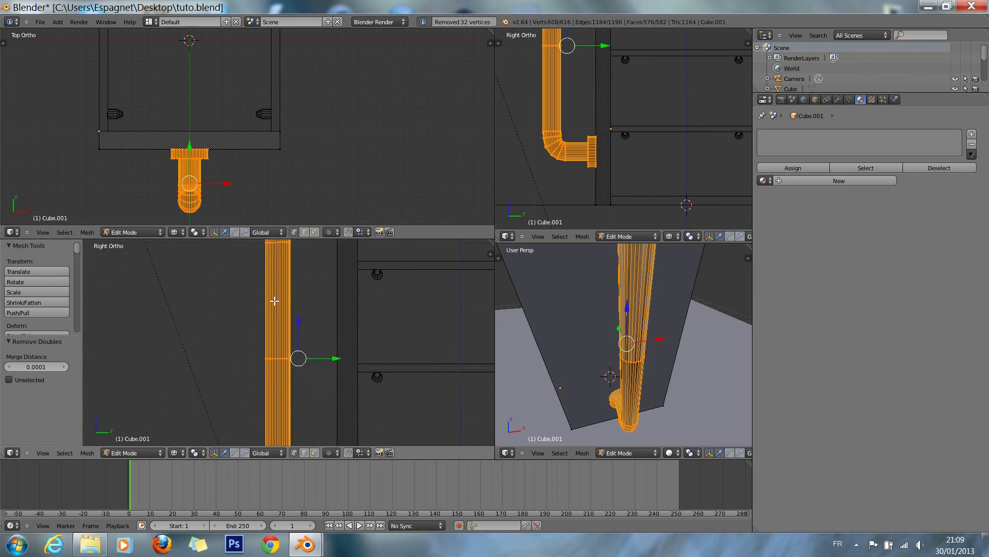
pyautogui.scroll(-5, 275, 300)
pyautogui.scroll(5, 275, 300)
pyautogui.scroll(-5, 274, 301)
pyautogui.scroll(5, 274, 300)
pyautogui.scroll(-6, 275, 301)
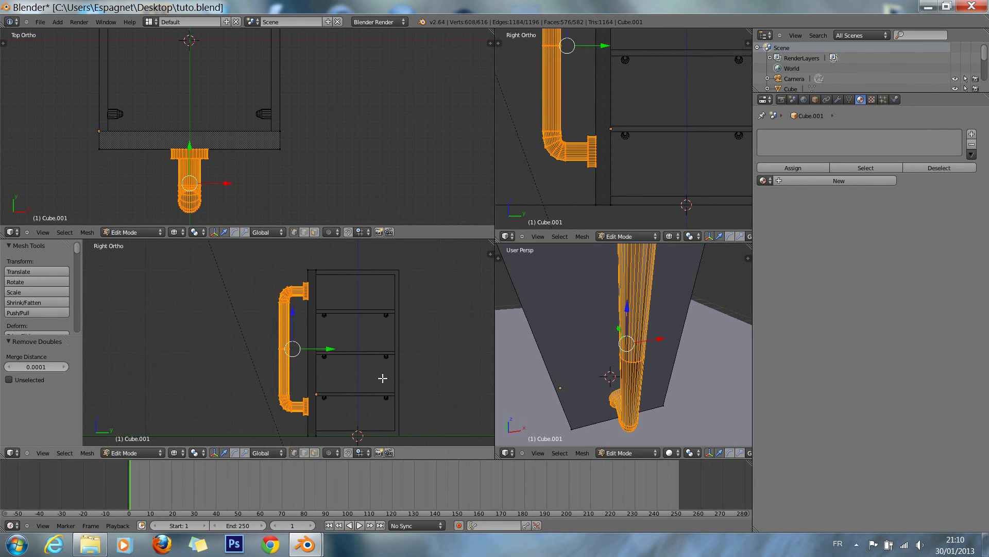
pyautogui.press('a')
pyautogui.press('Tab')
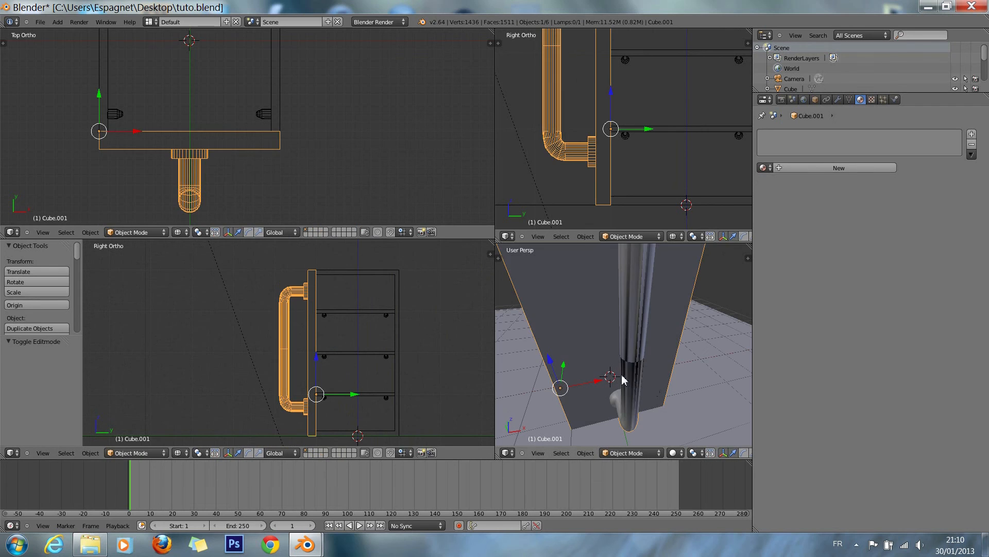
pyautogui.scroll(4, 652, 390)
pyautogui.scroll(-4, 653, 390)
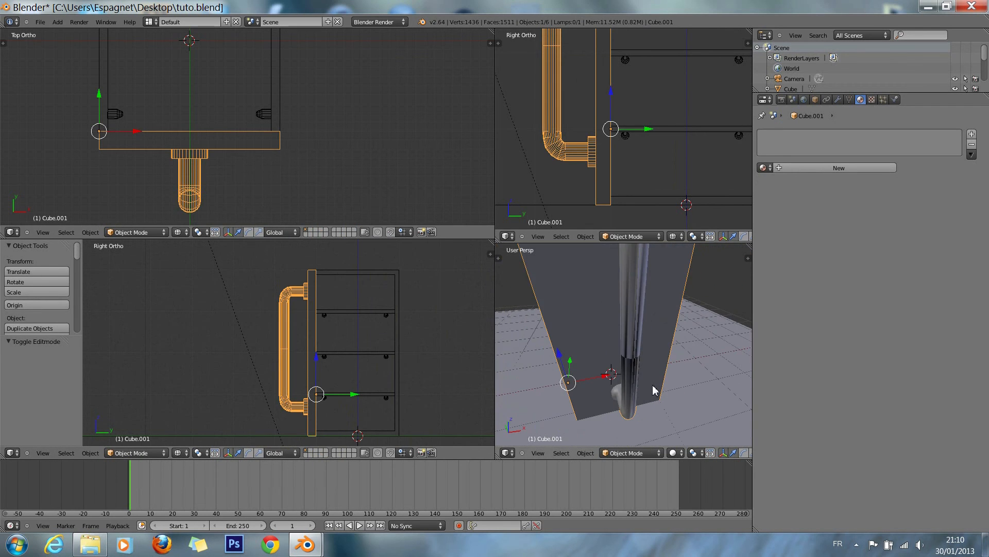
pyautogui.press('Tab')
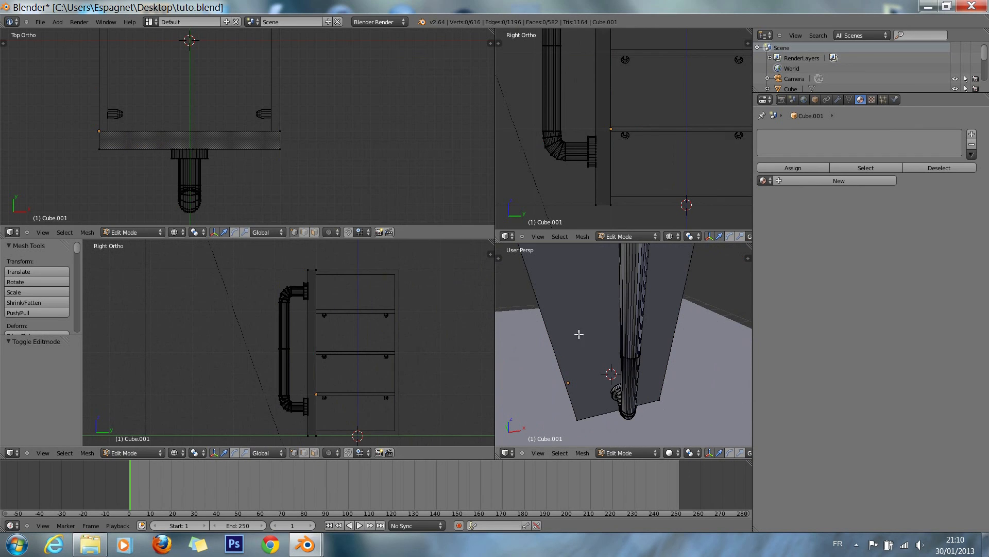
pyautogui.press('Tab')
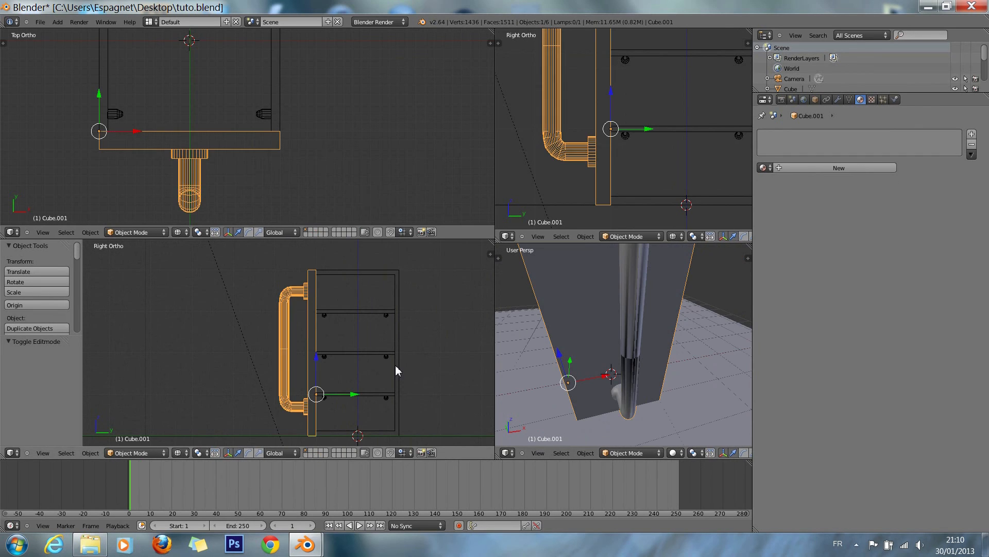
# Step: Show the Right Ortho view's properties and expand its Display settings
pyautogui.press('t')
pyautogui.press('t')
pyautogui.press('n')
pyautogui.scroll(-3, 413, 372)
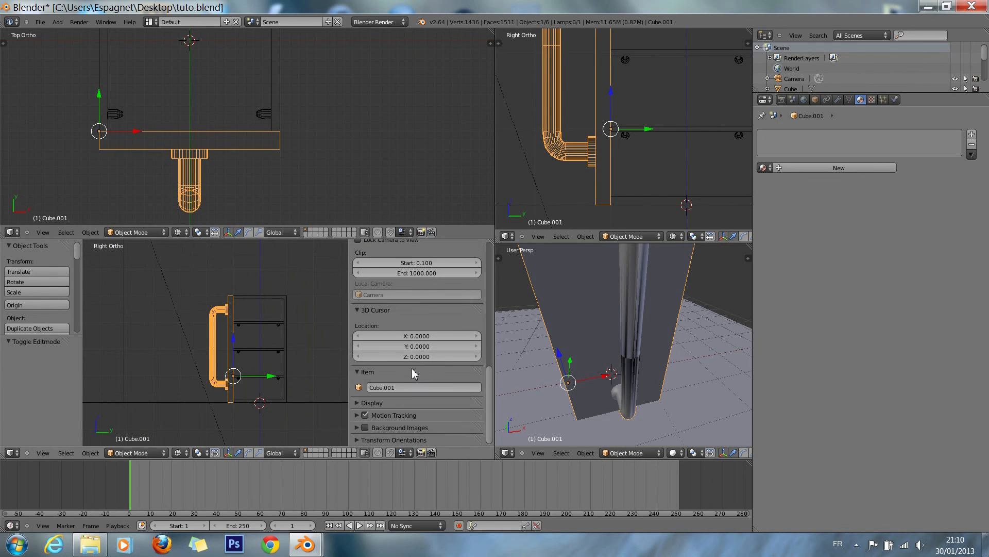
pyautogui.click(356, 403)
pyautogui.scroll(-8, 356, 410)
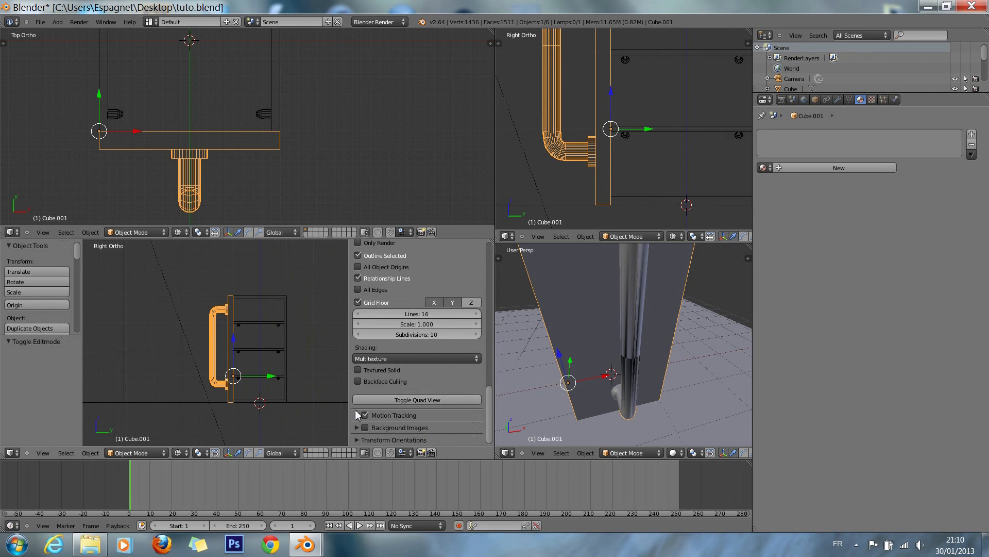
pyautogui.scroll(3, 361, 410)
pyautogui.scroll(3, 362, 407)
# Step: Enter Edit Mode on the door and display both its vertex and face normals in Mesh Display
pyautogui.press('Tab')
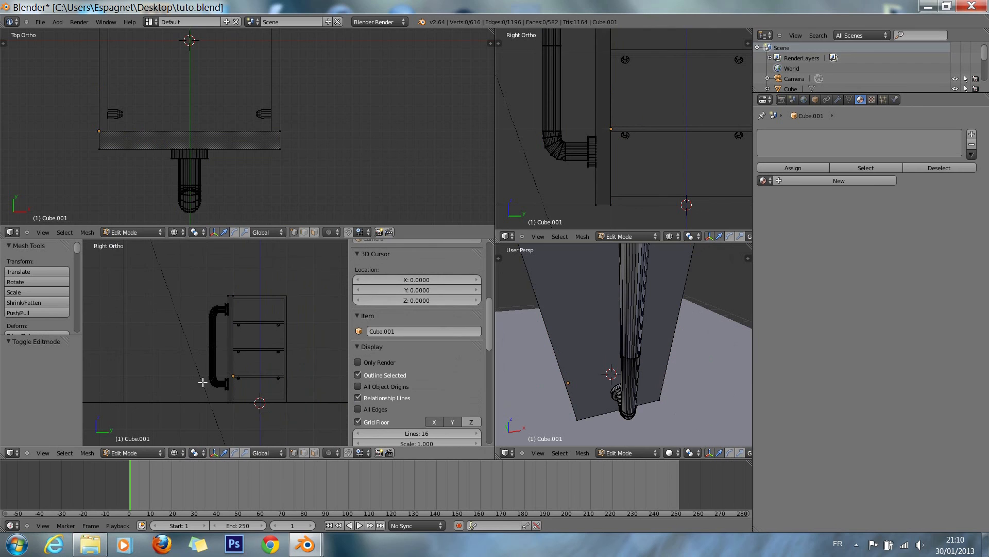
pyautogui.scroll(-3, 202, 382)
pyautogui.scroll(-10, 431, 366)
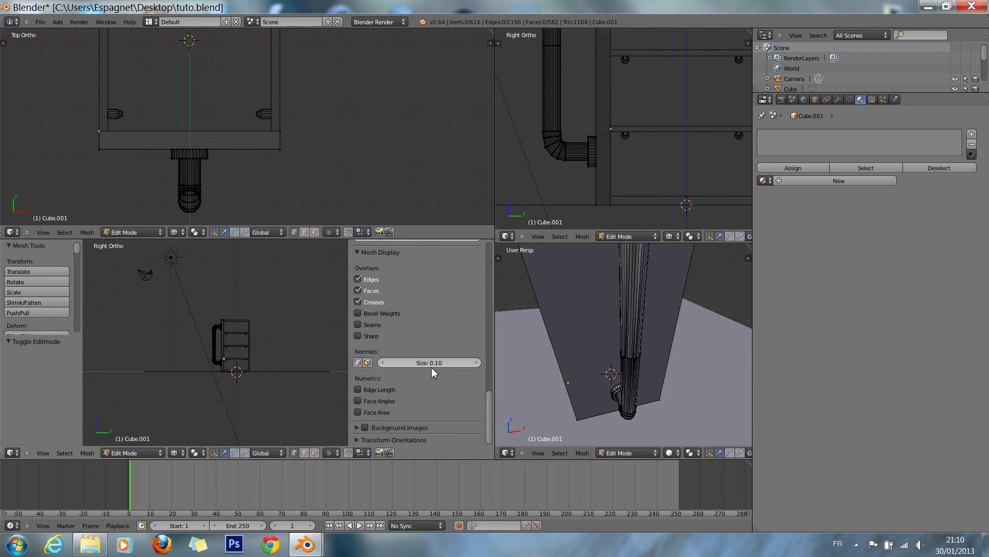
pyautogui.scroll(1, 431, 367)
pyautogui.scroll(2, 368, 389)
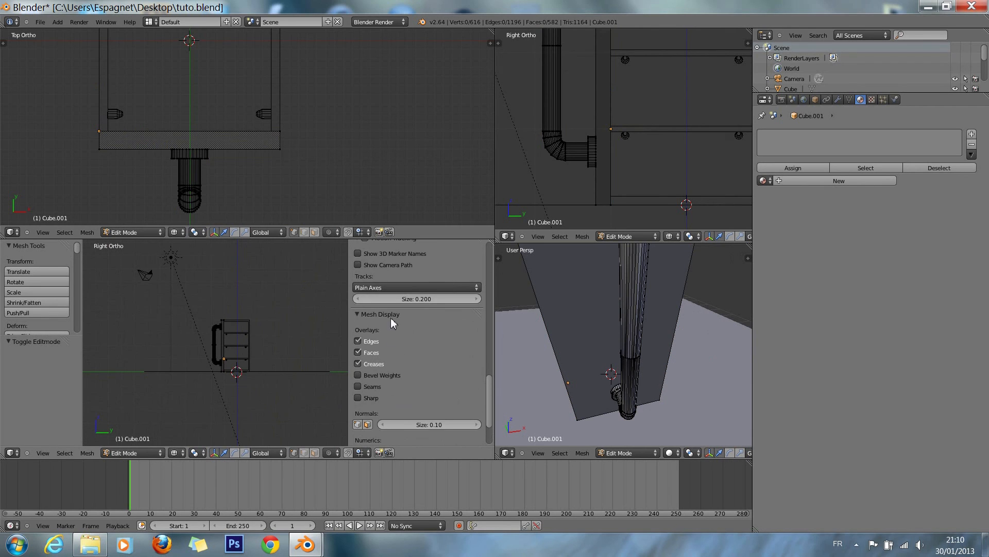
pyautogui.scroll(-2, 369, 437)
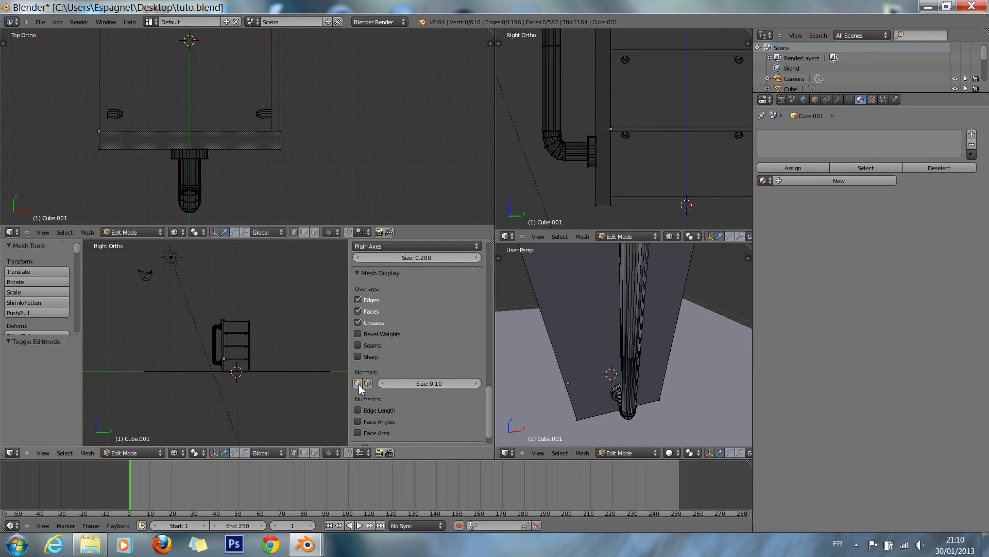
pyautogui.click(359, 384)
pyautogui.click(366, 384)
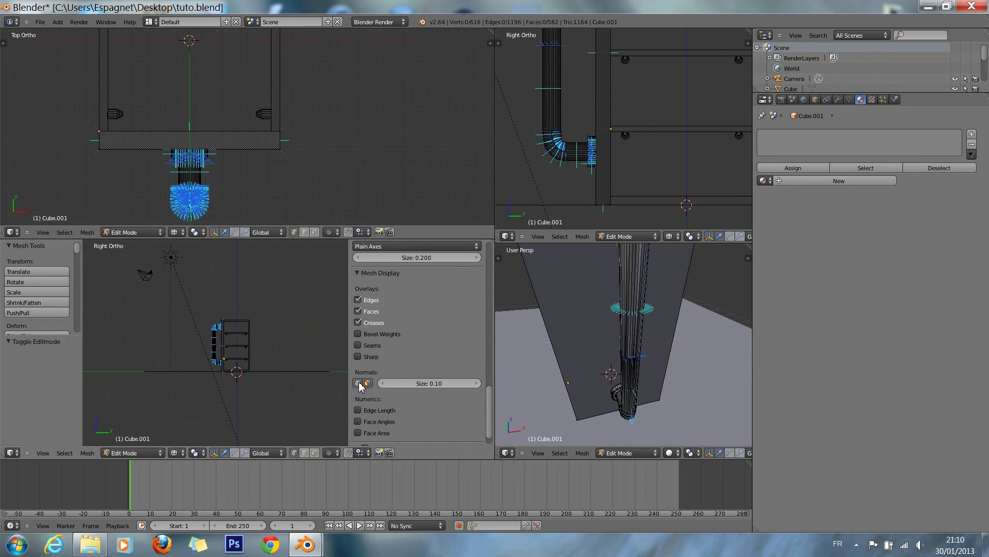
pyautogui.scroll(3, 366, 389)
pyautogui.scroll(-3, 372, 394)
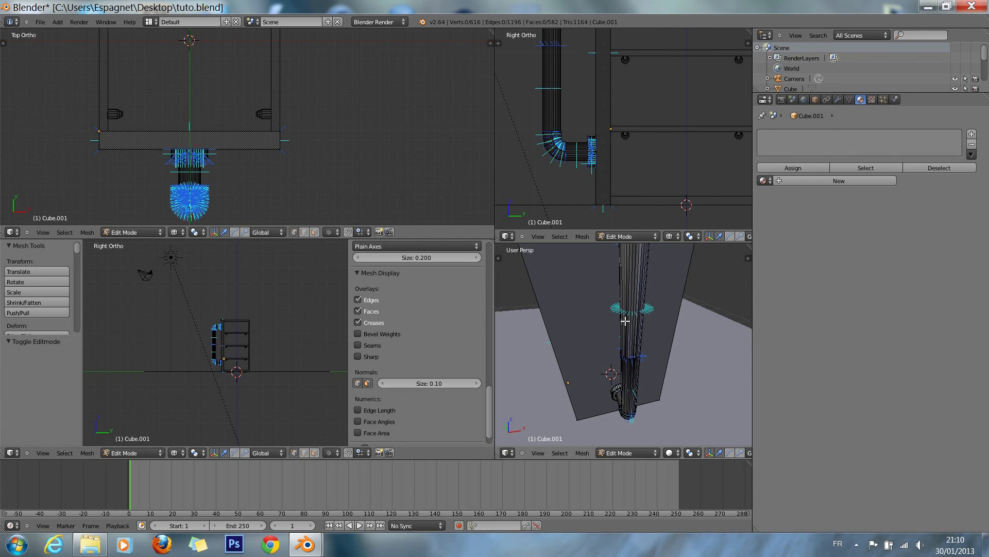
# Step: Maximize the Right Ortho view around the handle and switch it to solid shading
pyautogui.scroll(1, 628, 323)
pyautogui.scroll(2, 628, 323)
pyautogui.keyDown('ctrl'); pyautogui.scroll(3, 297, 350); pyautogui.keyUp('ctrl')
pyautogui.scroll(5, 298, 353)
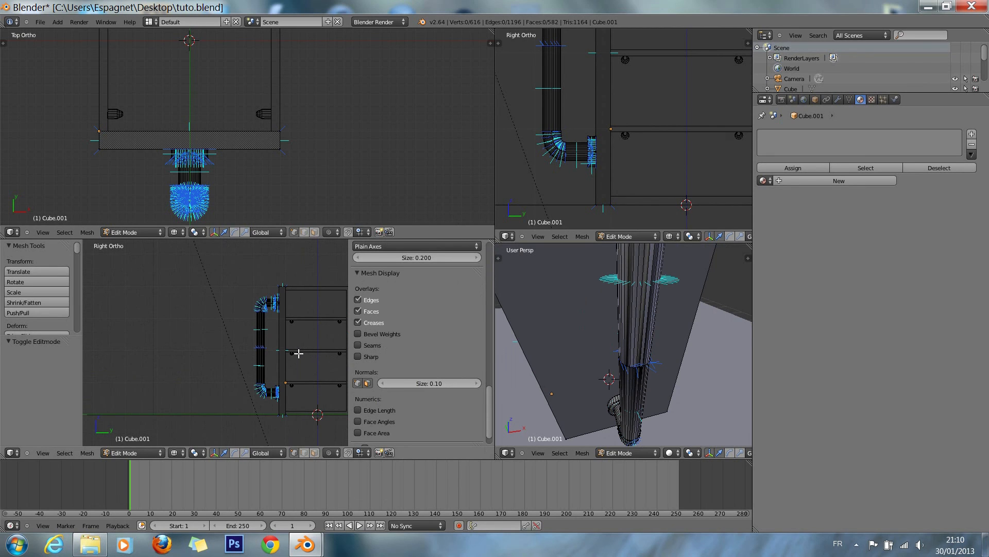
pyautogui.hotkey('ctrl', 'Up')
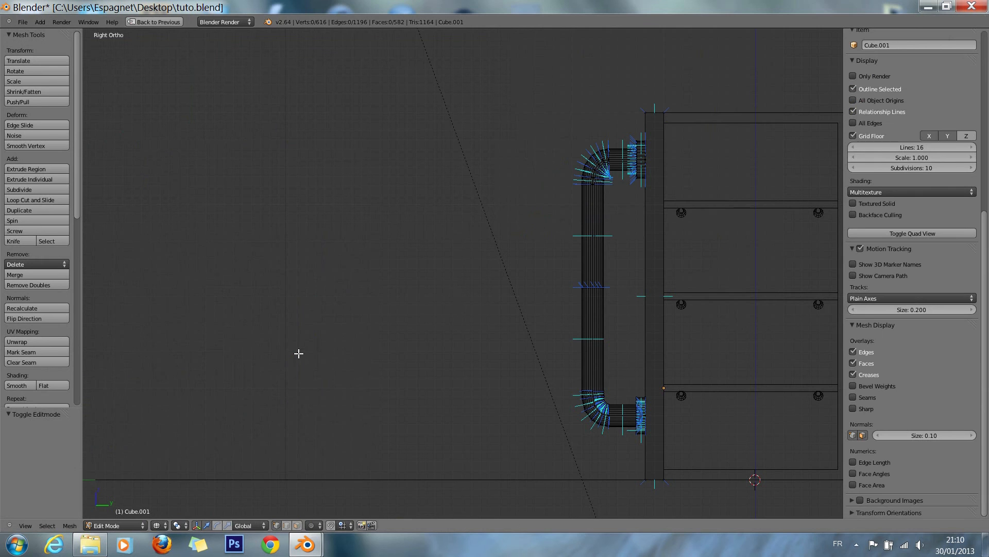
pyautogui.hotkey('ctrl', 'Up')
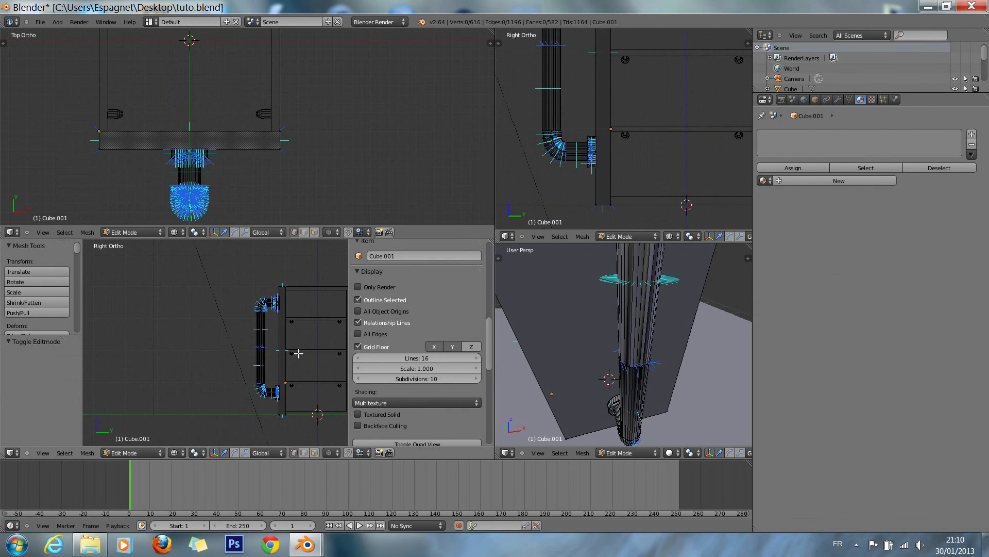
pyautogui.hotkey('ctrl', 'Up')
pyautogui.keyDown('ctrl'); pyautogui.scroll(18, 299, 353); pyautogui.keyUp('ctrl')
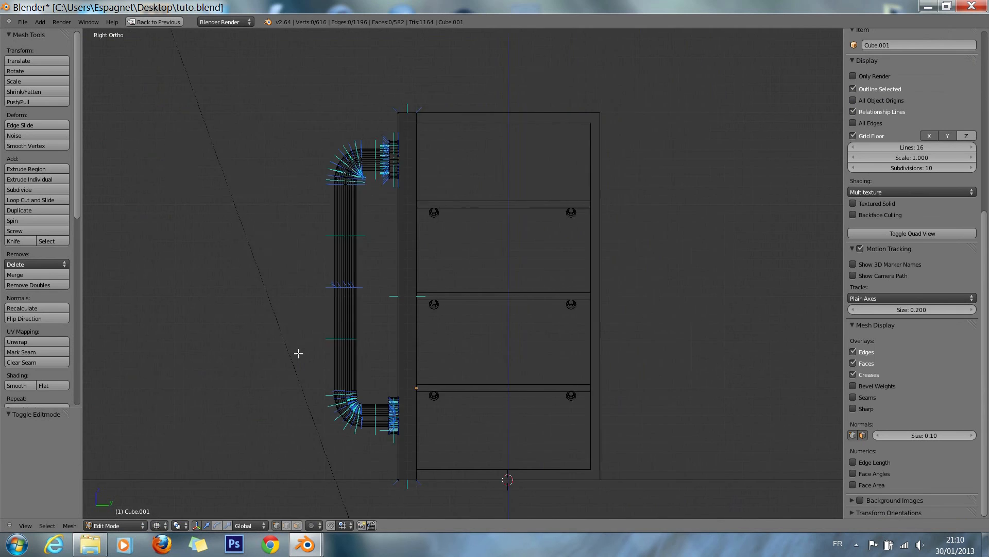
pyautogui.scroll(5, 299, 353)
pyautogui.keyDown('ctrl'); pyautogui.scroll(-6, 298, 354); pyautogui.keyUp('ctrl')
pyautogui.keyDown('ctrl'); pyautogui.scroll(-11, 299, 354); pyautogui.keyUp('ctrl')
pyautogui.scroll(-4, 298, 354)
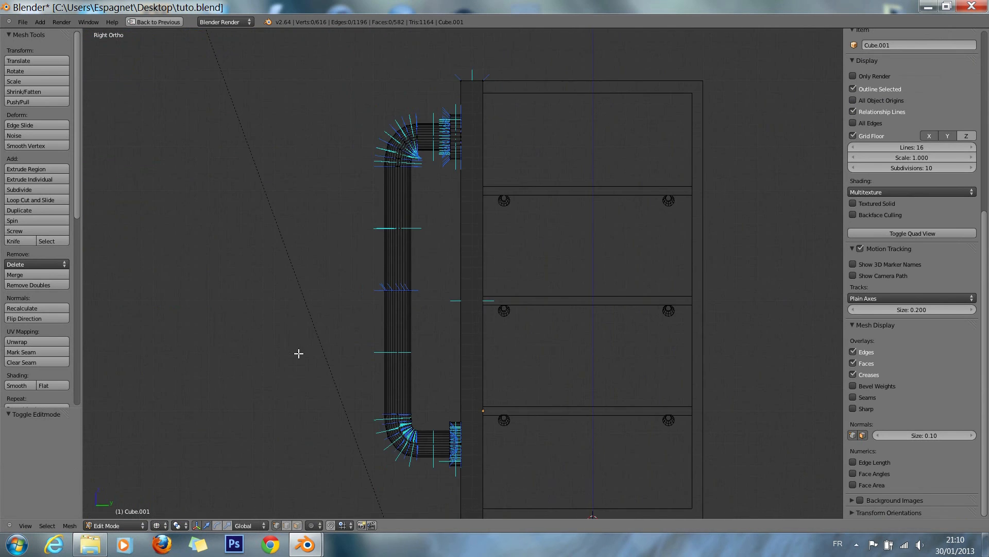
pyautogui.scroll(1, 299, 354)
pyautogui.press('z')
# Step: Examine the normals of the upper and lower handle halves from several angles and closely at their middle joint
pyautogui.press('KP_4')
pyautogui.press('KP_4')
pyautogui.press('KP_4')
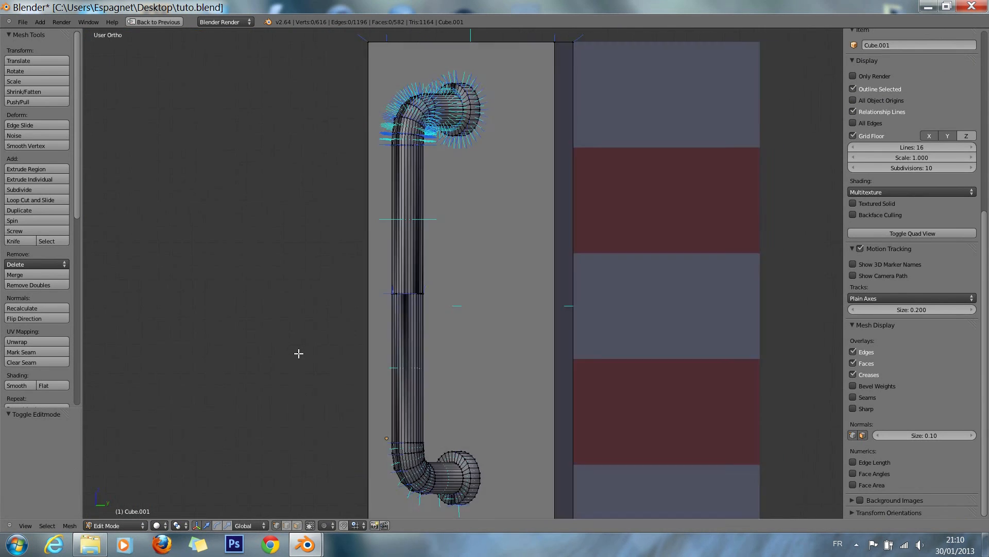
pyautogui.press('KP_8')
pyautogui.press('KP_8')
pyautogui.press('KP_8')
pyautogui.press('KP_4')
pyautogui.press('KP_4')
pyautogui.press('KP_4')
pyautogui.press('KP_4')
pyautogui.press('KP_4')
pyautogui.press('KP_4')
pyautogui.press('KP_4')
pyautogui.press('KP_6')
pyautogui.press('KP_6')
pyautogui.press('KP_6')
pyautogui.press('KP_6')
pyautogui.press('KP_6')
pyautogui.press('KP_6')
pyautogui.press('KP_6')
pyautogui.press('KP_6')
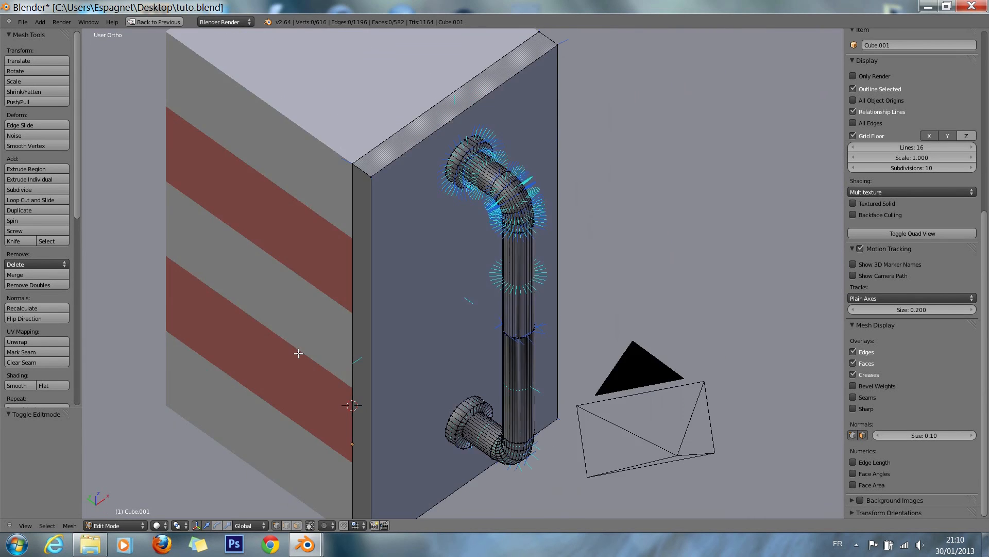
pyautogui.press('KP_2')
pyautogui.press('KP_2')
pyautogui.press('KP_2')
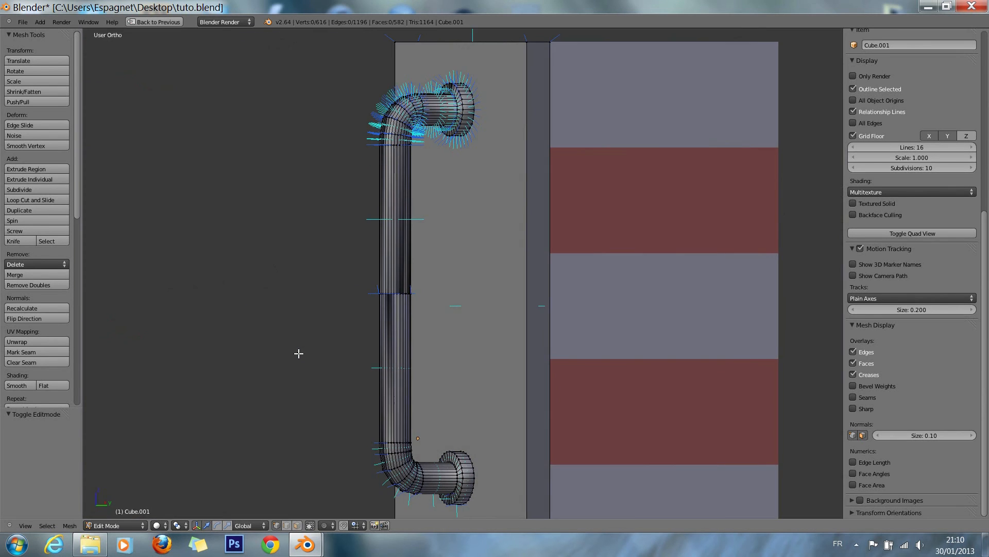
pyautogui.press('KP_8')
pyautogui.press('KP_8')
pyautogui.scroll(6, 400, 366)
pyautogui.keyDown('ctrl'); pyautogui.scroll(-14, 400, 364); pyautogui.keyUp('ctrl')
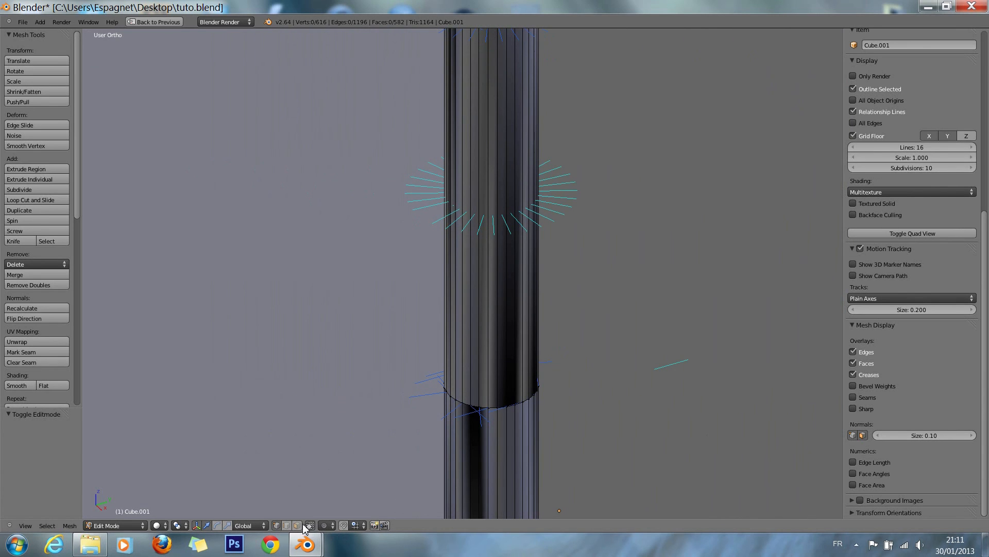
# Step: Select the dark face just below the handle's middle joint in face select mode and flip its normal
pyautogui.scroll(-6, 472, 319)
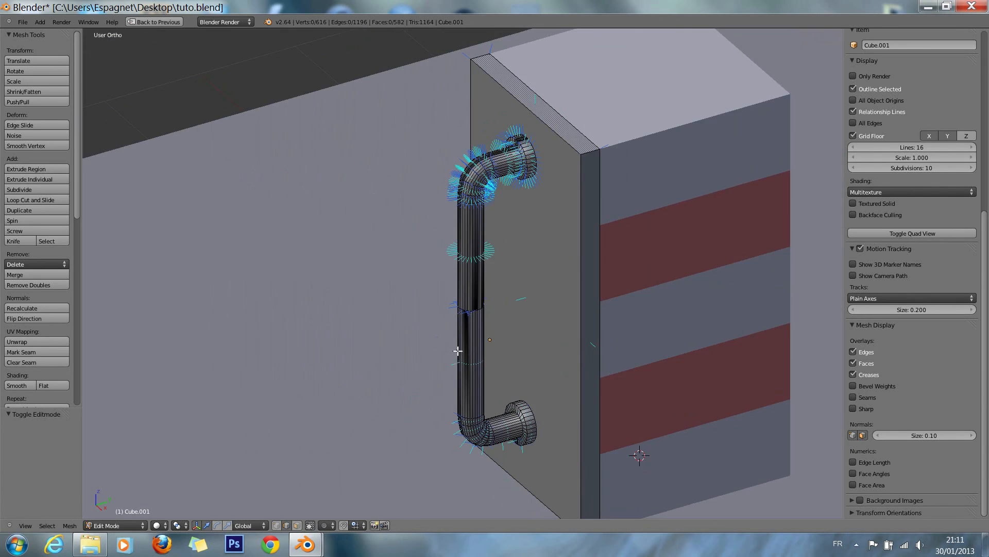
pyautogui.rightClick(465, 362)
pyautogui.scroll(8, 471, 364)
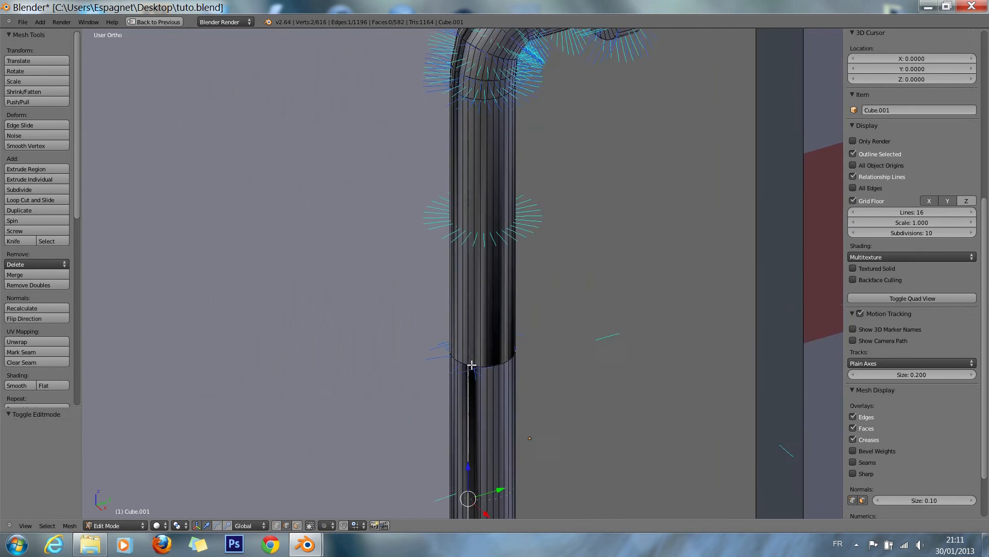
pyautogui.keyDown('shift'); pyautogui.scroll(-9, 472, 393); pyautogui.keyUp('shift')
pyautogui.click(297, 525)
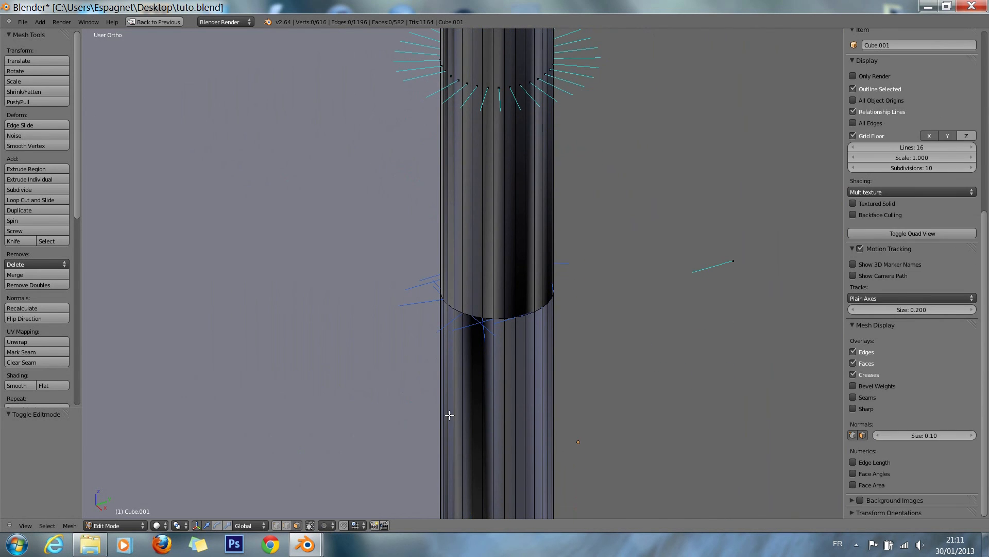
pyautogui.rightClick(466, 435)
pyautogui.scroll(-5, 480, 448)
pyautogui.keyDown('shift'); pyautogui.scroll(-1, 479, 443); pyautogui.keyUp('shift')
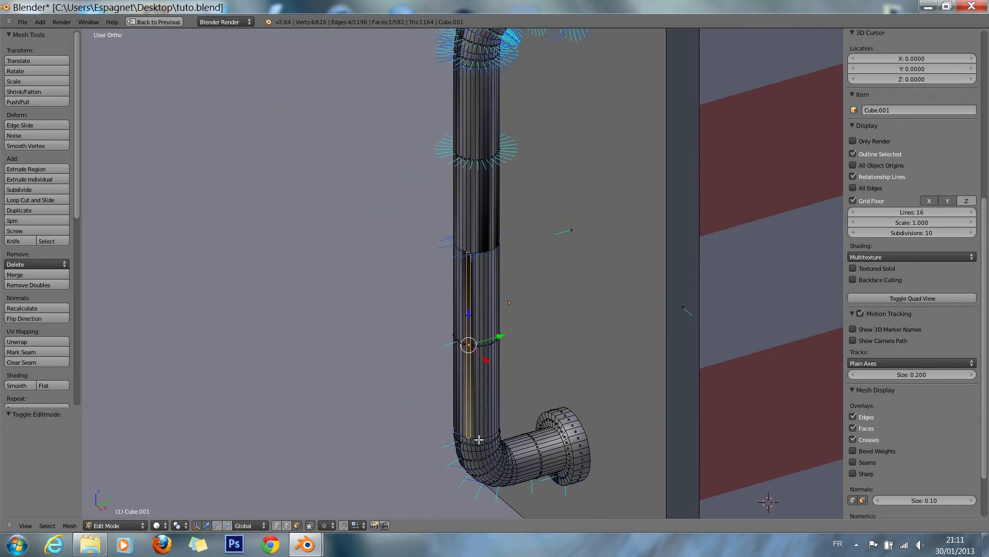
pyautogui.scroll(3, 474, 433)
pyautogui.press('w')
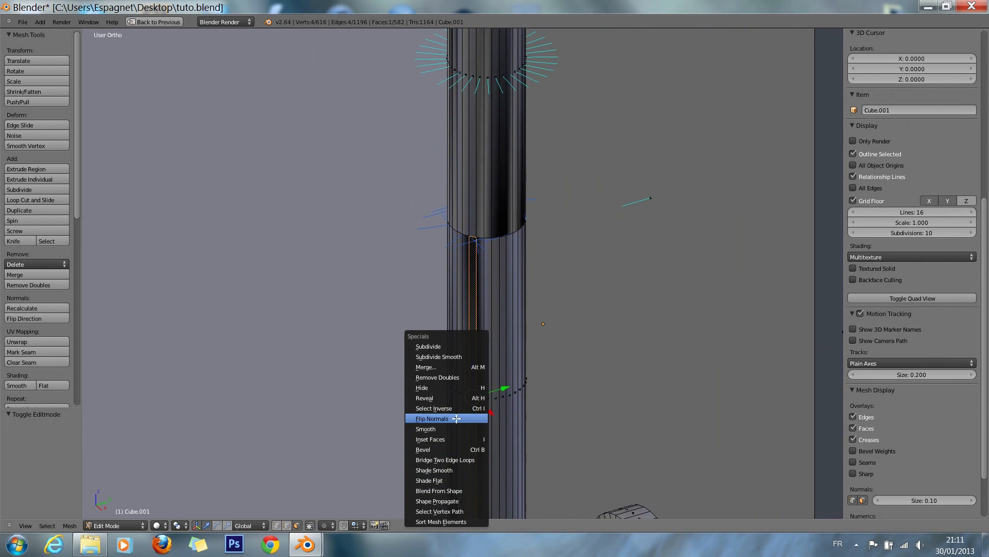
pyautogui.click(433, 418)
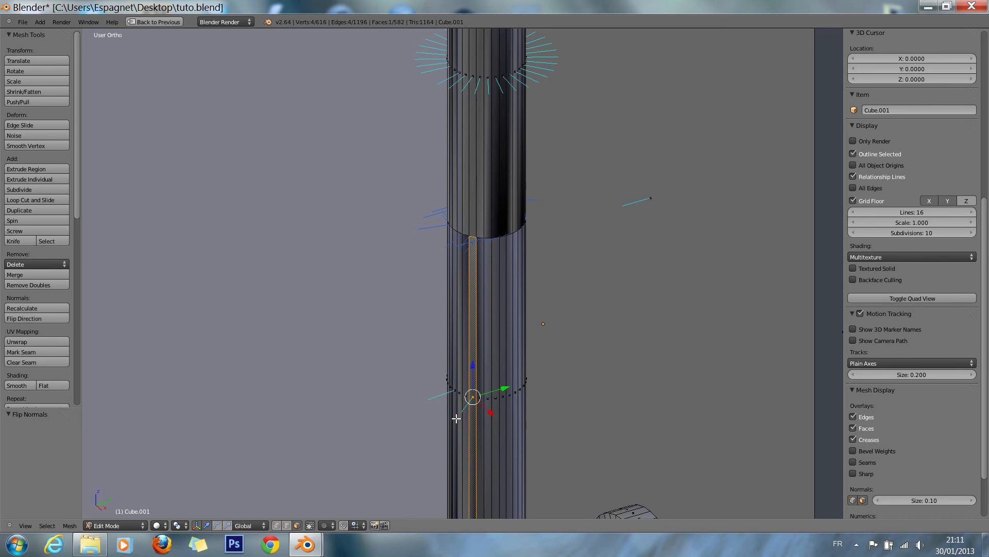
pyautogui.press('a')
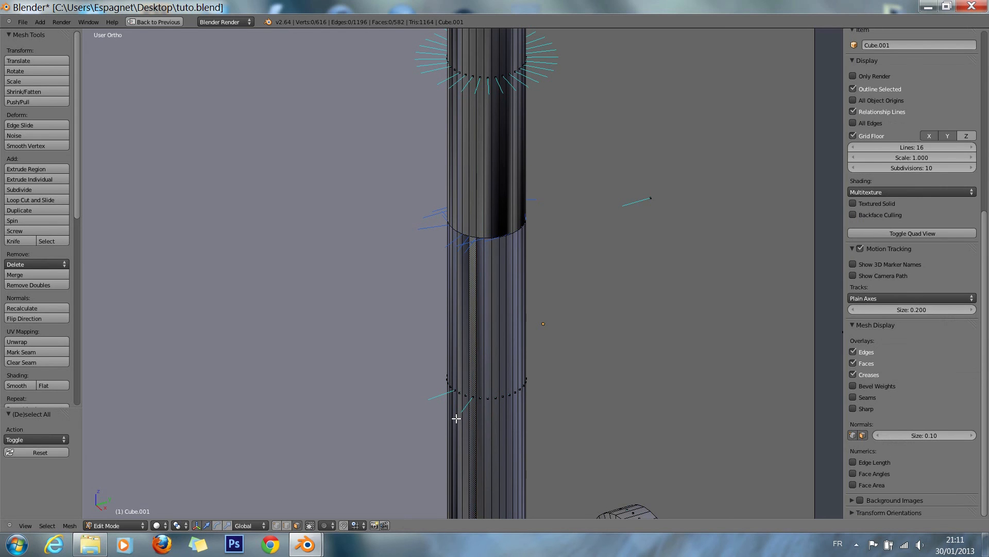
# Step: Select the whole linked handle mesh, recalculate its normals to face outside, and return to Object Mode
pyautogui.scroll(-5, 456, 418)
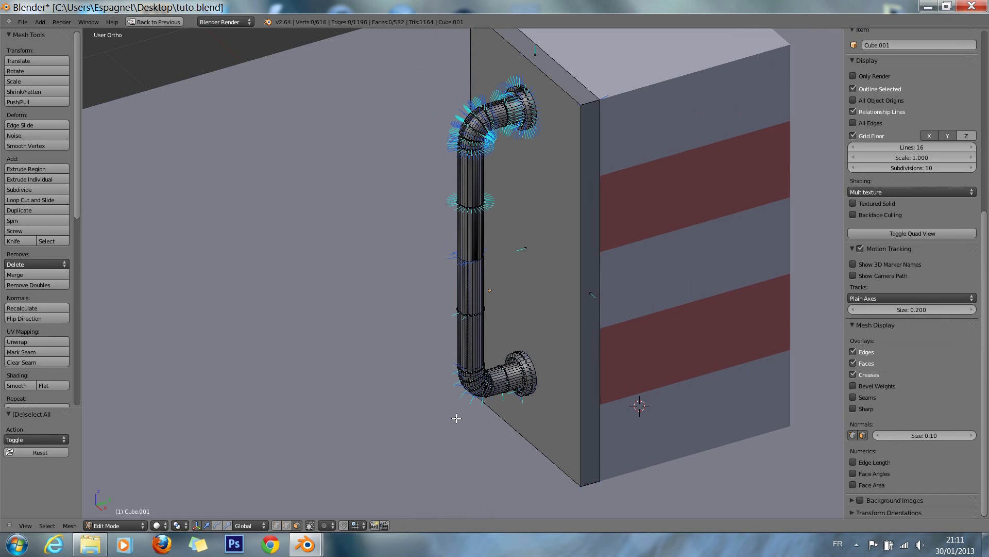
pyautogui.press('a')
pyautogui.press('a')
pyautogui.press('a')
pyautogui.press('a')
pyautogui.press('l')
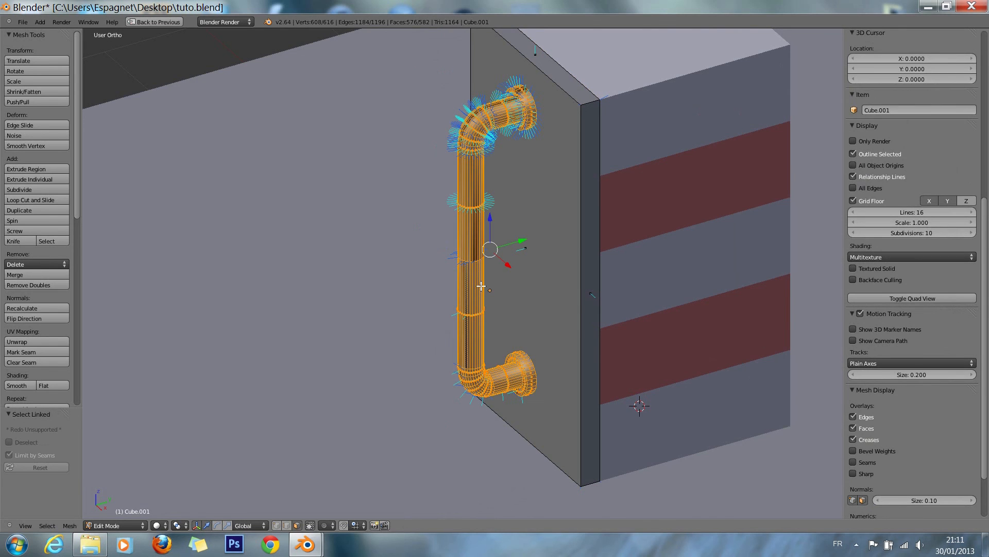
pyautogui.hotkey('ctrl', 'n')
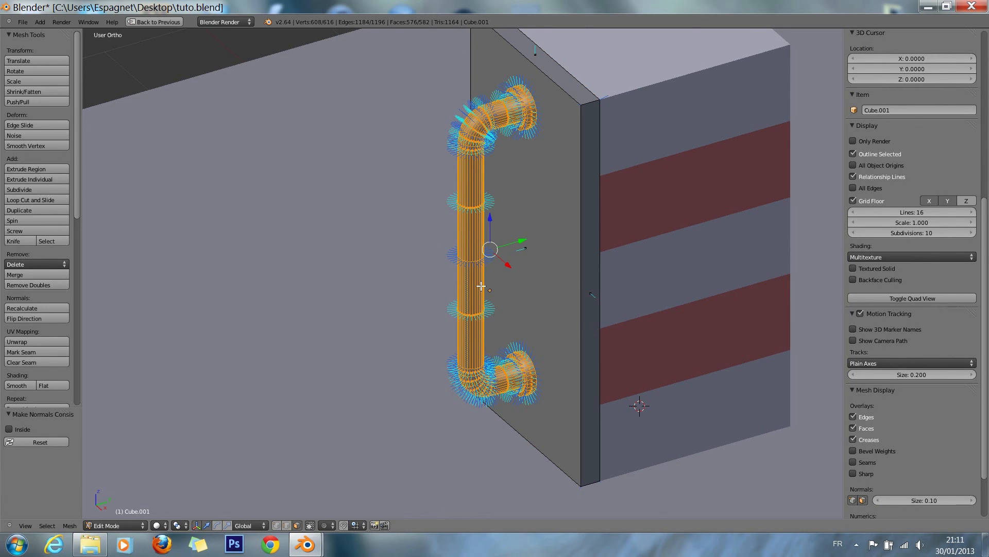
pyautogui.scroll(2, 481, 286)
pyautogui.keyDown('shift'); pyautogui.scroll(16, 480, 286); pyautogui.keyUp('shift')
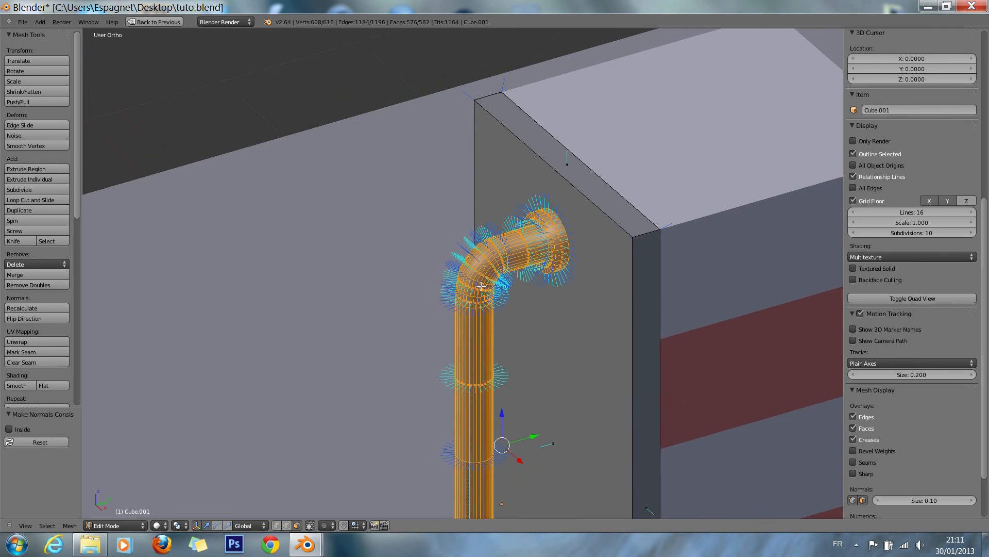
pyautogui.scroll(4, 481, 286)
pyautogui.keyDown('shift'); pyautogui.scroll(-6, 491, 279); pyautogui.keyUp('shift')
pyautogui.scroll(-3, 491, 278)
pyautogui.press('Tab')
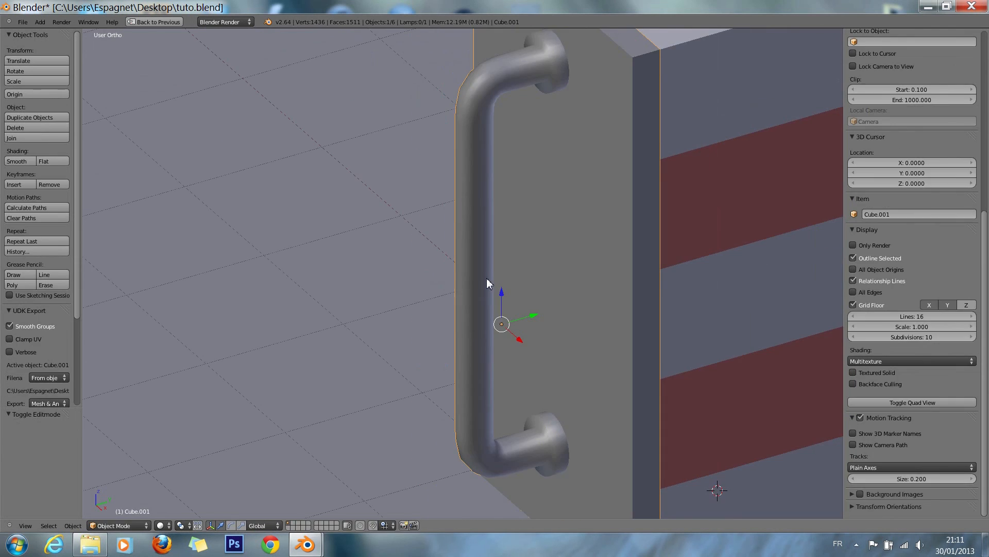
# Step: Restore the multi-view layout and, in the Front view, scale the handle mesh to 0.5 in Edit Mode
pyautogui.hotkey('ctrl', 'Up')
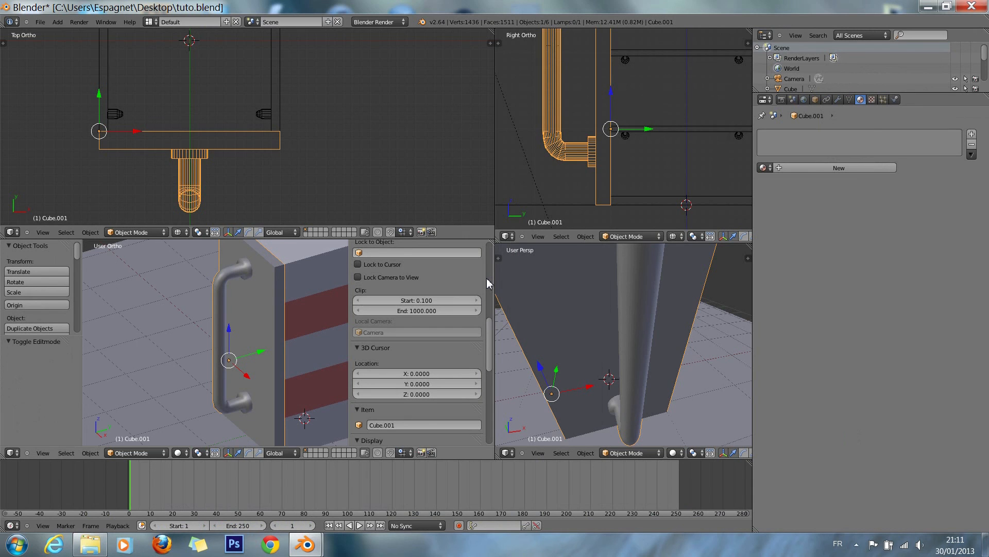
pyautogui.press('KP_1')
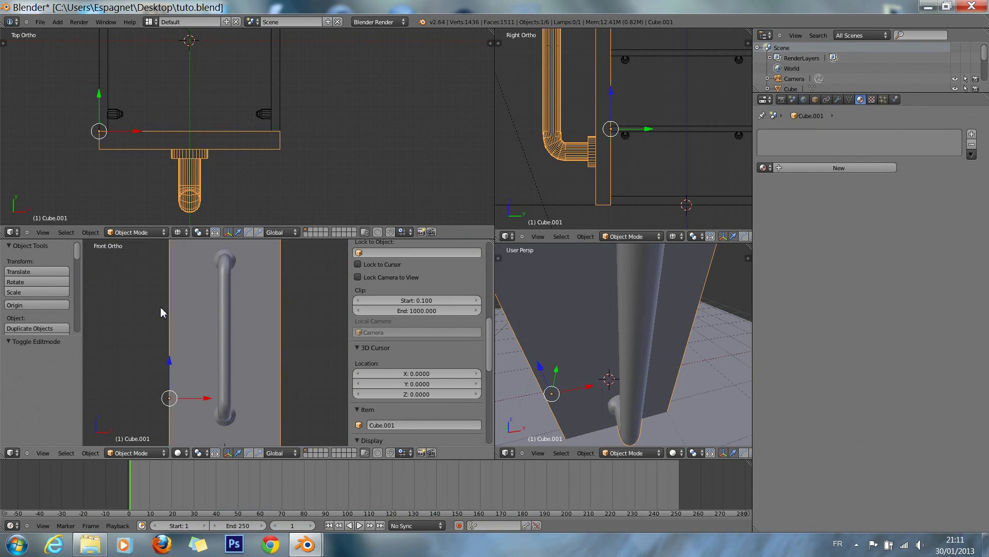
pyautogui.scroll(-2, 161, 312)
pyautogui.press('Tab')
pyautogui.press('s')
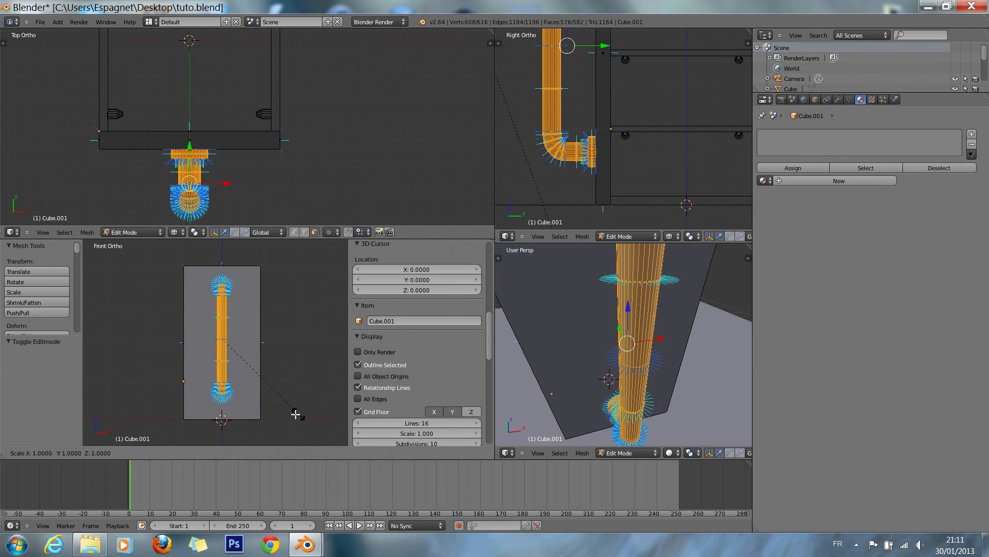
pyautogui.click(250, 377)
# Step: Move the handle 0.6 along X and -1 along Z, then set it flush against the door front, slightly nearer the free edge
pyautogui.press('g')
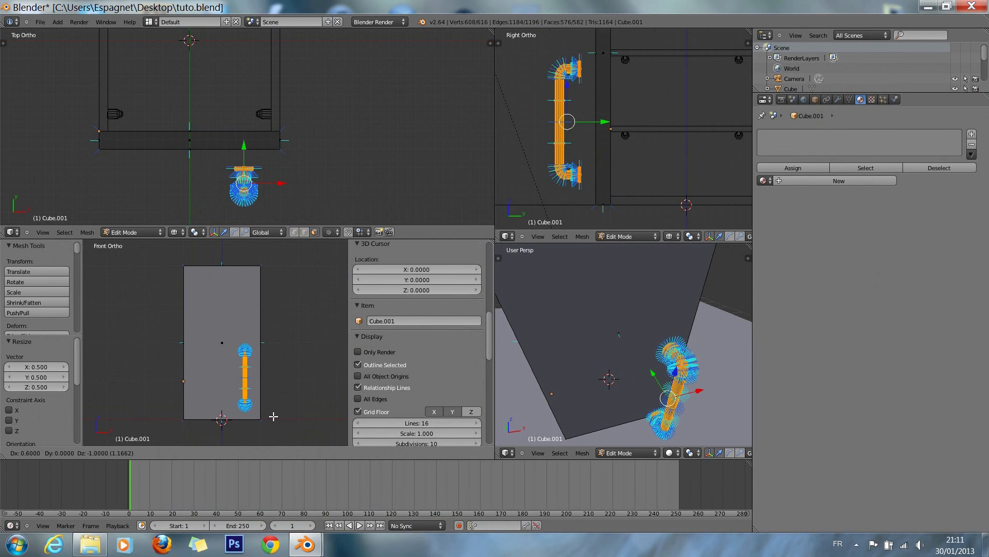
pyautogui.click(273, 416)
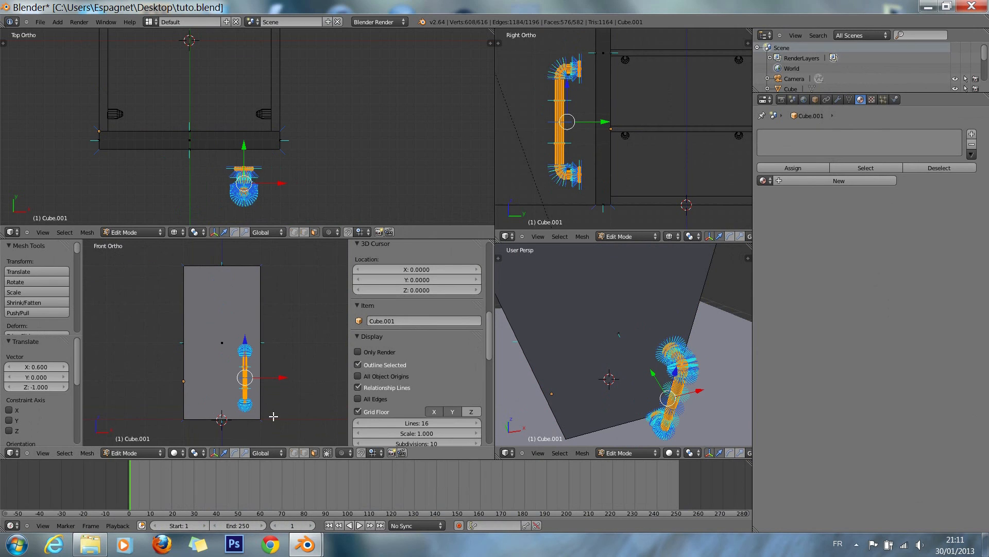
pyautogui.moveTo(242, 151)
pyautogui.mouseDown()
pyautogui.moveTo(249, 124)
pyautogui.moveTo(248, 140)
pyautogui.mouseUp()
pyautogui.moveTo(281, 169); pyautogui.dragTo(293, 170)
pyautogui.press('Tab')
# Step: Try swinging the door open around the Z axis at its hinge origin
pyautogui.moveTo(581, 375)
pyautogui.mouseDown(button='middle')
pyautogui.moveTo(577, 359)
pyautogui.moveTo(574, 367)
pyautogui.mouseUp(button='middle')
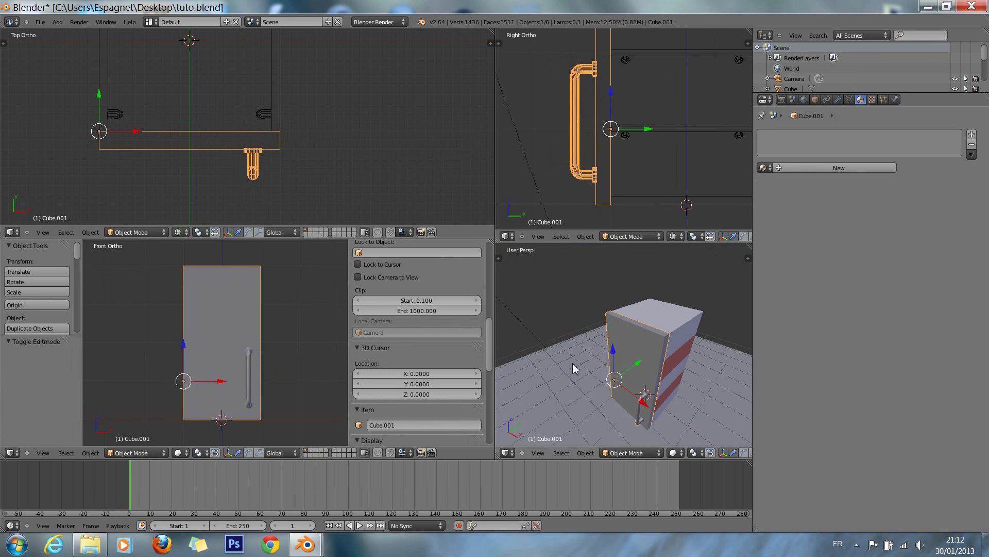
pyautogui.scroll(-2, 573, 364)
pyautogui.scroll(3, 579, 366)
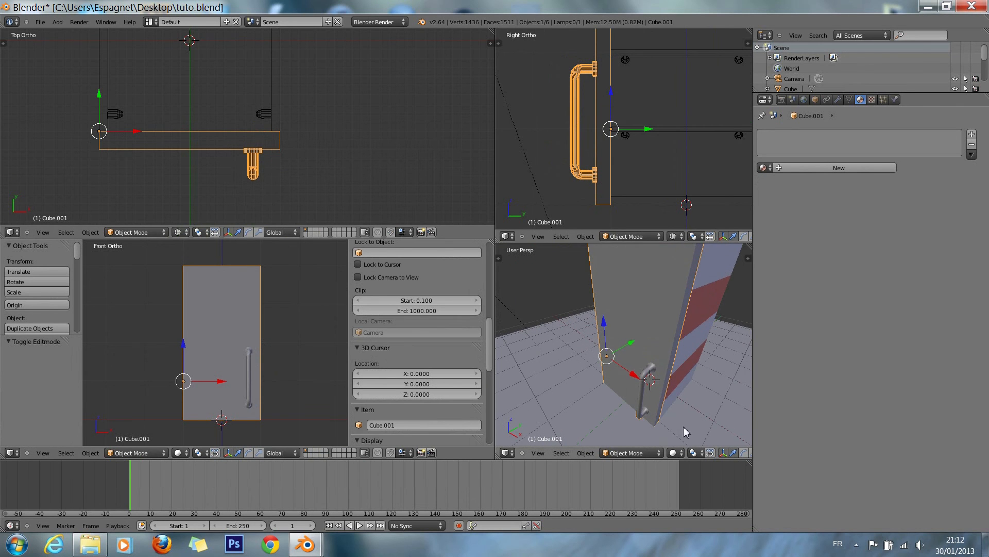
pyautogui.press('r')
pyautogui.press('z')
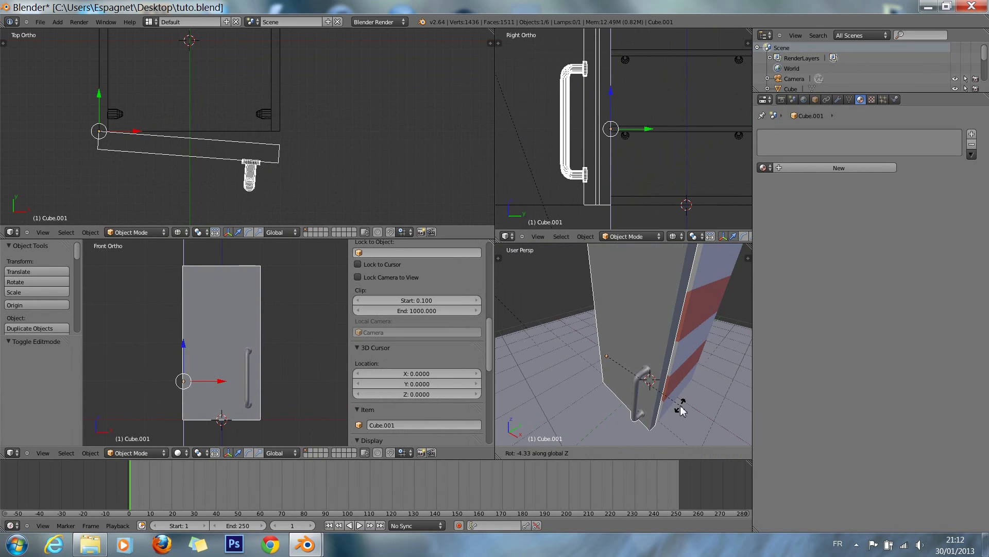
pyautogui.press('Escape')
pyautogui.keyDown('ctrl'); pyautogui.scroll(-5, 306, 363); pyautogui.keyUp('ctrl')
pyautogui.keyDown('ctrl'); pyautogui.scroll(5, 306, 363); pyautogui.keyUp('ctrl')
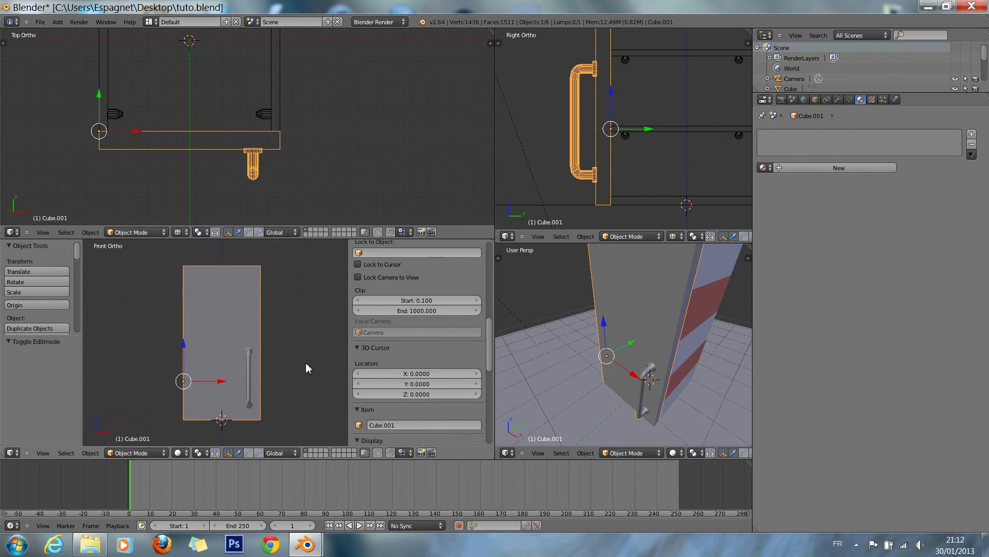
pyautogui.scroll(-1, 388, 357)
pyautogui.scroll(1, 634, 351)
pyautogui.scroll(-5, 603, 360)
pyautogui.scroll(3, 599, 361)
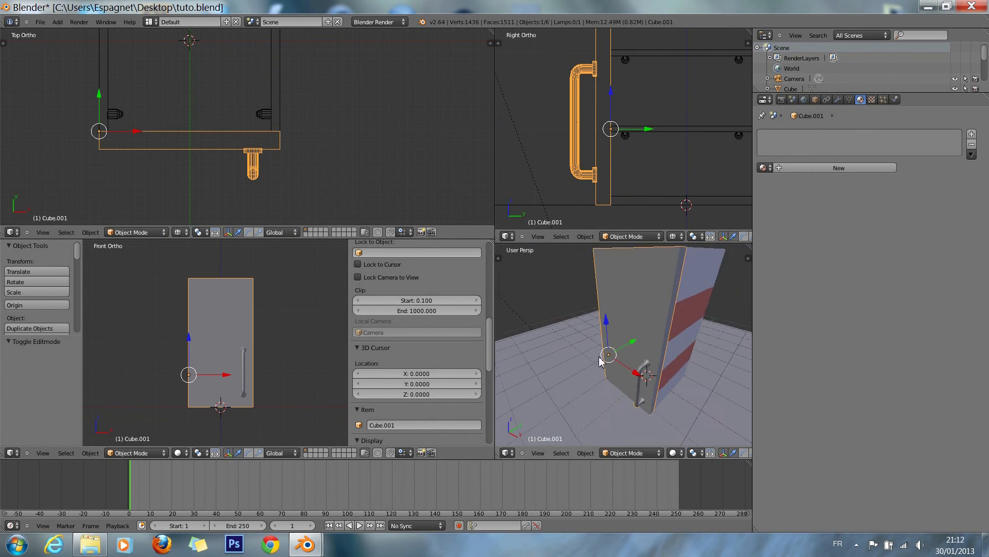
pyautogui.scroll(2, 600, 362)
# Step: Add a new material to the door and set its diffuse colour to golden RGB 0.698, 0.540, 0.191
pyautogui.click(820, 168)
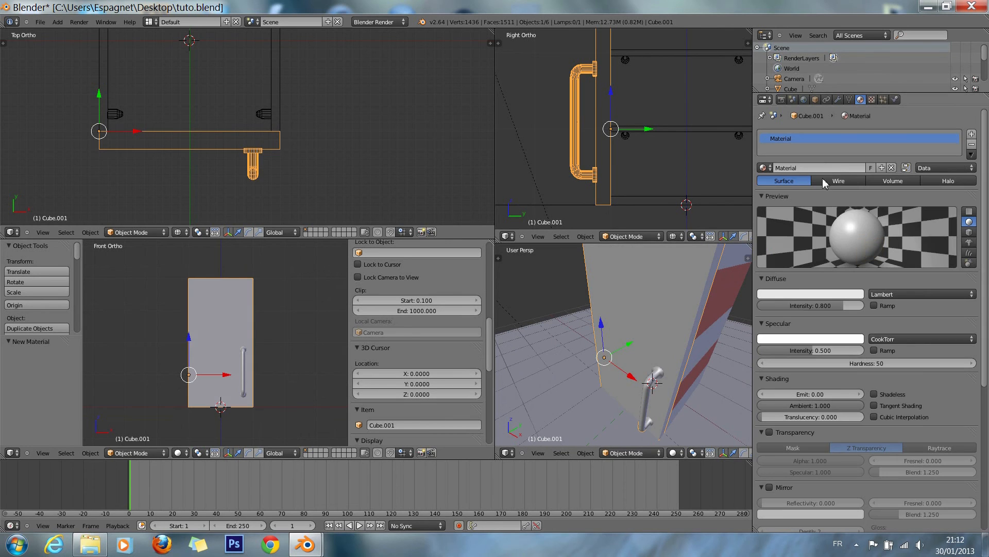
pyautogui.click(802, 295)
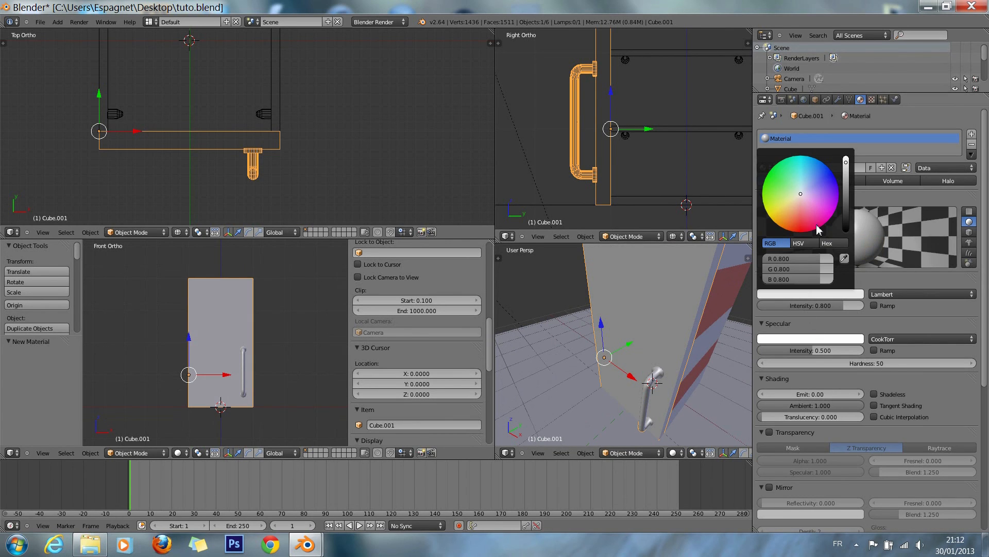
pyautogui.moveTo(794, 210)
pyautogui.mouseDown()
pyautogui.moveTo(784, 225)
pyautogui.moveTo(782, 215)
pyautogui.mouseUp()
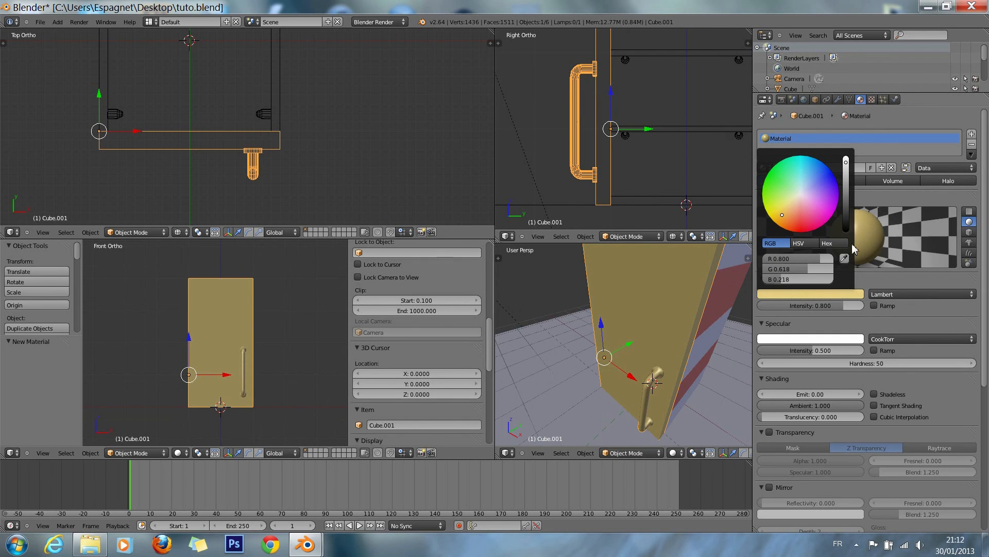
pyautogui.moveTo(848, 199); pyautogui.dragTo(850, 166)
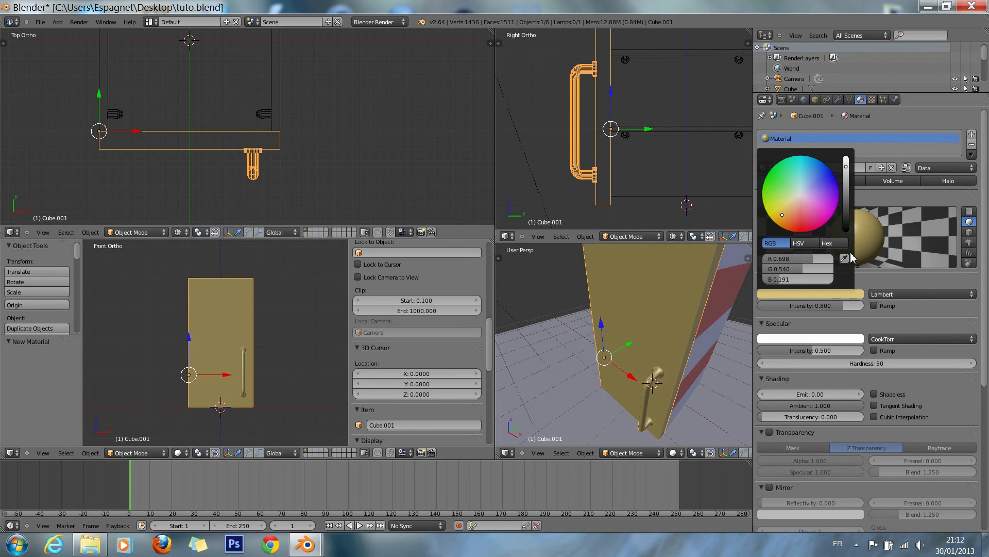
# Step: Tint the door material's specular colour pale yellow and lower its hardness to 1
pyautogui.click(847, 341)
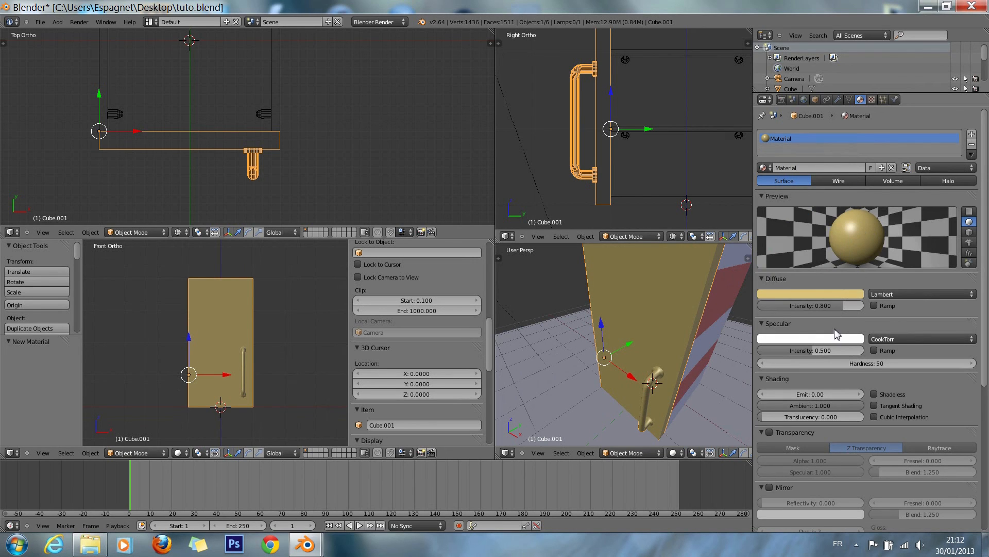
pyautogui.click(836, 336)
pyautogui.click(804, 253)
pyautogui.moveTo(839, 363); pyautogui.dragTo(332, 371)
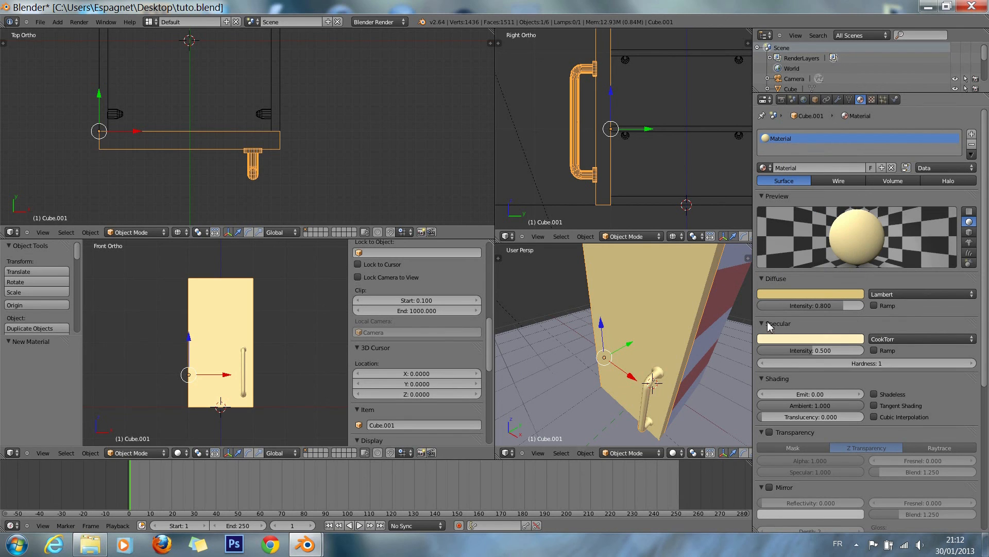
# Step: Darken the door material's diffuse colour to brown and give it a Blinn specular of RGB 0.119, 0.104, 0.06667
pyautogui.click(827, 295)
pyautogui.click(784, 220)
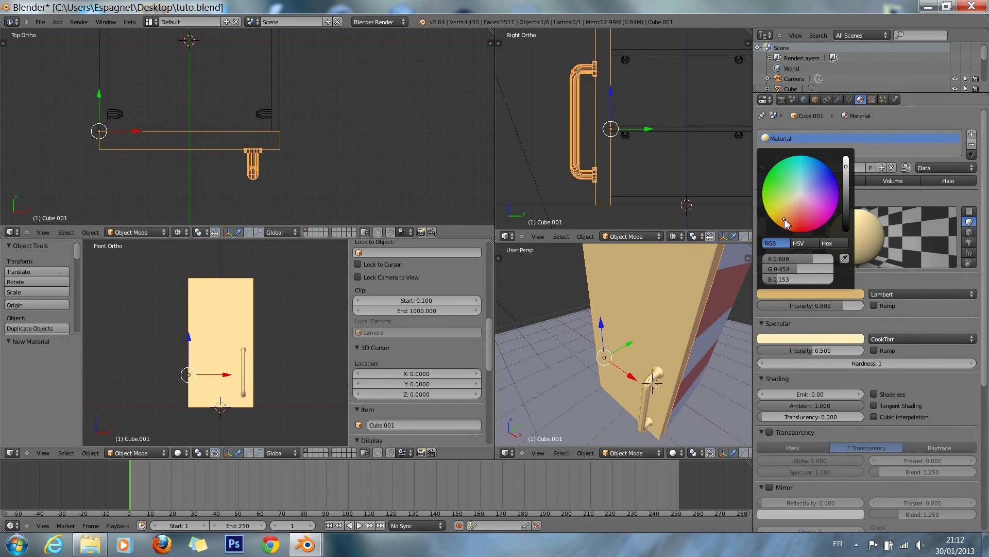
pyautogui.moveTo(842, 190); pyautogui.dragTo(846, 247)
pyautogui.click(829, 338)
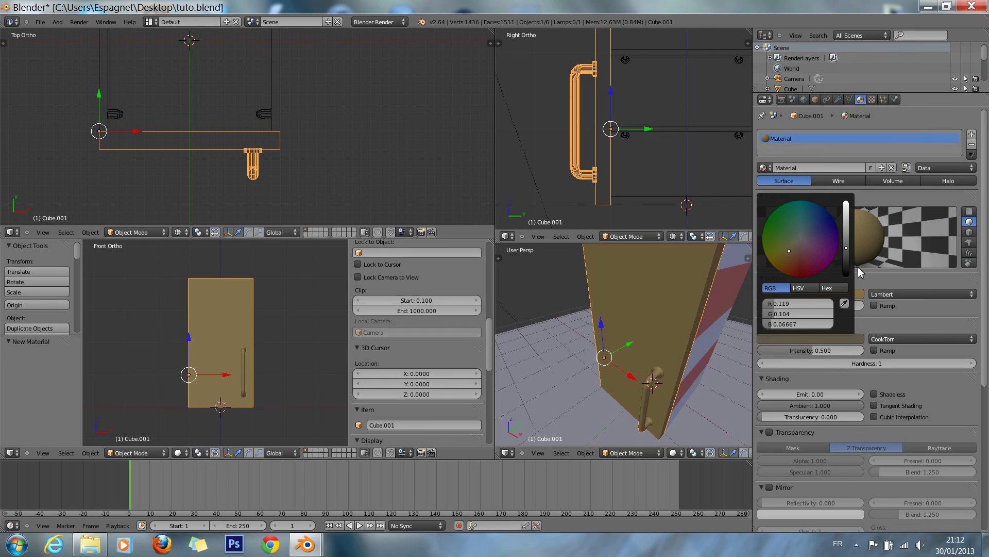
pyautogui.click(911, 339)
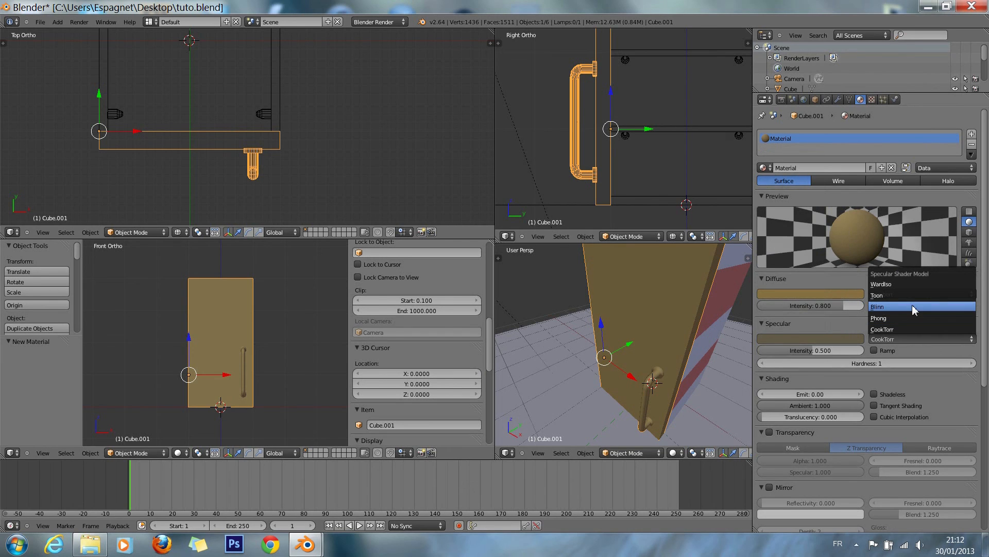
pyautogui.click(916, 307)
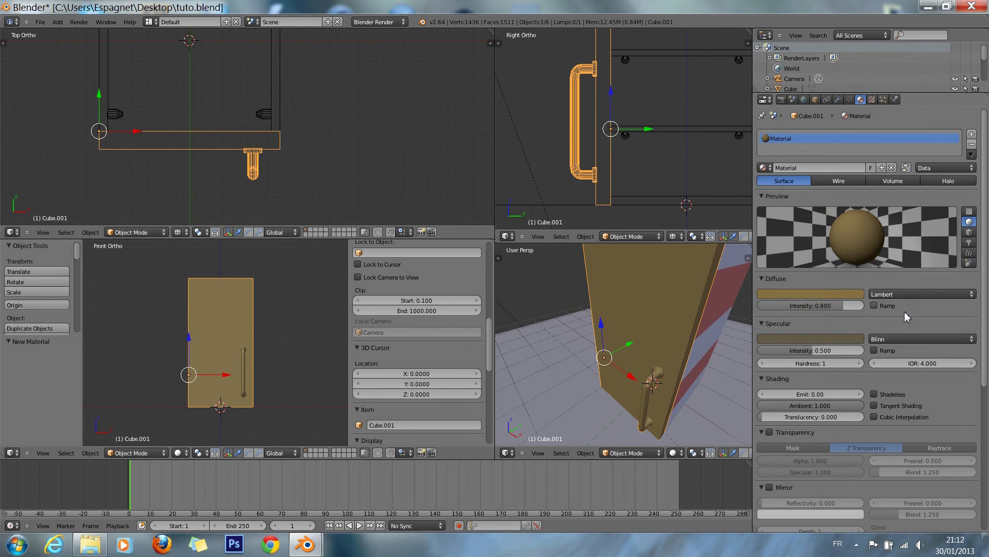
# Step: Render the scene to check the brown door on the bookcase and close the render result
pyautogui.scroll(-5, 588, 323)
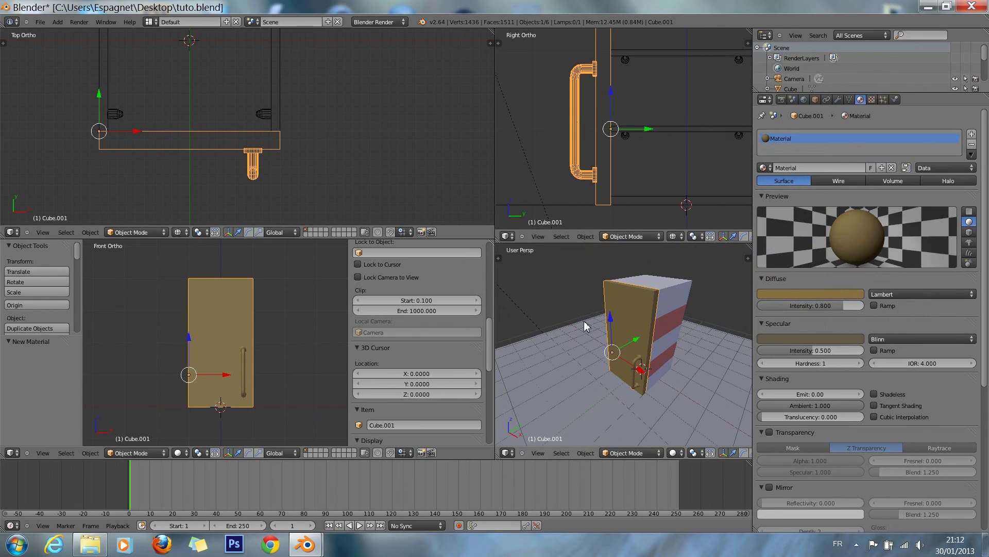
pyautogui.press('F12')
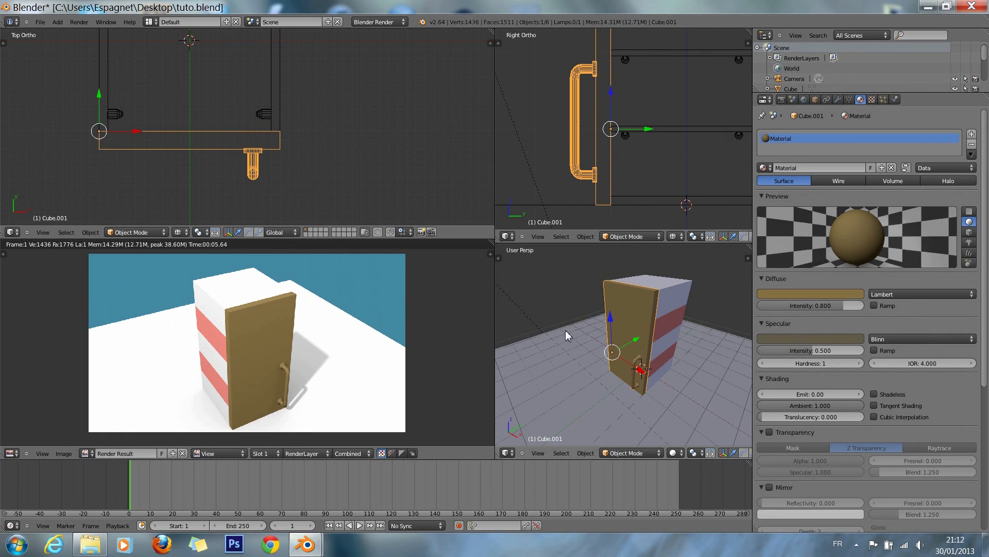
pyautogui.press('Escape')
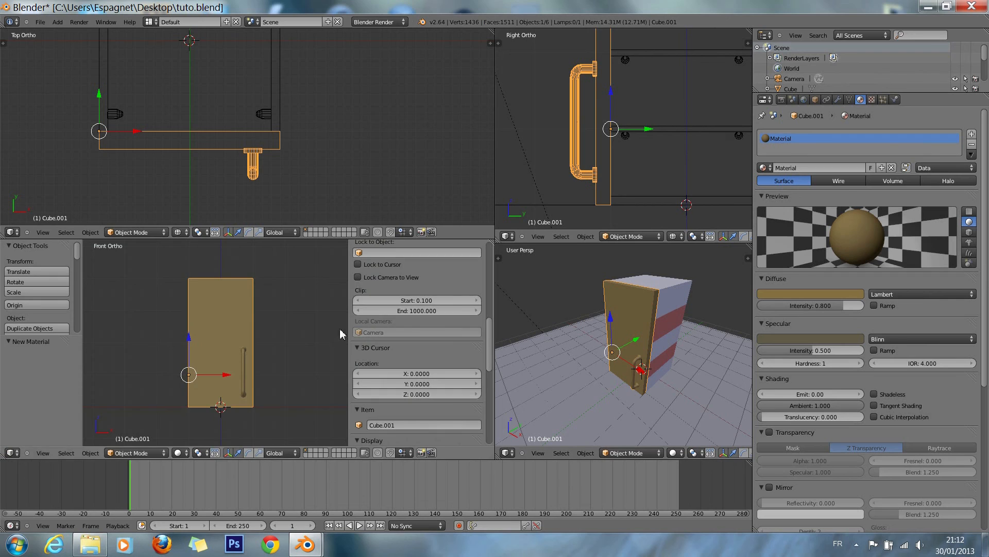
# Step: Change the door material's diffuse colour to dull red and its specular colour to dark reddish brown, and test-render the scene
pyautogui.click(859, 294)
pyautogui.moveTo(822, 221); pyautogui.dragTo(802, 215)
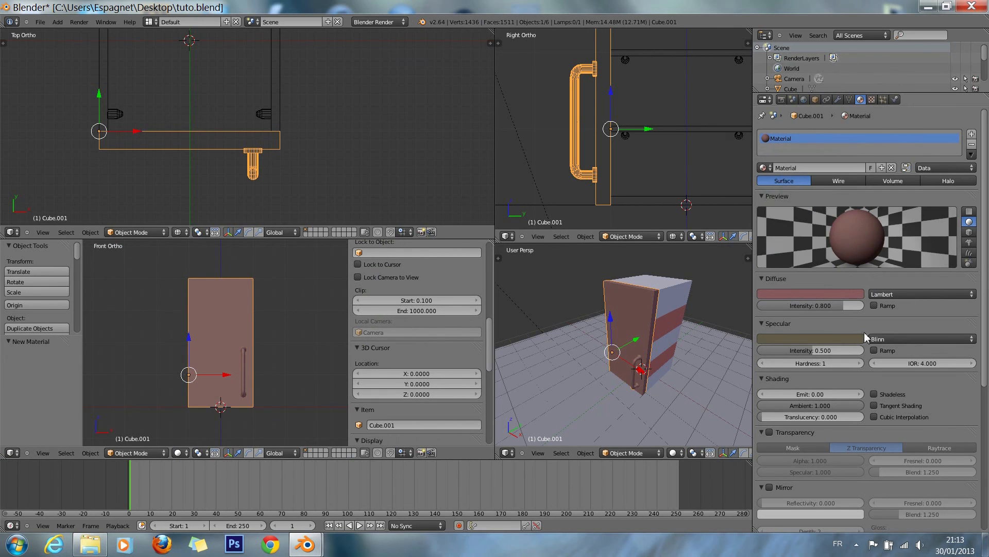
pyautogui.click(842, 338)
pyautogui.click(815, 252)
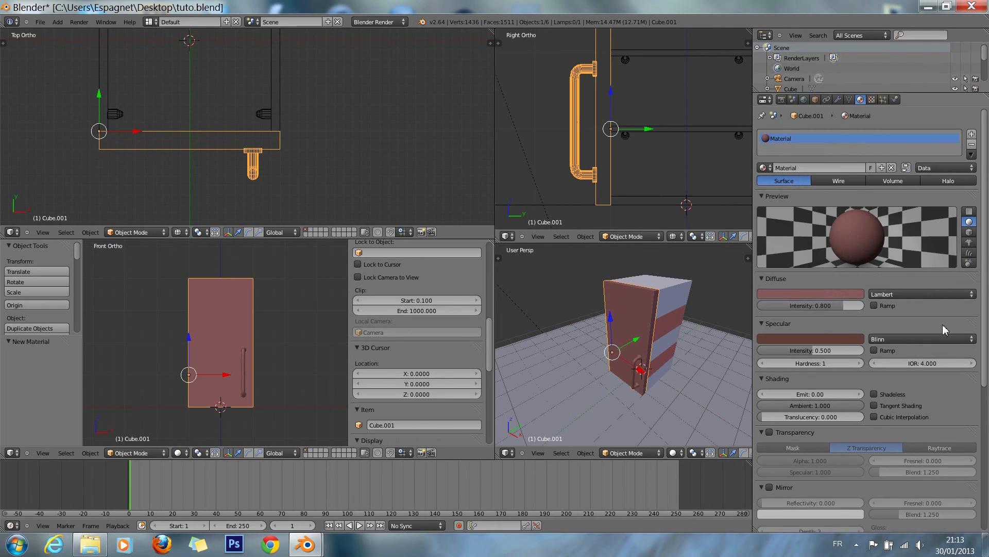
pyautogui.press('F12')
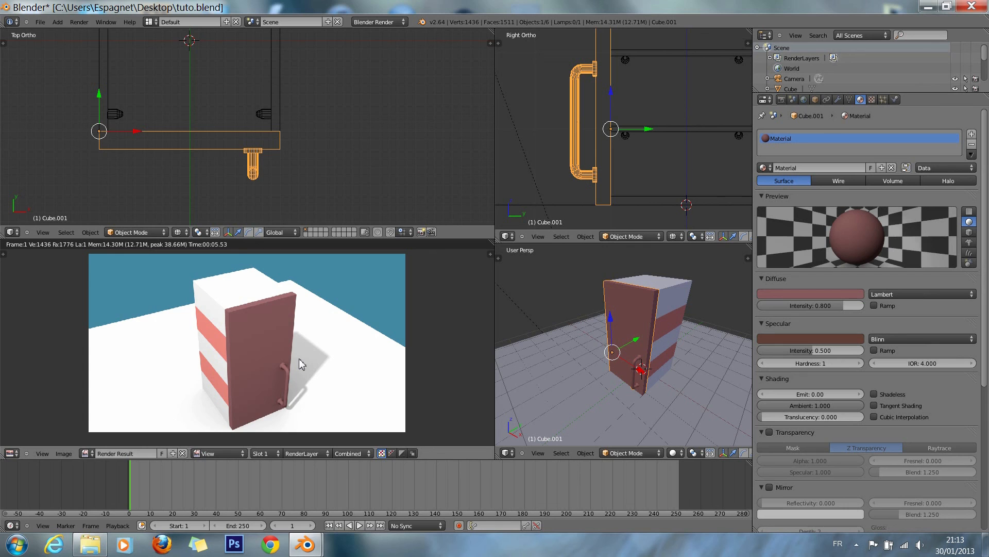
pyautogui.press('Escape')
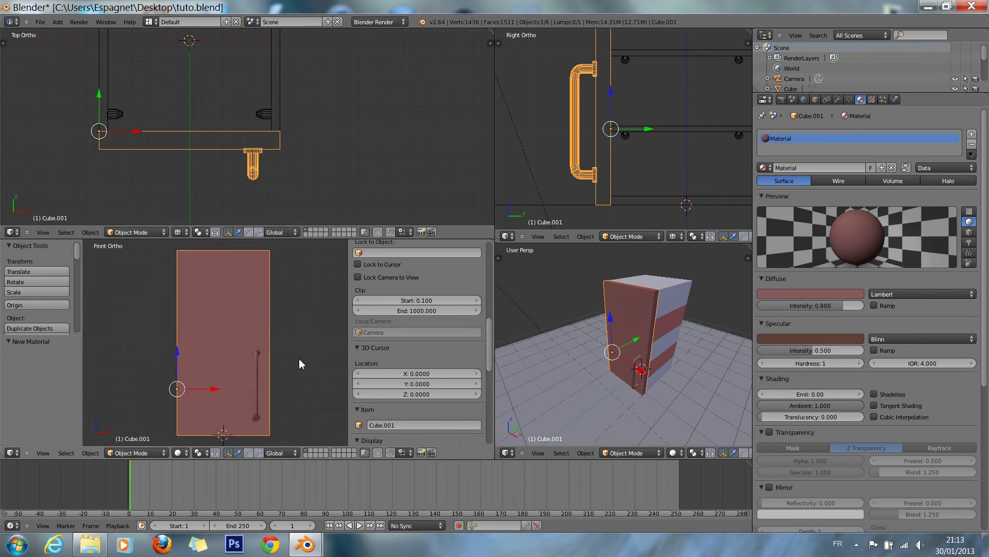
# Step: Select only the door panel's linked geometry in edit mode, excluding the handle, and bevel it by about 0.08
pyautogui.scroll(2, 593, 371)
pyautogui.keyDown('shift'); pyautogui.scroll(1, 620, 347); pyautogui.keyUp('shift')
pyautogui.keyDown('shift'); pyautogui.scroll(-2, 620, 346); pyautogui.keyUp('shift')
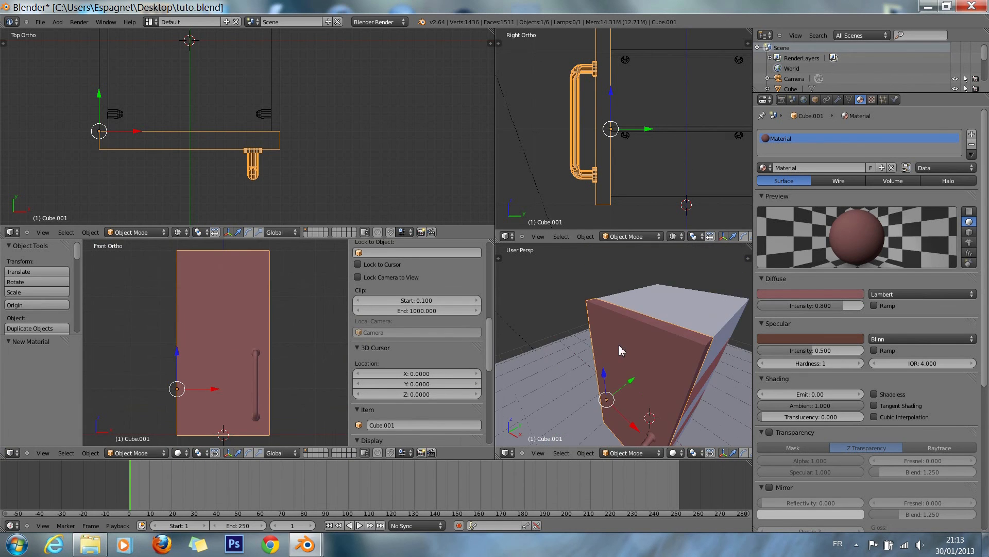
pyautogui.press('Tab')
pyautogui.press('a')
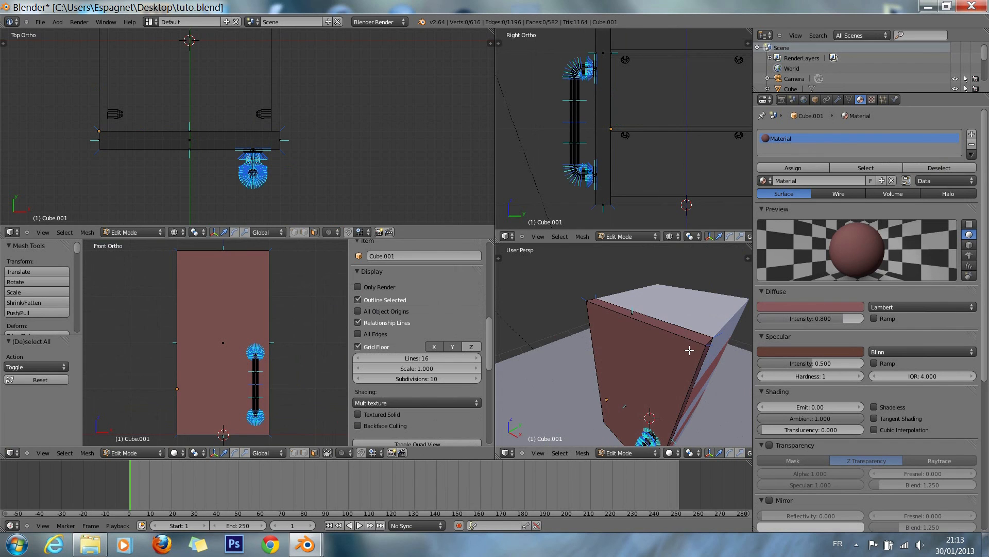
pyautogui.scroll(1, 701, 348)
pyautogui.scroll(-2, 667, 359)
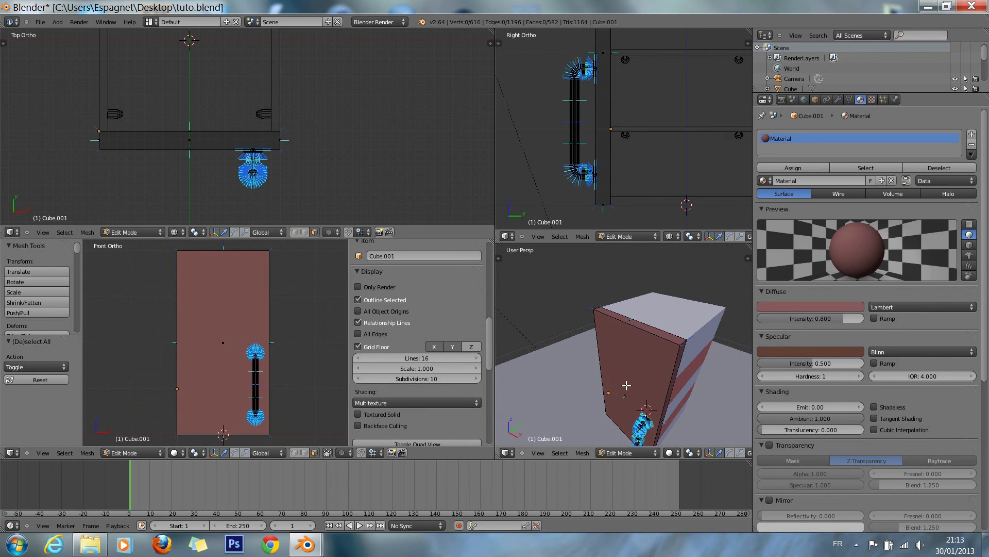
pyautogui.press('l')
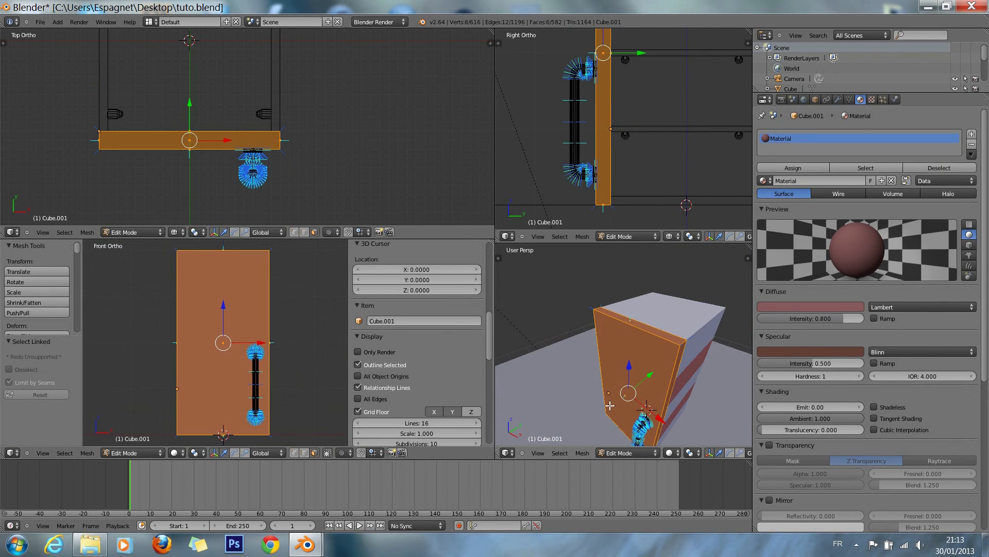
pyautogui.keyDown('ctrl'); pyautogui.scroll(2, 689, 403); pyautogui.keyUp('ctrl')
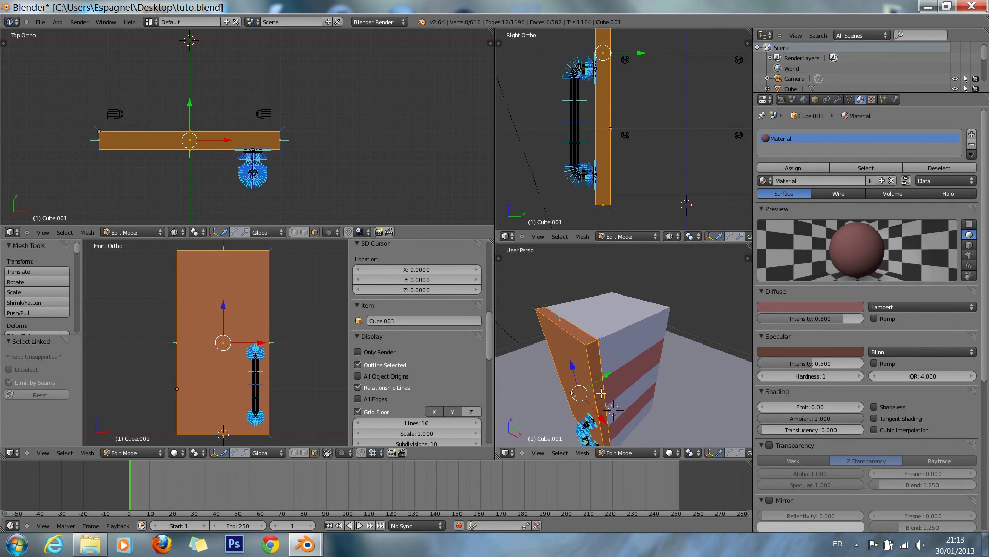
pyautogui.press('w')
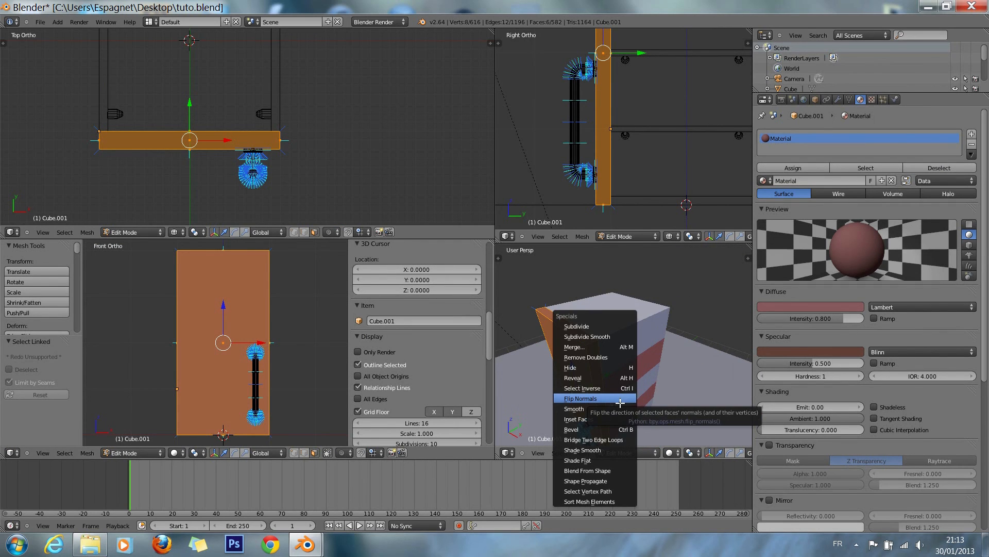
pyautogui.click(611, 421)
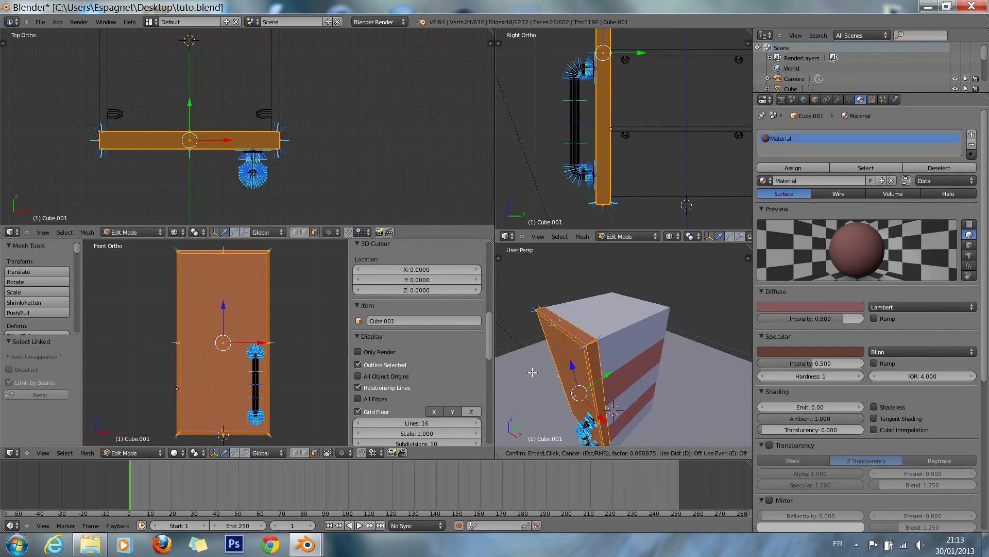
pyautogui.click(530, 373)
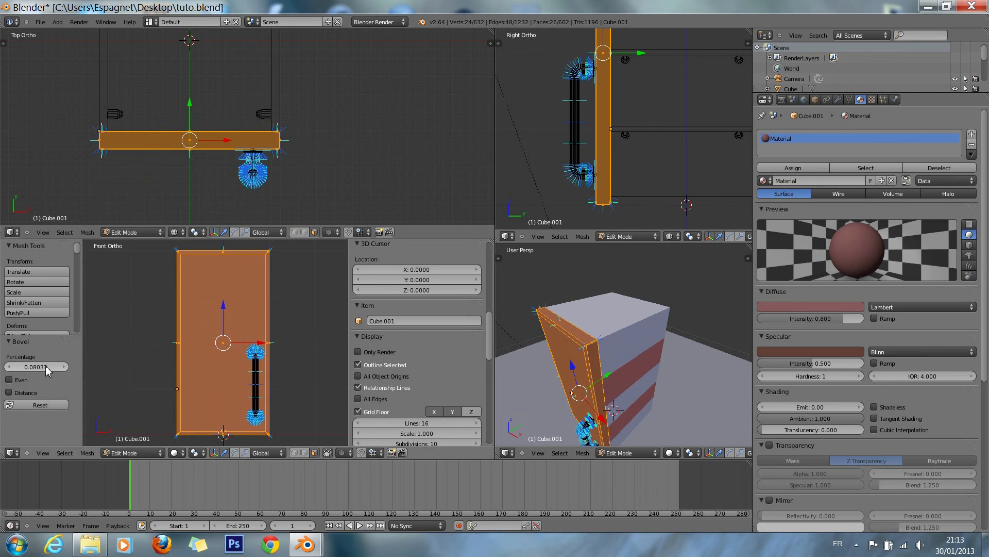
# Step: Reduce the door panel's bevel percentage to 0.042, leave the Even option off and enable Distance
pyautogui.moveTo(39, 367)
pyautogui.mouseDown()
pyautogui.moveTo(17, 379)
pyautogui.moveTo(68, 368)
pyautogui.moveTo(139, 376)
pyautogui.moveTo(24, 367)
pyautogui.mouseUp()
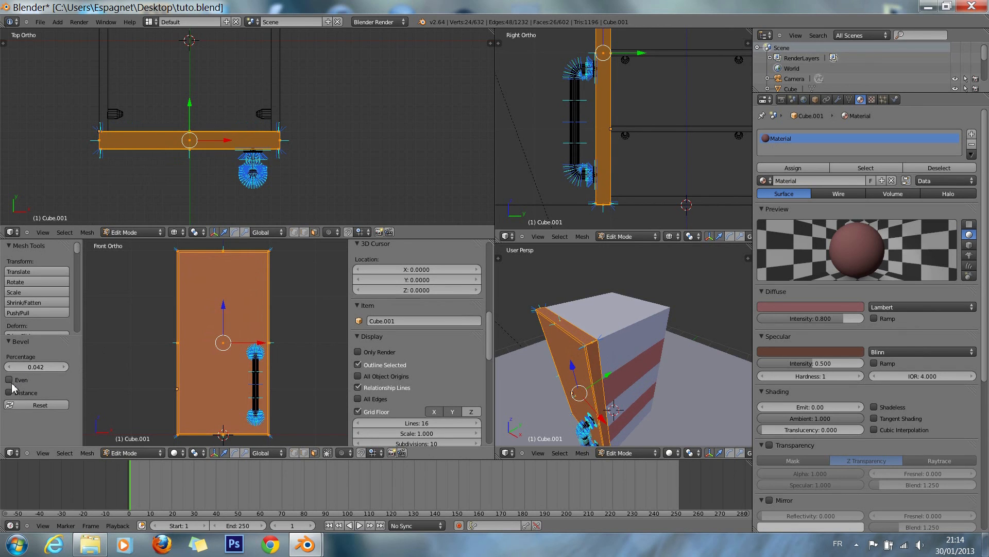
pyautogui.click(9, 380)
pyautogui.click(10, 380)
pyautogui.click(10, 379)
pyautogui.click(9, 380)
pyautogui.click(8, 394)
pyautogui.click(8, 394)
pyautogui.click(8, 393)
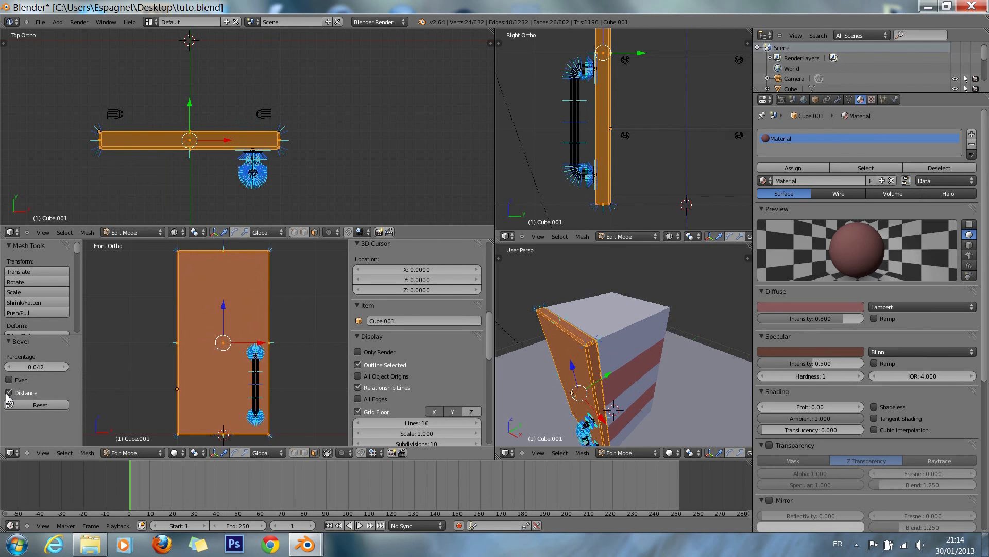
# Step: Set the door panel's bevel percentage to 0.024 and inspect the bevelled corner in object mode
pyautogui.moveTo(45, 368); pyautogui.dragTo(34, 364)
pyautogui.scroll(5, 604, 356)
pyautogui.scroll(-5, 604, 357)
pyautogui.moveTo(604, 357); pyautogui.dragTo(567, 355, button='middle')
pyautogui.scroll(1, 568, 355)
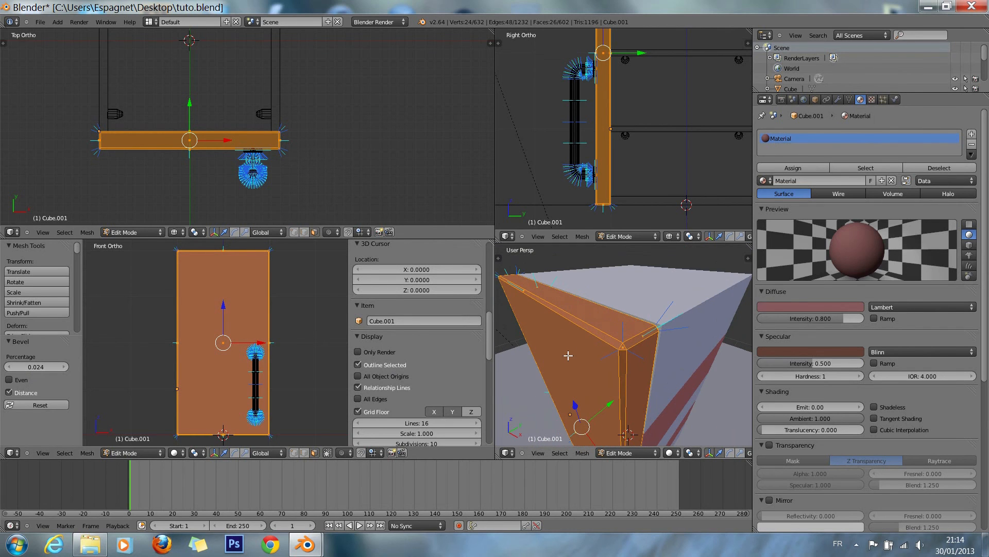
pyautogui.press('Tab')
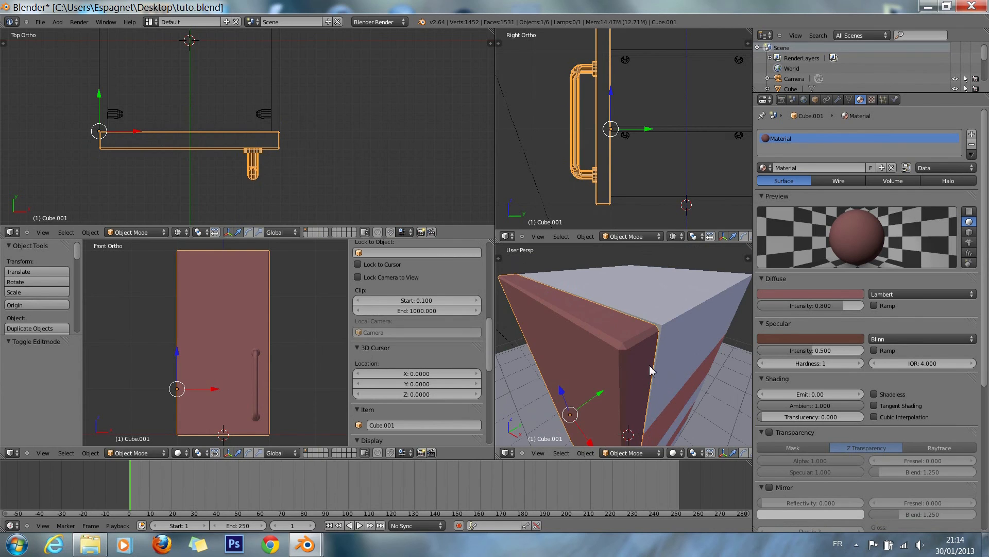
# Step: Apply Shade Smooth to the bevelled door panel and return to object mode
pyautogui.press('Tab')
pyautogui.press('w')
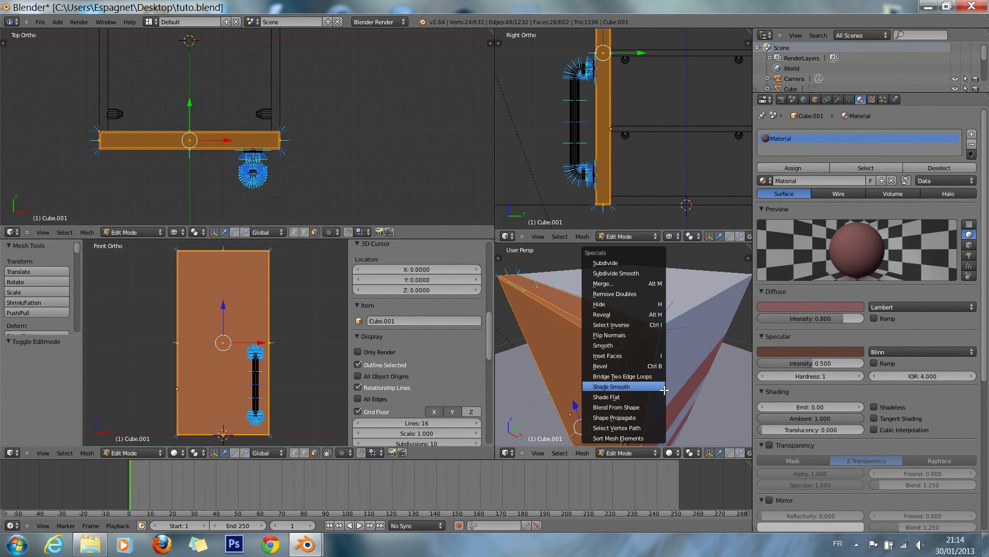
pyautogui.click(665, 387)
pyautogui.press('Tab')
pyautogui.scroll(-3, 663, 388)
pyautogui.scroll(3, 665, 394)
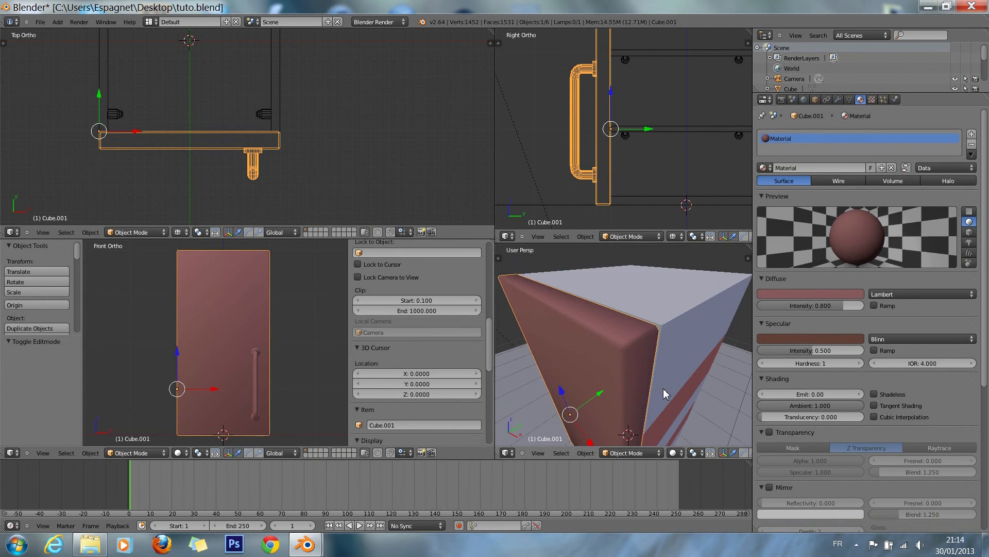
# Step: Bevel the entire bookcase body by about 0.016 with the Distance option enabled
pyautogui.rightClick(668, 375)
pyautogui.press('Tab')
pyautogui.press('a')
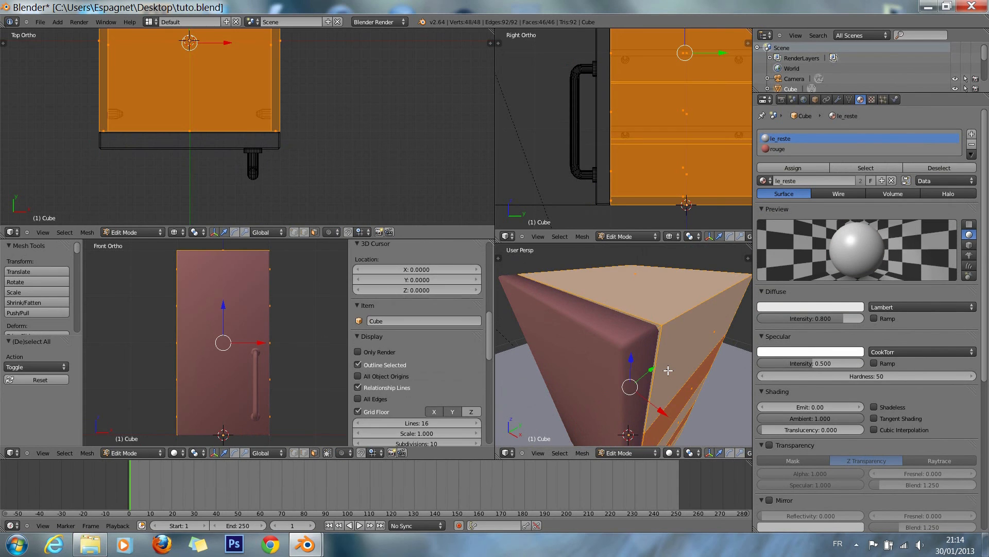
pyautogui.scroll(-2, 668, 370)
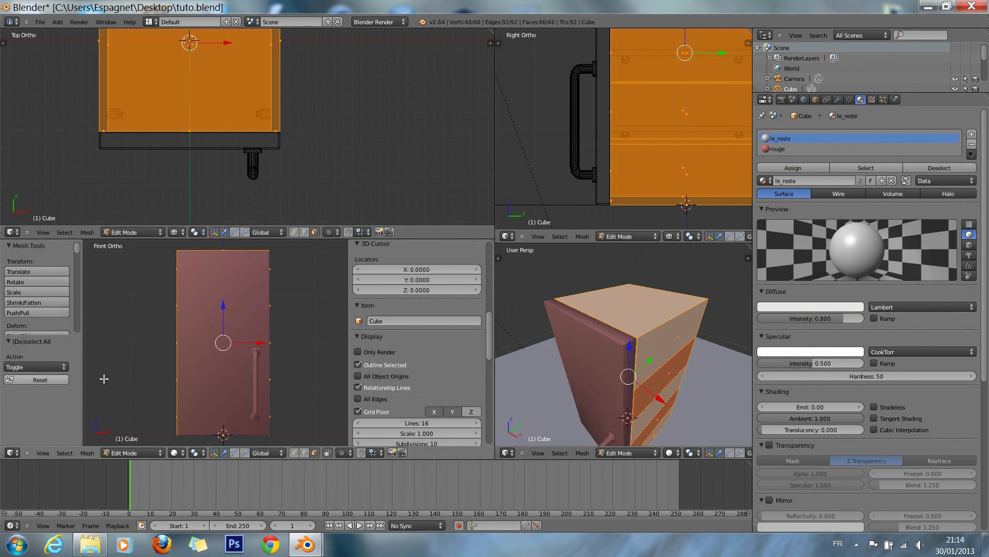
pyautogui.press('w')
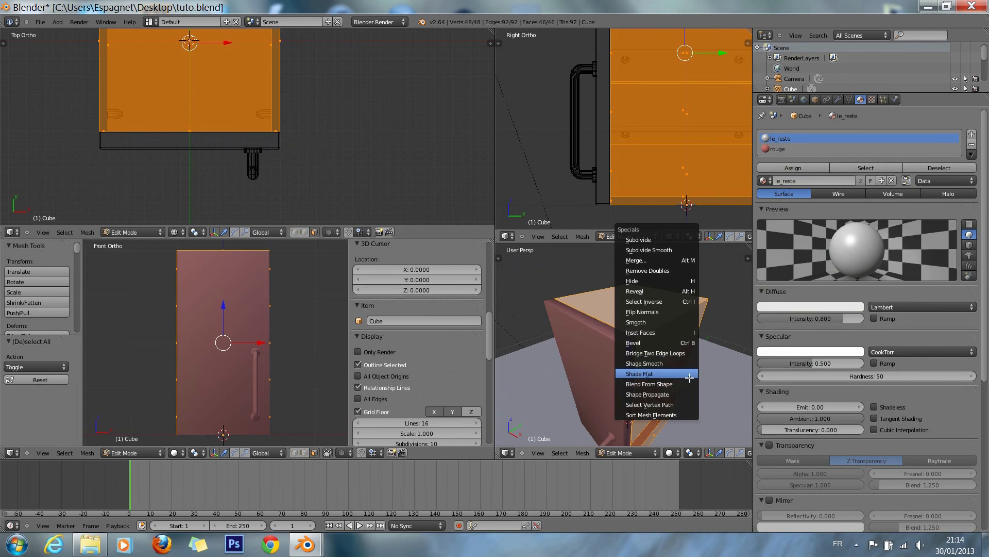
pyautogui.click(690, 343)
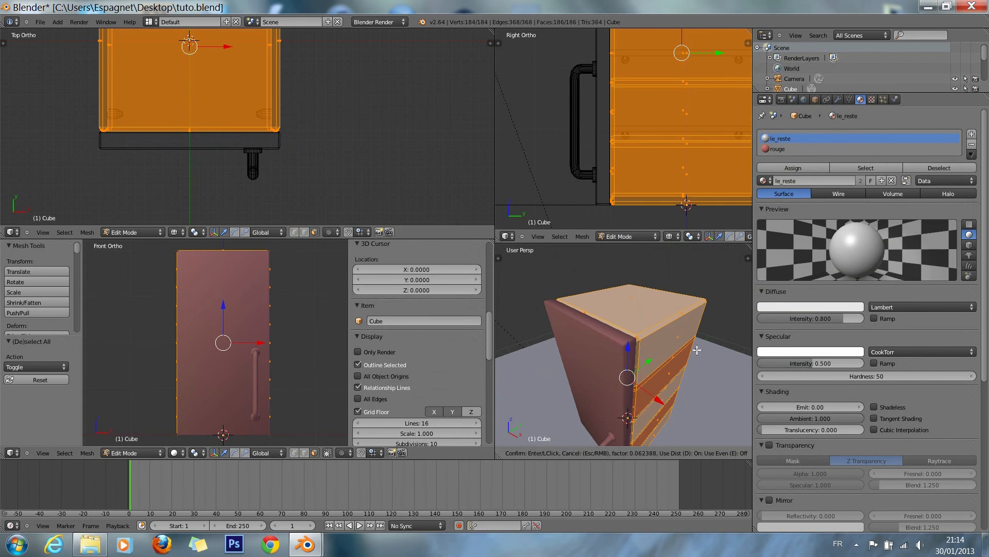
pyautogui.click(695, 346)
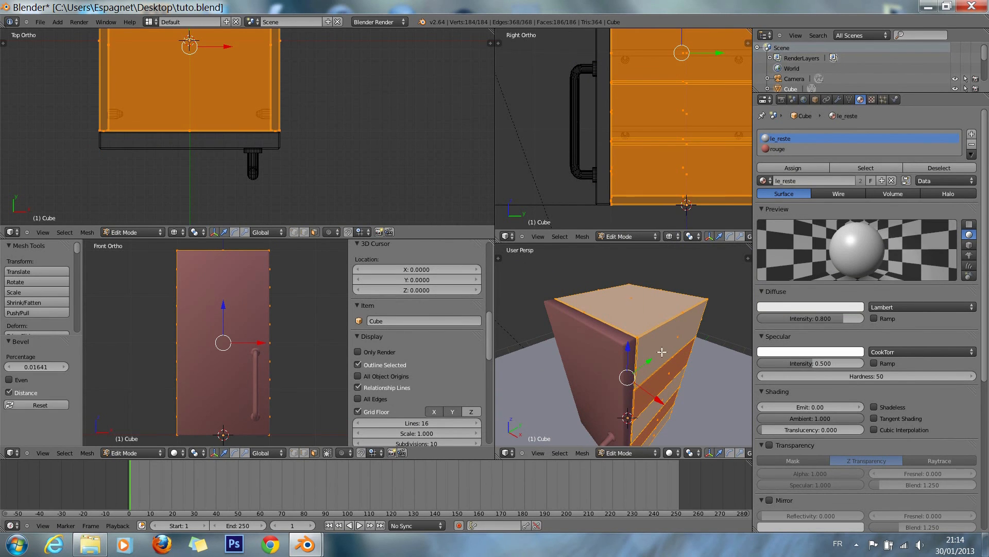
# Step: Apply Shade Smooth to the whole bookcase body and return to object mode
pyautogui.press('w')
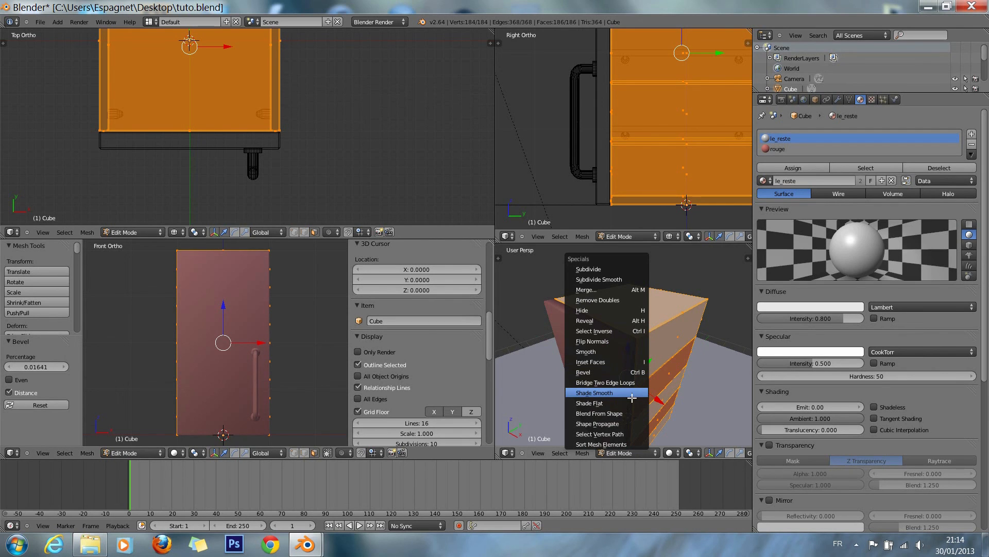
pyautogui.click(632, 394)
pyautogui.press('w')
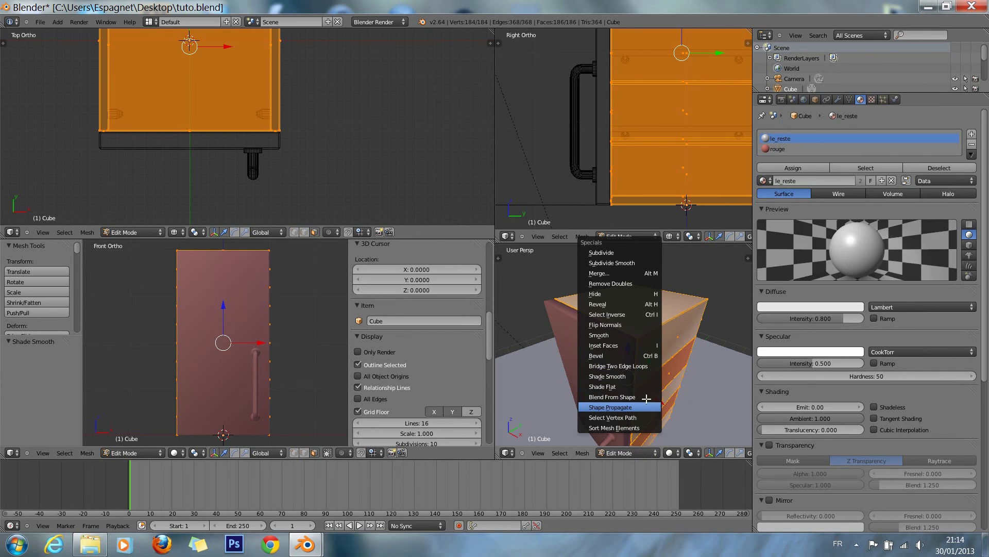
pyautogui.click(640, 387)
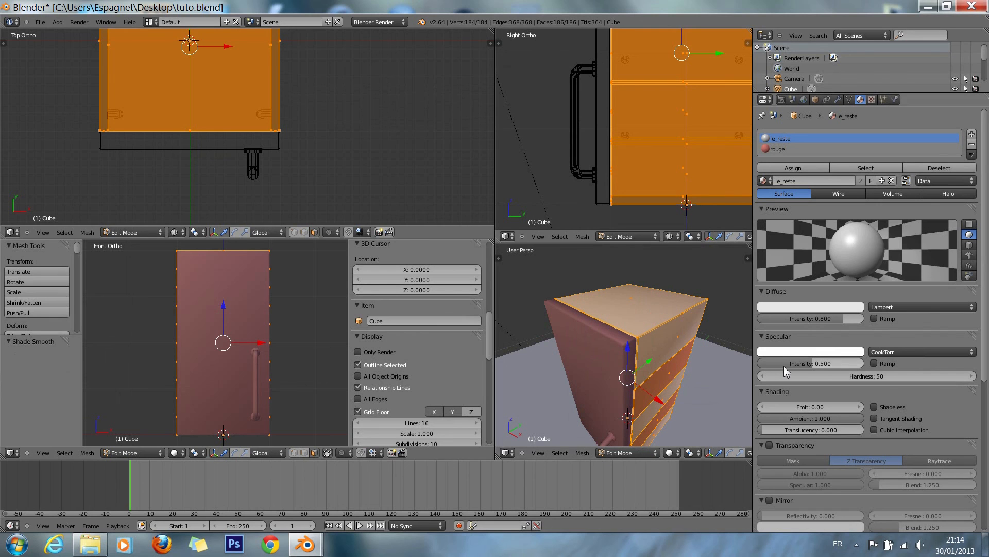
pyautogui.press('Tab')
pyautogui.moveTo(612, 373); pyautogui.dragTo(614, 377, button='middle')
pyautogui.scroll(3, 612, 372)
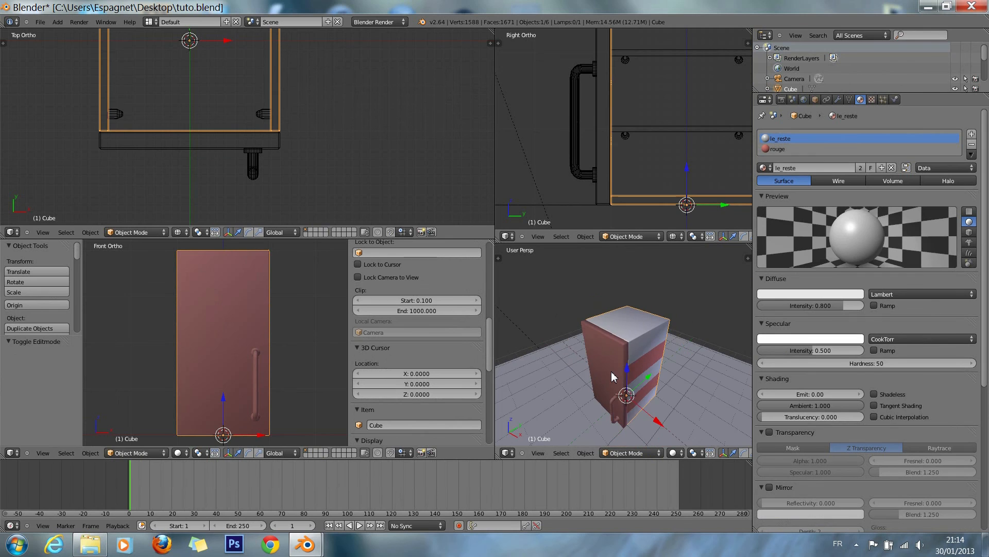
pyautogui.scroll(-5, 612, 376)
# Step: Try rotating the door open about the global Z axis
pyautogui.rightClick(612, 376)
pyautogui.rightClick(614, 376)
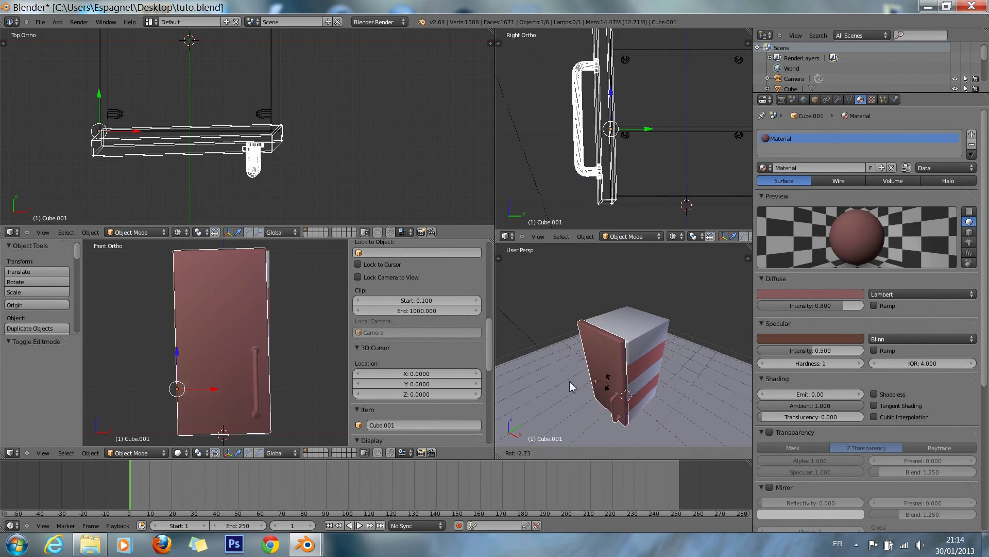
pyautogui.press('r')
pyautogui.press('z')
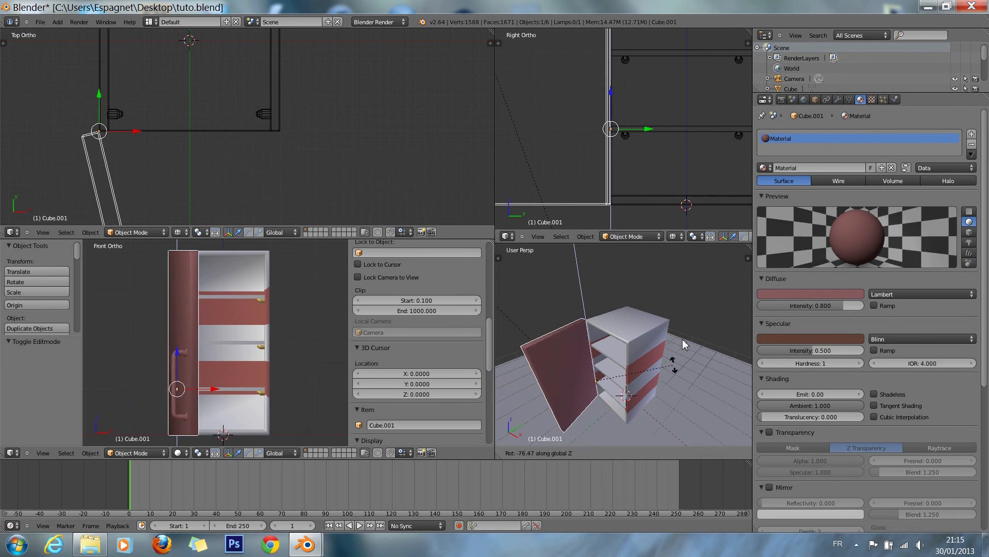
pyautogui.rightClick(645, 315)
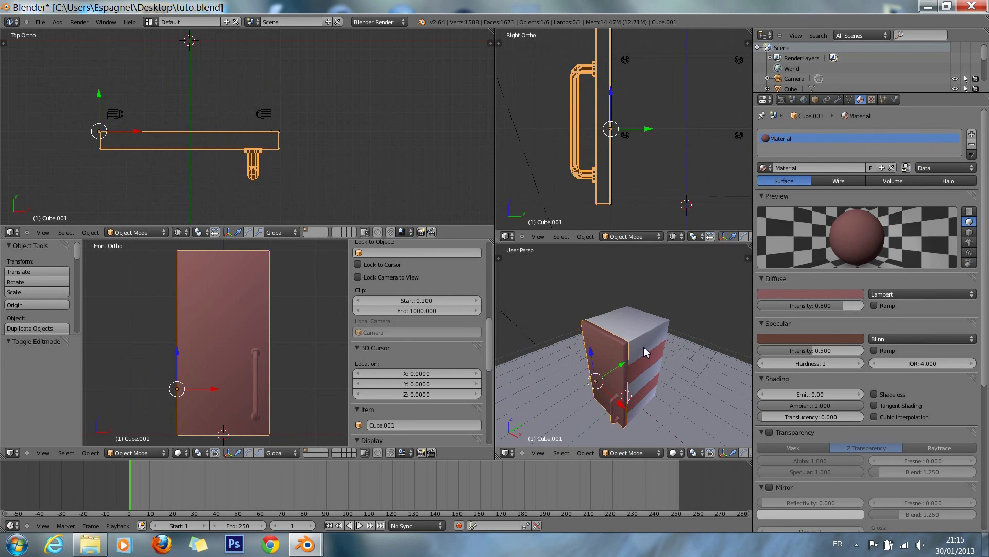
# Step: Try mirroring the handled door about the global X, Y and Z axes
pyautogui.rightClick(644, 348)
pyautogui.rightClick(621, 360)
pyautogui.rightClick(648, 341)
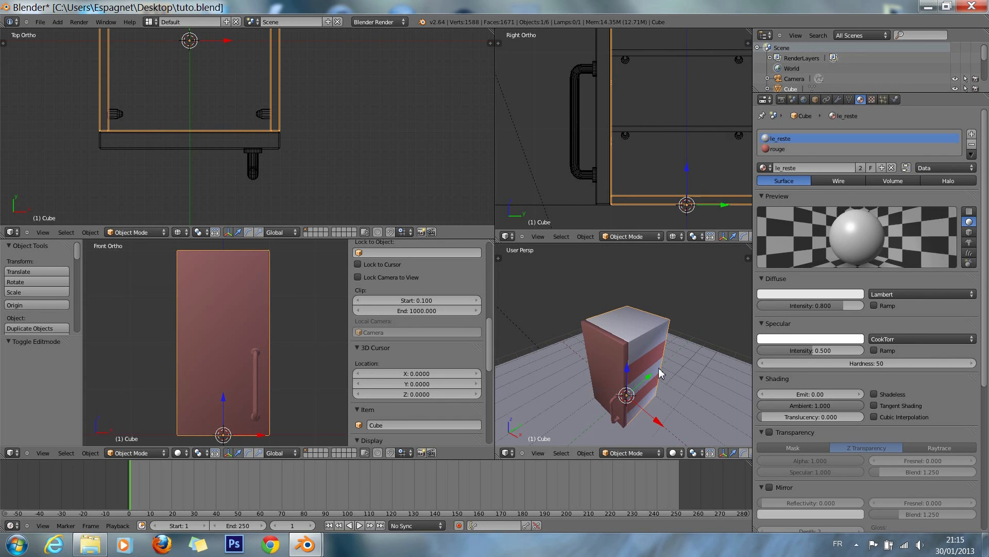
pyautogui.rightClick(606, 364)
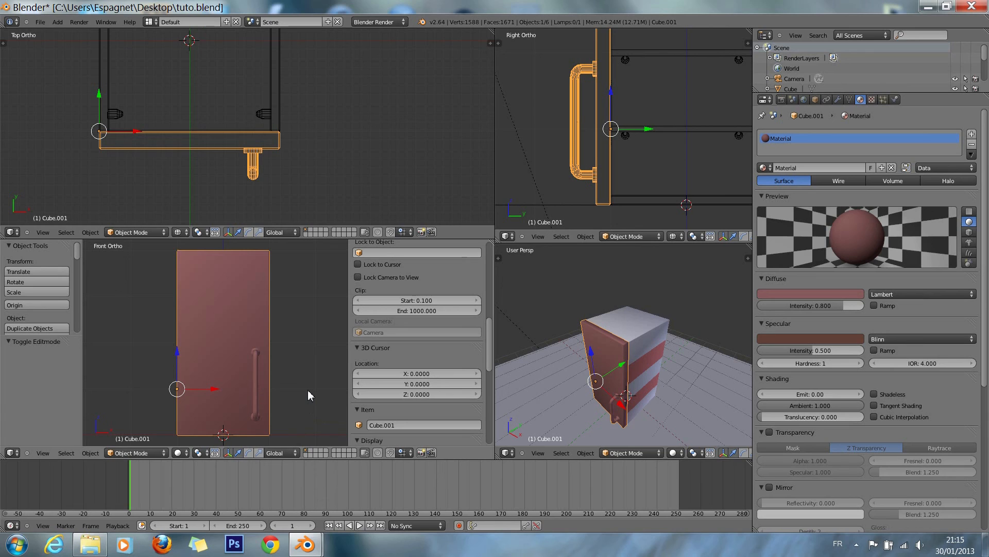
pyautogui.press('m')
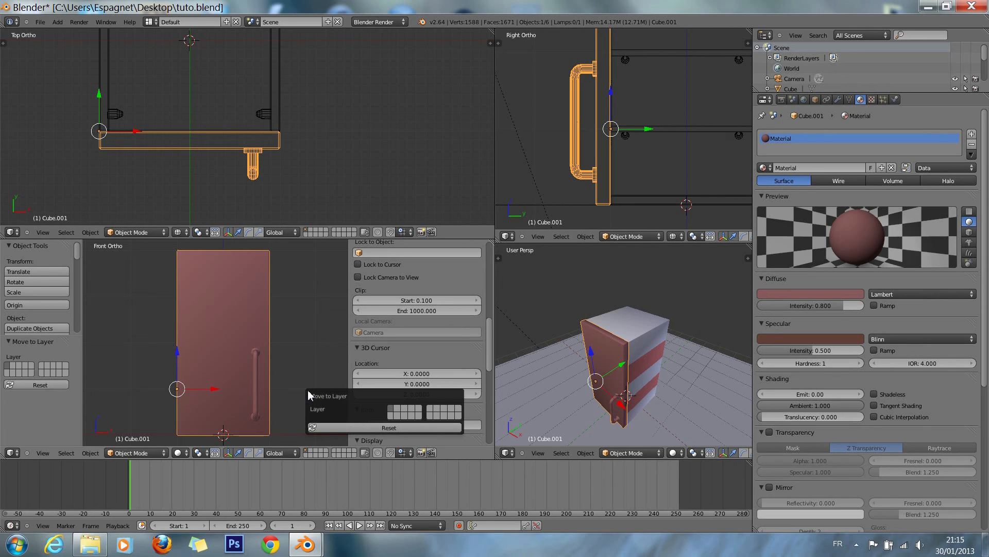
pyautogui.press('Escape')
pyautogui.hotkey('ctrl', 'm')
pyautogui.press('x')
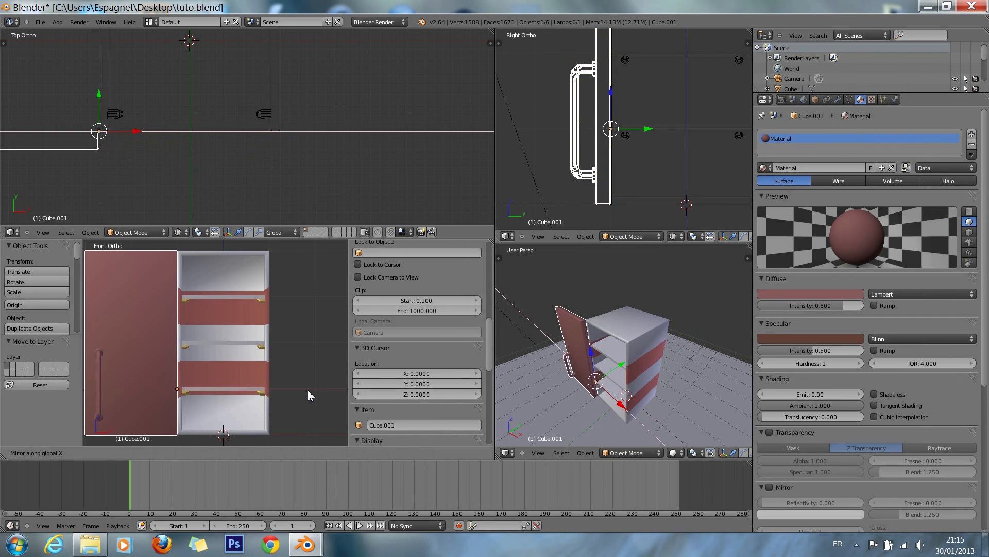
pyautogui.press('y')
pyautogui.press('y')
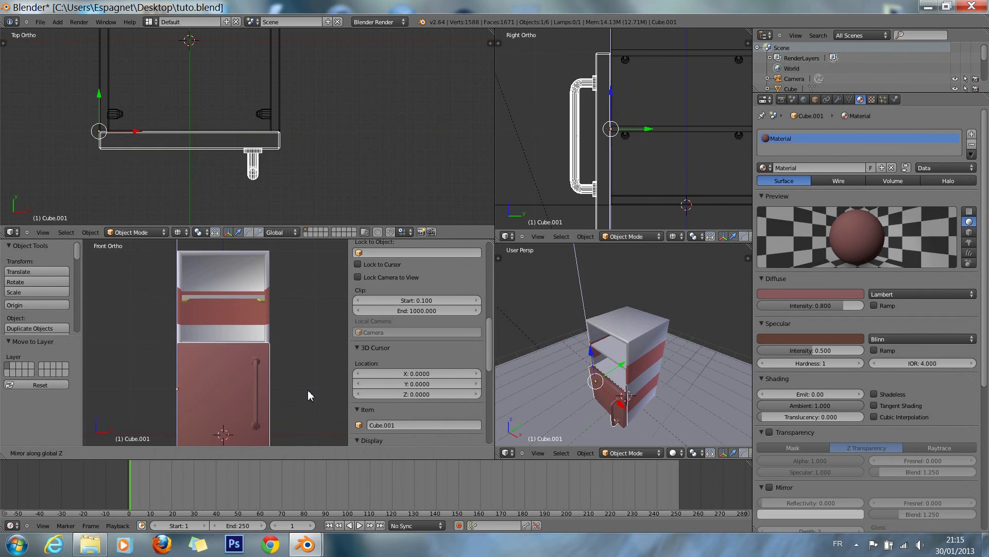
pyautogui.press('Return')
# Step: Move the handled door to the second layer and leave that layer hidden
pyautogui.press('m')
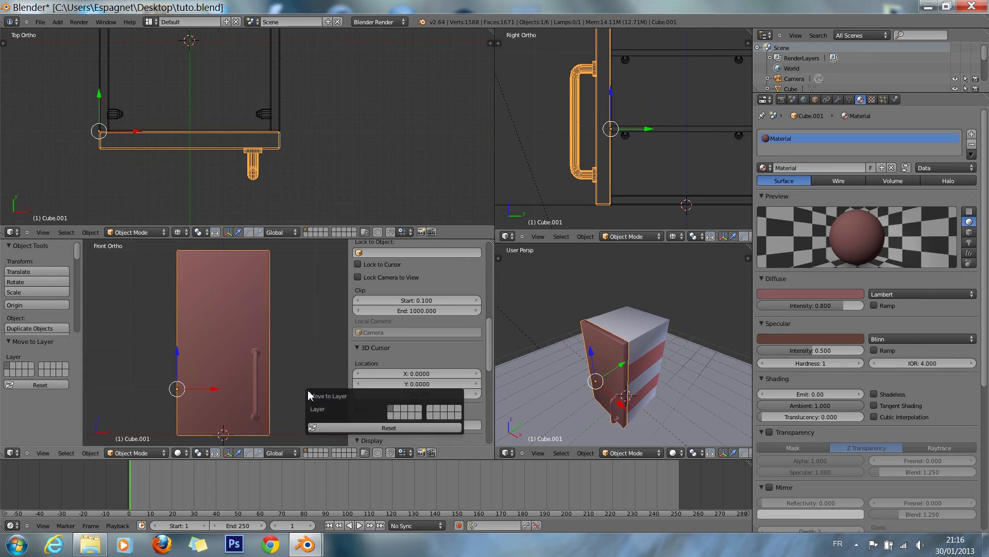
pyautogui.click(395, 412)
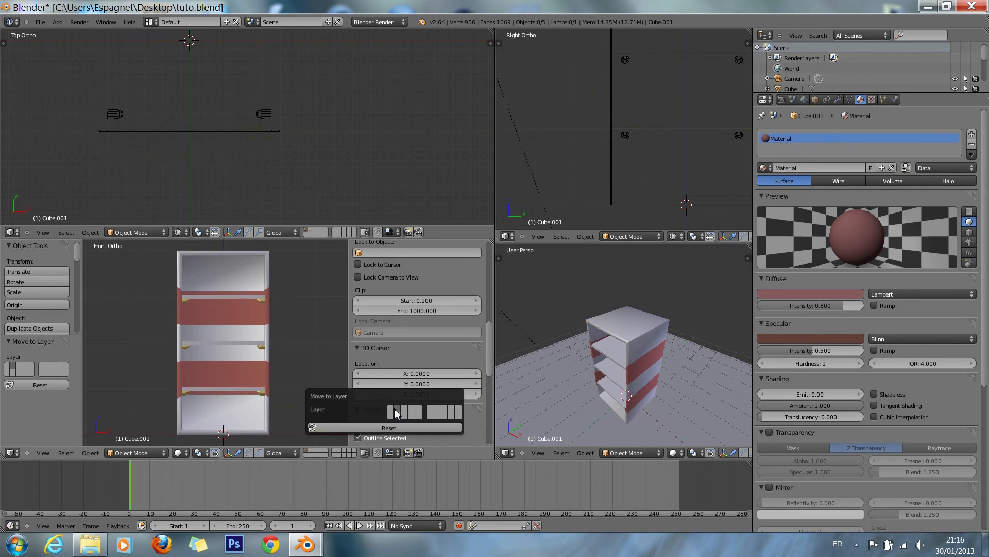
pyautogui.keyDown('shift'); pyautogui.click(309, 452); pyautogui.keyUp('shift')
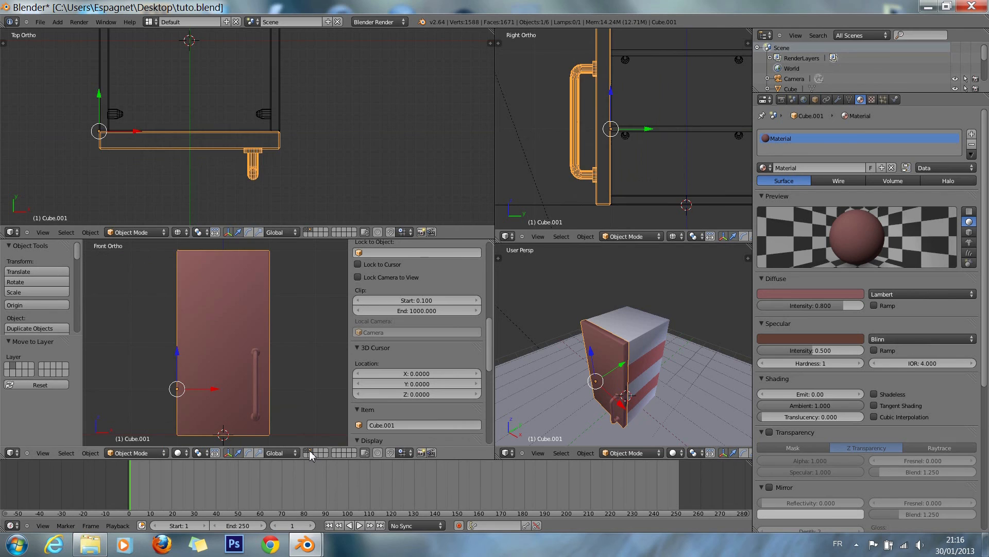
pyautogui.keyDown('shift'); pyautogui.click(310, 451); pyautogui.keyUp('shift')
pyautogui.keyDown('shift'); pyautogui.click(309, 450); pyautogui.keyUp('shift')
pyautogui.keyDown('shift'); pyautogui.click(309, 450); pyautogui.keyUp('shift')
pyautogui.keyDown('shift'); pyautogui.click(309, 450); pyautogui.keyUp('shift')
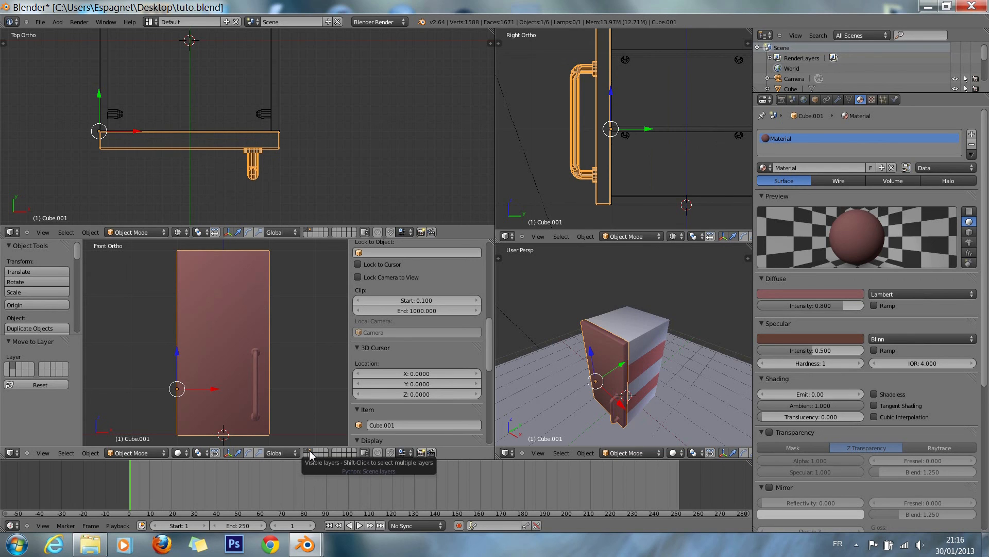
pyautogui.keyDown('shift'); pyautogui.click(310, 451); pyautogui.keyUp('shift')
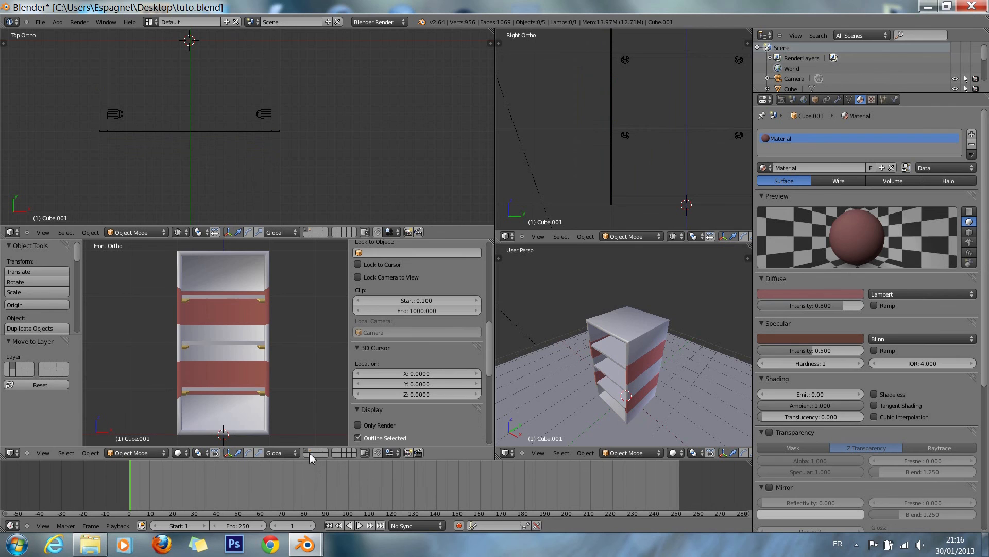
# Step: Select the bookcase body and examine its sides, open front and shelves in the maximised perspective view
pyautogui.rightClick(261, 398)
pyautogui.moveTo(645, 372); pyautogui.dragTo(617, 387, button='middle')
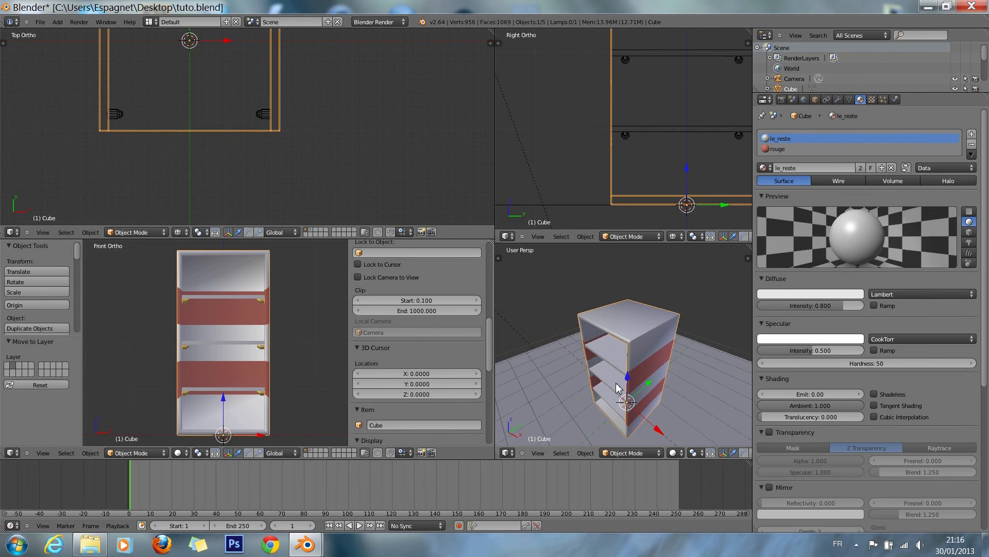
pyautogui.hotkey('ctrl', 'Up')
pyautogui.scroll(-3, 617, 387)
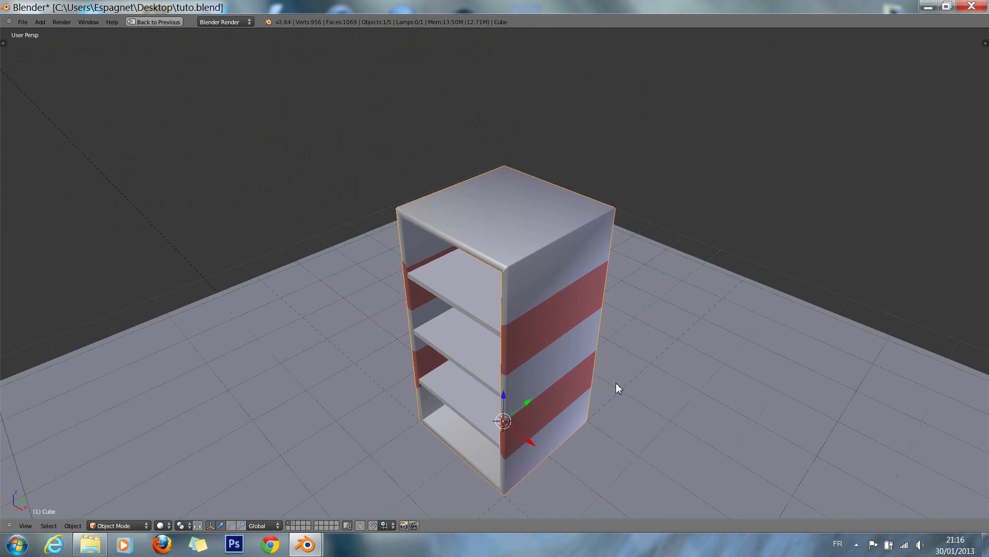
pyautogui.keyDown('ctrl'); pyautogui.scroll(4, 617, 388); pyautogui.keyUp('ctrl')
pyautogui.keyDown('ctrl'); pyautogui.scroll(-4, 617, 388); pyautogui.keyUp('ctrl')
pyautogui.keyDown('ctrl'); pyautogui.scroll(-5, 617, 387); pyautogui.keyUp('ctrl')
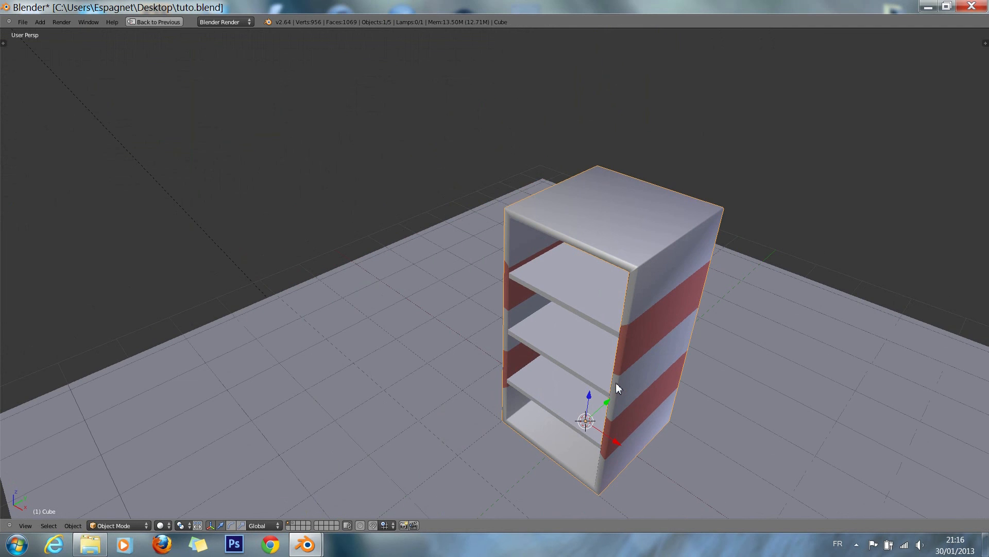
pyautogui.press('KP_4')
pyautogui.press('KP_4')
pyautogui.press('KP_4')
pyautogui.press('KP_4')
pyautogui.press('KP_4')
pyautogui.press('KP_4')
pyautogui.keyDown('shift'); pyautogui.scroll(-1, 617, 383); pyautogui.keyUp('shift')
pyautogui.keyDown('shift'); pyautogui.scroll(1, 617, 383); pyautogui.keyUp('shift')
pyautogui.keyDown('shift'); pyautogui.scroll(-2, 616, 383); pyautogui.keyUp('shift')
pyautogui.keyDown('shift'); pyautogui.scroll(1, 616, 383); pyautogui.keyUp('shift')
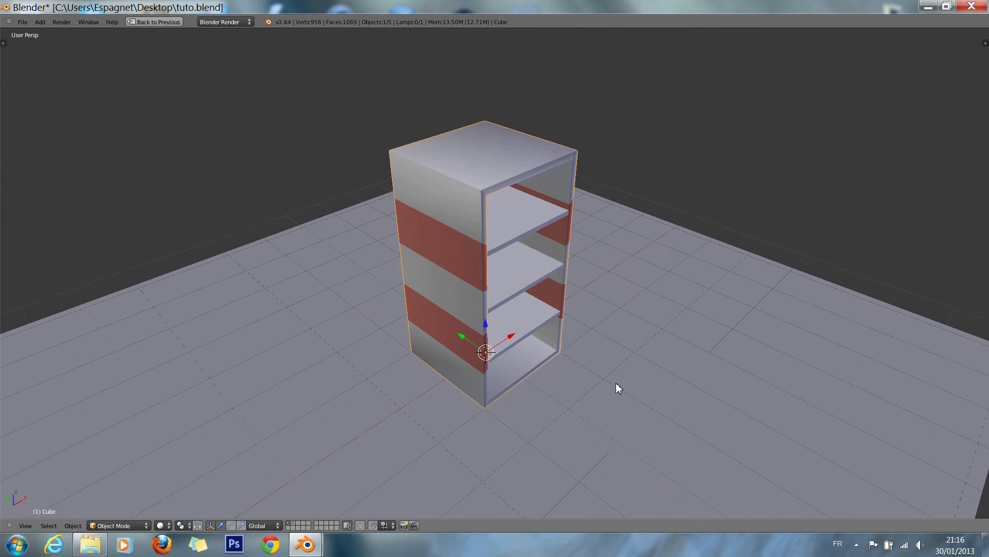
pyautogui.scroll(3, 617, 387)
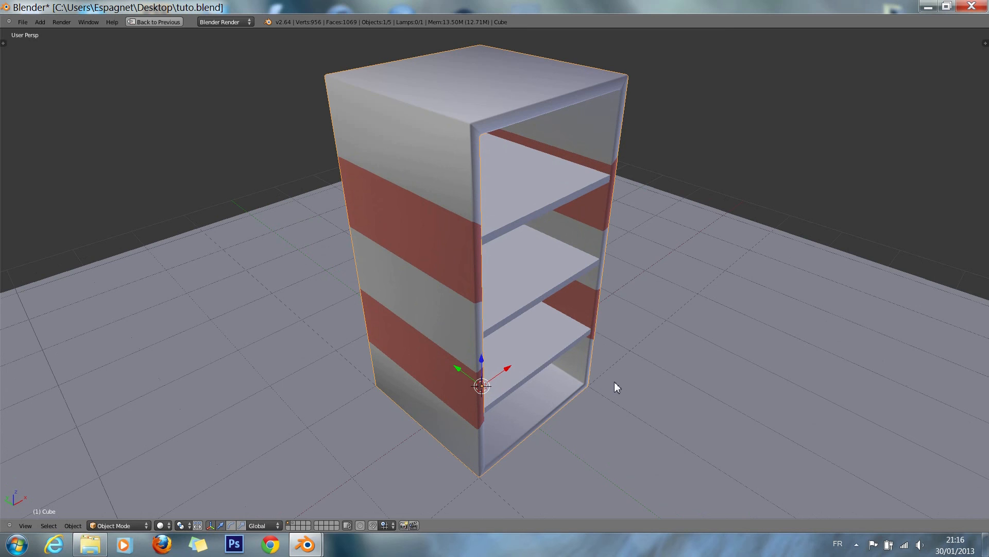
# Step: Enter edit mode on the bookcase body and switch to edge selection, framing the lowest compartment
pyautogui.press('Tab')
pyautogui.scroll(3, 597, 350)
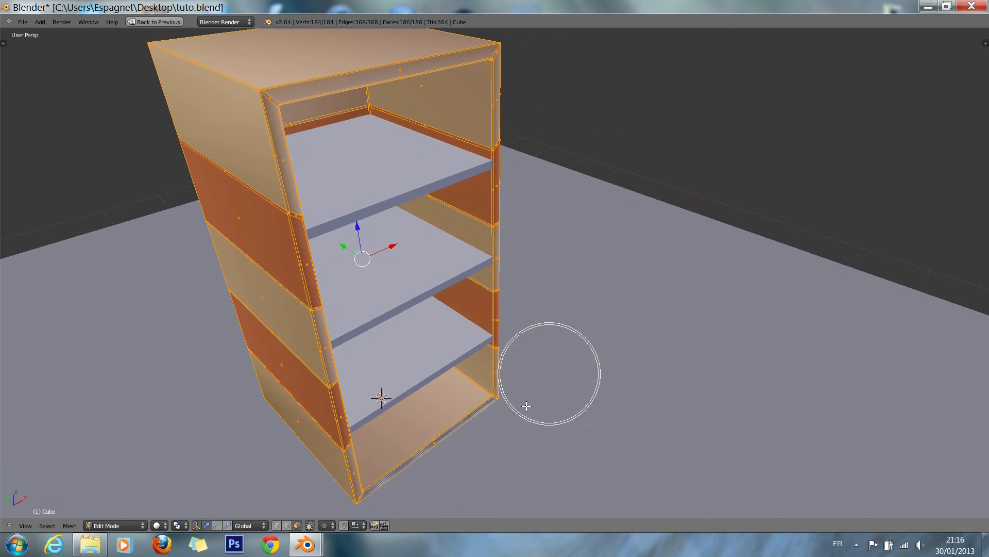
pyautogui.click(288, 526)
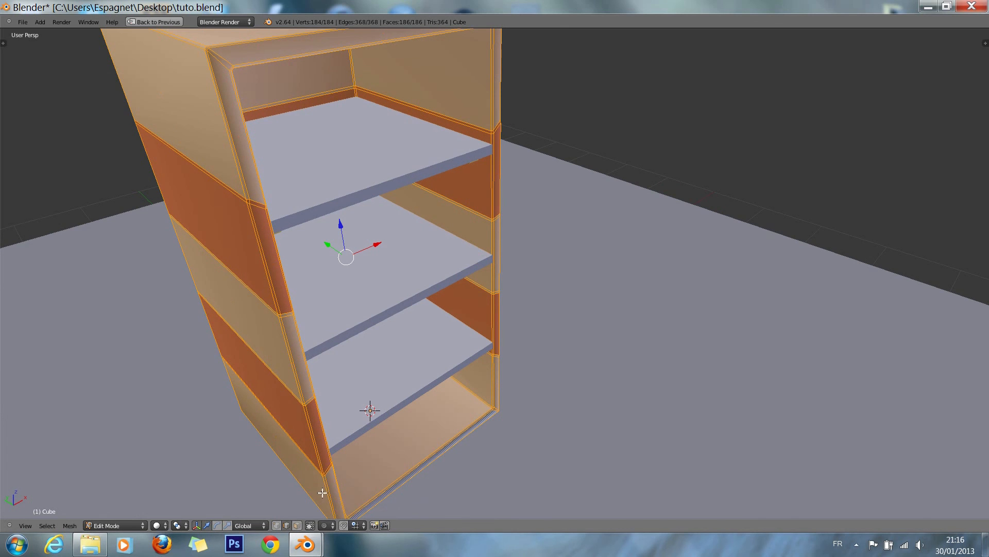
pyautogui.scroll(3, 437, 474)
pyautogui.keyDown('ctrl'); pyautogui.scroll(10, 437, 474); pyautogui.keyUp('ctrl')
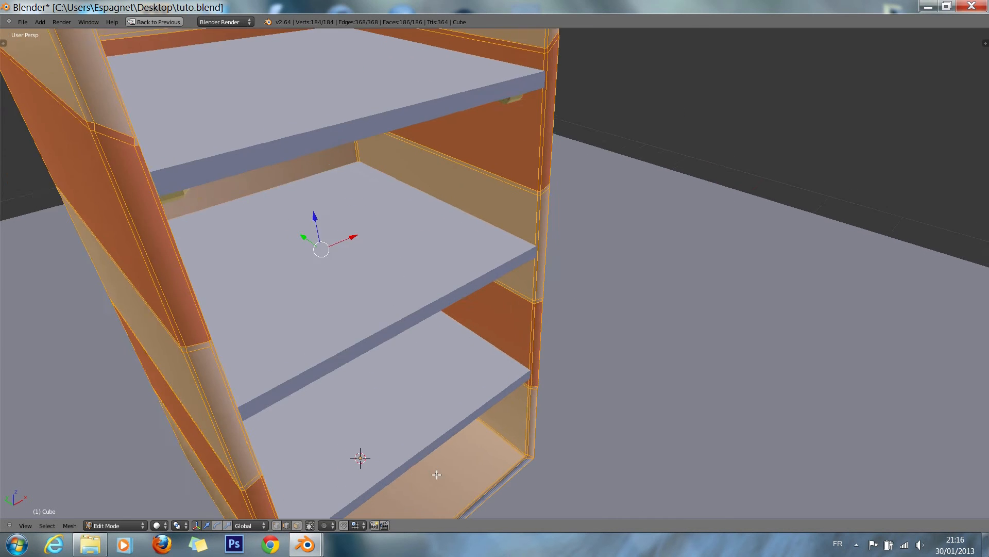
pyautogui.keyDown('shift'); pyautogui.scroll(-12, 436, 474); pyautogui.keyUp('shift')
pyautogui.scroll(1, 374, 409)
pyautogui.scroll(2, 374, 409)
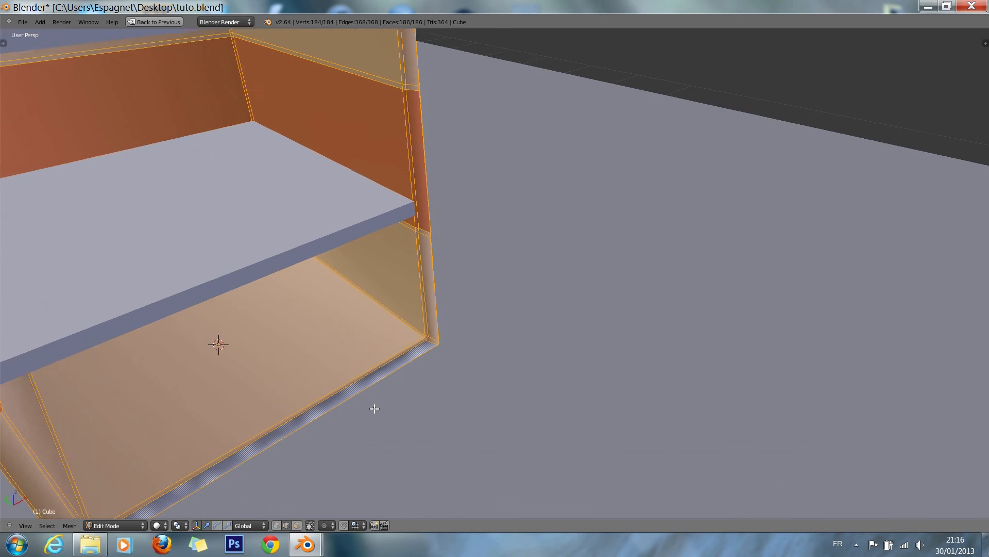
pyautogui.scroll(-3, 375, 409)
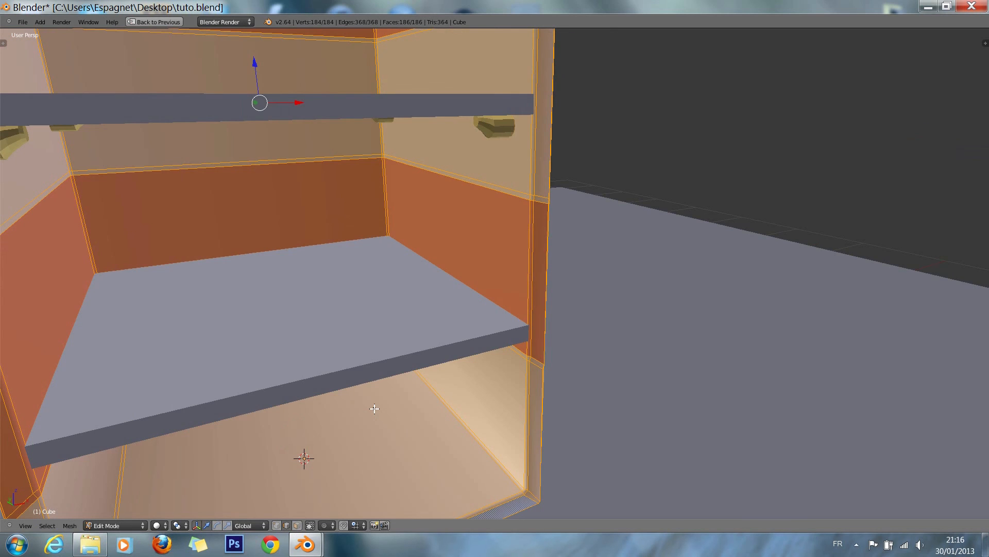
pyautogui.keyDown('shift'); pyautogui.scroll(-6, 374, 409); pyautogui.keyUp('shift')
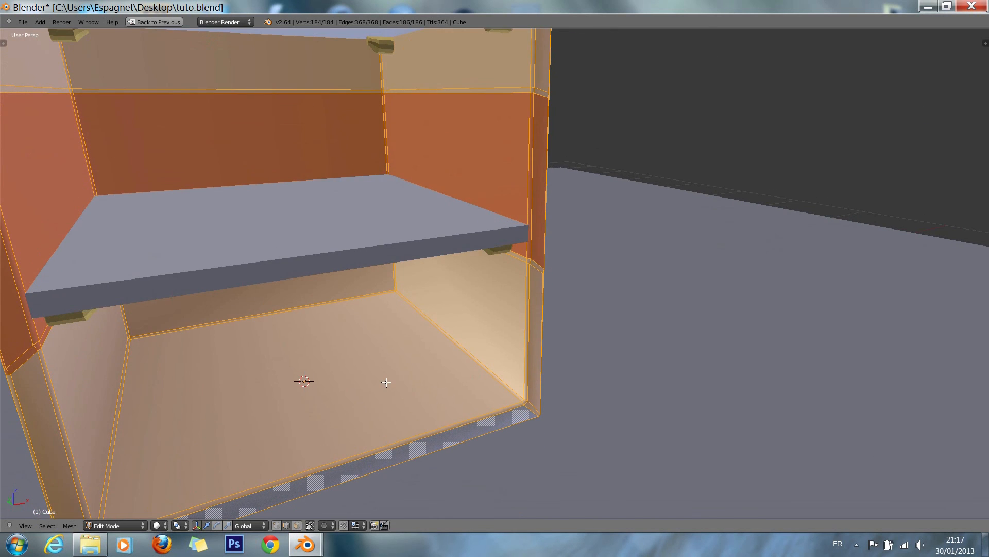
pyautogui.scroll(4, 387, 382)
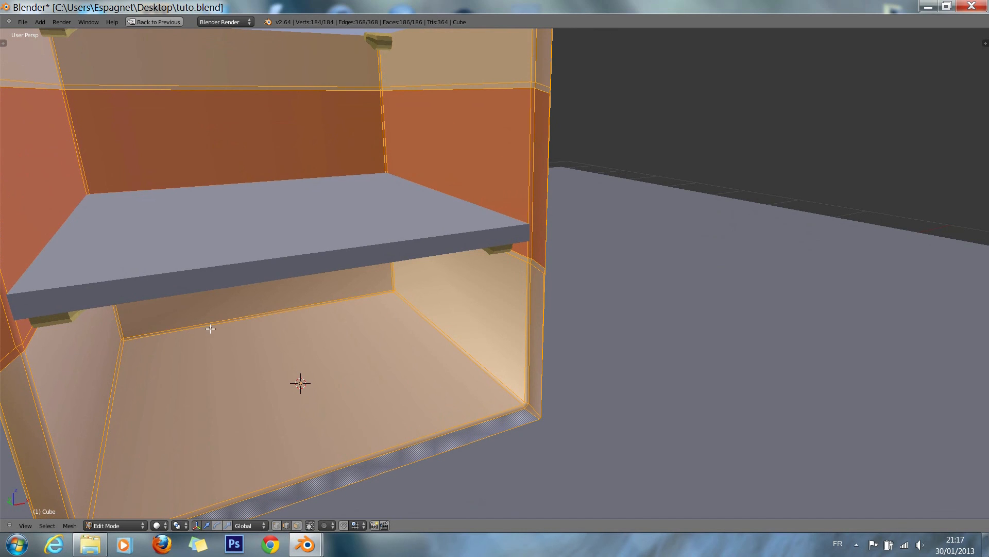
# Step: Apply Shade Smooth to the entire mesh of the shelves and their supports, and return to object mode
pyautogui.press('Tab')
pyautogui.rightClick(374, 44)
pyautogui.press('Tab')
pyautogui.press('a')
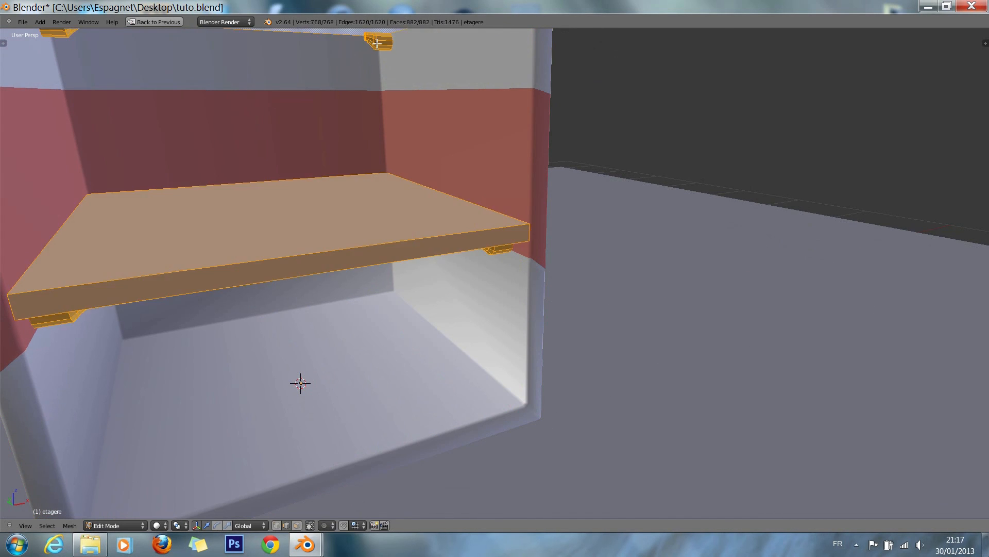
pyautogui.press('w')
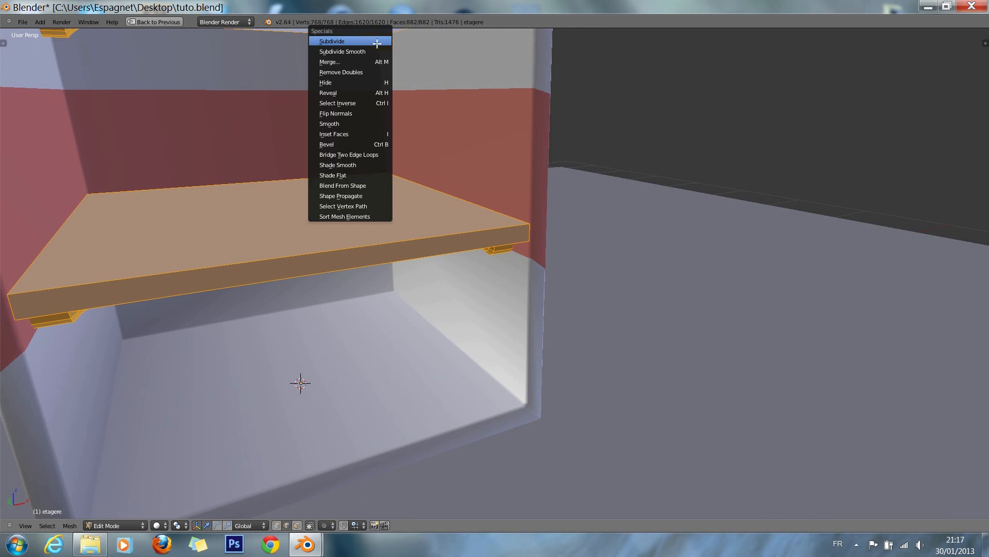
pyautogui.click(377, 165)
pyautogui.press('Tab')
# Step: Select the floor's inner right-side edges, front-right corner edge and back edge in the bookcase body mesh
pyautogui.rightClick(458, 298)
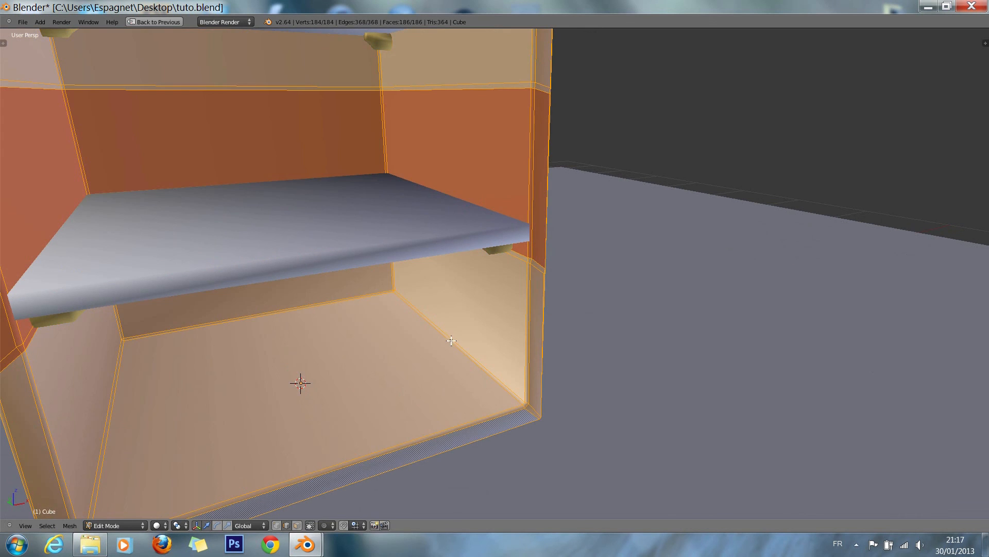
pyautogui.press('Tab')
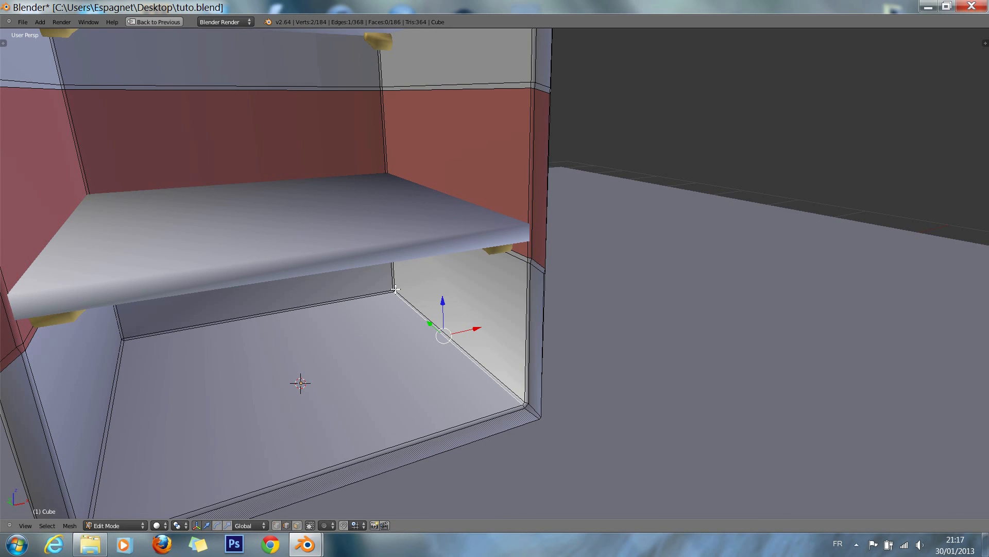
pyautogui.rightClick(532, 414)
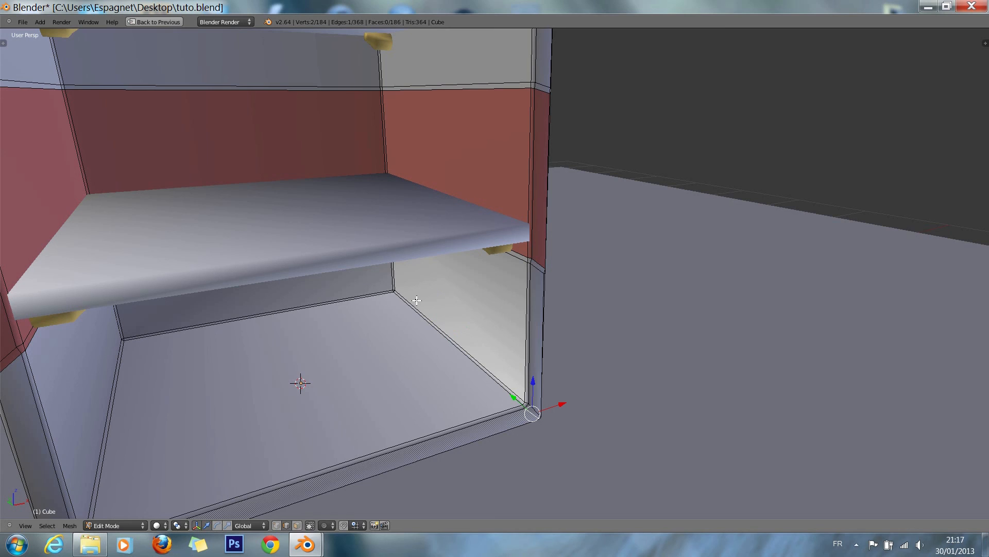
pyautogui.keyDown('shift'); pyautogui.rightClick(493, 382); pyautogui.keyUp('shift')
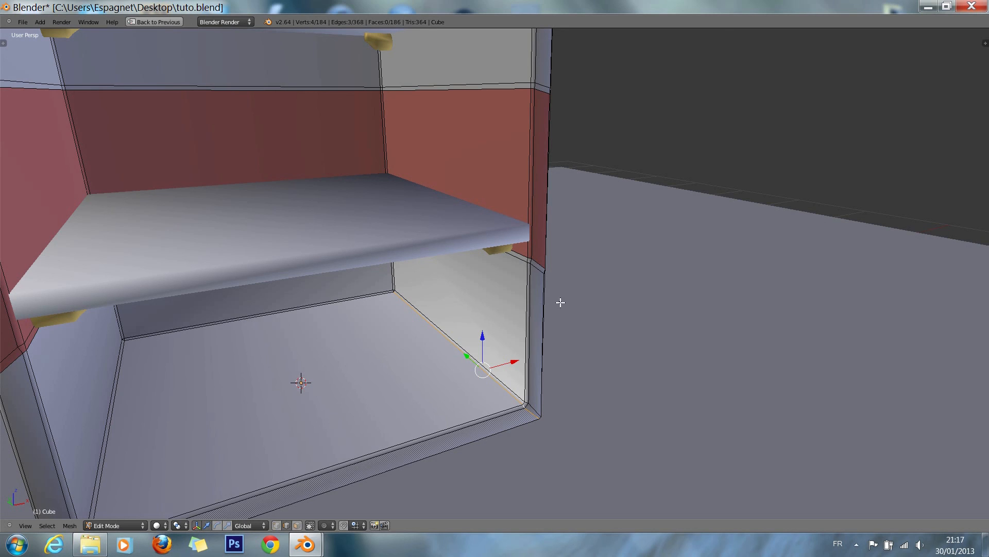
pyautogui.keyDown('alt'); pyautogui.keyDown('shift'); pyautogui.rightClick(314, 308); pyautogui.keyUp('shift'); pyautogui.keyUp('alt')
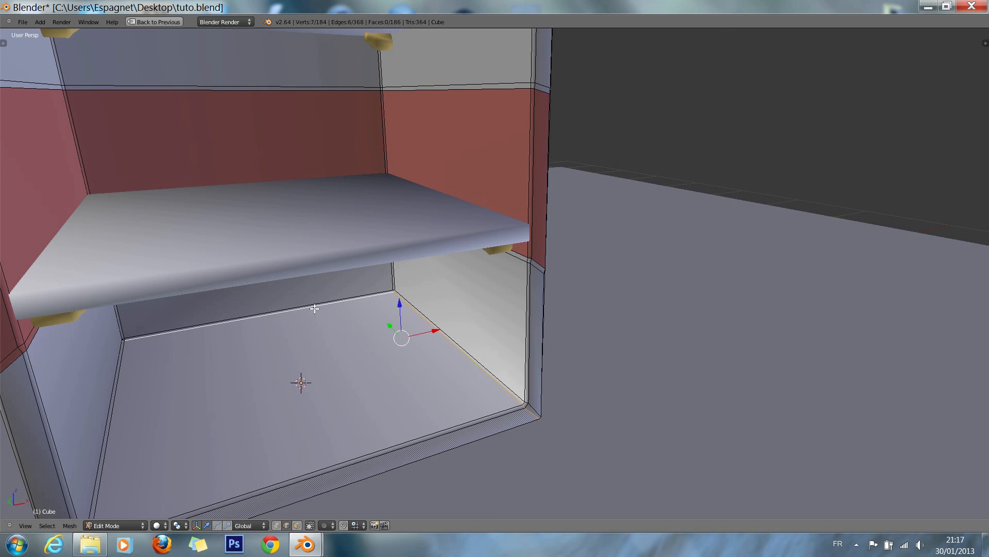
# Step: Add the floor's inner left-side edges and the front-left corner edge to the bookcase body's edge selection
pyautogui.keyDown('ctrl'); pyautogui.scroll(-3, 316, 314); pyautogui.keyUp('ctrl')
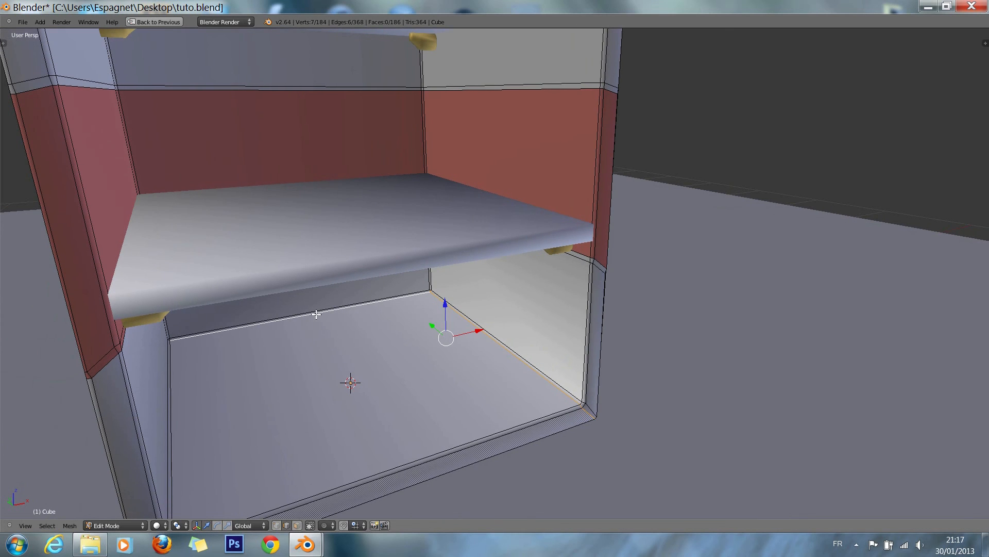
pyautogui.keyDown('ctrl'); pyautogui.scroll(-20, 317, 315); pyautogui.keyUp('ctrl')
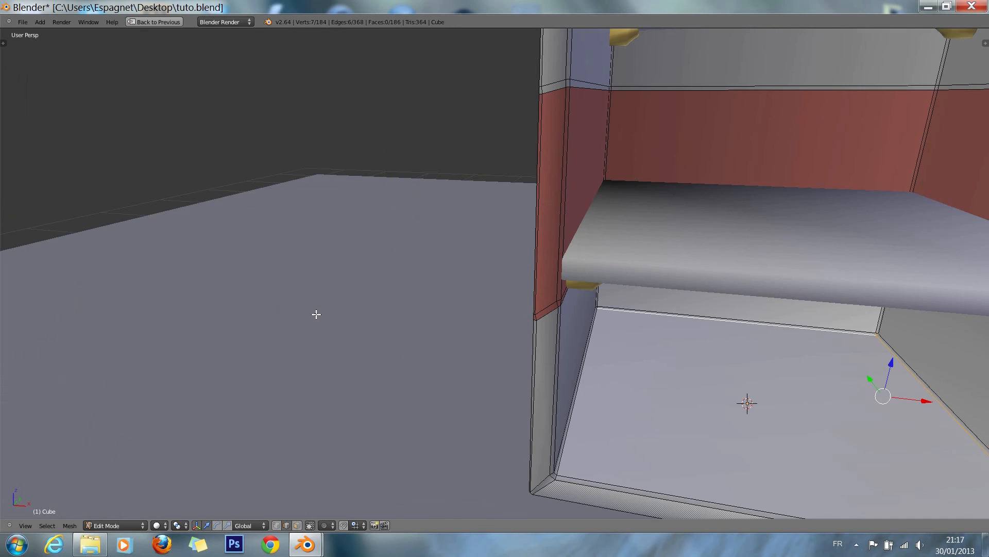
pyautogui.scroll(-5, 317, 314)
pyautogui.click(340, 354)
pyautogui.scroll(-9, 342, 353)
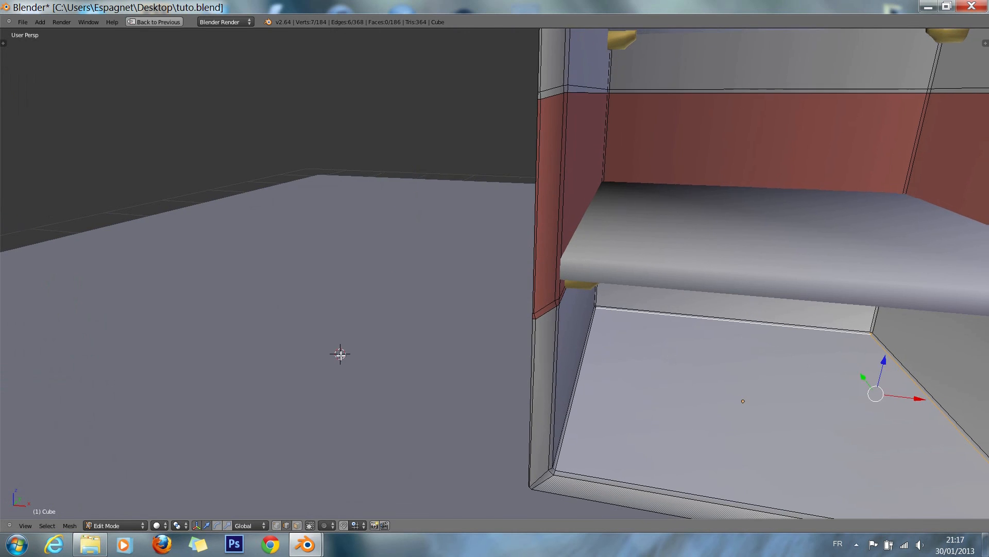
pyautogui.keyDown('ctrl'); pyautogui.scroll(12, 395, 372); pyautogui.keyUp('ctrl')
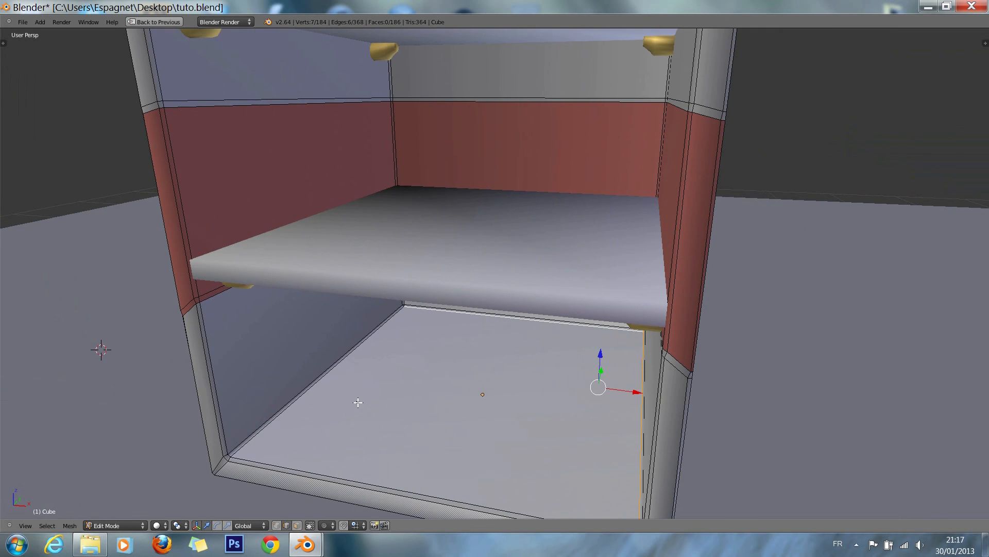
pyautogui.keyDown('shift'); pyautogui.scroll(-3, 335, 410); pyautogui.keyUp('shift')
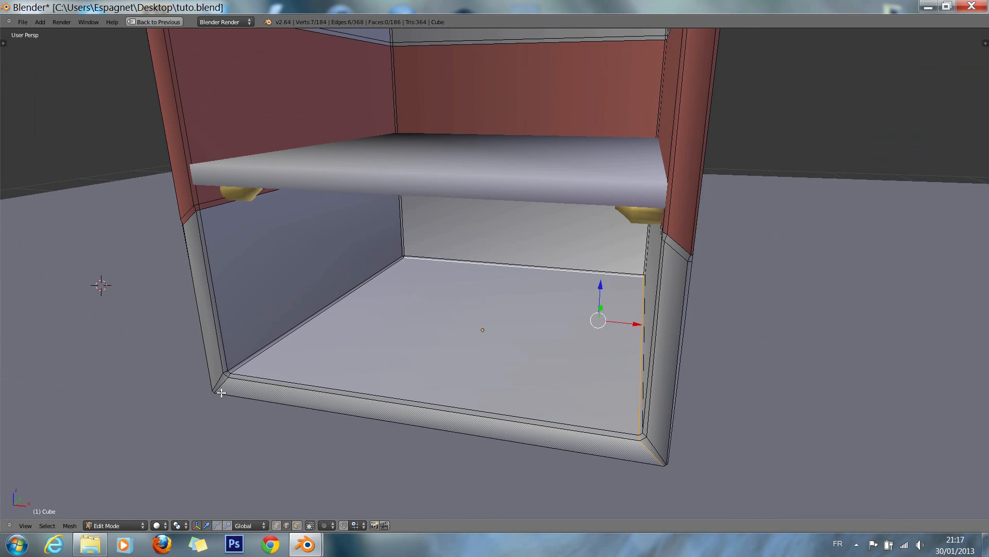
pyautogui.keyDown('ctrl'); pyautogui.rightClick(220, 391); pyautogui.keyUp('ctrl')
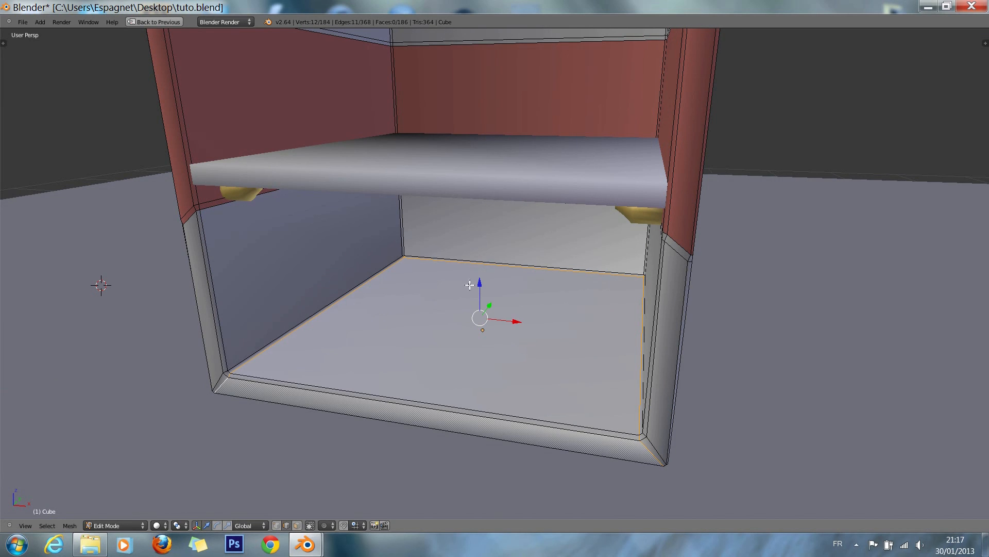
# Step: Examine the lowest compartment, the outer sides and the underside of the bookcase body from several angles
pyautogui.scroll(-5, 427, 321)
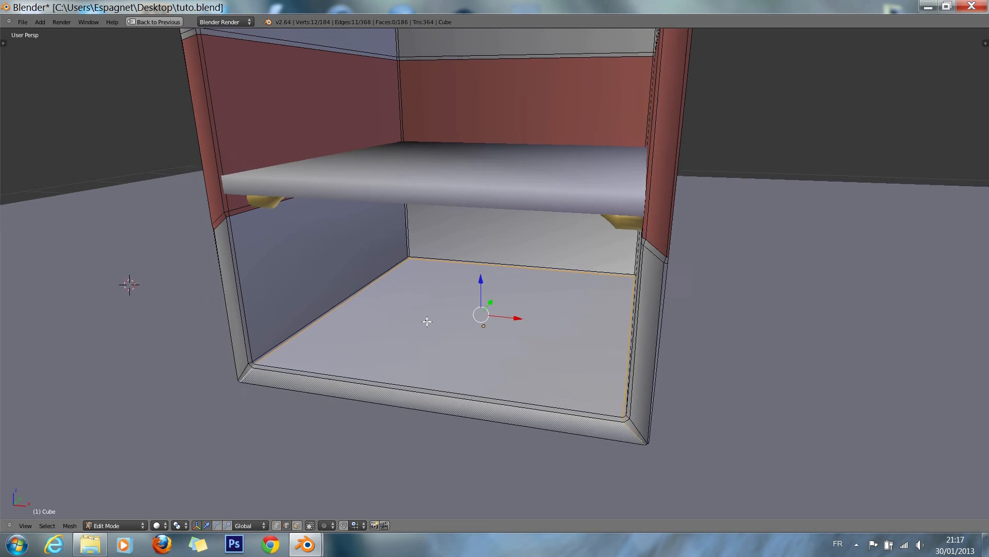
pyautogui.scroll(3, 427, 335)
pyautogui.scroll(2, 427, 335)
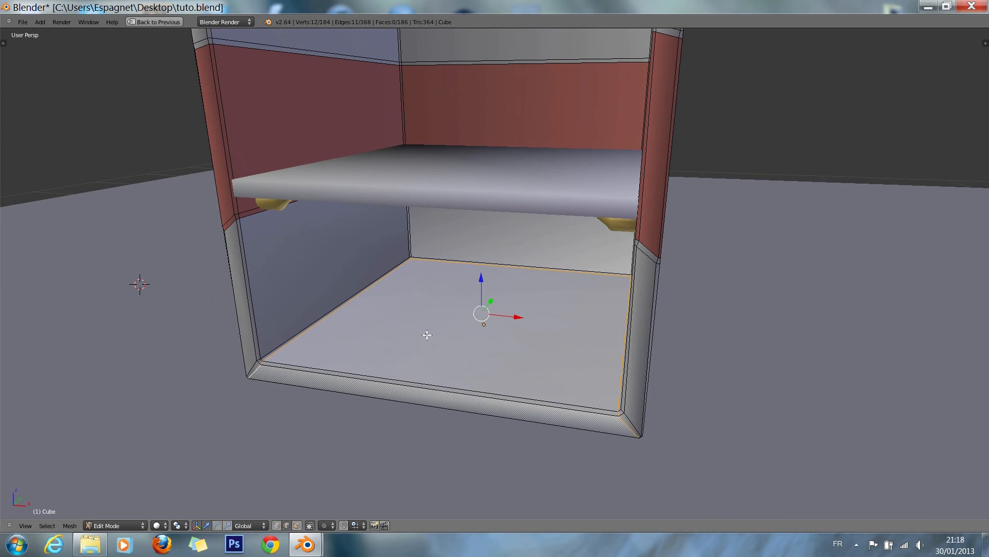
pyautogui.press('KP_4')
pyautogui.press('KP_4')
pyautogui.press('KP_4')
pyautogui.press('KP_6')
pyautogui.press('KP_6')
pyautogui.press('KP_2')
pyautogui.press('KP_2')
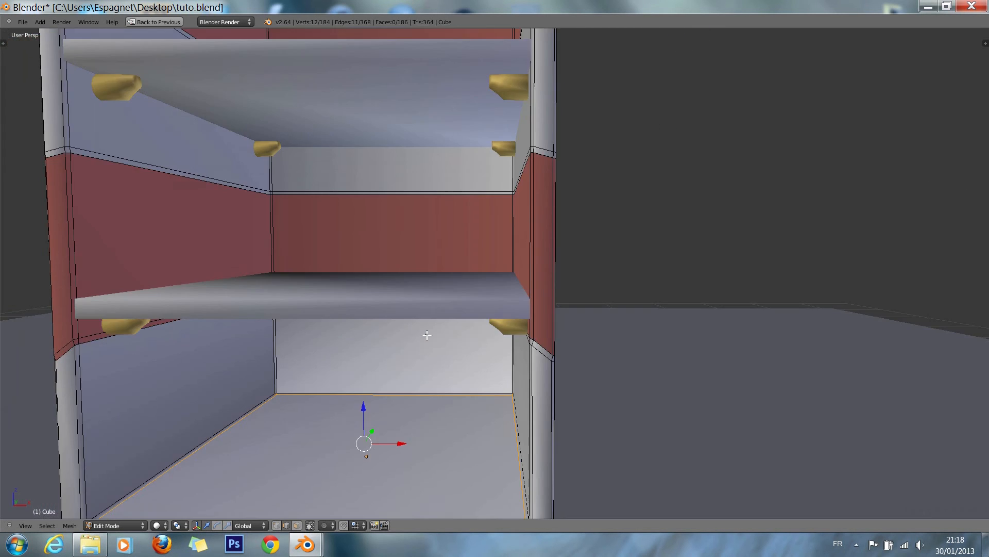
pyautogui.keyDown('shift'); pyautogui.scroll(-20, 428, 357); pyautogui.keyUp('shift')
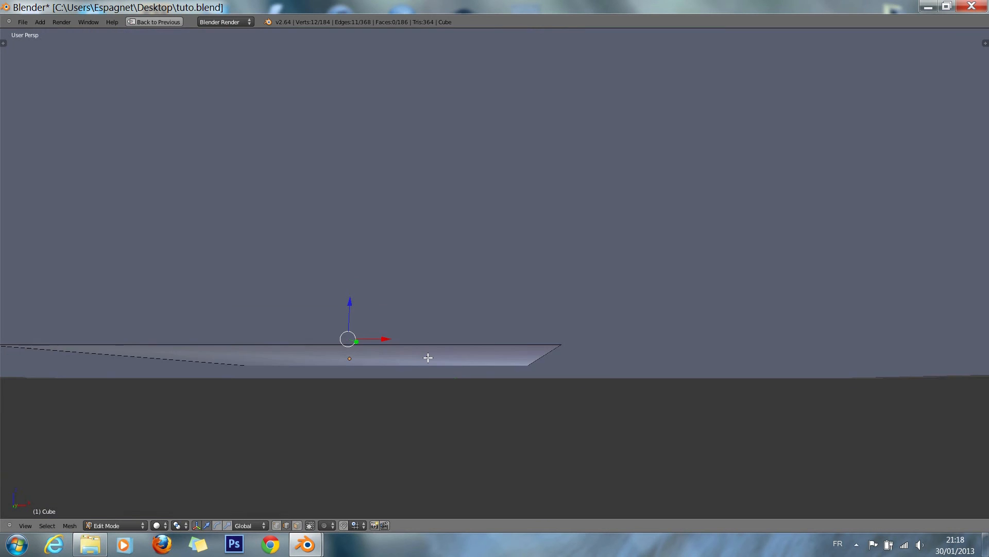
pyautogui.keyDown('shift'); pyautogui.scroll(3, 428, 358); pyautogui.keyUp('shift')
pyautogui.keyDown('shift'); pyautogui.scroll(3, 428, 357); pyautogui.keyUp('shift')
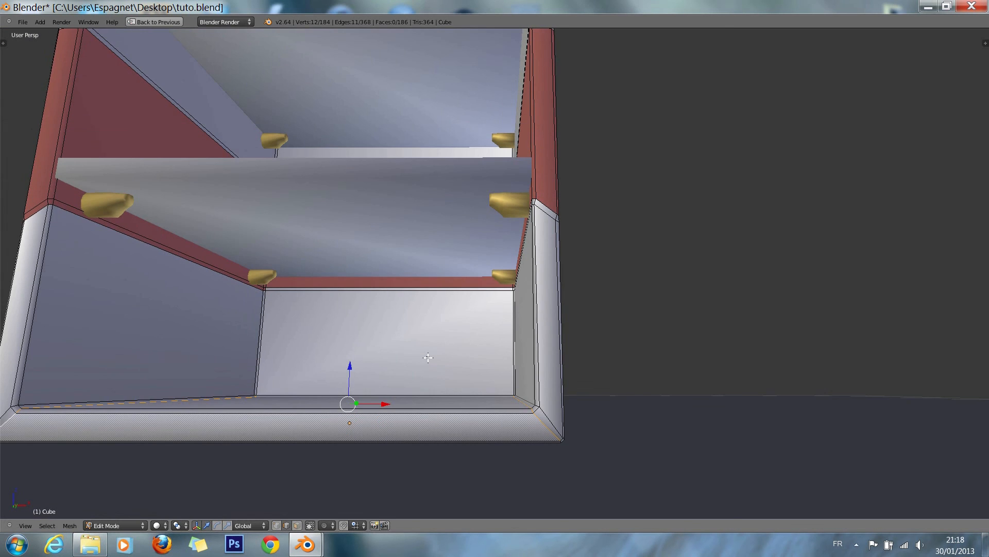
pyautogui.press('KP_6')
pyautogui.press('KP_6')
pyautogui.press('KP_6')
pyautogui.press('KP_6')
pyautogui.press('KP_6')
pyautogui.press('KP_Decimal')
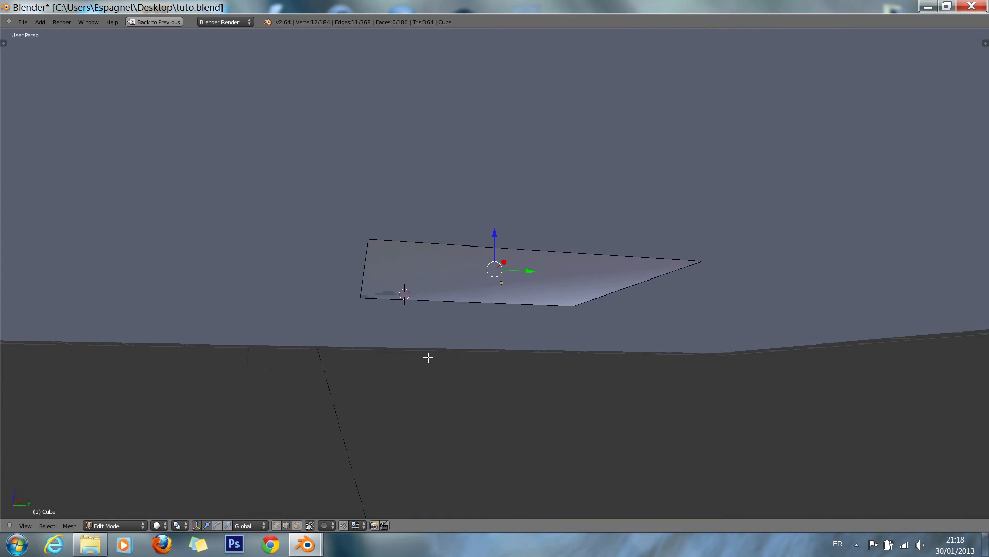
pyautogui.press('KP_6')
pyautogui.press('KP_8')
pyautogui.press('KP_8')
pyautogui.press('KP_2')
pyautogui.press('KP_6')
pyautogui.press('KP_2')
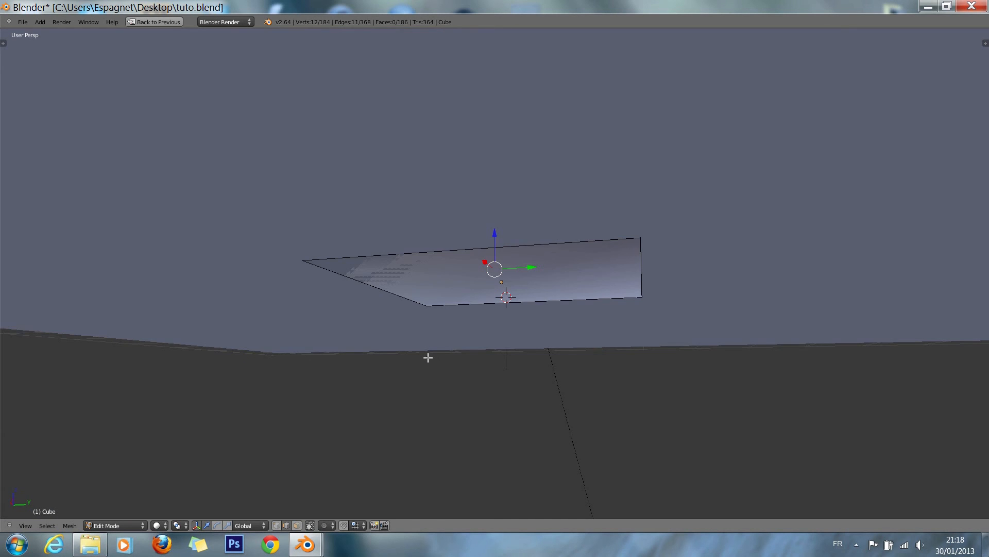
pyautogui.scroll(3, 428, 357)
pyautogui.press('KP_4')
pyautogui.press('KP_4')
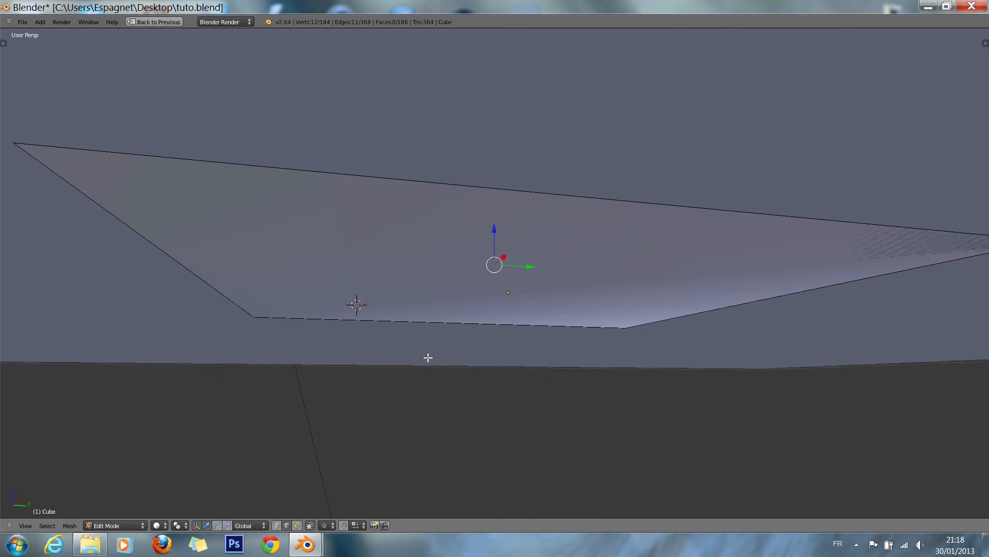
pyautogui.press('KP_8')
pyautogui.press('KP_8')
pyautogui.press('KP_4')
pyautogui.press('KP_2')
pyautogui.press('KP_4')
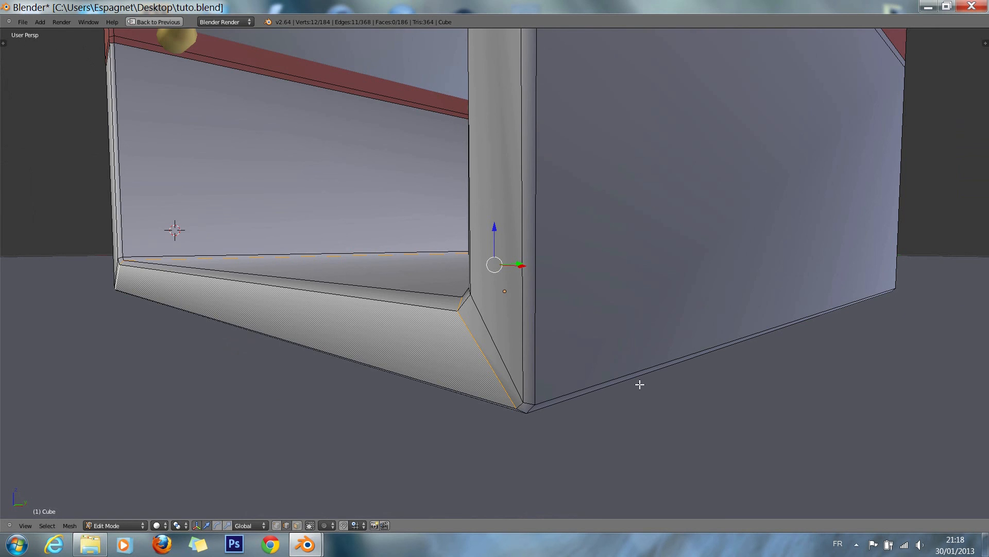
pyautogui.press('KP_6')
pyautogui.press('KP_6')
pyautogui.press('KP_6')
pyautogui.press('KP_6')
pyautogui.press('KP_6')
pyautogui.press('KP_6')
pyautogui.press('KP_6')
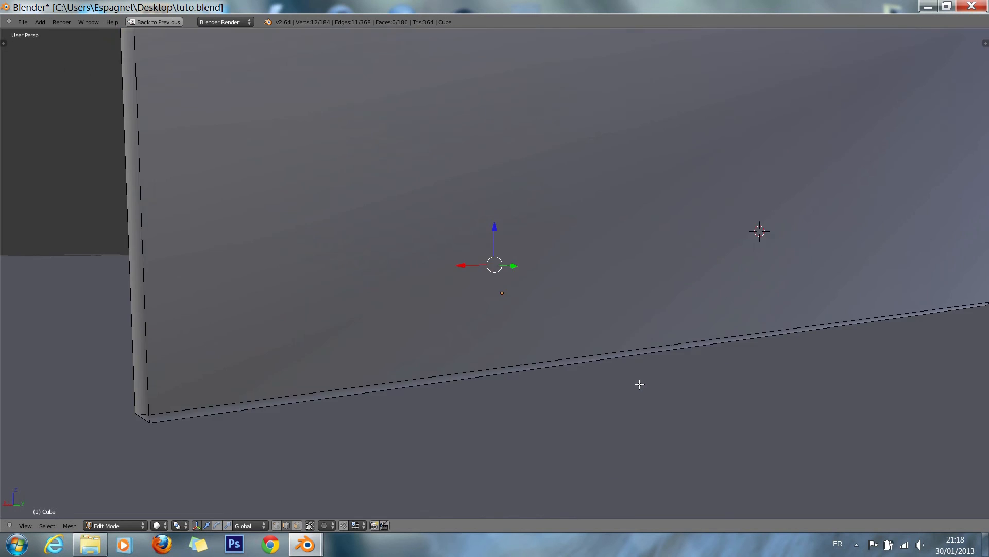
pyautogui.press('KP_2')
pyautogui.press('KP_4')
# Step: Return to object mode in orthographic top view, select the ground plane and move it to the second layer
pyautogui.press('KP_5')
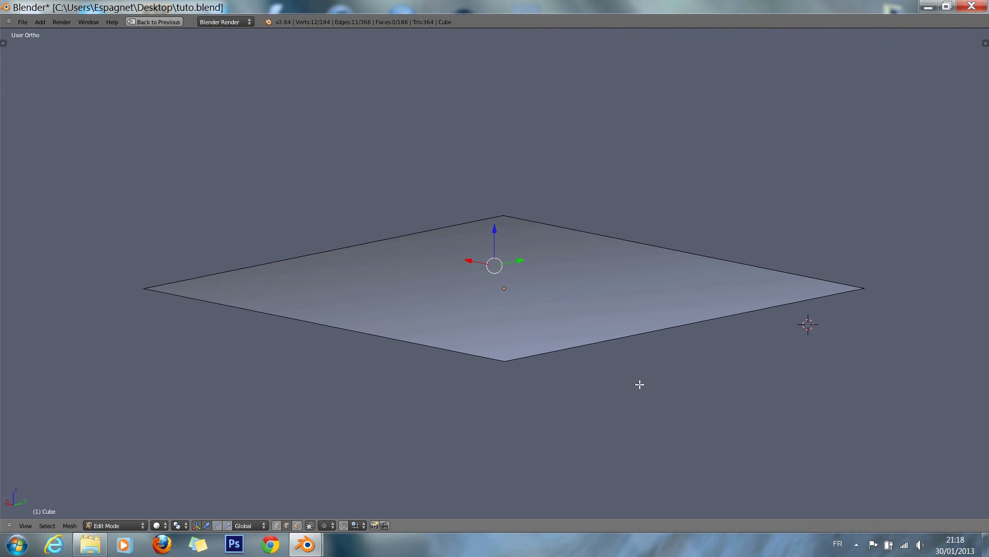
pyautogui.press('KP_7')
pyautogui.press('Tab')
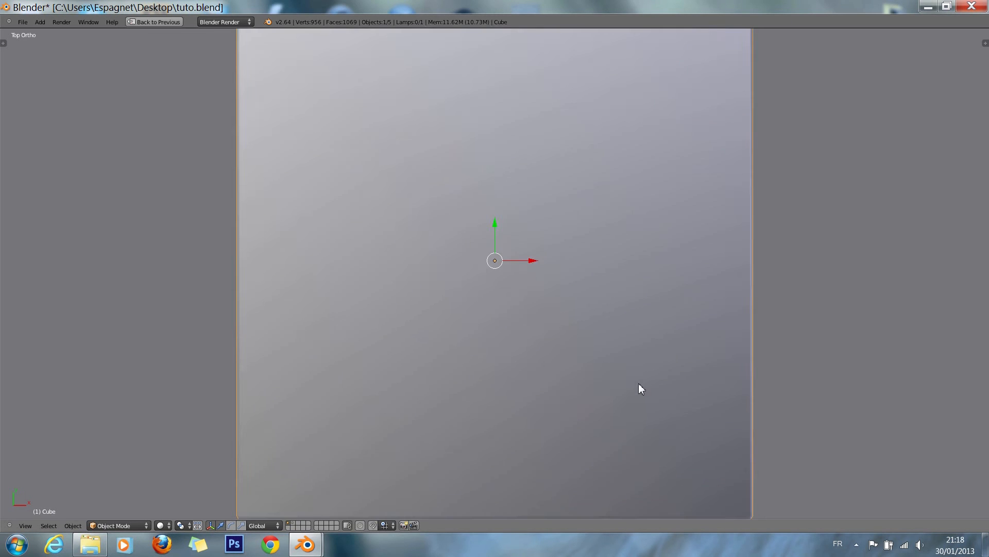
pyautogui.scroll(-5, 639, 382)
pyautogui.press('m')
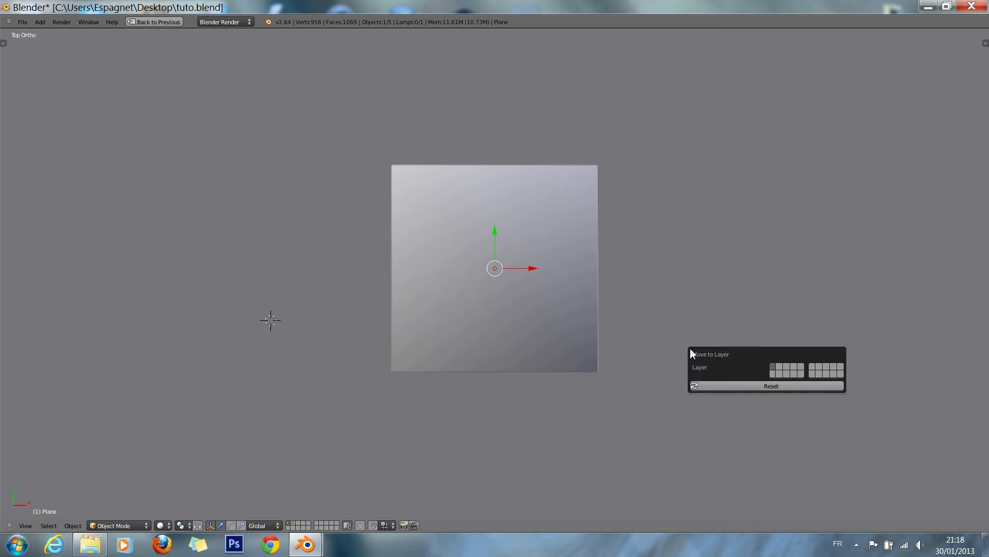
pyautogui.click(779, 370)
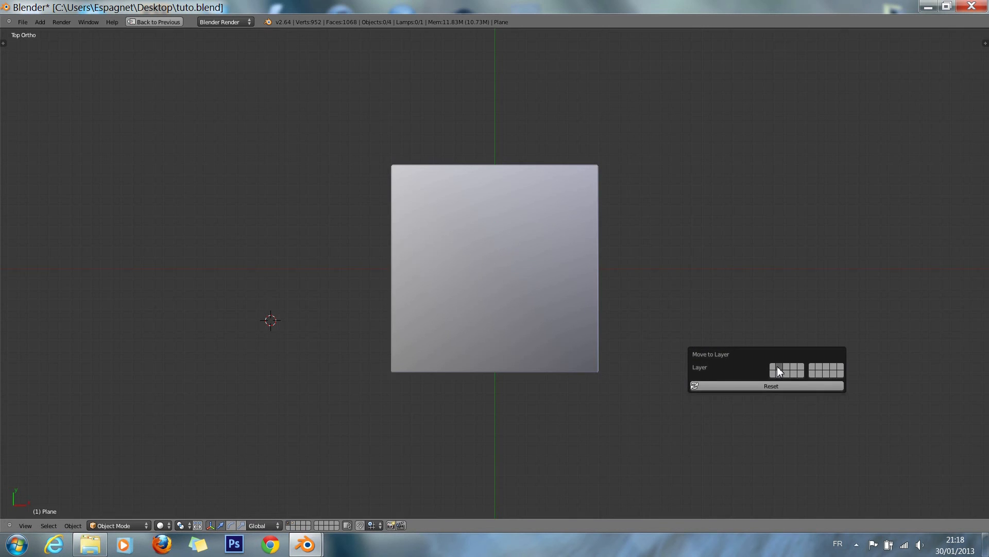
# Step: Examine the bookcase's underside, back, side and open lowest compartment with the ground plane out of the way
pyautogui.press('KP_2')
pyautogui.press('KP_2')
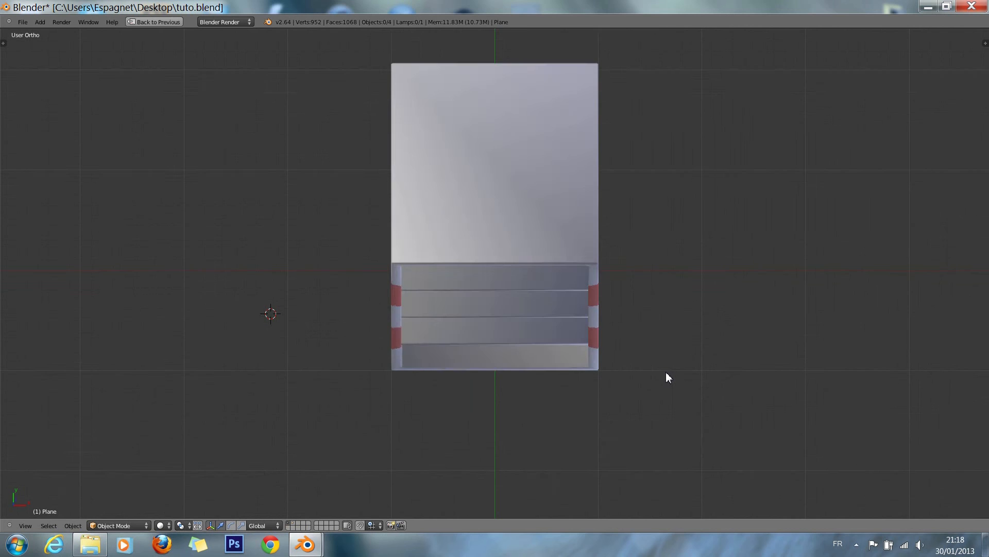
pyautogui.press('KP_6')
pyautogui.press('KP_6')
pyautogui.press('KP_6')
pyautogui.press('KP_6')
pyautogui.press('KP_2')
pyautogui.press('KP_2')
pyautogui.press('KP_2')
pyautogui.press('KP_2')
pyautogui.press('KP_6')
pyautogui.press('KP_6')
pyautogui.press('KP_6')
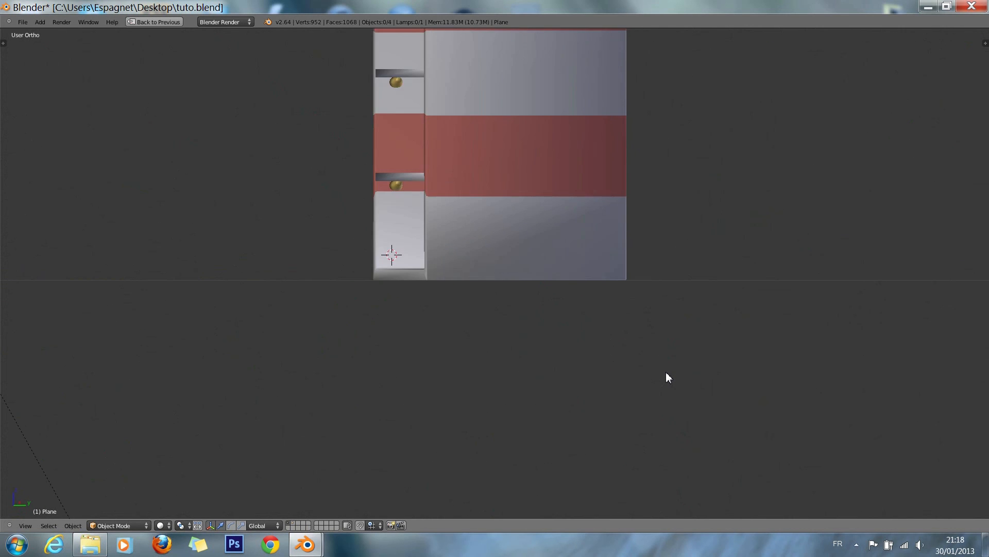
pyautogui.press('KP_2')
pyautogui.press('KP_2')
pyautogui.scroll(4, 534, 358)
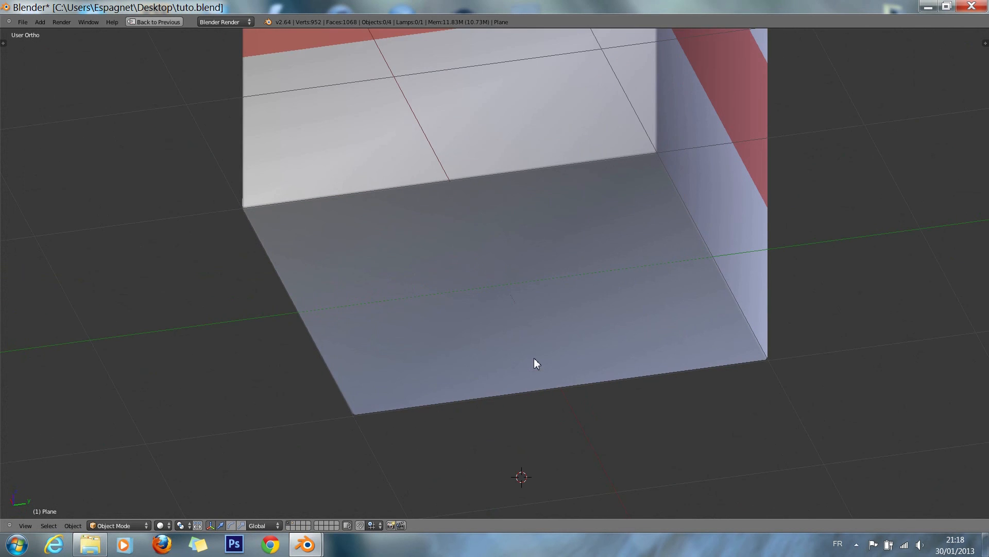
pyautogui.press('KP_4')
pyautogui.press('KP_4')
pyautogui.press('KP_4')
pyautogui.press('KP_8')
pyautogui.press('KP_8')
pyautogui.press('KP_8')
pyautogui.press('KP_4')
pyautogui.press('KP_4')
pyautogui.scroll(3, 533, 358)
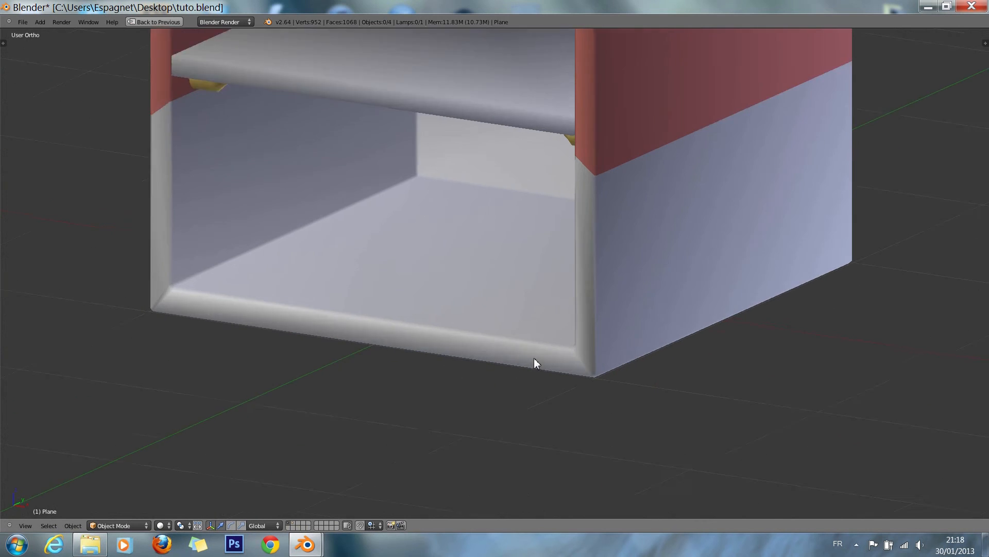
# Step: Select the bookcase body and reopen its mesh in edit mode
pyautogui.scroll(2, 534, 357)
pyautogui.rightClick(534, 358)
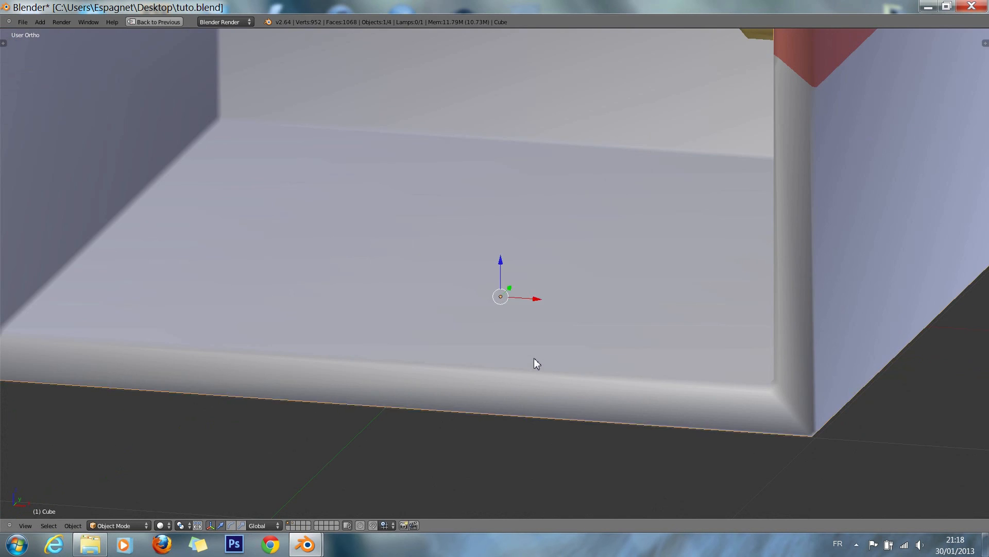
pyautogui.press('Tab')
# Step: Examine the selected floor edges at both front corners of the bookcase body
pyautogui.press('KP_4')
pyautogui.press('KP_4')
pyautogui.press('KP_4')
pyautogui.press('KP_4')
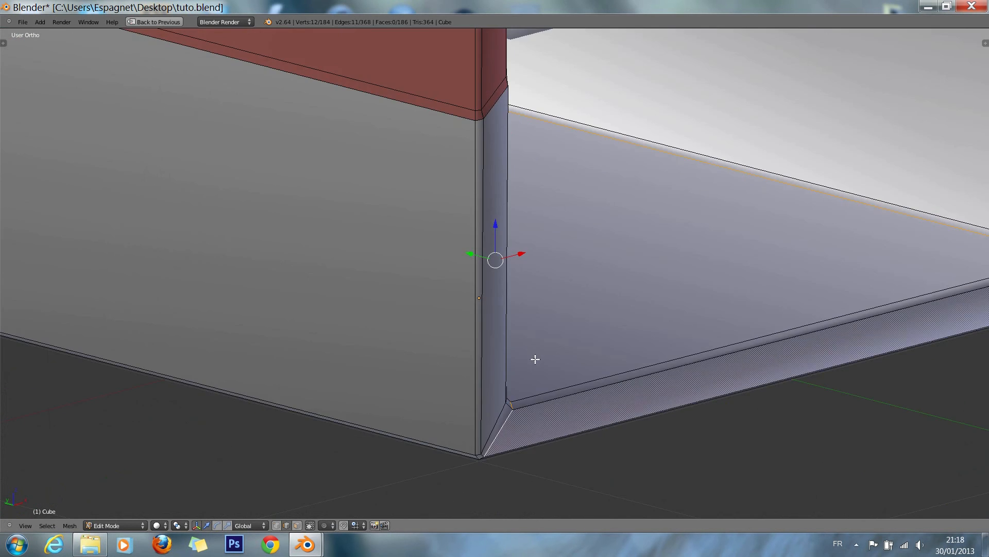
pyautogui.press('KP_6')
pyautogui.press('KP_6')
pyautogui.press('KP_8')
pyautogui.press('KP_6')
pyautogui.press('KP_6')
pyautogui.press('KP_4')
pyautogui.press('KP_4')
pyautogui.press('KP_4')
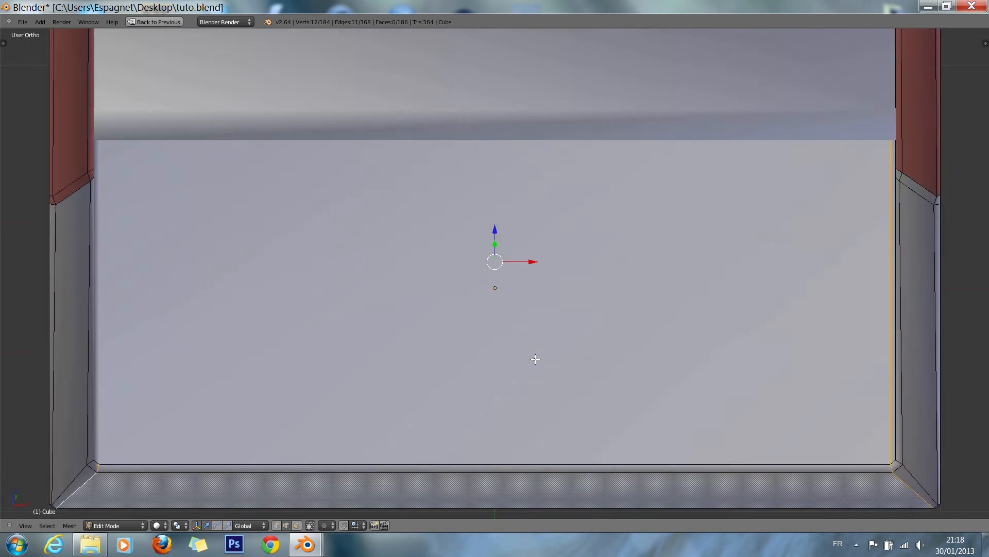
pyautogui.press('ctrl+KP_6')
pyautogui.press('ctrl+KP_6')
pyautogui.press('ctrl+KP_6')
pyautogui.press('ctrl+KP_6')
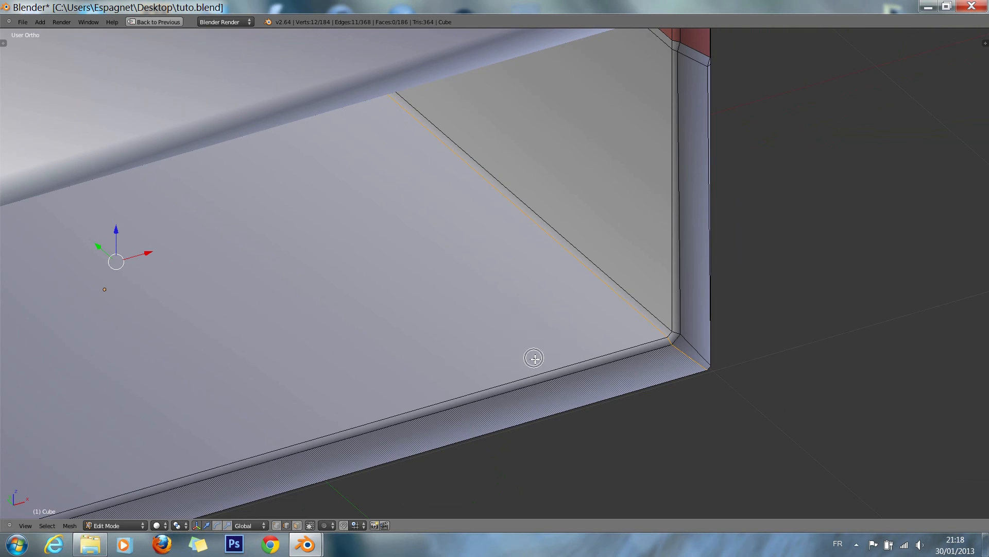
pyautogui.press('KP_6')
pyautogui.press('KP_6')
pyautogui.press('KP_6')
pyautogui.press('KP_6')
pyautogui.press('KP_6')
pyautogui.press('KP_4')
pyautogui.press('KP_4')
pyautogui.press('KP_4')
pyautogui.press('KP_4')
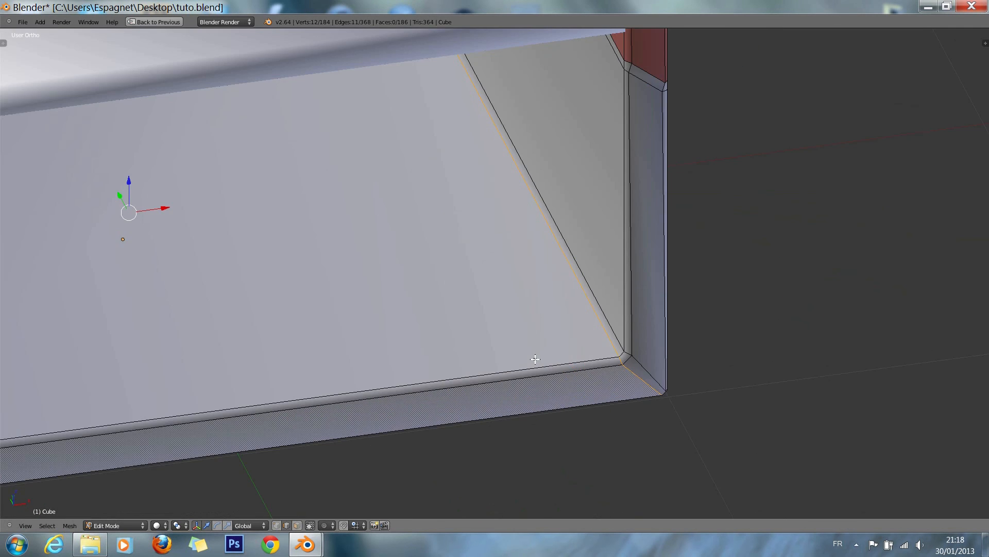
# Step: Add the floor's front edge and the right side's outer bottom edge to the edge selection
pyautogui.press('KP_6')
pyautogui.press('KP_6')
pyautogui.press('KP_6')
pyautogui.press('KP_6')
pyautogui.press('KP_2')
pyautogui.press('KP_2')
pyautogui.press('KP_2')
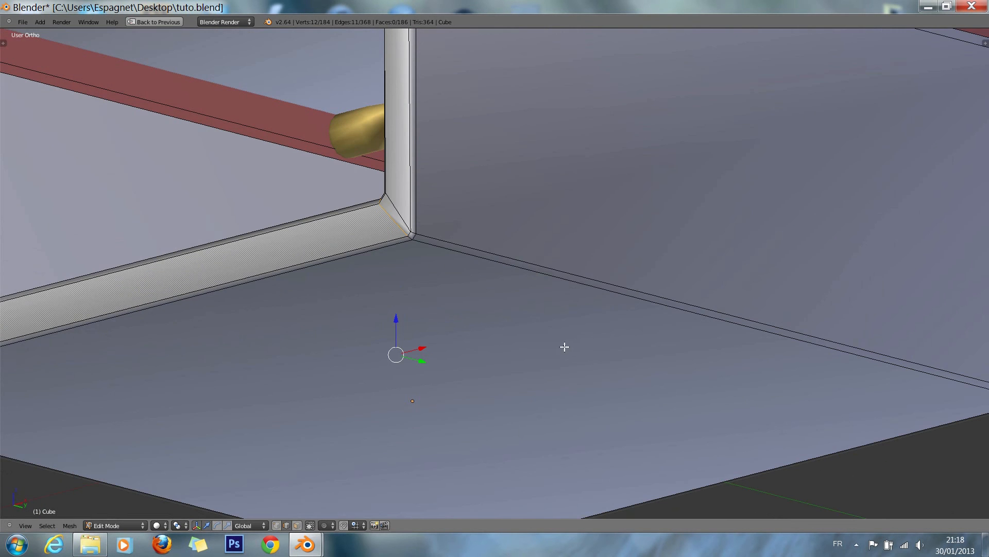
pyautogui.keyDown('alt'); pyautogui.keyDown('shift'); pyautogui.rightClick(589, 289); pyautogui.keyUp('shift'); pyautogui.keyUp('alt')
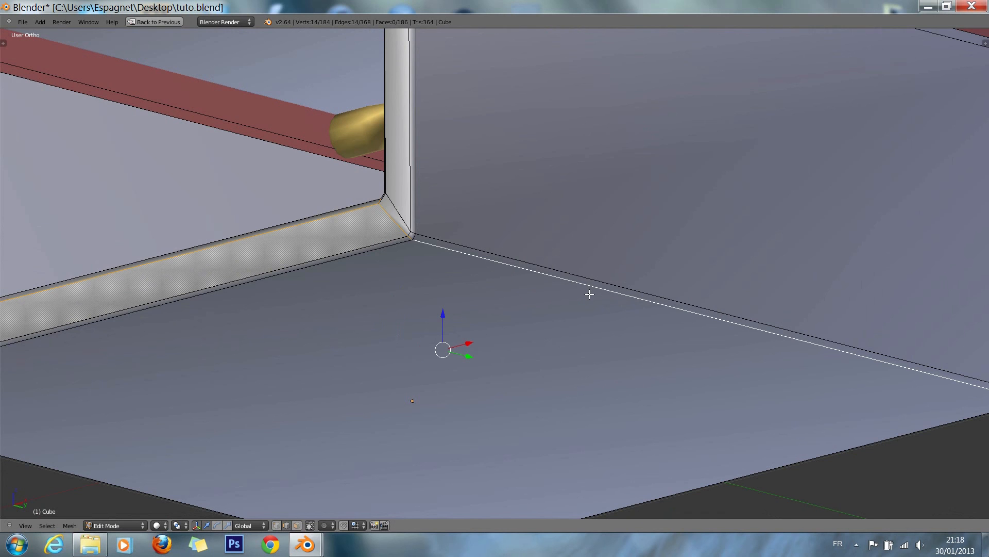
# Step: Add the lowest section's vertical edge at the back-right corner of the bookcase body to the edge selection
pyautogui.press('KP_6')
pyautogui.press('KP_6')
pyautogui.press('KP_6')
pyautogui.press('KP_6')
pyautogui.press('KP_6')
pyautogui.press('KP_6')
pyautogui.press('KP_6')
pyautogui.press('KP_6')
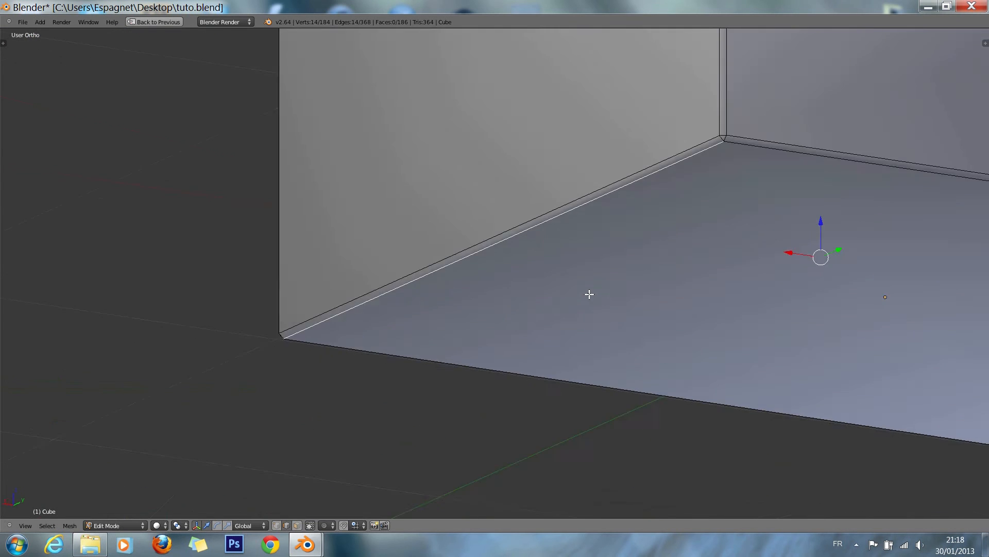
pyautogui.press('KP_8')
pyautogui.keyDown('alt'); pyautogui.keyDown('shift'); pyautogui.rightClick(564, 254); pyautogui.keyUp('shift'); pyautogui.keyUp('alt')
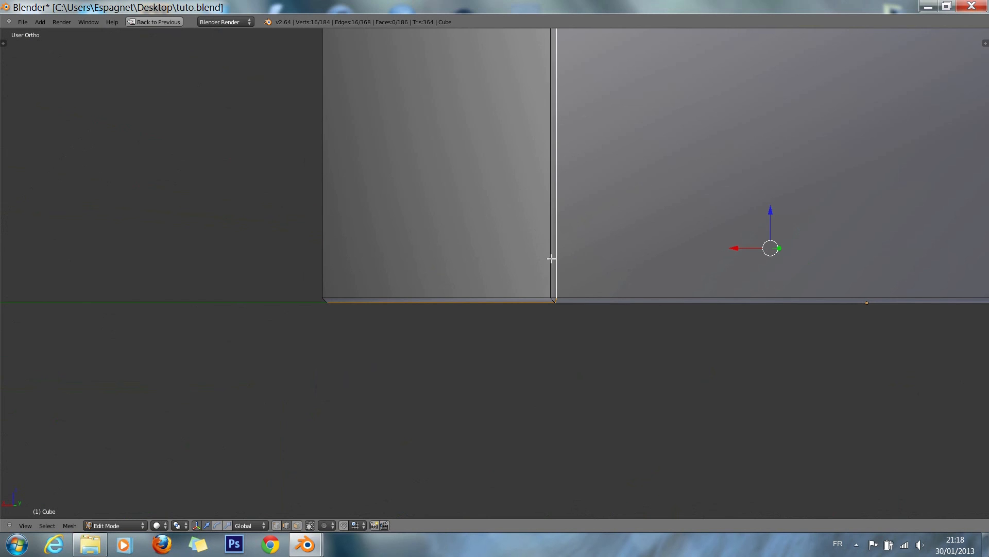
pyautogui.press('KP_8')
pyautogui.press('KP_8')
pyautogui.press('KP_8')
pyautogui.press('KP_8')
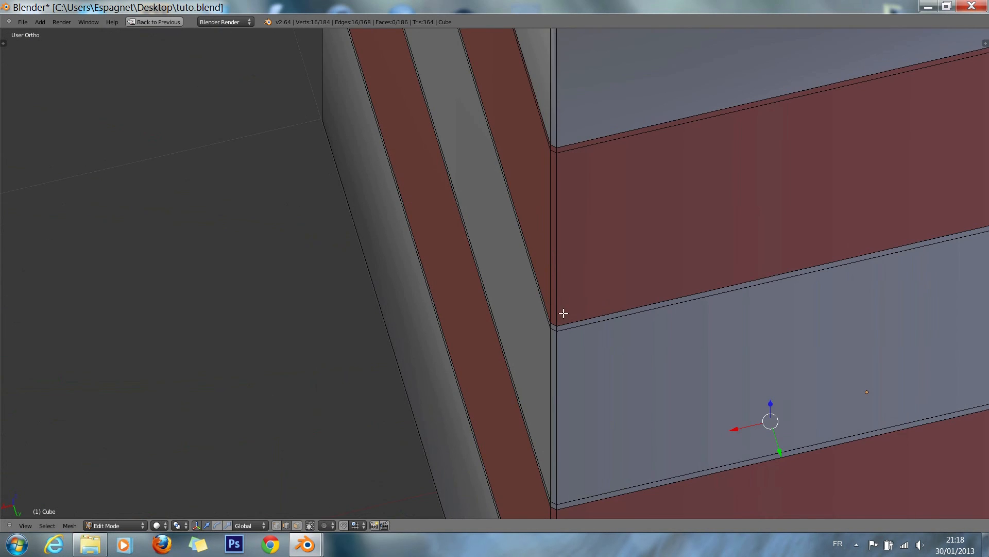
pyautogui.scroll(-5, 563, 313)
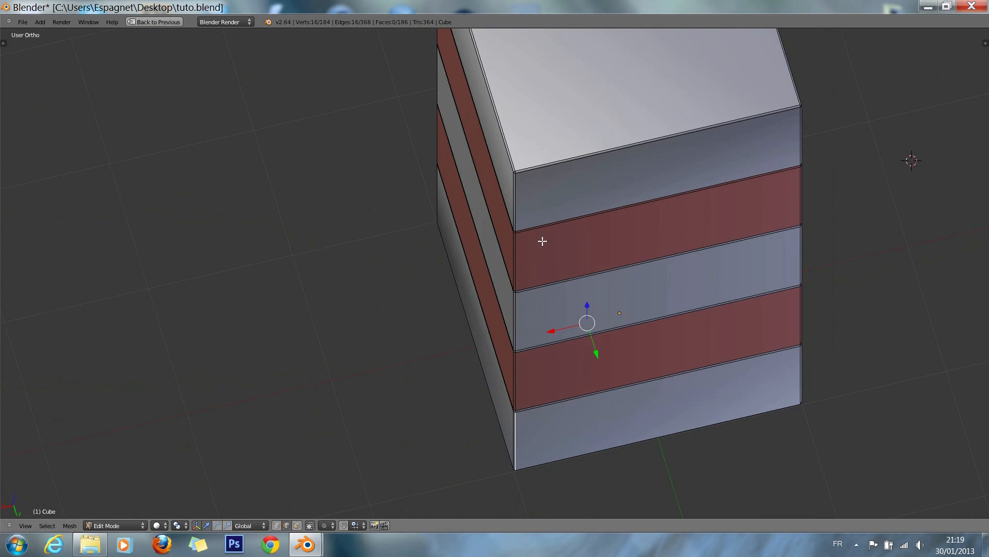
# Step: Add the outer back-right vertical edge, the top's right edge and the mitre edge at the top front-right corner to the edge selection
pyautogui.keyDown('alt'); pyautogui.keyDown('shift'); pyautogui.rightClick(516, 153); pyautogui.keyUp('shift'); pyautogui.keyUp('alt')
pyautogui.press('KP_4')
pyautogui.press('KP_4')
pyautogui.press('KP_4')
pyautogui.press('KP_4')
pyautogui.press('KP_4')
pyautogui.press('KP_4')
pyautogui.press('KP_4')
pyautogui.press('KP_4')
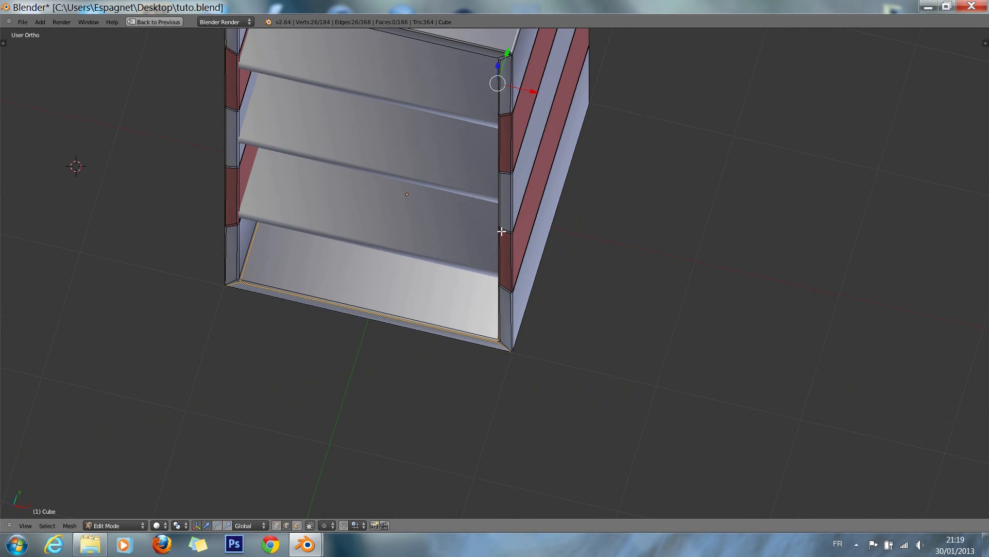
pyautogui.scroll(2, 516, 269)
pyautogui.keyDown('shift'); pyautogui.scroll(5, 510, 265); pyautogui.keyUp('shift')
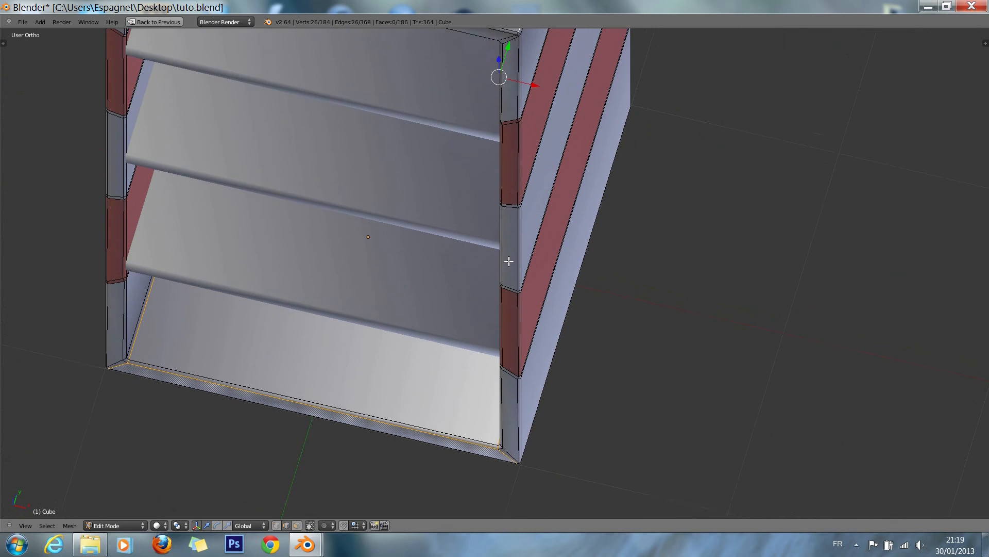
pyautogui.keyDown('shift'); pyautogui.scroll(3, 509, 261); pyautogui.keyUp('shift')
pyautogui.scroll(5, 506, 259)
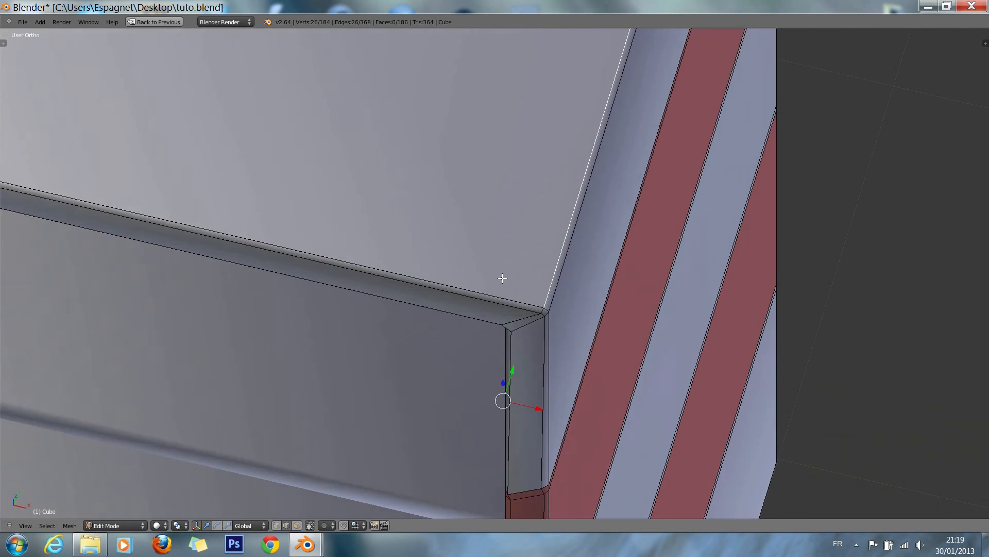
pyautogui.keyDown('ctrl'); pyautogui.rightClick(519, 345); pyautogui.keyUp('ctrl')
# Step: Add the ceiling's inner right edge and the top section's inner back-right vertical edge to the edge selection
pyautogui.press('KP_4')
pyautogui.press('KP_4')
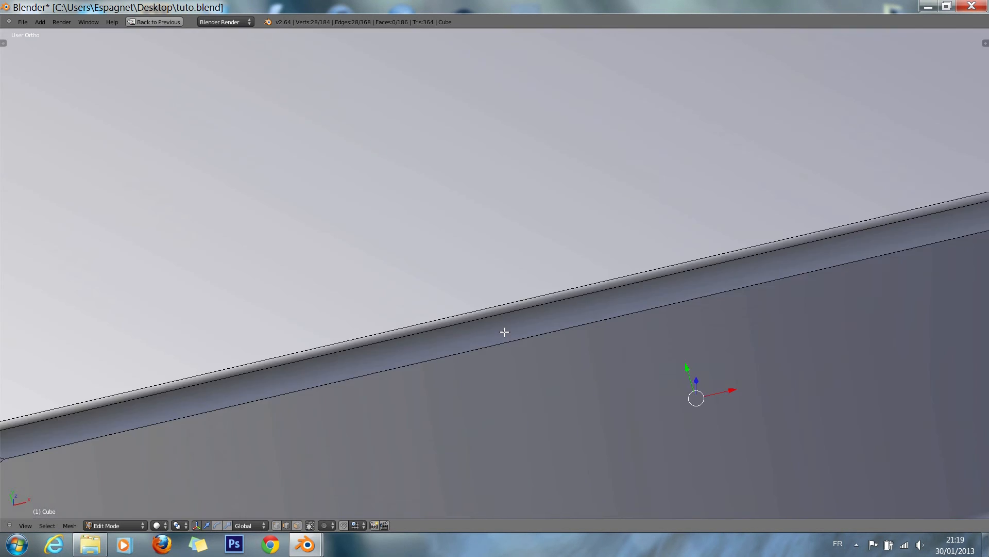
pyautogui.press('Home')
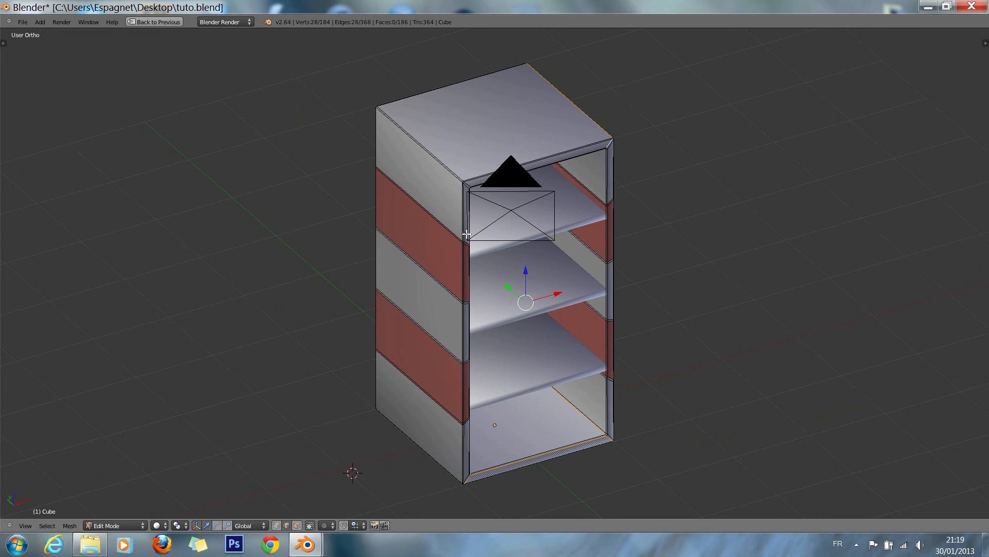
pyautogui.keyDown('ctrl'); pyautogui.scroll(-6, 444, 227); pyautogui.keyUp('ctrl')
pyautogui.scroll(6, 367, 247)
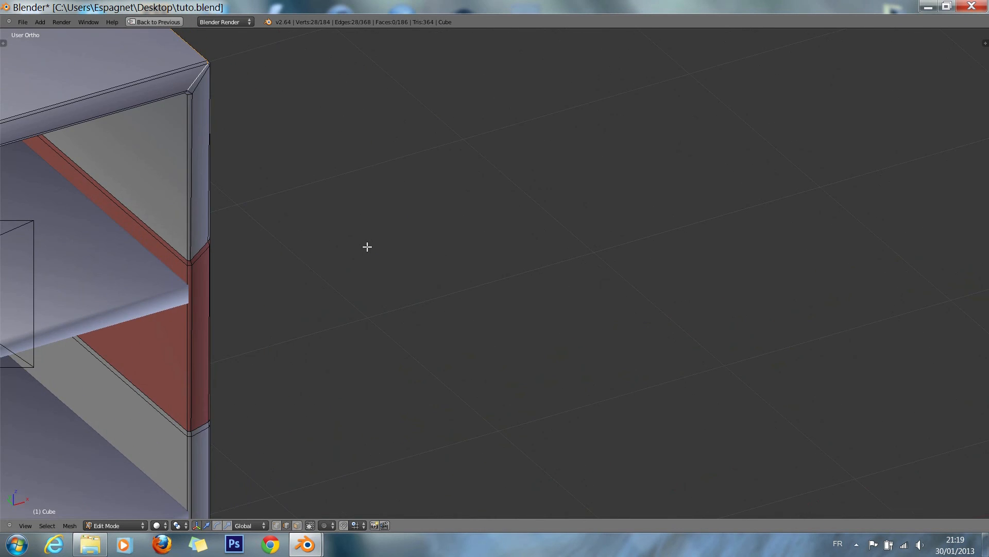
pyautogui.press('KP_6')
pyautogui.press('KP_6')
pyautogui.keyDown('ctrl'); pyautogui.scroll(8, 366, 246); pyautogui.keyUp('ctrl')
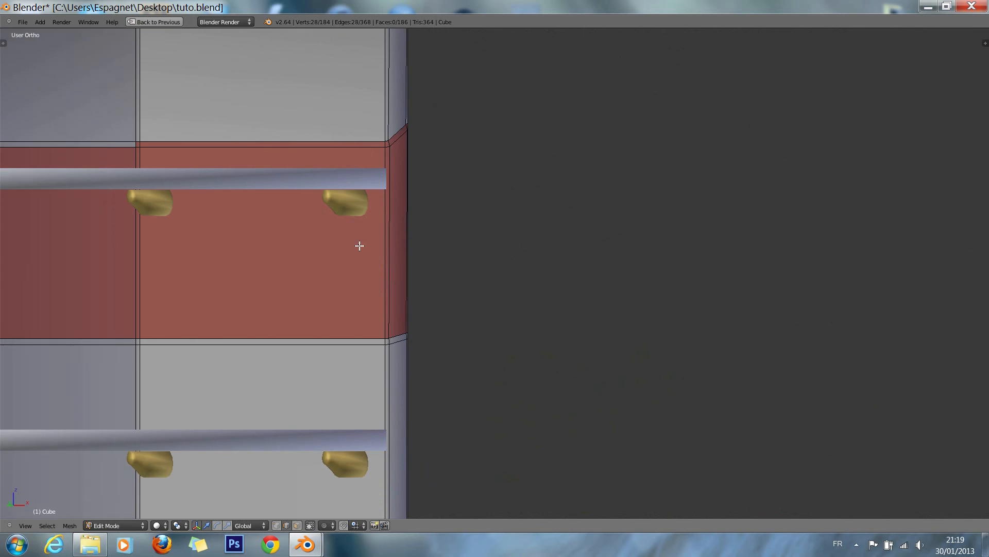
pyautogui.moveTo(349, 255); pyautogui.dragTo(398, 243, button='middle')
pyautogui.scroll(2, 397, 245)
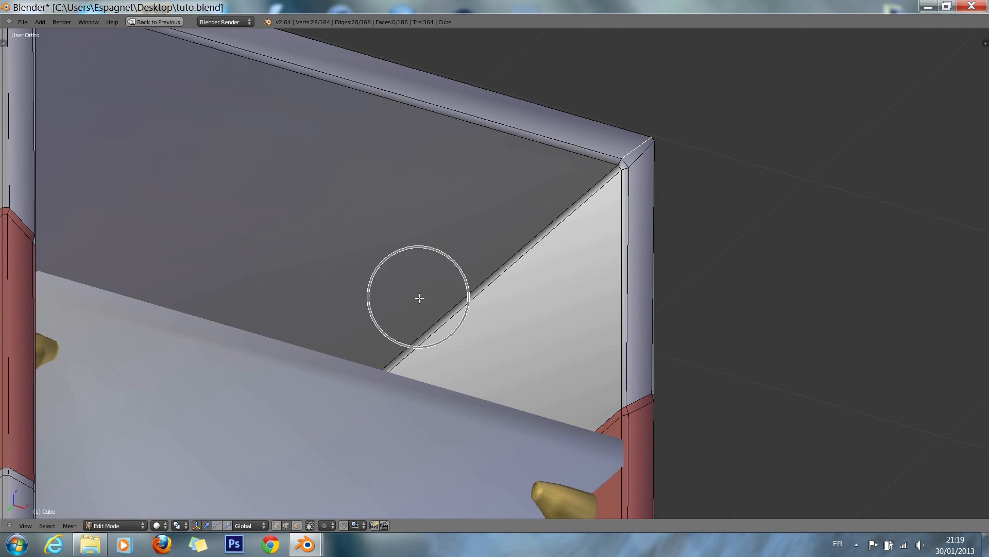
pyautogui.press('KP_8')
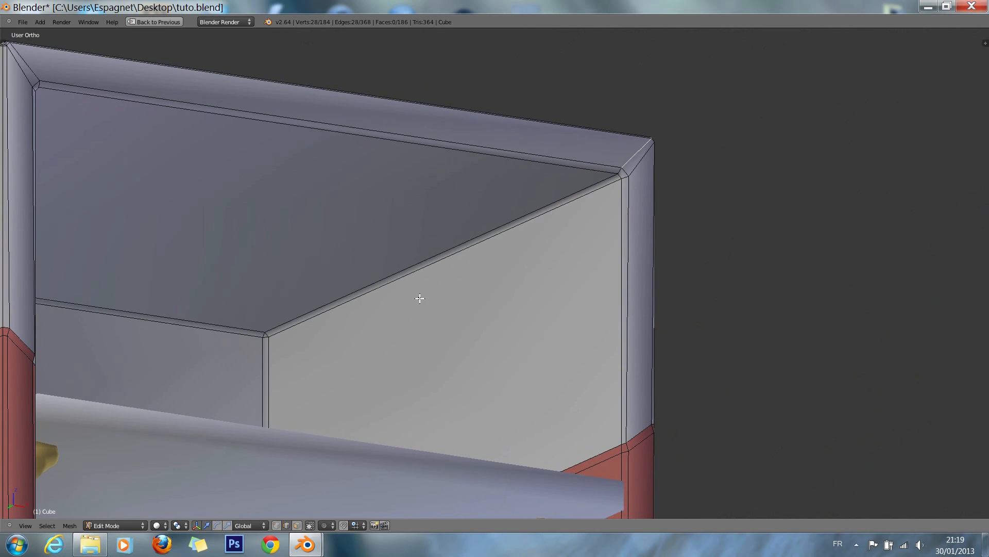
pyautogui.keyDown('alt'); pyautogui.rightClick(262, 343); pyautogui.keyUp('alt')
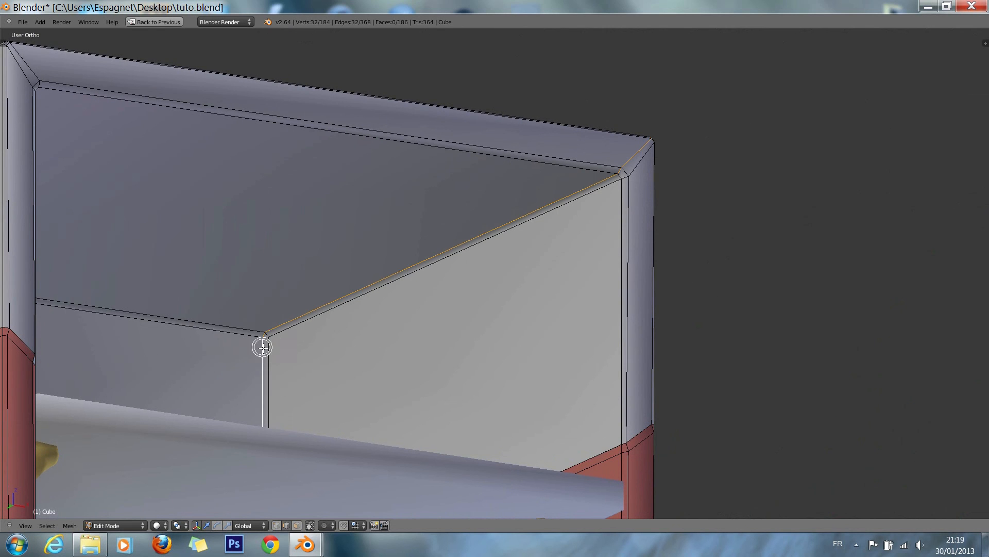
# Step: Extend the edge selection down the inner back-right vertical edge to the bookcase floor
pyautogui.scroll(-3, 263, 346)
pyautogui.press('KP_6')
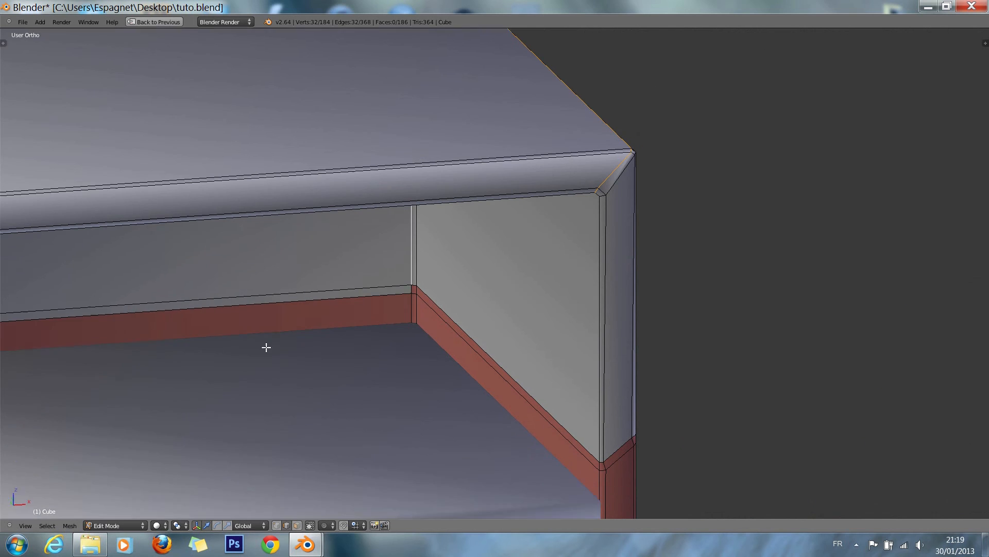
pyautogui.scroll(4, 273, 346)
pyautogui.keyDown('ctrl'); pyautogui.scroll(-4, 287, 345); pyautogui.keyUp('ctrl')
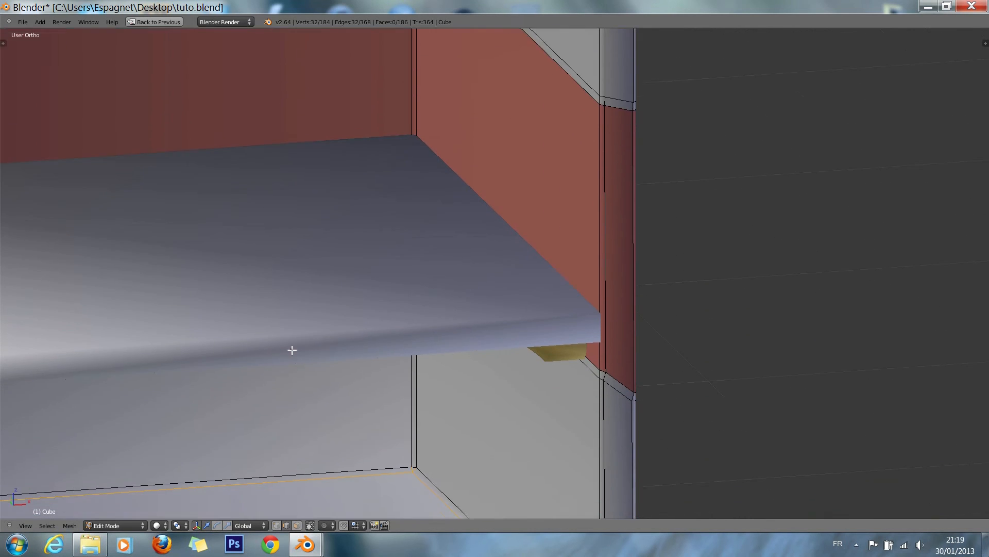
pyautogui.scroll(5, 421, 346)
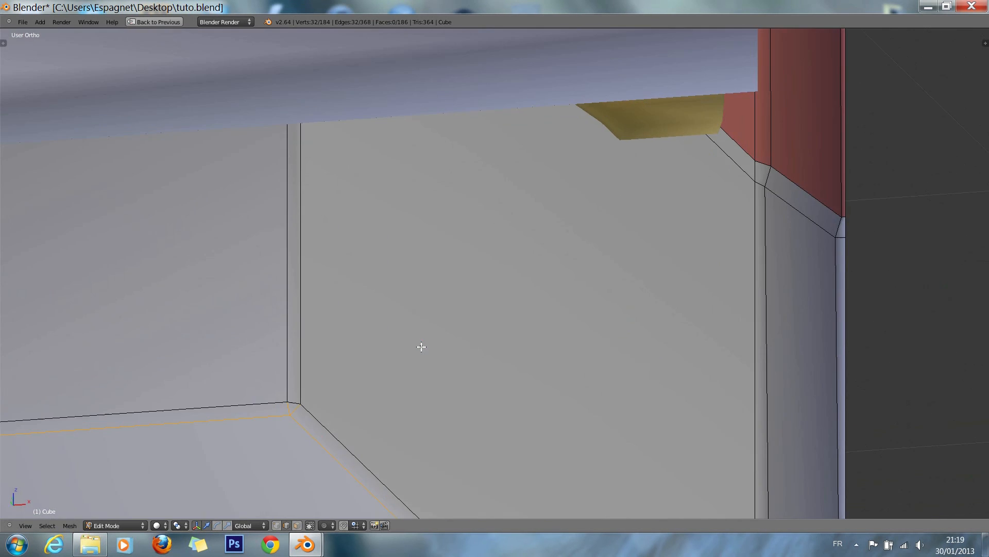
pyautogui.keyDown('alt'); pyautogui.keyDown('shift'); pyautogui.rightClick(288, 394); pyautogui.keyUp('shift'); pyautogui.keyUp('alt')
# Step: Correct the selection at the floor's inner back-right corner so a single short edge joins the vertical edge to the floor edges
pyautogui.scroll(-11, 296, 370)
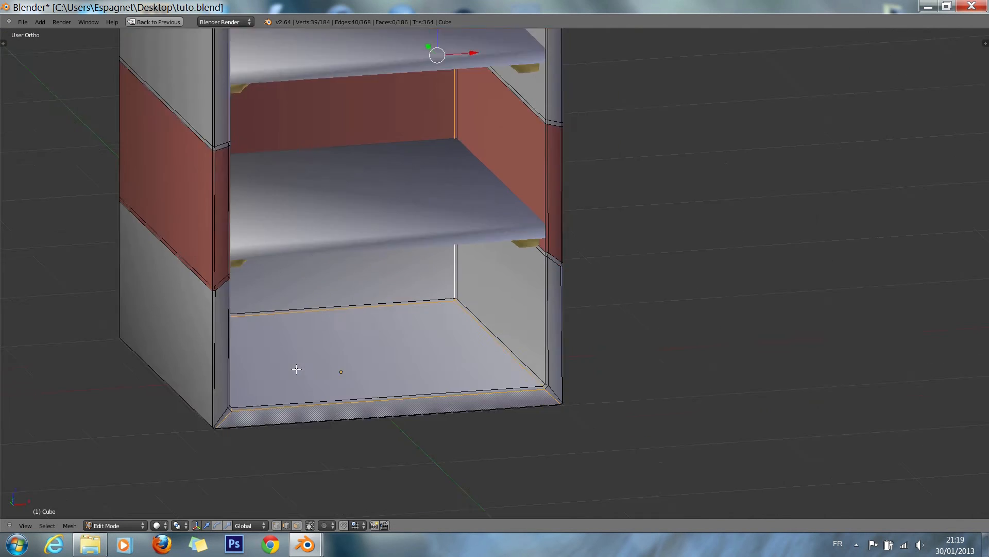
pyautogui.scroll(1, 296, 369)
pyautogui.scroll(10, 297, 369)
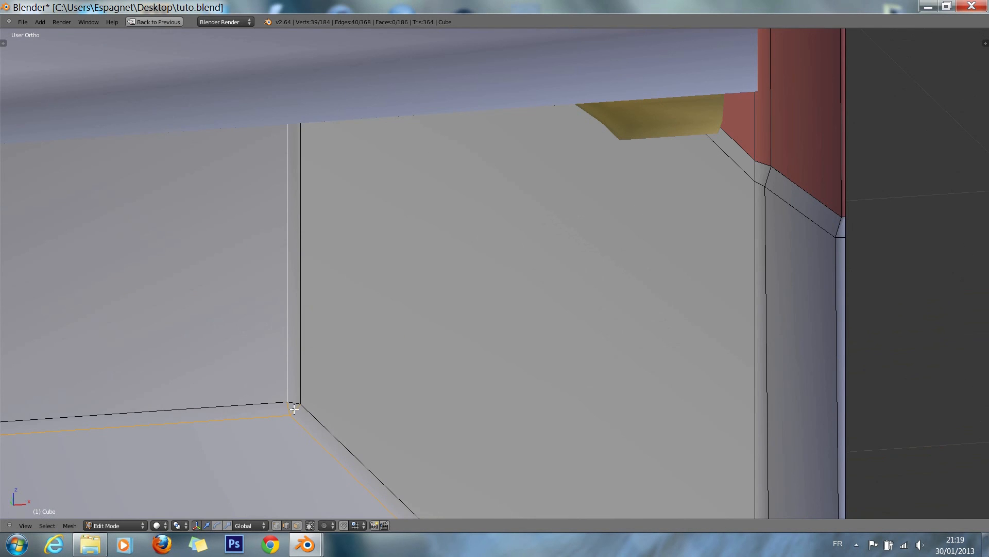
pyautogui.keyDown('alt'); pyautogui.keyDown('shift'); pyautogui.rightClick(296, 410); pyautogui.keyUp('shift'); pyautogui.keyUp('alt')
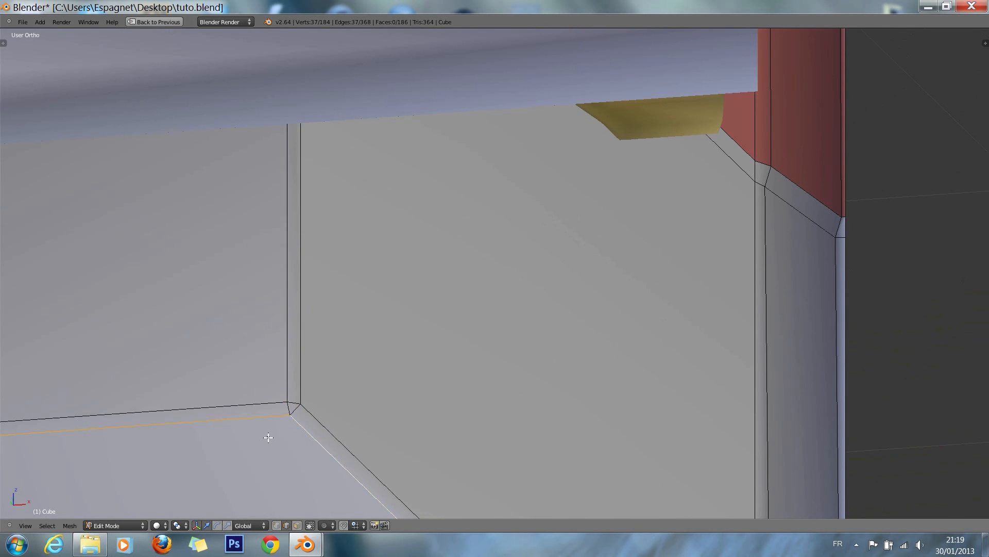
pyautogui.keyDown('alt'); pyautogui.keyDown('shift'); pyautogui.rightClick(288, 410); pyautogui.keyUp('shift'); pyautogui.keyUp('alt')
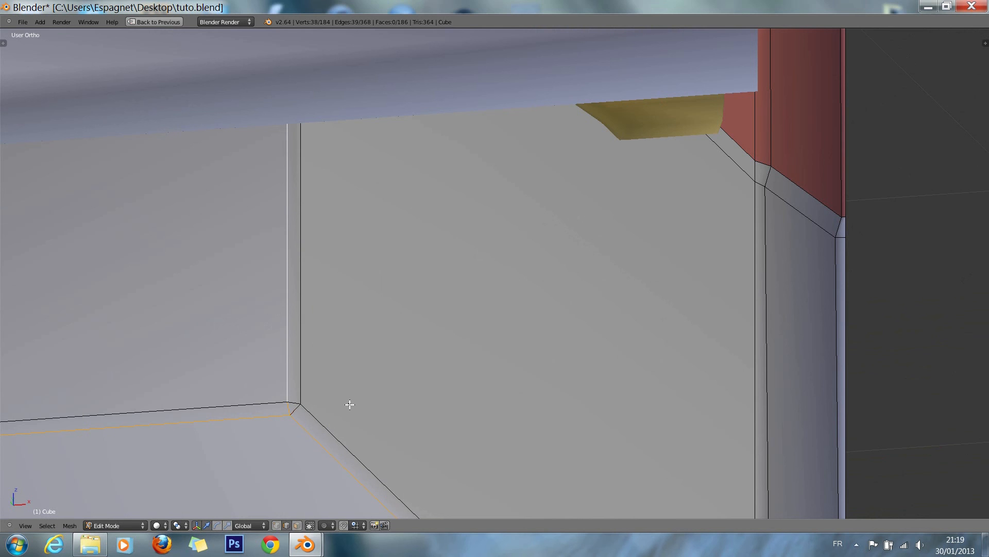
# Step: Mark the selected bookcase edges as seams and clear the selection
pyautogui.scroll(-8, 350, 404)
pyautogui.click(373, 368)
pyautogui.moveTo(372, 369)
pyautogui.mouseDown(button='middle')
pyautogui.moveTo(131, 298)
pyautogui.moveTo(373, 370)
pyautogui.mouseUp(button='middle')
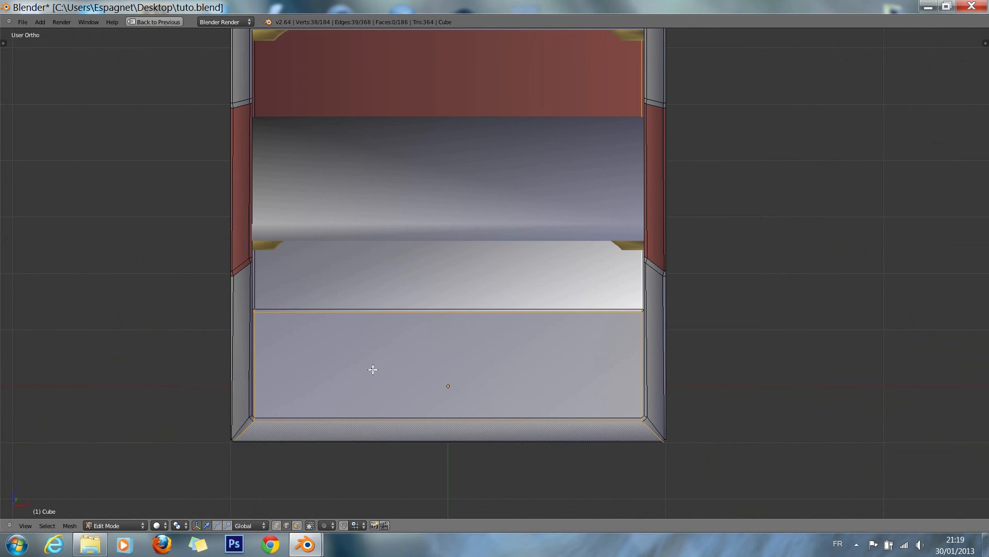
pyautogui.scroll(-1, 372, 370)
pyautogui.scroll(2, 372, 370)
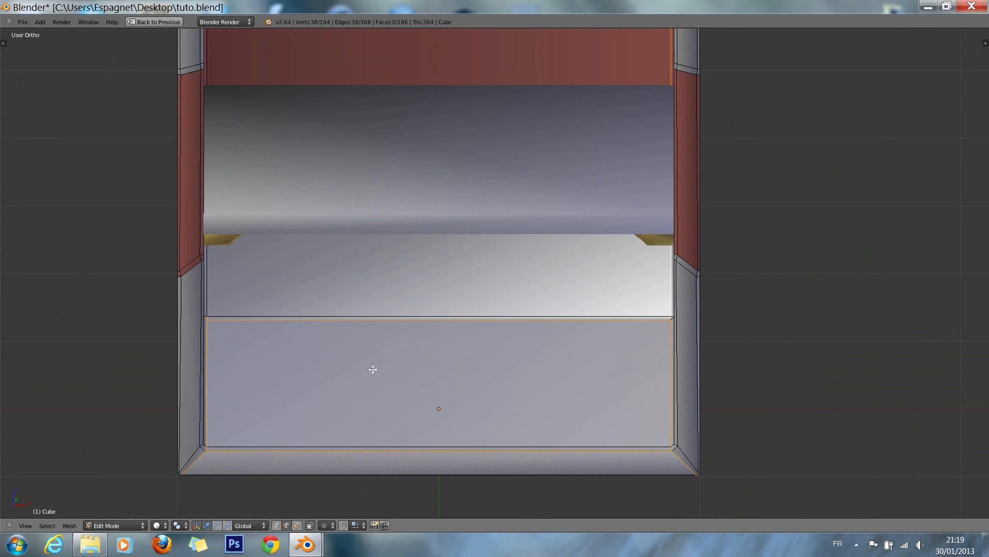
pyautogui.hotkey('ctrl', 'e')
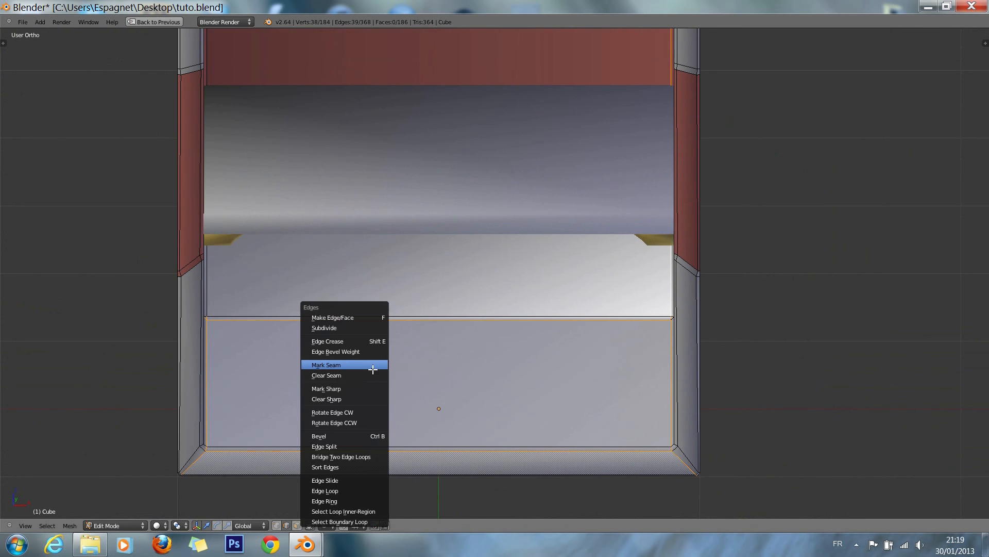
pyautogui.click(373, 369)
pyautogui.press('a')
pyautogui.scroll(-2, 372, 369)
pyautogui.scroll(2, 373, 369)
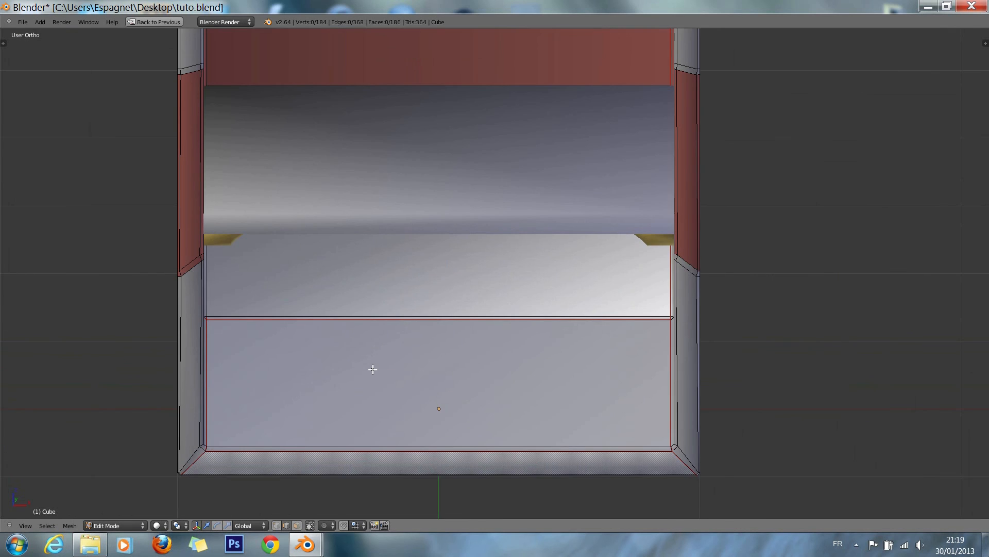
# Step: Examine the marked seams around the floor and lower front of the bookcase body from several angles
pyautogui.press('KP_6')
pyautogui.press('KP_6')
pyautogui.press('KP_2')
pyautogui.press('KP_4')
pyautogui.press('KP_4')
pyautogui.press('KP_8')
pyautogui.press('KP_8')
pyautogui.press('KP_2')
pyautogui.press('KP_2')
pyautogui.press('KP_8')
pyautogui.press('KP_8')
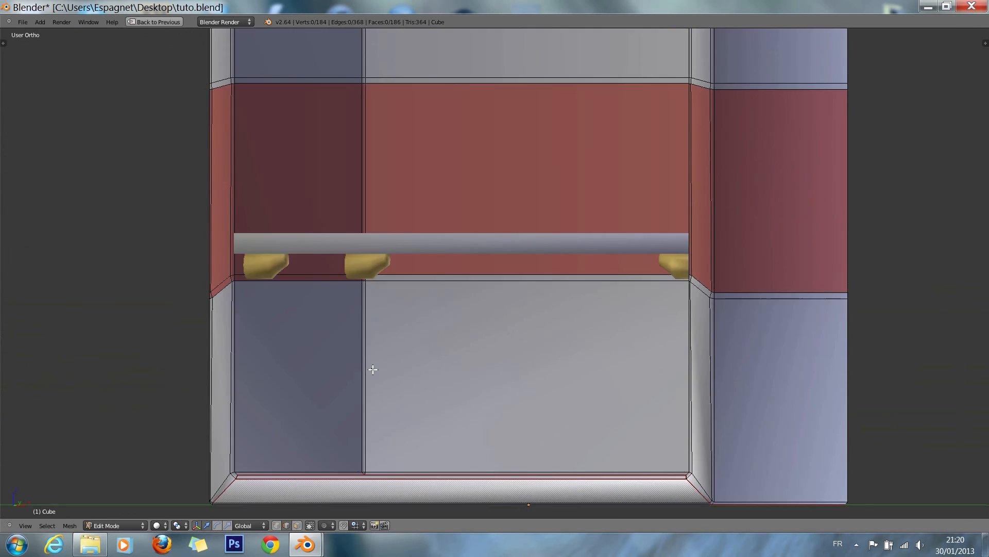
# Step: Clear the seam from the short edge at the cabinet's lower inner back corner and deselect everything
pyautogui.scroll(2, 373, 370)
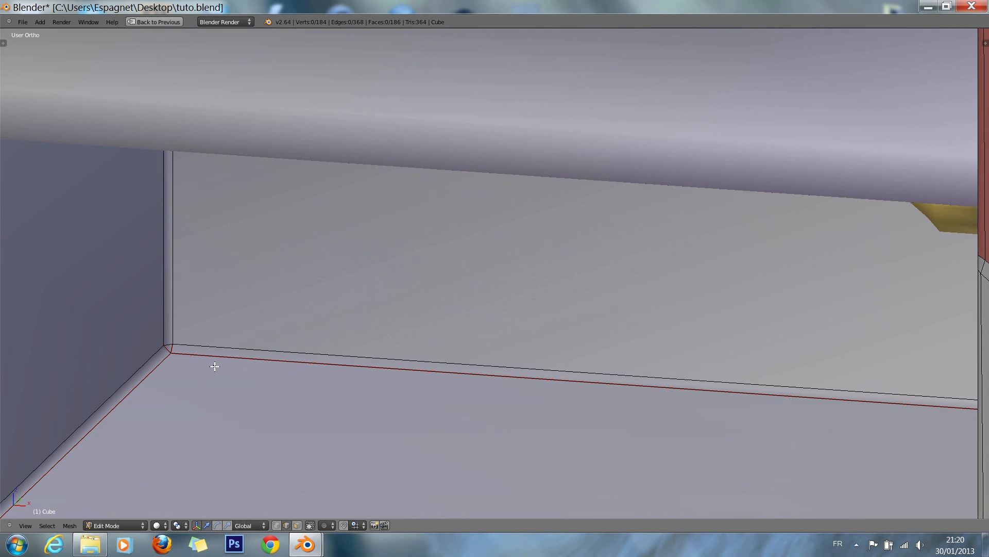
pyautogui.rightClick(168, 348)
pyautogui.hotkey('ctrl', 'e')
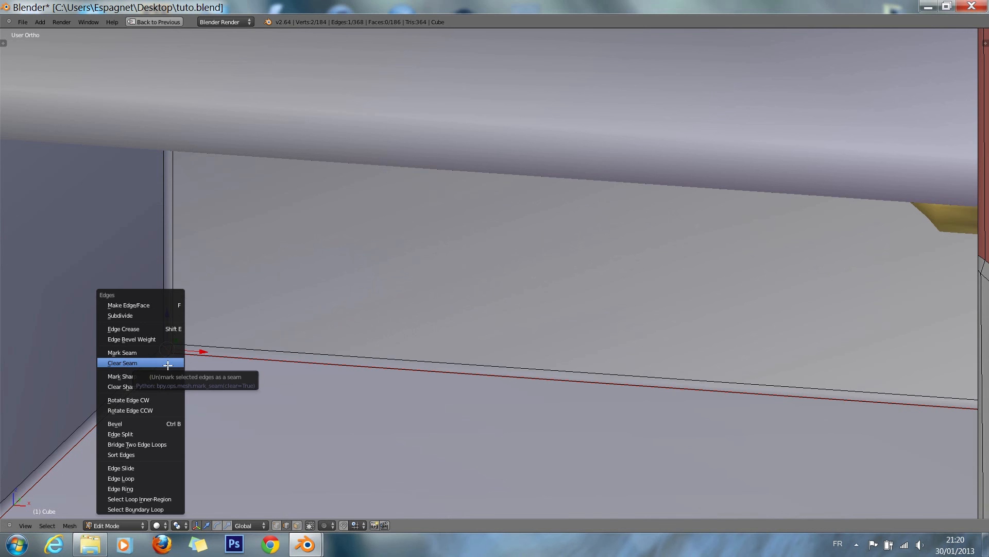
pyautogui.click(168, 362)
pyautogui.press('a')
# Step: Select the vertical edge loop running along the cabinet's inner back left corner
pyautogui.rightClick(172, 322)
pyautogui.scroll(-8, 172, 322)
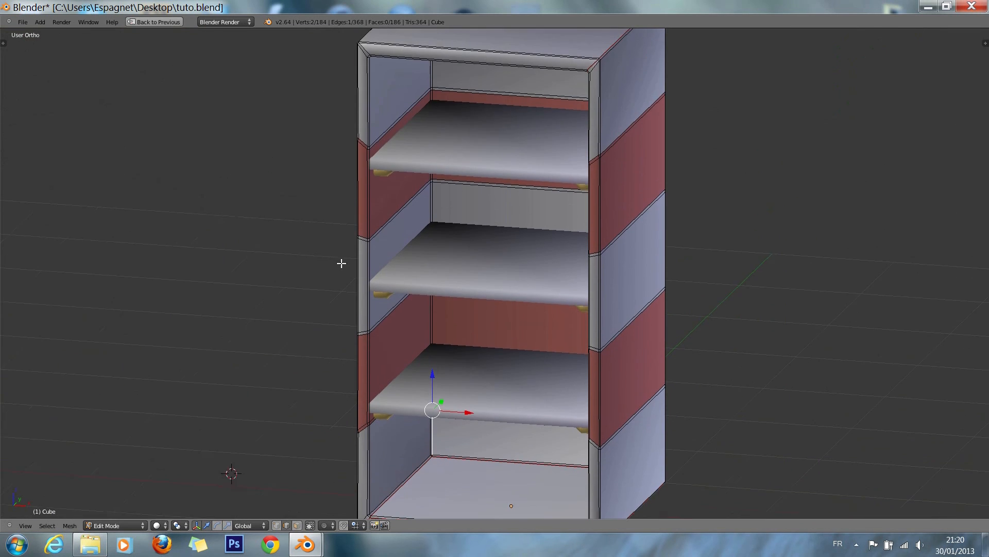
pyautogui.keyDown('shift'); pyautogui.scroll(5, 341, 264); pyautogui.keyUp('shift')
pyautogui.press('KP_2')
pyautogui.press('KP_2')
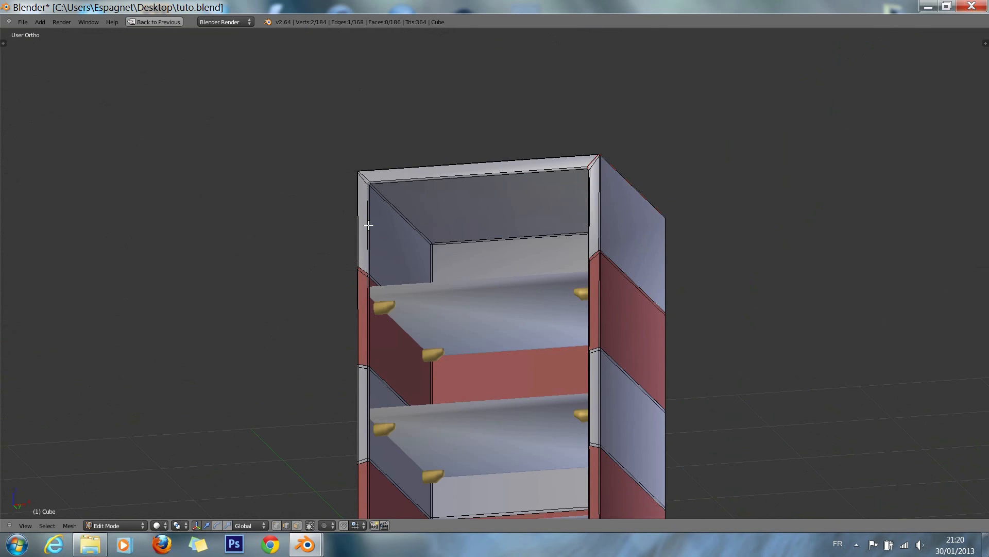
pyautogui.scroll(7, 369, 224)
pyautogui.scroll(3, 258, 167)
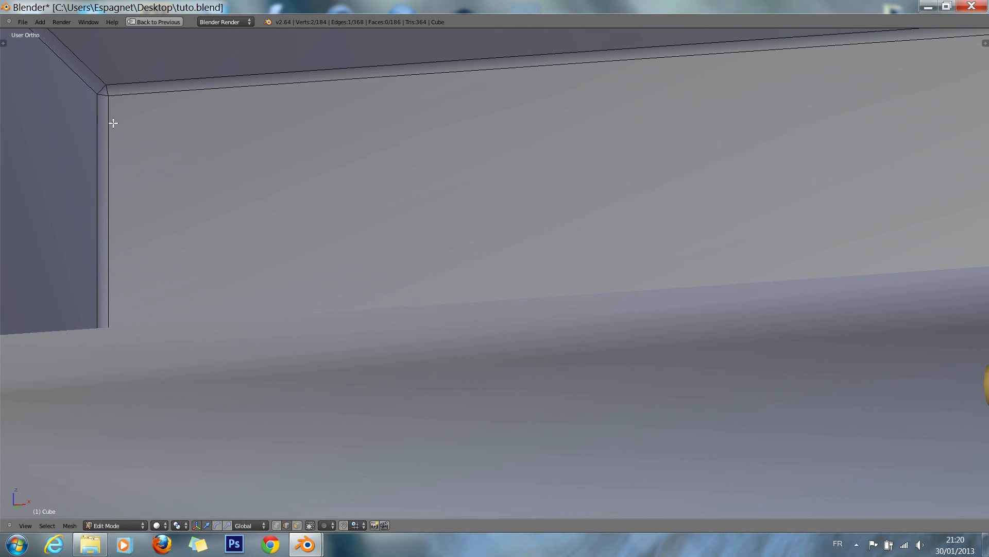
pyautogui.keyDown('alt'); pyautogui.rightClick(112, 93); pyautogui.keyUp('alt')
pyautogui.scroll(-5, 141, 169)
pyautogui.scroll(2, 225, 179)
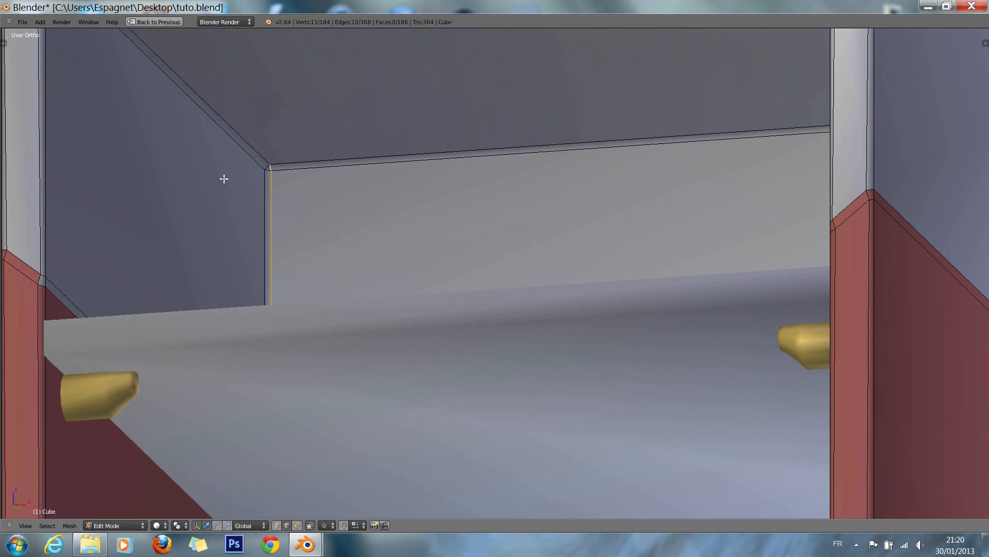
# Step: Examine the seam placement at the opposite inner back corner and along the ceiling of the cabinet
pyautogui.press('KP_8')
pyautogui.press('KP_4')
pyautogui.press('KP_4')
pyautogui.press('KP_4')
pyautogui.press('KP_8')
pyautogui.press('KP_2')
pyautogui.press('KP_2')
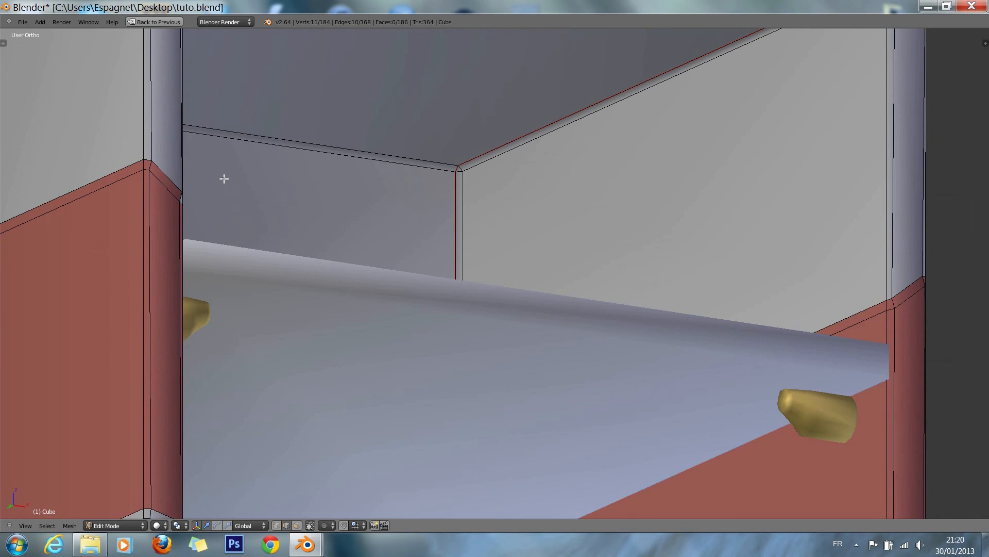
pyautogui.press('KP_6')
pyautogui.press('KP_6')
pyautogui.press('KP_6')
pyautogui.press('KP_6')
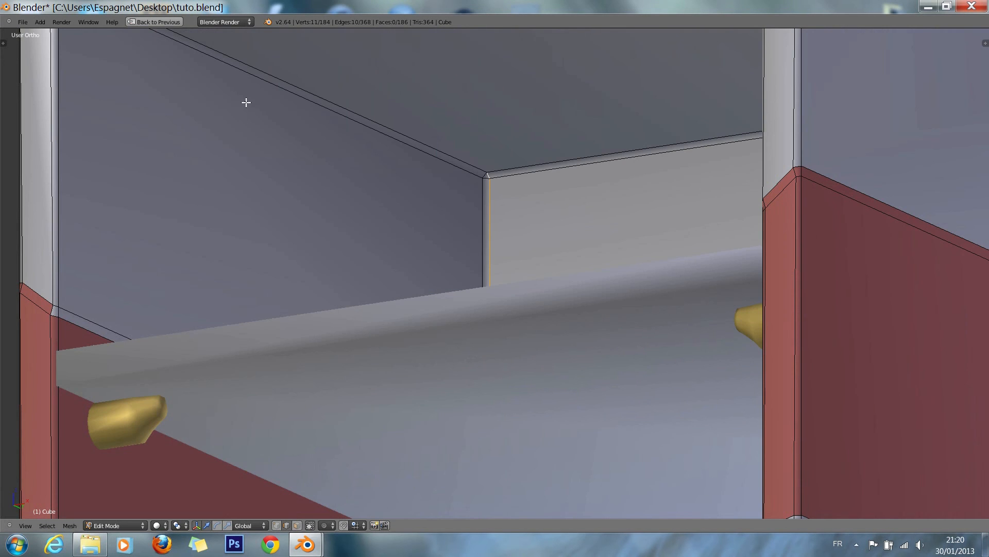
# Step: Add the inner ceiling edge on the left side and the loop across the upper front left corner to the selection
pyautogui.keyDown('shift'); pyautogui.rightClick(249, 75); pyautogui.keyUp('shift')
pyautogui.scroll(-4, 257, 76)
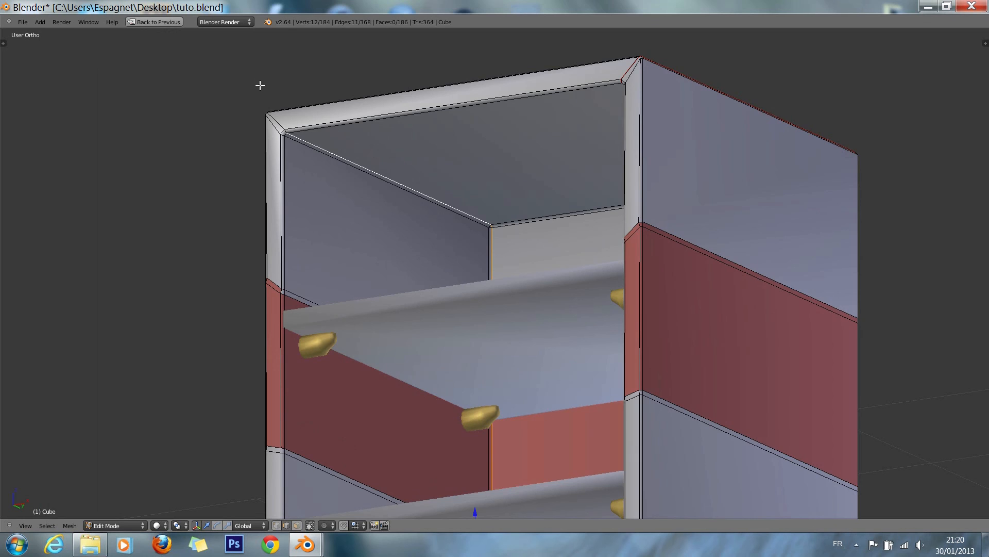
pyautogui.press('KP_8')
pyautogui.press('KP_8')
pyautogui.keyDown('alt'); pyautogui.keyDown('shift'); pyautogui.rightClick(299, 62); pyautogui.keyUp('shift'); pyautogui.keyUp('alt')
pyautogui.press('KP_2')
pyautogui.press('KP_2')
pyautogui.press('KP_2')
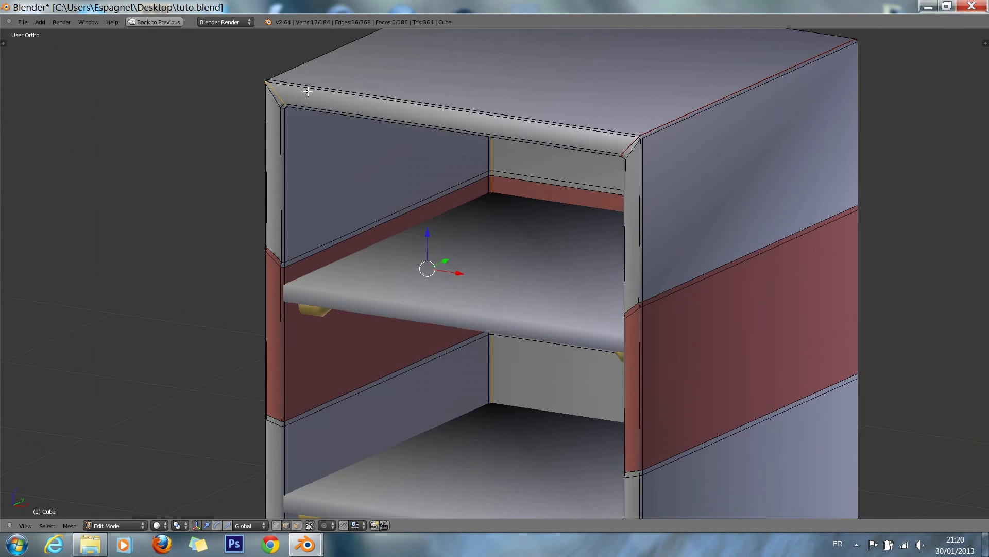
# Step: Add the outer vertical edge loop at the cabinet's back corner, on the side without seams, to the selection
pyautogui.press('KP_4')
pyautogui.press('KP_4')
pyautogui.press('KP_4')
pyautogui.press('KP_2')
pyautogui.press('KP_4')
pyautogui.press('KP_4')
pyautogui.press('KP_4')
pyautogui.press('KP_4')
pyautogui.press('KP_4')
pyautogui.press('KP_4')
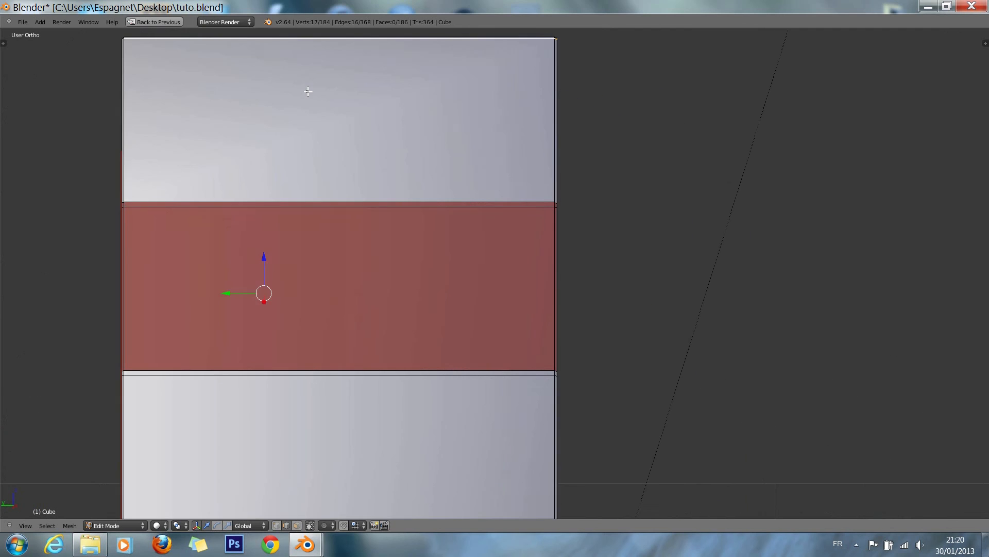
pyautogui.press('KP_8')
pyautogui.press('KP_8')
pyautogui.press('KP_4')
pyautogui.press('KP_4')
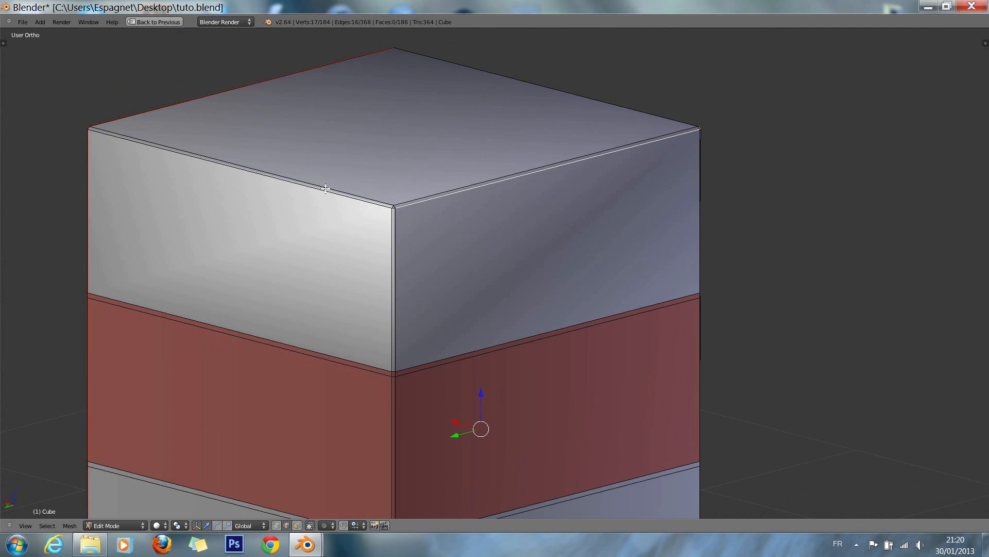
pyautogui.press('ctrl+KP_4')
pyautogui.press('ctrl+KP_4')
pyautogui.press('ctrl+KP_4')
pyautogui.press('ctrl+KP_4')
pyautogui.press('ctrl+KP_2')
pyautogui.press('ctrl+KP_2')
pyautogui.press('ctrl+KP_2')
pyautogui.keyDown('shift'); pyautogui.scroll(-20, 400, 232); pyautogui.keyUp('shift')
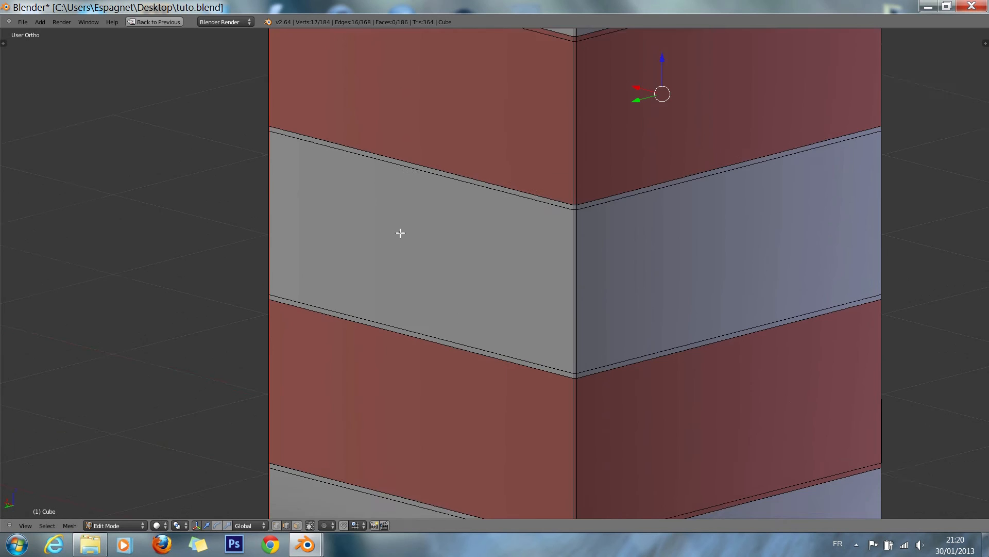
pyautogui.scroll(5, 616, 369)
pyautogui.scroll(1, 616, 369)
pyautogui.keyDown('ctrl'); pyautogui.scroll(-8, 579, 340); pyautogui.keyUp('ctrl')
pyautogui.keyDown('ctrl'); pyautogui.scroll(20, 579, 336); pyautogui.keyUp('ctrl')
pyautogui.keyDown('shift'); pyautogui.scroll(-12, 567, 339); pyautogui.keyUp('shift')
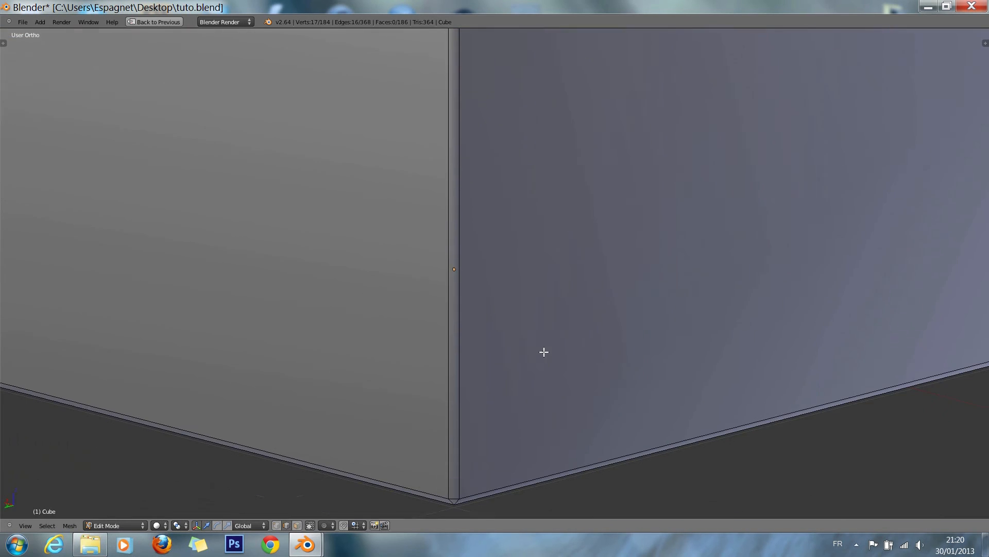
pyautogui.keyDown('alt'); pyautogui.keyDown('shift'); pyautogui.rightClick(462, 419); pyautogui.keyUp('shift'); pyautogui.keyUp('alt')
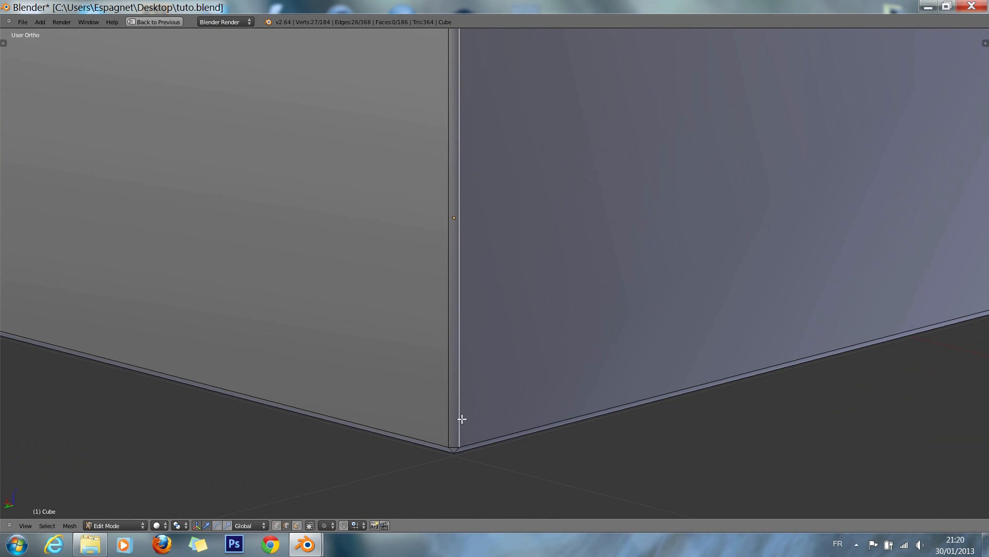
# Step: Add the lower outer edge of the same side panel to the selection
pyautogui.scroll(-9, 482, 382)
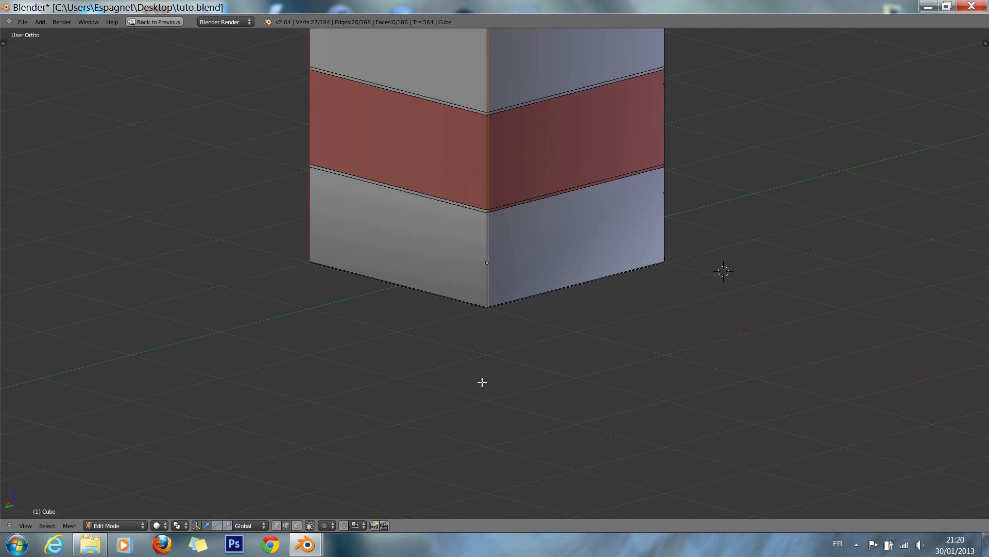
pyautogui.press('KP_2')
pyautogui.press('KP_2')
pyautogui.press('KP_2')
pyautogui.press('KP_2')
pyautogui.press('KP_6')
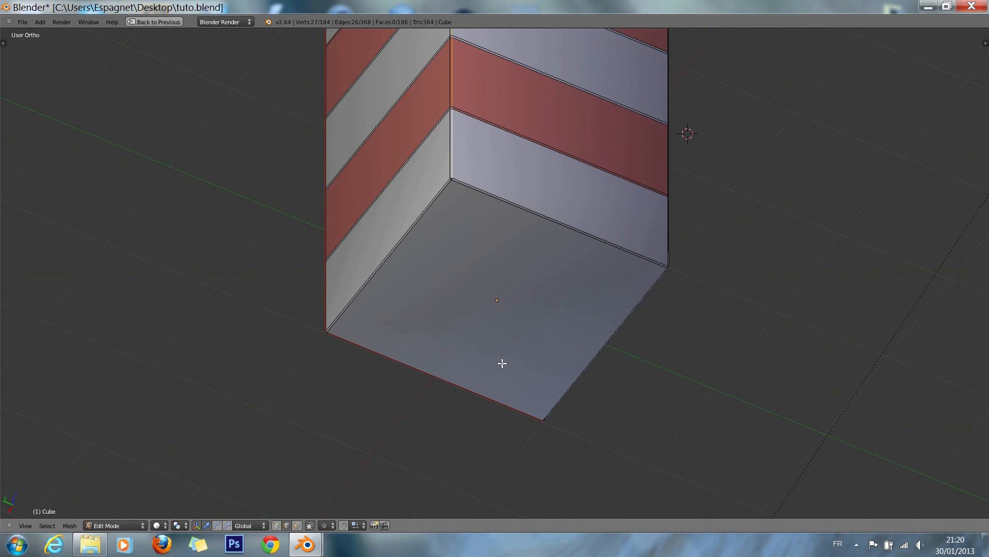
pyautogui.scroll(4, 503, 363)
pyautogui.keyDown('ctrl'); pyautogui.scroll(2, 512, 345); pyautogui.keyUp('ctrl')
pyautogui.keyDown('alt'); pyautogui.keyDown('shift'); pyautogui.scroll(-4, 513, 345); pyautogui.keyUp('shift'); pyautogui.keyUp('alt')
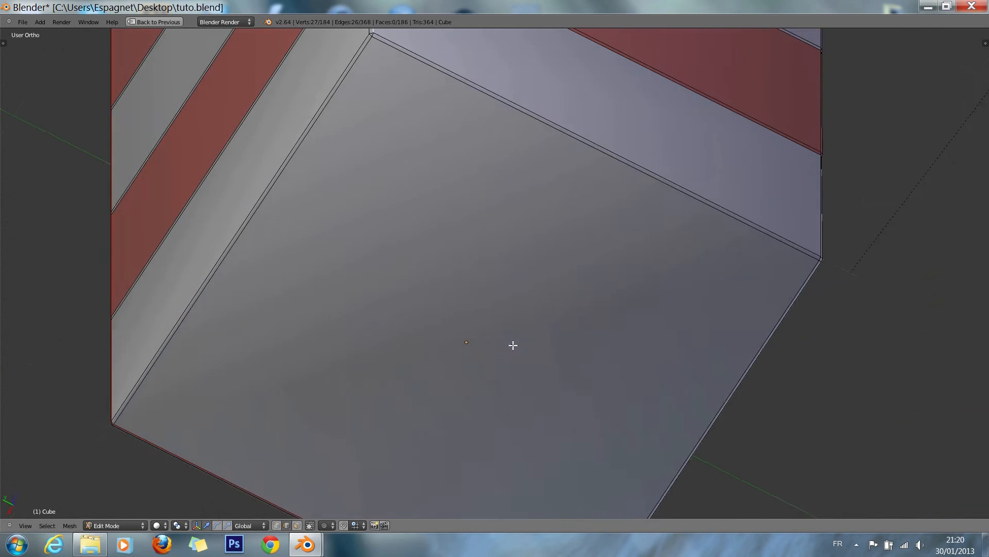
pyautogui.keyDown('alt'); pyautogui.keyDown('shift'); pyautogui.scroll(2, 512, 345); pyautogui.keyUp('shift'); pyautogui.keyUp('alt')
pyautogui.press('KP_8')
pyautogui.press('KP_8')
pyautogui.press('KP_8')
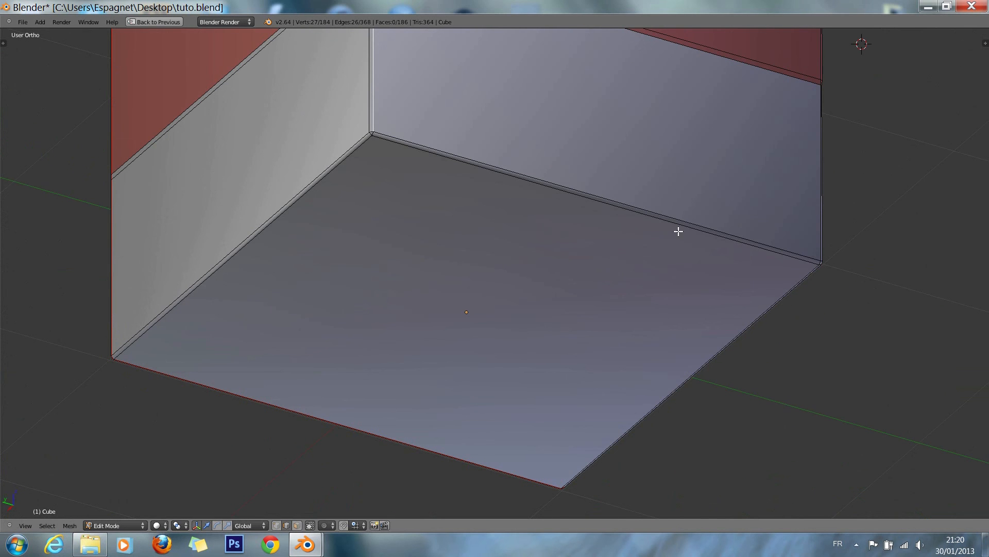
pyautogui.keyDown('shift'); pyautogui.rightClick(778, 247); pyautogui.keyUp('shift')
# Step: Try to add the short edges at the lower back corner to the selection
pyautogui.press('KP_6')
pyautogui.press('KP_6')
pyautogui.press('KP_6')
pyautogui.press('KP_6')
pyautogui.press('KP_8')
pyautogui.press('KP_4')
pyautogui.press('KP_4')
pyautogui.press('KP_4')
pyautogui.press('KP_4')
pyautogui.press('KP_4')
pyautogui.press('KP_4')
pyautogui.press('KP_8')
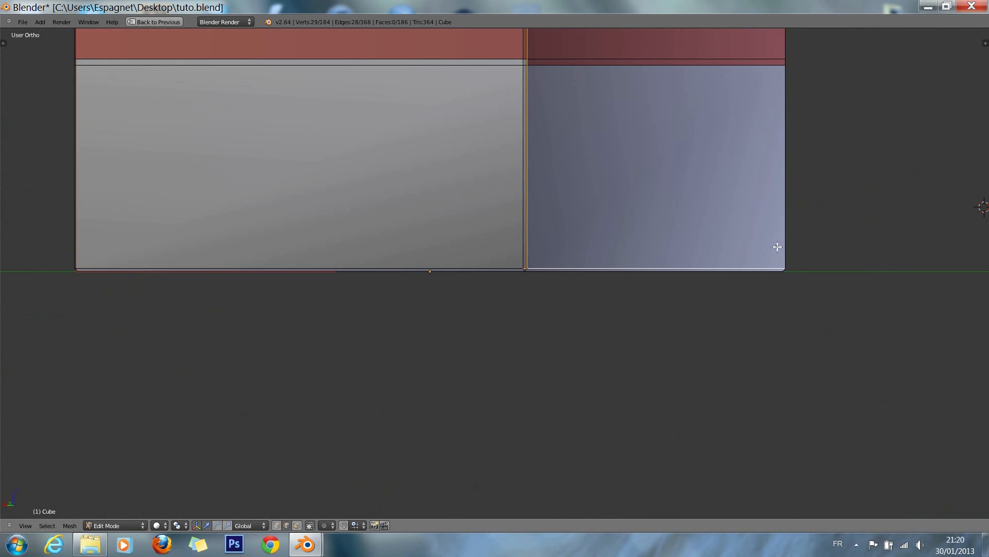
pyautogui.scroll(5, 586, 237)
pyautogui.scroll(4, 592, 283)
pyautogui.keyDown('shift'); pyautogui.rightClick(646, 250); pyautogui.keyUp('shift')
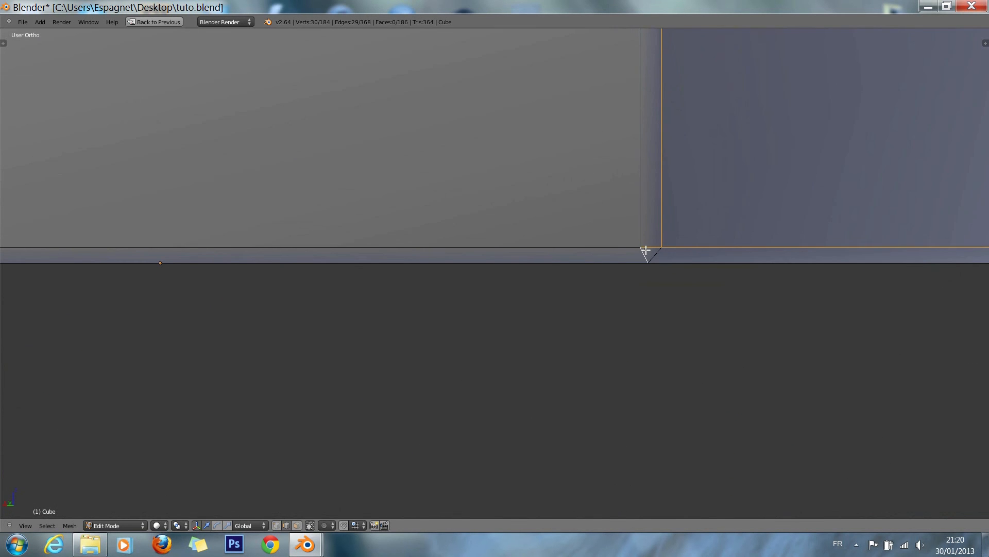
pyautogui.keyDown('shift'); pyautogui.rightClick(641, 257); pyautogui.keyUp('shift')
# Step: Extend the selection with the short edges at the lower front left corner, joining the side's bottom edge to the front frame
pyautogui.press('KP_8')
pyautogui.press('KP_8')
pyautogui.press('KP_8')
pyautogui.press('KP_8')
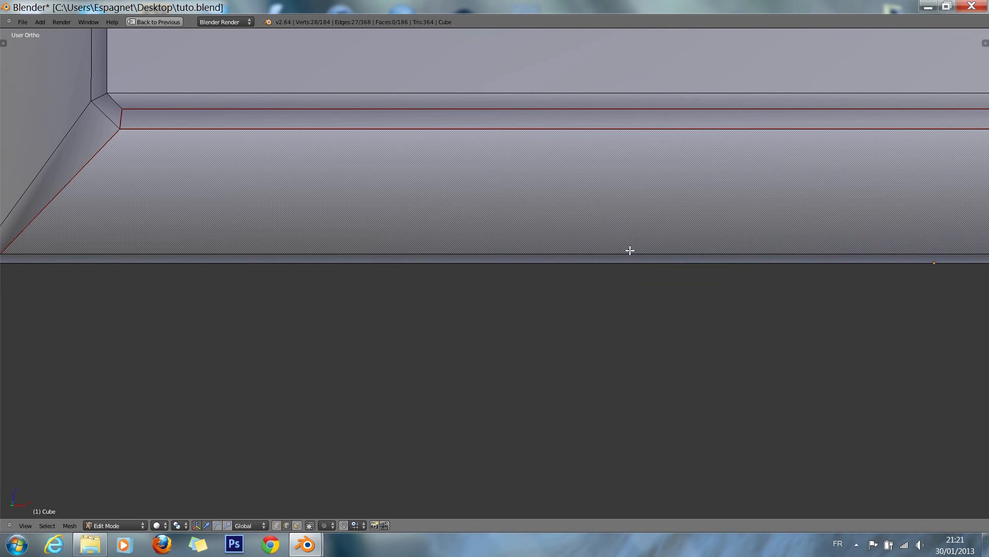
pyautogui.scroll(-12, 484, 271)
pyautogui.press('KP_4')
pyautogui.press('KP_2')
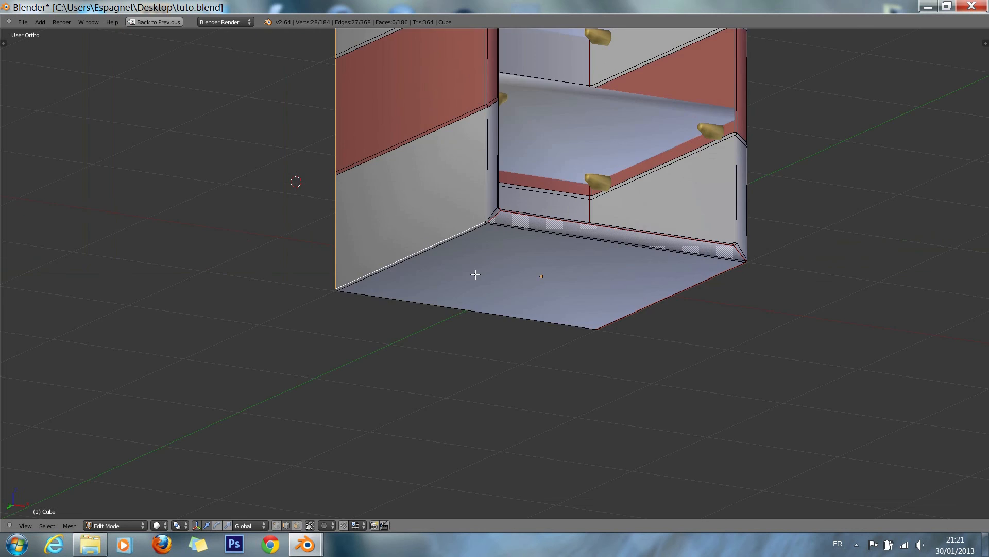
pyautogui.press('Home')
pyautogui.scroll(7, 564, 398)
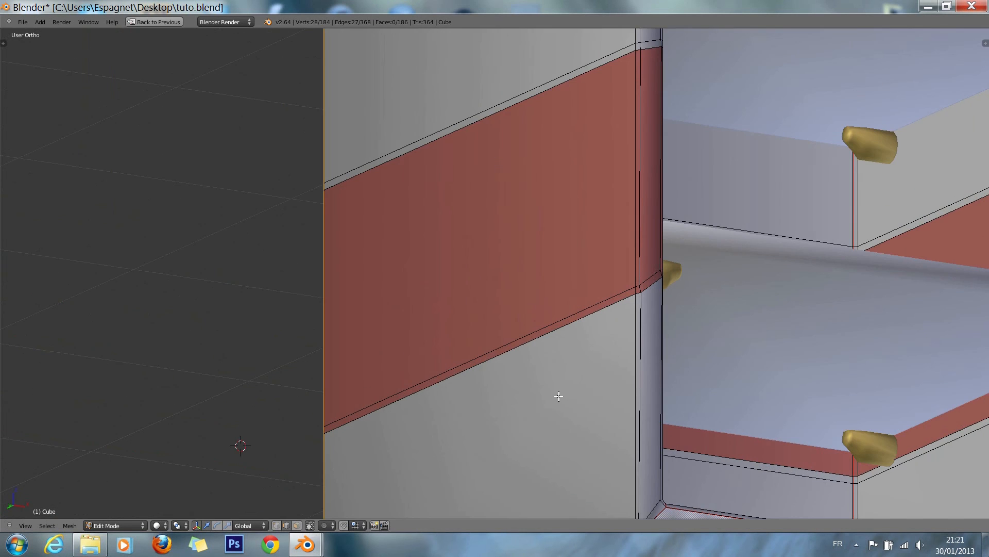
pyautogui.scroll(4, 559, 396)
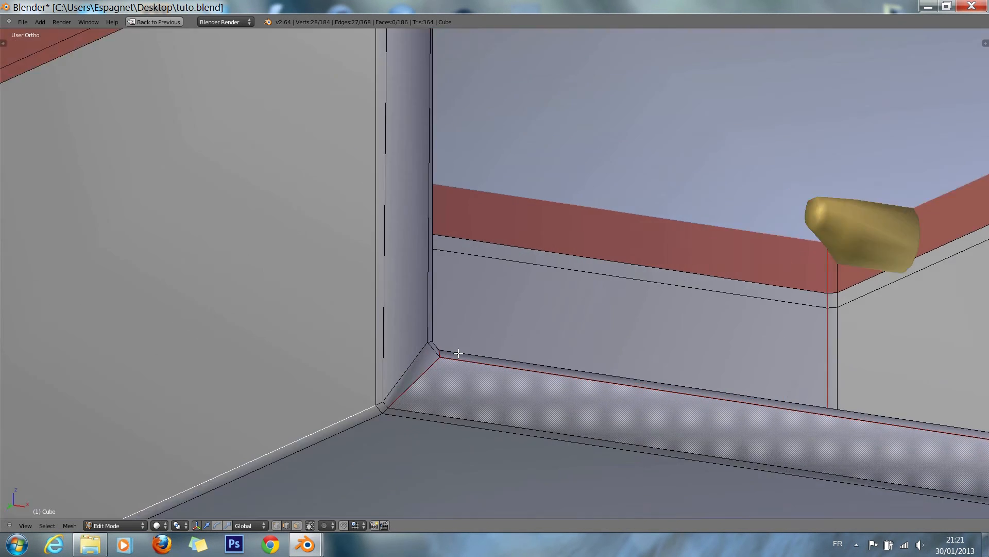
pyautogui.scroll(2, 359, 457)
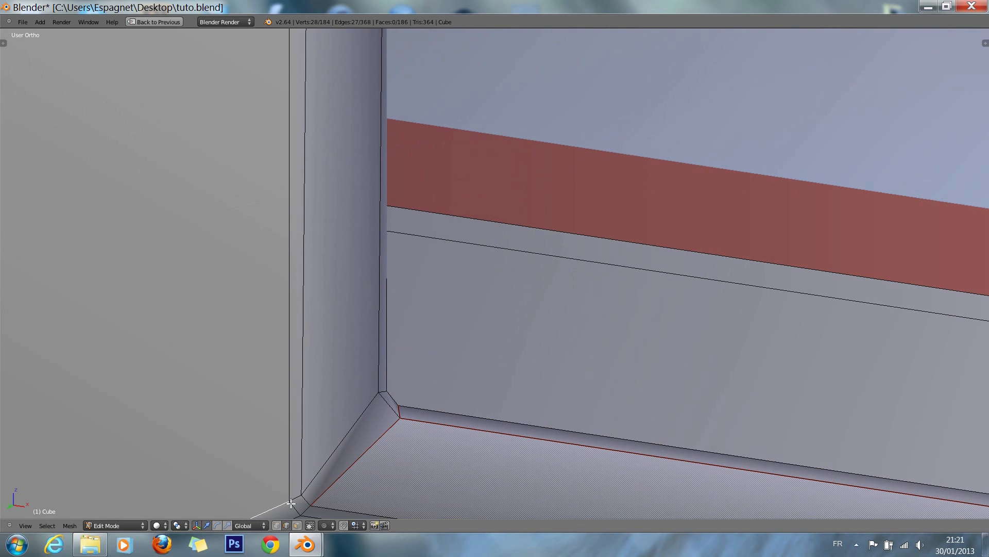
pyautogui.keyDown('shift'); pyautogui.rightClick(304, 500); pyautogui.keyUp('shift')
pyautogui.scroll(-4, 320, 492)
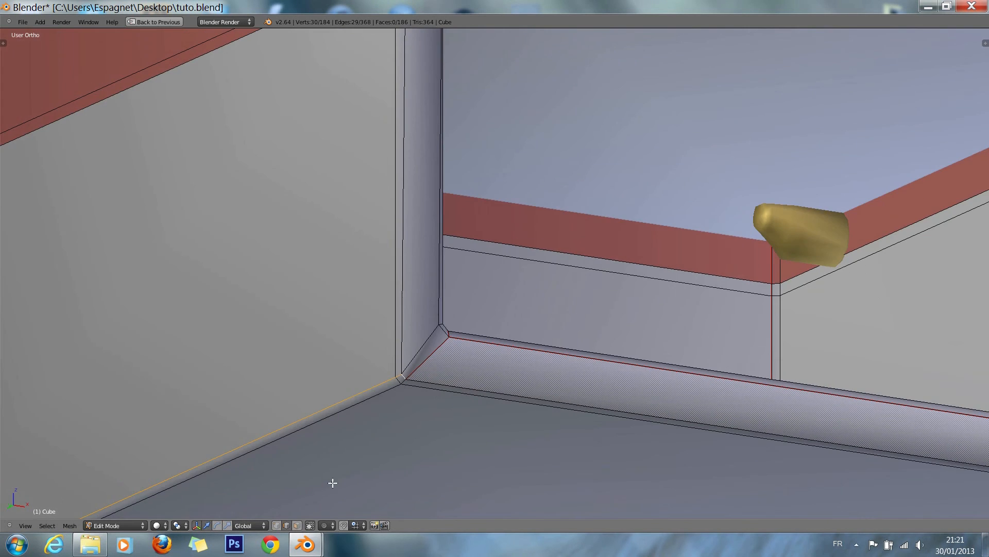
# Step: Mark the selected edges as a seam and deselect everything
pyautogui.scroll(-4, 387, 465)
pyautogui.scroll(1, 389, 460)
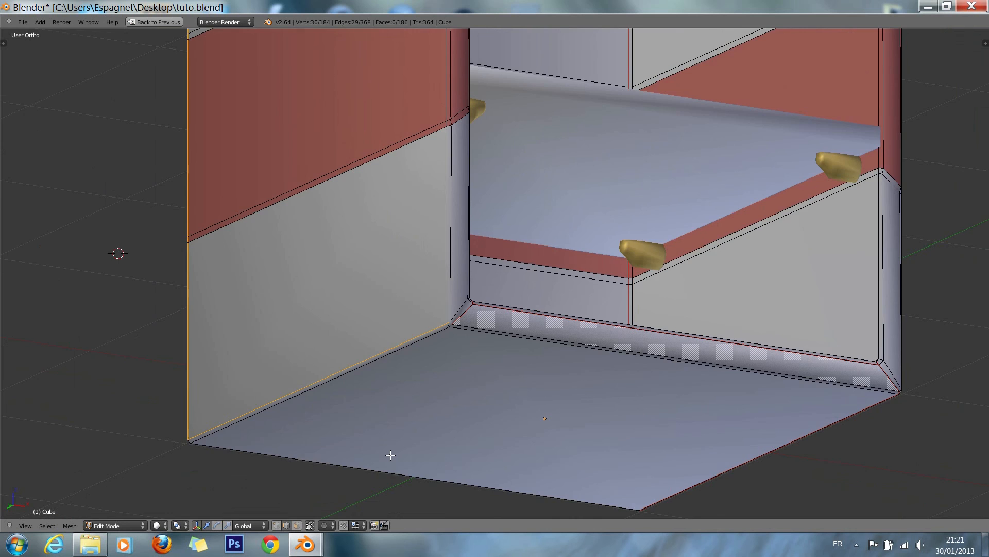
pyautogui.press('KP_6')
pyautogui.press('KP_6')
pyautogui.press('KP_8')
pyautogui.press('KP_4')
pyautogui.press('KP_4')
pyautogui.press('KP_4')
pyautogui.press('KP_6')
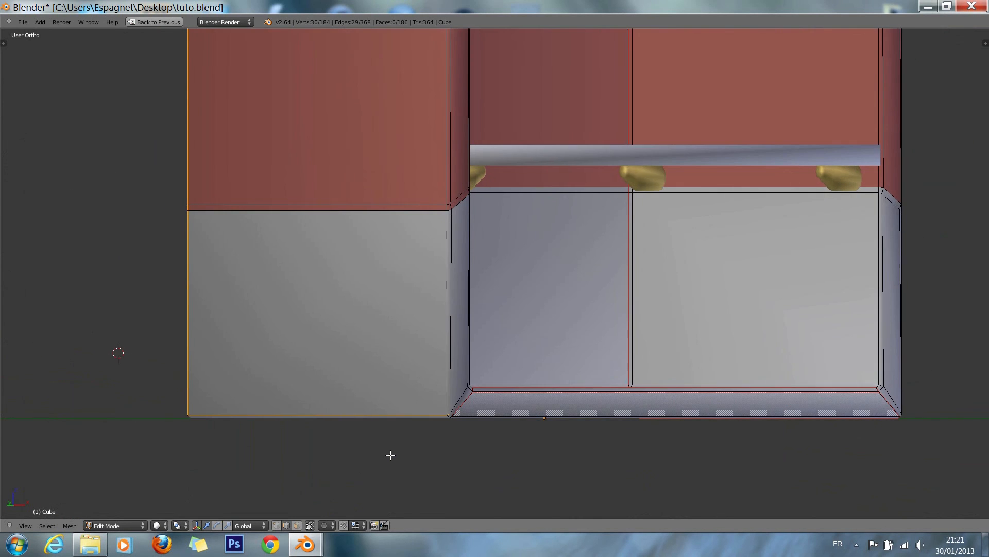
pyautogui.press('KP_2')
pyautogui.press('KP_2')
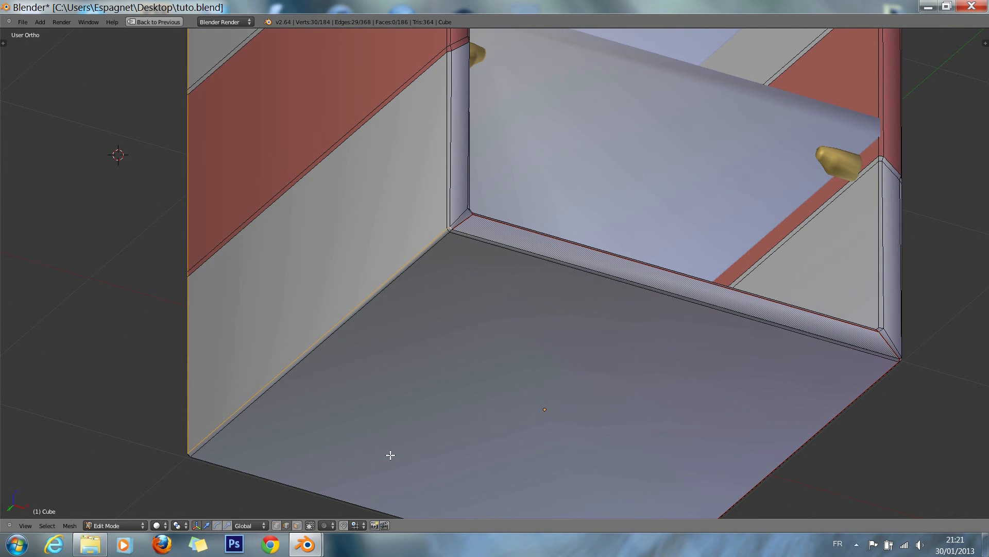
pyautogui.hotkey('ctrl', 'e')
pyautogui.press('Up')
pyautogui.press('Up')
pyautogui.press('Up')
pyautogui.press('Up')
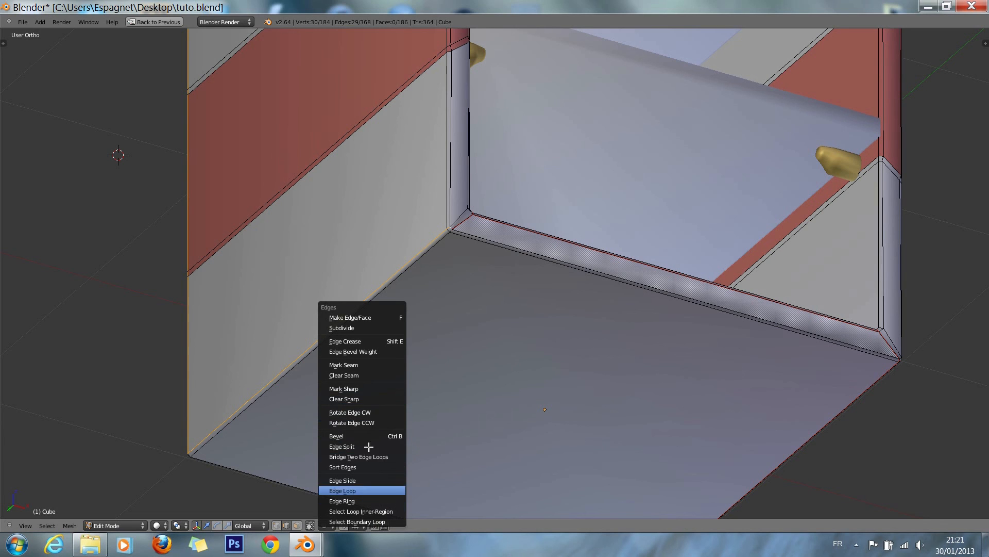
pyautogui.click(371, 364)
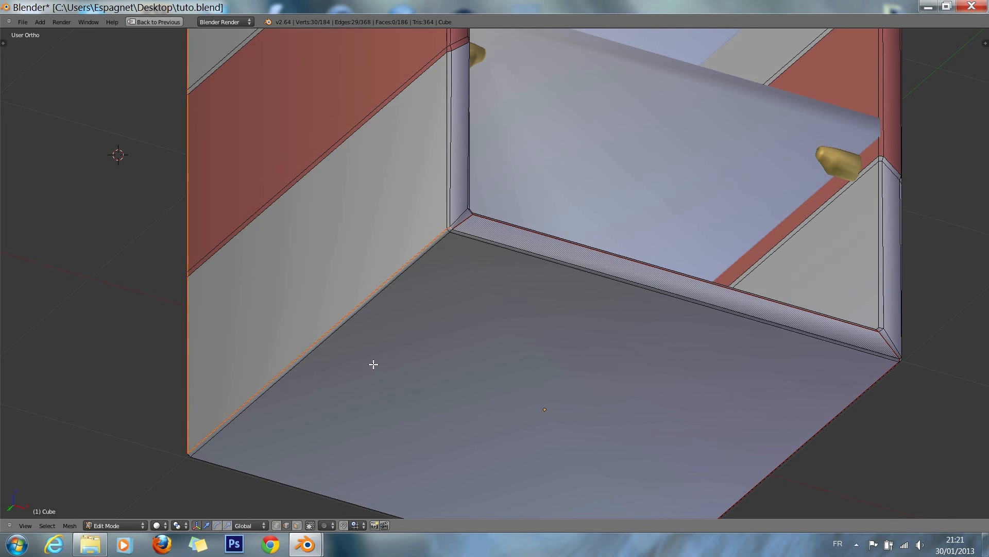
pyautogui.scroll(-4, 411, 360)
pyautogui.scroll(4, 411, 361)
pyautogui.keyDown('shift'); pyautogui.scroll(8, 411, 360); pyautogui.keyUp('shift')
pyautogui.keyDown('shift'); pyautogui.scroll(3, 411, 360); pyautogui.keyUp('shift')
pyautogui.press('z')
pyautogui.press('z')
pyautogui.press('a')
# Step: Examine the seams around the cabinet's base, side panels, top and front opening
pyautogui.scroll(-4, 451, 432)
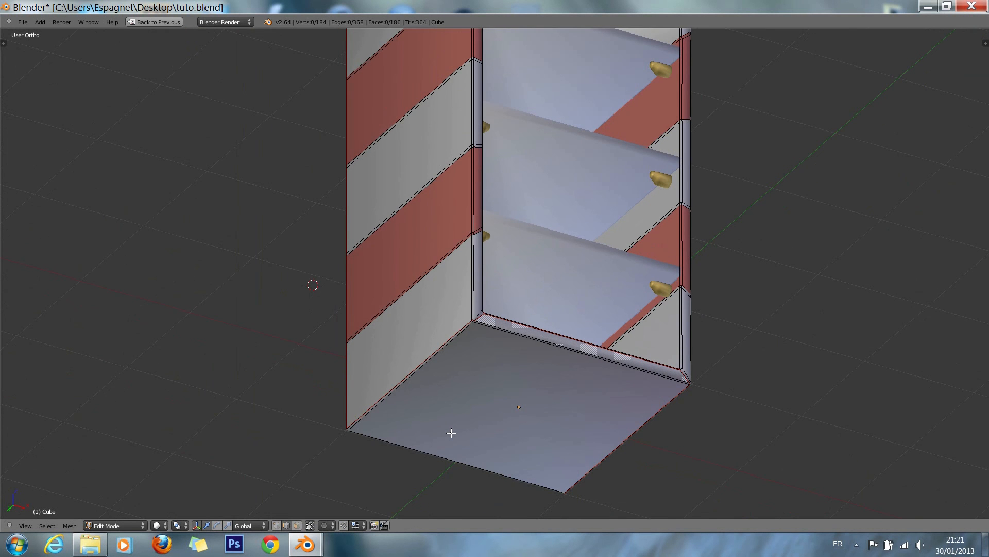
pyautogui.press('KP_6')
pyautogui.press('KP_6')
pyautogui.press('KP_6')
pyautogui.press('KP_6')
pyautogui.press('KP_6')
pyautogui.press('KP_8')
pyautogui.press('KP_8')
pyautogui.press('KP_8')
pyautogui.press('KP_8')
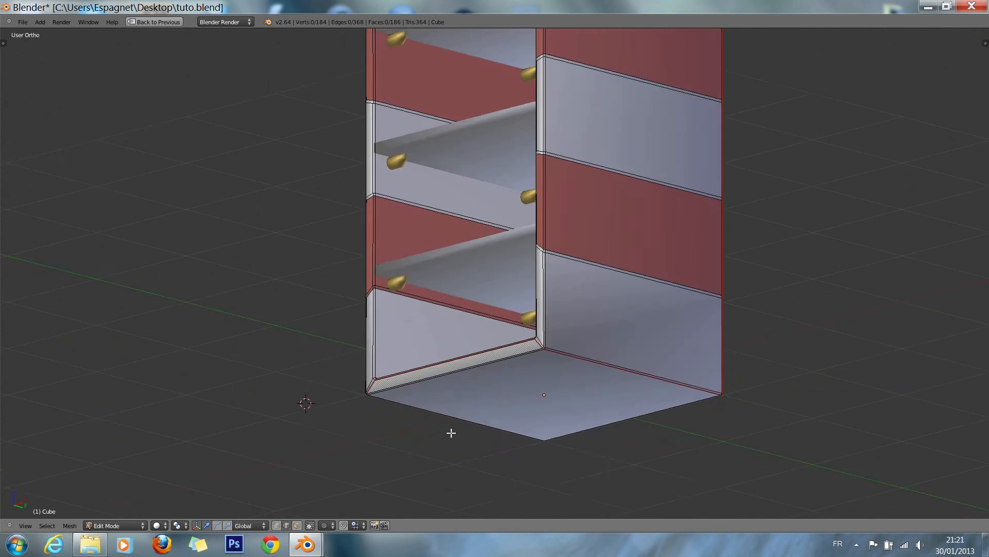
pyautogui.press('KP_8')
pyautogui.press('KP_8')
pyautogui.press('KP_8')
pyautogui.press('KP_4')
pyautogui.press('KP_4')
pyautogui.press('KP_2')
pyautogui.press('KP_2')
pyautogui.press('KP_2')
pyautogui.press('KP_2')
pyautogui.press('KP_2')
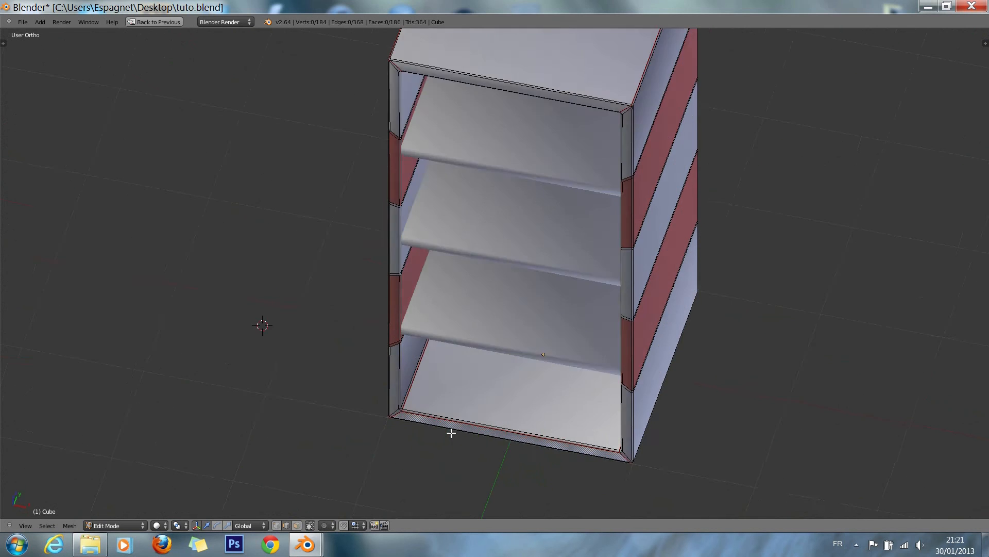
# Step: Examine the marked seams on the cabinet's lower side, front frame and interior from several angles
pyautogui.press('KP_2')
pyautogui.press('KP_4')
pyautogui.press('KP_4')
pyautogui.press('KP_8')
pyautogui.press('KP_8')
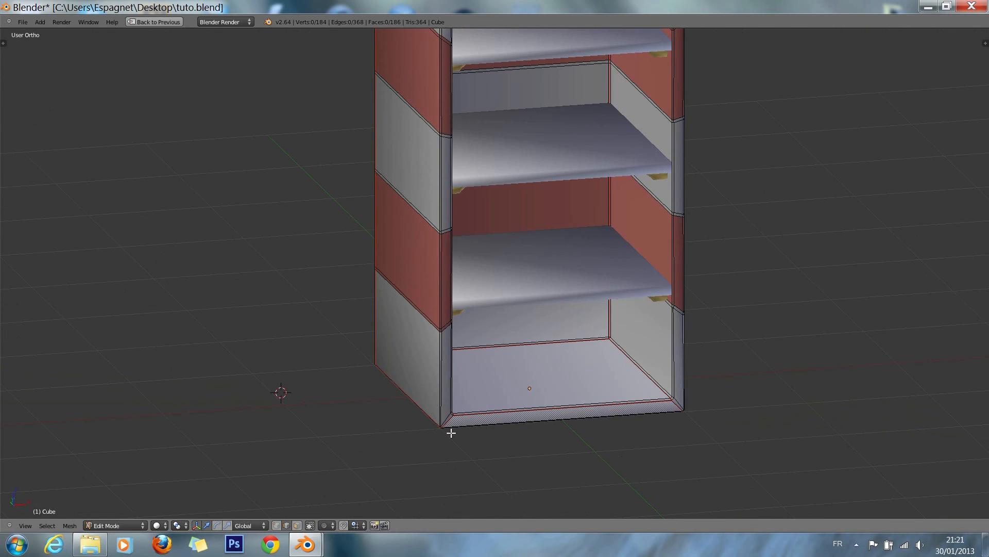
pyautogui.press('KP_6')
pyautogui.press('KP_6')
pyautogui.press('KP_6')
pyautogui.press('KP_4')
pyautogui.press('KP_4')
# Step: Restore the multi-view layout and switch the front view's area to the UV/Image Editor
pyautogui.hotkey('ctrl', 'Up')
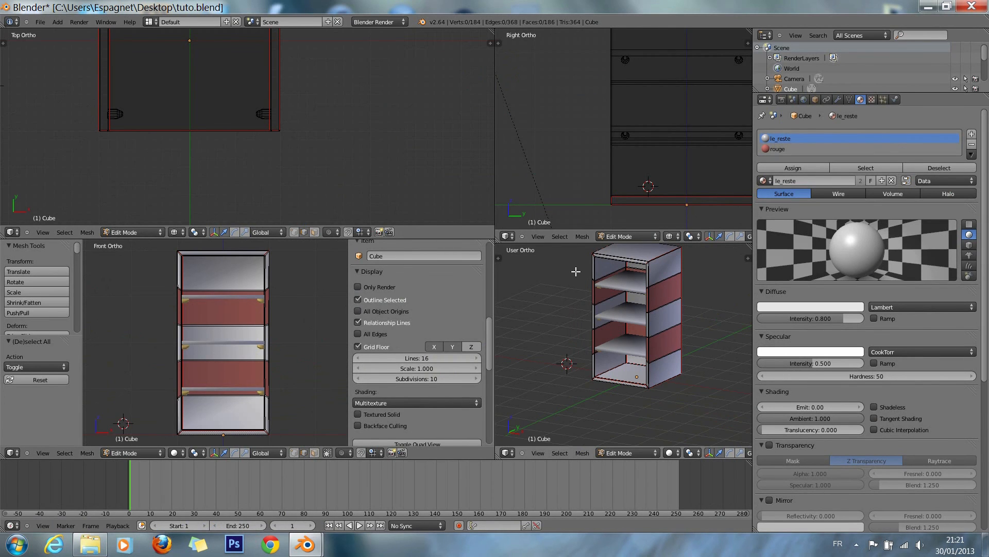
pyautogui.click(10, 453)
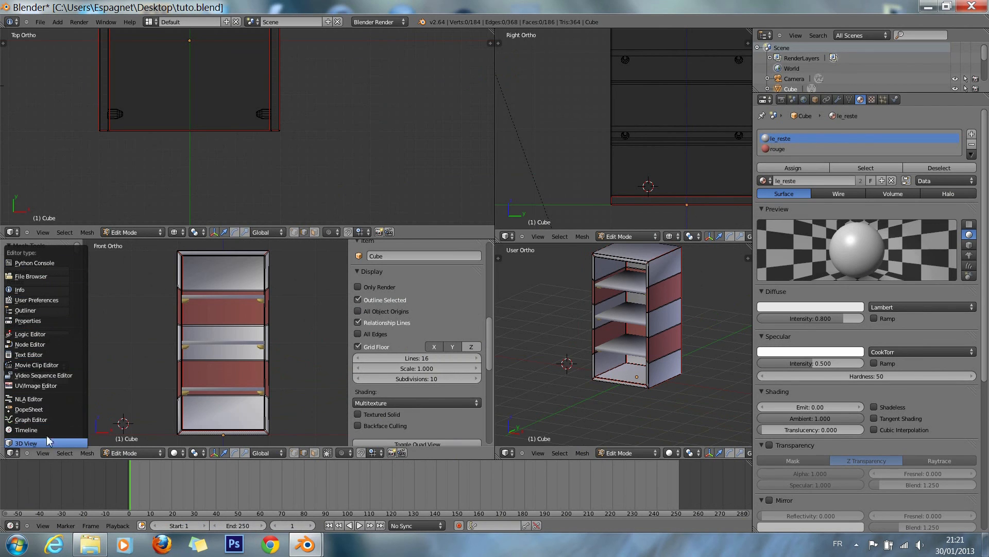
pyautogui.click(10, 453)
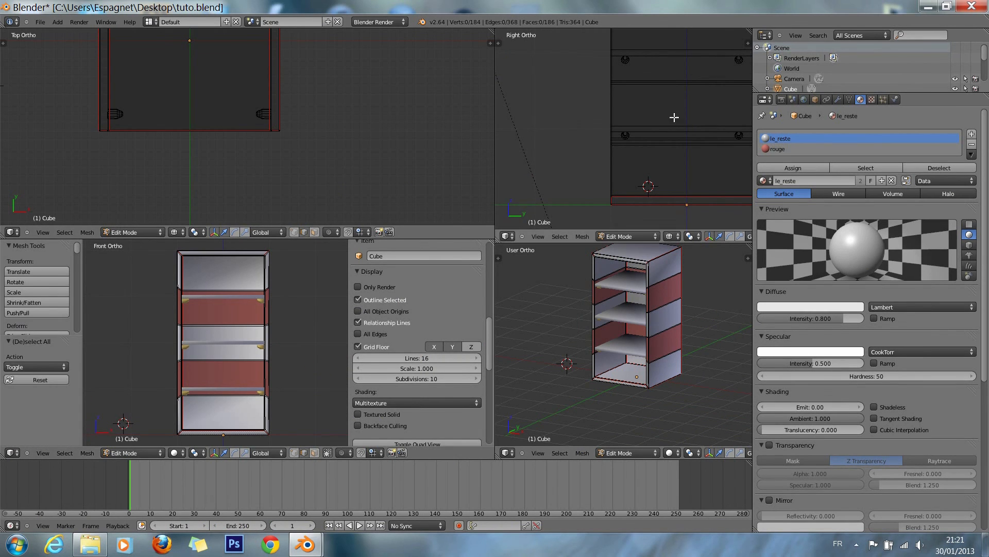
pyautogui.moveTo(892, 94); pyautogui.dragTo(893, 157)
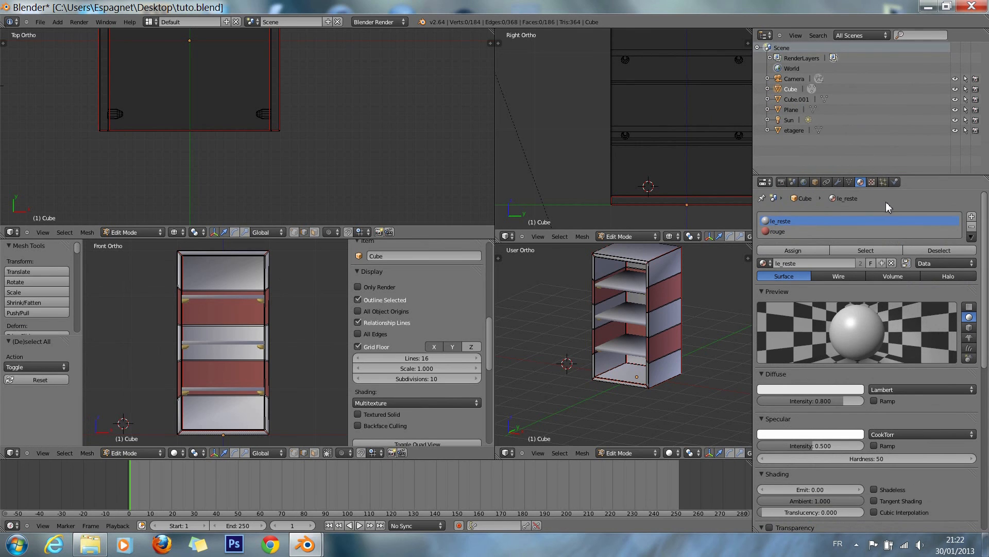
pyautogui.moveTo(916, 175); pyautogui.dragTo(911, 105)
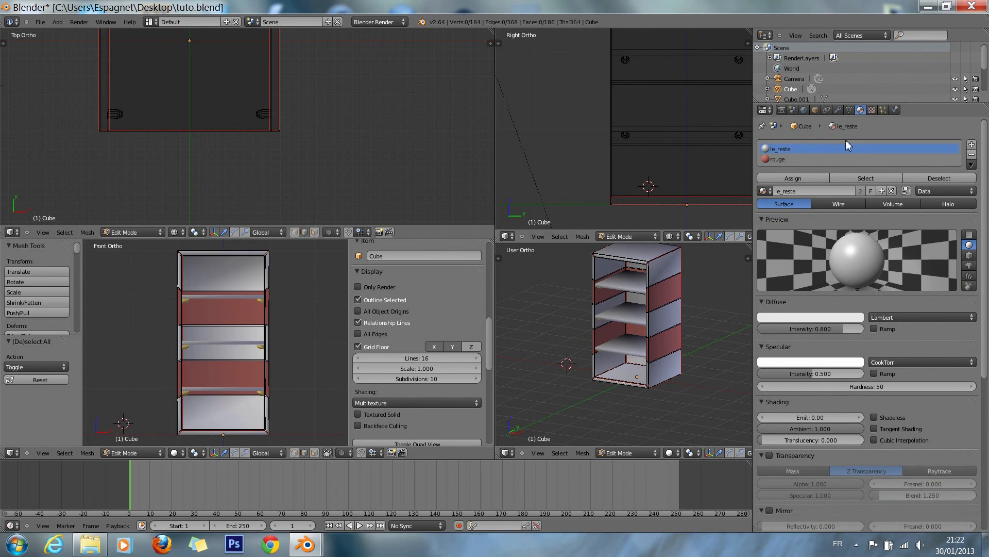
pyautogui.click(13, 453)
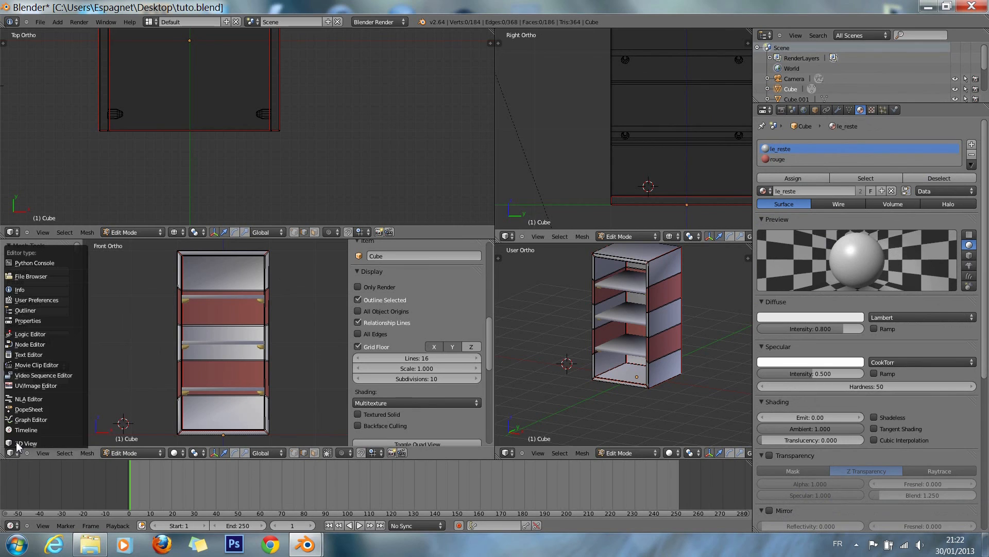
pyautogui.click(56, 389)
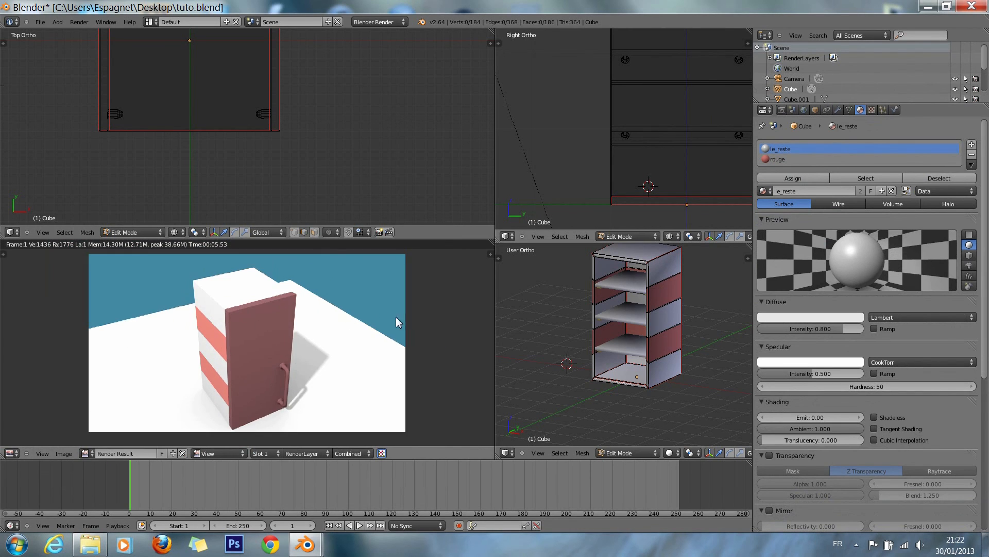
# Step: Select the cabinet's entire mesh and unwrap it along the marked seams
pyautogui.scroll(1, 396, 317)
pyautogui.scroll(-1, 385, 319)
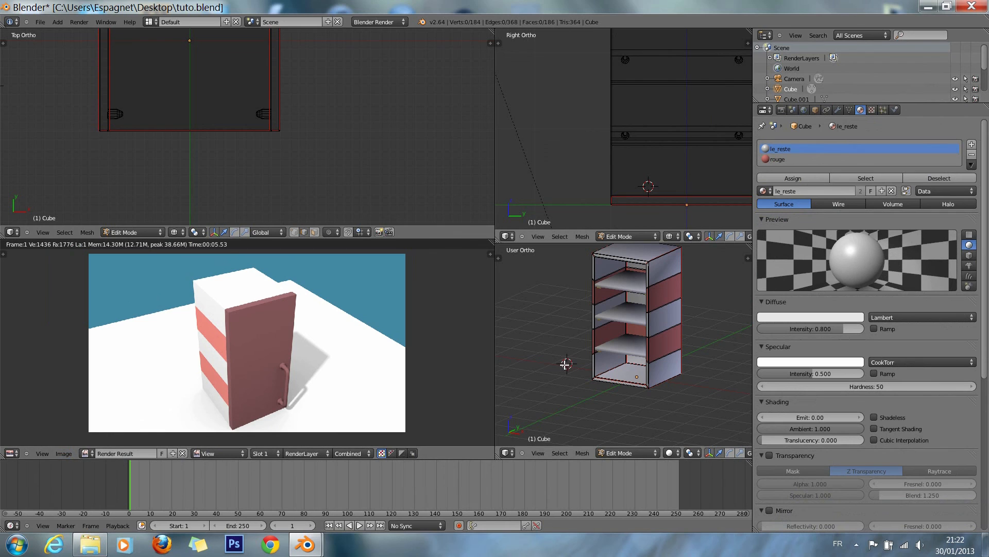
pyautogui.scroll(2, 601, 423)
pyautogui.scroll(-1, 601, 423)
pyautogui.scroll(-1, 581, 361)
pyautogui.scroll(-1, 638, 353)
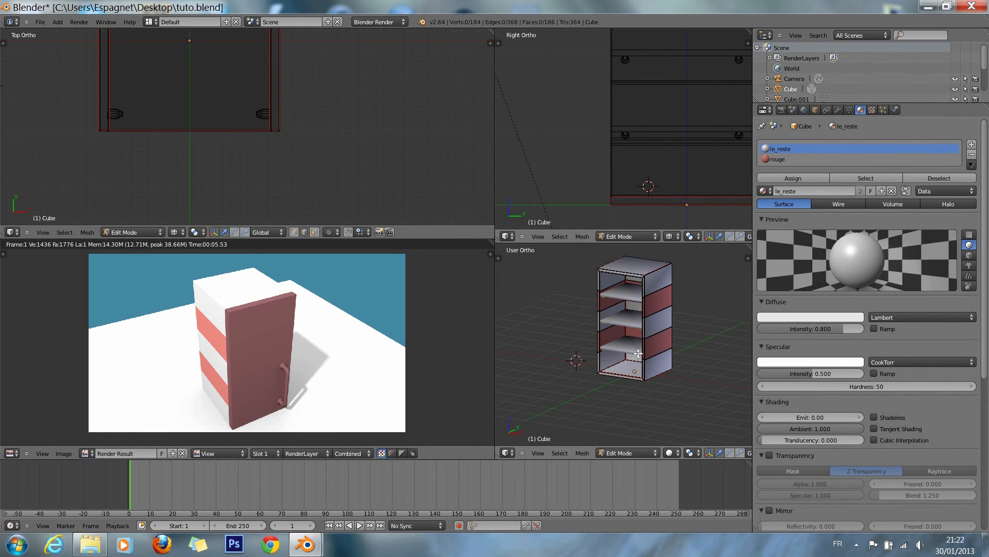
pyautogui.press('a')
pyautogui.press('u')
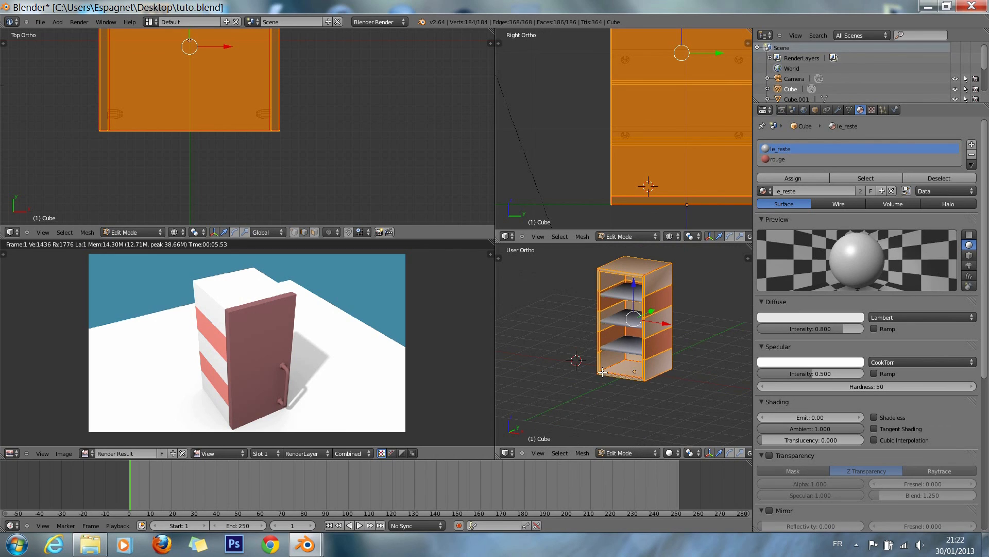
pyautogui.press('u')
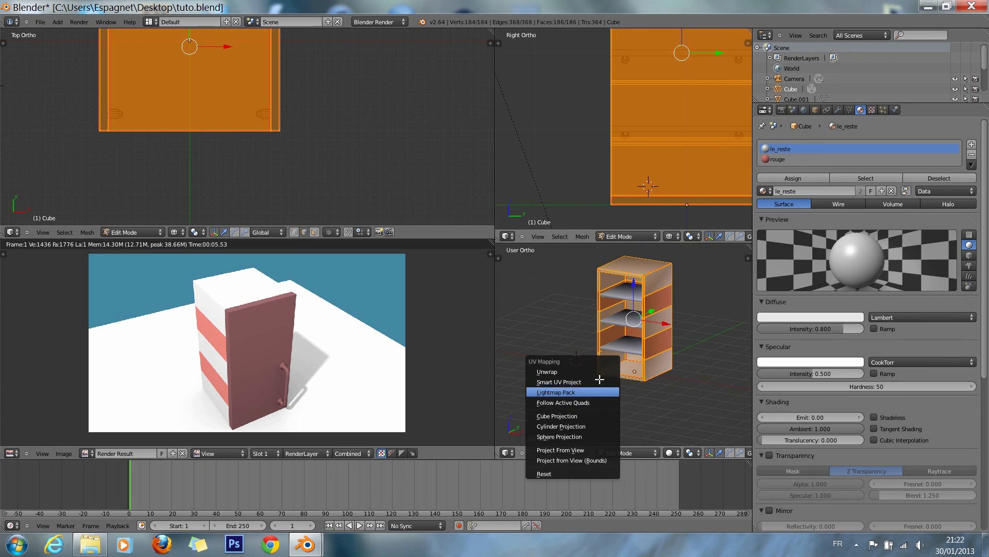
pyautogui.click(596, 371)
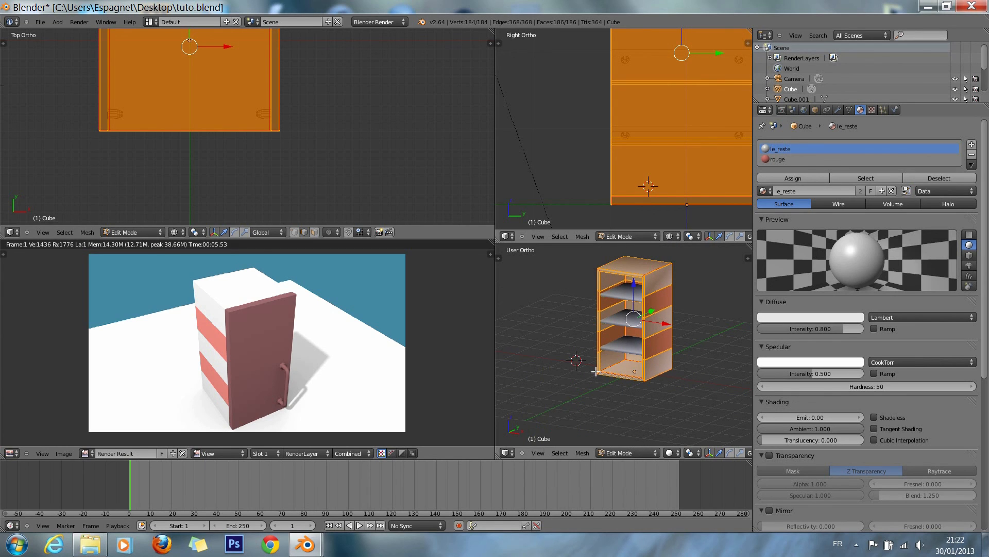
pyautogui.click(219, 453)
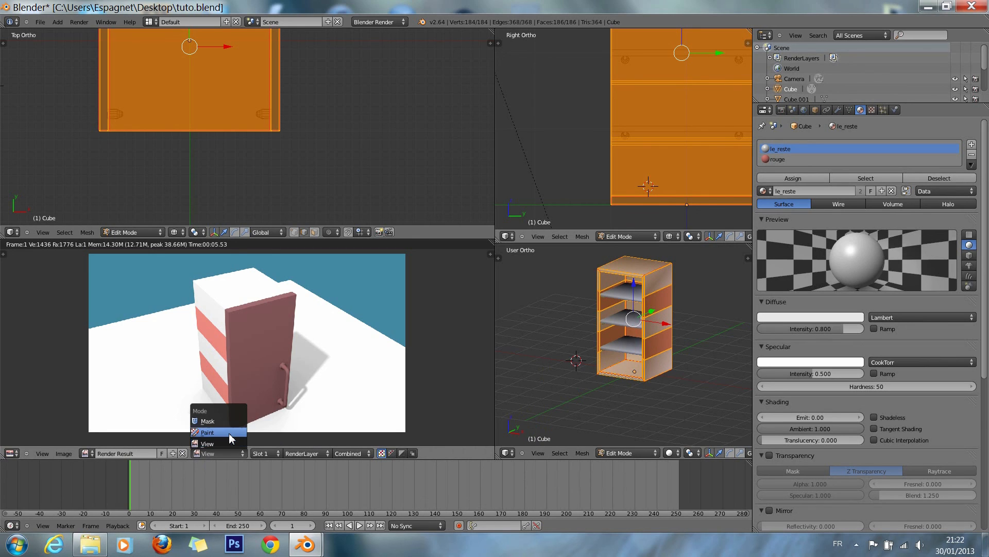
pyautogui.click(227, 432)
pyautogui.click(221, 453)
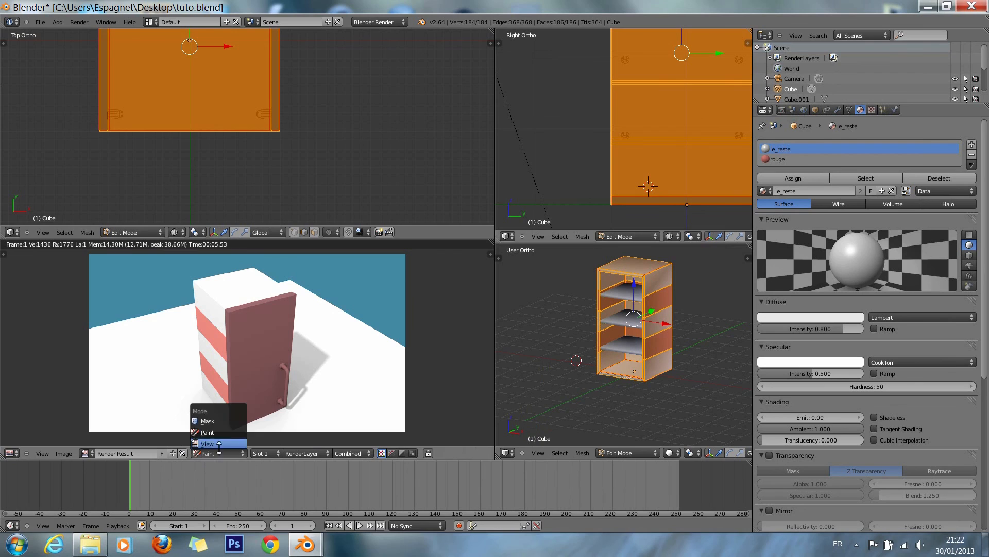
pyautogui.click(220, 443)
pyautogui.click(88, 453)
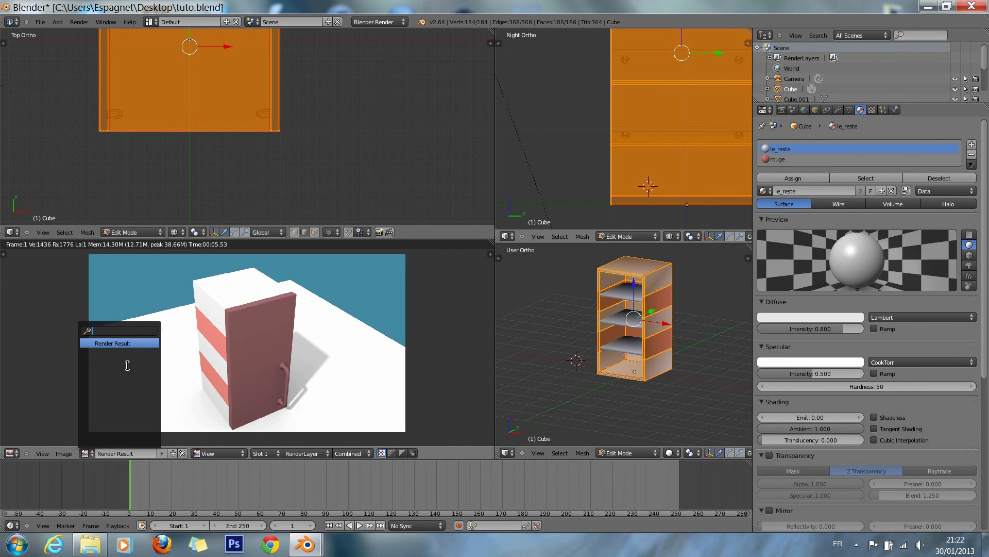
# Step: Create a new blank 1024 × 1024 image named untitled behind the UV layout
pyautogui.click(75, 453)
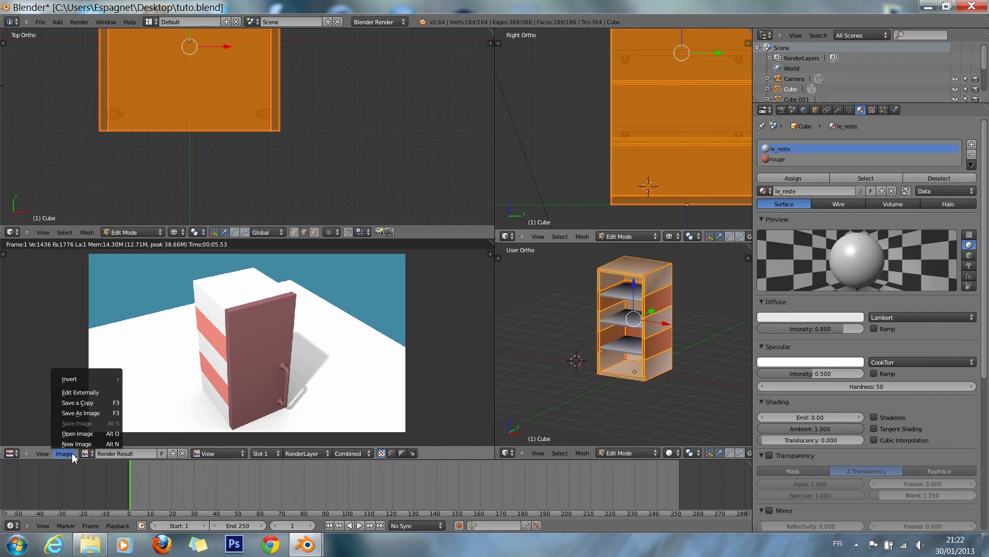
pyautogui.click(74, 446)
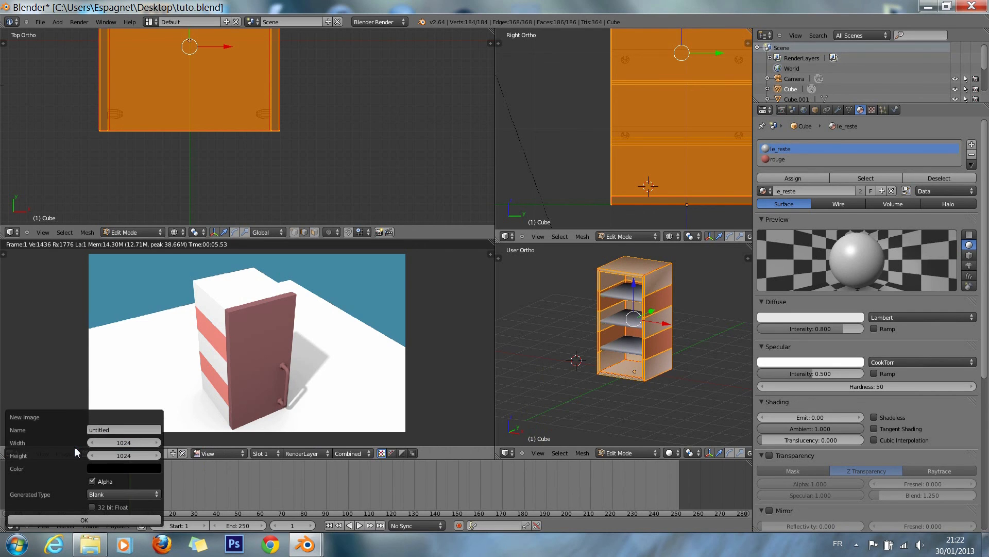
pyautogui.click(120, 517)
# Step: Examine the unwrapped UV islands on the image and compare them with the cabinet model
pyautogui.scroll(-7, 221, 385)
pyautogui.scroll(5, 221, 384)
pyautogui.scroll(-2, 222, 385)
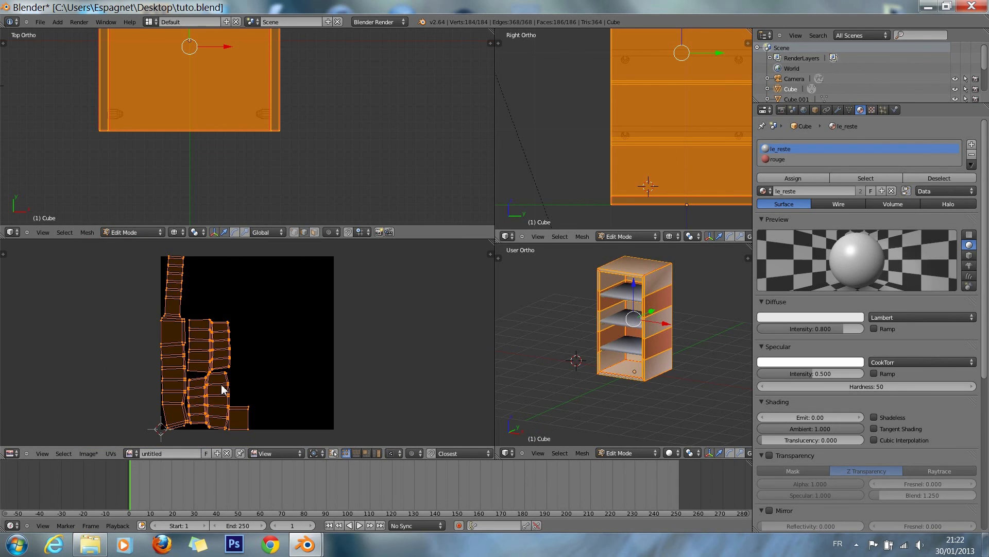
pyautogui.press('super')
pyautogui.click(352, 387)
pyautogui.scroll(1, 171, 364)
pyautogui.scroll(-1, 171, 364)
pyautogui.scroll(1, 153, 338)
pyautogui.scroll(-1, 154, 342)
pyautogui.scroll(1, 168, 392)
pyautogui.scroll(1, 168, 391)
pyautogui.scroll(-2, 170, 394)
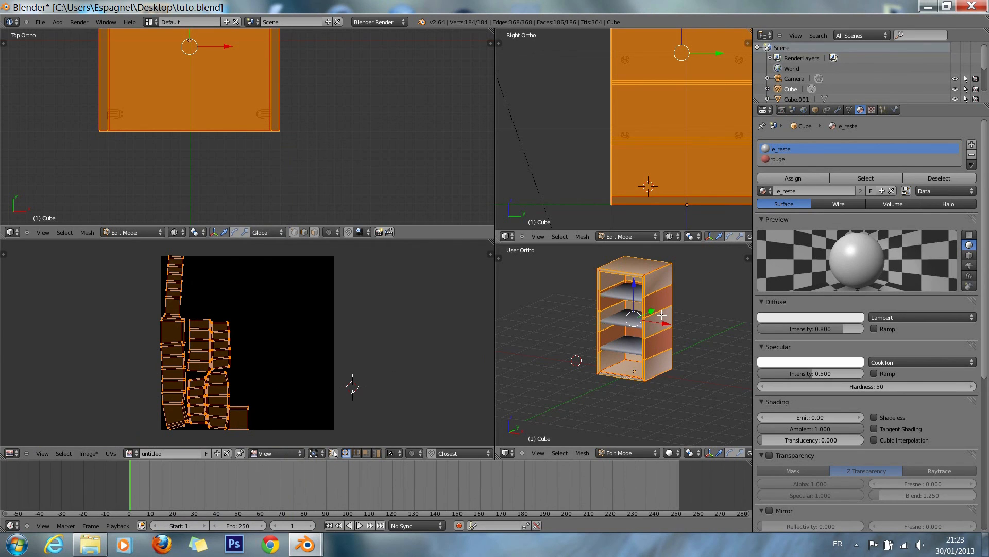
pyautogui.scroll(3, 627, 360)
pyautogui.scroll(2, 301, 359)
pyautogui.scroll(-4, 196, 350)
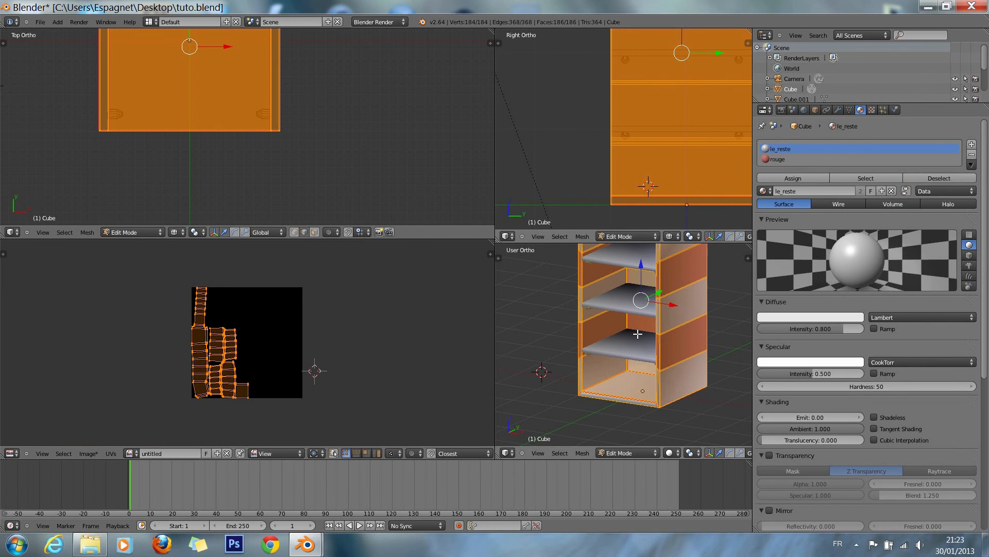
pyautogui.scroll(2, 231, 377)
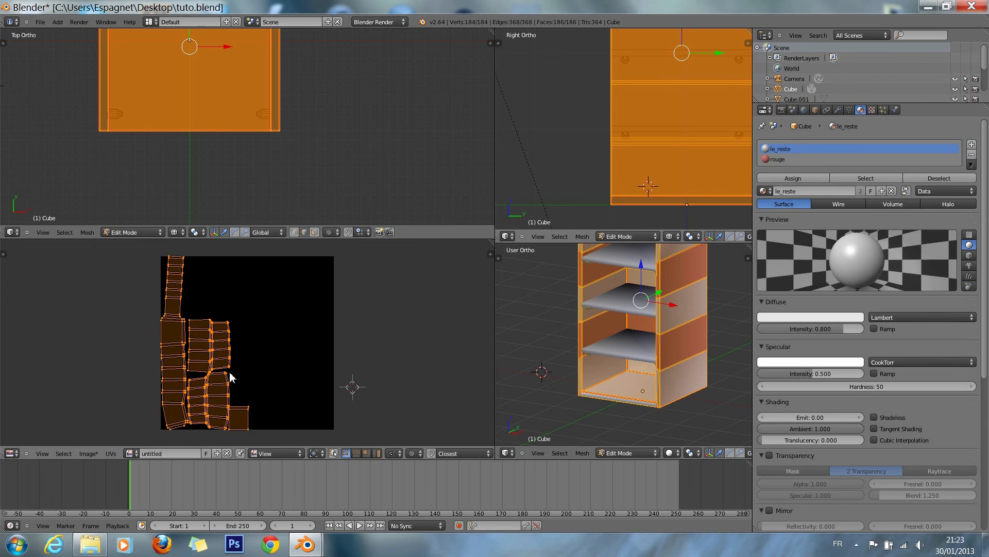
# Step: Export the UV layout to the Desktop as tuto.png, a 1024 × 1024 PNG image with 0.25 fill opacity
pyautogui.click(111, 453)
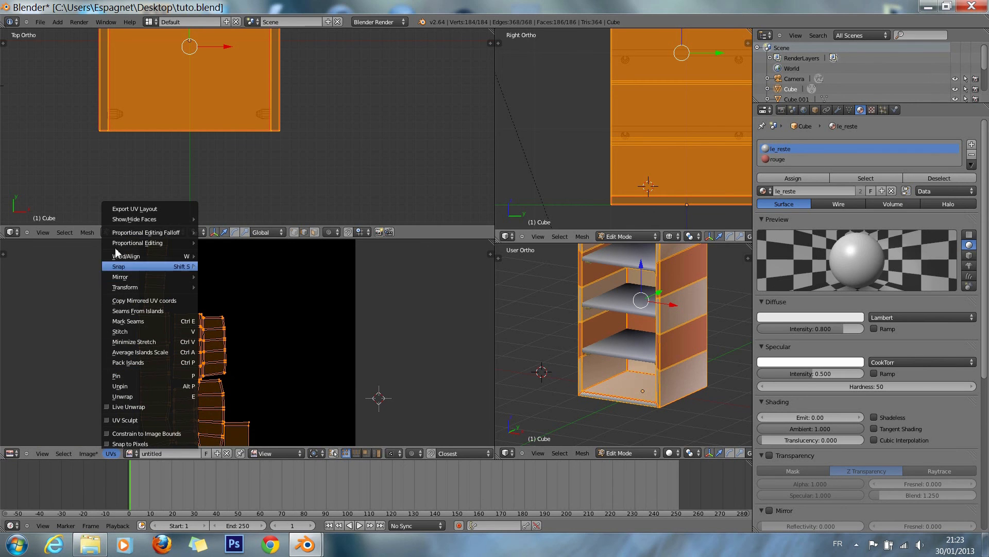
pyautogui.click(145, 209)
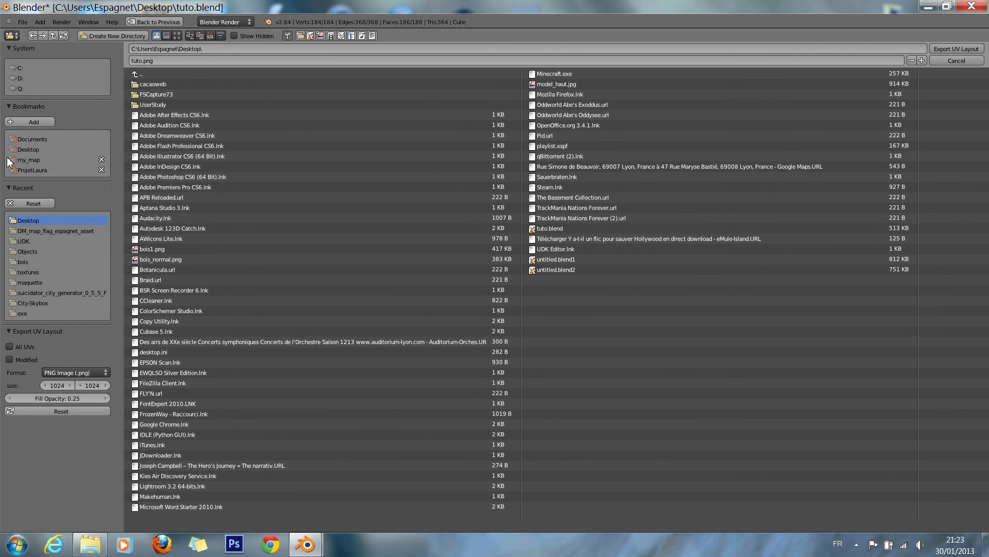
pyautogui.click(32, 141)
pyautogui.click(32, 150)
pyautogui.click(960, 48)
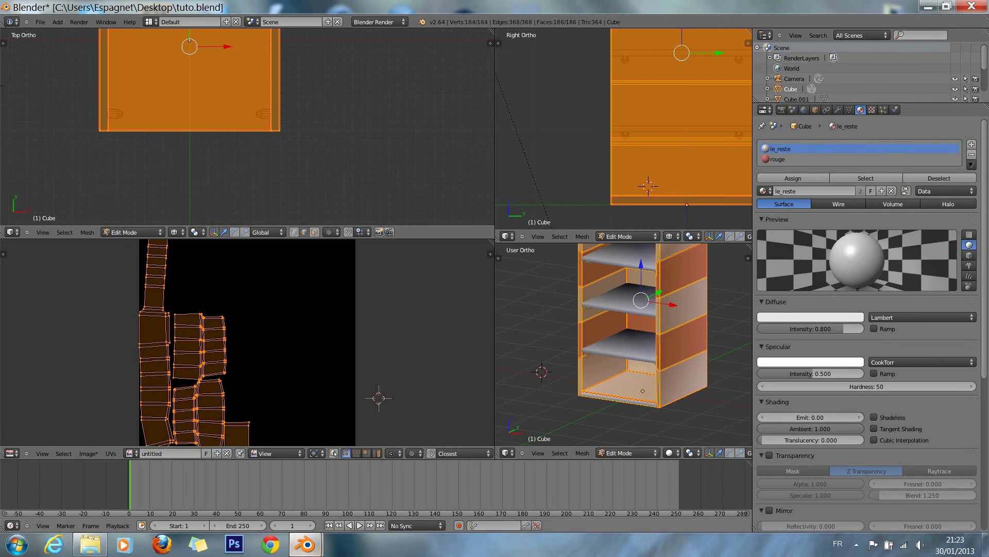
# Step: Switch to Photoshop and open the exported UV layout tuto.png from the desktop
pyautogui.click(231, 544)
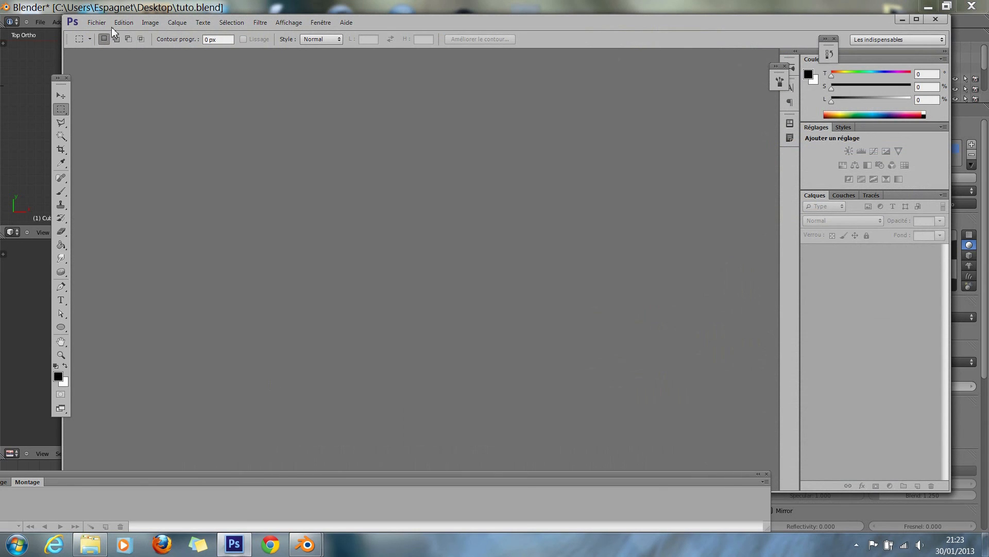
pyautogui.click(101, 22)
pyautogui.click(108, 49)
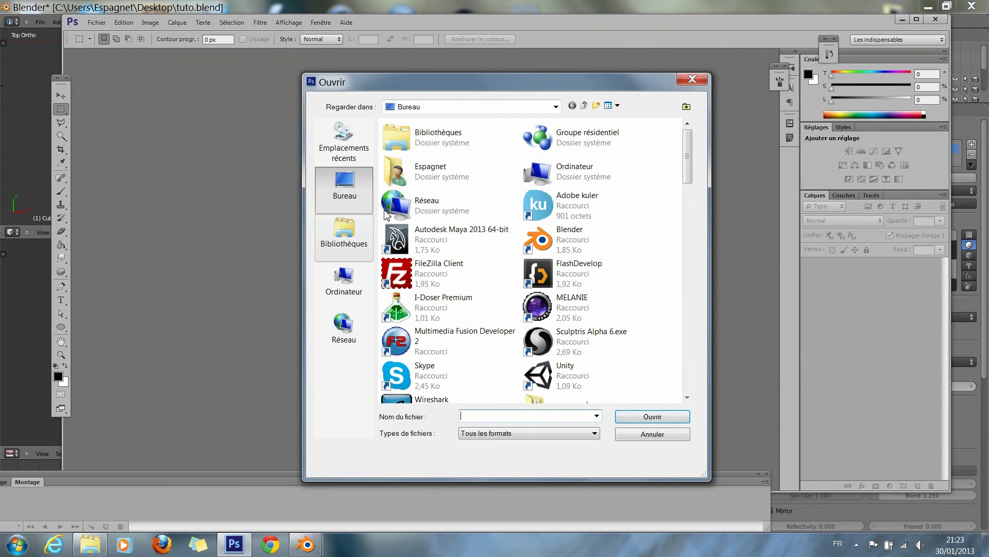
pyautogui.click(546, 378)
pyautogui.scroll(-3, 592, 384)
pyautogui.scroll(-3, 610, 388)
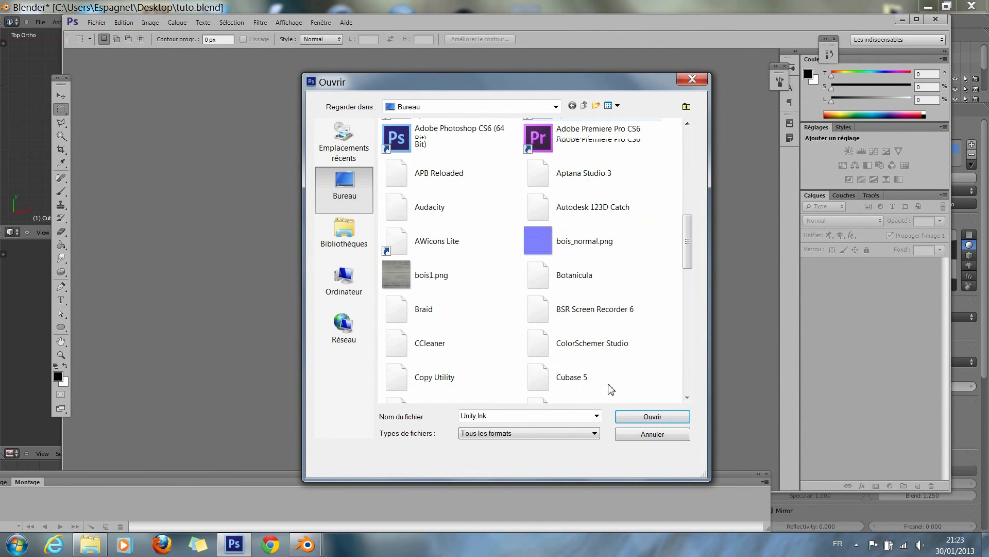
pyautogui.scroll(-2, 525, 320)
pyautogui.scroll(-10, 525, 319)
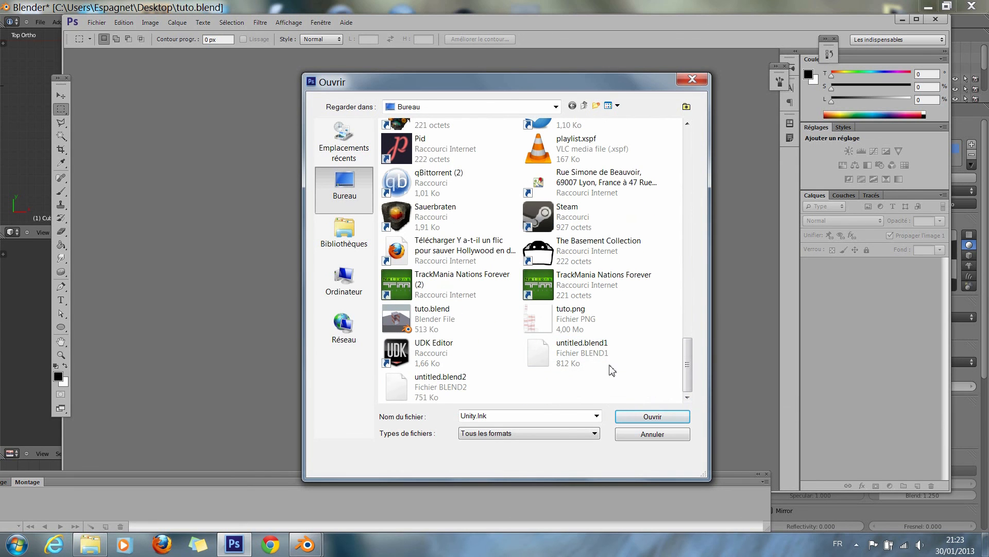
pyautogui.click(597, 328)
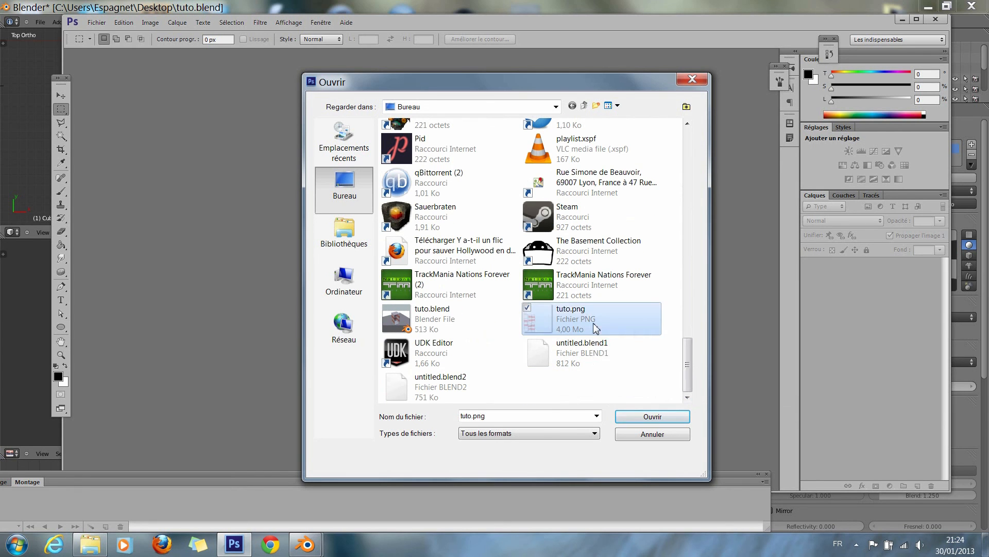
pyautogui.doubleClick(596, 328)
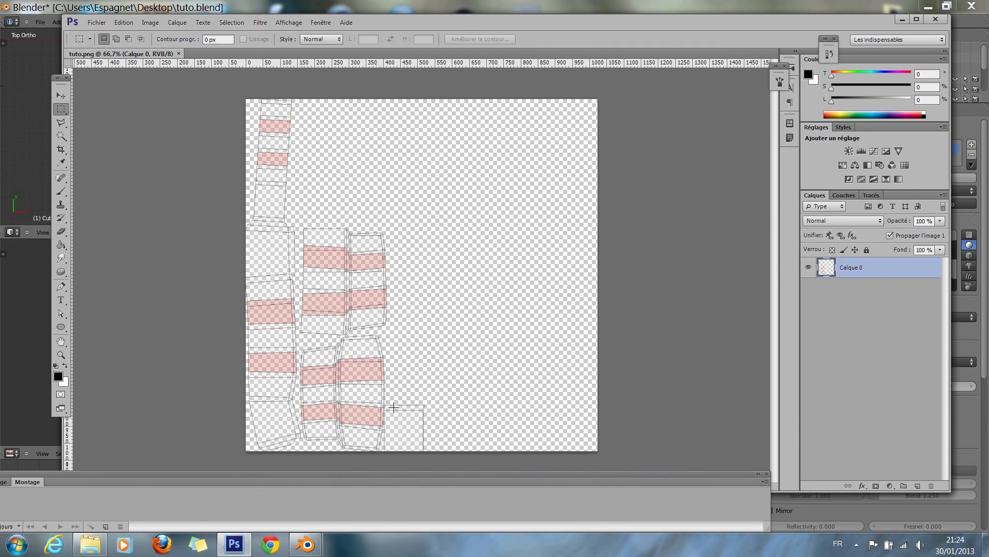
pyautogui.moveTo(389, 357); pyautogui.dragTo(294, 422)
pyautogui.click(323, 380)
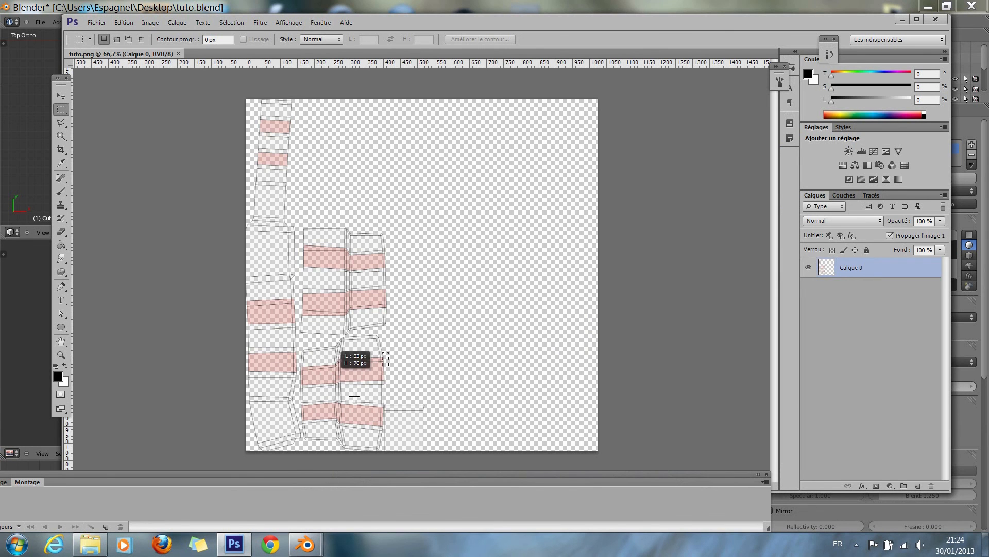
pyautogui.moveTo(318, 398); pyautogui.dragTo(301, 395)
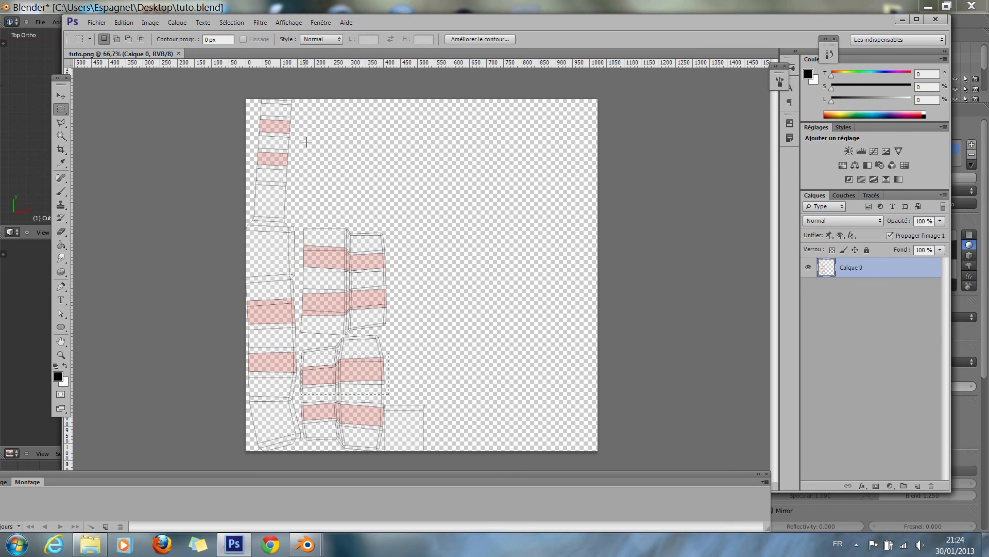
# Step: Marquee-select the upper red stripe across the upper pair of middle islands and add a new layer above Calque 0
pyautogui.moveTo(373, 287); pyautogui.dragTo(390, 279)
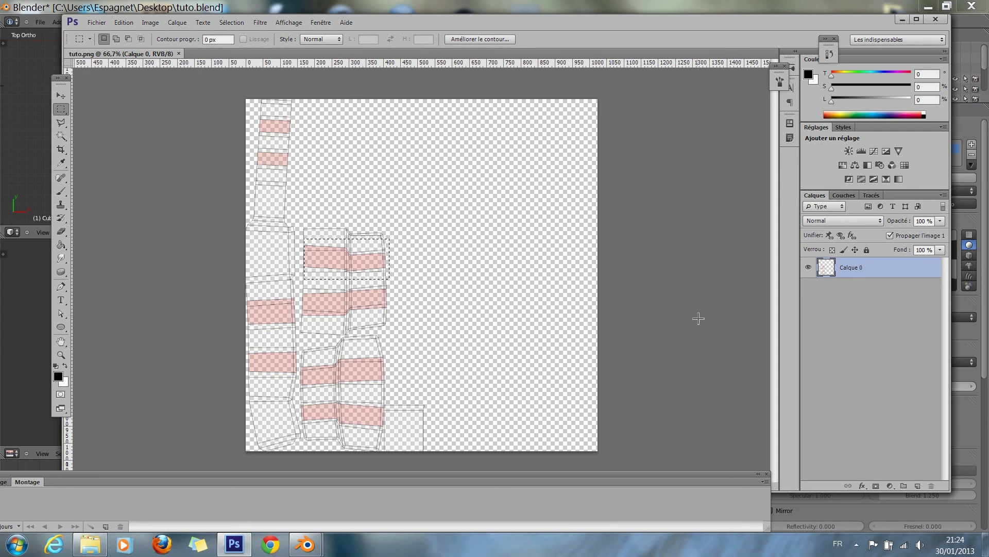
pyautogui.click(917, 485)
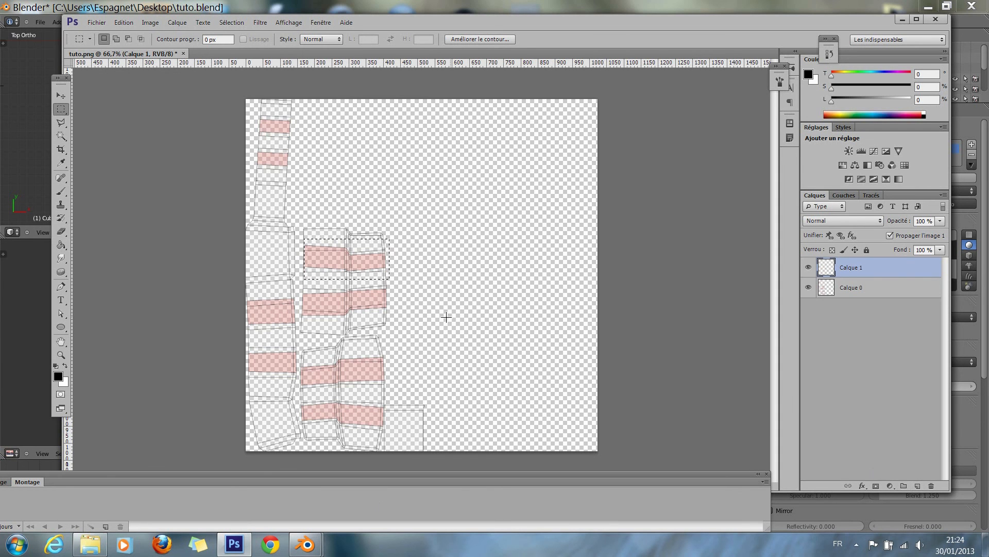
# Step: Close the tuto.png document without saving its changes and switch back to Blender
pyautogui.press('b')
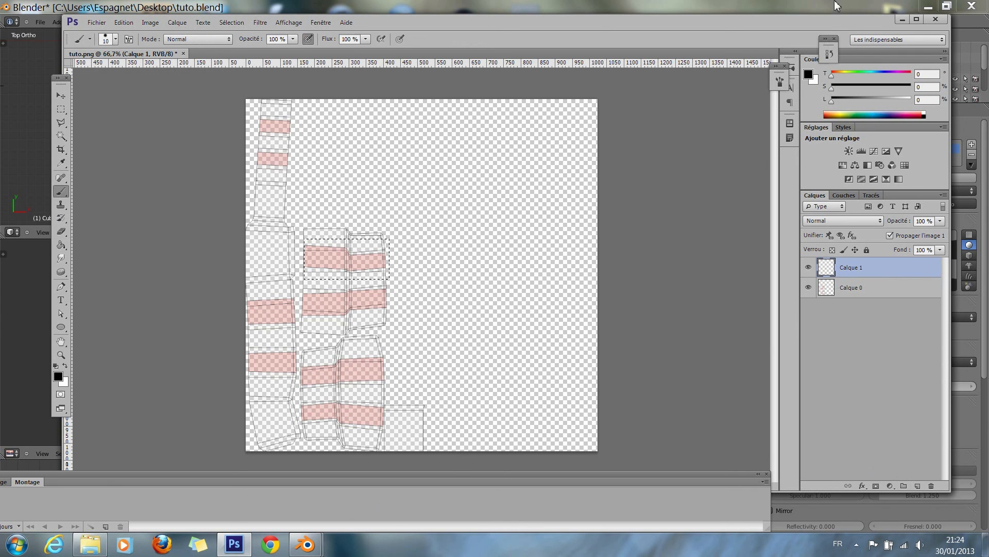
pyautogui.click(944, 22)
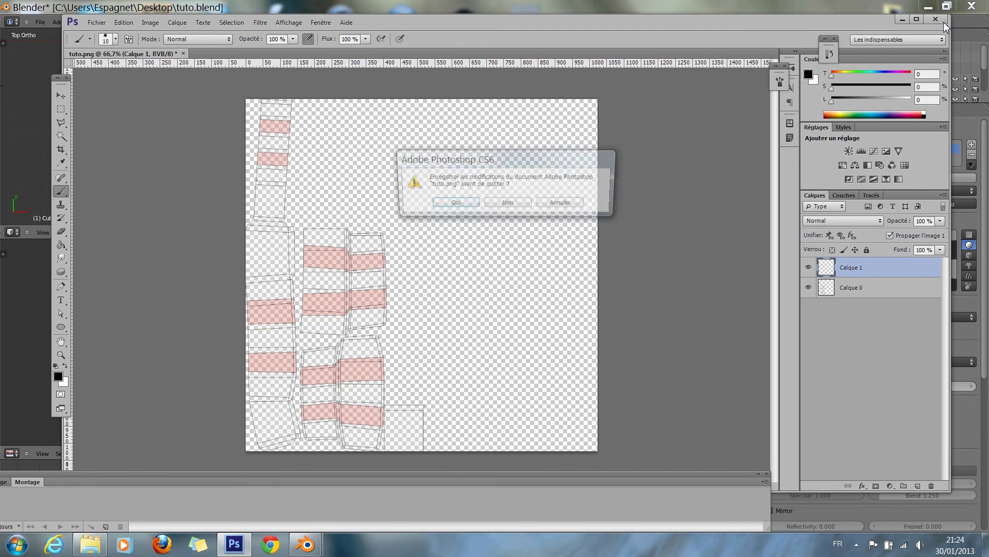
pyautogui.click(556, 205)
pyautogui.hotkey('ctrl', 'w')
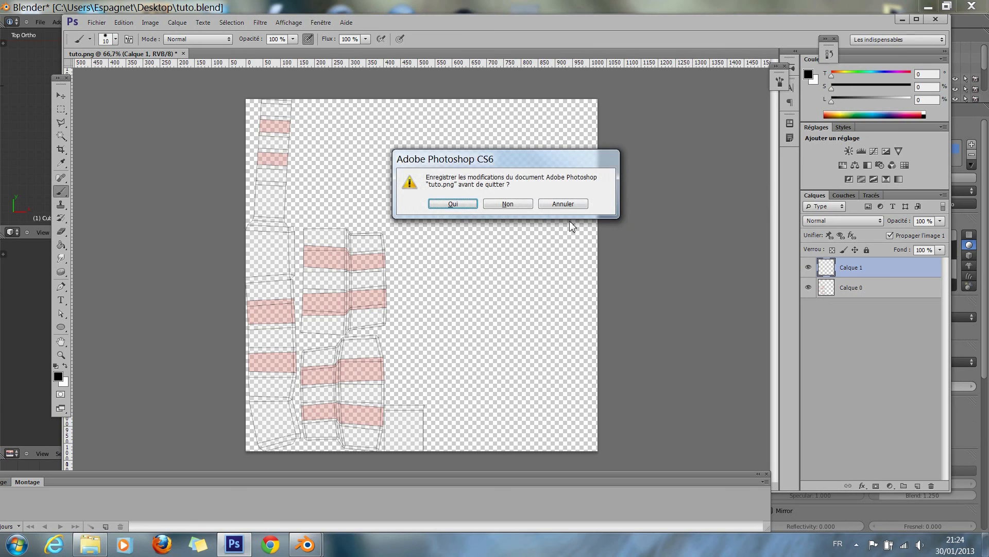
pyautogui.click(522, 203)
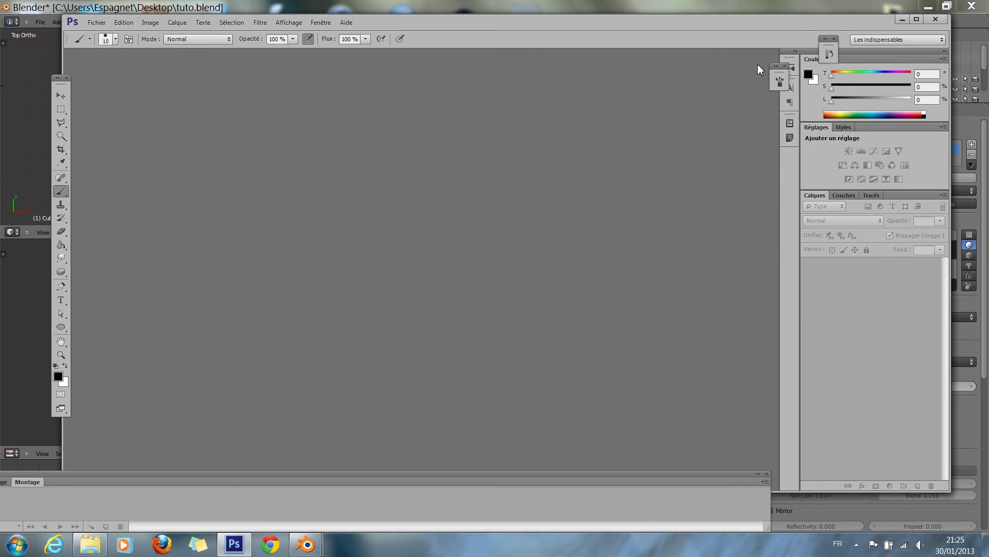
pyautogui.click(903, 19)
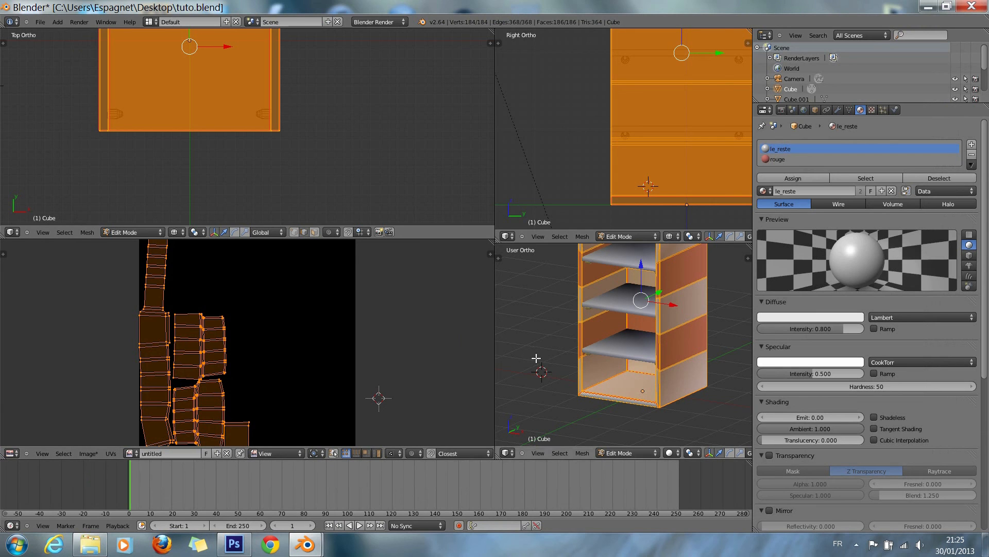
# Step: Return the striped cabinet from Edit Mode to Object Mode
pyautogui.scroll(-5, 480, 360)
pyautogui.scroll(2, 600, 356)
pyautogui.scroll(-3, 600, 356)
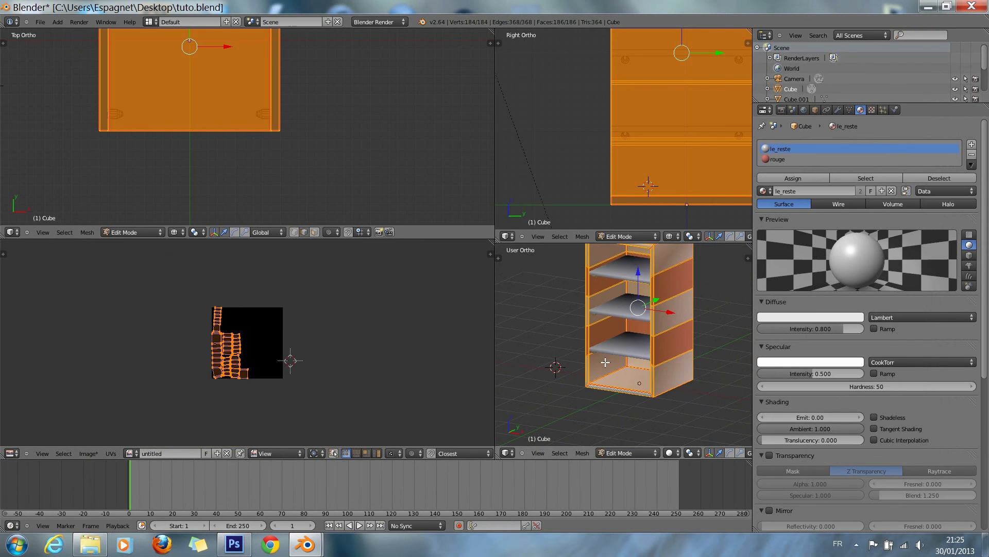
pyautogui.press('Tab')
pyautogui.scroll(-4, 604, 389)
pyautogui.scroll(4, 605, 390)
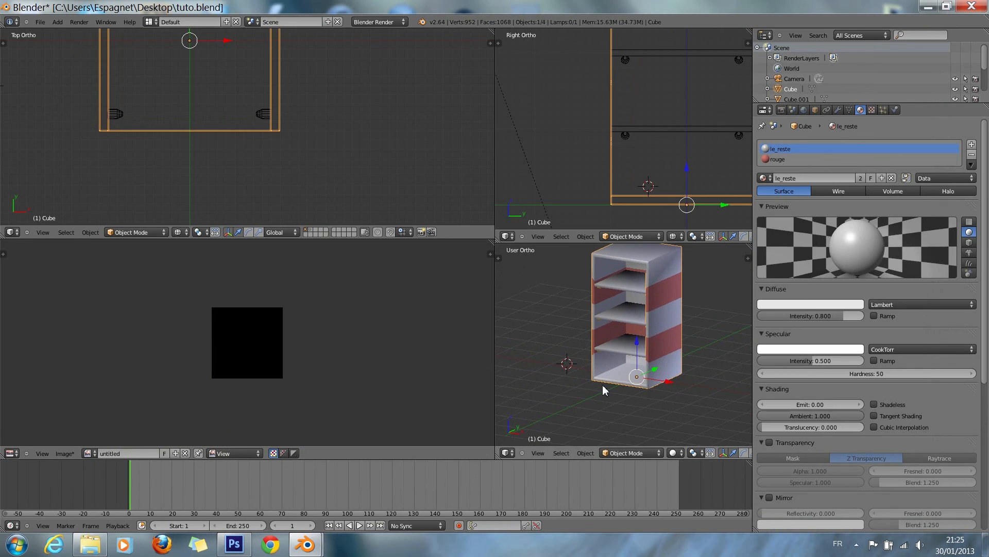
pyautogui.scroll(1, 604, 390)
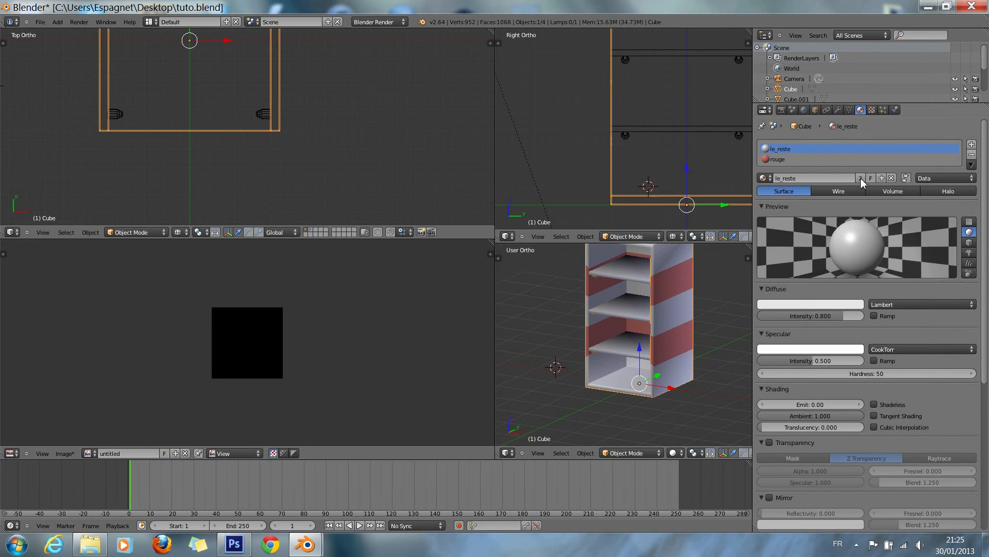
# Step: Add a new texture to the cabinet's le_reste material and set its type to Image or Movie
pyautogui.click(872, 111)
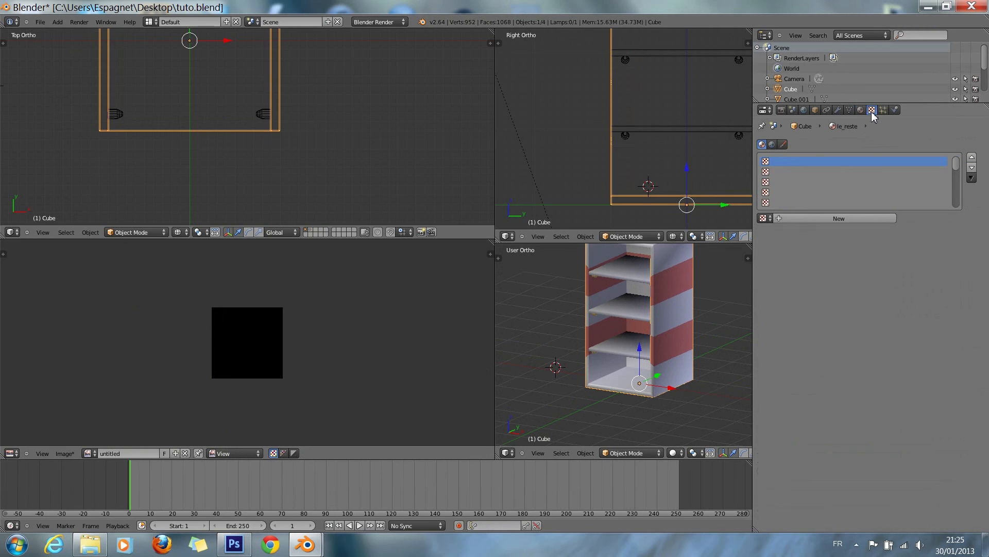
pyautogui.click(801, 217)
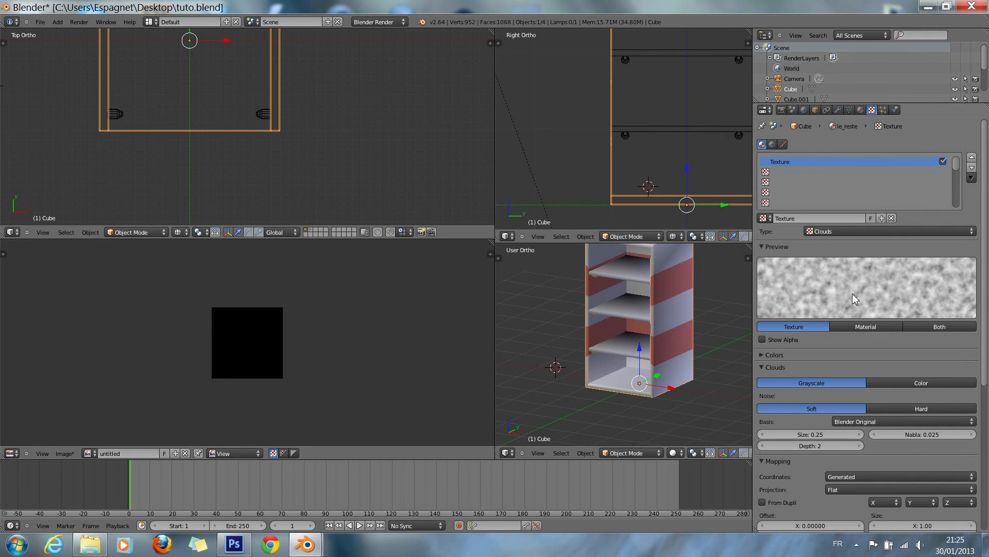
pyautogui.click(857, 231)
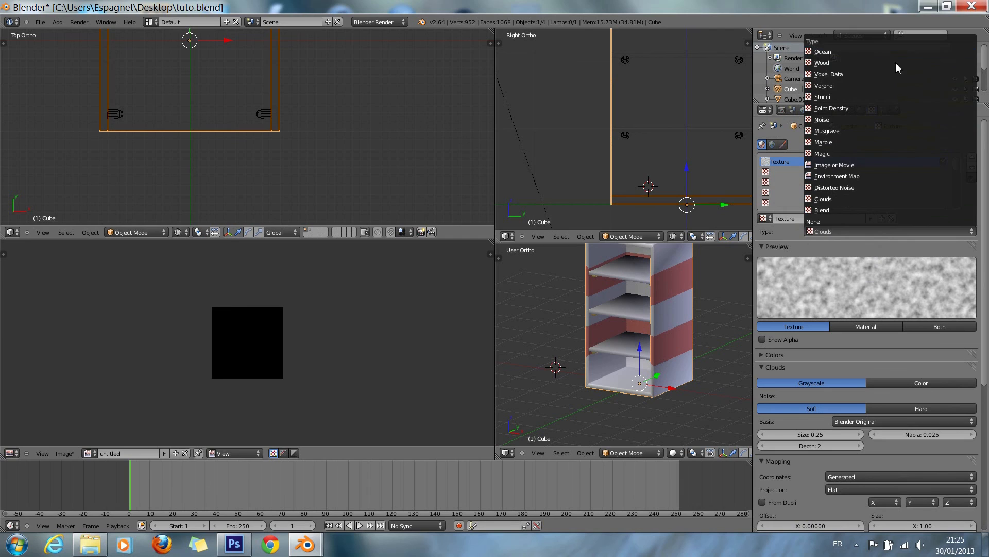
pyautogui.click(888, 199)
pyautogui.click(879, 230)
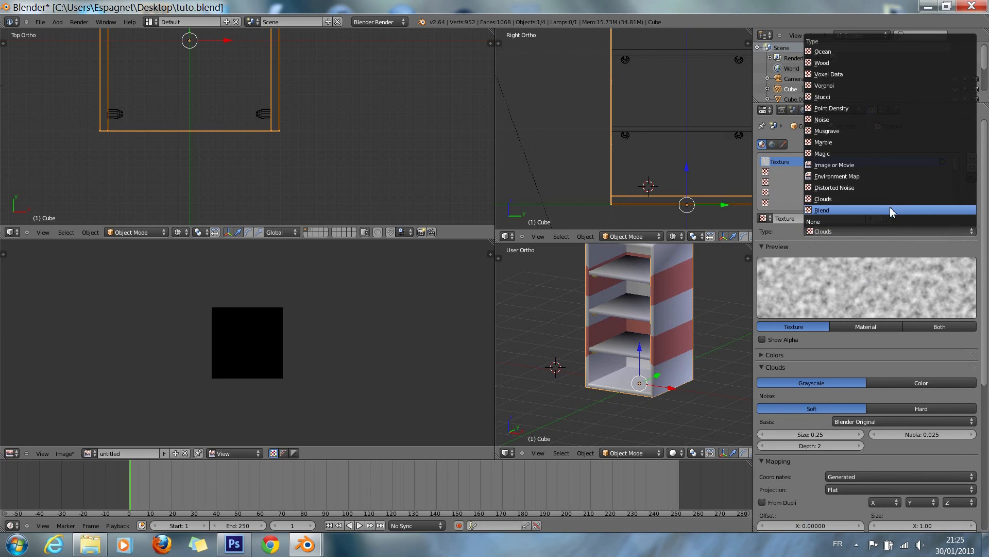
pyautogui.click(902, 165)
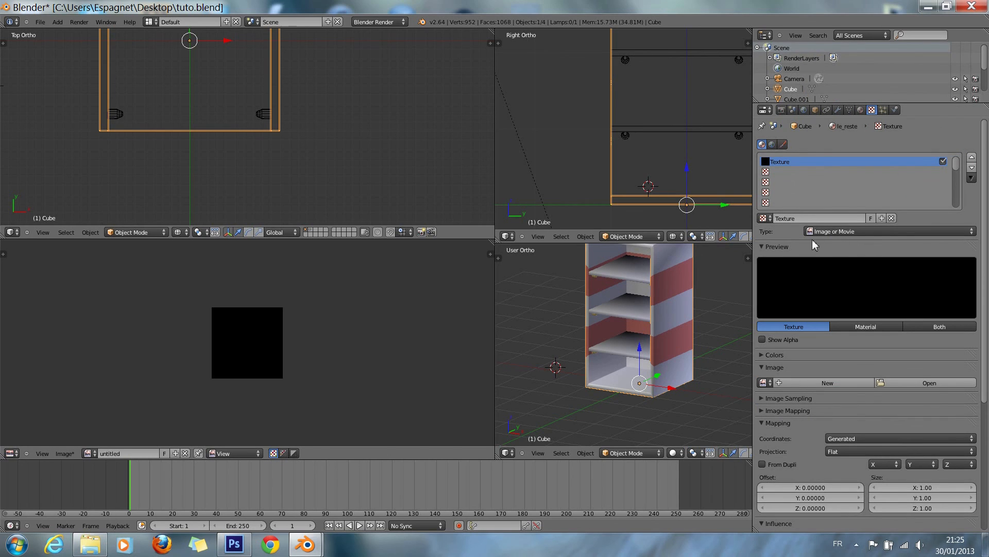
# Step: Load the bois1.png wood image from the Desktop into the new texture
pyautogui.click(907, 383)
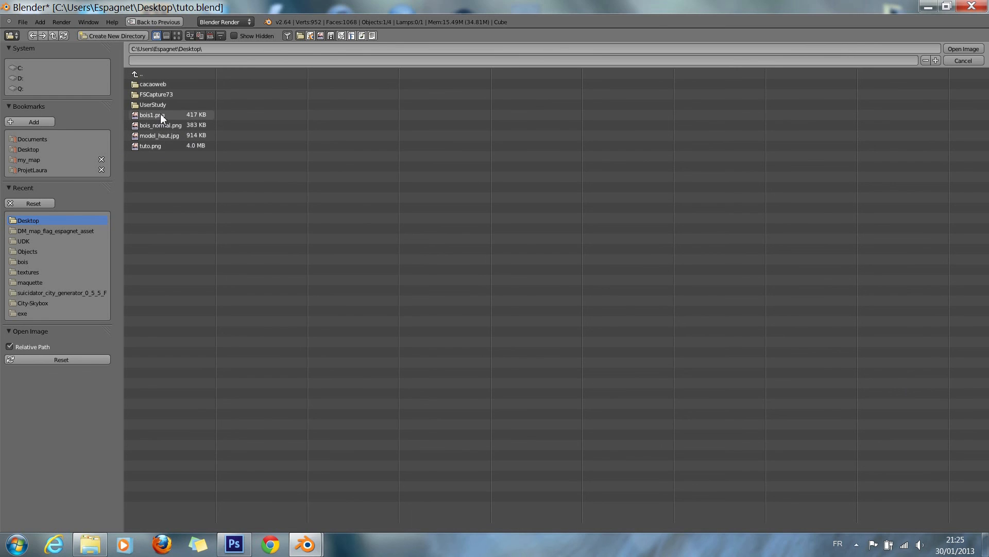
pyautogui.click(178, 117)
pyautogui.doubleClick(178, 116)
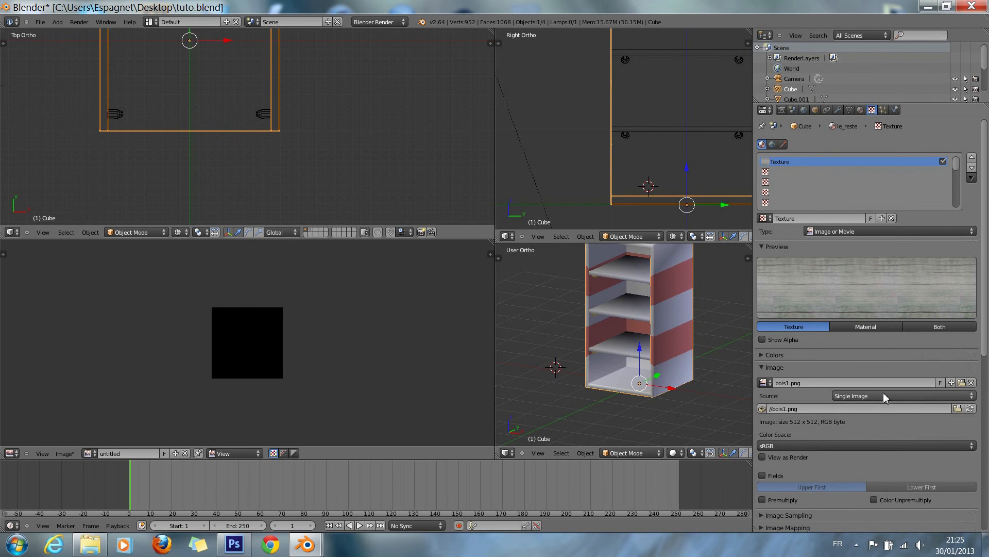
# Step: Expand the texture's Image Sampling and Image Mapping settings and keep the image extension on Repeat
pyautogui.scroll(-1, 883, 391)
pyautogui.scroll(-3, 883, 382)
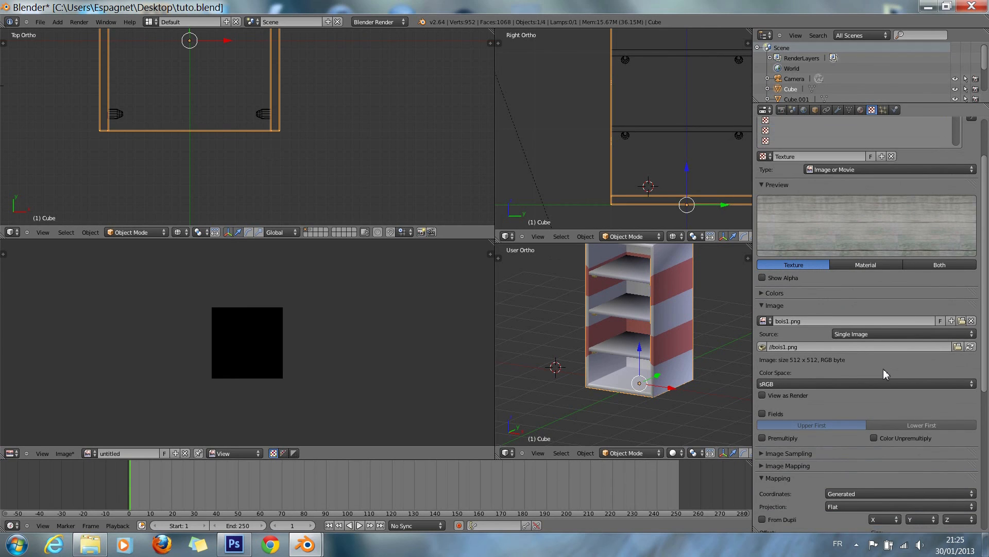
pyautogui.scroll(-4, 883, 361)
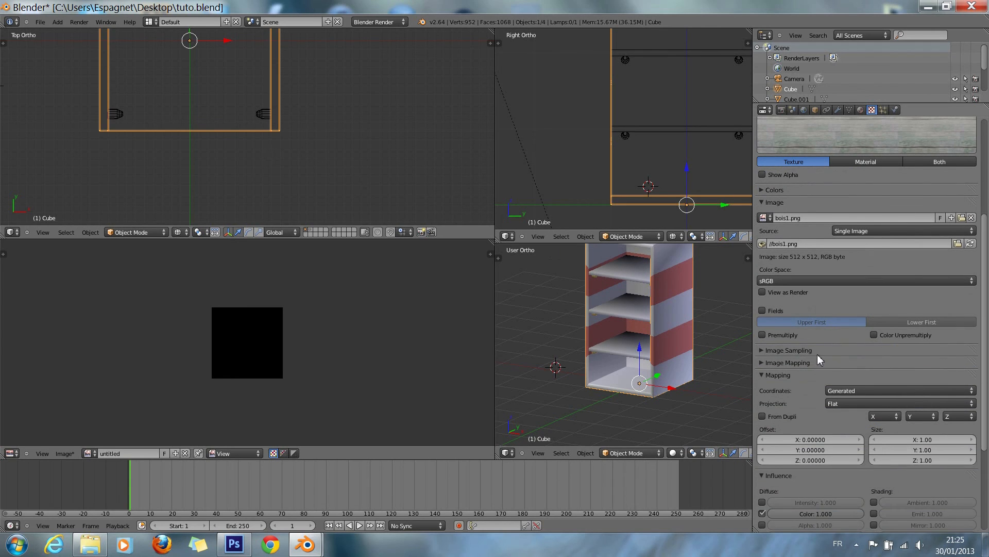
pyautogui.click(818, 353)
pyautogui.scroll(-5, 842, 382)
pyautogui.click(839, 391)
pyautogui.scroll(-1, 840, 394)
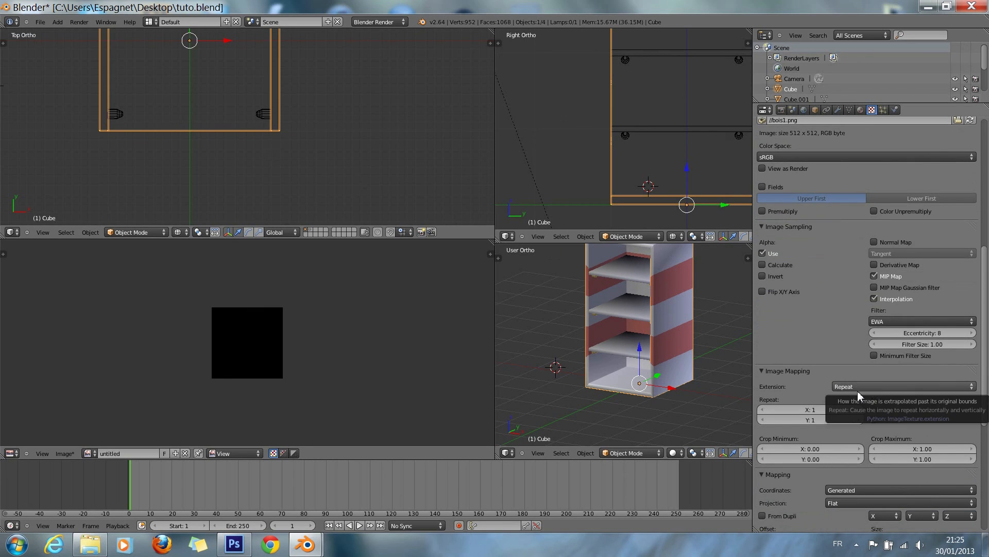
pyautogui.click(845, 387)
pyautogui.click(876, 345)
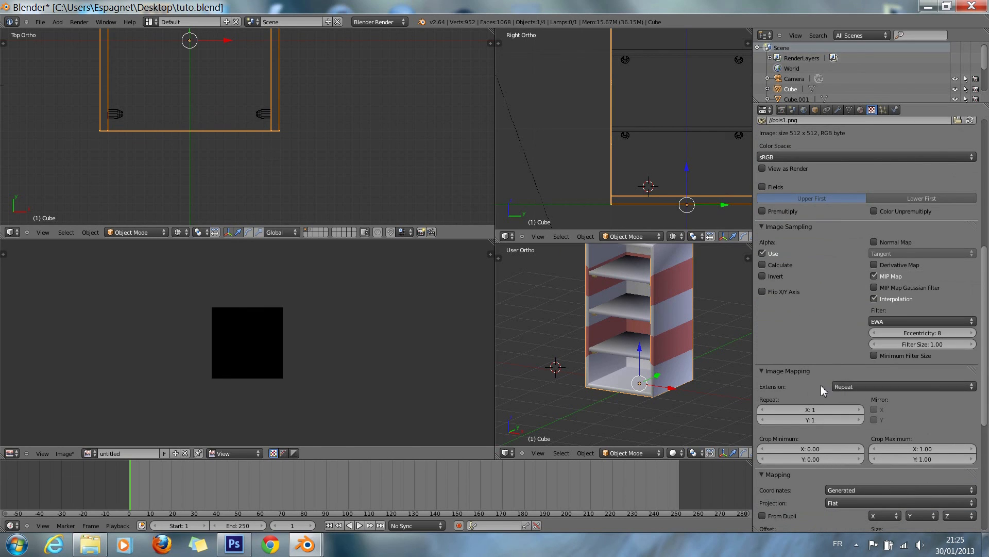
# Step: Set the wood texture's mapping coordinates to UV, using the UVMap layer
pyautogui.scroll(-2, 820, 390)
pyautogui.scroll(-2, 819, 389)
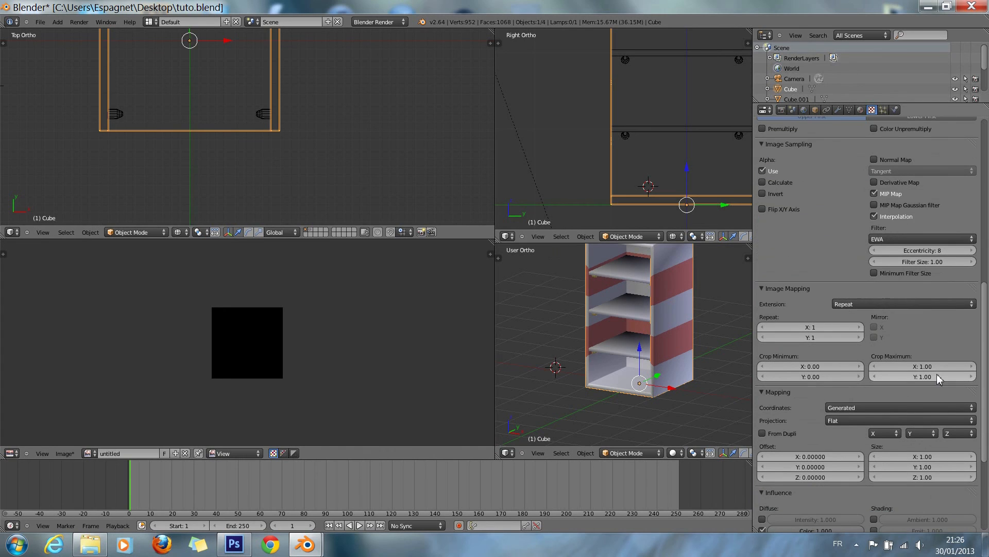
pyautogui.scroll(-2, 796, 393)
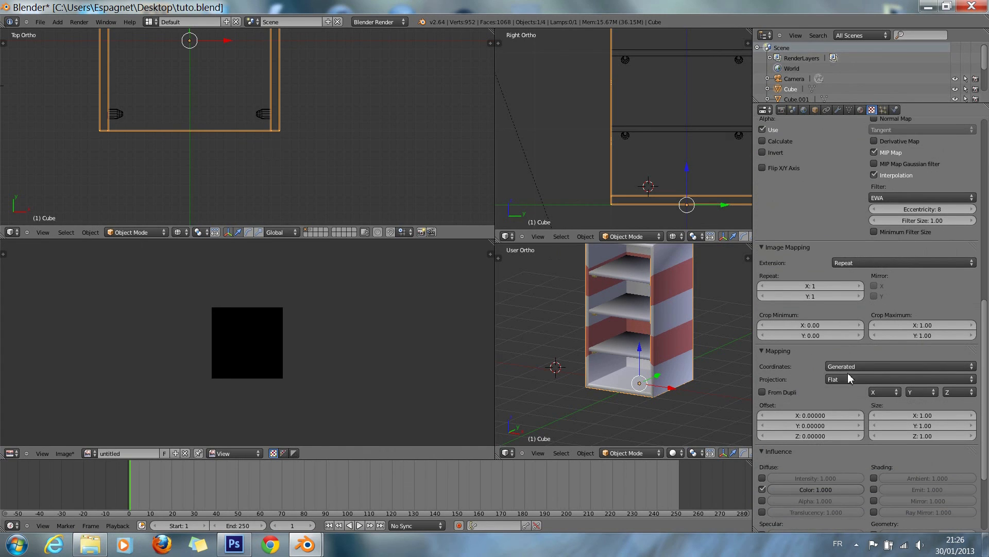
pyautogui.click(845, 367)
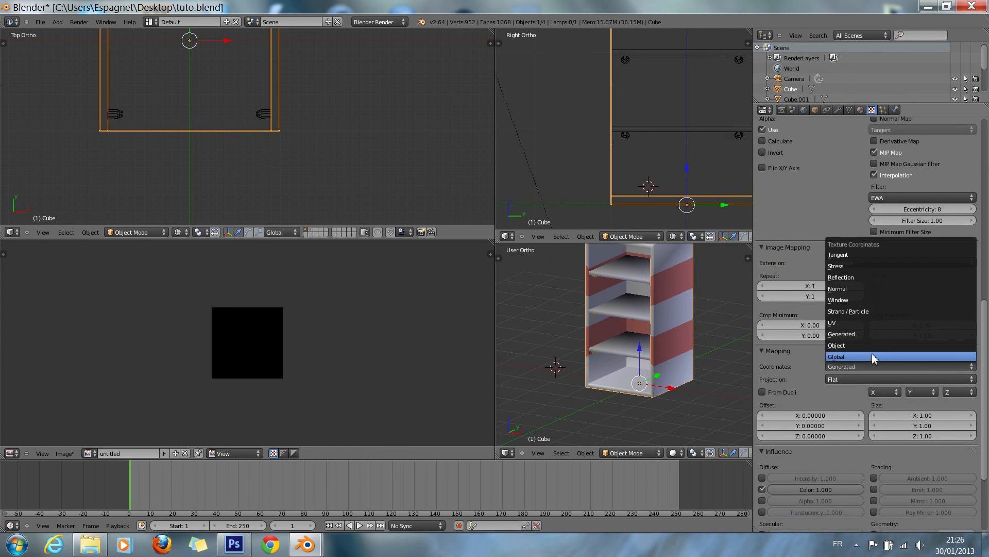
pyautogui.click(897, 327)
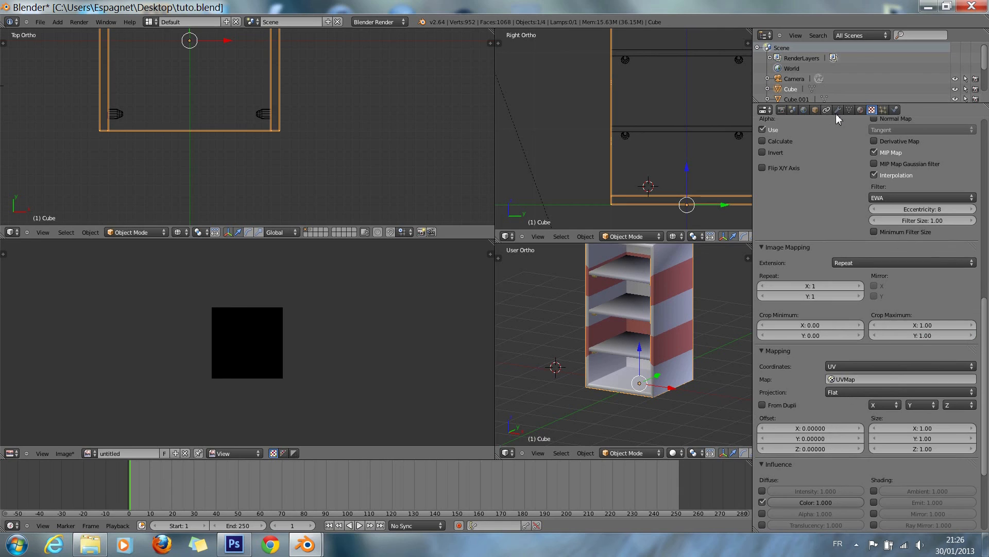
# Step: Examine the cabinet's mesh data with its UV maps and the settings of the le_reste material
pyautogui.click(850, 109)
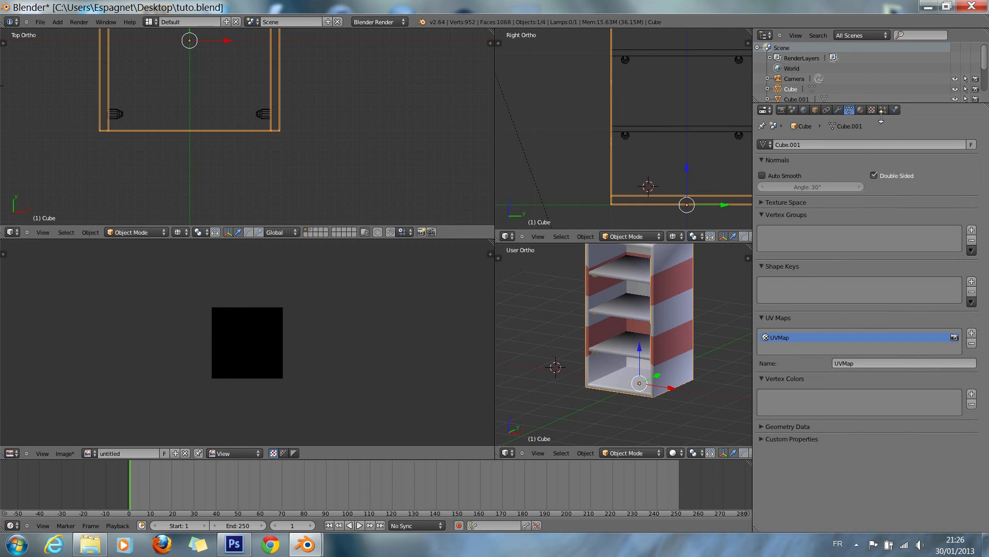
pyautogui.click(884, 110)
pyautogui.click(861, 111)
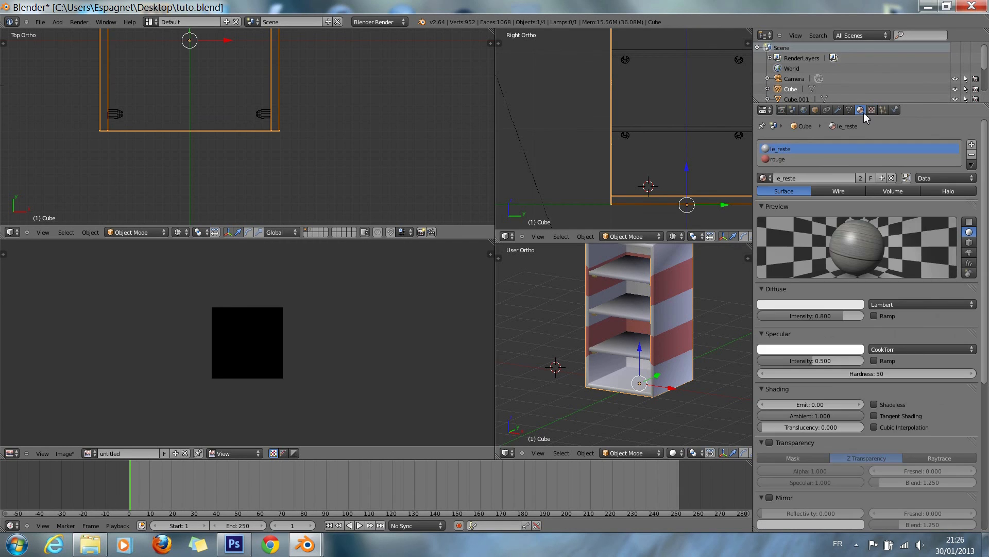
pyautogui.scroll(-6, 880, 367)
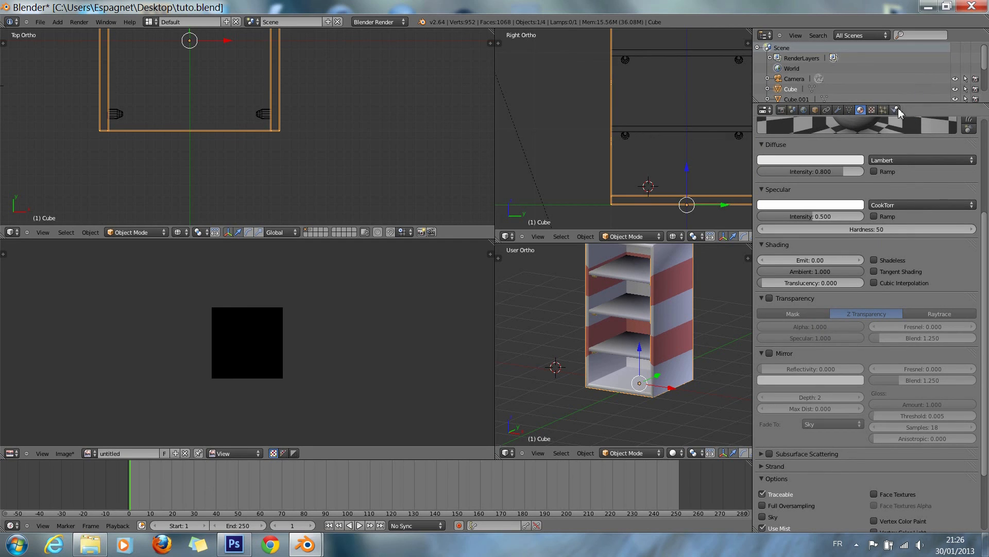
pyautogui.click(876, 111)
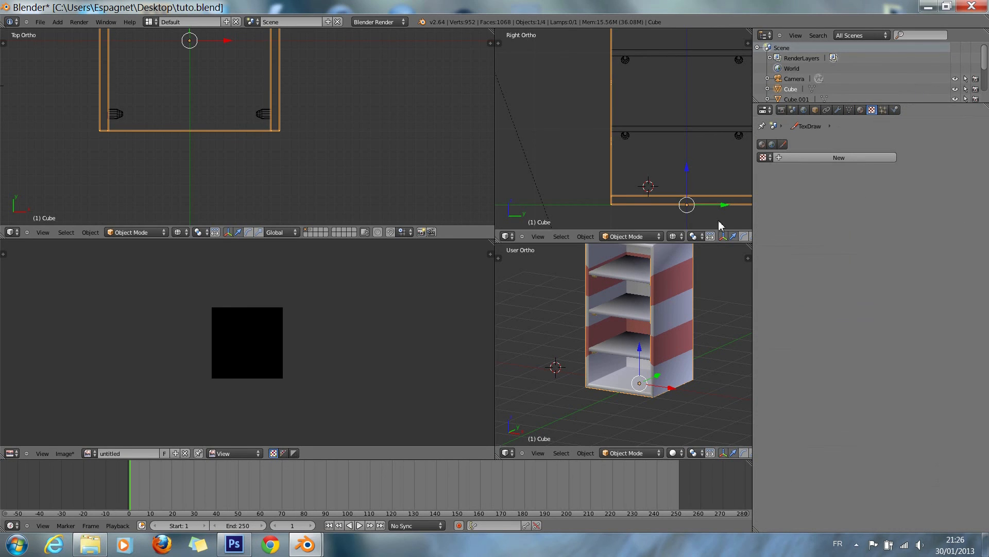
pyautogui.rightClick(687, 284)
pyautogui.rightClick(680, 292)
pyautogui.click(860, 109)
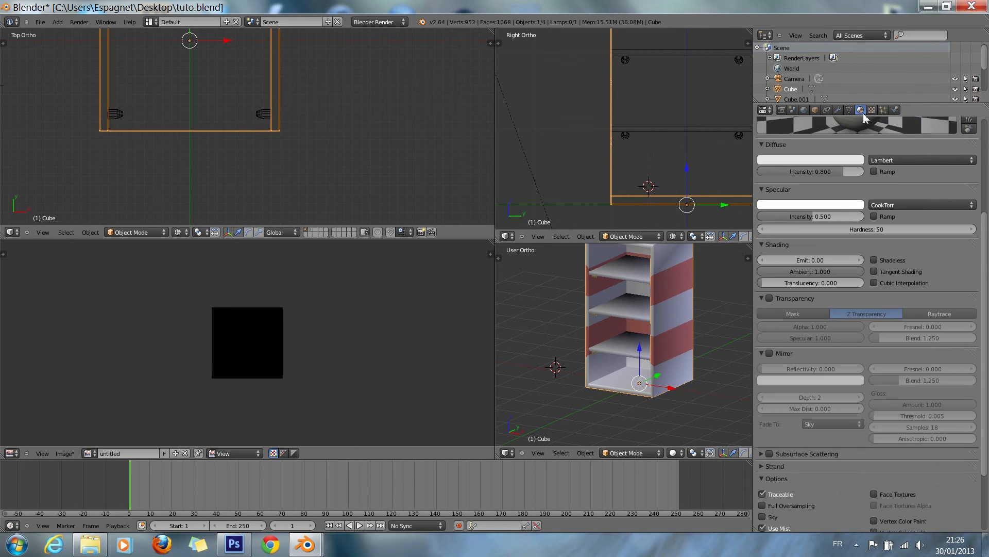
# Step: Show both texture and material in the wood texture's preview and render the cabinet
pyautogui.click(871, 111)
pyautogui.scroll(-10, 866, 283)
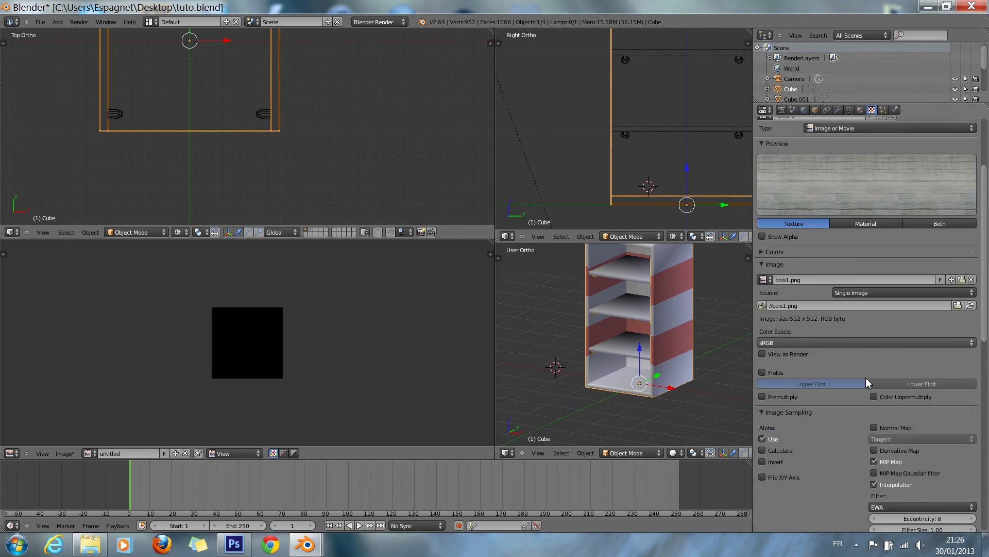
pyautogui.scroll(6, 860, 402)
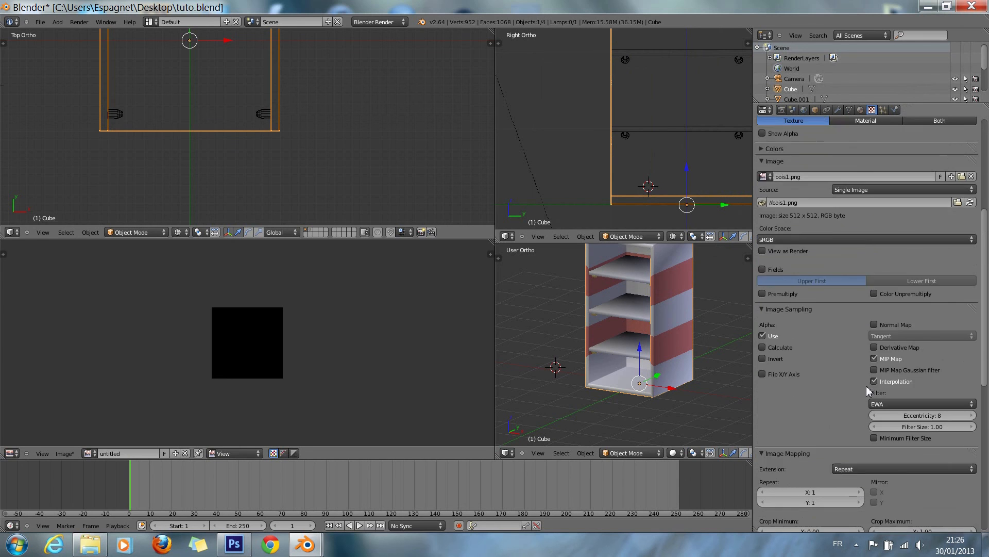
pyautogui.scroll(8, 867, 385)
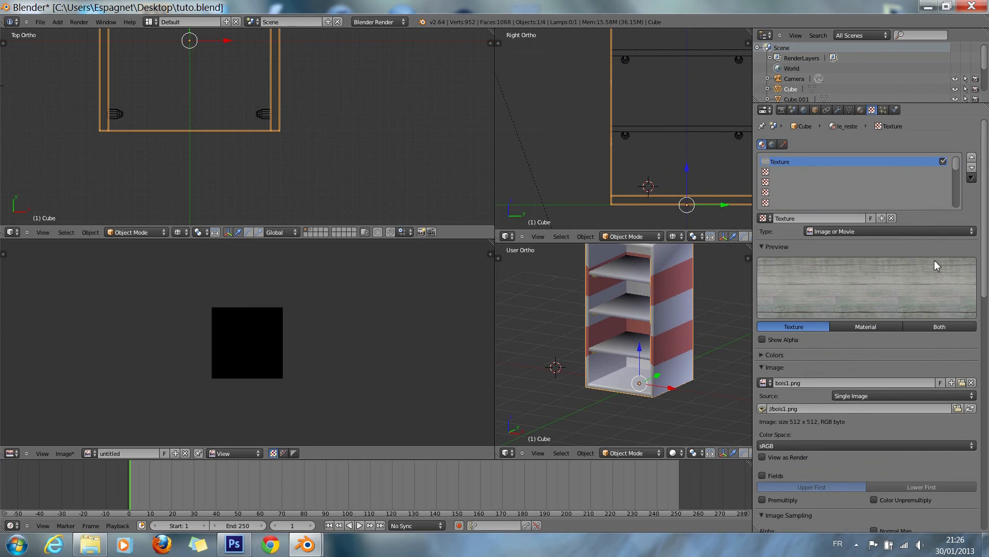
pyautogui.click(948, 327)
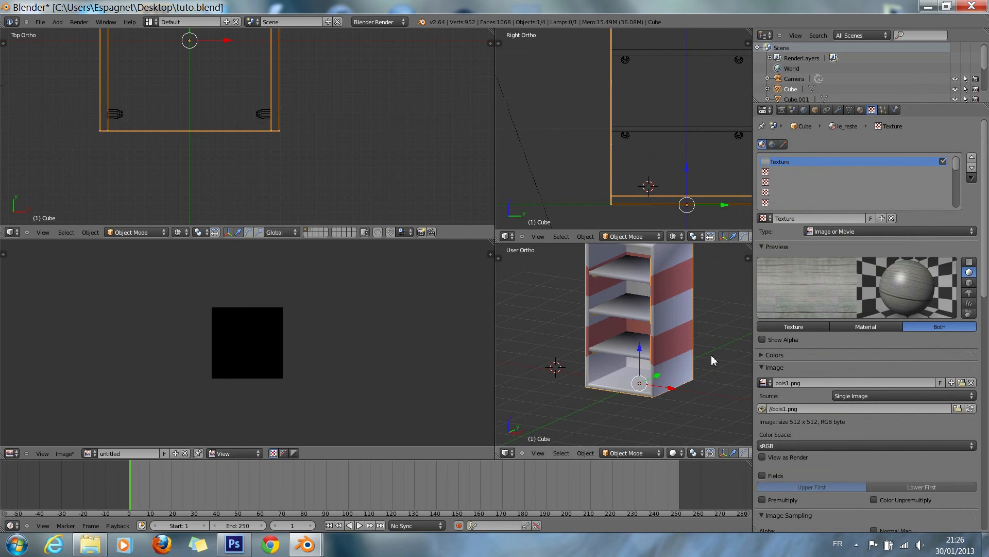
pyautogui.press('F12')
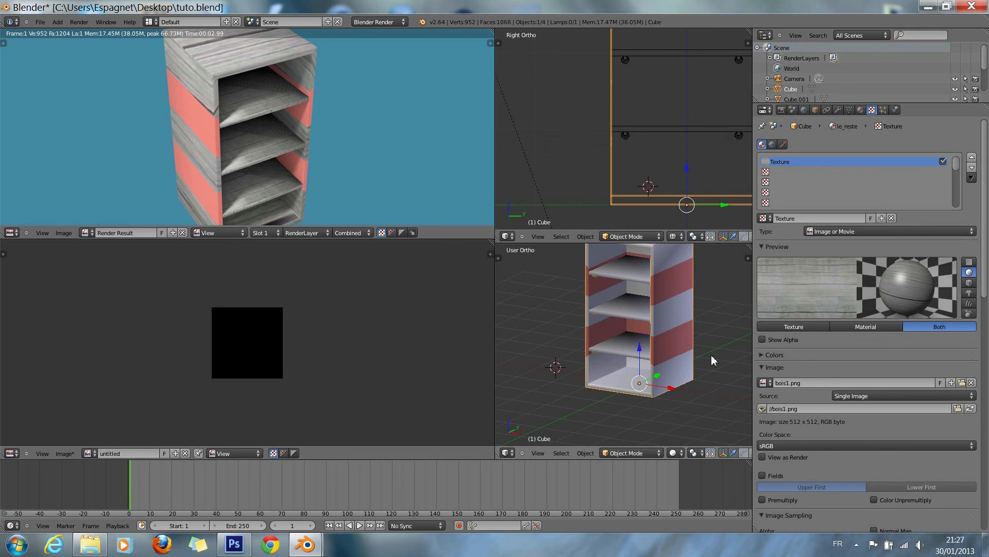
# Step: Set the wood texture's crop maximum X value to 20
pyautogui.scroll(-15, 928, 425)
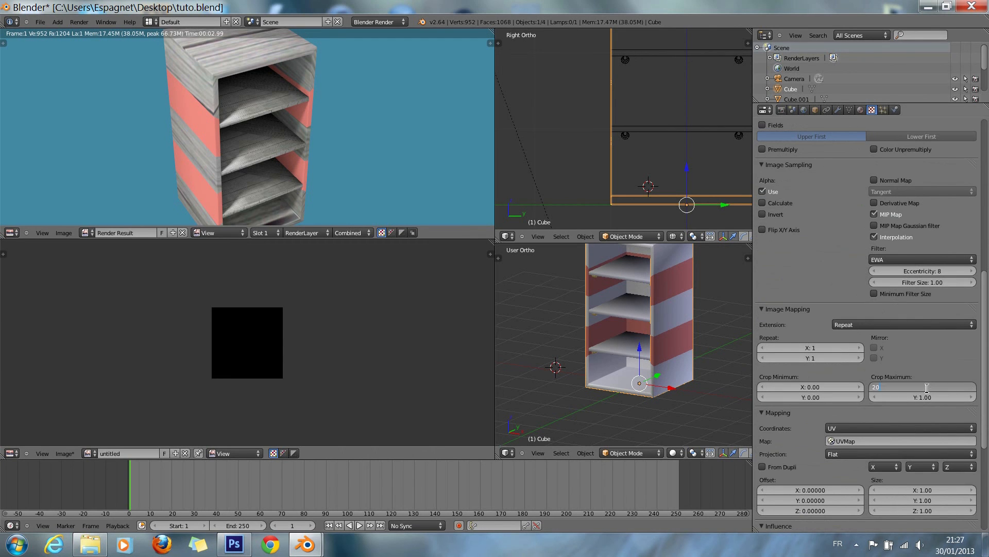
pyautogui.click(927, 388)
pyautogui.write('20')
pyautogui.press('Tab')
pyautogui.press('Return')
pyautogui.scroll(15, 840, 258)
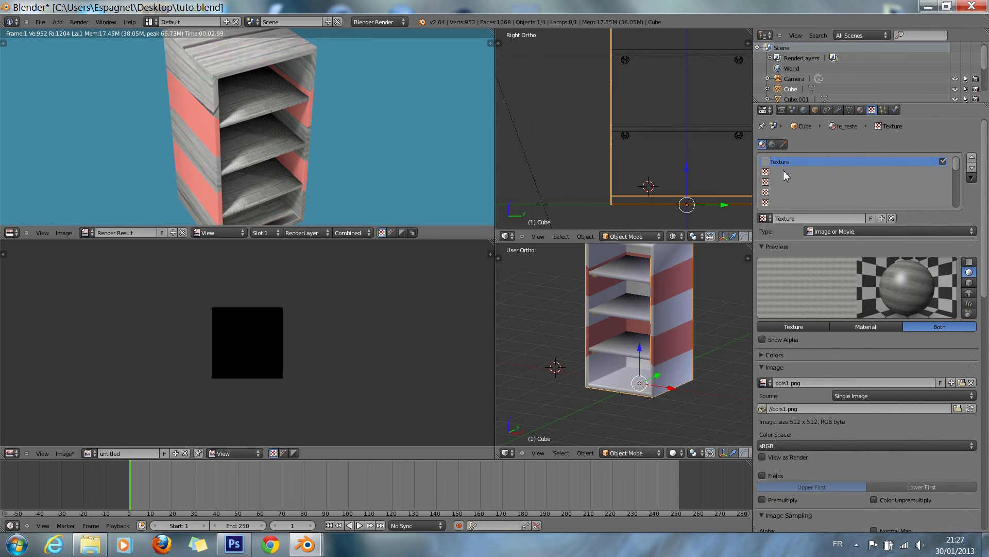
# Step: Switch to Photoshop and bring up the dialog for opening an image file
pyautogui.scroll(-20, 829, 317)
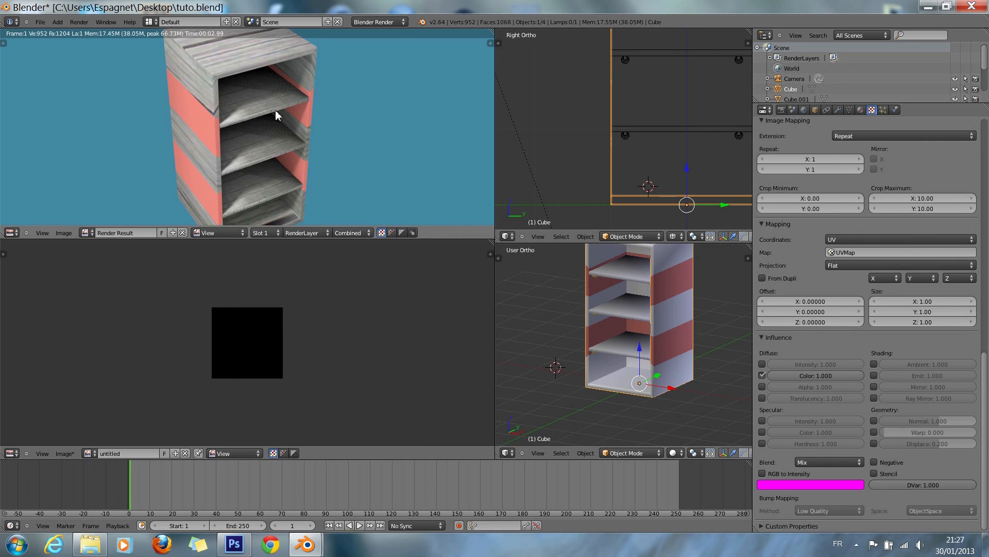
pyautogui.hotkey('alt', 'Tab')
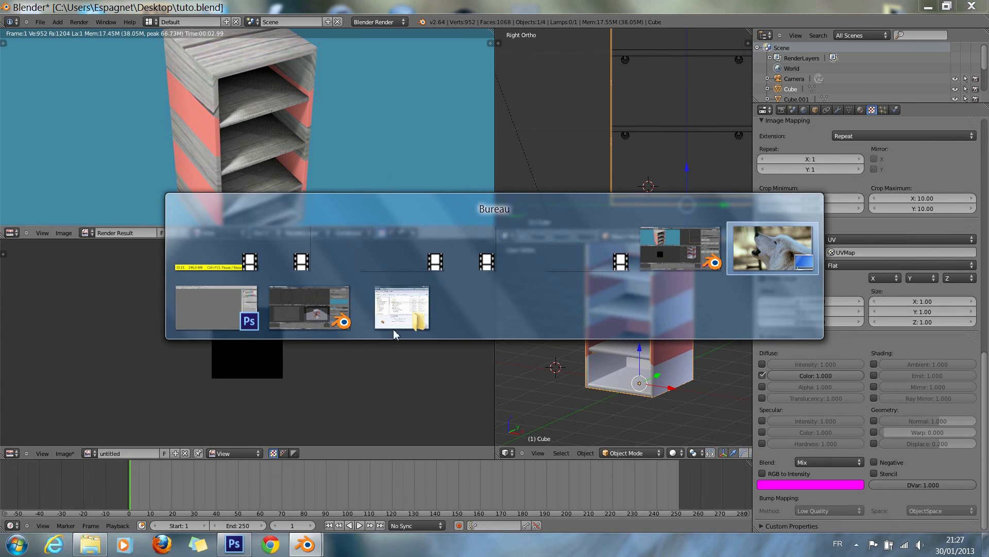
pyautogui.click(215, 311)
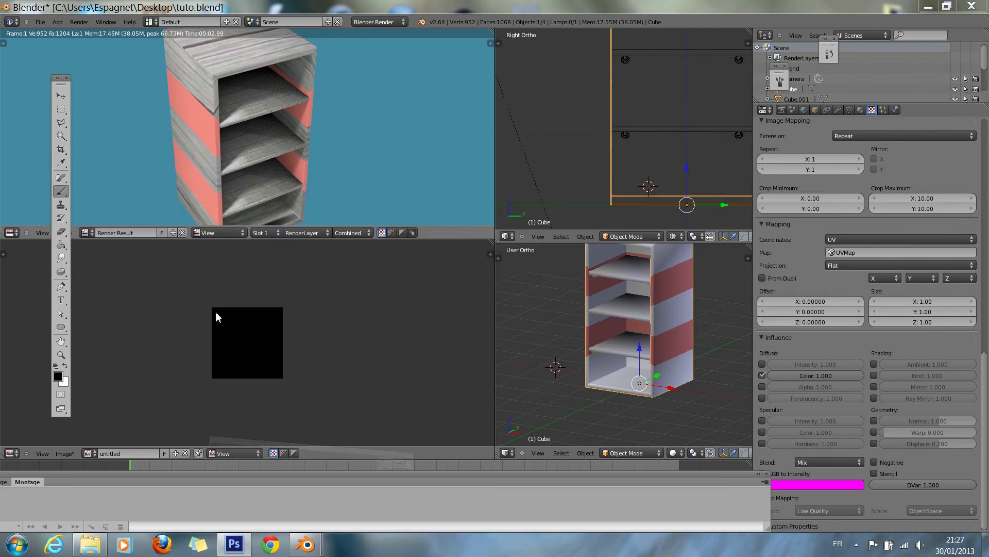
pyautogui.click(96, 22)
pyautogui.click(170, 47)
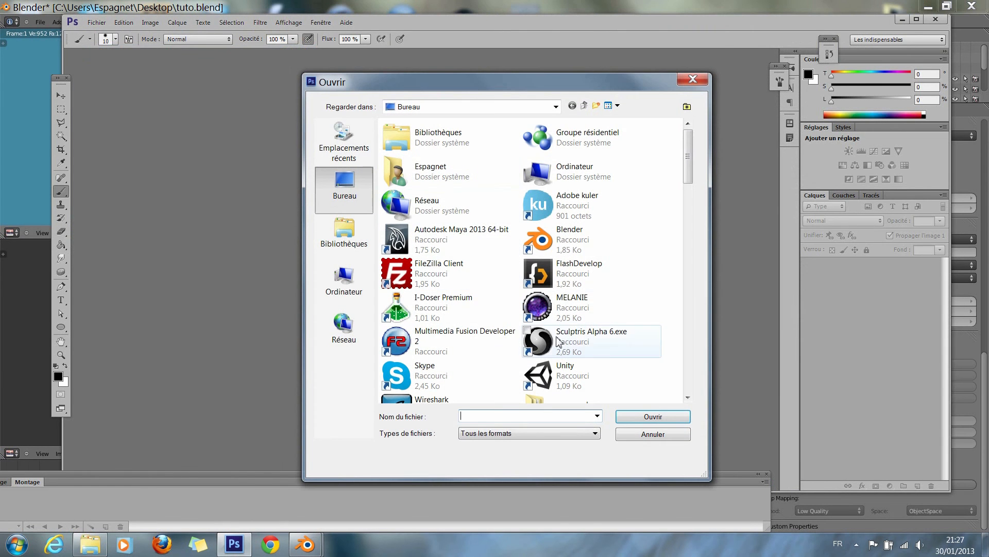
# Step: Find the bois1.png wood image on the desktop and open it
pyautogui.click(590, 306)
pyautogui.scroll(-5, 591, 306)
pyautogui.scroll(-10, 590, 307)
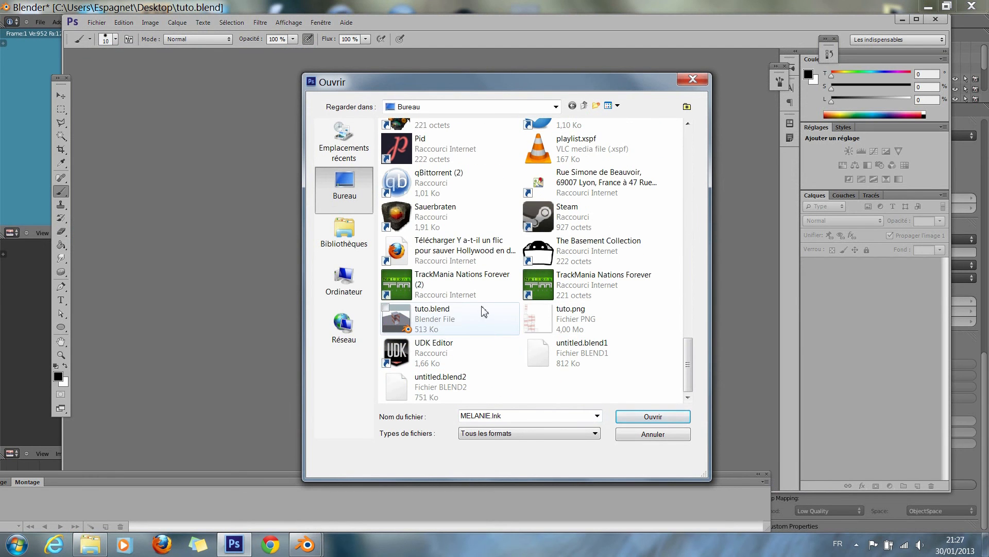
pyautogui.scroll(10, 577, 313)
pyautogui.scroll(-3, 578, 312)
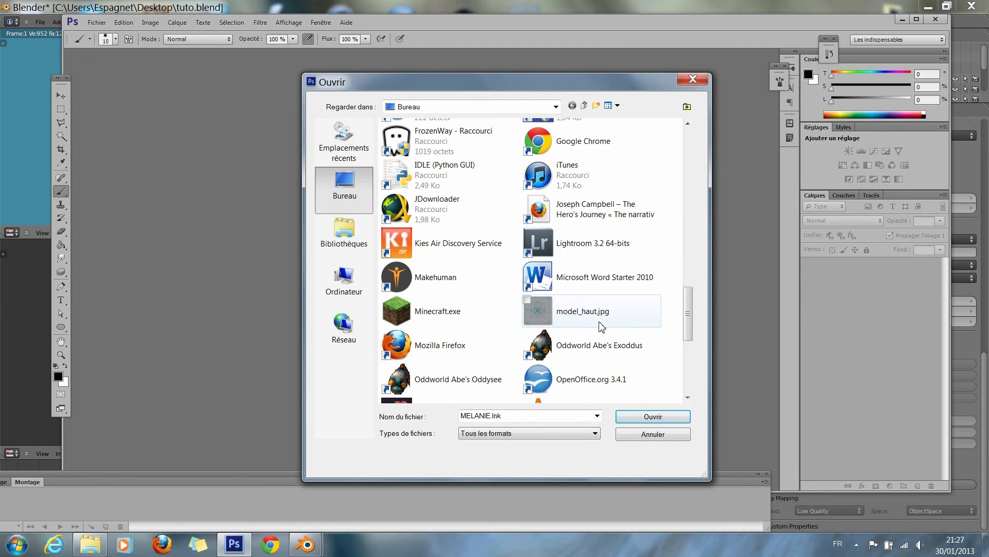
pyautogui.scroll(-5, 671, 335)
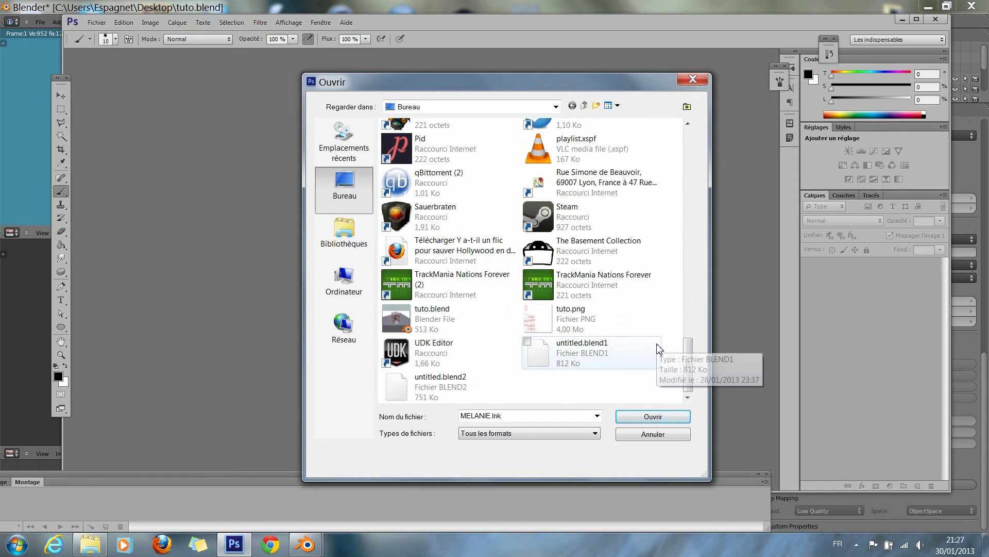
pyautogui.scroll(15, 657, 349)
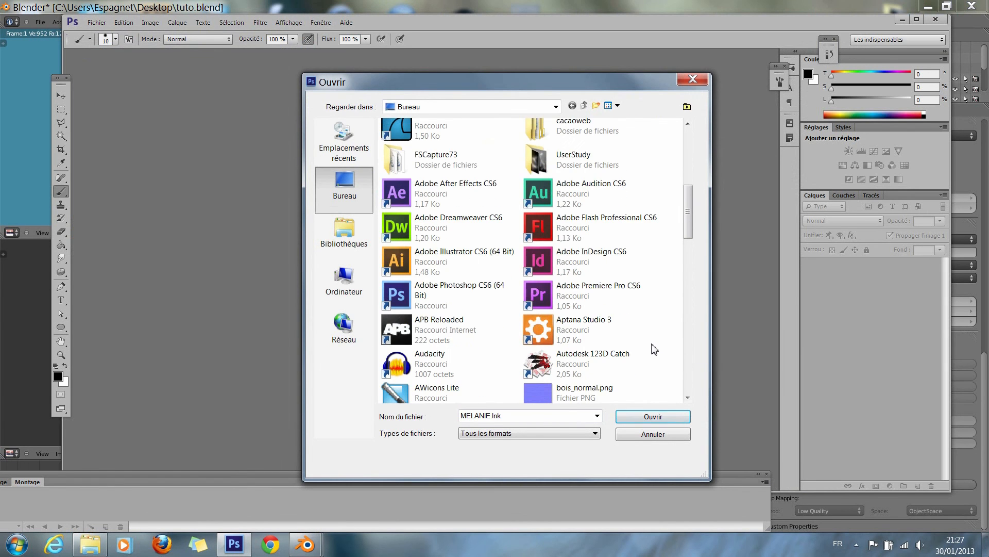
pyautogui.scroll(6, 653, 348)
pyautogui.scroll(-9, 654, 349)
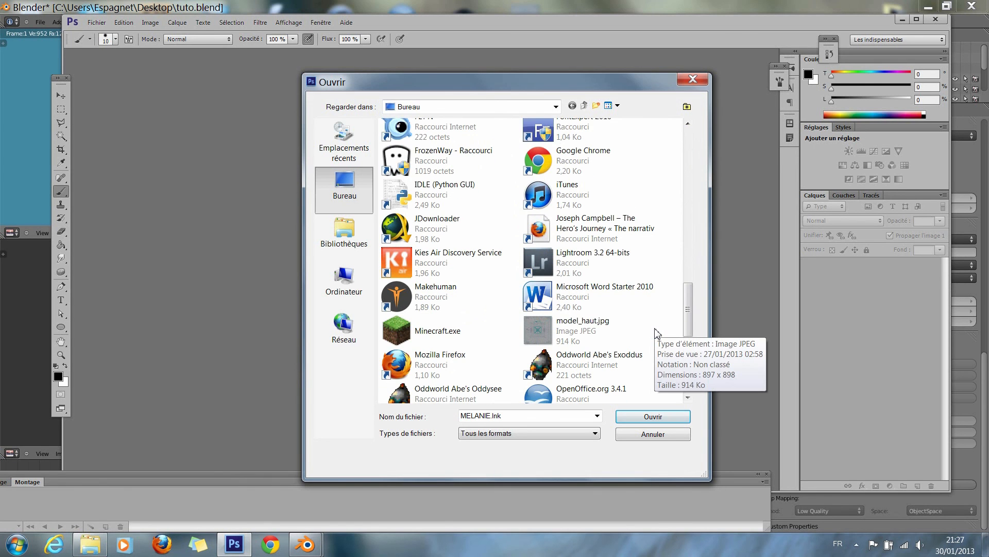
pyautogui.scroll(-5, 656, 332)
pyautogui.click(566, 351)
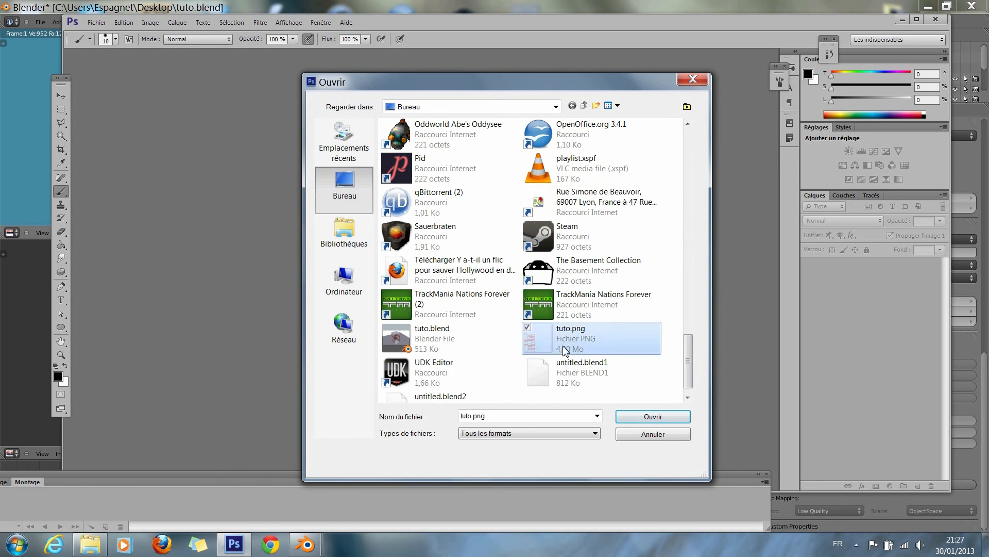
pyautogui.press('b')
pyautogui.press('b')
pyautogui.press('b')
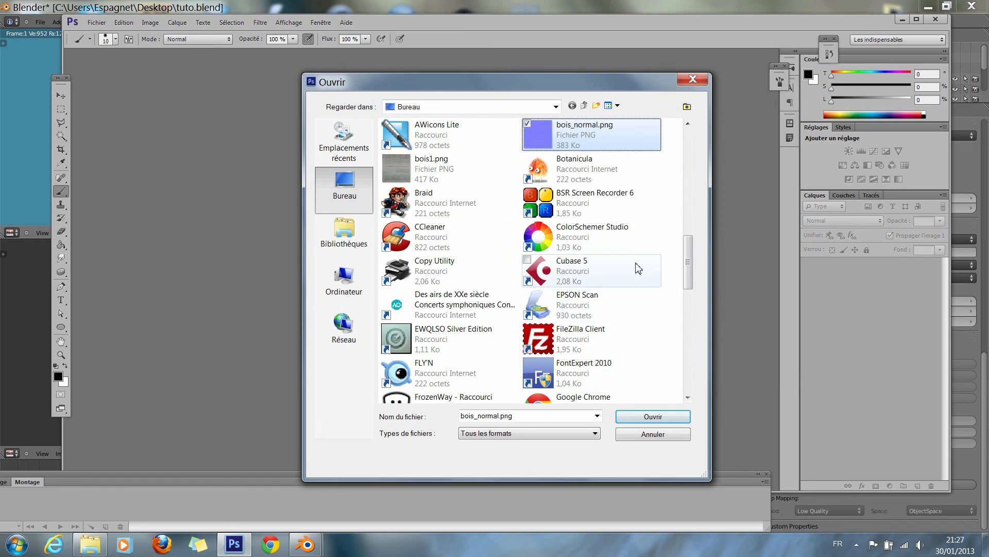
pyautogui.doubleClick(421, 164)
pyautogui.hotkey('ctrl', 'z')
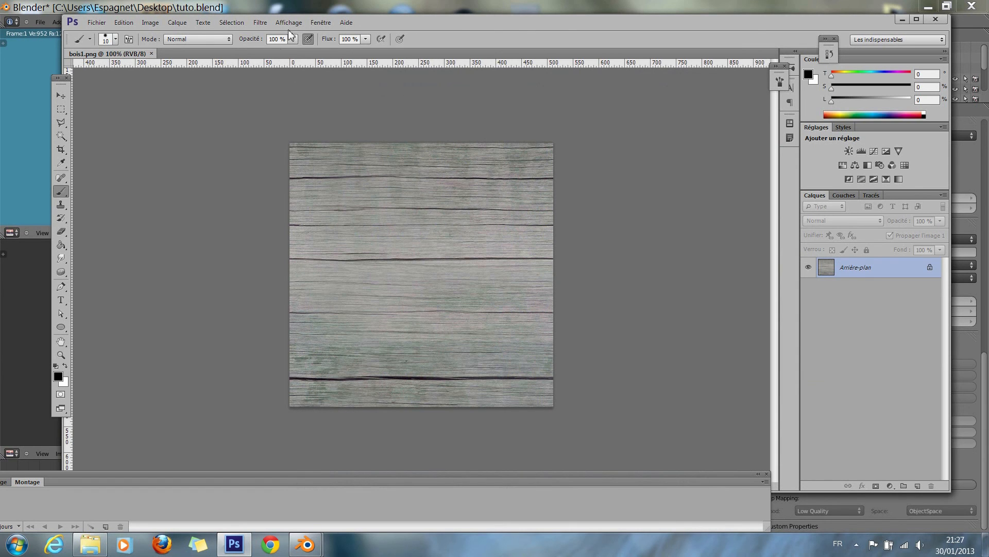
# Step: Start the NVIDIA NormalMapFilter on the wood image and set its height generation scale to 5
pyautogui.click(260, 22)
pyautogui.moveTo(370, 336)
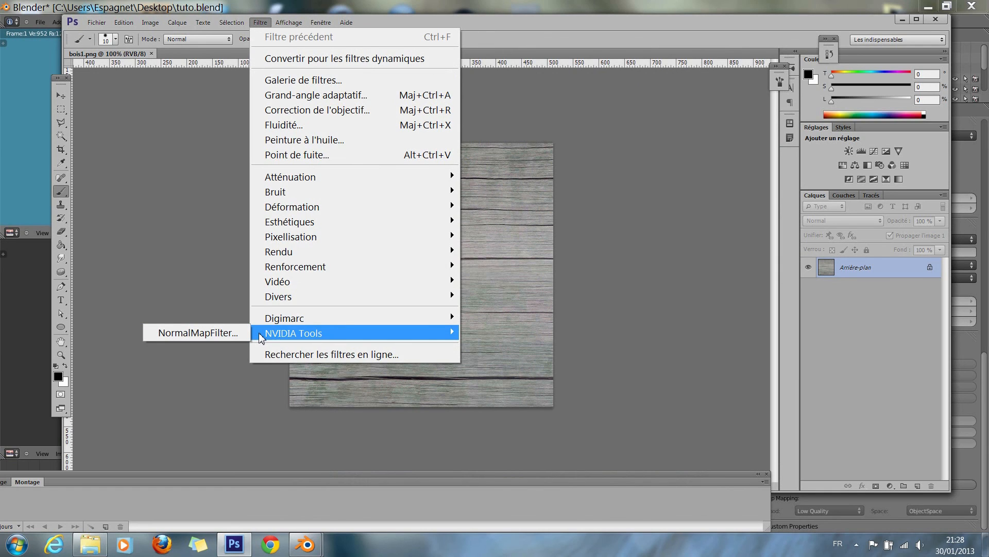
pyautogui.click(240, 333)
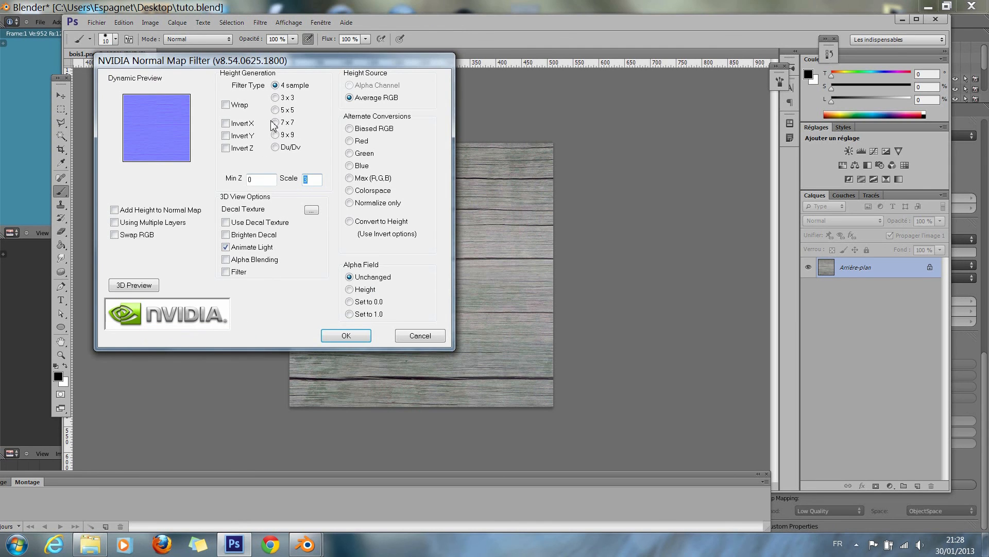
pyautogui.moveTo(275, 67); pyautogui.dragTo(379, 143)
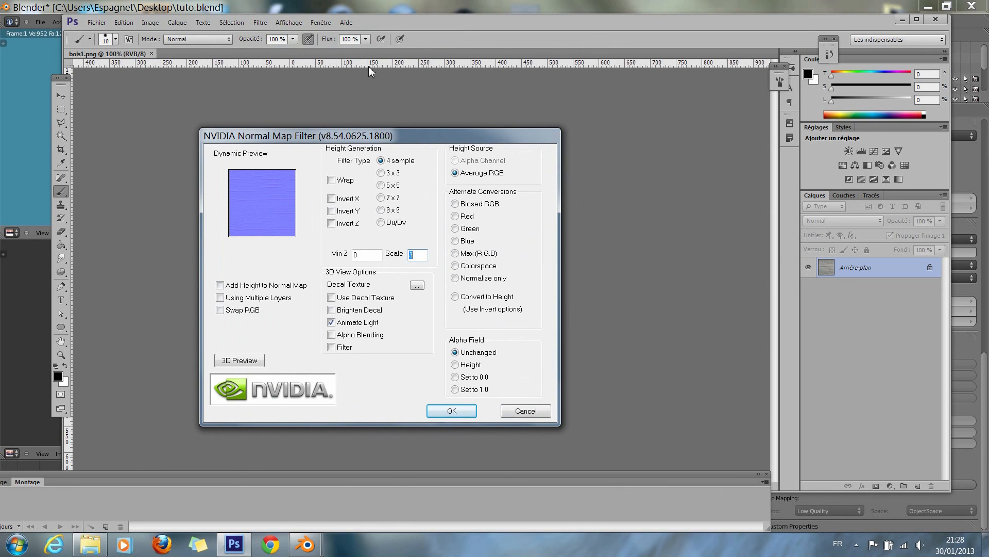
pyautogui.moveTo(416, 148); pyautogui.dragTo(387, 151)
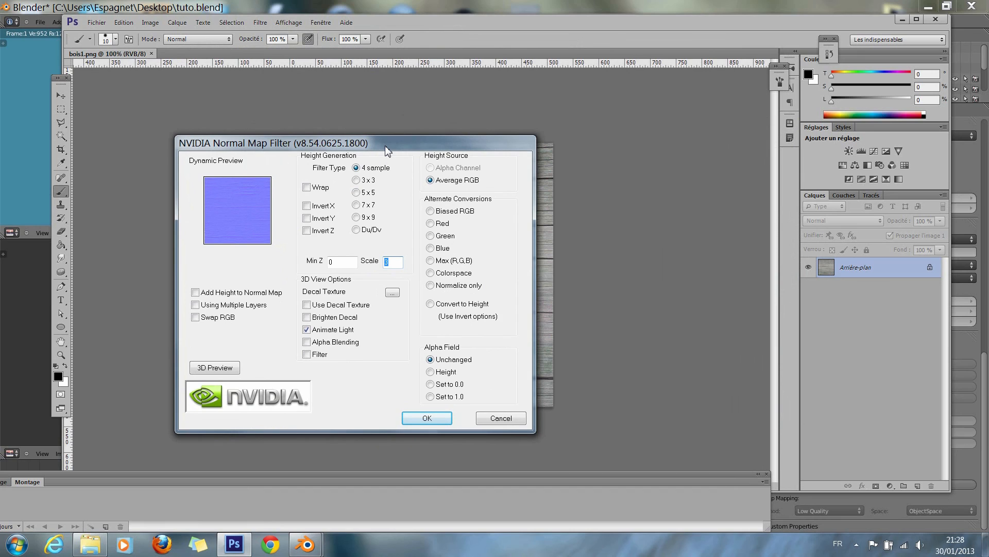
pyautogui.click(373, 220)
pyautogui.click(369, 180)
# Step: Check the wood relief from several angles in the 3D preview and apply the normal map filter
pyautogui.click(234, 373)
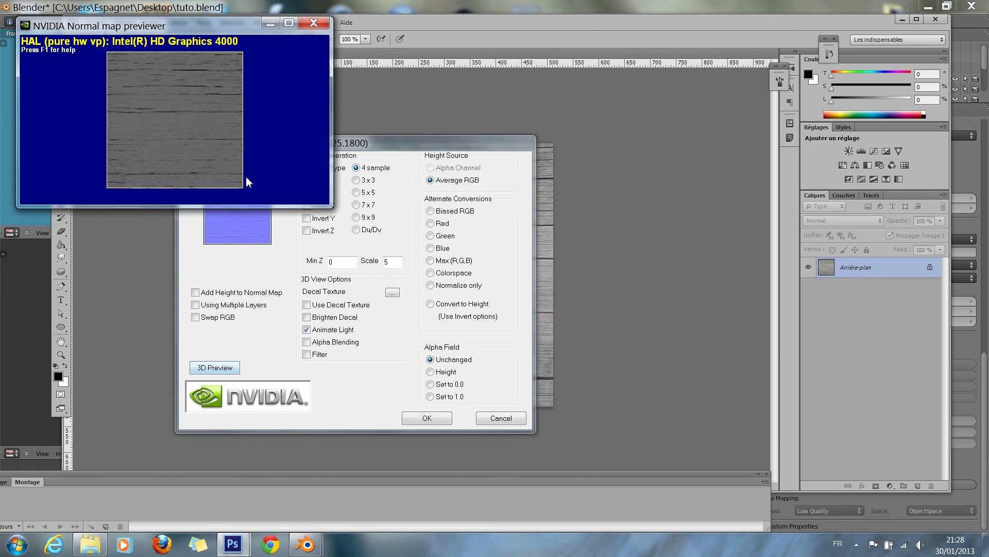
pyautogui.moveTo(214, 160); pyautogui.dragTo(272, 258)
pyautogui.moveTo(203, 131)
pyautogui.mouseDown()
pyautogui.moveTo(230, 155)
pyautogui.moveTo(217, 117)
pyautogui.mouseUp()
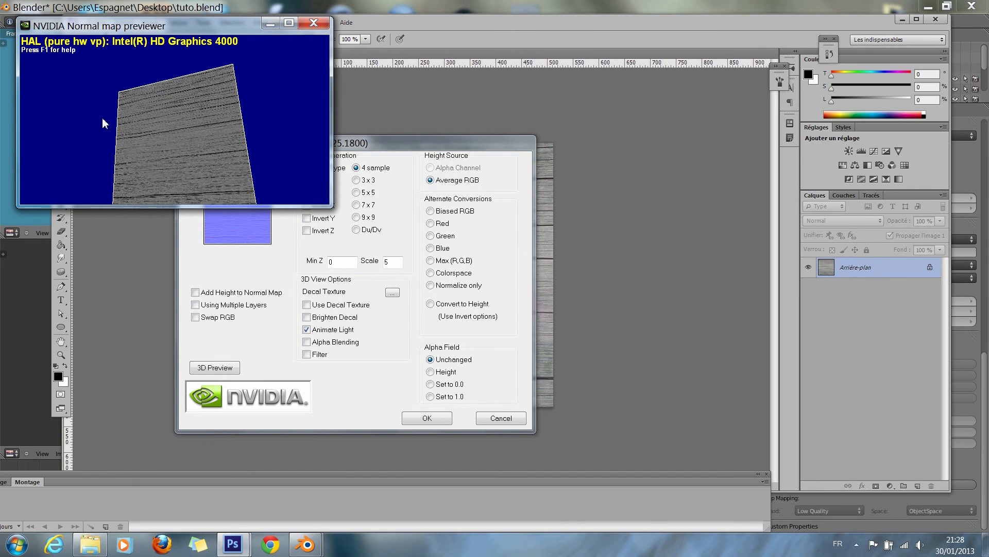
pyautogui.moveTo(145, 137); pyautogui.dragTo(197, 157)
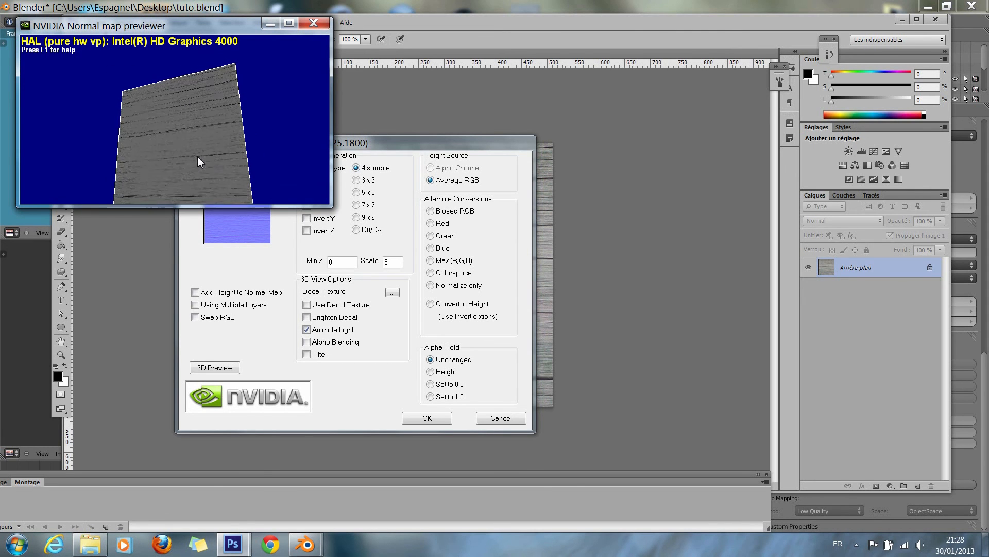
pyautogui.click(313, 23)
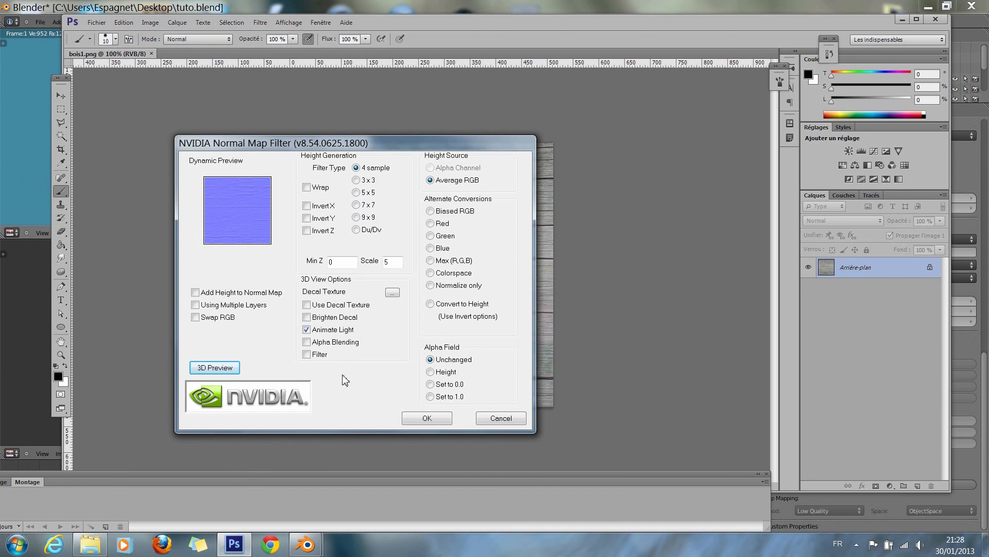
pyautogui.click(417, 420)
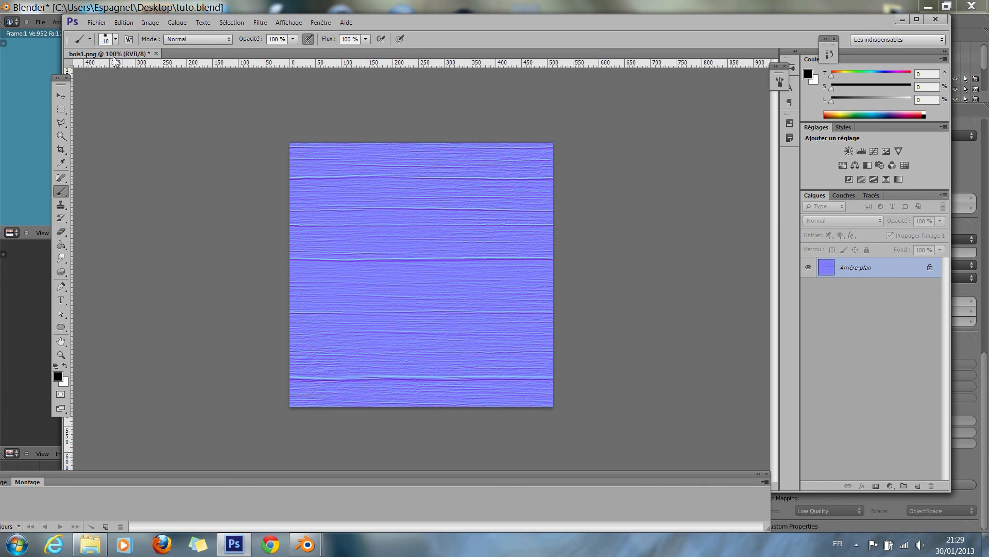
# Step: Save the normal map as bois_normal.png on the desktop, replacing the existing file and accepting the PNG options
pyautogui.click(96, 23)
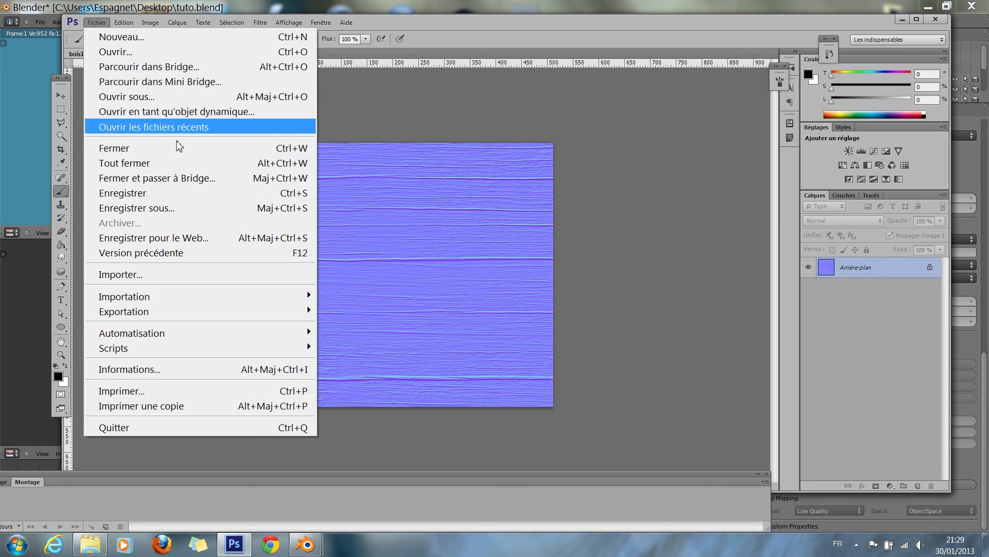
pyautogui.click(210, 206)
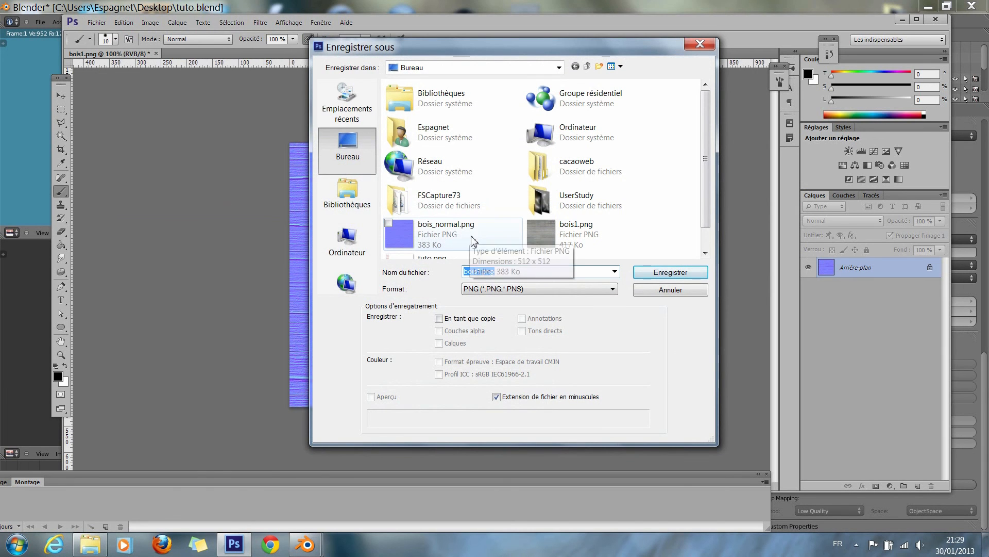
pyautogui.doubleClick(455, 239)
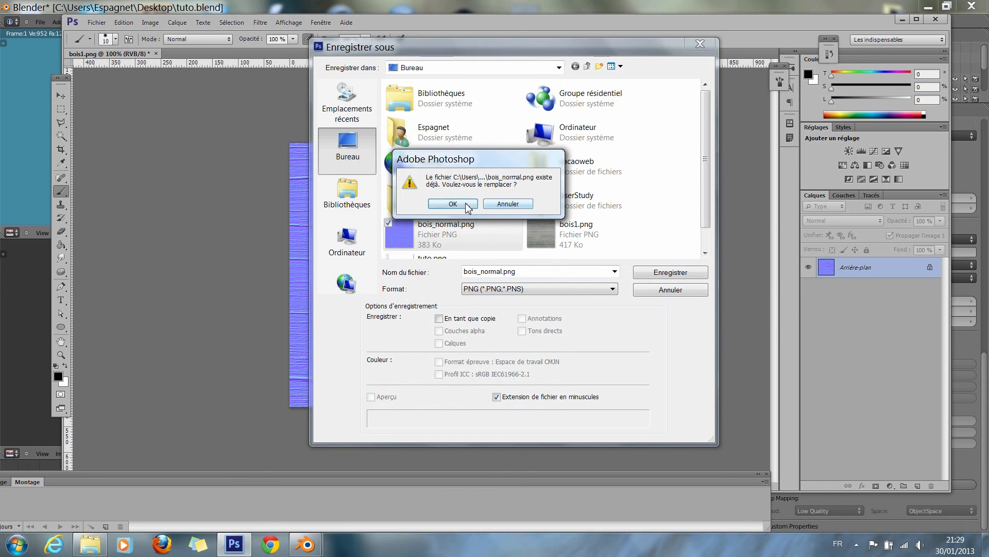
pyautogui.click(467, 205)
pyautogui.click(534, 171)
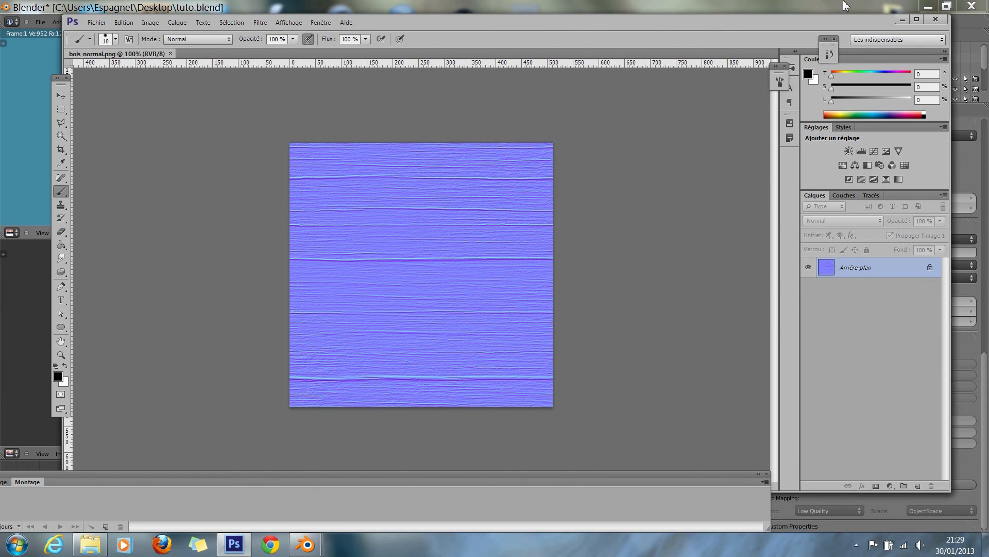
# Step: Switch back to Blender and add a new texture in the second slot of the le_reste material
pyautogui.click(902, 19)
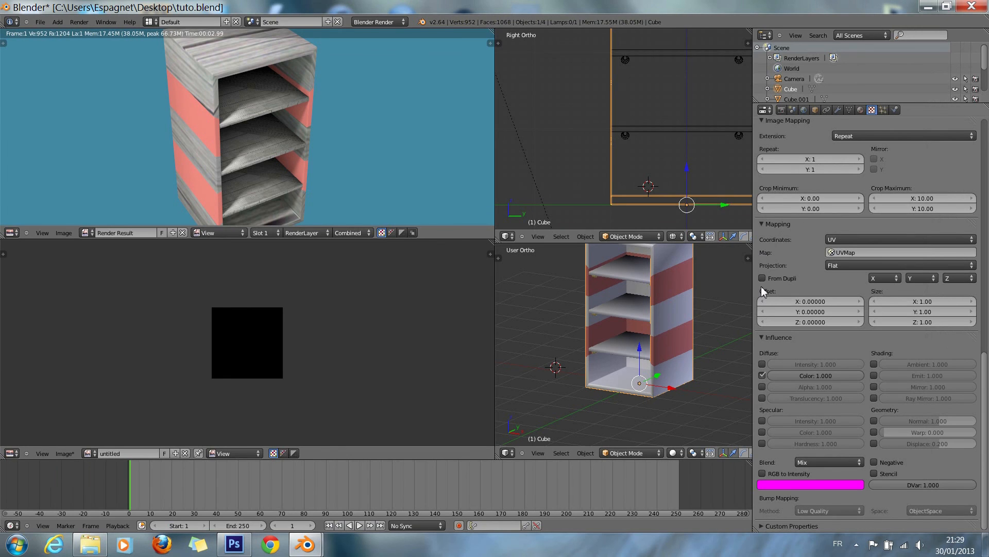
pyautogui.click(861, 109)
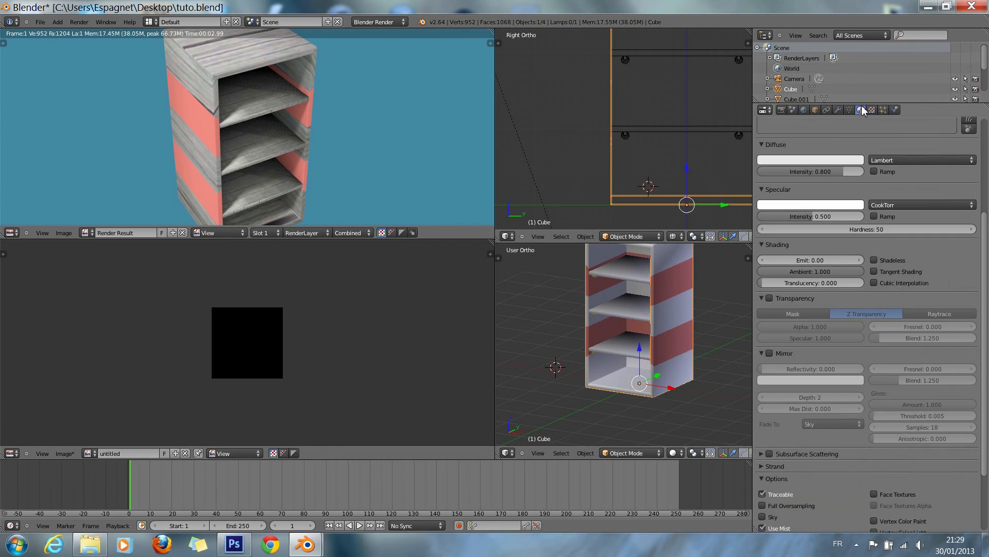
pyautogui.click(882, 110)
pyautogui.click(872, 109)
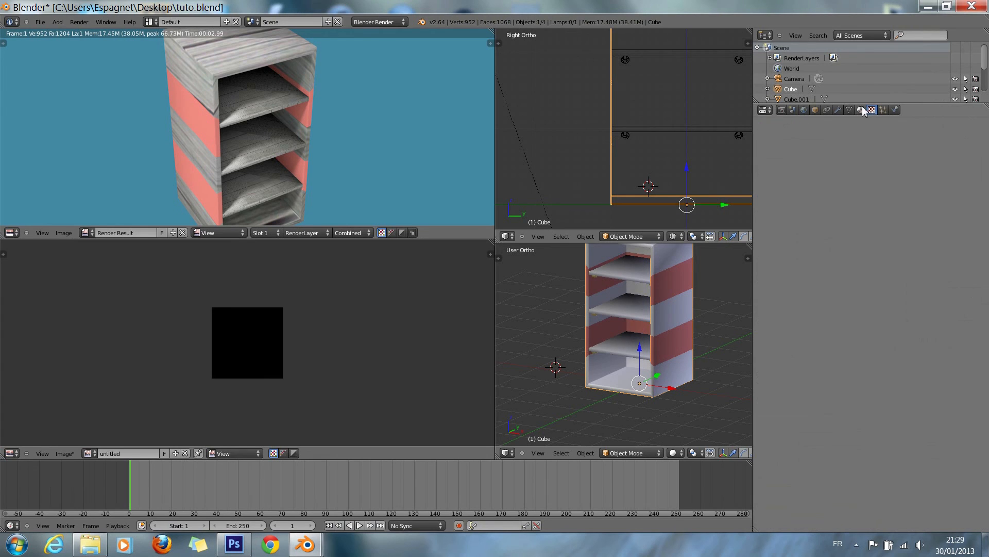
pyautogui.scroll(20, 884, 341)
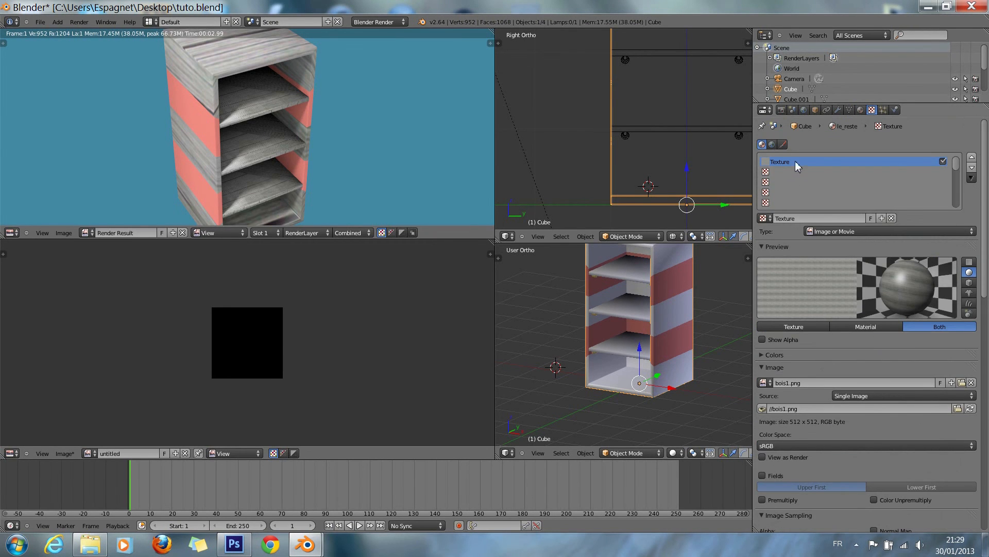
pyautogui.click(792, 169)
pyautogui.click(810, 216)
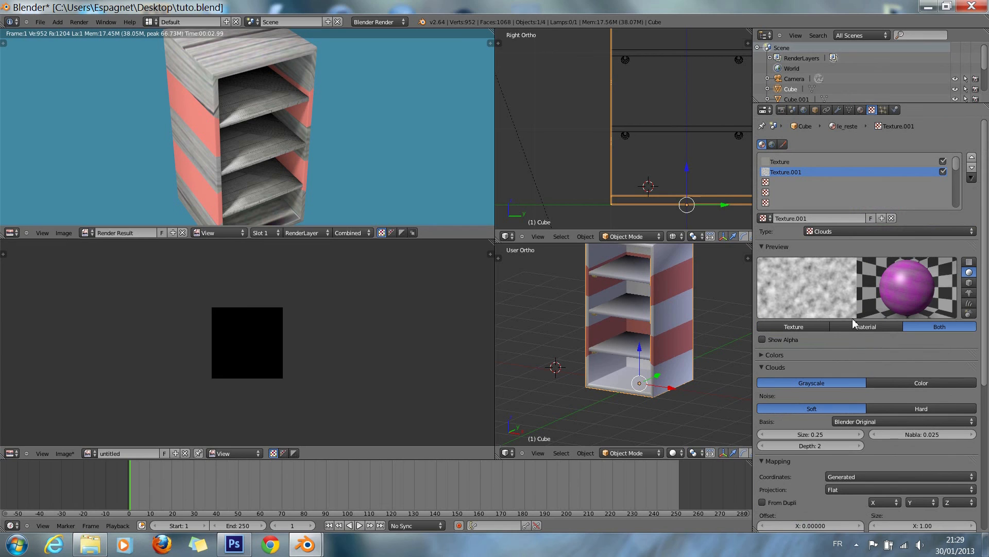
# Step: Set the new texture's type to Image or Movie and load bois_normal.png as its image
pyautogui.click(877, 231)
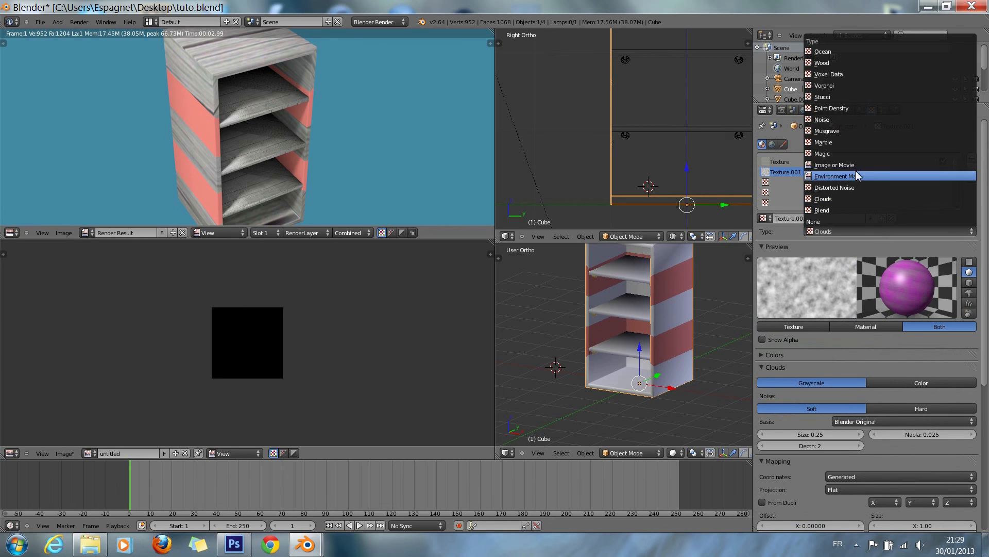
pyautogui.click(869, 166)
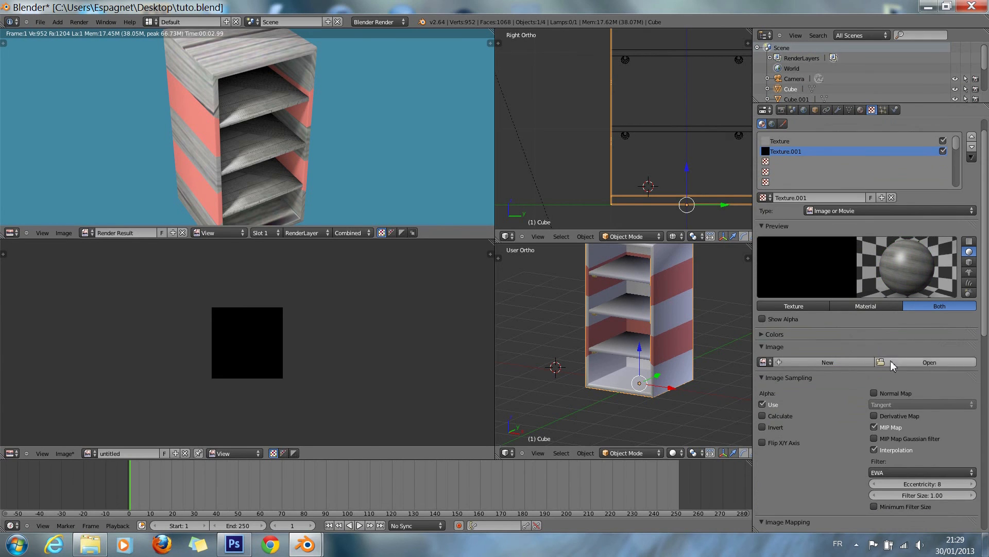
pyautogui.click(943, 361)
pyautogui.doubleClick(162, 126)
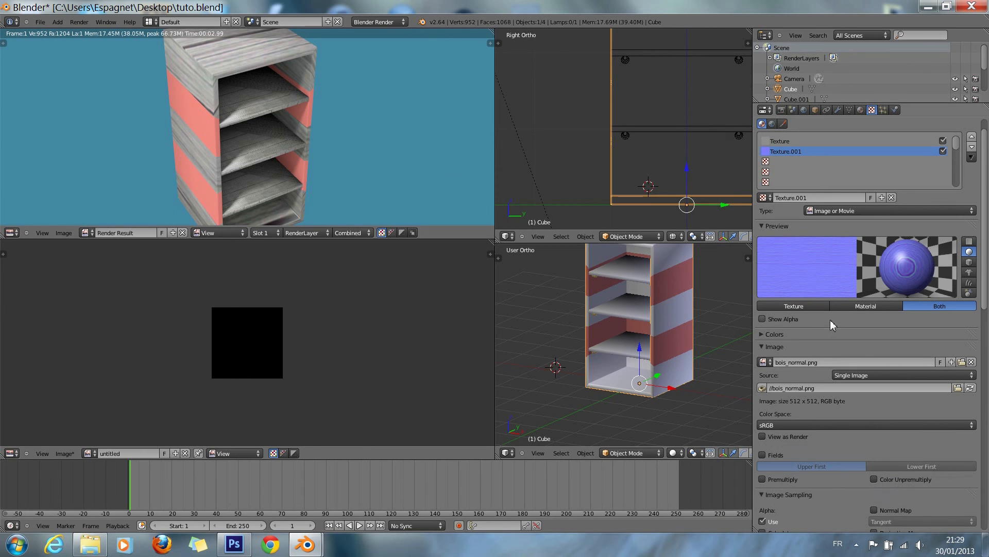
# Step: Set the bois_normal.png texture's mapping coordinates to UV and choose UVMap as its map
pyautogui.scroll(-10, 904, 403)
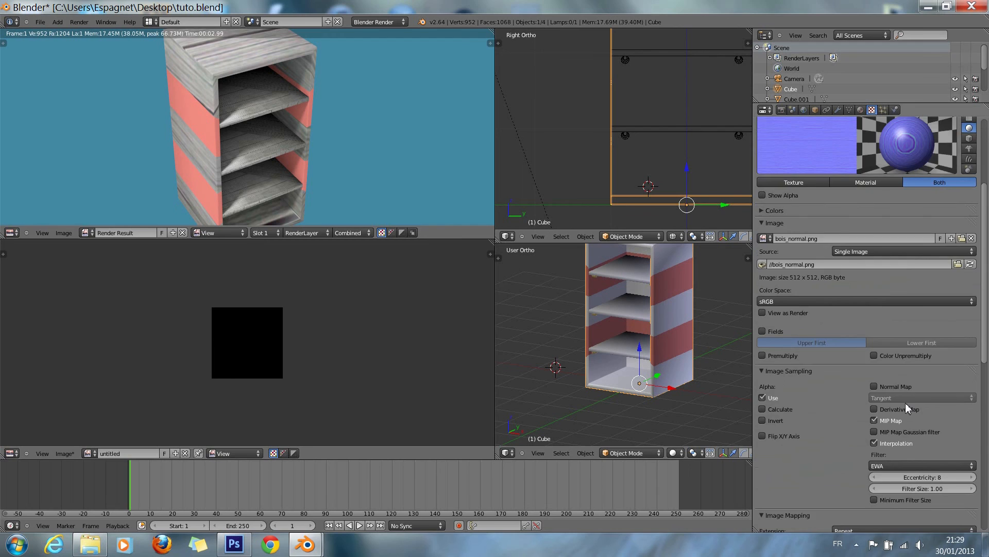
pyautogui.click(898, 405)
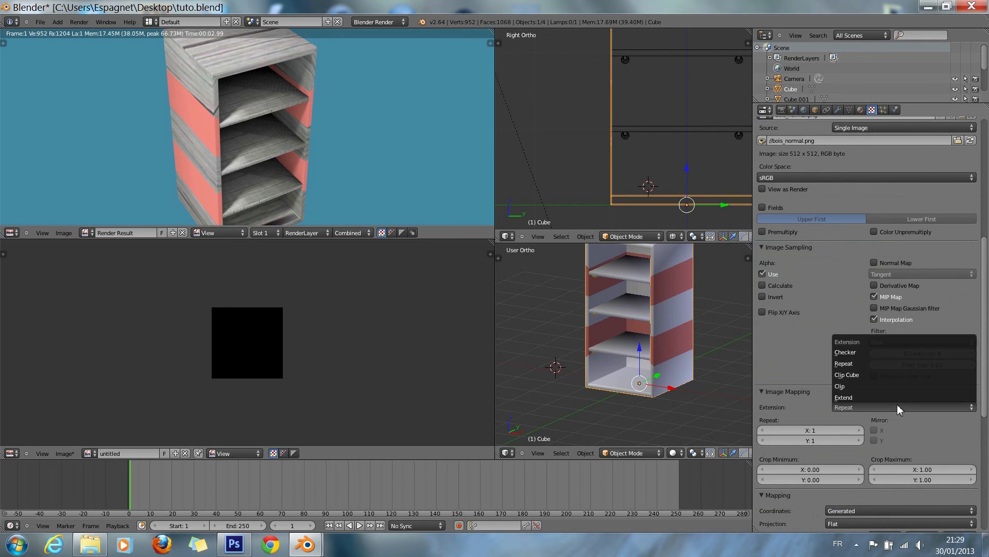
pyautogui.scroll(-3, 796, 403)
pyautogui.click(886, 447)
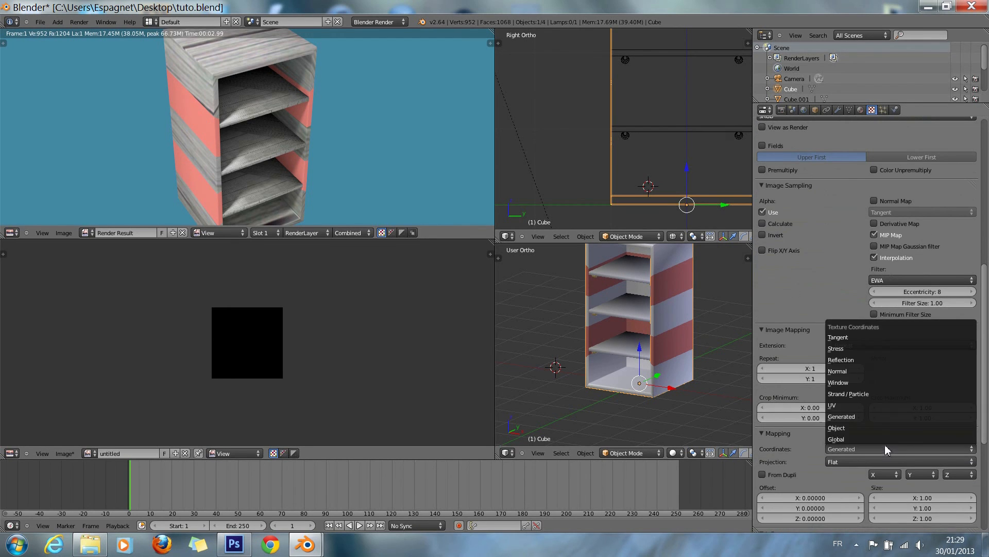
pyautogui.click(877, 405)
pyautogui.click(882, 460)
pyautogui.click(889, 358)
# Step: Set the normal map texture's mapping size to 20 in X, Y and Z
pyautogui.click(914, 509)
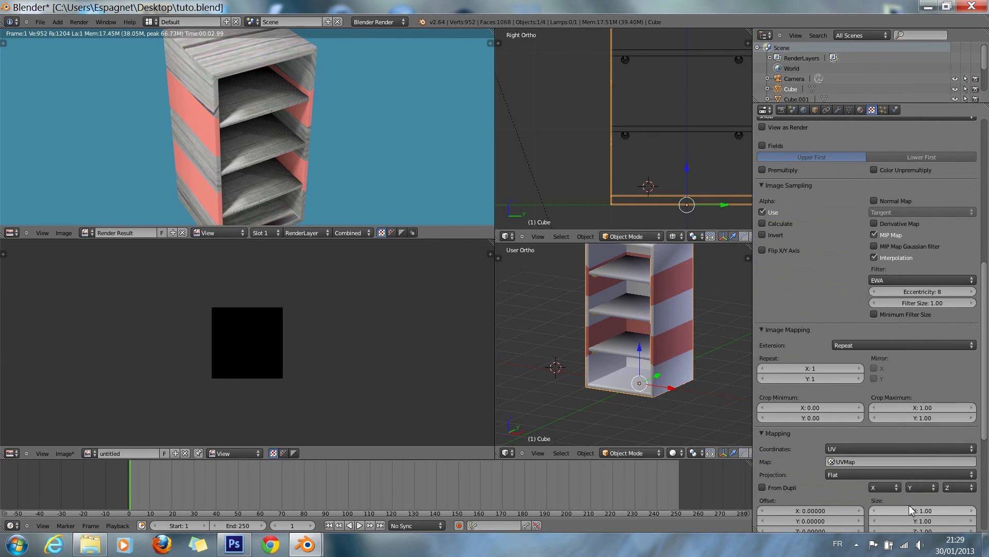
pyautogui.write('20')
pyautogui.press('Tab')
pyautogui.write('20')
pyautogui.press('Tab')
pyautogui.write('20')
pyautogui.press('Return')
# Step: Turn off the normal map texture's diffuse color influence and enable its geometry normal influence at about 1.7
pyautogui.scroll(-5, 825, 376)
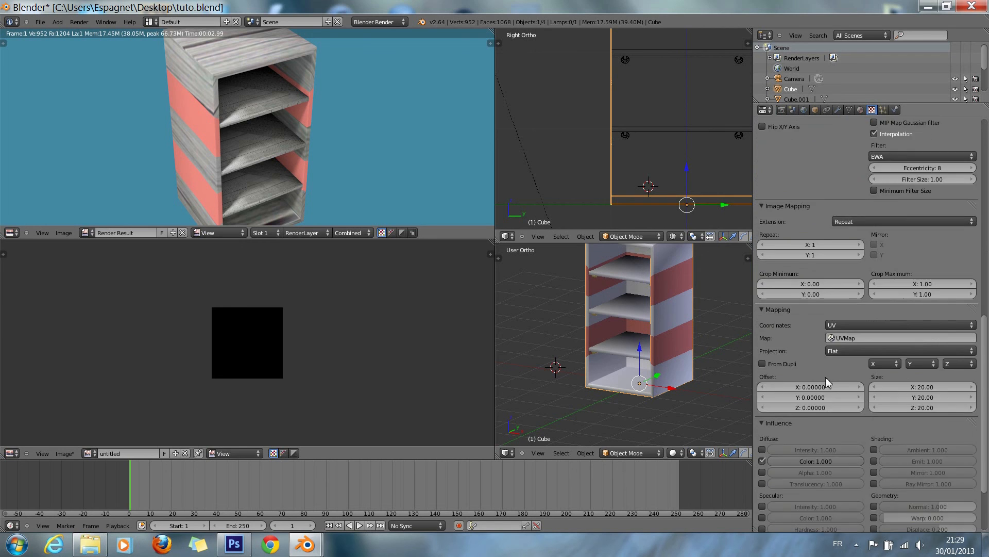
pyautogui.scroll(-4, 826, 376)
pyautogui.scroll(15, 809, 343)
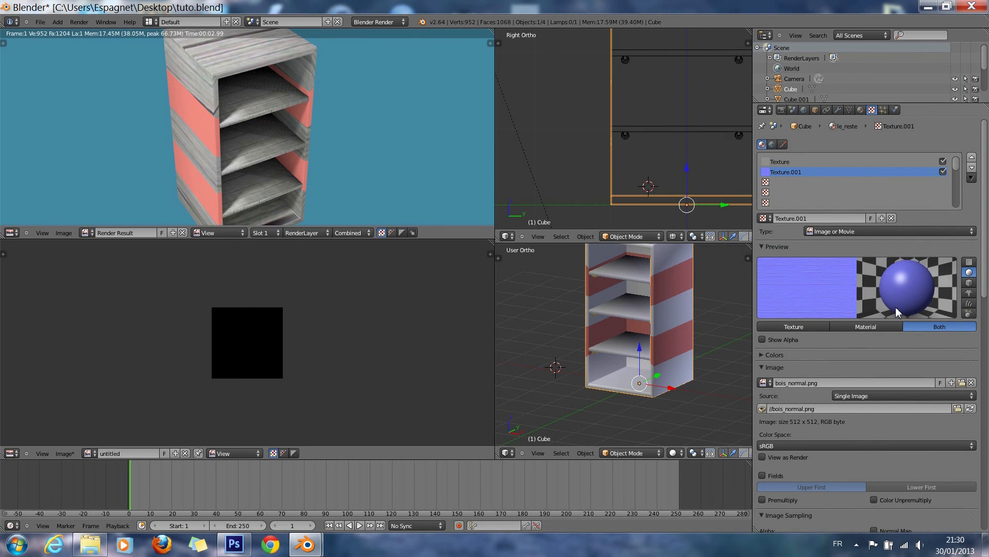
pyautogui.scroll(-20, 896, 311)
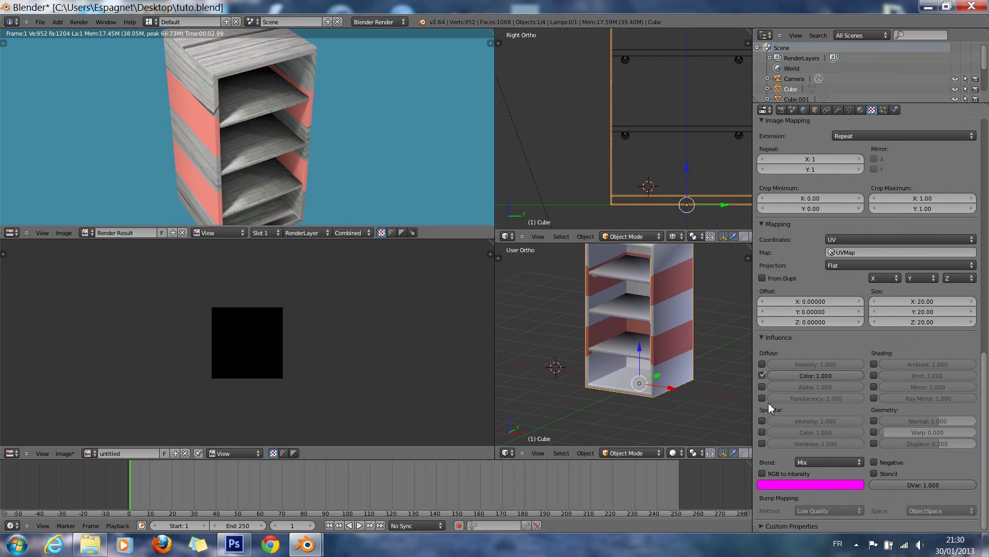
pyautogui.click(762, 375)
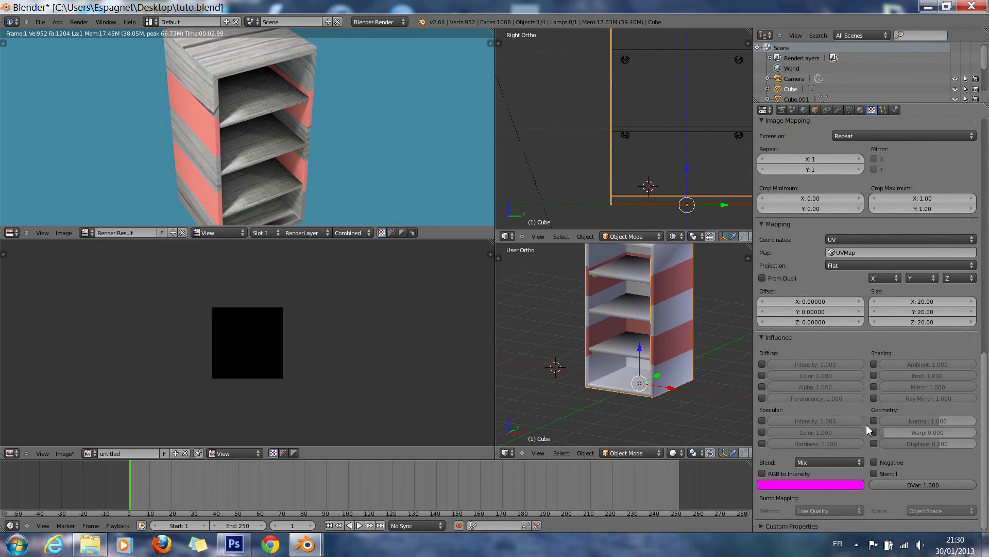
pyautogui.click(874, 420)
pyautogui.moveTo(900, 419); pyautogui.dragTo(944, 427)
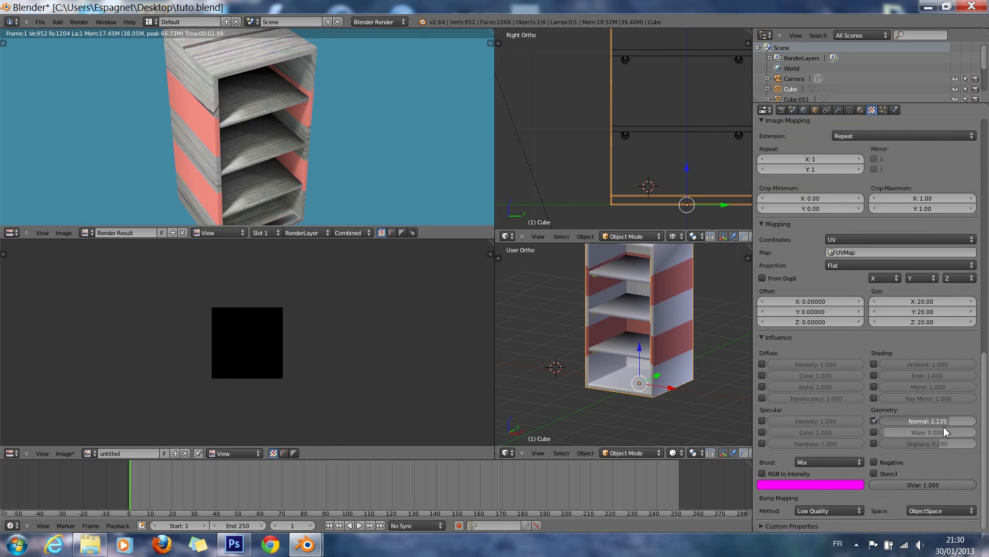
pyautogui.scroll(20, 862, 370)
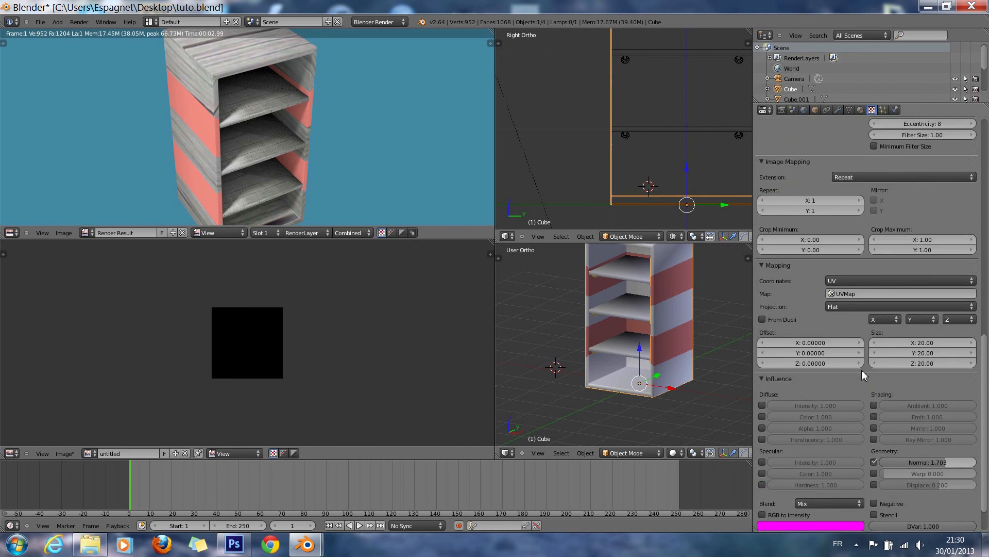
pyautogui.scroll(1, 862, 369)
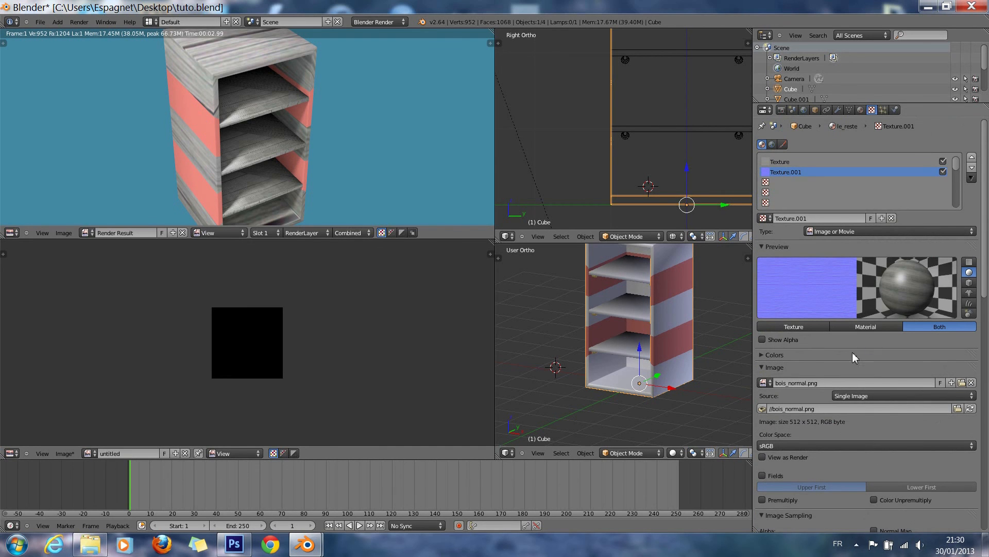
# Step: Preview the le_reste material on a cube and a sphere, and set its specular hardness to 10
pyautogui.click(860, 110)
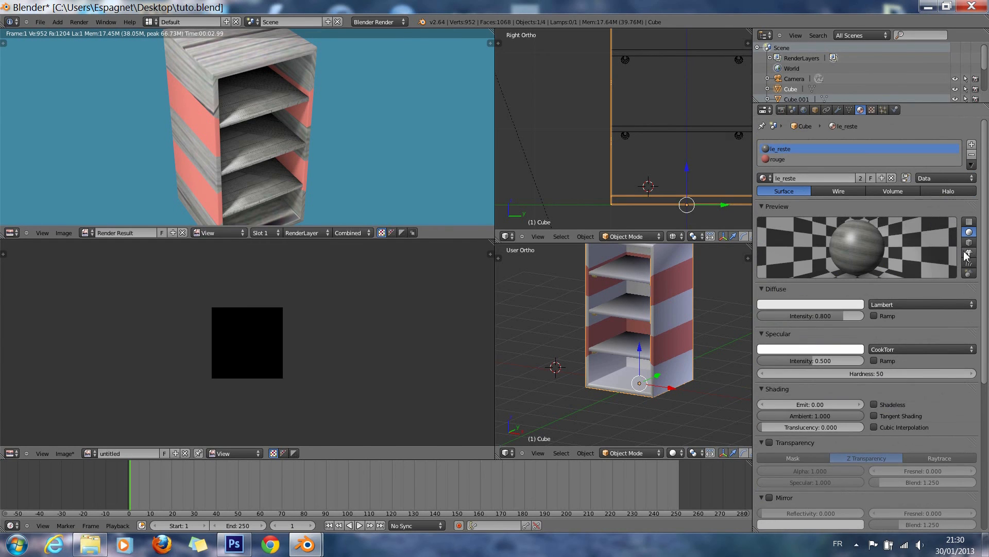
pyautogui.click(970, 242)
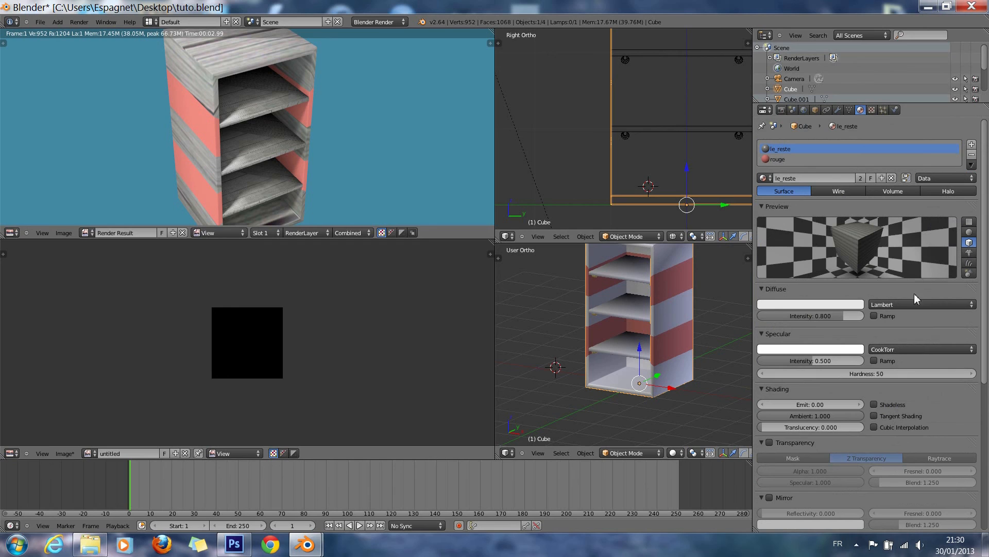
pyautogui.moveTo(848, 368); pyautogui.dragTo(940, 373)
pyautogui.click(970, 232)
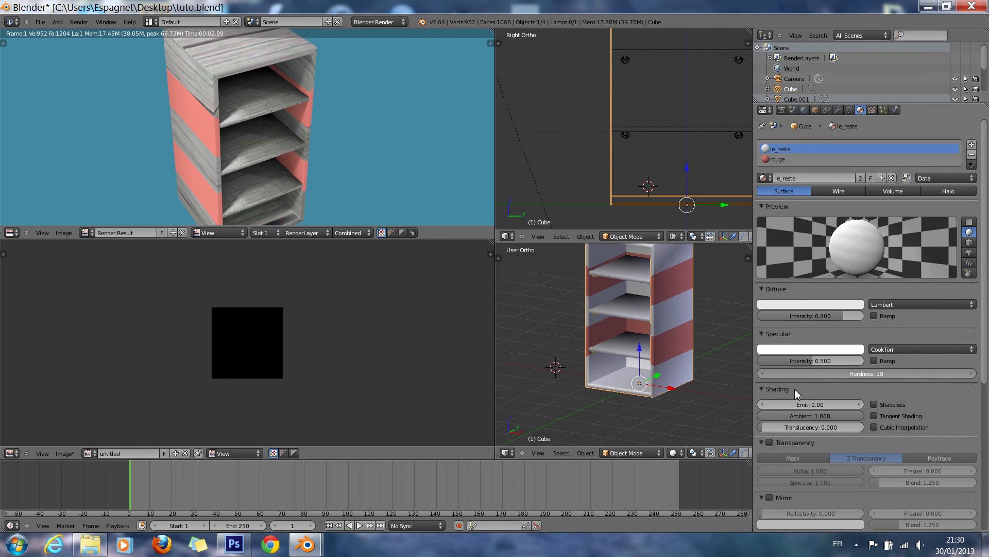
pyautogui.moveTo(843, 375); pyautogui.dragTo(810, 376)
pyautogui.moveTo(889, 373); pyautogui.dragTo(800, 382)
pyautogui.click(840, 376)
pyautogui.write('35')
pyautogui.press('BackSpace')
pyautogui.press('BackSpace')
pyautogui.write('10')
pyautogui.press('Return')
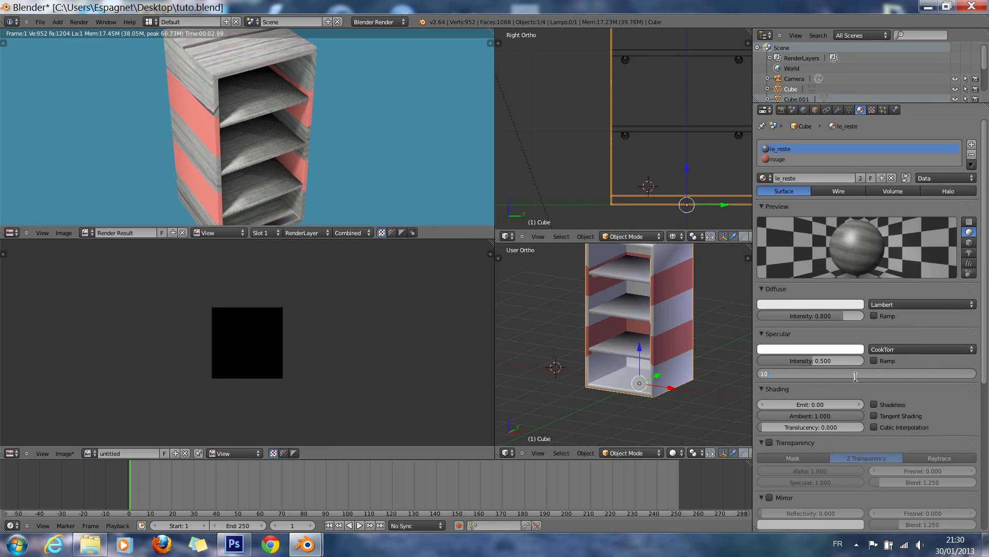
# Step: Lower the le_reste material's specular intensity to about 0.054 and render the cabinet to check the wood
pyautogui.moveTo(818, 357); pyautogui.dragTo(784, 358)
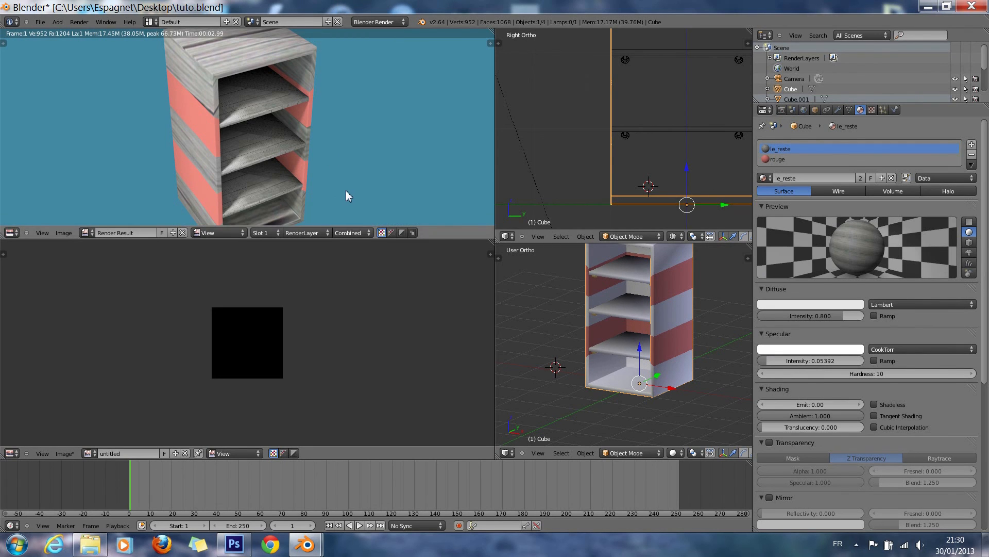
pyautogui.press('F12')
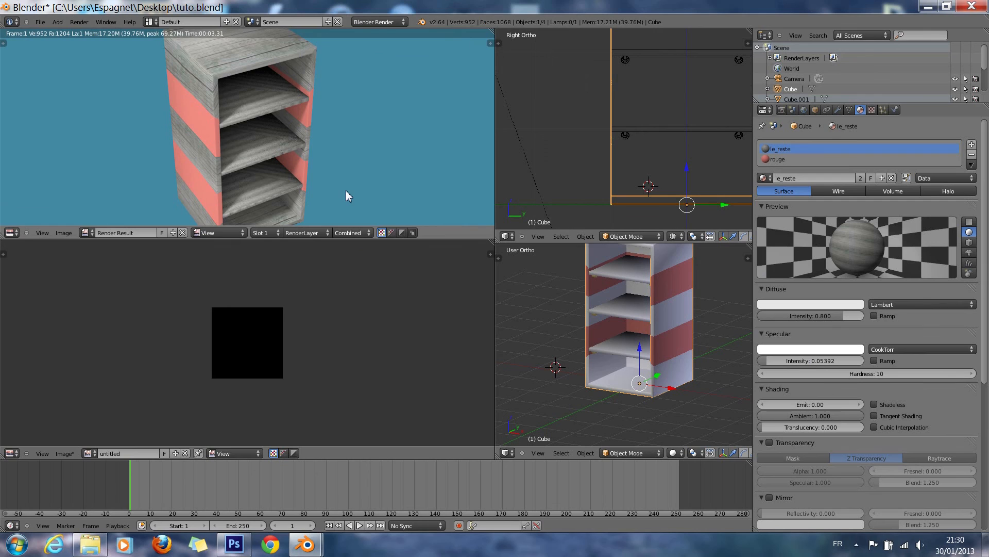
pyautogui.press('Escape')
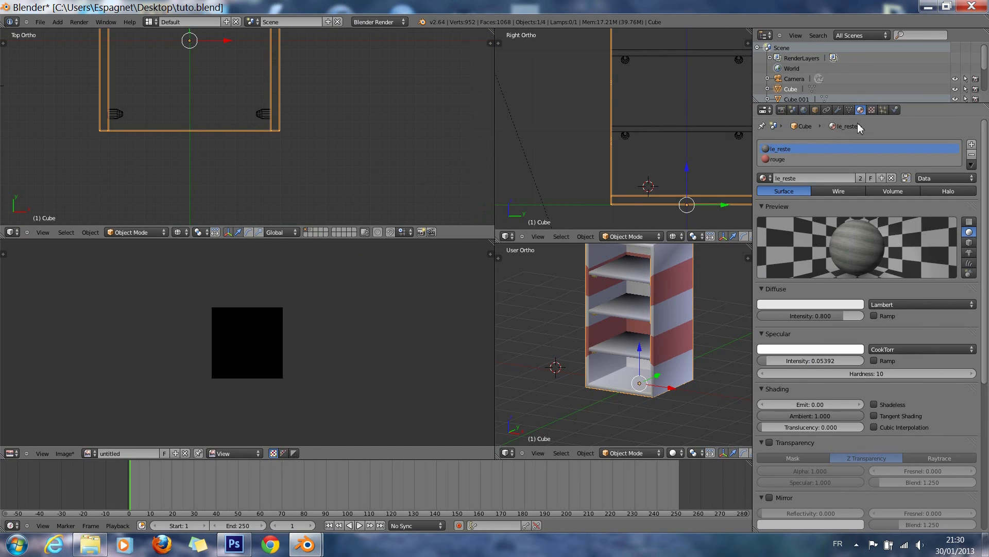
# Step: Assign the existing Texture and Texture.001 to the first two texture slots of the rouge material
pyautogui.click(823, 159)
pyautogui.click(872, 110)
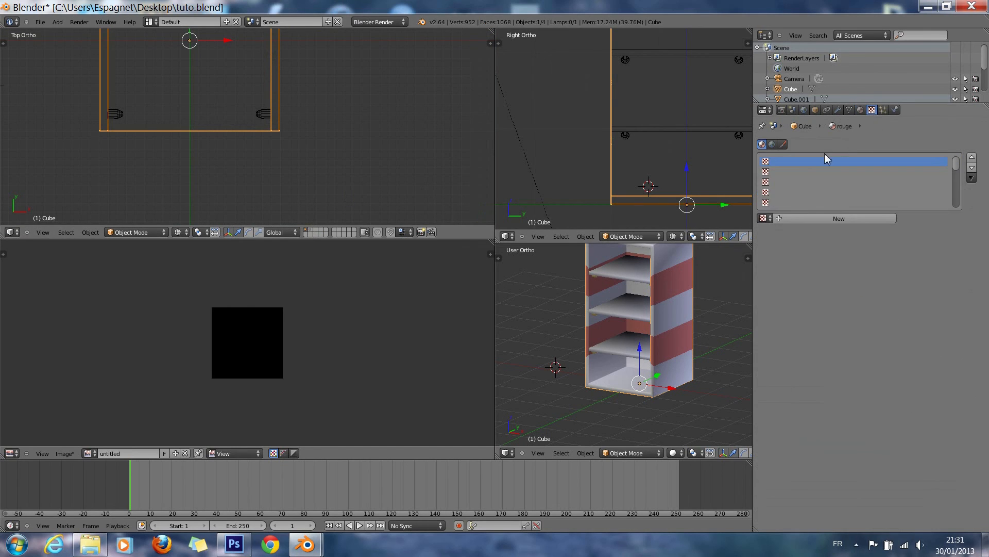
pyautogui.click(767, 218)
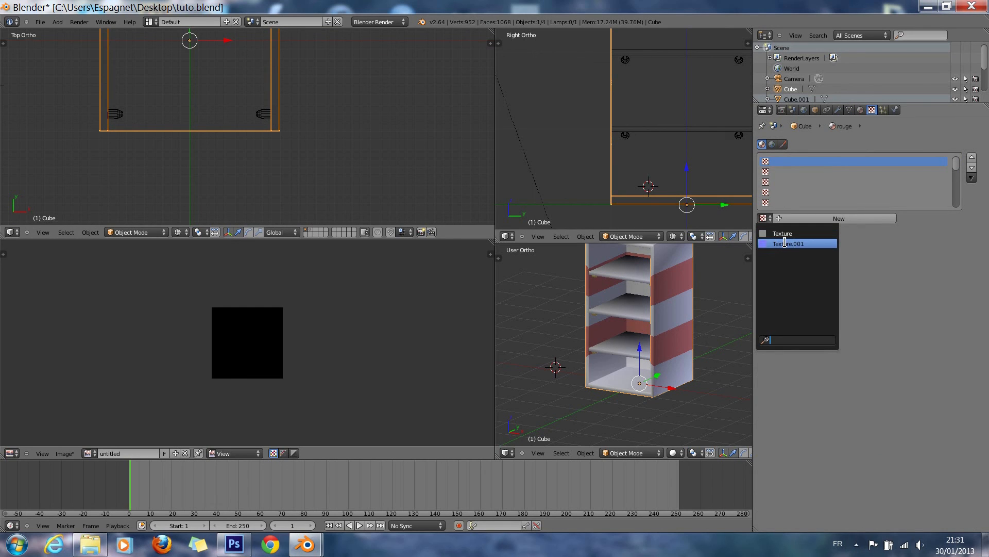
pyautogui.click(793, 233)
pyautogui.click(778, 172)
pyautogui.click(767, 218)
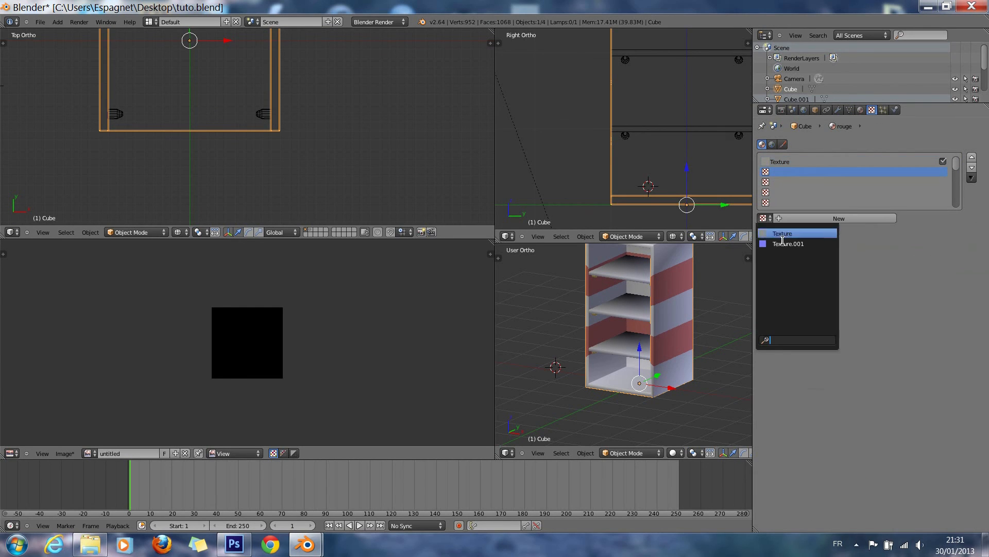
pyautogui.click(789, 244)
# Step: Render the cabinet to check how the rouge stripes look with both textures, and close the render
pyautogui.click(861, 109)
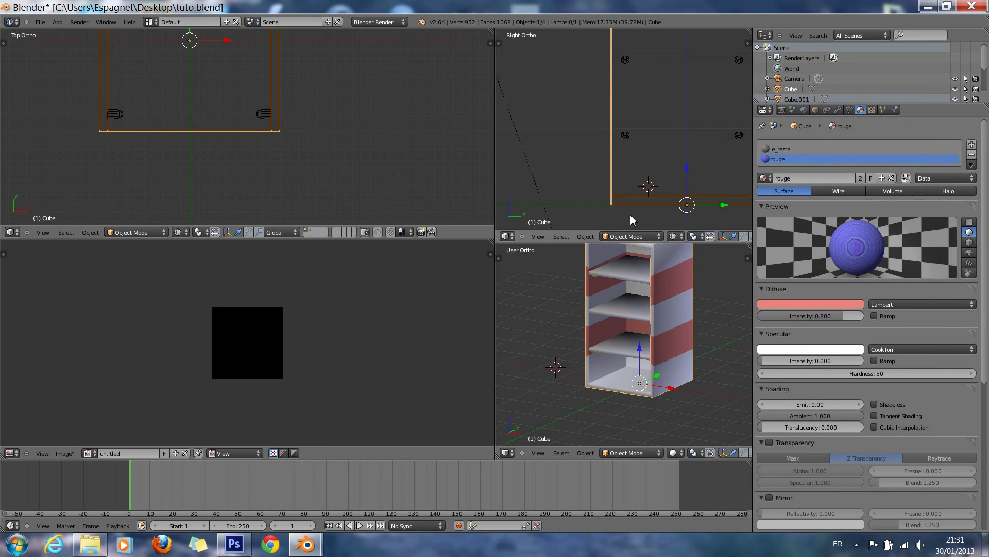
pyautogui.press('F12')
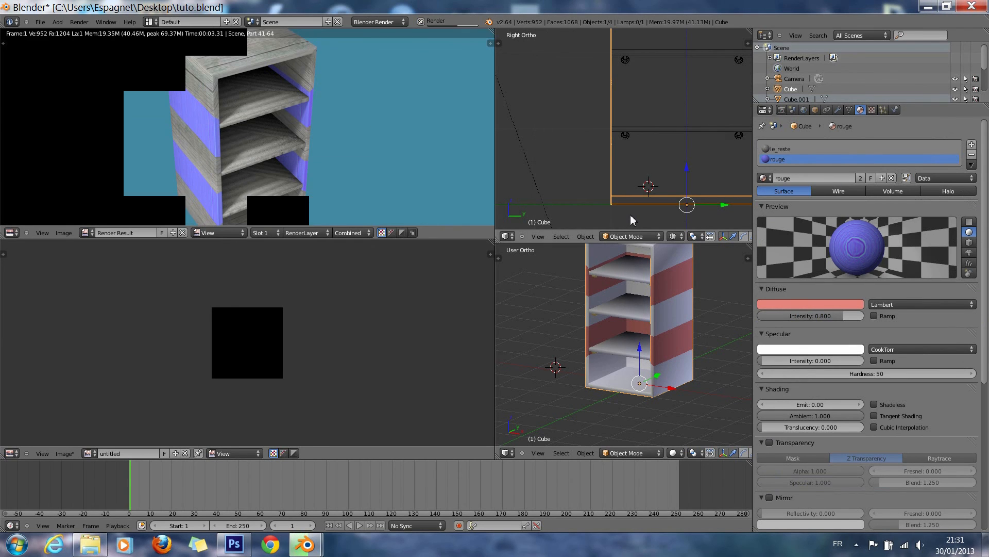
pyautogui.press('Escape')
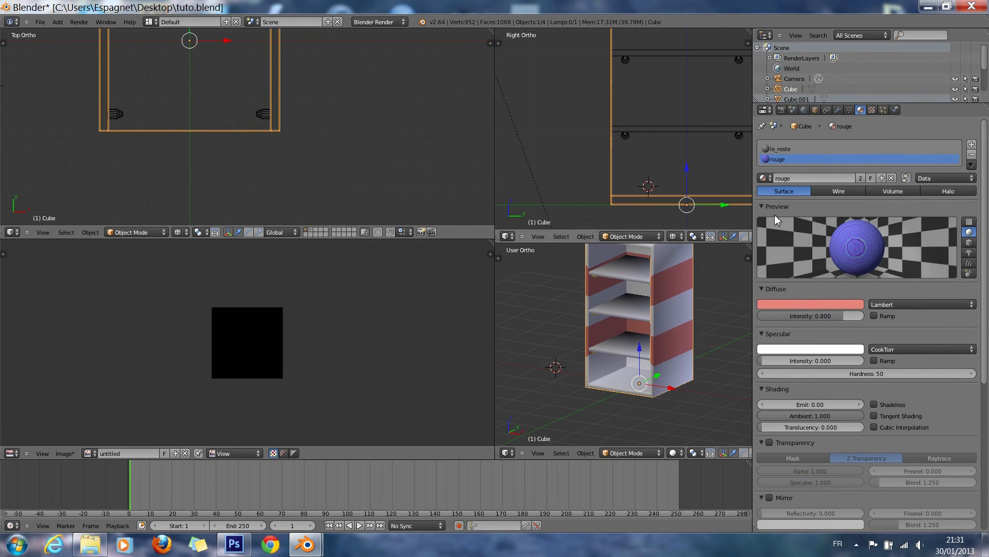
# Step: Examine the rouge material's settings, including its subsurface scattering, strand, options and shadow sections
pyautogui.scroll(-10, 877, 314)
pyautogui.scroll(10, 914, 285)
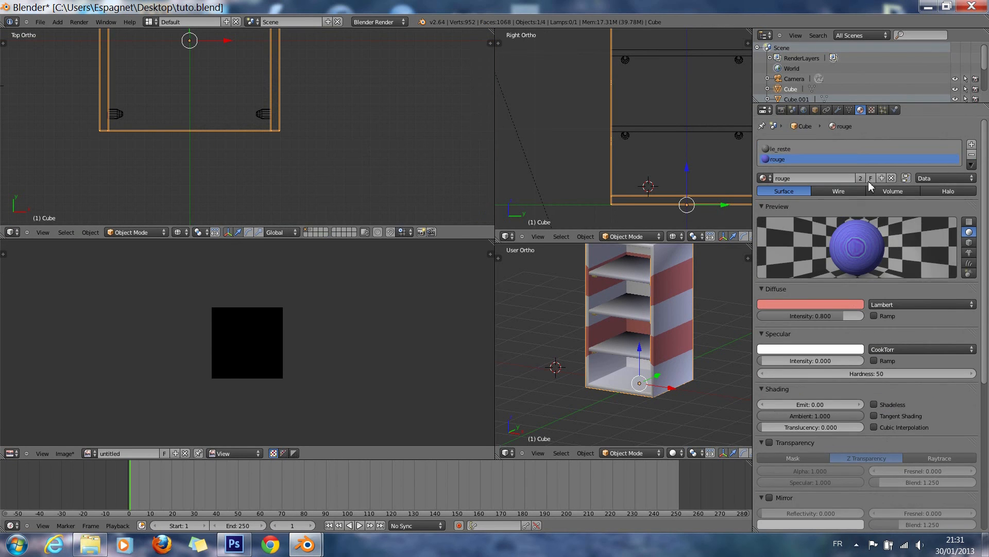
pyautogui.scroll(-10, 950, 393)
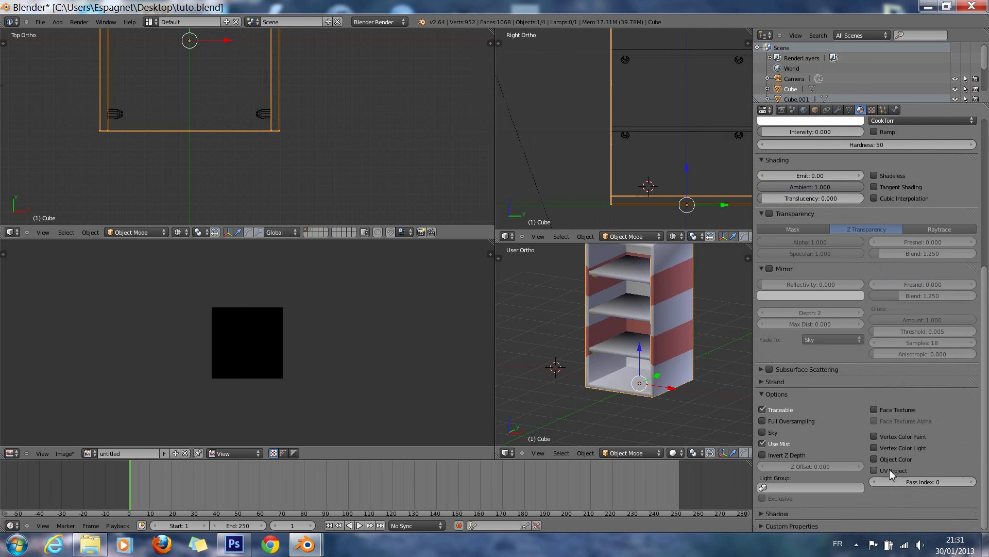
pyautogui.click(777, 513)
pyautogui.scroll(-4, 818, 490)
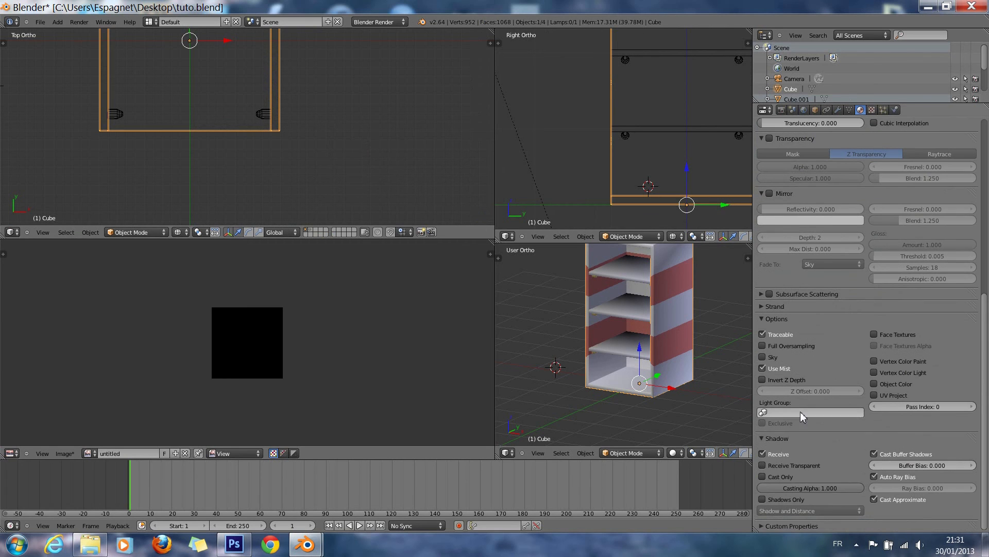
pyautogui.scroll(2, 780, 316)
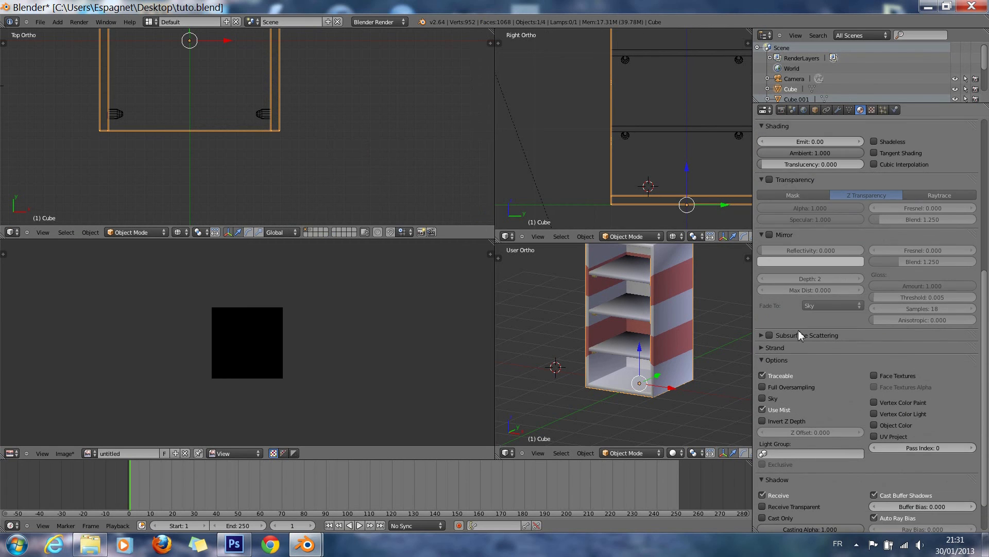
pyautogui.click(814, 347)
pyautogui.click(828, 335)
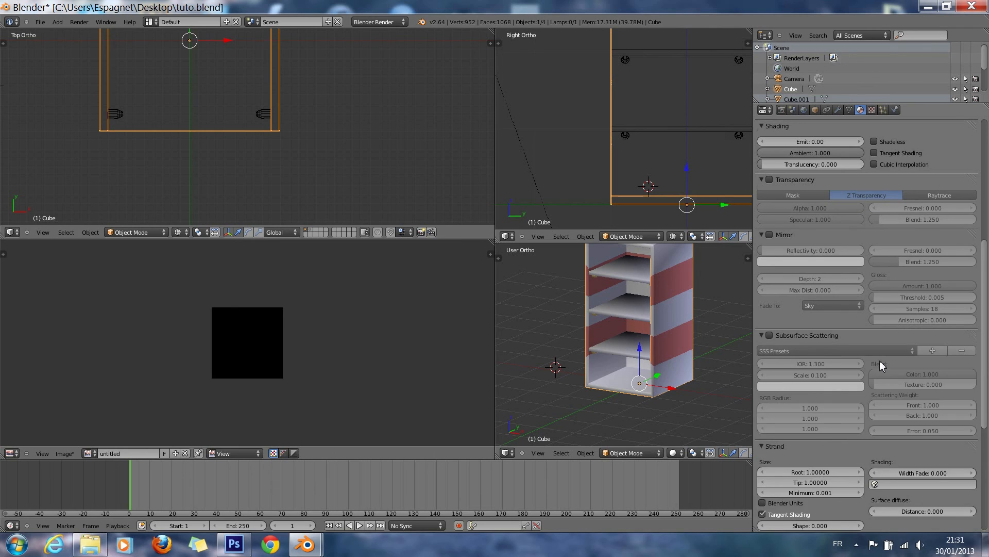
pyautogui.scroll(-10, 879, 361)
pyautogui.scroll(3, 880, 360)
pyautogui.scroll(-3, 880, 361)
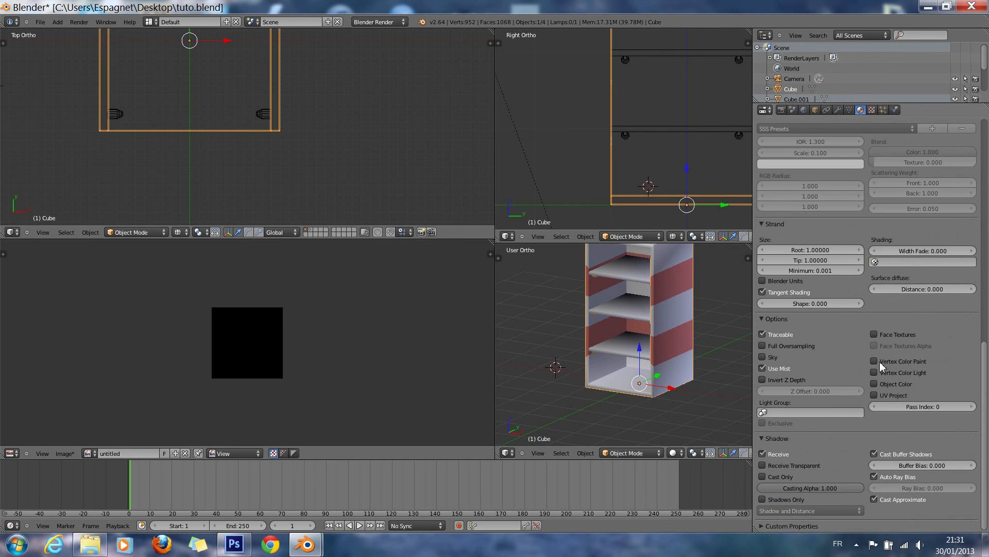
pyautogui.scroll(18, 884, 458)
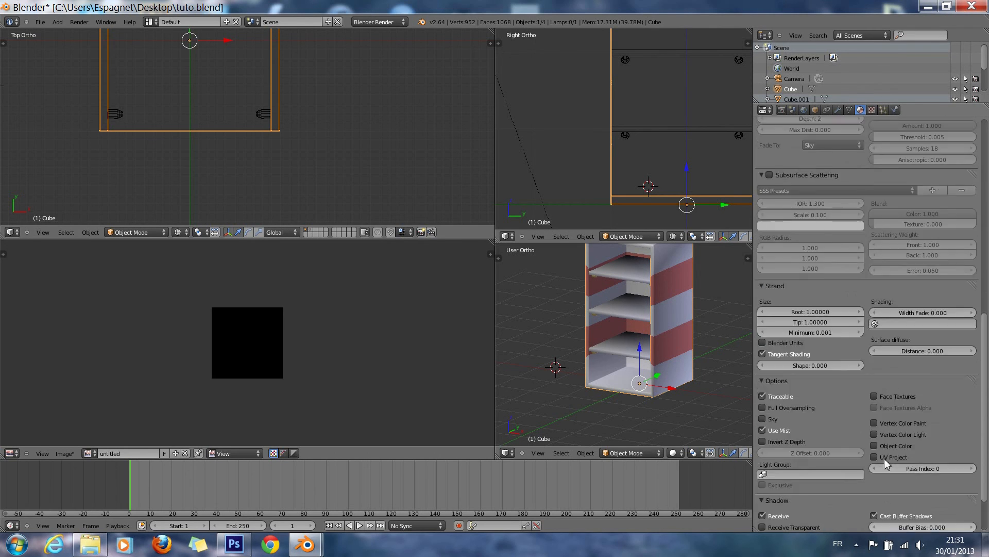
pyautogui.scroll(3, 884, 458)
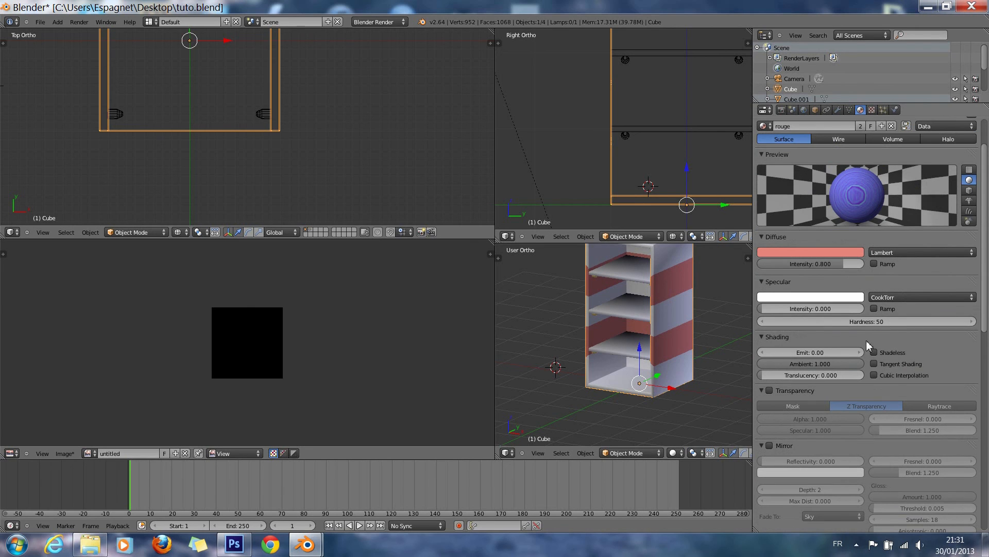
pyautogui.scroll(5, 899, 366)
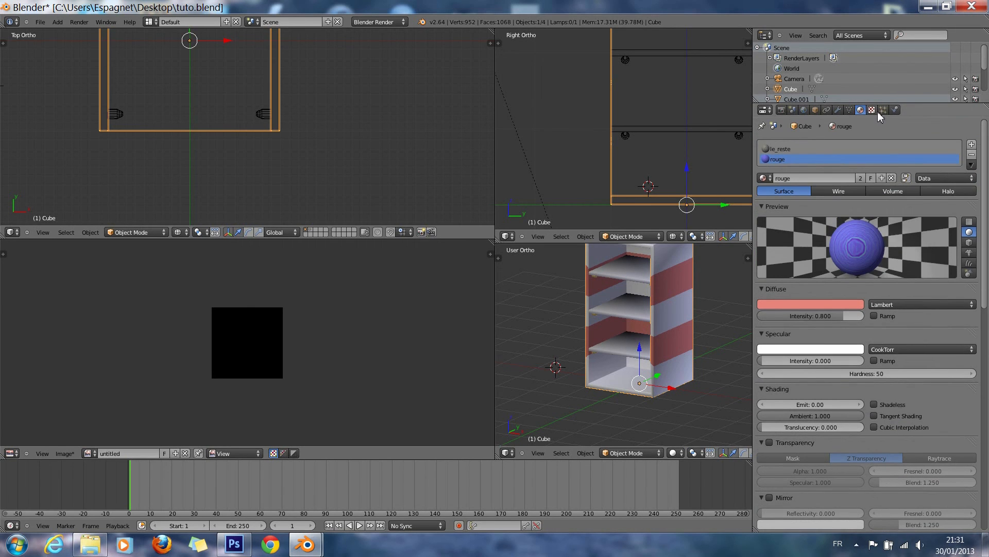
# Step: Make the rouge material's Texture.001 influence the normal by about 1.486 instead of the diffuse color, and render the cabinet
pyautogui.click(876, 111)
pyautogui.scroll(-20, 898, 385)
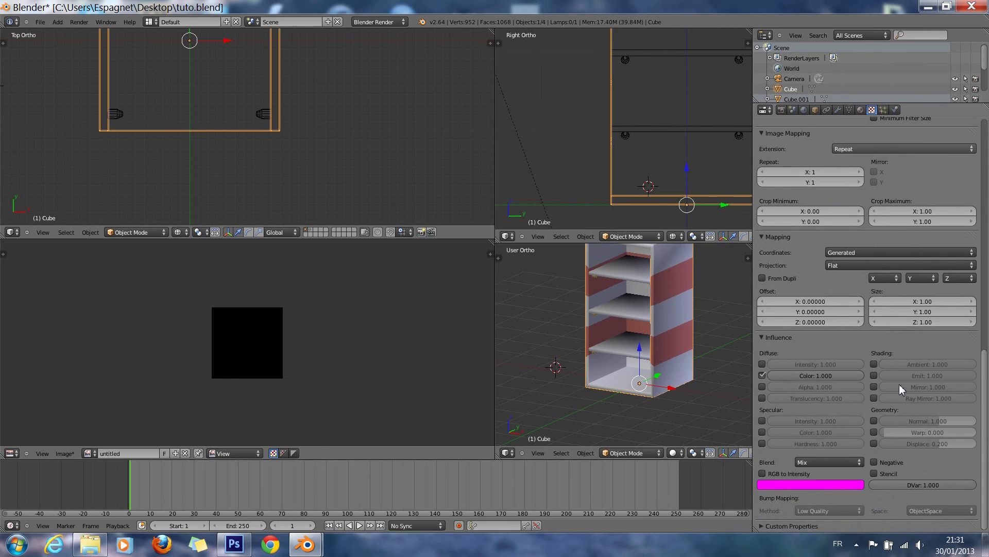
pyautogui.scroll(1, 814, 394)
pyautogui.click(763, 396)
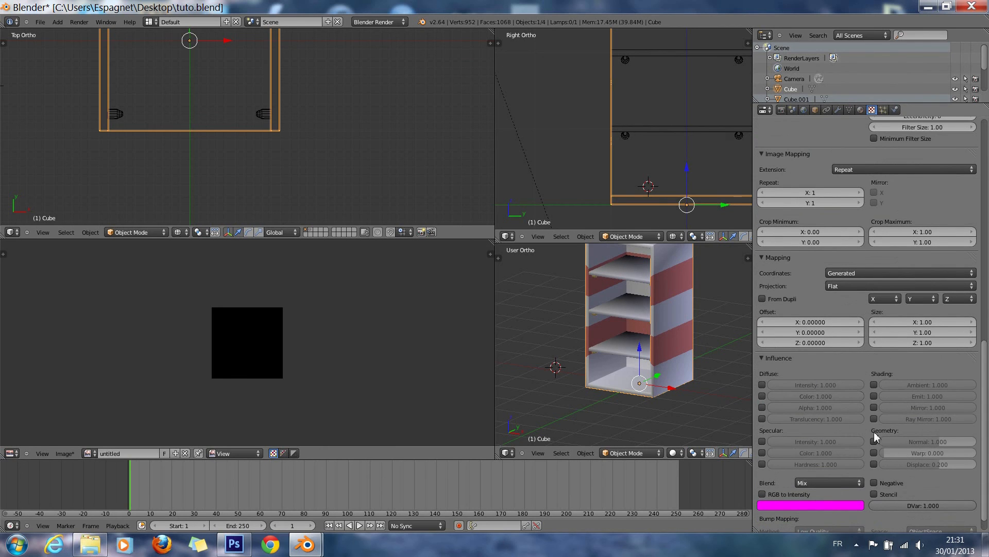
pyautogui.click(874, 442)
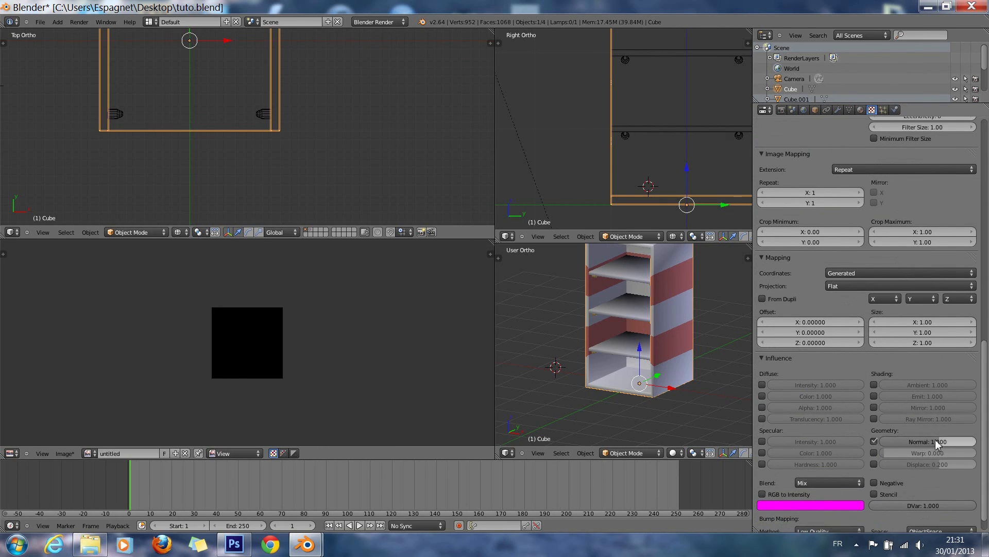
pyautogui.moveTo(935, 439); pyautogui.dragTo(945, 445)
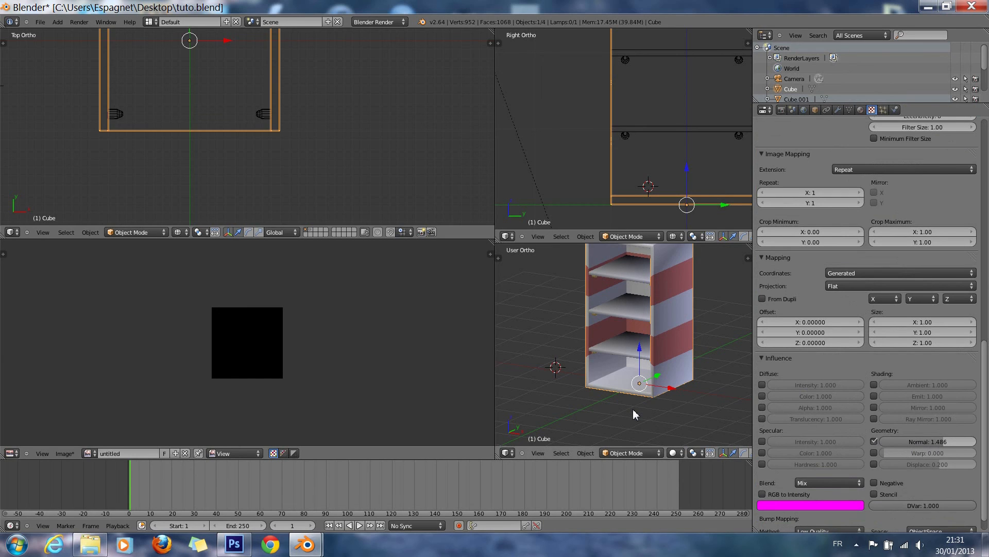
pyautogui.press('F12')
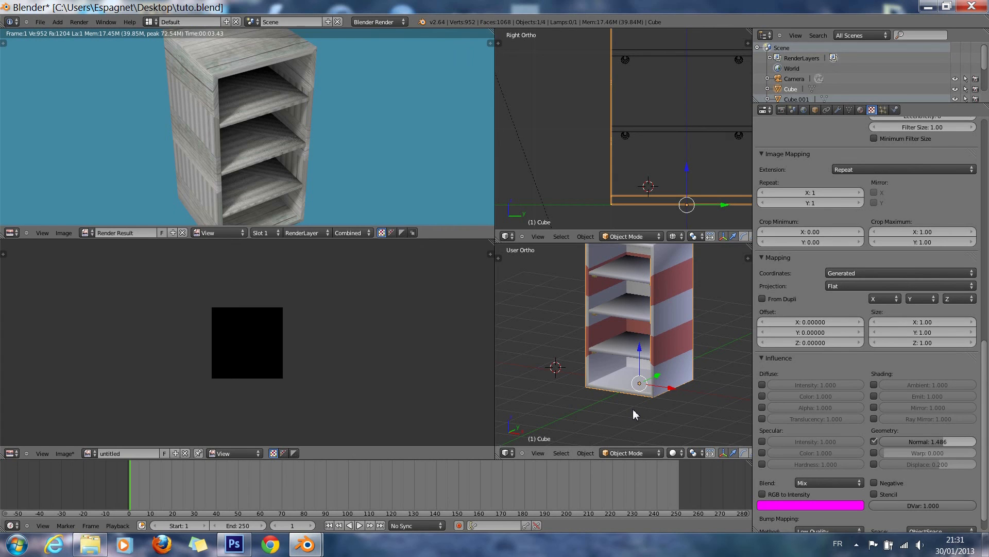
# Step: Set the mapping coordinates of the rouge material's Texture.001 to UV
pyautogui.click(889, 274)
pyautogui.click(879, 230)
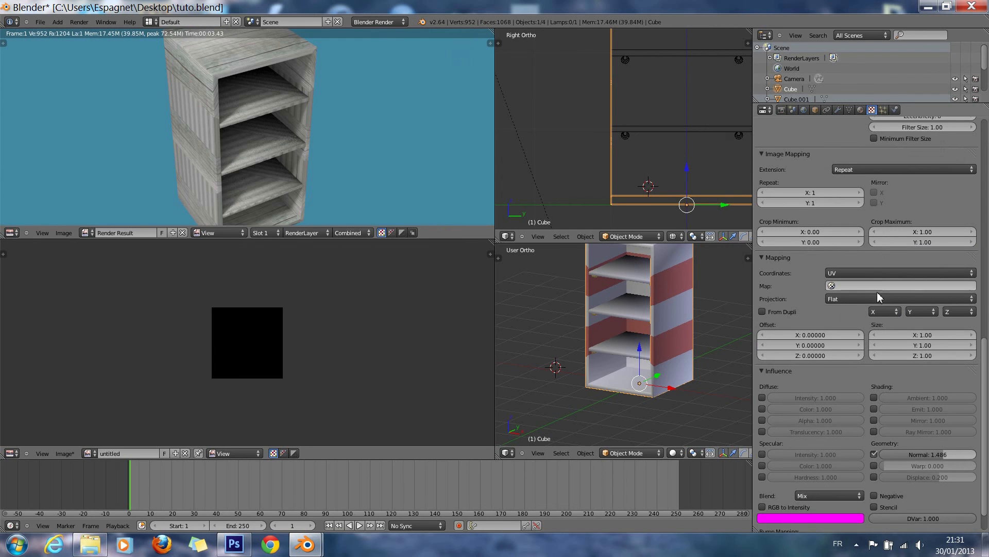
pyautogui.scroll(15, 877, 291)
pyautogui.scroll(1, 860, 153)
# Step: Set the mapping coordinates of the rouge material's Texture to UV, render the cabinet to check it, and close the render
pyautogui.click(860, 109)
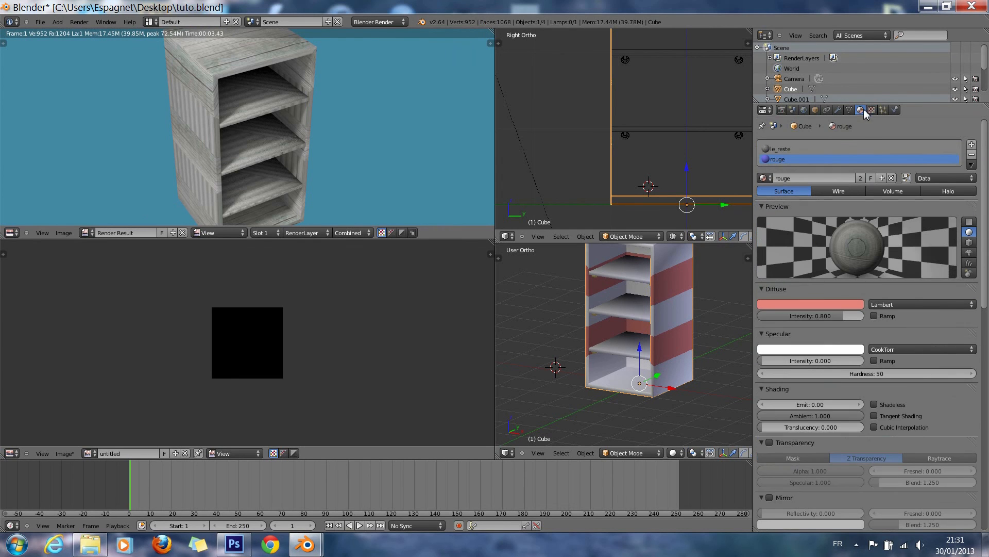
pyautogui.click(871, 110)
pyautogui.click(840, 129)
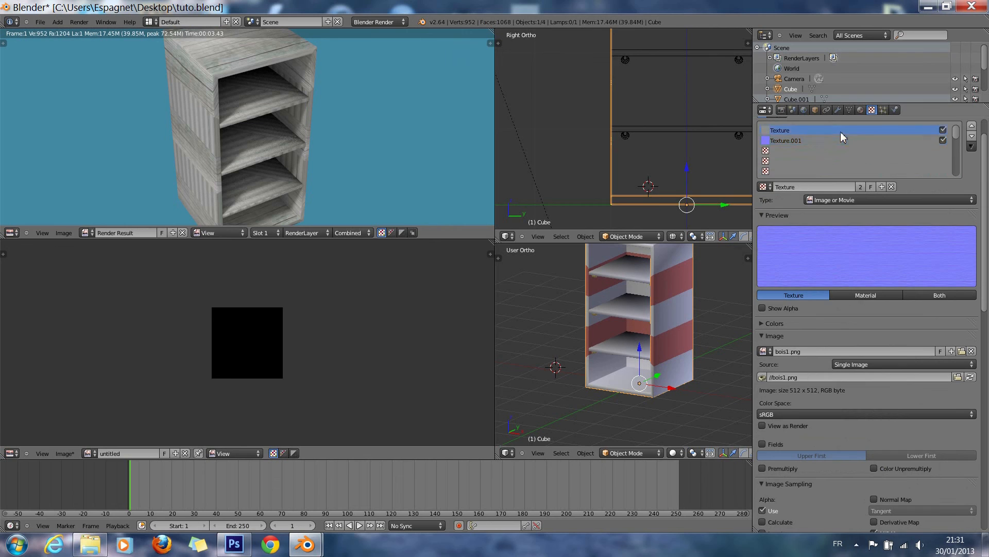
pyautogui.scroll(-3, 900, 412)
pyautogui.scroll(-15, 900, 413)
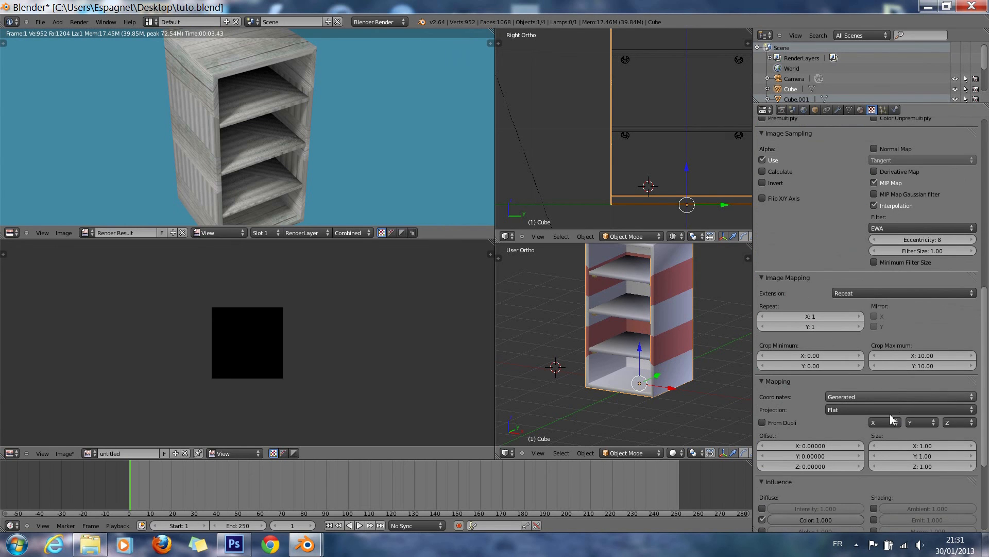
pyautogui.click(865, 398)
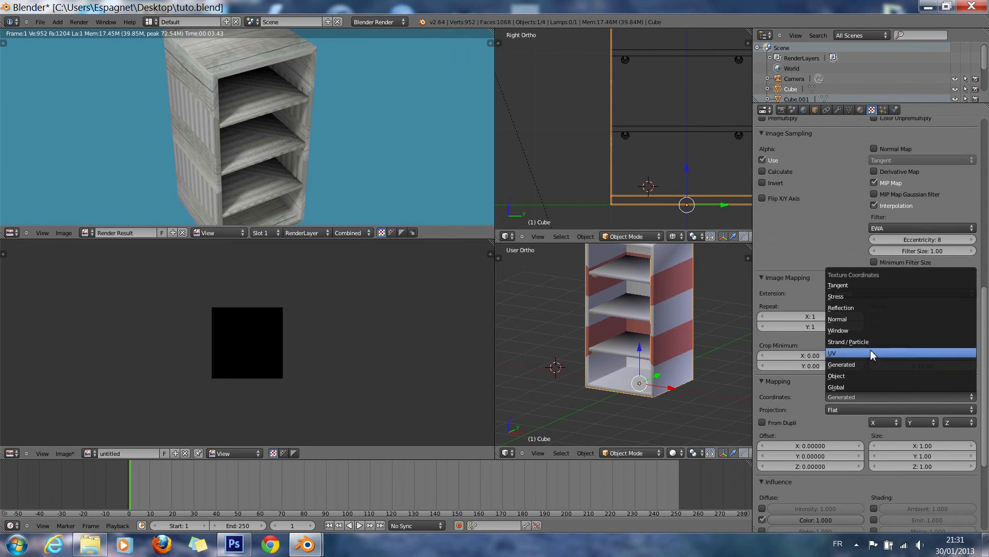
pyautogui.click(870, 350)
pyautogui.press('F12')
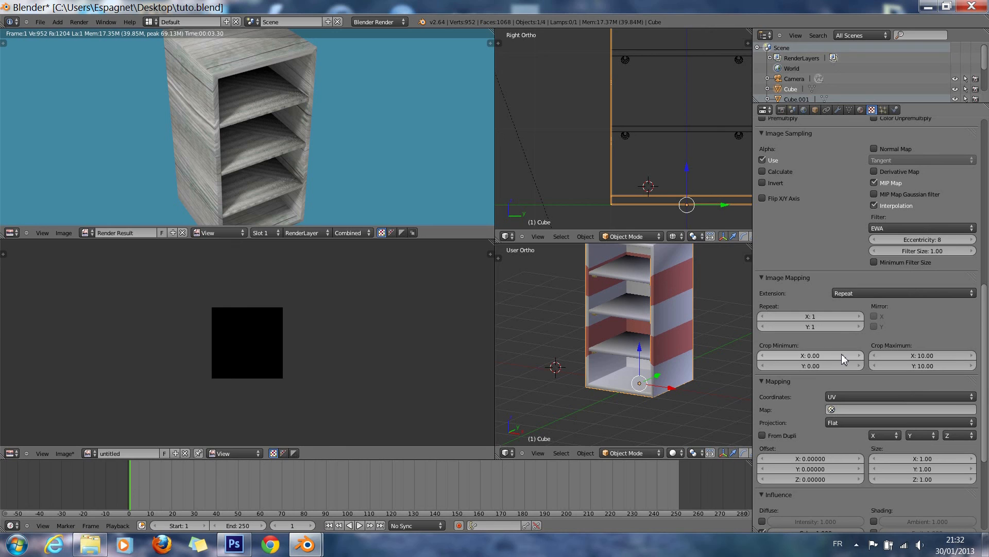
pyautogui.scroll(-2, 339, 172)
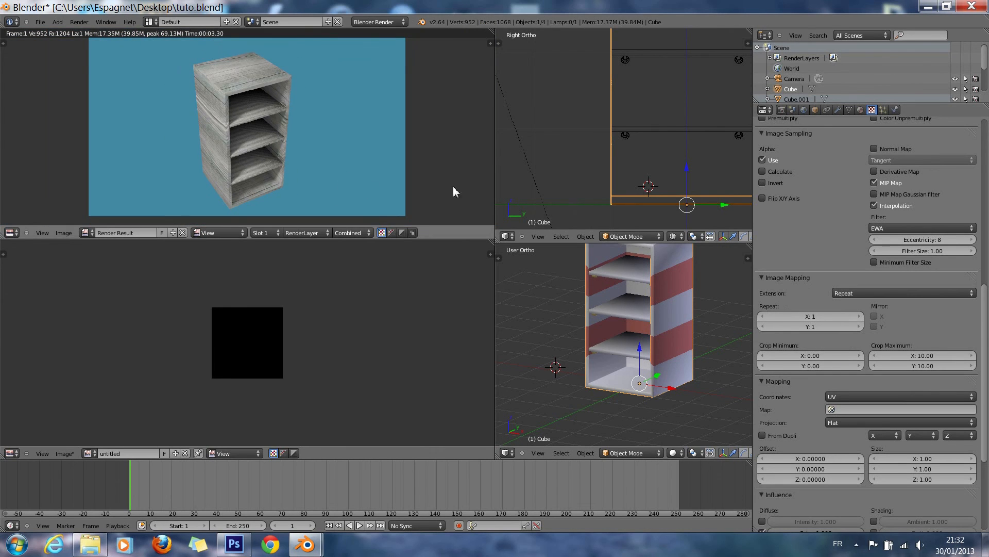
pyautogui.press('Escape')
# Step: Lower the diffuse color influence of the rouge material's Texture to about 0.462
pyautogui.scroll(10, 885, 188)
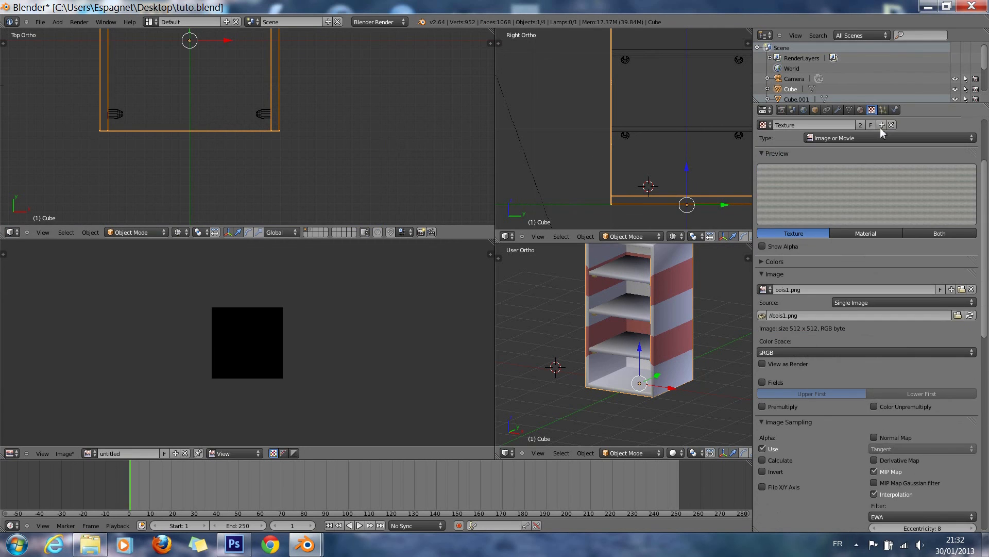
pyautogui.scroll(5, 856, 149)
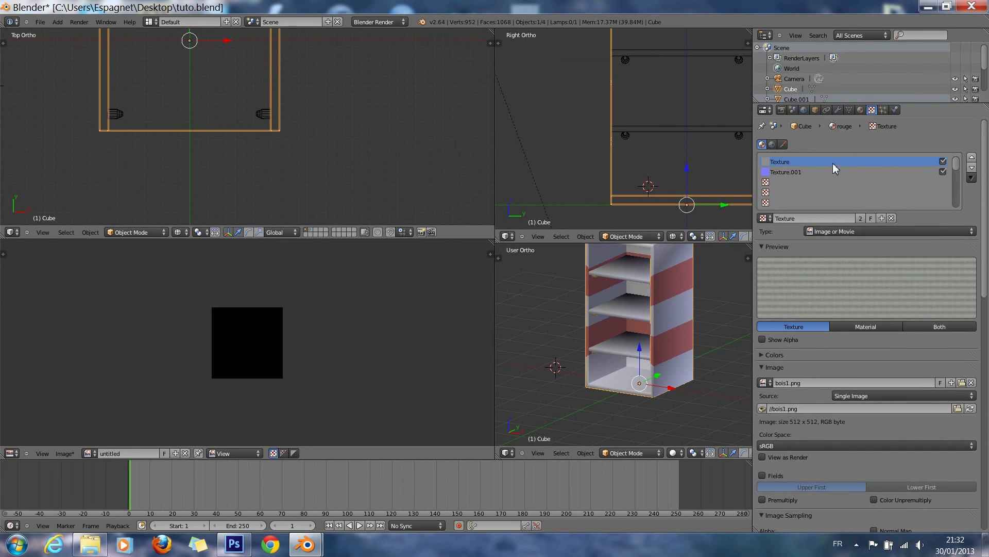
pyautogui.scroll(-2, 922, 263)
pyautogui.click(943, 282)
pyautogui.scroll(-10, 945, 309)
pyautogui.scroll(-10, 942, 344)
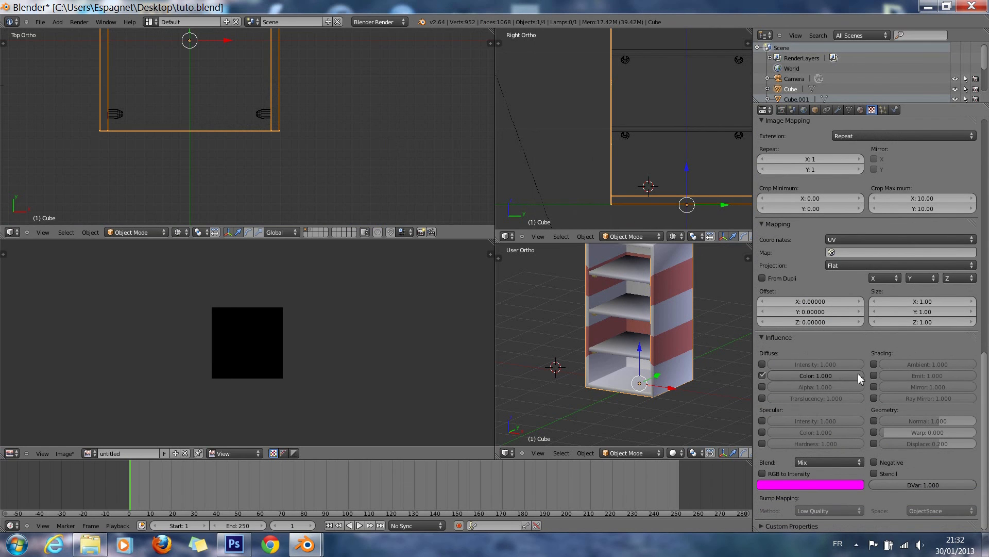
pyautogui.scroll(10, 824, 351)
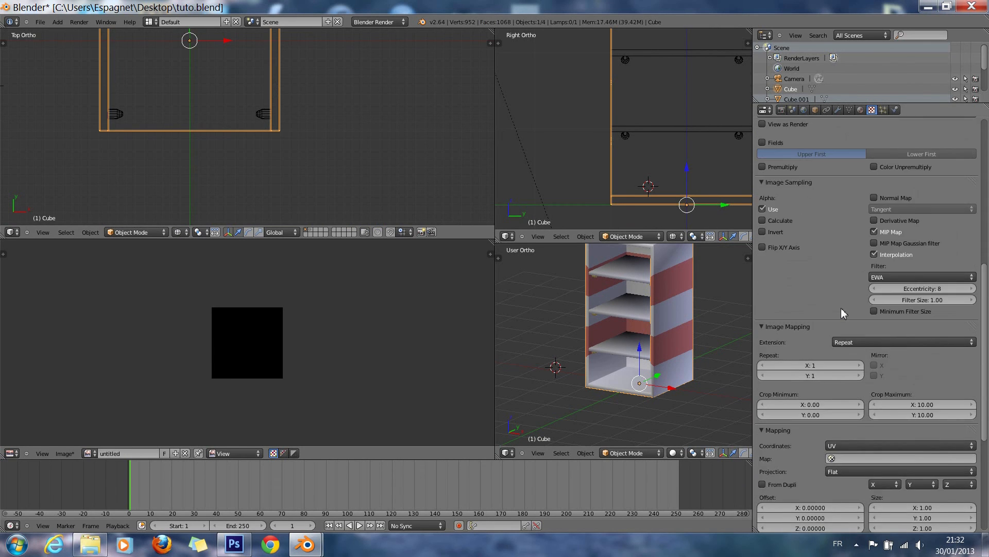
pyautogui.scroll(15, 841, 307)
pyautogui.scroll(-10, 841, 310)
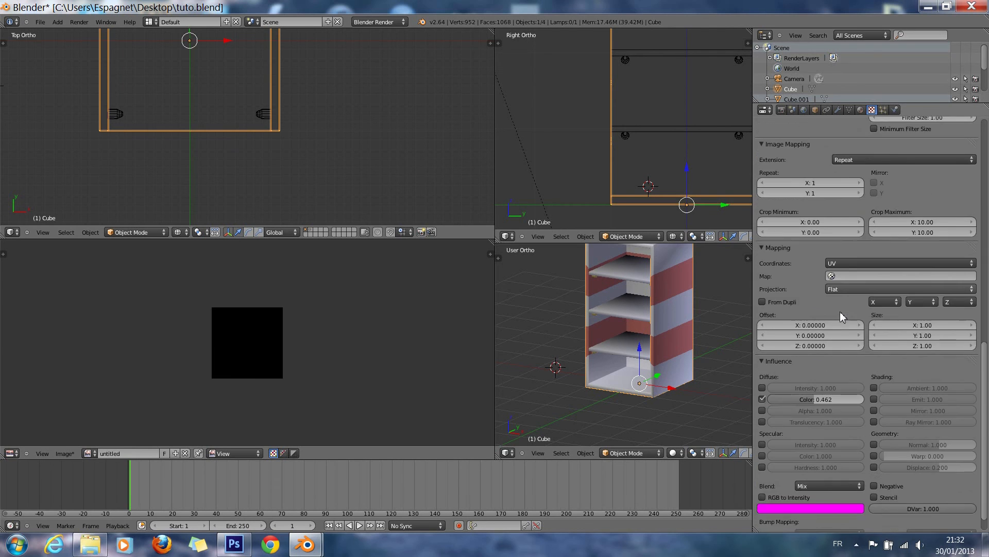
pyautogui.scroll(10, 840, 311)
pyautogui.scroll(-20, 839, 314)
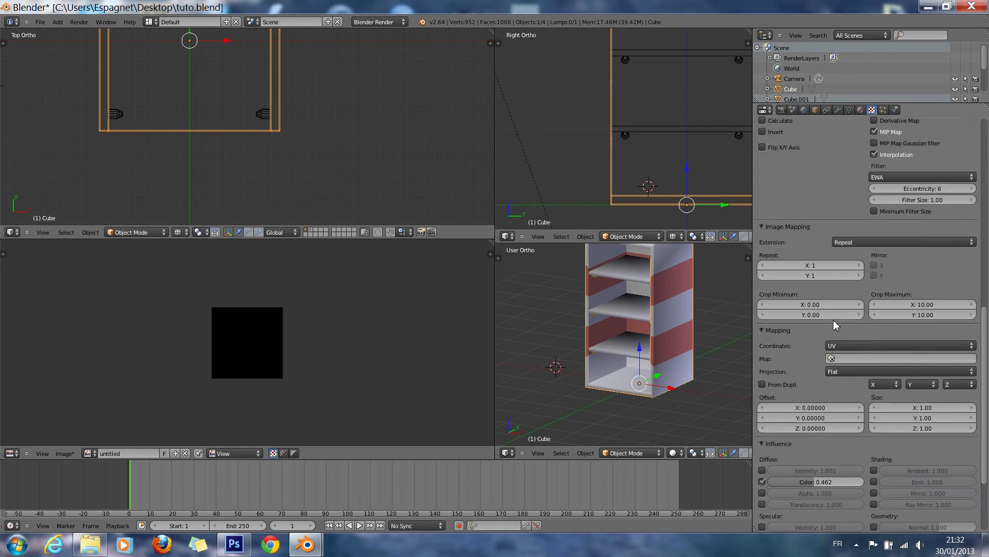
# Step: Render the cabinet with Texture's diffuse color influence disabled and again with it re-enabled to compare the stripes, and close the render
pyautogui.click(762, 375)
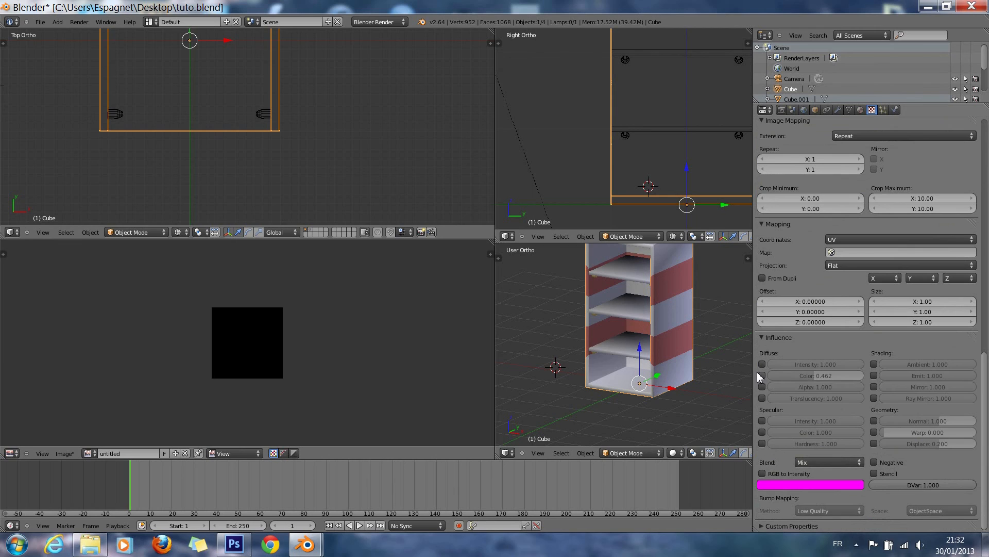
pyautogui.press('F12')
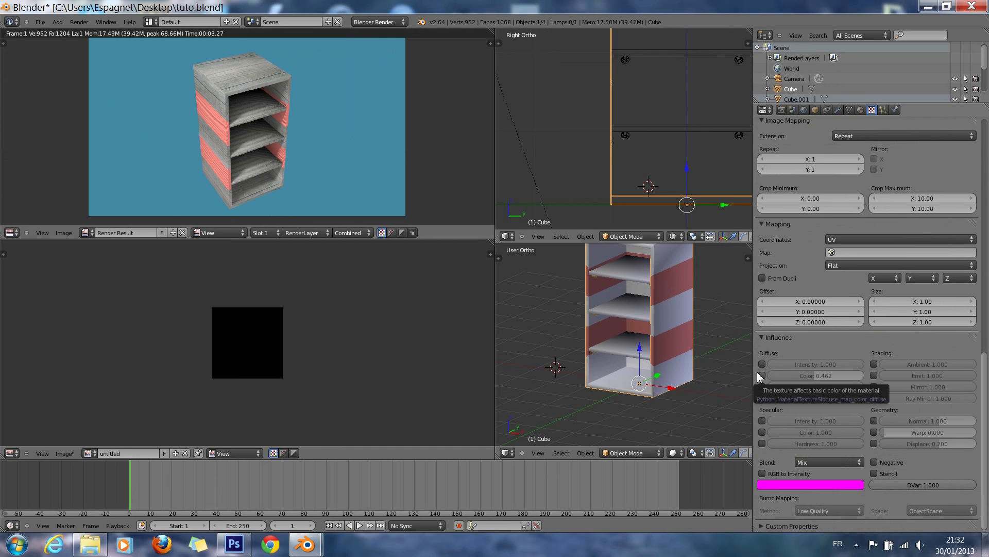
pyautogui.click(762, 375)
pyautogui.press('F12')
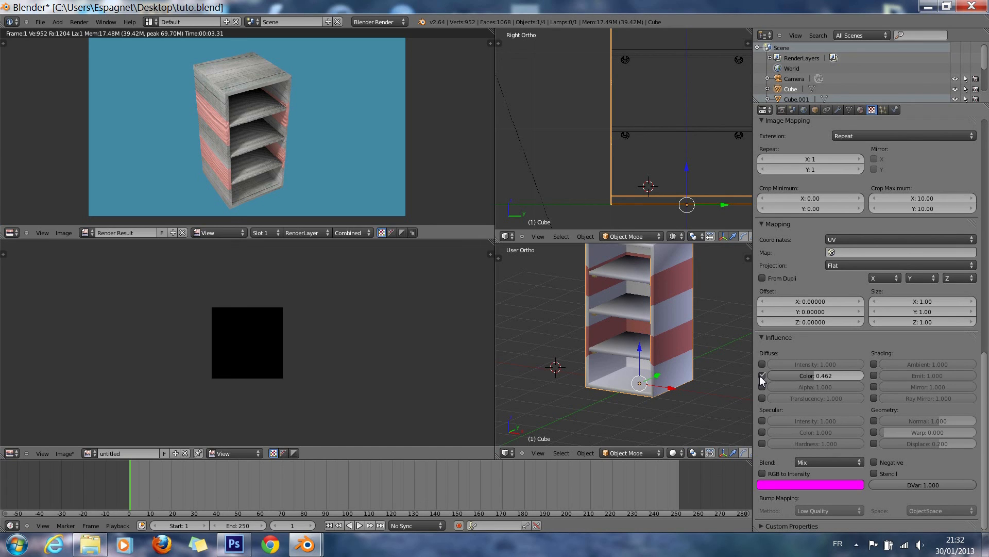
pyautogui.press('Escape')
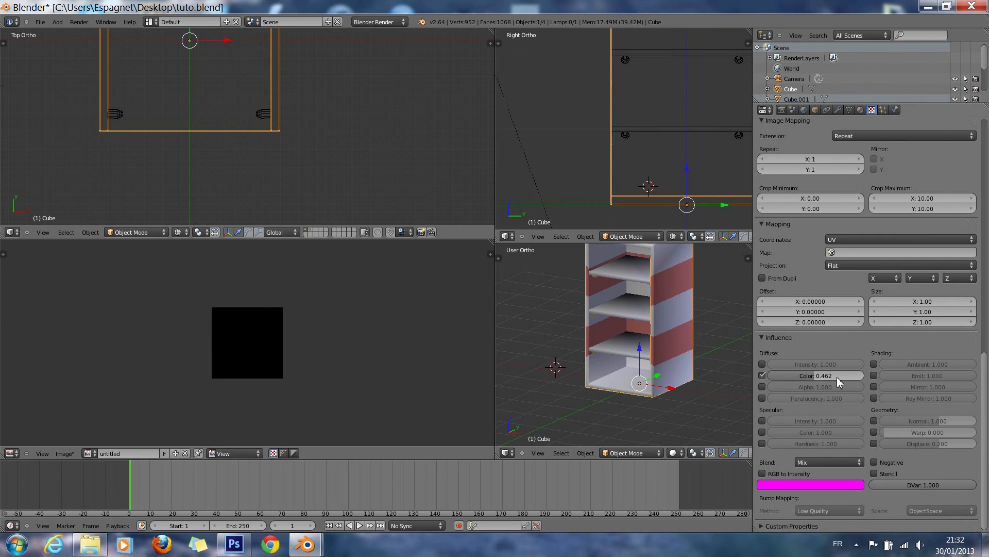
# Step: Raise Texture's diffuse color influence to about 0.641, render the cabinet, and close the render
pyautogui.moveTo(836, 375); pyautogui.dragTo(848, 378)
pyautogui.press('F12')
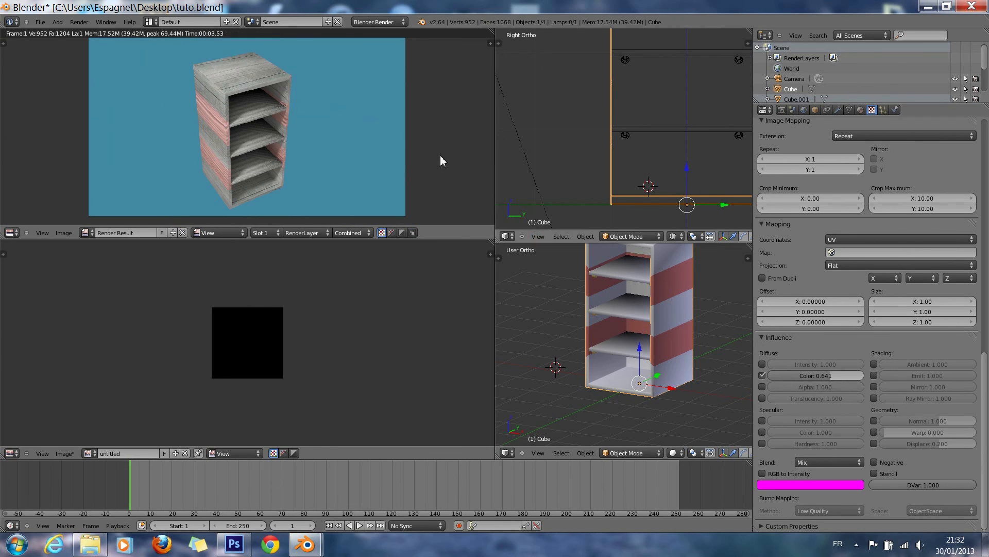
pyautogui.press('Escape')
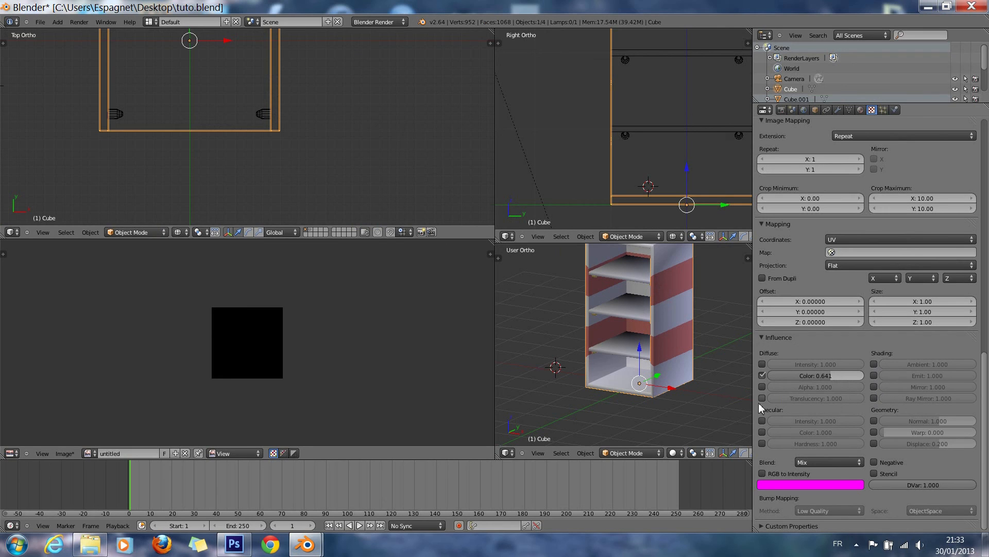
# Step: Enable Texture's specular color influence at 1.000, render the cabinet to check it, and close the render
pyautogui.click(762, 432)
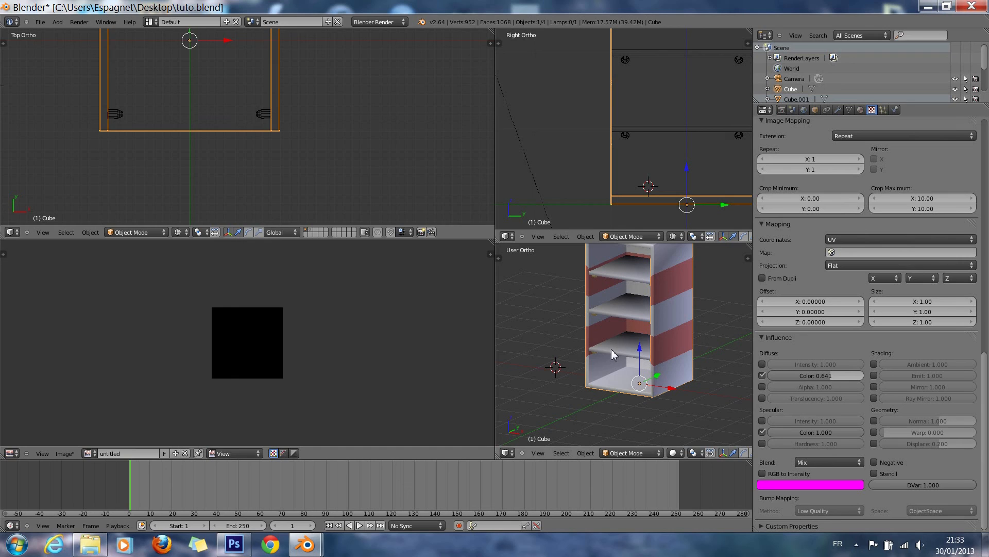
pyautogui.press('F12')
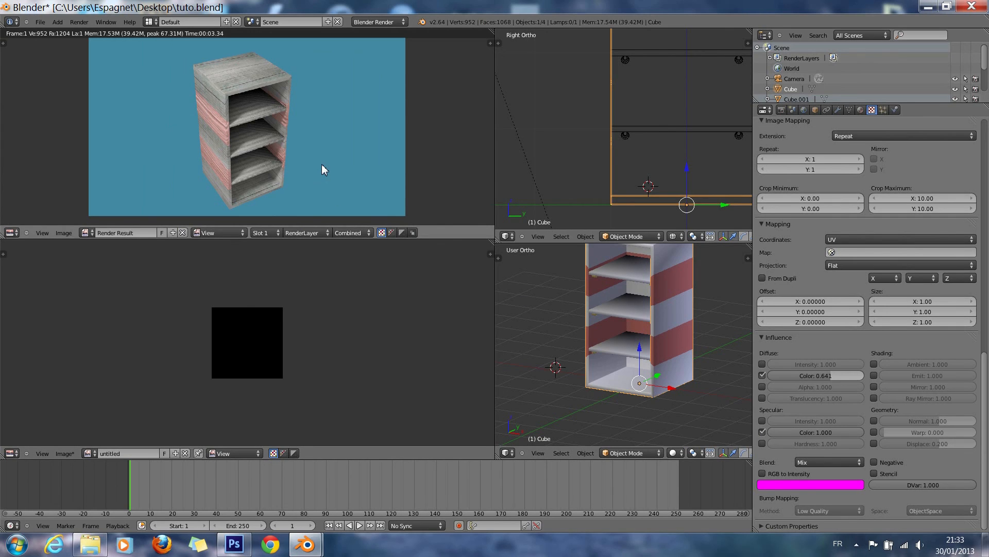
pyautogui.press('Escape')
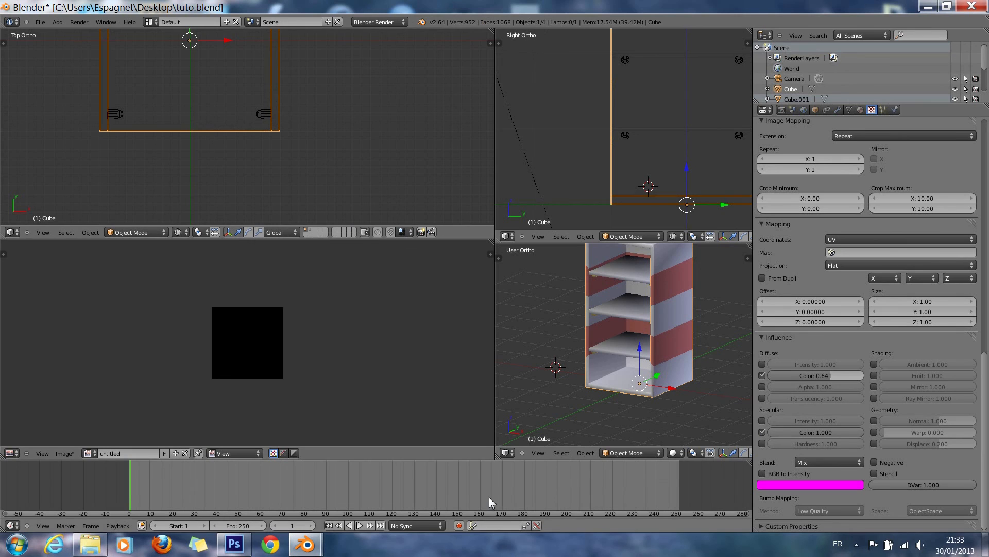
pyautogui.scroll(-1, 551, 476)
pyautogui.scroll(1, 507, 414)
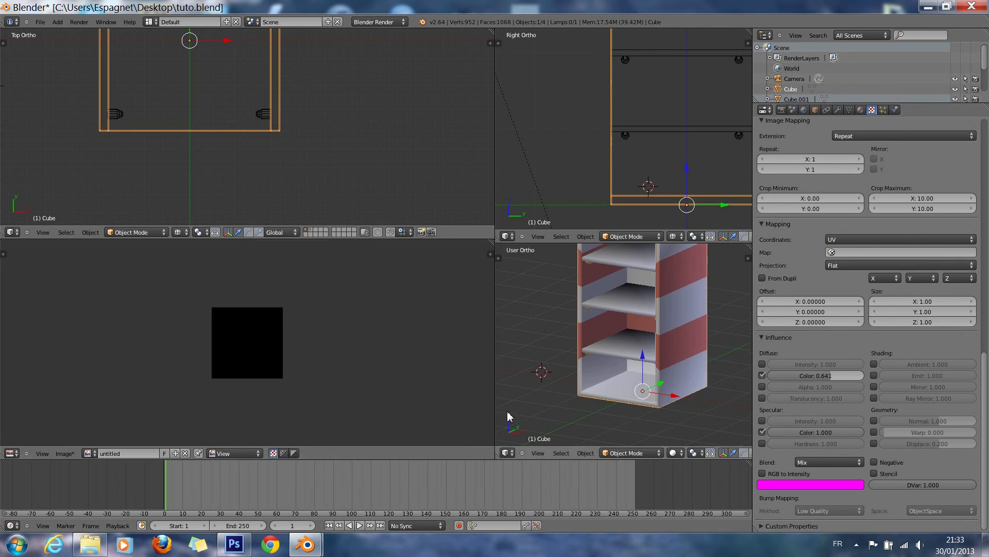
pyautogui.scroll(-1, 481, 369)
pyautogui.scroll(-1, 546, 368)
pyautogui.scroll(-1, 589, 385)
pyautogui.scroll(1, 588, 384)
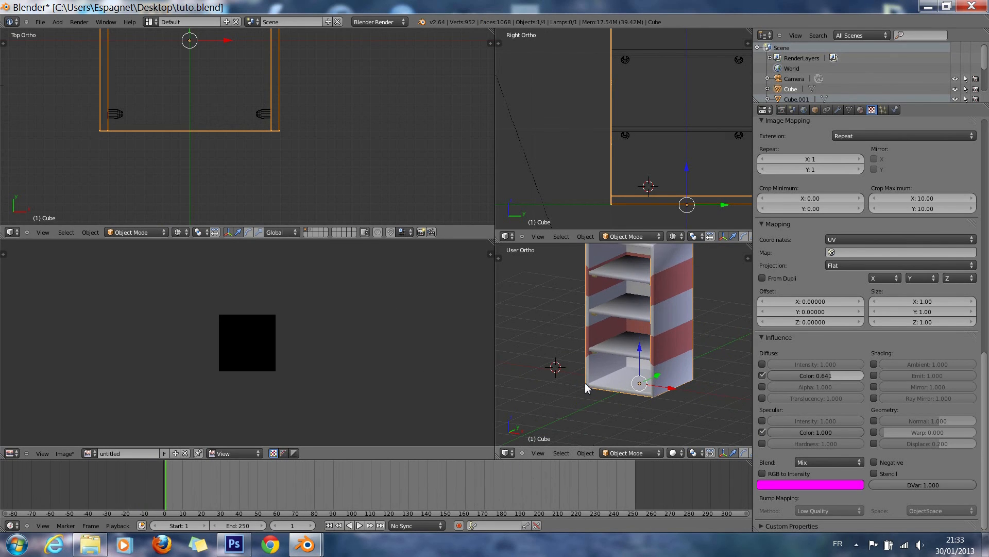
# Step: Change the image editor area to a 3D View and also show the second layer containing the door and handle
pyautogui.click(12, 453)
pyautogui.click(23, 444)
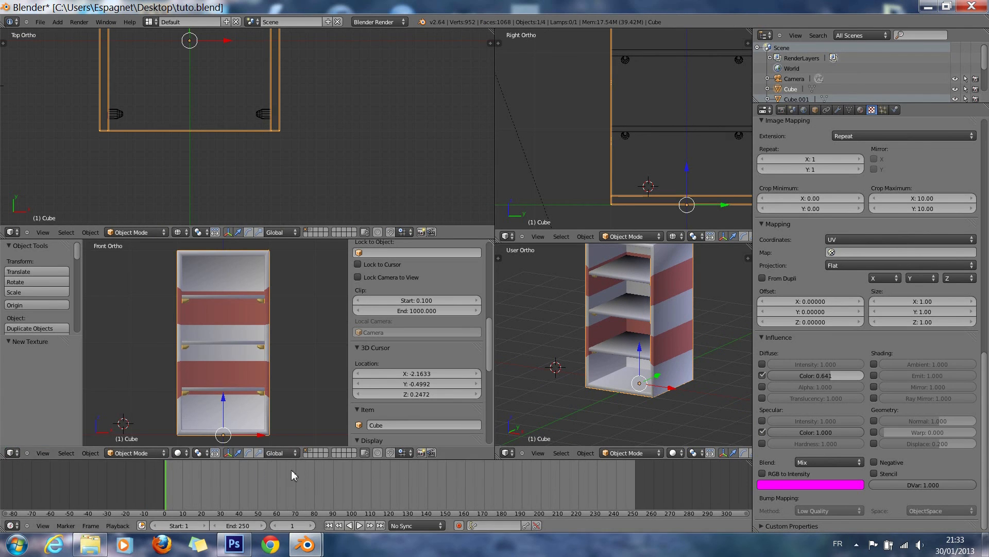
pyautogui.keyDown('shift'); pyautogui.click(311, 453); pyautogui.keyUp('shift')
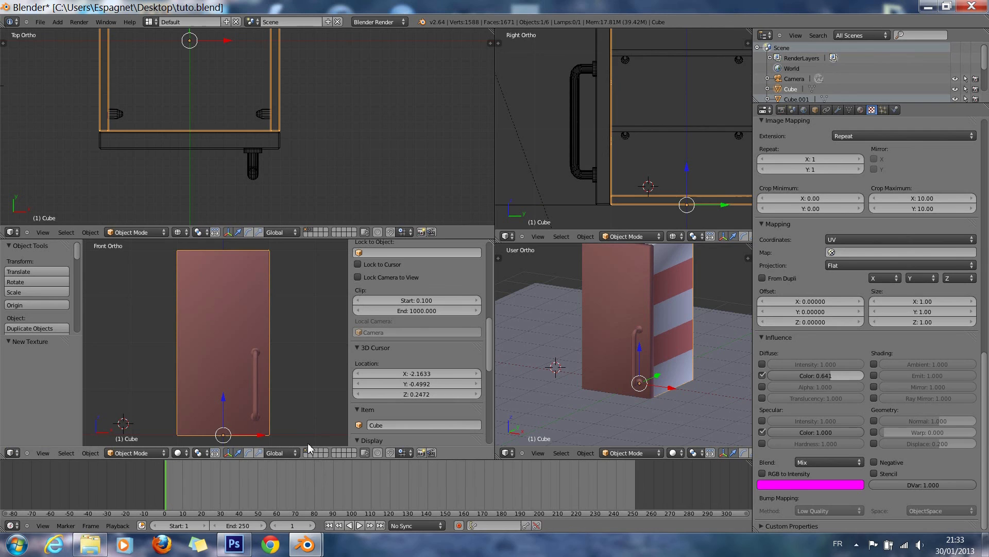
pyautogui.press('KP_6')
pyautogui.press('KP_8')
pyautogui.press('KP_8')
pyautogui.press('KP_8')
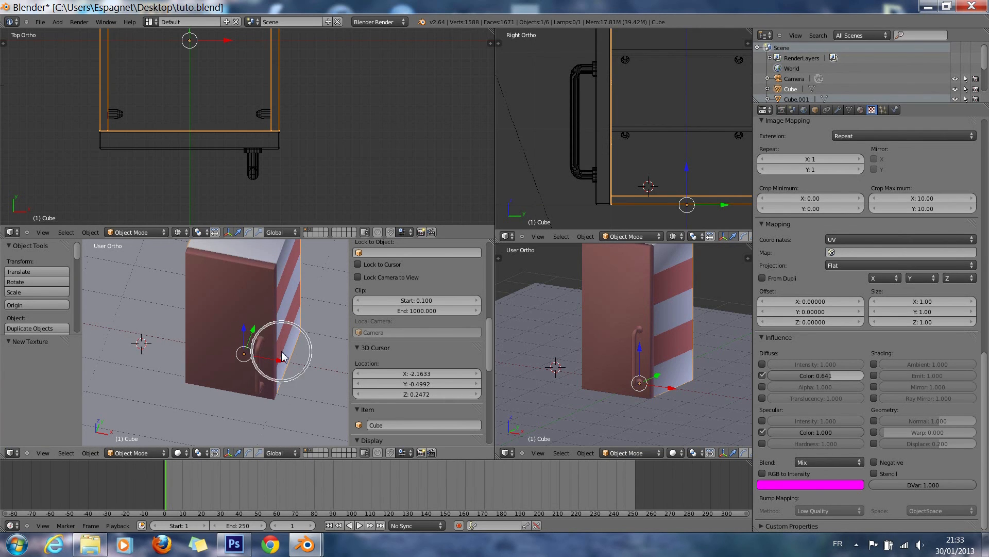
# Step: Save the changes to tuto.blend, overwriting the existing file
pyautogui.hotkey('ctrl', 's')
pyautogui.click(283, 352)
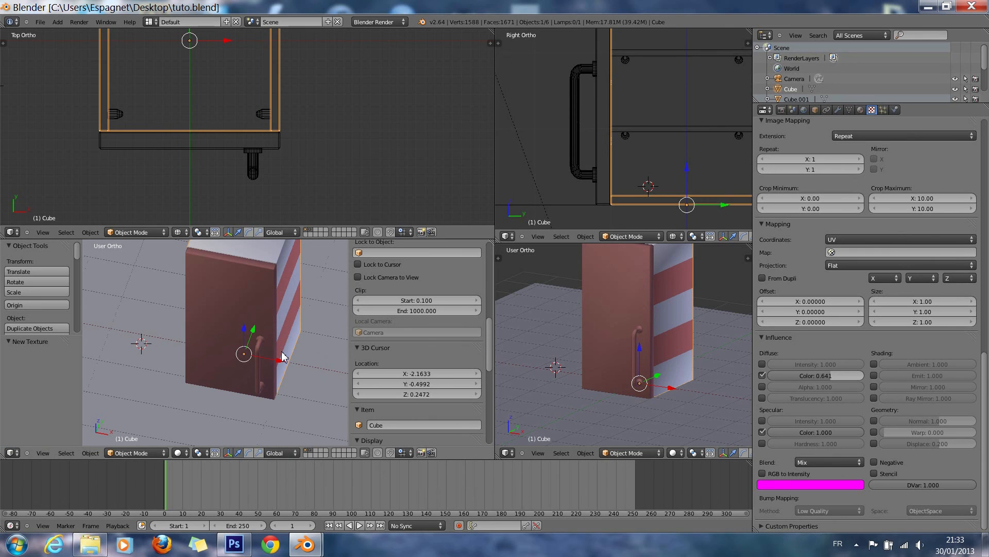
pyautogui.keyDown('shift'); pyautogui.scroll(5, 282, 356); pyautogui.keyUp('shift')
pyautogui.scroll(-4, 283, 356)
pyautogui.scroll(4, 282, 356)
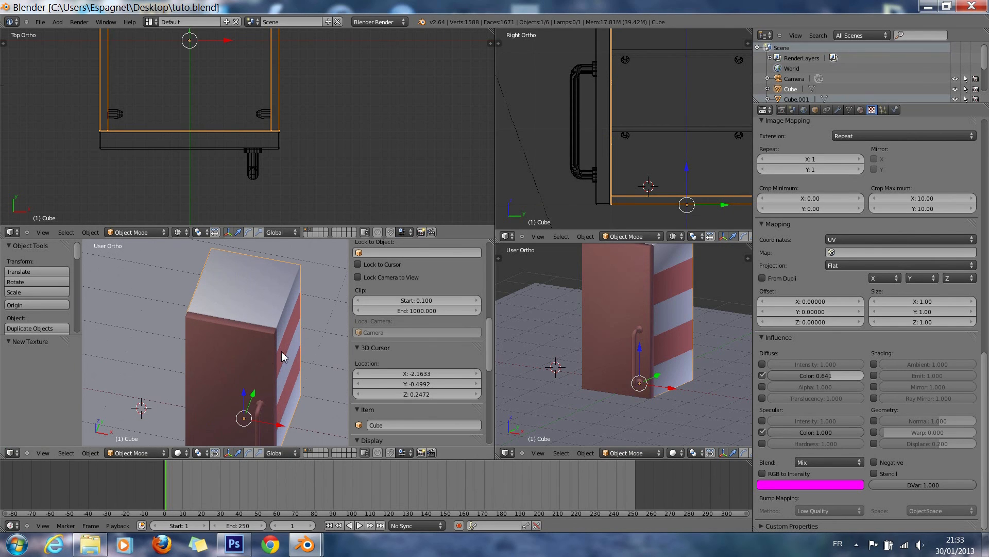
# Step: Save the scene as tuto.blend on the Desktop, overwriting the existing file
pyautogui.click(43, 22)
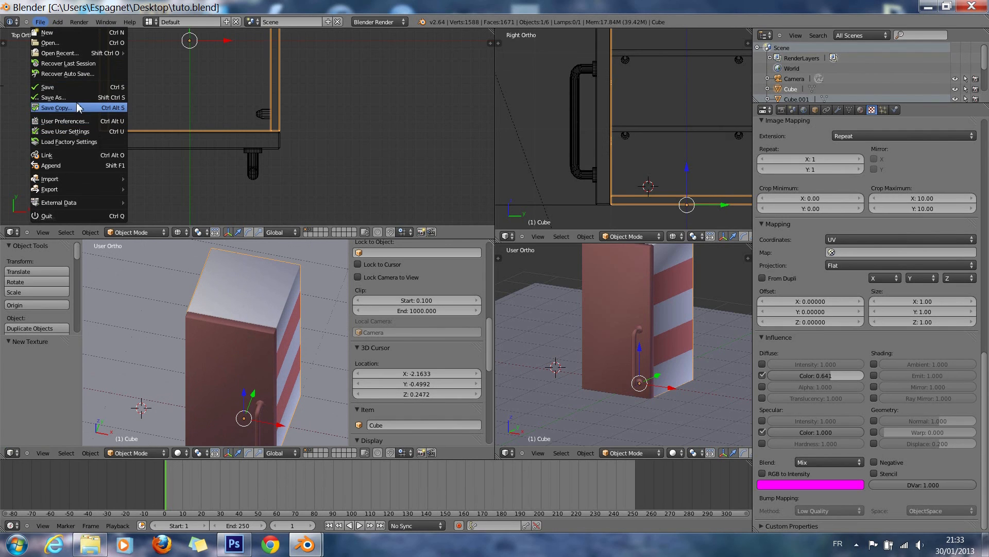
pyautogui.click(61, 131)
pyautogui.hotkey('ctrl', 'n')
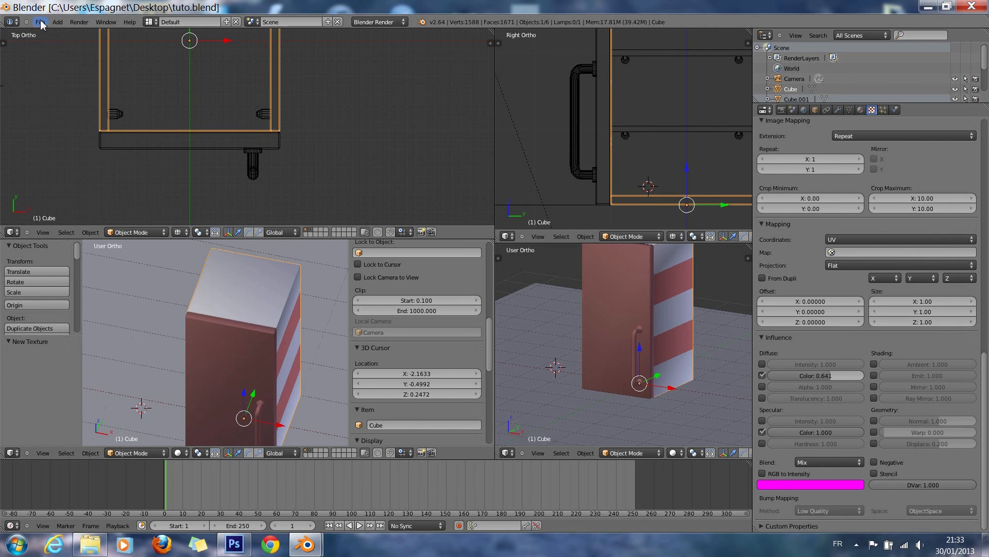
pyautogui.click(40, 23)
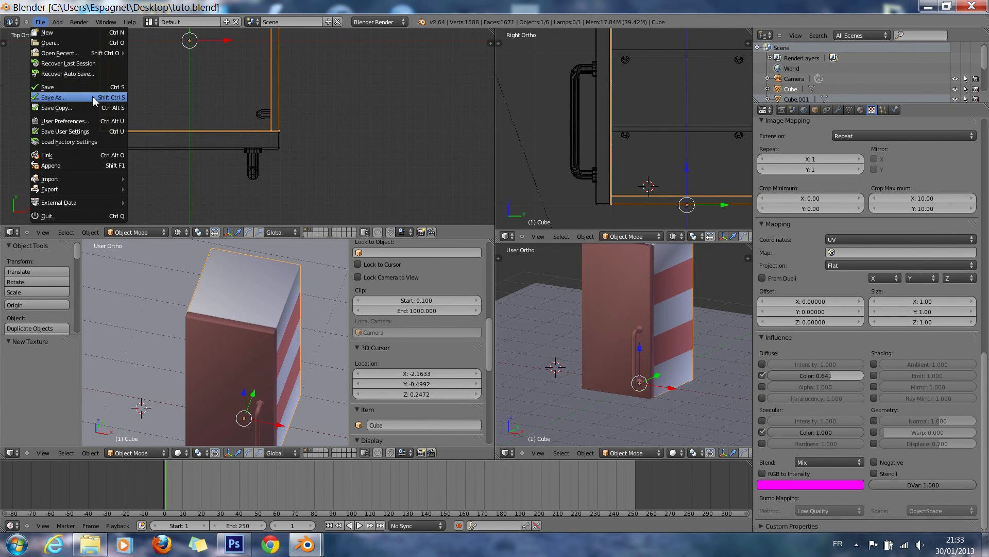
pyautogui.click(92, 96)
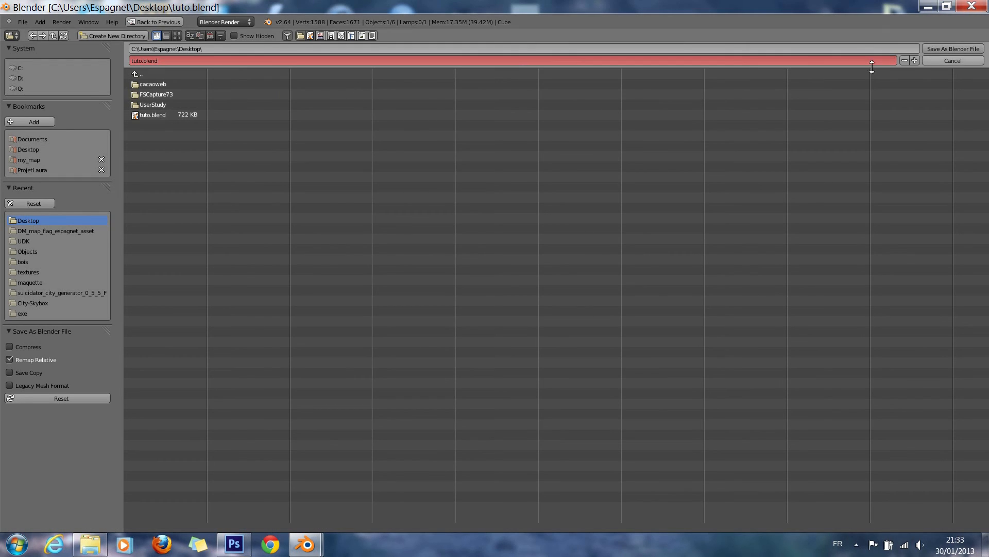
pyautogui.press('Return')
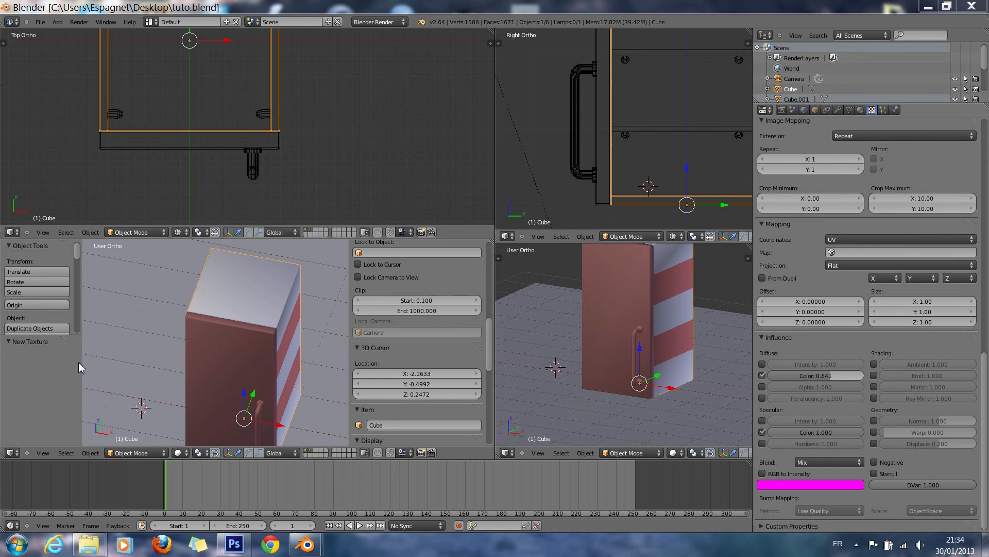
pyautogui.click(565, 239)
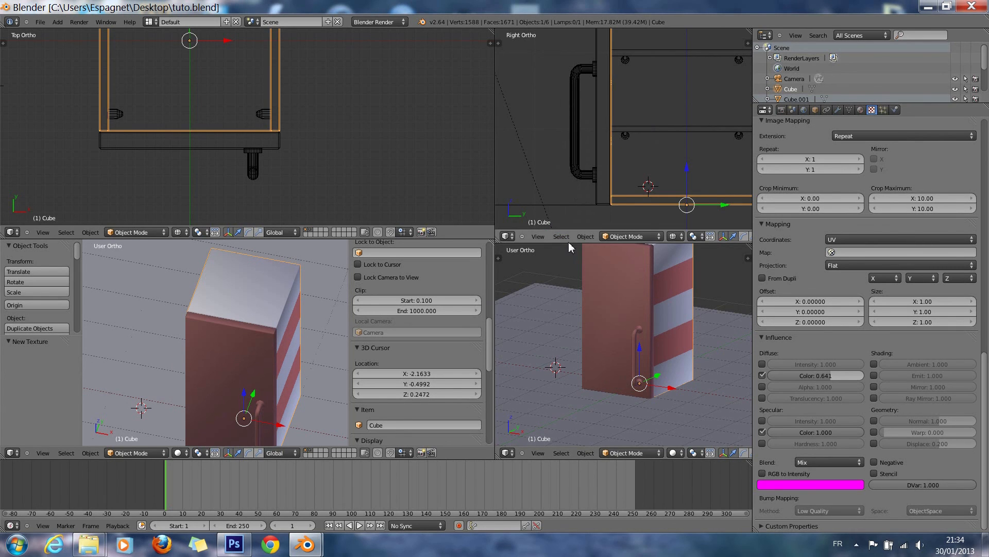
pyautogui.rightClick(570, 242)
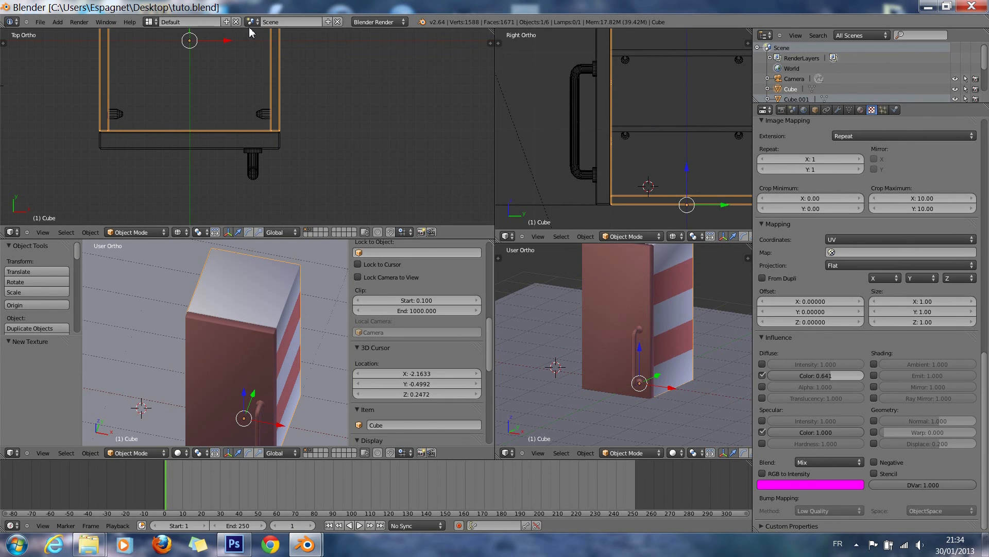
pyautogui.click(153, 22)
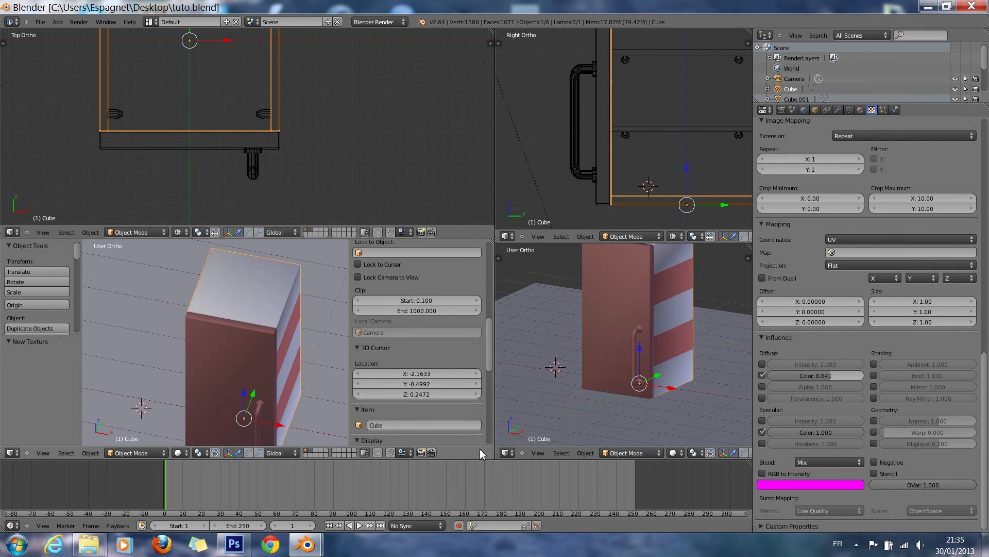
# Step: Look through the available screen layouts, including Scripting, Video Editing, Animation and Compositing, and return to Default
pyautogui.hotkey('ctrl', 'Right')
pyautogui.hotkey('ctrl', 'Right')
pyautogui.hotkey('ctrl', 'Right')
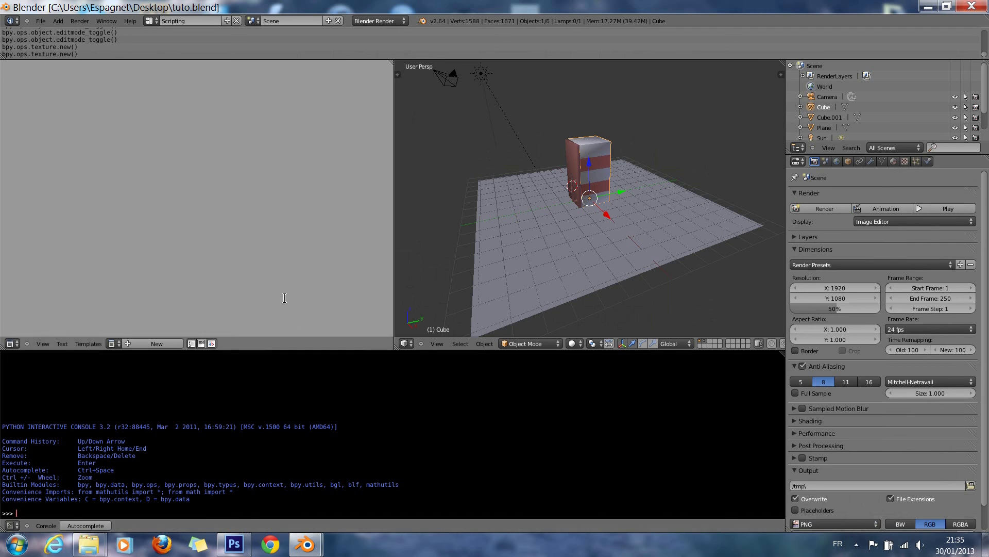
pyautogui.hotkey('ctrl', 'Right')
pyautogui.hotkey('ctrl', 'Right')
pyautogui.hotkey('ctrl', 'Left')
pyautogui.hotkey('ctrl', 'Right')
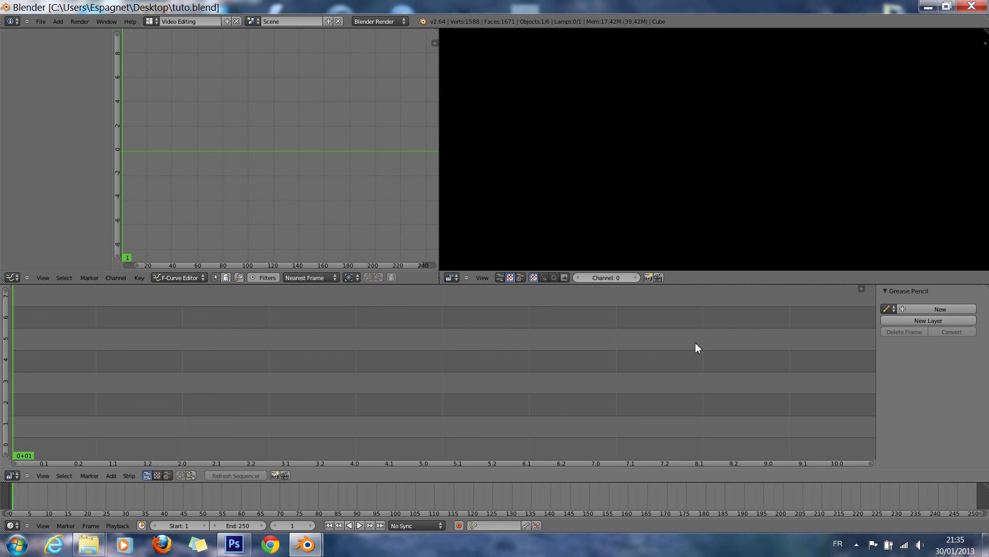
pyautogui.hotkey('ctrl', 'Right')
pyautogui.hotkey('ctrl', 'Right')
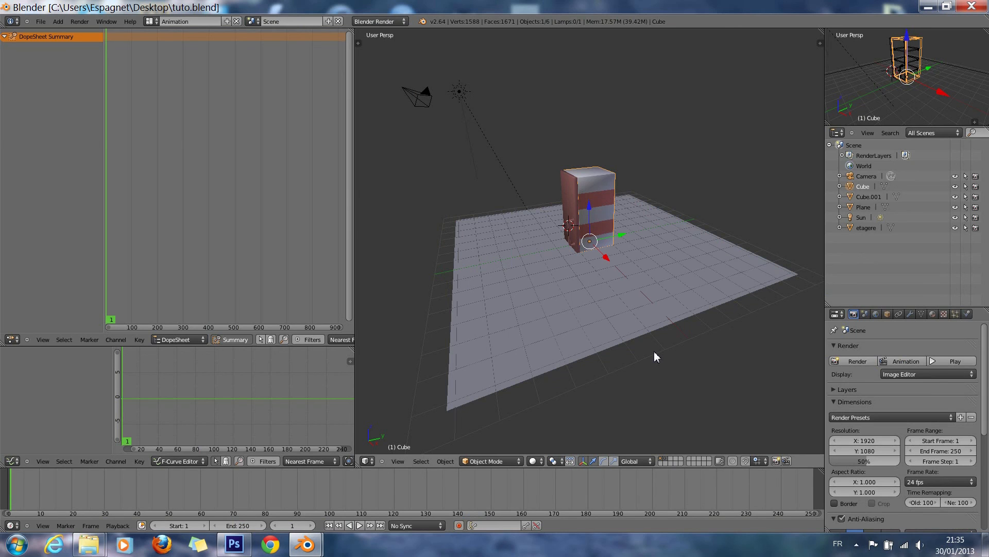
pyautogui.hotkey('ctrl', 'Right')
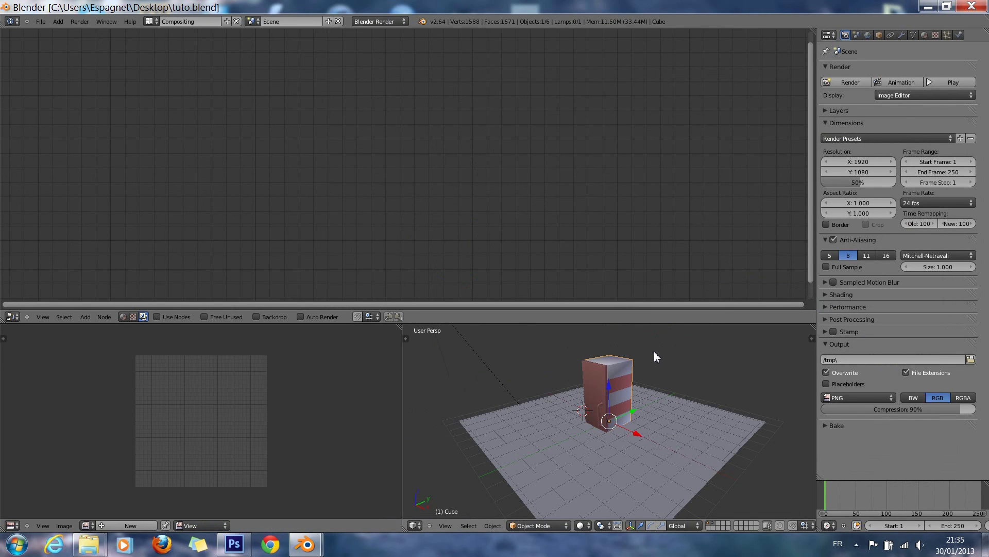
pyautogui.hotkey('ctrl', 'Right')
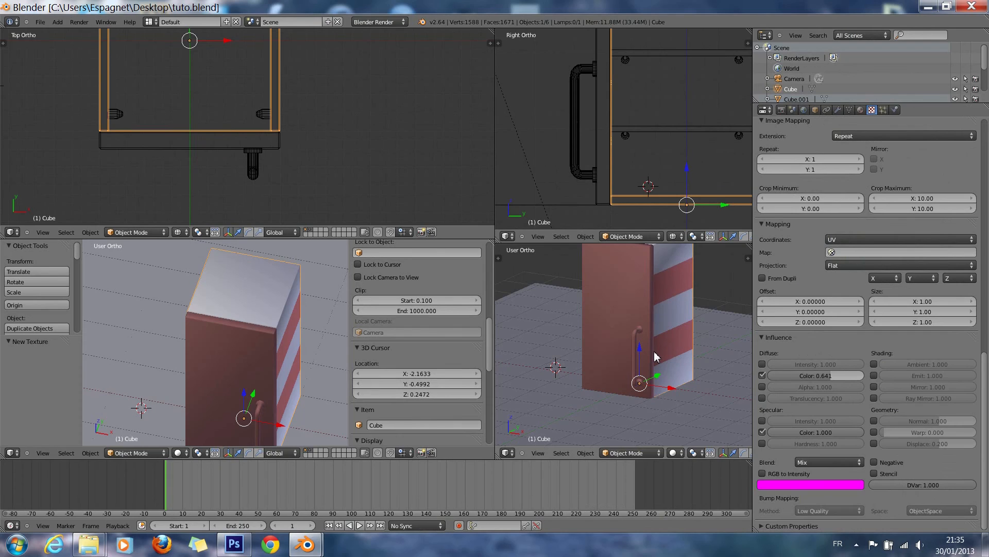
# Step: Switch the workspace to the Animation screen layout
pyautogui.hotkey('ctrl', 'Right')
pyautogui.hotkey('ctrl', 'Right')
pyautogui.hotkey('ctrl', 'Left')
pyautogui.hotkey('ctrl', 'Right')
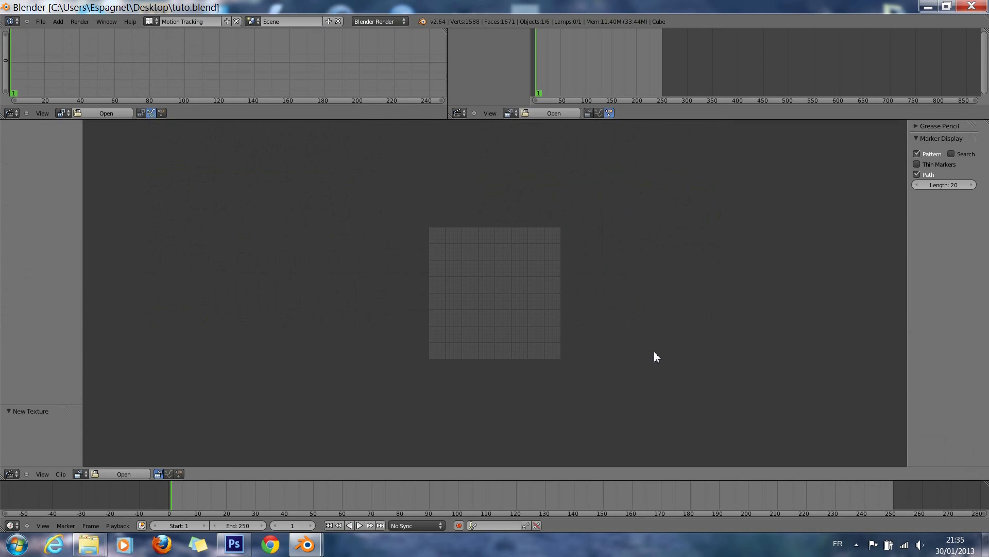
pyautogui.hotkey('ctrl', 'Right')
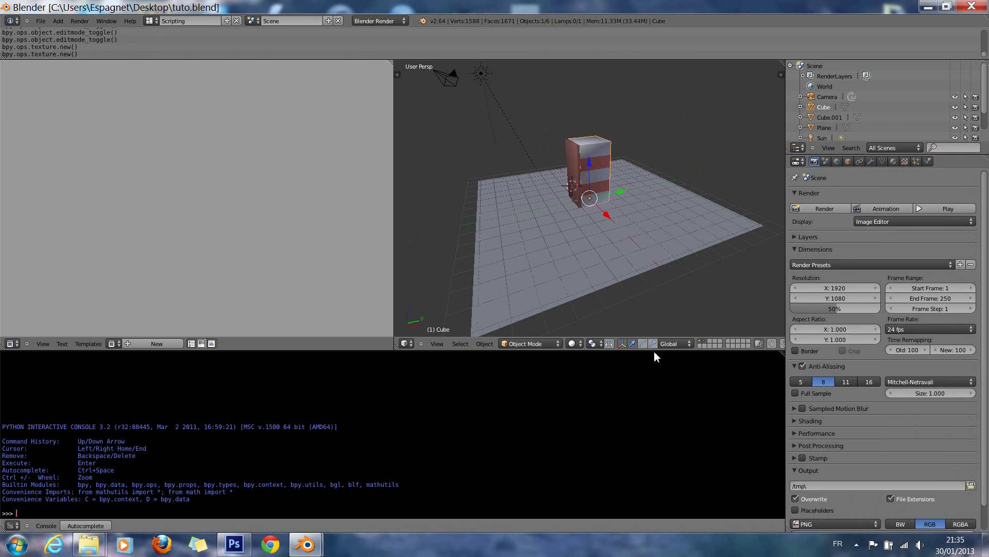
pyautogui.hotkey('ctrl', 'Right')
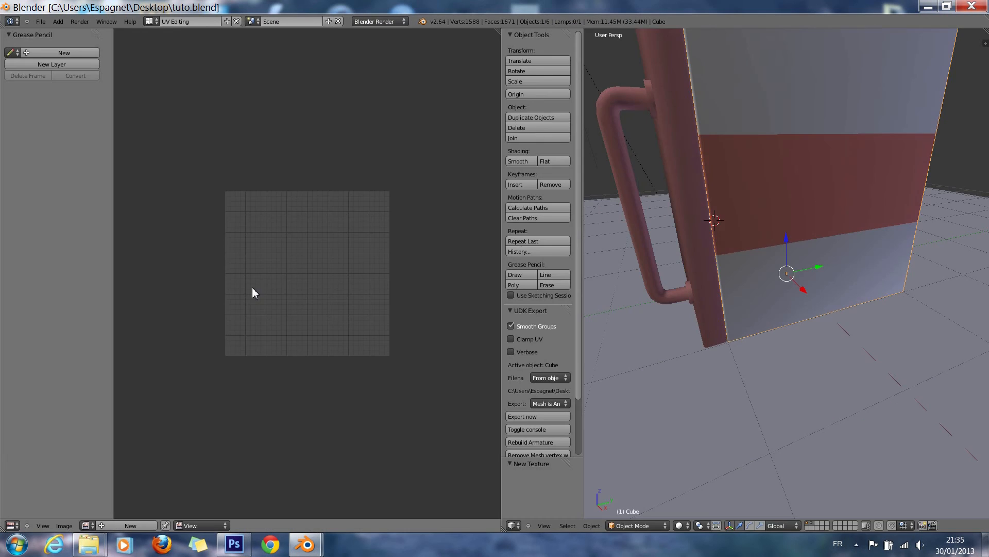
pyautogui.hotkey('ctrl', 'Right')
pyautogui.hotkey('ctrl', 'Right')
pyautogui.hotkey('ctrl', 'Right')
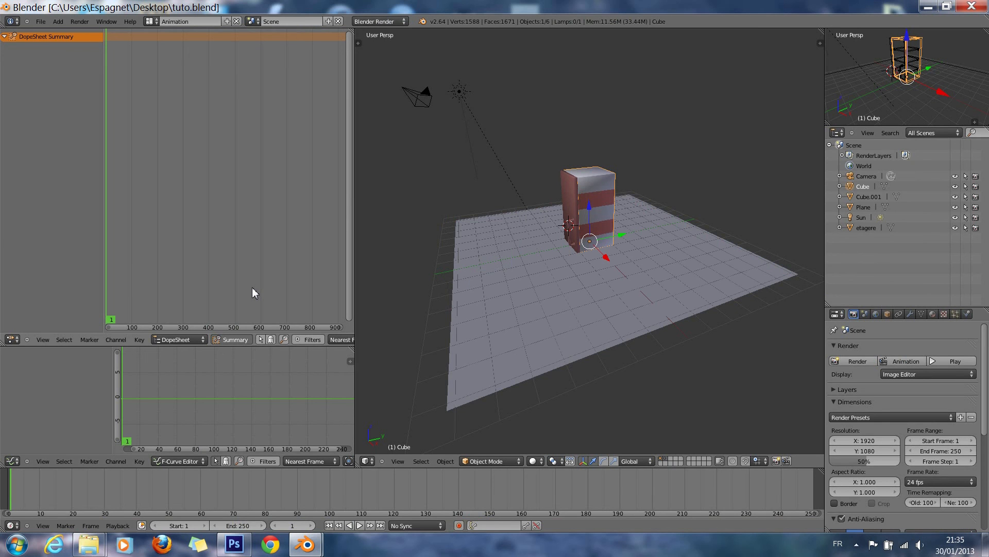
# Step: Show the cabinet's door side in wireframe in the main 3D view, and set the small view to the solid-shaded camera view
pyautogui.scroll(4, 567, 270)
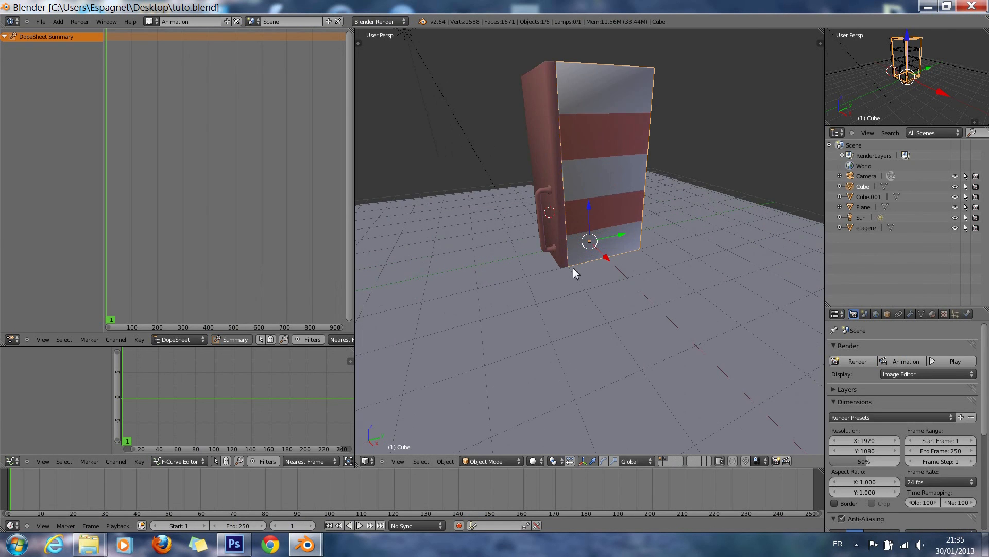
pyautogui.keyDown('shift'); pyautogui.scroll(6, 573, 267); pyautogui.keyUp('shift')
pyautogui.press('KP_4')
pyautogui.press('KP_4')
pyautogui.press('KP_4')
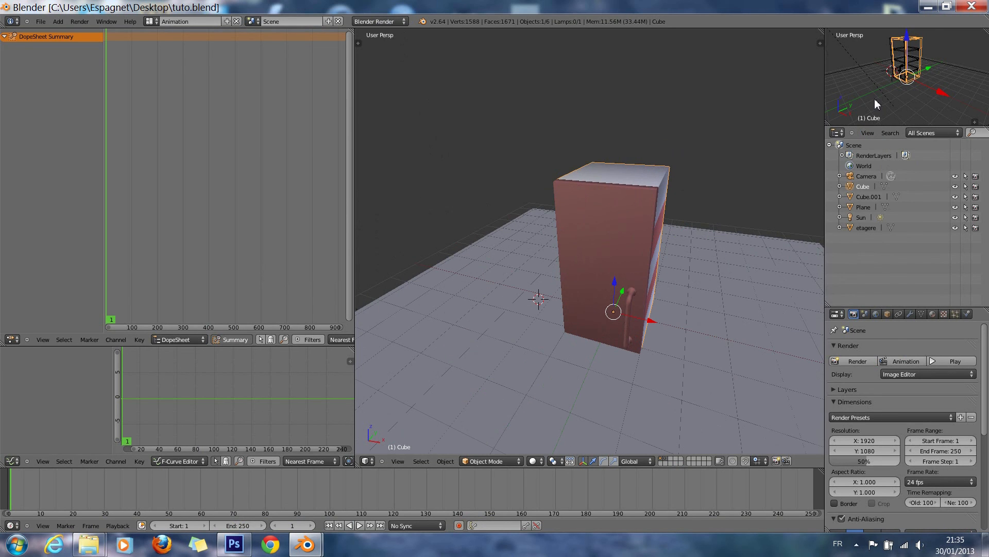
pyautogui.press('KP_0')
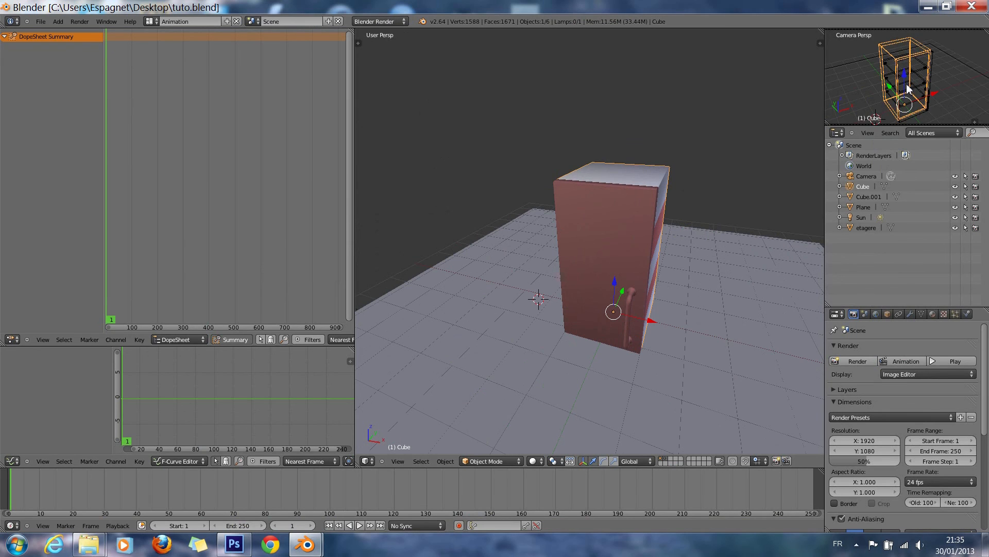
pyautogui.scroll(-3, 907, 88)
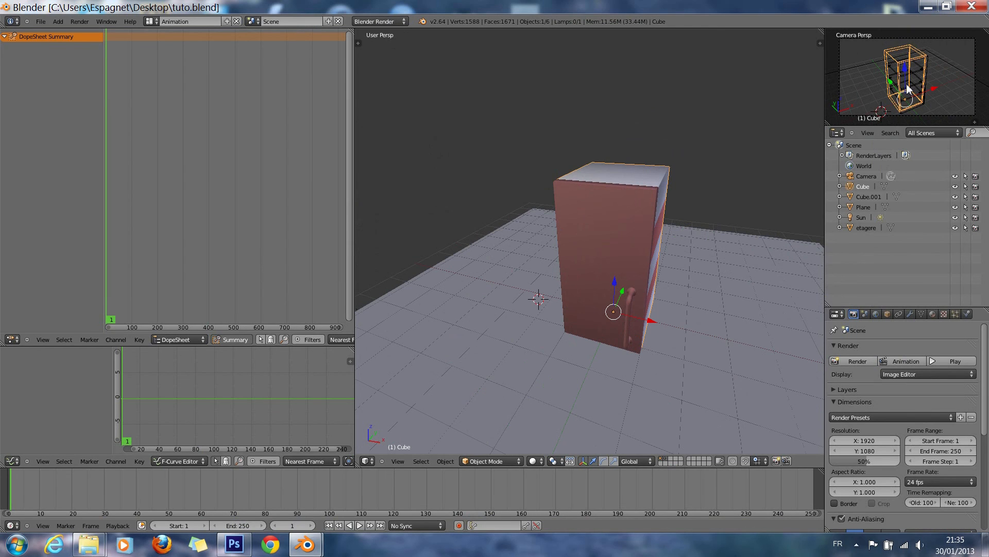
pyautogui.press('z')
pyautogui.press('z')
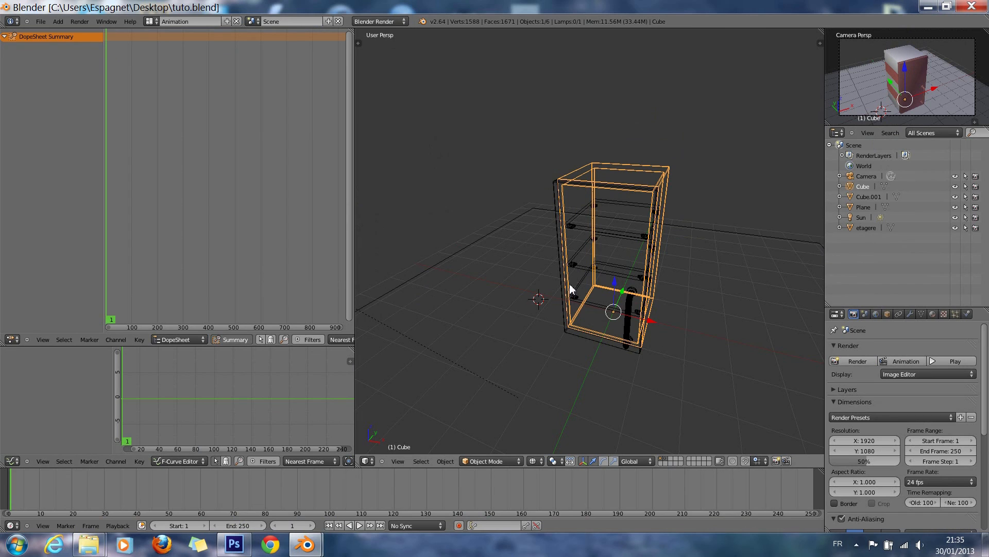
# Step: Select the cabinet door with its handle, check it in solid shading, and leave the main view in wireframe
pyautogui.rightClick(565, 326)
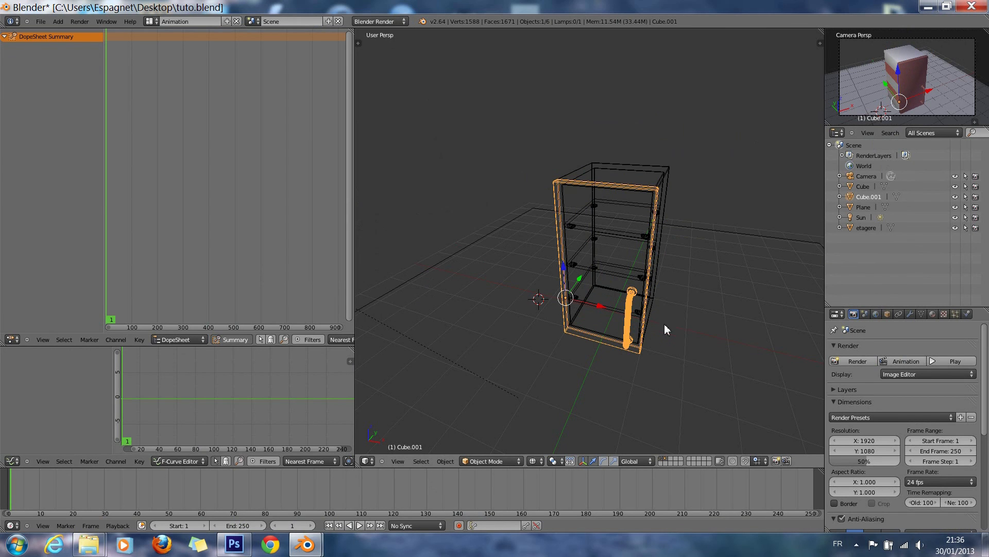
pyautogui.press('z')
pyautogui.press('z')
pyautogui.press('z')
pyautogui.press('z')
pyautogui.press('z')
pyautogui.press('z')
pyautogui.press('Tab')
pyautogui.press('Tab')
pyautogui.press('z')
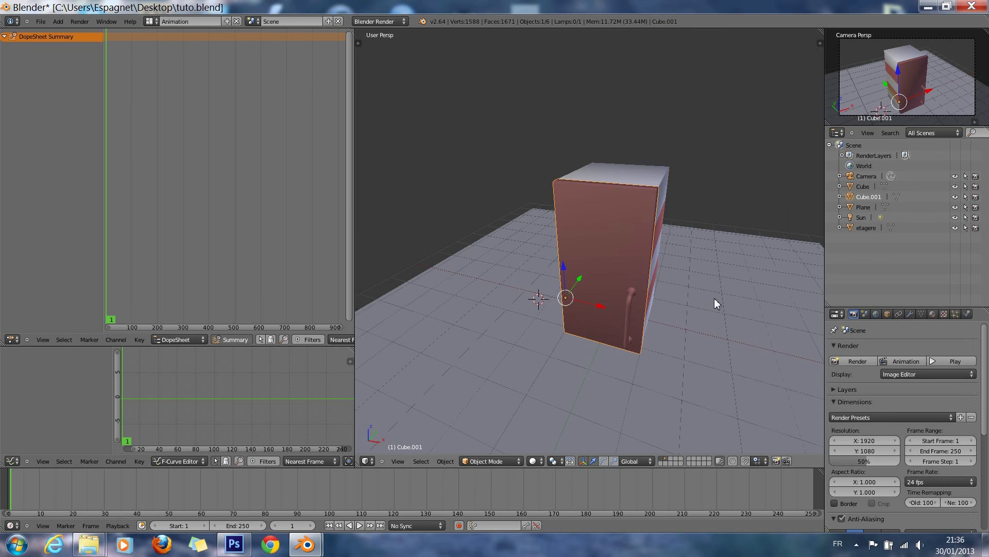
pyautogui.press('z')
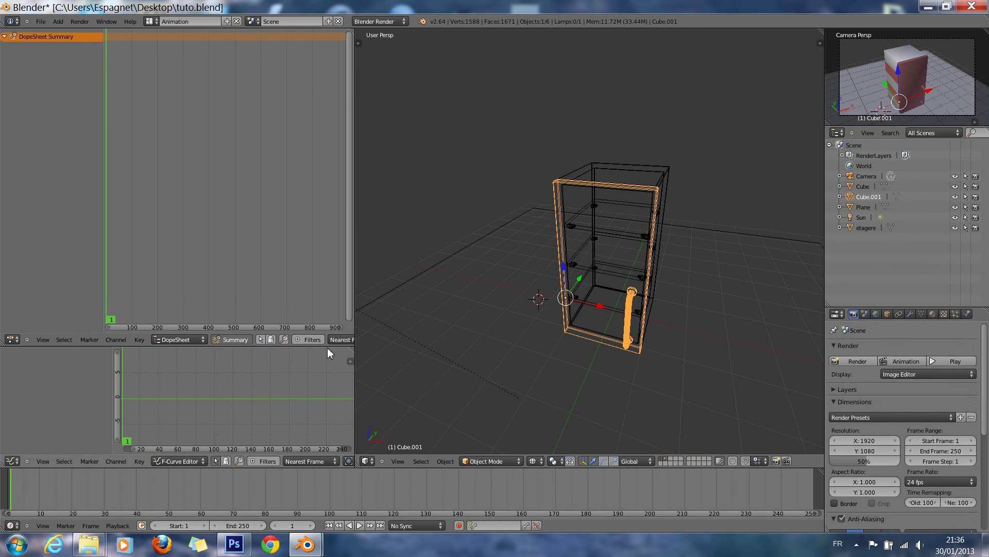
# Step: Enlarge the F-Curve Editor area and insert a Rotation keyframe for the closed door at frame 1
pyautogui.moveTo(318, 345); pyautogui.dragTo(321, 246)
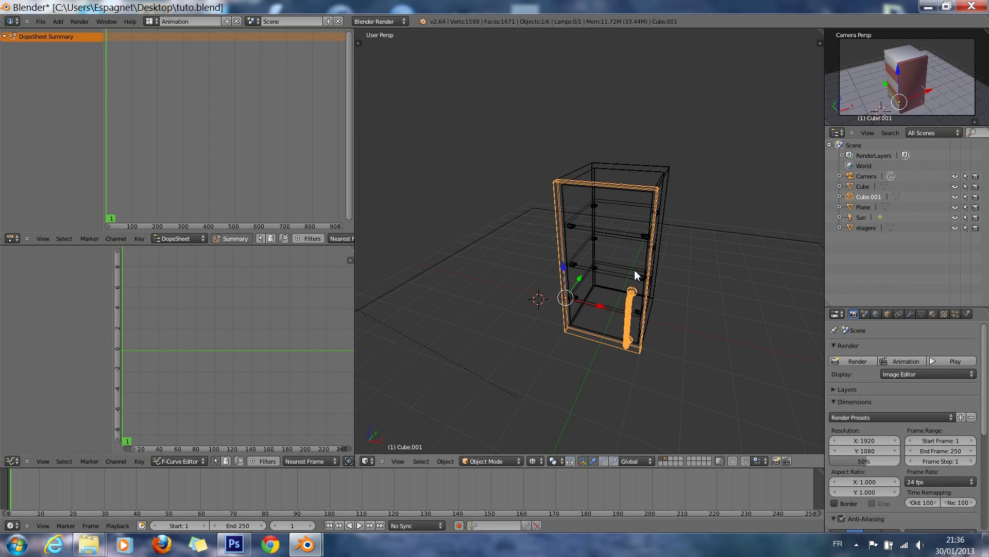
pyautogui.press('i')
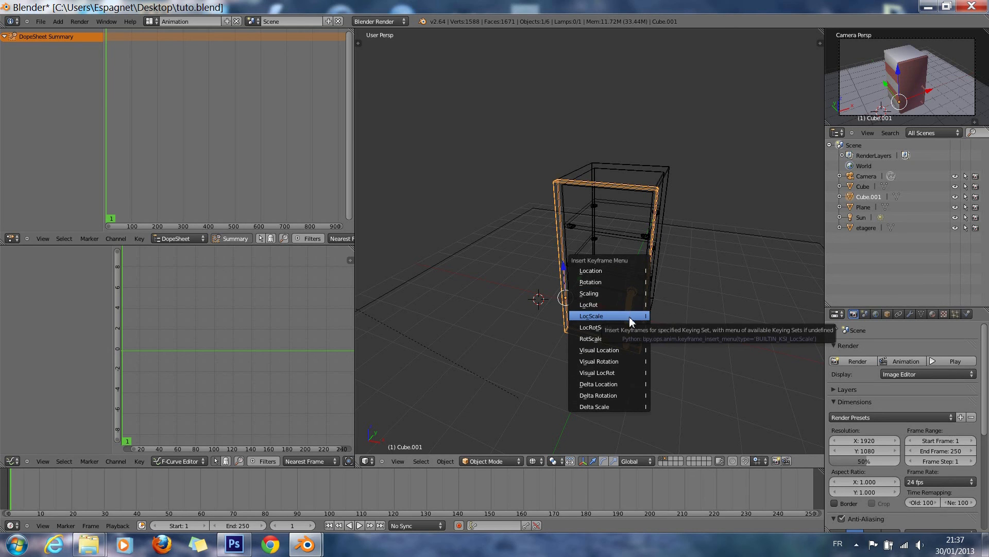
pyautogui.click(622, 282)
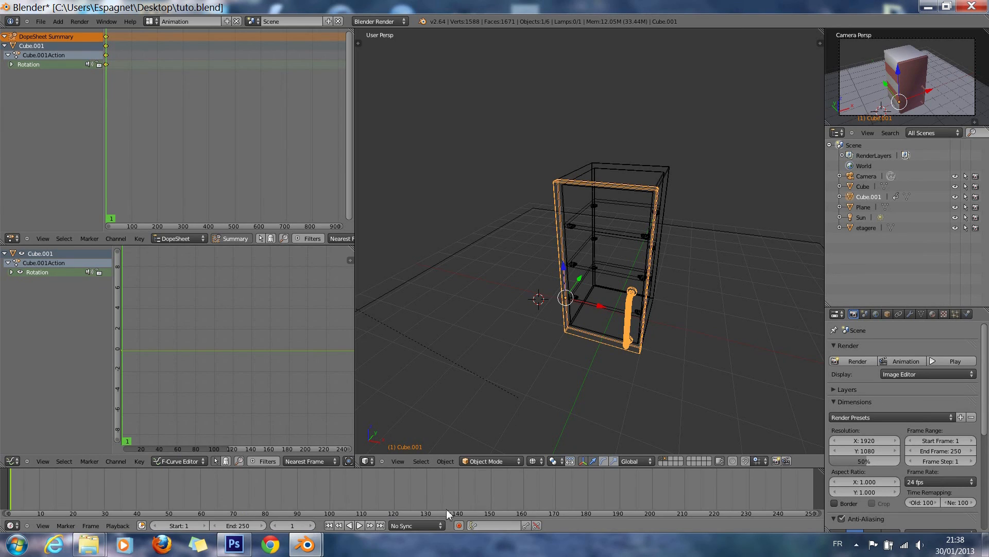
# Step: At frame 50, rotate the door open about the global Z axis and insert a Rotation keyframe
pyautogui.click(298, 525)
pyautogui.write('50')
pyautogui.press('Return')
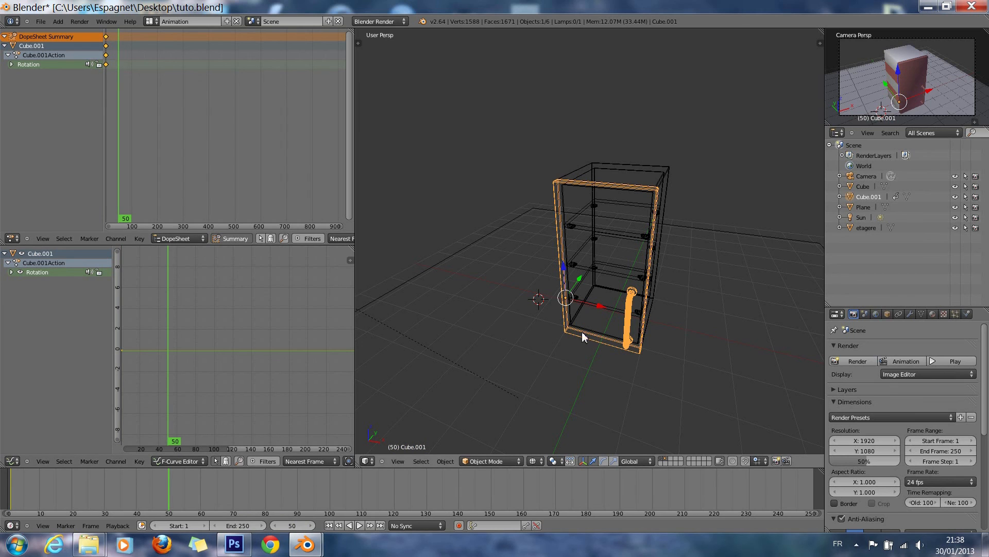
pyautogui.press('r')
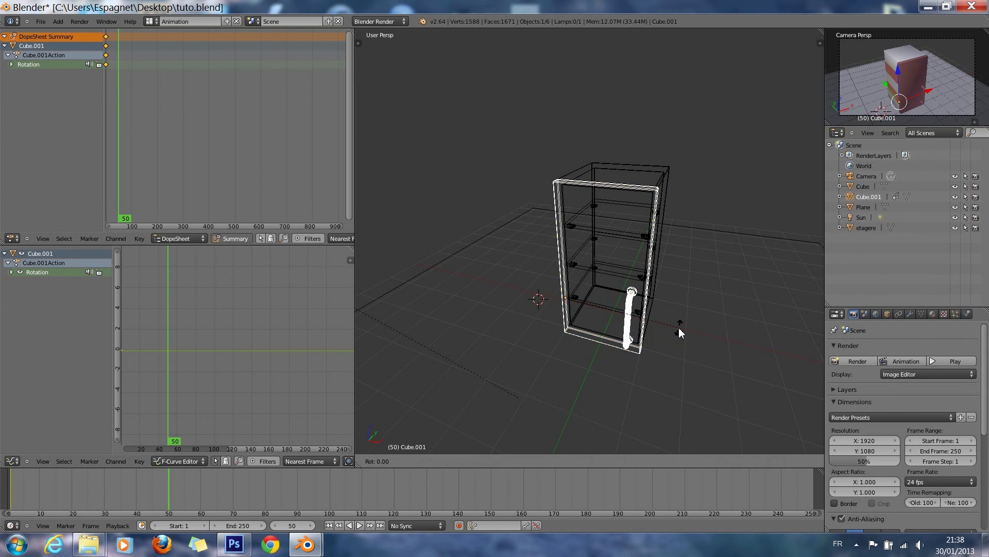
pyautogui.press('z')
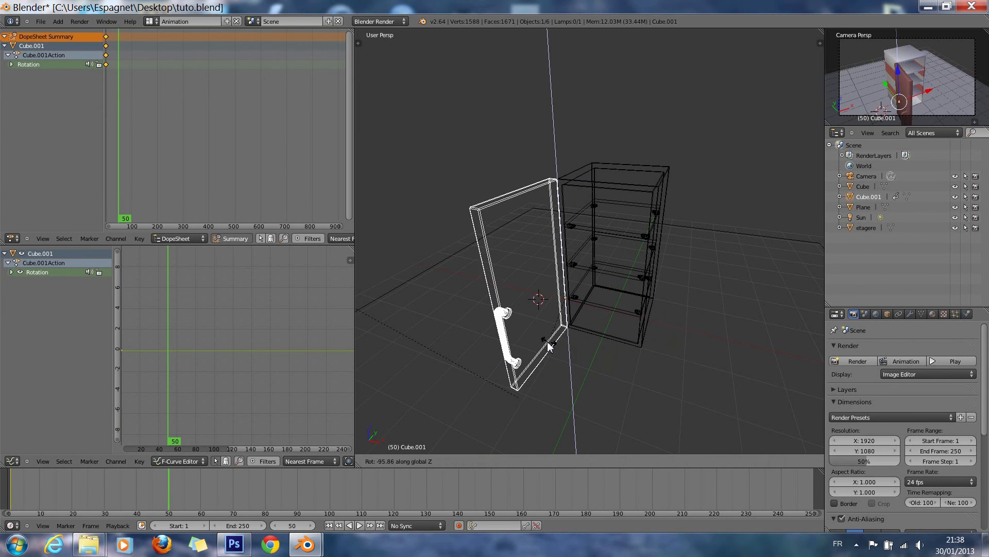
pyautogui.click(508, 323)
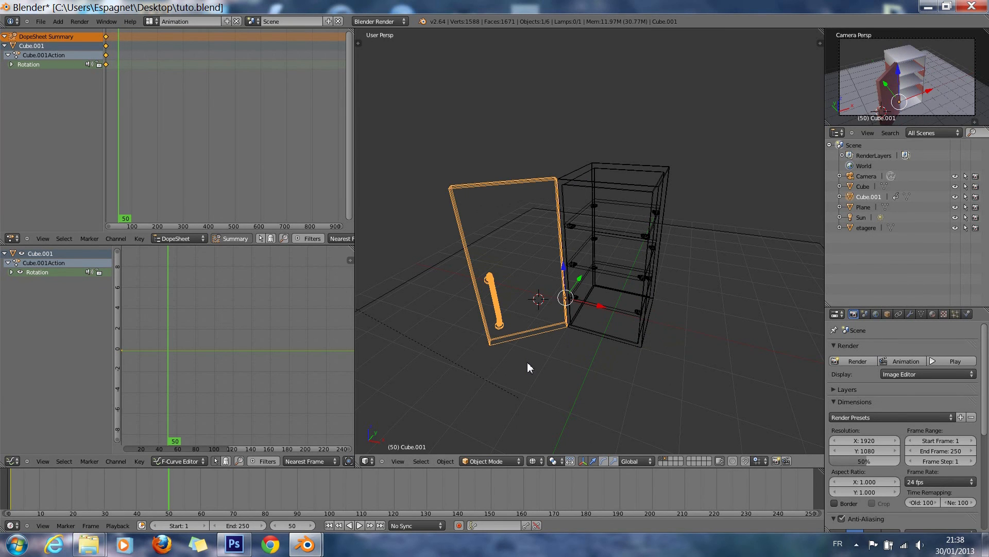
pyautogui.press('i')
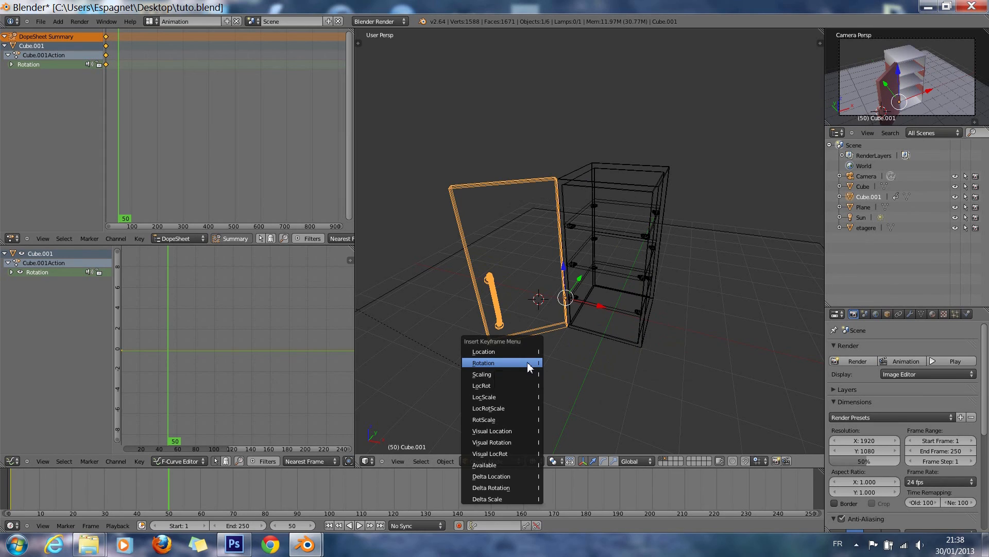
pyautogui.click(528, 364)
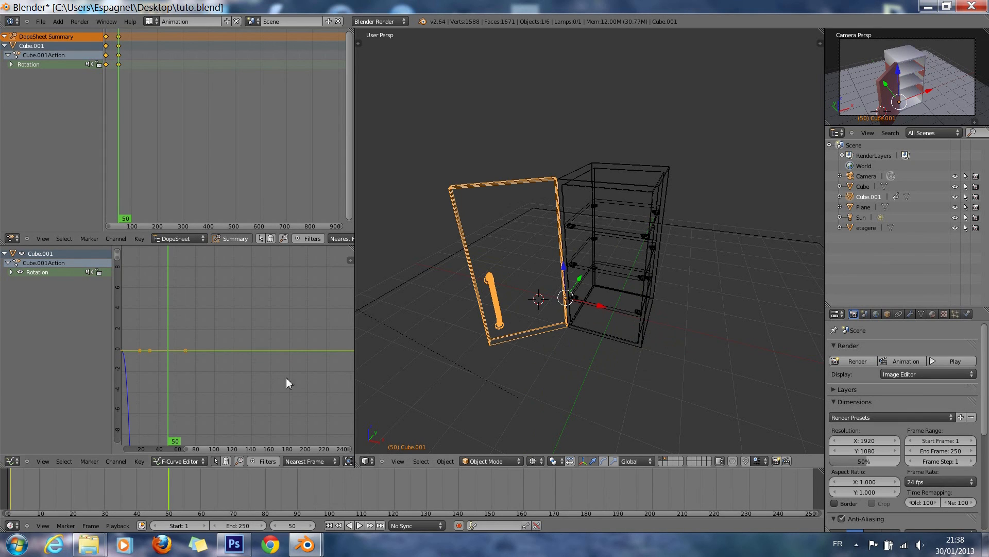
# Step: Examine the door's rotation curve between the closed and open keyframes in the F-Curve Editor
pyautogui.scroll(-2, 177, 360)
pyautogui.scroll(-1, 191, 379)
pyautogui.keyDown('shift'); pyautogui.scroll(-20, 191, 378); pyautogui.keyUp('shift')
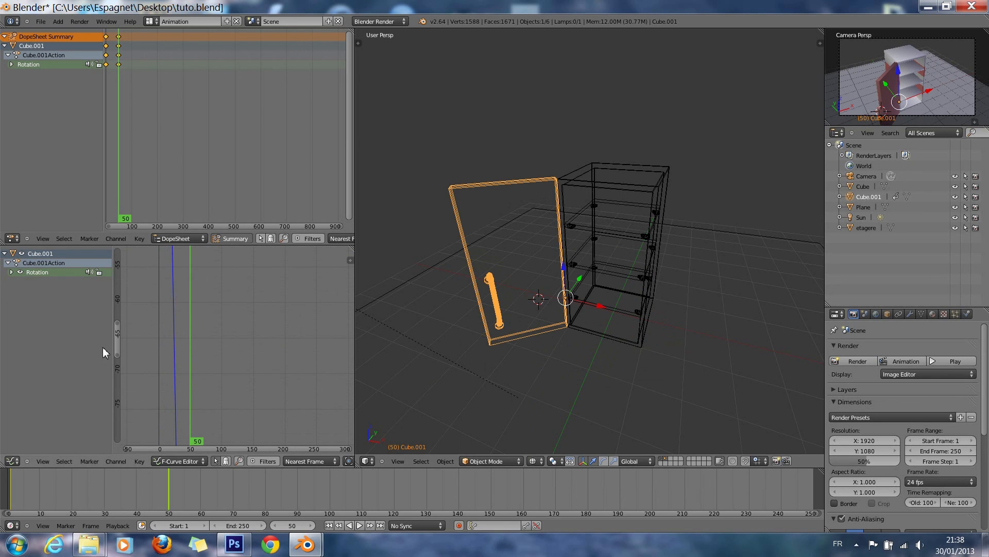
pyautogui.moveTo(117, 356); pyautogui.dragTo(134, 456)
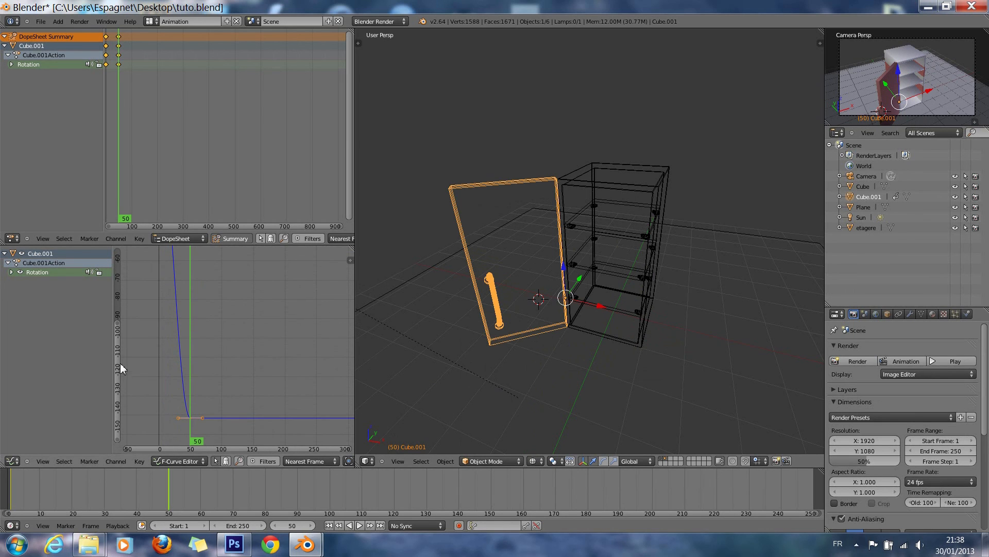
pyautogui.moveTo(119, 335); pyautogui.dragTo(116, 232)
pyautogui.moveTo(115, 411); pyautogui.dragTo(120, 461)
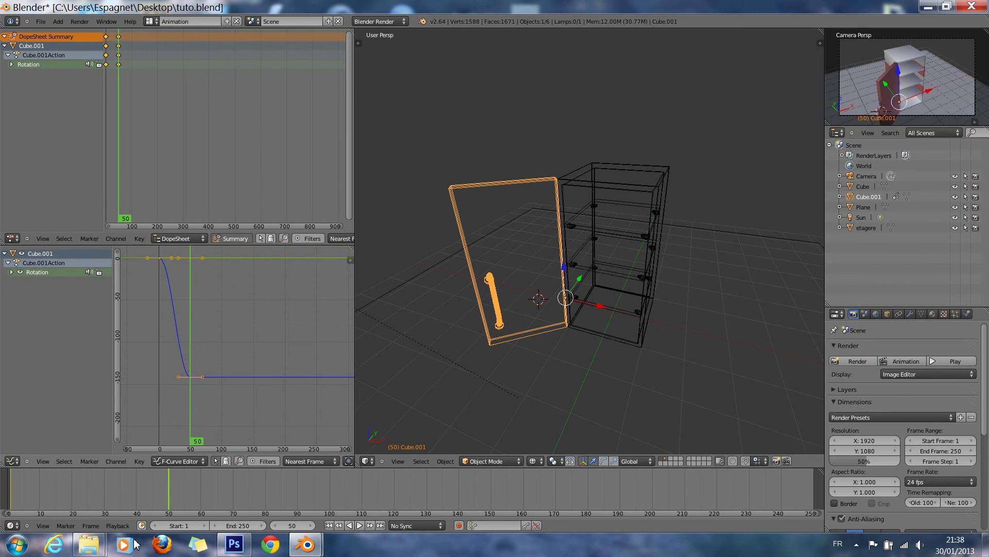
pyautogui.moveTo(118, 249); pyautogui.dragTo(127, 116)
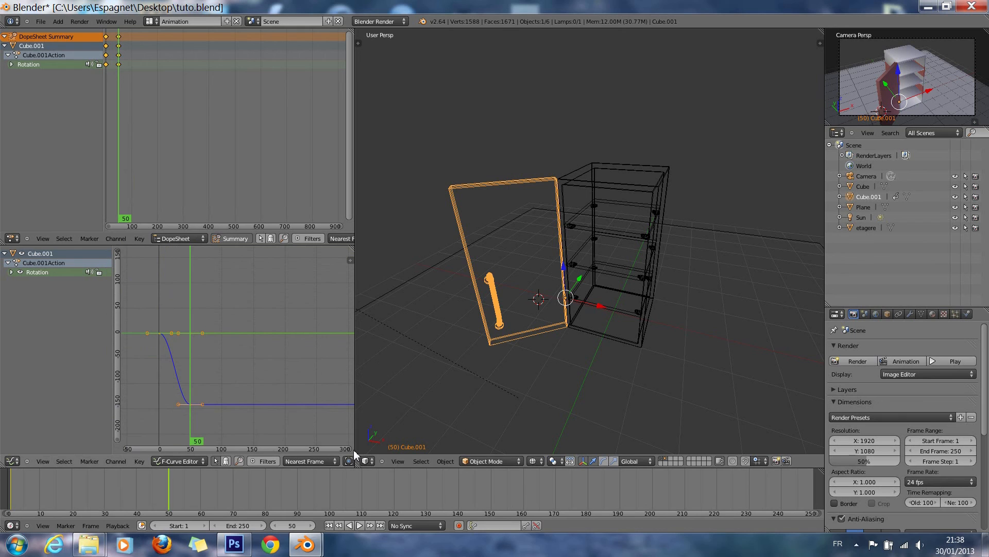
pyautogui.moveTo(350, 448); pyautogui.dragTo(215, 457)
pyautogui.keyDown('ctrl'); pyautogui.scroll(-5, 261, 406); pyautogui.keyUp('ctrl')
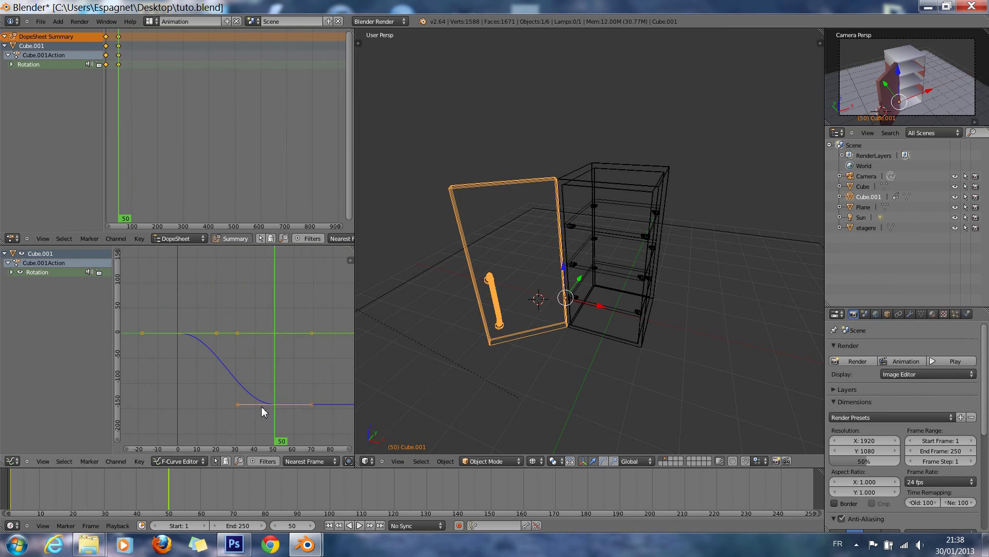
pyautogui.press('c')
pyautogui.press('Escape')
pyautogui.keyDown('shift'); pyautogui.scroll(-4, 261, 406); pyautogui.keyUp('shift')
pyautogui.keyDown('shift'); pyautogui.scroll(2, 261, 406); pyautogui.keyUp('shift')
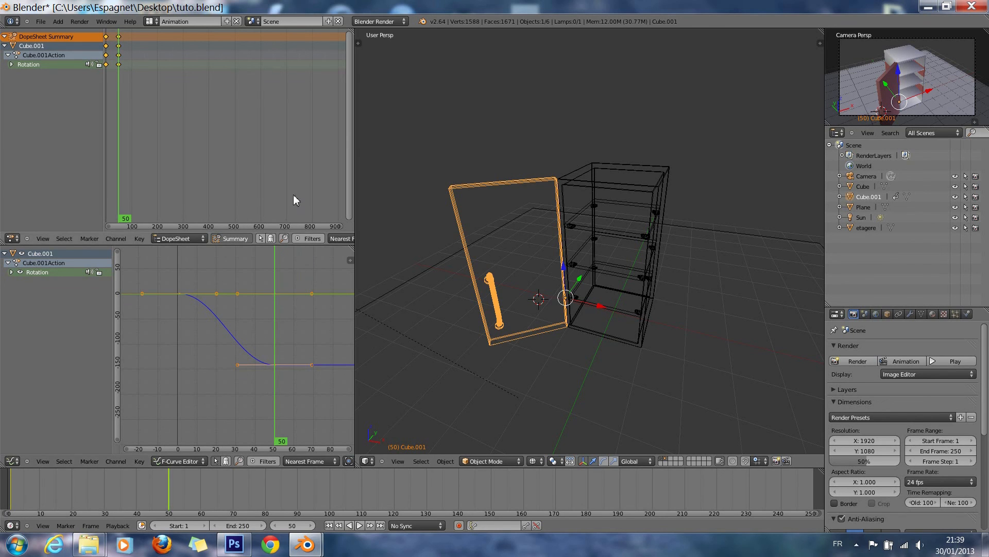
pyautogui.moveTo(278, 280)
pyautogui.mouseDown()
pyautogui.moveTo(184, 270)
pyautogui.moveTo(272, 276)
pyautogui.mouseUp()
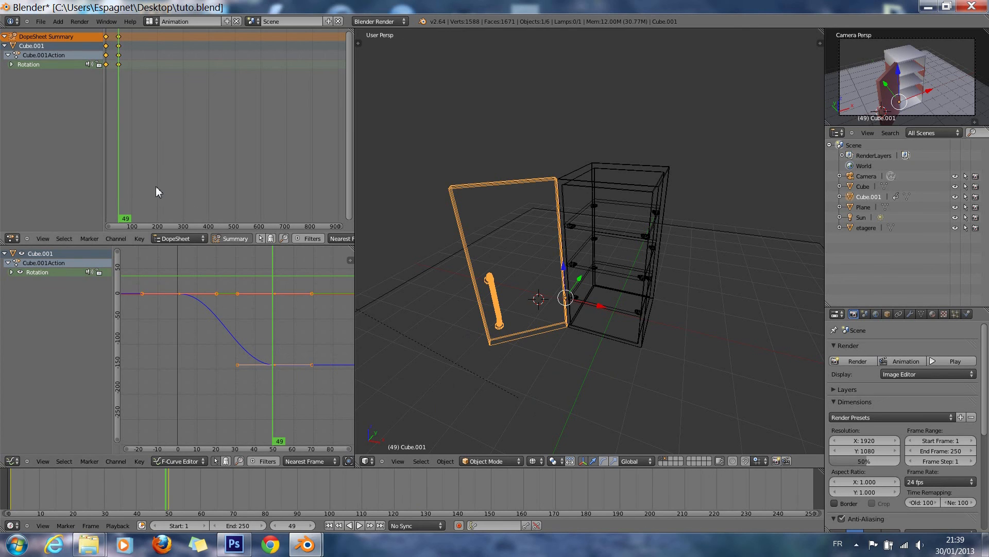
# Step: Copy the closed-door keyframe from the start of the DopeSheet and paste it at frame 100
pyautogui.click(107, 40)
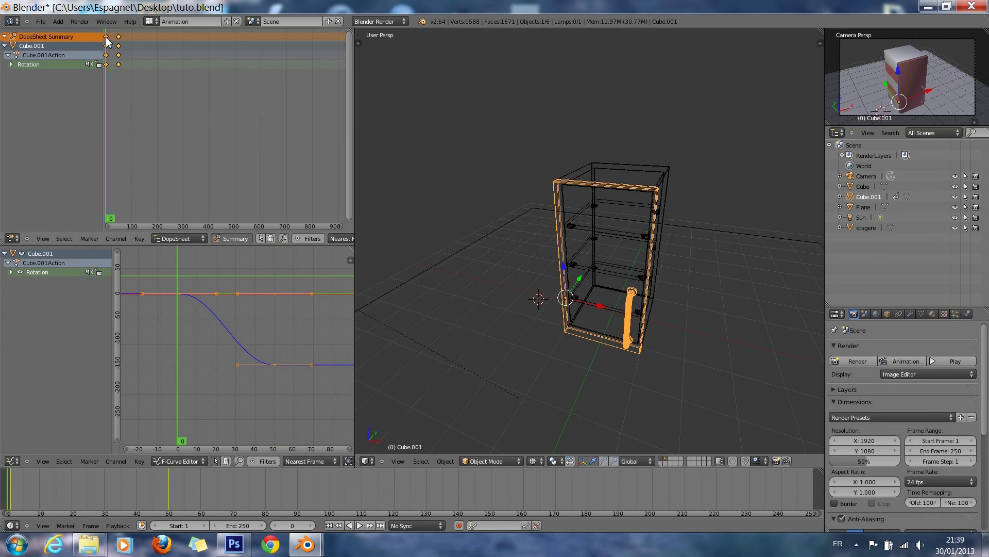
pyautogui.rightClick(106, 39)
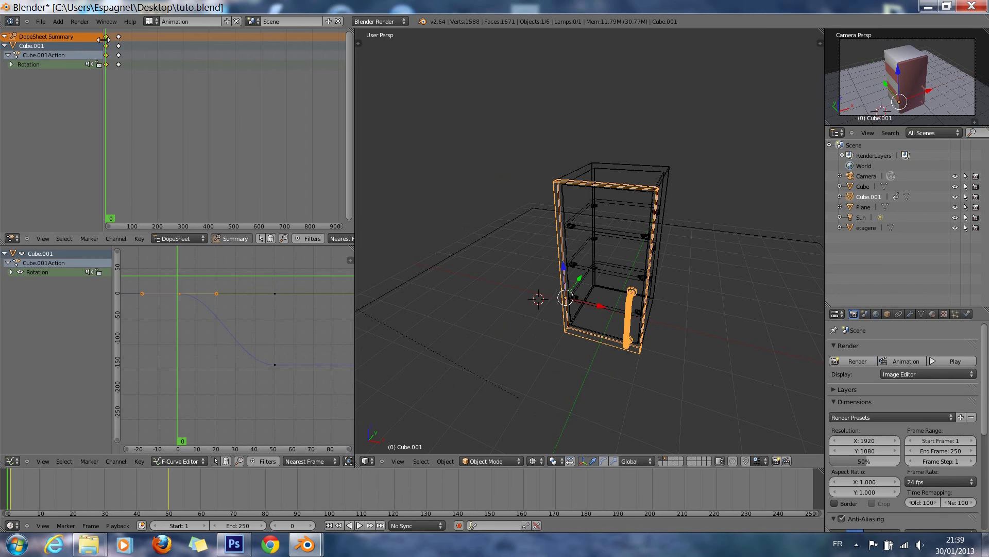
pyautogui.click(294, 525)
pyautogui.write('100')
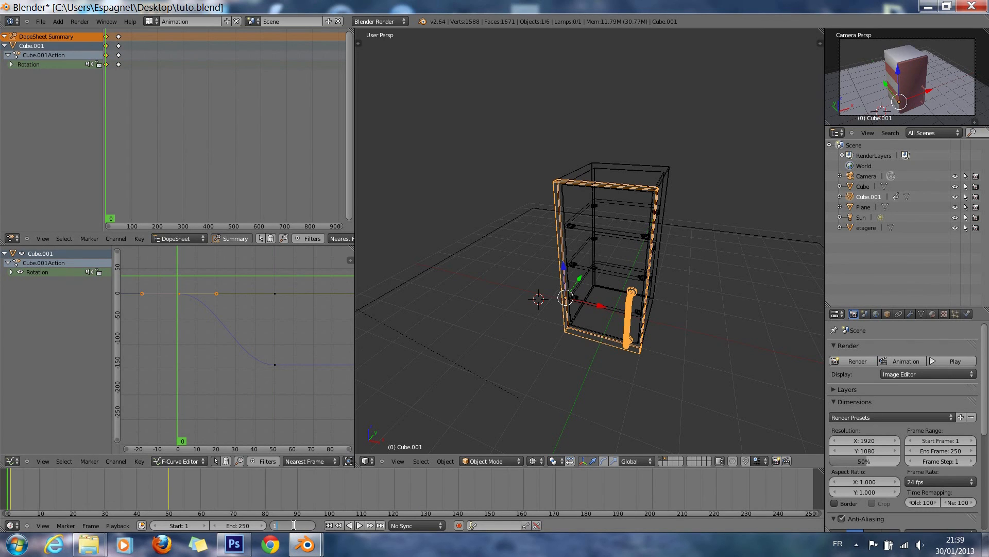
pyautogui.press('Return')
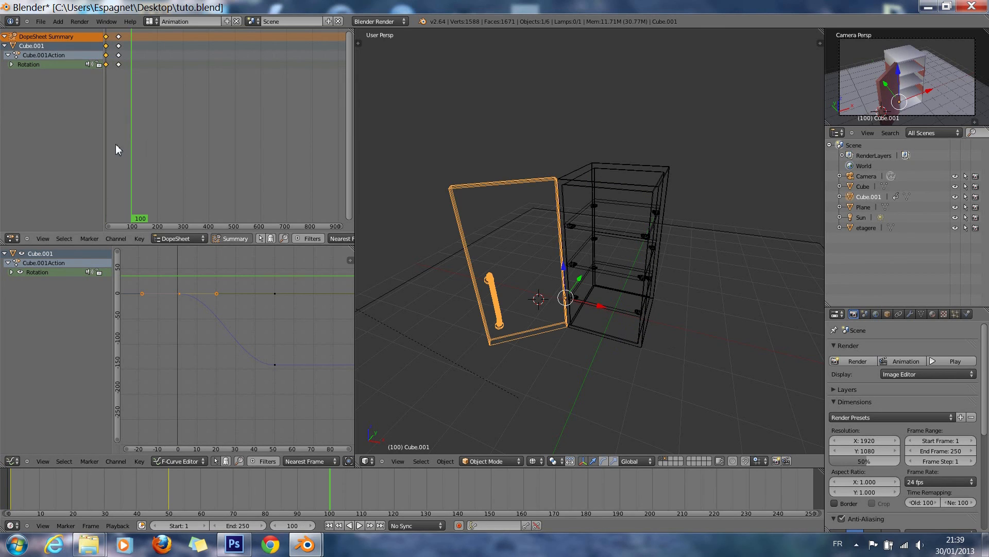
pyautogui.hotkey('ctrl', 'v')
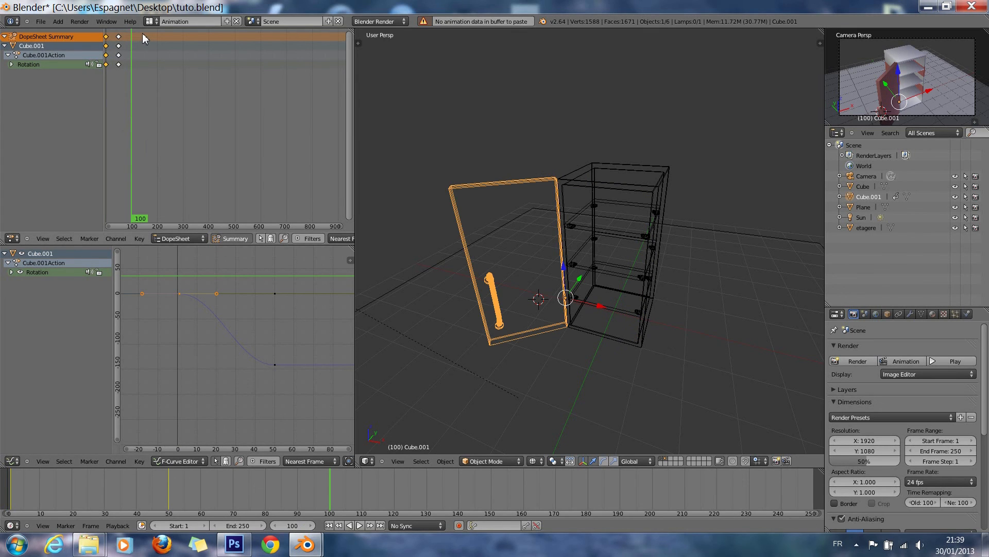
pyautogui.click(133, 39)
pyautogui.hotkey('ctrl', 'v')
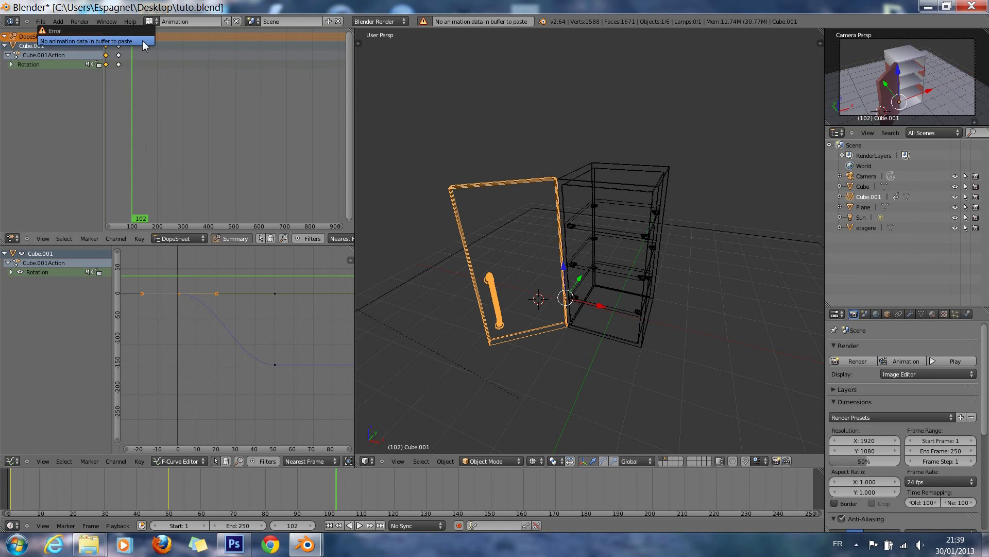
pyautogui.click(108, 40)
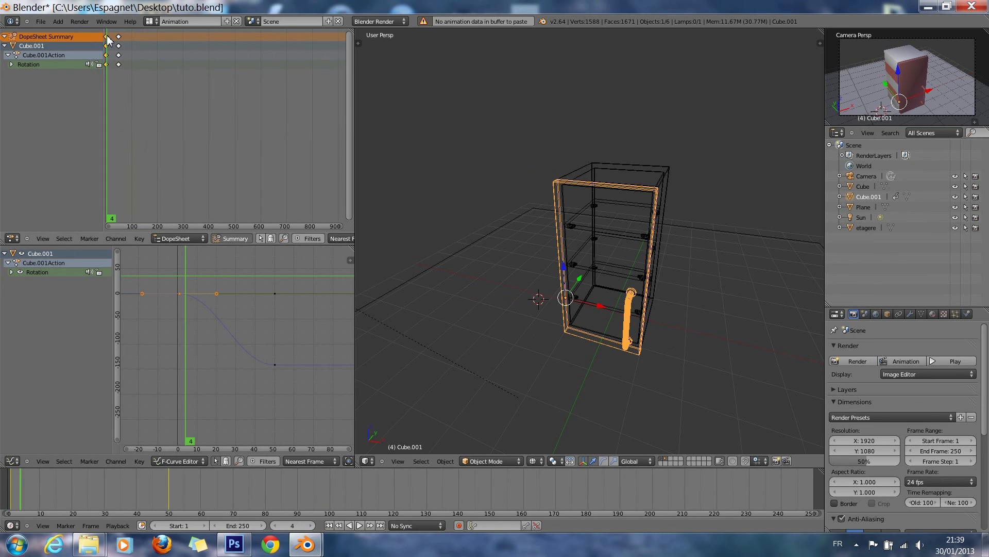
pyautogui.click(133, 45)
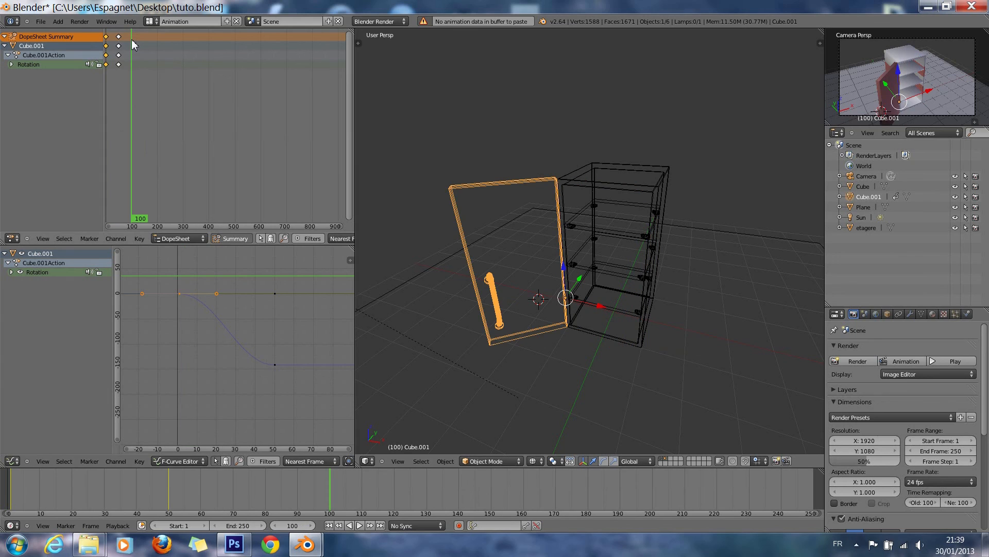
pyautogui.hotkey('ctrl', 'v')
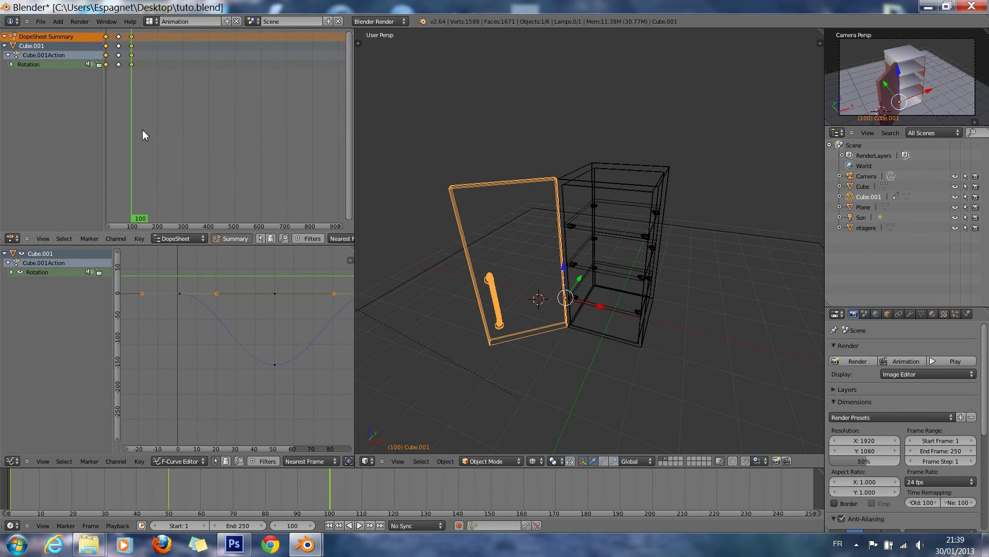
# Step: Return to frame 0 and set the animation's end frame to 100
pyautogui.moveTo(142, 130); pyautogui.dragTo(106, 135)
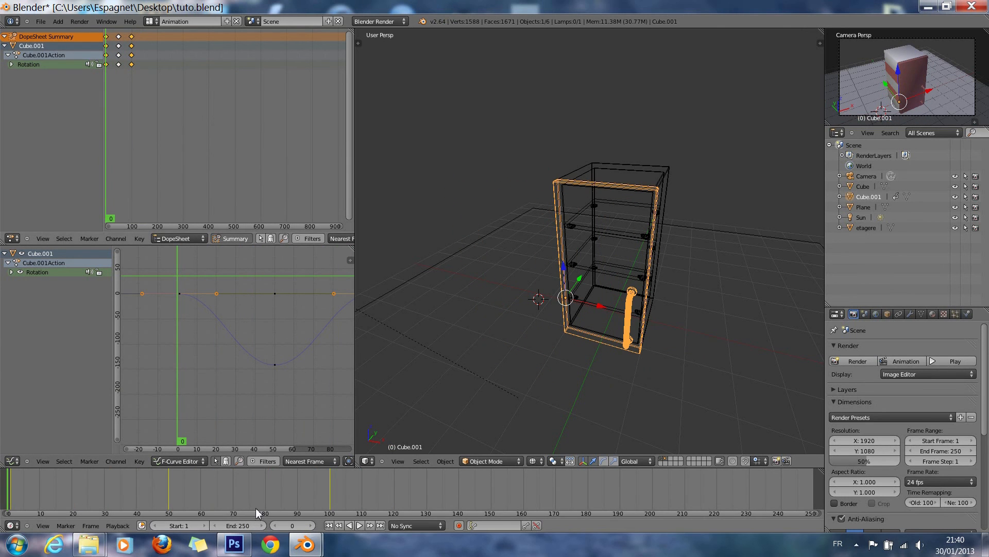
pyautogui.click(245, 523)
pyautogui.write('100')
pyautogui.press('Return')
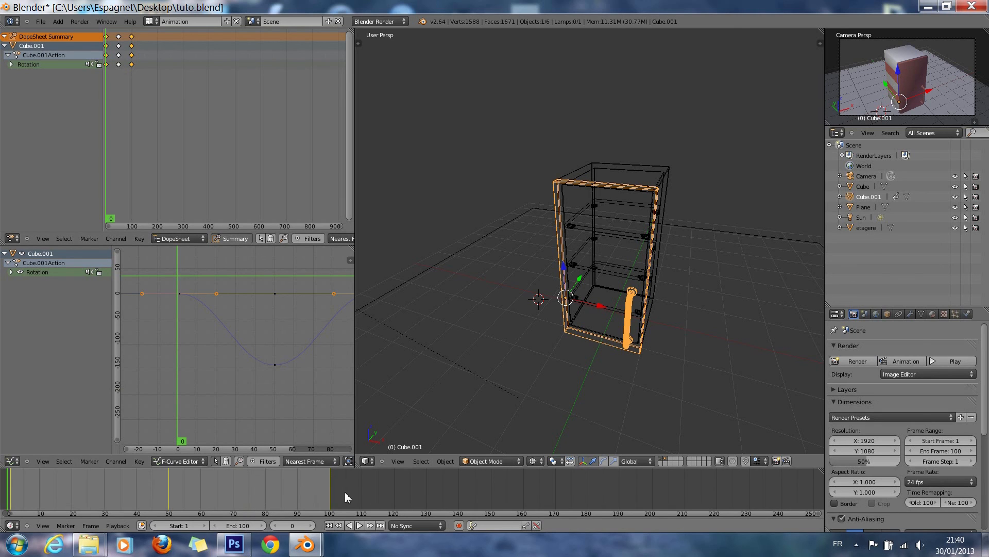
# Step: Show the main 3D view in solid shading and play the door animation, stopping it after checking the motion
pyautogui.keyDown('ctrl'); pyautogui.hscroll(-5, 320, 494); pyautogui.keyUp('ctrl')
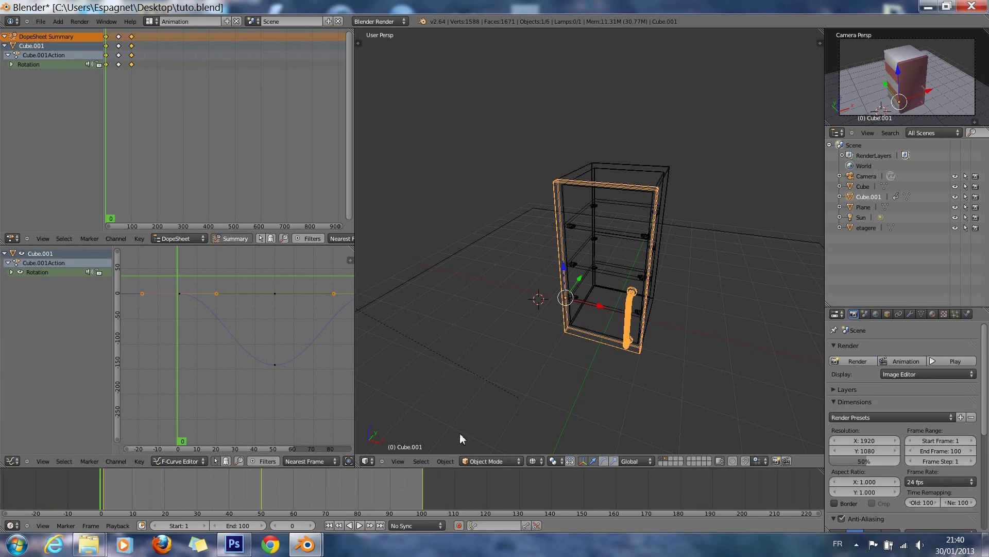
pyautogui.press('z')
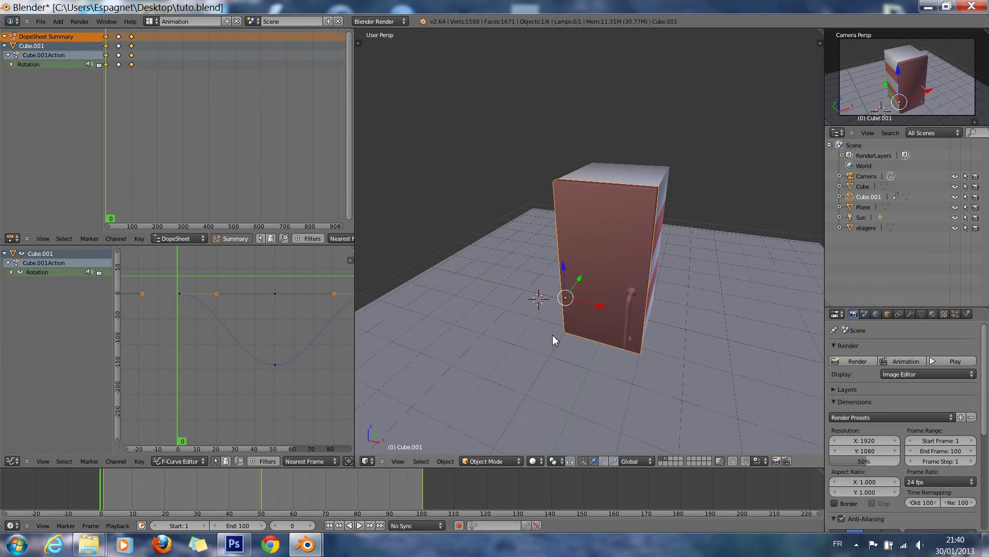
pyautogui.click(360, 524)
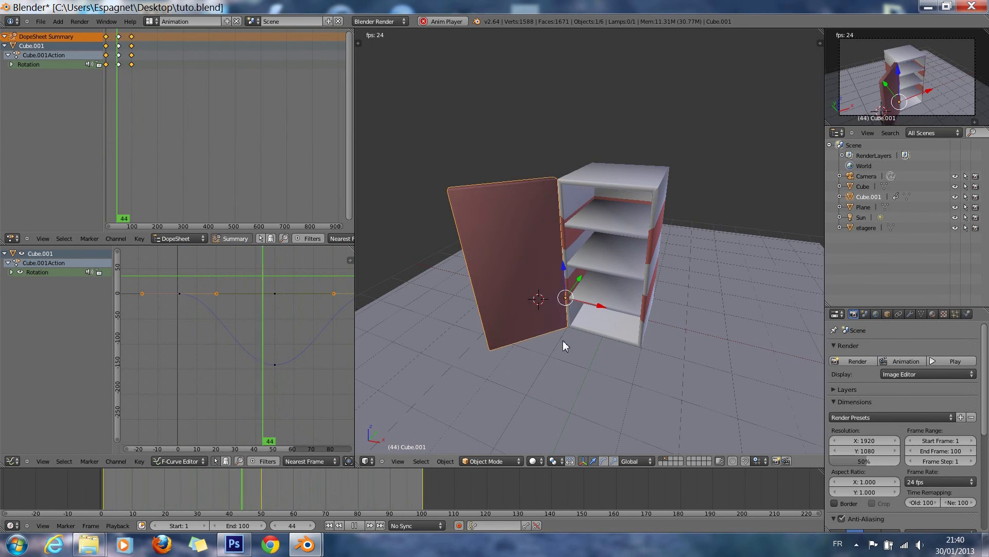
pyautogui.press('Escape')
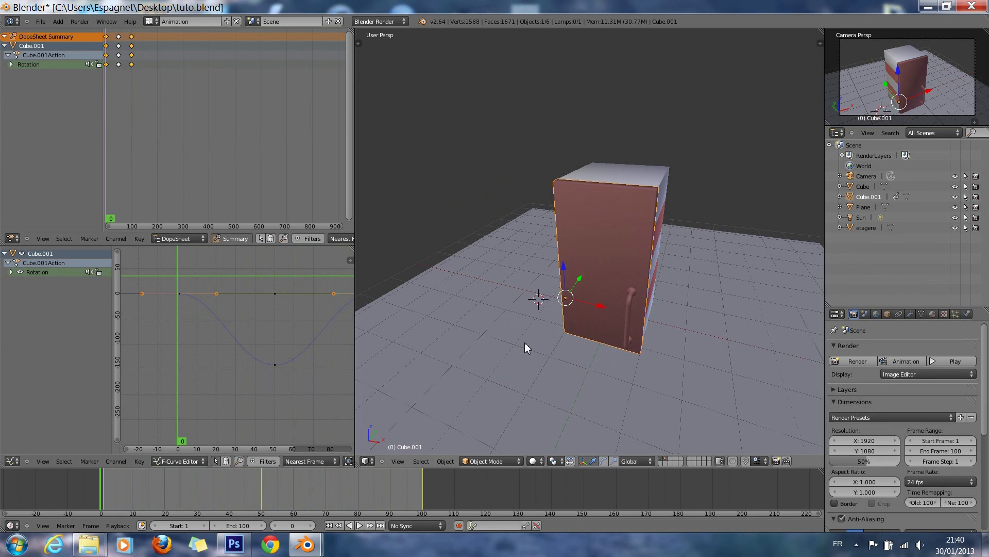
pyautogui.scroll(-5, 520, 360)
pyautogui.scroll(5, 520, 362)
# Step: Enlarge the Properties area upwards and set the render anti-aliasing to 5 samples
pyautogui.moveTo(875, 308); pyautogui.dragTo(875, 165)
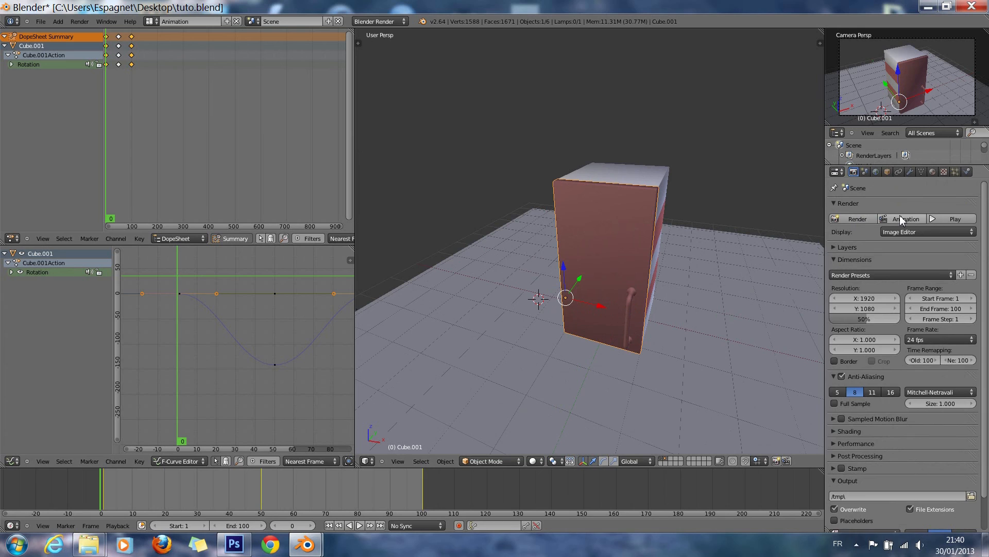
pyautogui.scroll(-2, 886, 364)
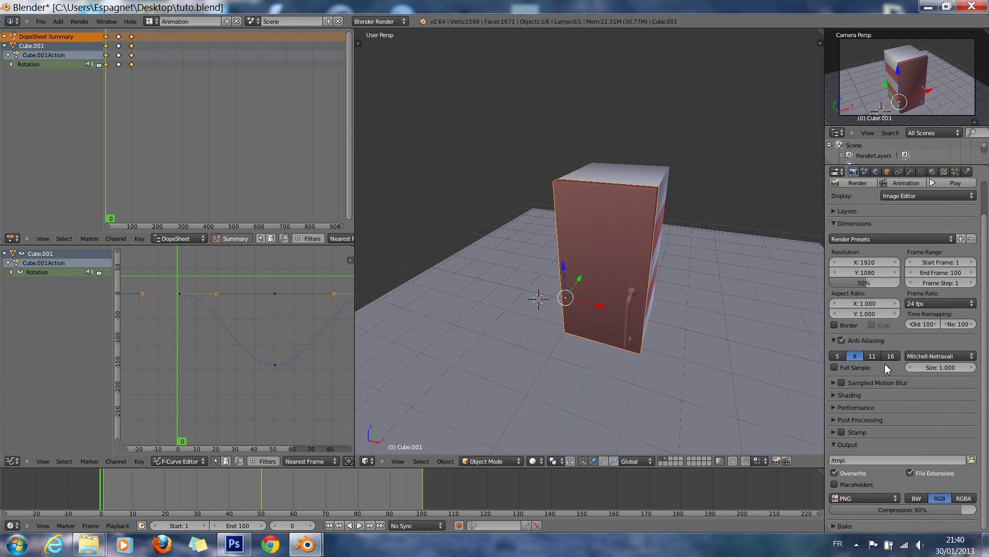
pyautogui.click(842, 356)
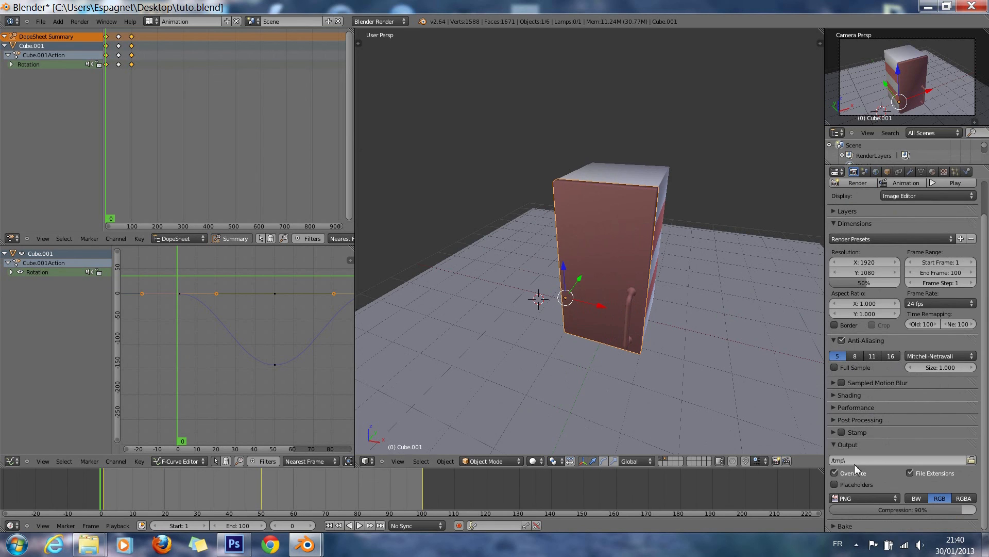
# Step: Set the render output format to H.264, expand its Encoding settings and review the presets and audio codec
pyautogui.click(845, 498)
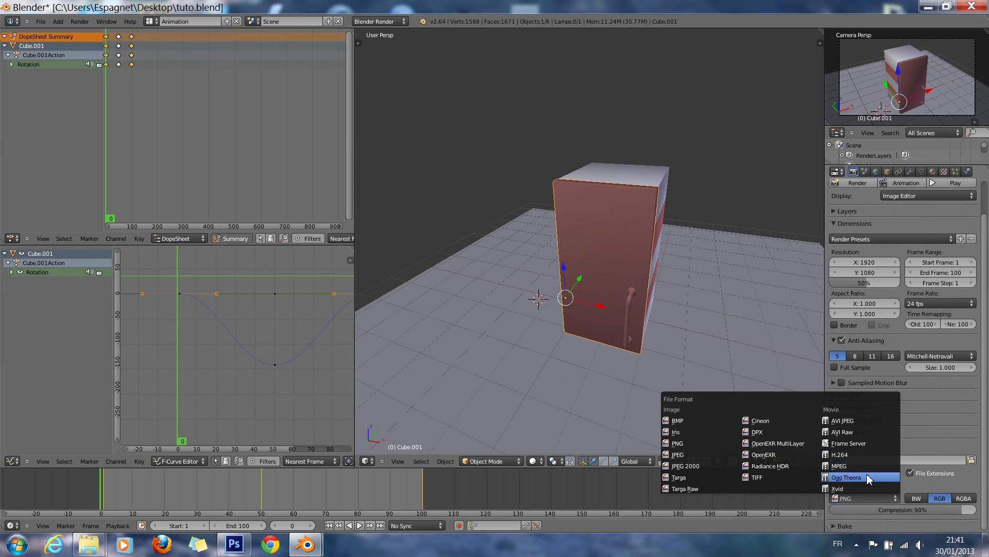
pyautogui.click(872, 455)
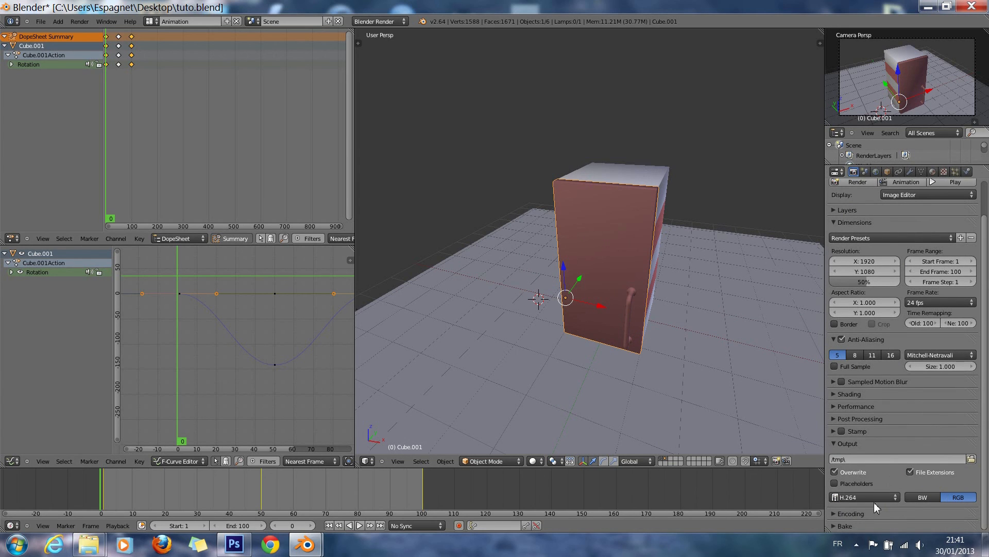
pyautogui.click(885, 512)
pyautogui.scroll(-5, 884, 508)
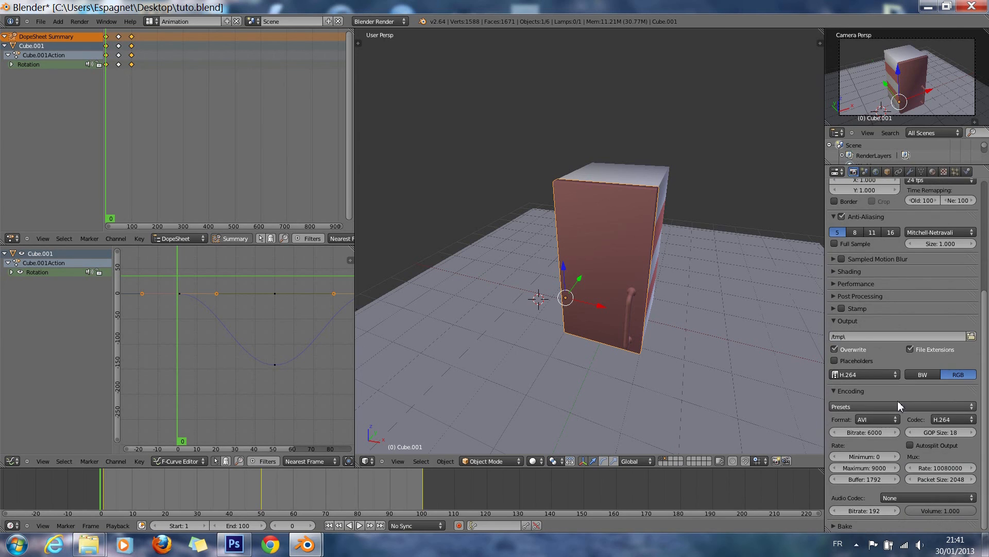
pyautogui.click(911, 406)
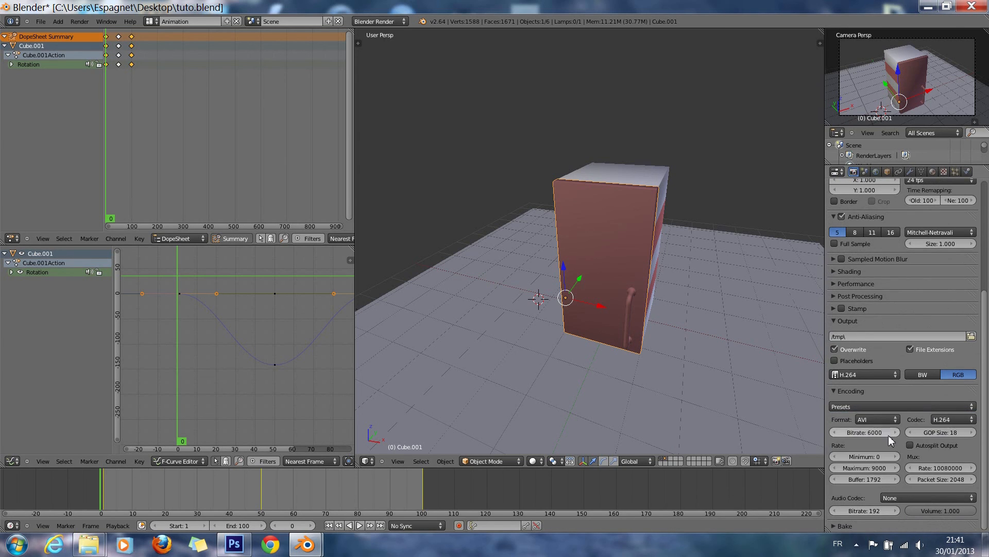
pyautogui.click(924, 500)
# Step: Render the door animation, cancel it after a few frames and return to the 3D view
pyautogui.scroll(6, 893, 495)
pyautogui.click(907, 218)
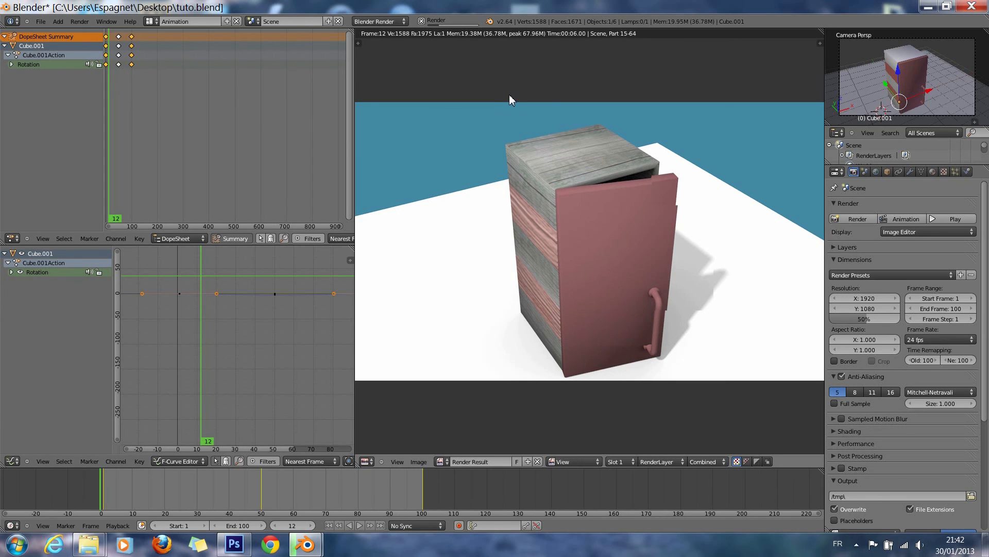
pyautogui.press('Escape')
pyautogui.press('Escape')
pyautogui.scroll(-5, 462, 329)
pyautogui.scroll(7, 462, 329)
pyautogui.scroll(-4, 462, 329)
pyautogui.scroll(4, 462, 329)
pyautogui.scroll(-2, 461, 329)
pyautogui.scroll(2, 488, 325)
pyautogui.scroll(3, 505, 321)
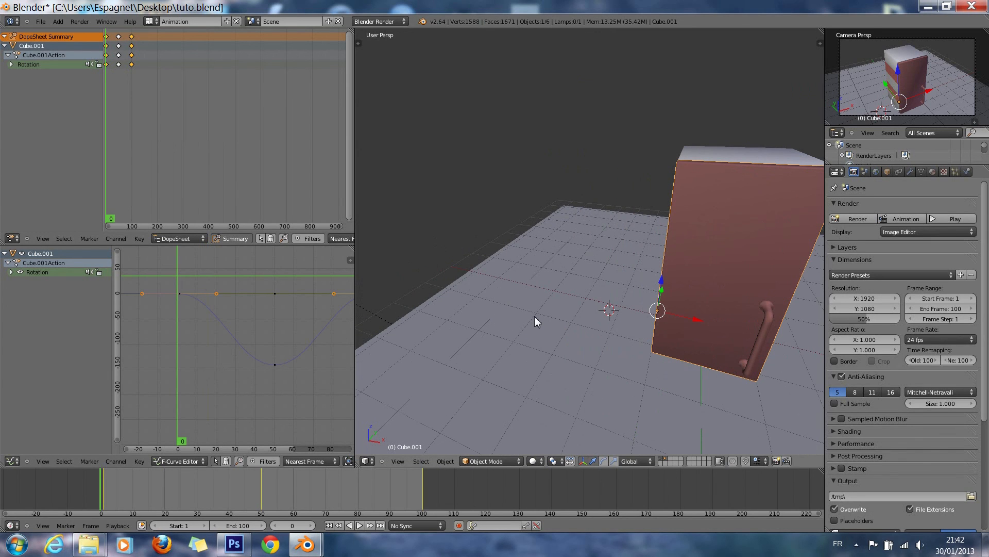
# Step: Switch to an empty layer and add a cube mesh in top view
pyautogui.click(674, 459)
pyautogui.press('KP_7')
pyautogui.scroll(2, 681, 274)
pyautogui.keyDown('ctrl'); pyautogui.scroll(11, 682, 277); pyautogui.keyUp('ctrl')
pyautogui.hotkey('shift', 'a')
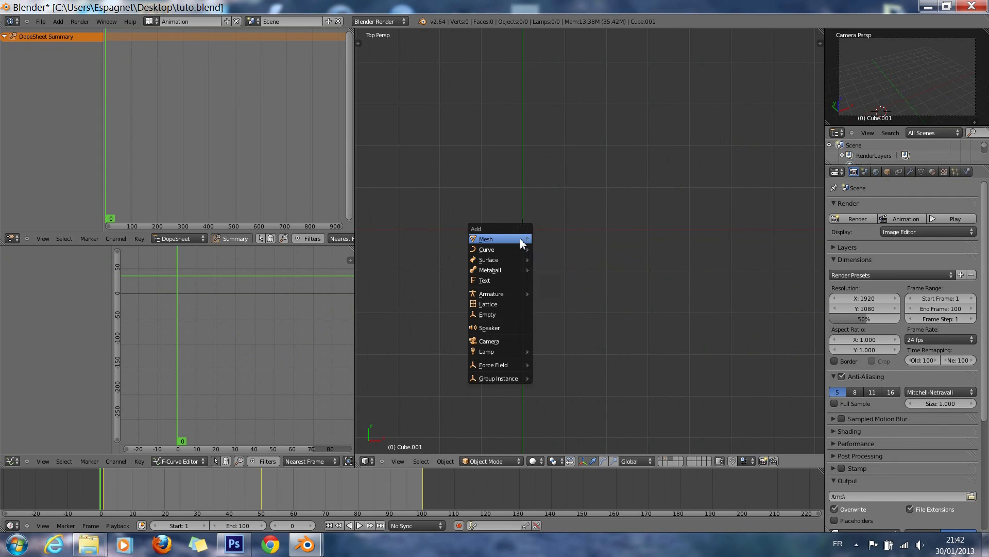
pyautogui.moveTo(523, 240)
pyautogui.click(564, 250)
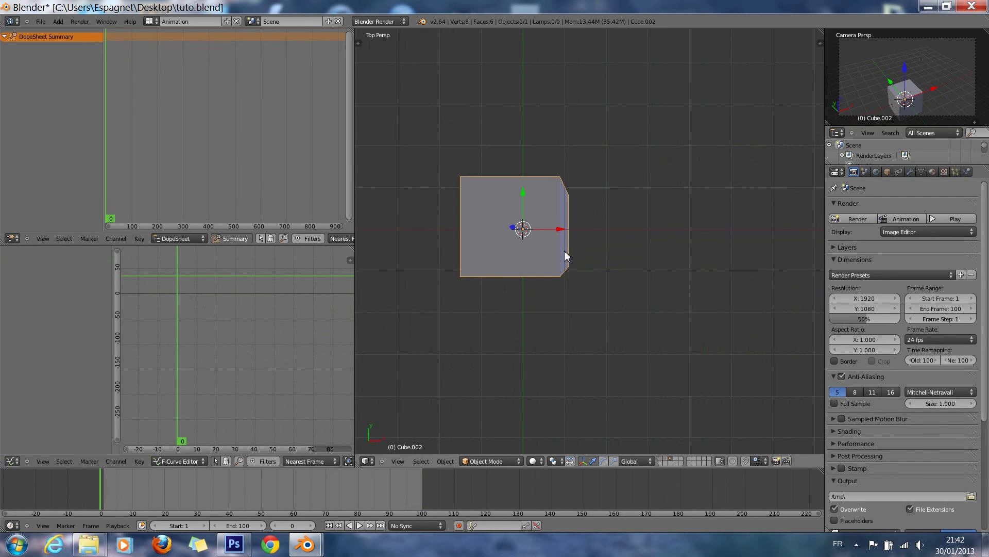
# Step: In wireframe front orthographic view, enter Edit Mode and scale the cube by 2 along Z to form the torso
pyautogui.press('KP_1')
pyautogui.press('z')
pyautogui.press('KP_Decimal')
pyautogui.press('KP_5')
pyautogui.press('Tab')
pyautogui.press('s')
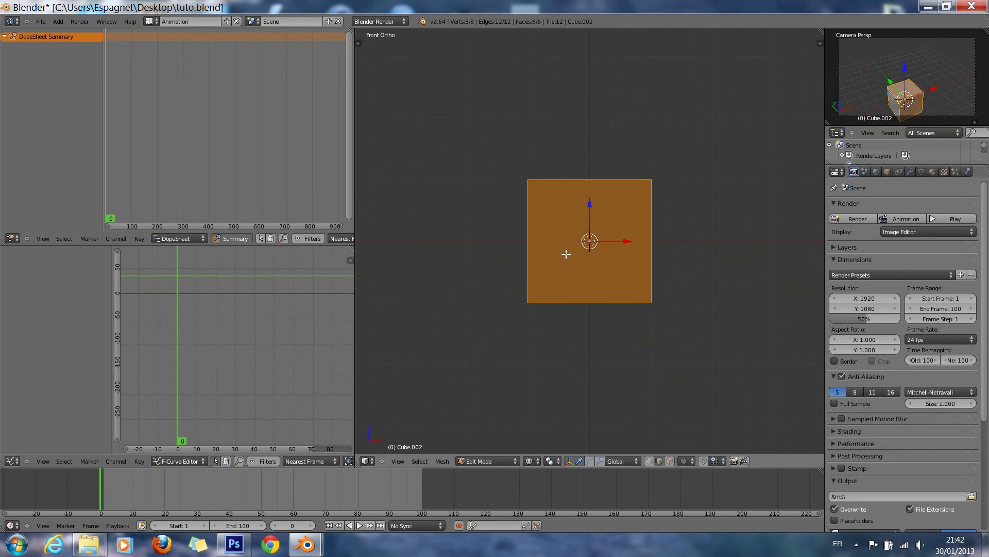
pyautogui.press('z')
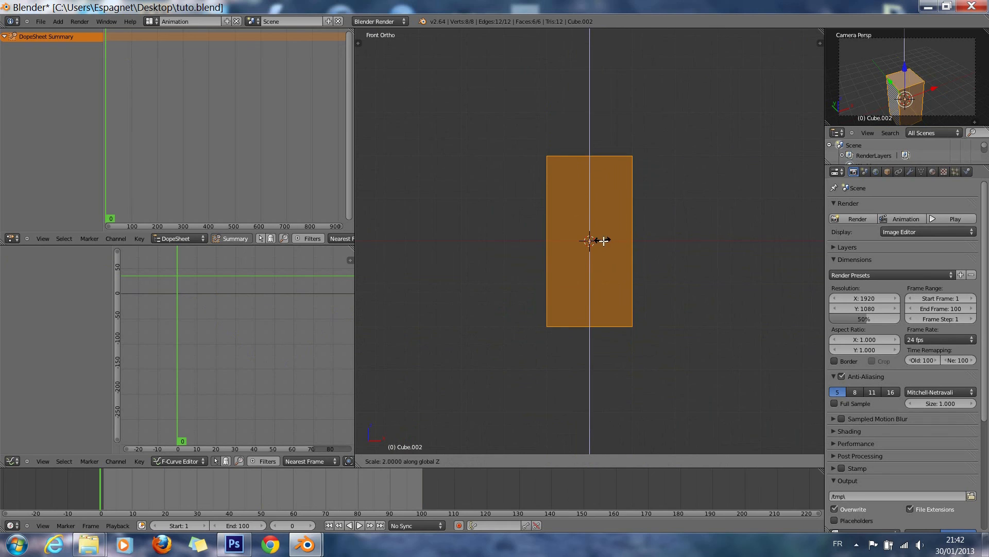
pyautogui.click(601, 239)
pyautogui.scroll(-2, 593, 253)
# Step: Add a cube to the mesh, place it beside the upper torso on the negative X side and scale it down
pyautogui.hotkey('shift', 'a')
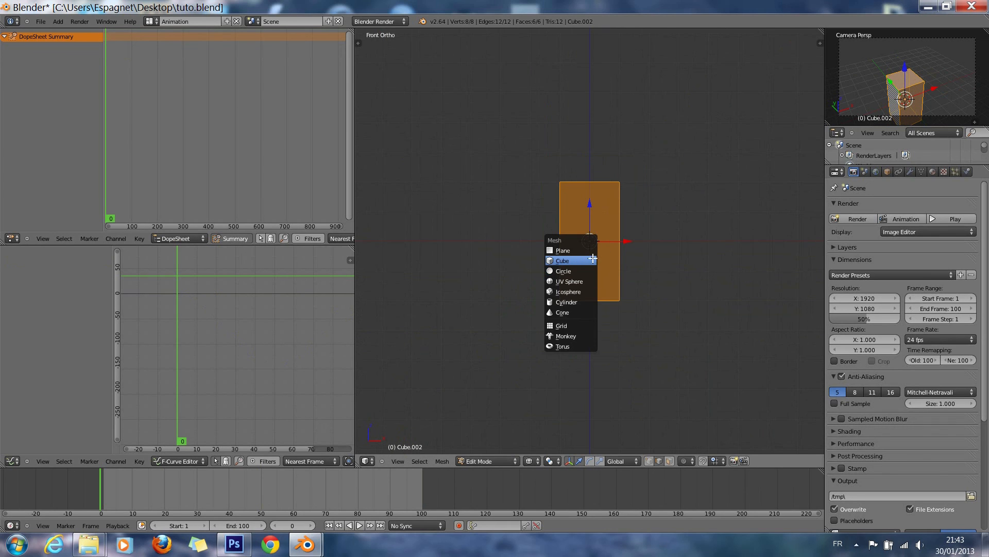
pyautogui.click(593, 260)
pyautogui.press('g')
pyautogui.click(549, 223)
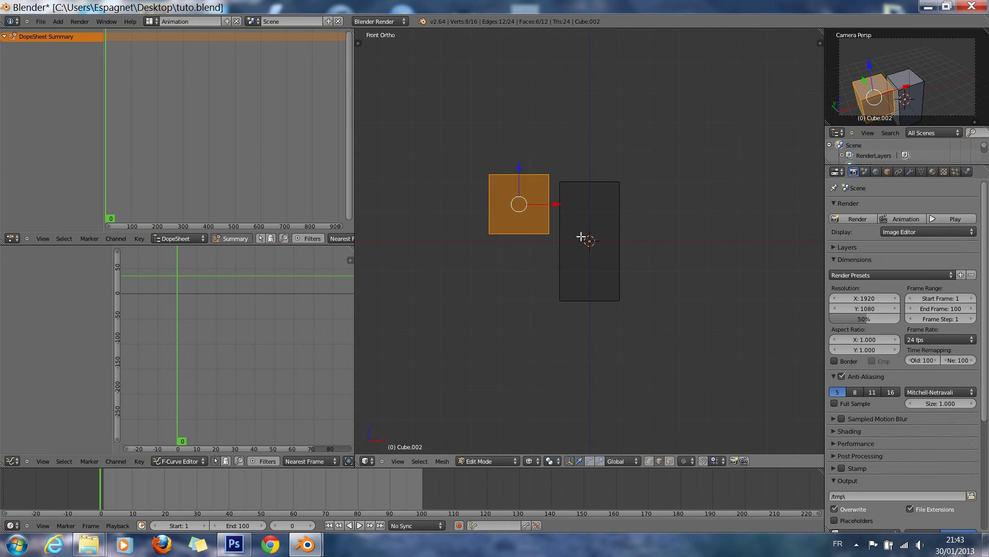
pyautogui.press('s')
pyautogui.click(551, 230)
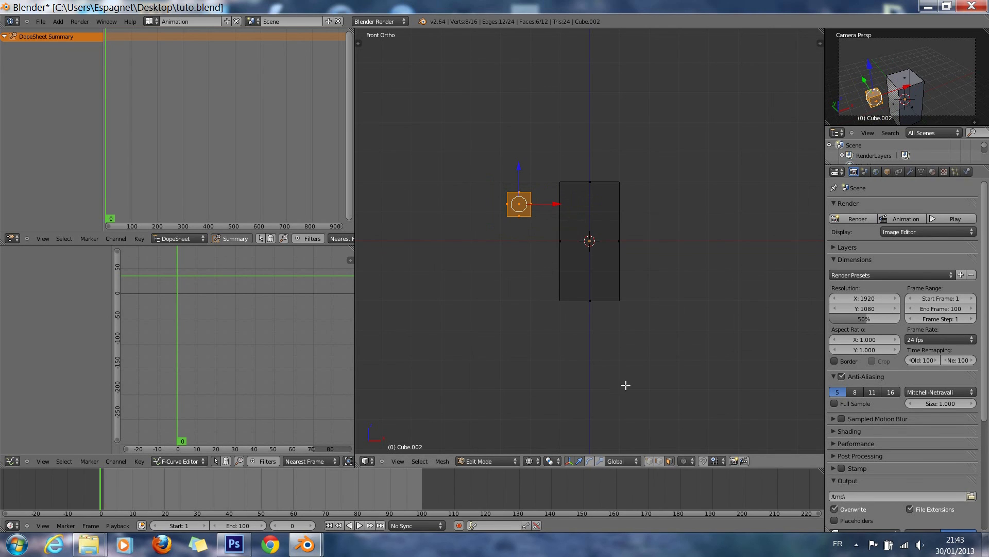
# Step: Stretch the small cube's outer face 2 units along negative X, and move the whole block 1 unit along X against the torso
pyautogui.rightClick(512, 204)
pyautogui.press('g')
pyautogui.press('x')
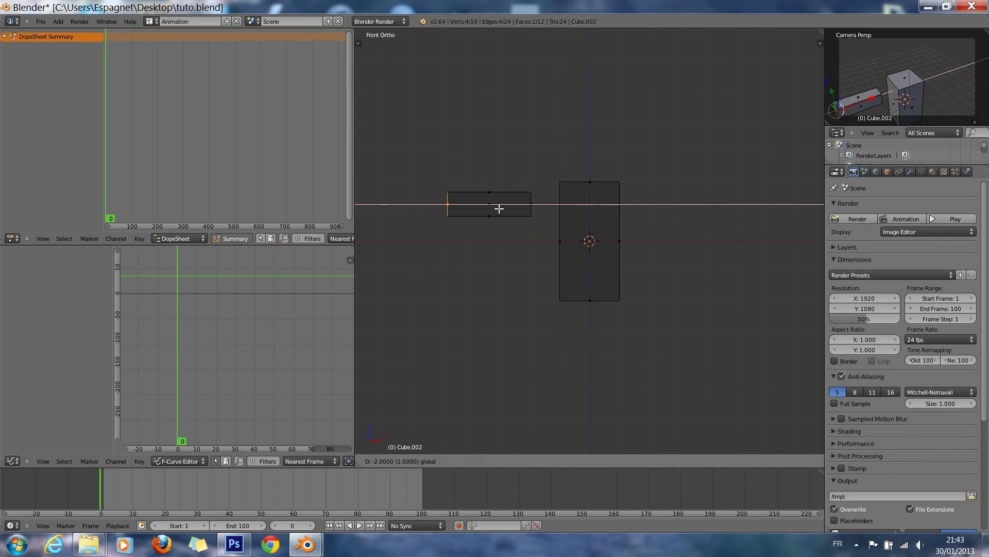
pyautogui.click(498, 208)
pyautogui.hotkey('ctrl', 'l')
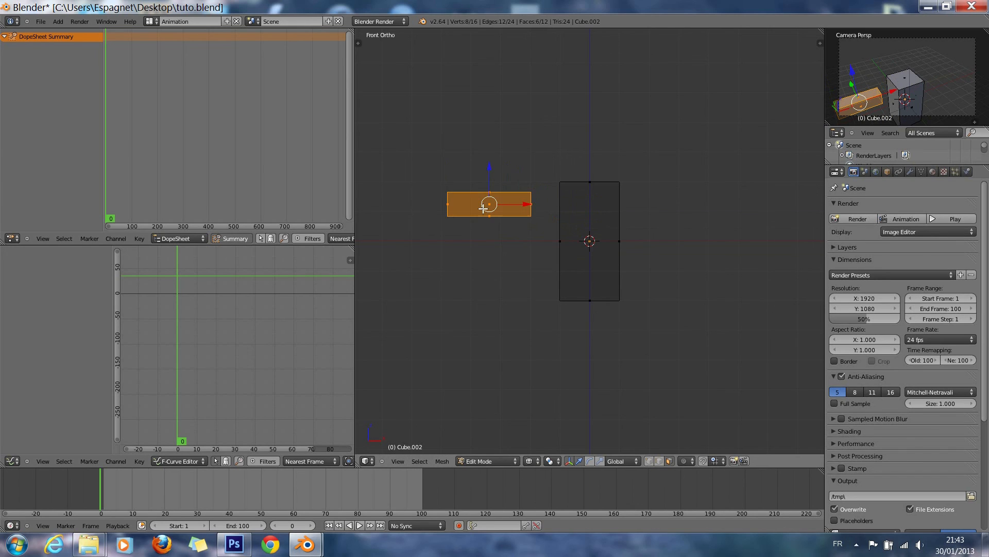
pyautogui.press('g')
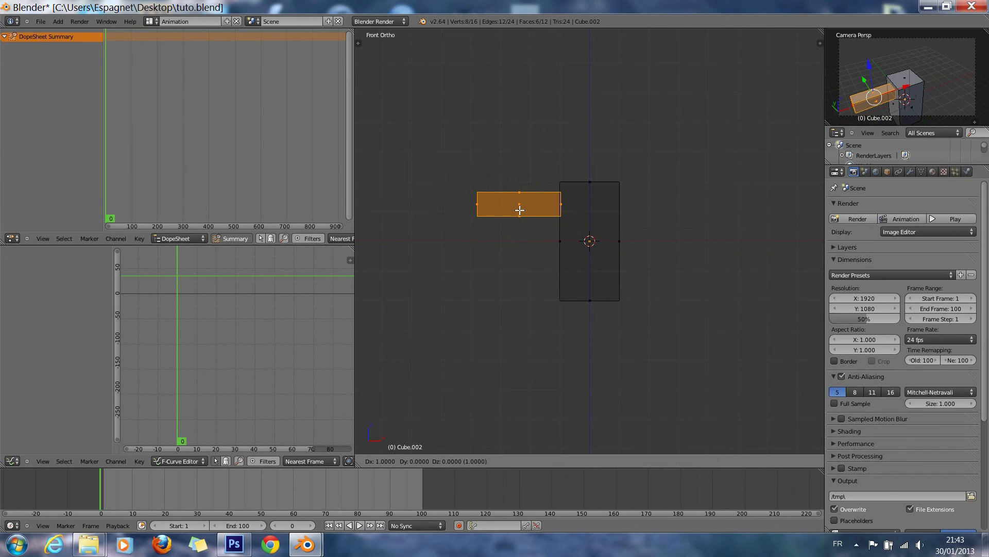
pyautogui.click(519, 210)
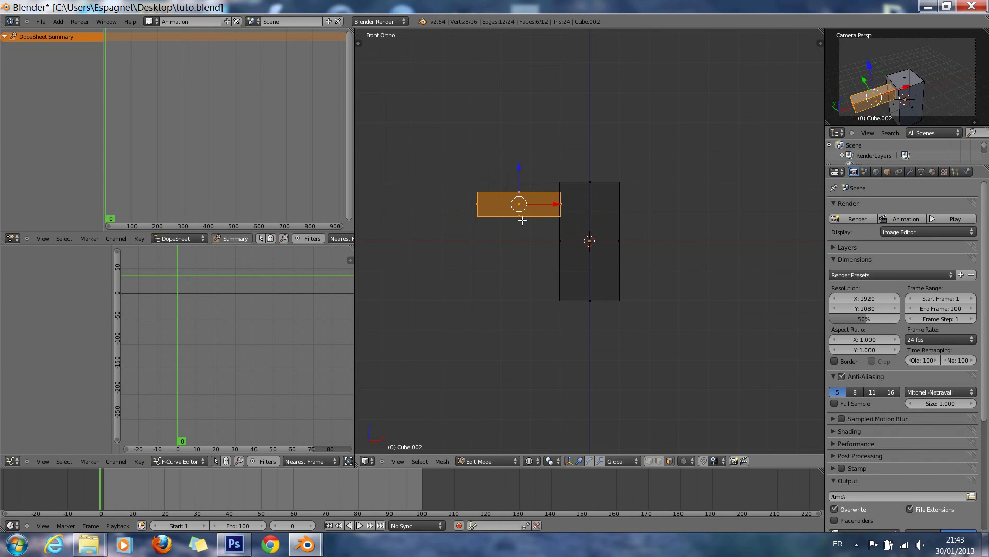
# Step: Duplicate the upper arm block 3 units along negative X and shorten the copy by moving its outer face 1 unit inward
pyautogui.hotkey('shift', 'd')
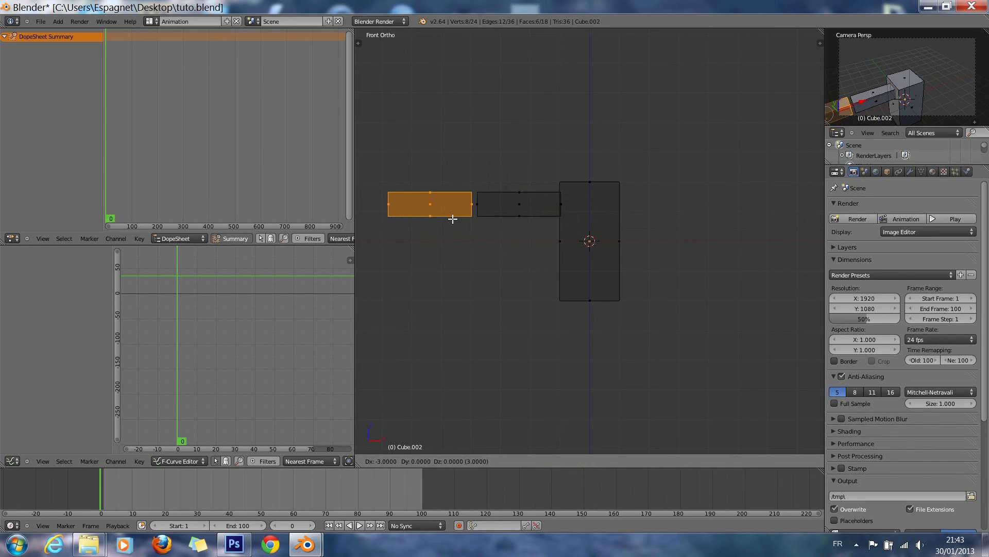
pyautogui.click(453, 219)
pyautogui.rightClick(401, 200)
pyautogui.press('e')
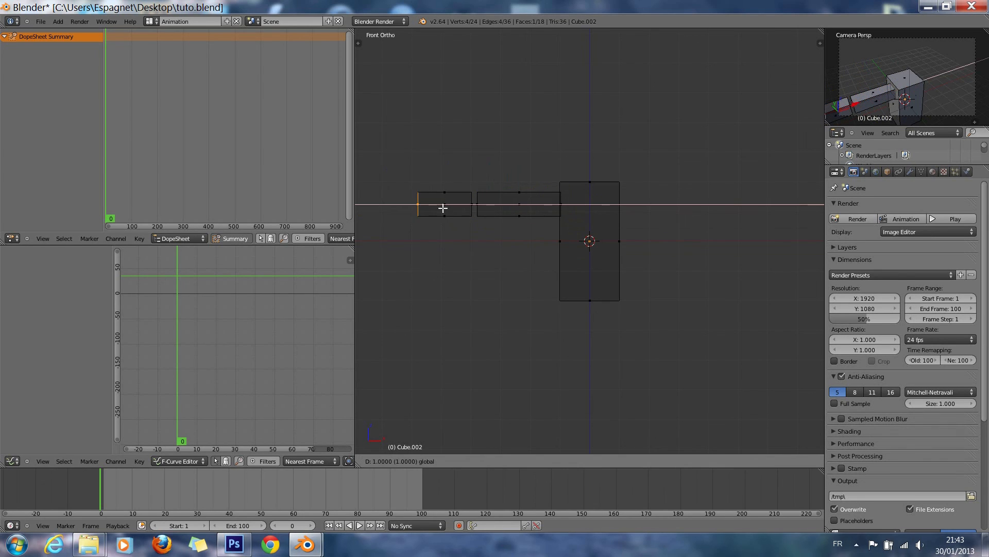
pyautogui.click(443, 208)
# Step: Duplicate the forearm block beyond its outer end and scale the copy to about 0.57 along X for the hand
pyautogui.keyDown('shift'); pyautogui.moveTo(444, 221); pyautogui.dragTo(545, 219, button='middle'); pyautogui.keyUp('shift')
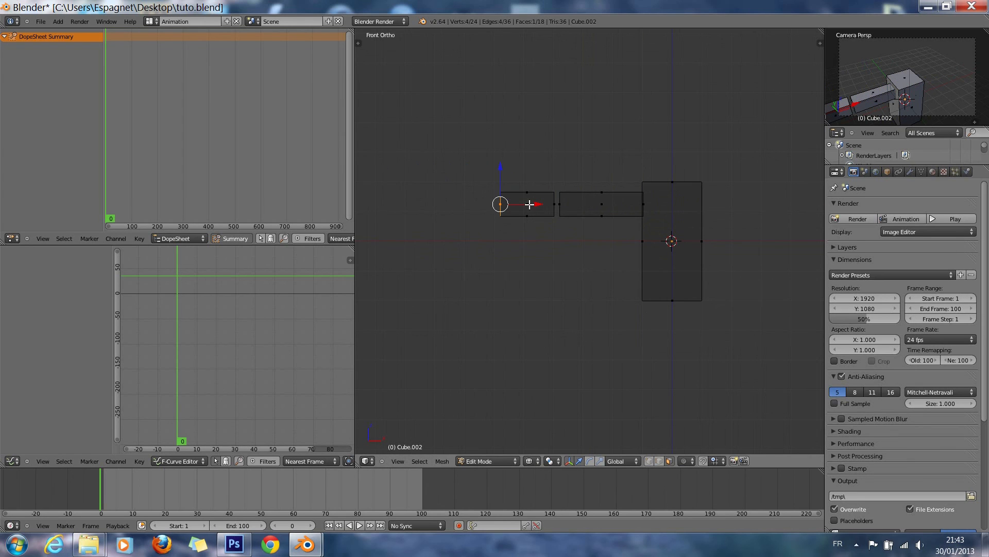
pyautogui.press('l')
pyautogui.hotkey('shift', 'd')
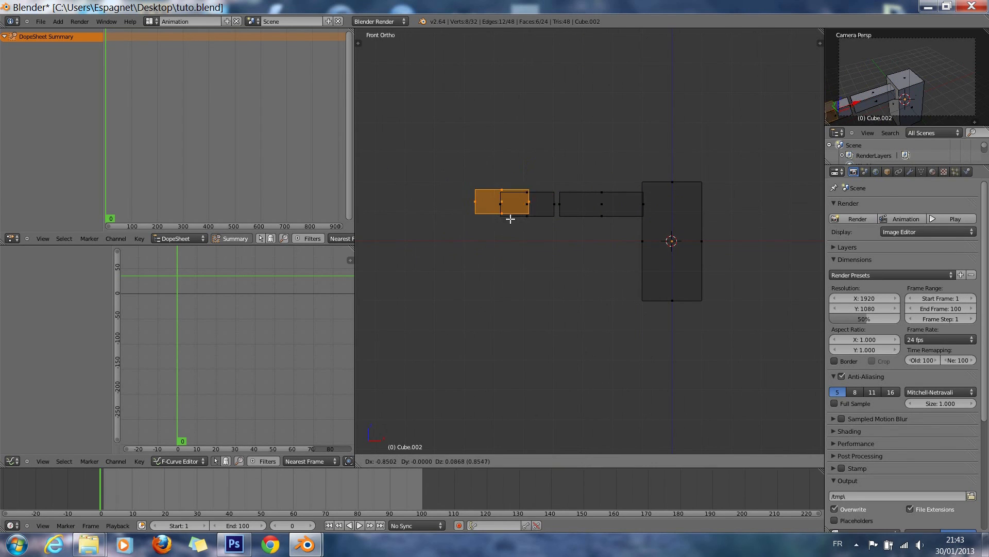
pyautogui.click(489, 217)
pyautogui.press('s')
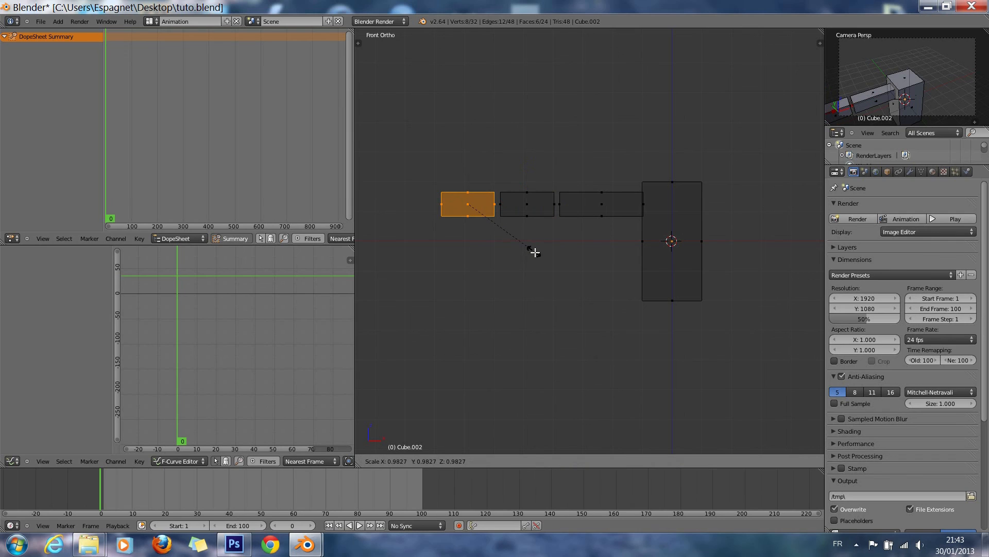
pyautogui.press('x')
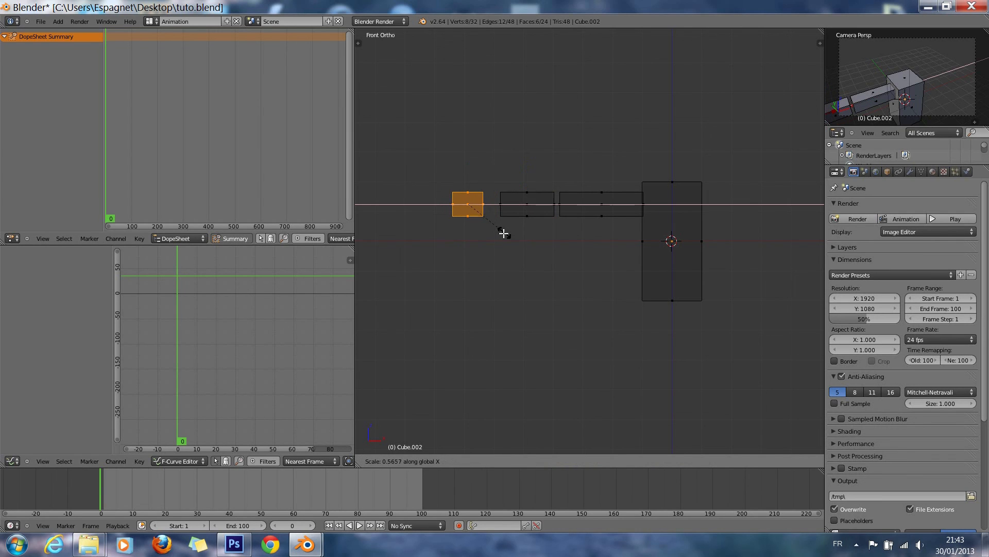
pyautogui.click(504, 231)
# Step: Scale the hand block taller along Z, adjust its overall size and move it along X closer to the forearm
pyautogui.press('s')
pyautogui.press('z')
pyautogui.click(507, 229)
pyautogui.press('s')
pyautogui.click(513, 225)
pyautogui.moveTo(500, 208); pyautogui.dragTo(511, 208)
# Step: Adjust the hand block's depth by scaling it along Y in top view
pyautogui.press('KP_7')
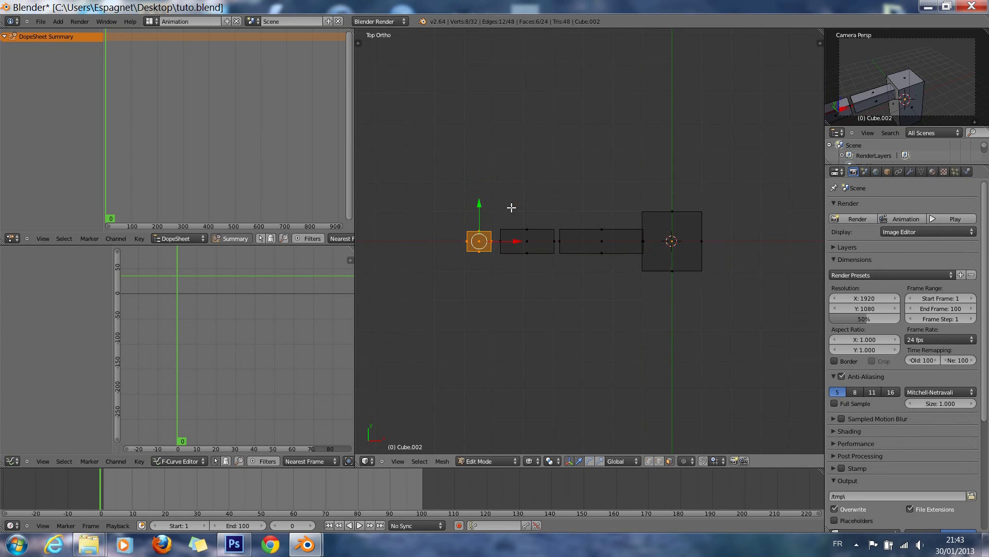
pyautogui.press('s')
pyautogui.press('x')
pyautogui.press('y')
pyautogui.click(532, 293)
# Step: In front view, duplicate the hand, forearm and upper arm blocks in place and mirror the copy along global X
pyautogui.press('KP_1')
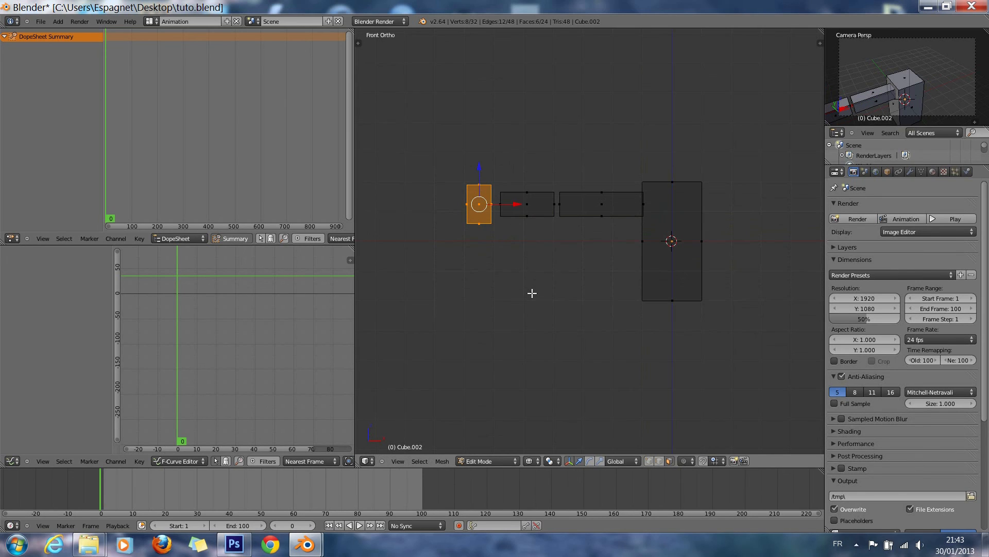
pyautogui.keyDown('shift'); pyautogui.rightClick(531, 202); pyautogui.keyUp('shift')
pyautogui.keyDown('shift'); pyautogui.rightClick(619, 207); pyautogui.keyUp('shift')
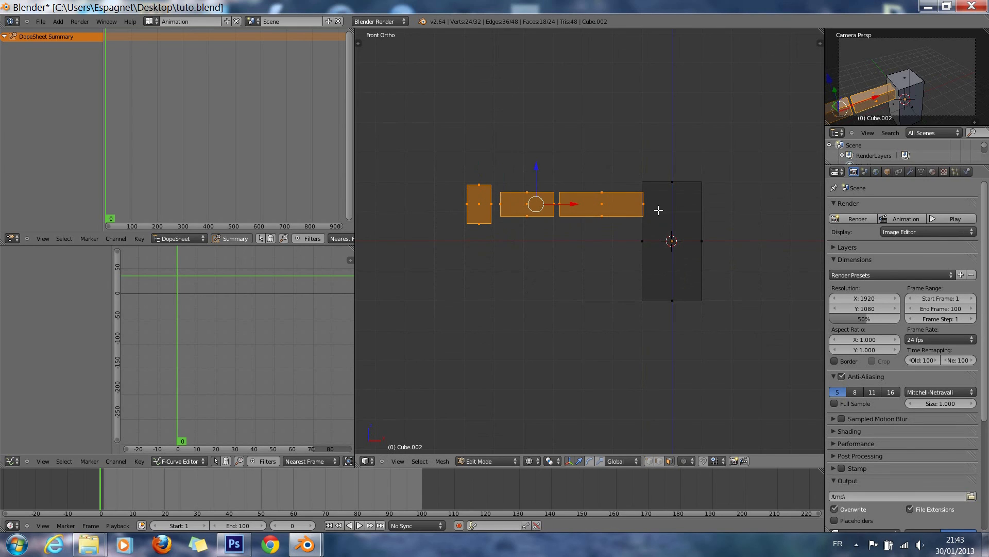
pyautogui.press('e')
pyautogui.rightClick(546, 271)
pyautogui.hotkey('ctrl', 'm')
pyautogui.press('x')
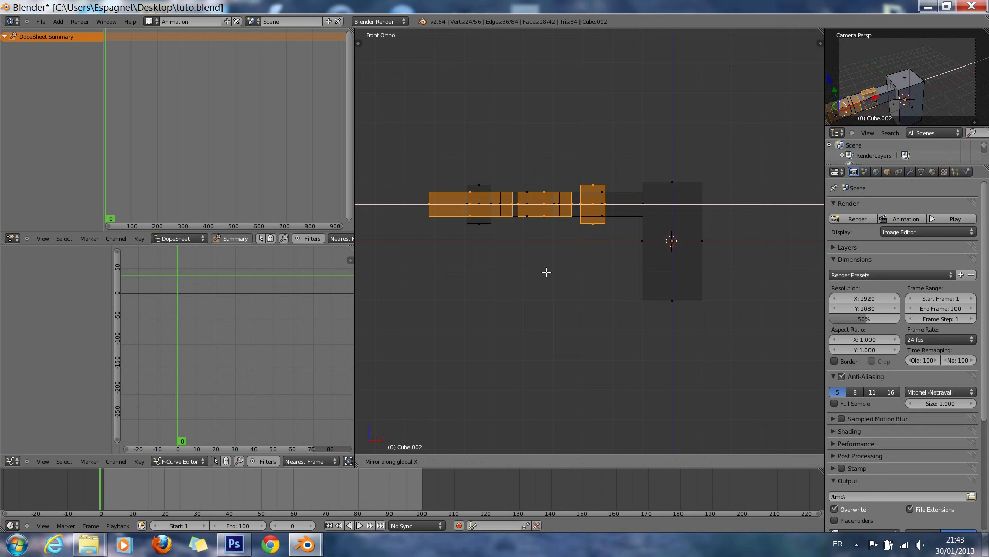
pyautogui.click(546, 271)
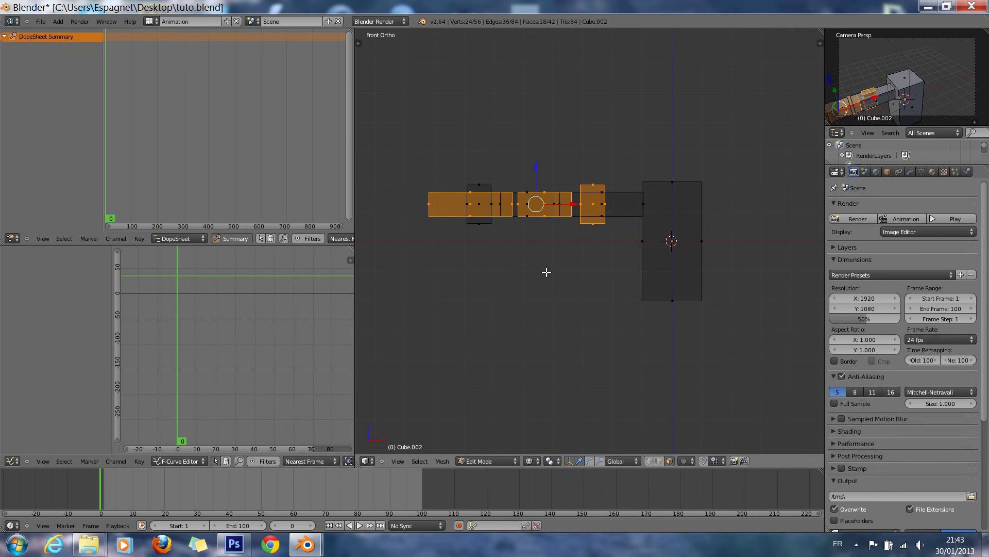
# Step: Move the mirrored arm along X to the opposite side of the torso so it lines up with the torso's edge
pyautogui.press('g')
pyautogui.press('x')
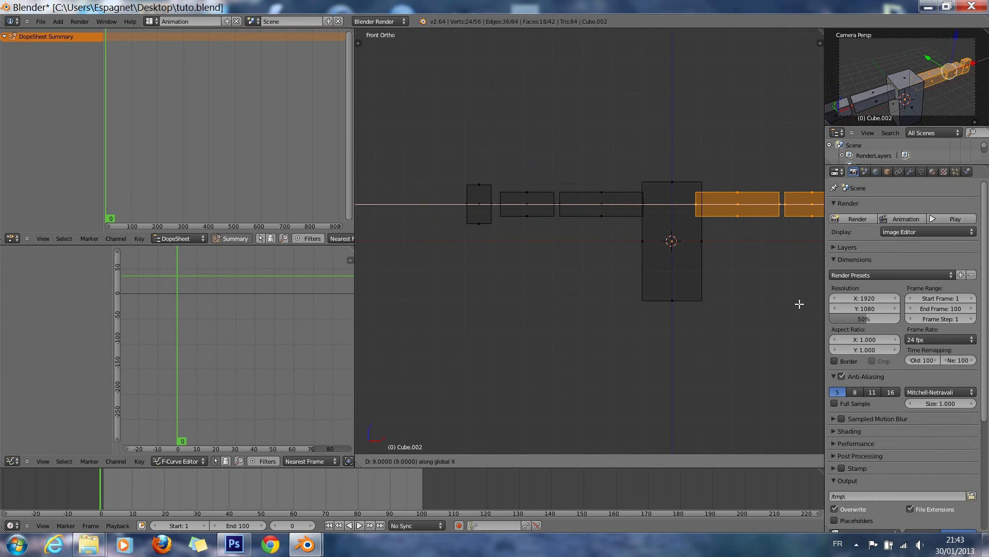
pyautogui.click(796, 303)
pyautogui.press('g')
pyautogui.press('x')
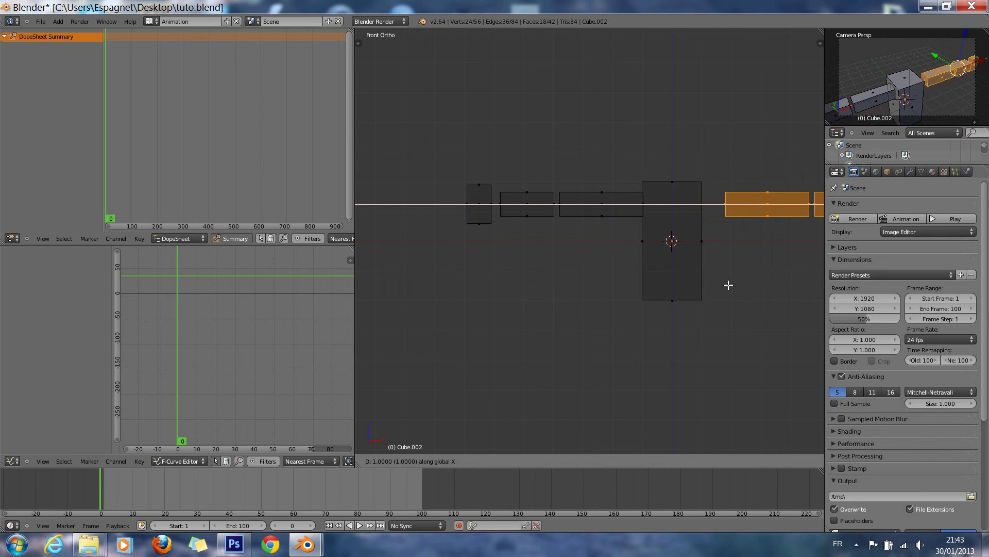
pyautogui.click(723, 283)
pyautogui.keyDown('ctrl'); pyautogui.scroll(5, 696, 302); pyautogui.keyUp('ctrl')
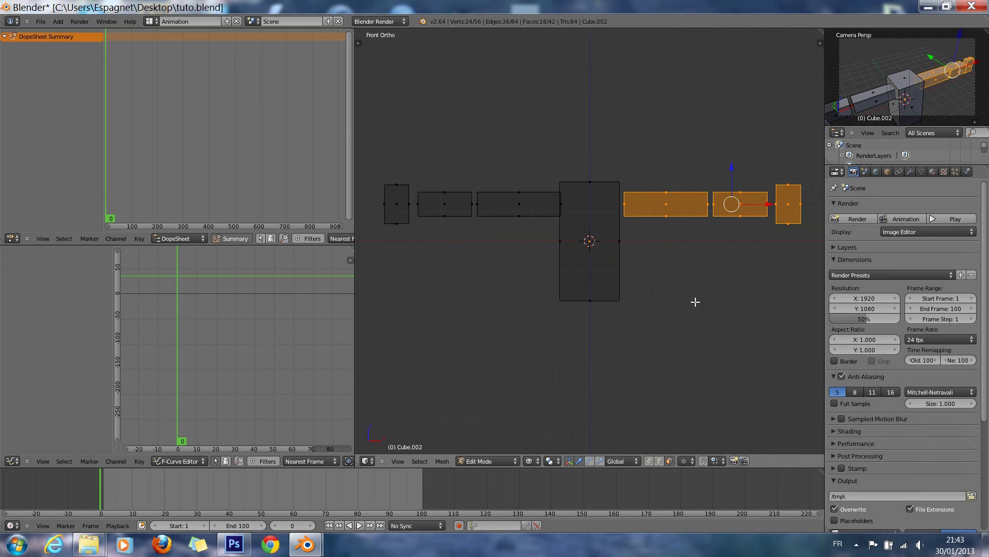
pyautogui.keyDown('ctrl'); pyautogui.scroll(2, 695, 302); pyautogui.keyUp('ctrl')
pyautogui.press('g')
pyautogui.press('x')
pyautogui.click(693, 302)
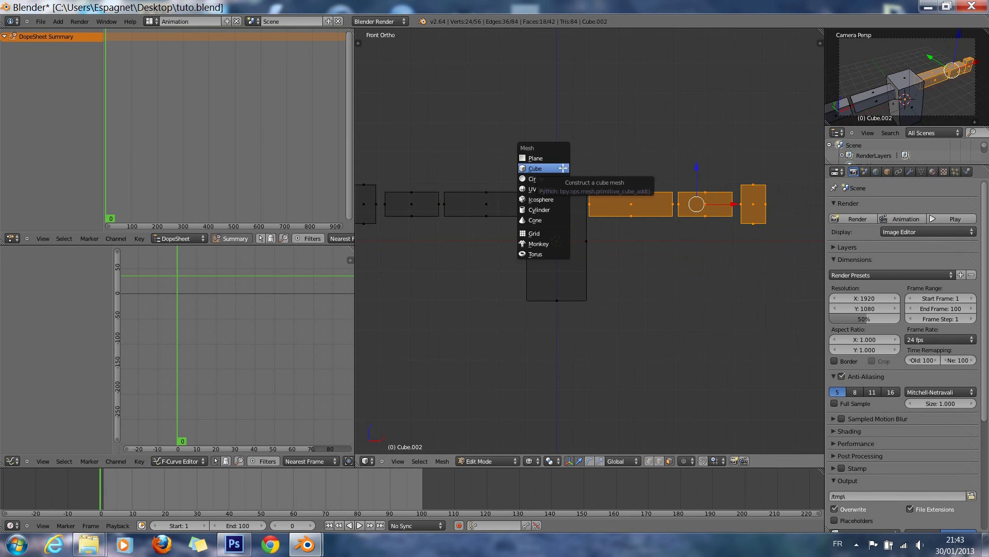
# Step: Add a cube for the head, raise it along Z above the torso, enlarge it and leave a small gap
pyautogui.click(561, 168)
pyautogui.press('g')
pyautogui.press('z')
pyautogui.click(578, 184)
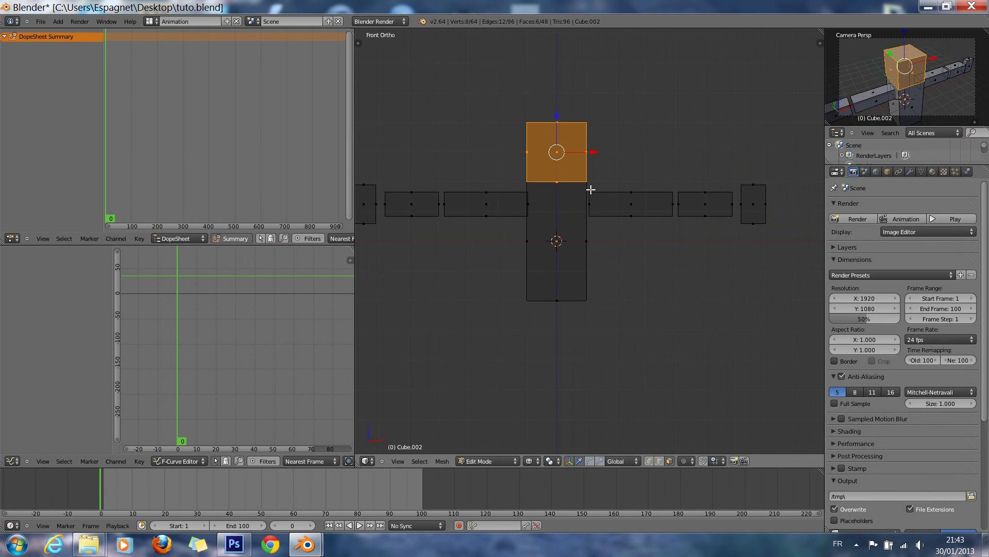
pyautogui.press('s')
pyautogui.click(621, 199)
pyautogui.press('g')
pyautogui.press('z')
pyautogui.click(608, 187)
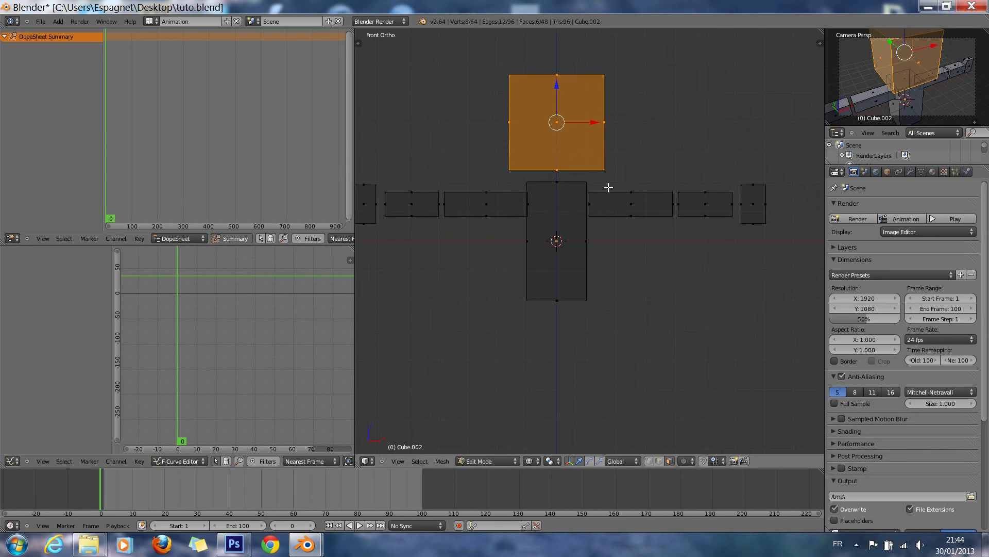
# Step: Add a cube for the leg, lower it along Z beneath the torso and scale it down
pyautogui.hotkey('shift', 'a')
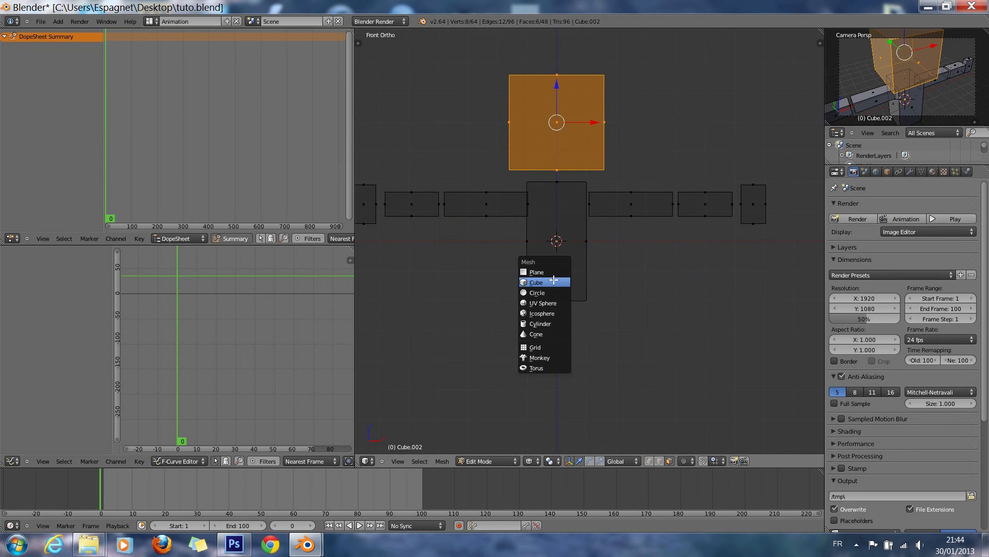
pyautogui.click(562, 281)
pyautogui.press('g')
pyautogui.press('z')
pyautogui.click(539, 372)
pyautogui.press('s')
pyautogui.click(584, 329)
# Step: Taper the leg block by scaling down its bottom face
pyautogui.press('g')
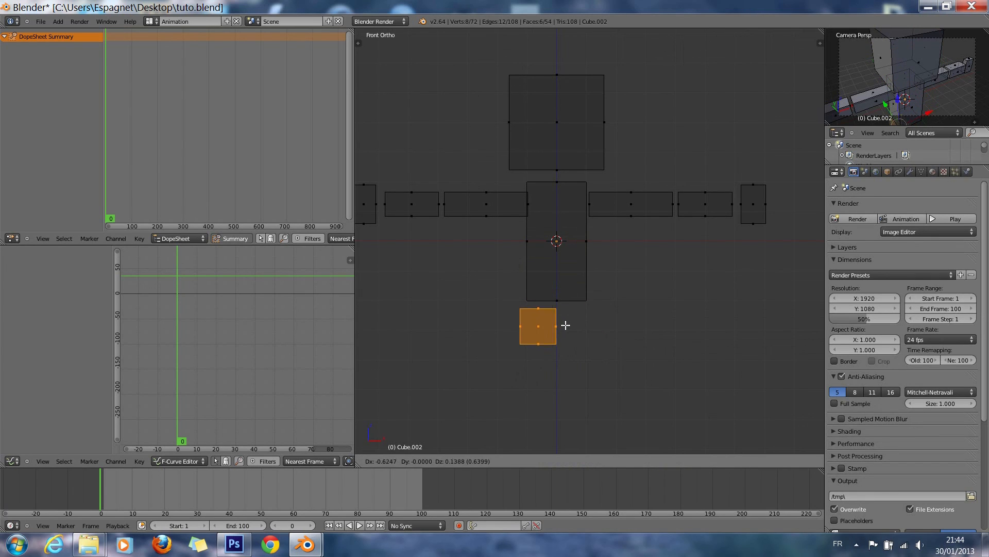
pyautogui.press('Escape')
pyautogui.rightClick(560, 348)
pyautogui.press('s')
pyautogui.click(581, 350)
# Step: Shift the whole leg block slightly along negative X and lower its bottom face along Z to lengthen the thigh
pyautogui.press('l')
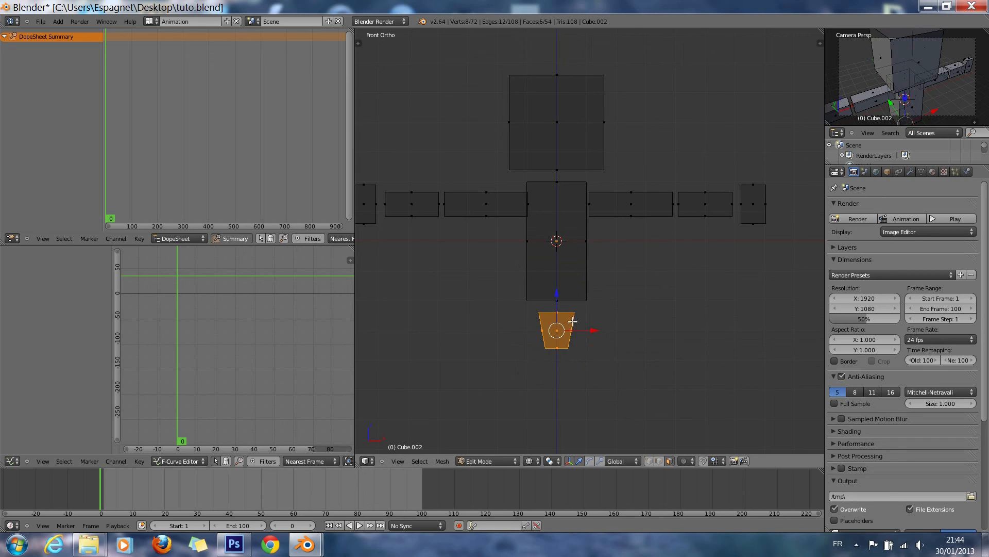
pyautogui.moveTo(593, 333); pyautogui.dragTo(577, 330)
pyautogui.rightClick(545, 361)
pyautogui.press('g')
pyautogui.press('z')
pyautogui.click(555, 424)
# Step: Duplicate the thigh downward along Z, scale the copy smaller and raise it until it sits just below the thigh
pyautogui.keyDown('shift'); pyautogui.scroll(-5, 551, 391); pyautogui.keyUp('shift')
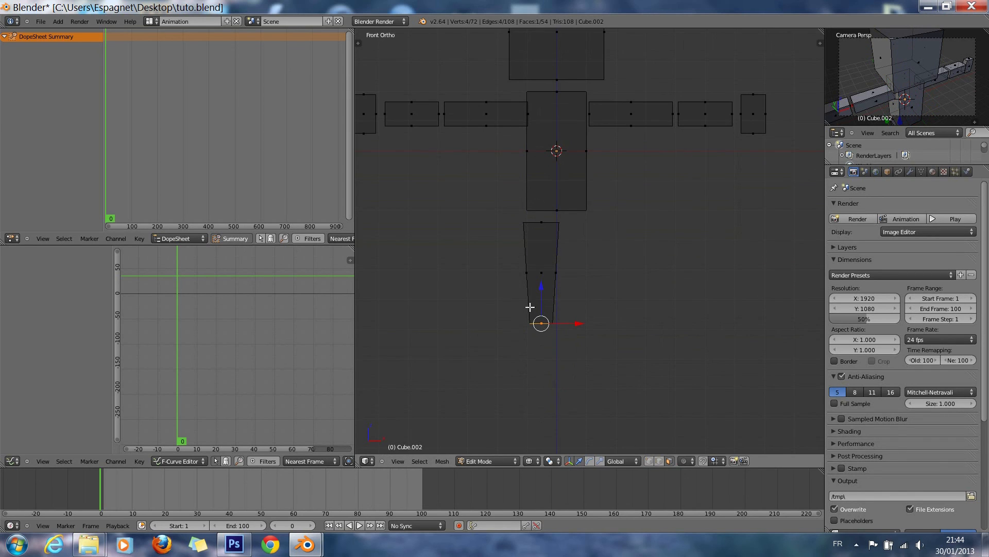
pyautogui.press('l')
pyautogui.hotkey('shift', 'd')
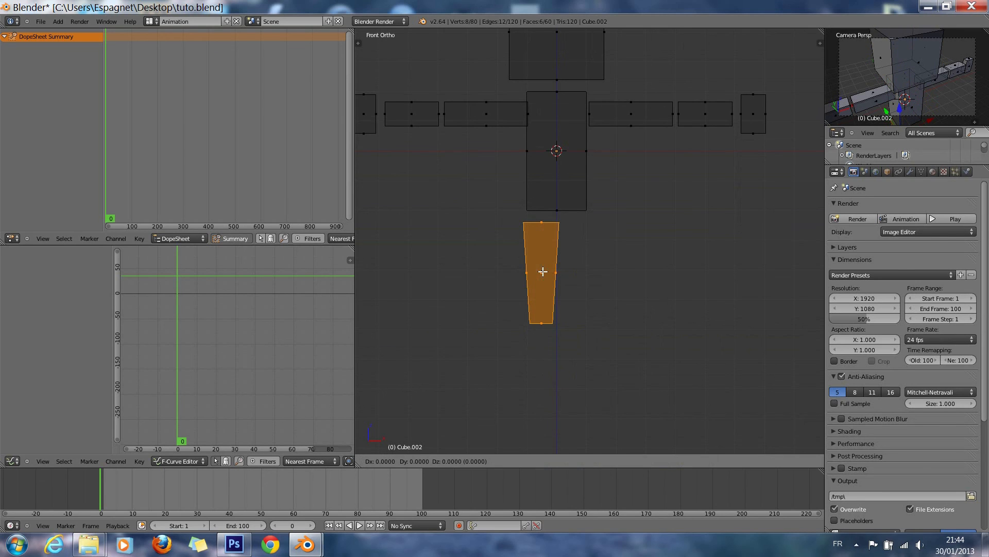
pyautogui.press('z')
pyautogui.click(546, 377)
pyautogui.press('s')
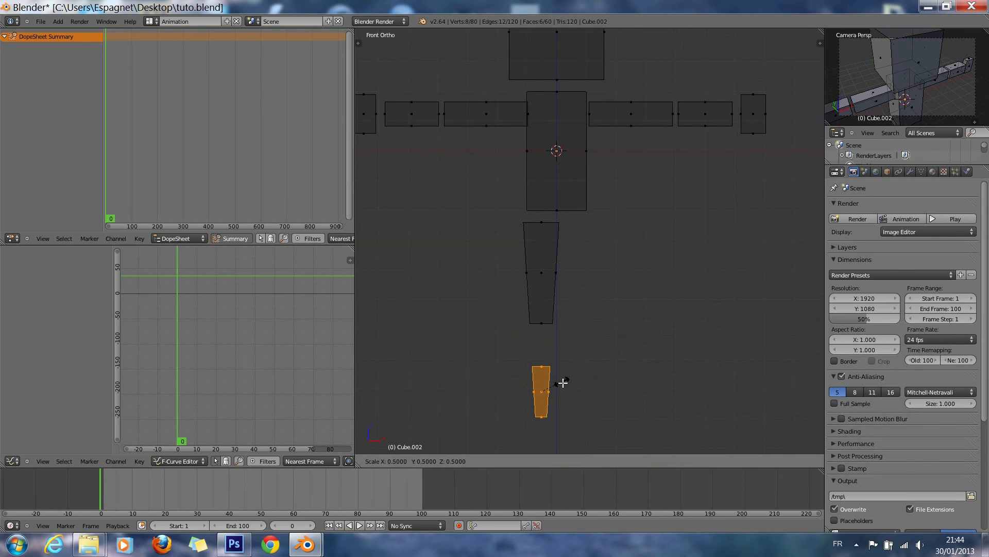
pyautogui.click(579, 390)
pyautogui.press('g')
pyautogui.press('z')
pyautogui.click(571, 358)
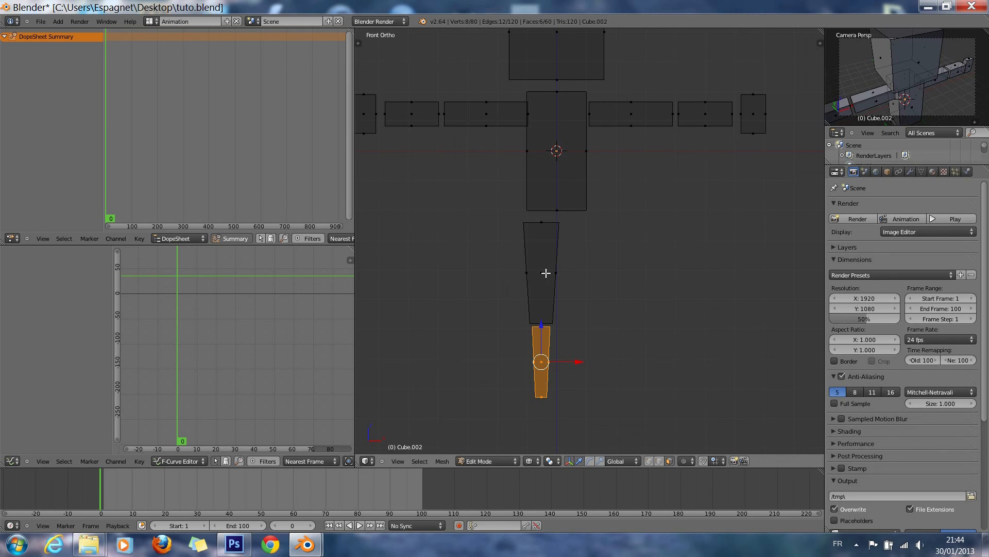
pyautogui.press('l')
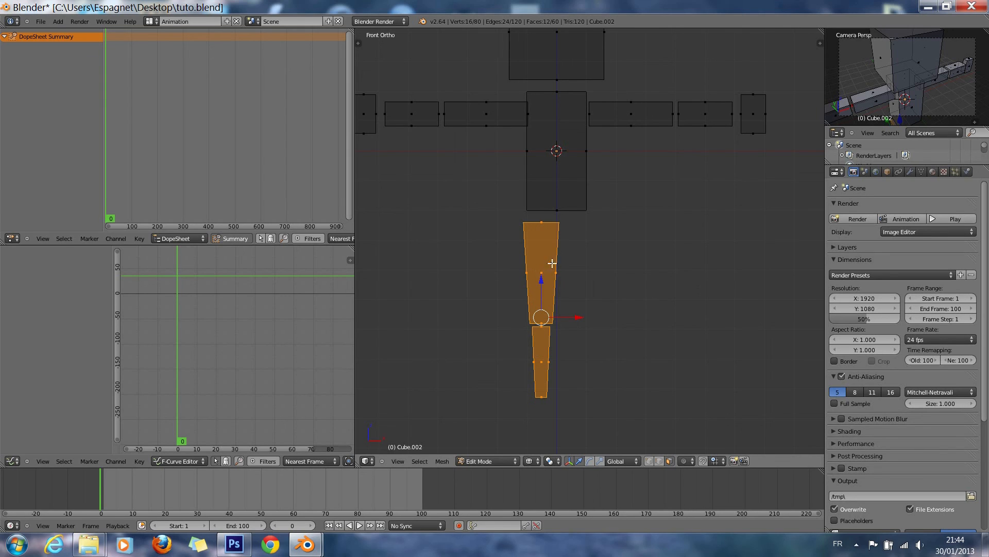
pyautogui.hotkey('shift', 'l')
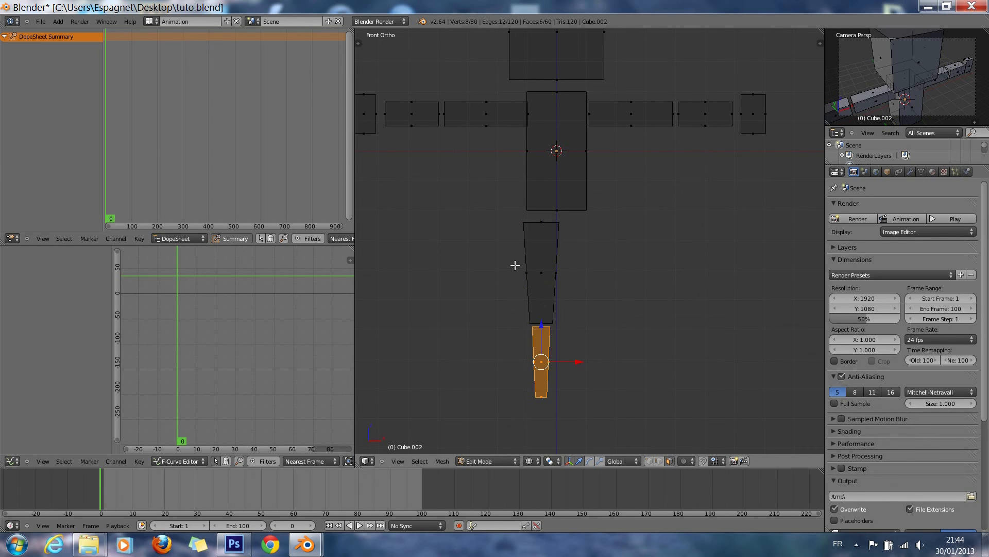
# Step: Duplicate the thigh and shin together and move the copy along positive X to form the second leg beside the first
pyautogui.press('l')
pyautogui.press('l')
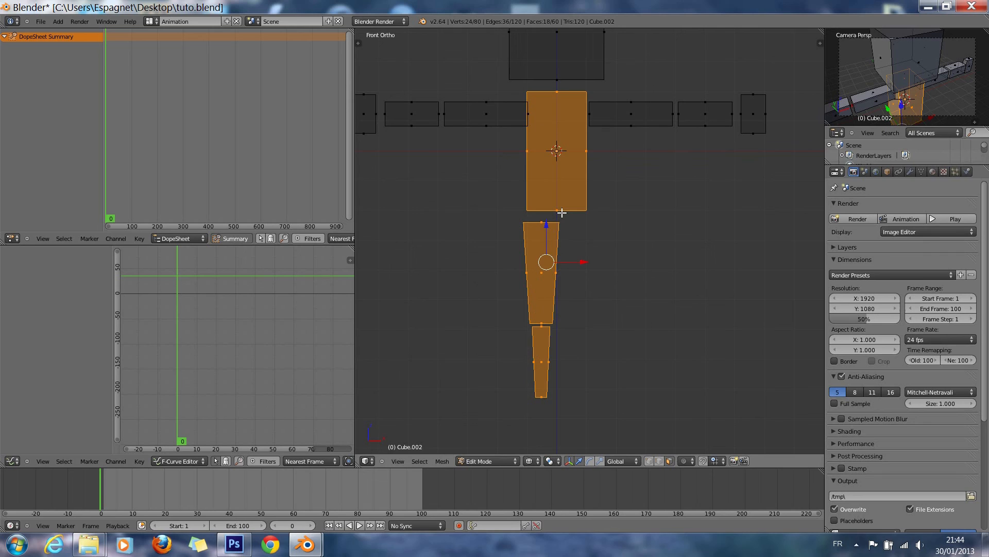
pyautogui.hotkey('shift', 'l')
pyautogui.hotkey('shift', 'd')
pyautogui.rightClick(586, 305)
pyautogui.press('g')
pyautogui.press('x')
pyautogui.rightClick(616, 300)
pyautogui.press('g')
pyautogui.press('x')
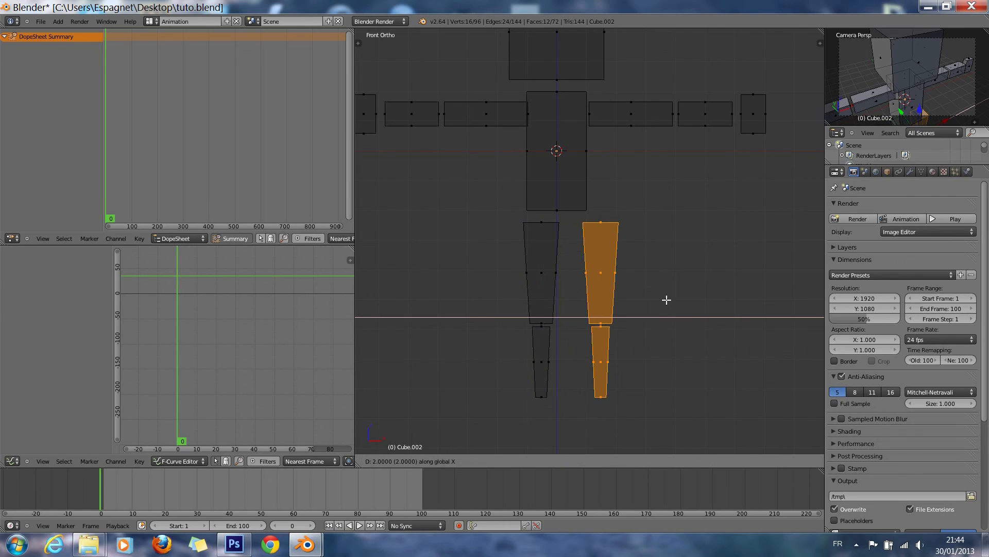
pyautogui.click(656, 296)
pyautogui.moveTo(616, 320); pyautogui.dragTo(625, 322)
pyautogui.scroll(-3, 625, 322)
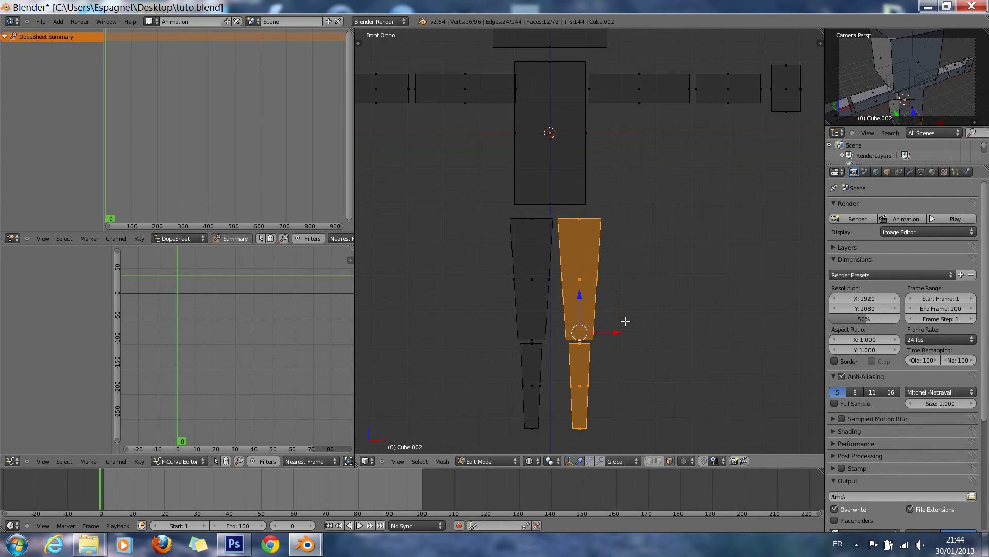
# Step: Leave mesh editing and inspect the whole character in solid shading from several angles
pyautogui.press('Tab')
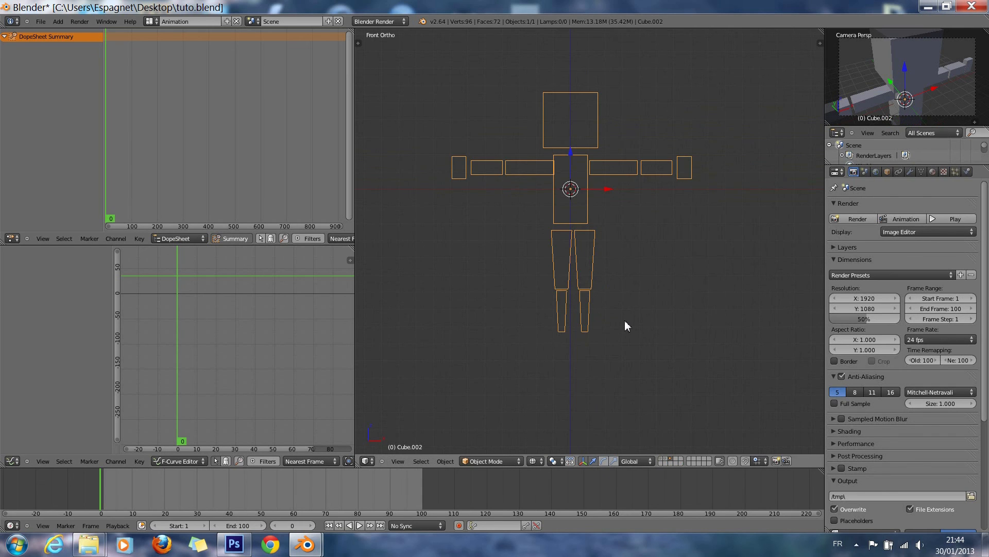
pyautogui.press('z')
pyautogui.press('KP_8')
pyautogui.press('KP_6')
pyautogui.press('KP_8')
pyautogui.press('KP_6')
pyautogui.press('KP_6')
pyautogui.press('KP_6')
pyautogui.press('KP_6')
pyautogui.press('KP_6')
pyautogui.press('KP_6')
pyautogui.press('KP_6')
pyautogui.press('KP_2')
pyautogui.press('KP_2')
pyautogui.press('KP_4')
pyautogui.press('KP_4')
pyautogui.press('KP_4')
pyautogui.press('KP_4')
pyautogui.press('KP_4')
pyautogui.press('KP_4')
pyautogui.press('KP_4')
pyautogui.press('KP_4')
pyautogui.press('KP_4')
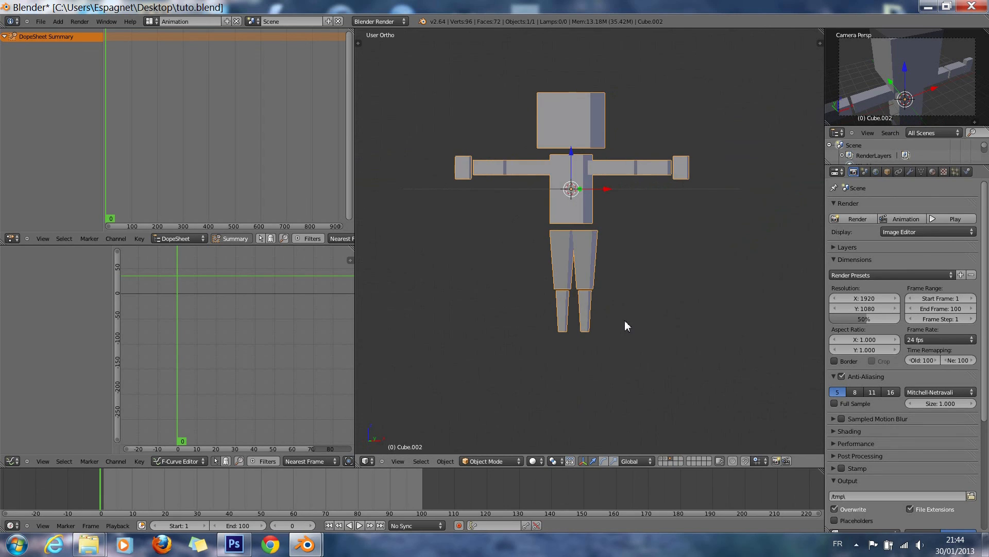
pyautogui.press('KP_6')
pyautogui.press('KP_6')
# Step: Select all four leg blocks in front view and lower them along Z to open a gap beneath the torso
pyautogui.press('KP_1')
pyautogui.press('Tab')
pyautogui.scroll(3, 556, 271)
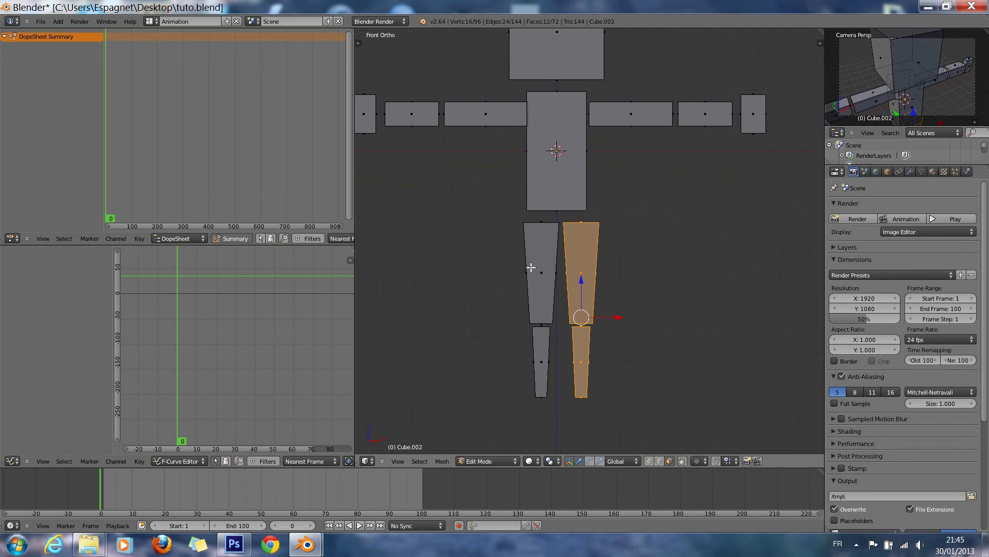
pyautogui.press('l')
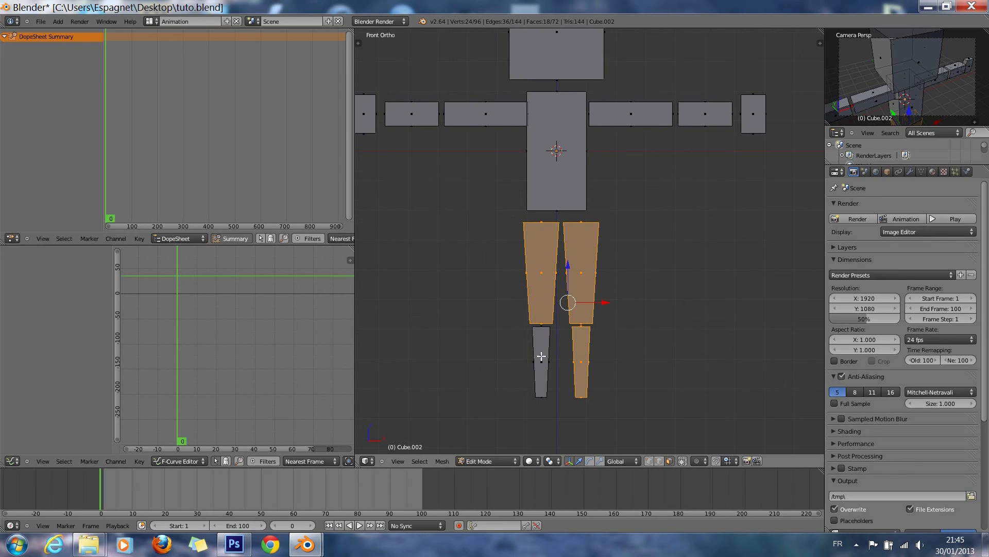
pyautogui.press('l')
pyautogui.press('g')
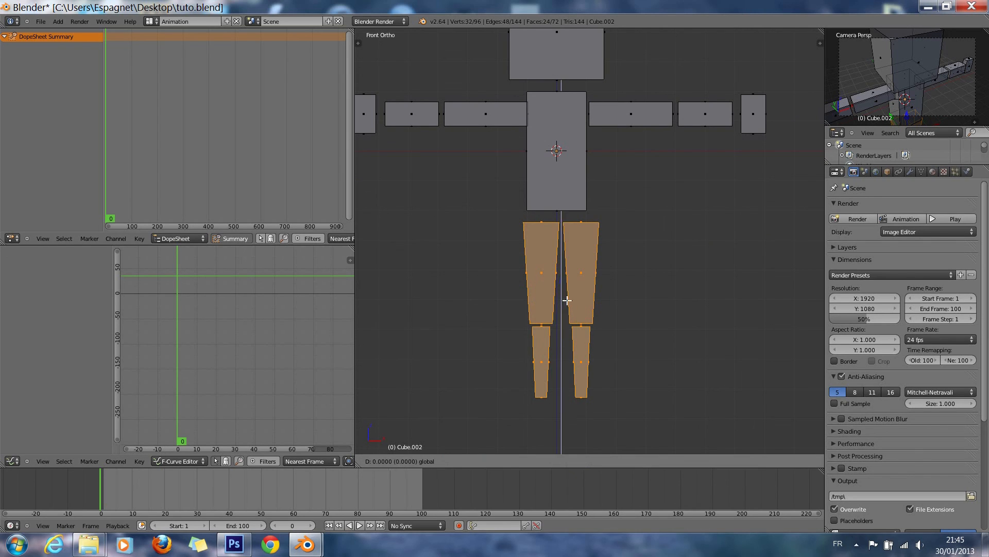
pyautogui.click(570, 316)
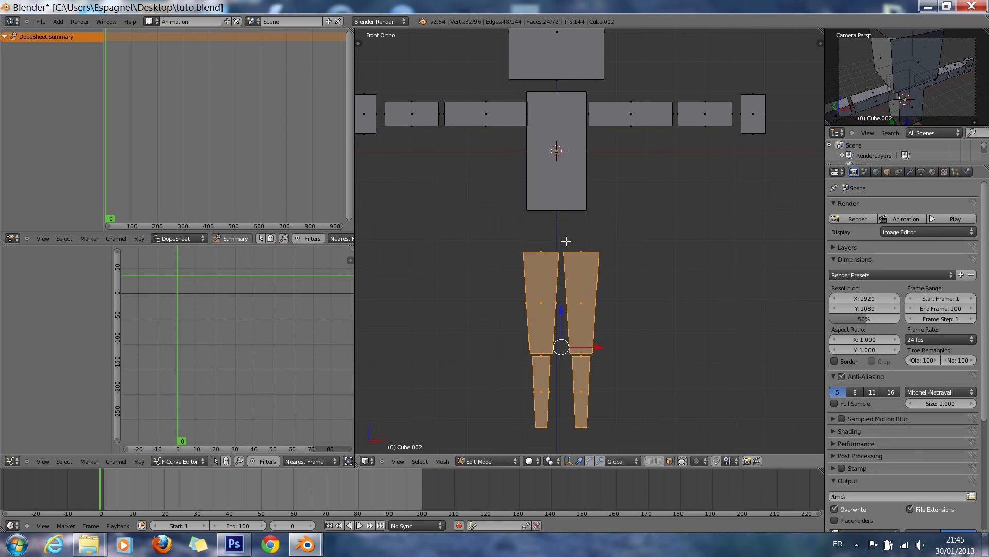
# Step: Add a cube for the pelvis and place it directly above the legs
pyautogui.hotkey('shift', 'a')
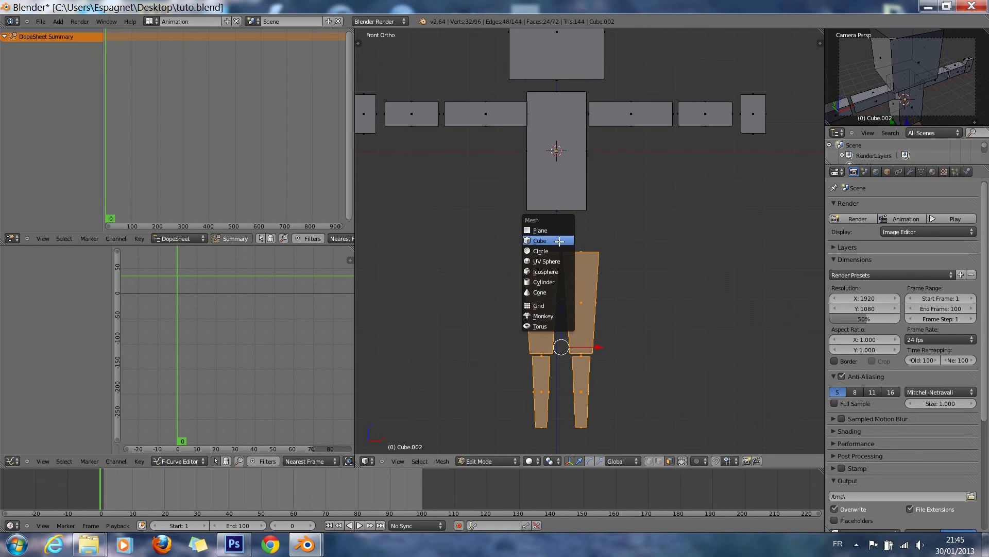
pyautogui.click(559, 240)
pyautogui.press('g')
pyautogui.click(597, 219)
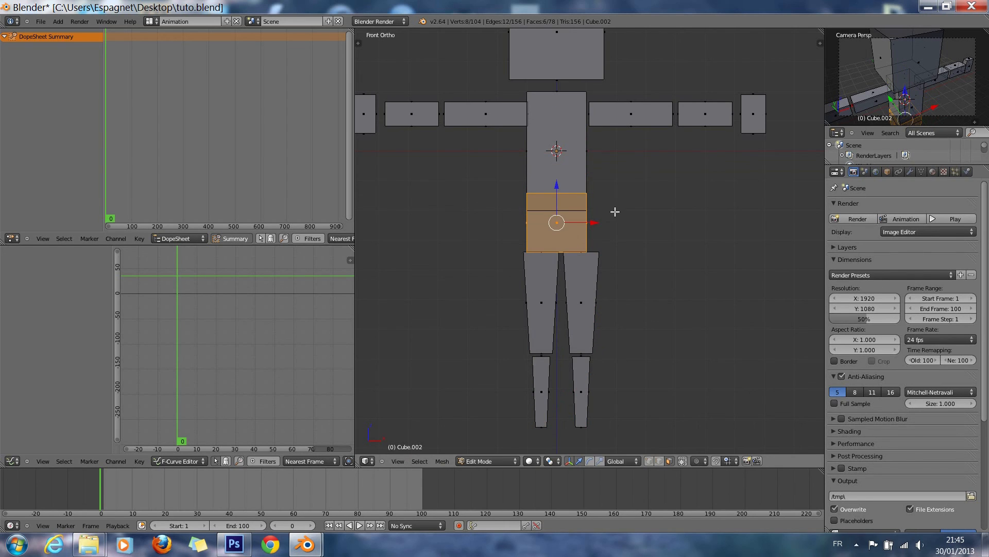
# Step: Lower the pelvis block's top face along Z to just beneath the torso and scale it wider
pyautogui.press('a')
pyautogui.rightClick(568, 196)
pyautogui.press('g')
pyautogui.press('z')
pyautogui.click(562, 217)
pyautogui.press('s')
pyautogui.click(611, 215)
# Step: Raise the pelvis block's bottom face slightly along Z and scale it narrower
pyautogui.rightClick(573, 236)
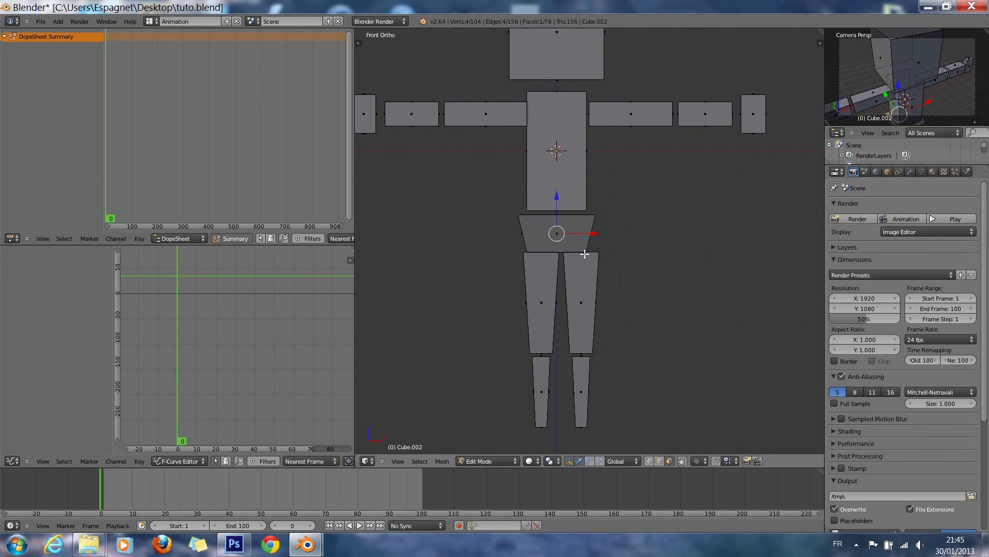
pyautogui.press('z')
pyautogui.rightClick(566, 252)
pyautogui.press('g')
pyautogui.press('z')
pyautogui.click(566, 247)
pyautogui.press('s')
pyautogui.click(595, 241)
# Step: Select the whole pelvis block and scale it down along Y to reduce its depth
pyautogui.press('z')
pyautogui.press('KP_8')
pyautogui.press('KP_6')
pyautogui.press('KP_6')
pyautogui.press('KP_6')
pyautogui.press('KP_6')
pyautogui.press('KP_6')
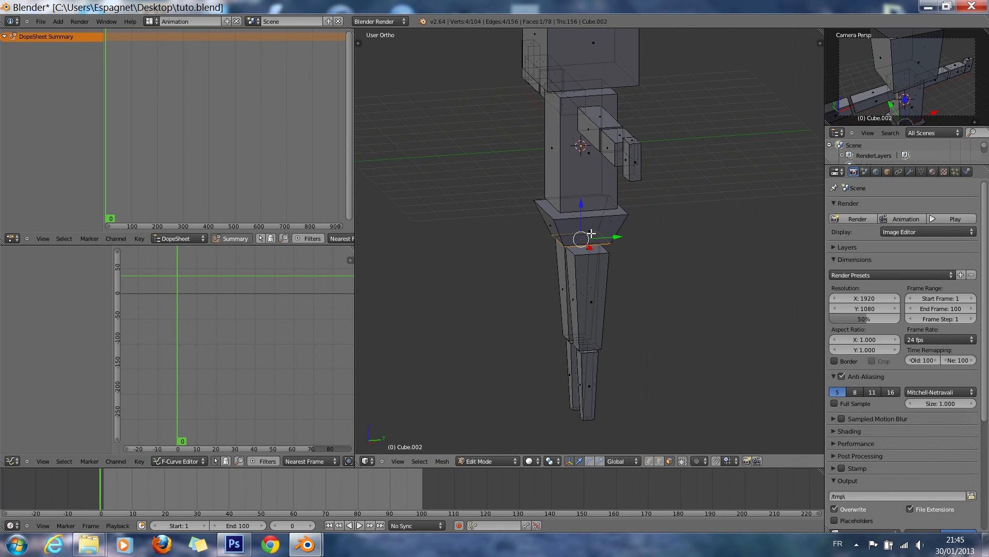
pyautogui.press('l')
pyautogui.press('s')
pyautogui.press('y')
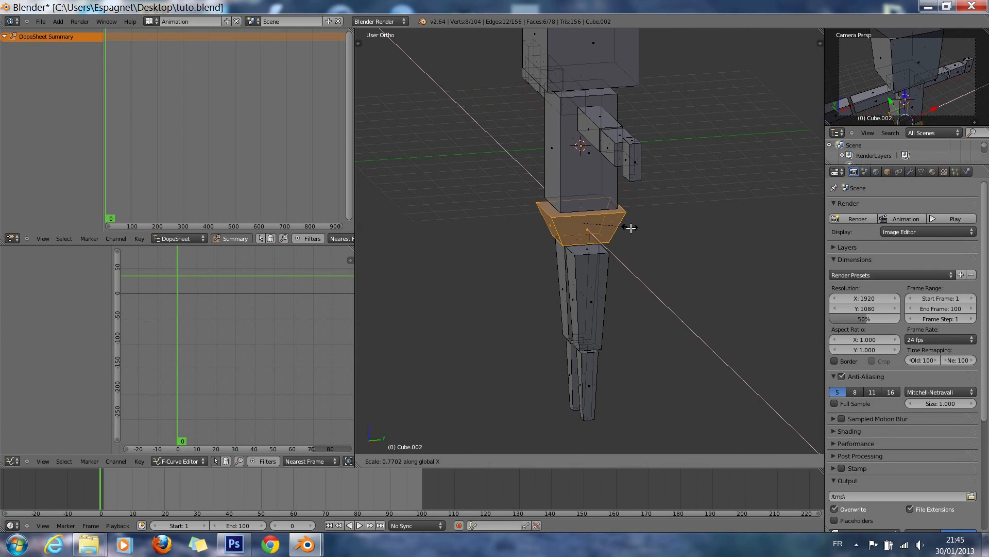
pyautogui.click(630, 228)
# Step: Check the pelvis proportions against the torso and legs in wireframe from the side and front views
pyautogui.press('z')
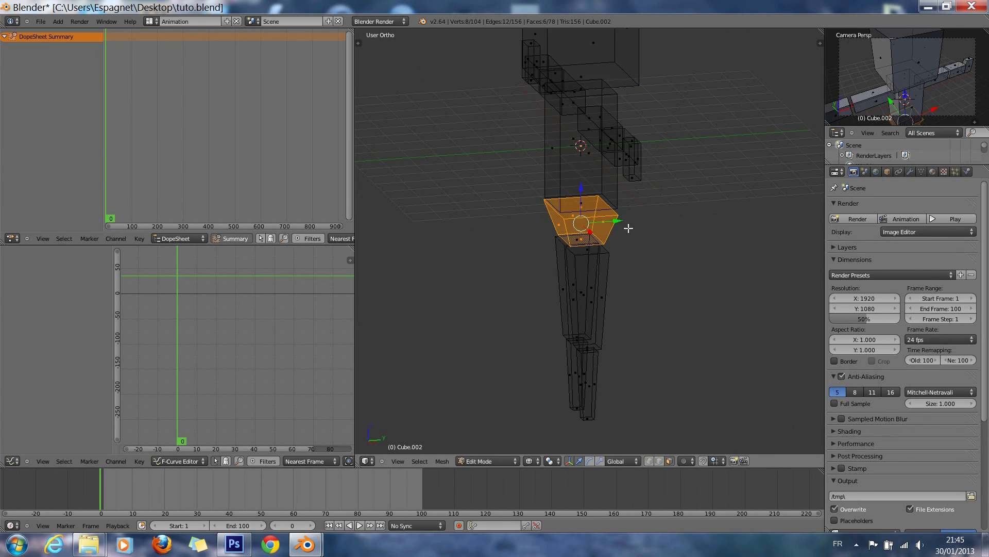
pyautogui.press('KP_4')
pyautogui.press('KP_4')
pyautogui.press('KP_4')
pyautogui.press('KP_1')
pyautogui.press('KP_3')
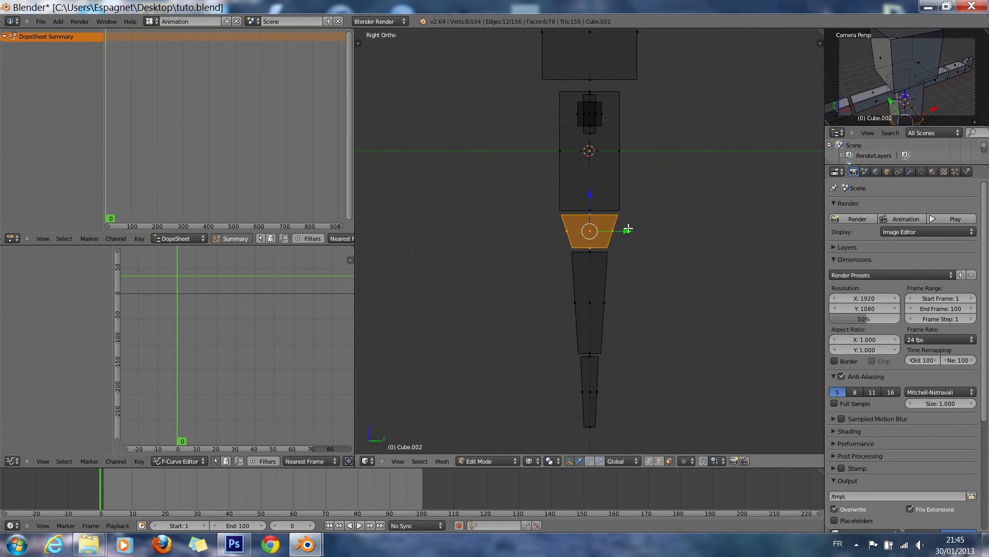
pyautogui.press('KP_1')
pyautogui.press('z')
# Step: Add a cube for the foot, lower it along Z, scale it down and place it beneath the shin on the negative X side
pyautogui.press('a')
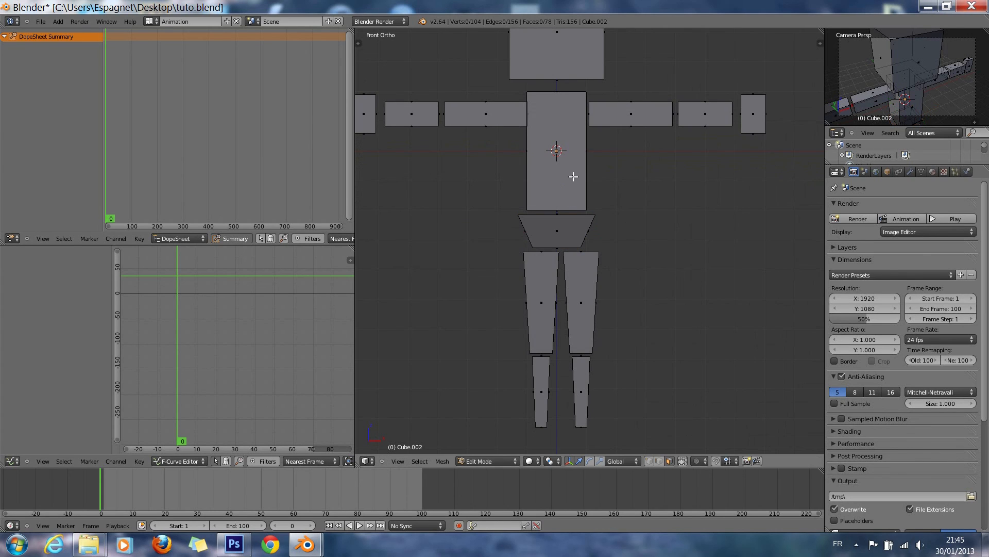
pyautogui.hotkey('shift', 'a')
pyautogui.click(568, 167)
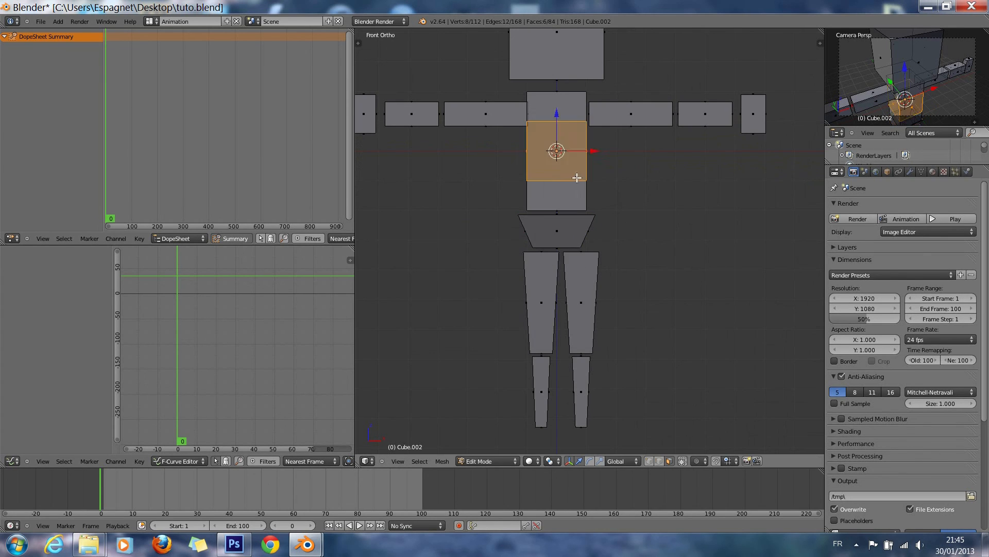
pyautogui.press('g')
pyautogui.press('z')
pyautogui.click(635, 435)
pyautogui.press('s')
pyautogui.click(596, 423)
pyautogui.press('g')
pyautogui.click(577, 442)
pyautogui.scroll(-3, 580, 436)
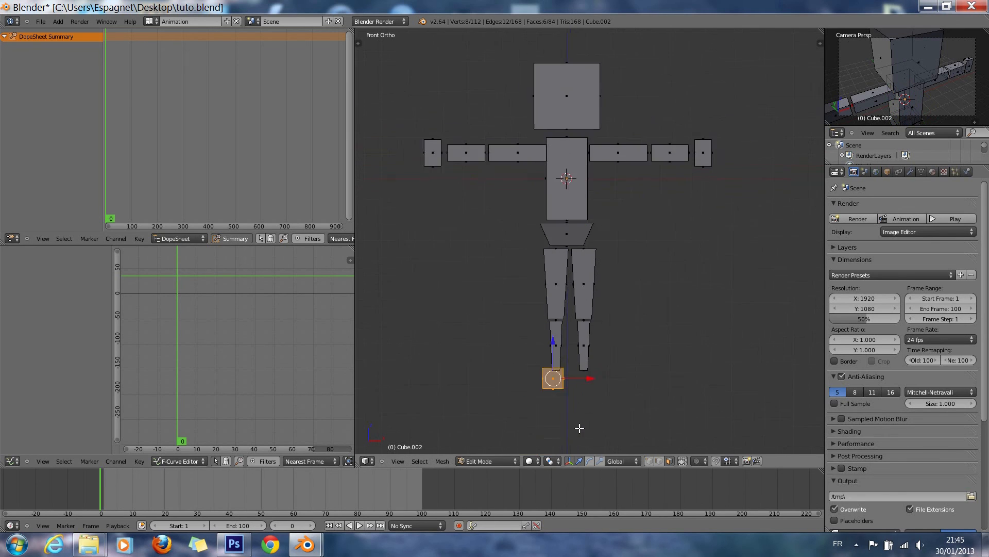
# Step: Scale the foot cube smaller and reposition it just below the shin's lower end
pyautogui.press('s')
pyautogui.click(591, 369)
pyautogui.press('g')
pyautogui.click(592, 363)
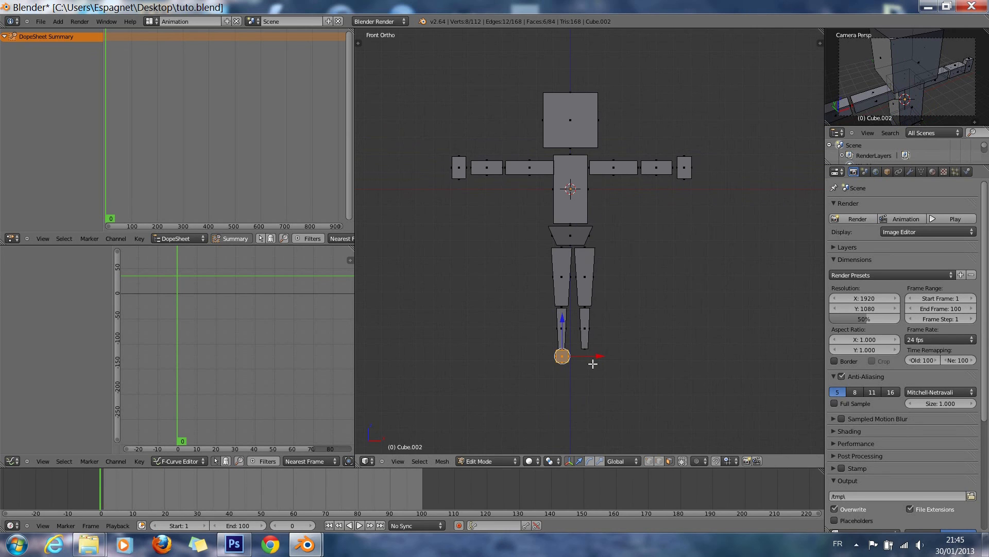
# Step: Stretch the foot block along the Y axis in side view and shift it lengthwise beneath the leg
pyautogui.press('KP_Decimal')
pyautogui.scroll(-7, 593, 363)
pyautogui.press('KP_3')
pyautogui.press('s')
pyautogui.press('y')
pyautogui.click(735, 283)
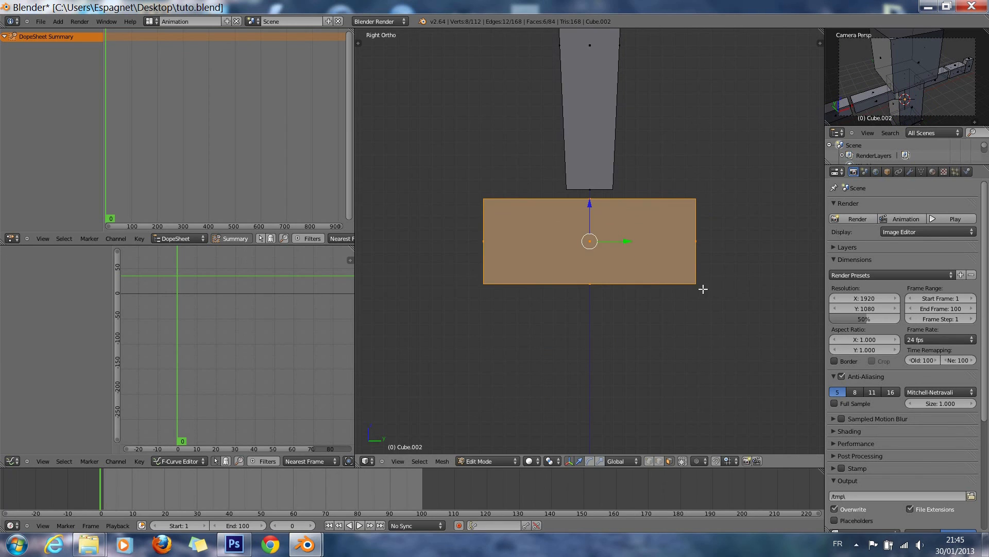
pyautogui.press('g')
pyautogui.click(625, 286)
# Step: Duplicate the foot block and move the copy about 1.3 units along X beneath the other leg
pyautogui.press('KP_1')
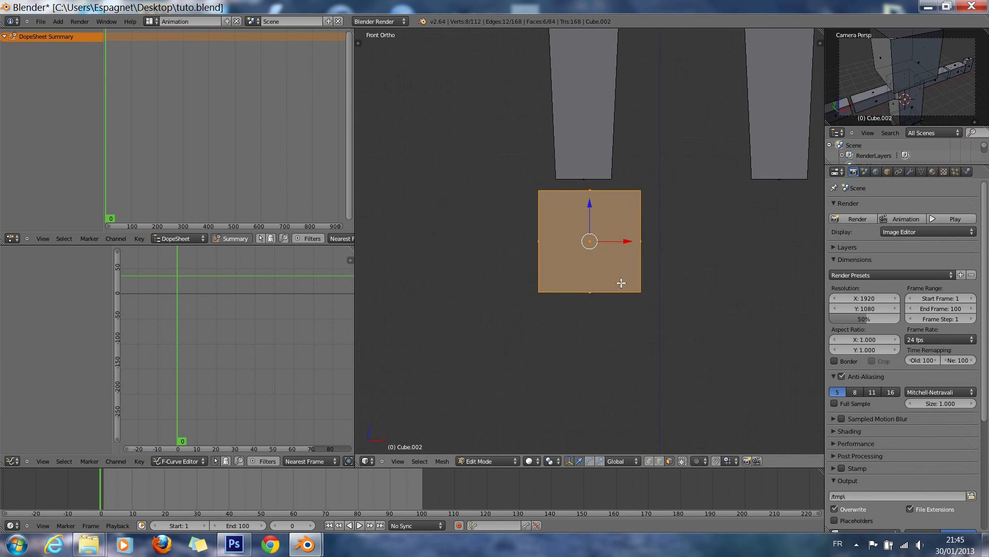
pyautogui.scroll(-4, 620, 270)
pyautogui.press('g')
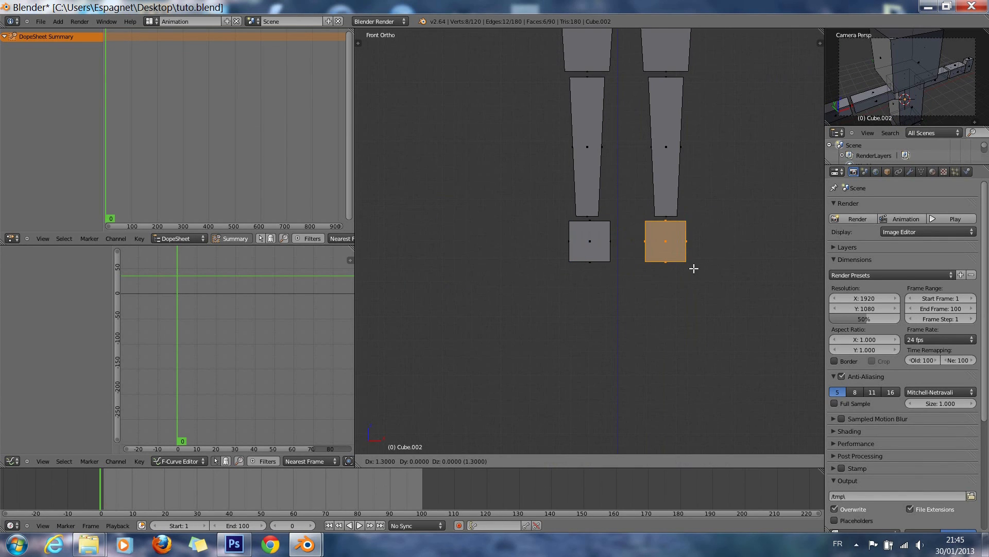
pyautogui.click(685, 270)
pyautogui.scroll(-3, 647, 283)
pyautogui.keyDown('shift'); pyautogui.scroll(8, 647, 283); pyautogui.keyUp('shift')
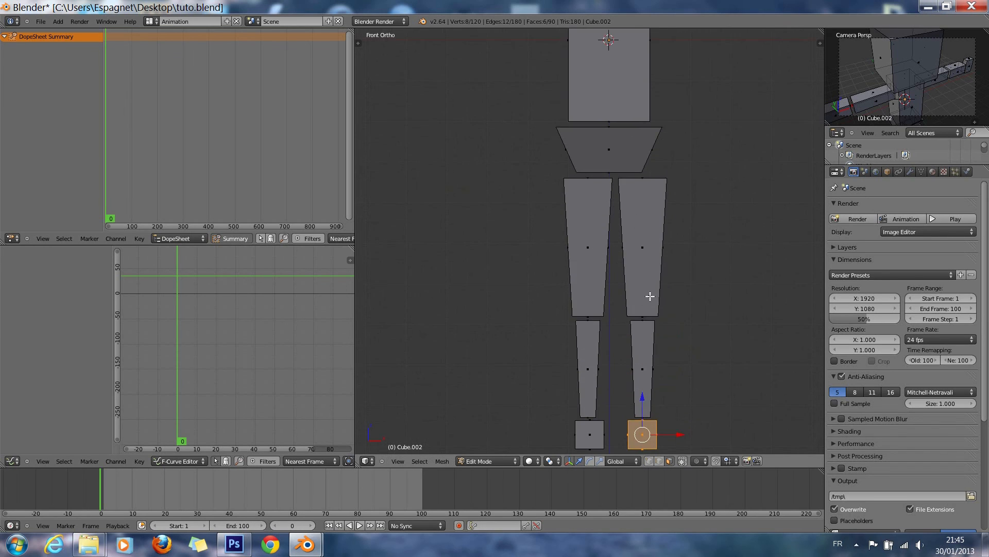
pyautogui.scroll(-5, 654, 304)
pyautogui.scroll(4, 653, 305)
# Step: Leave Edit Mode, rename the character mesh object as perso, and hide the properties sidebar
pyautogui.press('Tab')
pyautogui.scroll(-4, 653, 304)
pyautogui.scroll(4, 652, 304)
pyautogui.press('n')
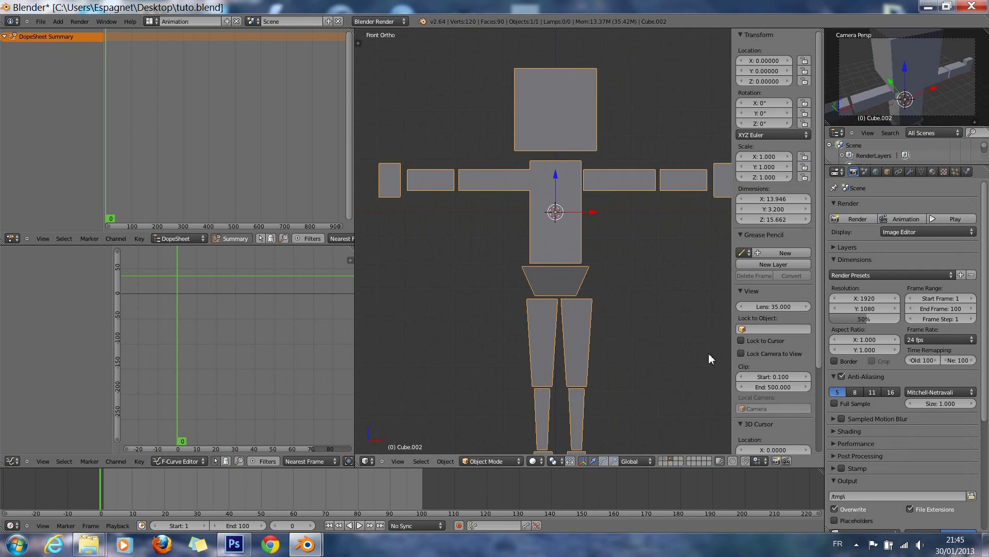
pyautogui.scroll(-5, 760, 337)
pyautogui.click(766, 401)
pyautogui.write('perso')
pyautogui.press('Return')
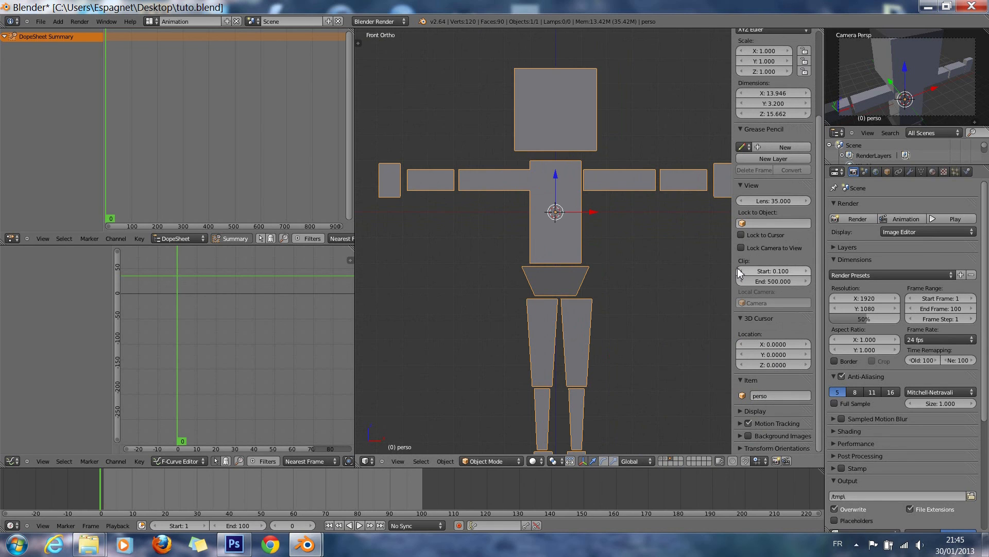
pyautogui.moveTo(735, 270); pyautogui.dragTo(827, 282)
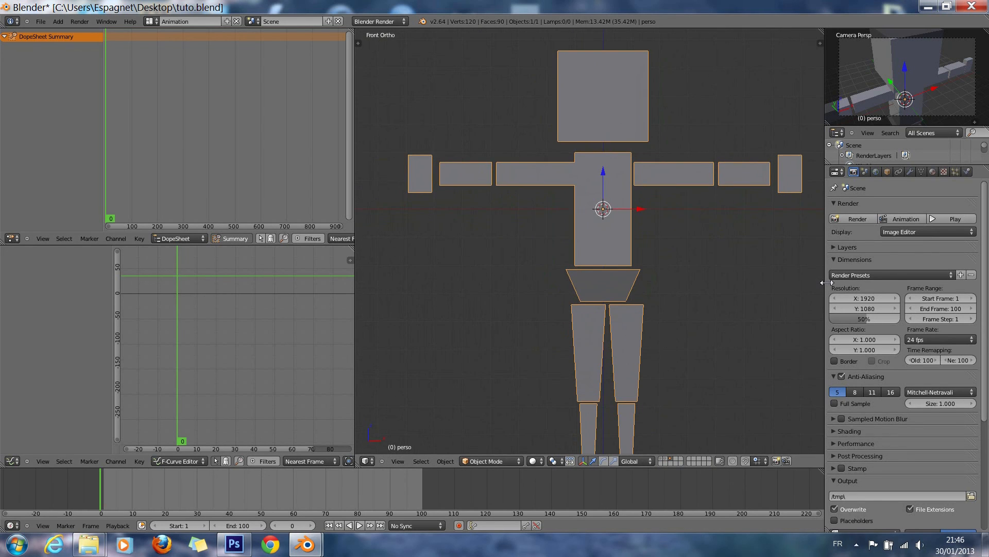
pyautogui.scroll(-5, 689, 320)
pyautogui.scroll(4, 689, 320)
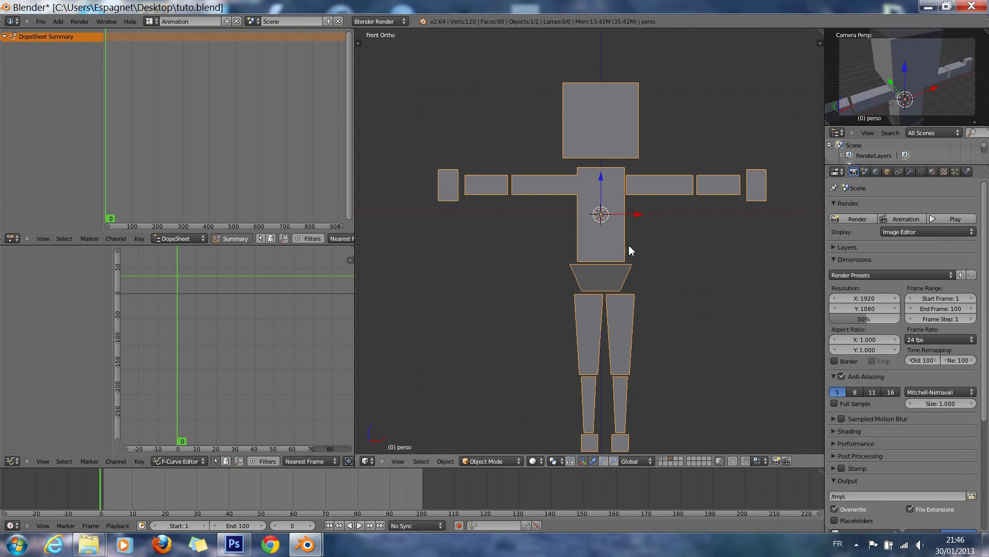
pyautogui.scroll(1, 615, 231)
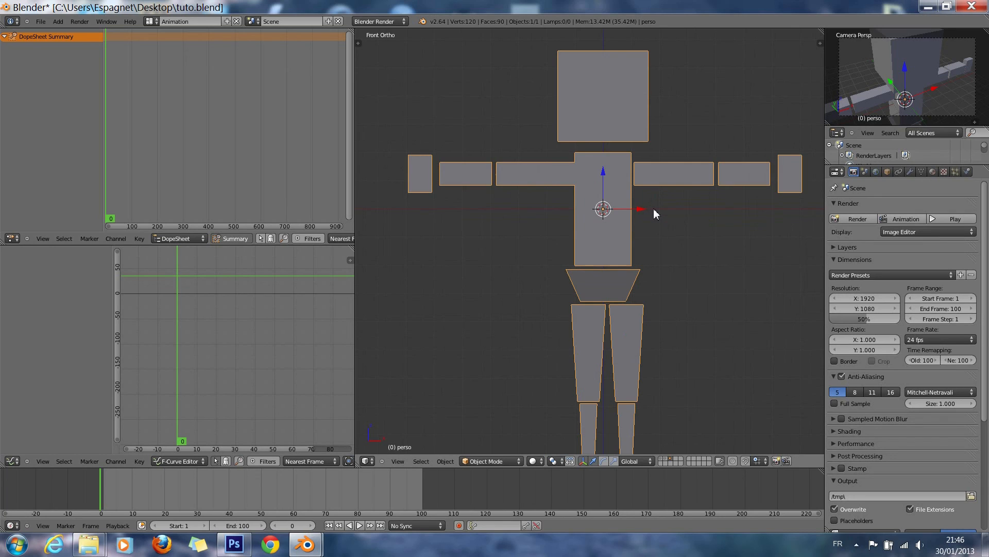
pyautogui.scroll(-3, 654, 215)
pyautogui.scroll(3, 654, 214)
pyautogui.scroll(-2, 653, 213)
pyautogui.scroll(3, 658, 212)
pyautogui.scroll(-3, 663, 215)
pyautogui.scroll(3, 663, 216)
pyautogui.scroll(-3, 663, 216)
pyautogui.scroll(3, 661, 220)
pyautogui.scroll(-3, 660, 221)
pyautogui.scroll(4, 660, 229)
pyautogui.scroll(-1, 661, 229)
# Step: Add a single-bone armature at the 3D cursor inside the torso and display the model in wireframe
pyautogui.hotkey('shift', 'a')
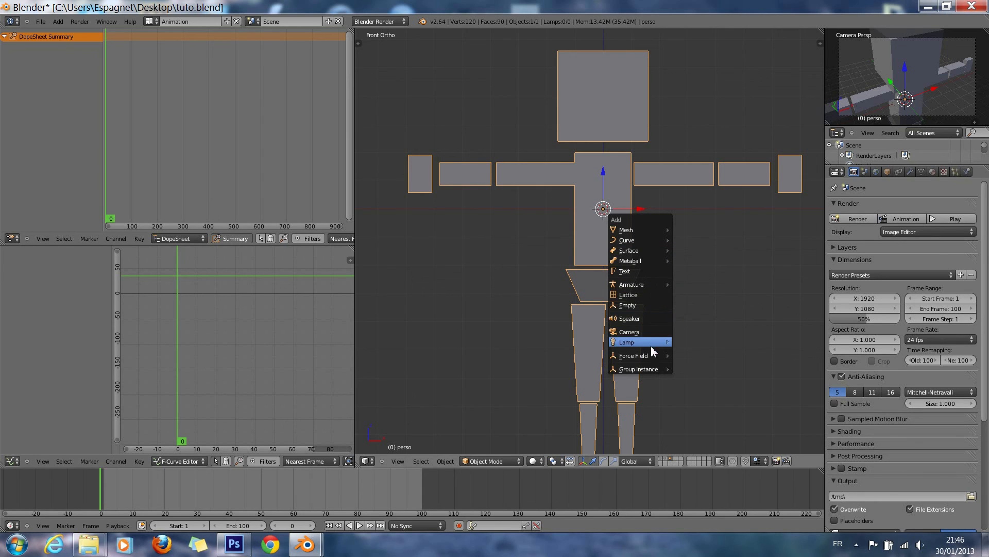
pyautogui.moveTo(651, 342)
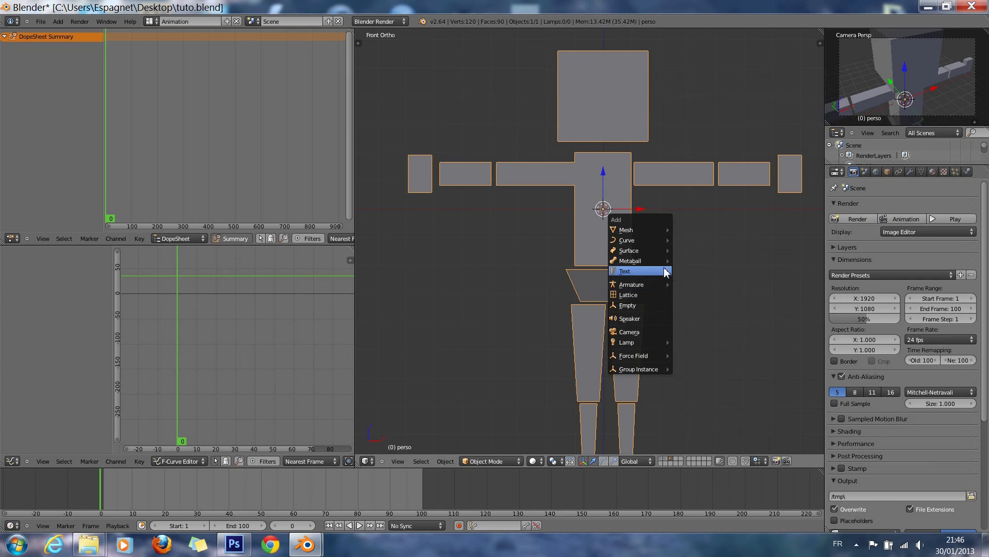
pyautogui.moveTo(662, 286)
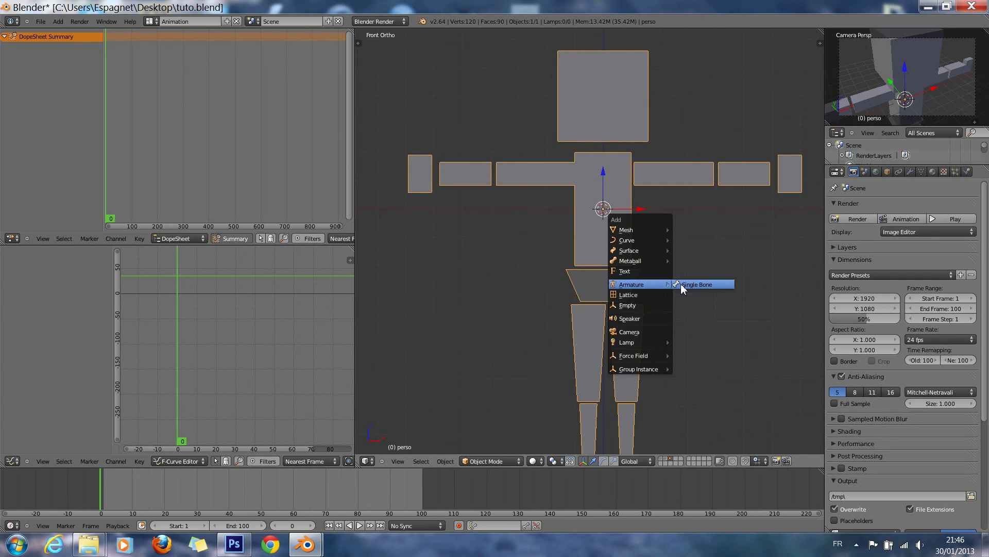
pyautogui.click(681, 284)
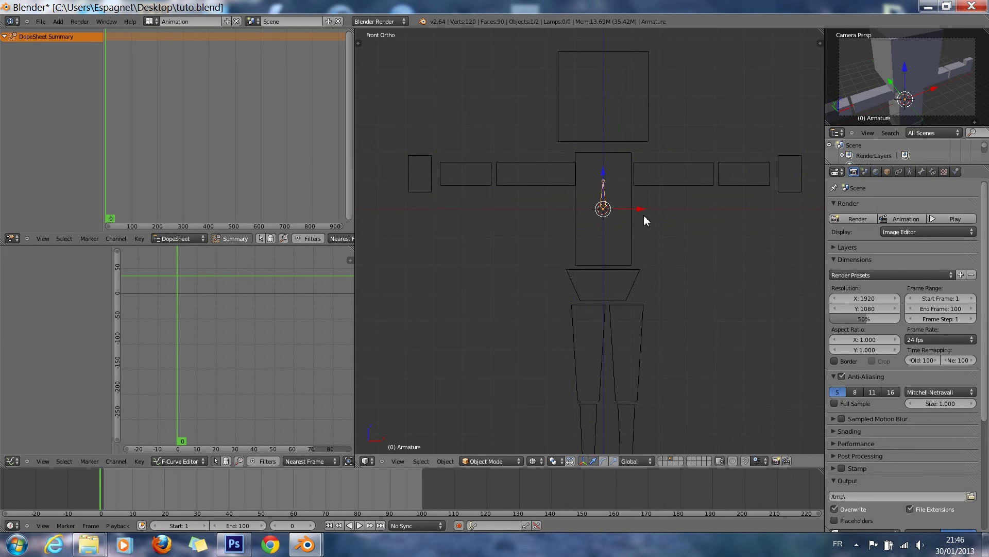
pyautogui.press('KP_3')
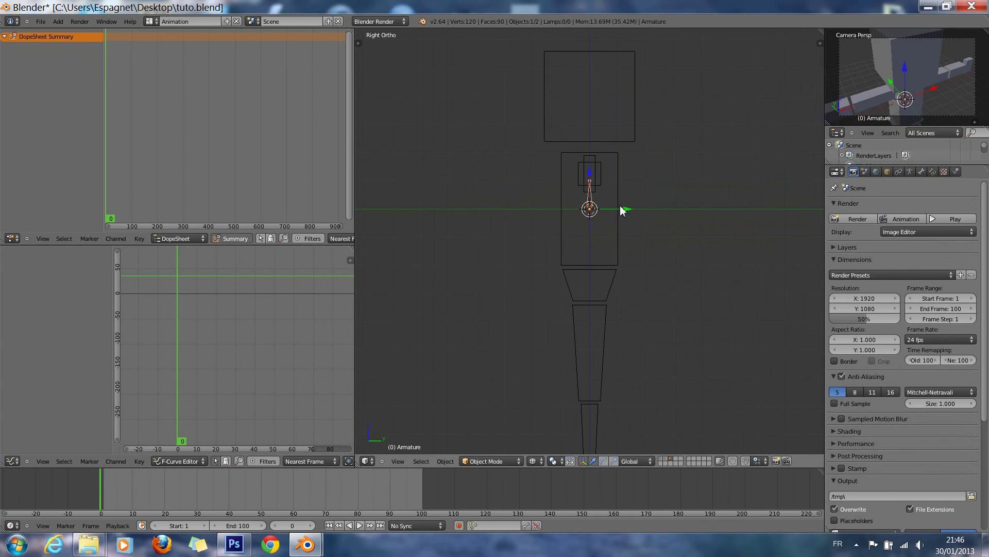
pyautogui.press('KP_1')
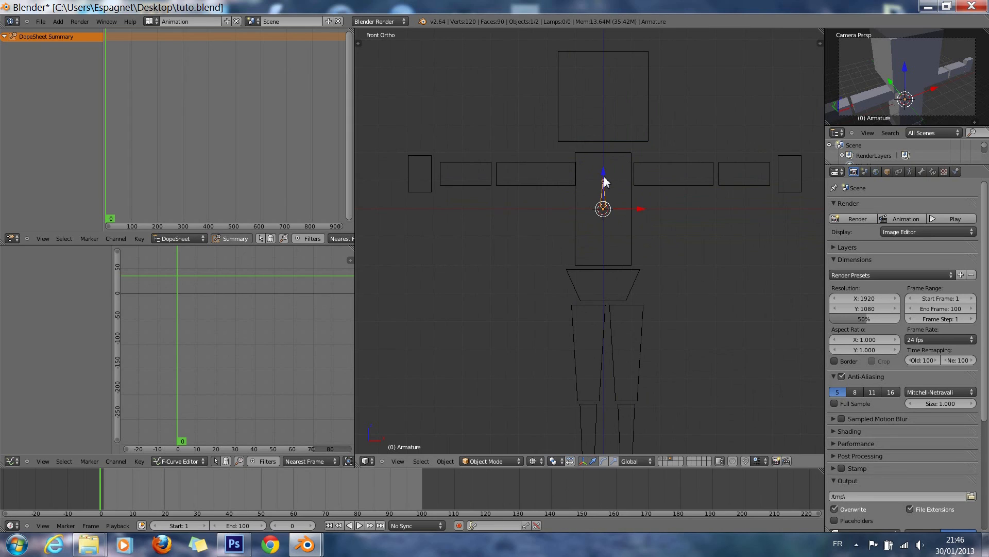
# Step: Select the armature object and show its item name in the properties sidebar
pyautogui.press('a')
pyautogui.press('a')
pyautogui.rightClick(608, 190)
pyautogui.press('n')
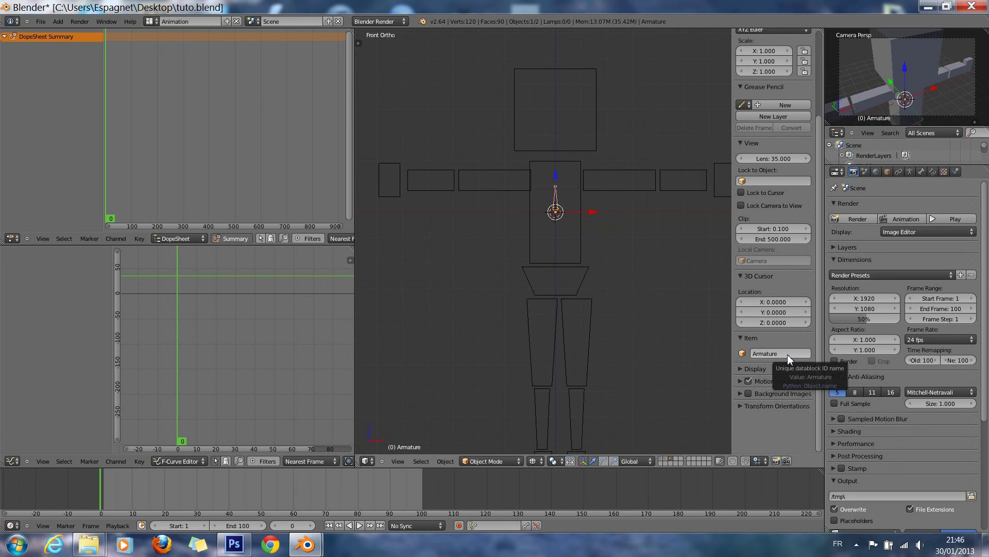
pyautogui.scroll(3, 561, 218)
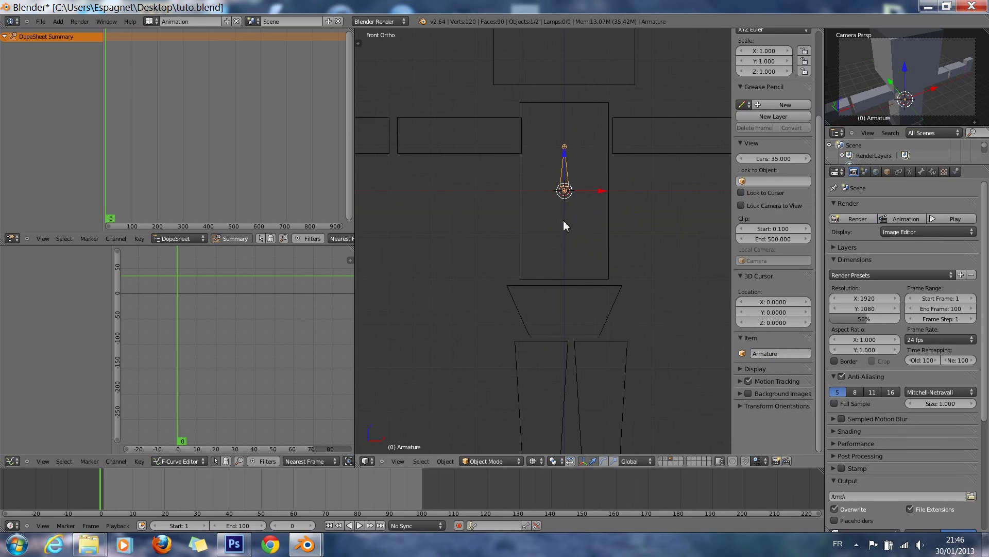
pyautogui.scroll(-4, 567, 223)
# Step: Enter Edit Mode on the armature and select the whole bone, keeping its name
pyautogui.press('Tab')
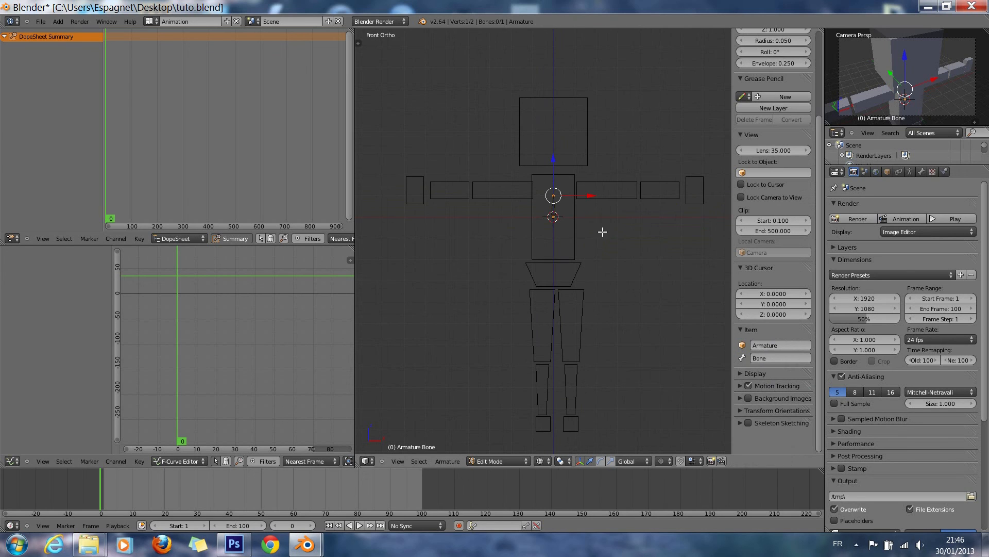
pyautogui.rightClick(556, 207)
pyautogui.click(772, 358)
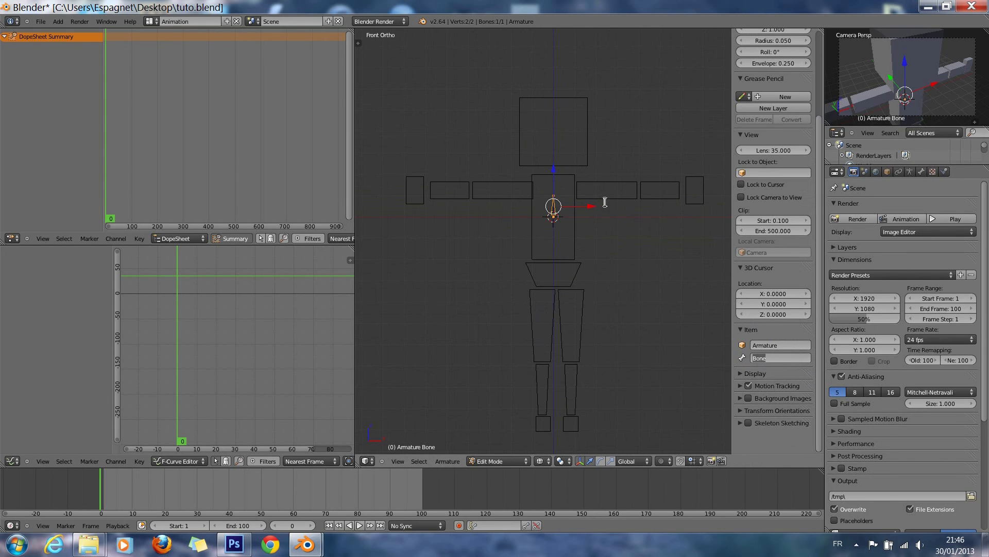
pyautogui.write('a')
pyautogui.press('Escape')
pyautogui.press('a')
pyautogui.press('a')
# Step: Scale the bone up about four times and move it down so its base sits low in the pelvis
pyautogui.scroll(2, 555, 240)
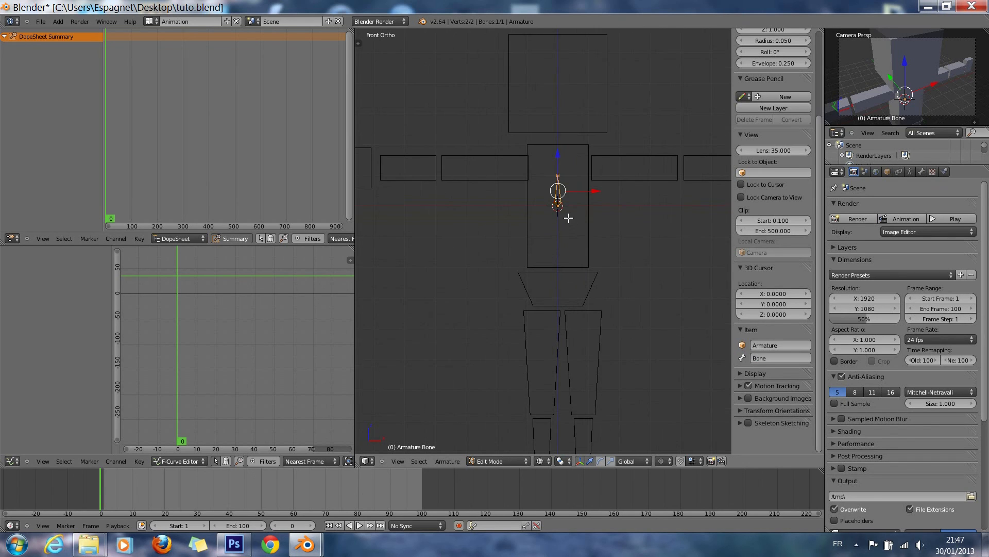
pyautogui.press('s')
pyautogui.click(611, 263)
pyautogui.press('g')
pyautogui.click(599, 268)
pyautogui.click(593, 211)
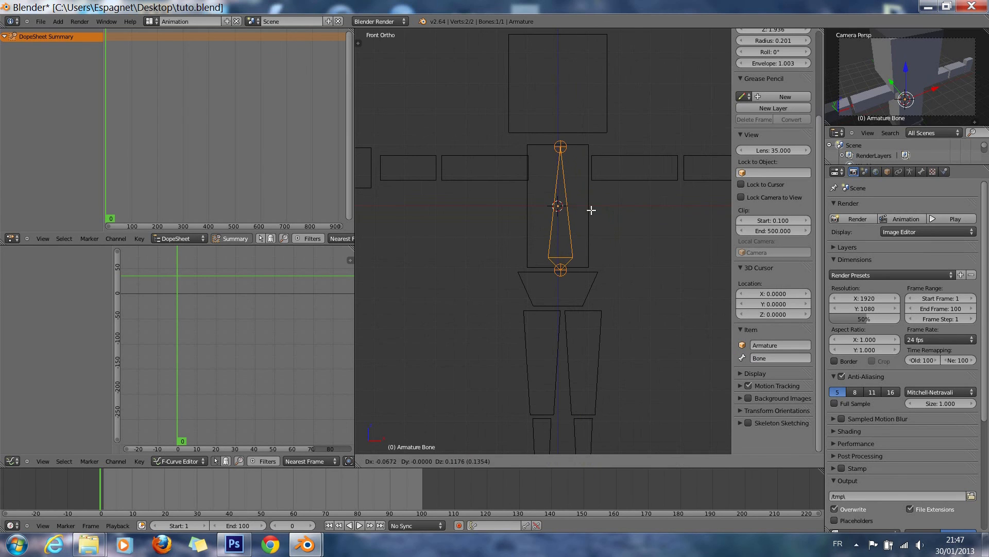
pyautogui.press('g')
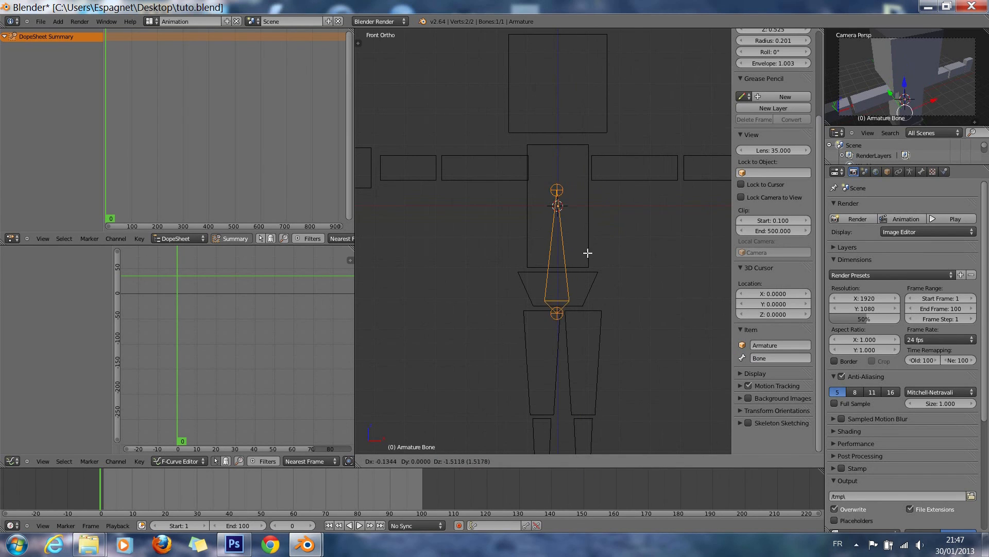
pyautogui.click(587, 243)
# Step: Move the bone's tip about 2.96 units down the Z axis to the top of the pelvis
pyautogui.press('a')
pyautogui.rightClick(564, 183)
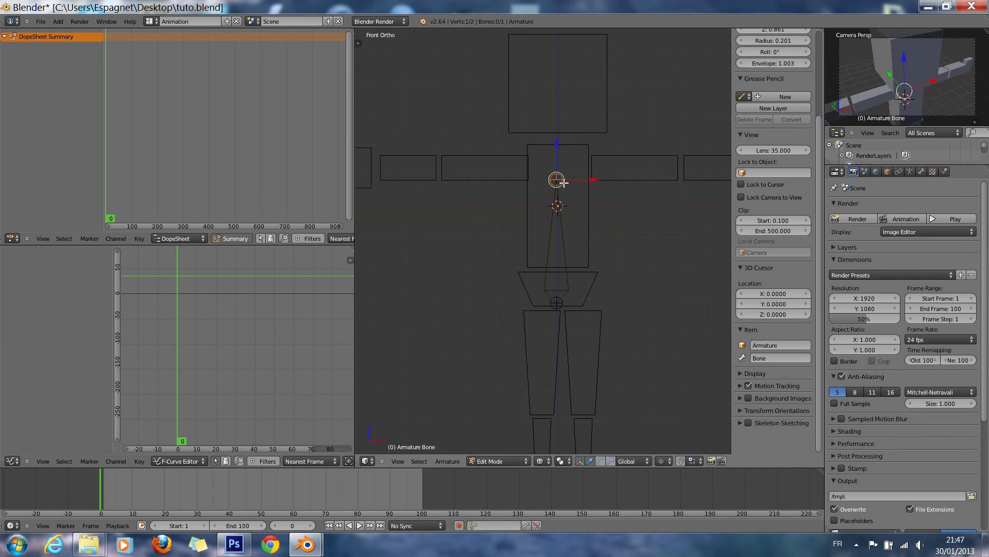
pyautogui.press('a')
pyautogui.press('a')
pyautogui.rightClick(564, 182)
pyautogui.press('g')
pyautogui.press('z')
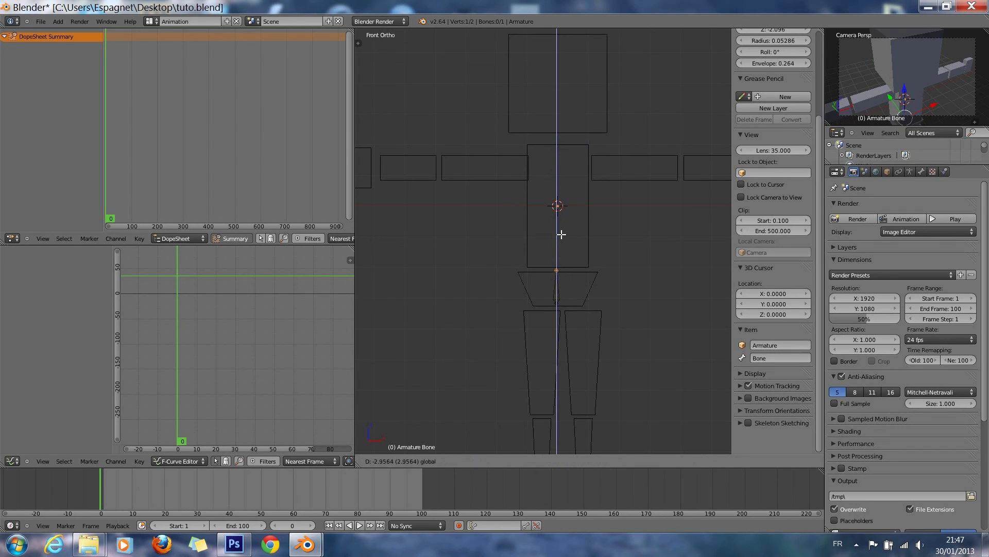
pyautogui.click(561, 234)
# Step: Extrude a spine bone straight up along Z from the pelvis bone's tip to the top of the torso
pyautogui.press('e')
pyautogui.press('z')
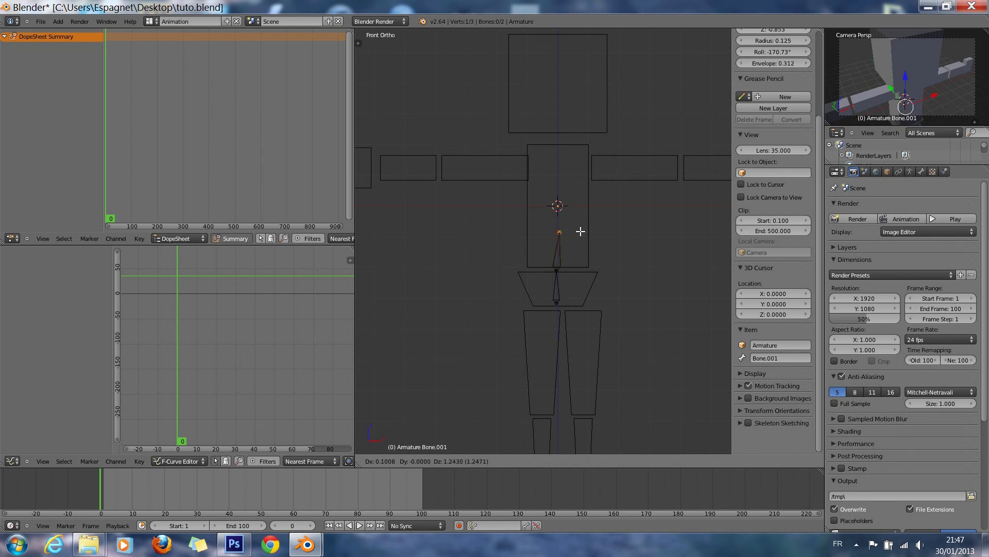
pyautogui.click(582, 172)
pyautogui.scroll(-2, 577, 200)
pyautogui.keyDown('shift'); pyautogui.scroll(-9, 577, 201); pyautogui.keyUp('shift')
pyautogui.keyDown('shift'); pyautogui.scroll(4, 577, 200); pyautogui.keyUp('shift')
pyautogui.scroll(1, 574, 194)
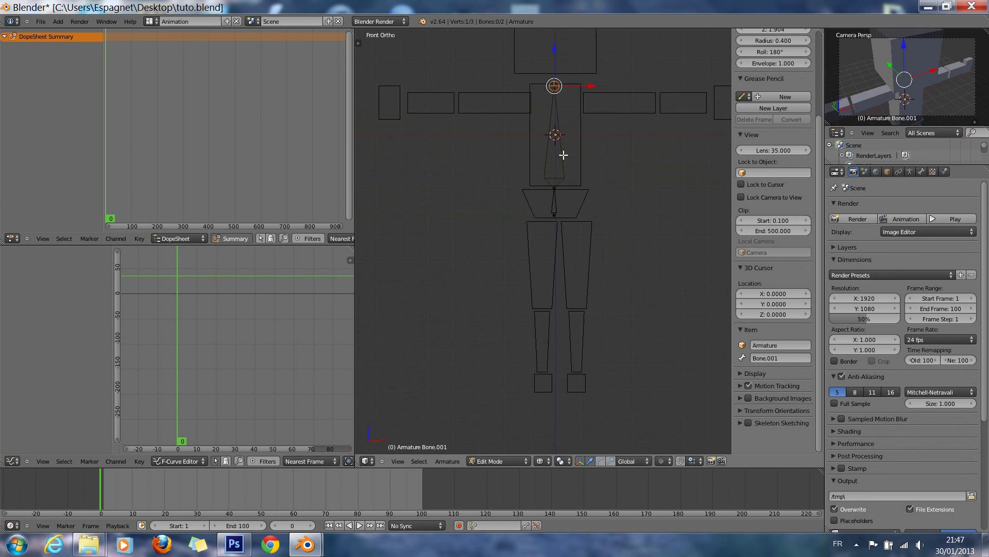
pyautogui.keyDown('shift'); pyautogui.scroll(3, 567, 144); pyautogui.keyUp('shift')
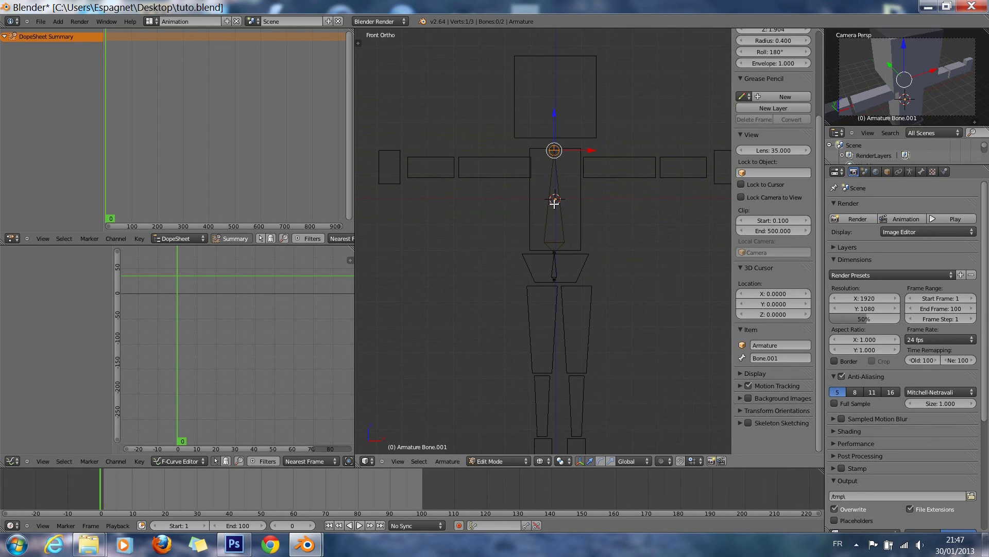
# Step: Add a separate bone to the armature and place it at the shoulder where the arm meets the torso
pyautogui.hotkey('shift', 'a')
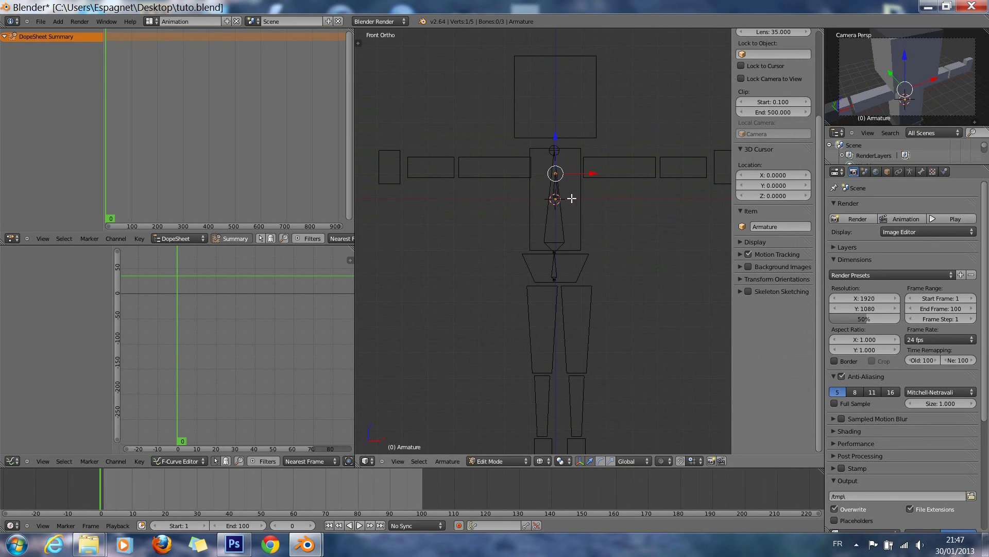
pyautogui.hotkey('ctrl', 'z')
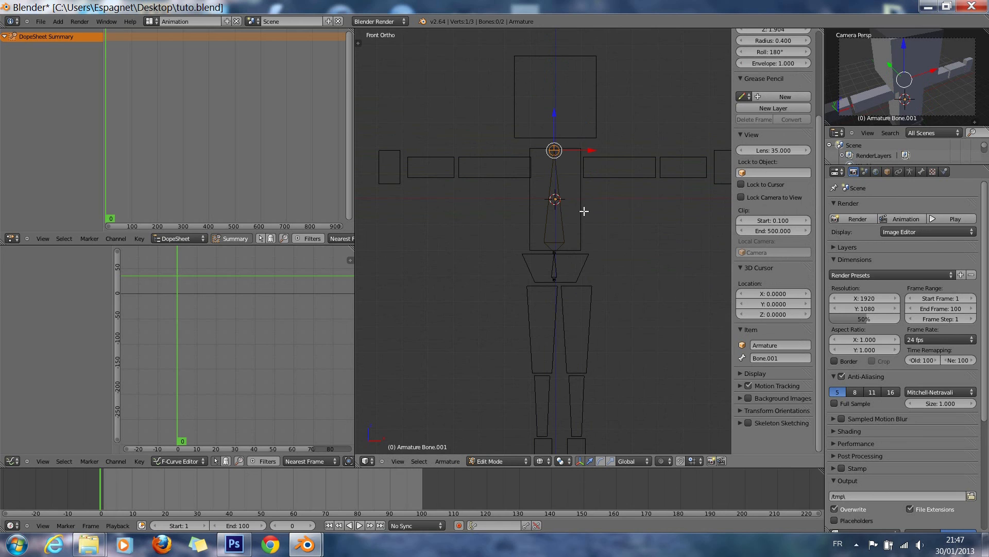
pyautogui.hotkey('shift', 'a')
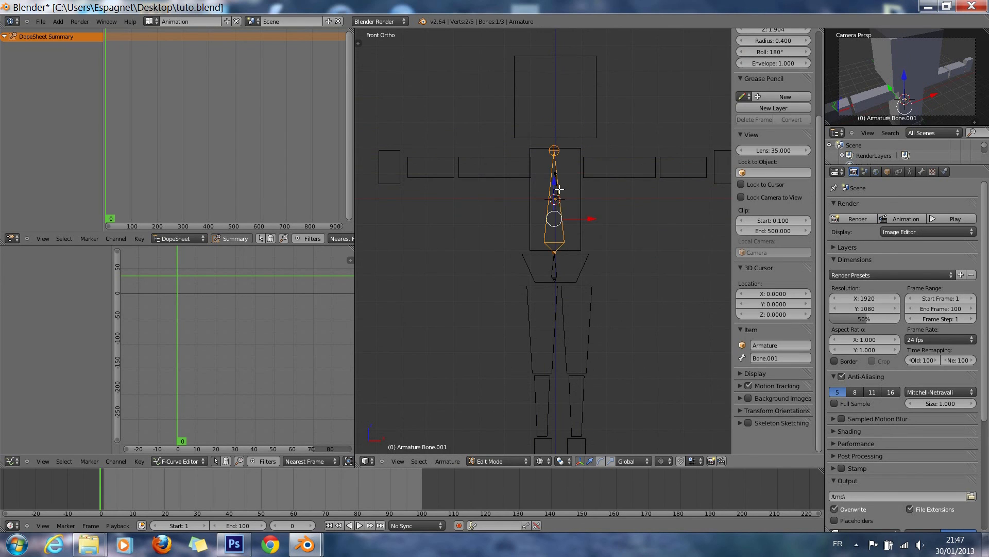
pyautogui.press('g')
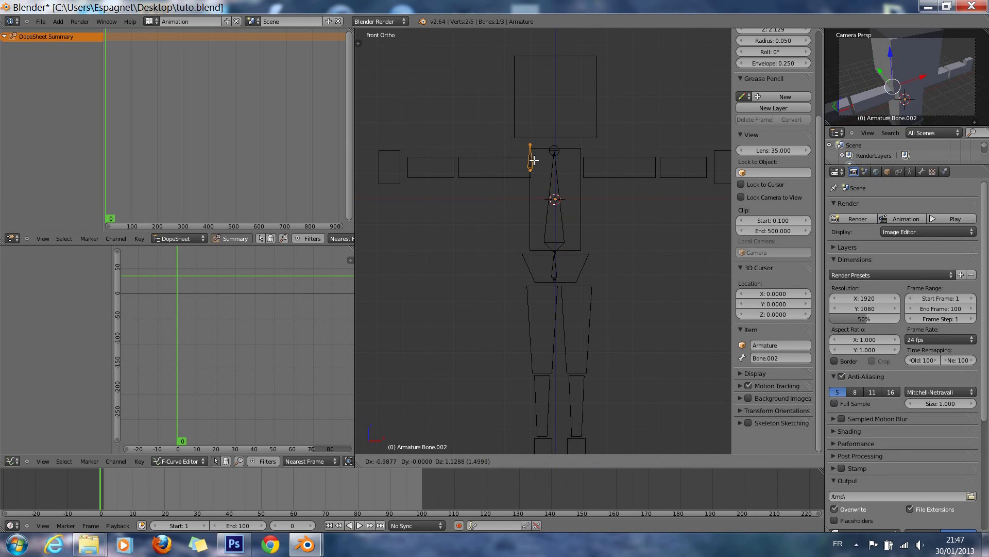
pyautogui.click(534, 158)
# Step: Move the shoulder bone's tip out to the elbow so the bone spans the upper arm
pyautogui.rightClick(532, 141)
pyautogui.press('r')
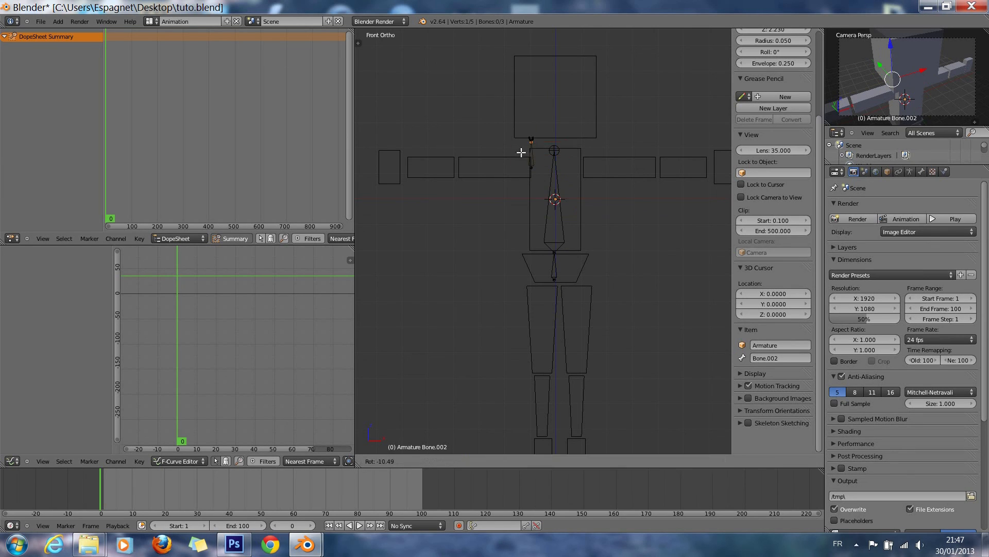
pyautogui.rightClick(490, 161)
pyautogui.press('g')
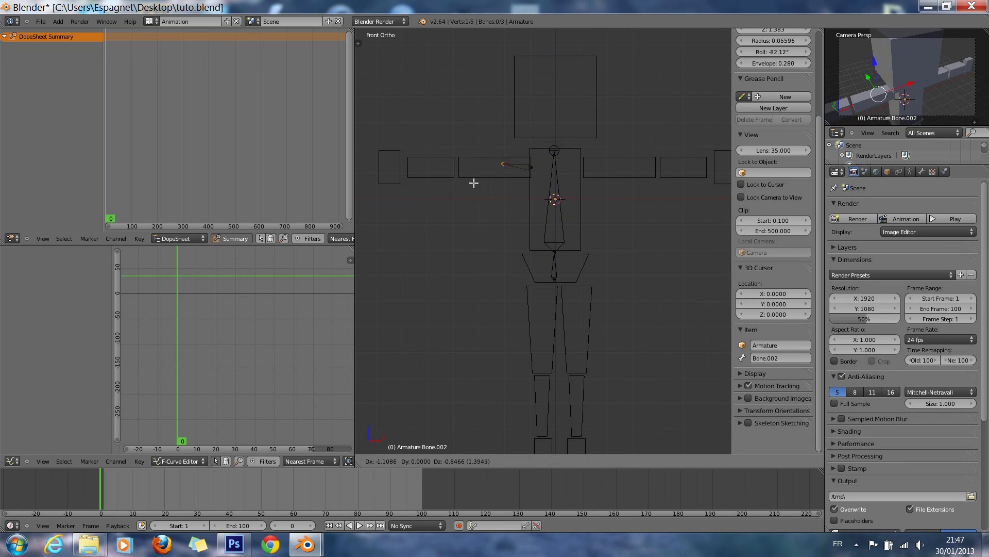
pyautogui.click(446, 185)
# Step: Extrude a forearm bone from the elbow to the wrist and a hand bone from its tip
pyautogui.press('e')
pyautogui.click(402, 183)
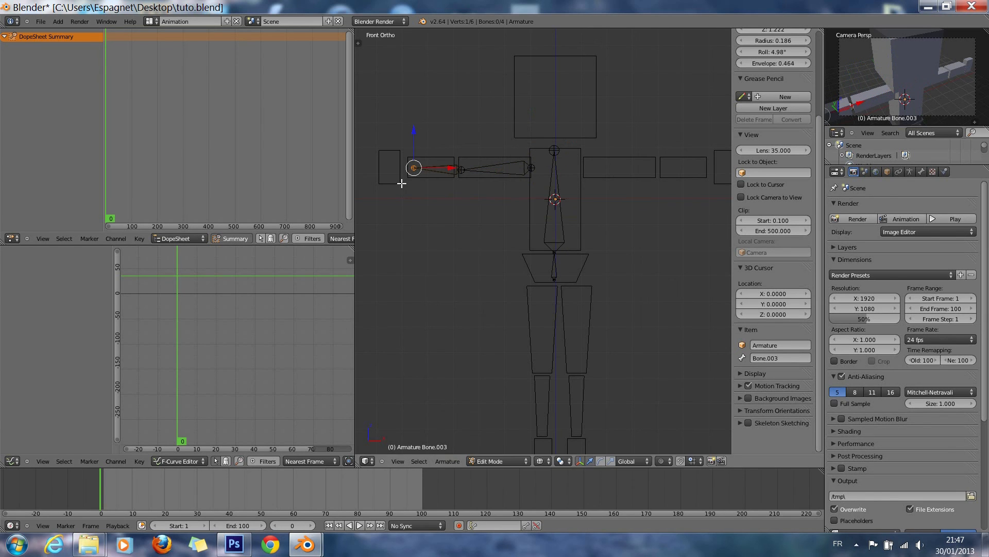
pyautogui.press('e')
pyautogui.click(381, 197)
# Step: Rename the upper arm bone ar_bras_d and the forearm bone av_bras_d
pyautogui.rightClick(510, 174)
pyautogui.click(767, 358)
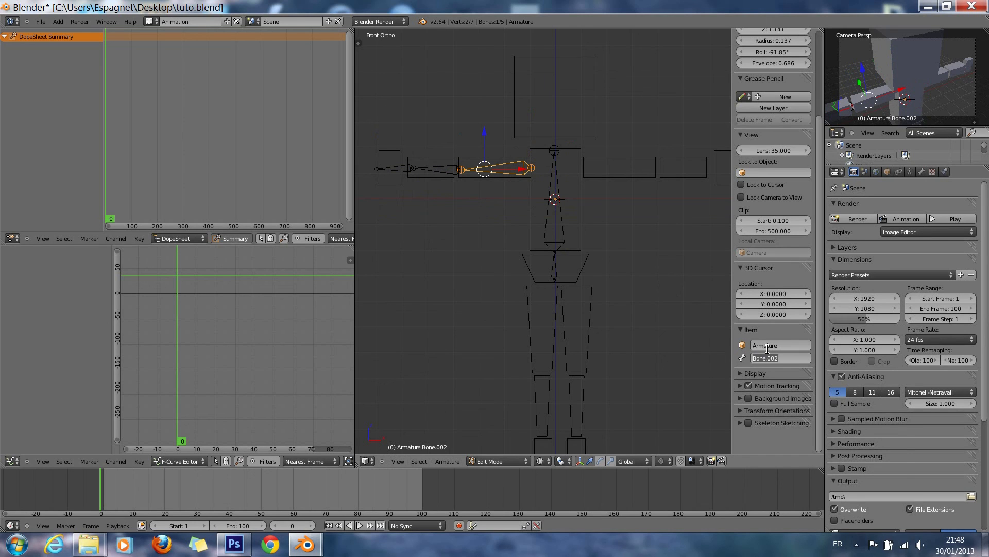
pyautogui.write('ar_bras_d')
pyautogui.press('Return')
pyautogui.rightClick(440, 168)
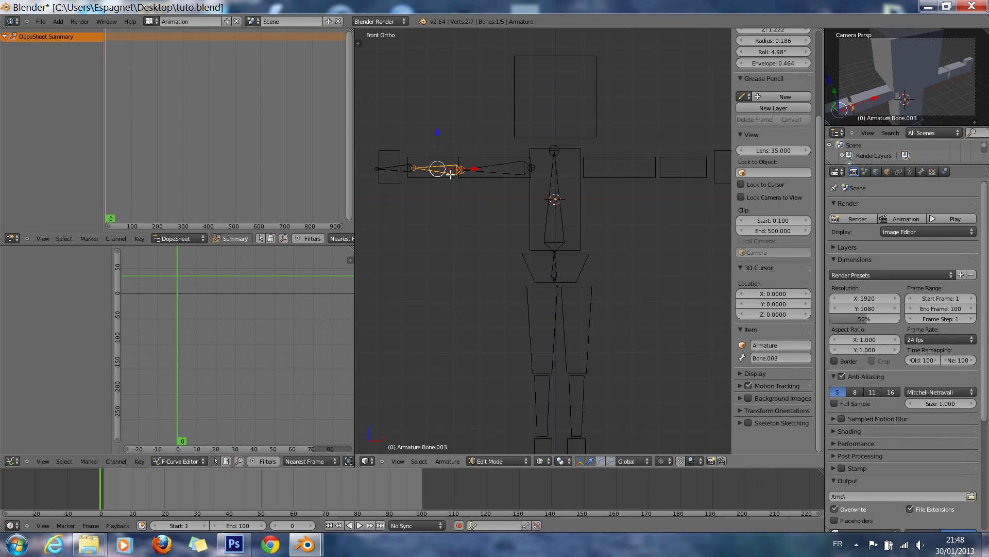
pyautogui.click(775, 356)
pyautogui.write('av_bras_d')
pyautogui.press('Return')
# Step: Rename the hand bone main_bras_d
pyautogui.rightClick(401, 169)
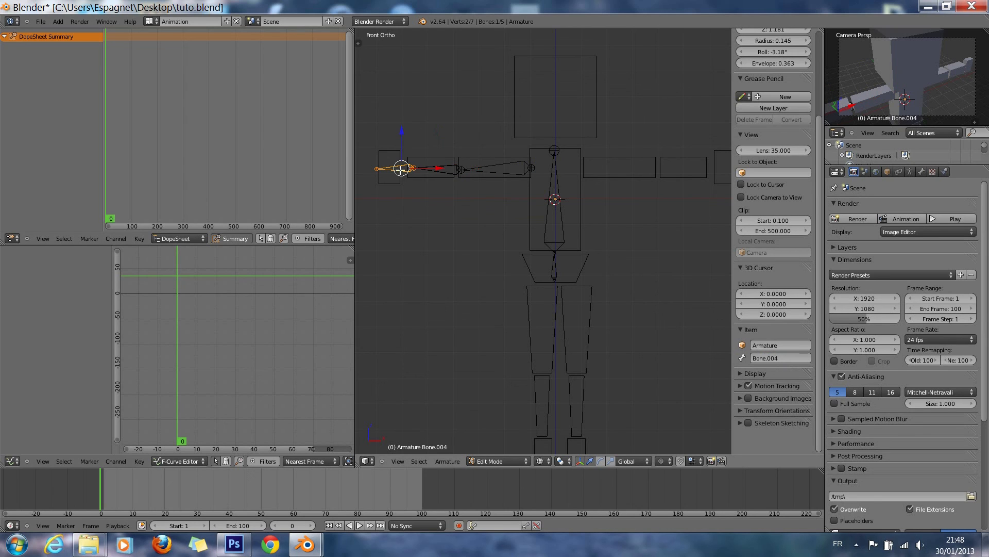
pyautogui.click(787, 359)
pyautogui.write('main_bras_d')
pyautogui.press('Return')
# Step: Duplicate the upper arm, forearm and hand bones together, leaving the copies in place
pyautogui.rightClick(479, 171)
pyautogui.rightClick(447, 173)
pyautogui.rightClick(489, 170)
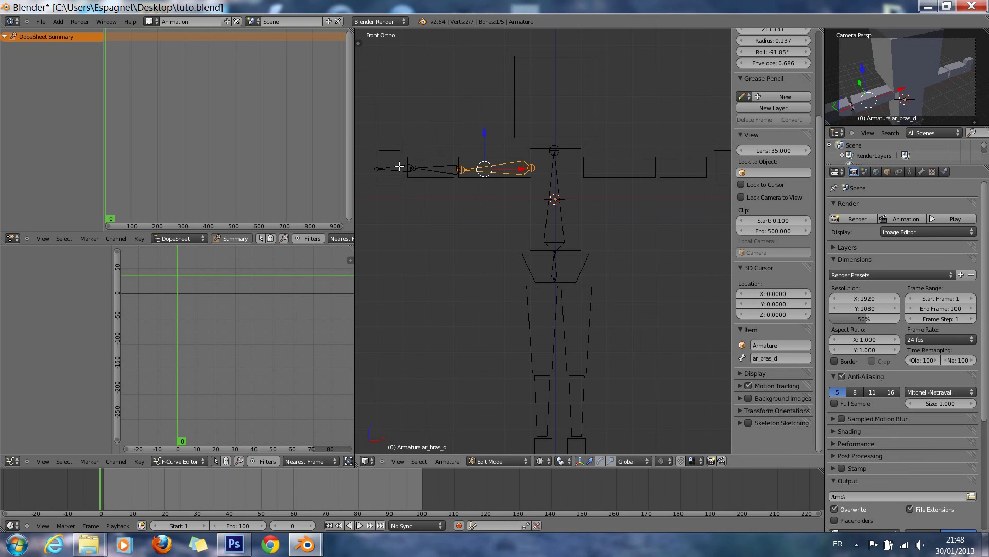
pyautogui.keyDown('shift'); pyautogui.rightClick(396, 170); pyautogui.keyUp('shift')
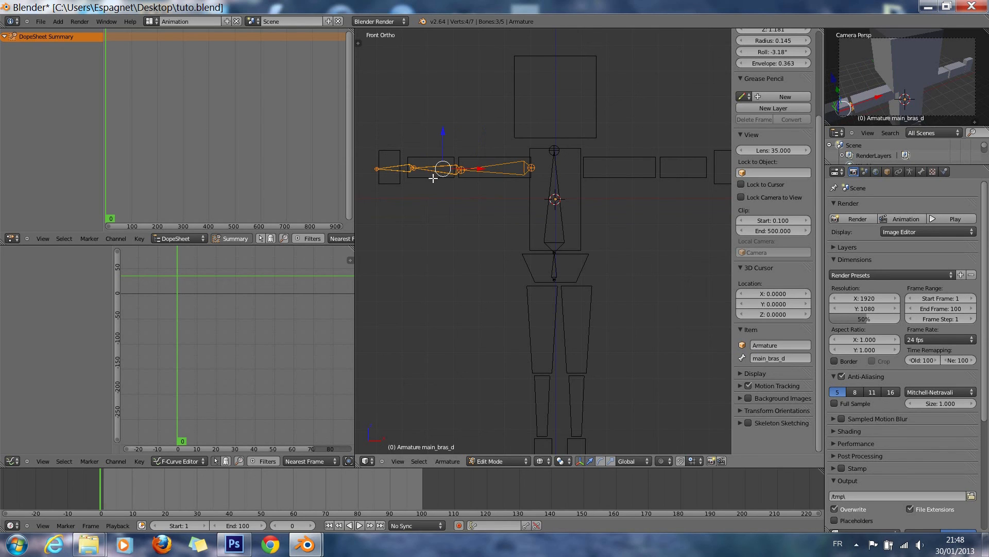
pyautogui.scroll(-2, 464, 185)
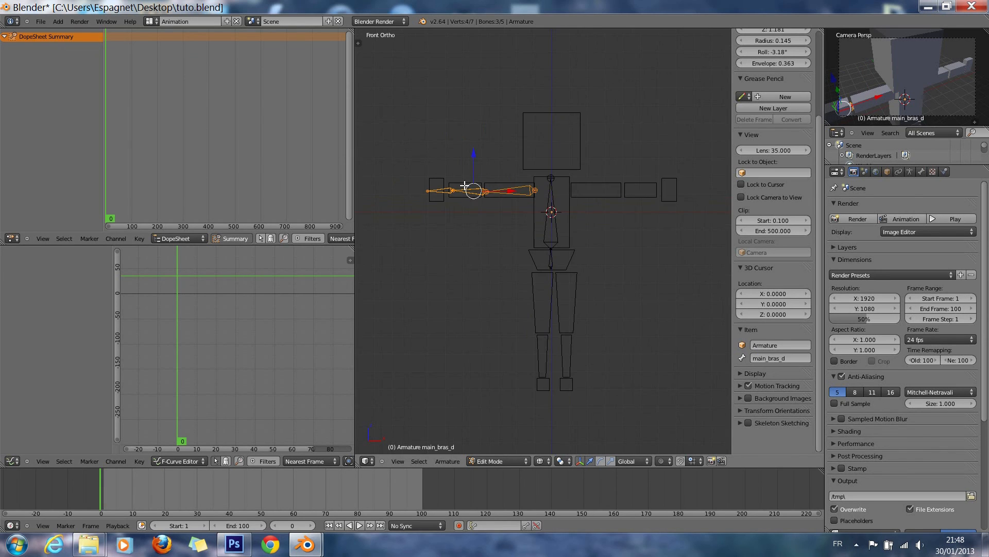
pyautogui.hotkey('shift', 'd')
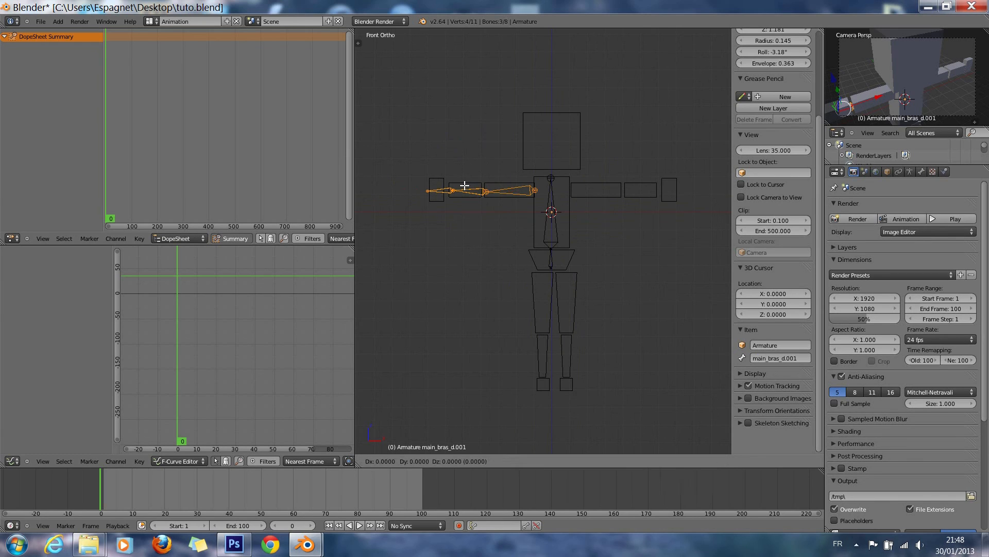
pyautogui.click(465, 185)
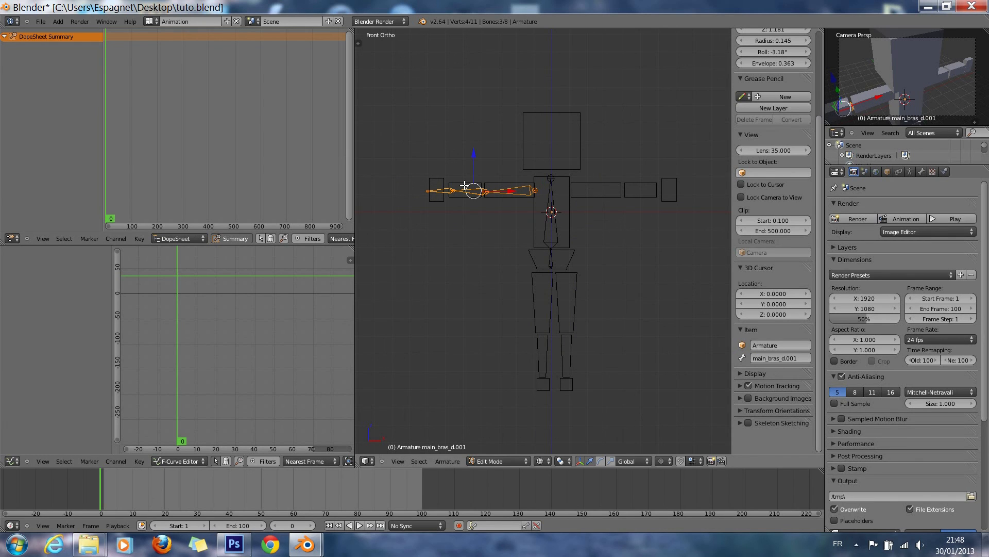
# Step: Mirror the copied arm bones along global X and move them into the character's opposite arm
pyautogui.hotkey('ctrl', 'm')
pyautogui.press('x')
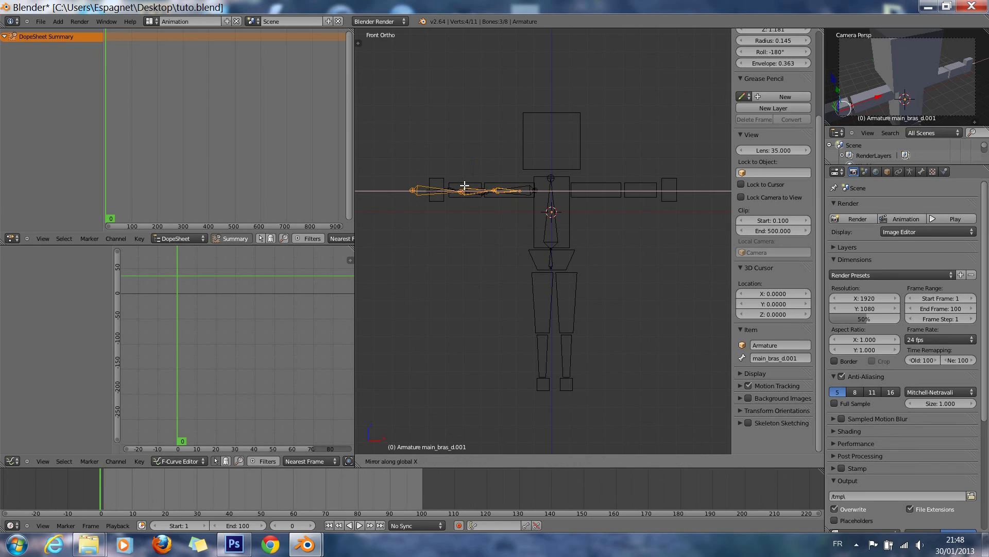
pyautogui.click(464, 186)
pyautogui.keyDown('ctrl'); pyautogui.moveTo(515, 192); pyautogui.dragTo(677, 204); pyautogui.keyUp('ctrl')
# Step: Rename the mirrored upper arm and forearm bones, replacing their copied d.001 endings with g
pyautogui.scroll(2, 641, 219)
pyautogui.keyDown('ctrl'); pyautogui.scroll(9, 635, 219); pyautogui.keyUp('ctrl')
pyautogui.rightClick(493, 175)
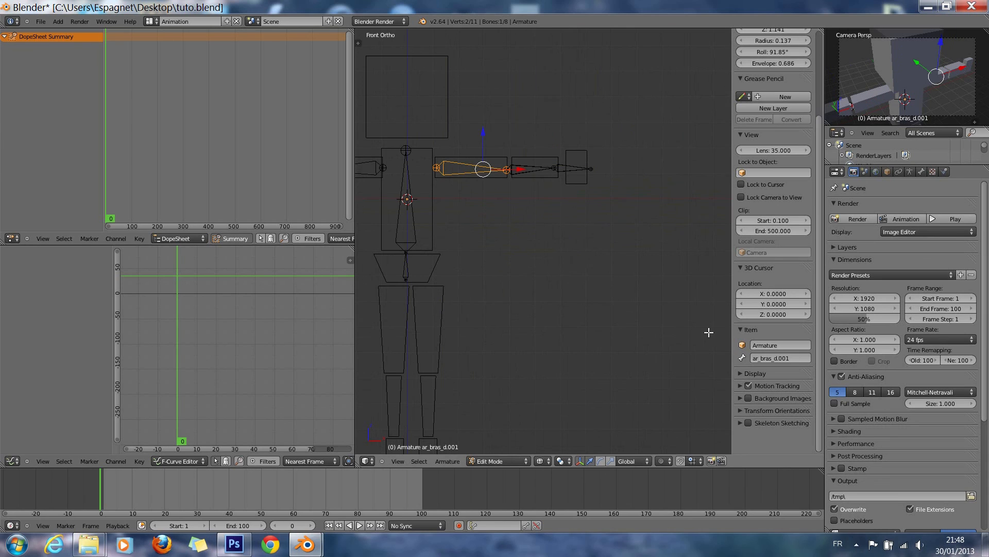
pyautogui.click(778, 359)
pyautogui.moveTo(778, 359); pyautogui.dragTo(821, 368)
pyautogui.press('BackSpace')
pyautogui.press('Return')
pyautogui.rightClick(536, 171)
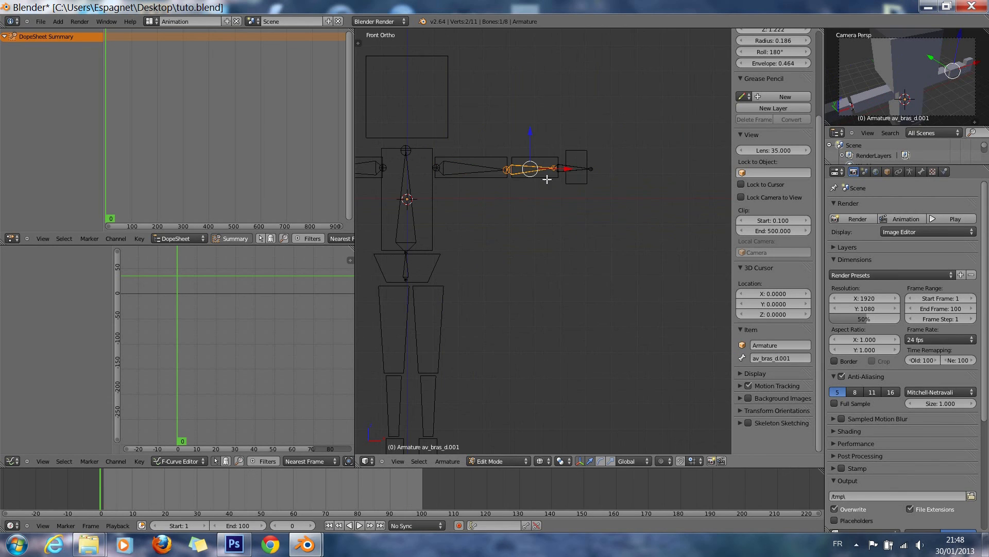
pyautogui.click(800, 358)
pyautogui.write('g')
pyautogui.press('Return')
# Step: Rename the mirrored hand bone main_bras_g
pyautogui.rightClick(582, 171)
pyautogui.click(788, 360)
pyautogui.moveTo(786, 357); pyautogui.dragTo(832, 361)
pyautogui.write('g')
pyautogui.press('Return')
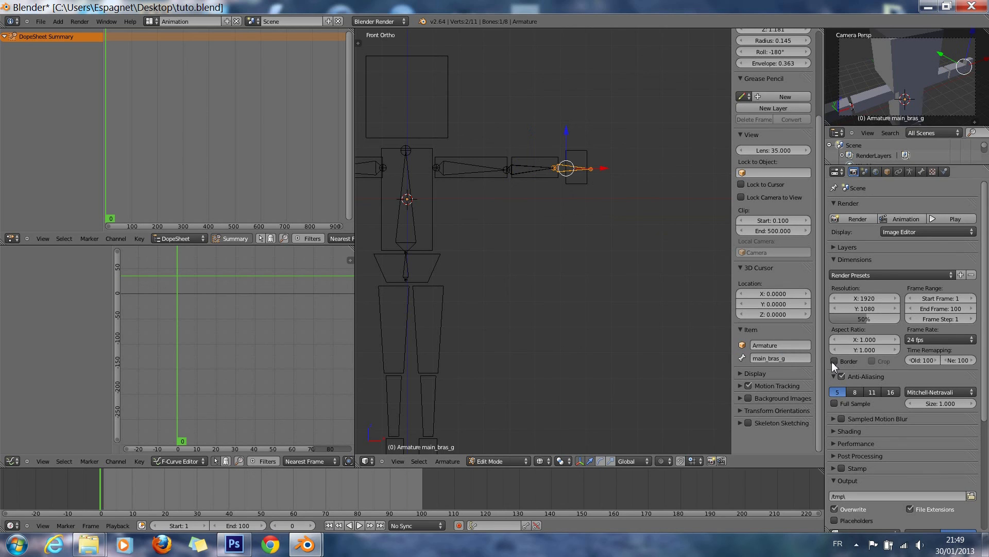
# Step: Rename the pelvis bone bassin
pyautogui.press('ctrl+KP_4')
pyautogui.press('ctrl+KP_4')
pyautogui.rightClick(502, 235)
pyautogui.rightClick(511, 277)
pyautogui.rightClick(503, 267)
pyautogui.write('ba')
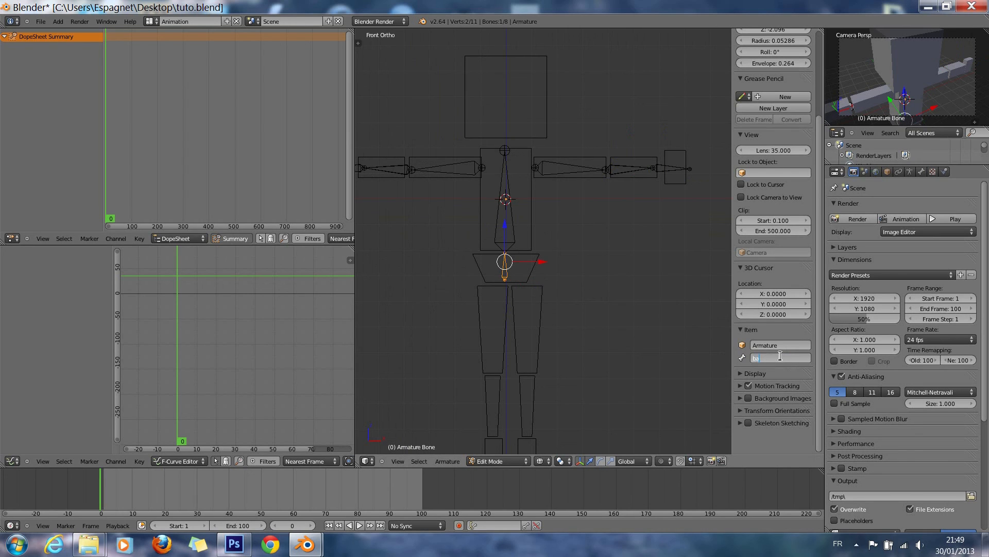
pyautogui.write('ssin')
pyautogui.press('Return')
# Step: Rename the spine bone dos
pyautogui.rightClick(498, 225)
pyautogui.click(793, 358)
pyautogui.write('dos')
pyautogui.press('Return')
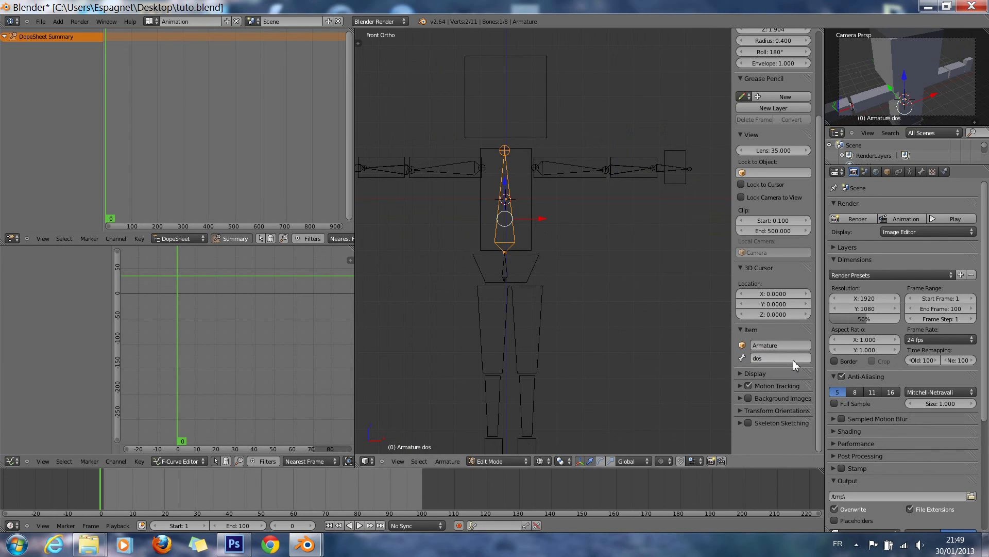
# Step: Extrude a head bone along Z from the spine's tip to the top of the head and name it tete
pyautogui.rightClick(513, 159)
pyautogui.press('e')
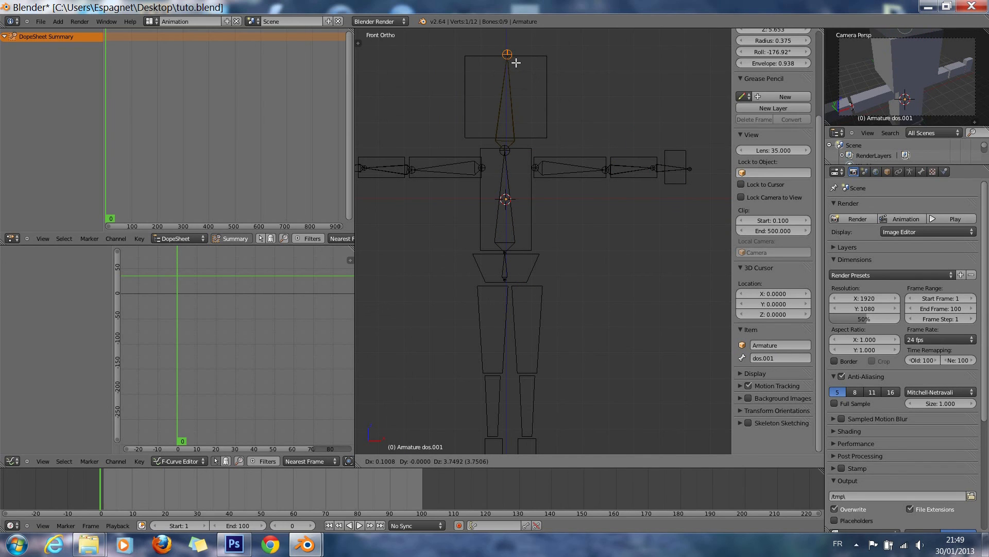
pyautogui.press('z')
pyautogui.click(514, 61)
pyautogui.write('tete')
pyautogui.press('Return')
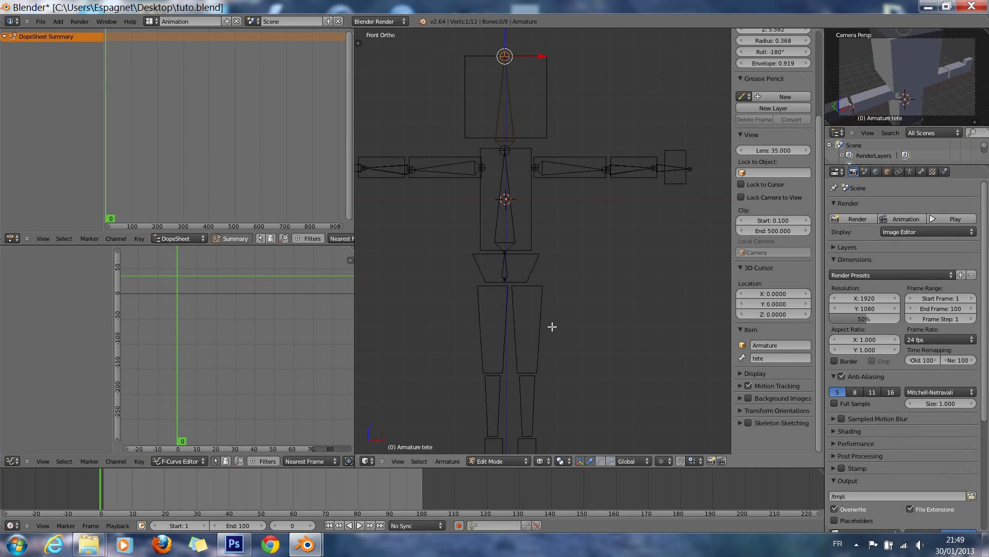
# Step: Add a separate bone to the armature and place its base at the top of the character's right thigh
pyautogui.hotkey('shift', 'a')
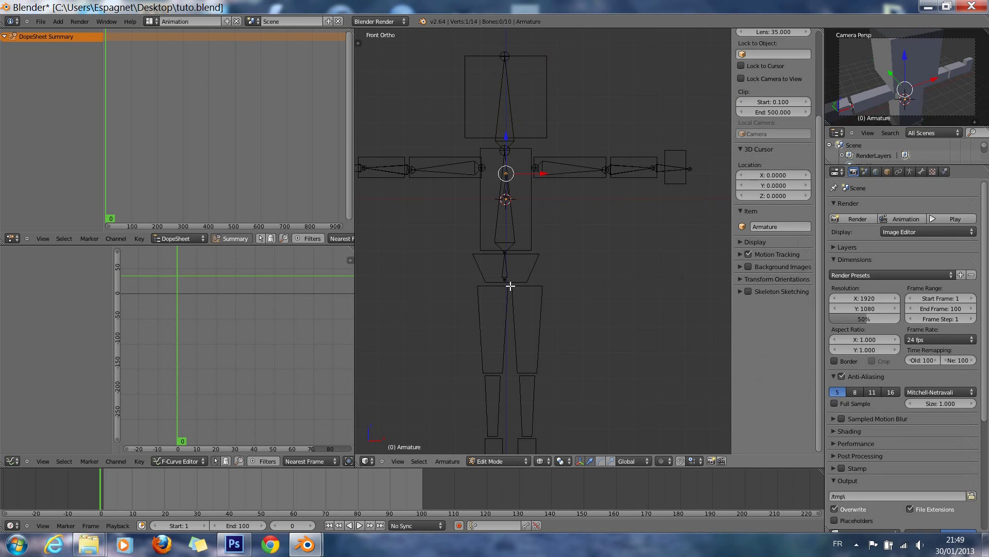
pyautogui.rightClick(511, 186)
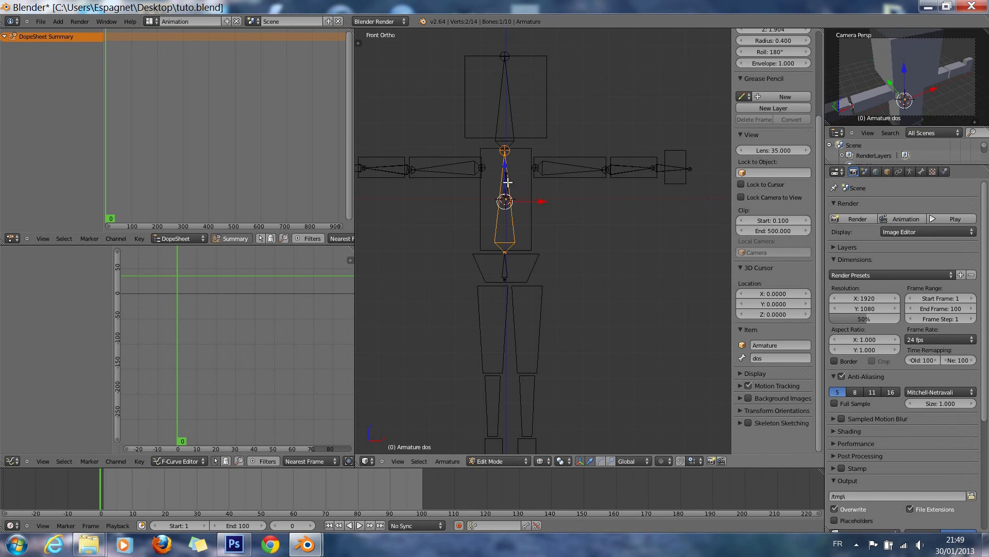
pyautogui.press('g')
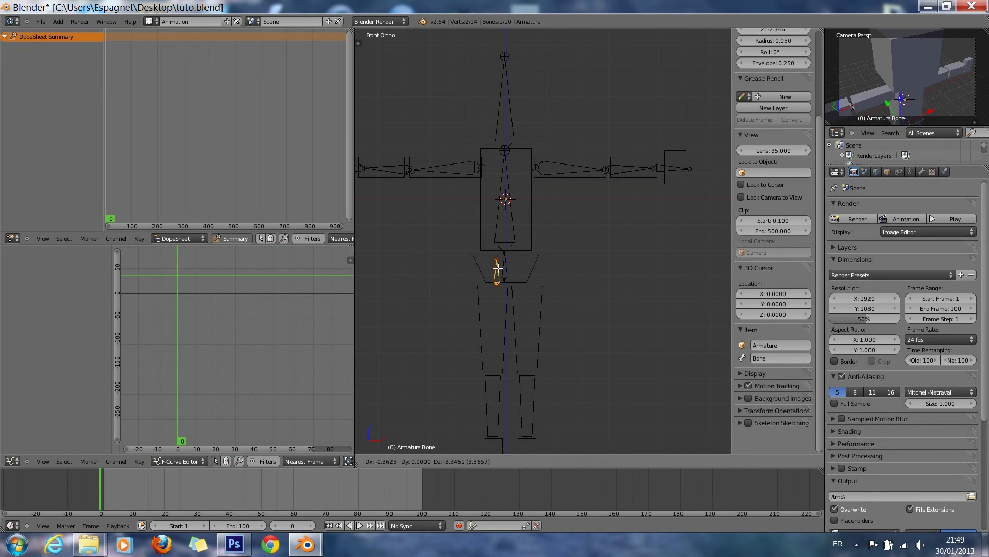
pyautogui.click(495, 270)
pyautogui.rightClick(493, 259)
pyautogui.rightClick(496, 288)
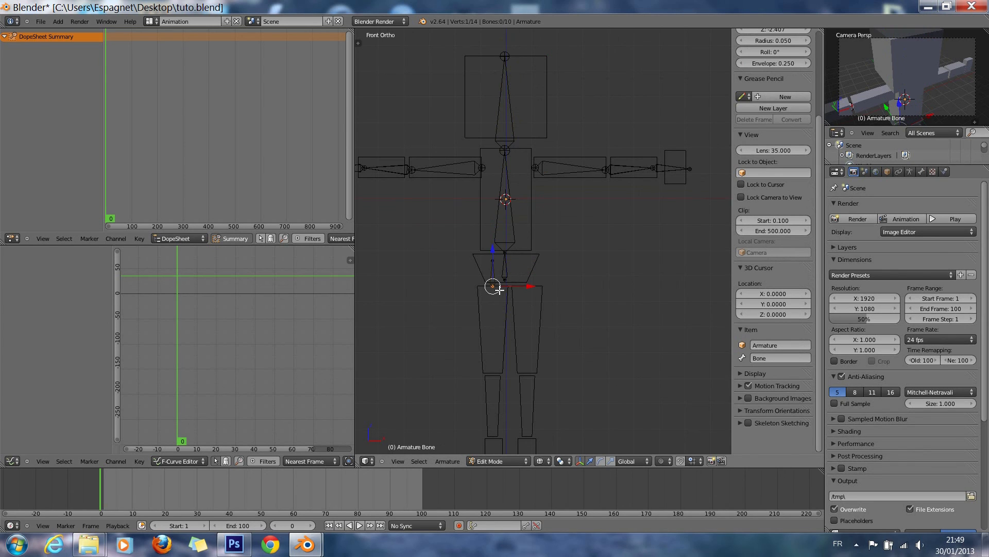
pyautogui.rightClick(485, 168)
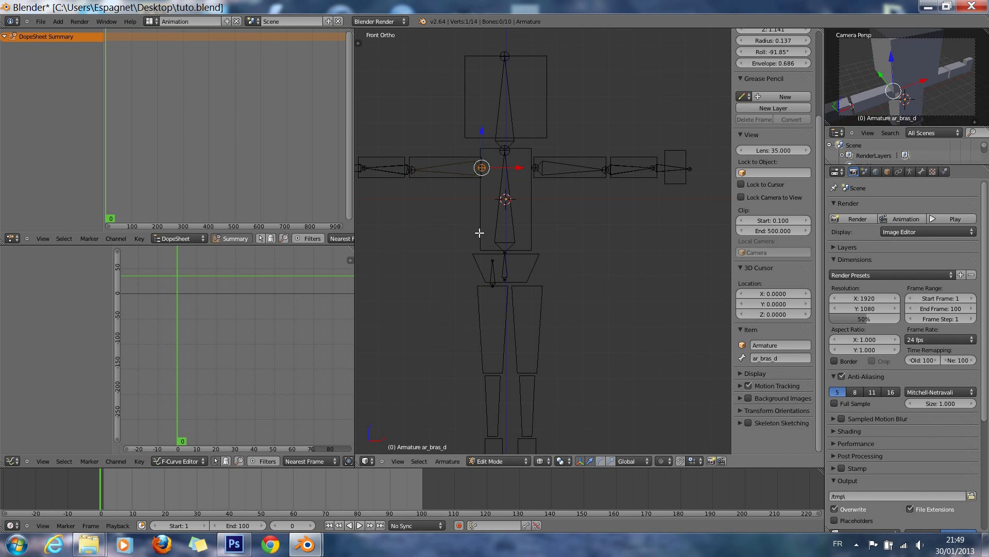
# Step: Move the new leg bone's tip down to the knee and centre it so the bone spans the thigh
pyautogui.rightClick(494, 261)
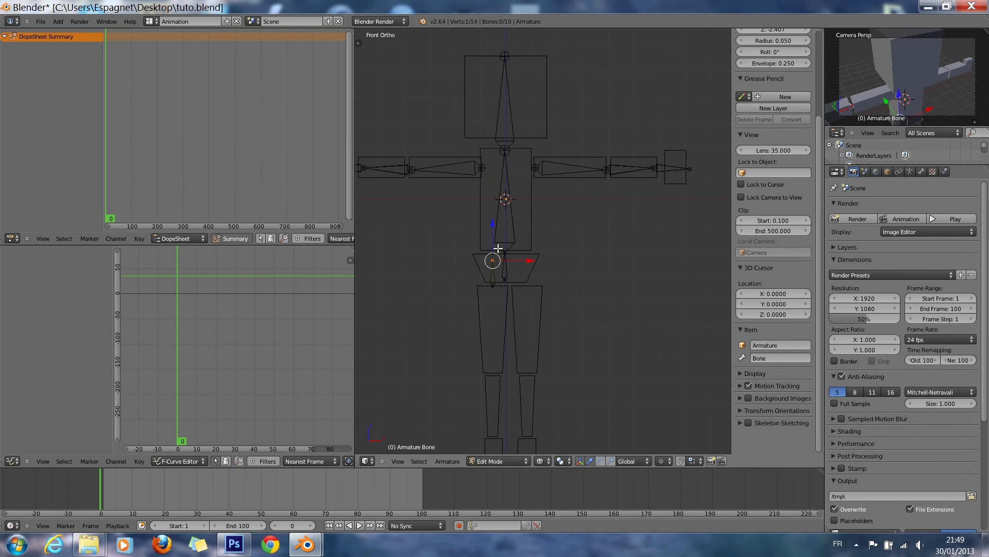
pyautogui.press('g')
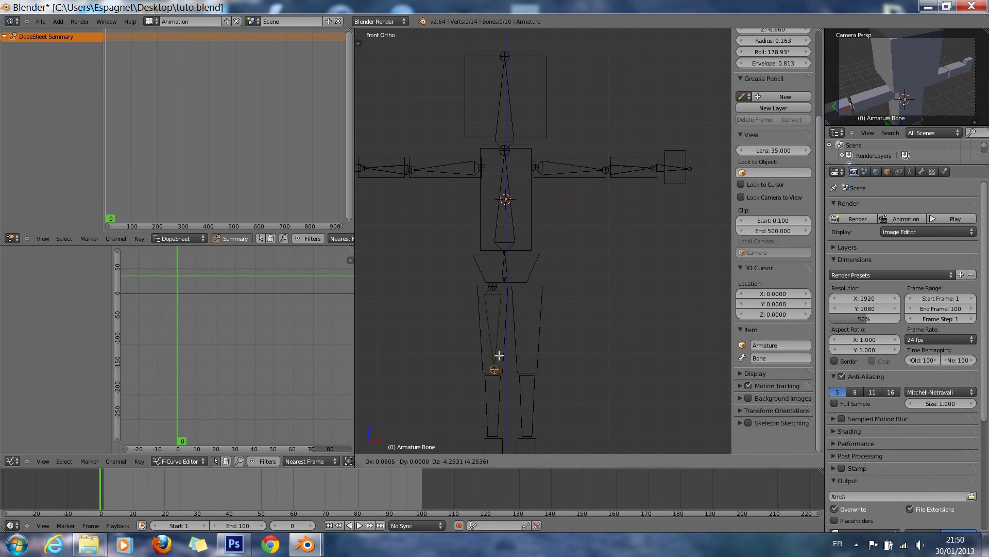
pyautogui.click(500, 358)
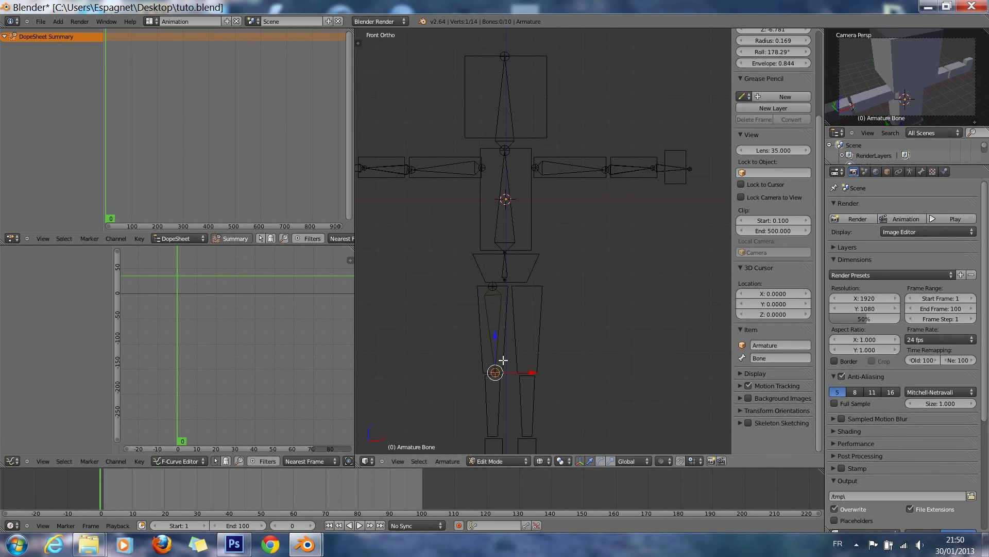
pyautogui.press('g')
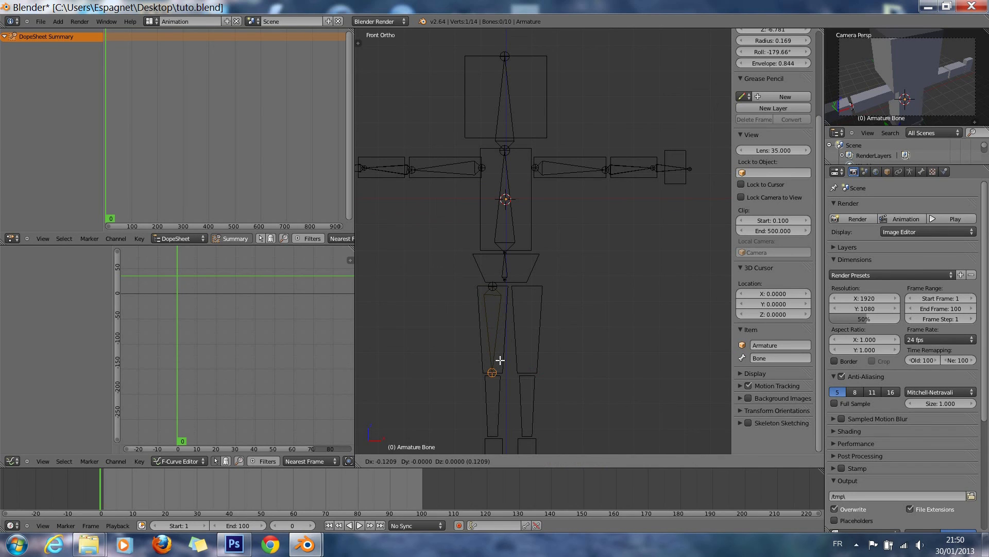
pyautogui.click(500, 360)
# Step: Extrude a shin bone from the knee down to the ankle
pyautogui.keyDown('shift'); pyautogui.scroll(-5, 502, 335); pyautogui.keyUp('shift')
pyautogui.press('e')
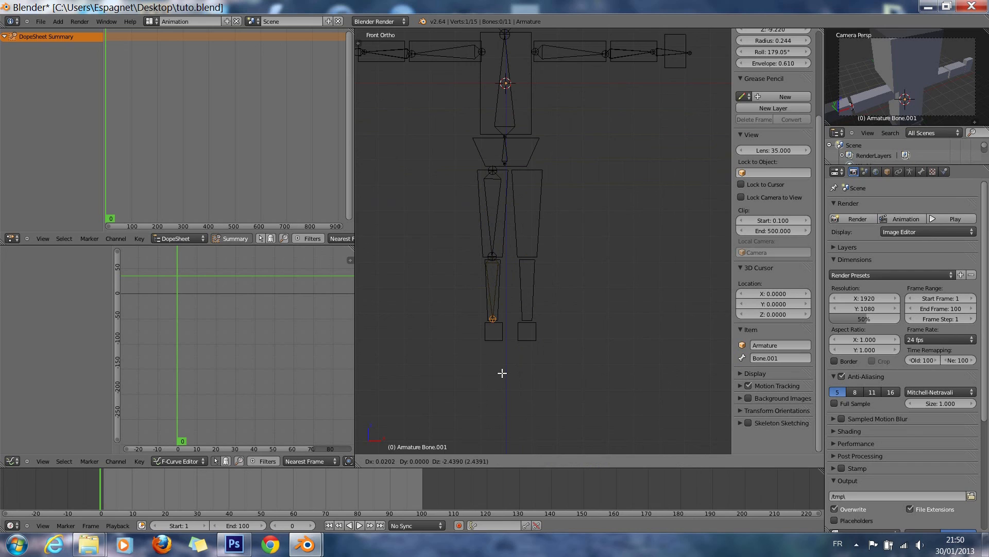
pyautogui.click(502, 371)
# Step: In side view, add a separate bone to the armature and move it down to the heel
pyautogui.press('ctrl+KP_1')
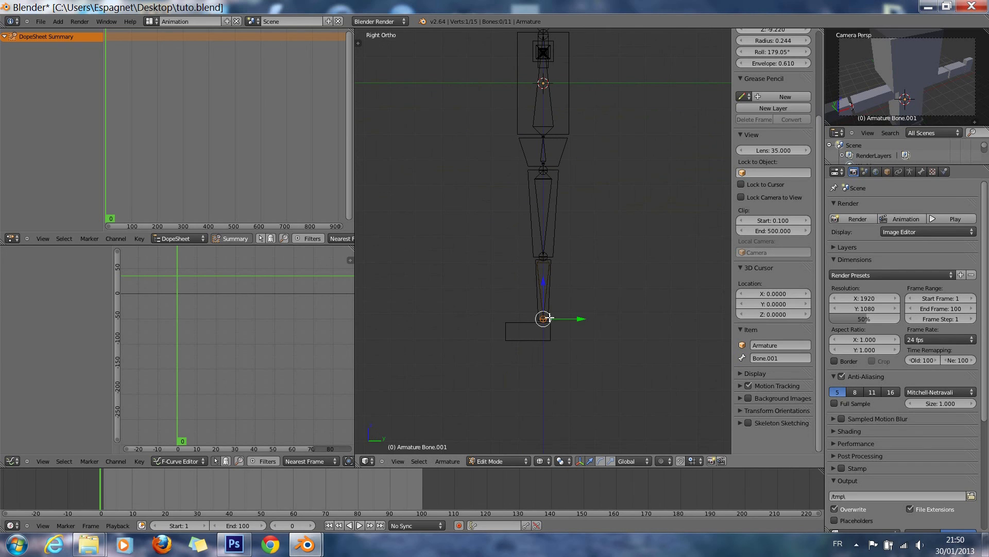
pyautogui.press('e')
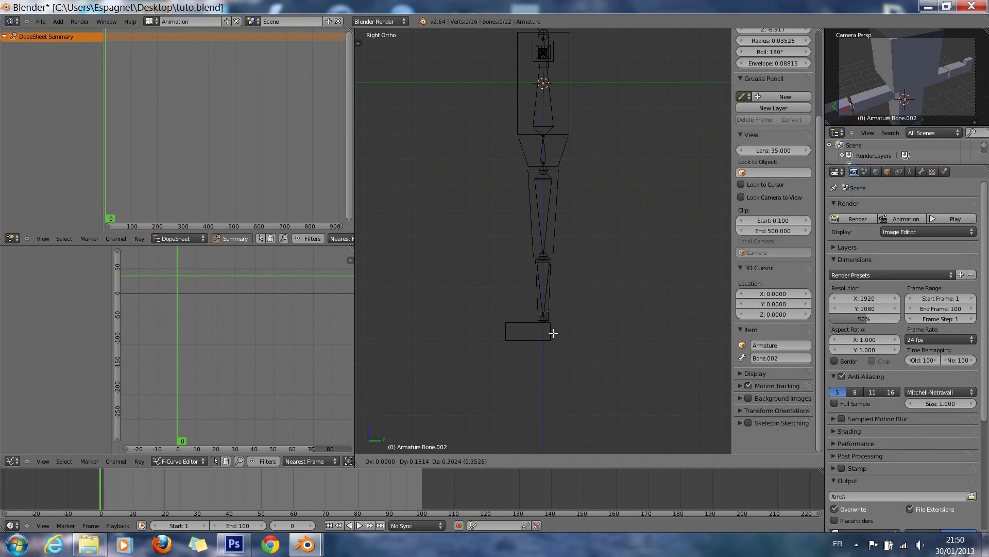
pyautogui.press('Escape')
pyautogui.scroll(3, 568, 258)
pyautogui.scroll(-5, 568, 210)
pyautogui.hotkey('shift', 'a')
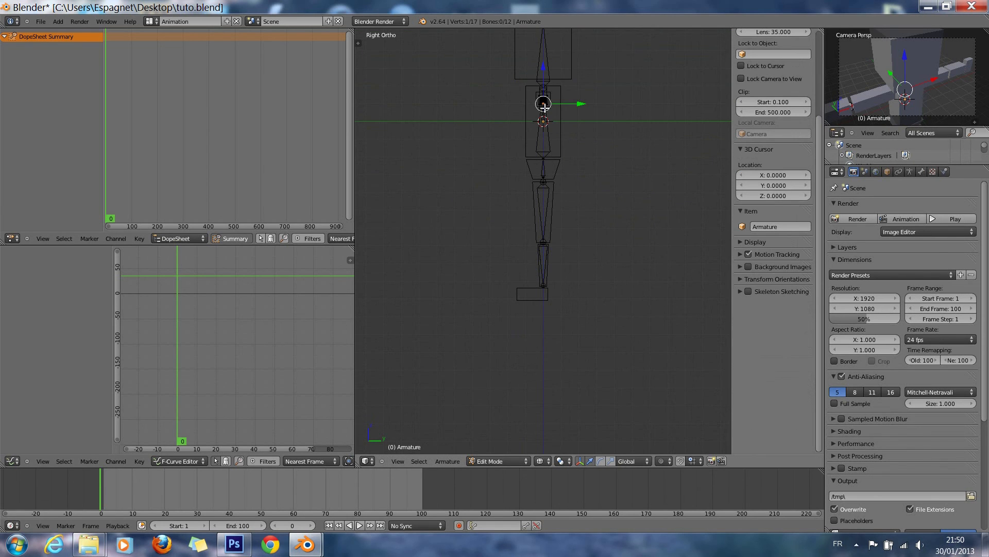
pyautogui.rightClick(543, 113)
pyautogui.press('g')
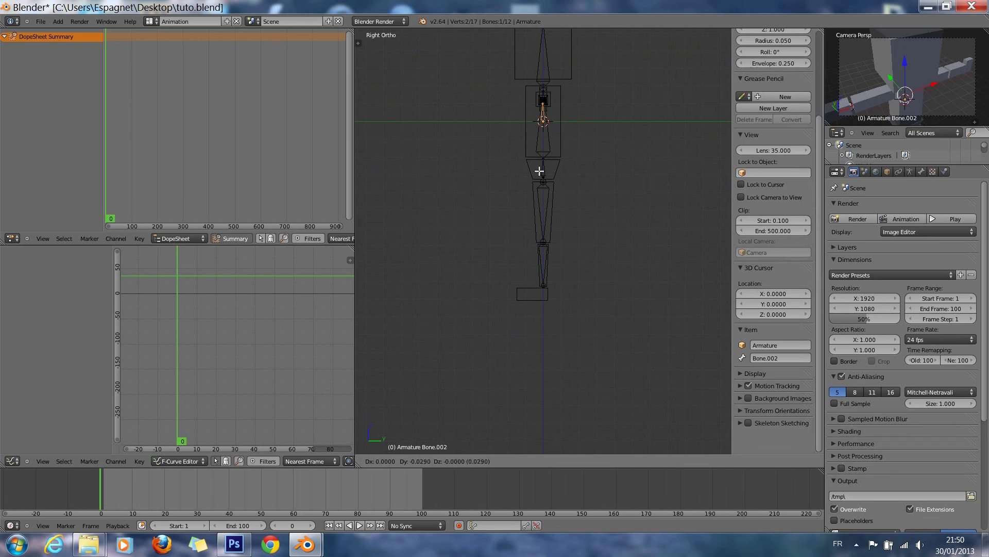
pyautogui.click(550, 280)
# Step: Move the foot bone's tip forward to the toe so the bone lies along the foot
pyautogui.rightClick(548, 281)
pyautogui.press('g')
pyautogui.rightClick(548, 276)
pyautogui.rightClick(551, 279)
pyautogui.press('g')
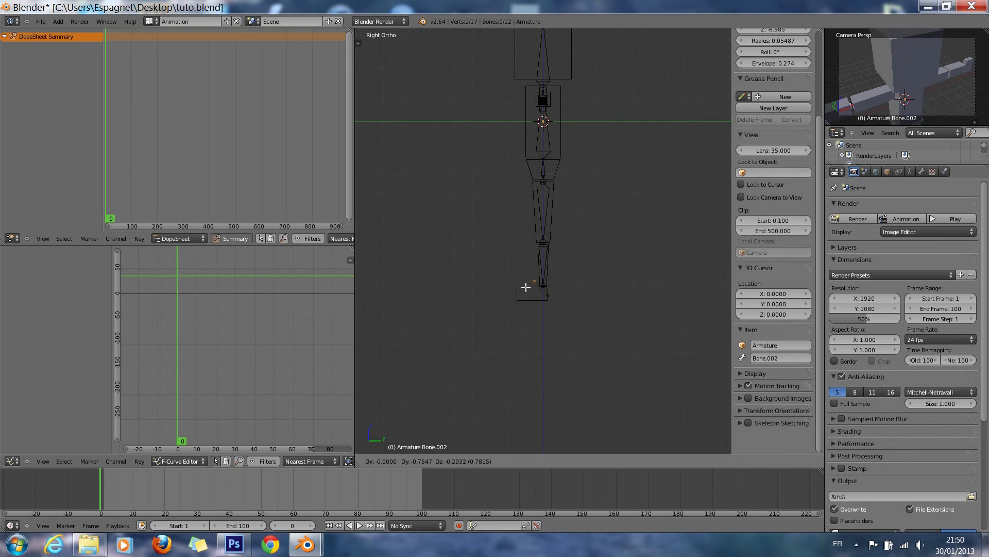
pyautogui.click(522, 294)
# Step: In front view, move the whole foot bone along X into the foot below the shin bone
pyautogui.rightClick(538, 292)
pyautogui.press('KP_1')
pyautogui.scroll(2, 559, 281)
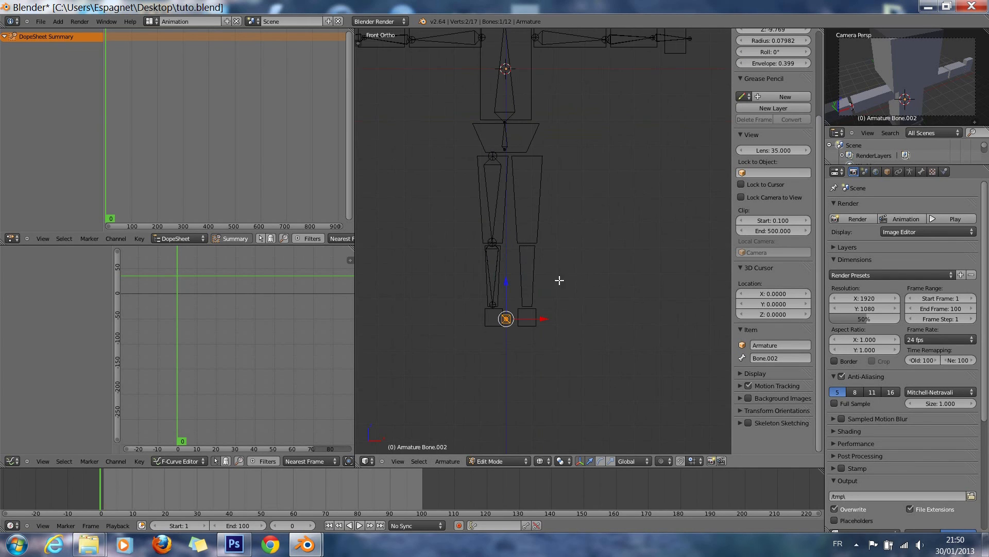
pyautogui.moveTo(541, 321); pyautogui.dragTo(527, 320)
# Step: Select the foot, shin and thigh bones of the leg together
pyautogui.keyDown('shift'); pyautogui.rightClick(494, 258); pyautogui.keyUp('shift')
pyautogui.keyDown('shift'); pyautogui.rightClick(500, 201); pyautogui.keyUp('shift')
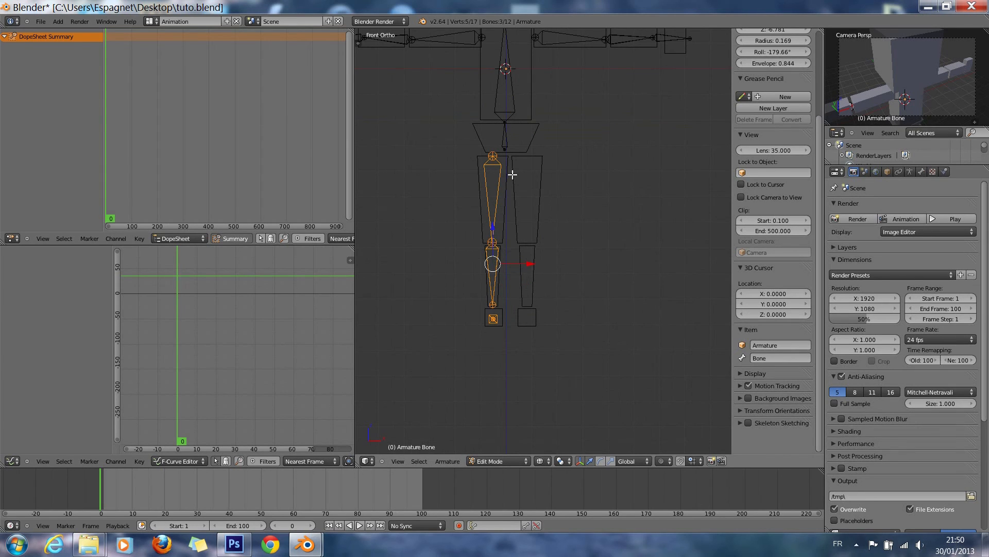
pyautogui.scroll(-2, 522, 261)
pyautogui.keyDown('shift'); pyautogui.scroll(11, 495, 168); pyautogui.keyUp('shift')
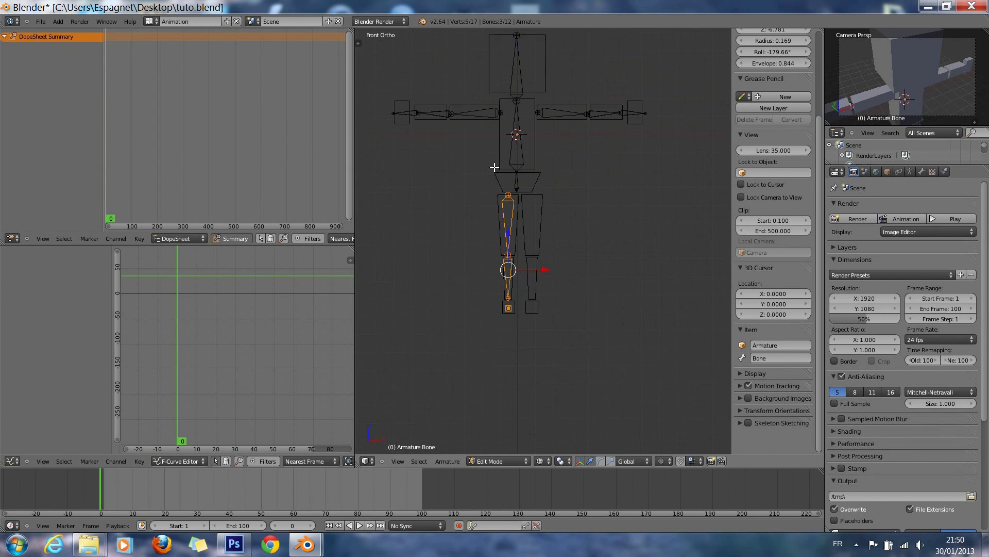
# Step: Try to parent the dos bone and the shoulder joint of the ar_bras_d upper arm bone
pyautogui.scroll(6, 514, 220)
pyautogui.keyDown('ctrl'); pyautogui.scroll(4, 514, 221); pyautogui.keyUp('ctrl')
pyautogui.rightClick(515, 241)
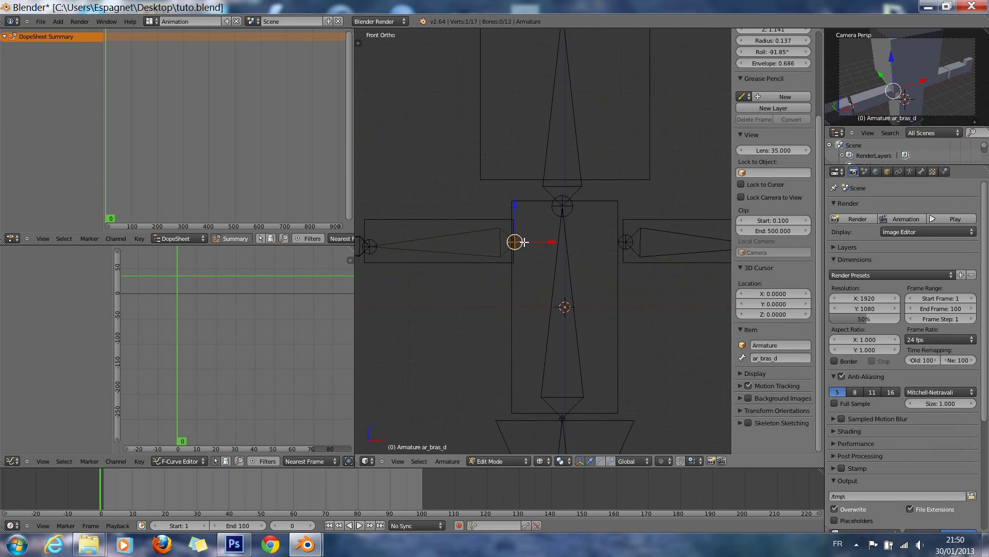
pyautogui.scroll(-1, 553, 279)
pyautogui.rightClick(558, 291)
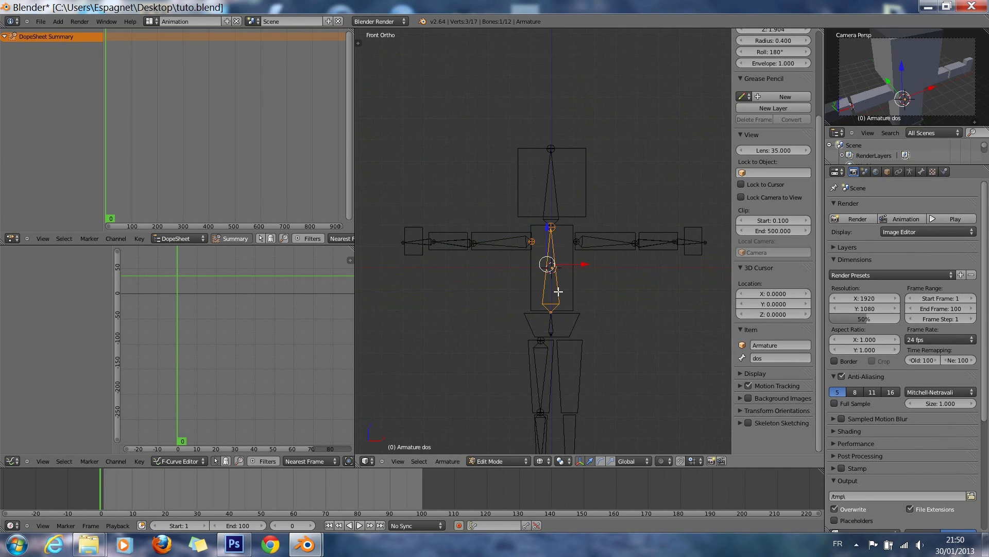
pyautogui.hotkey('ctrl', 'p')
pyautogui.click(558, 292)
pyautogui.press('g')
pyautogui.rightClick(571, 274)
# Step: Switch the armature to Pose Mode
pyautogui.click(303, 460)
pyautogui.click(316, 462)
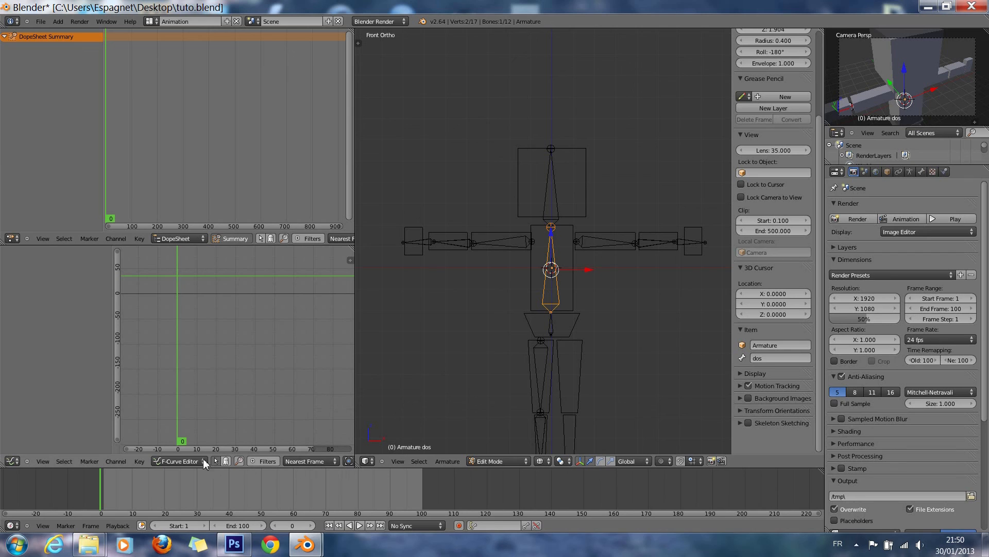
pyautogui.click(200, 460)
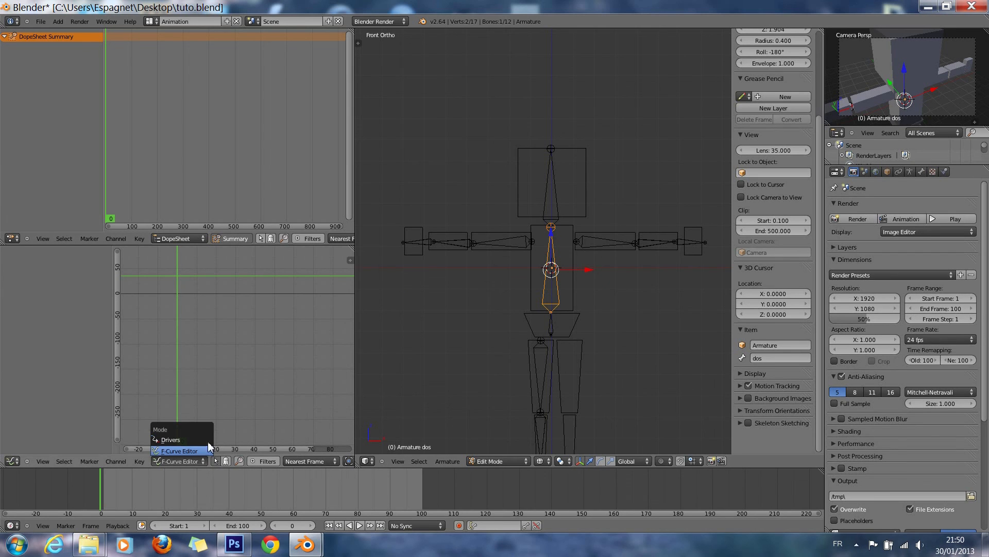
pyautogui.click(199, 452)
pyautogui.press('Tab')
pyautogui.click(177, 461)
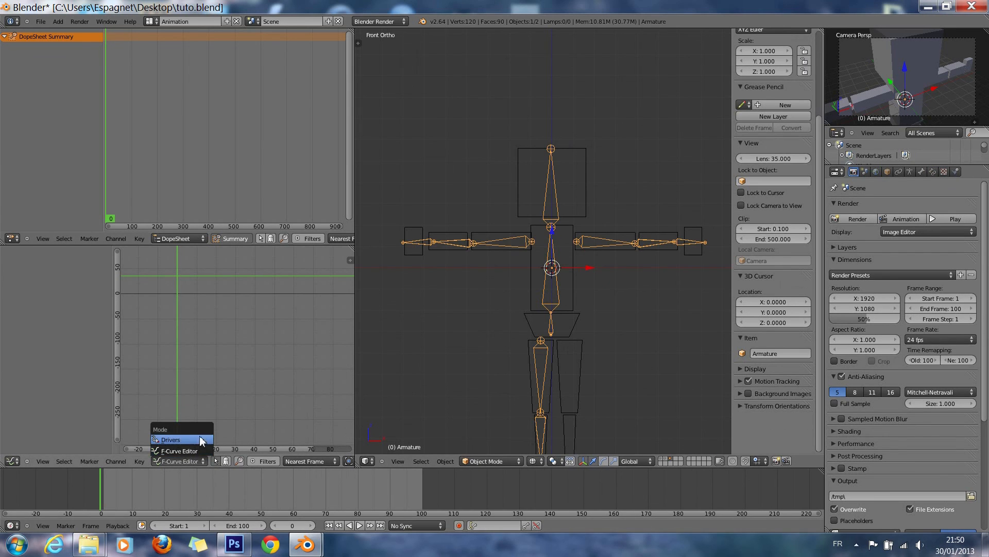
pyautogui.click(493, 461)
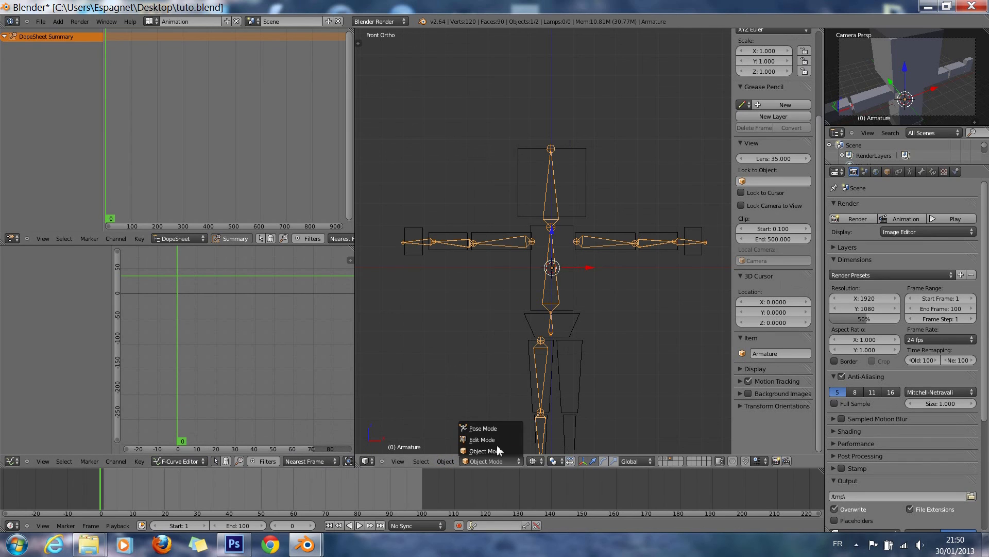
pyautogui.click(484, 425)
# Step: Test the rotation of the ar_bras_d upper arm bone and the dos bone, cancelling both rotations
pyautogui.rightClick(559, 228)
pyautogui.rightClick(525, 247)
pyautogui.press('r')
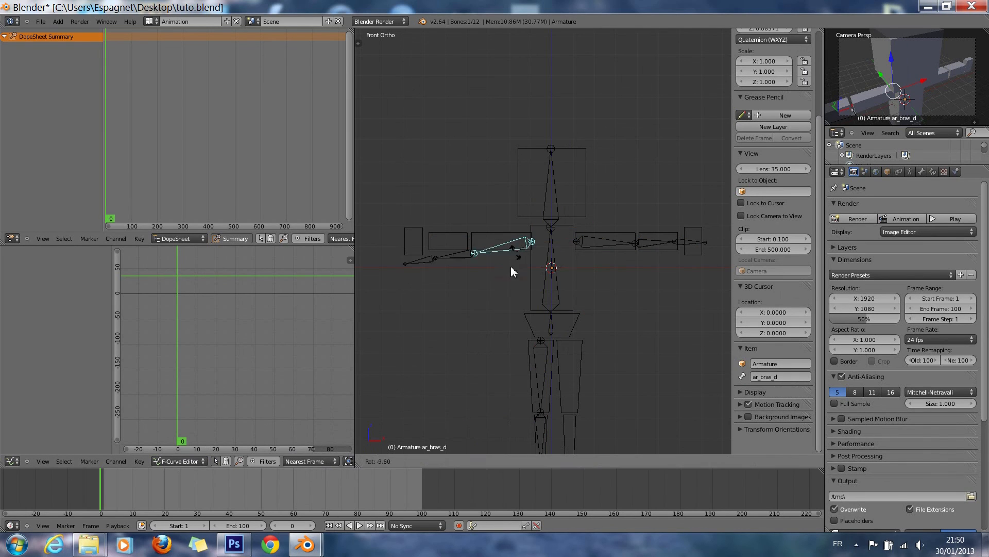
pyautogui.press('Escape')
pyautogui.rightClick(547, 274)
pyautogui.press('r')
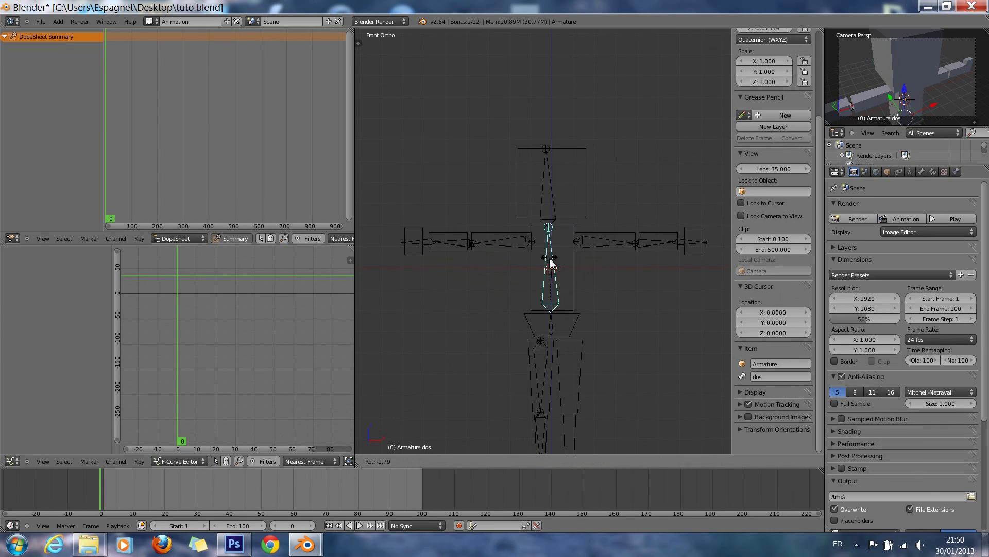
pyautogui.press('Escape')
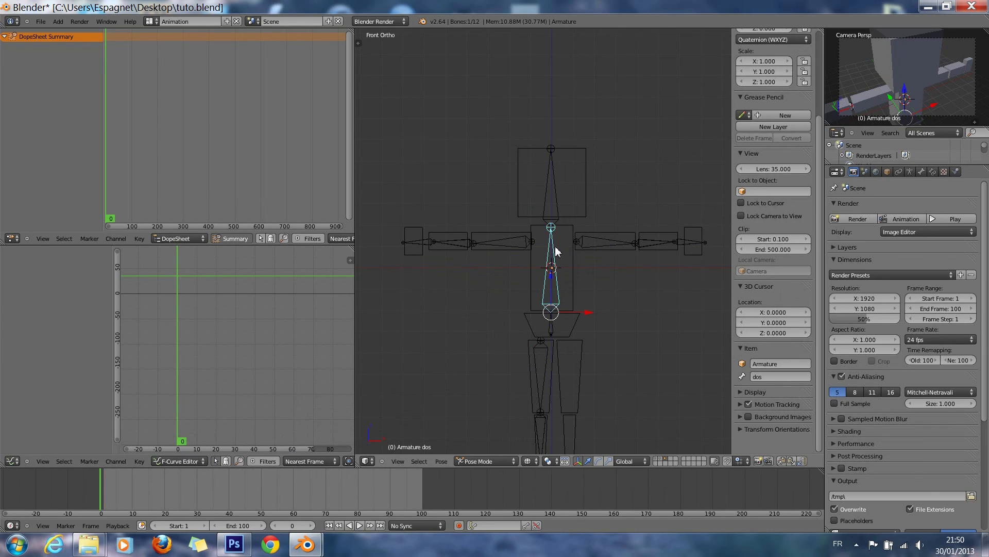
# Step: Return the armature to Edit Mode with the dos bone selected
pyautogui.click(487, 460)
pyautogui.click(480, 432)
pyautogui.press('Tab')
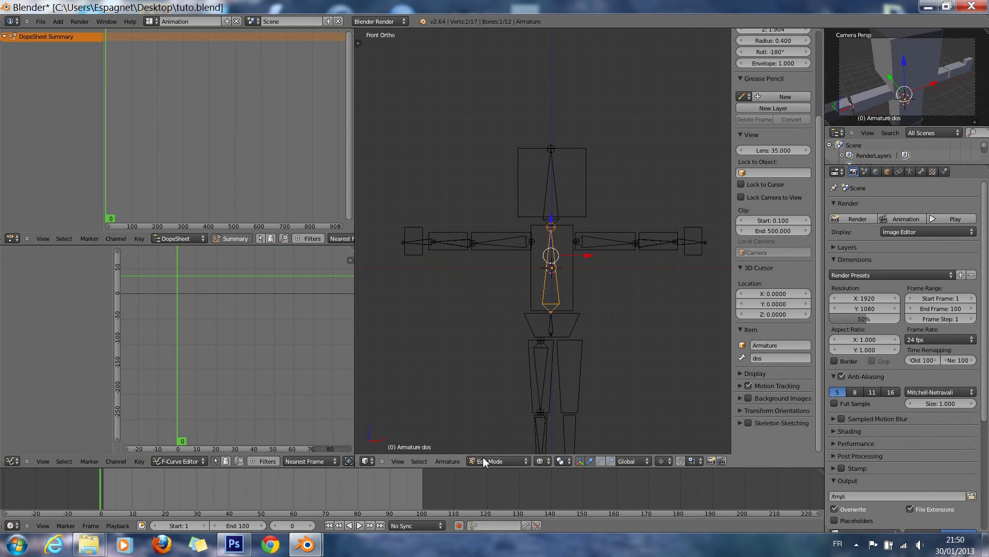
pyautogui.click(485, 460)
pyautogui.click(500, 461)
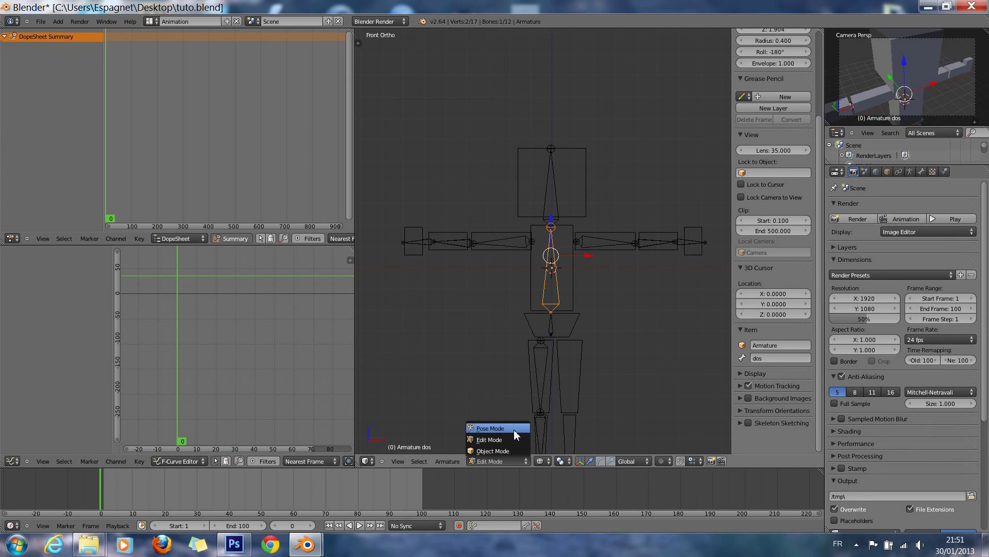
pyautogui.click(510, 428)
pyautogui.click(505, 457)
pyautogui.click(508, 443)
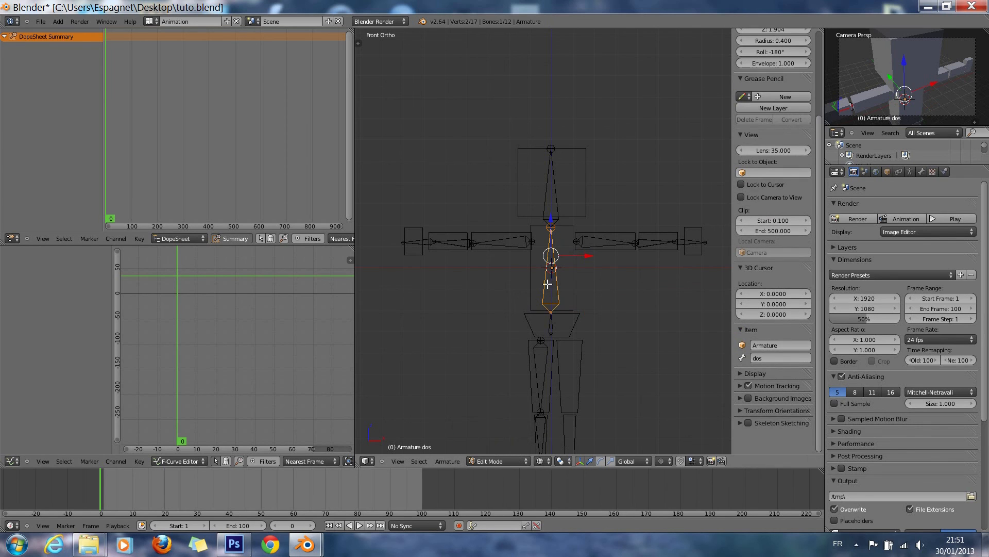
# Step: Try to parent the dos bone to the ar_bras_d bone with the Connected option, and undo it
pyautogui.keyDown('shift'); pyautogui.rightClick(519, 244); pyautogui.keyUp('shift')
pyautogui.hotkey('ctrl', 'p')
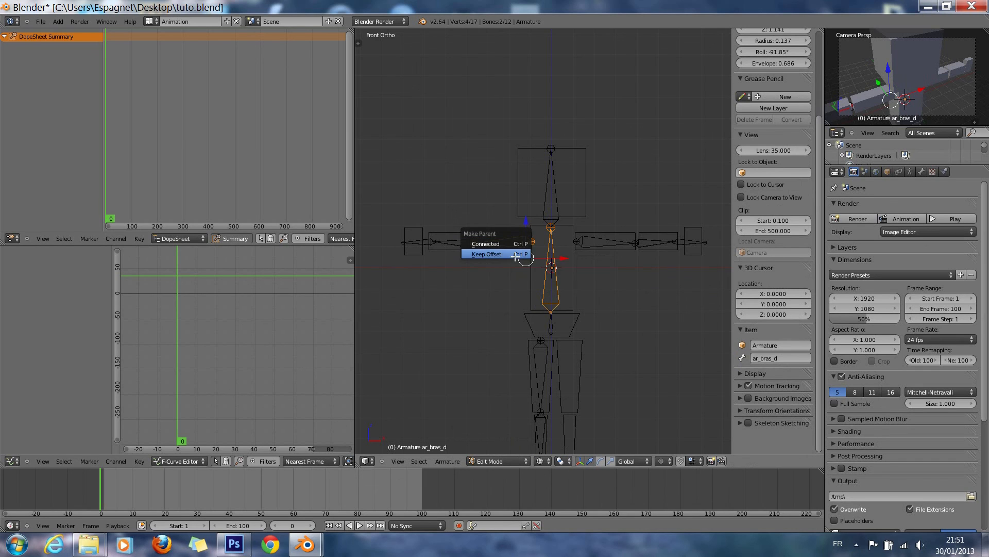
pyautogui.click(506, 246)
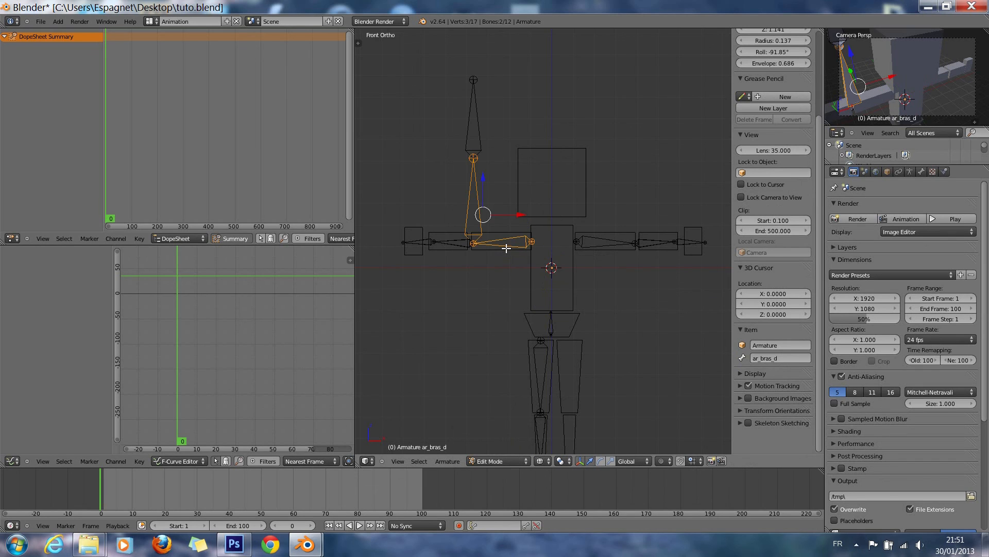
pyautogui.hotkey('ctrl', 'z')
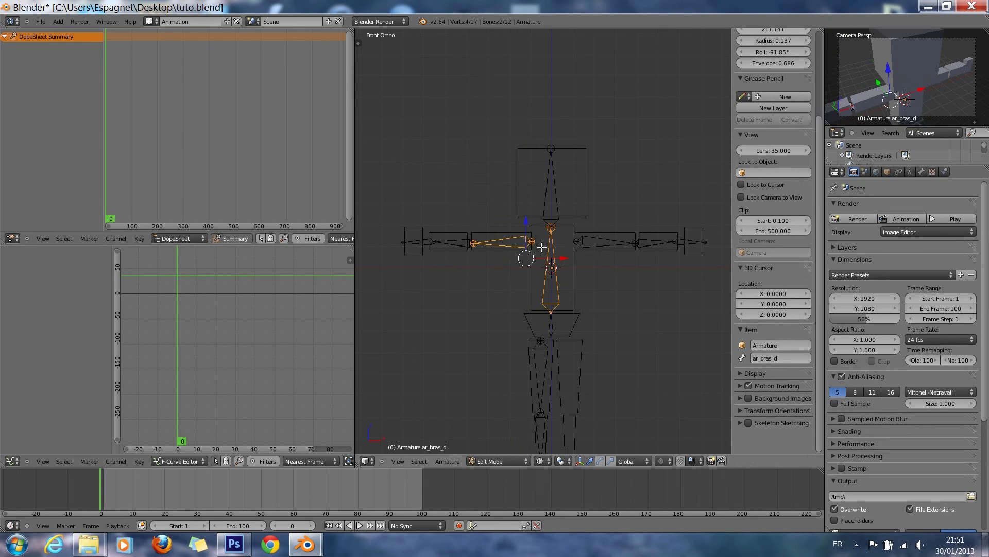
pyautogui.hotkey('ctrl', 'm')
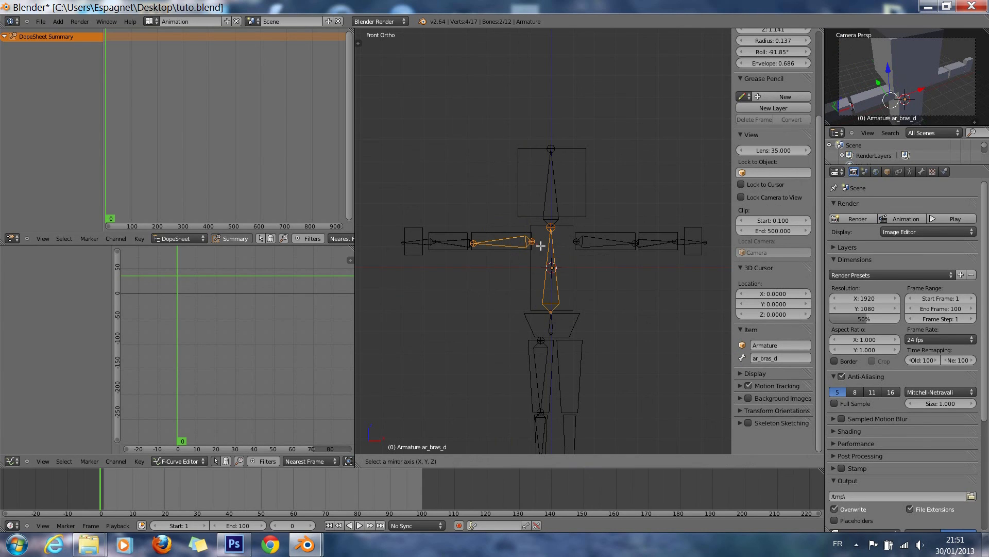
pyautogui.press('Escape')
# Step: Parent the dos bone to the ar_bras_d bone with the Keep Offset option
pyautogui.hotkey('ctrl', 'p')
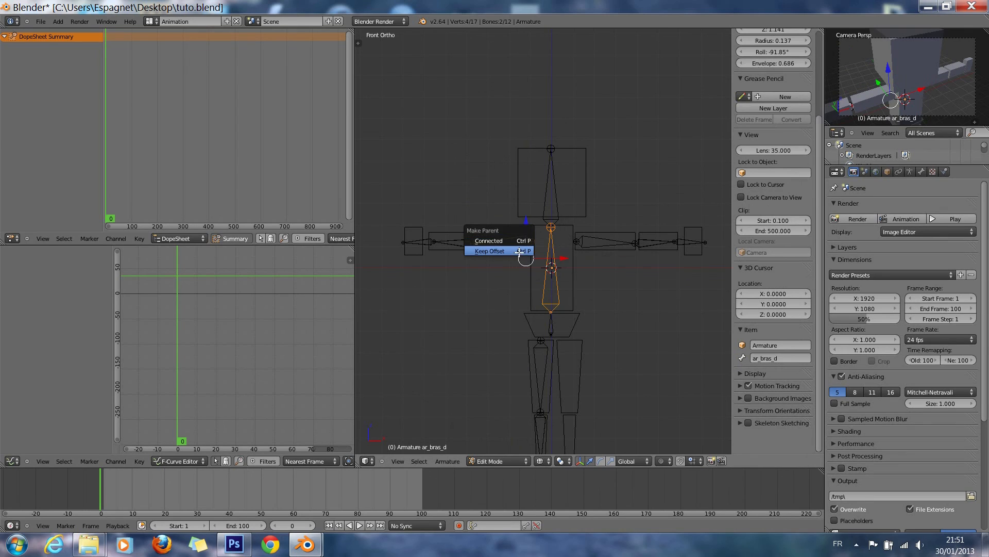
pyautogui.click(522, 254)
pyautogui.rightClick(524, 249)
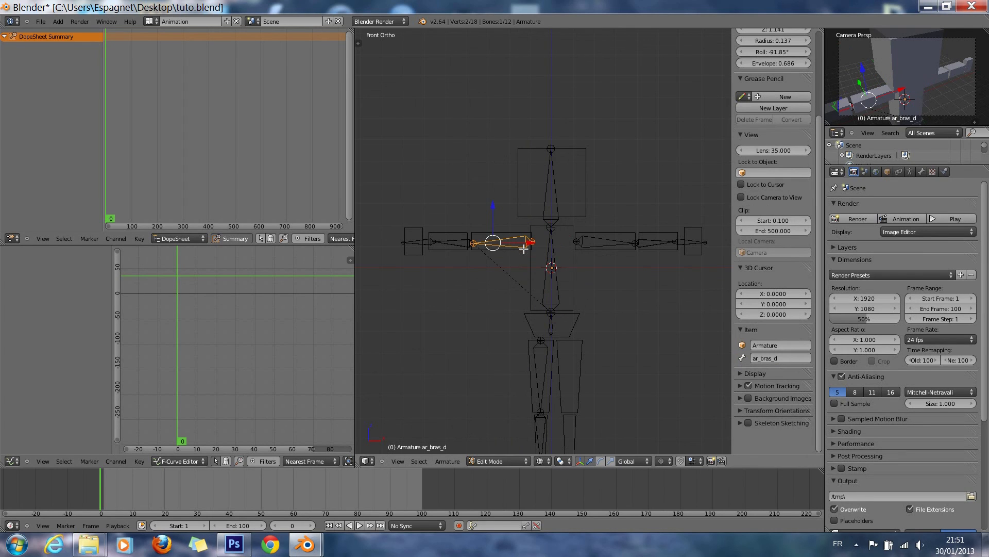
# Step: Switch to Pose Mode and test the parenting by rotating the ar_bras_d bone
pyautogui.click(497, 461)
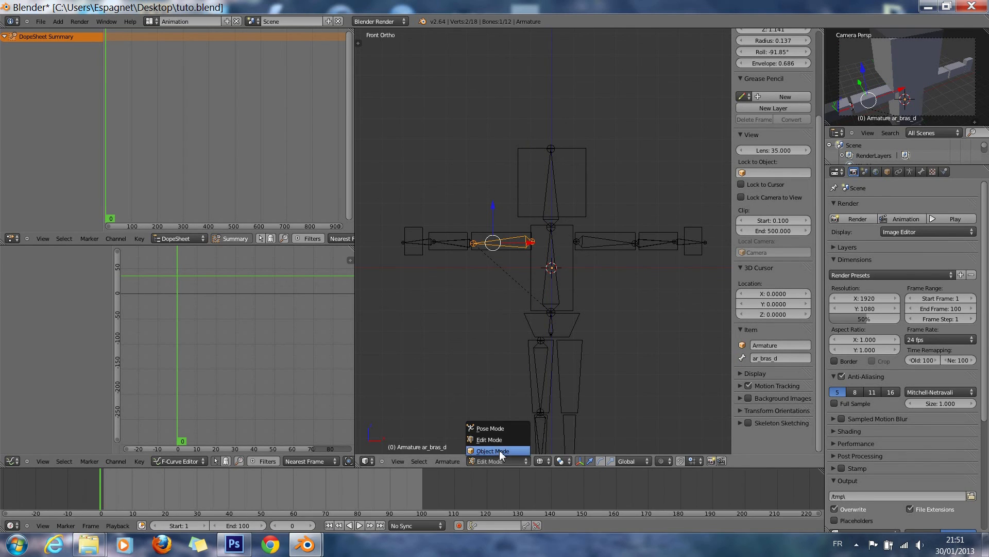
pyautogui.click(499, 450)
pyautogui.click(511, 461)
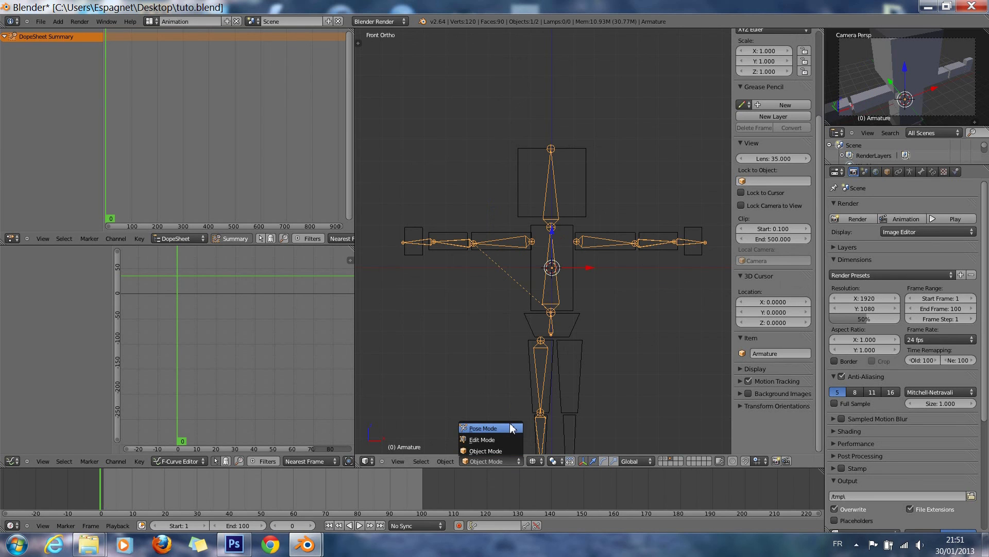
pyautogui.click(510, 450)
pyautogui.press('r')
pyautogui.press('Escape')
pyautogui.press('r')
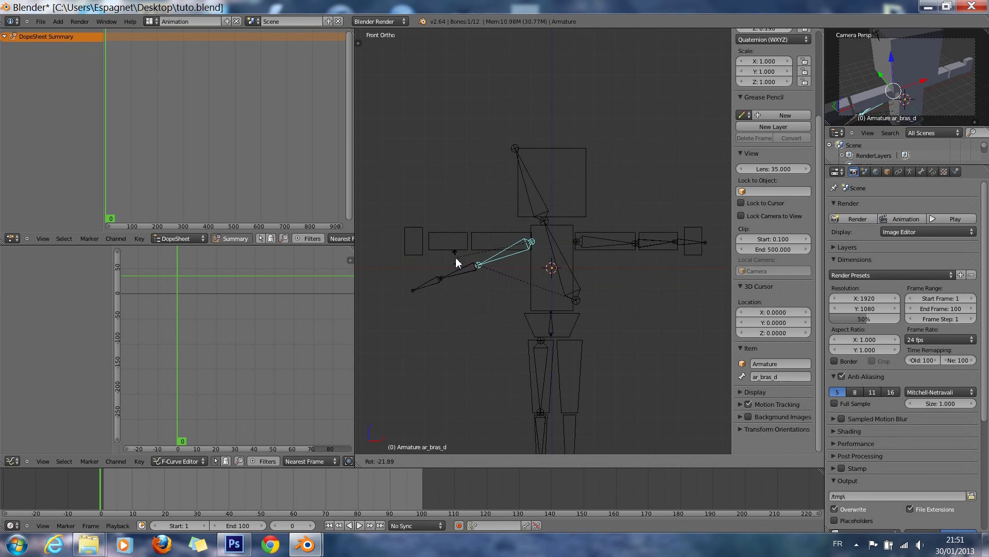
pyautogui.click(447, 231)
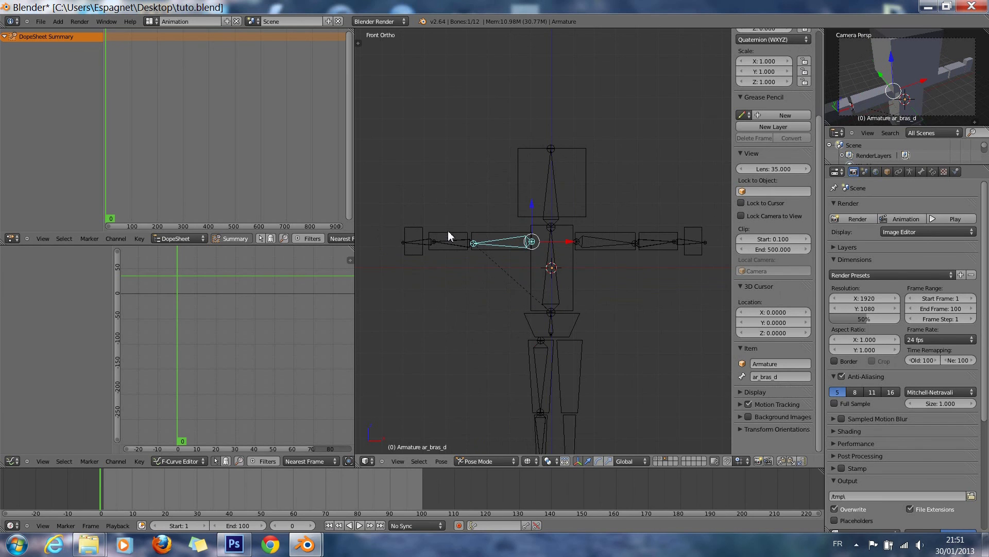
# Step: Undo the recent changes back past the Keep Offset parenting
pyautogui.hotkey('ctrl', 'z')
pyautogui.click(503, 459)
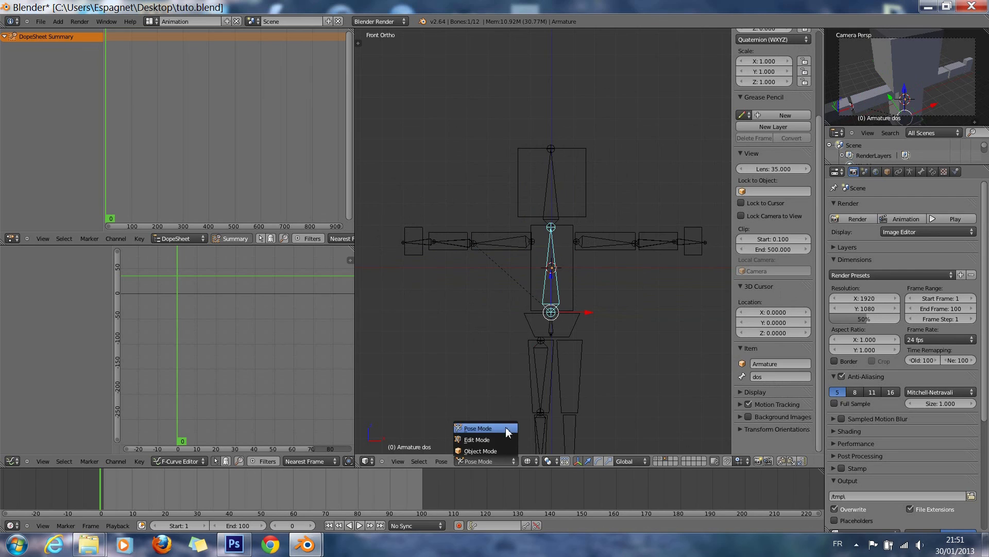
pyautogui.click(506, 429)
pyautogui.hotkey('ctrl', 'z')
pyautogui.hotkey('ctrl', 'z')
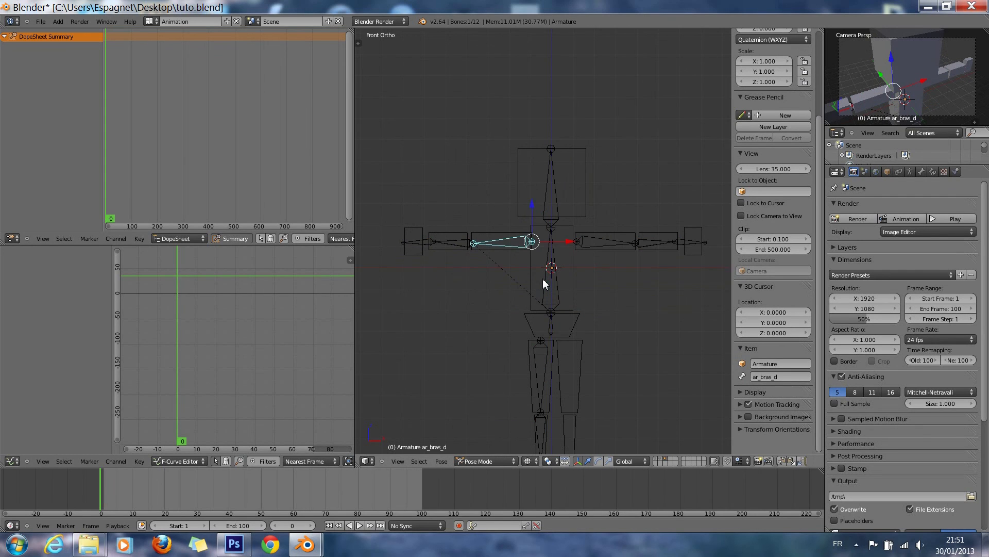
pyautogui.hotkey('ctrl', 'z')
pyautogui.hotkey('ctrl', 'z')
# Step: Reselect only the dos bone and put the armature back in Edit Mode
pyautogui.press('a')
pyautogui.rightClick(540, 266)
pyautogui.press('a')
pyautogui.rightClick(554, 267)
pyautogui.press('a')
pyautogui.rightClick(551, 271)
pyautogui.press('a')
pyautogui.click(490, 461)
pyautogui.click(498, 443)
# Step: Add ar_bras_d to the selection, parent dos to it again with Keep Offset, and deselect all bones
pyautogui.keyDown('shift'); pyautogui.rightClick(516, 247); pyautogui.keyUp('shift')
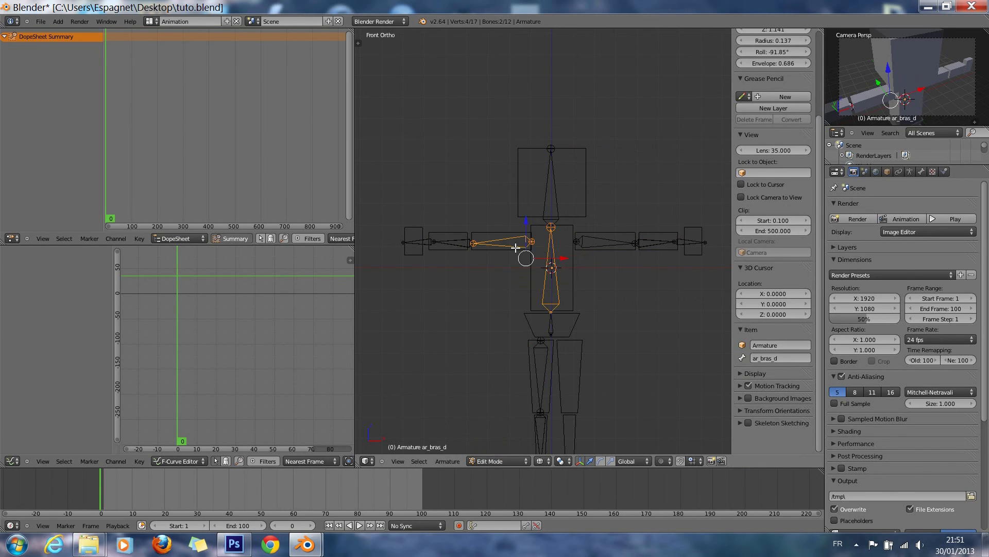
pyautogui.hotkey('ctrl', 'p')
pyautogui.click(516, 248)
pyautogui.press('a')
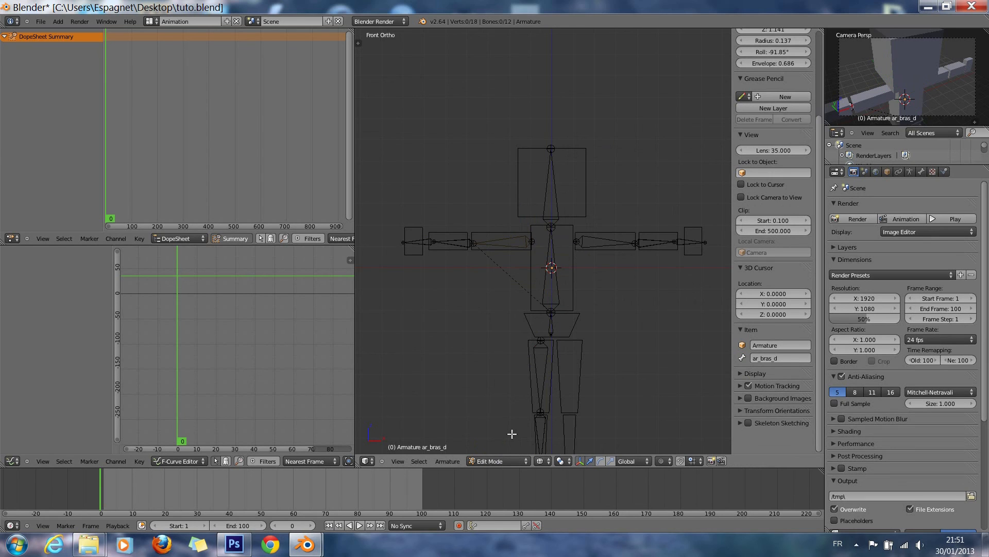
# Step: Try rotating bones in Edit Mode, including the ar_bras_d upper arm bone, without keeping the rotation
pyautogui.rightClick(567, 303)
pyautogui.press('r')
pyautogui.press('Escape')
pyautogui.rightClick(518, 243)
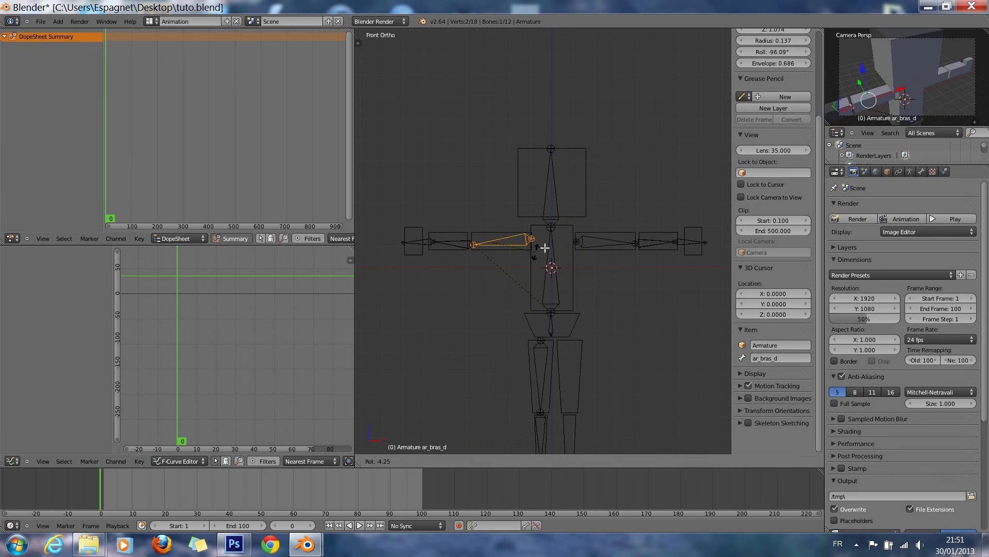
# Step: Switch to Pose Mode and test how the arm follows by rotating the dos bone
pyautogui.click(472, 464)
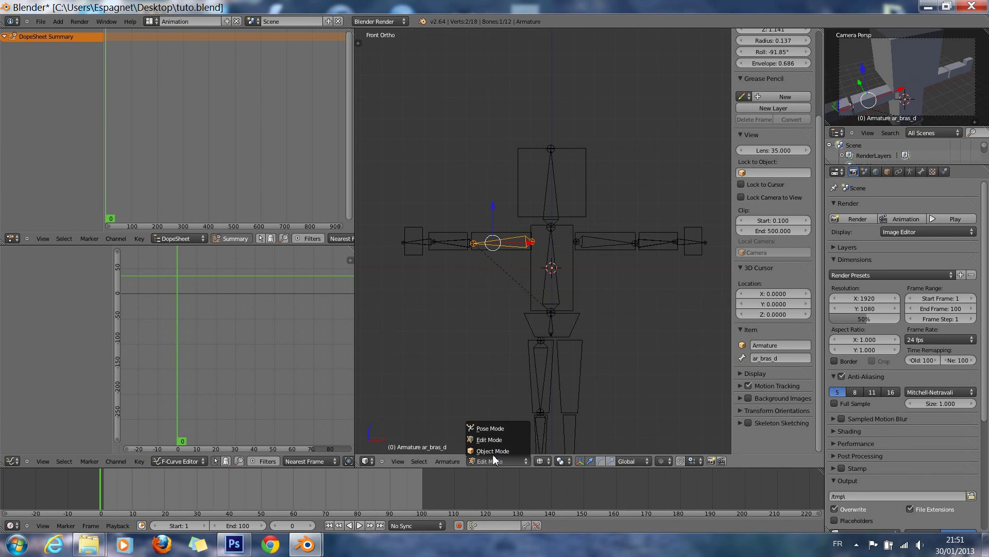
pyautogui.click(508, 425)
pyautogui.hotkey('ctrl', 'Tab')
pyautogui.rightClick(556, 283)
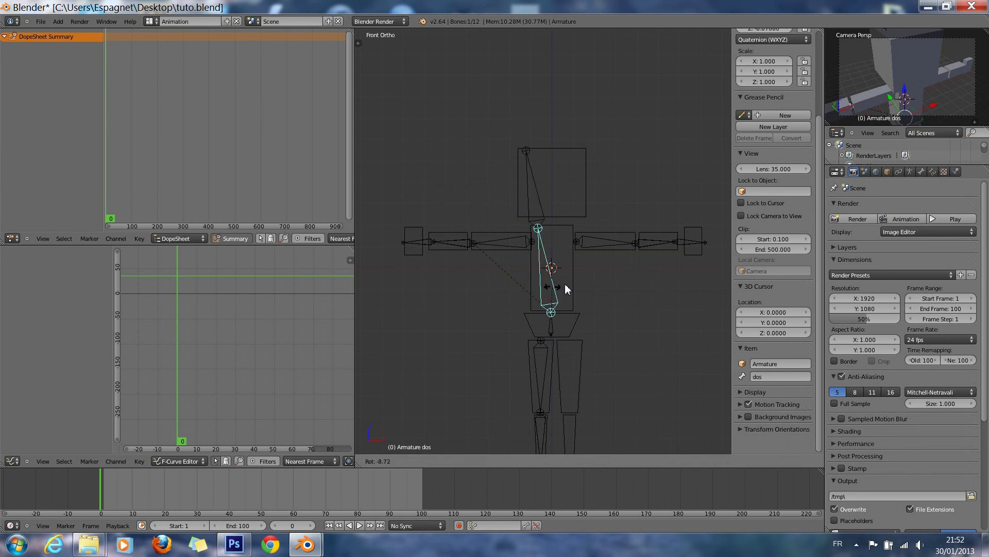
# Step: Go back to Edit Mode by undoing the pose test and the parenting of dos to ar_bras_d
pyautogui.click(505, 461)
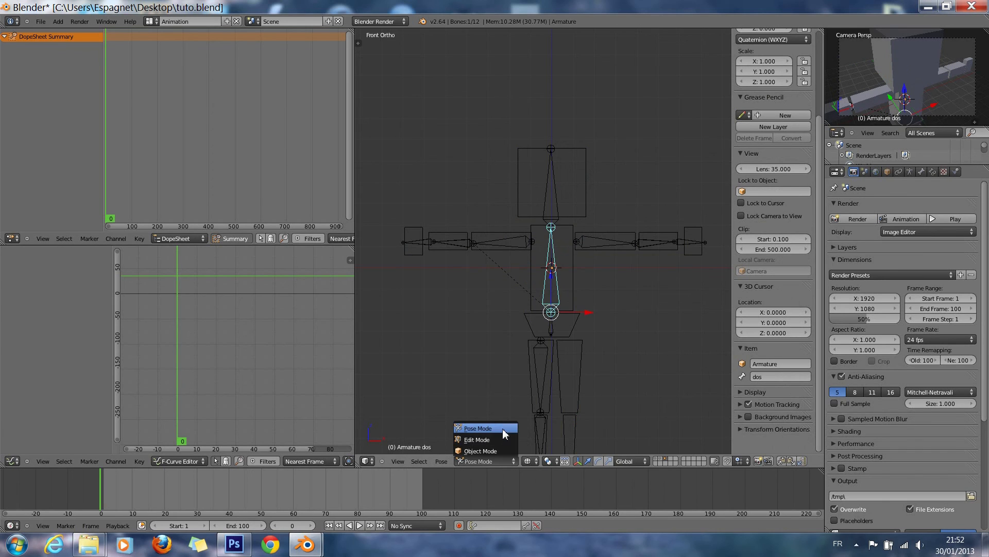
pyautogui.click(500, 426)
pyautogui.hotkey('ctrl', 'Tab')
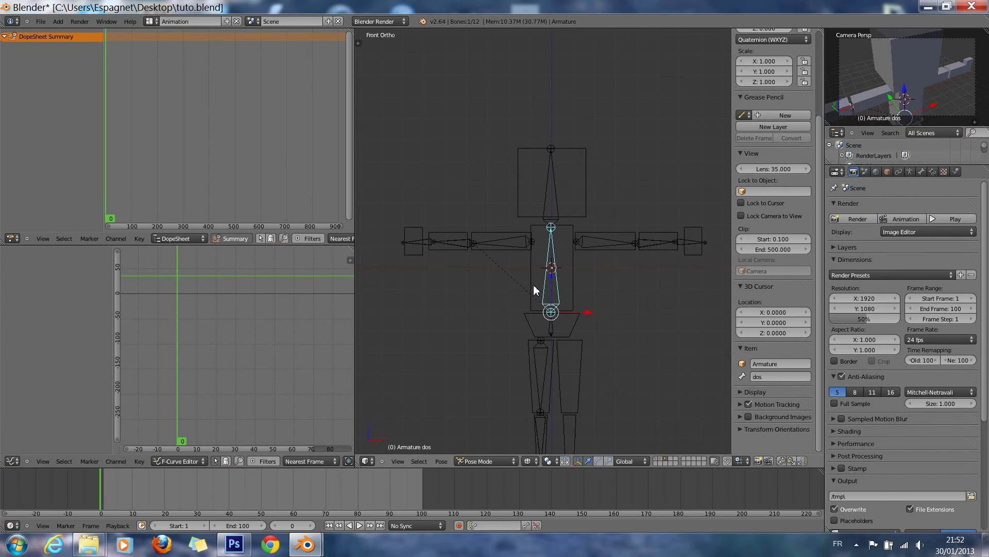
pyautogui.click(485, 462)
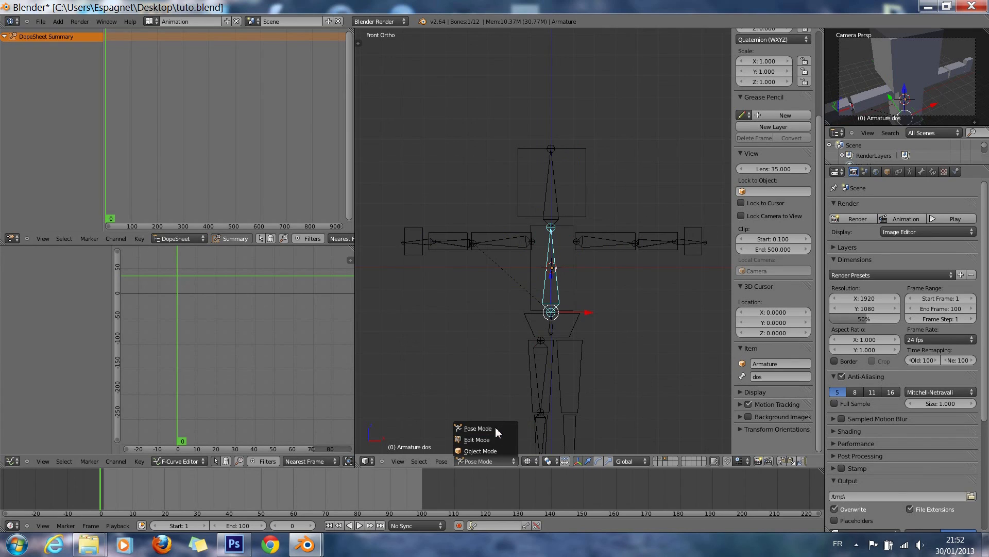
pyautogui.click(487, 436)
pyautogui.hotkey('ctrl', 'z')
pyautogui.hotkey('ctrl', 'z')
pyautogui.hotkey('ctrl', 'z')
pyautogui.hotkey('ctrl', 'z')
pyautogui.hotkey('ctrl', 'z')
pyautogui.hotkey('ctrl', 'z')
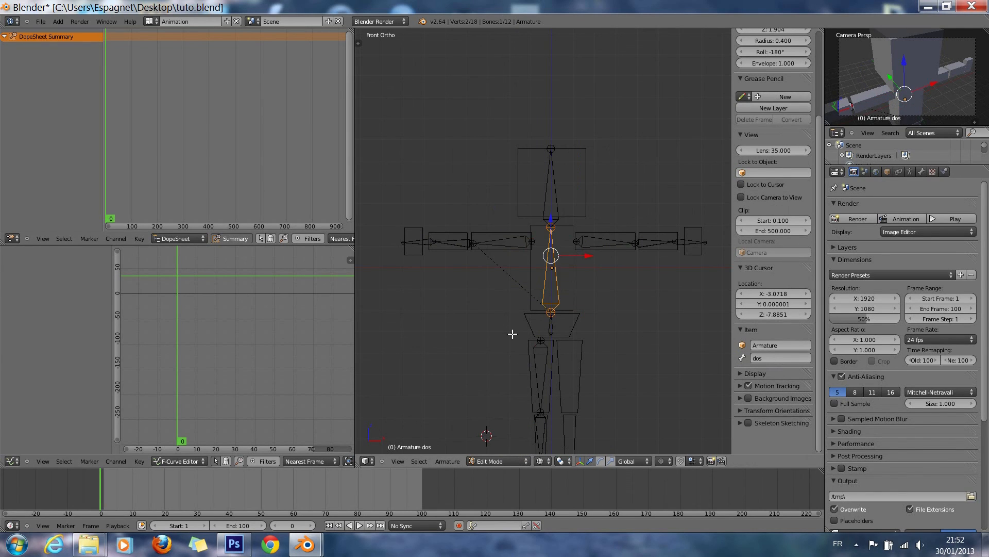
# Step: Parent the ar_bras_d upper arm bone to the dos bone with the Keep Offset option
pyautogui.rightClick(517, 245)
pyautogui.keyDown('shift'); pyautogui.rightClick(558, 274); pyautogui.keyUp('shift')
pyautogui.hotkey('ctrl', 'p')
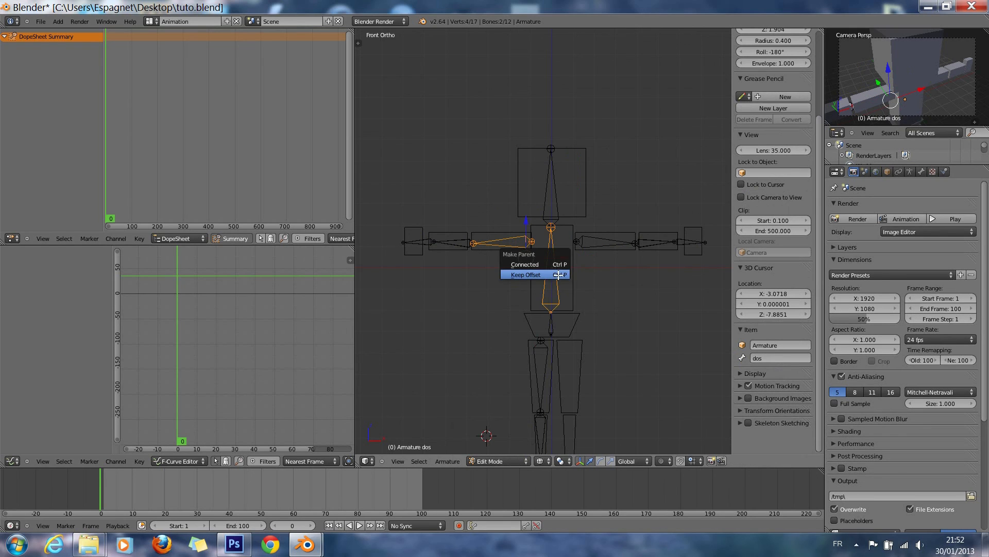
pyautogui.click(558, 275)
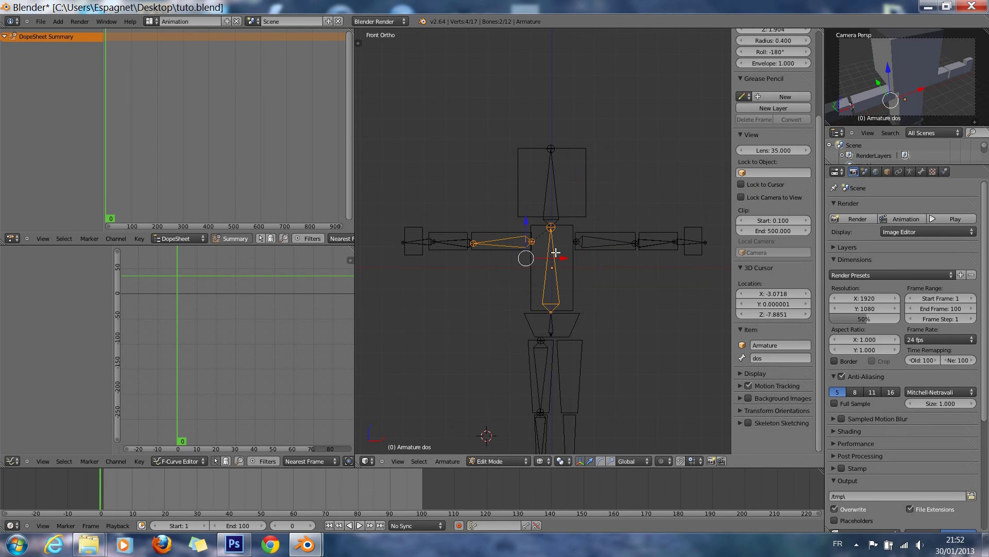
# Step: Test in Pose Mode how the arm follows a rotation of the dos bone, cancel the rotation and return to Edit Mode
pyautogui.click(494, 461)
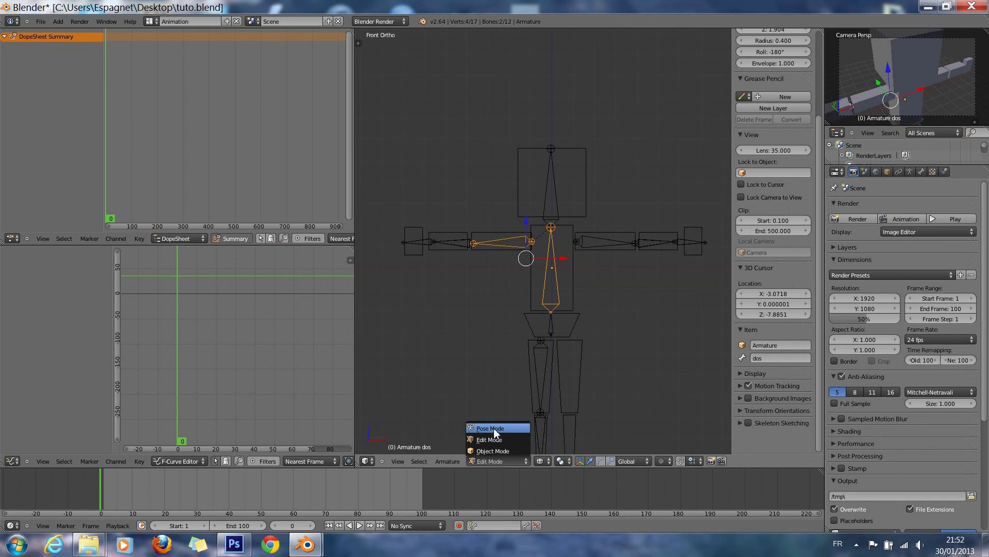
pyautogui.click(494, 431)
pyautogui.rightClick(557, 246)
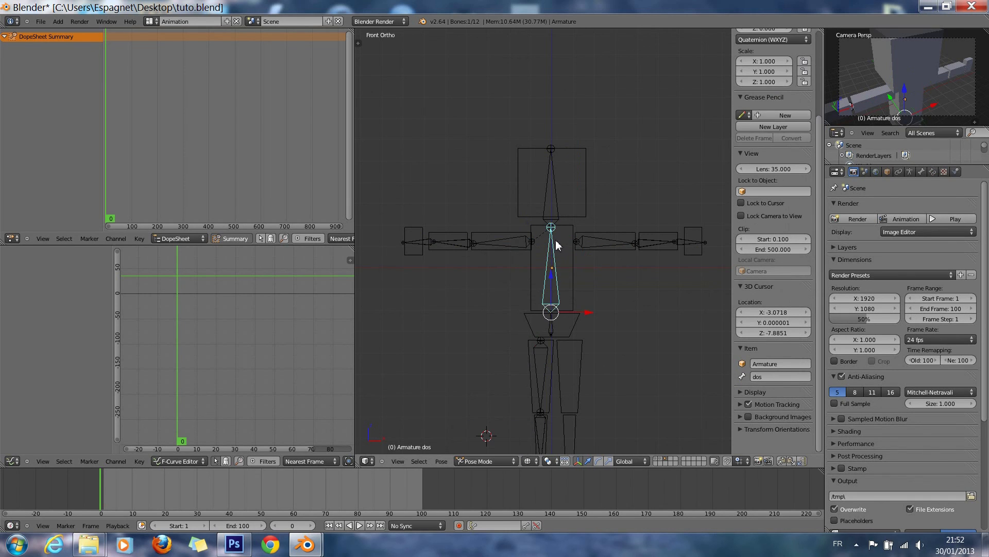
pyautogui.press('r')
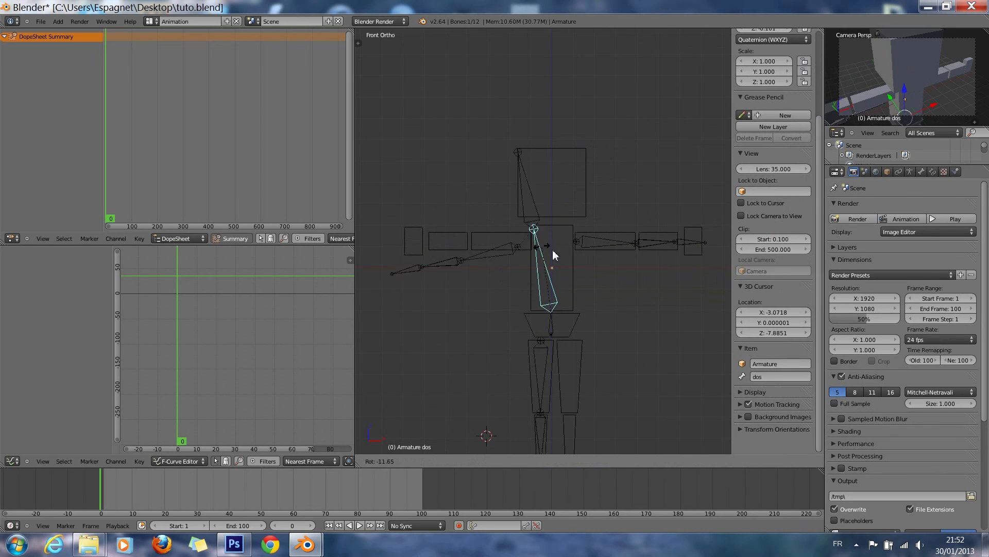
pyautogui.press('Escape')
pyautogui.click(494, 462)
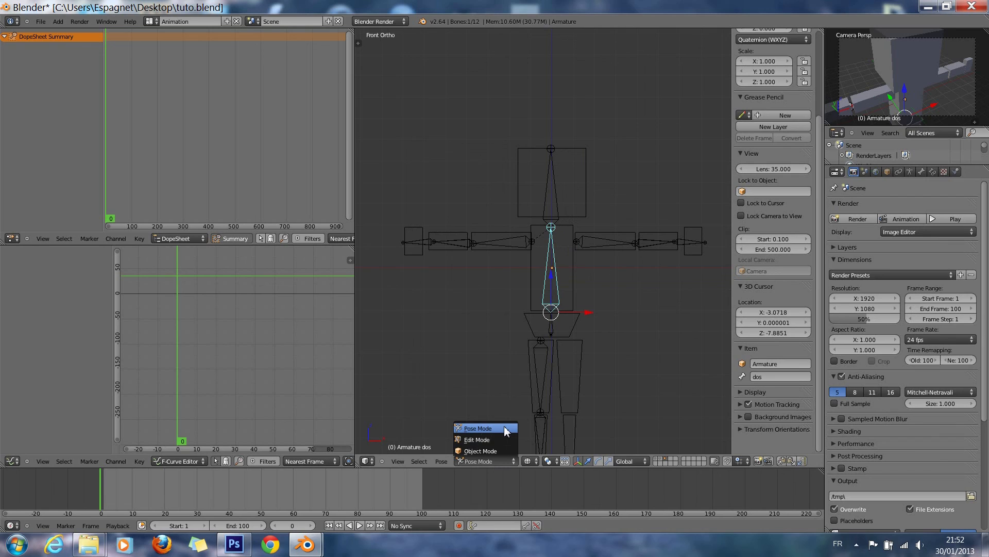
pyautogui.click(495, 439)
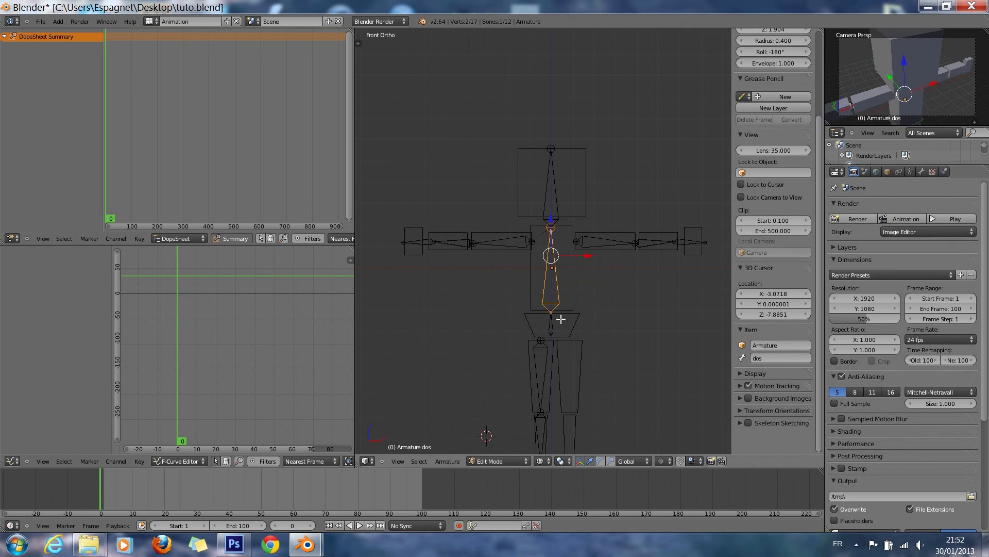
# Step: Parent the character's left upper arm bone to the dos bone with the Keep Offset option
pyautogui.keyDown('shift'); pyautogui.rightClick(591, 246); pyautogui.keyUp('shift')
pyautogui.keyDown('shift'); pyautogui.rightClick(549, 264); pyautogui.keyUp('shift')
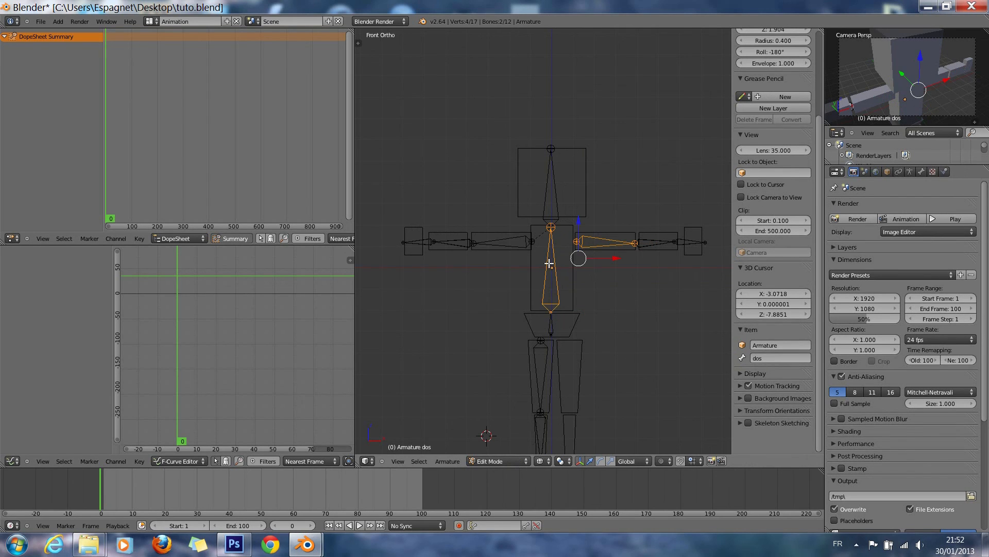
pyautogui.hotkey('ctrl', 'p')
pyautogui.click(549, 263)
# Step: Try to parent the right upper leg bone and the bassin bone together, in both selection orders
pyautogui.scroll(-2, 537, 337)
pyautogui.keyDown('shift'); pyautogui.scroll(-8, 537, 337); pyautogui.keyUp('shift')
pyautogui.scroll(5, 536, 337)
pyautogui.keyDown('shift'); pyautogui.scroll(3, 566, 241); pyautogui.keyUp('shift')
pyautogui.keyDown('shift'); pyautogui.scroll(2, 565, 241); pyautogui.keyUp('shift')
pyautogui.rightClick(536, 235)
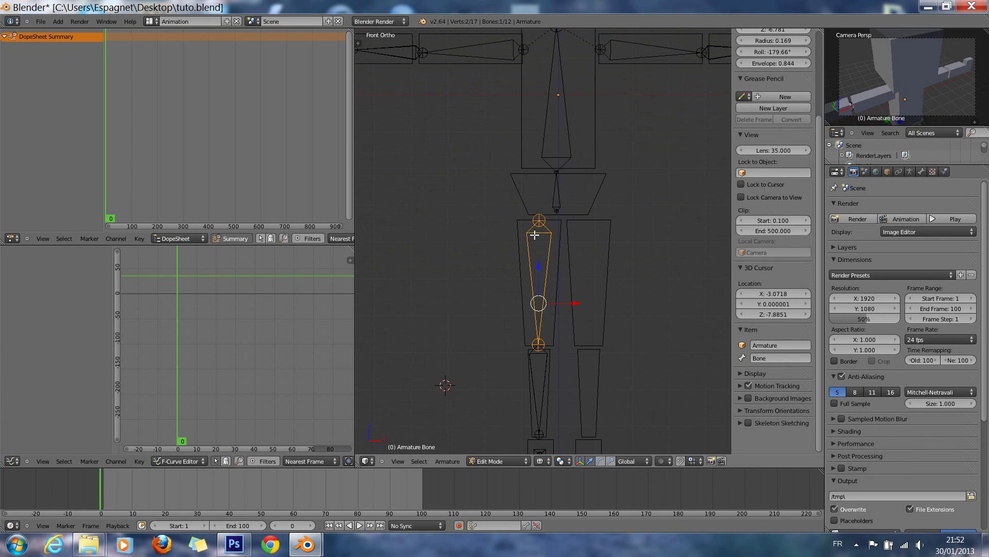
pyautogui.keyDown('shift'); pyautogui.rightClick(564, 192); pyautogui.keyUp('shift')
pyautogui.hotkey('ctrl', 'p')
pyautogui.click(563, 192)
pyautogui.rightClick(562, 199)
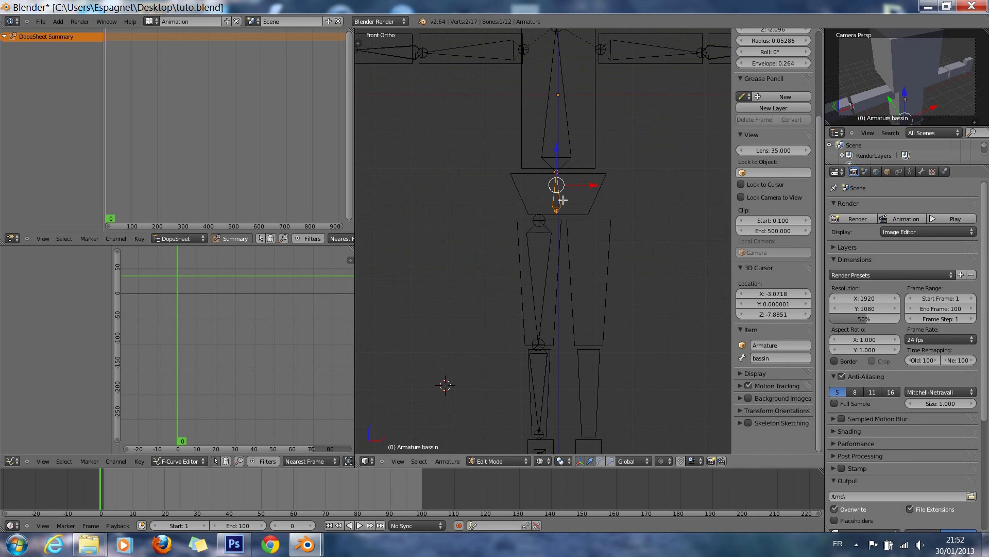
pyautogui.keyDown('shift'); pyautogui.rightClick(538, 269); pyautogui.keyUp('shift')
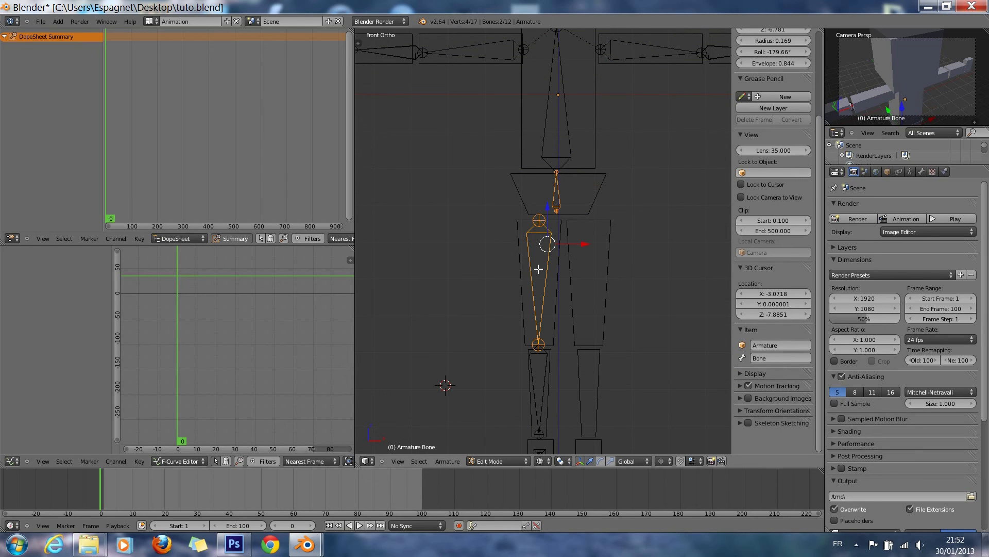
pyautogui.hotkey('ctrl', 'p')
pyautogui.click(538, 267)
# Step: Parent the right upper leg bone to the bassin bone with the Keep Offset option
pyautogui.keyDown('shift'); pyautogui.scroll(3, 572, 242); pyautogui.keyUp('shift')
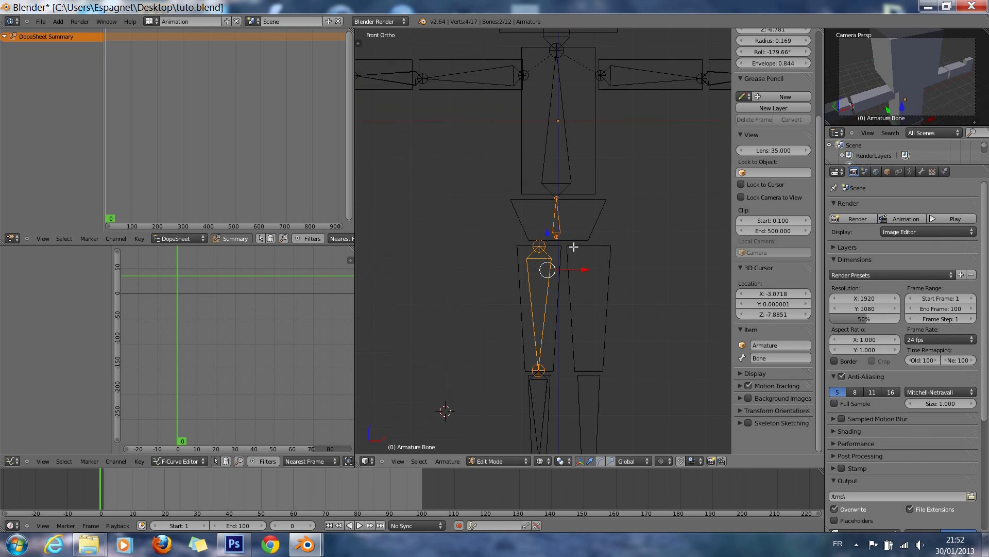
pyautogui.rightClick(561, 232)
pyautogui.rightClick(560, 228)
pyautogui.rightClick(529, 287)
pyautogui.keyDown('shift'); pyautogui.rightClick(564, 227); pyautogui.keyUp('shift')
pyautogui.hotkey('ctrl', 'p')
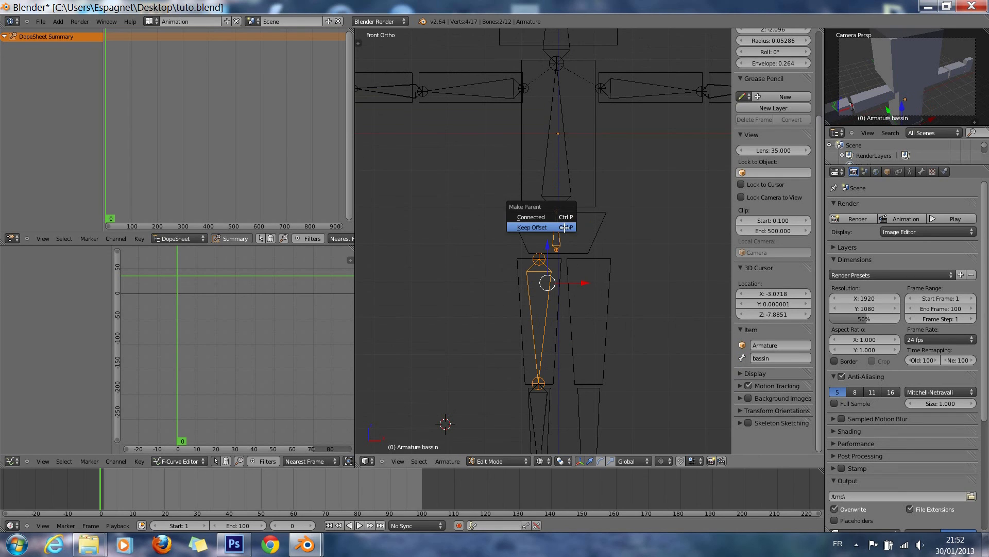
pyautogui.click(564, 227)
# Step: Parent the right foot bone to the right lower leg bone
pyautogui.keyDown('shift'); pyautogui.scroll(-4, 577, 276); pyautogui.keyUp('shift')
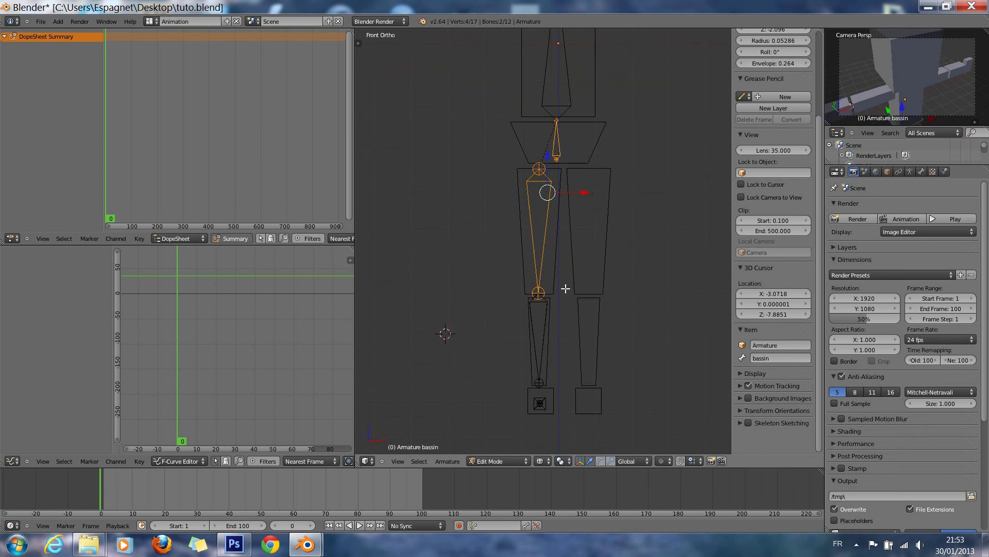
pyautogui.keyDown('shift'); pyautogui.rightClick(541, 315); pyautogui.keyUp('shift')
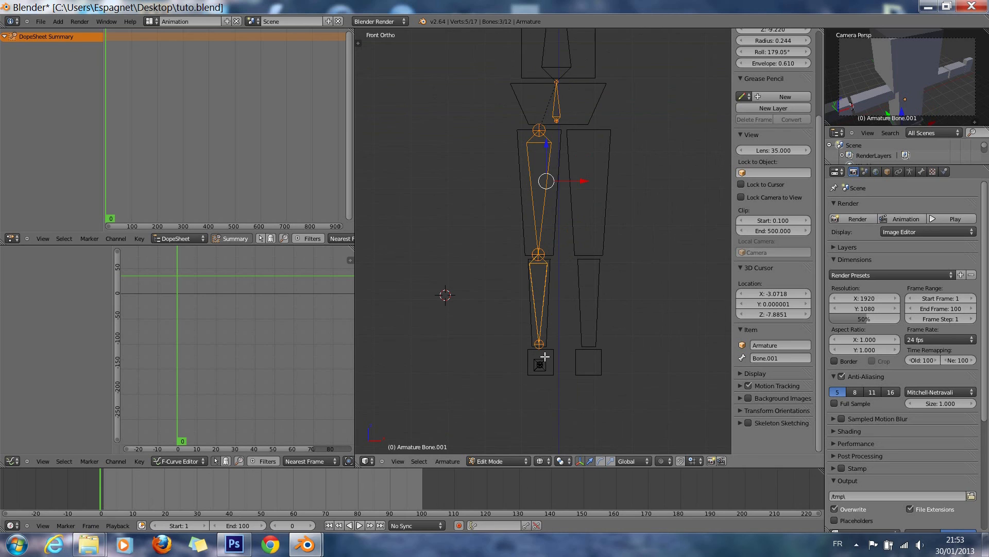
pyautogui.rightClick(545, 356)
pyautogui.keyDown('shift'); pyautogui.rightClick(544, 316); pyautogui.keyUp('shift')
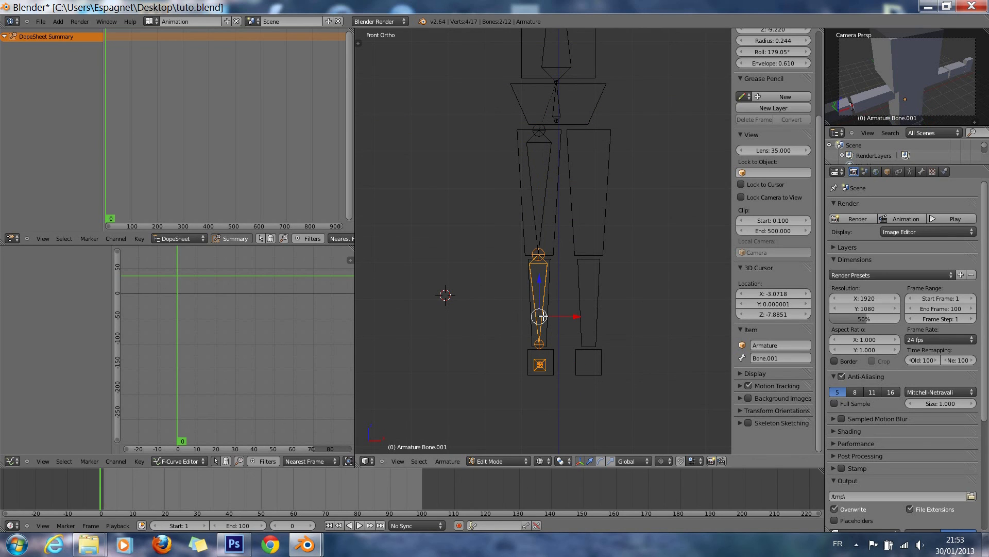
pyautogui.hotkey('ctrl', 'p')
pyautogui.click(543, 317)
# Step: Duplicate the three right leg bones into the left leg, offset 1.3 units along X, and inspect the thigh bones' names
pyautogui.keyDown('shift'); pyautogui.rightClick(548, 201); pyautogui.keyUp('shift')
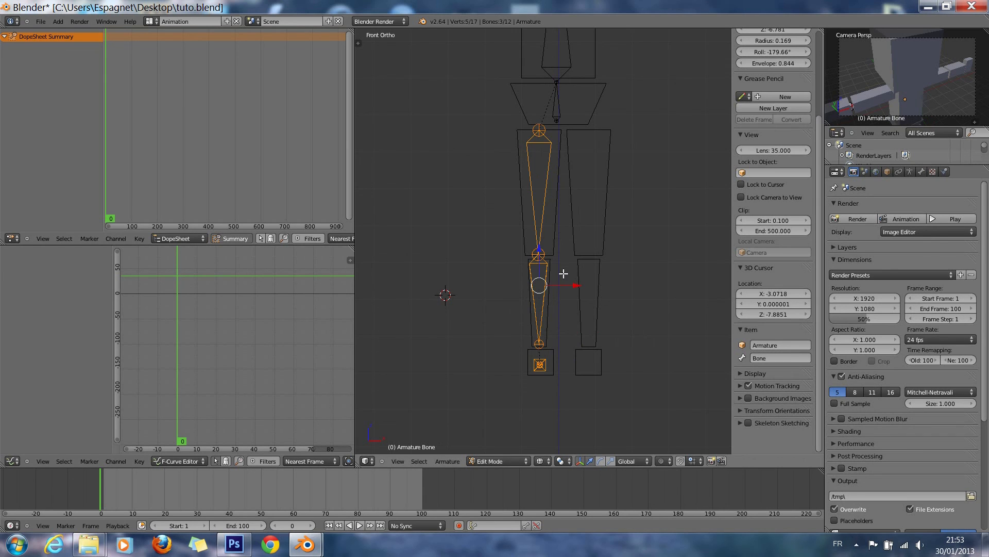
pyautogui.hotkey('shift', 'd')
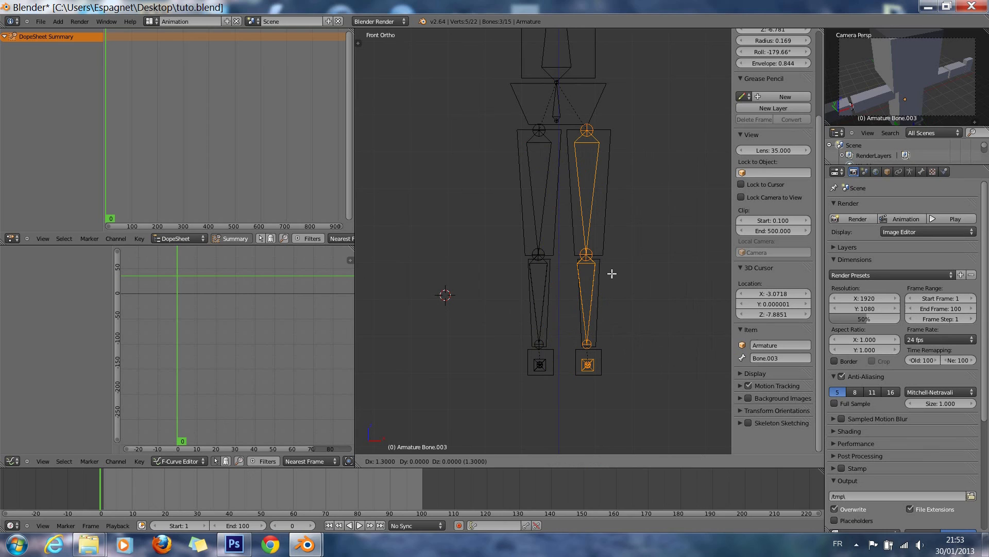
pyautogui.click(612, 273)
pyautogui.rightClick(592, 207)
pyautogui.rightClick(546, 195)
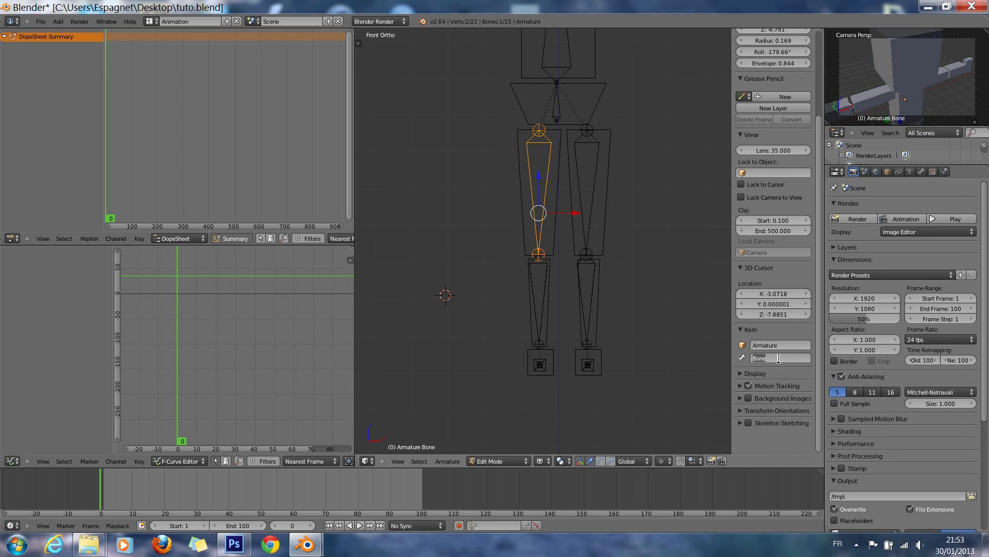
pyautogui.press('Return')
# Step: Delete the duplicated thigh, lower leg and foot bones from the left leg
pyautogui.rightClick(589, 213)
pyautogui.keyDown('shift'); pyautogui.rightClick(590, 279); pyautogui.keyUp('shift')
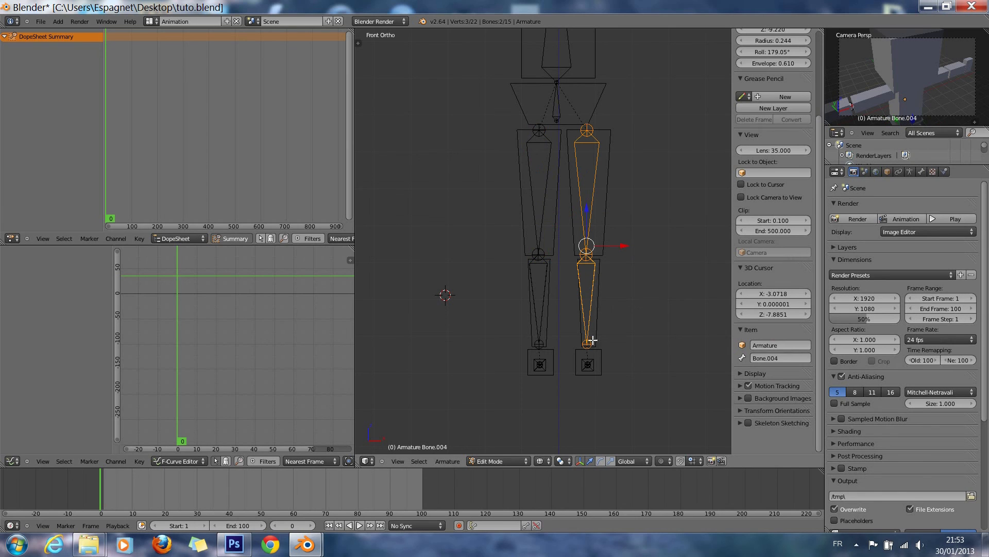
pyautogui.press('x')
pyautogui.click(590, 370)
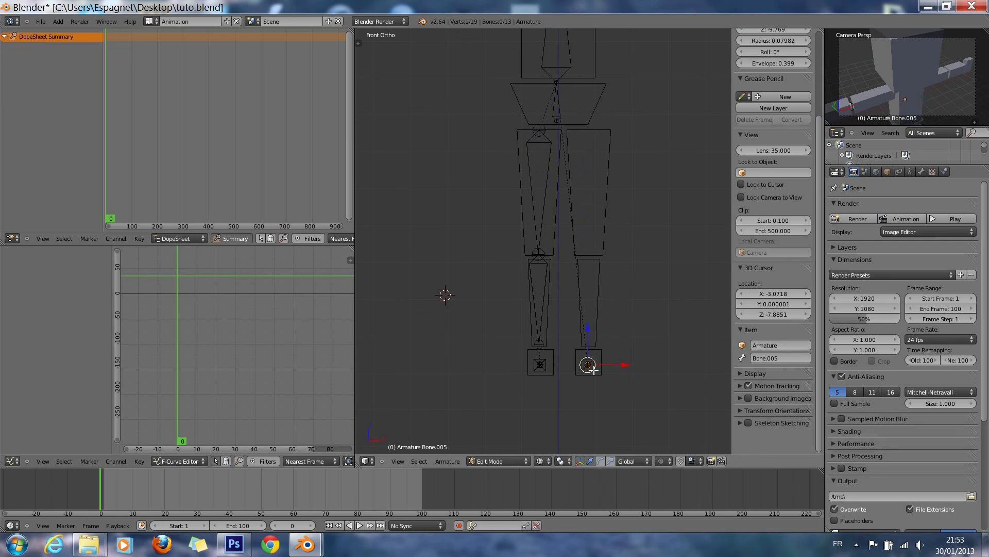
pyautogui.press('a')
pyautogui.press('a')
pyautogui.rightClick(591, 368)
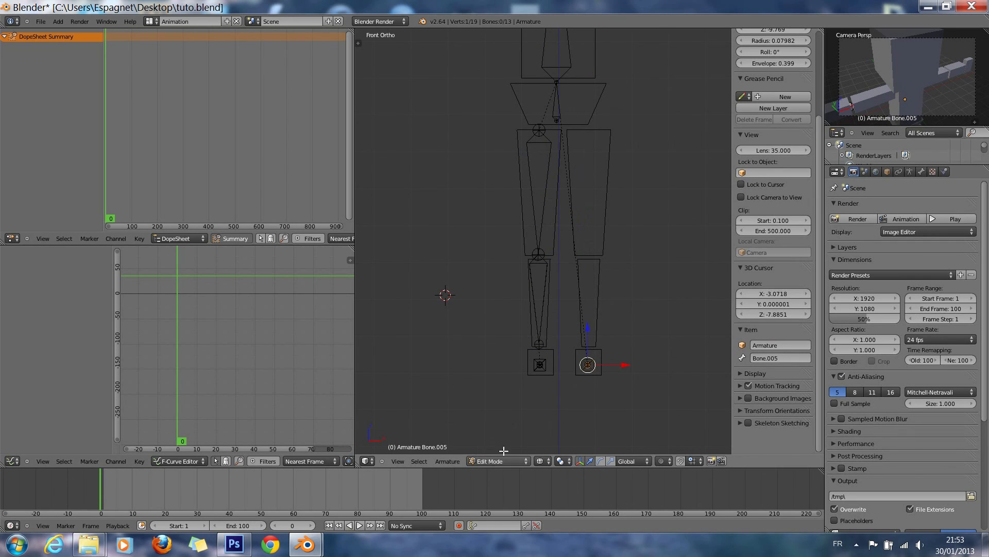
pyautogui.rightClick(588, 363)
pyautogui.press('x')
pyautogui.click(590, 362)
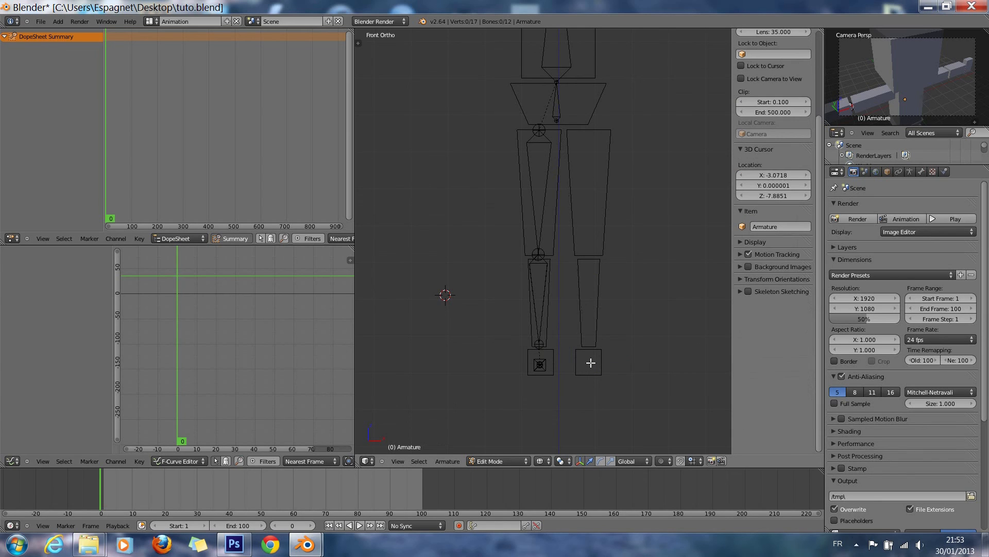
# Step: Rename the right upper leg bone as cuisse_d
pyautogui.rightClick(531, 170)
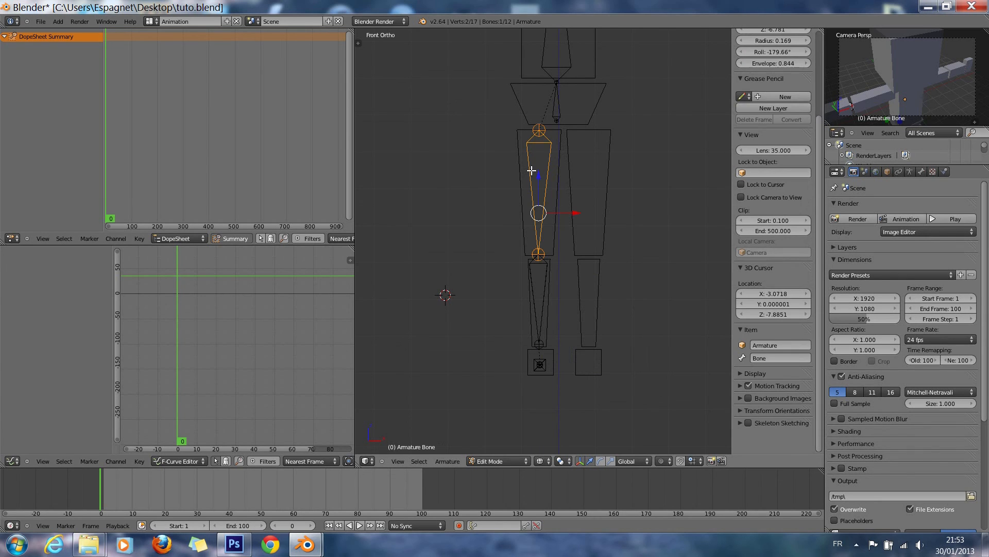
pyautogui.click(789, 359)
pyautogui.write('cuisse_droite')
pyautogui.press('Return')
pyautogui.click(782, 371)
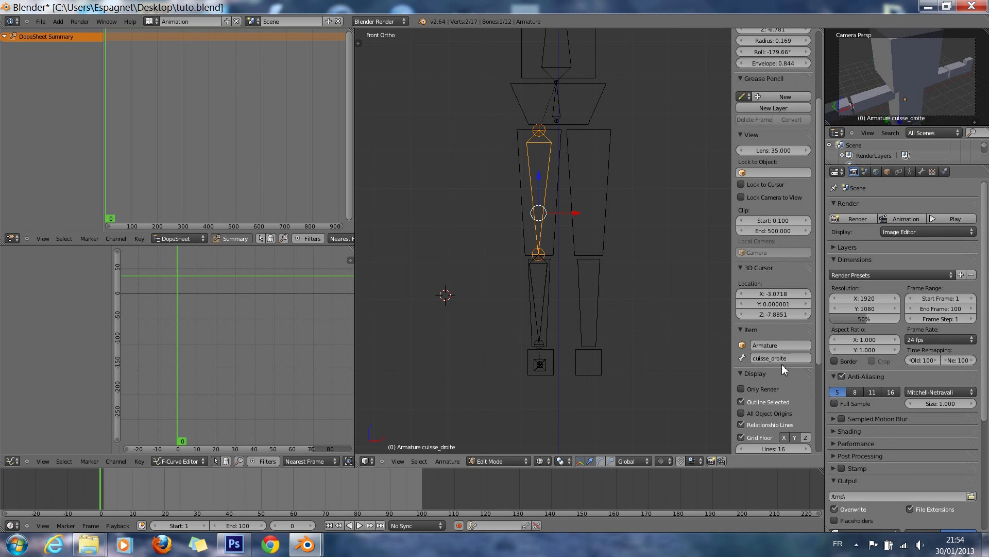
pyautogui.write('cuisse')
pyautogui.press('Return')
# Step: Rename the right lower leg bone as molet_d
pyautogui.rightClick(536, 293)
pyautogui.click(756, 358)
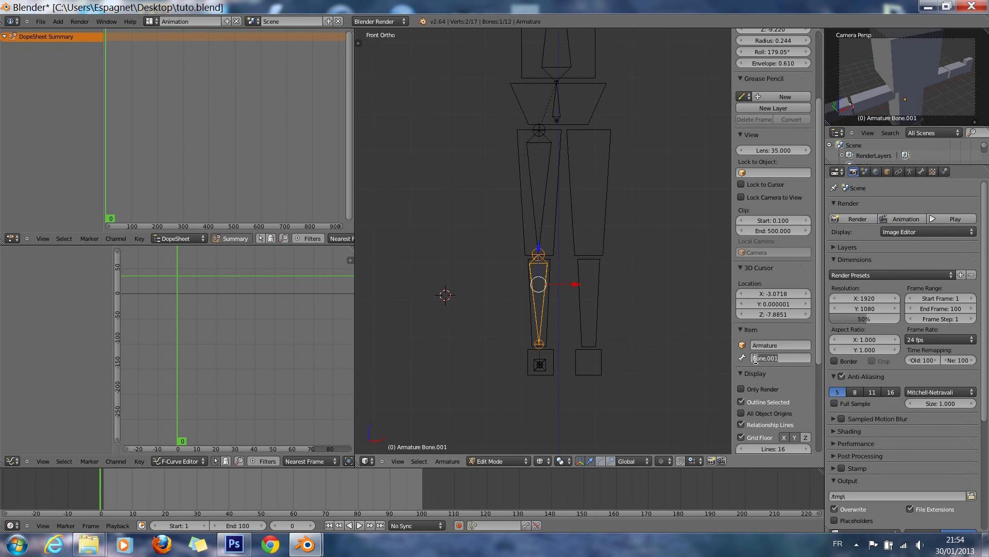
pyautogui.press('BackSpace')
pyautogui.write('mollet_d')
pyautogui.press('Return')
# Step: Rename the right foot bone as pied_droit
pyautogui.rightClick(540, 365)
pyautogui.rightClick(532, 369)
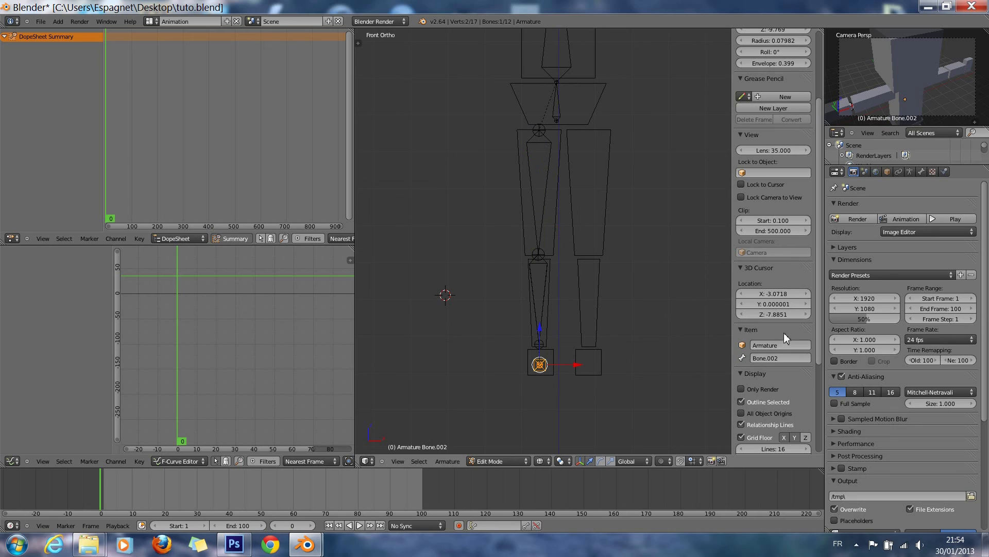
pyautogui.click(772, 356)
pyautogui.write('pied_droig')
pyautogui.press('BackSpace')
pyautogui.press('Return')
# Step: Duplicate the thigh, lower leg and foot bones of the right leg and position the copies inside the left leg
pyautogui.rightClick(541, 190)
pyautogui.keyDown('shift'); pyautogui.rightClick(546, 269); pyautogui.keyUp('shift')
pyautogui.keyDown('shift'); pyautogui.rightClick(543, 365); pyautogui.keyUp('shift')
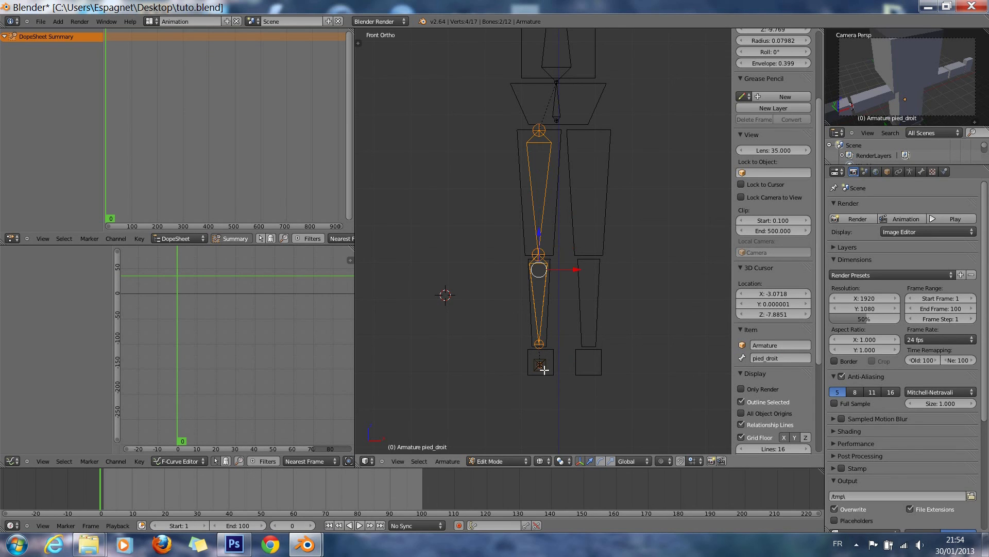
pyautogui.hotkey('shift', 'd')
pyautogui.click(579, 308)
pyautogui.moveTo(579, 288); pyautogui.dragTo(625, 293)
# Step: Shorten the right foot bone's name to pied_d
pyautogui.rightClick(536, 299)
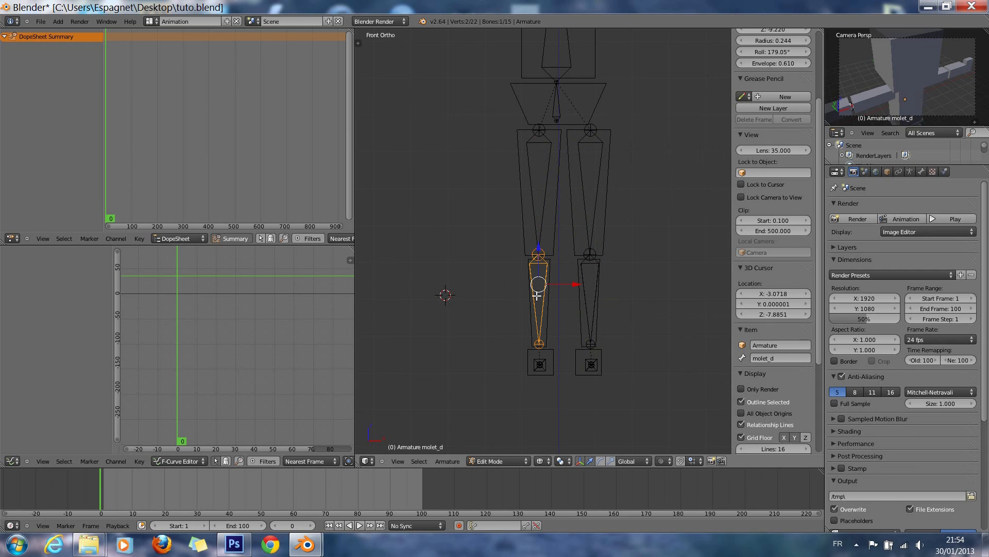
pyautogui.rightClick(537, 364)
pyautogui.rightClick(539, 367)
pyautogui.click(796, 356)
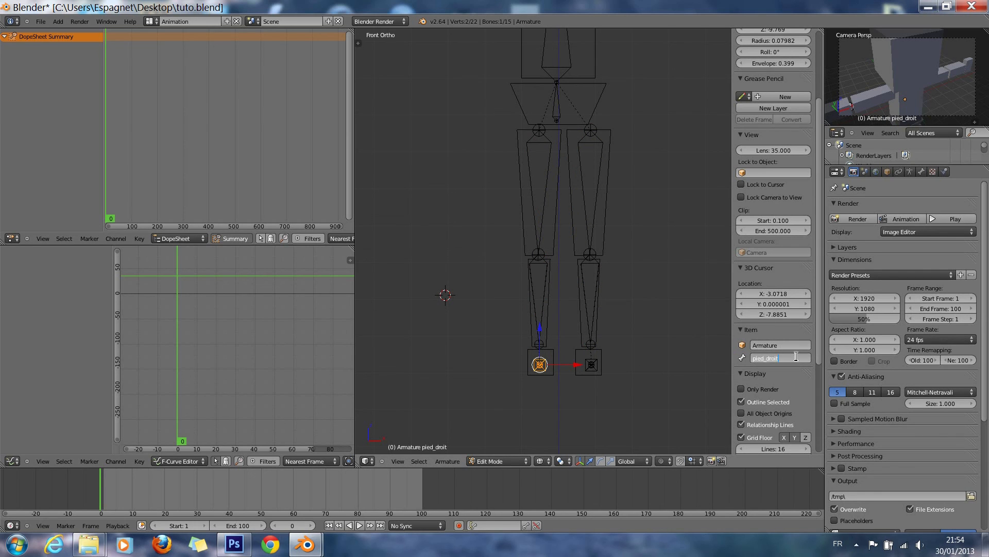
pyautogui.write('pied_d')
pyautogui.press('Return')
# Step: Rename the duplicated thigh bone in the left leg as cuisse_g
pyautogui.rightClick(589, 206)
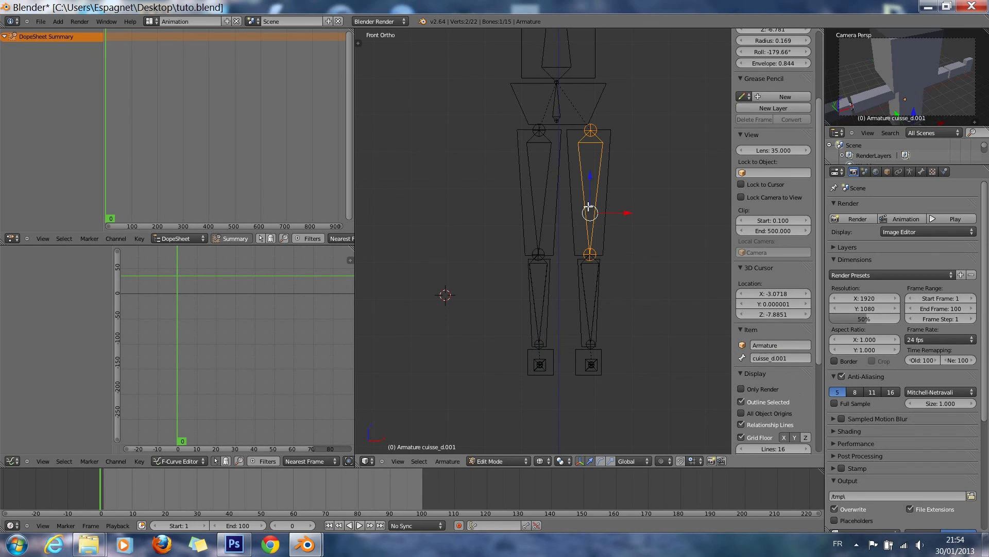
pyautogui.click(778, 357)
pyautogui.press('BackSpace')
pyautogui.press('BackSpace')
pyautogui.press('BackSpace')
pyautogui.press('BackSpace')
pyautogui.press('BackSpace')
pyautogui.write('g')
pyautogui.press('Return')
# Step: Rename the duplicated lower leg bone in the left leg as molet_g
pyautogui.rightClick(590, 297)
pyautogui.click(772, 358)
pyautogui.moveTo(772, 359); pyautogui.dragTo(810, 362)
pyautogui.write('g')
pyautogui.press('Return')
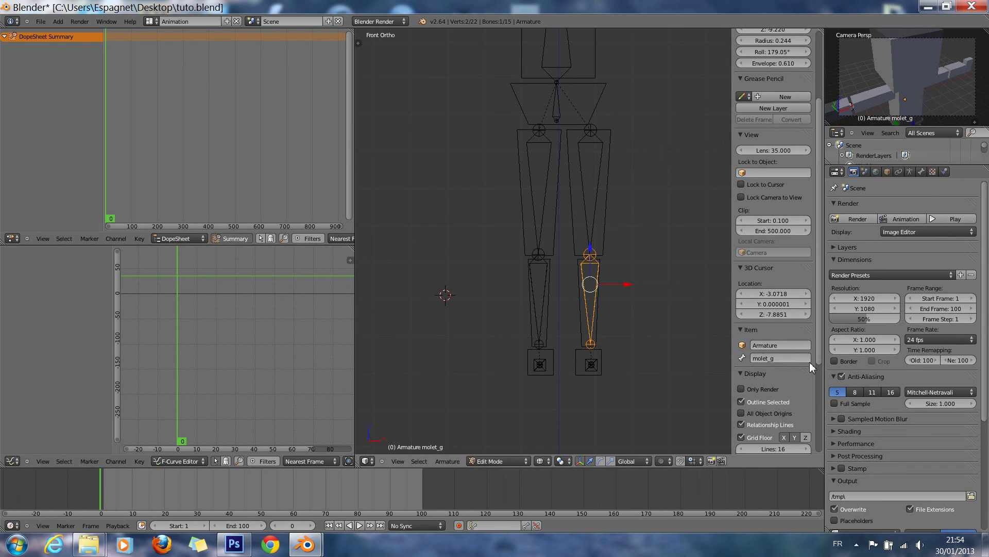
# Step: Rename the duplicated foot bone in the left leg as pied_g
pyautogui.rightClick(589, 374)
pyautogui.rightClick(591, 364)
pyautogui.click(769, 358)
pyautogui.moveTo(769, 358); pyautogui.dragTo(816, 361)
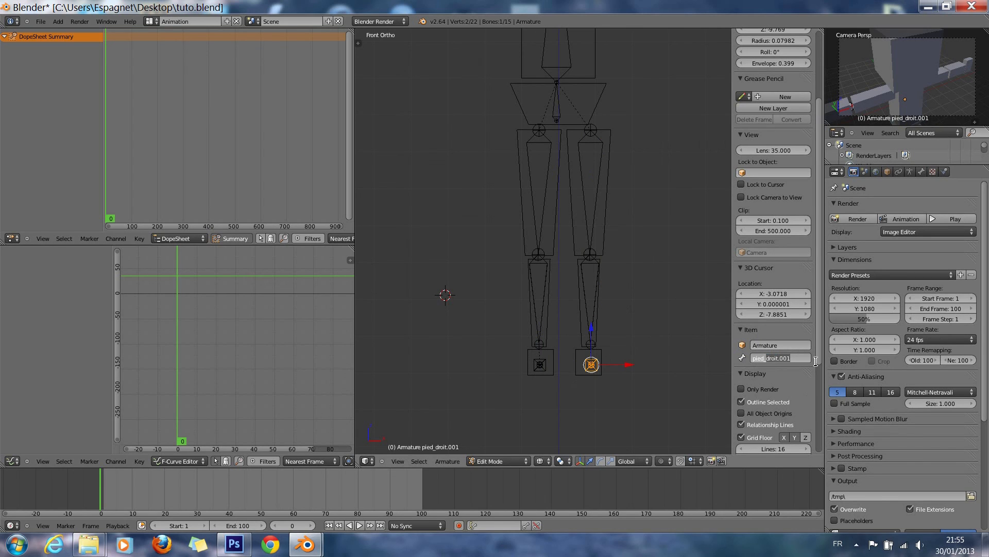
pyautogui.press('BackSpace')
pyautogui.write('g')
pyautogui.press('Return')
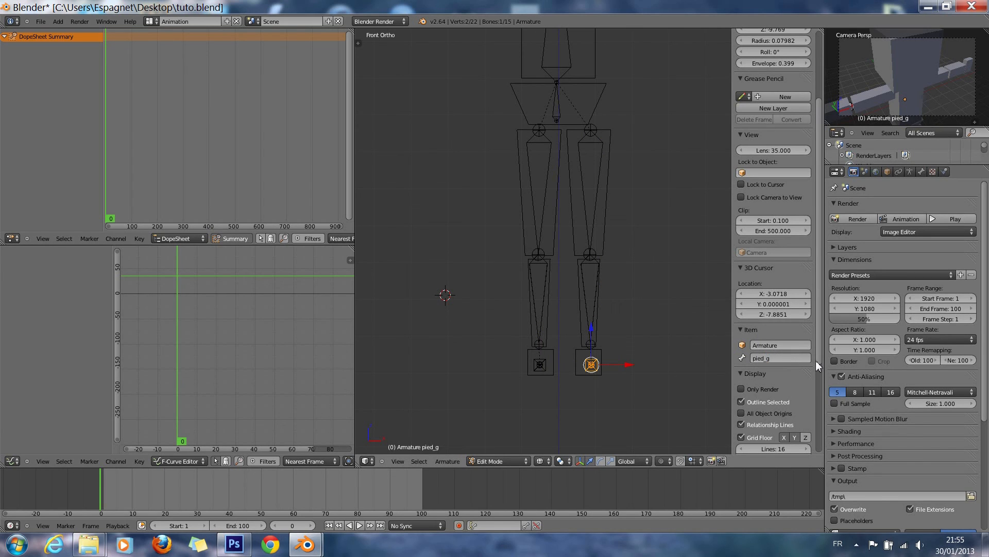
# Step: Examine the whole armature inside the character, from the head and arms down to the feet
pyautogui.scroll(-7, 593, 187)
pyautogui.keyDown('shift'); pyautogui.scroll(7, 594, 187); pyautogui.keyUp('shift')
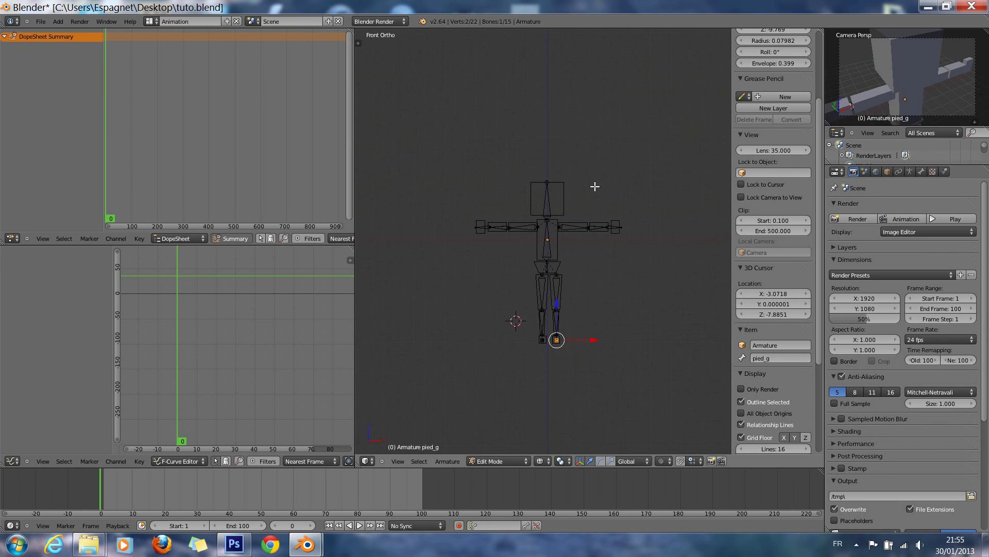
pyautogui.scroll(3, 577, 213)
pyautogui.rightClick(559, 289)
pyautogui.scroll(-3, 643, 326)
pyautogui.keyDown('shift'); pyautogui.scroll(-3, 643, 325); pyautogui.keyUp('shift')
pyautogui.keyDown('shift'); pyautogui.scroll(2, 643, 326); pyautogui.keyUp('shift')
pyautogui.scroll(3, 643, 326)
# Step: Try rotating the left upper arm bone ar_bras_g in Pose Mode, cancel it and return to Object Mode
pyautogui.press('Tab')
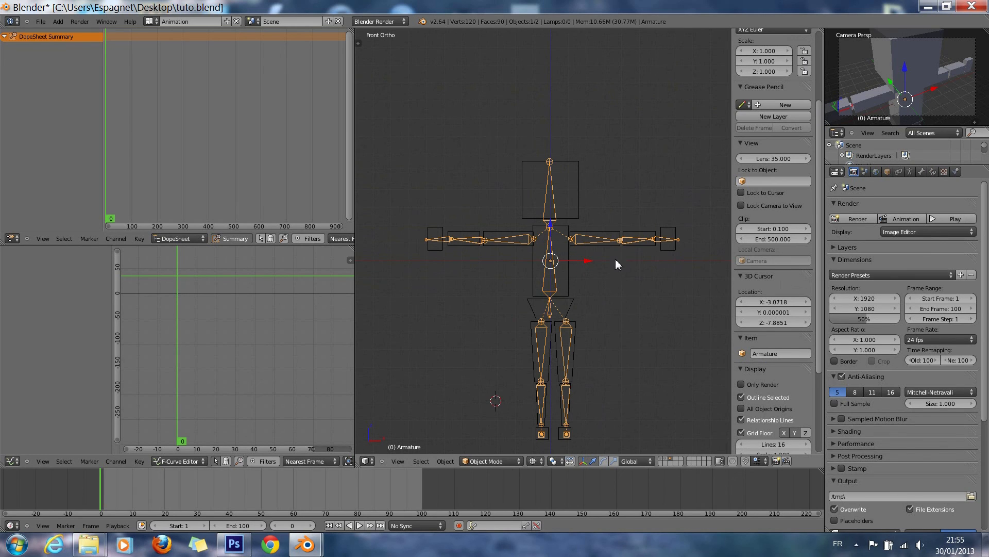
pyautogui.click(512, 460)
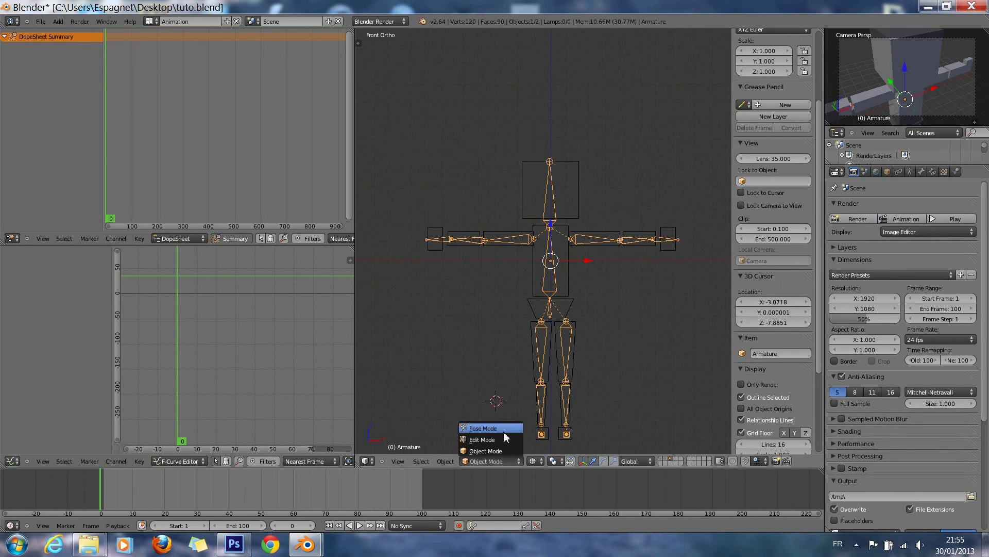
pyautogui.click(502, 429)
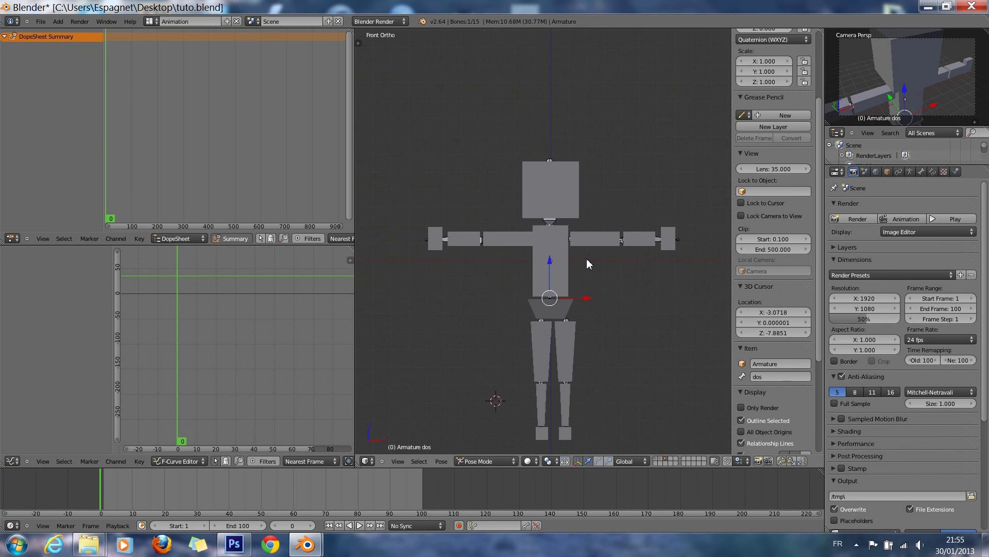
pyautogui.press('z')
pyautogui.rightClick(592, 238)
pyautogui.press('r')
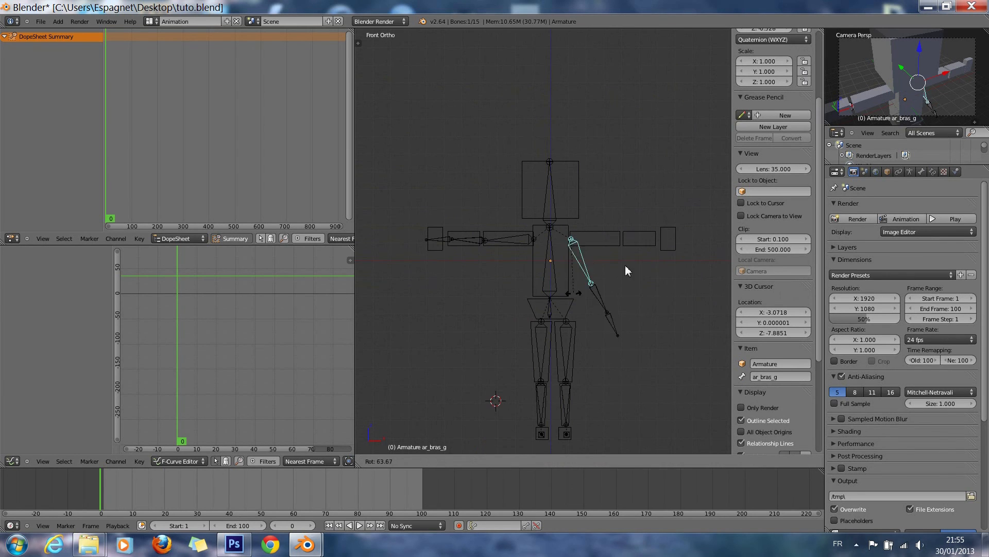
pyautogui.press('Escape')
pyautogui.press('z')
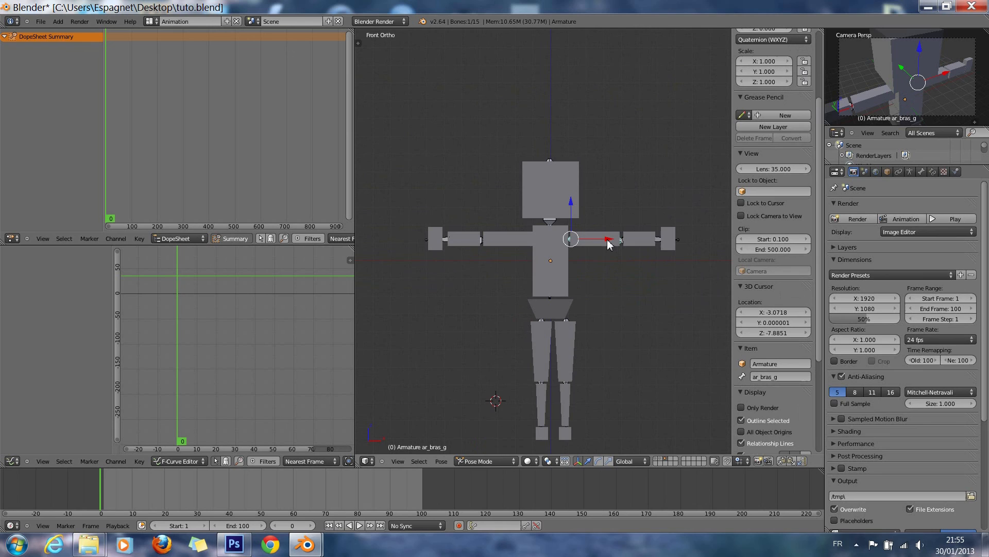
pyautogui.rightClick(651, 243)
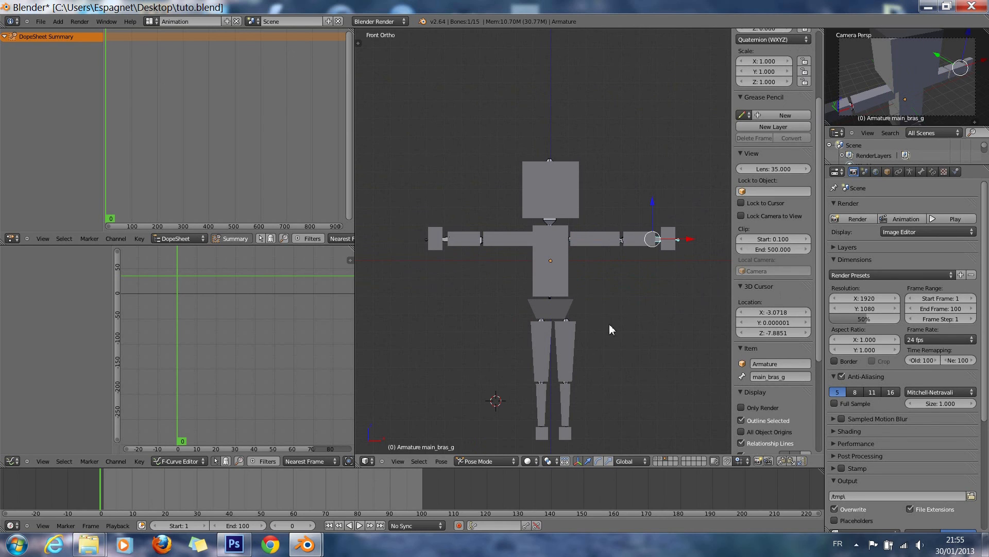
pyautogui.click(480, 462)
pyautogui.click(493, 452)
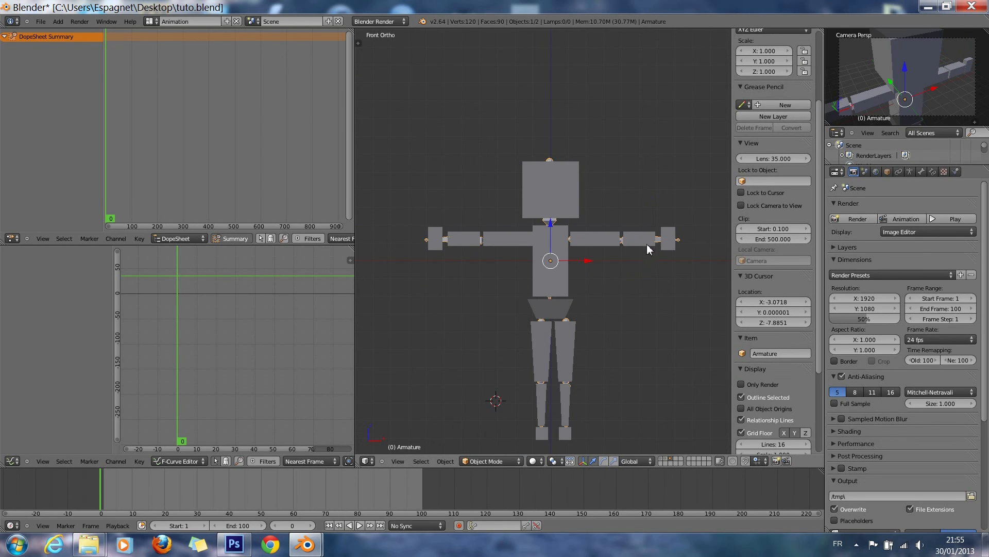
# Step: Parent the perso mesh to the Armature using Armature Deform With Empty Groups
pyautogui.rightClick(553, 193)
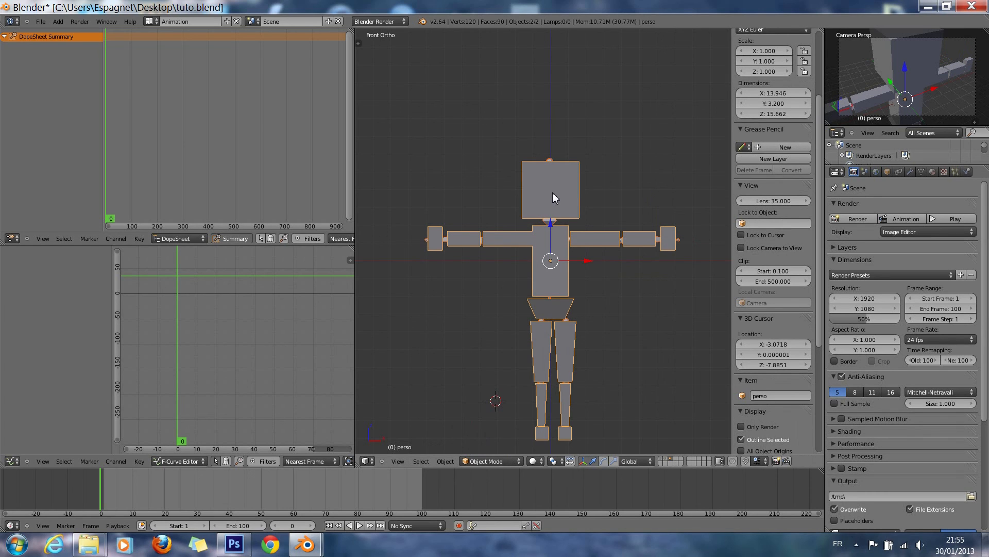
pyautogui.press('a')
pyautogui.press('a')
pyautogui.keyDown('shift'); pyautogui.rightClick(661, 241); pyautogui.keyUp('shift')
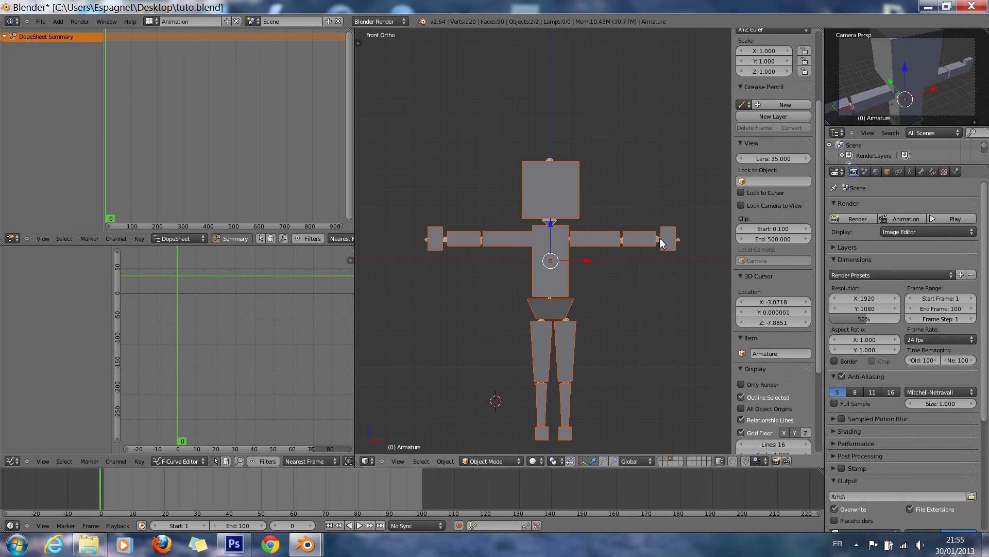
pyautogui.hotkey('ctrl', 'p')
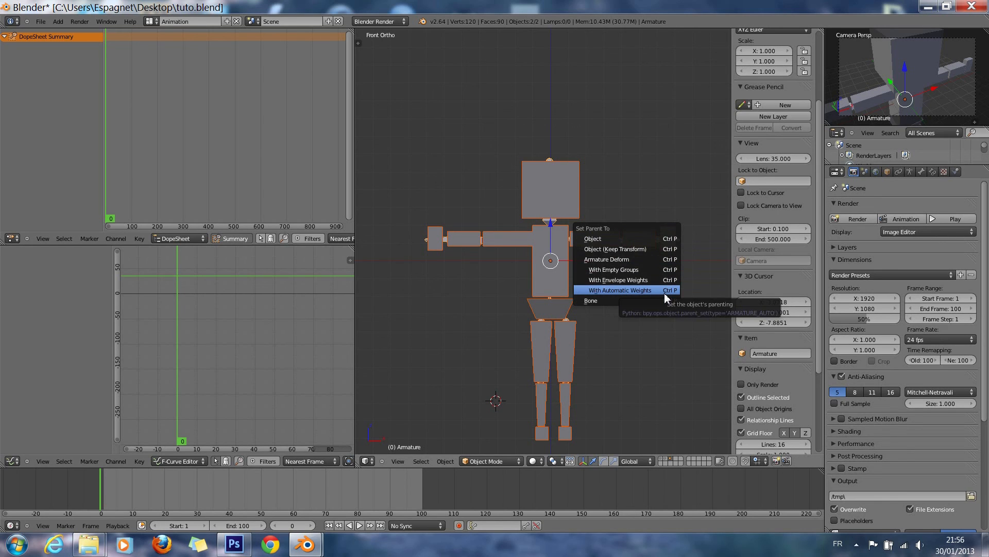
pyautogui.click(648, 269)
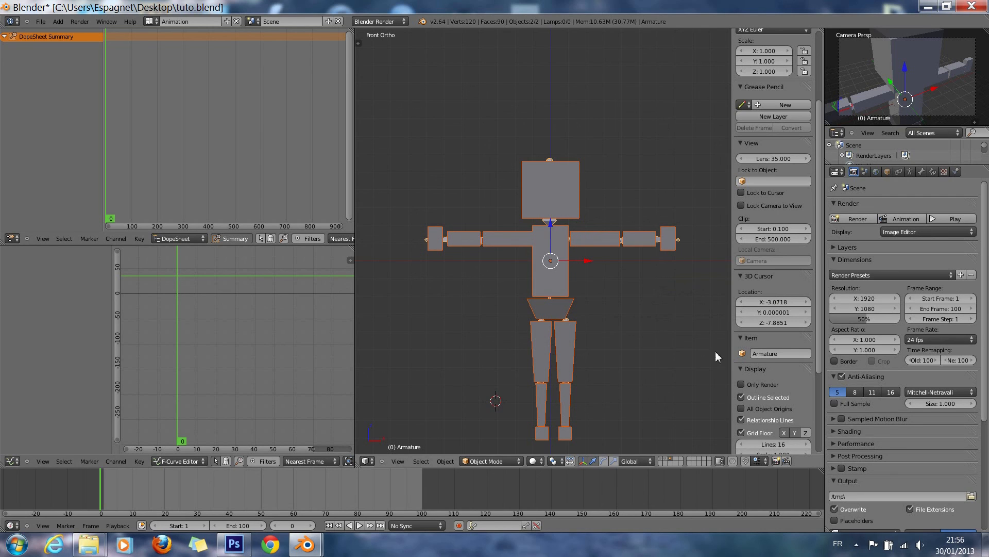
pyautogui.click(923, 172)
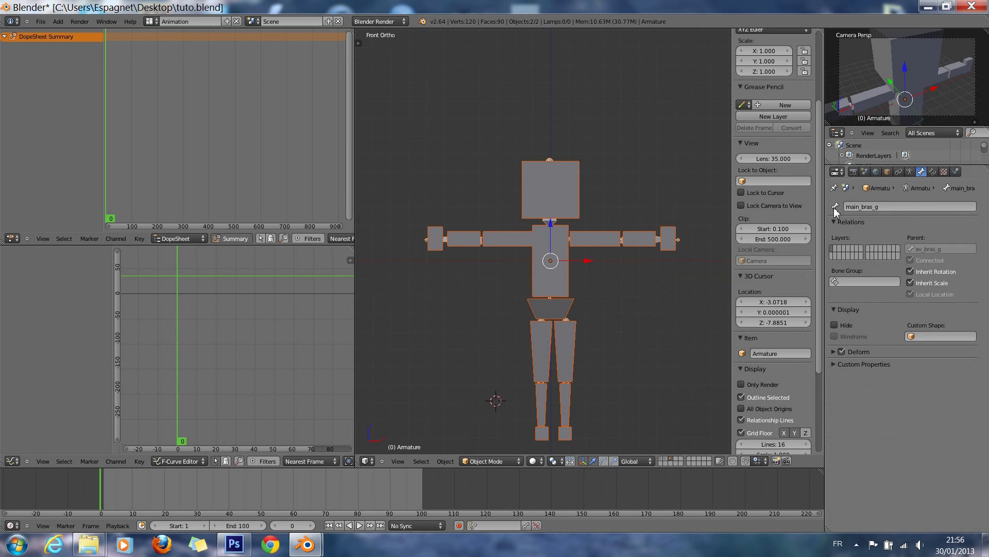
pyautogui.click(910, 172)
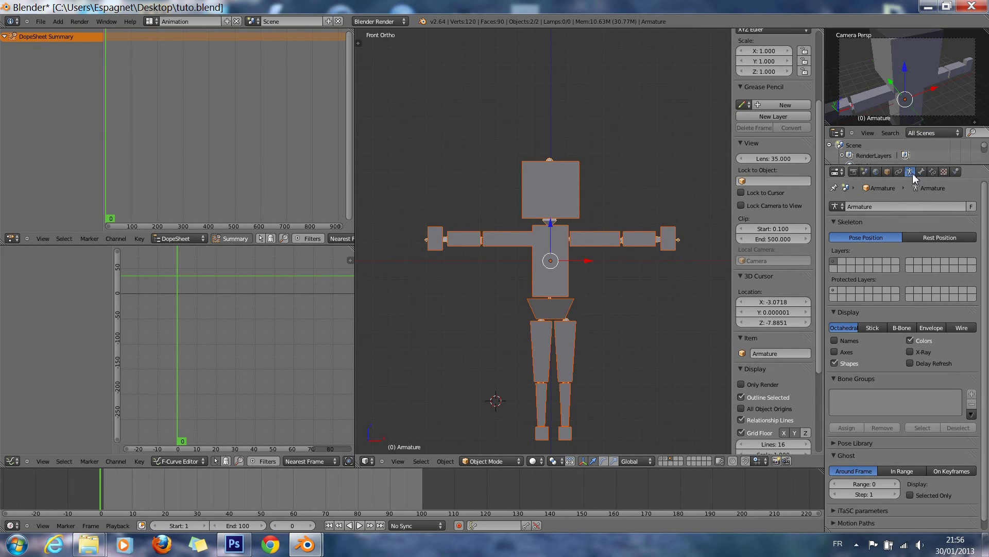
pyautogui.scroll(-1, 683, 324)
pyautogui.scroll(-1, 683, 325)
pyautogui.scroll(2, 685, 323)
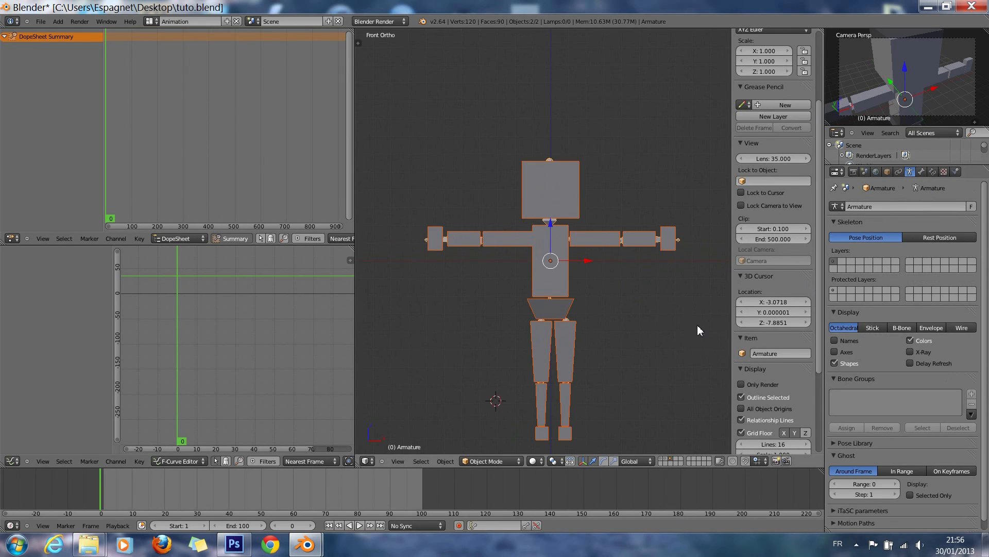
# Step: Open the perso mesh in Edit Mode and assign the pelvis block to the bassin vertex group
pyautogui.rightClick(633, 242)
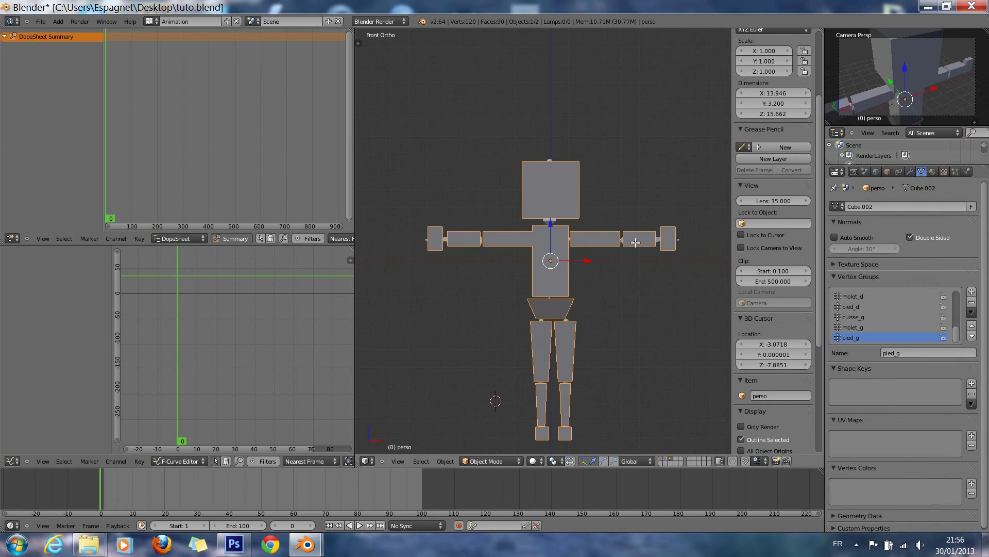
pyautogui.press('Tab')
pyautogui.scroll(5, 893, 317)
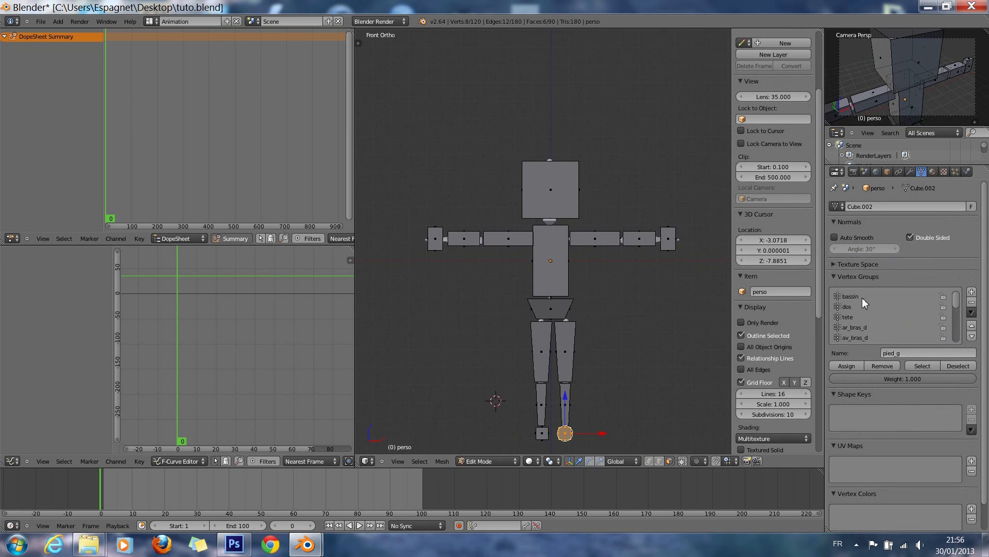
pyautogui.click(857, 296)
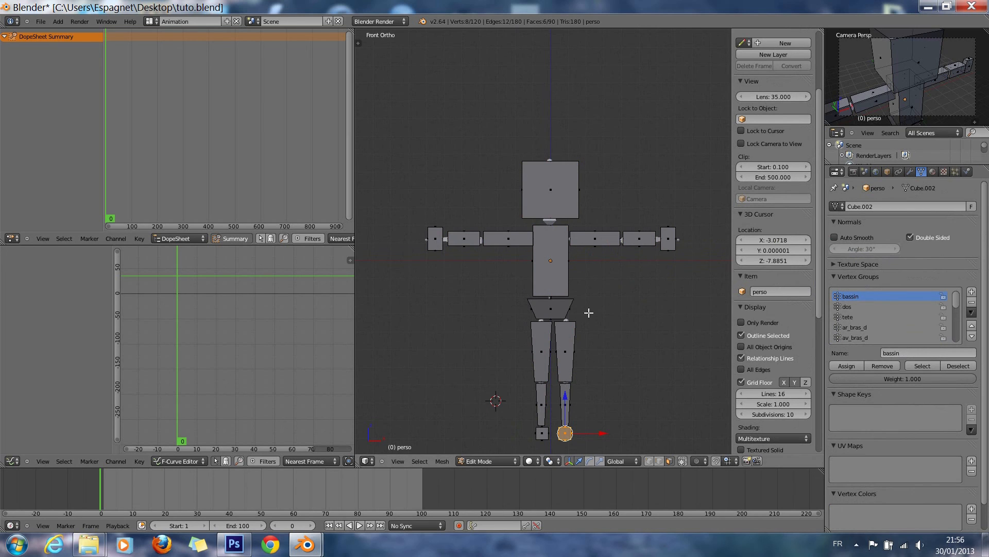
pyautogui.scroll(3, 654, 307)
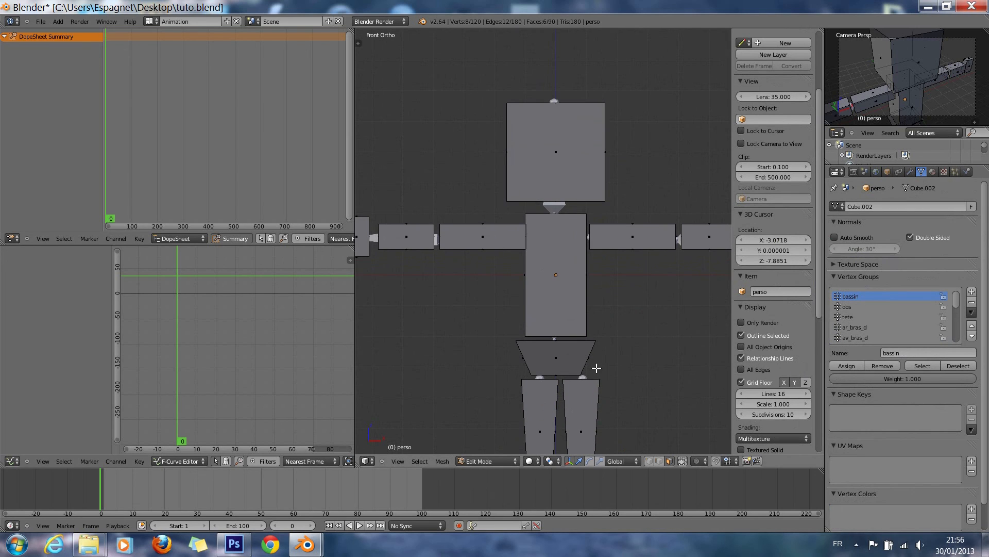
pyautogui.press('l')
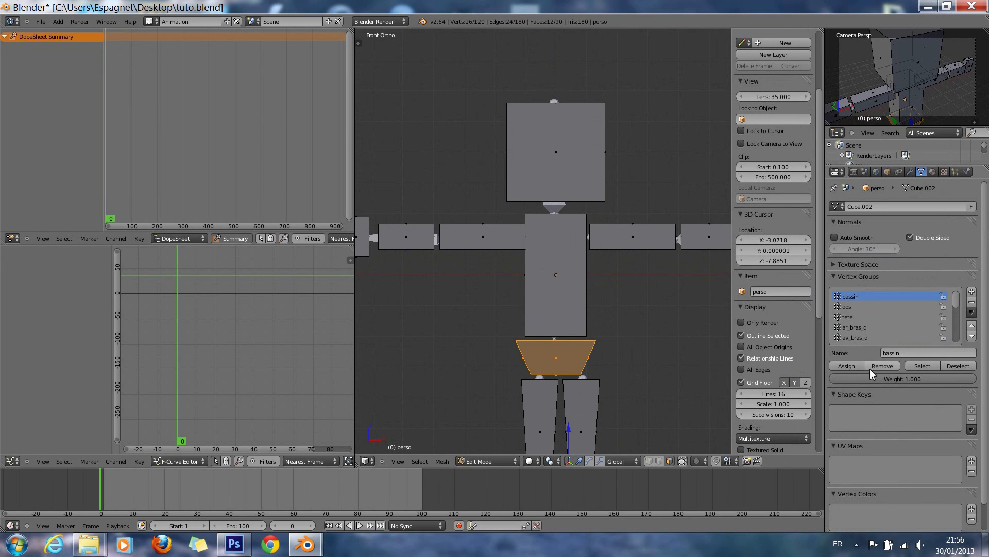
pyautogui.click(845, 366)
pyautogui.press('a')
pyautogui.scroll(-3, 803, 319)
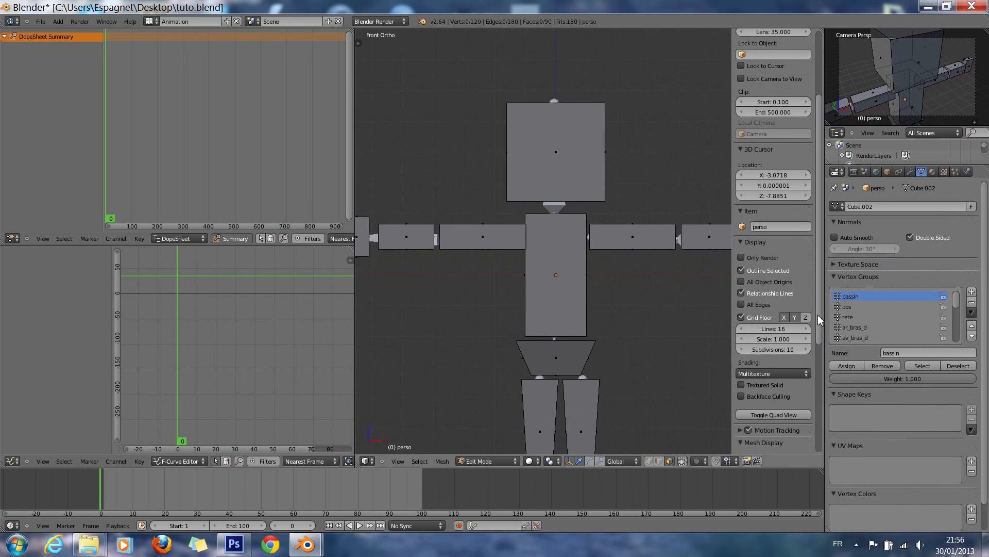
# Step: Assign the torso block to the dos vertex group and clear the selection
pyautogui.click(852, 306)
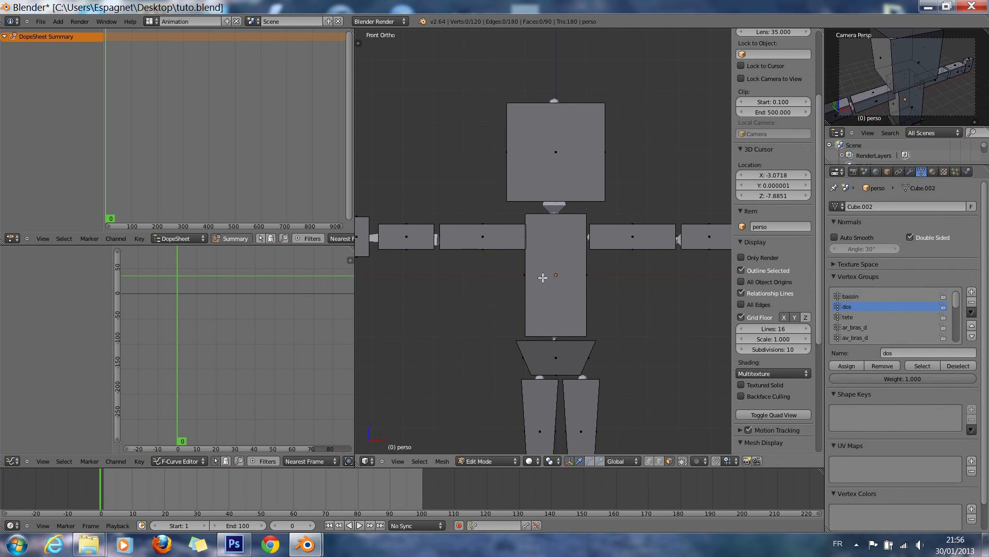
pyautogui.press('l')
pyautogui.click(850, 369)
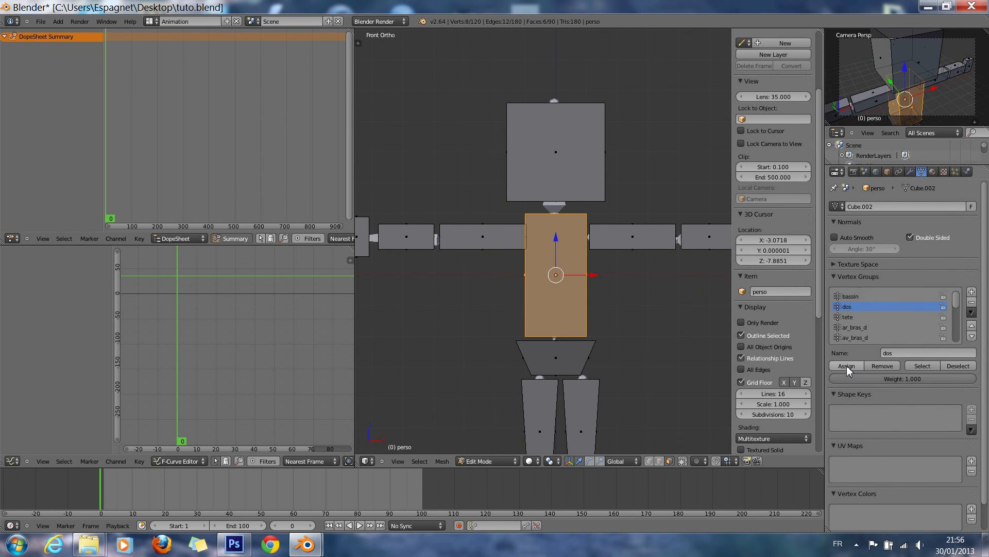
pyautogui.press('a')
# Step: Assign the head cube to the tete vertex group and clear the selection
pyautogui.click(850, 317)
pyautogui.press('l')
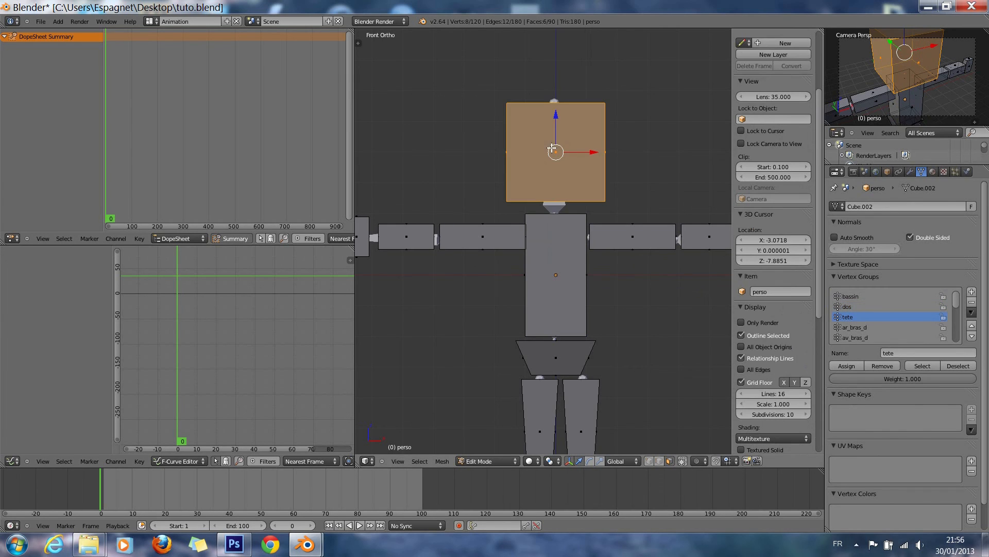
pyautogui.click(847, 366)
pyautogui.press('a')
# Step: Assign the character's right upper arm block to the ar_bras_d vertex group and clear the selection
pyautogui.click(861, 328)
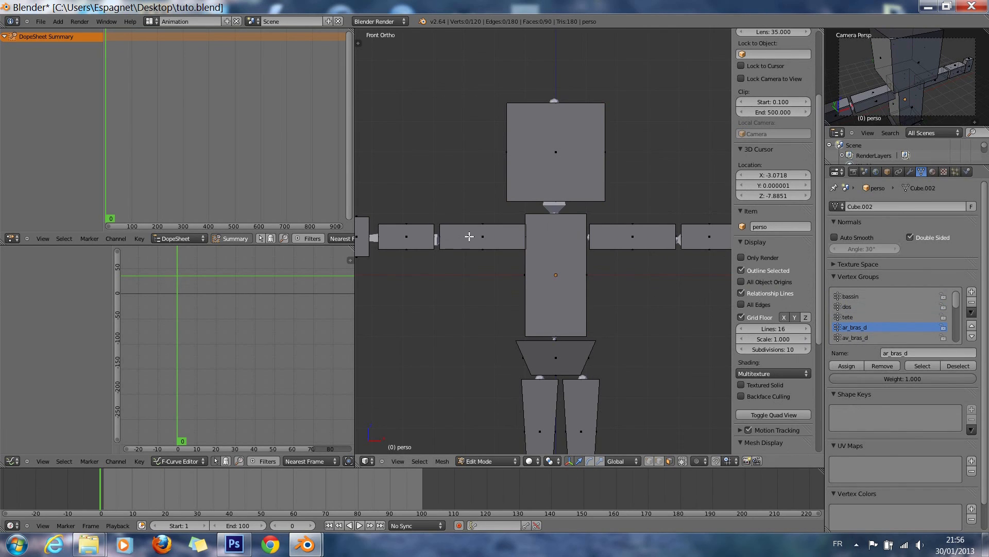
pyautogui.press('l')
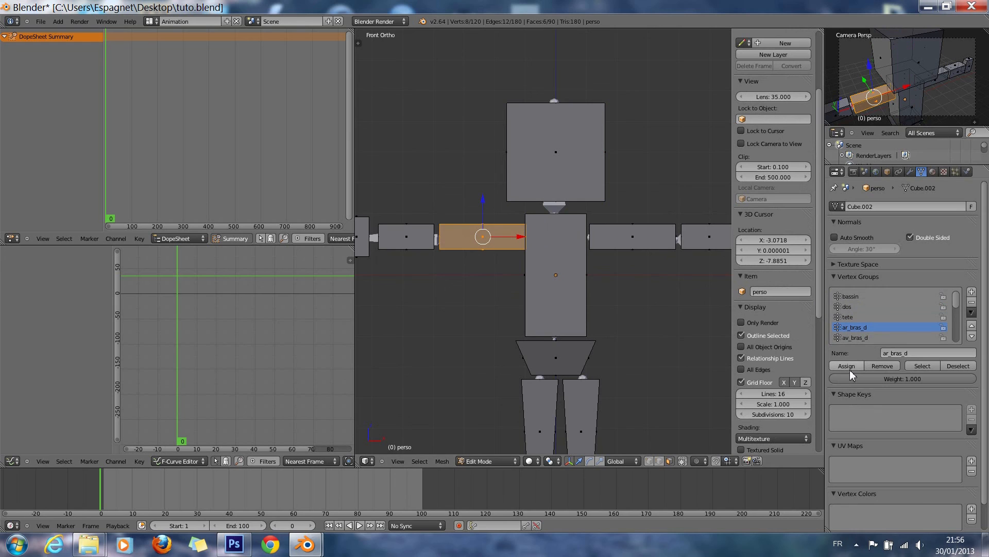
pyautogui.press('a')
# Step: Assign the character's right forearm block to the av_bras_d vertex group and clear the selection
pyautogui.click(851, 338)
pyautogui.press('a')
pyautogui.press('a')
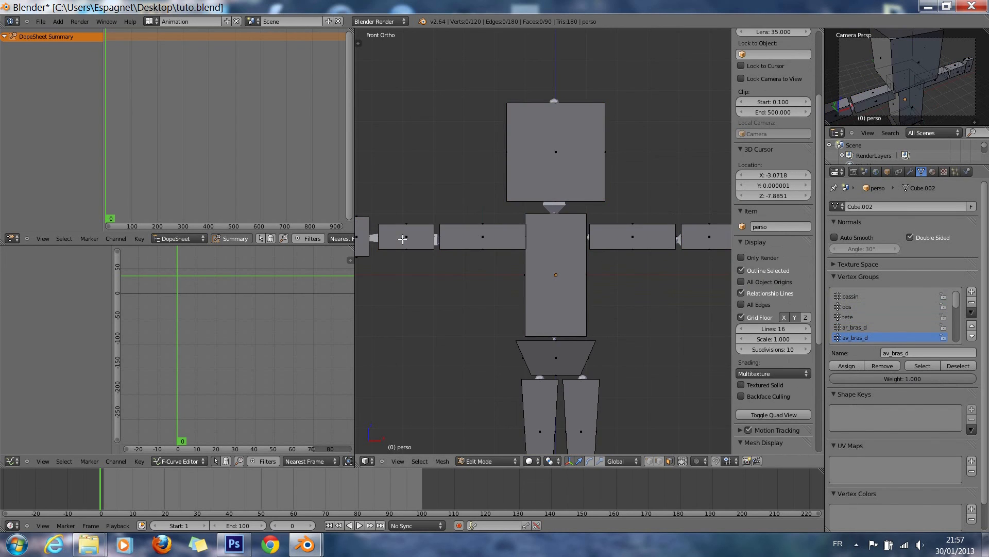
pyautogui.press('l')
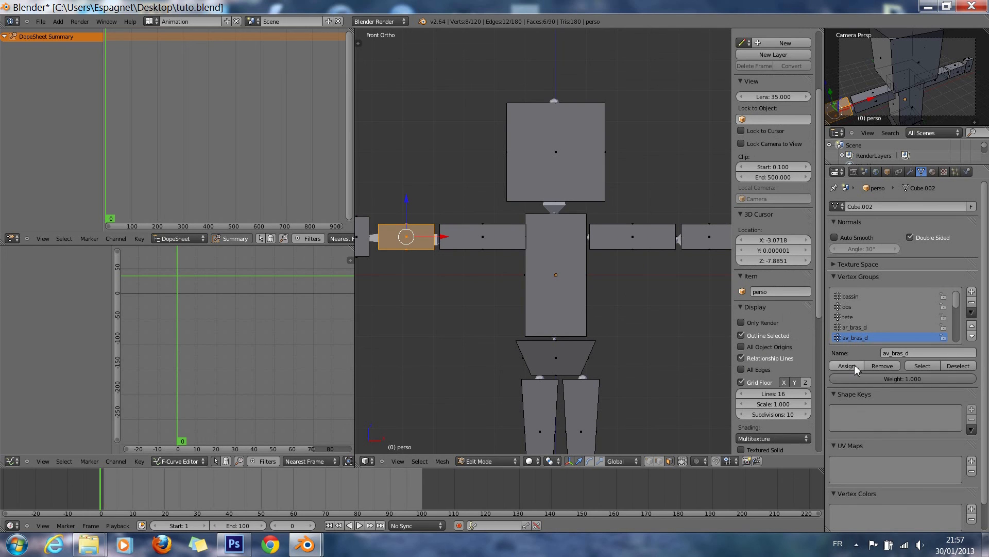
pyautogui.scroll(-2, 855, 325)
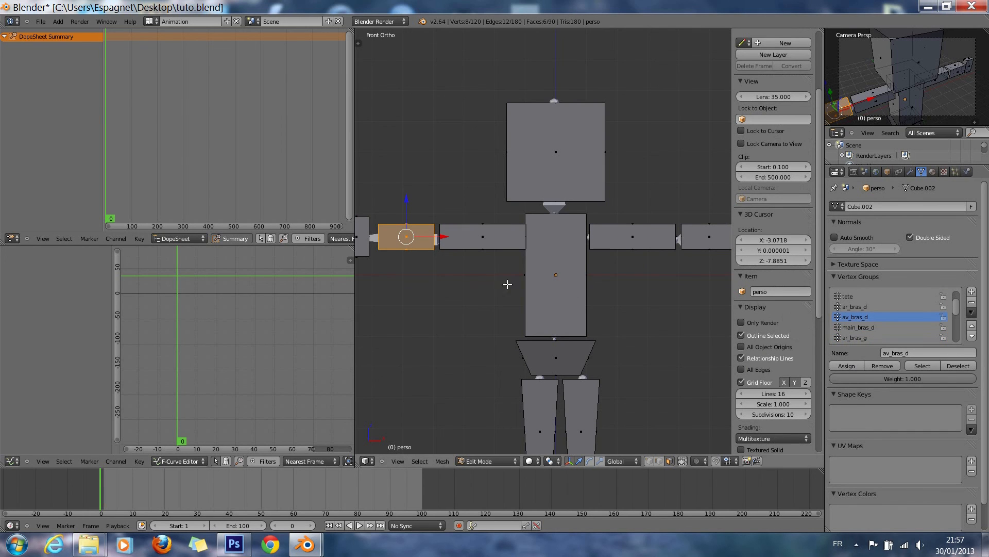
pyautogui.press('a')
# Step: Assign the character's right hand block to the main_bras_d vertex group and clear the selection
pyautogui.keyDown('ctrl'); pyautogui.scroll(-3, 395, 258); pyautogui.keyUp('ctrl')
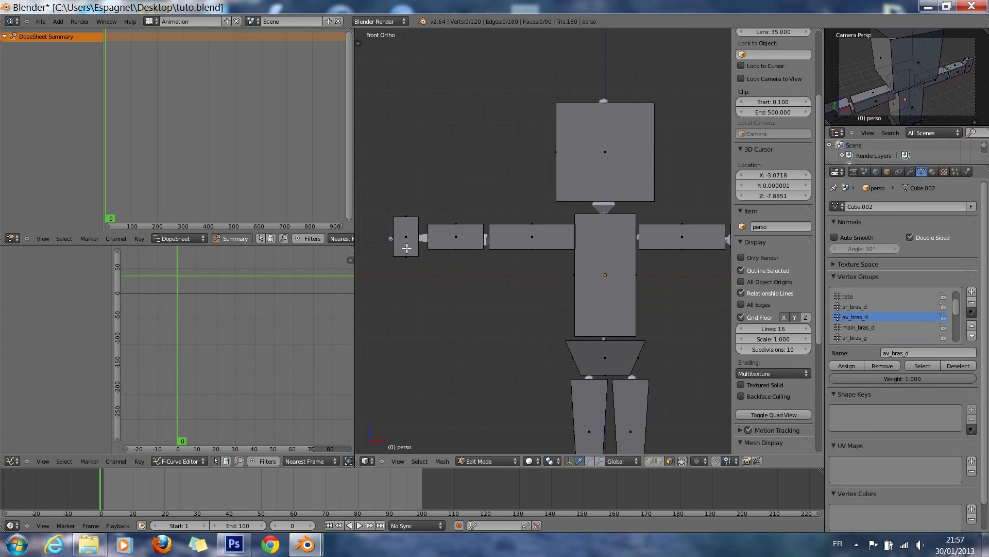
pyautogui.press('l')
pyautogui.click(884, 327)
pyautogui.click(859, 363)
pyautogui.keyDown('ctrl'); pyautogui.scroll(3, 677, 307); pyautogui.keyUp('ctrl')
pyautogui.keyDown('ctrl'); pyautogui.scroll(2, 676, 307); pyautogui.keyUp('ctrl')
pyautogui.press('a')
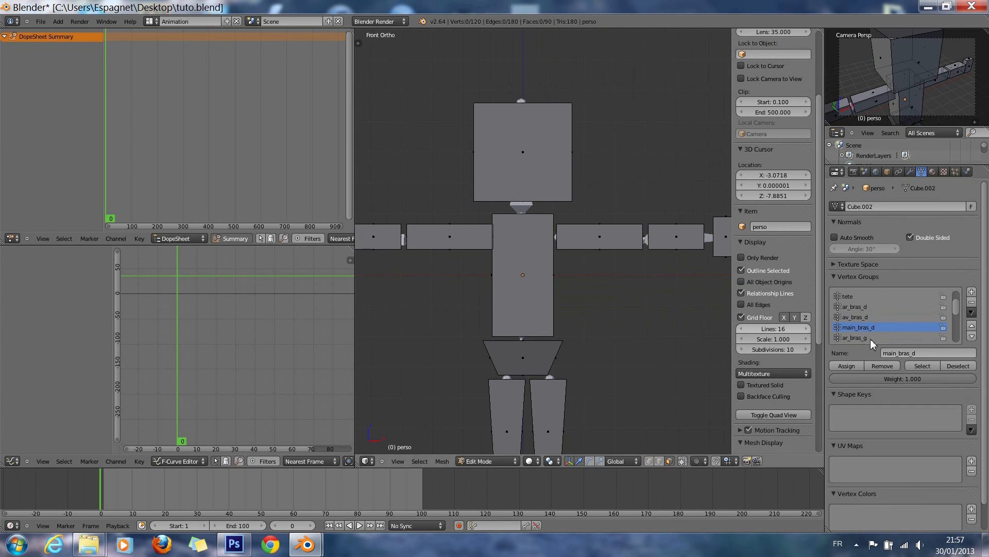
# Step: Assign the character's left upper arm block to the ar_bras_g vertex group and clear the selection
pyautogui.click(876, 328)
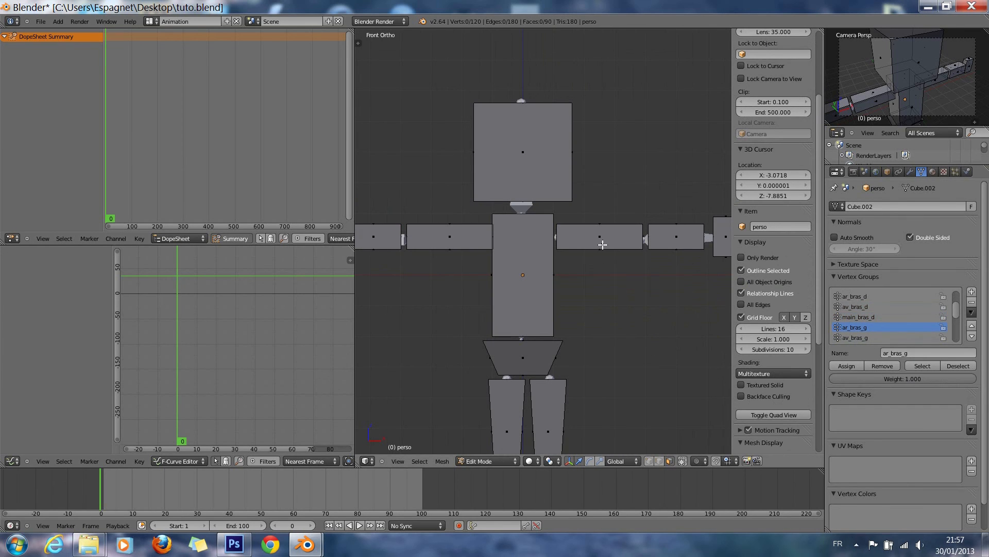
pyautogui.press('l')
pyautogui.click(853, 367)
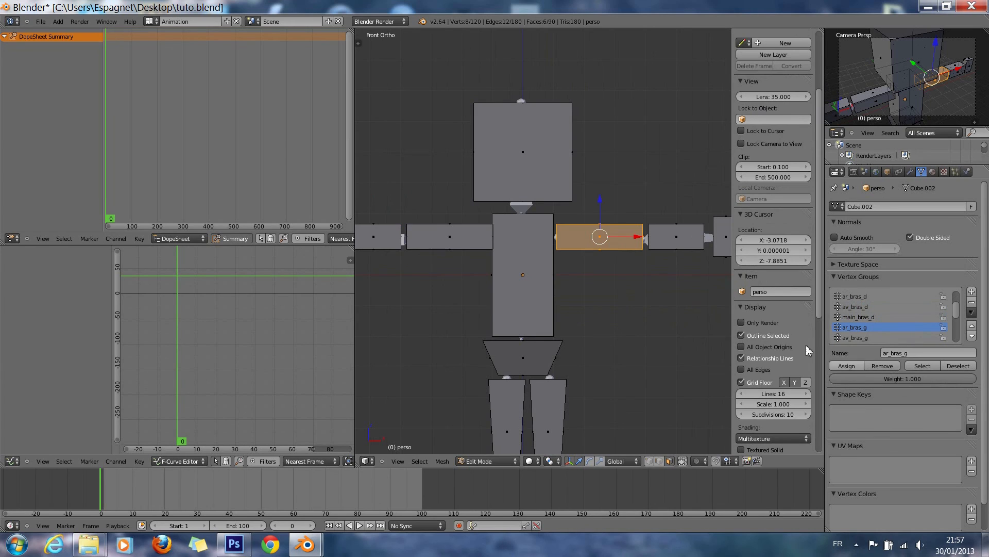
pyautogui.press('a')
# Step: Assign the character's left forearm block to the av_bras_g vertex group and clear the selection
pyautogui.press('l')
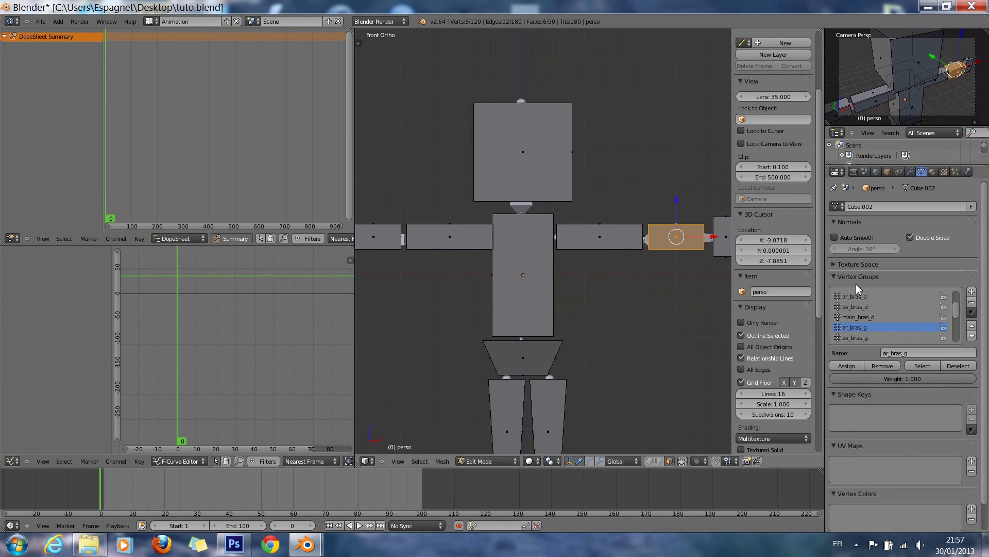
pyautogui.click(859, 365)
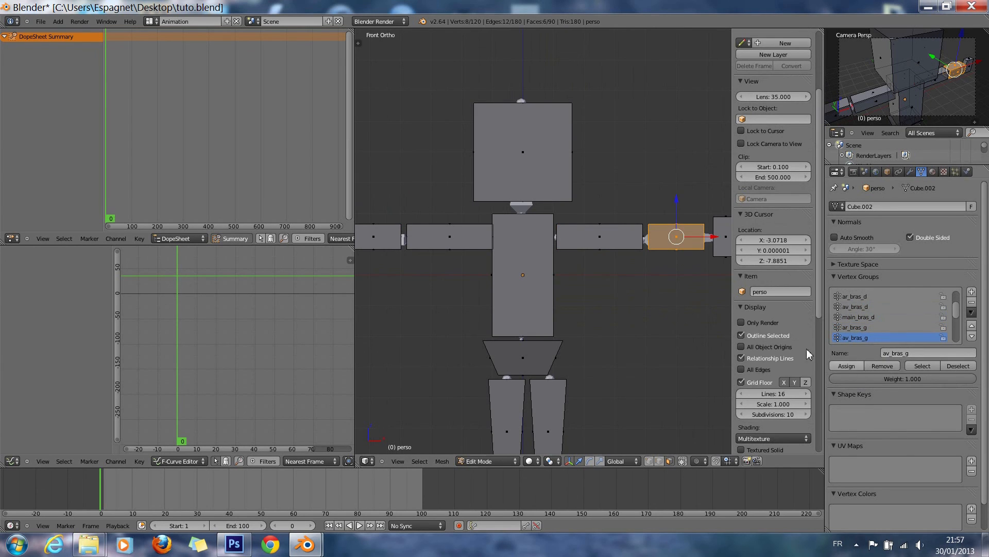
pyautogui.press('a')
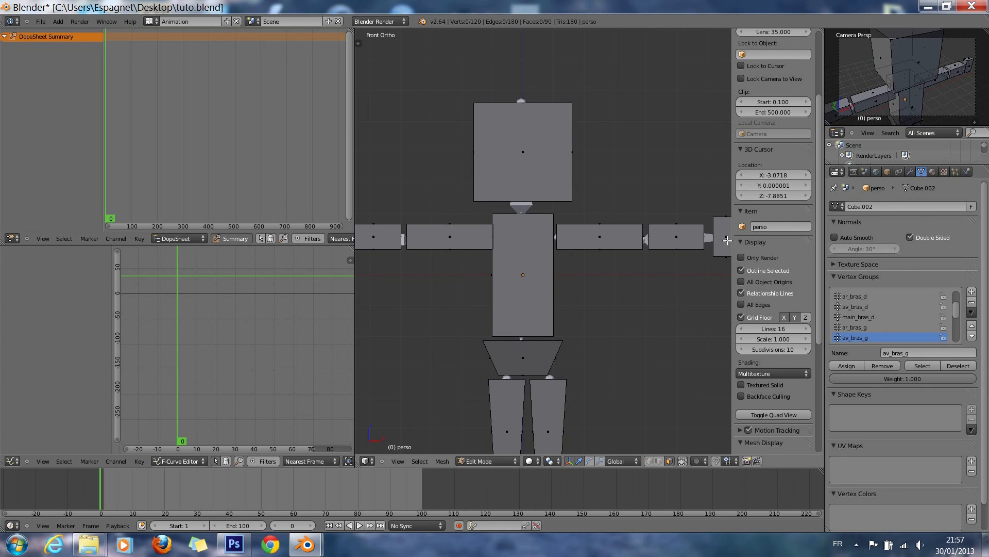
# Step: Assign the character's left hand block to the main_bras_g vertex group
pyautogui.press('l')
pyautogui.scroll(-1, 902, 338)
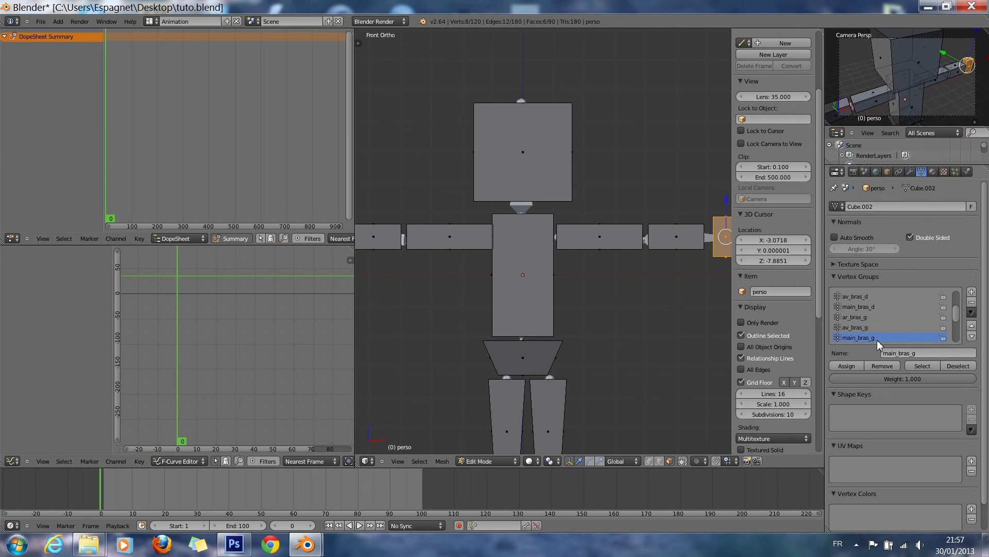
pyautogui.scroll(-1, 870, 329)
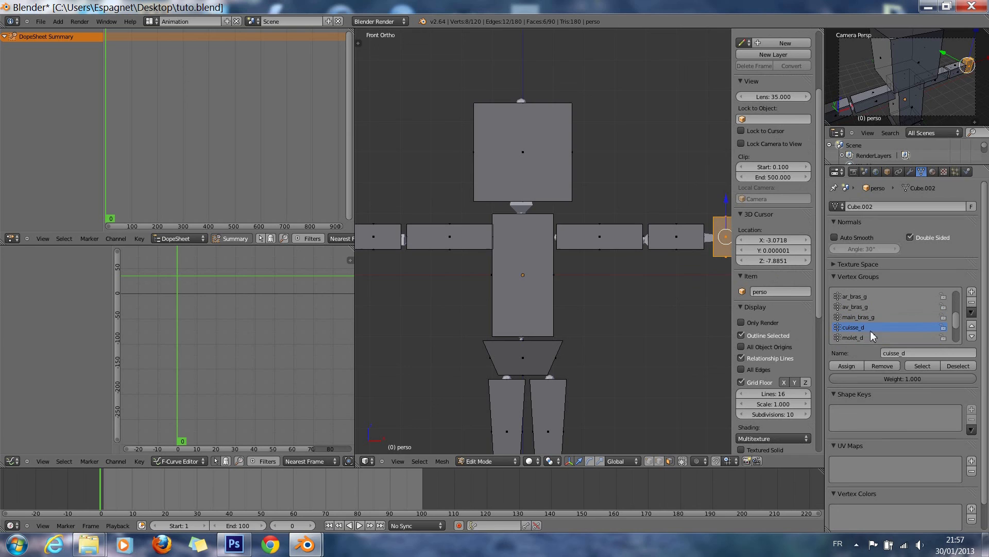
# Step: Add the right thigh block to the current selection, assign the selection to the cuisse_d vertex group and clear it
pyautogui.keyDown('shift'); pyautogui.scroll(-5, 600, 318); pyautogui.keyUp('shift')
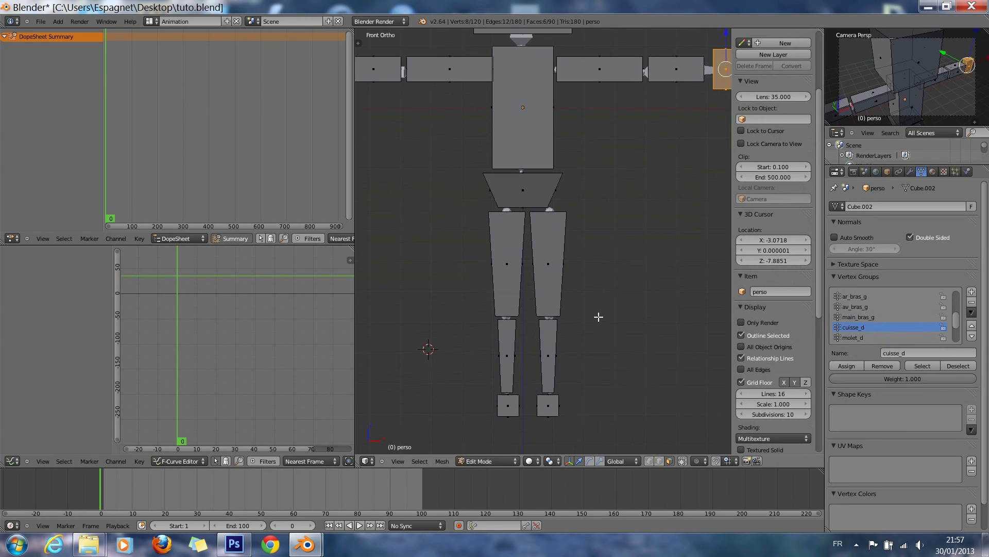
pyautogui.press('l')
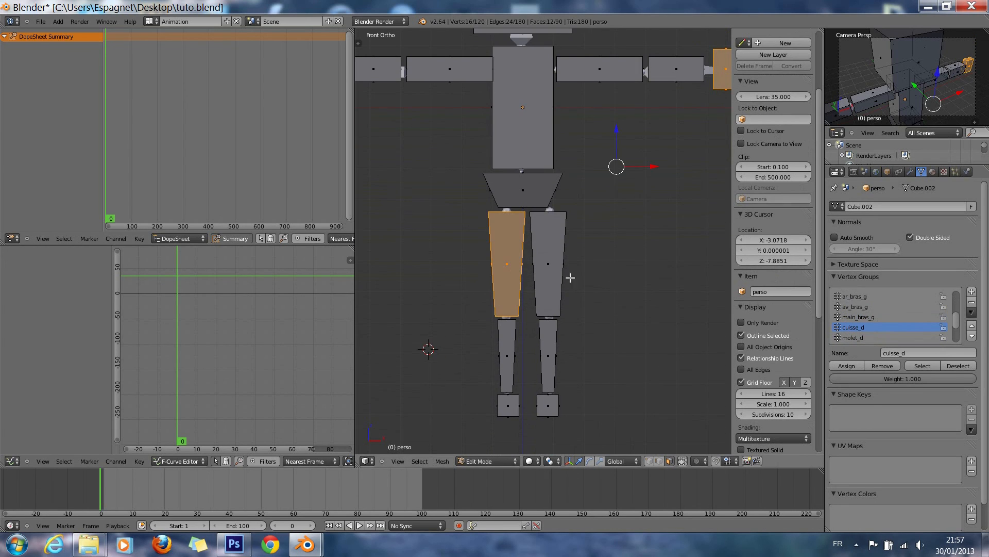
pyautogui.click(853, 362)
pyautogui.press('a')
# Step: Assign the character's right calf block to the molet_d vertex group and clear the selection
pyautogui.scroll(-3, 780, 328)
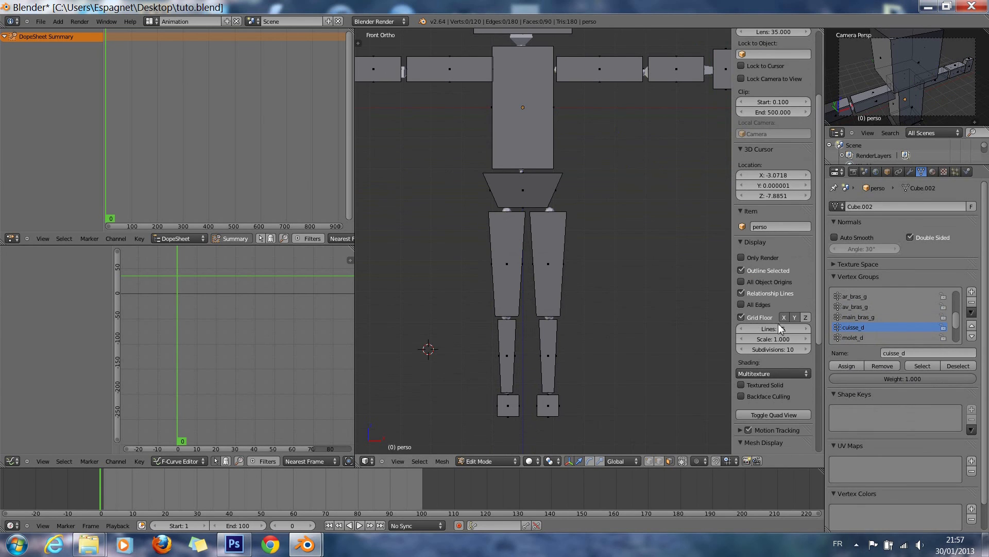
pyautogui.press('l')
pyautogui.click(866, 337)
pyautogui.press('a')
# Step: Assign the character's right foot block to the pied_d vertex group
pyautogui.scroll(-3, 788, 379)
pyautogui.scroll(-1, 878, 319)
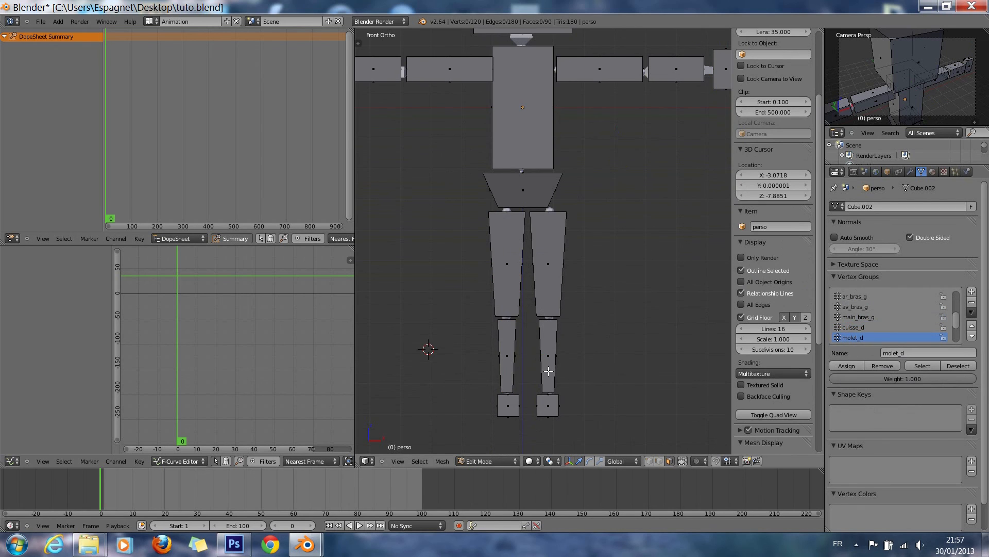
pyautogui.click(865, 338)
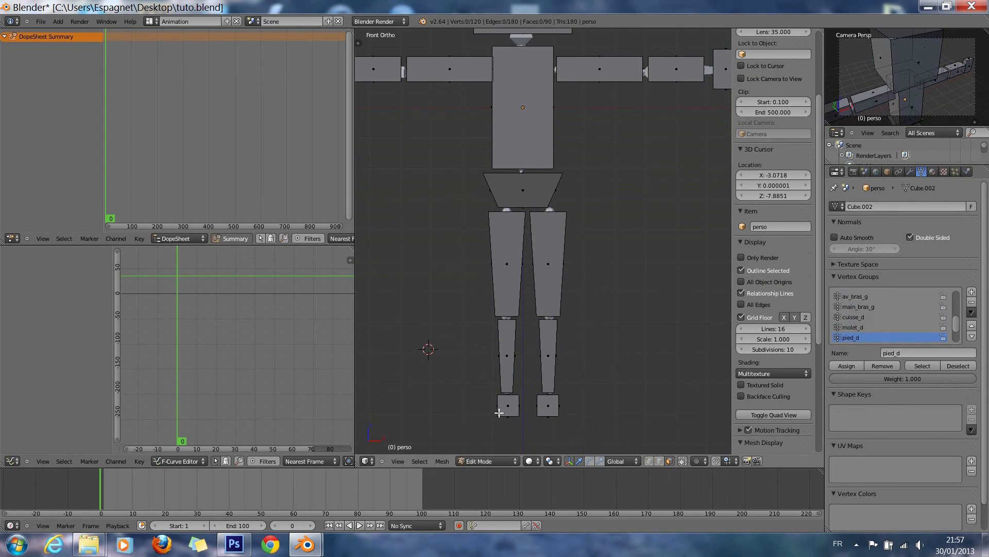
pyautogui.press('l')
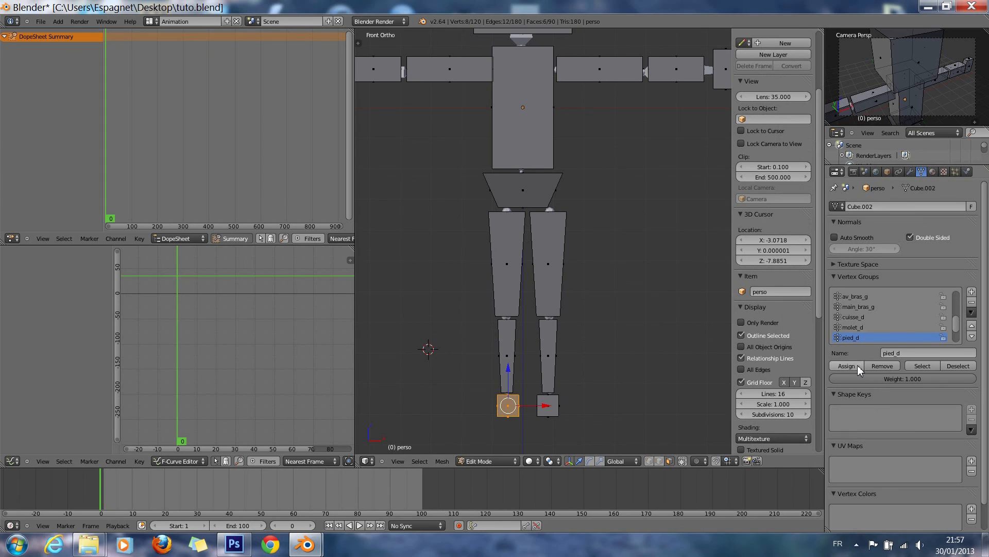
# Step: Clear the selection and assign the character's left thigh block to the cuisse_g vertex group
pyautogui.scroll(-2, 868, 321)
pyautogui.click(856, 327)
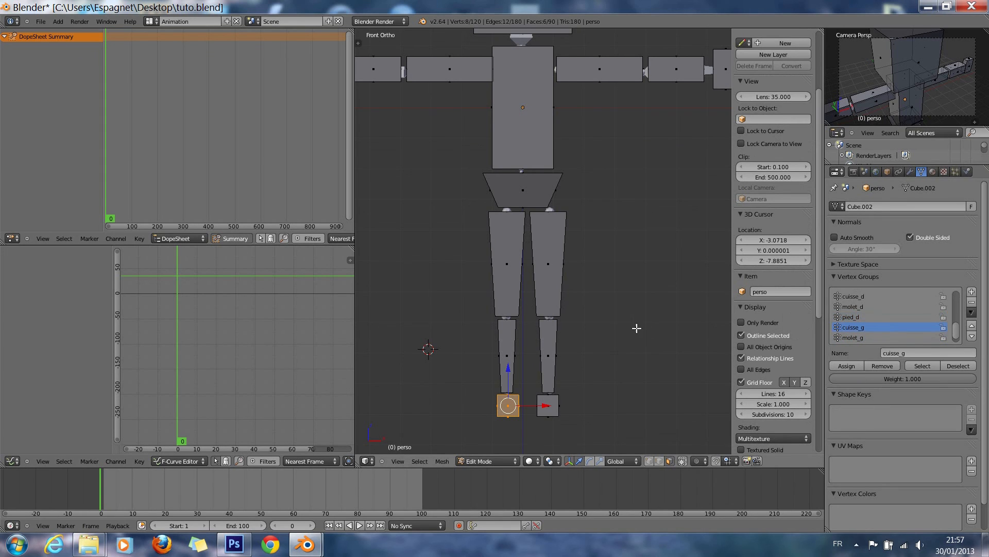
pyautogui.press('a')
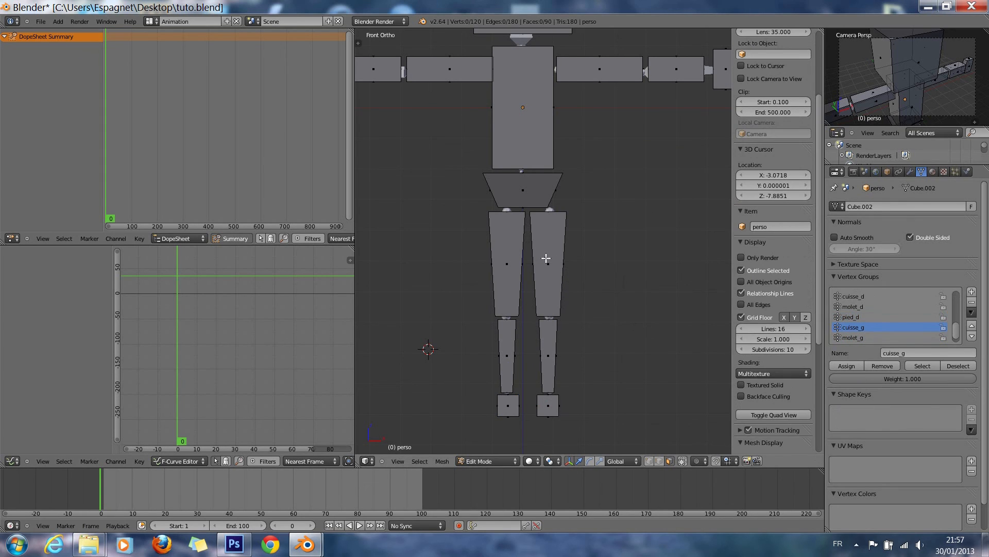
pyautogui.press('l')
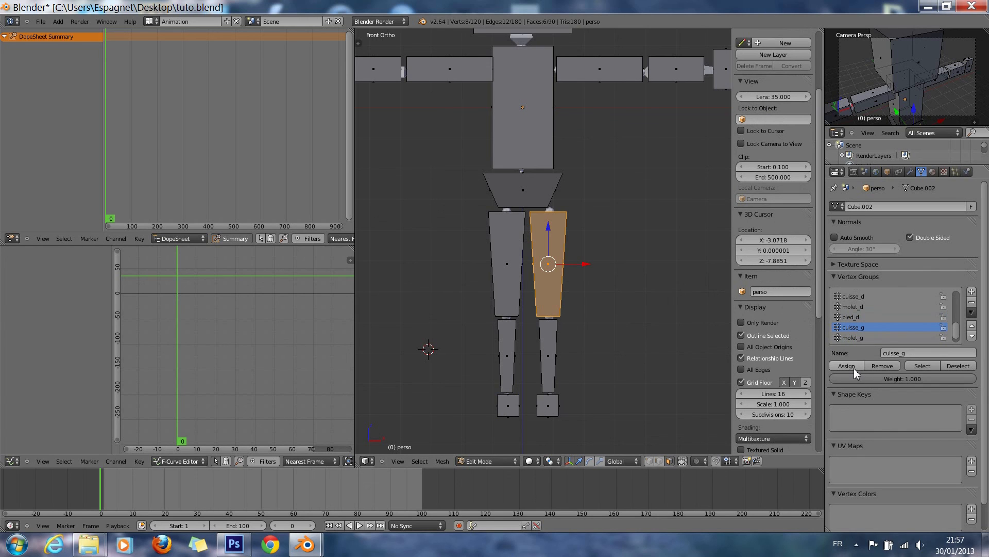
# Step: Clear the selection and assign the character's left calf block to the molet_g vertex group
pyautogui.click(852, 337)
pyautogui.press('a')
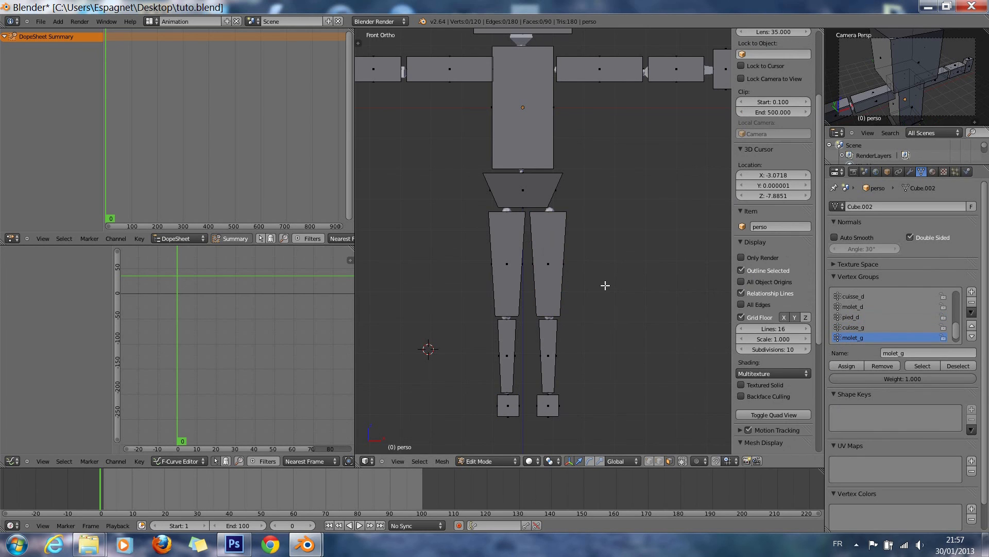
pyautogui.press('l')
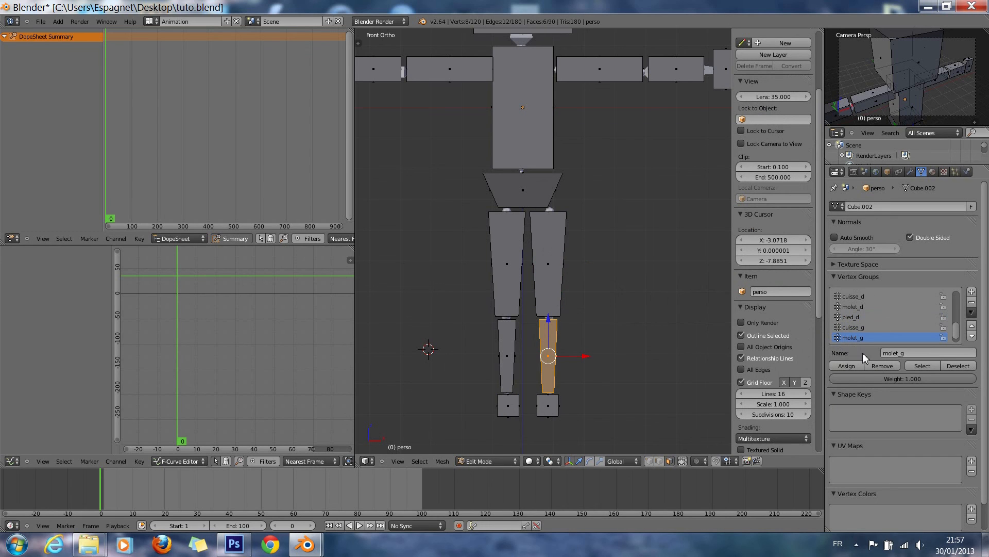
# Step: Check the cuisse_g and molet_g vertex groups by selecting their assigned vertices, and clear the selection
pyautogui.click(928, 363)
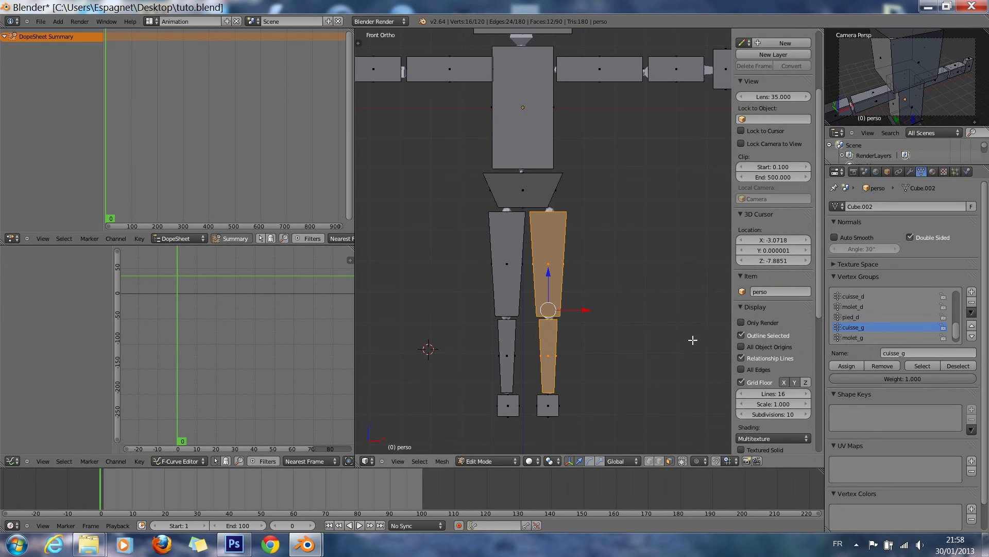
pyautogui.press('a')
pyautogui.click(909, 364)
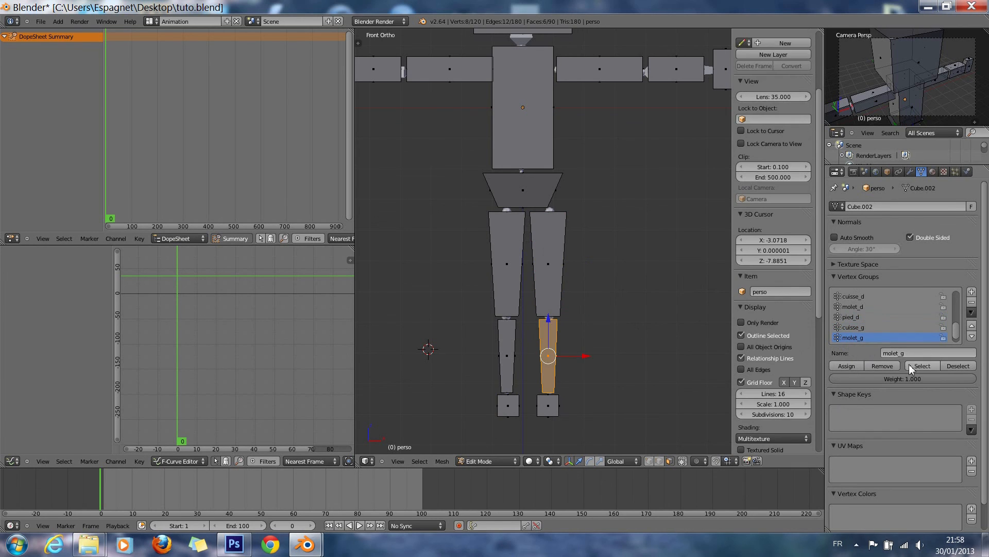
pyautogui.press('a')
# Step: Assign the character's left foot block to the pied_g vertex group and clear the selection
pyautogui.scroll(-1, 869, 327)
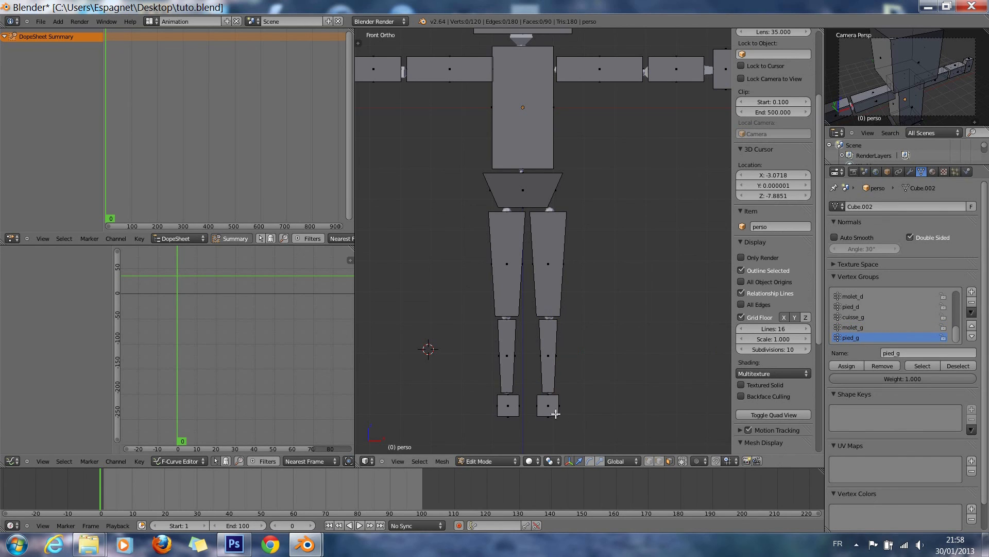
pyautogui.press('l')
pyautogui.click(863, 368)
pyautogui.press('a')
# Step: Return the mesh to Object Mode, select the armature and switch it to Pose Mode
pyautogui.click(486, 462)
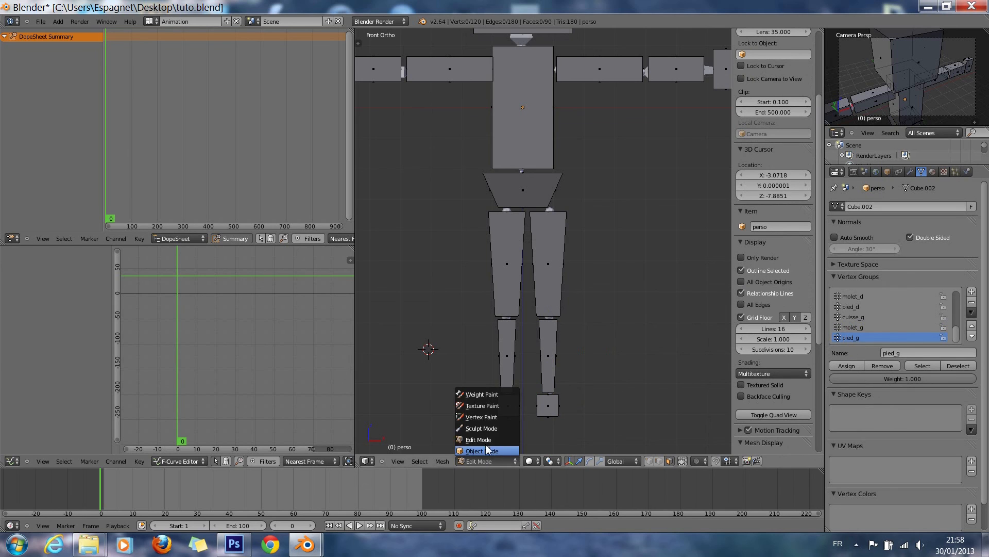
pyautogui.click(489, 451)
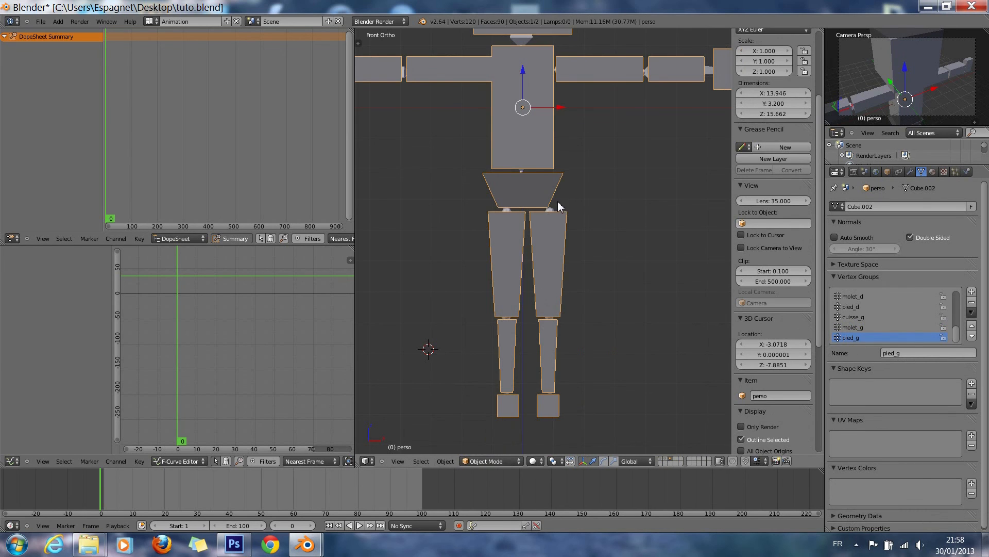
pyautogui.rightClick(549, 216)
pyautogui.moveTo(567, 222); pyautogui.dragTo(567, 223, button='middle')
pyautogui.scroll(-6, 566, 221)
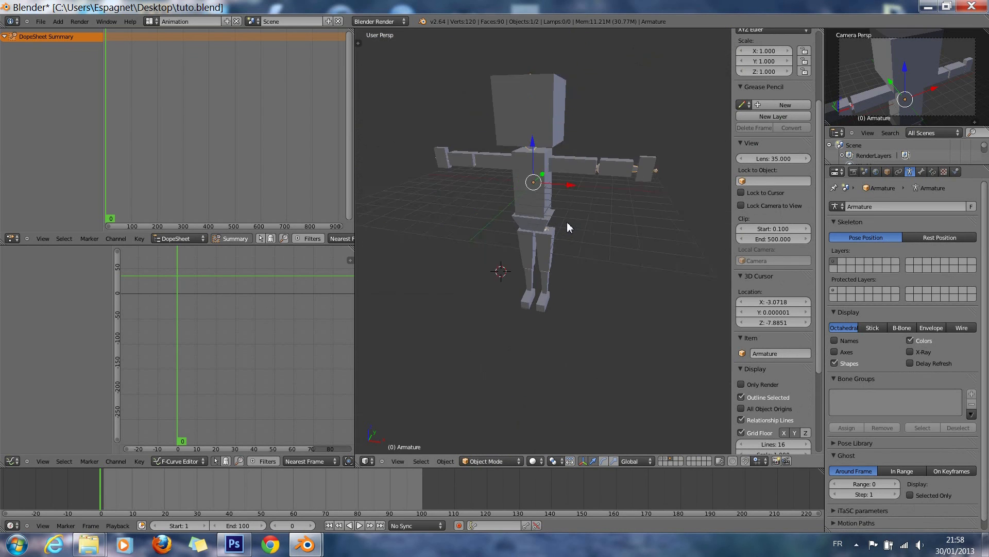
pyautogui.keyDown('shift'); pyautogui.scroll(2, 567, 222); pyautogui.keyUp('shift')
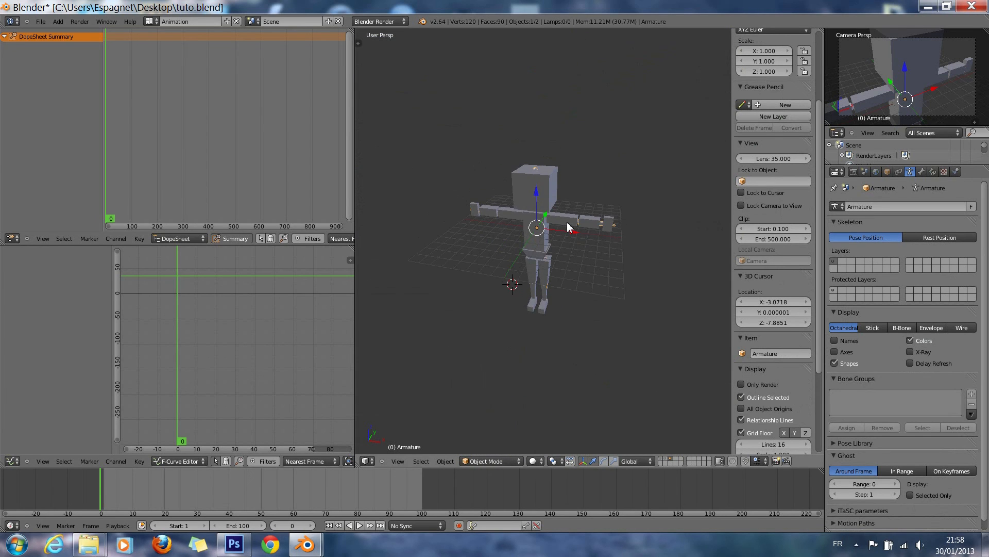
pyautogui.scroll(2, 566, 222)
pyautogui.click(494, 462)
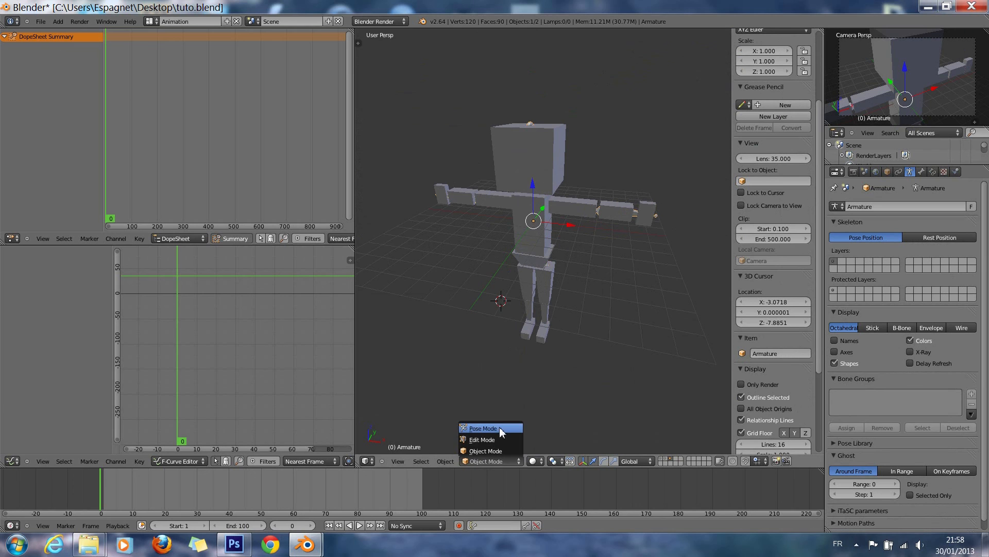
pyautogui.click(499, 427)
# Step: Test-rotate the left upper arm bone ar_bras_g from two viewing angles to check the mesh, cancelling each rotation
pyautogui.scroll(2, 597, 191)
pyautogui.press('z')
pyautogui.rightClick(593, 183)
pyautogui.press('z')
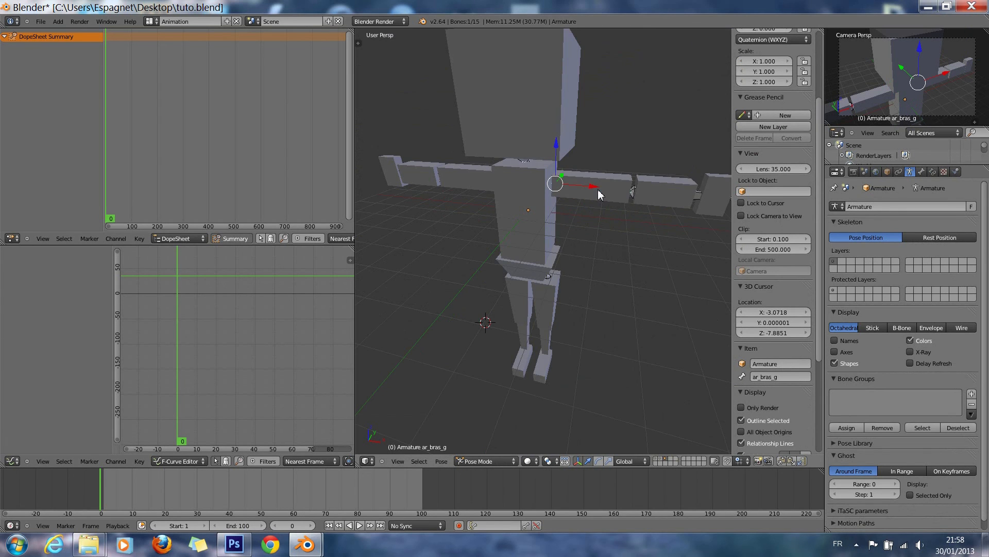
pyautogui.press('r')
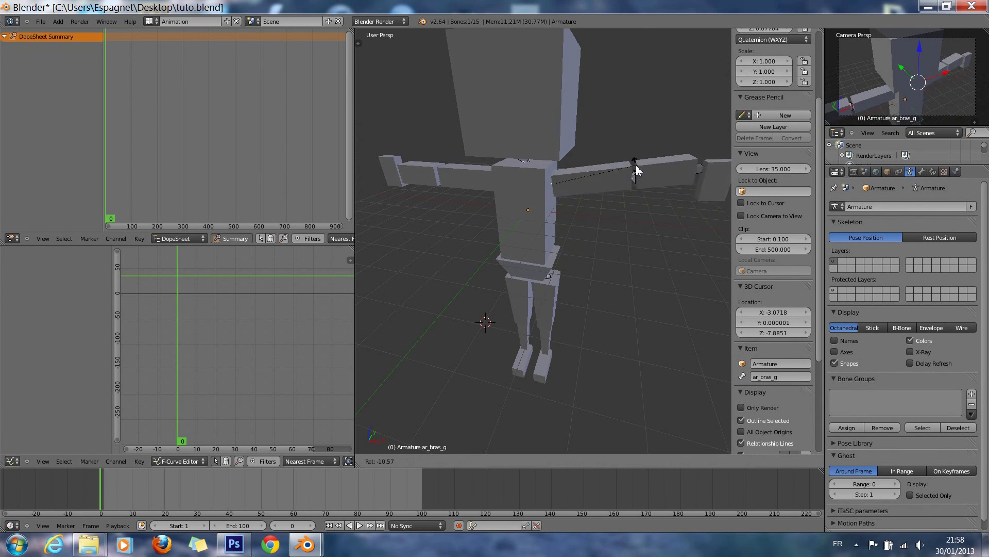
pyautogui.rightClick(640, 185)
pyautogui.scroll(-3, 635, 192)
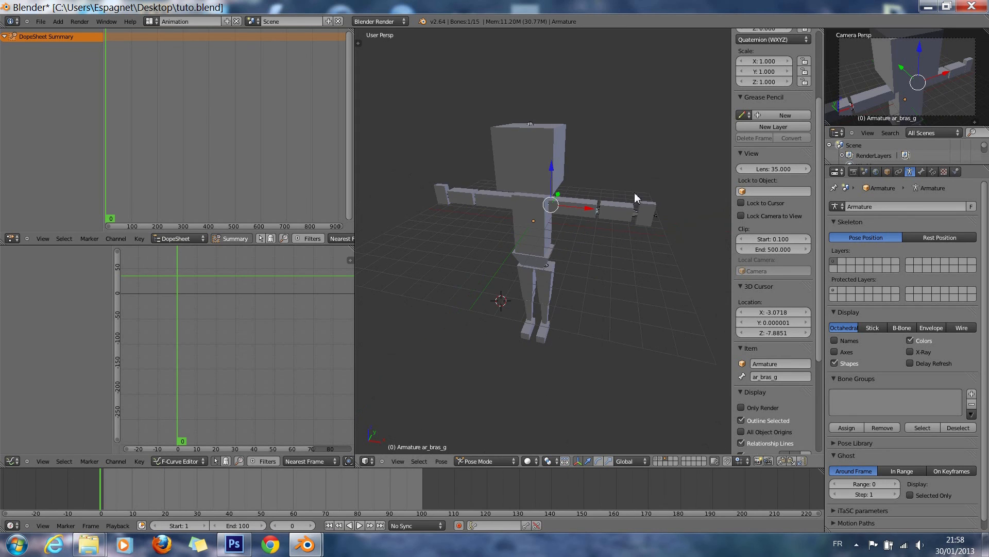
pyautogui.moveTo(634, 192); pyautogui.dragTo(568, 215, button='middle')
pyautogui.scroll(3, 568, 215)
pyautogui.press('r')
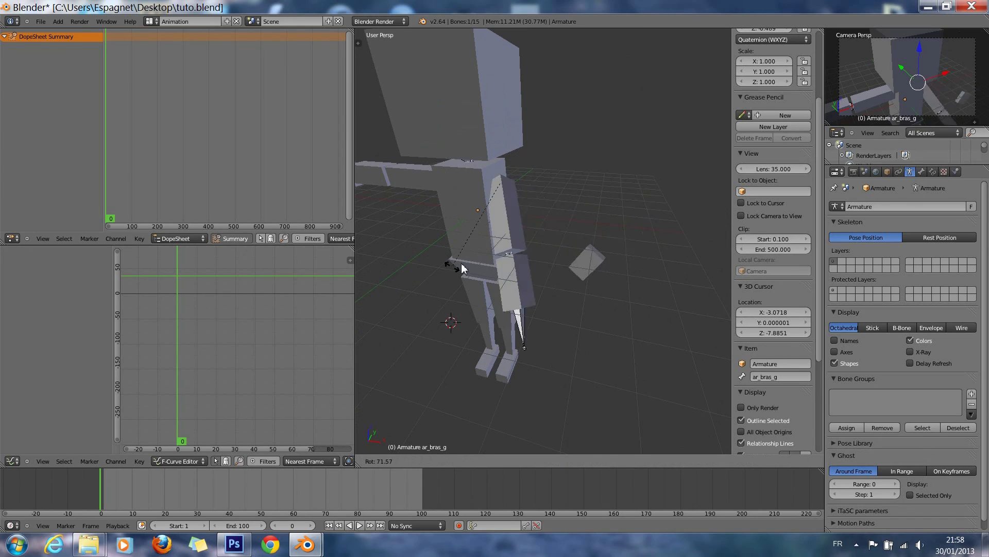
pyautogui.rightClick(599, 198)
# Step: Test-rotate the left forearm bone av_bras_g to check how the arm blocks follow, and cancel the rotation
pyautogui.rightClick(599, 198)
pyautogui.press('r')
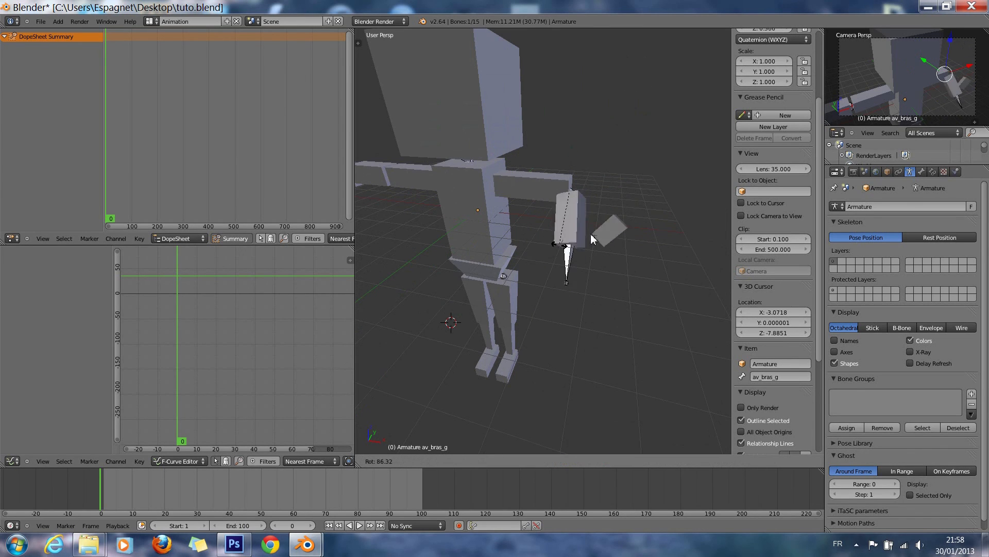
pyautogui.rightClick(598, 222)
# Step: Test-rotate the back bone dos to check how the upper body follows, and cancel the rotation
pyautogui.rightClick(490, 210)
pyautogui.press('r')
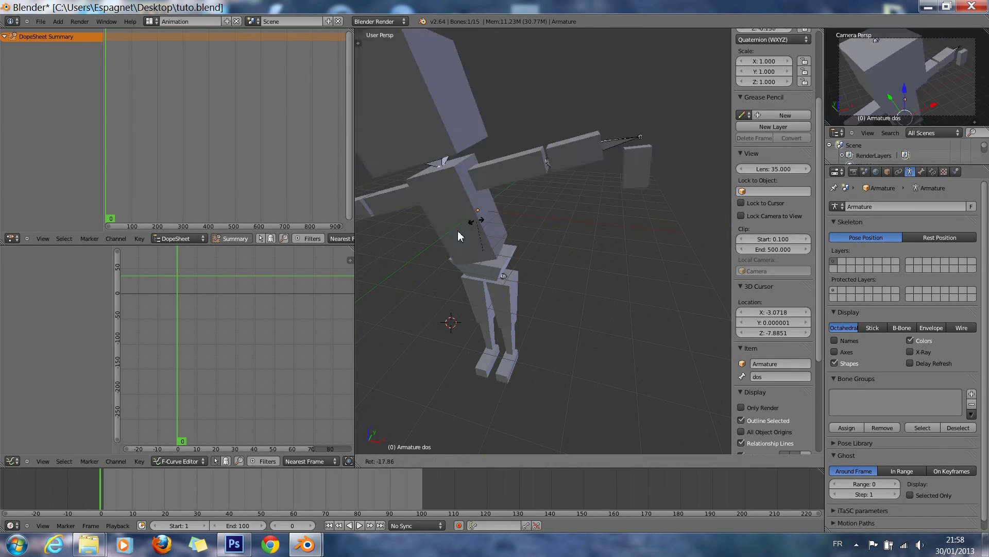
pyautogui.rightClick(460, 196)
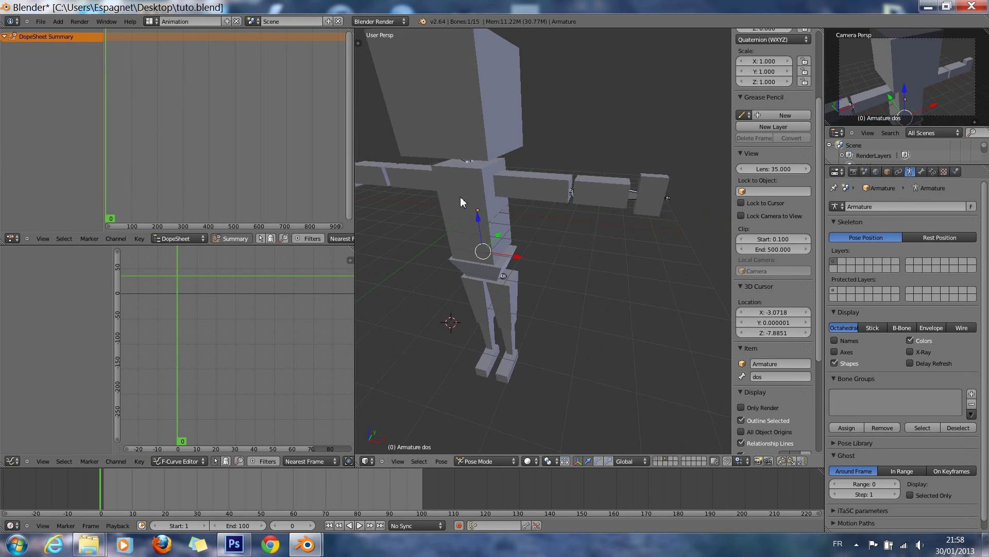
# Step: Rotate the right upper arm, forearm and hand bones upward to test the character's right arm
pyautogui.keyDown('ctrl'); pyautogui.scroll(-8, 459, 196); pyautogui.keyUp('ctrl')
pyautogui.rightClick(604, 175)
pyautogui.press('r')
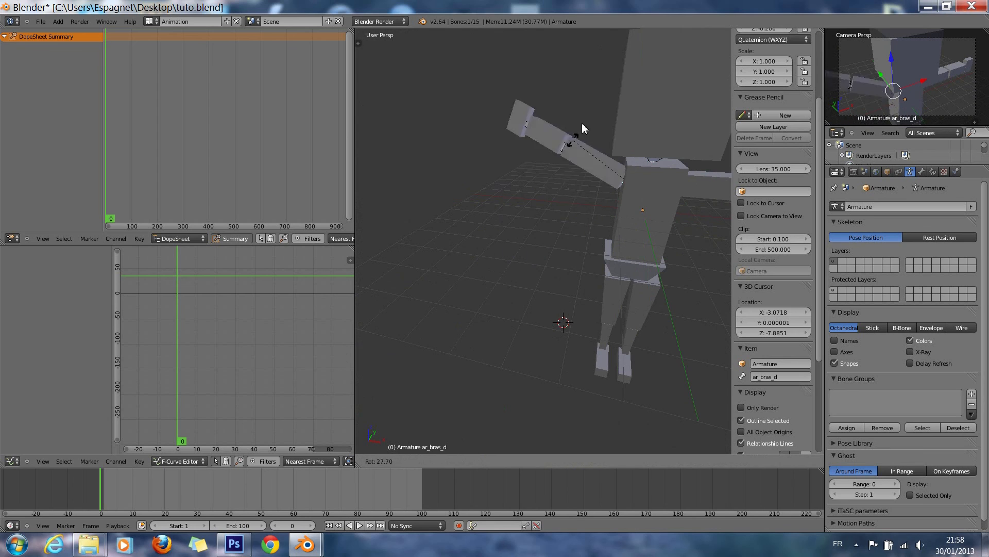
pyautogui.click(584, 125)
pyautogui.rightClick(553, 119)
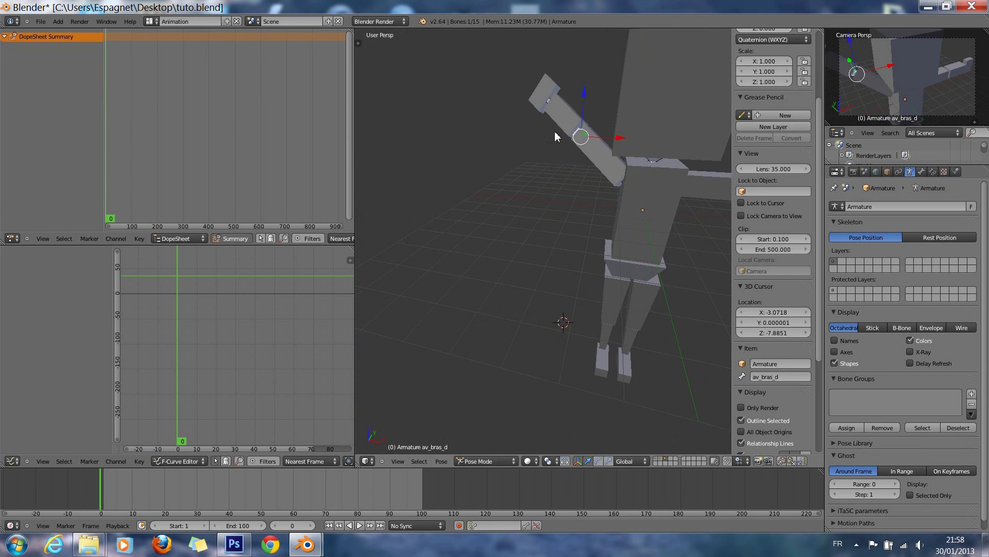
pyautogui.press('r')
pyautogui.click(542, 120)
pyautogui.rightClick(556, 92)
pyautogui.press('r')
pyautogui.click(535, 102)
# Step: Undo all the test rotations of the right arm bones
pyautogui.hotkey('ctrl', 'z')
pyautogui.hotkey('ctrl', 'z')
pyautogui.hotkey('ctrl', 'z')
pyautogui.hotkey('ctrl', 'z')
pyautogui.hotkey('ctrl', 'z')
# Step: Test-rotate the head bone tete freely and along the global Y axis, and cancel the rotation
pyautogui.rightClick(655, 161)
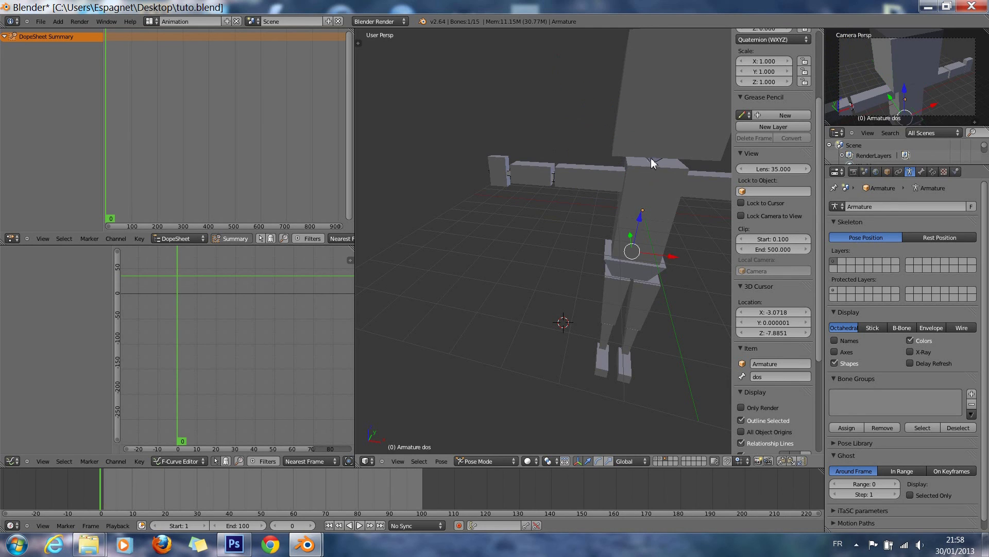
pyautogui.press('r')
pyautogui.press('x')
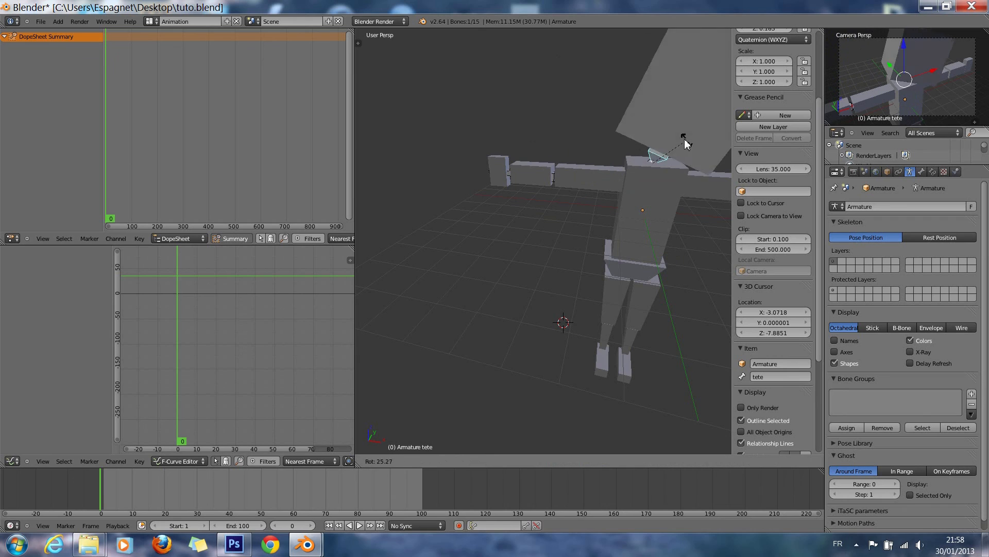
pyautogui.press('y')
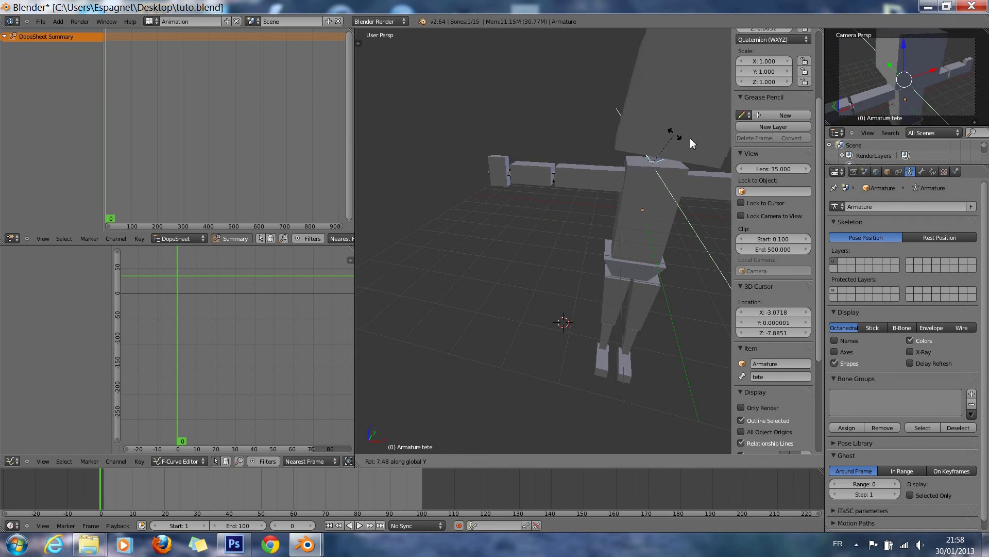
pyautogui.rightClick(680, 131)
# Step: Test-rotate the head bone tete along the Y axis with the whole character in view, and cancel the rotation
pyautogui.scroll(-3, 678, 131)
pyautogui.moveTo(678, 130); pyautogui.dragTo(652, 146, button='middle')
pyautogui.press('s')
pyautogui.rightClick(615, 181)
pyautogui.press('r')
pyautogui.press('y')
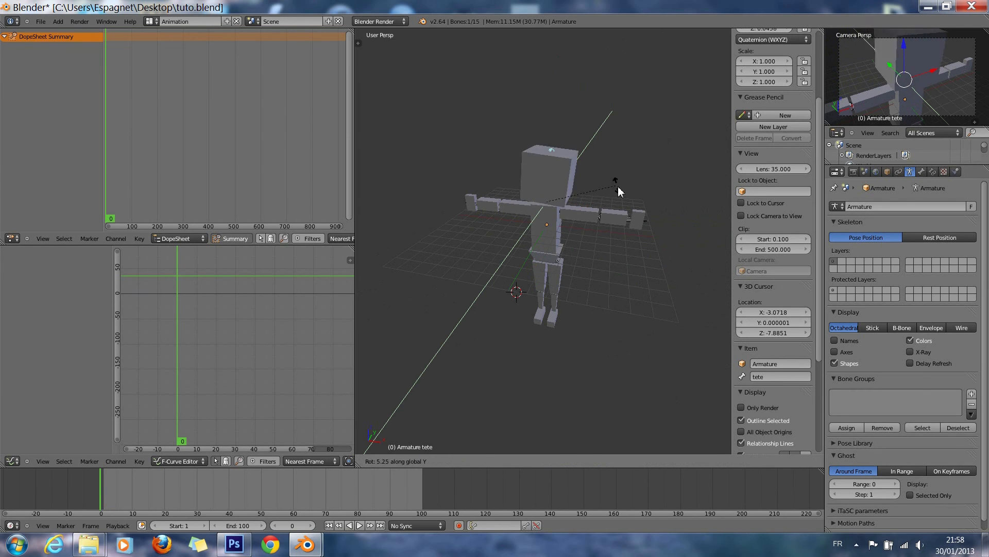
pyautogui.rightClick(616, 191)
# Step: Test-rotate the left thigh bone cuisse_g along the global X axis and cancel the rotation
pyautogui.scroll(4, 559, 298)
pyautogui.rightClick(566, 298)
pyautogui.press('r')
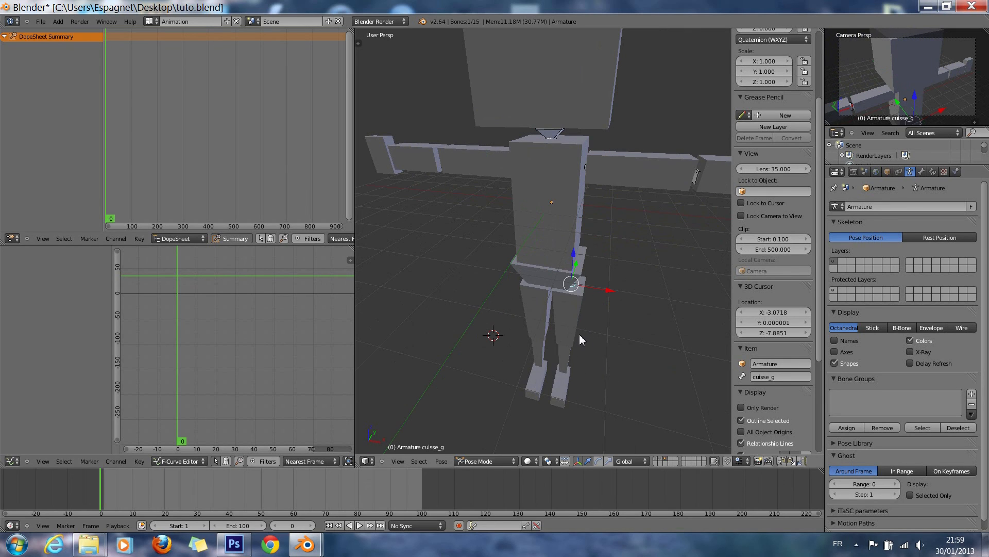
pyautogui.press('x')
pyautogui.rightClick(565, 343)
# Step: Test-rotate the right thigh bone cuisse_d along the global Y axis and cancel the rotation
pyautogui.rightClick(547, 325)
pyautogui.press('r')
pyautogui.press('y')
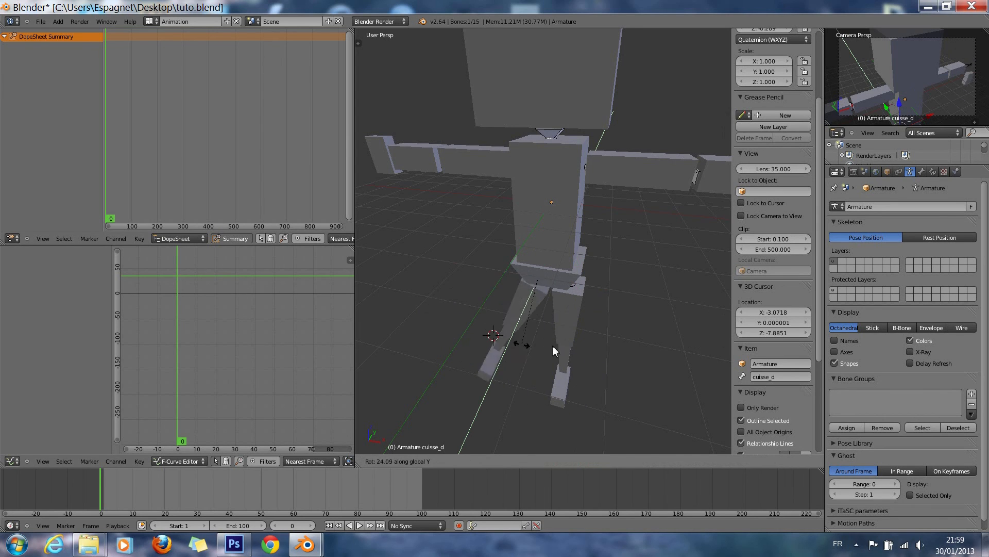
pyautogui.rightClick(585, 345)
# Step: Put the armature in Edit Mode and examine the hips and legs up close and in full view
pyautogui.scroll(-4, 580, 346)
pyautogui.scroll(5, 577, 343)
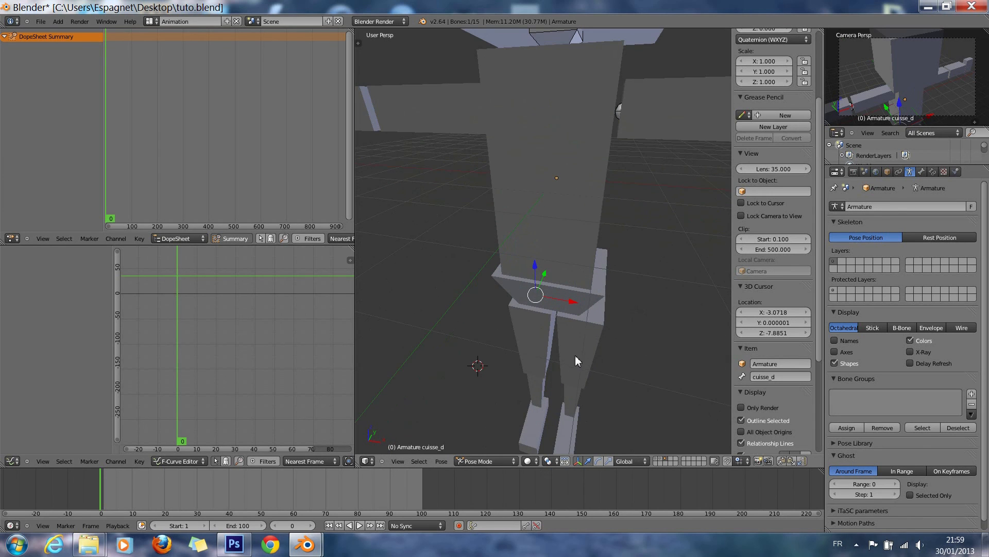
pyautogui.moveTo(578, 354); pyautogui.dragTo(566, 384, button='middle')
pyautogui.press('Tab')
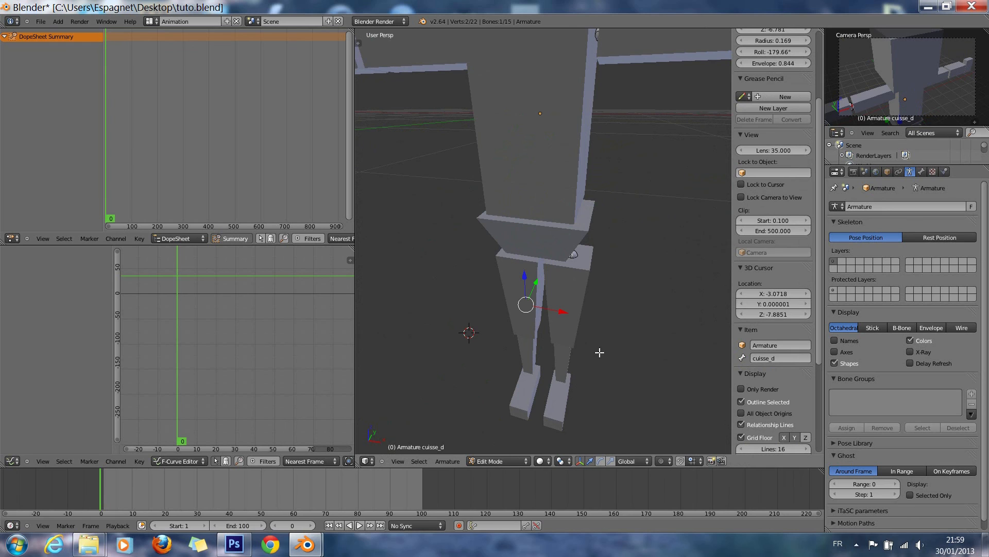
pyautogui.scroll(-8, 620, 350)
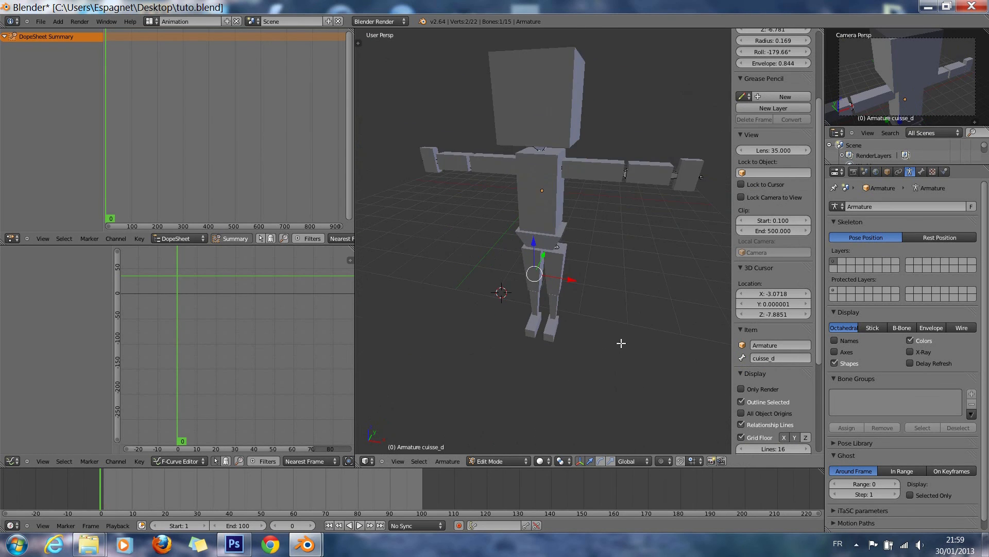
# Step: Return the armature to Pose Mode, test-rotate the right thigh bone cuisse_d freely and undo the rotation
pyautogui.scroll(4, 617, 294)
pyautogui.rightClick(562, 308)
pyautogui.rightClick(542, 271)
pyautogui.press('r')
pyautogui.rightClick(528, 276)
pyautogui.click(496, 428)
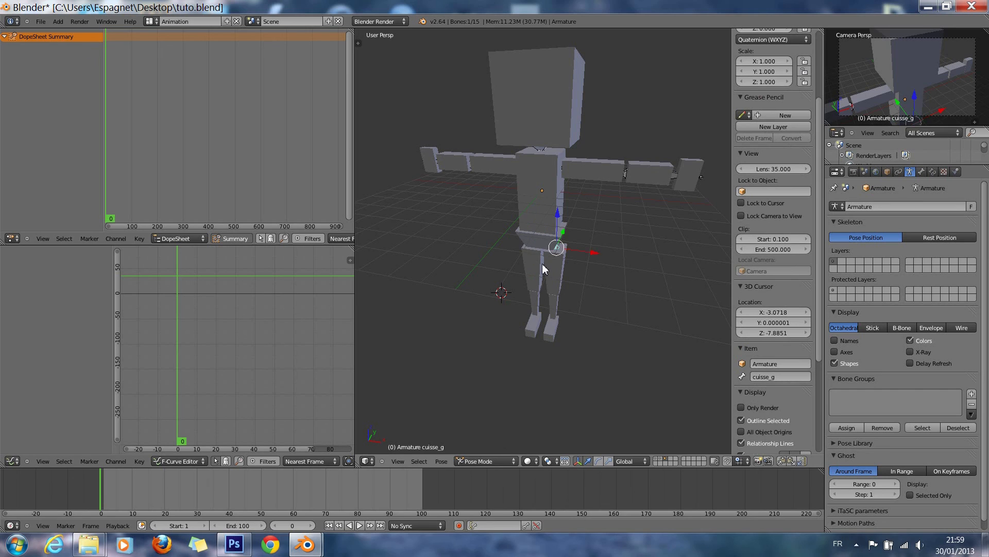
pyautogui.press('r')
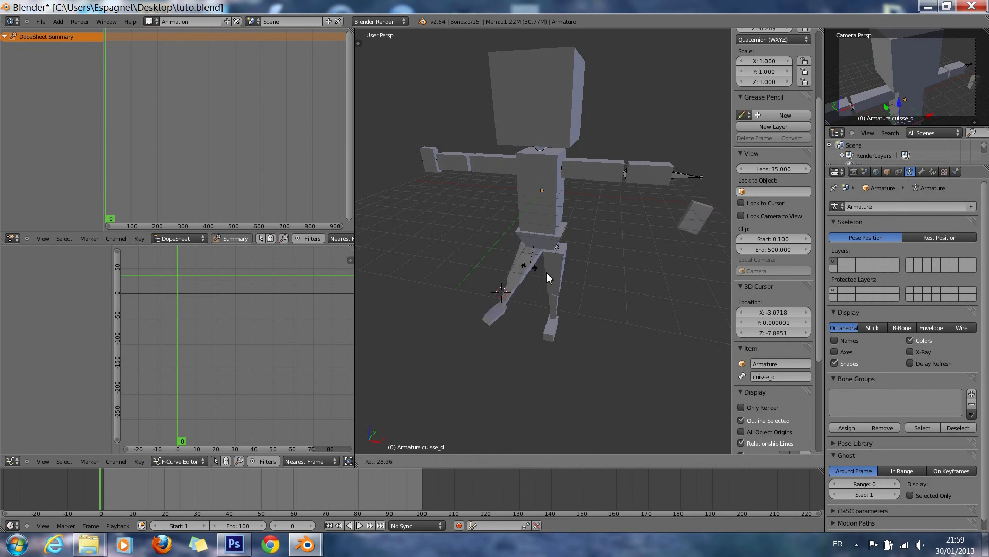
pyautogui.click(559, 274)
pyautogui.hotkey('ctrl', 'z')
# Step: Test-rotate the left thigh bone cuisse_g freely and cancel the rotation
pyautogui.rightClick(555, 279)
pyautogui.press('r')
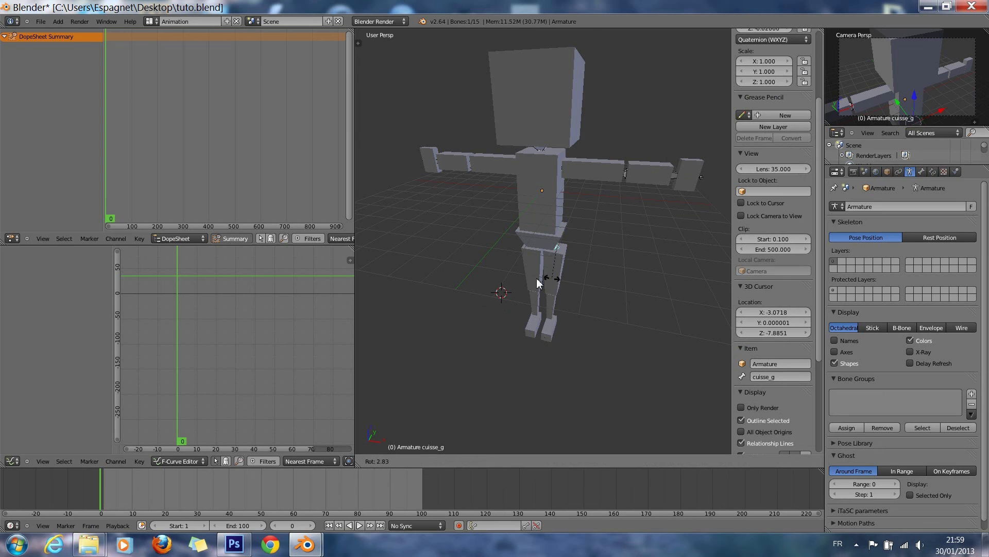
pyautogui.rightClick(526, 291)
# Step: Test-rotate the pelvis bone bassin freely in solid and wireframe display, cancelling each rotation and restoring solid display
pyautogui.rightClick(544, 242)
pyautogui.rightClick(545, 244)
pyautogui.press('r')
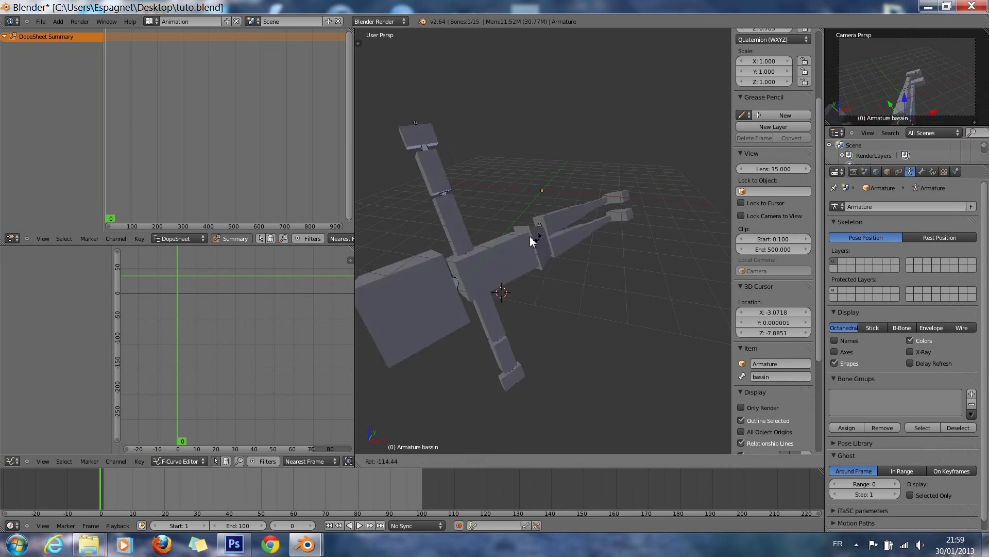
pyautogui.rightClick(560, 236)
pyautogui.press('z')
pyautogui.press('r')
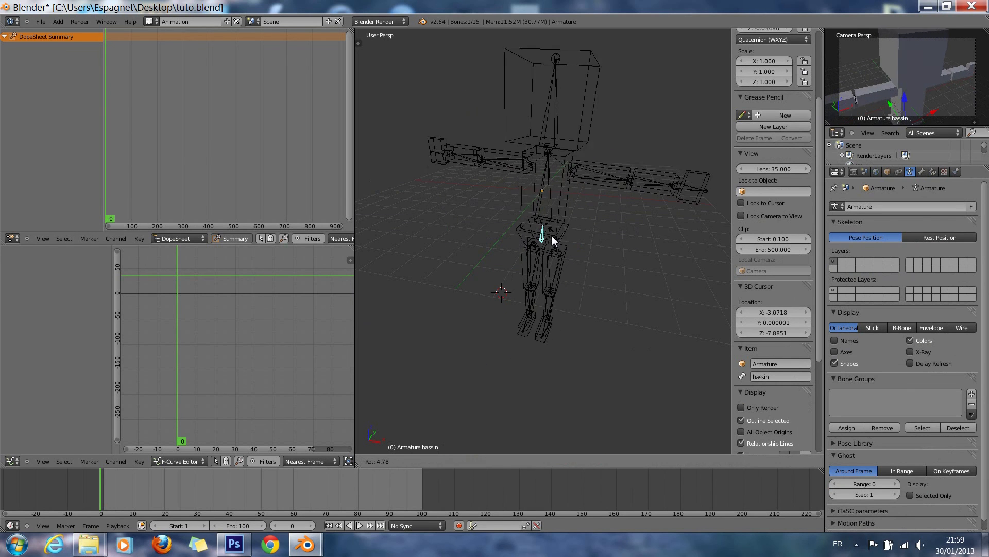
pyautogui.rightClick(561, 228)
pyautogui.press('z')
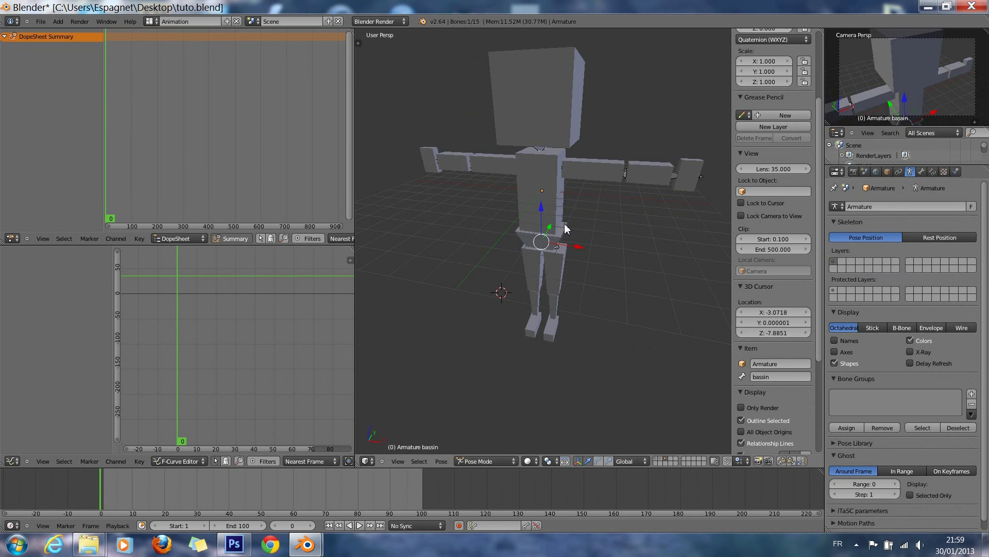
# Step: Test-rotate the pelvis bone bassin along the global X axis and cancel the rotation
pyautogui.press('r')
pyautogui.press('x')
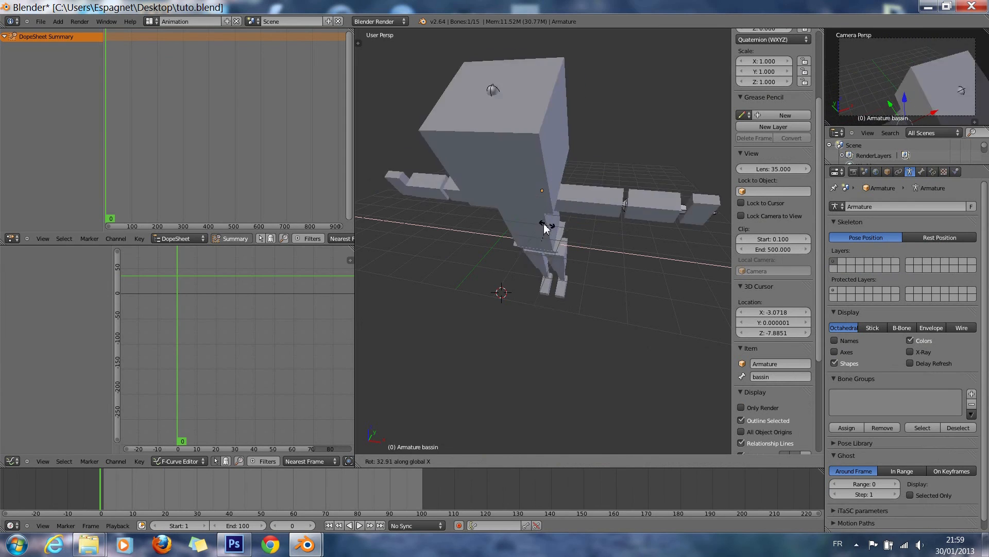
pyautogui.rightClick(567, 206)
# Step: Test-rotate the back bone dos freely and along the global X axis, and cancel the rotation
pyautogui.rightClick(556, 209)
pyautogui.press('r')
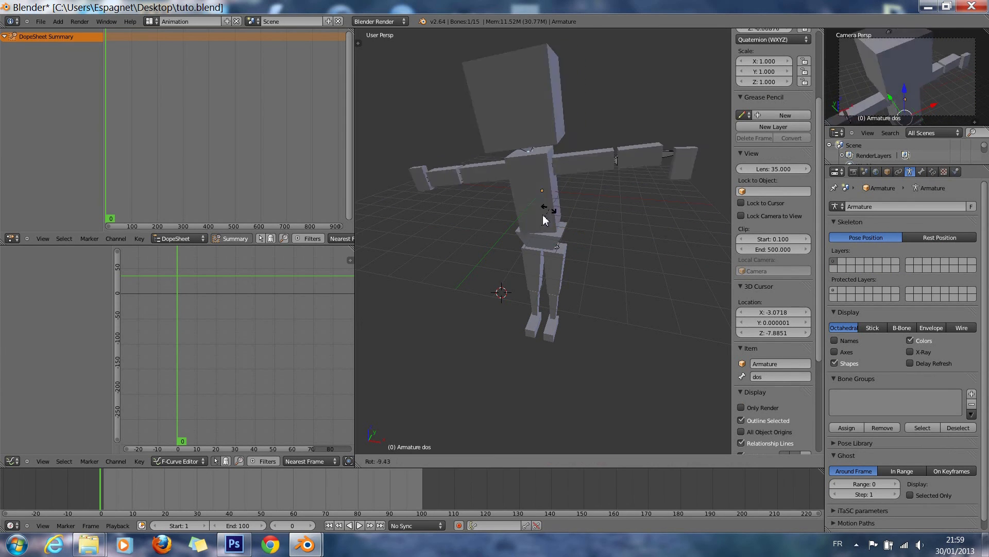
pyautogui.press('x')
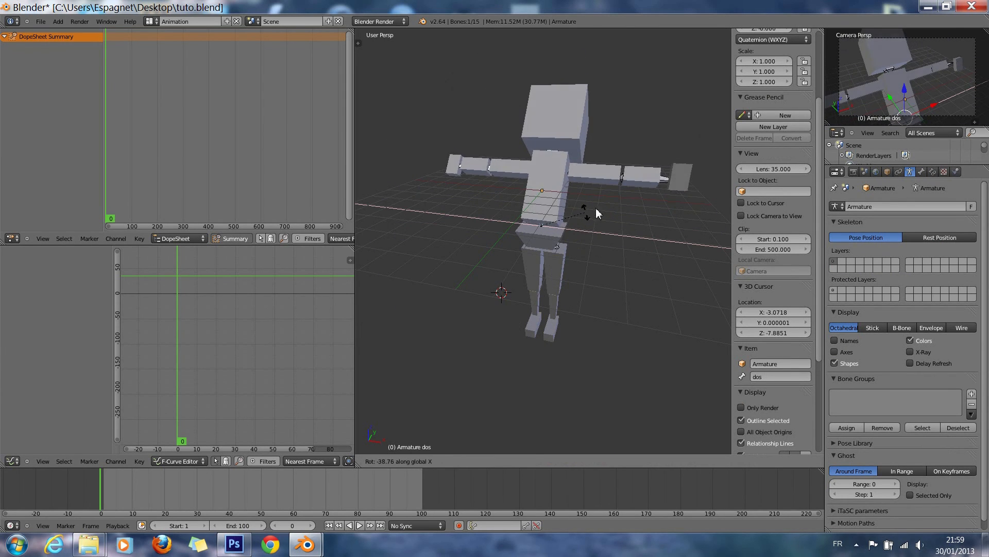
pyautogui.rightClick(609, 203)
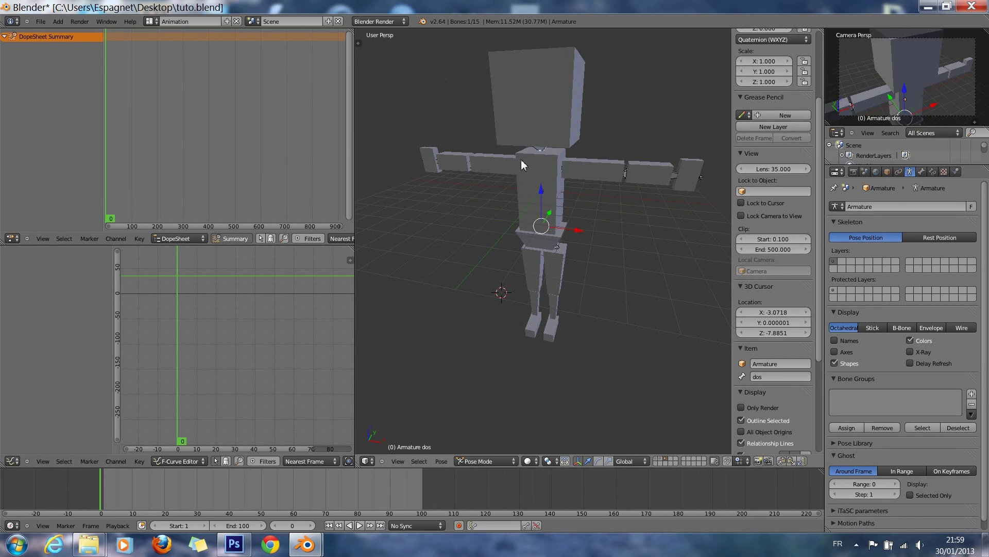
# Step: Select the right arm bones ar_bras_d and av_bras_d in turn, and test-rotate the head bone tete, cancelling the rotation
pyautogui.rightClick(489, 165)
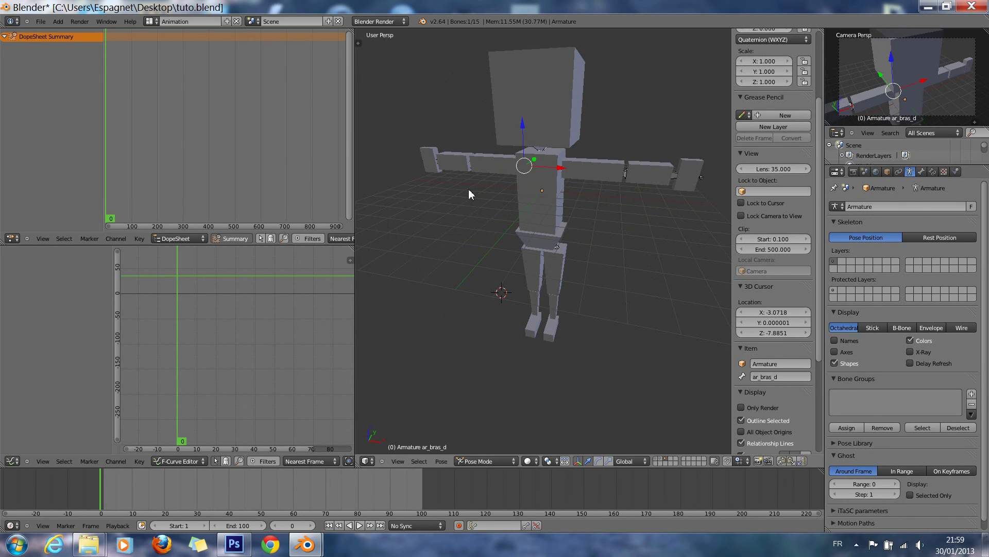
pyautogui.rightClick(430, 168)
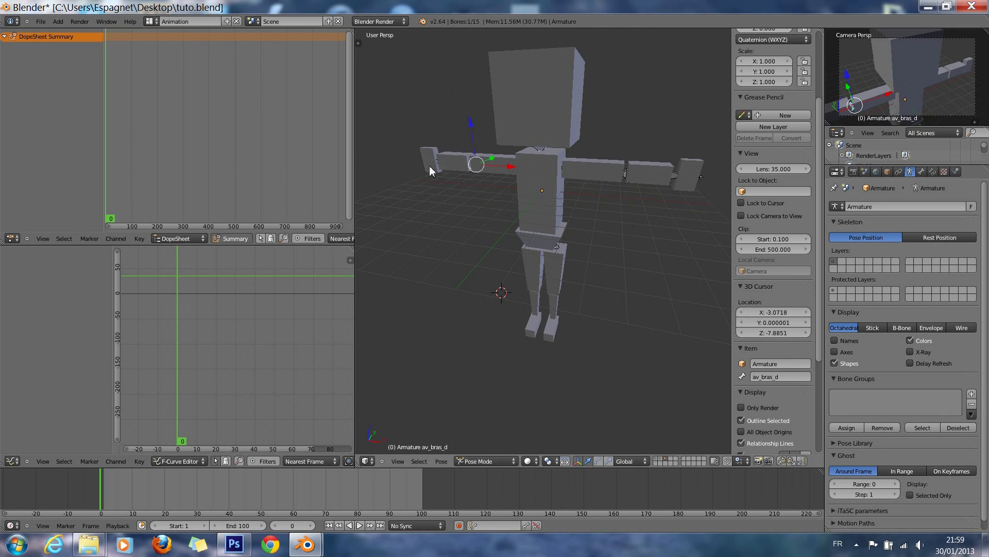
pyautogui.rightClick(527, 144)
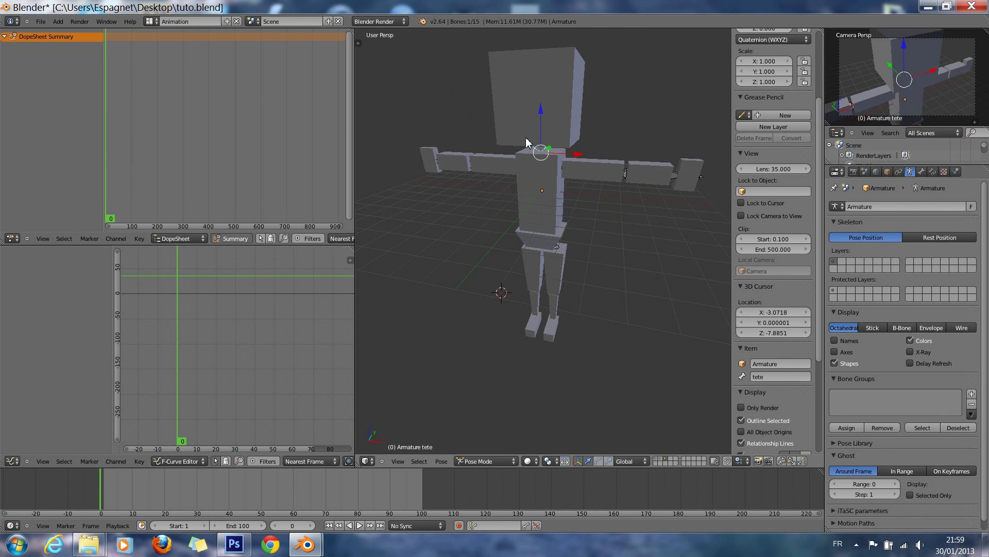
pyautogui.press('r')
pyautogui.rightClick(526, 212)
# Step: Test-rotate the right thigh bone cuisse_d and the left hand bone main_bras_g, cancelling each rotation
pyautogui.rightClick(527, 275)
pyautogui.press('r')
pyautogui.rightClick(534, 288)
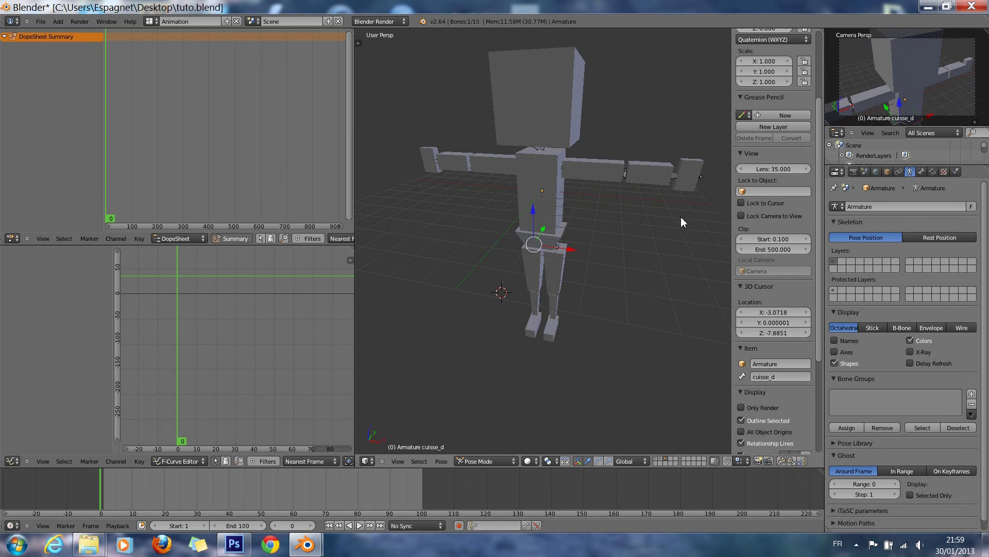
pyautogui.rightClick(702, 181)
pyautogui.press('r')
pyautogui.rightClick(694, 211)
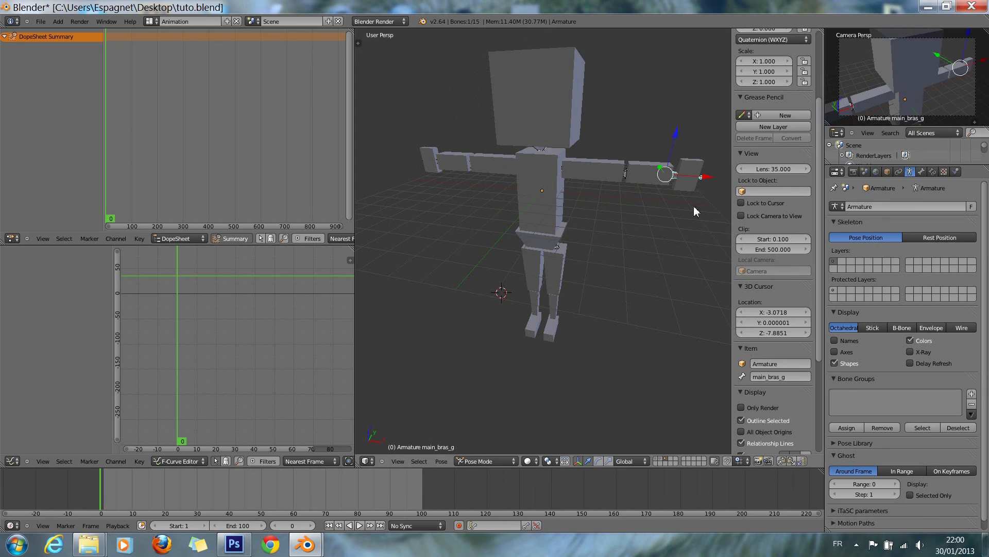
# Step: Switch from Pose Mode to Object Mode, select the character mesh perso and enter its Edit Mode
pyautogui.scroll(-1, 919, 344)
pyautogui.scroll(1, 932, 354)
pyautogui.click(484, 461)
pyautogui.click(479, 428)
pyautogui.rightClick(543, 272)
pyautogui.press('Tab')
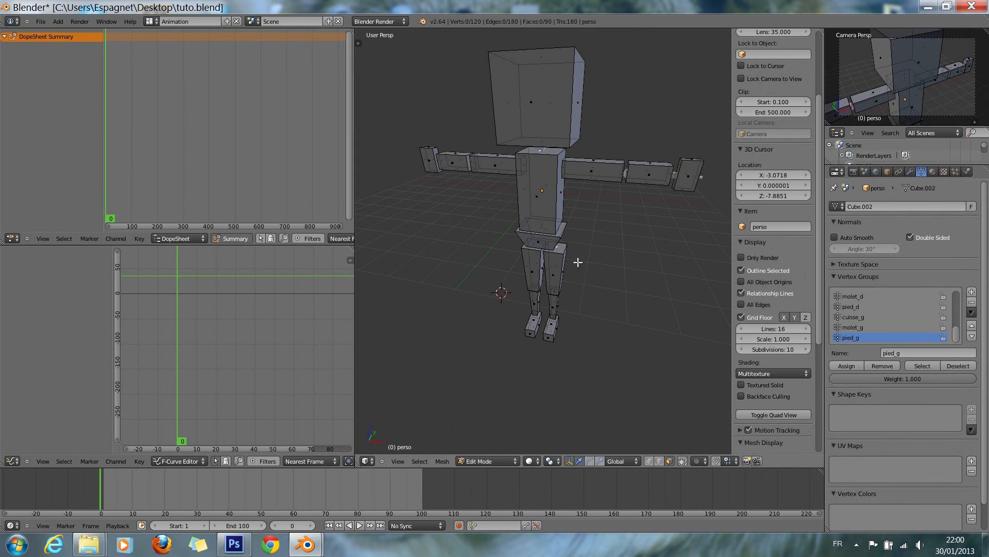
# Step: Select the vertices assigned to the main_bras_g vertex group and examine the remaining leg groups in the list
pyautogui.scroll(5, 888, 333)
pyautogui.scroll(-1, 894, 338)
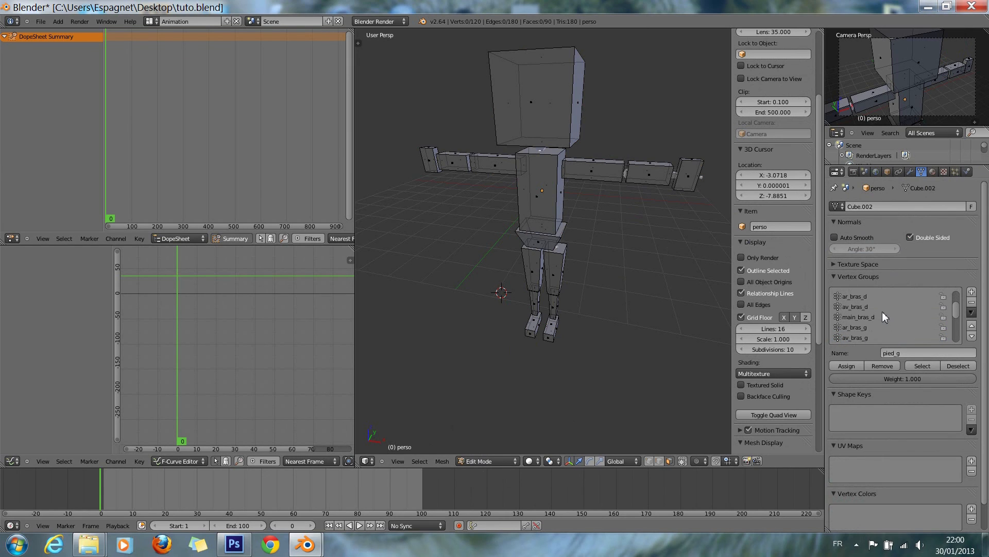
pyautogui.scroll(-2, 877, 317)
pyautogui.click(876, 327)
pyautogui.click(921, 364)
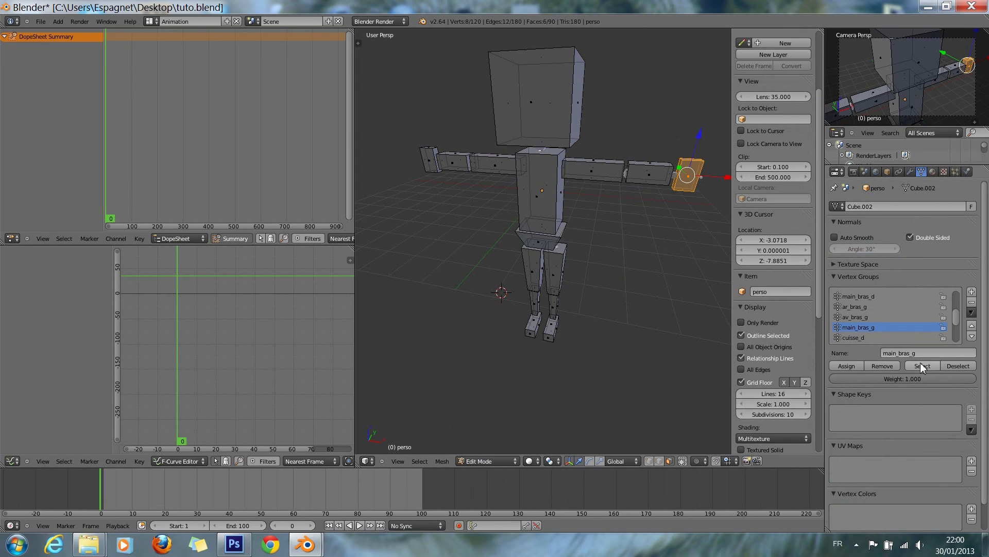
pyautogui.scroll(1, 700, 267)
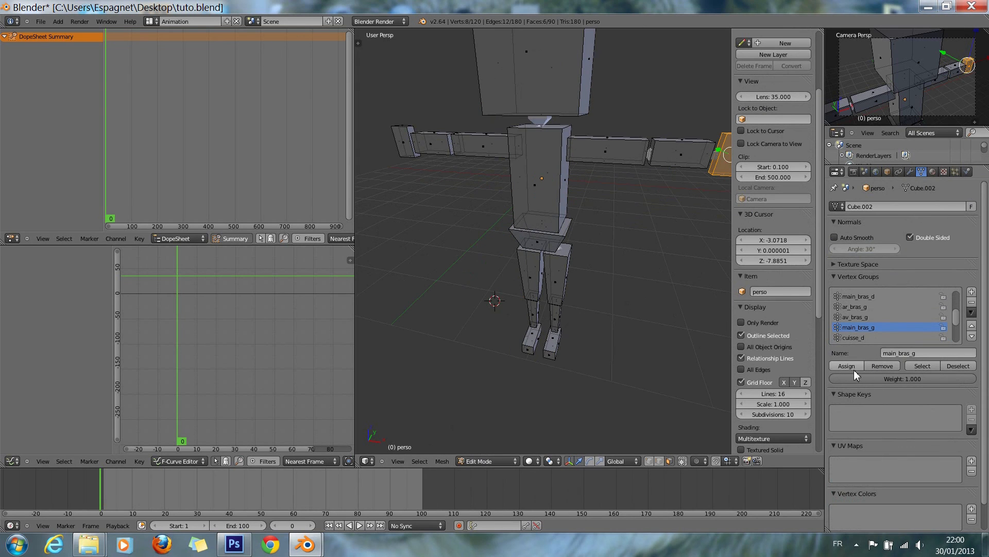
pyautogui.scroll(-2, 889, 338)
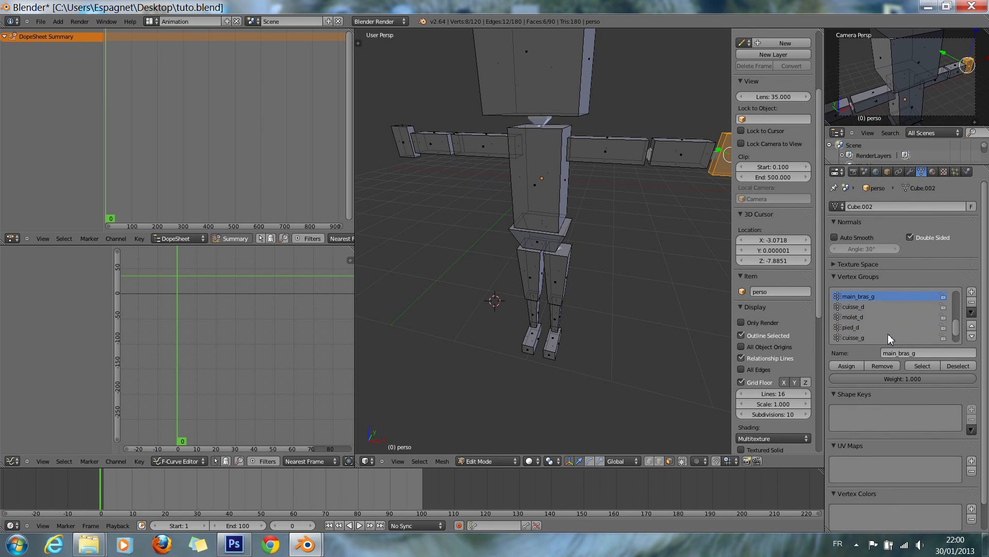
pyautogui.scroll(-2, 889, 335)
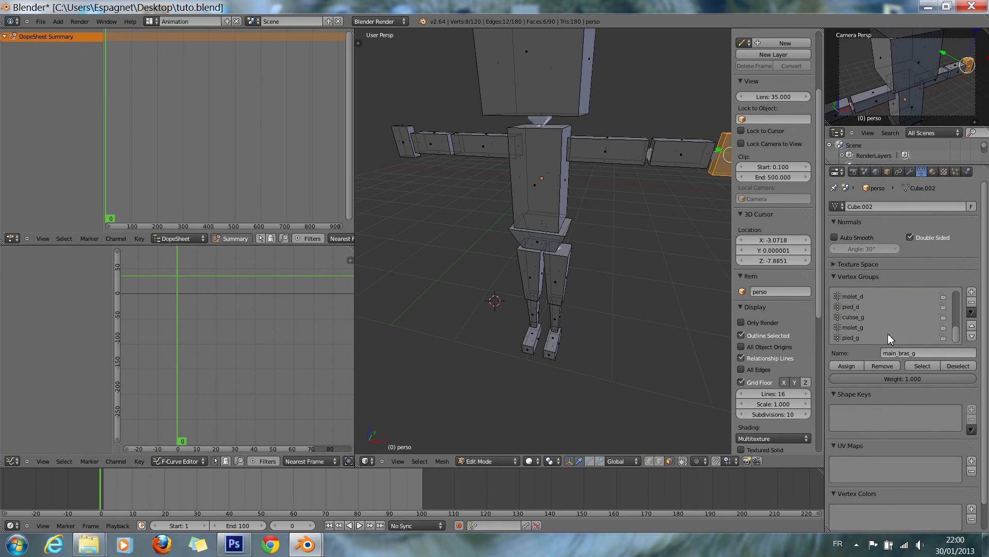
pyautogui.keyDown('ctrl'); pyautogui.scroll(1, 675, 264); pyautogui.keyUp('ctrl')
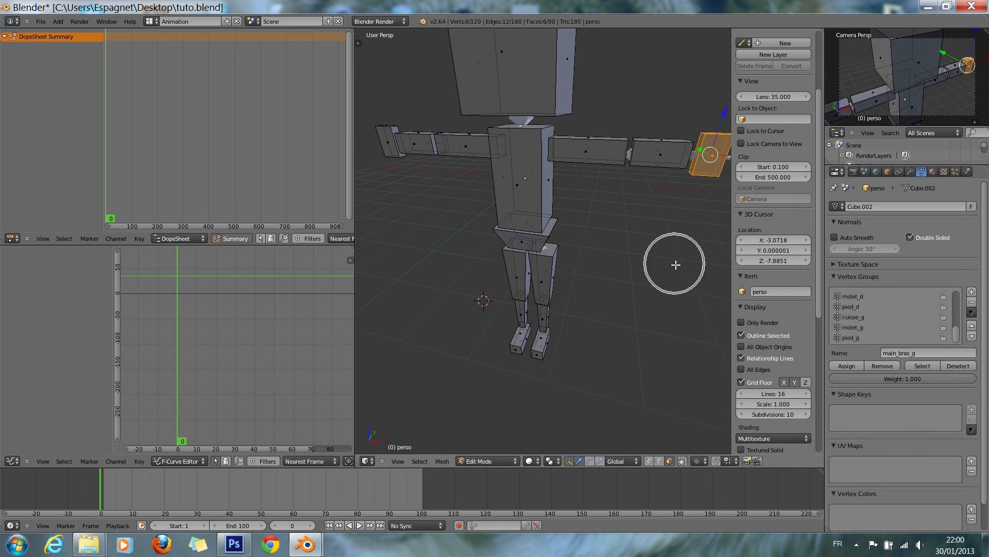
pyautogui.press('Tab')
pyautogui.rightClick(543, 270)
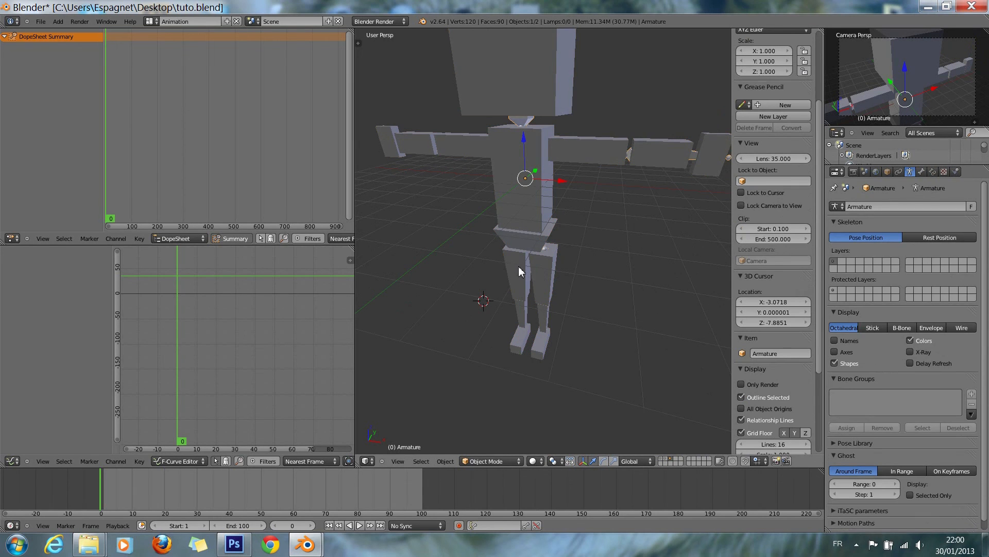
pyautogui.rightClick(518, 267)
pyautogui.scroll(-1, 534, 273)
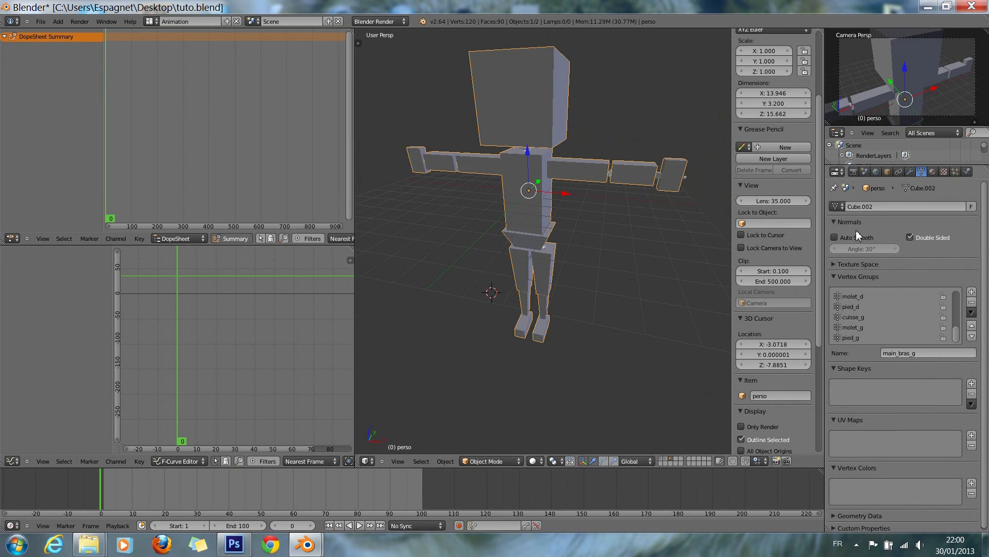
pyautogui.press('a')
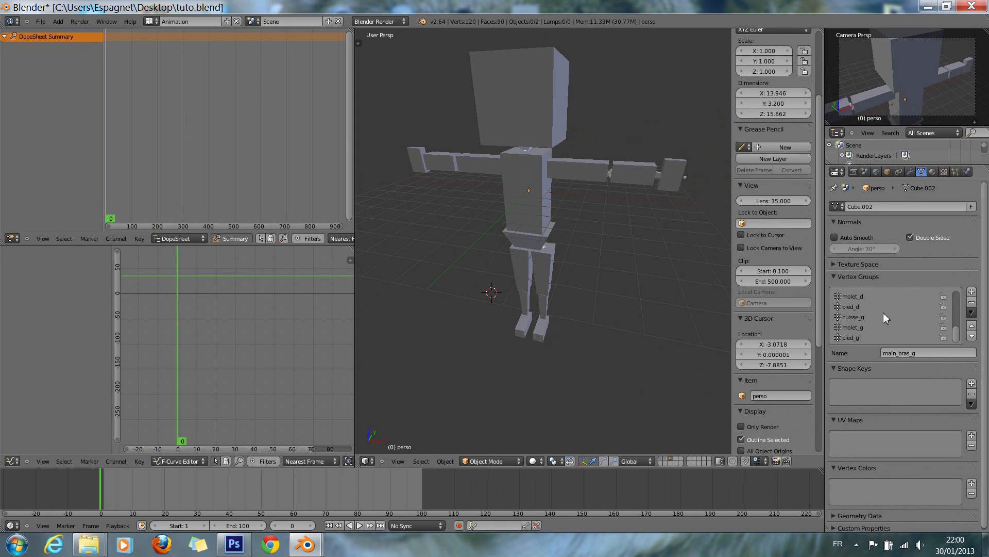
pyautogui.scroll(5, 889, 312)
pyautogui.press('Tab')
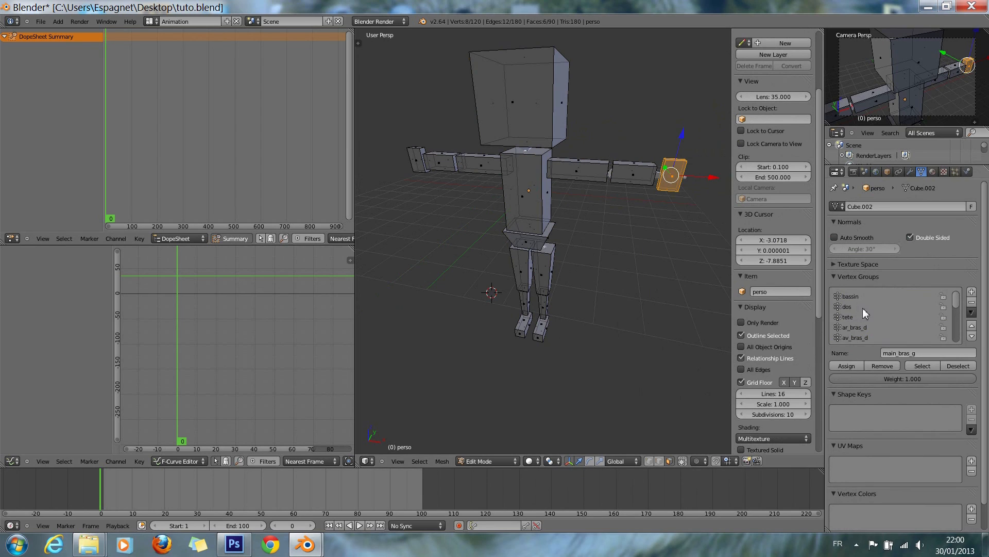
# Step: Clear the mesh selection, select the vertices assigned to the bassin vertex group to check them, and deselect everything
pyautogui.press('a')
pyautogui.press('a')
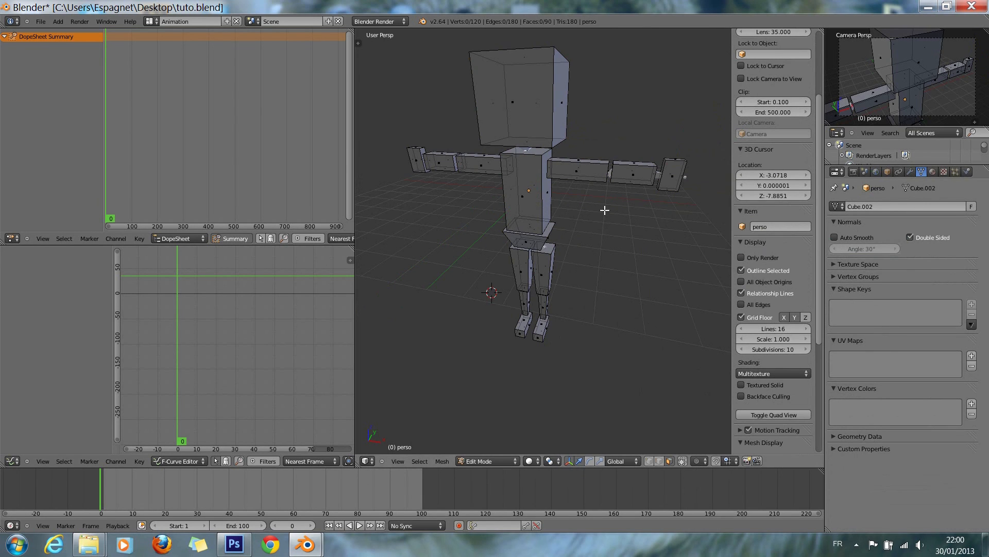
pyautogui.click(833, 277)
pyautogui.click(852, 295)
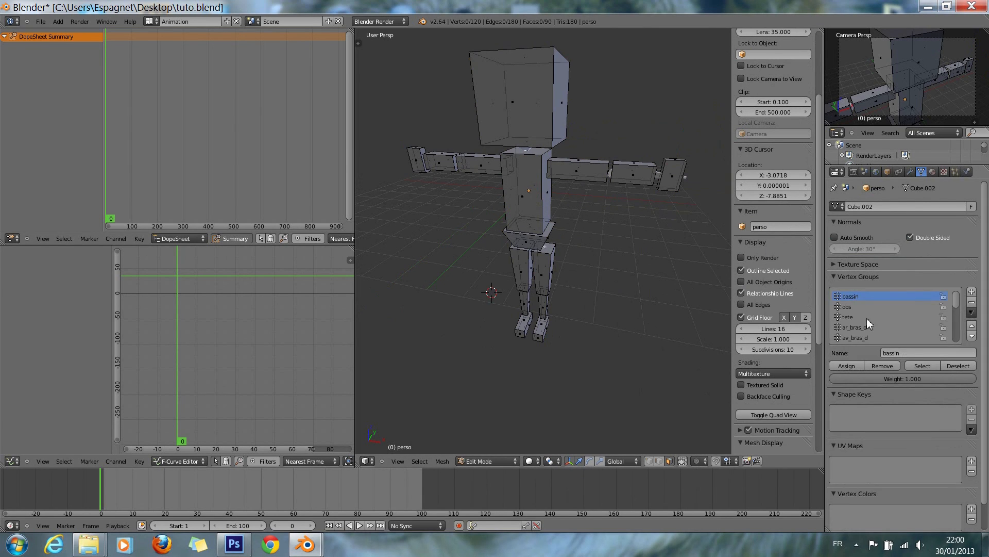
pyautogui.click(912, 367)
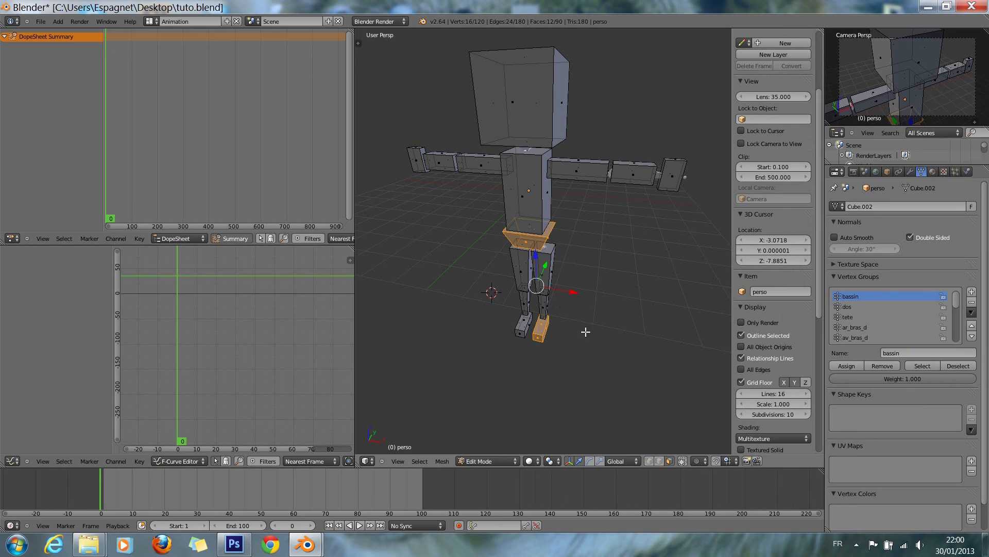
pyautogui.press('a')
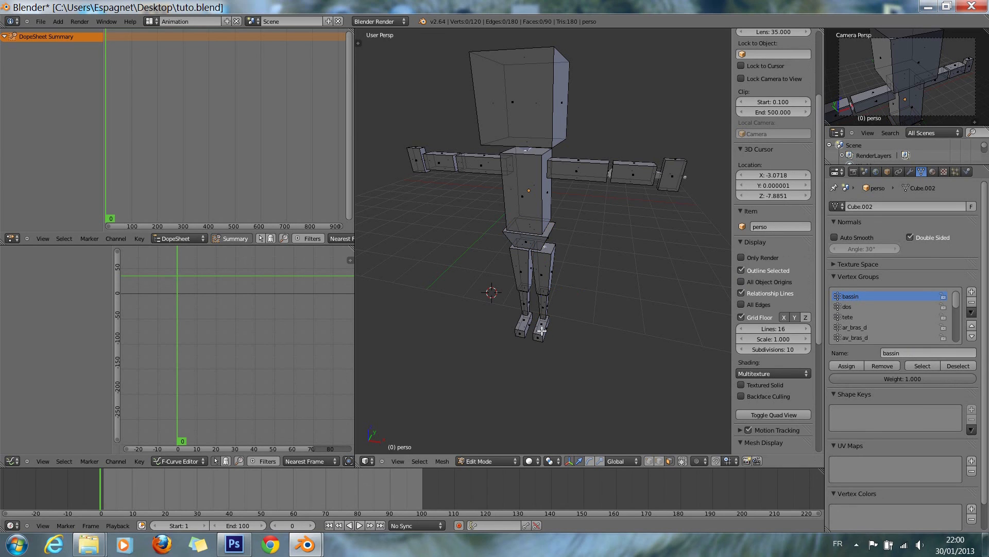
# Step: Remove the left foot's vertices from the bassin vertex group, select the group to check it, and clear the selection
pyautogui.press('l')
pyautogui.click(892, 366)
pyautogui.press('a')
pyautogui.click(926, 366)
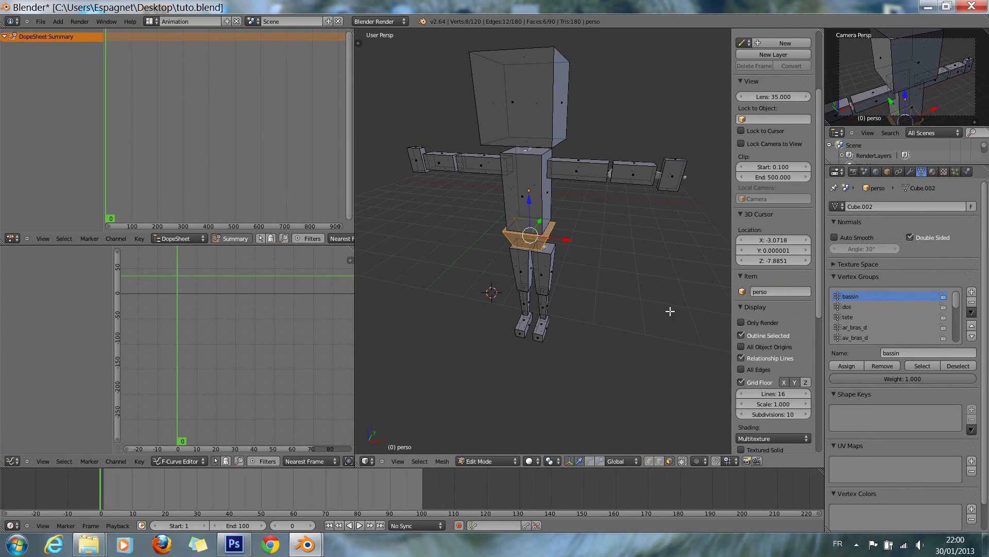
pyautogui.press('a')
# Step: Select the vertices assigned to the cuisse_d and molet_d vertex groups one after the other to check them, deselecting each
pyautogui.click(867, 307)
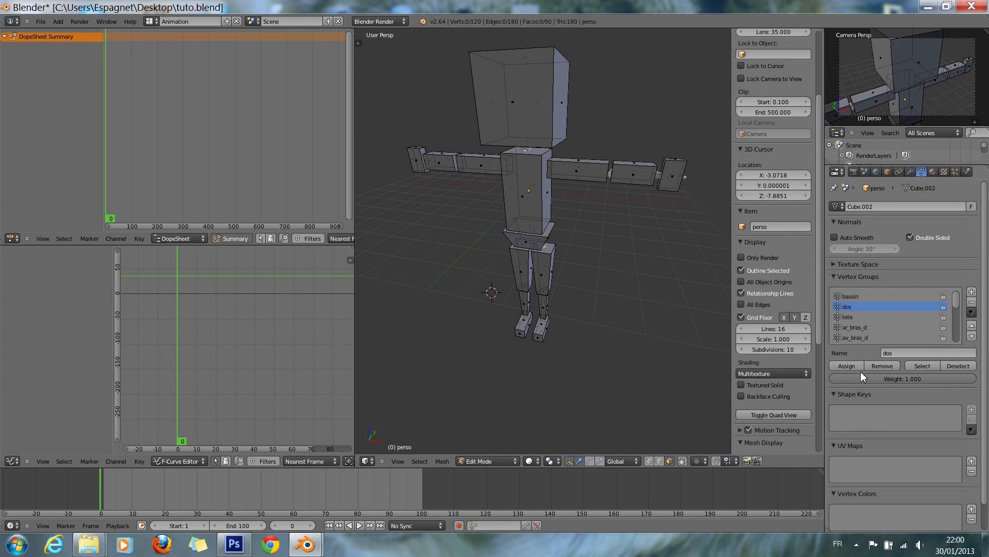
pyautogui.scroll(-2, 879, 322)
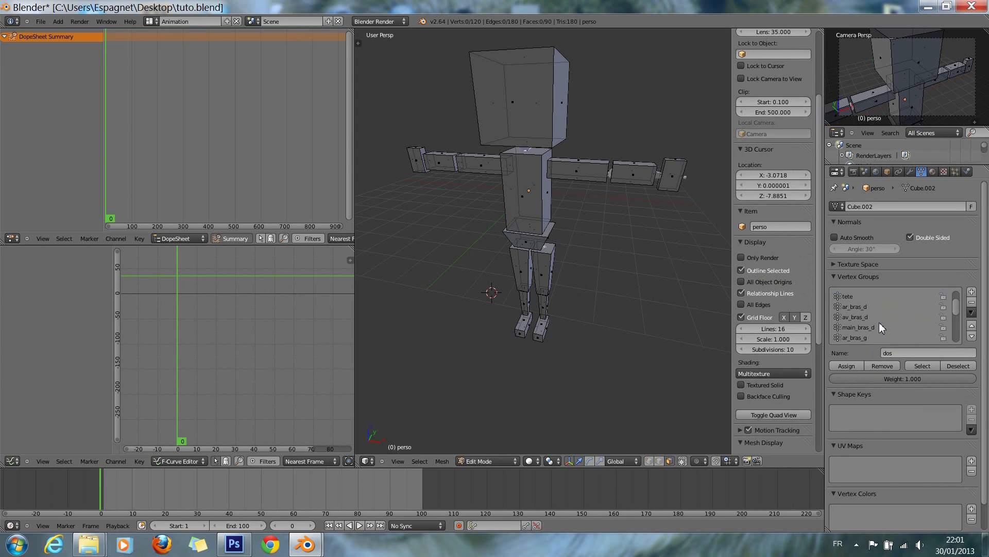
pyautogui.scroll(-3, 880, 322)
pyautogui.scroll(-1, 879, 320)
pyautogui.click(879, 320)
pyautogui.click(916, 366)
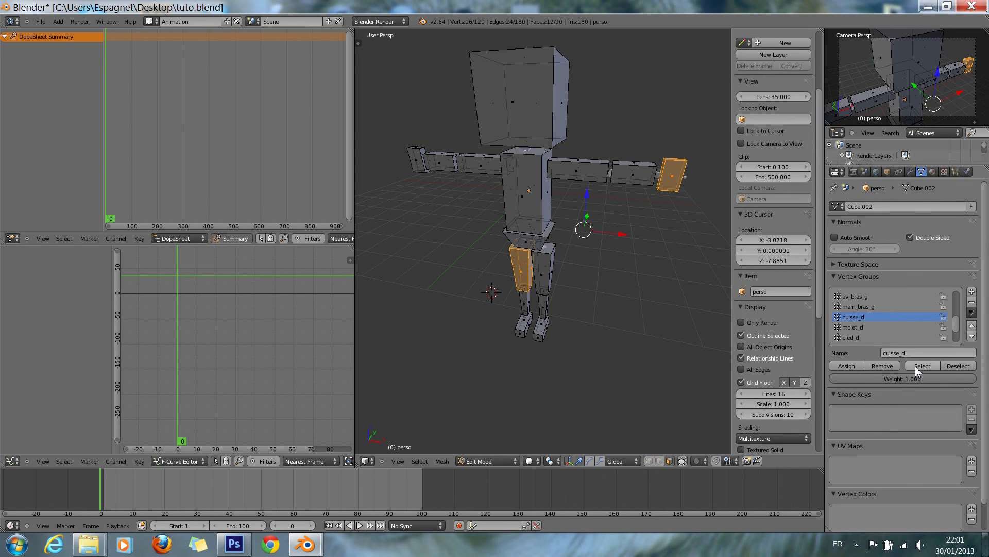
pyautogui.click(949, 366)
pyautogui.click(867, 330)
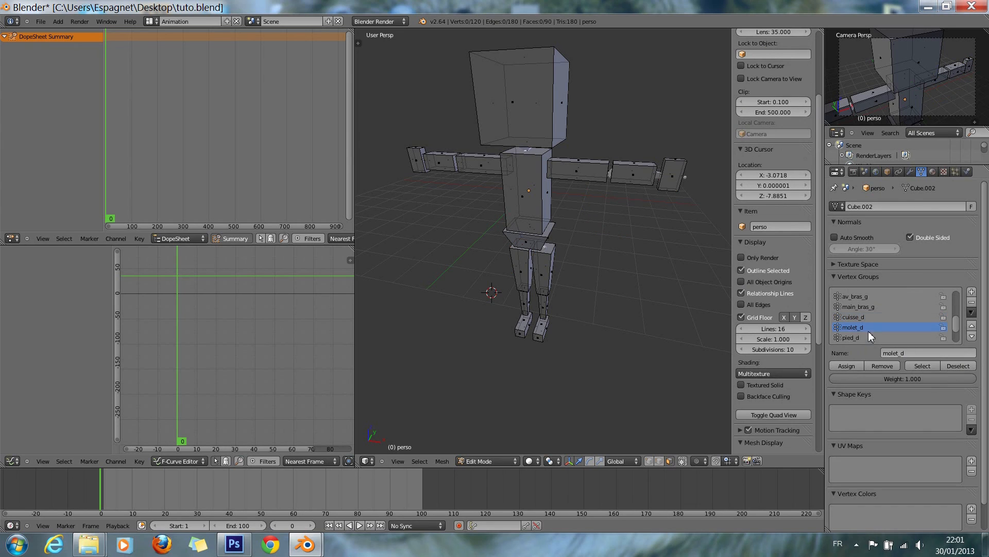
pyautogui.click(925, 364)
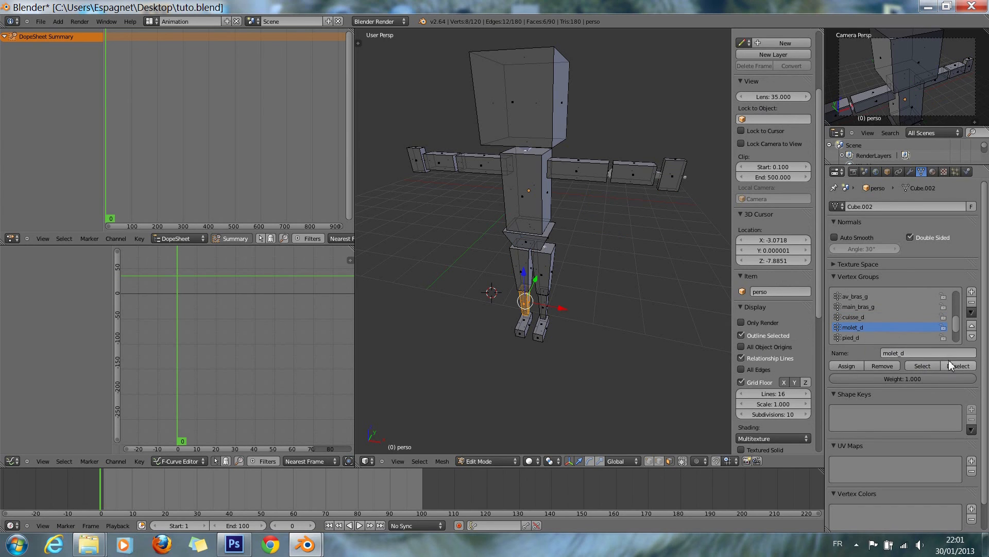
pyautogui.click(951, 365)
# Step: Select the cuisse_d group's vertices and take the right thigh out of the selection, leaving only the left hand selected
pyautogui.click(876, 317)
pyautogui.click(923, 365)
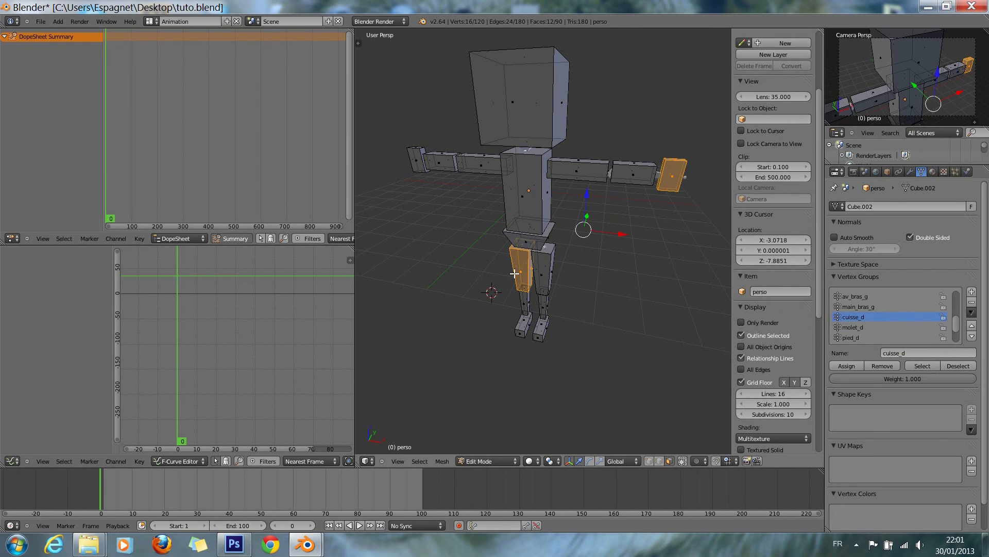
pyautogui.hotkey('shift', 'l')
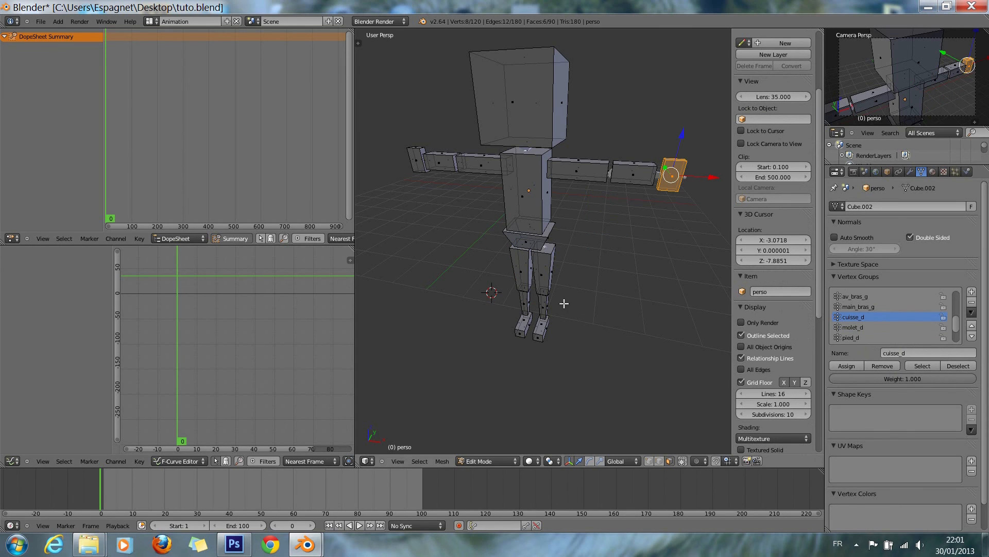
# Step: Return the mesh to Object Mode, select the armature and switch it to Pose Mode
pyautogui.click(472, 459)
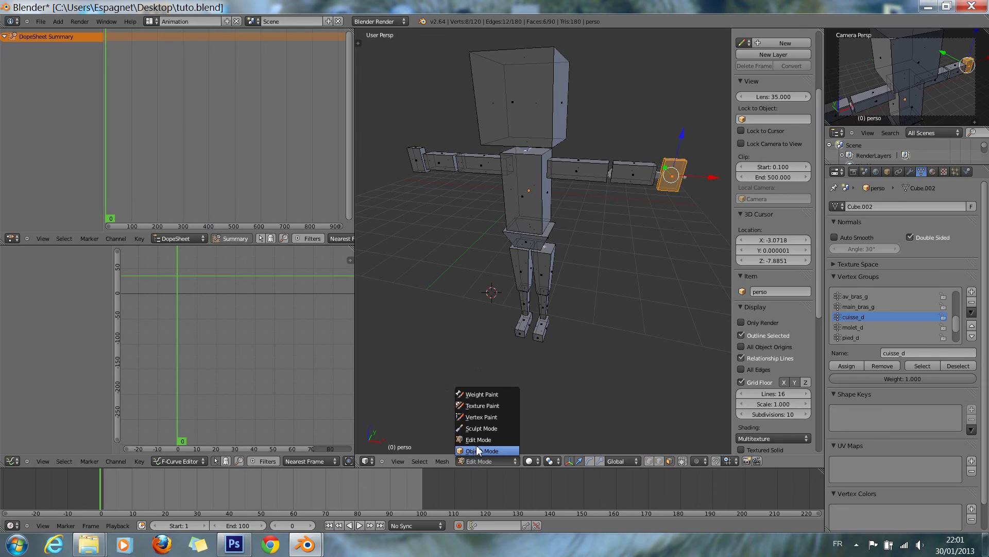
pyautogui.click(482, 450)
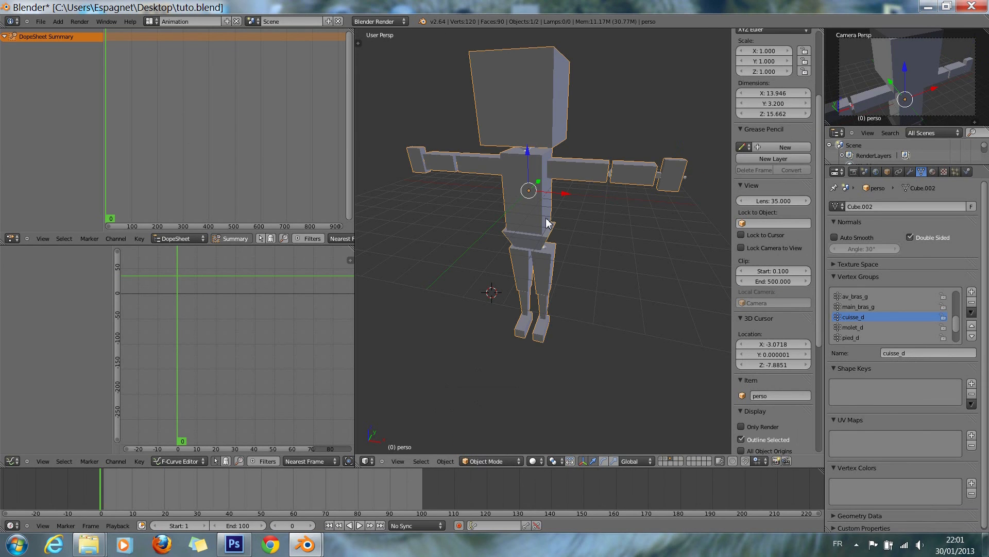
pyautogui.rightClick(549, 252)
pyautogui.click(510, 460)
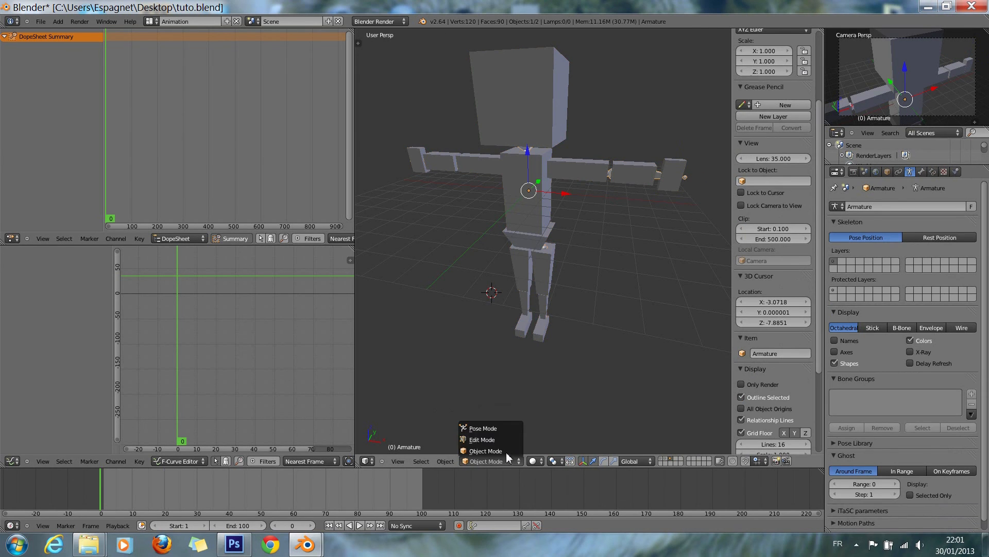
pyautogui.click(482, 428)
# Step: Test-rotate the left hand, forearm and upper-arm bones one by one, cancelling each rotation
pyautogui.rightClick(600, 179)
pyautogui.rightClick(632, 177)
pyautogui.rightClick(671, 180)
pyautogui.press('r')
pyautogui.rightClick(670, 175)
pyautogui.rightClick(623, 181)
pyautogui.press('r')
pyautogui.rightClick(627, 210)
pyautogui.rightClick(582, 174)
pyautogui.press('r')
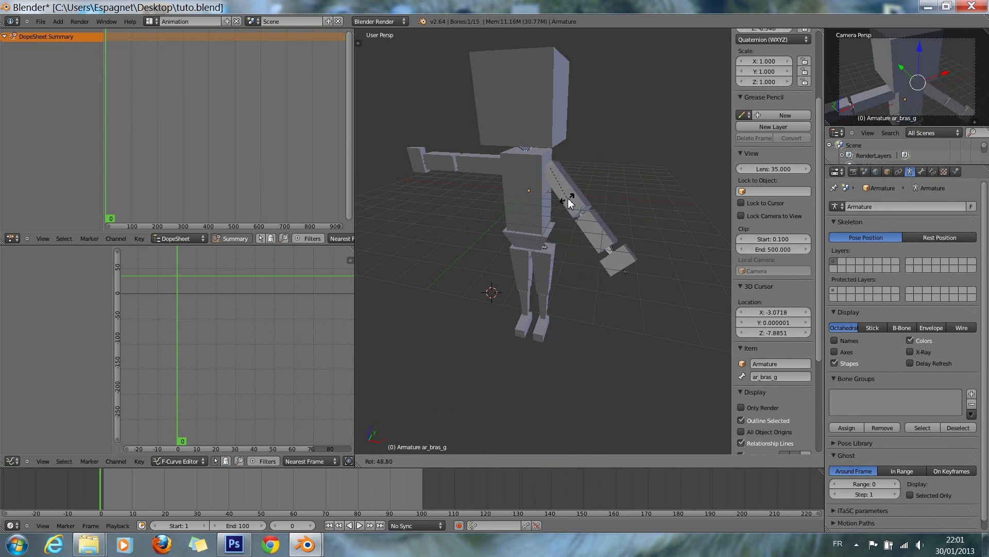
pyautogui.rightClick(559, 339)
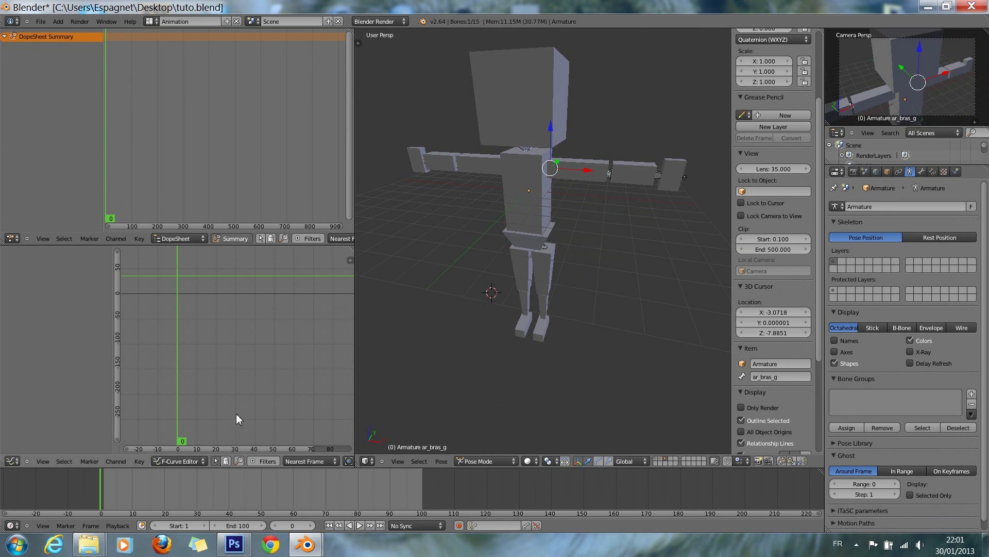
# Step: Turn on automatic keyframe insertion and rotate the left upper-arm bone ar_bras_g down beside the body at frame 0
pyautogui.click(460, 525)
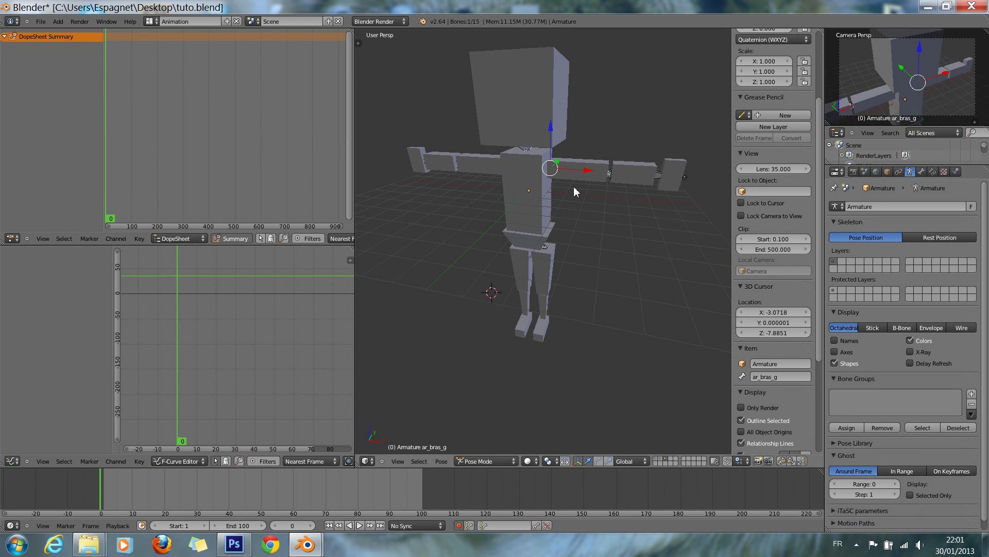
pyautogui.press('r')
pyautogui.click(581, 223)
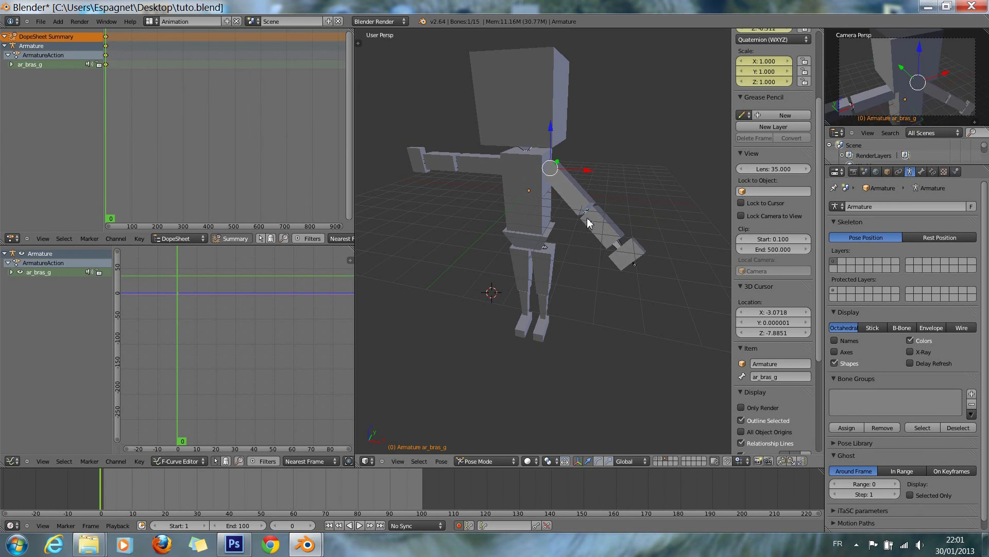
pyautogui.press('r')
pyautogui.click(578, 253)
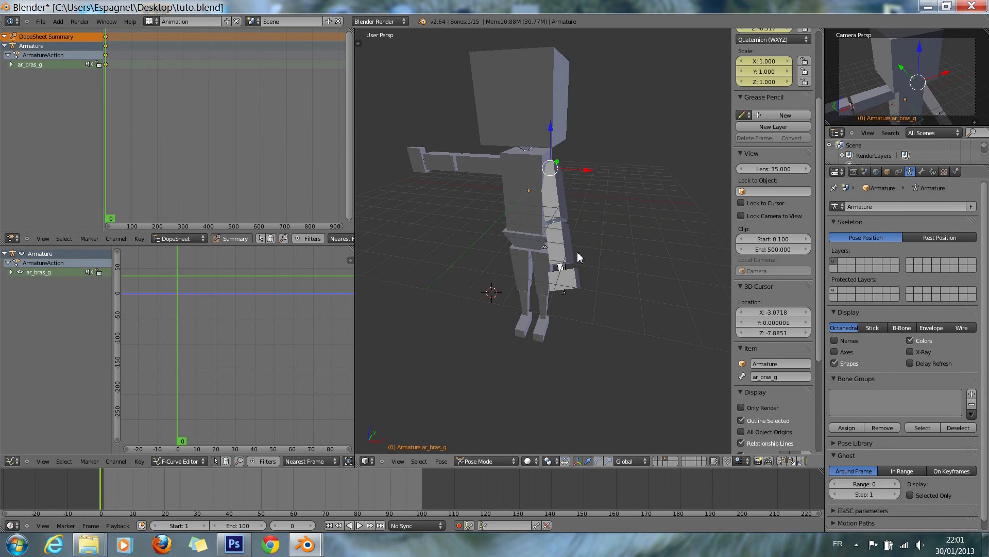
pyautogui.press('KP_3')
pyautogui.press('r')
pyautogui.click(587, 265)
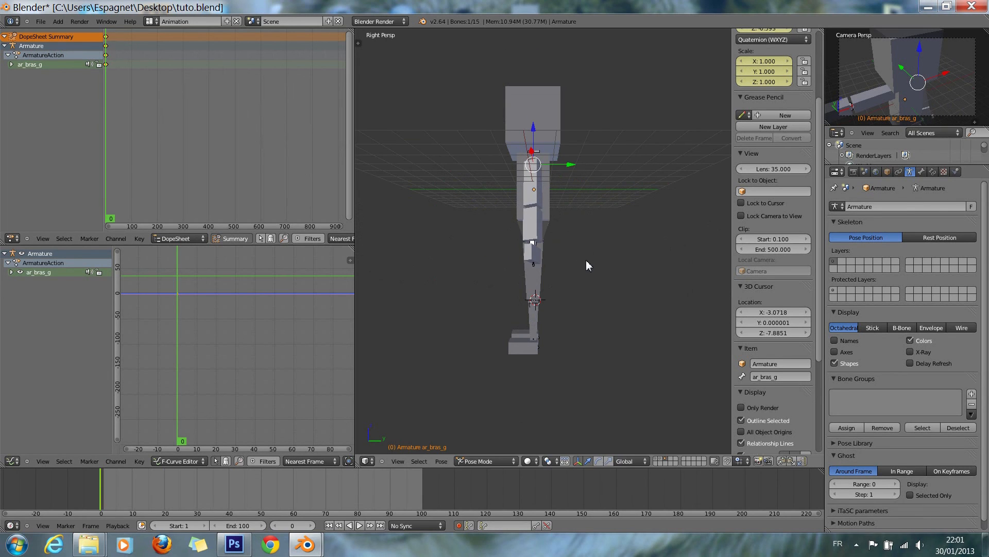
pyautogui.rightClick(530, 215)
pyautogui.press('r')
pyautogui.rightClick(528, 216)
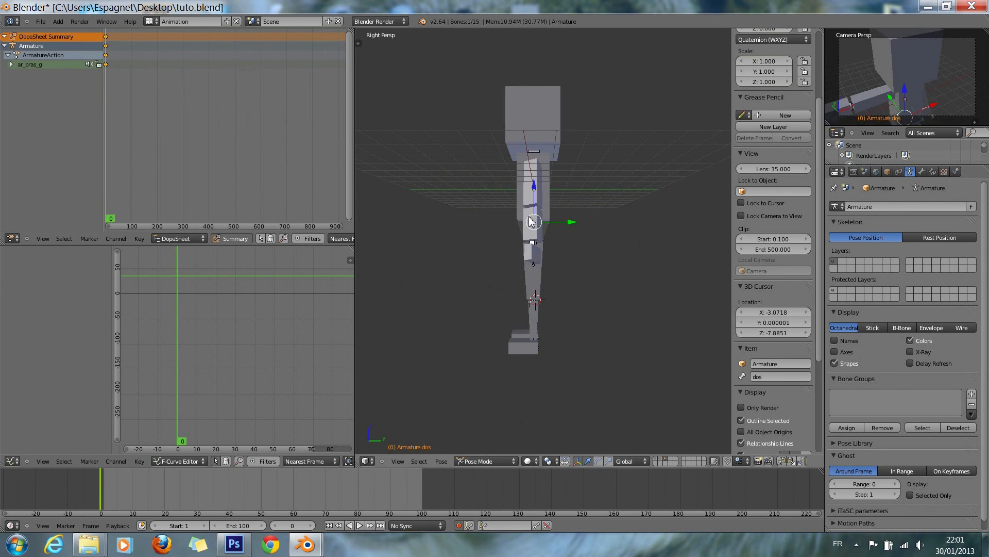
# Step: Rotate the right upper-arm bone ar_bras_d down beside the body by about 70° in the front view
pyautogui.press('KP_1')
pyautogui.rightClick(490, 165)
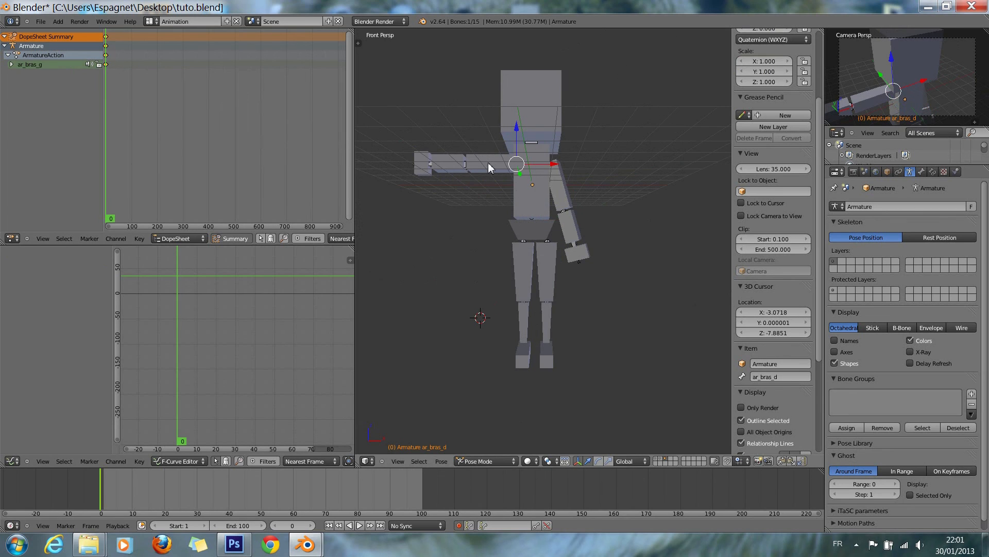
pyautogui.press('r')
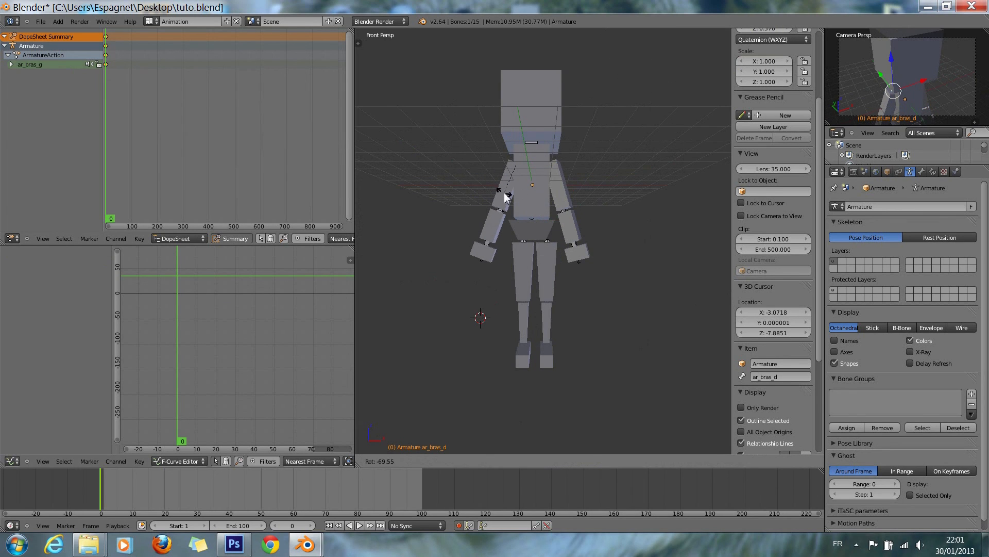
pyautogui.click(506, 197)
# Step: Try to rotate the right upper-arm bone ar_bras_d about the global X axis
pyautogui.press('KP_4')
pyautogui.press('KP_8')
pyautogui.press('KP_8')
pyautogui.press('KP_8')
pyautogui.press('KP_8')
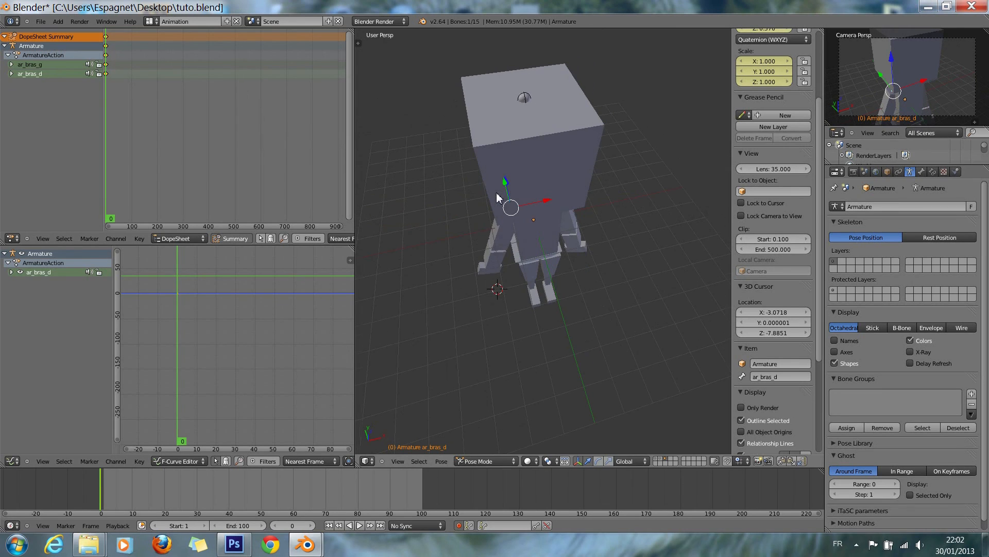
pyautogui.press('r')
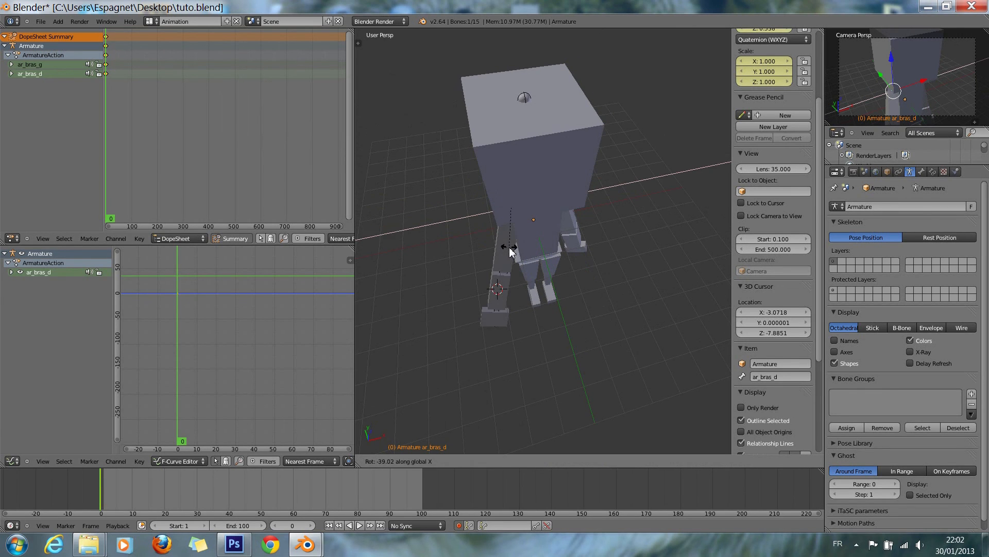
pyautogui.press('r')
pyautogui.rightClick(518, 249)
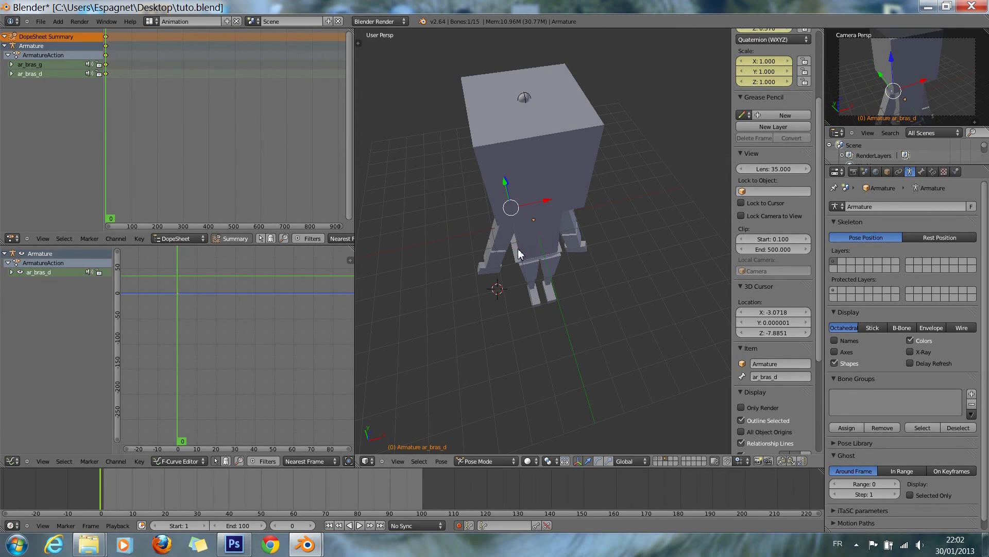
# Step: Examine the keyed channels of ar_bras_g and ar_bras_d in the Dope Sheet, collapsing them again
pyautogui.press('KP_2')
pyautogui.press('KP_2')
pyautogui.press('KP_2')
pyautogui.press('KP_8')
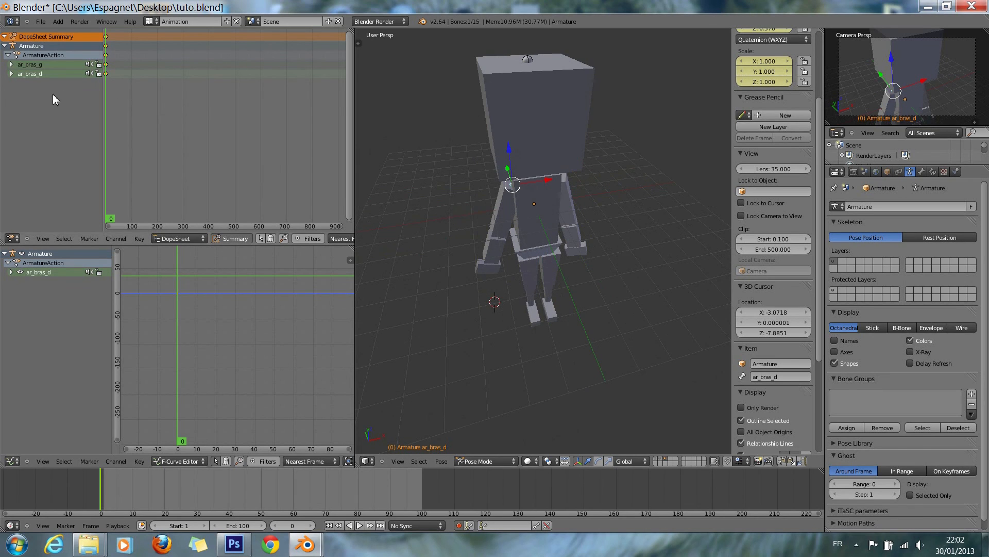
pyautogui.click(11, 65)
pyautogui.click(11, 65)
pyautogui.click(20, 74)
pyautogui.click(11, 74)
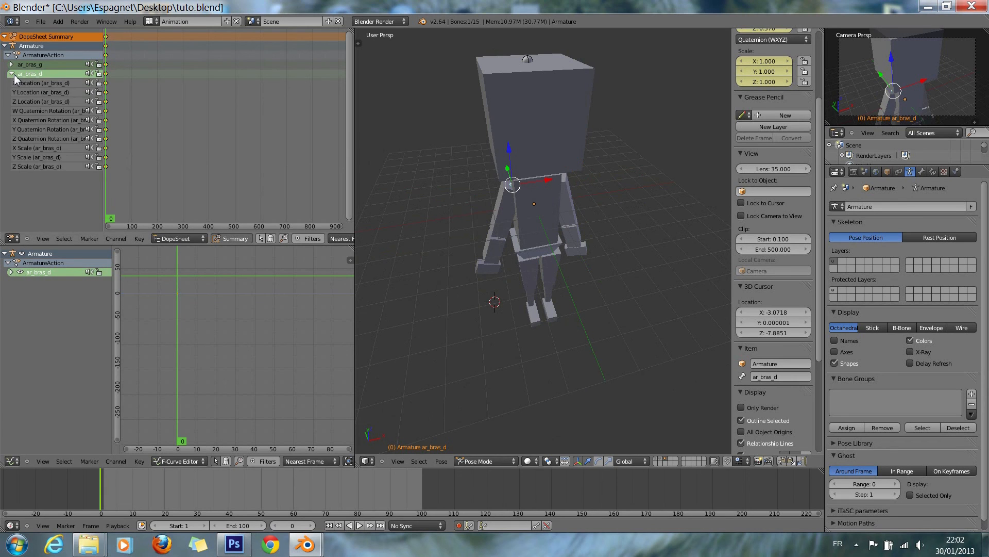
pyautogui.click(11, 74)
# Step: Move the current frame to 263 and select the head bone tete
pyautogui.press('a')
pyautogui.press('a')
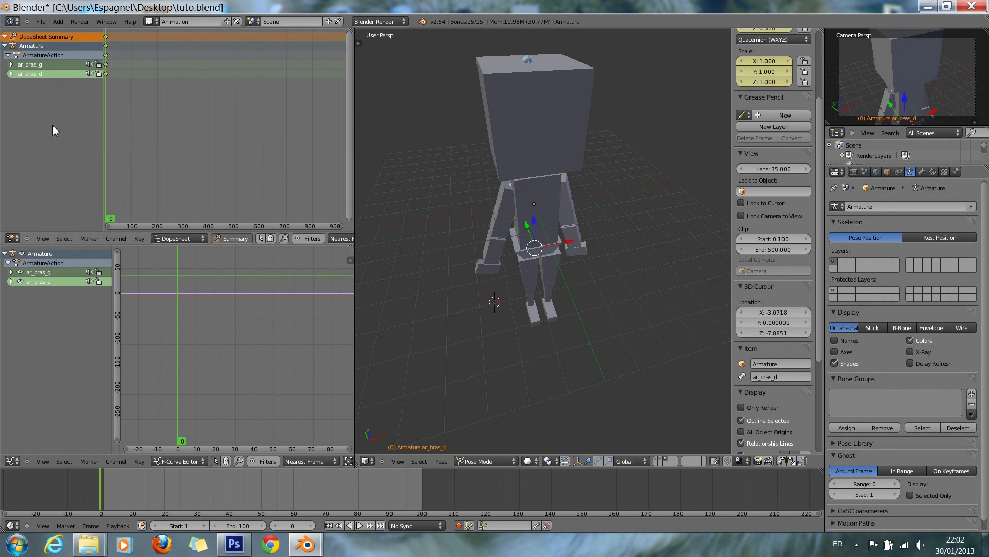
pyautogui.moveTo(178, 77)
pyautogui.mouseDown()
pyautogui.moveTo(183, 95)
pyautogui.moveTo(174, 89)
pyautogui.mouseUp()
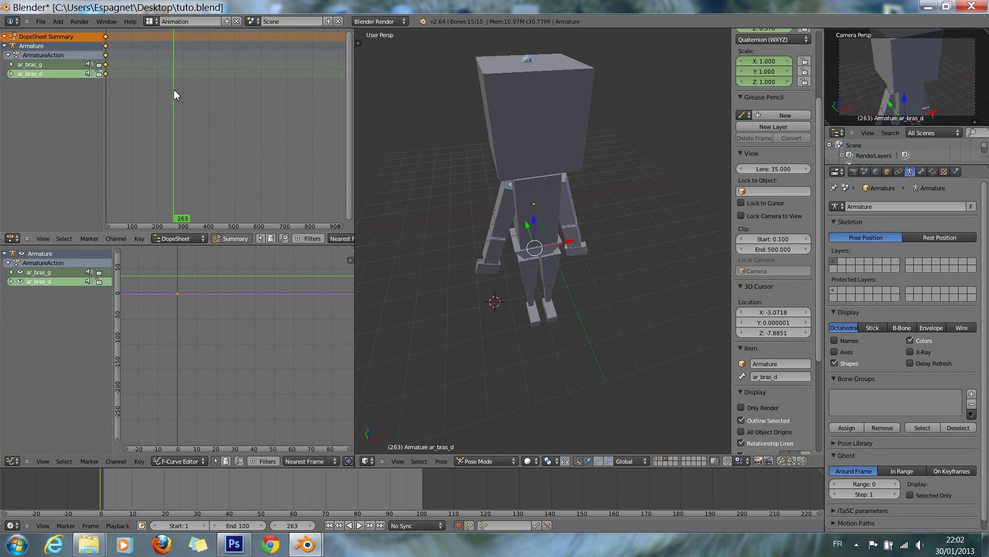
pyautogui.rightClick(536, 94)
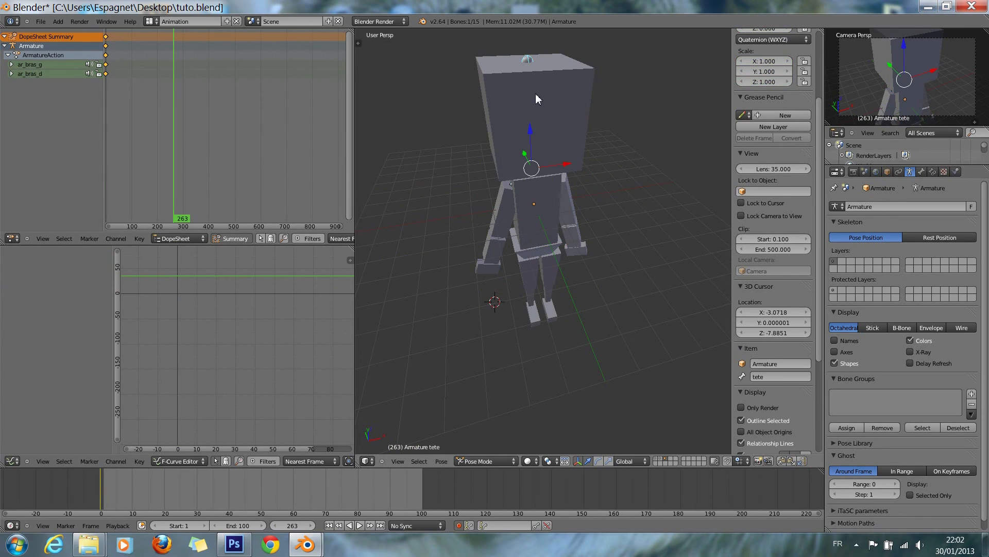
# Step: Select all bones of the armature and insert a LocRotScale keyframe for them at frame 0
pyautogui.press('a')
pyautogui.press('a')
pyautogui.moveTo(219, 176); pyautogui.dragTo(58, 167)
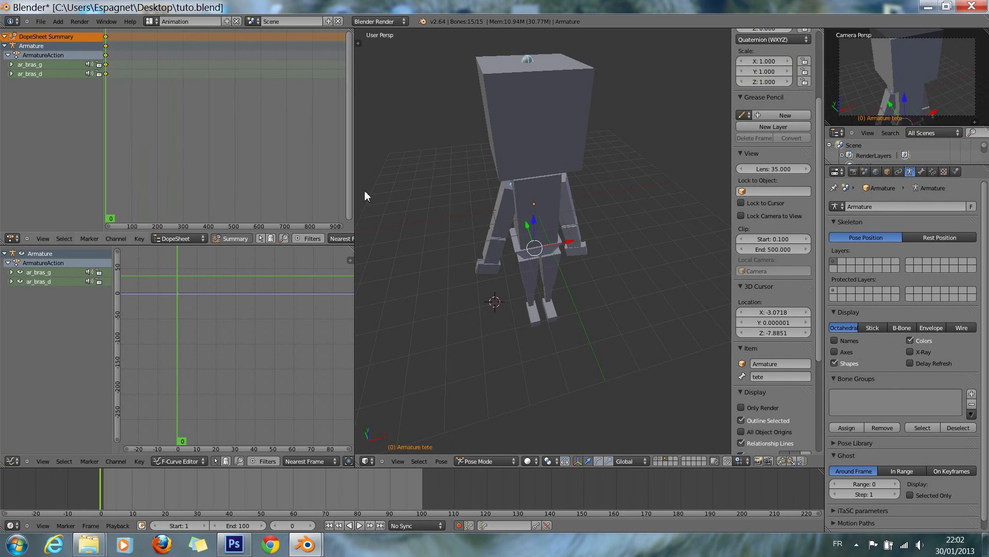
pyautogui.press('i')
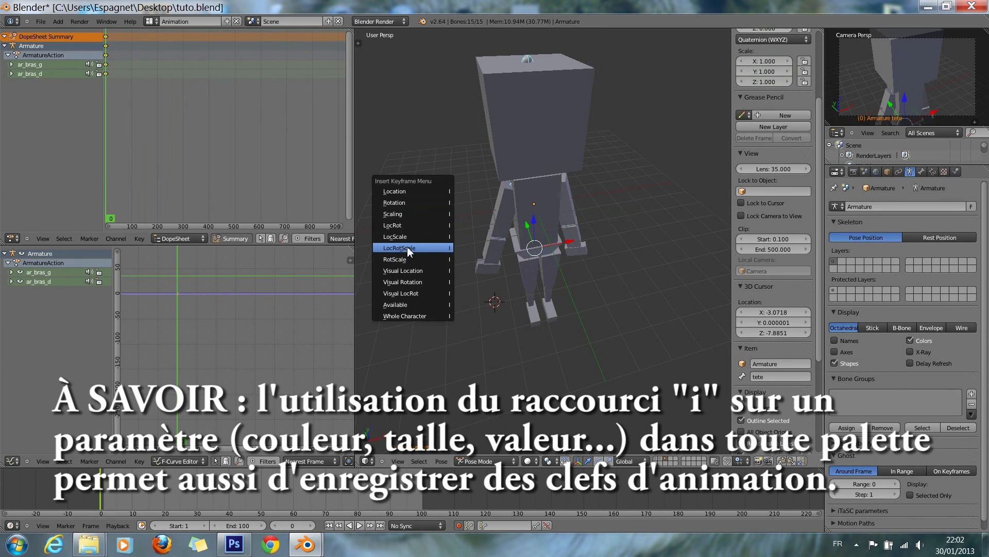
pyautogui.click(426, 250)
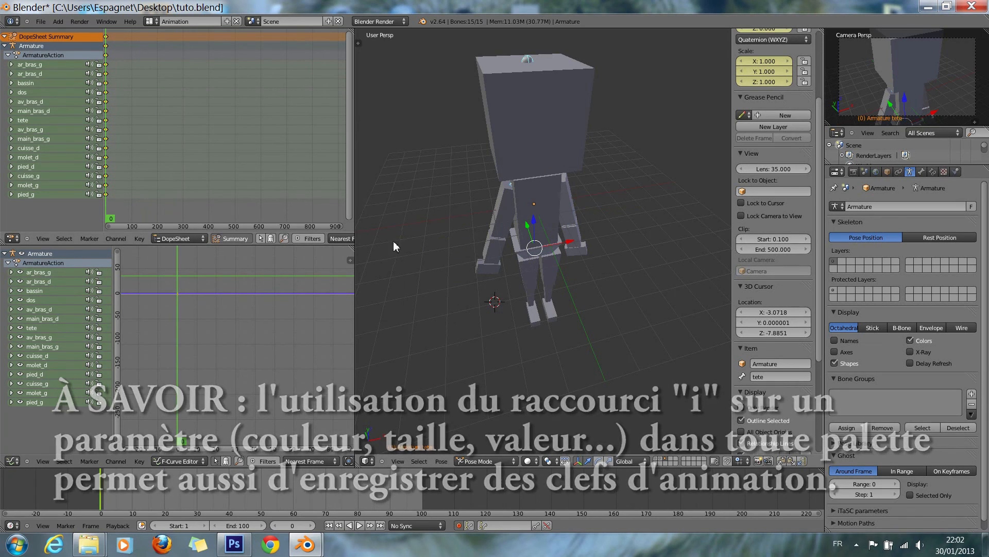
# Step: Set the current frame to 15 and select only the right upper-arm bone ar_bras_d
pyautogui.scroll(1, 453, 252)
pyautogui.press('a')
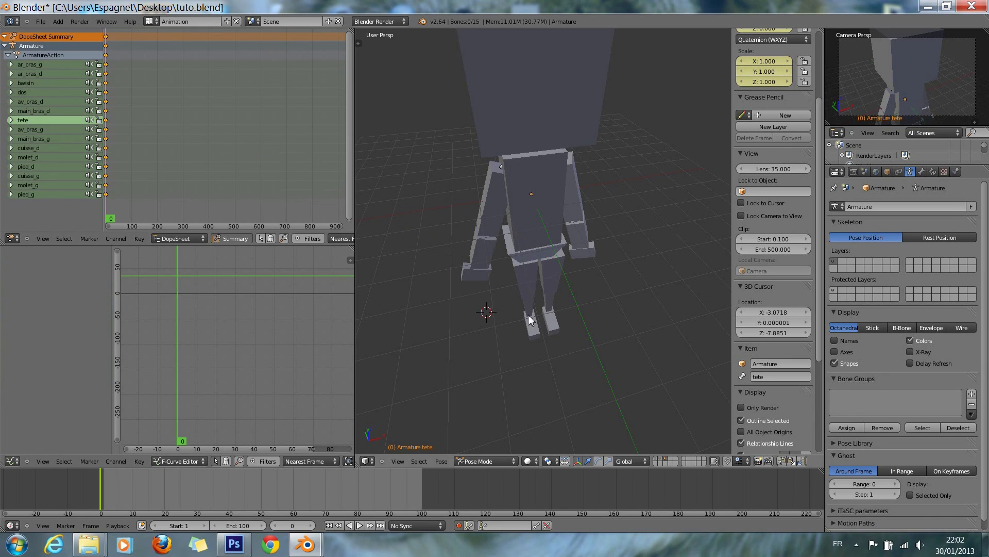
pyautogui.click(294, 528)
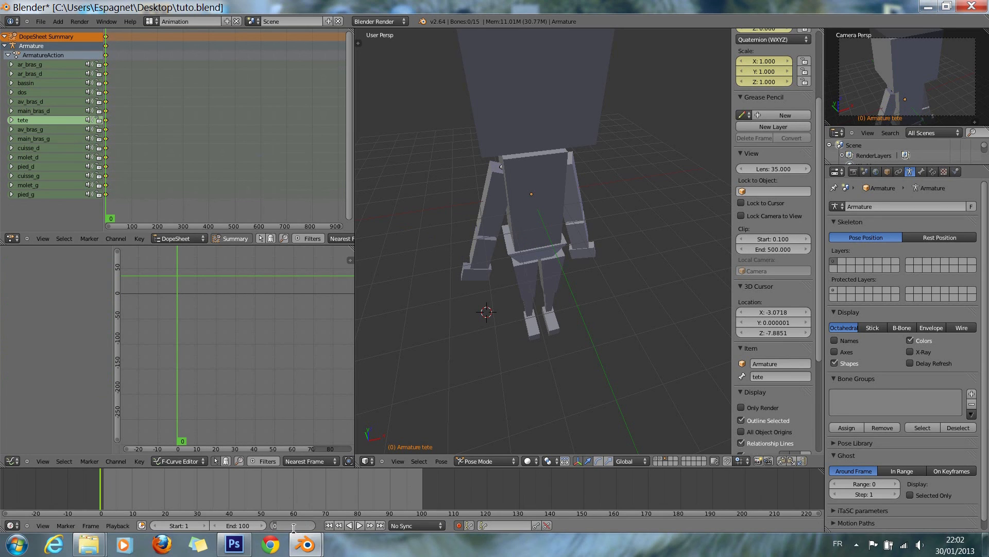
pyautogui.write('15')
pyautogui.press('Return')
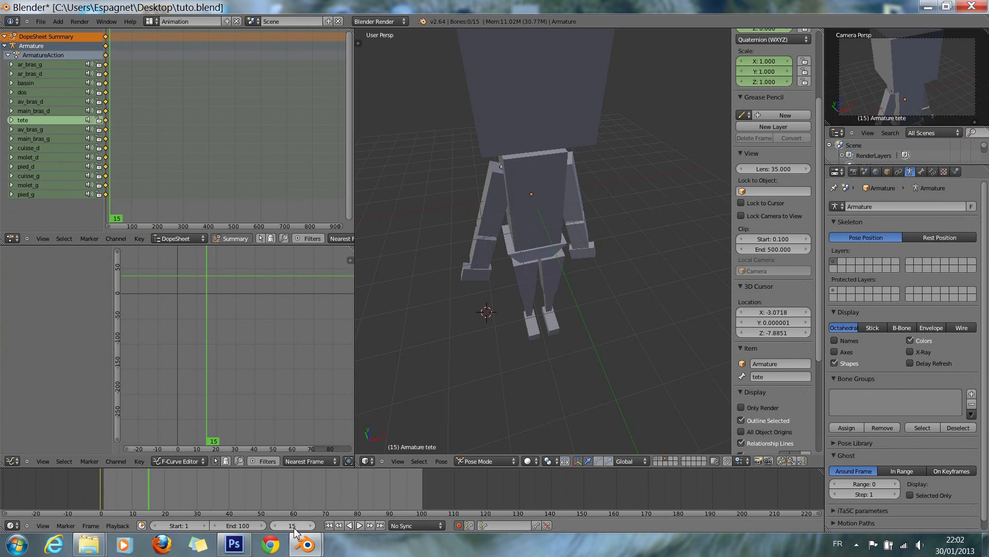
pyautogui.rightClick(502, 205)
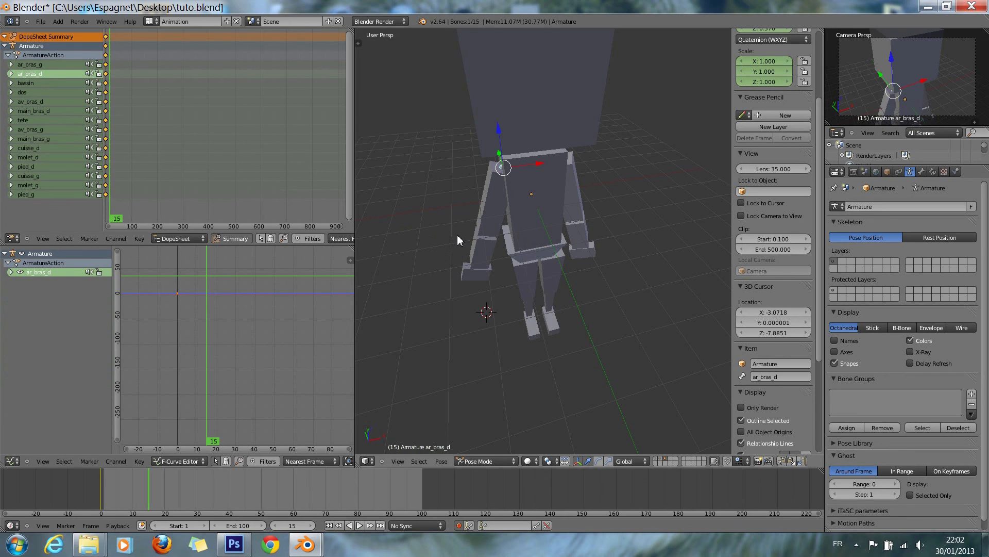
# Step: At frame 25, rotate the right upper-arm bone ar_bras_d about global Y to raise the arm roughly to shoulder height
pyautogui.click(286, 525)
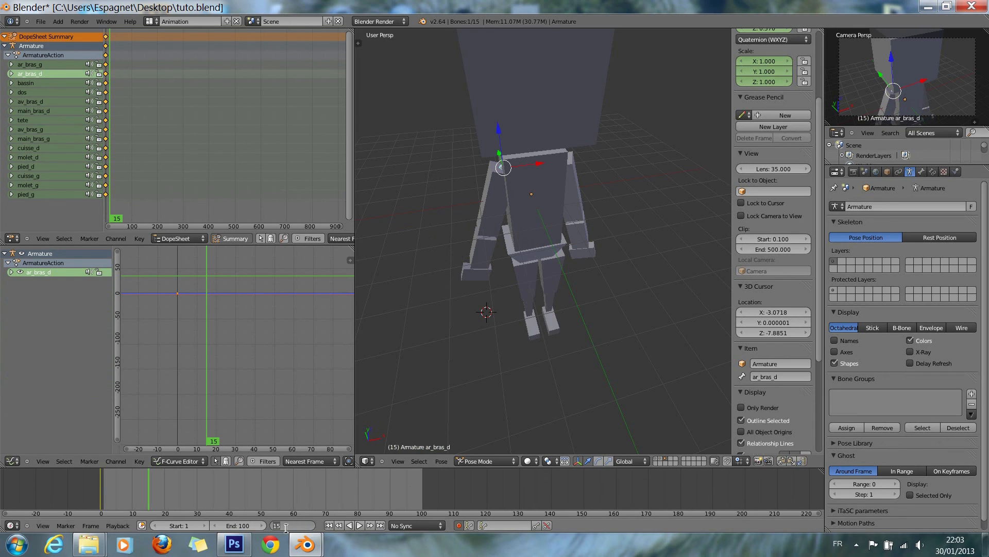
pyautogui.write('25')
pyautogui.press('Return')
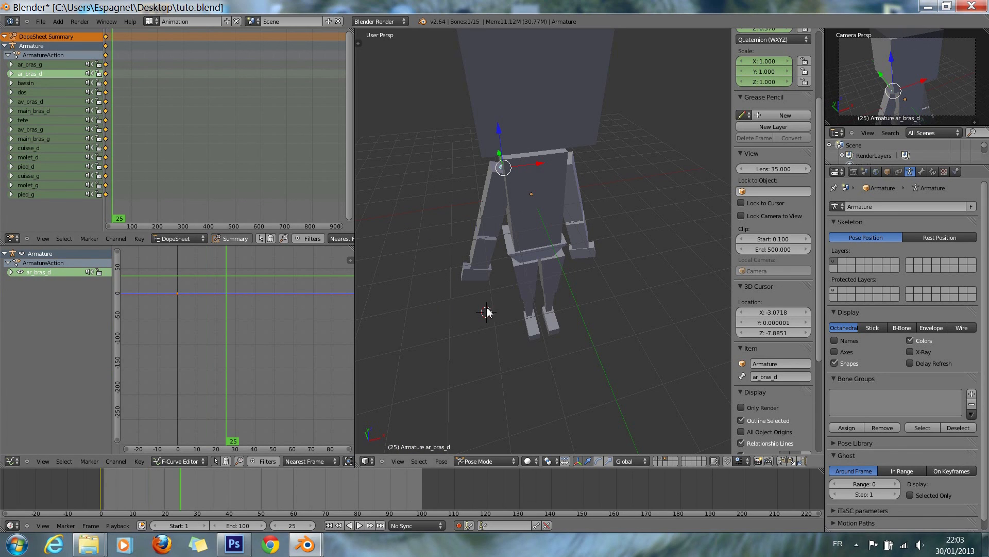
pyautogui.press('r')
pyautogui.press('x')
pyautogui.press('y')
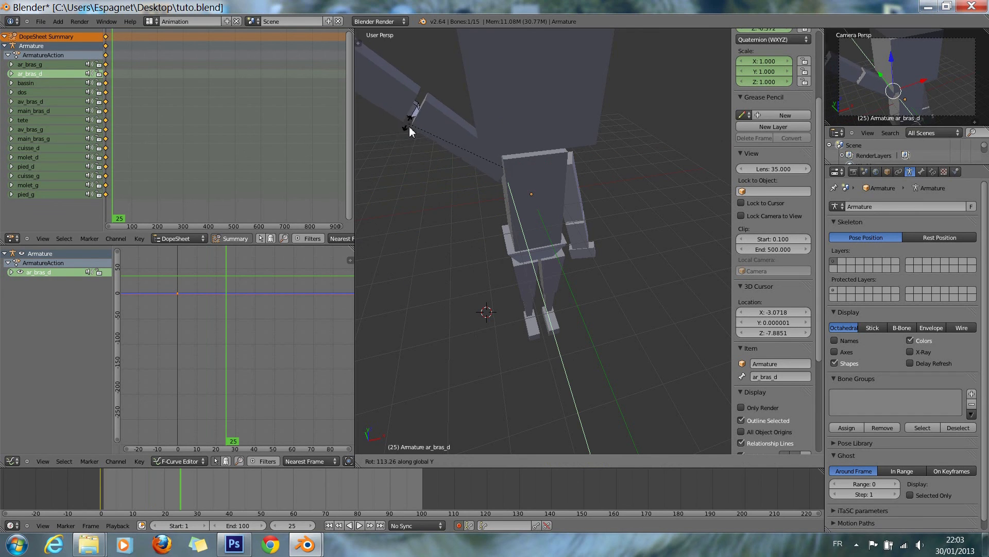
pyautogui.click(409, 146)
pyautogui.scroll(-3, 409, 155)
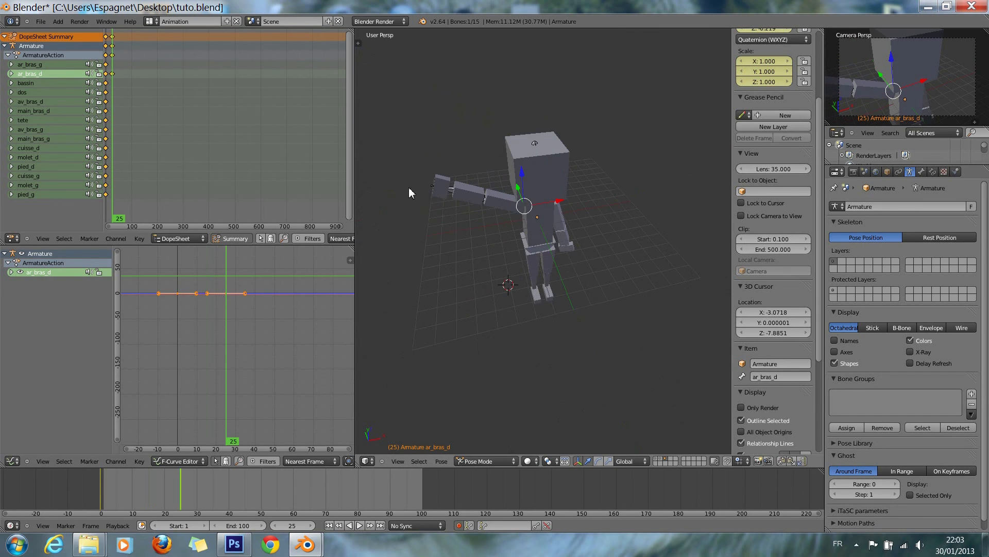
# Step: Rotate the right forearm bone av_bras_d about global Y so the forearm bends upward beside the head
pyautogui.rightClick(461, 197)
pyautogui.press('r')
pyautogui.press('y')
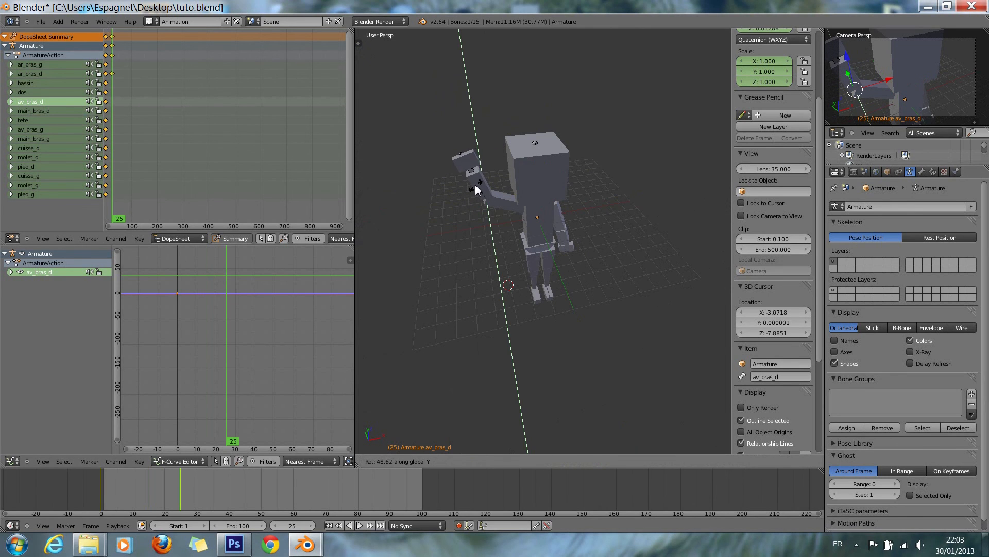
pyautogui.click(466, 201)
pyautogui.scroll(3, 466, 205)
pyautogui.scroll(-2, 467, 205)
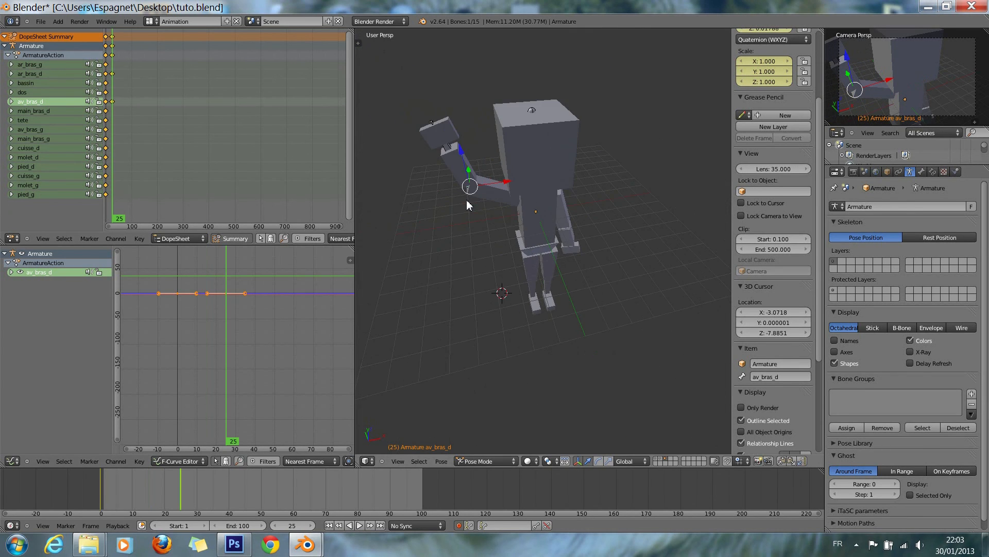
pyautogui.keyDown('ctrl'); pyautogui.scroll(-3, 466, 200); pyautogui.keyUp('ctrl')
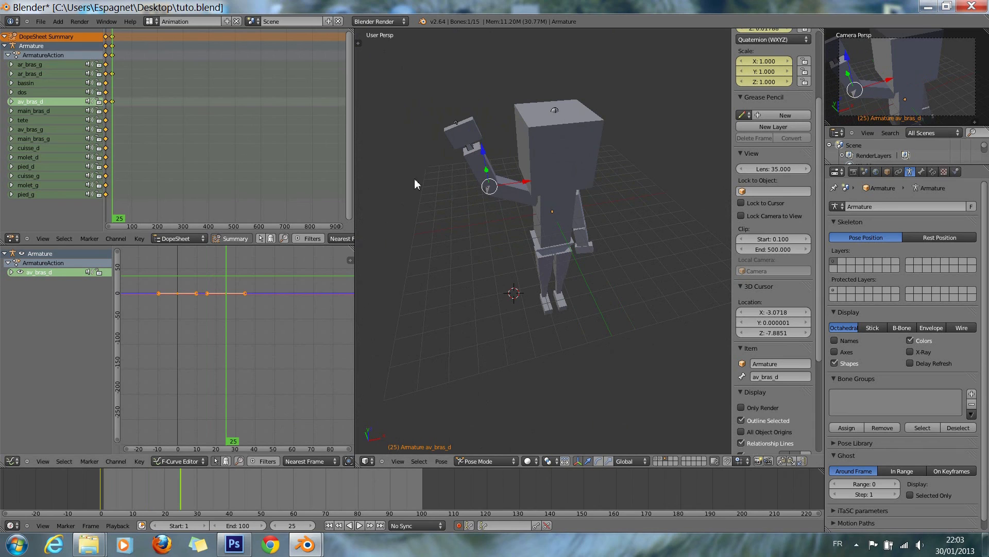
# Step: Select all bones of the armature and insert a LocRotScale keyframe for them at frame 25
pyautogui.rightClick(462, 140)
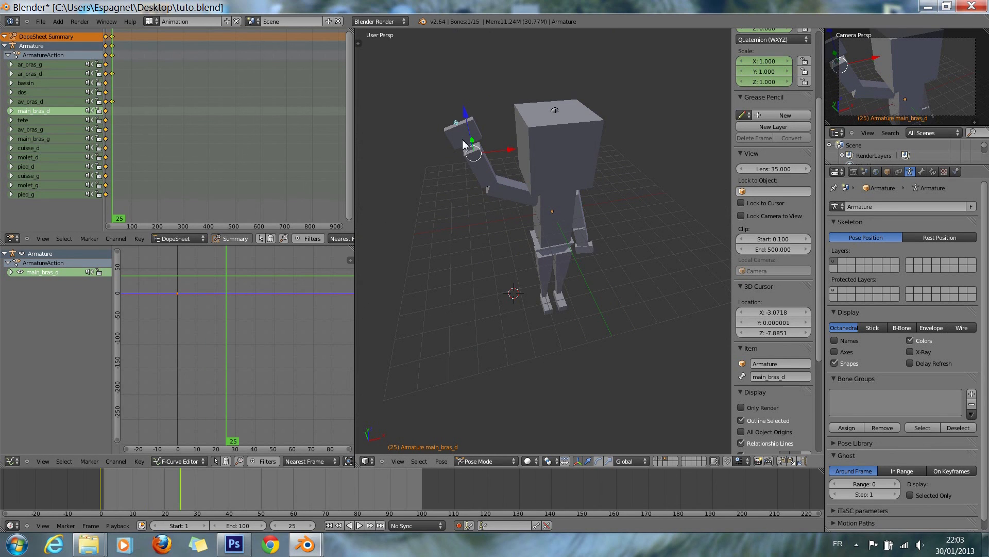
pyautogui.press('a')
pyautogui.press('a')
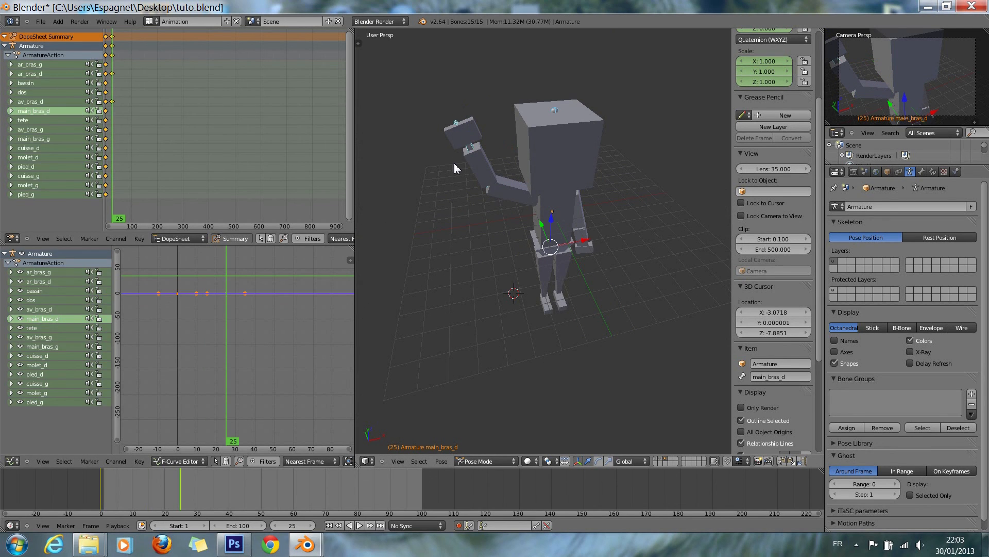
pyautogui.press('i')
pyautogui.click(457, 163)
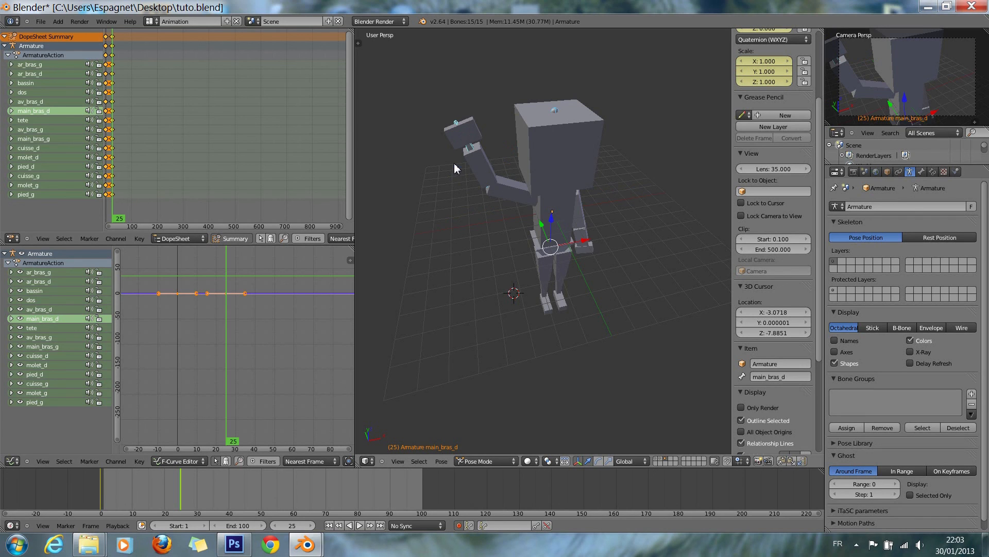
# Step: Set the current frame to 40 and insert a LocRotScale keyframe for all bones in the raised-arm pose
pyautogui.rightClick(470, 142)
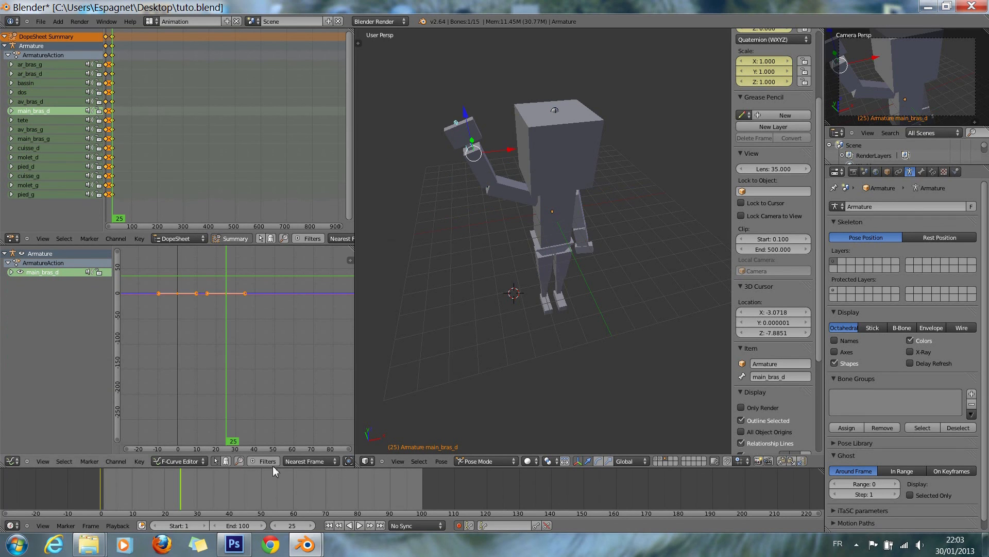
pyautogui.click(292, 525)
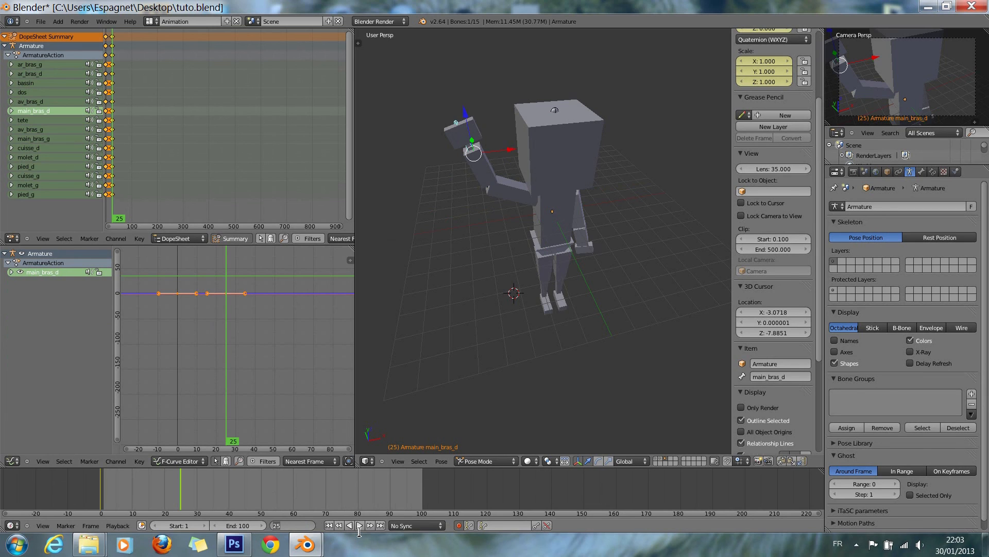
pyautogui.write('40')
pyautogui.press('Return')
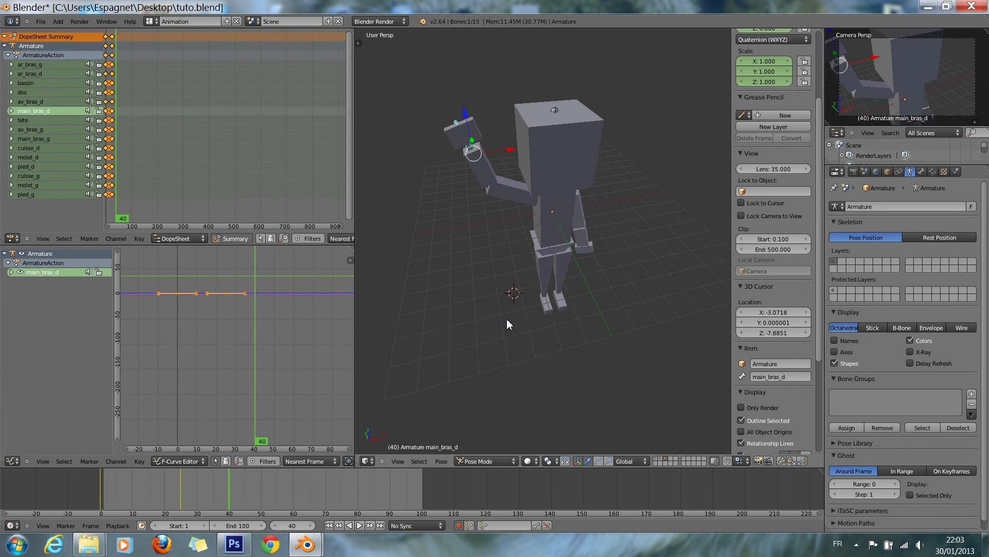
pyautogui.press('a')
pyautogui.press('i')
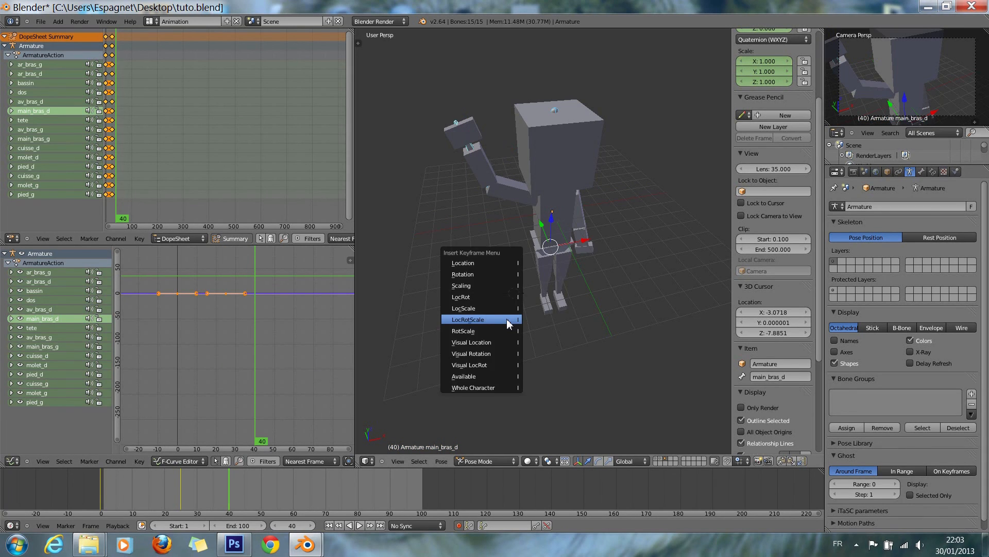
pyautogui.click(506, 319)
# Step: Select the right hand bone main_bras_d and, at frame 50, rotate it about global Y to tilt the hand toward the head
pyautogui.rightClick(465, 128)
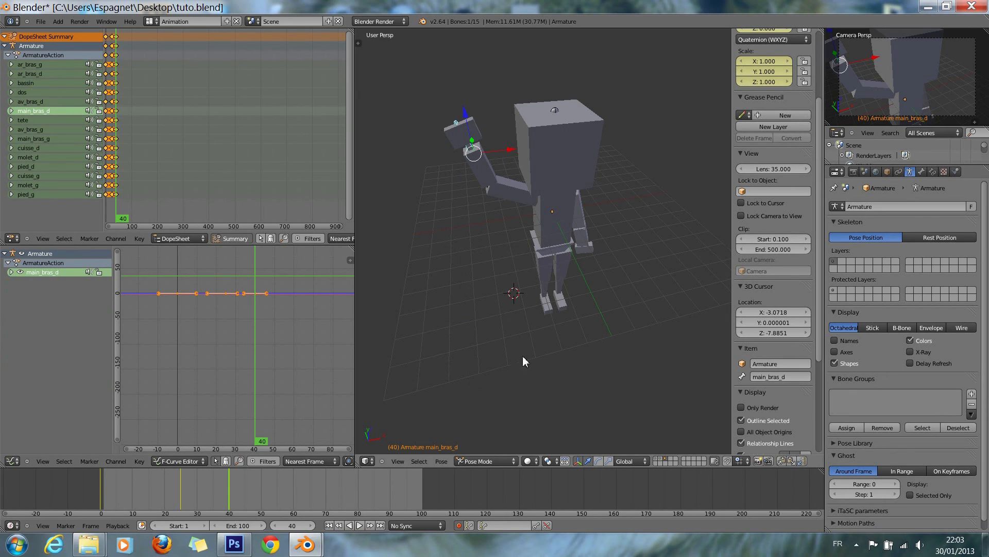
pyautogui.click(297, 526)
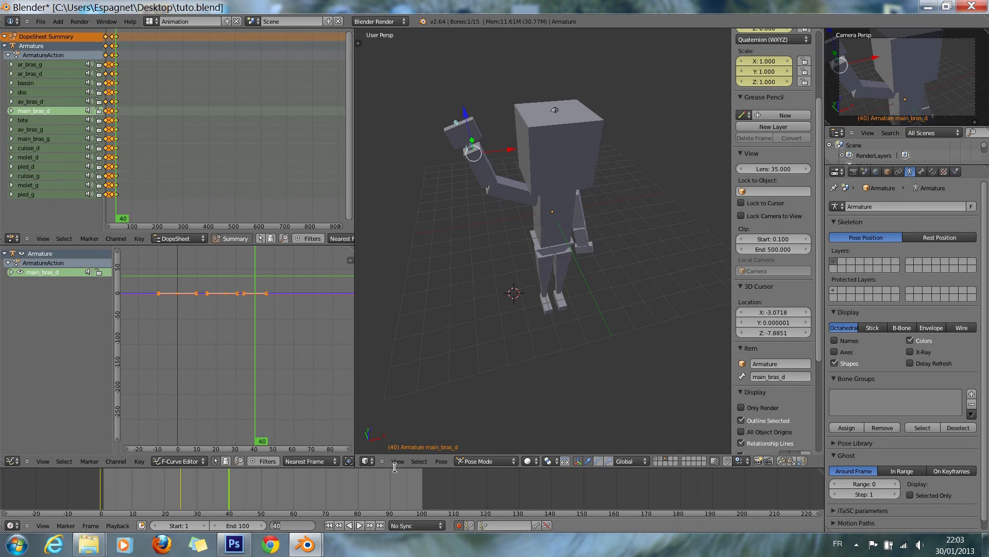
pyautogui.press('Return')
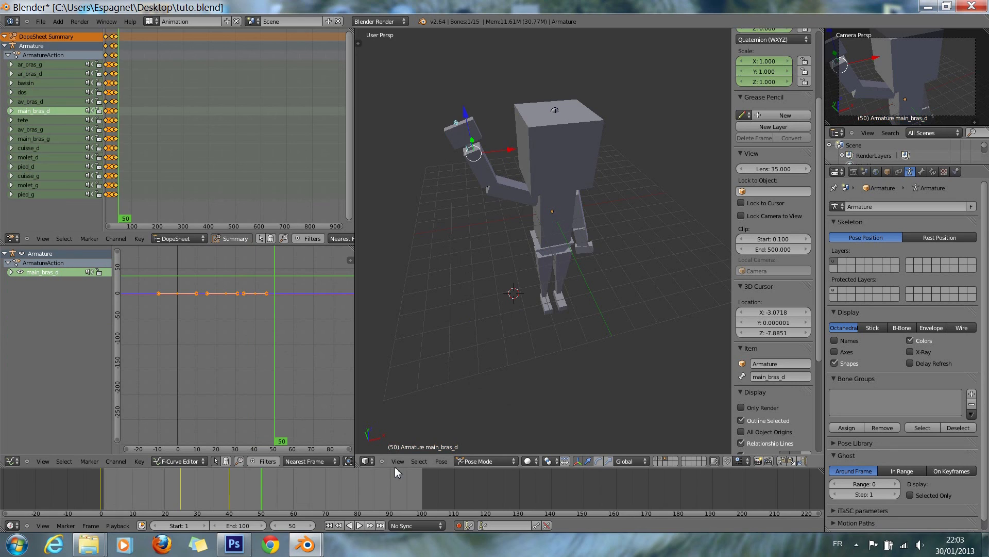
pyautogui.press('r')
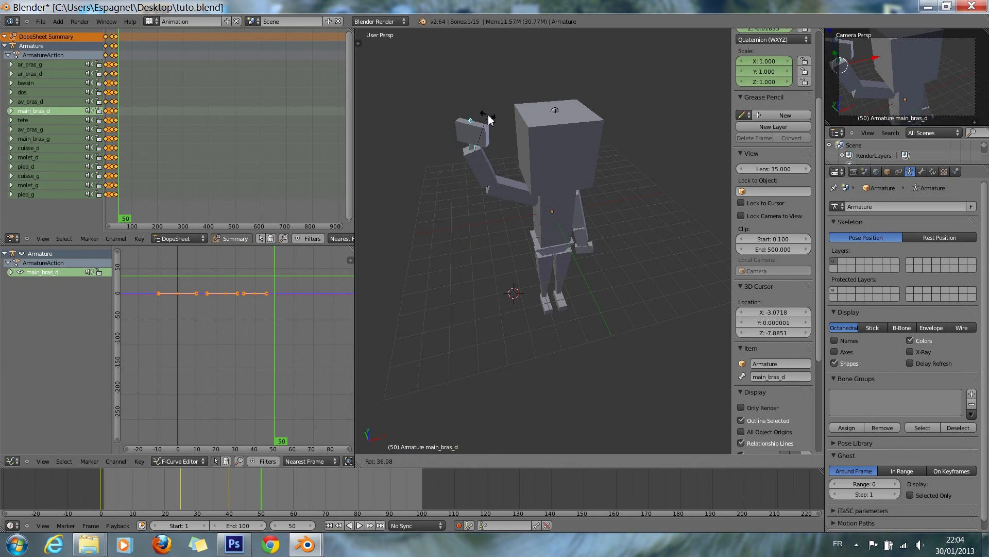
pyautogui.press('x')
pyautogui.press('y')
pyautogui.click(491, 110)
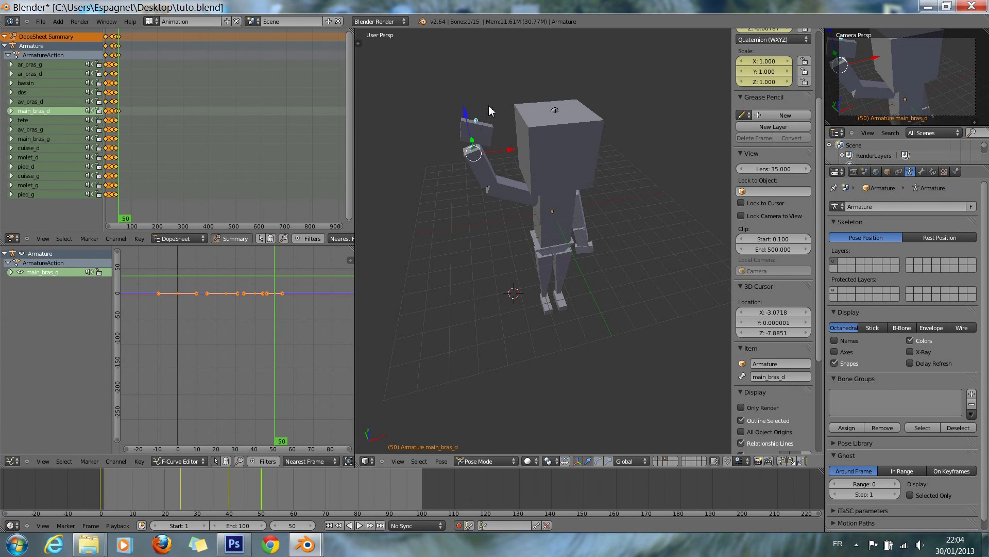
# Step: At frame 60, rotate the right hand bone main_bras_d about global Y to tilt the hand away from the head
pyautogui.click(296, 524)
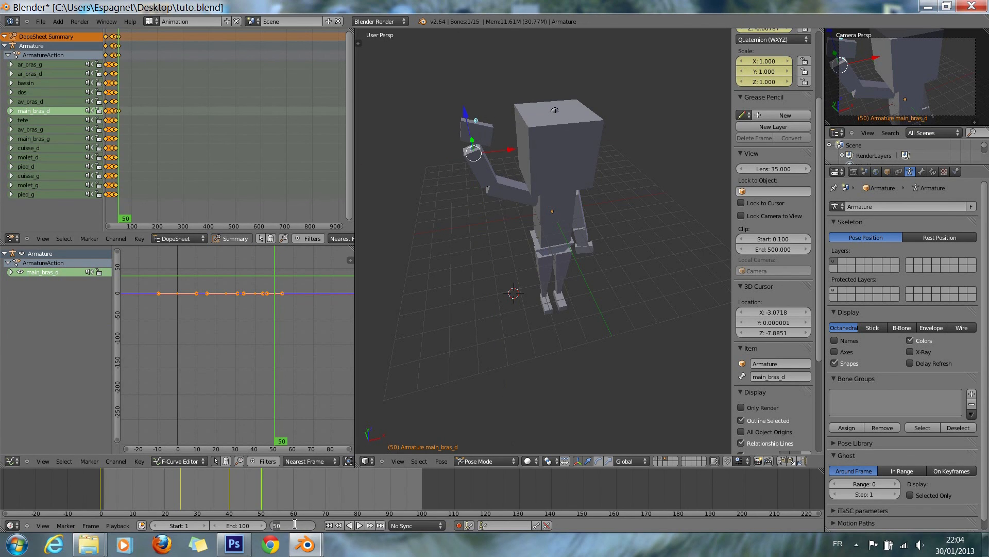
pyautogui.write('60')
pyautogui.press('Return')
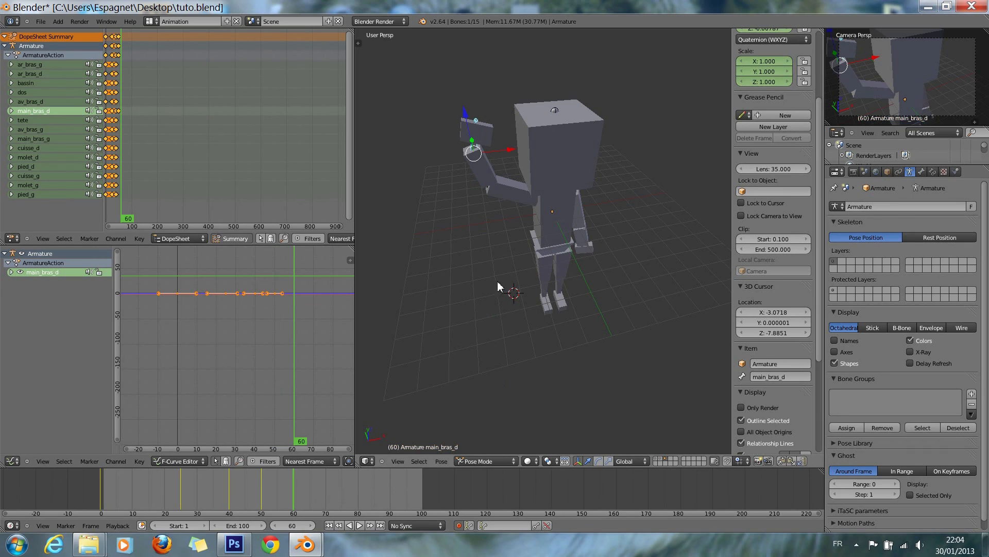
pyautogui.press('r')
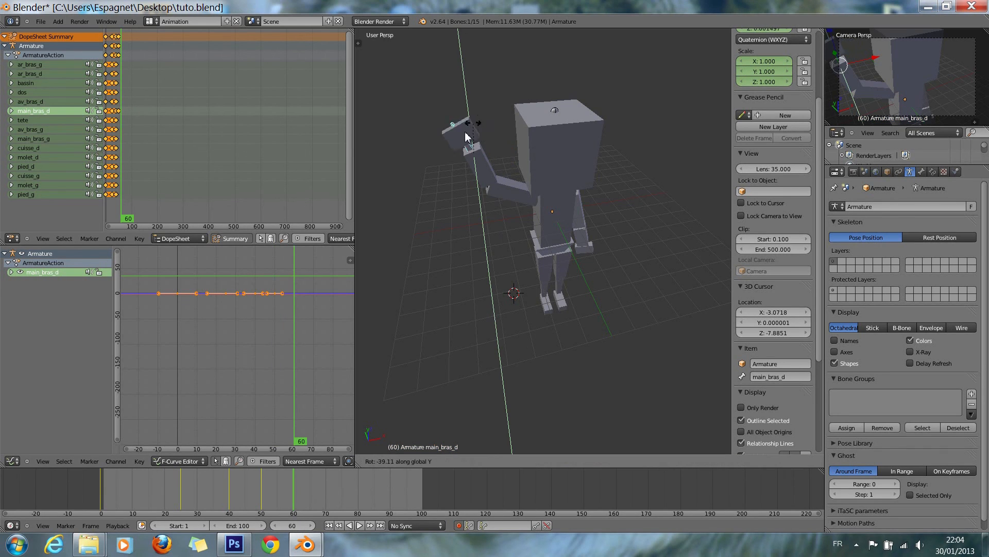
pyautogui.click(466, 137)
# Step: At frame 70, rotate the right hand bone main_bras_d about 51° about global Y, back toward the head
pyautogui.click(298, 527)
pyautogui.write('70')
pyautogui.press('Return')
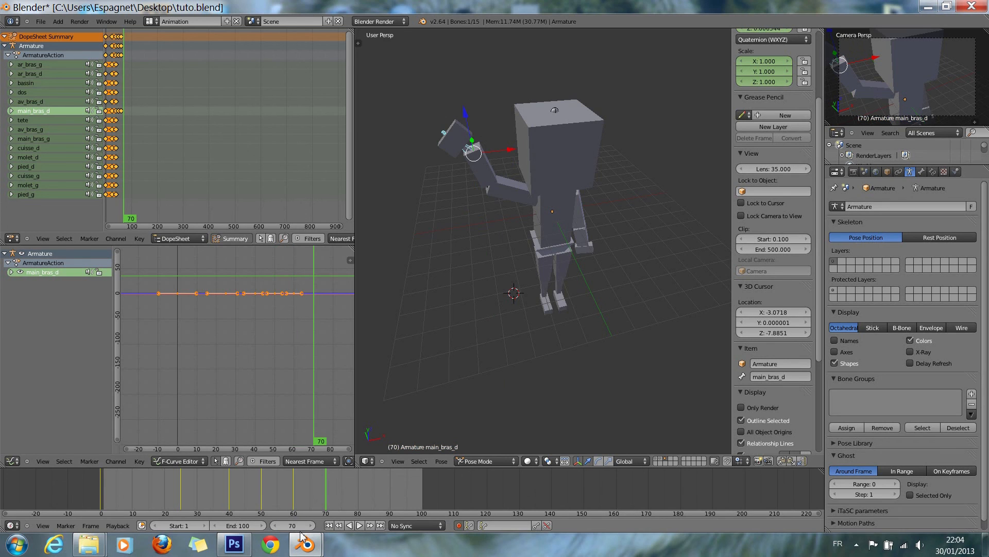
pyautogui.press('r')
pyautogui.press('y')
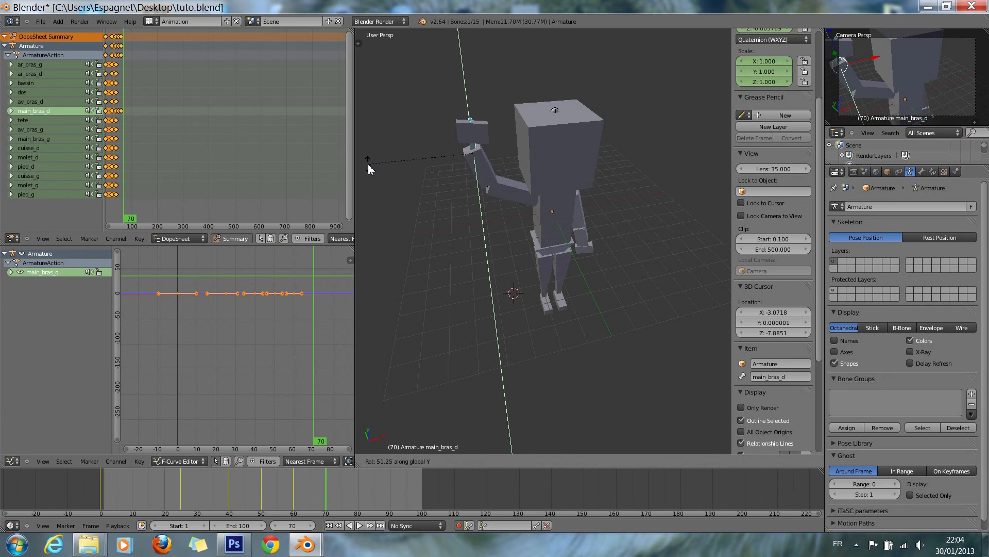
pyautogui.click(368, 164)
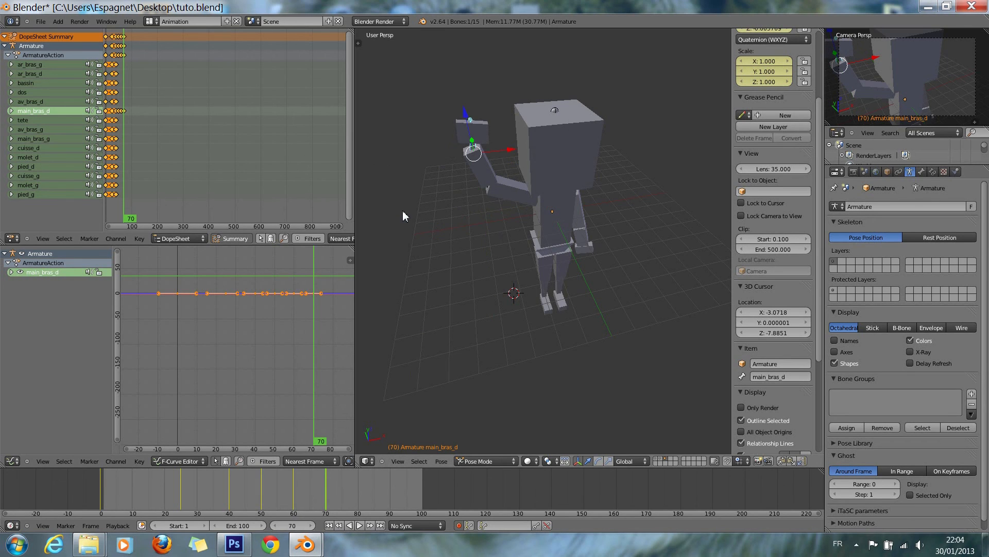
# Step: At frame 80, rotate the right hand bone main_bras_d about -49° about global Y, away from the head
pyautogui.click(294, 525)
pyautogui.write('8')
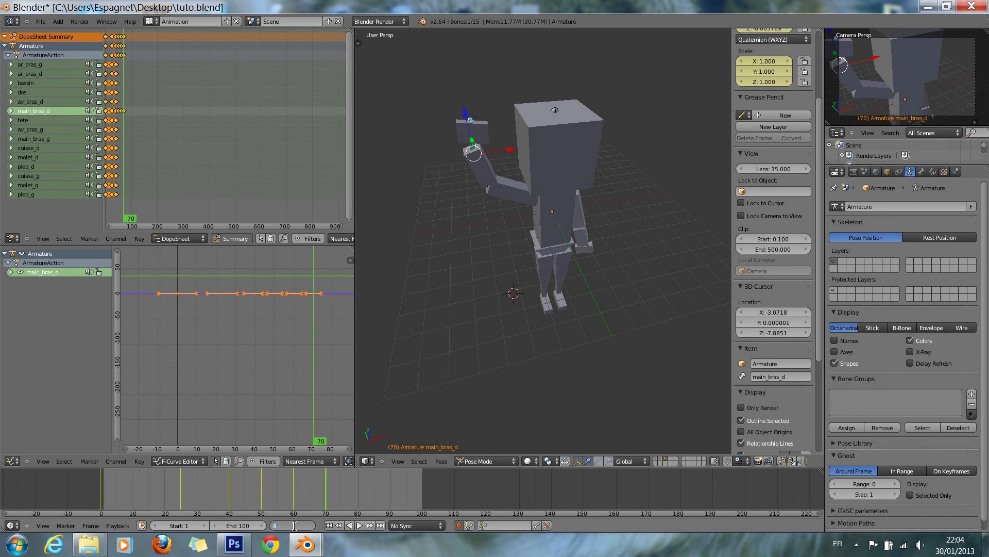
pyautogui.write('0')
pyautogui.press('Return')
pyautogui.press('r')
pyautogui.press('x')
pyautogui.press('y')
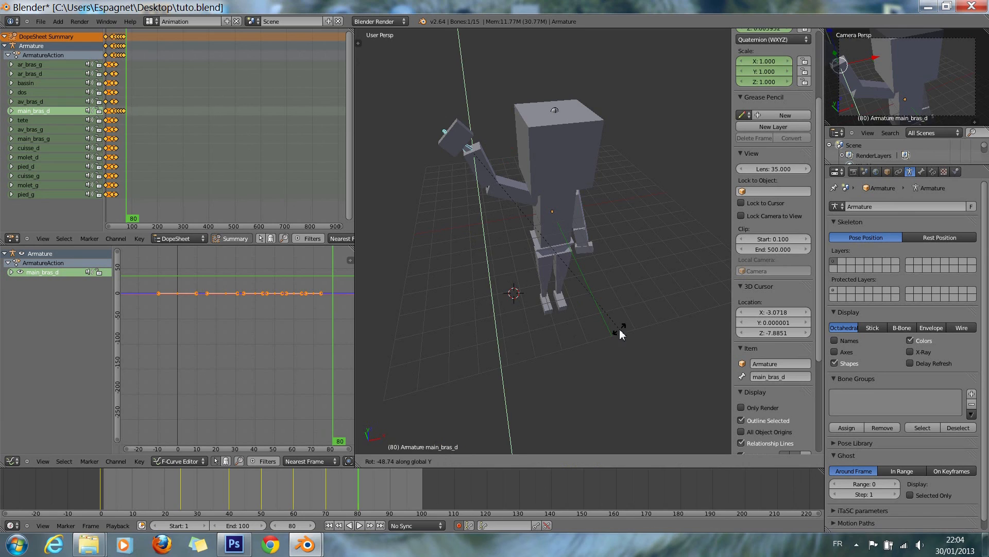
pyautogui.click(619, 328)
# Step: Turn off automatic keyframing, return to the first frame and set the animation's end frame to 90
pyautogui.click(458, 526)
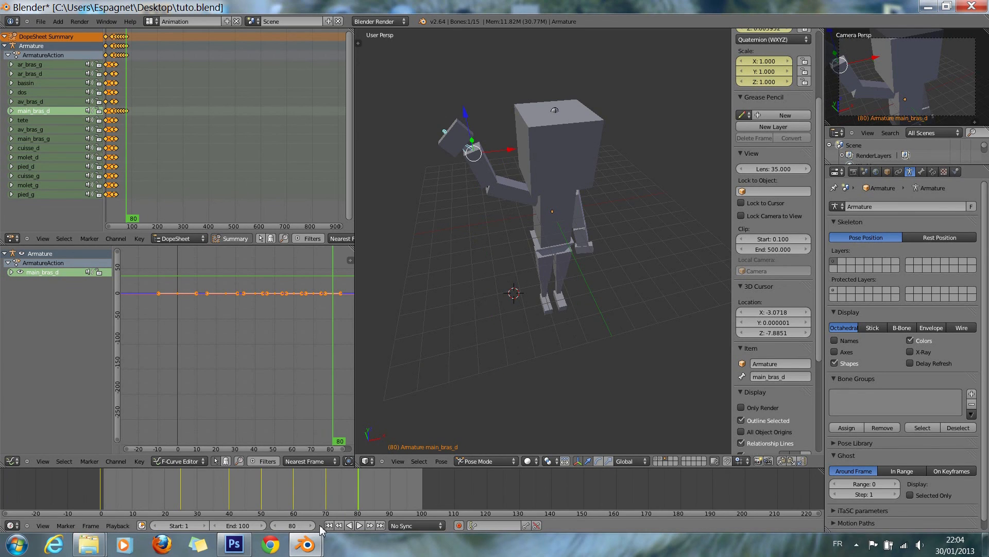
pyautogui.click(328, 525)
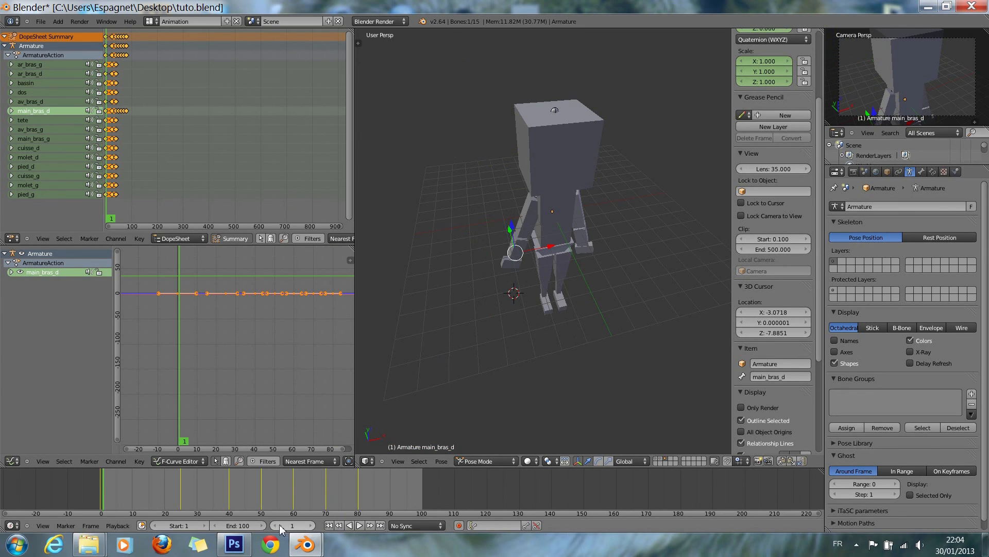
pyautogui.click(243, 524)
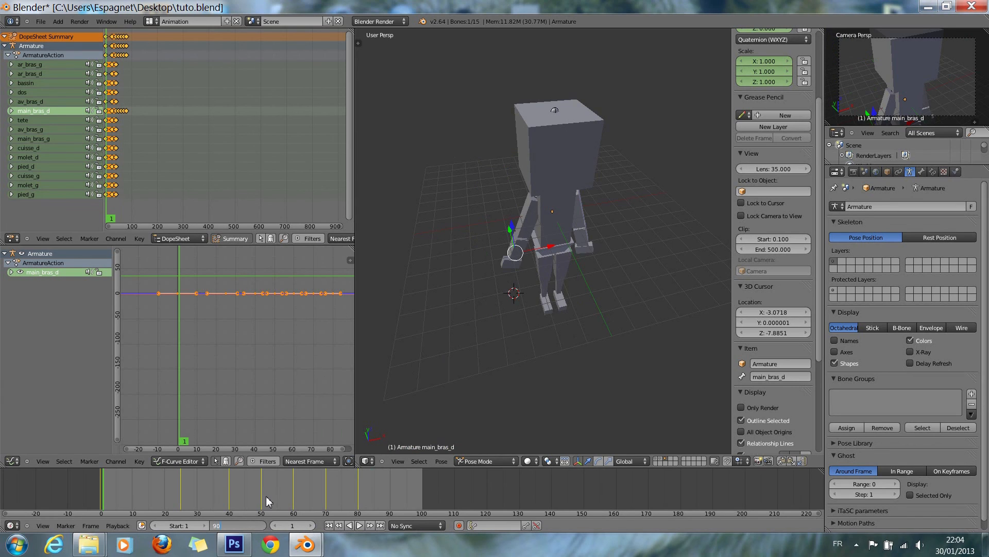
pyautogui.write('90')
pyautogui.press('Return')
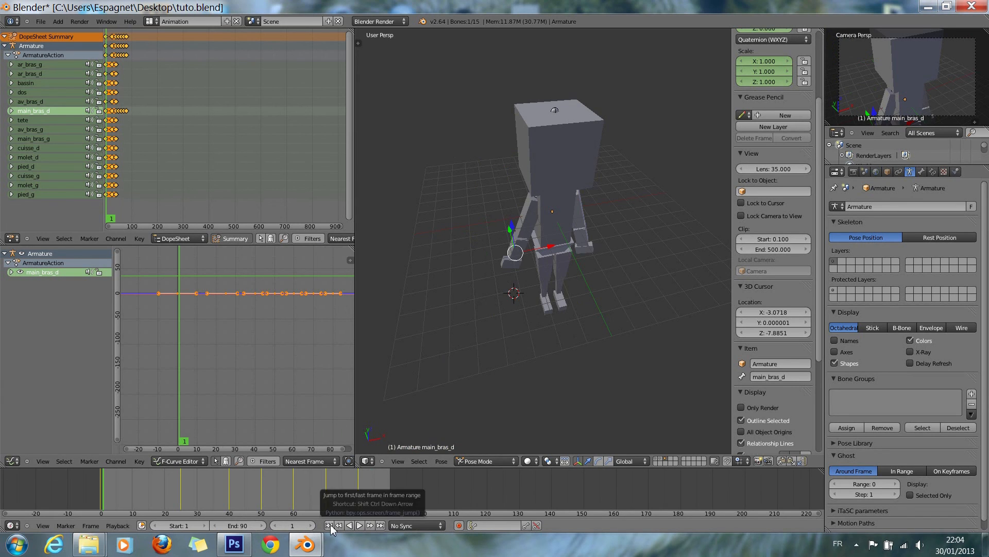
# Step: Select every bone's keyframes at frame 0 in the dope sheet and copy them
pyautogui.moveTo(210, 180); pyautogui.dragTo(180, 195, button='middle')
pyautogui.moveTo(337, 226); pyautogui.dragTo(482, 202)
pyautogui.moveTo(304, 228); pyautogui.dragTo(131, 230)
pyautogui.moveTo(218, 226); pyautogui.dragTo(256, 232)
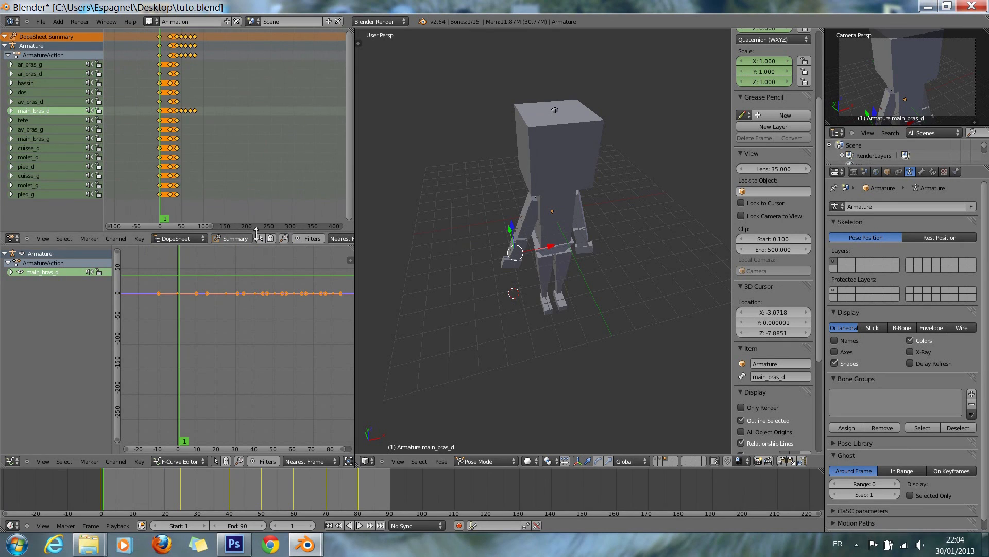
pyautogui.moveTo(111, 231); pyautogui.dragTo(135, 230)
pyautogui.moveTo(212, 229); pyautogui.dragTo(136, 216)
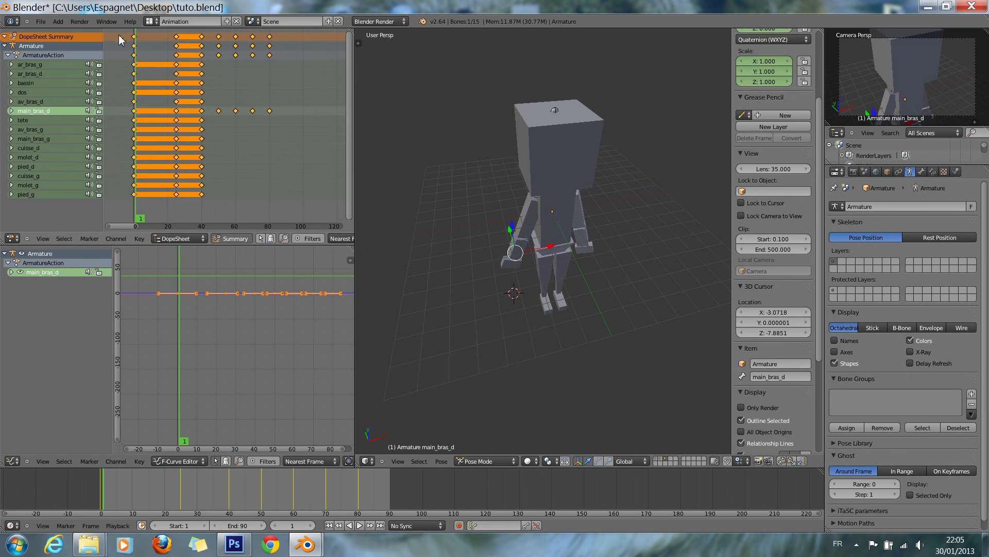
pyautogui.click(135, 39)
pyautogui.rightClick(135, 39)
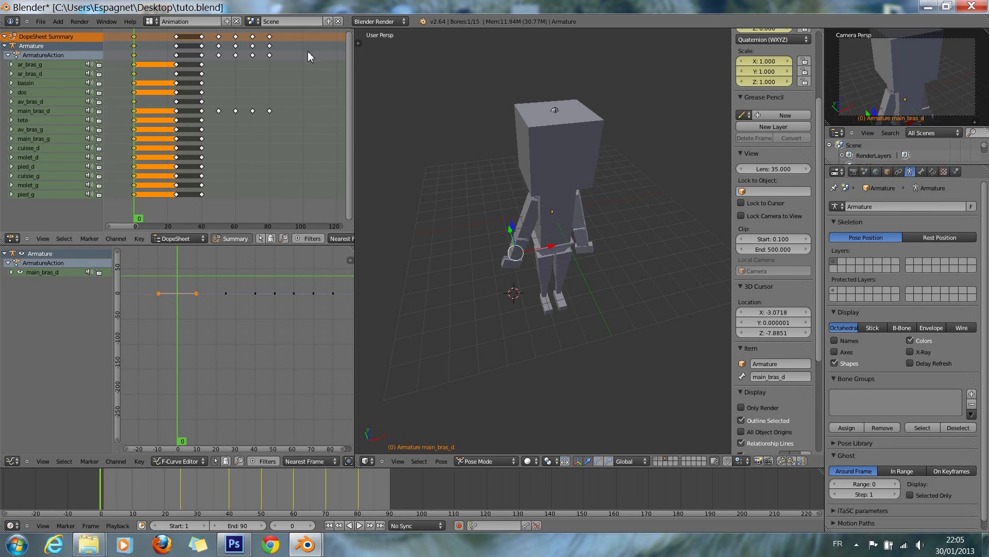
# Step: Paste the copied rest-pose keyframes at frame 90 and play the animation from the first frame
pyautogui.moveTo(297, 38); pyautogui.dragTo(281, 35)
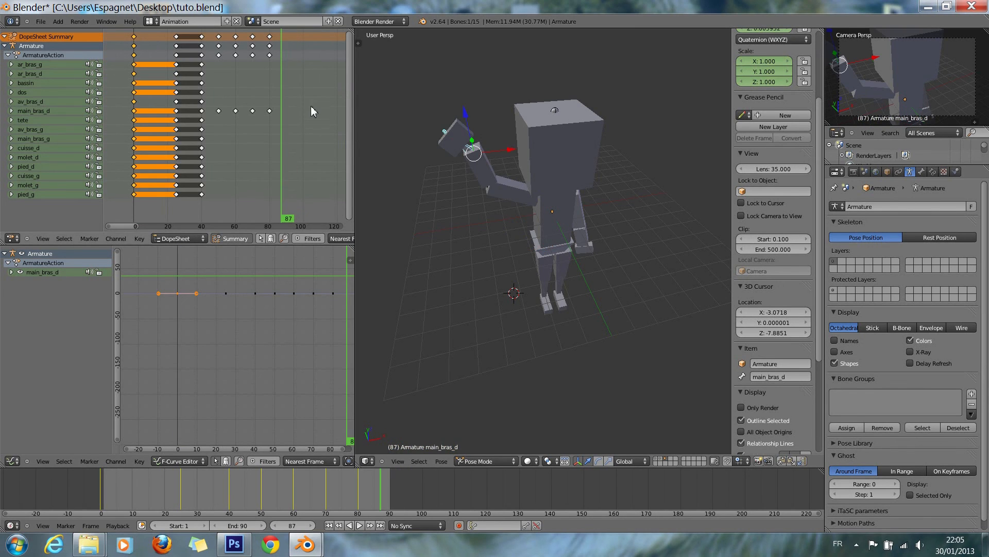
pyautogui.click(297, 525)
pyautogui.write('90')
pyautogui.press('Return')
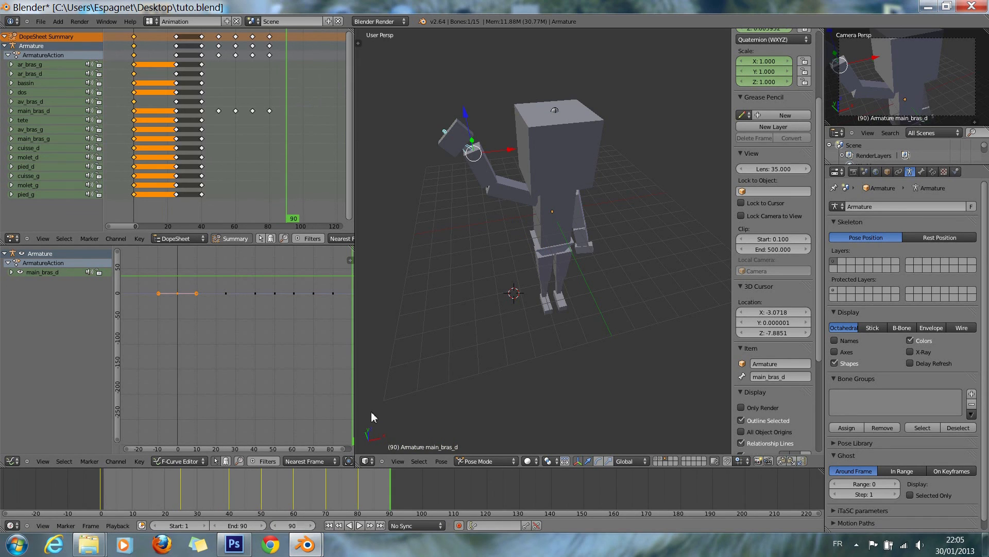
pyautogui.press('i')
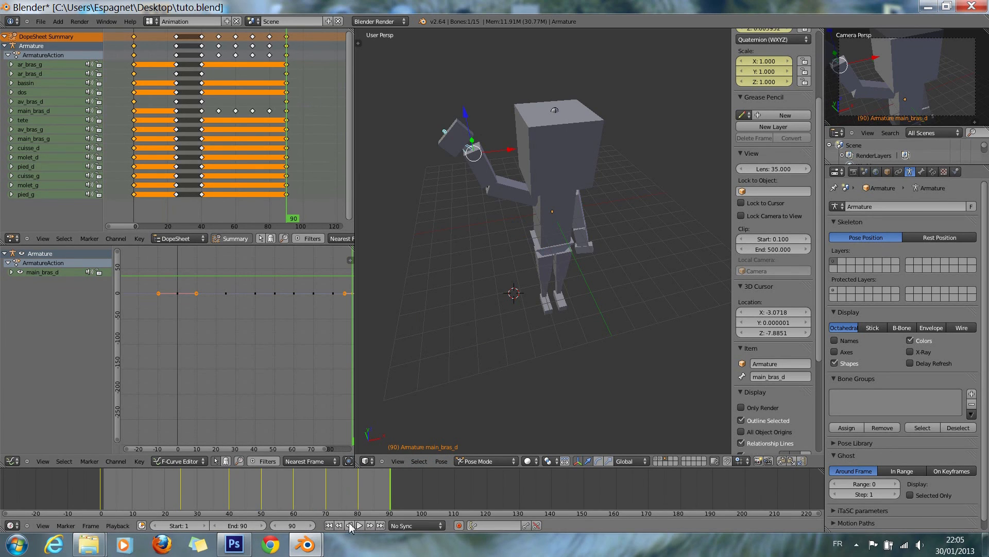
pyautogui.click(330, 525)
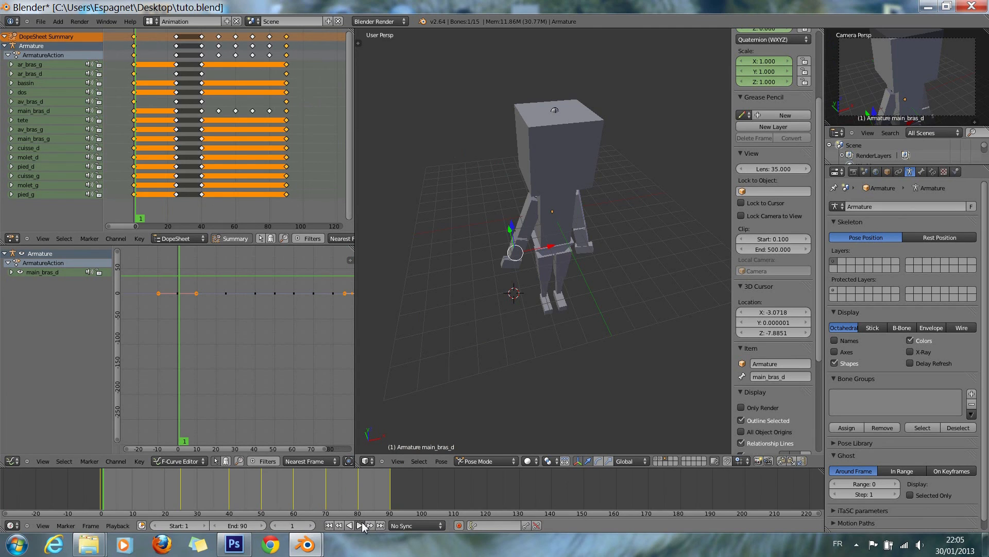
pyautogui.click(361, 524)
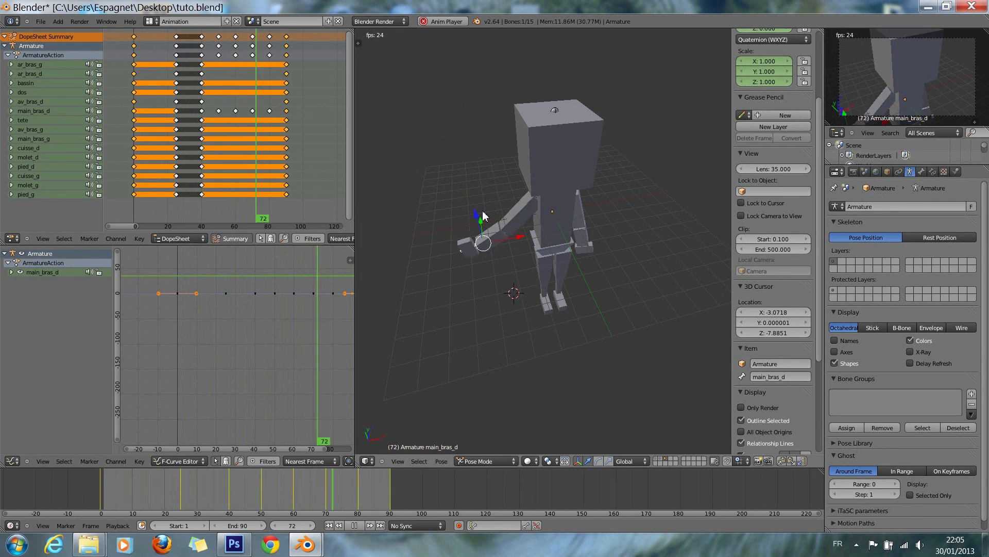
pyautogui.hotkey('alt', 'a')
# Step: Undo the keyframe paste at frame 90 and move the current frame to about 80
pyautogui.click(199, 212)
pyautogui.moveTo(199, 212); pyautogui.dragTo(267, 212)
pyautogui.hotkey('ctrl', 'z')
pyautogui.hotkey('ctrl', 'z')
pyautogui.hotkey('ctrl', 'z')
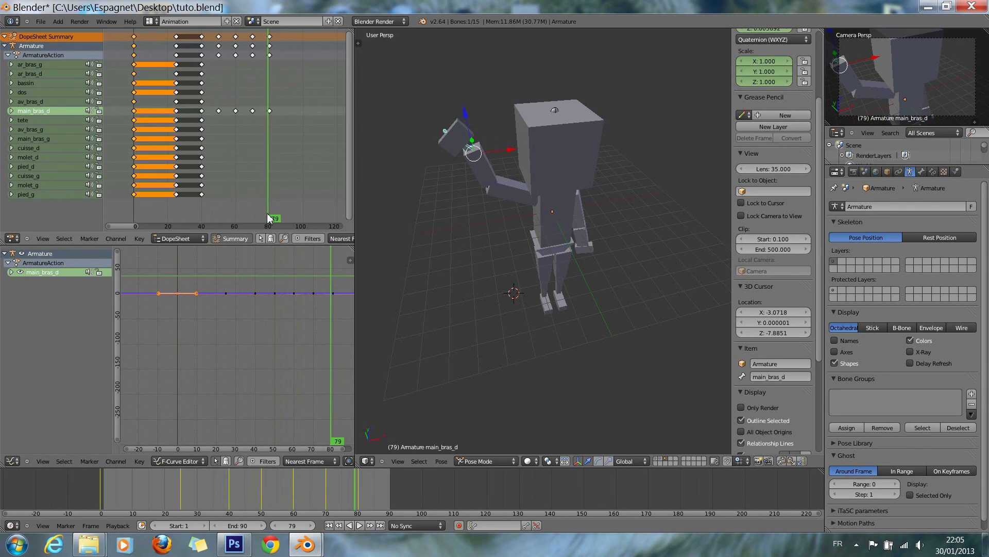
# Step: Select all bones of the armature and insert a keyframe for them at frame 80
pyautogui.press('a')
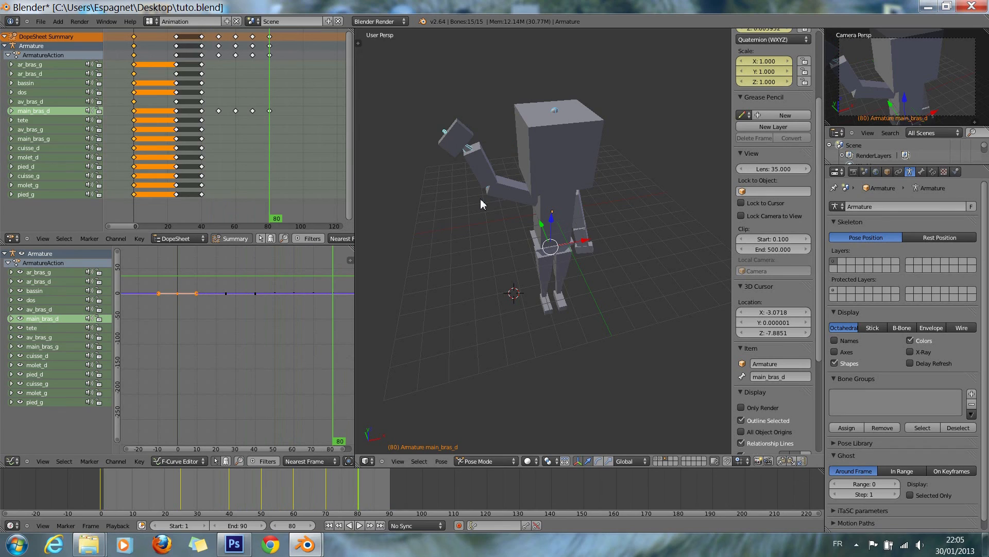
pyautogui.press('i')
pyautogui.click(481, 202)
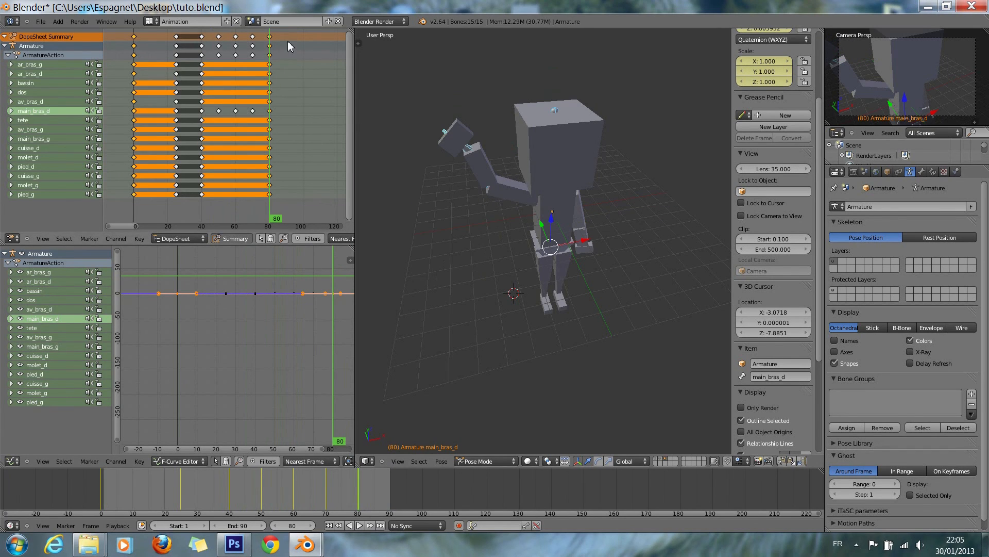
# Step: Go to frame 90 and paste the copied frame 0 keyframes of all bones there
pyautogui.click(303, 525)
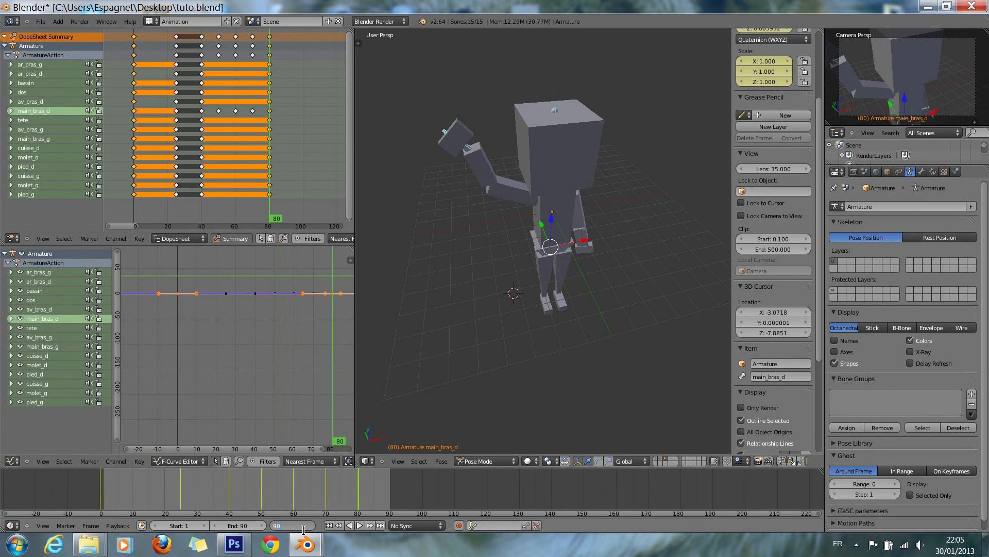
pyautogui.write('90')
pyautogui.press('Return')
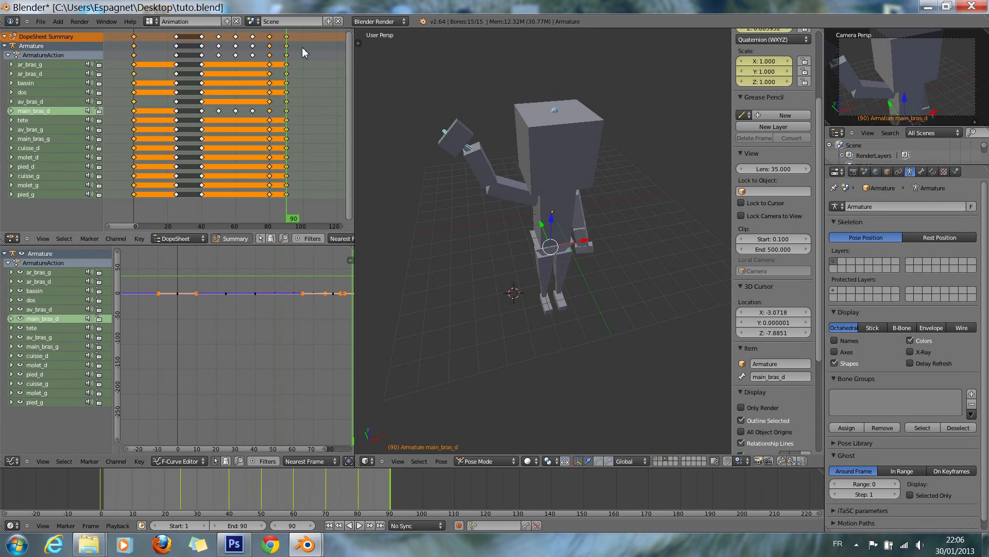
# Step: Deselect the bones and play the animation, examining the wave and the arm's return from several angles
pyautogui.click(358, 526)
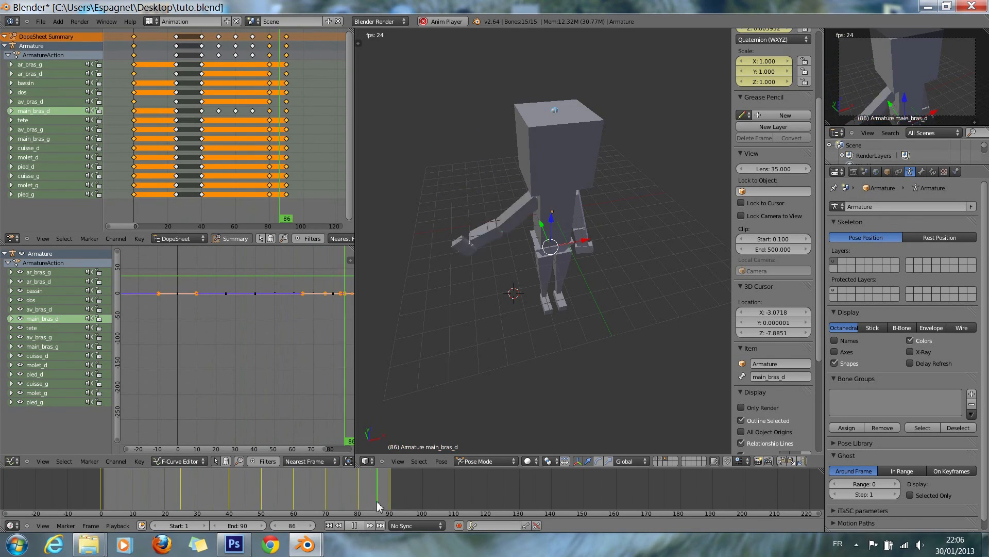
pyautogui.press('a')
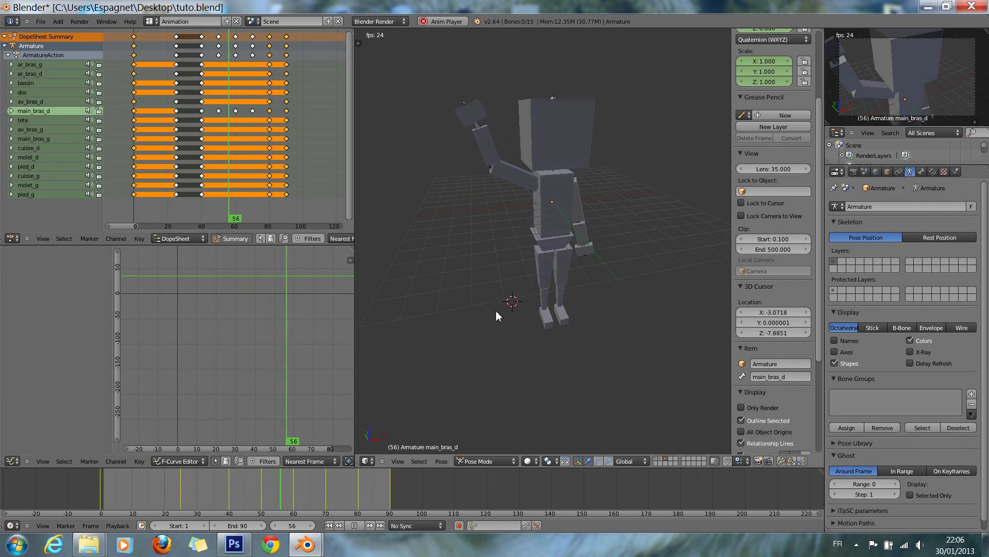
pyautogui.press('KP_8')
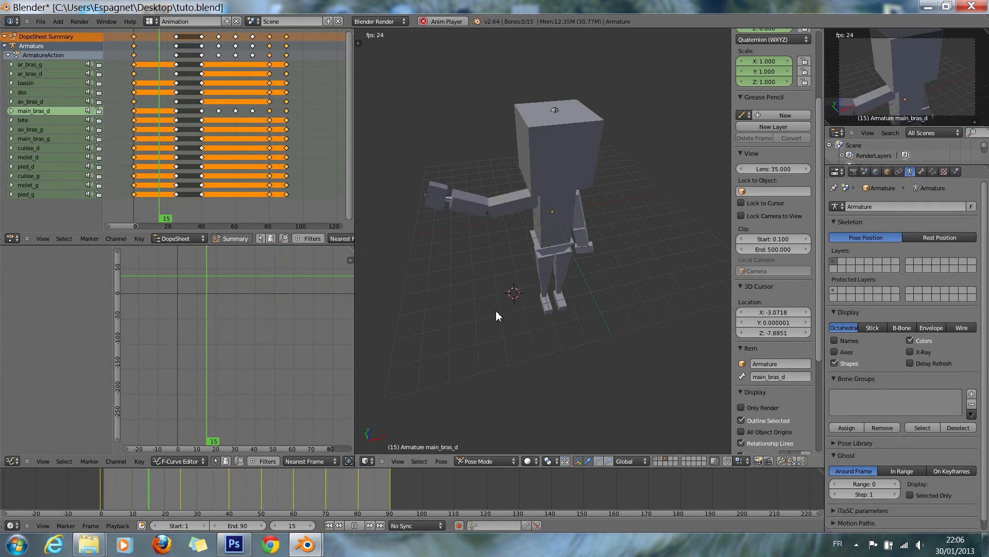
pyautogui.press('KP_8')
pyautogui.press('KP_8')
pyautogui.press('KP_4')
pyautogui.press('KP_4')
pyautogui.press('KP_4')
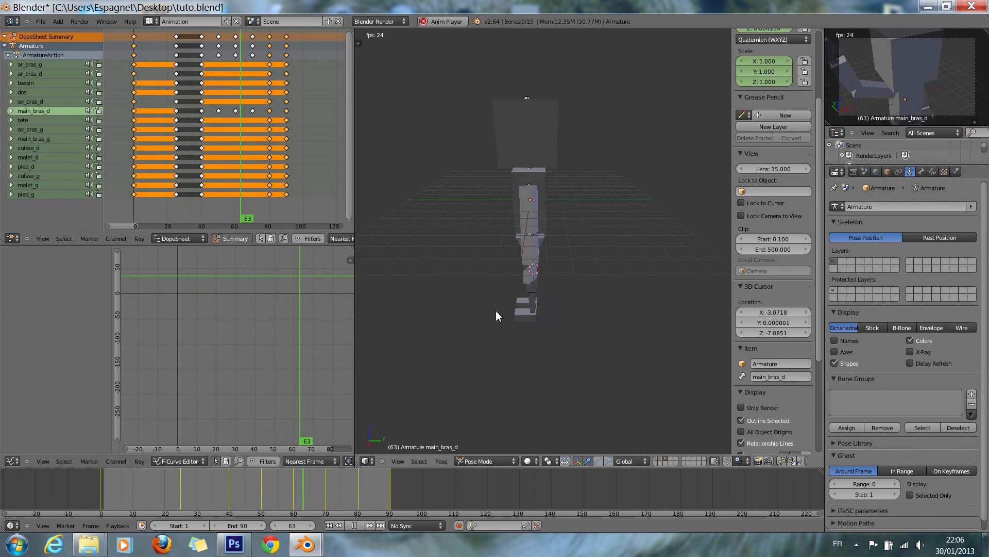
pyautogui.press('KP_2')
pyautogui.press('KP_2')
pyautogui.press('KP_6')
pyautogui.press('KP_6')
pyautogui.press('KP_6')
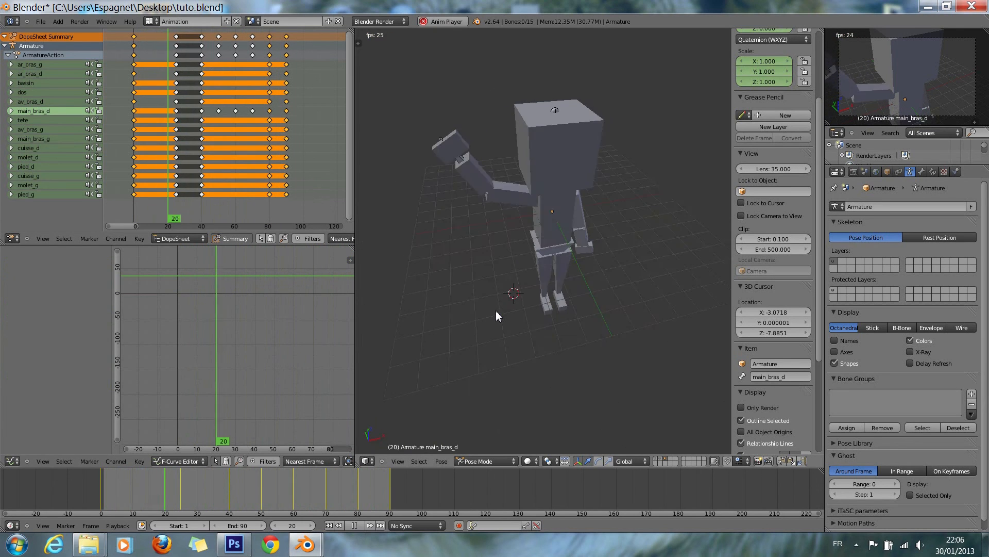
pyautogui.press('KP_4')
pyautogui.press('KP_4')
pyautogui.press('KP_2')
pyautogui.press('KP_8')
pyautogui.press('KP_6')
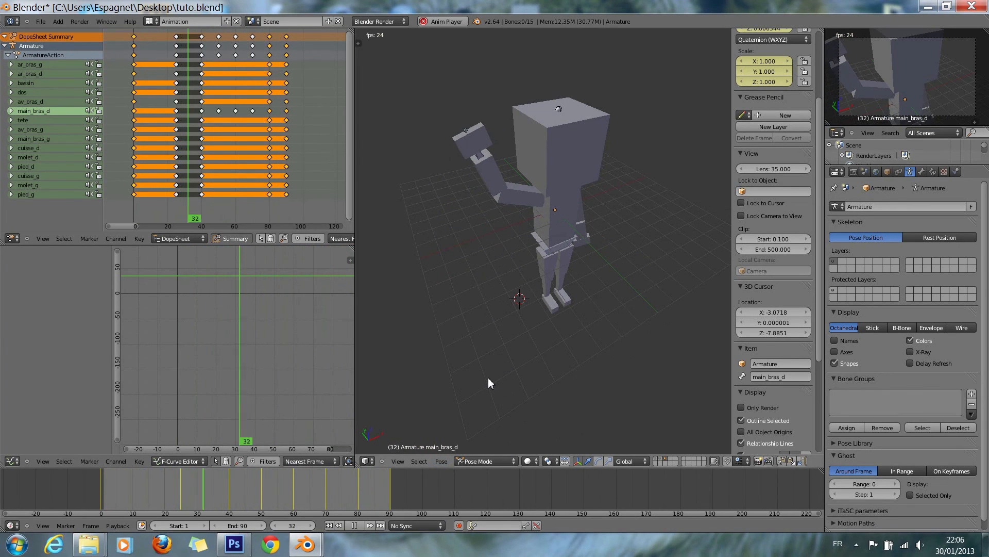
pyautogui.press('Escape')
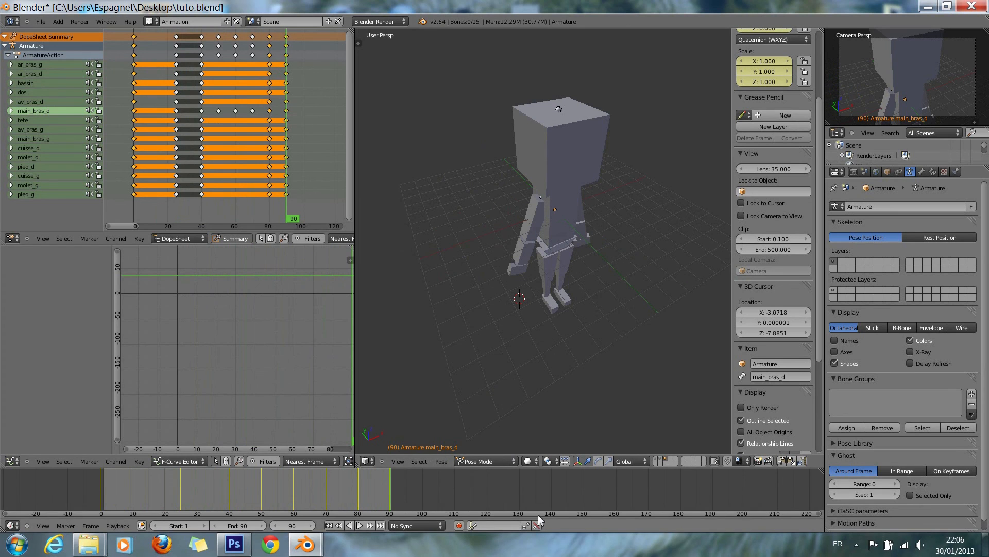